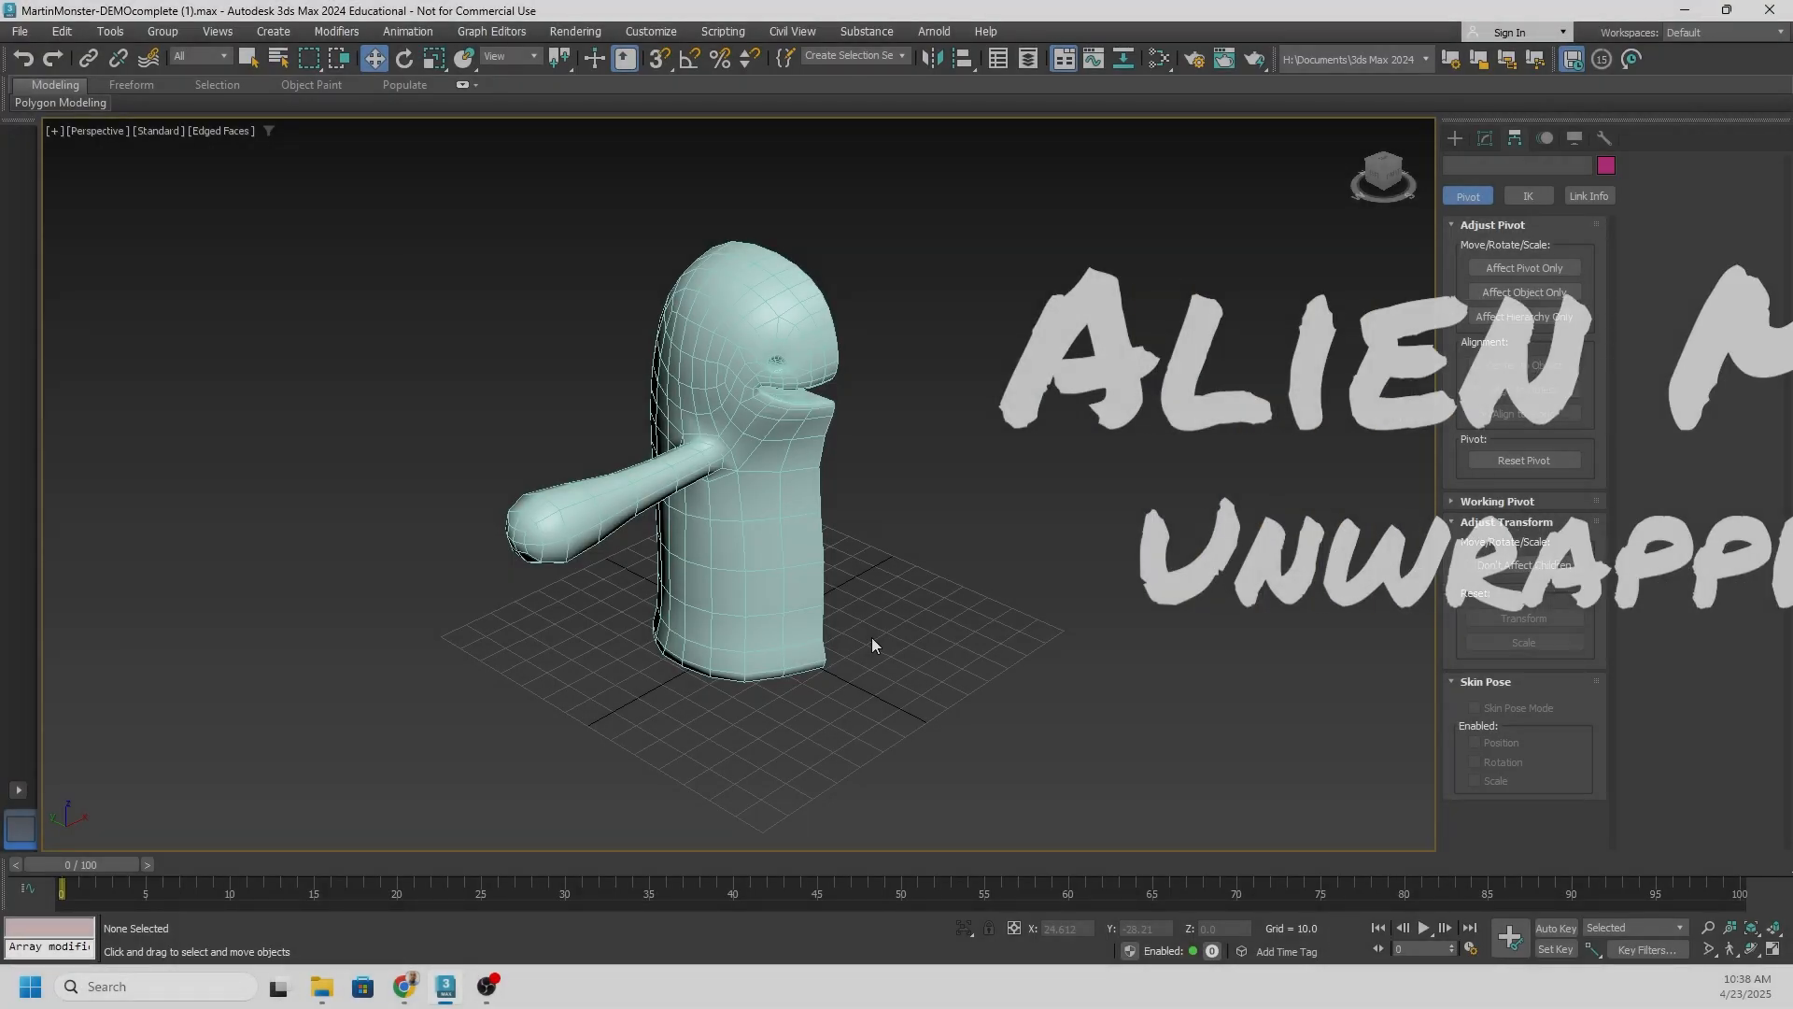
Select the alien monster model and delete the Edit Poly modifier from its stack
mouse_move(794, 453)
middle_down()
mouse_move(862, 502)
mouse_move(806, 473)
mouse_move(748, 401)
mouse_move(783, 416)
middle_up()
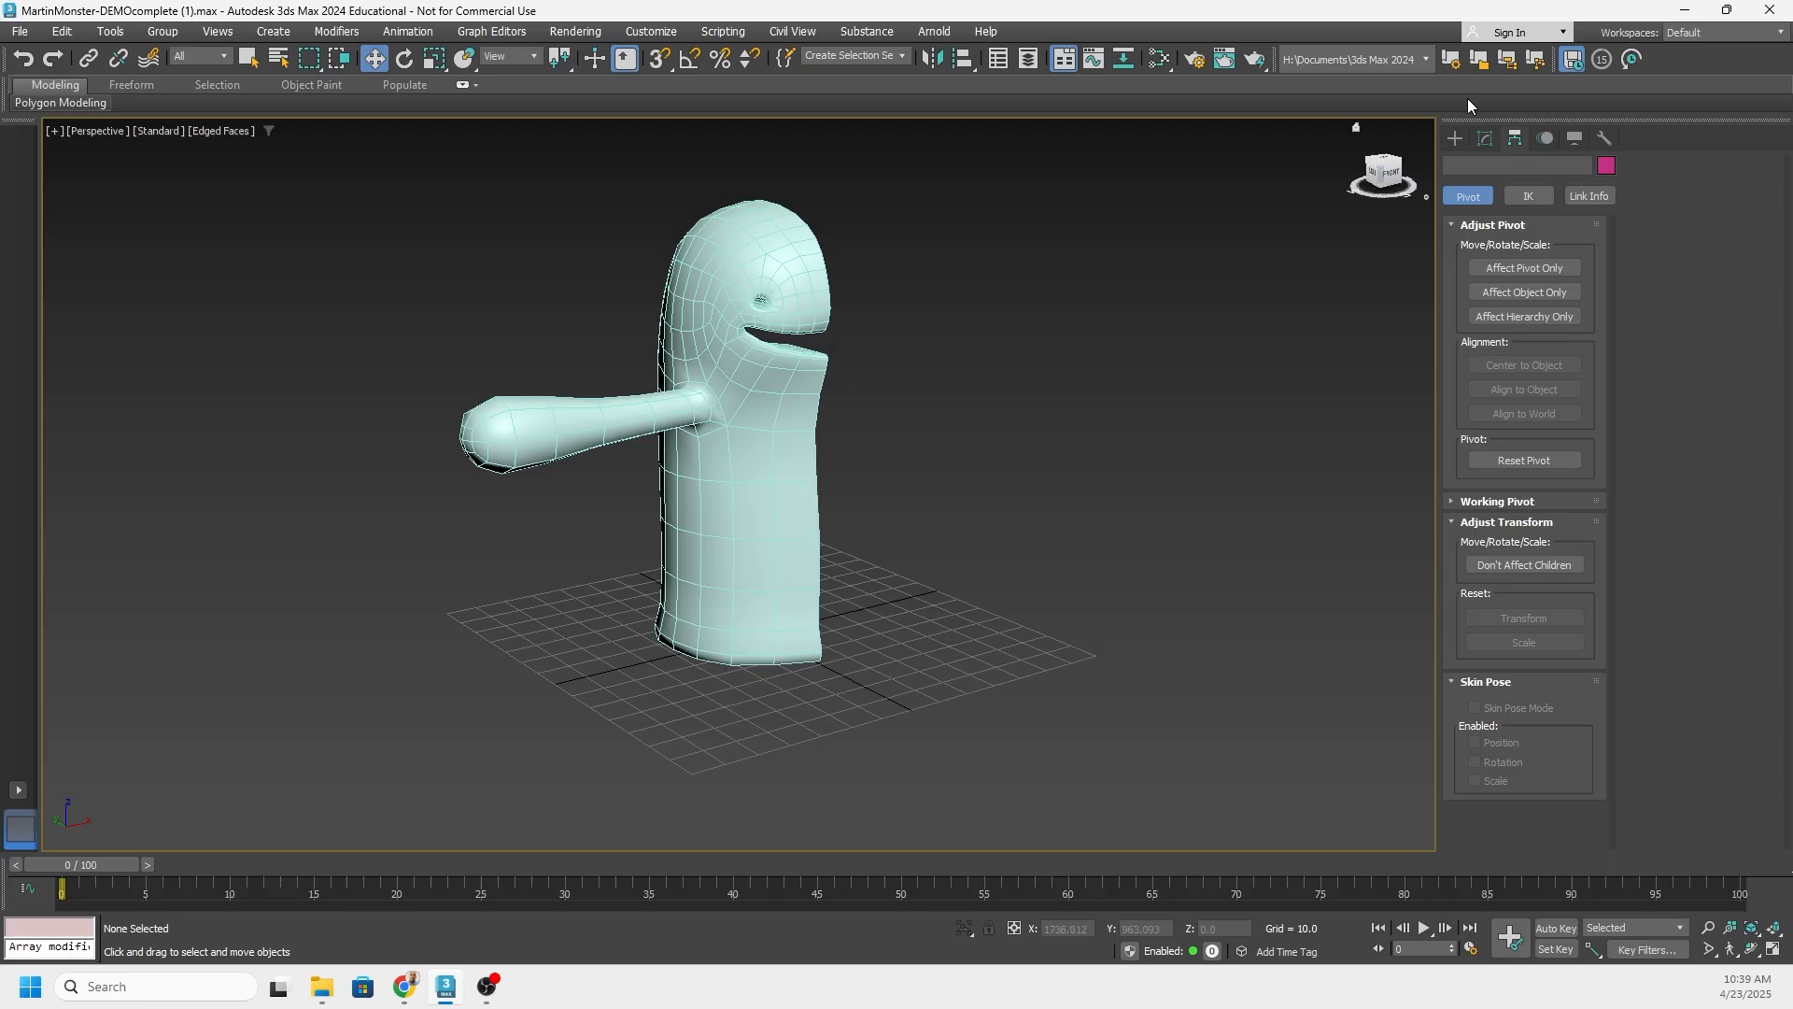
click(1484, 139)
click(761, 291)
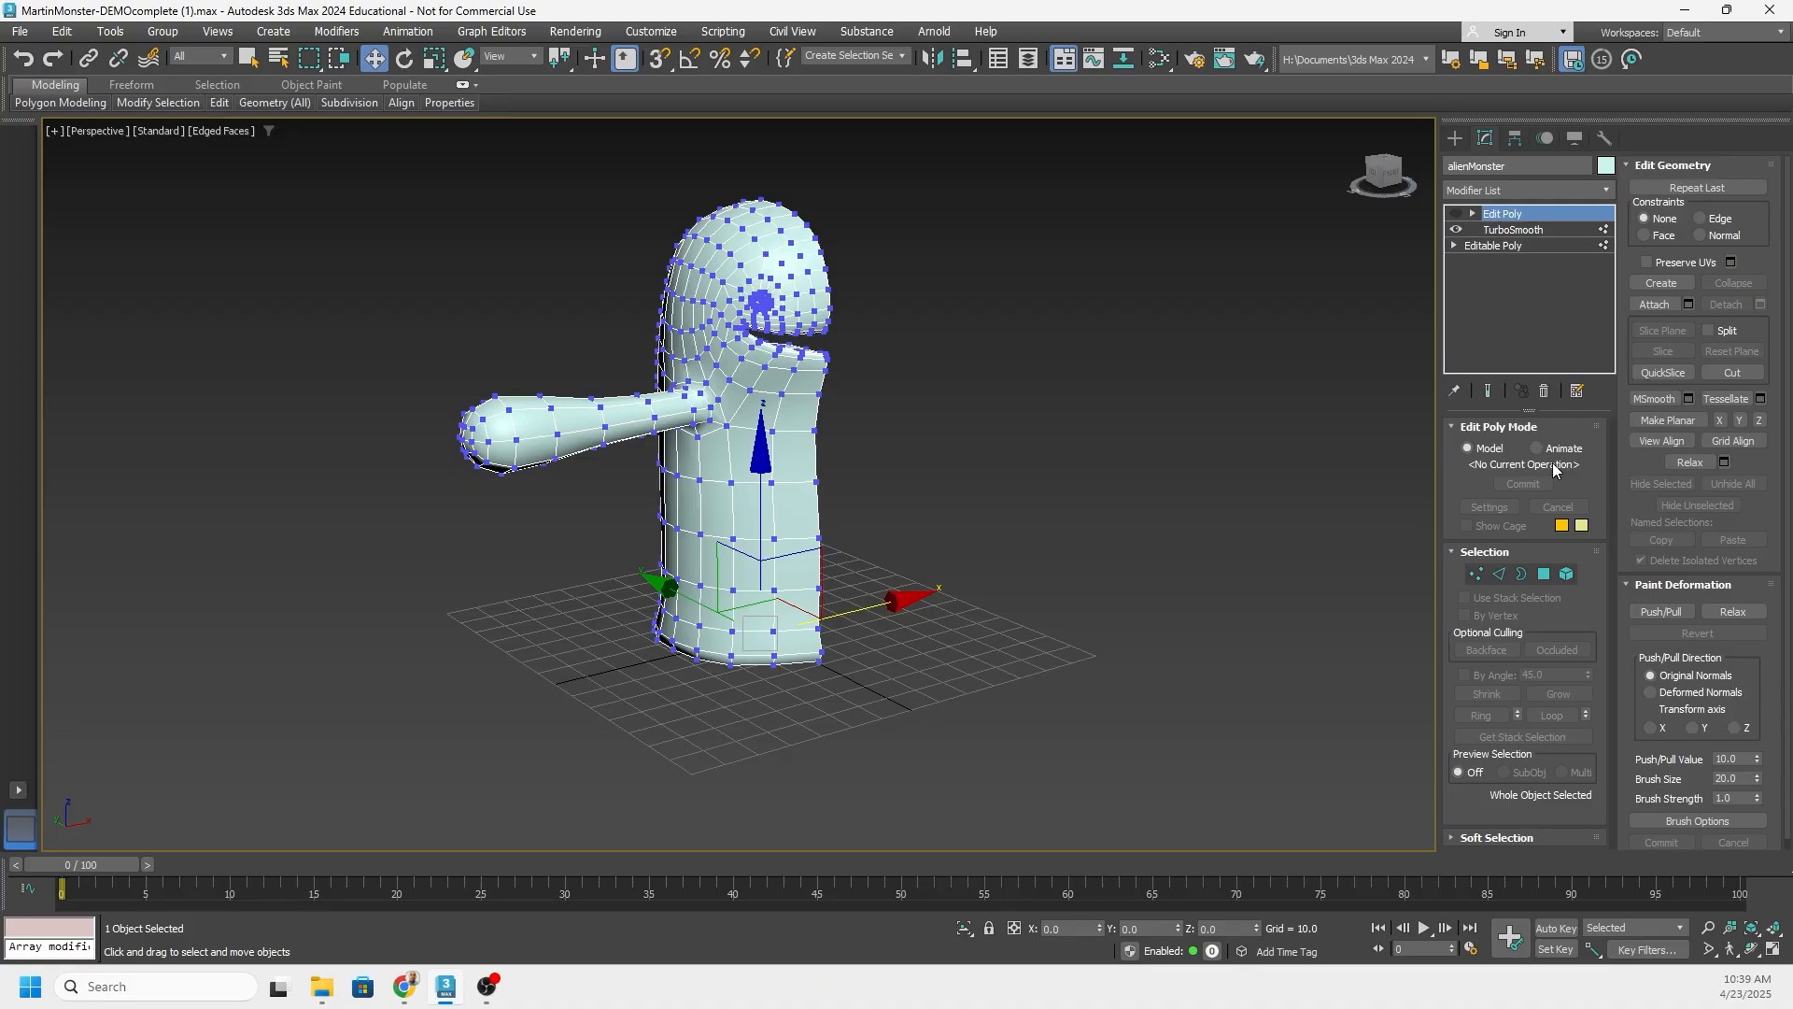
click(1543, 392)
Collapse the monster's modifier stack down from the TurboSmooth modifier into the base mesh
right_click(1482, 222)
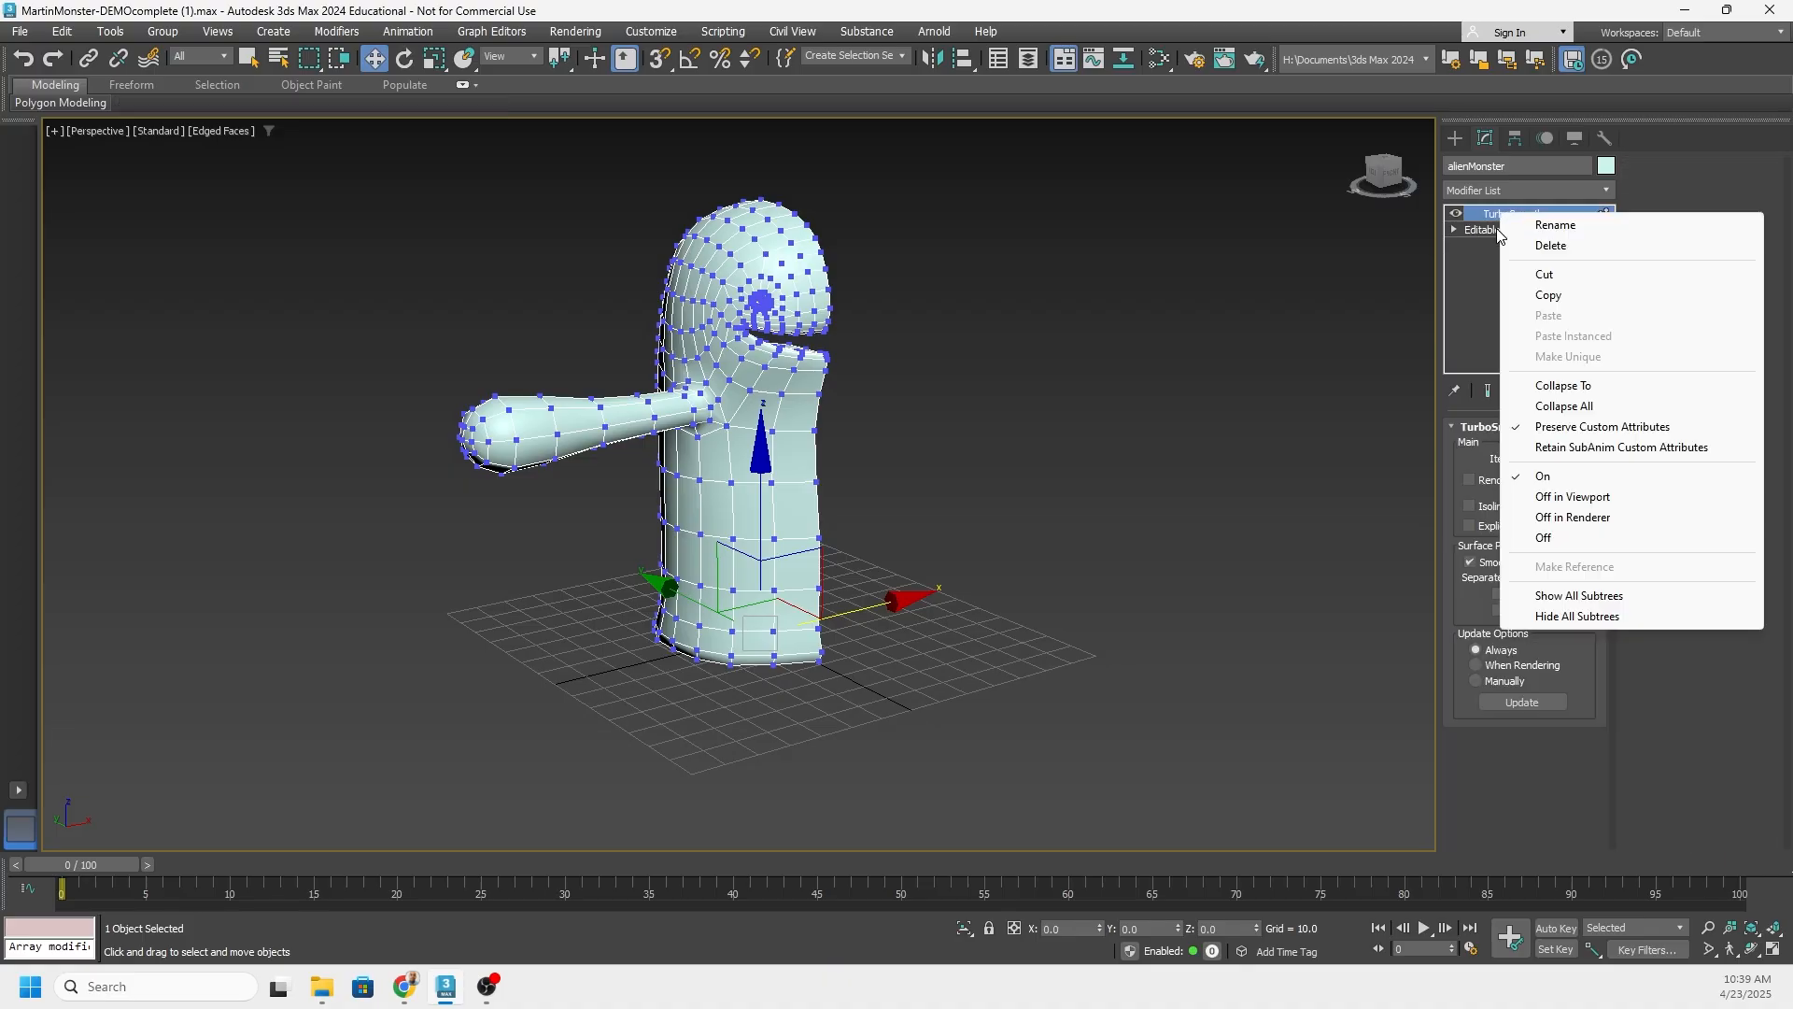
click(1551, 386)
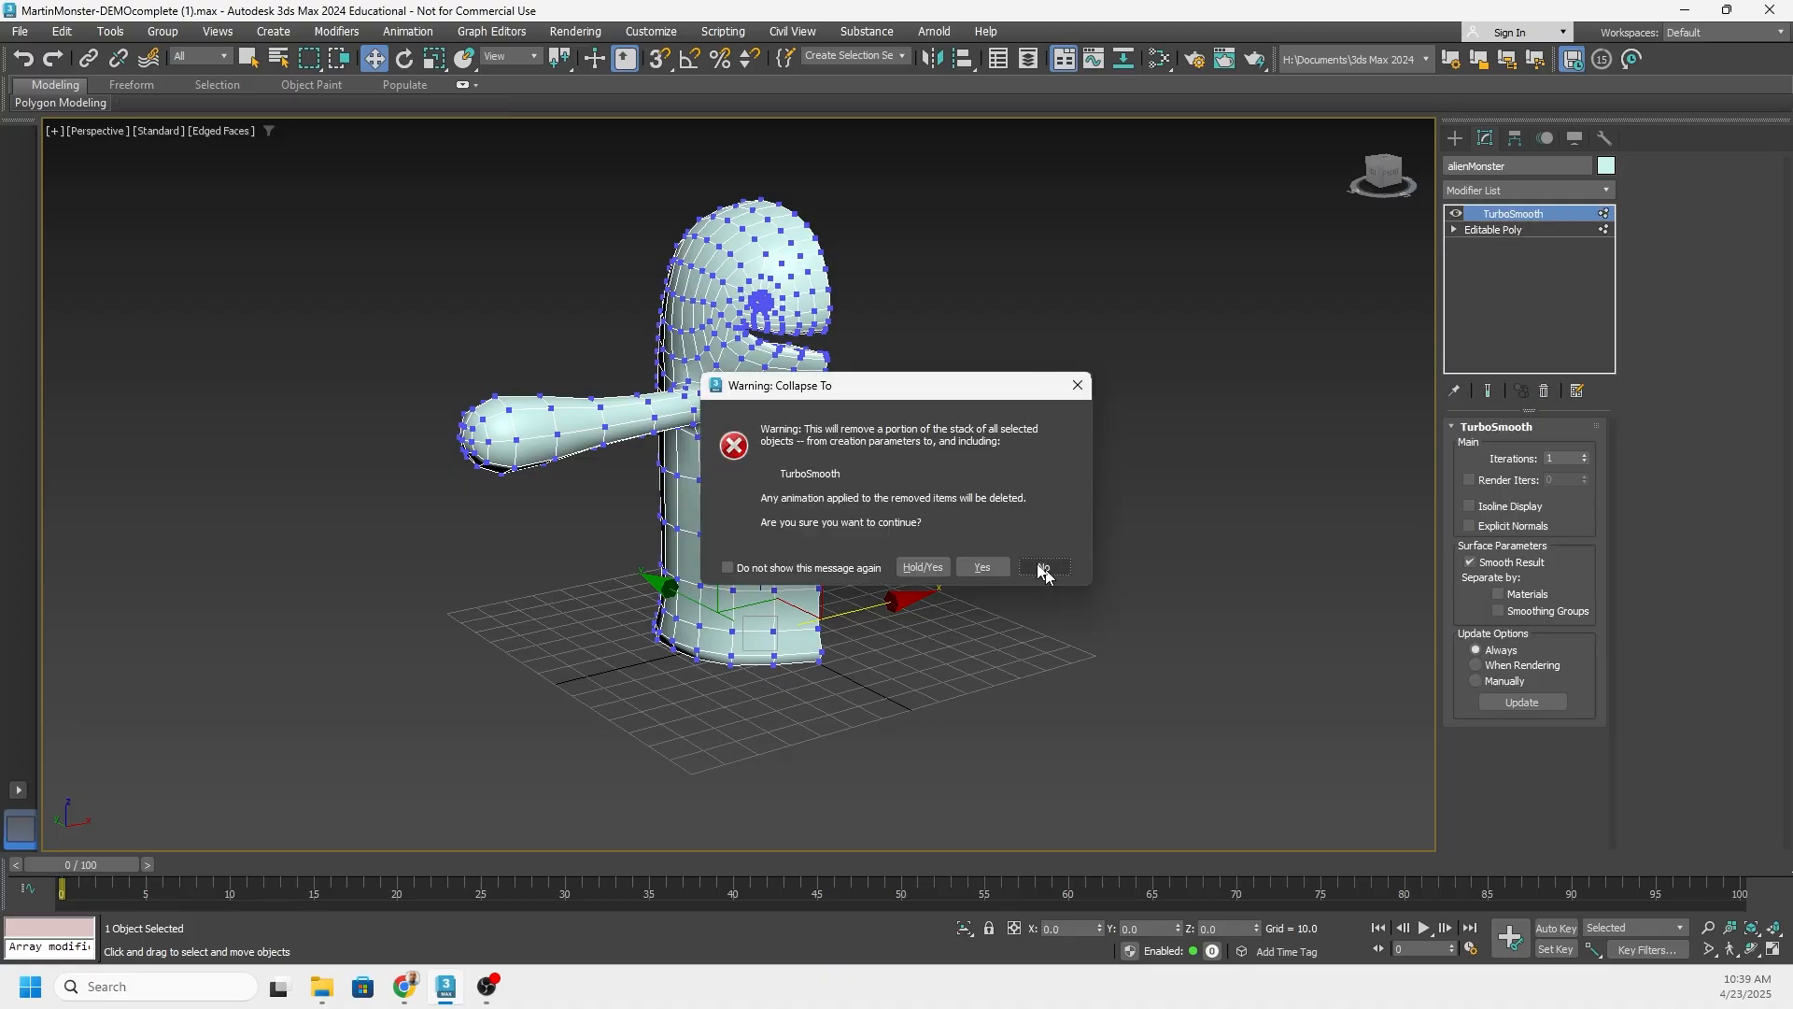
click(981, 568)
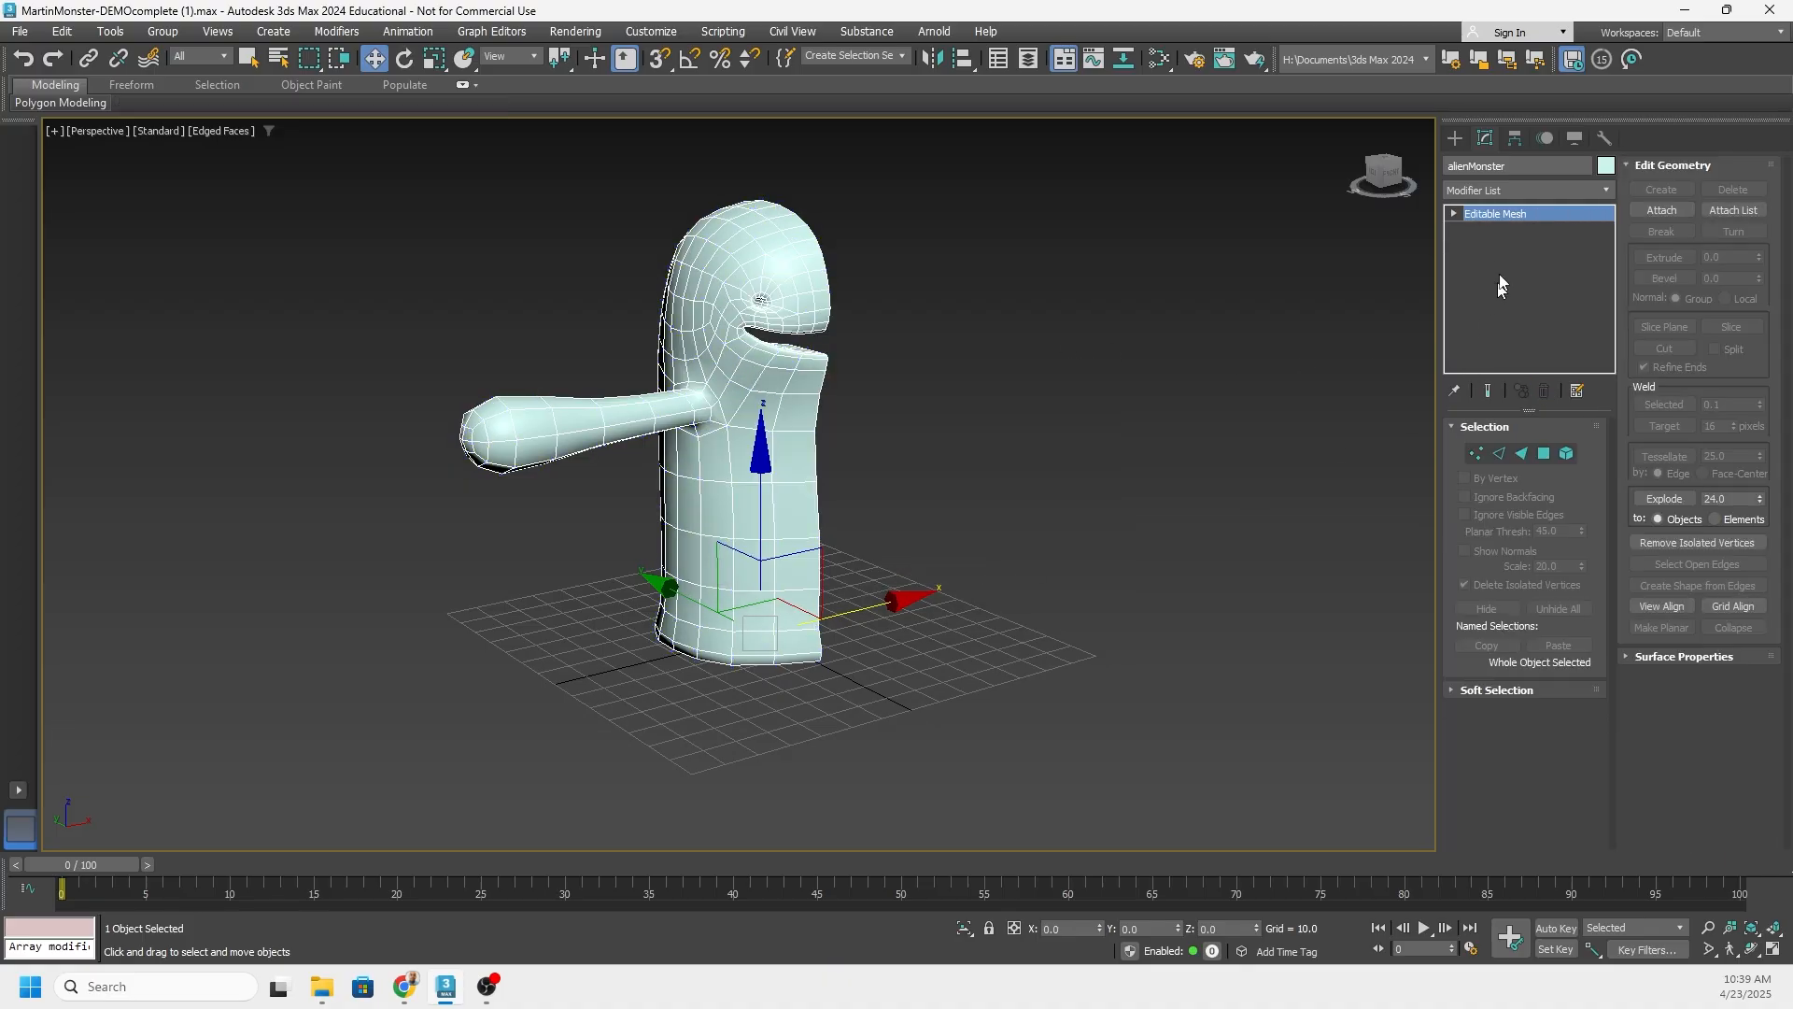
Convert the collapsed monster mesh to an Editable Poly
right_click(1511, 214)
click(1595, 349)
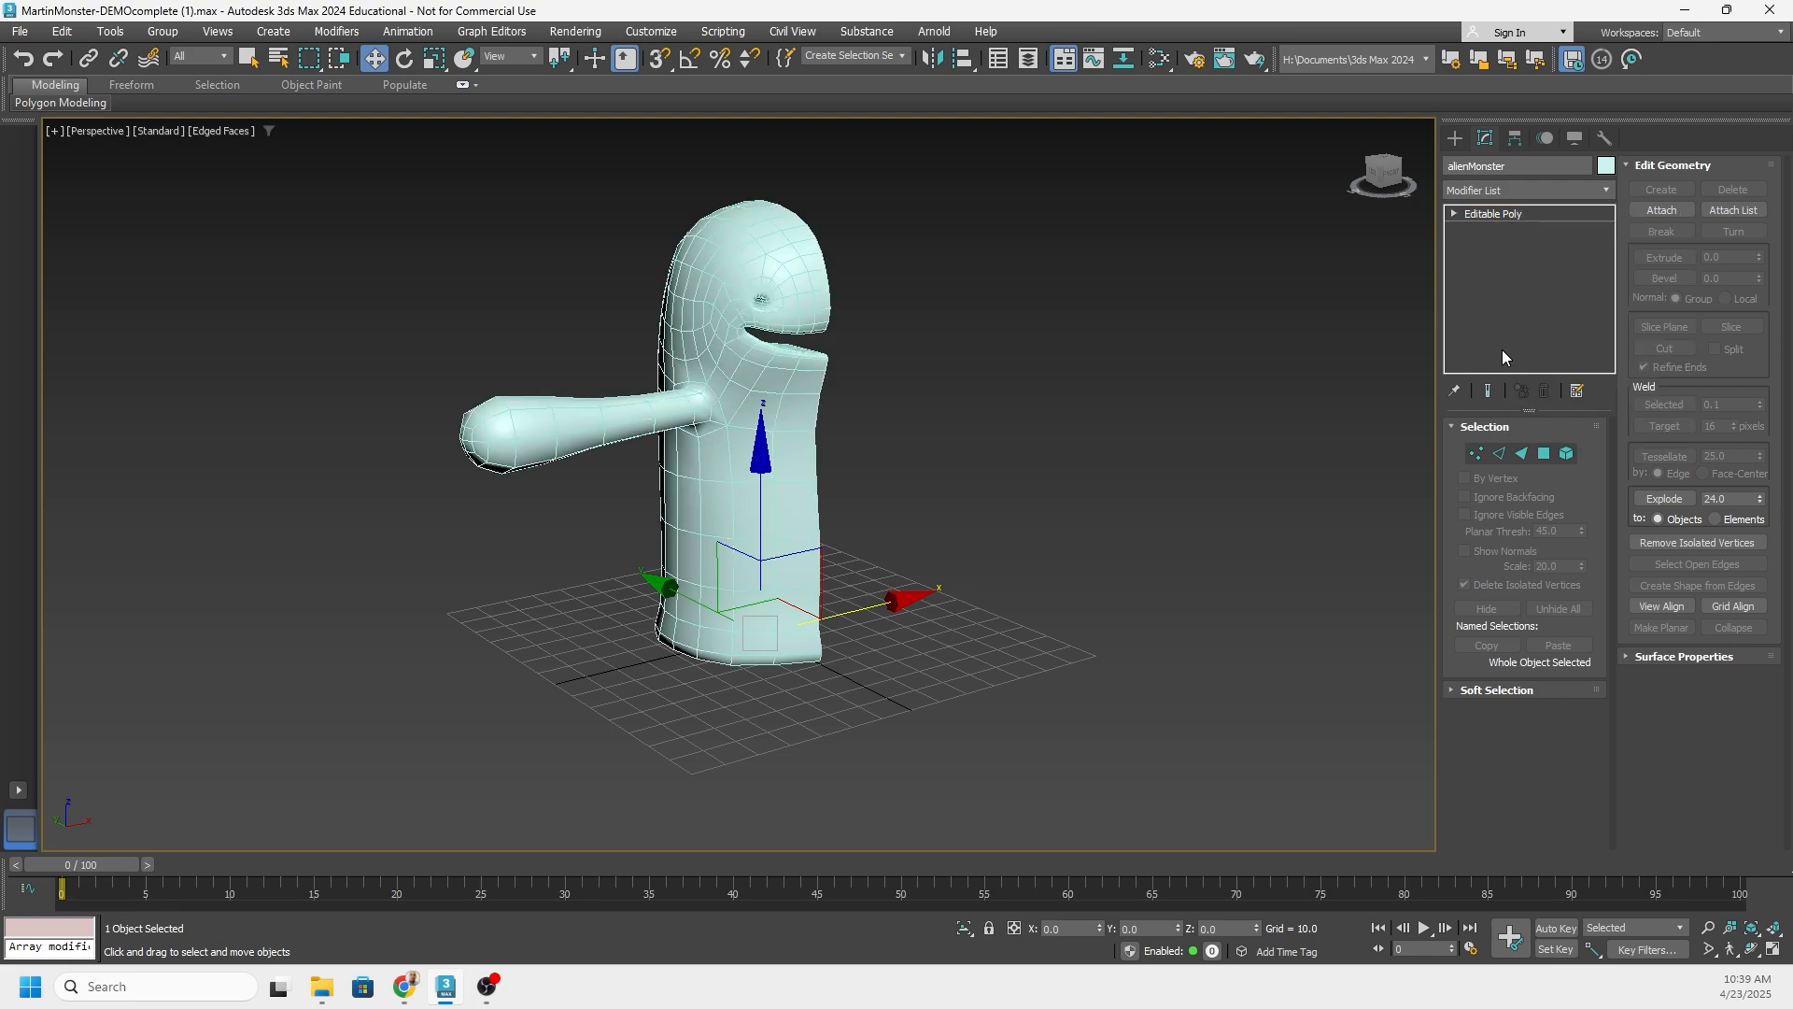
right_click(756, 358)
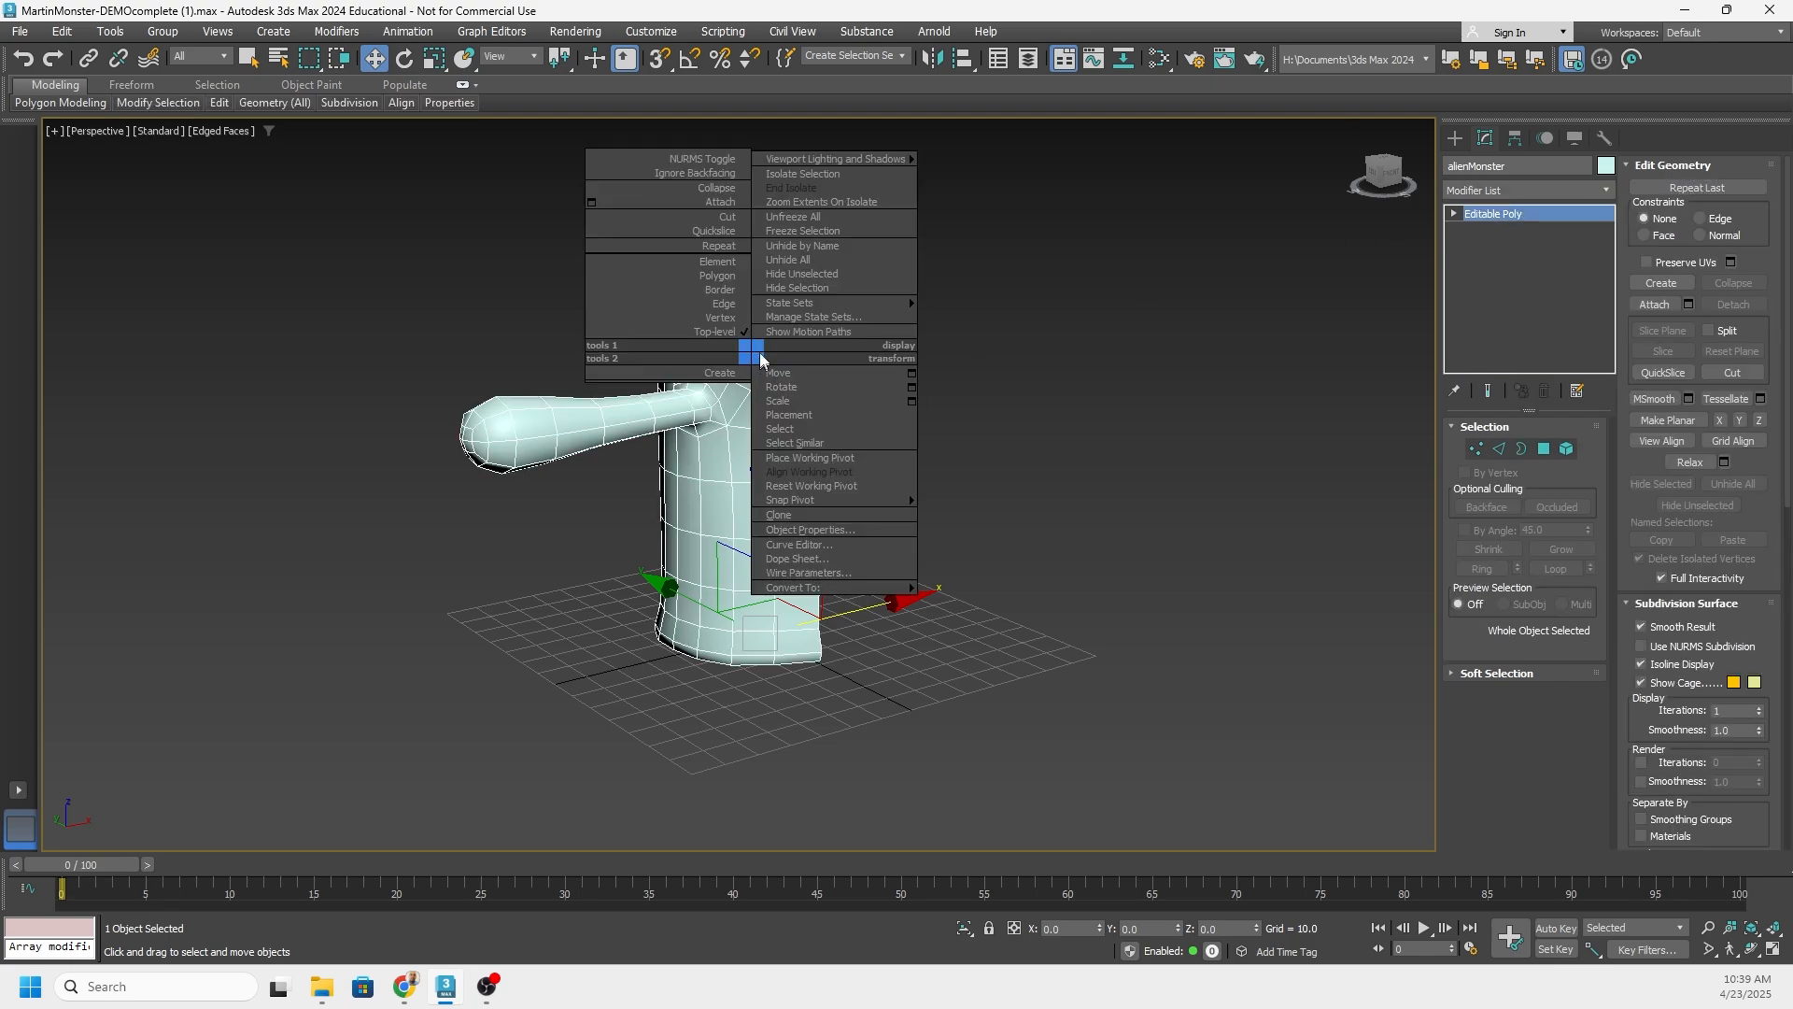
mouse_move(785, 589)
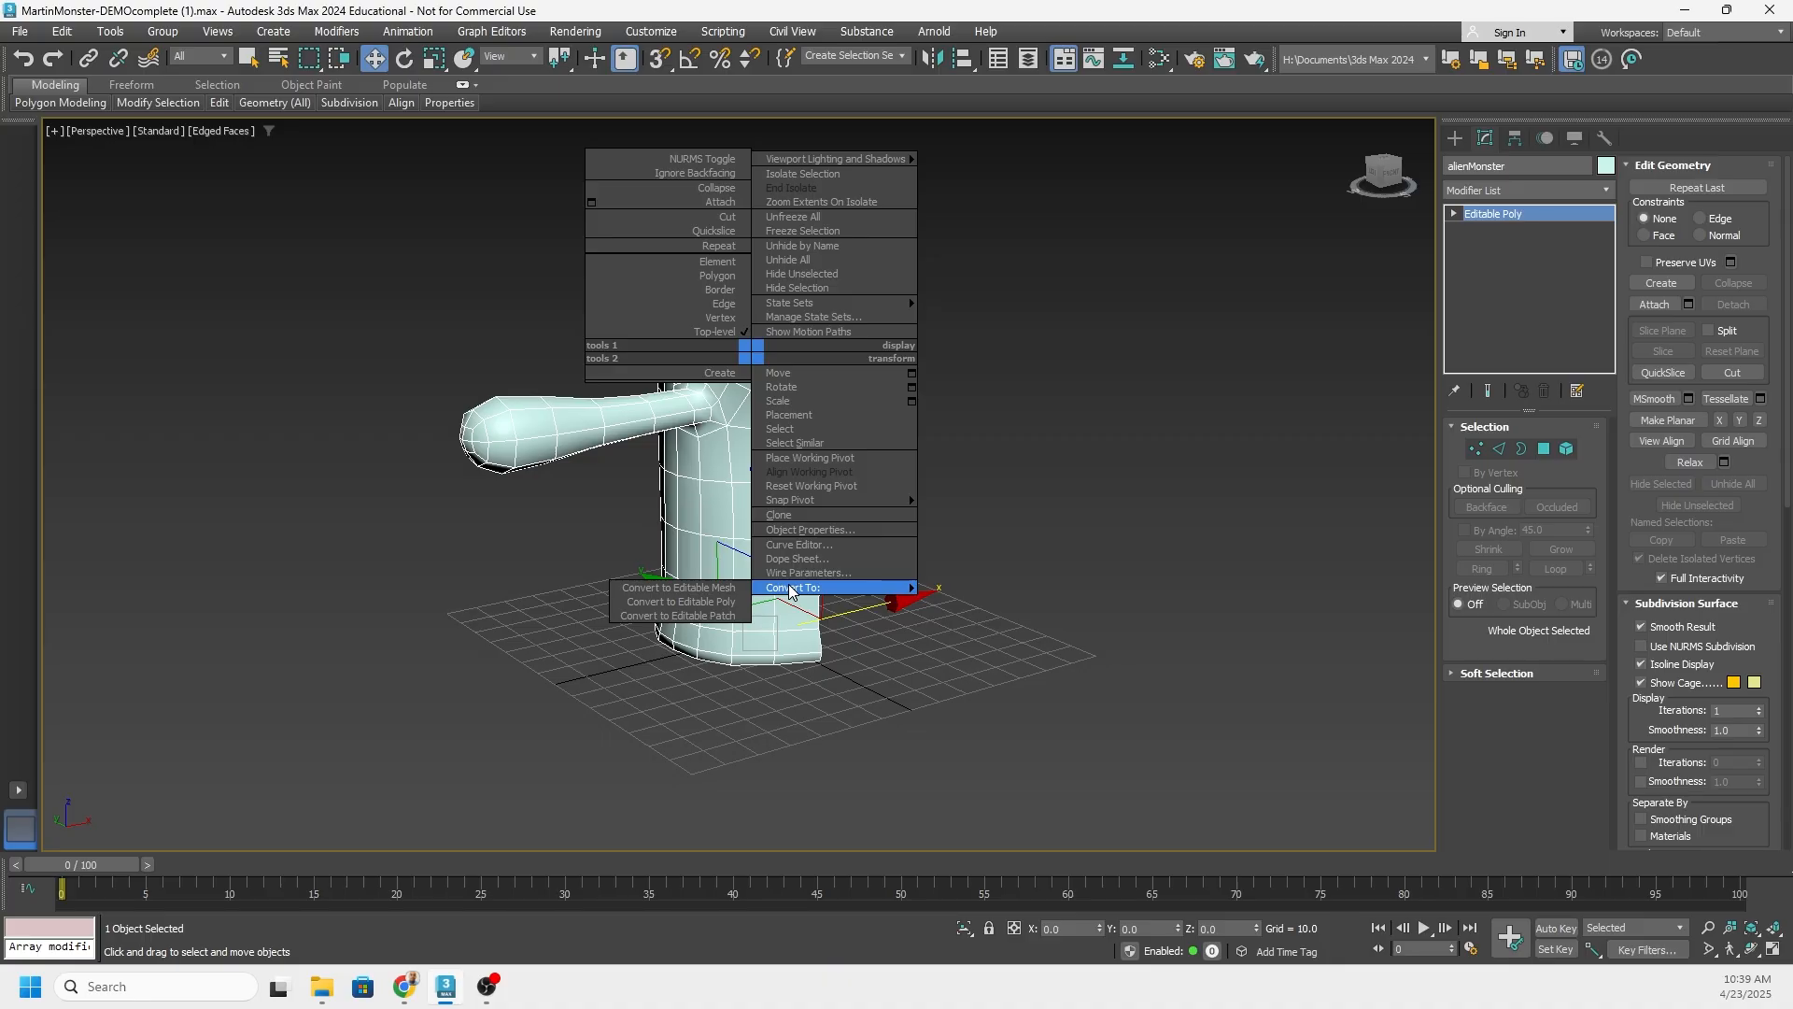
click(682, 601)
Apply the Unwrap UVW modifier to the monster
middle_drag(833, 513, 799, 370)
click(798, 368)
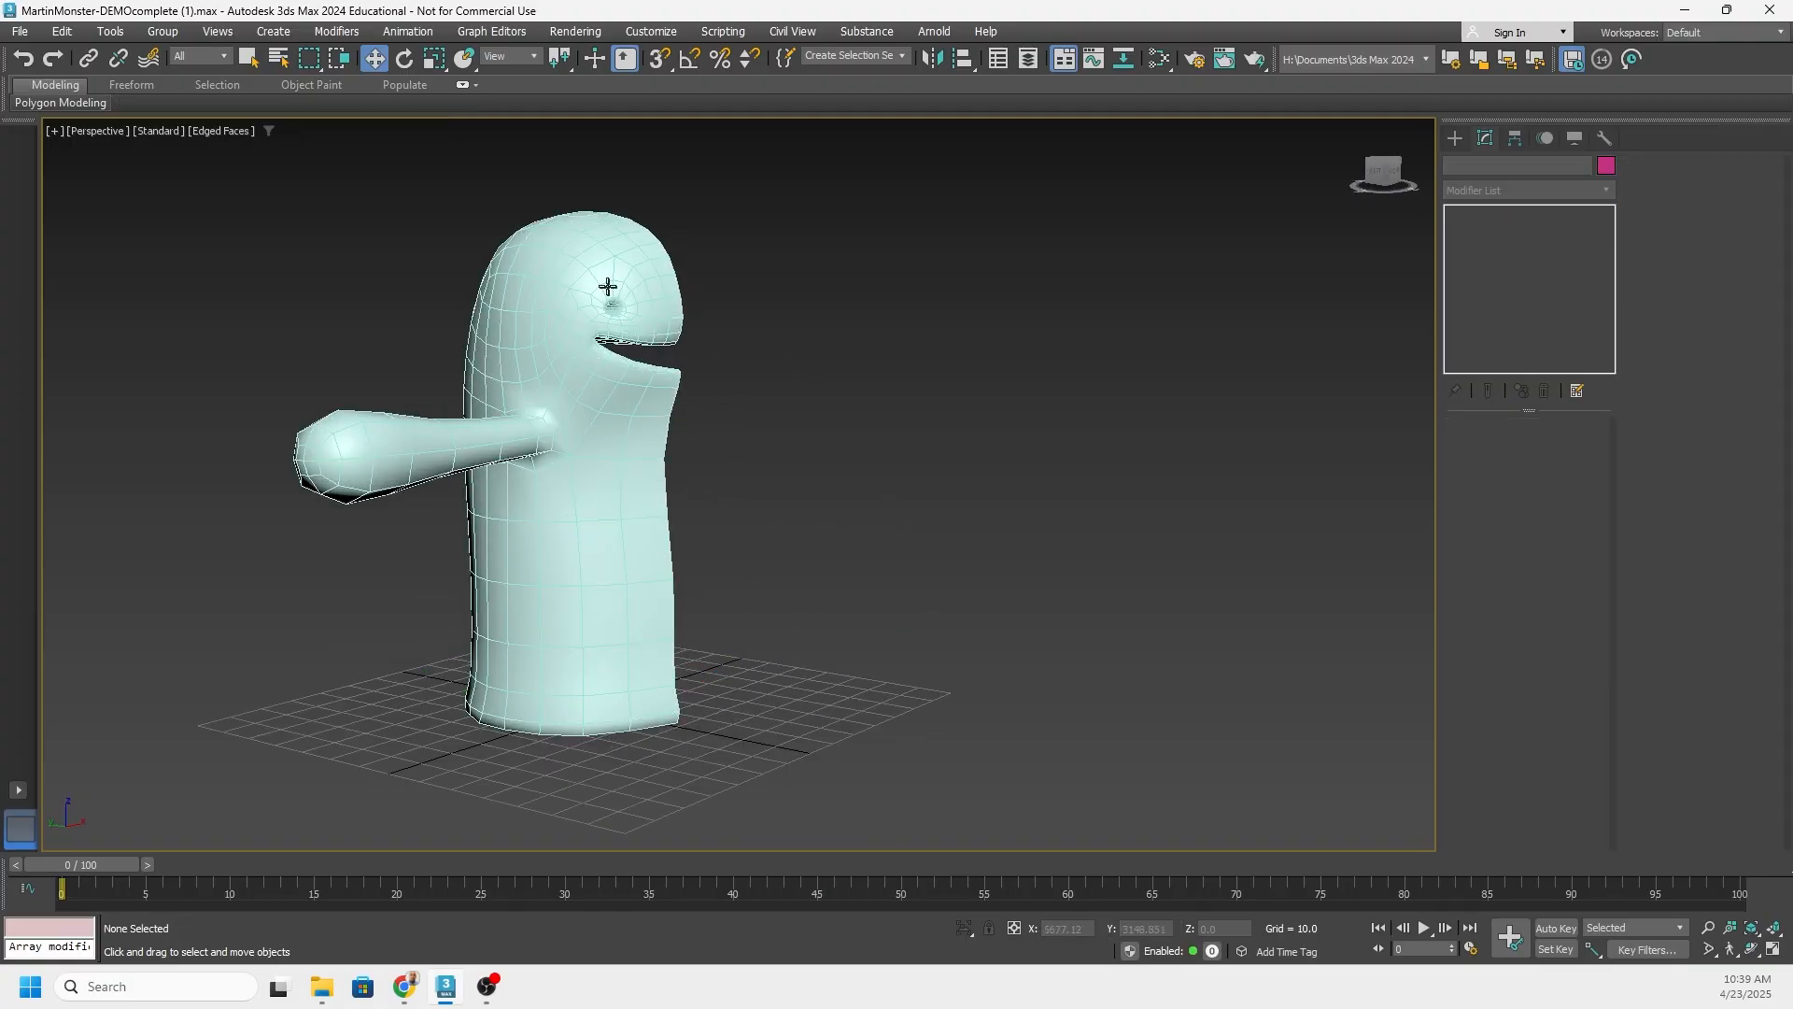
click(608, 286)
alt+middle_drag(608, 287, 712, 309)
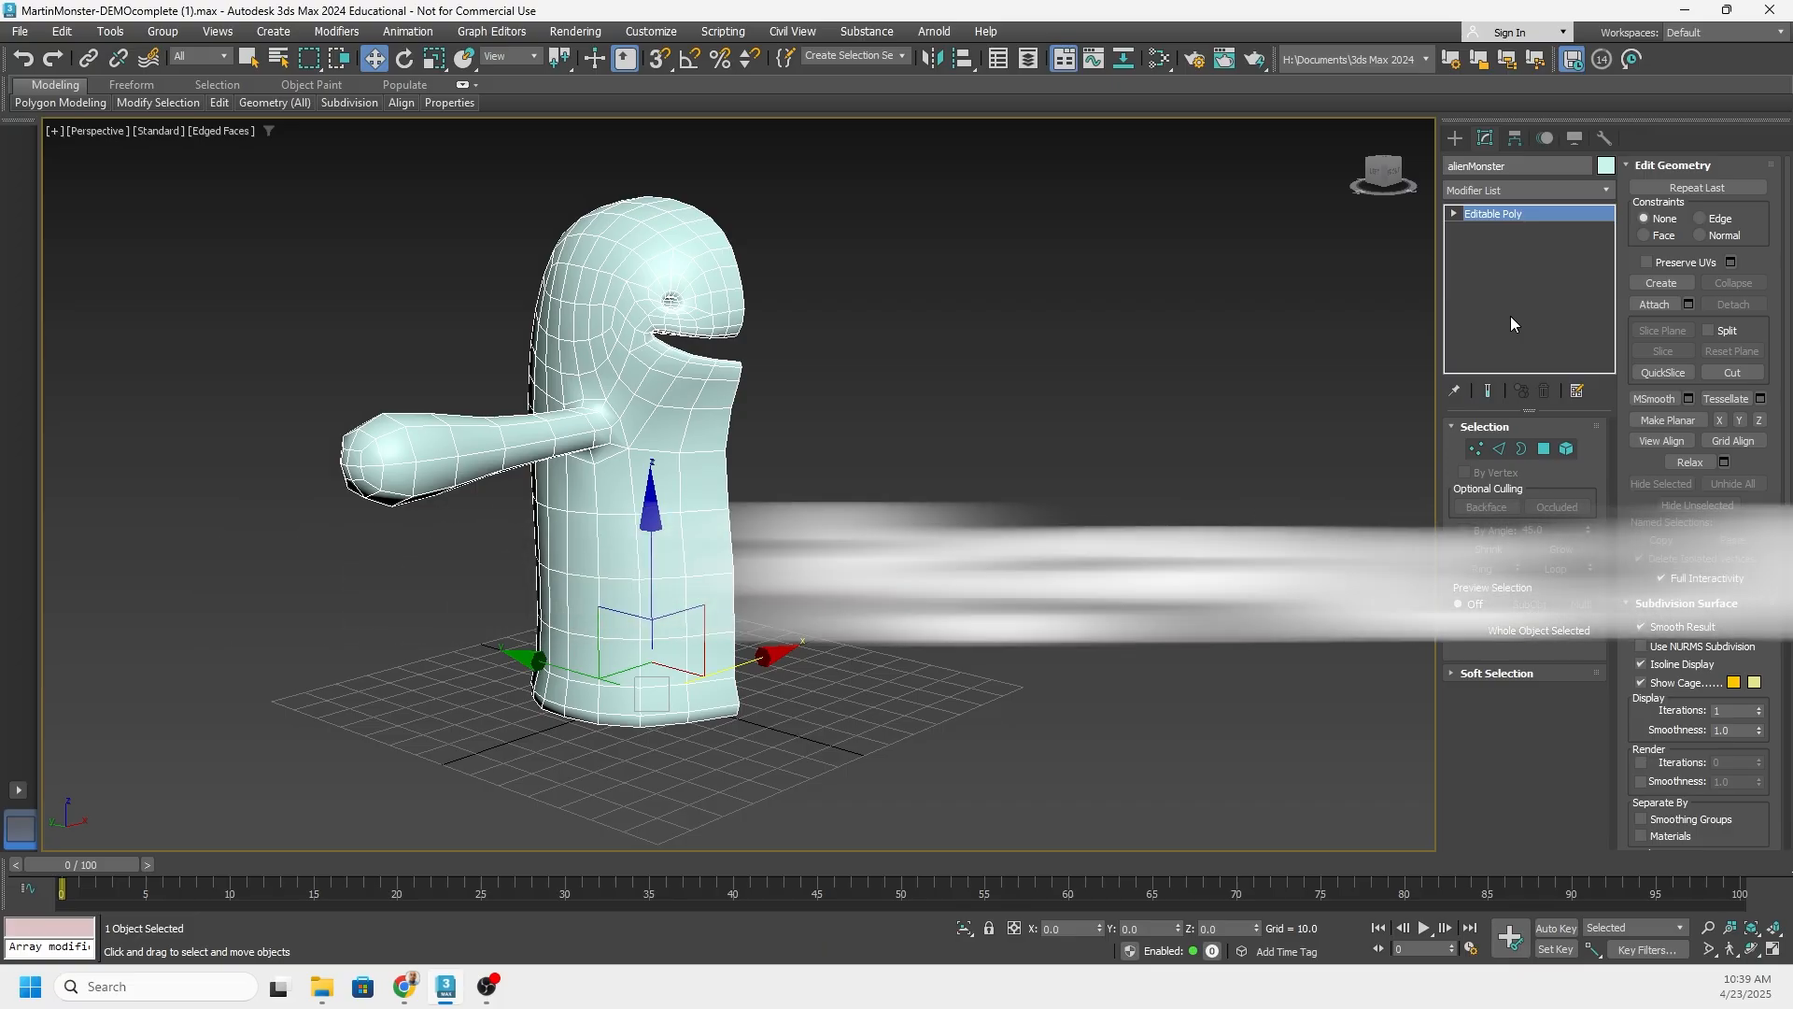
text(xunw)
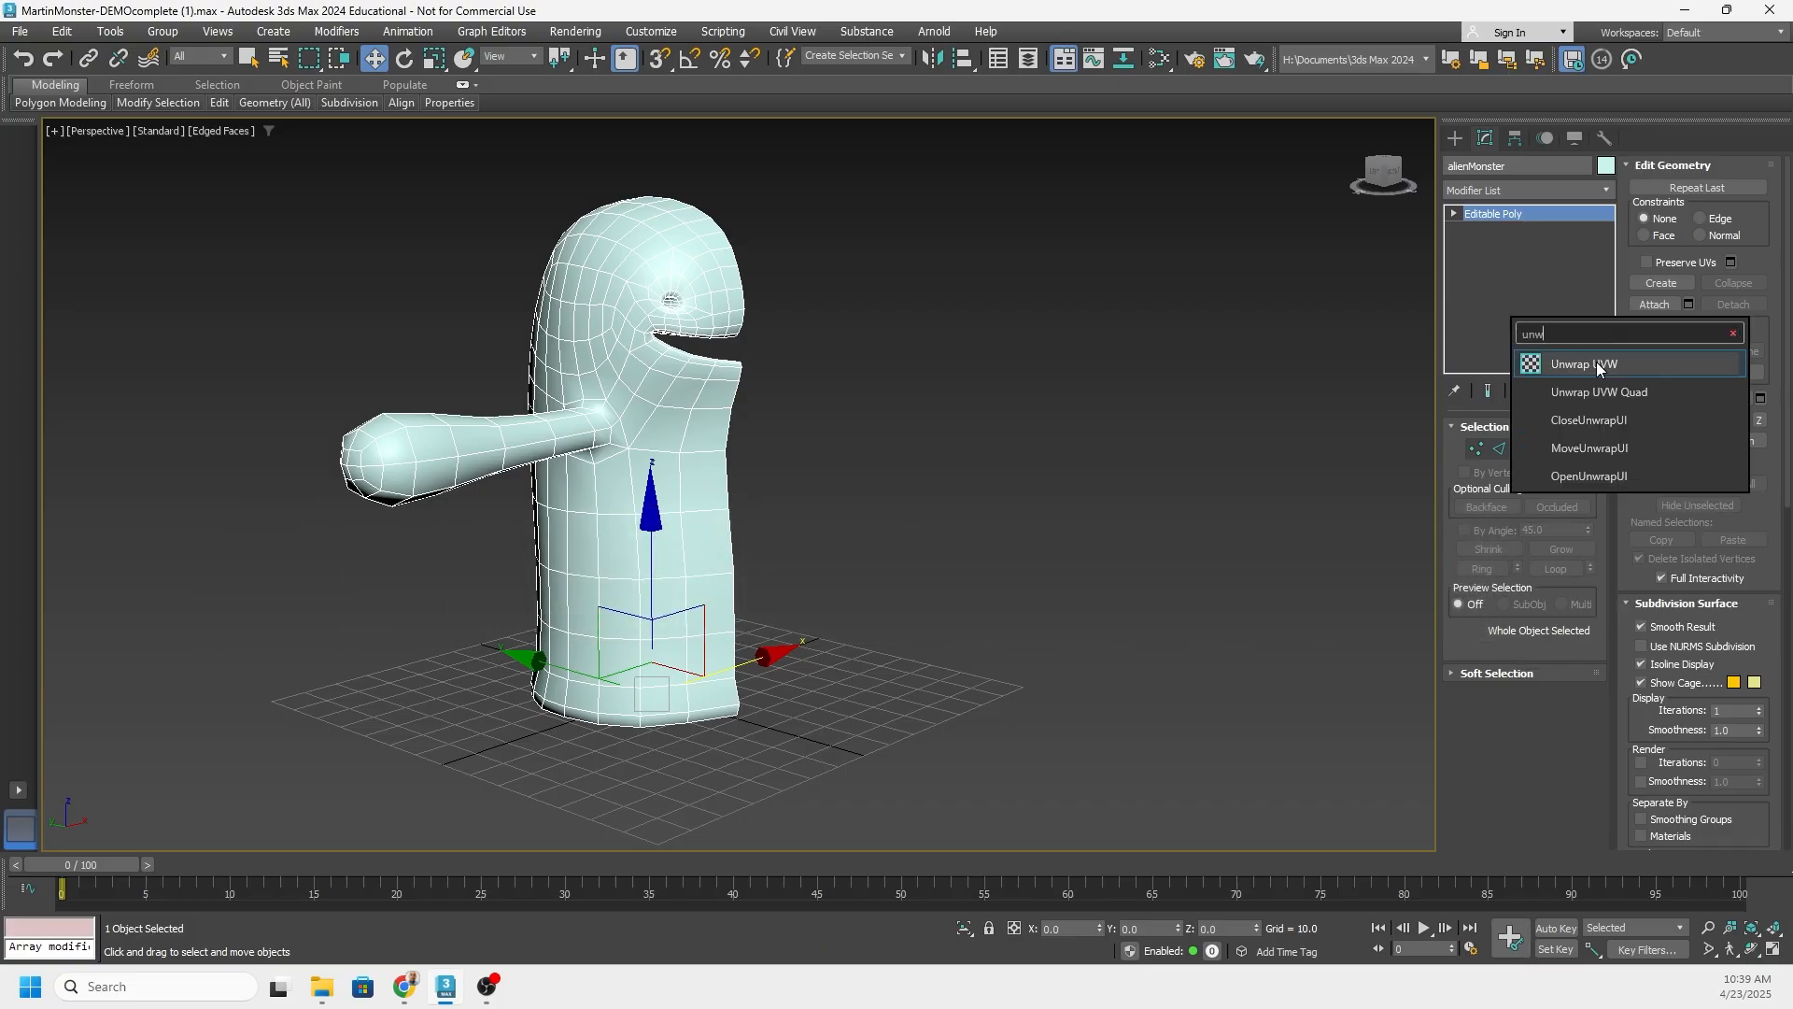
click(1596, 363)
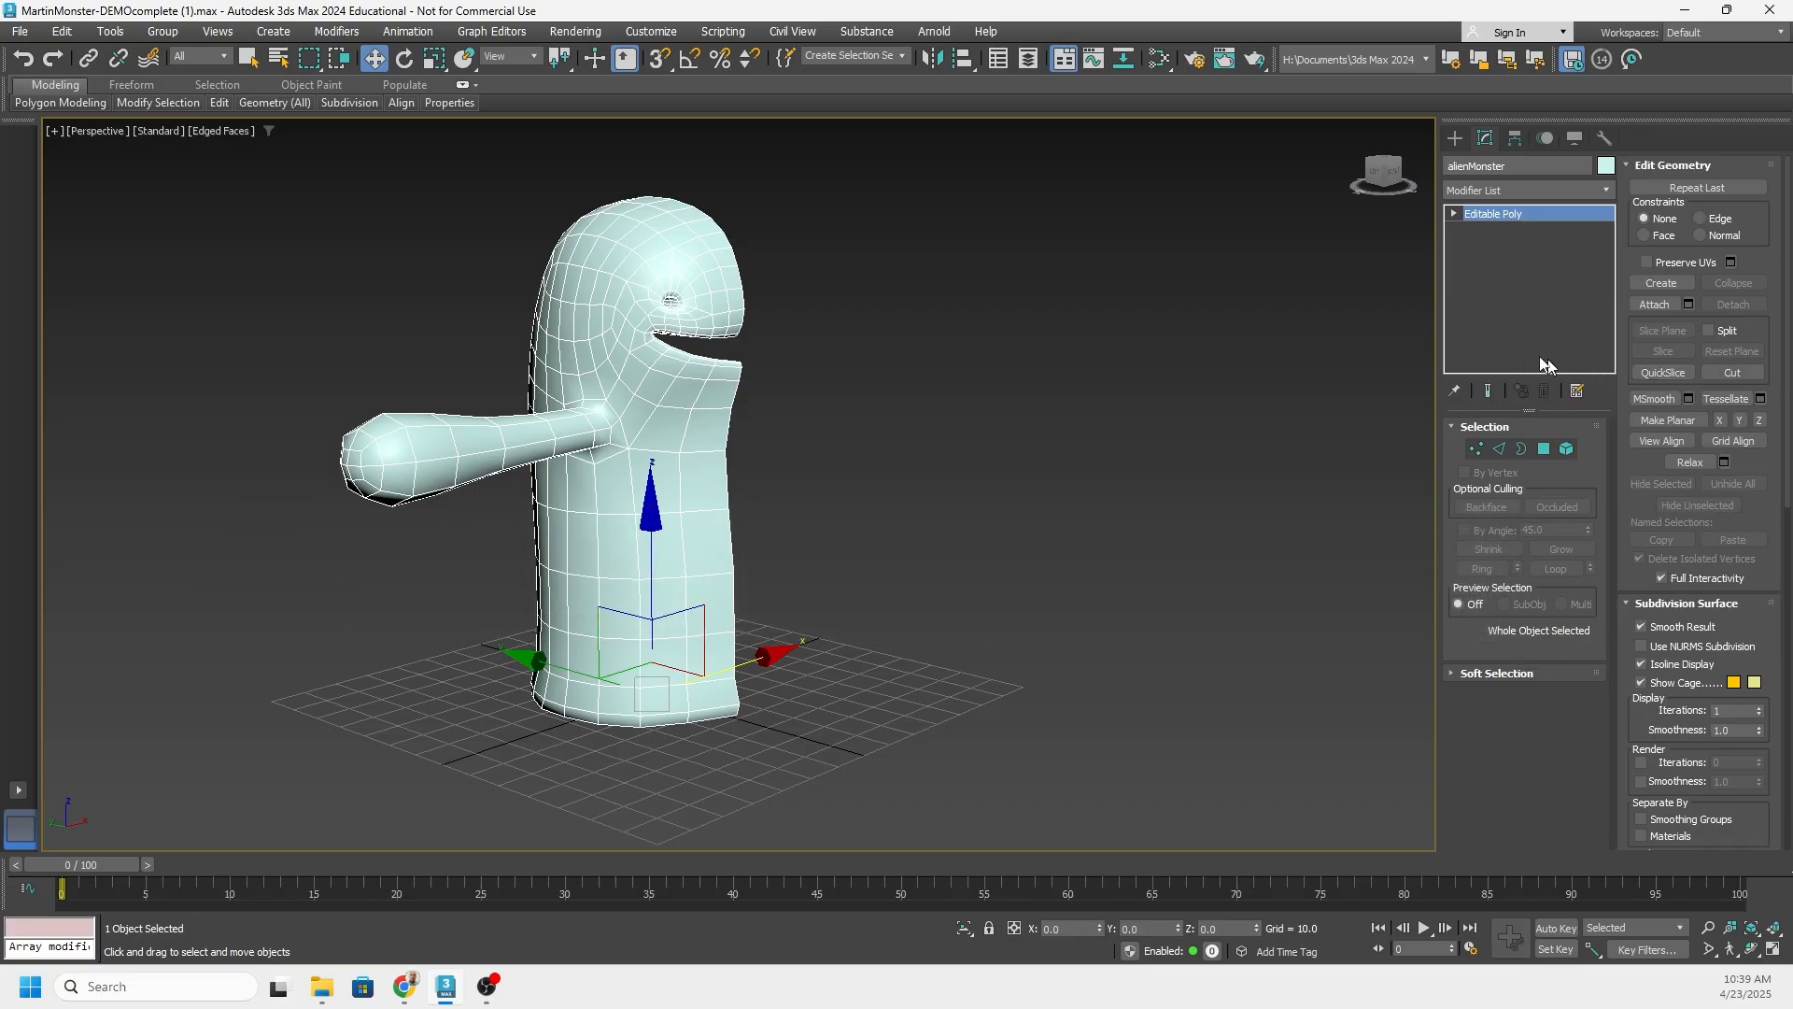
Examine the default green map seams around the monster's head, back and arm
mouse_move(718, 421)
alt+middle_down()
mouse_move(701, 404)
mouse_move(746, 417)
alt+middle_up()
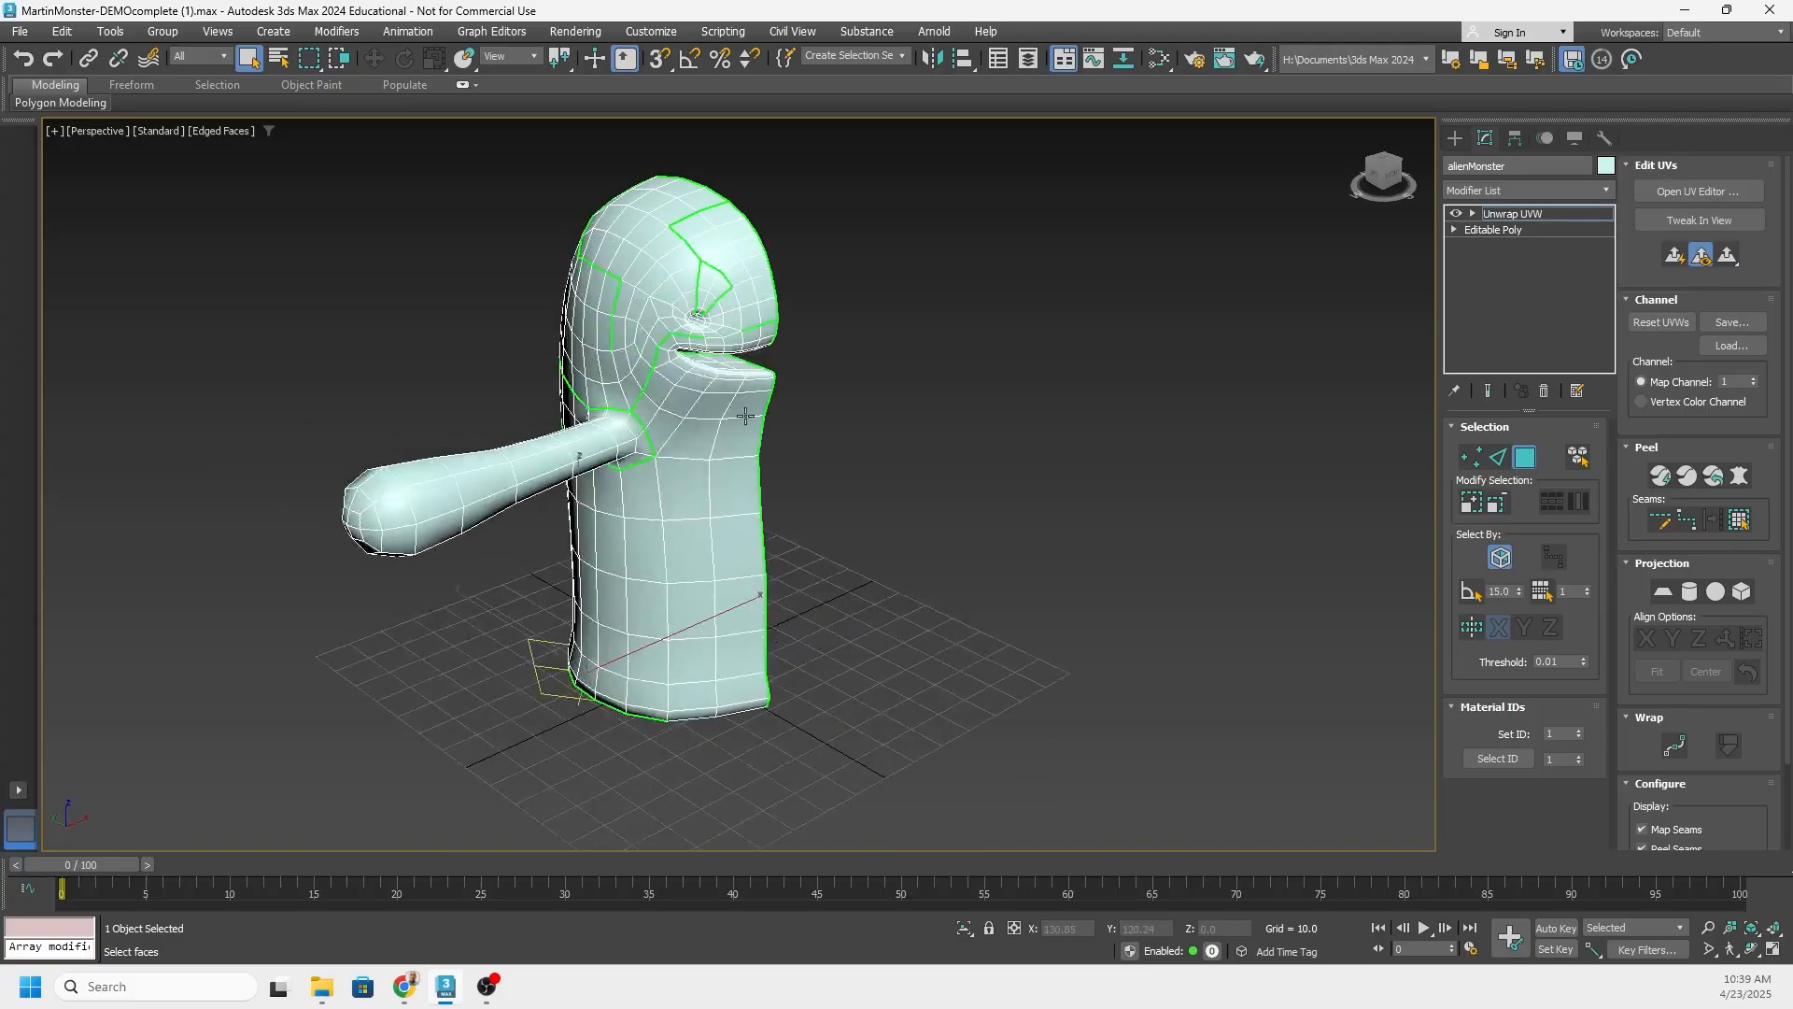
scroll(707, 355, up, 3)
middle_drag(705, 355, 698, 428)
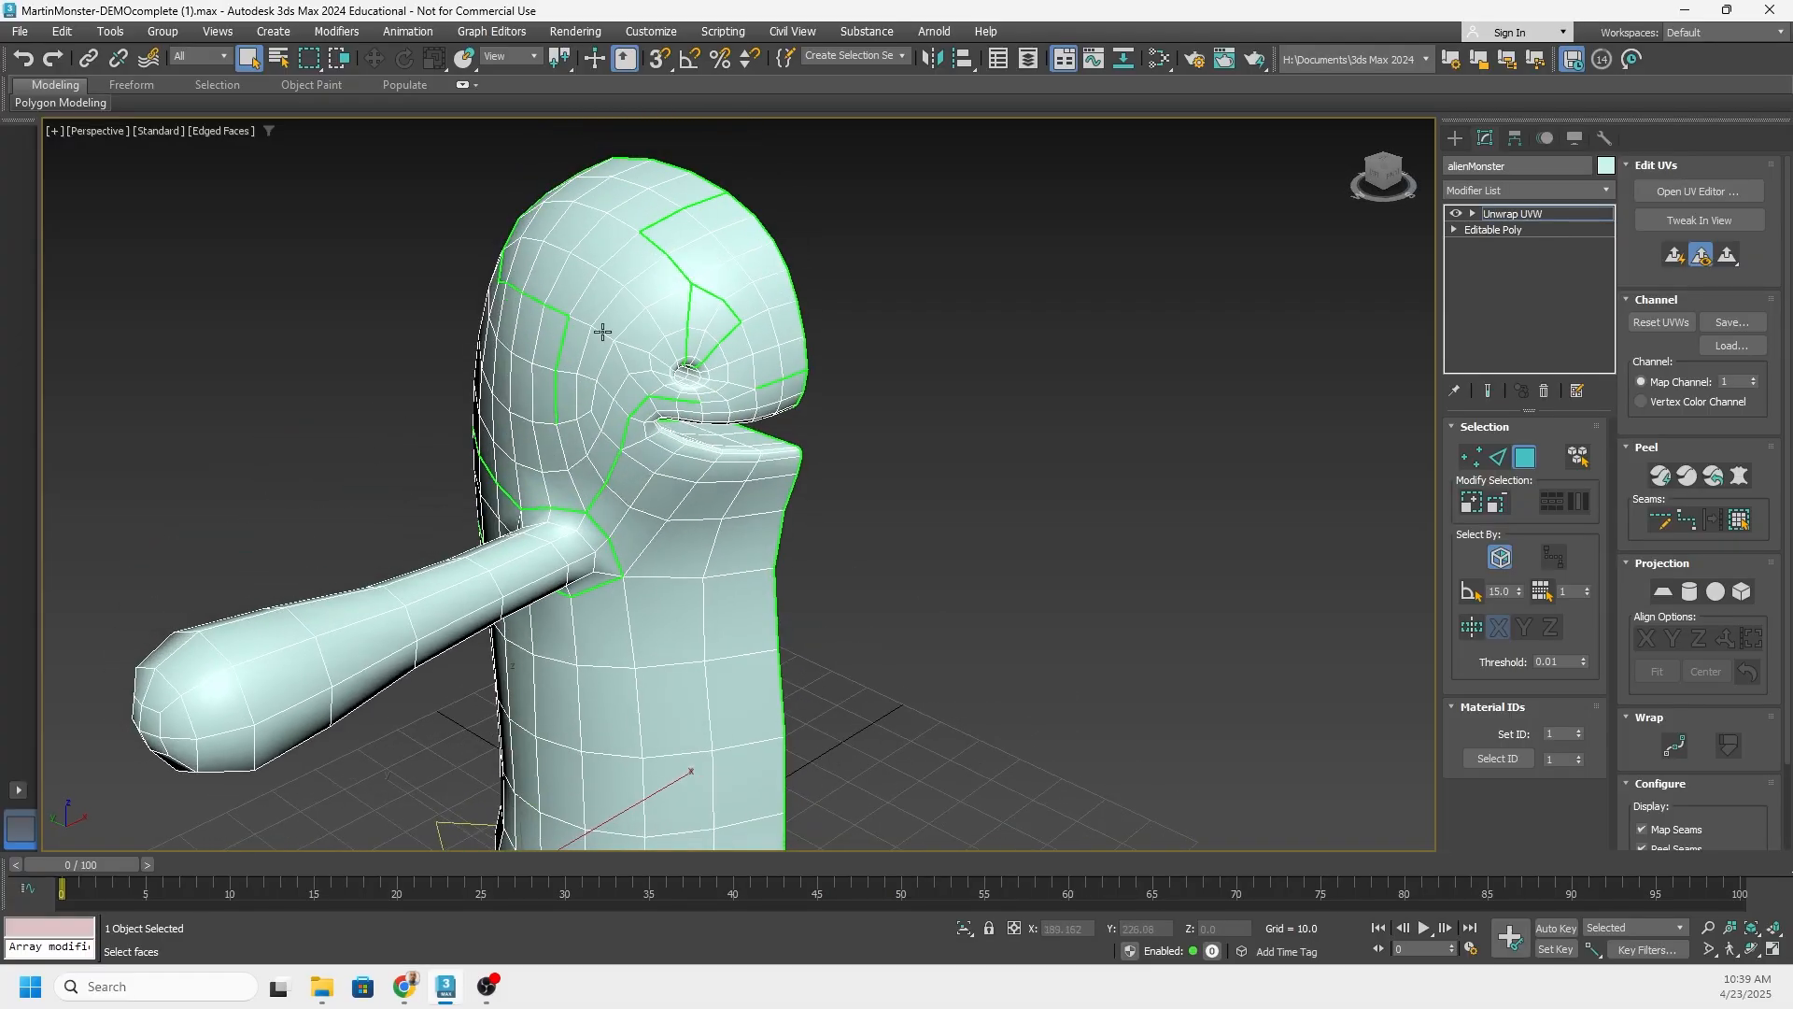
alt+middle_drag(604, 331, 575, 266)
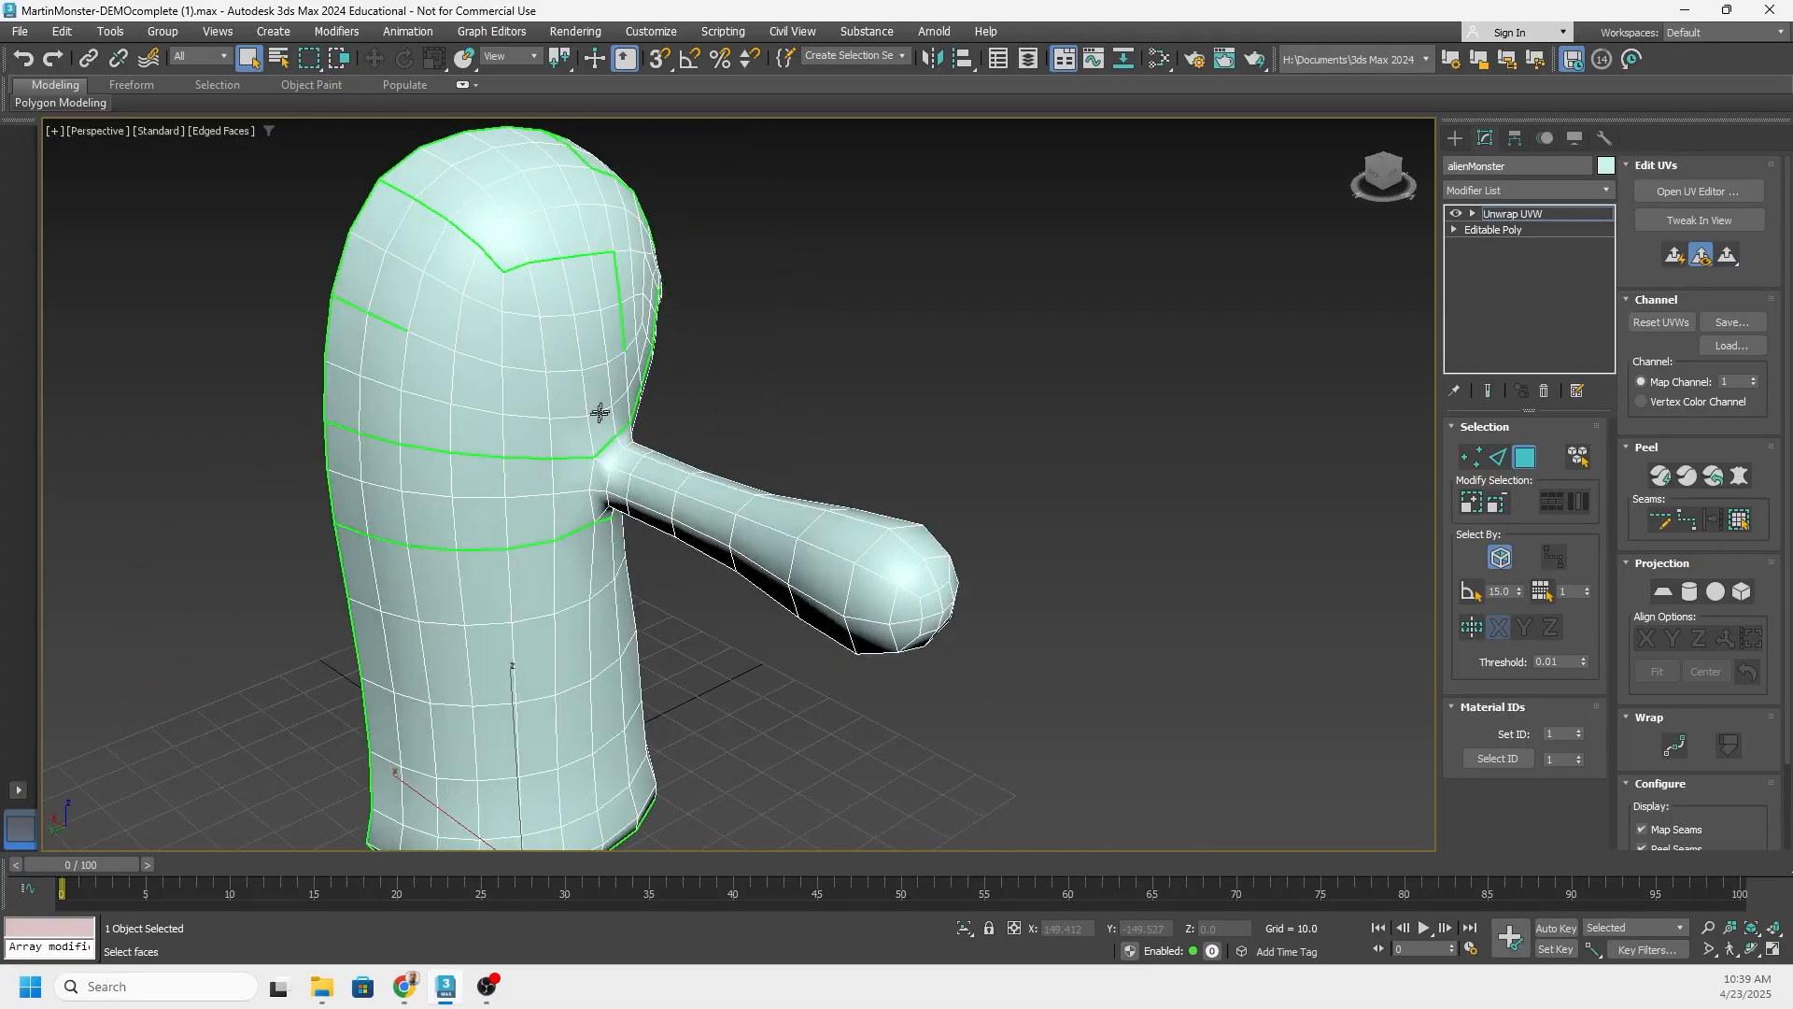
alt+middle_drag(598, 412, 720, 306)
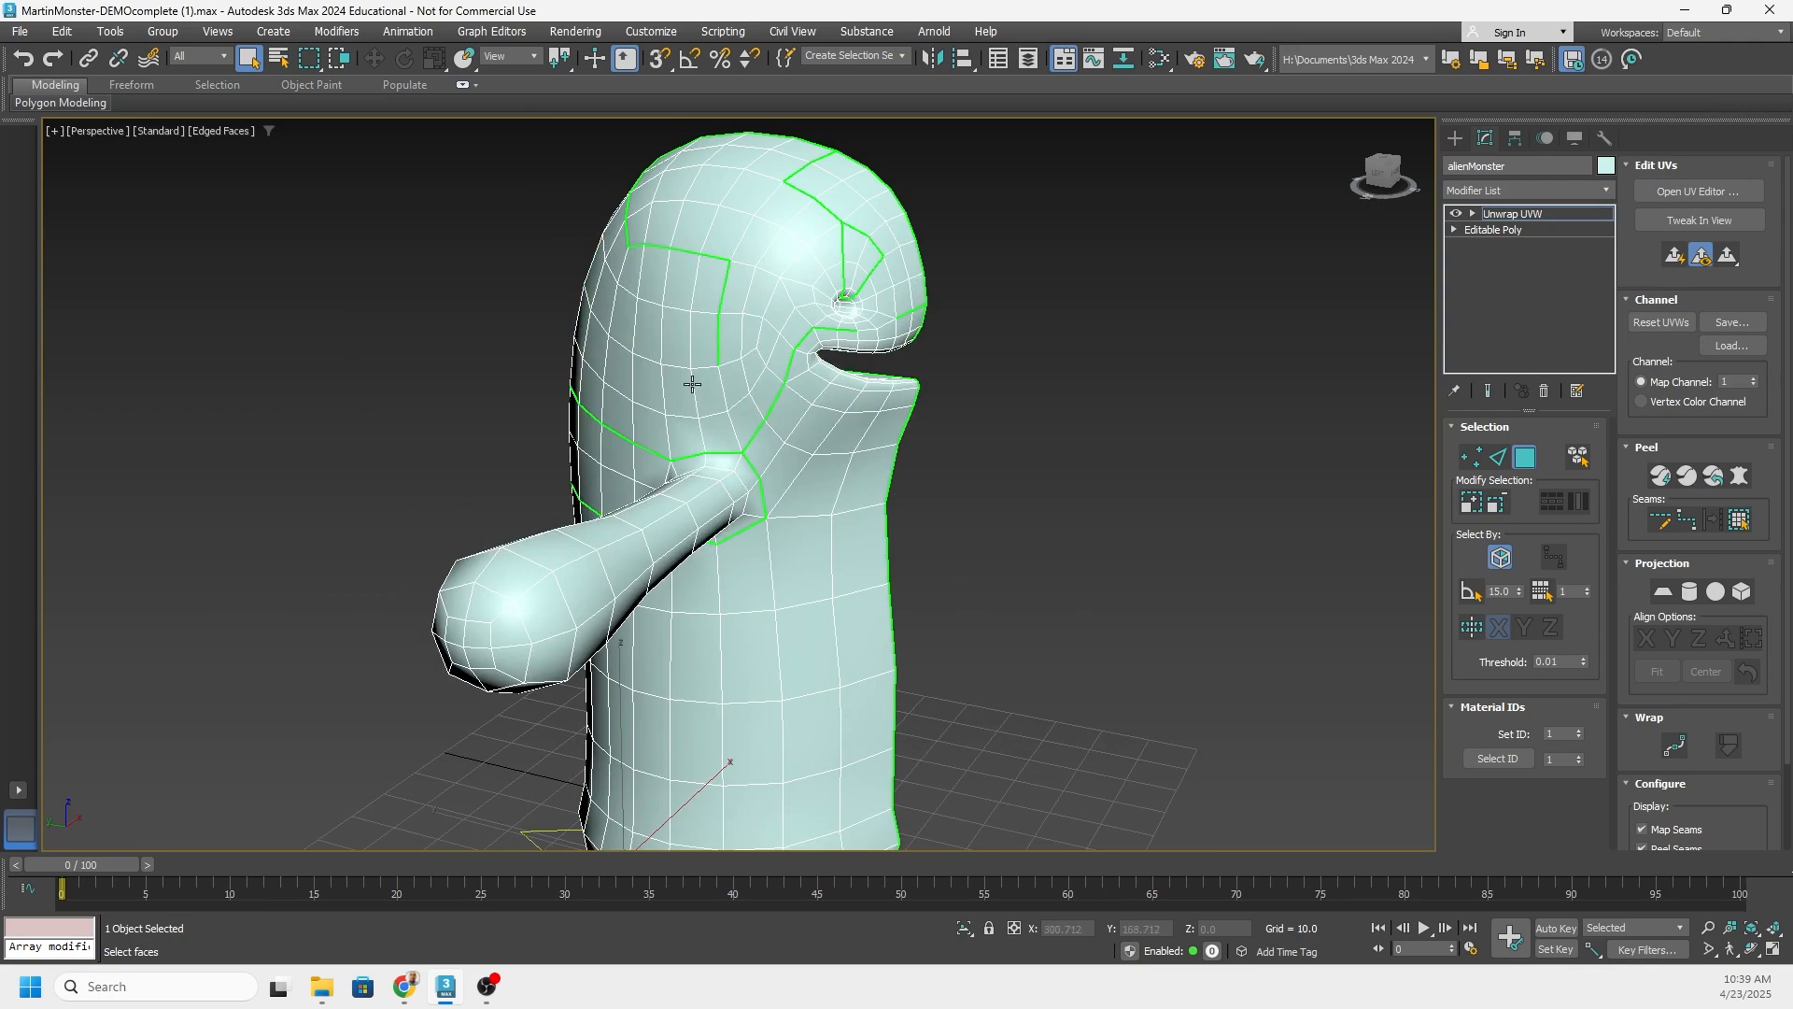
alt+middle_drag(693, 384, 706, 441)
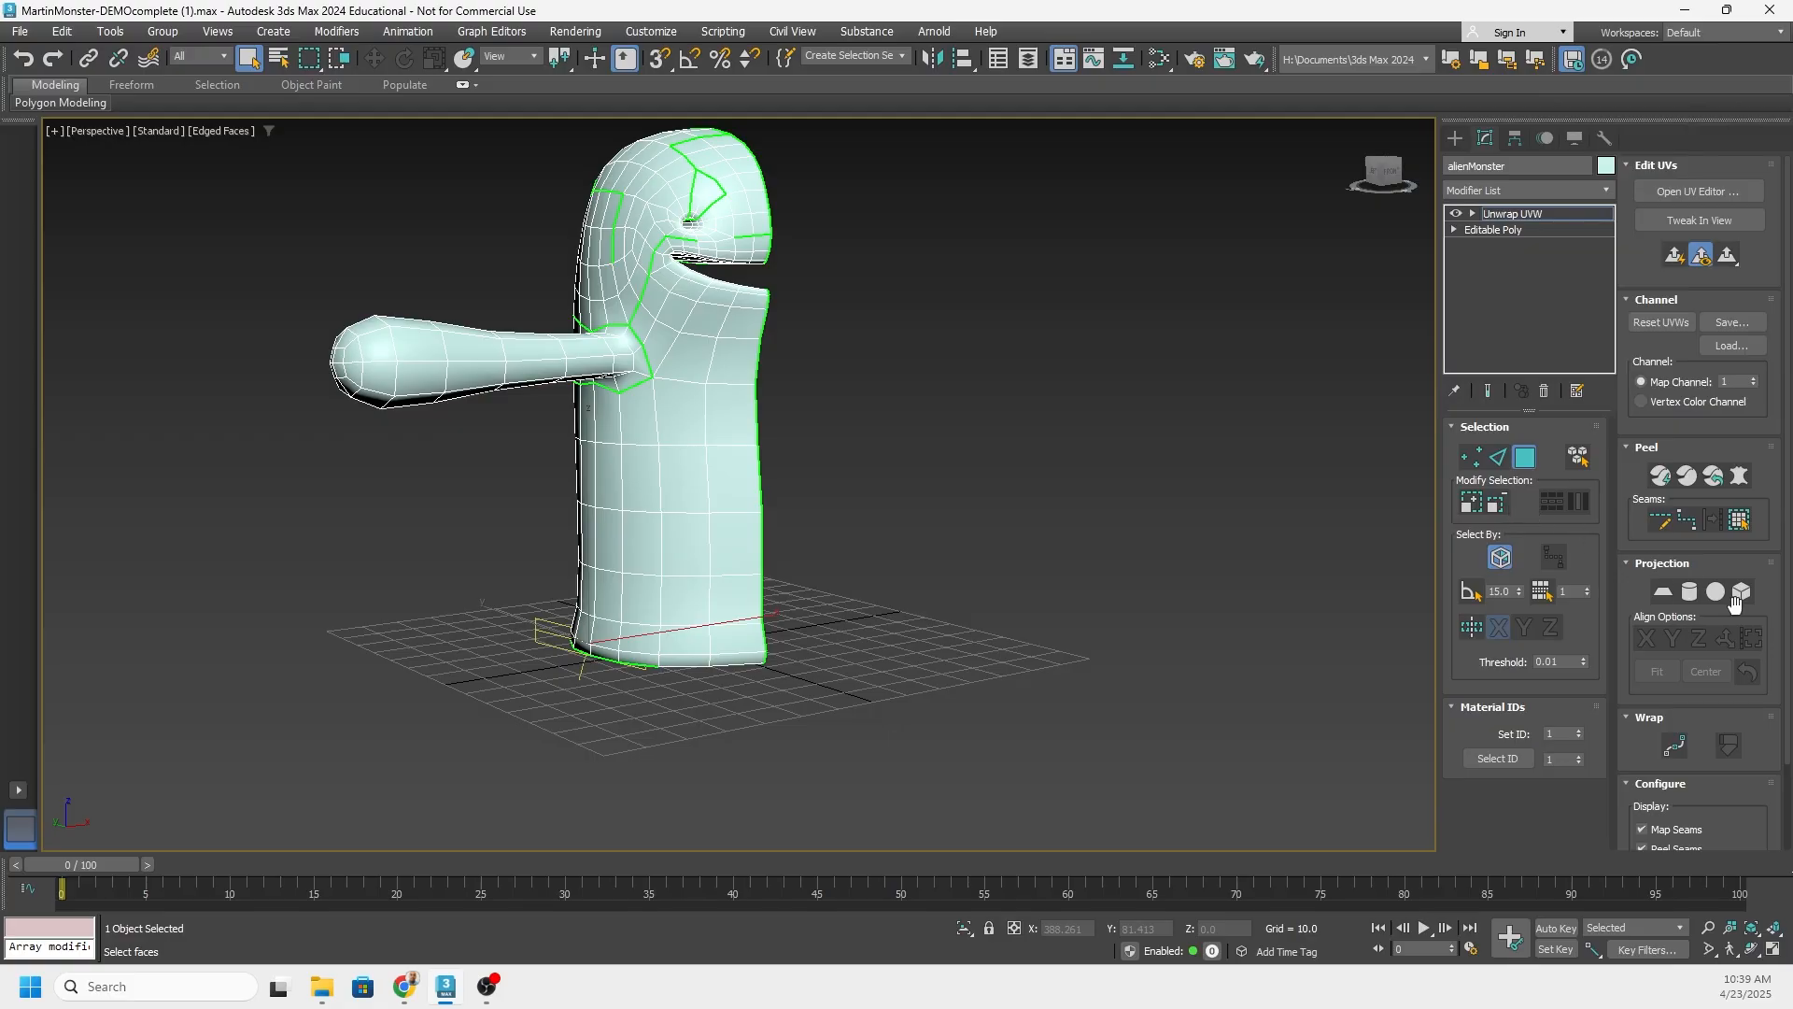
click(1663, 595)
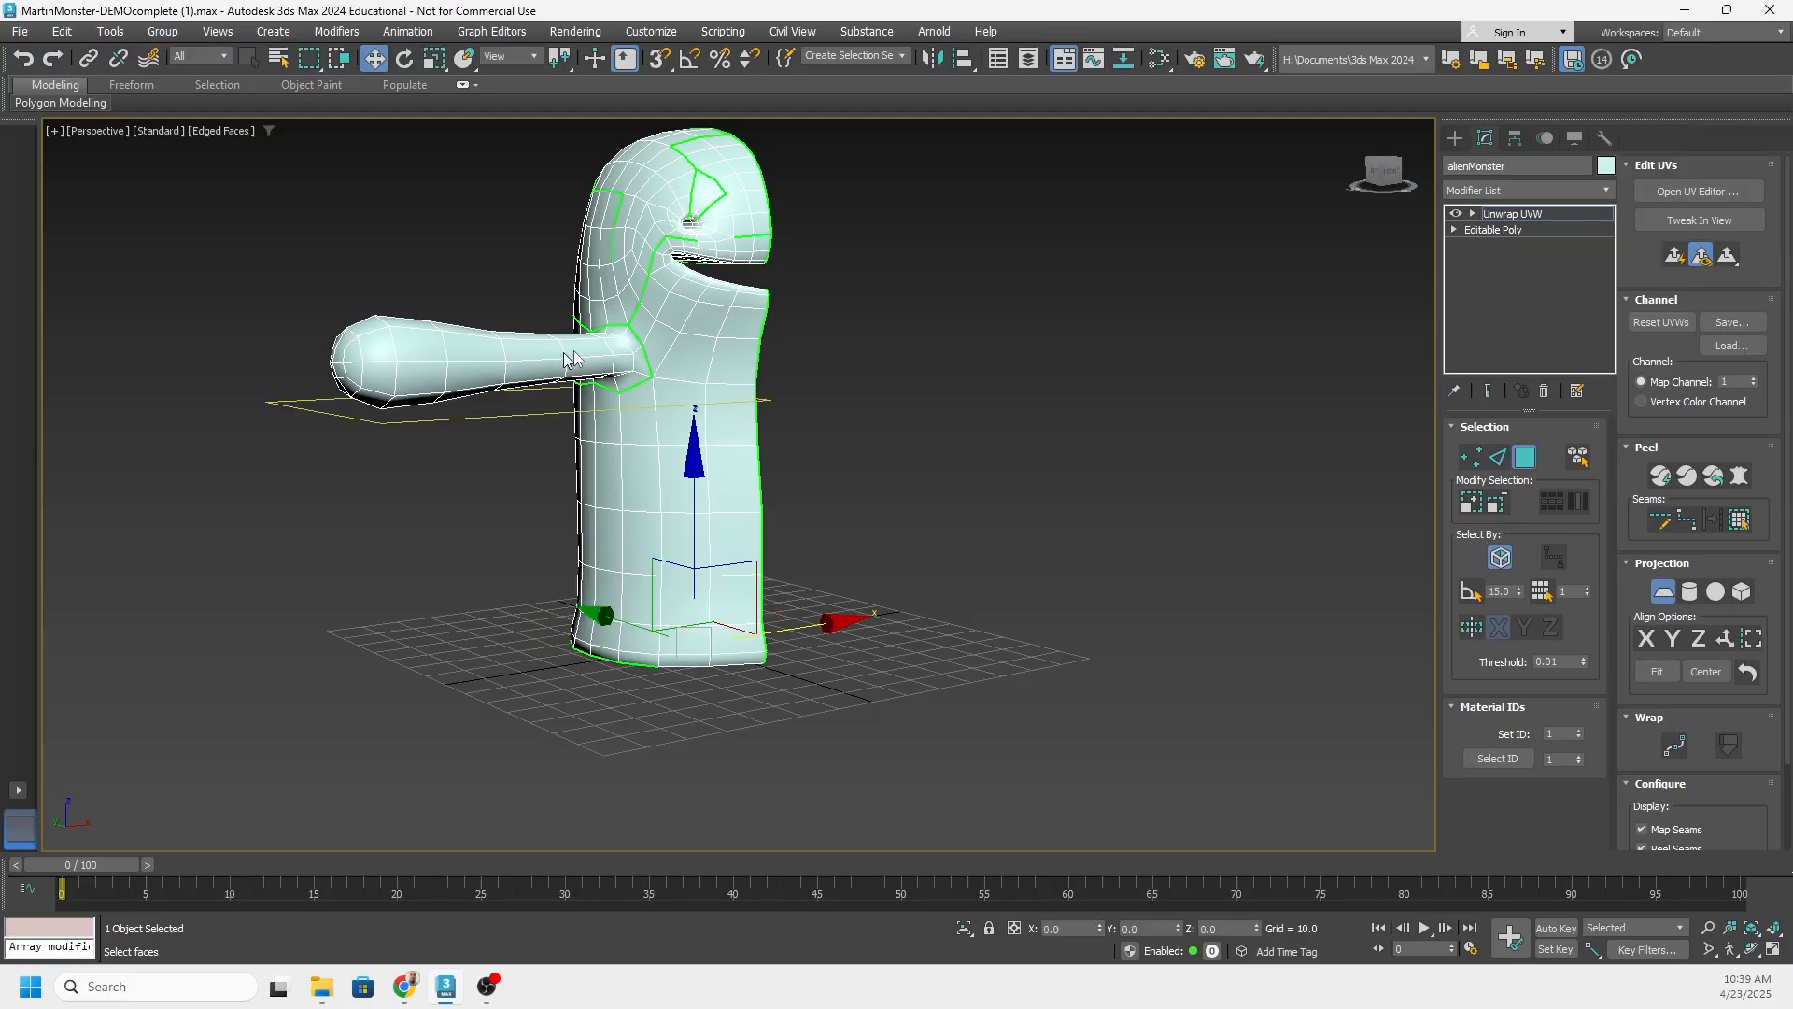
alt+middle_drag(652, 335, 631, 363)
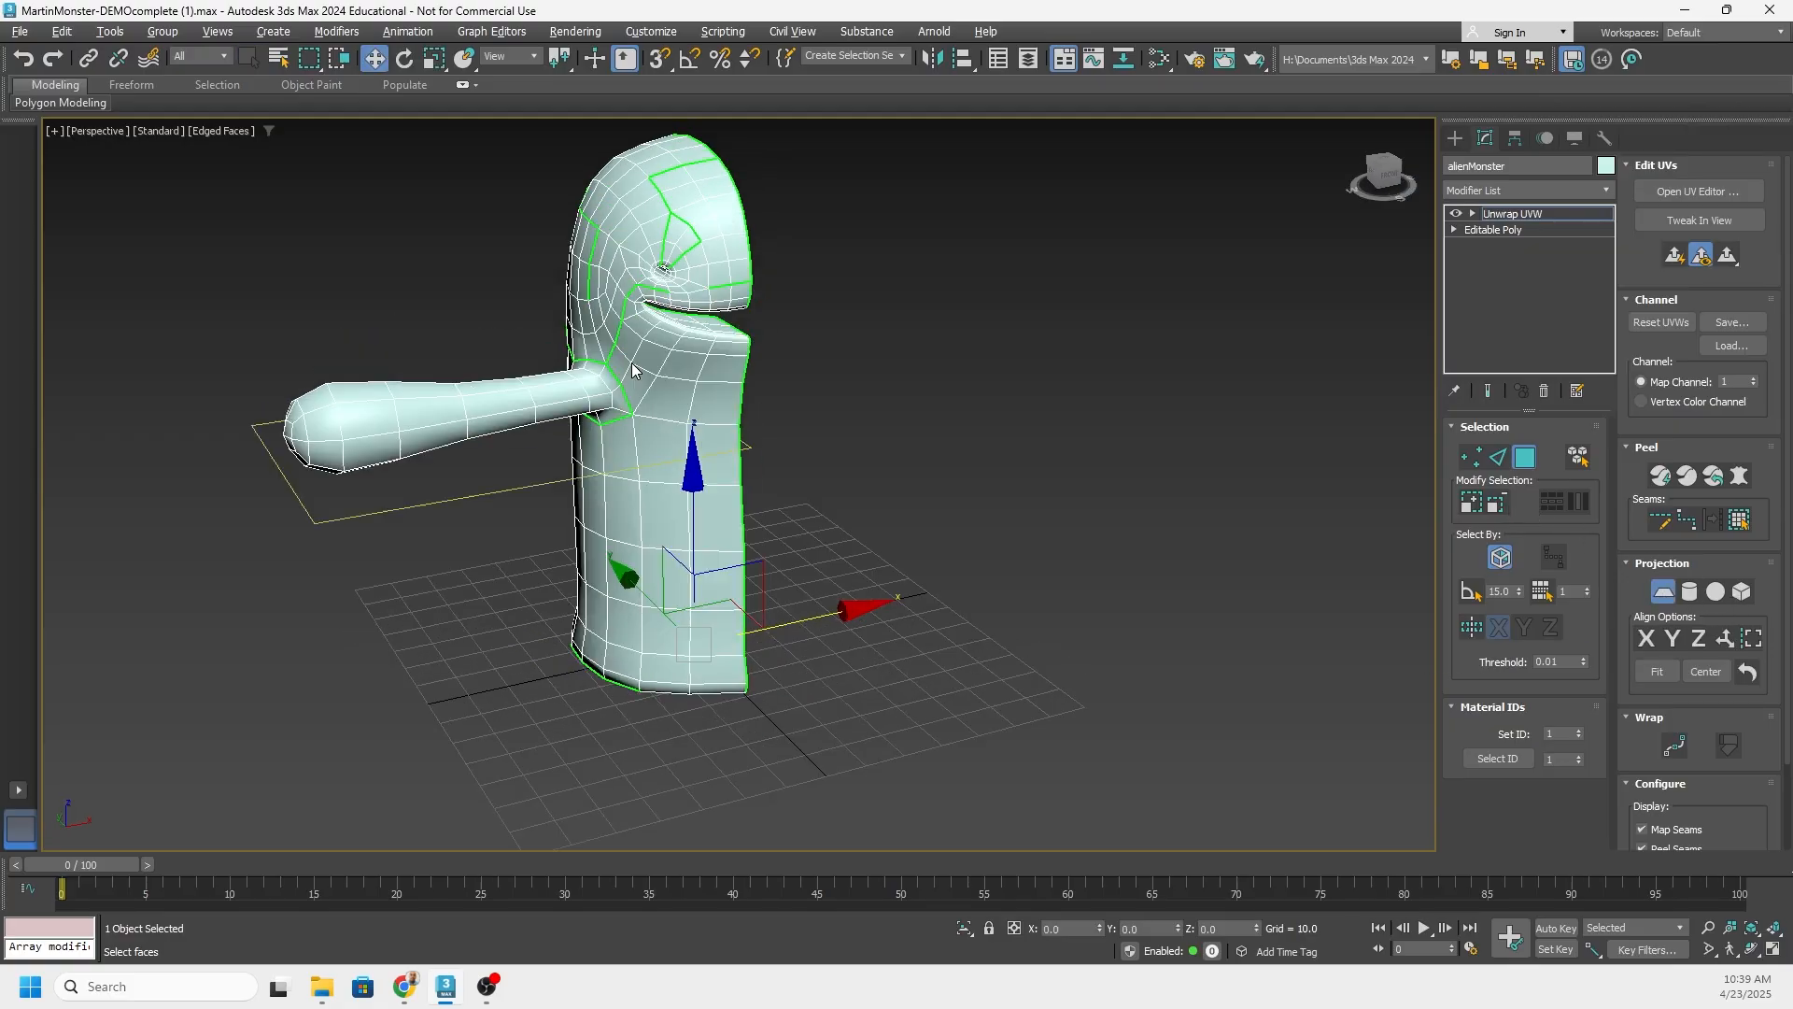
click(1700, 641)
alt+middle_drag(844, 467, 882, 456)
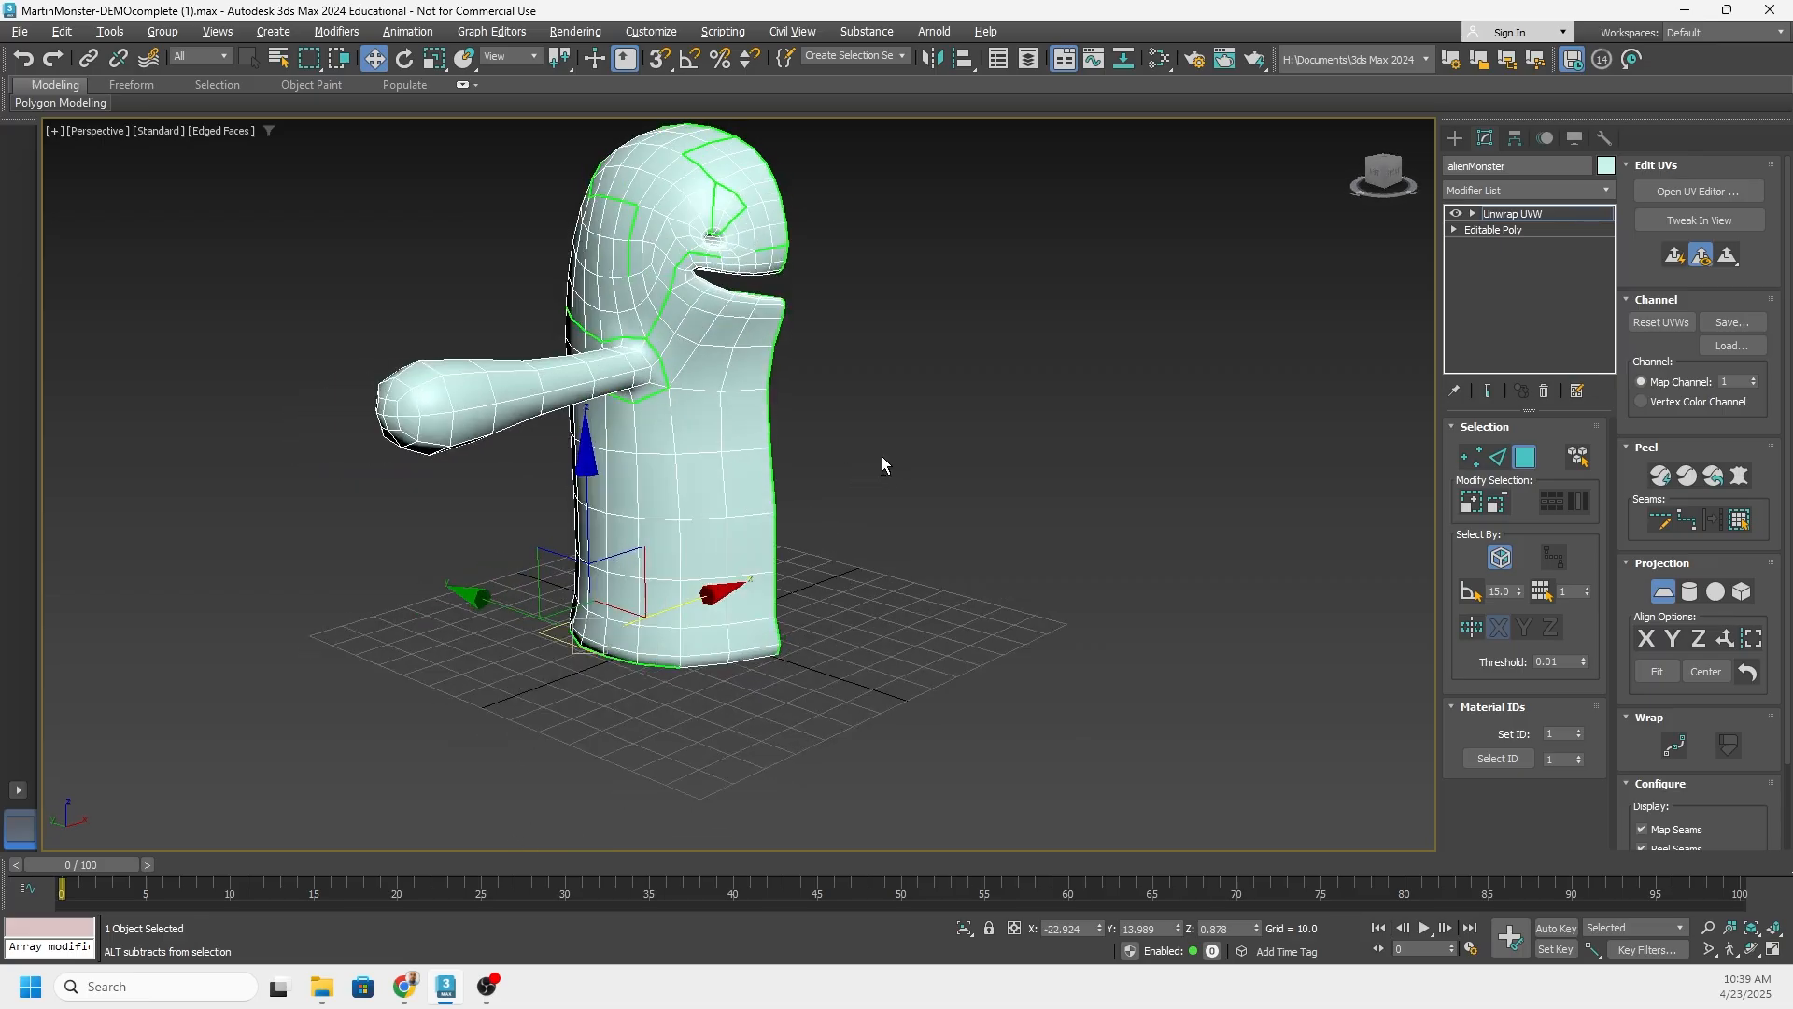
click(1663, 592)
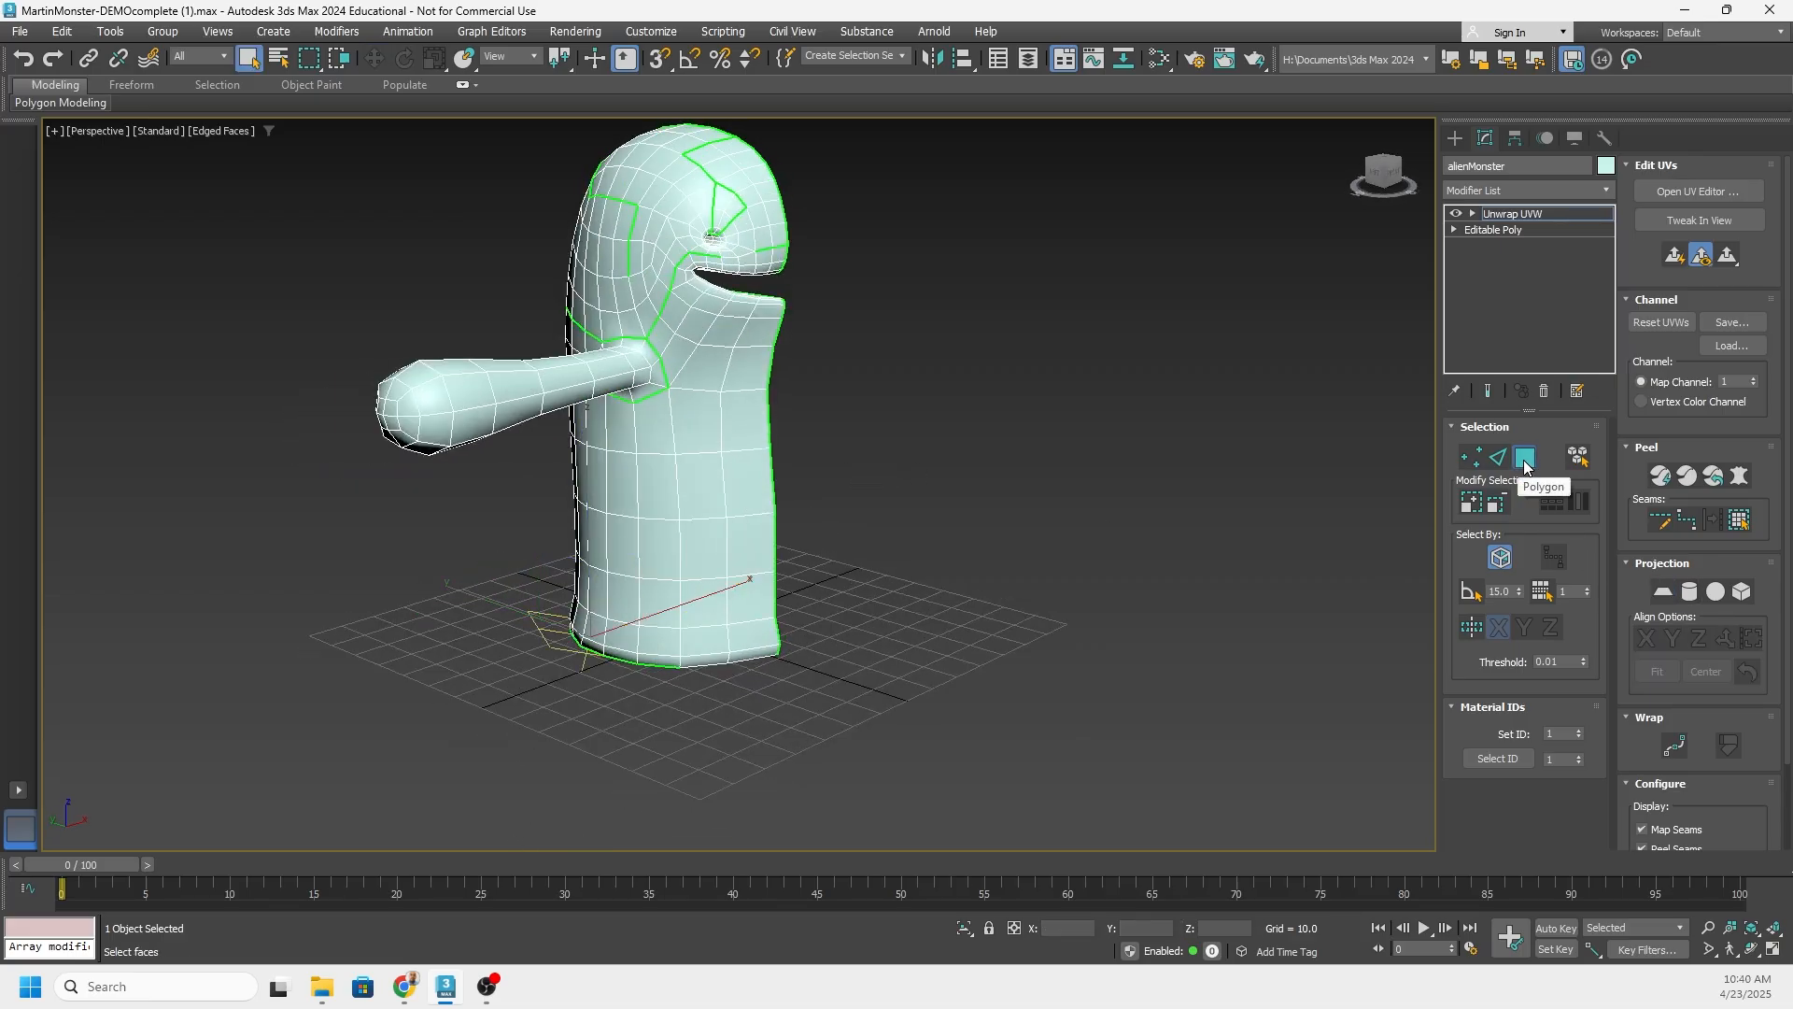
click(1526, 463)
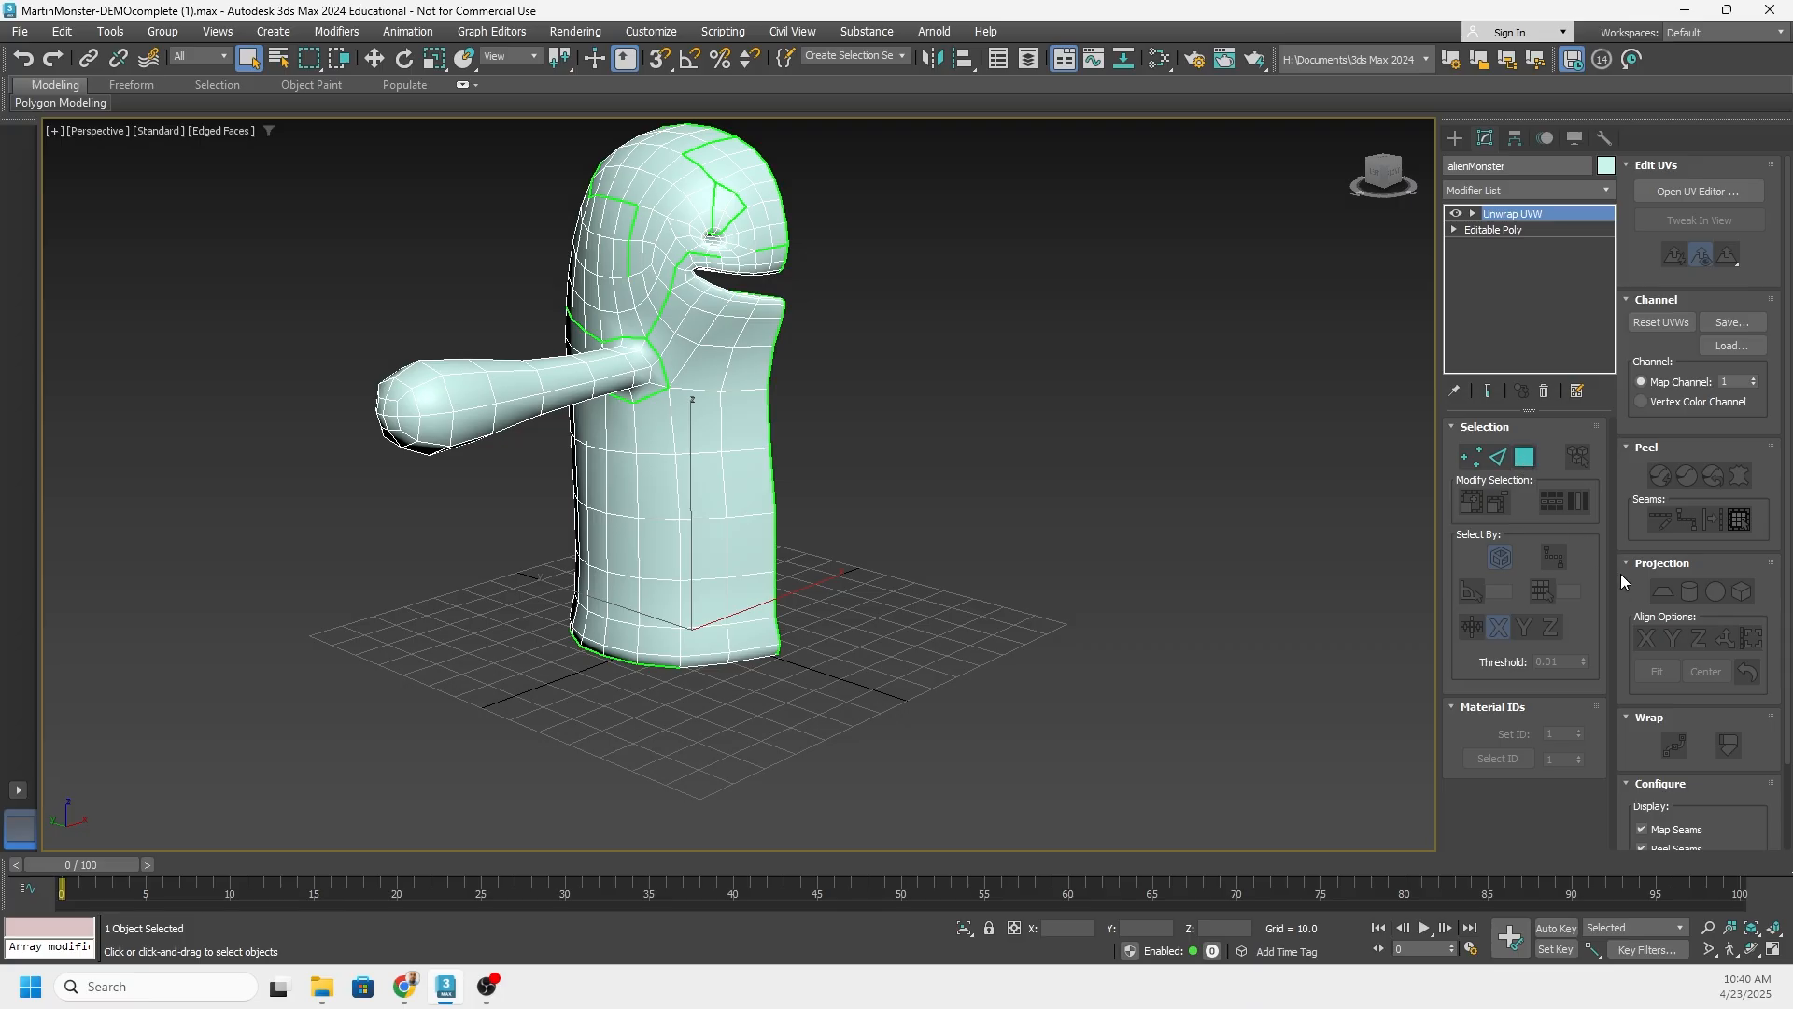
click(1525, 459)
Select all of the monster's polygons and apply a planar projection aligned to the Z axis
alt+middle_drag(1203, 468, 966, 288)
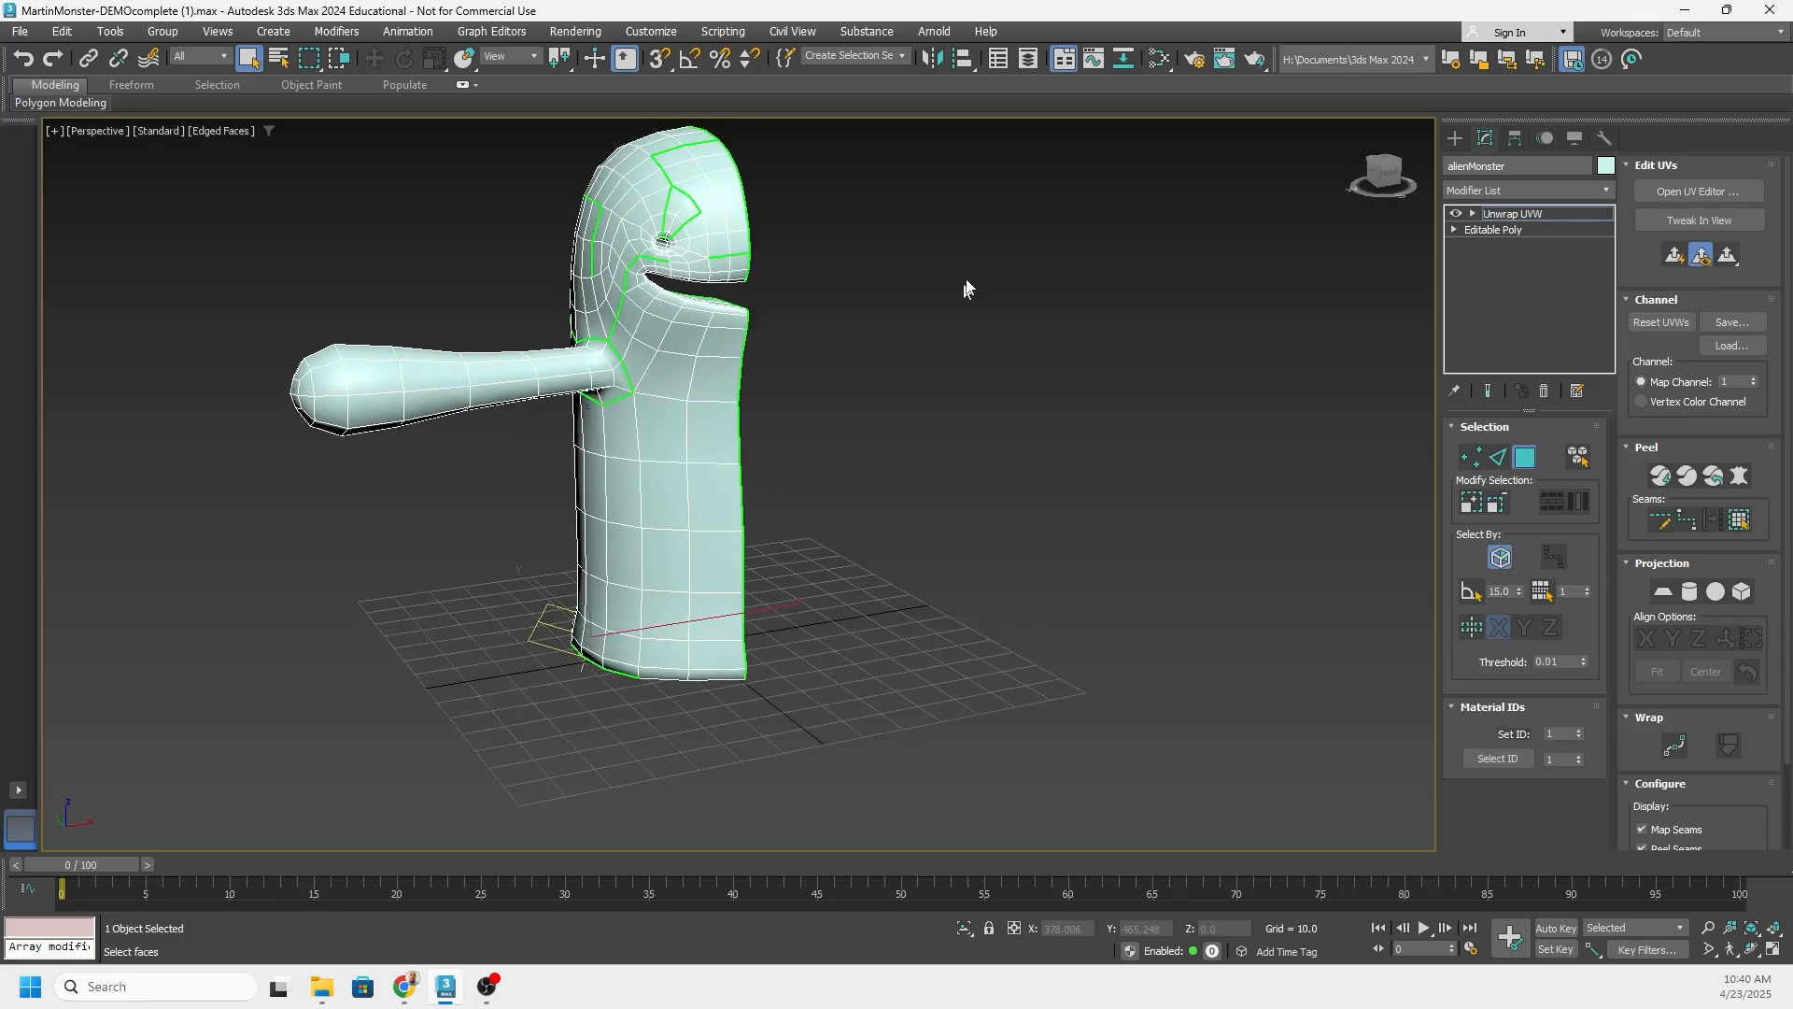
key(ctrl+a)
alt+middle_drag(833, 388, 892, 411)
click(1667, 596)
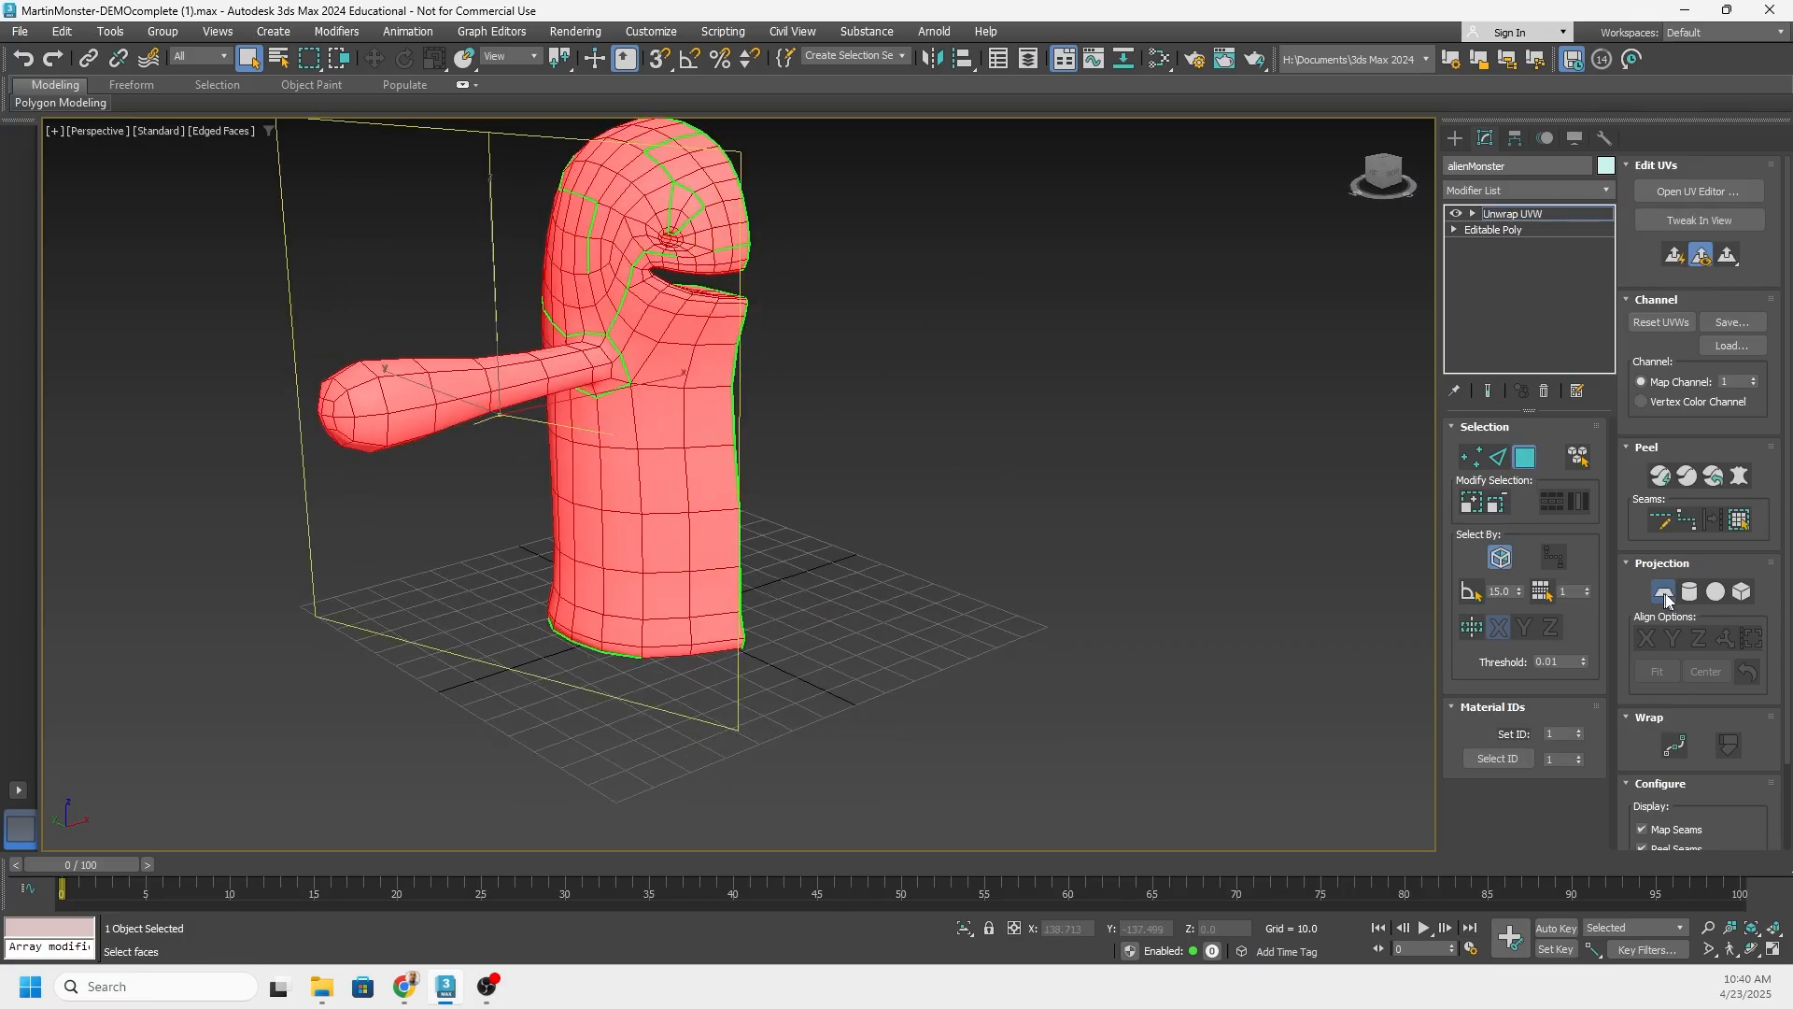
click(1698, 638)
alt+middle_drag(1095, 503, 741, 378)
alt+middle_drag(792, 563, 741, 617)
alt+middle_drag(626, 316, 783, 351)
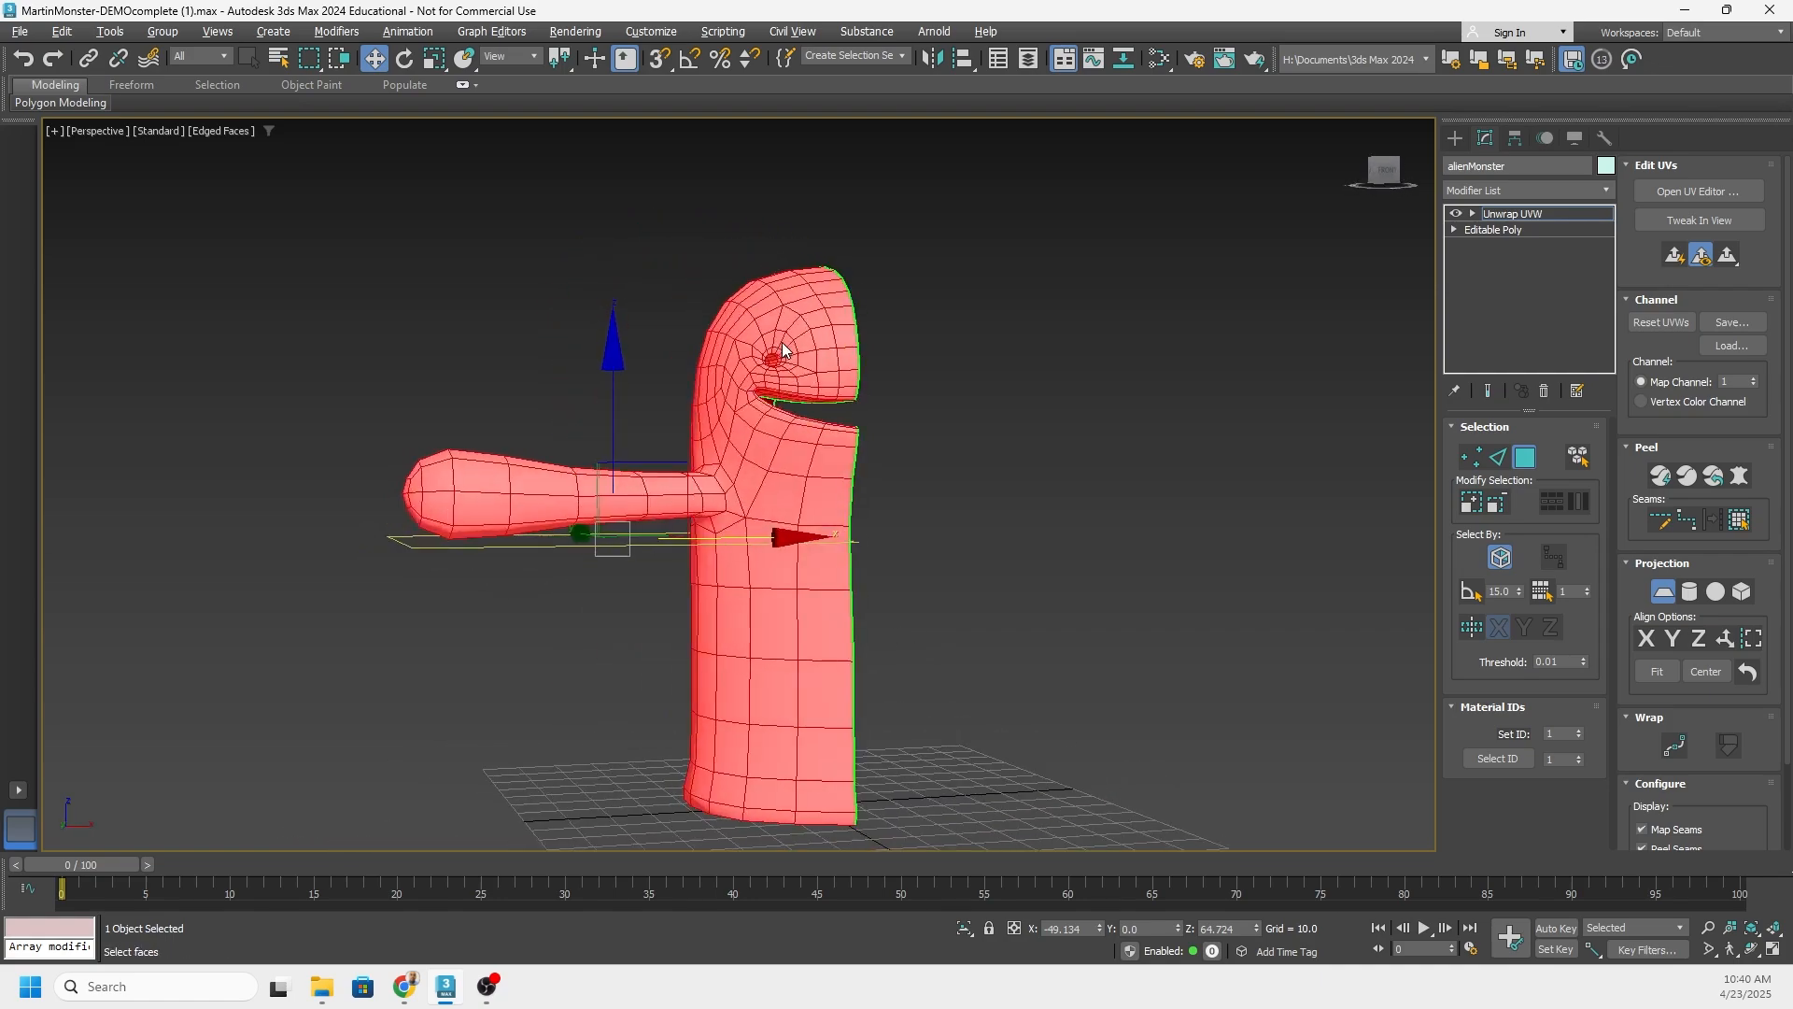
alt+middle_drag(822, 482, 896, 483)
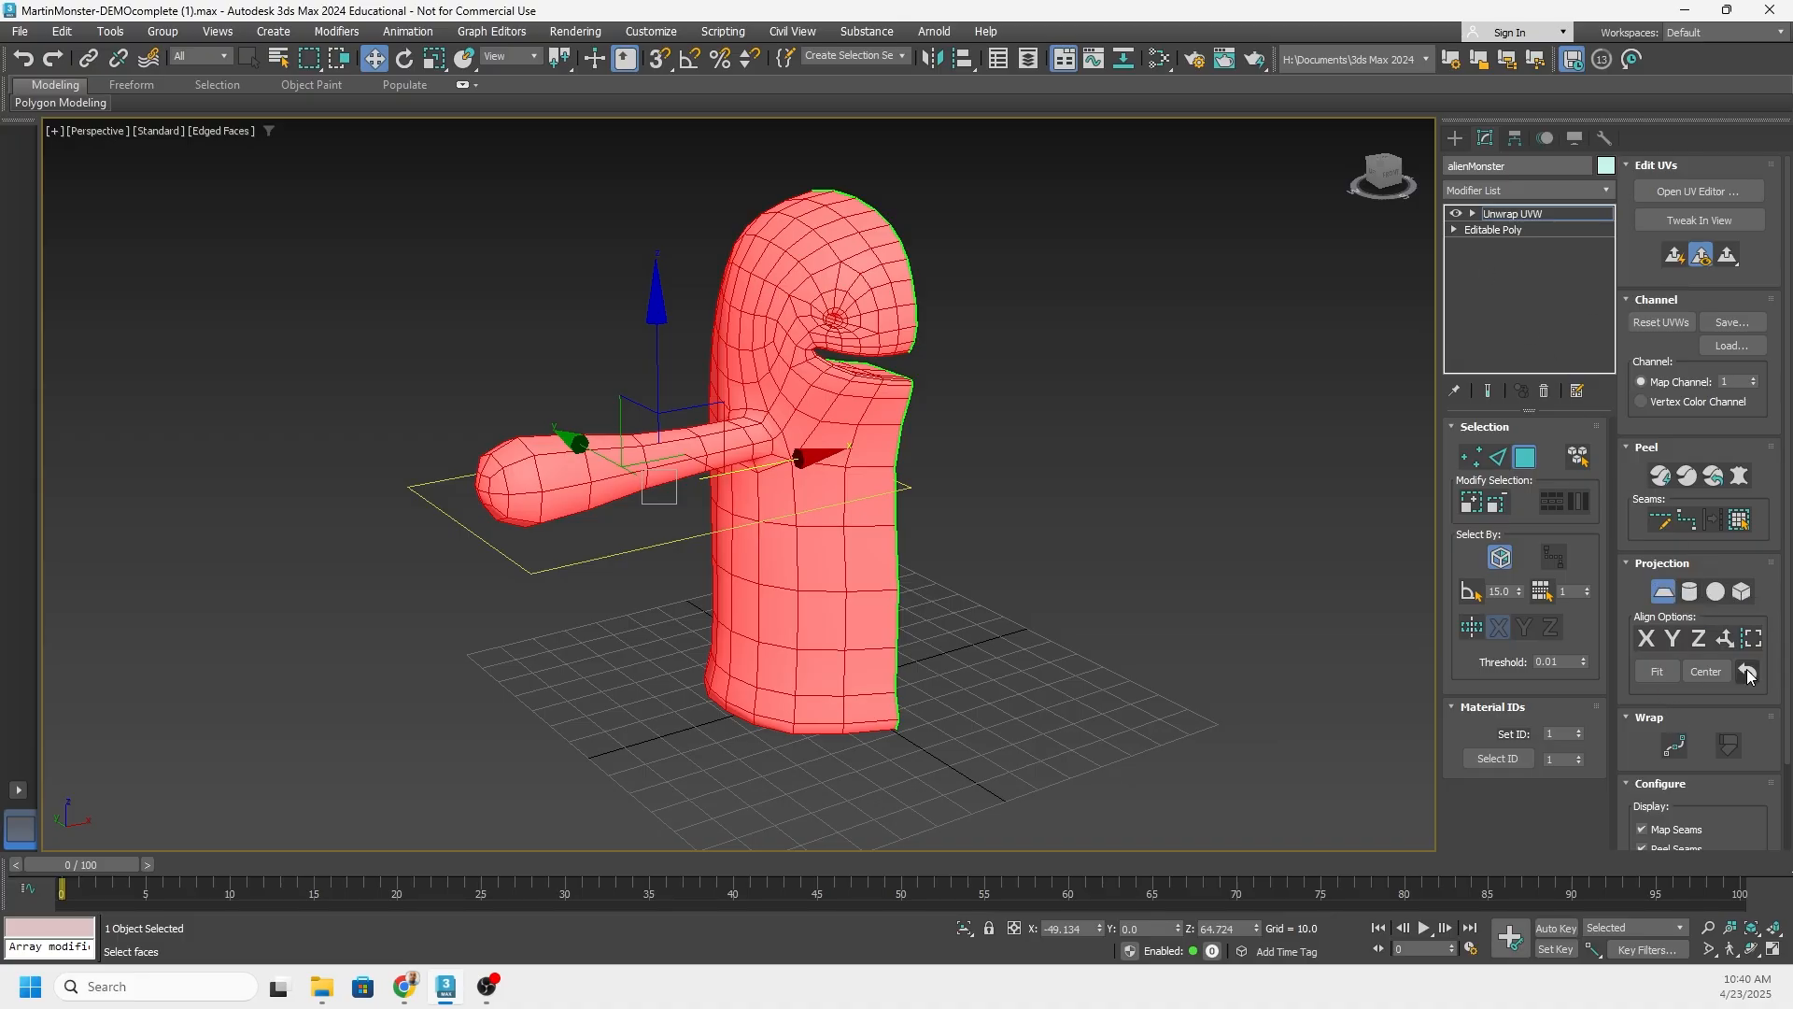
click(1660, 593)
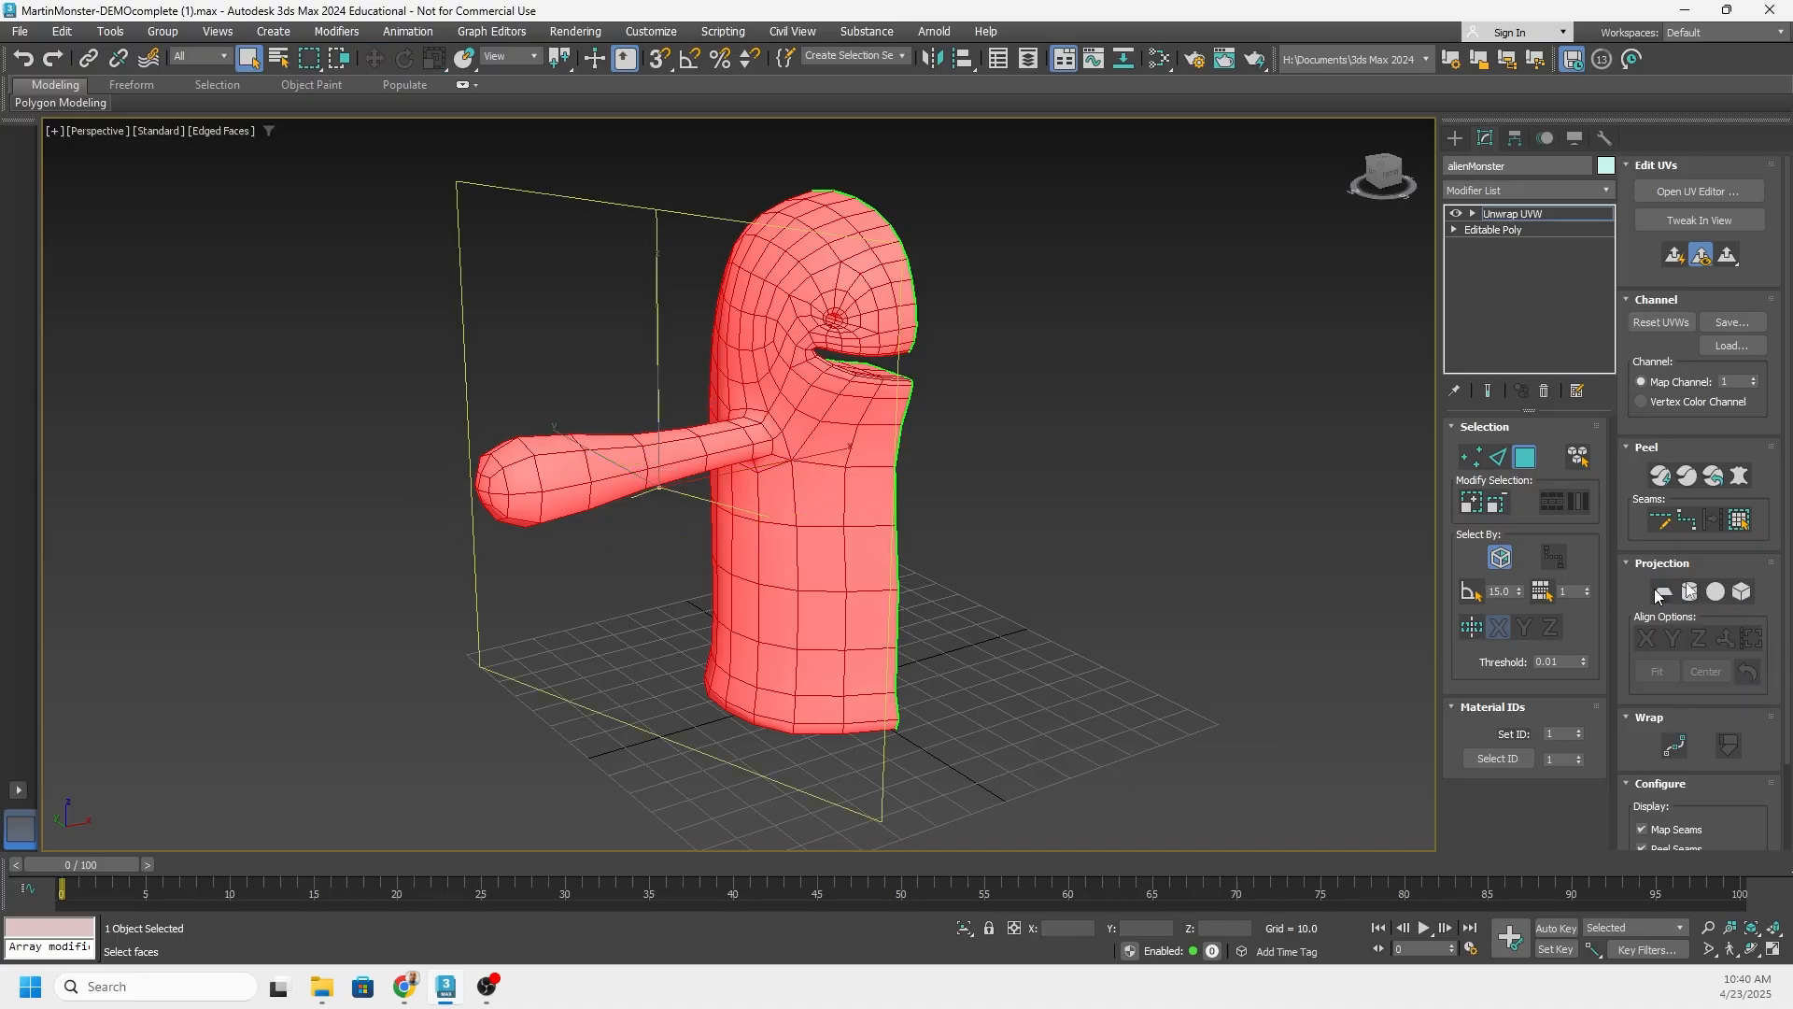
Clear the polygon selection and check the map seam along the half model's open centre edge
alt+middle_drag(719, 467, 640, 373)
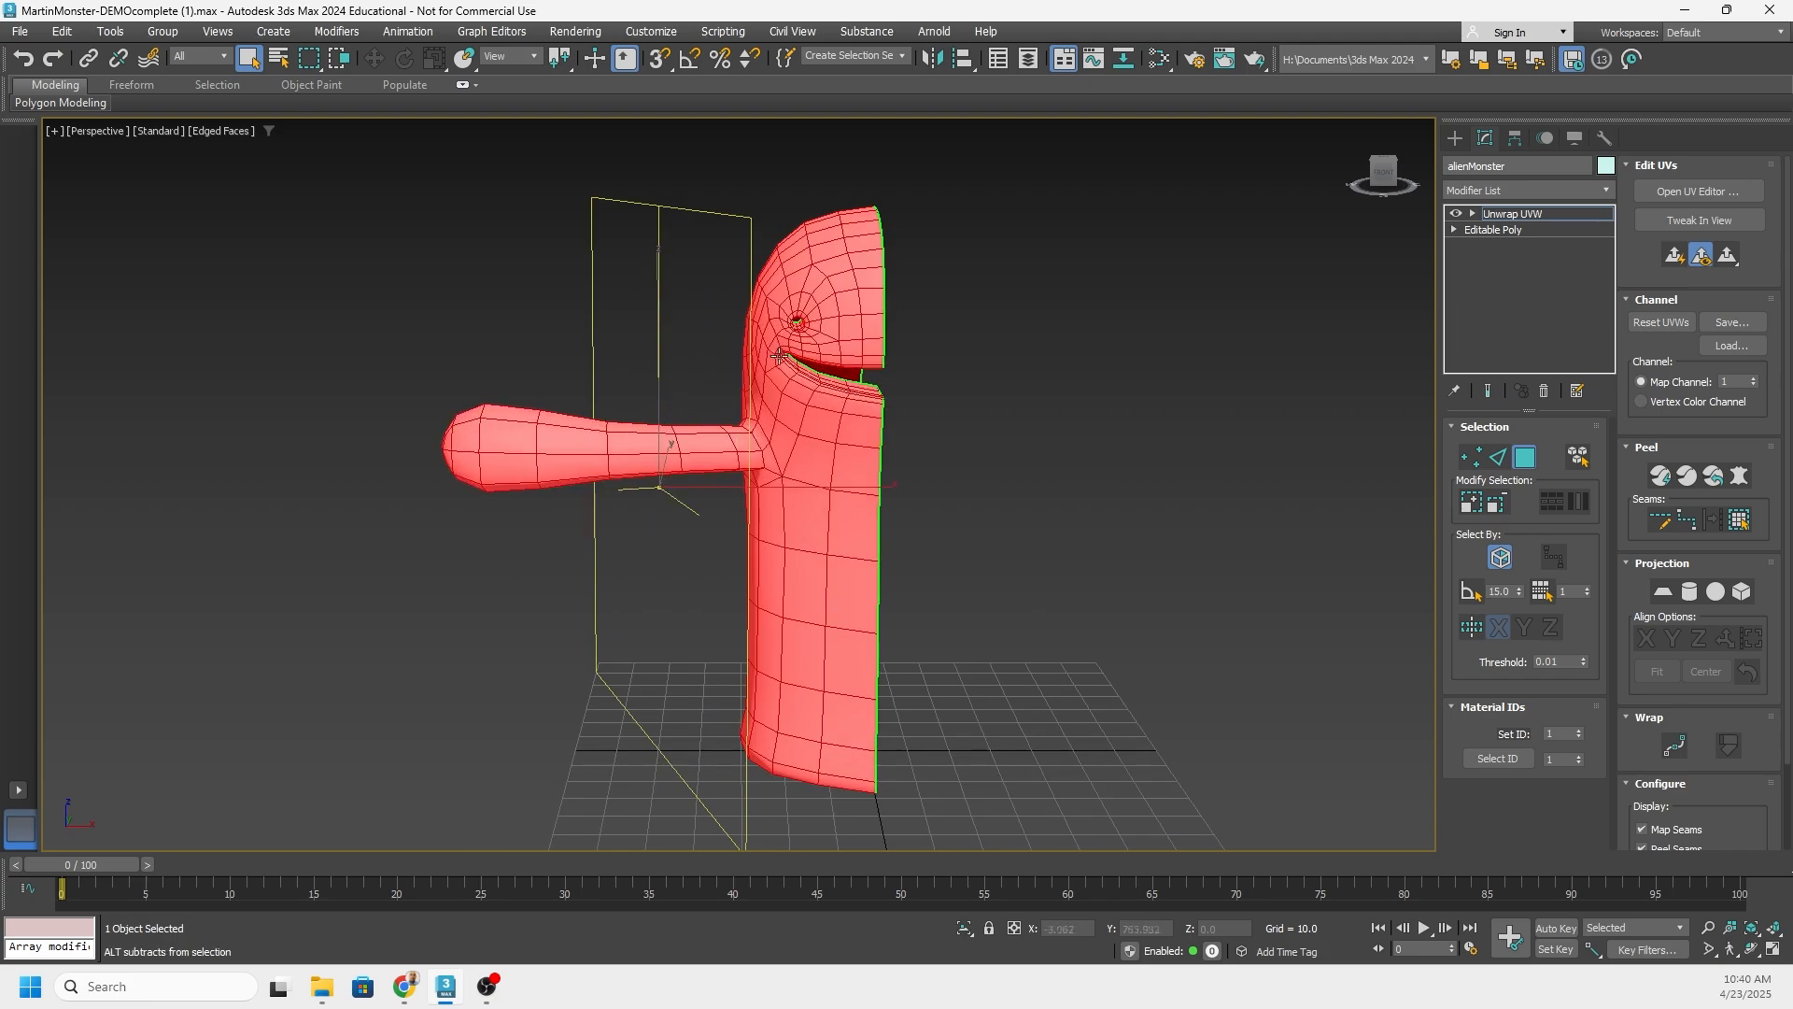
alt+middle_drag(779, 356, 793, 312)
click(1017, 389)
alt+middle_drag(659, 194, 561, 260)
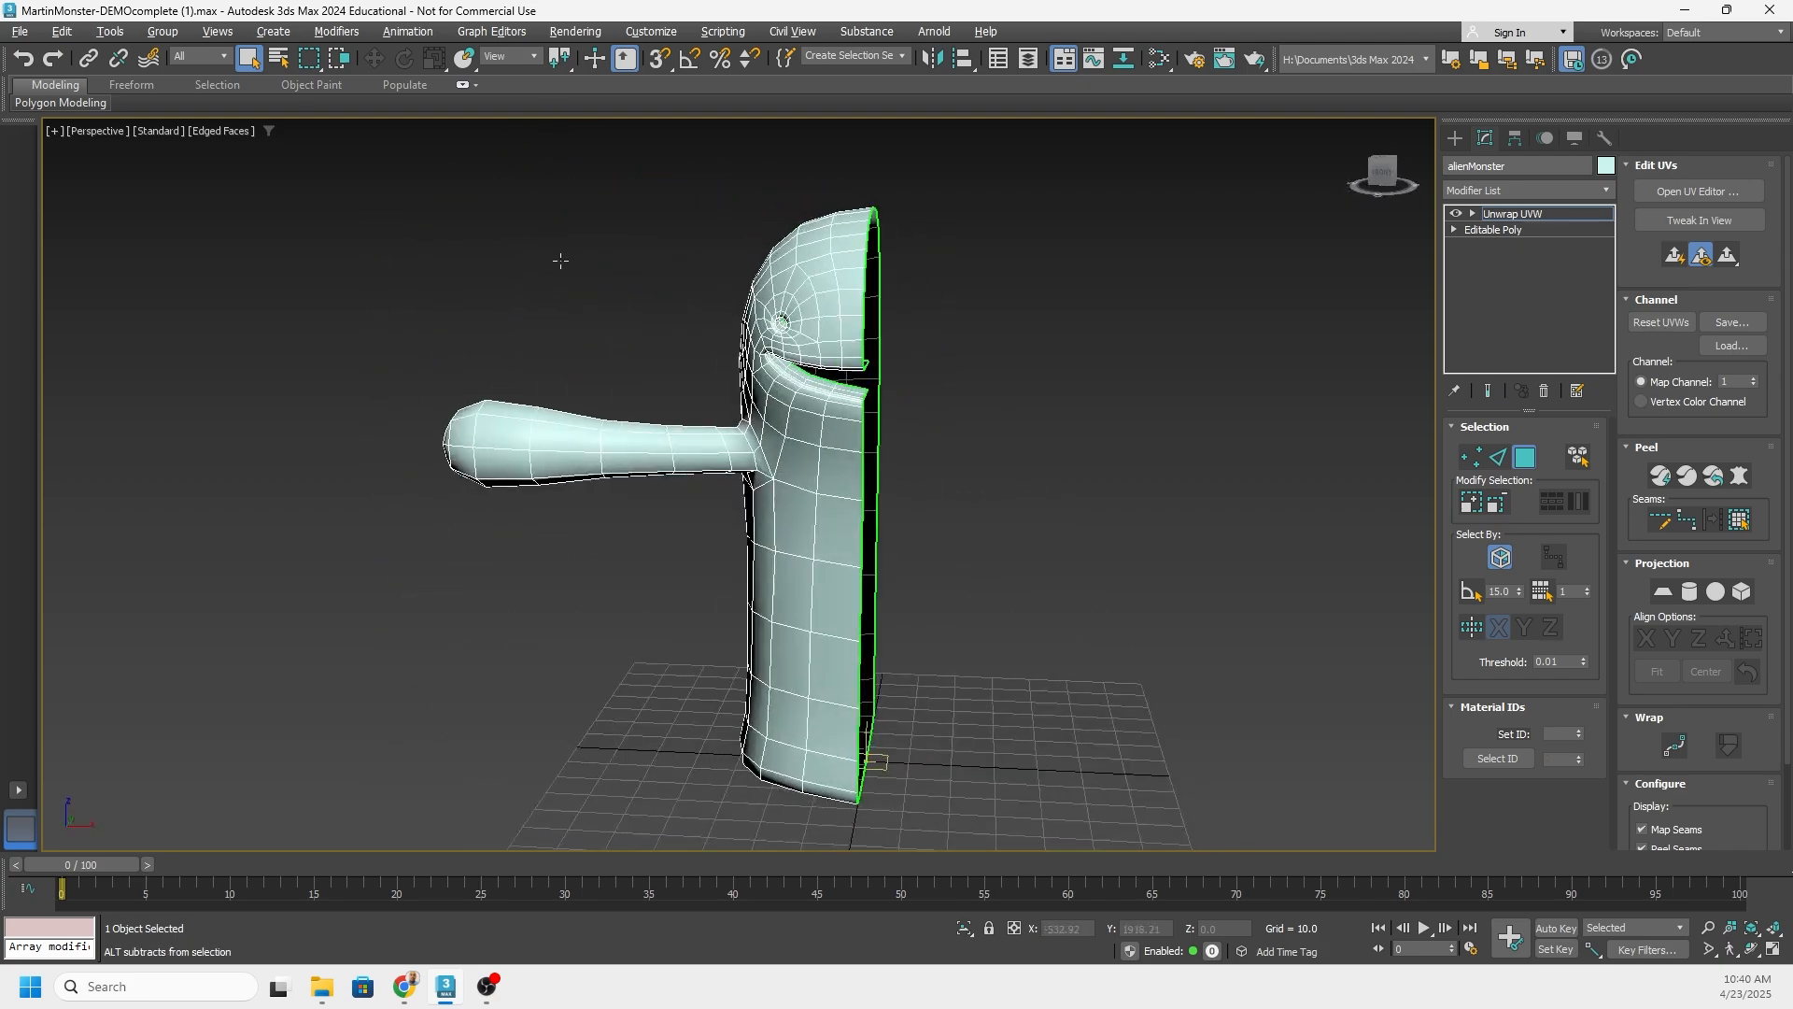
alt+middle_drag(906, 312, 787, 237)
alt+middle_drag(806, 517, 933, 548)
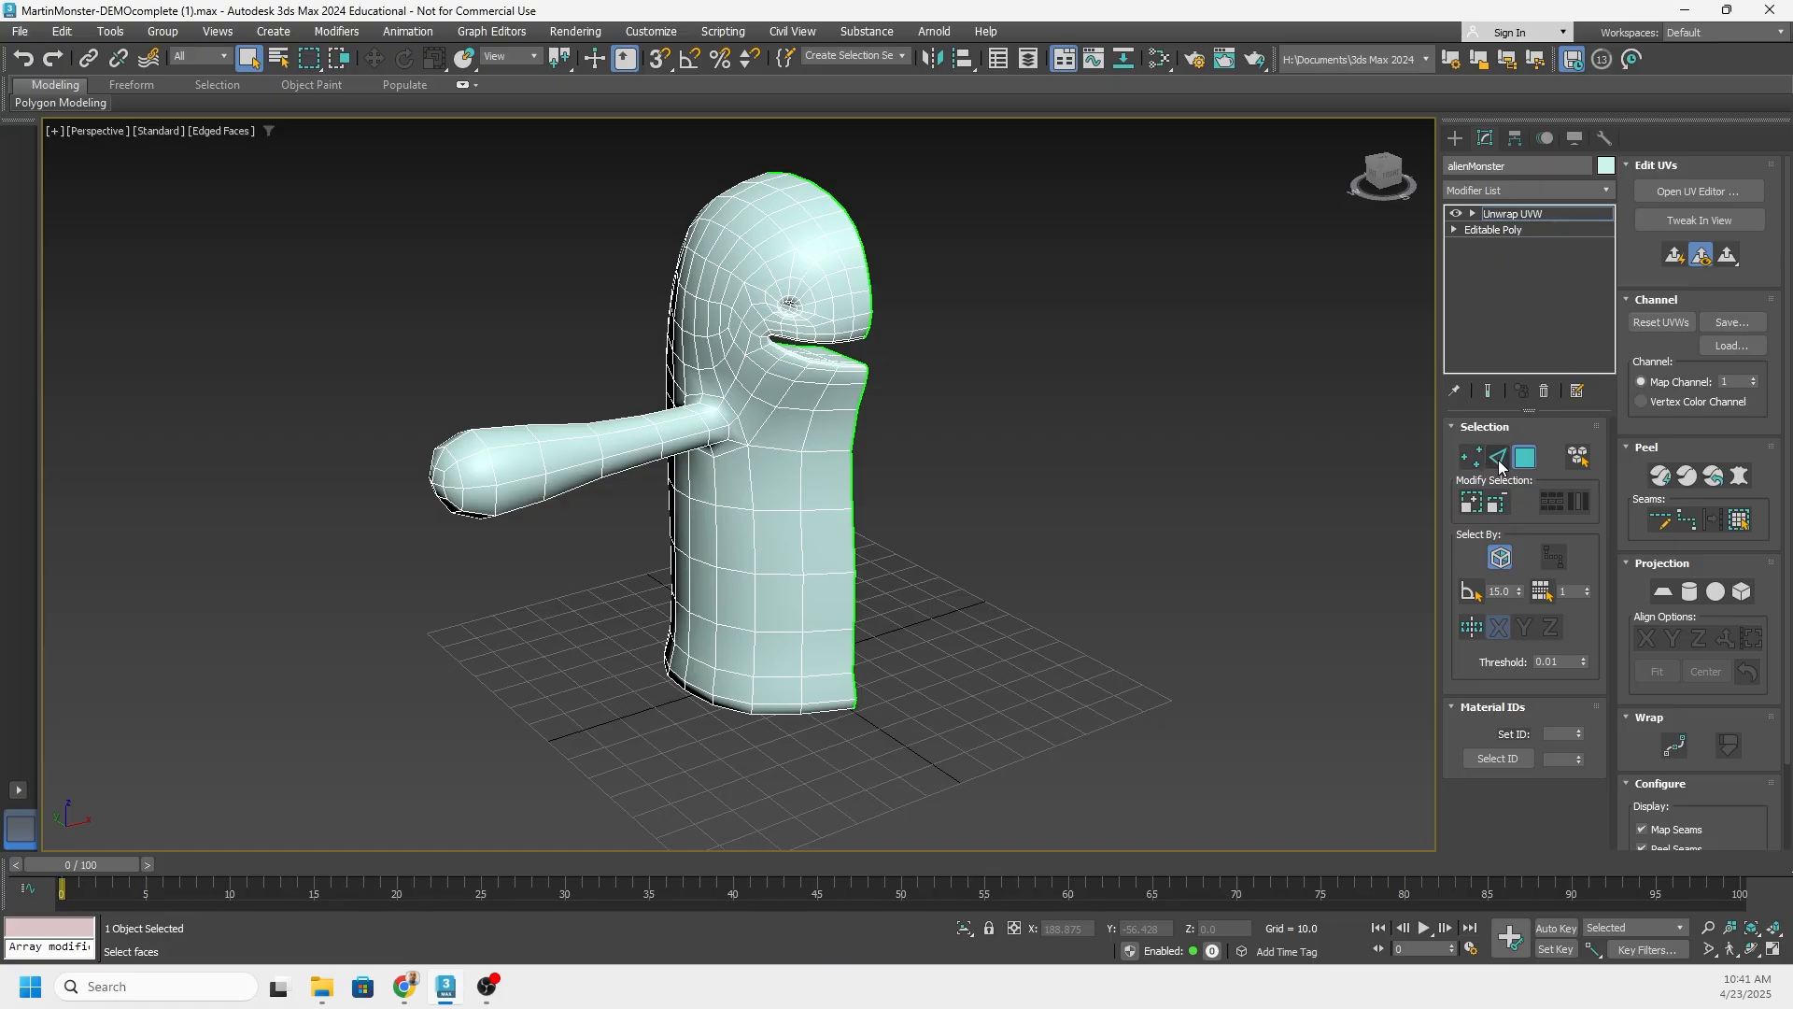
Switch the Unwrap UVW sub-object level from polygons to edges with nothing selected
click(1498, 457)
click(894, 408)
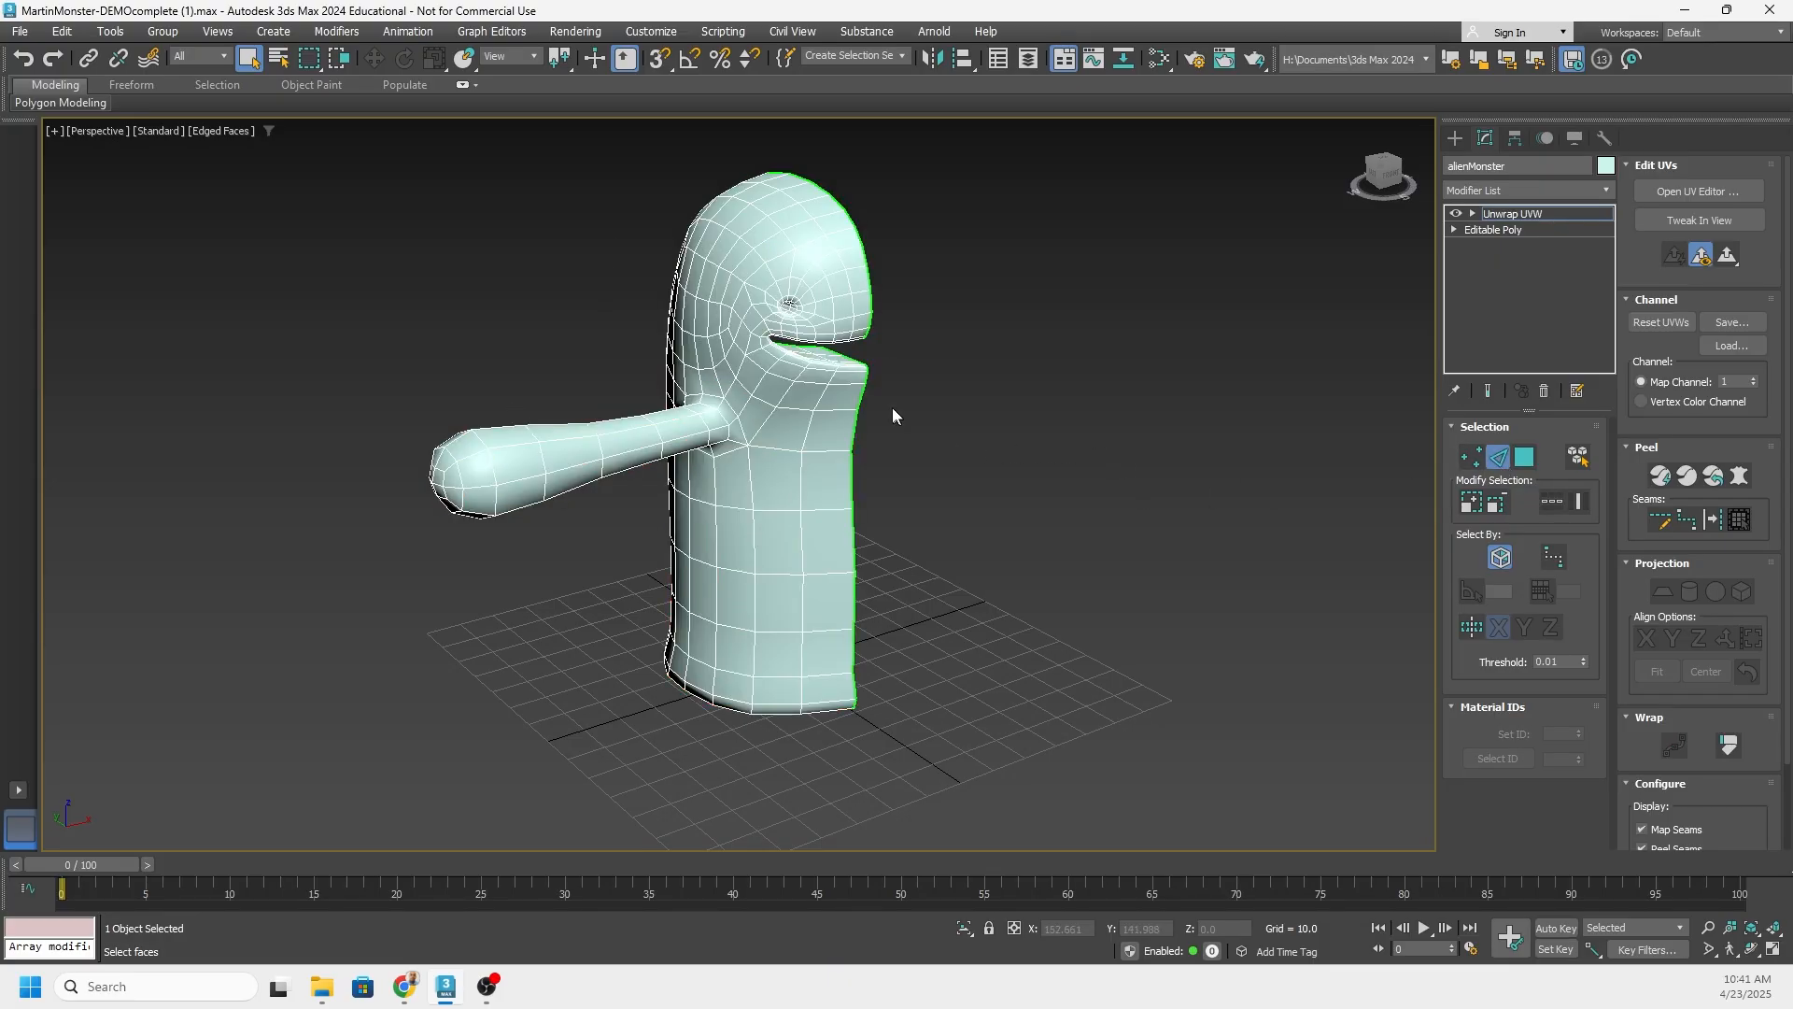
alt+middle_drag(893, 408, 925, 437)
scroll(900, 391, up, 3)
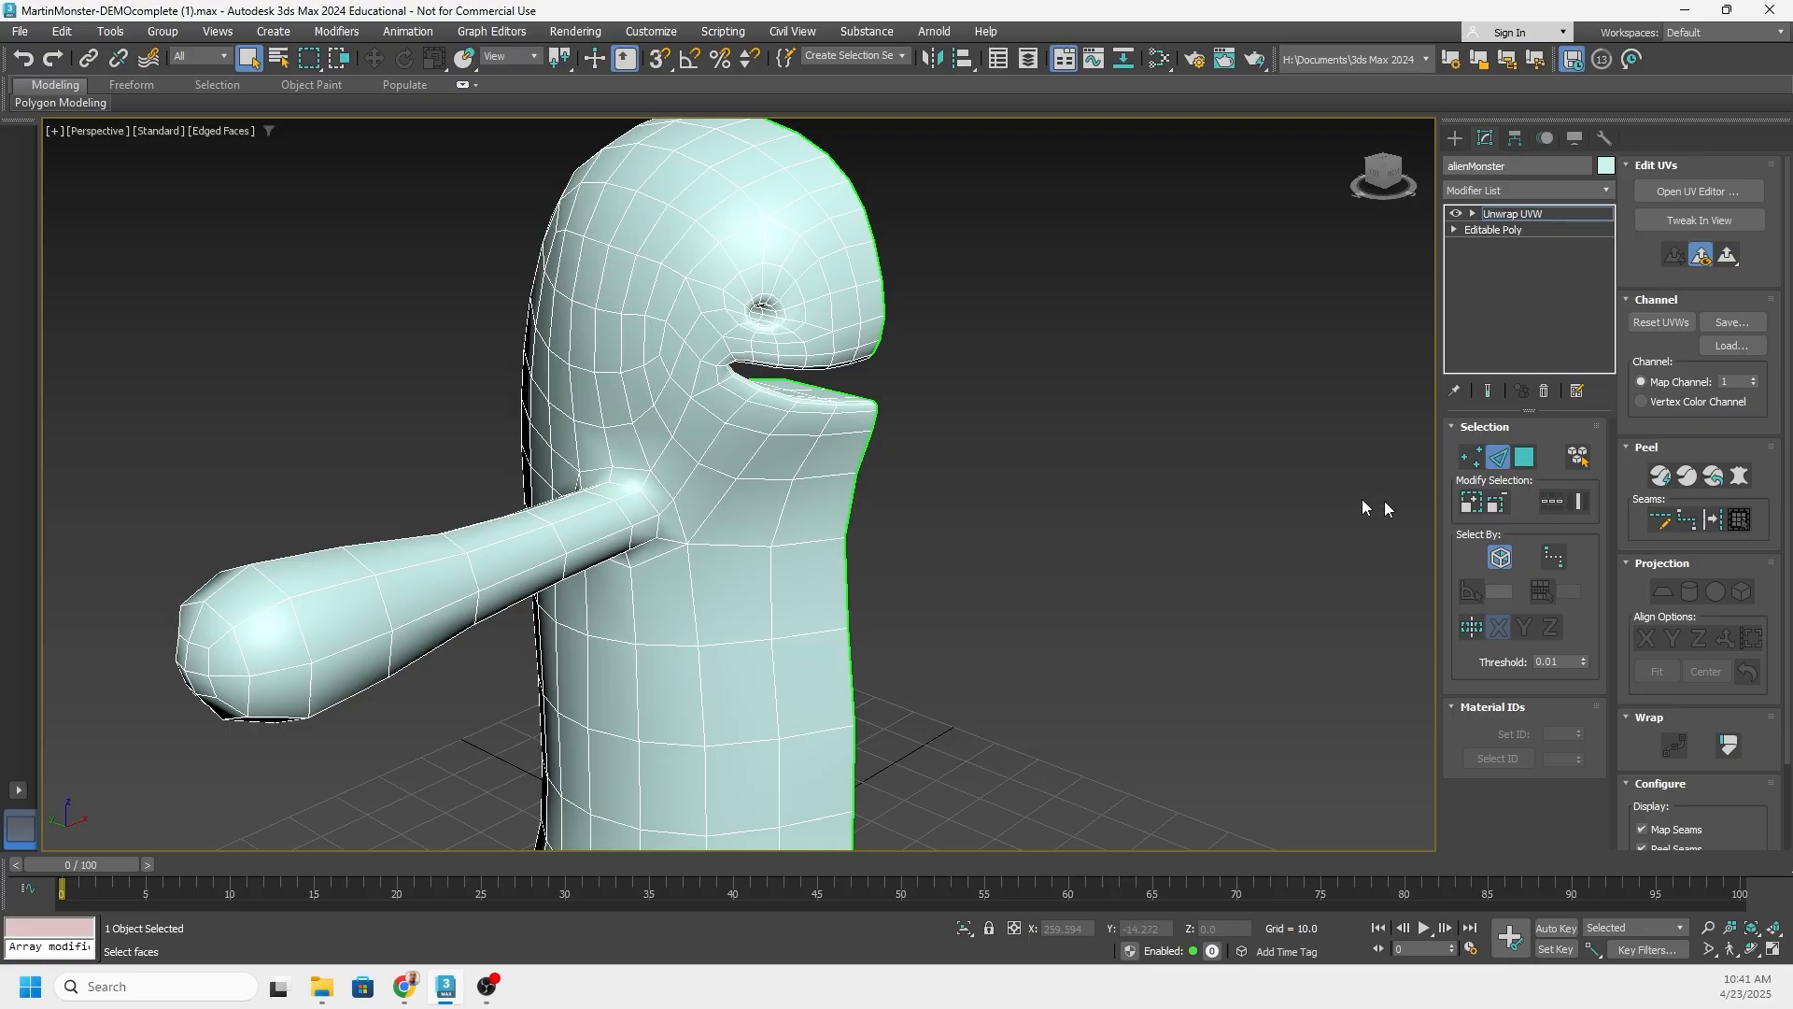
Examine the monster's eye socket and mouth cavity from the outside and from the model's open inner side
alt+middle_drag(904, 440, 946, 411)
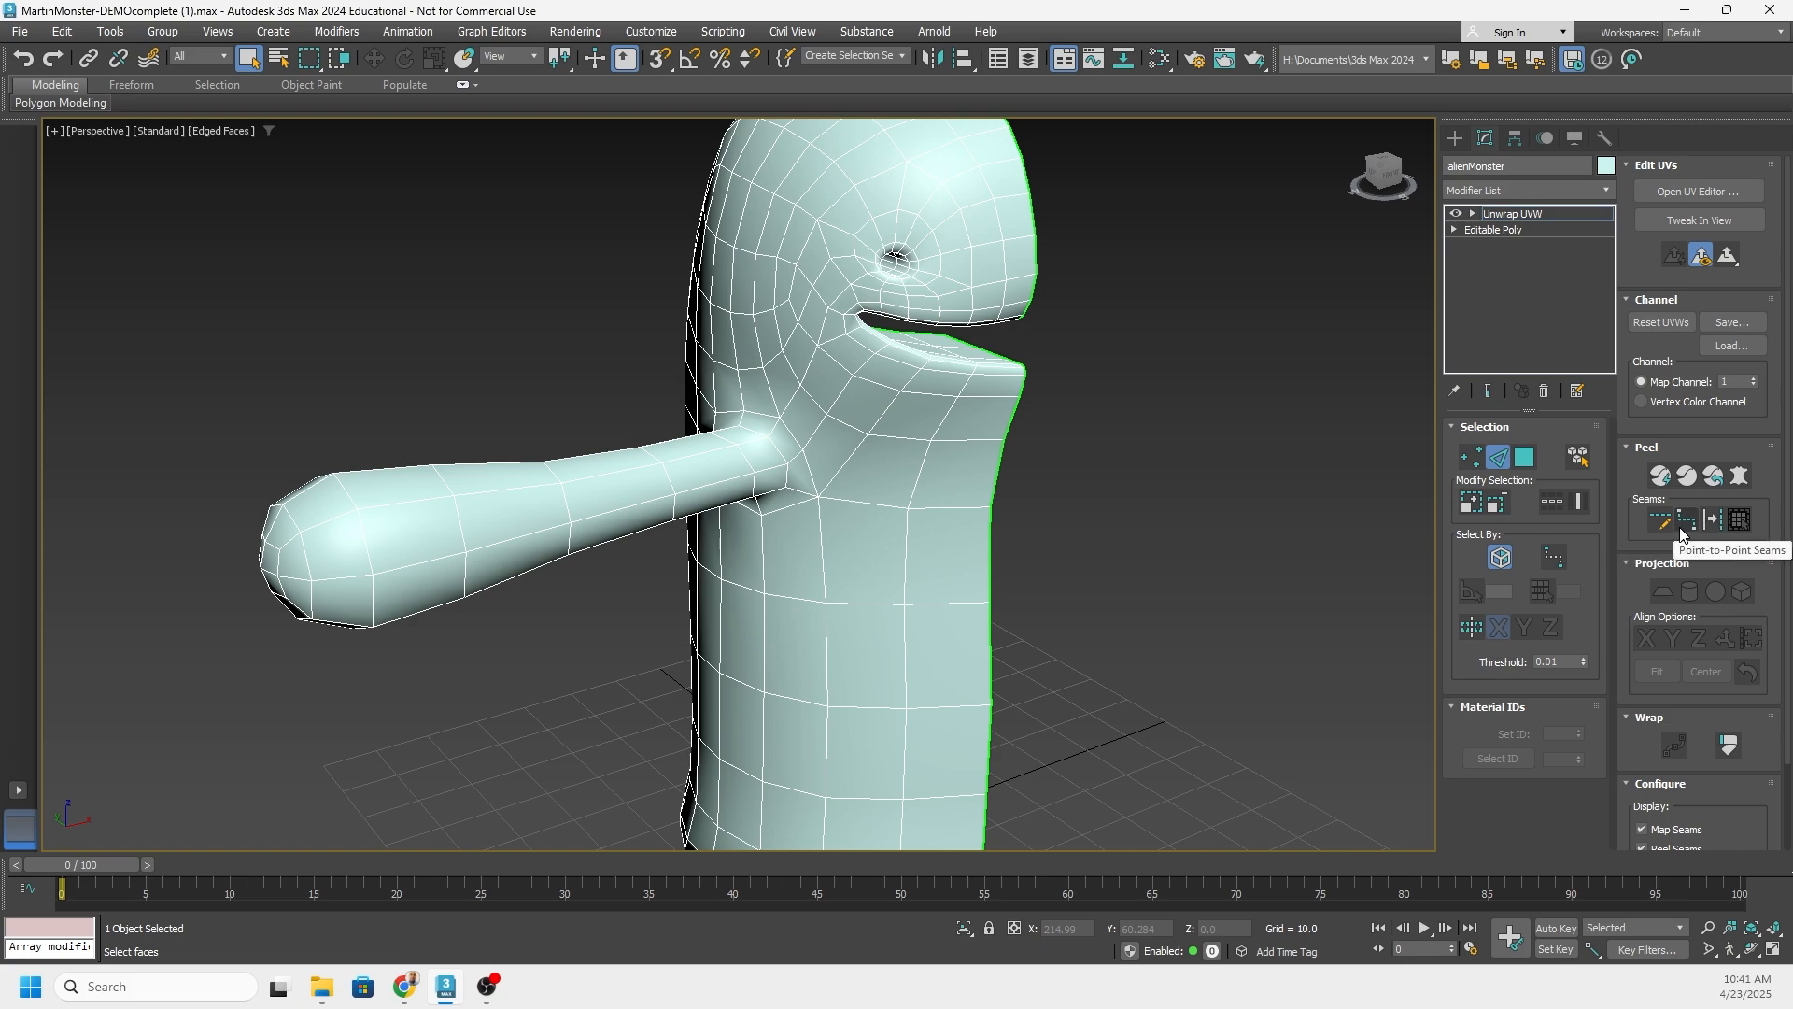
middle_drag(908, 393, 1022, 444)
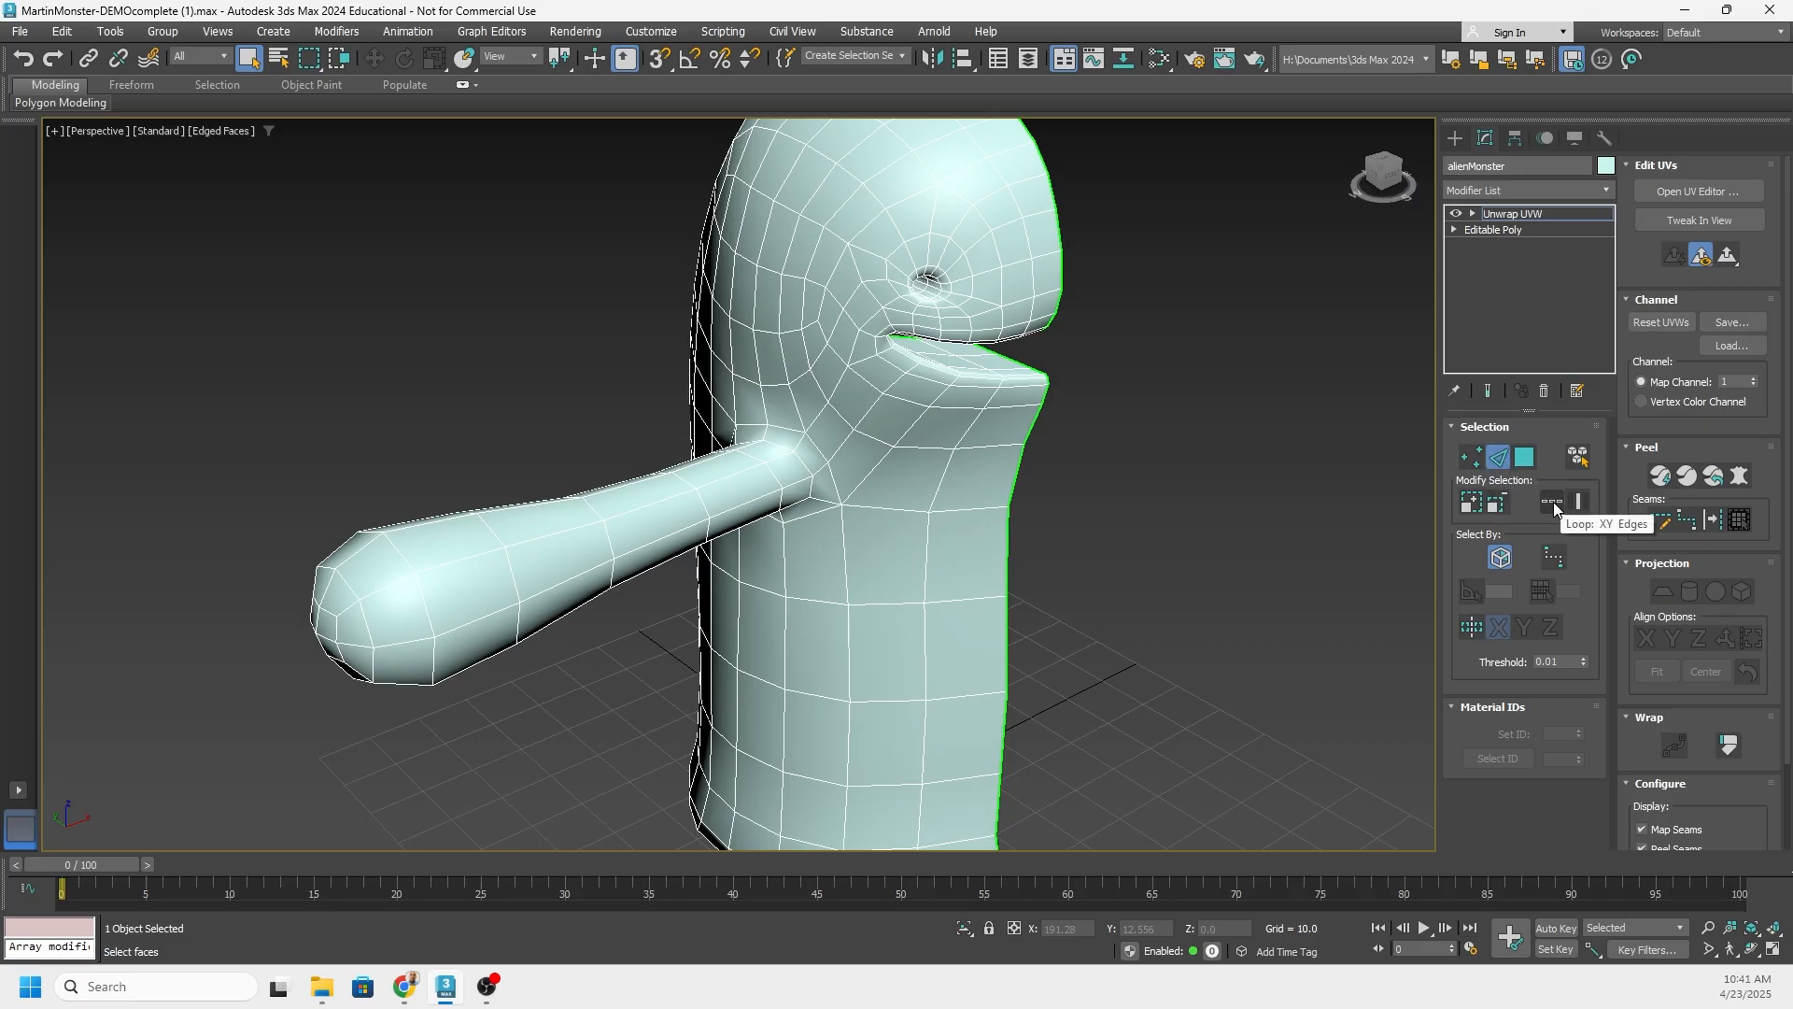
scroll(948, 292, up, 4)
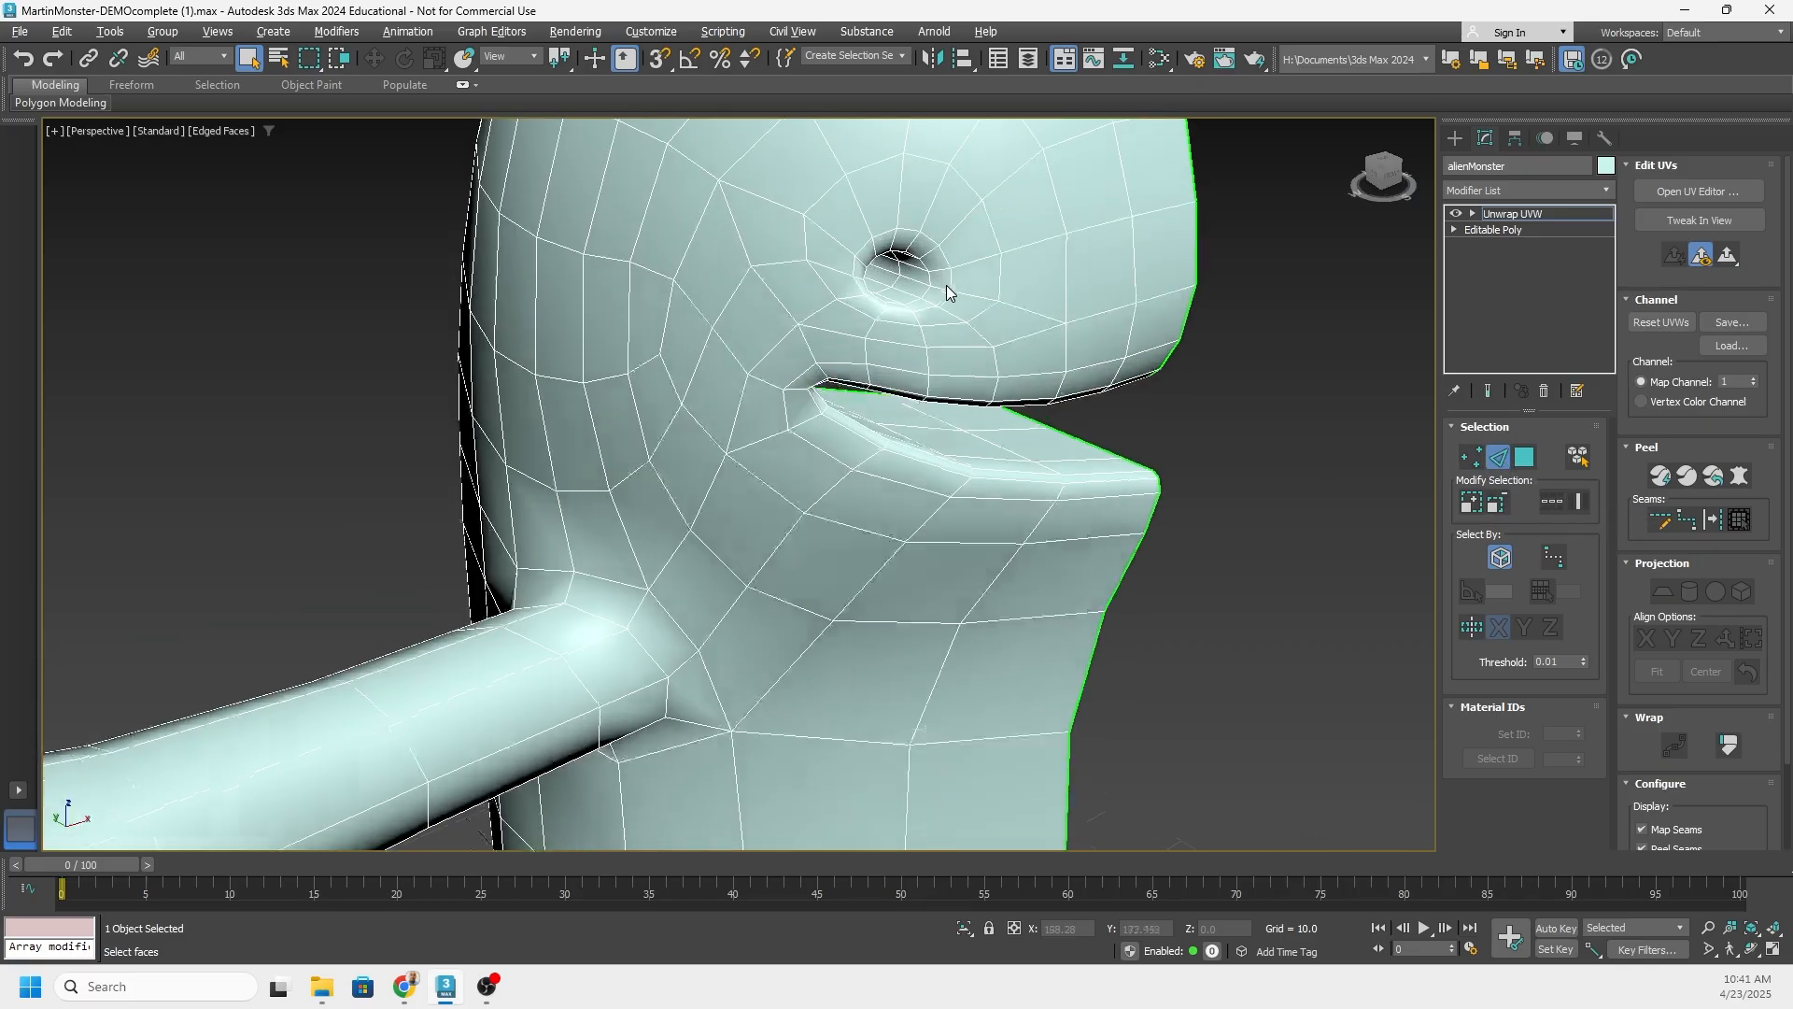
alt+middle_drag(948, 293, 762, 262)
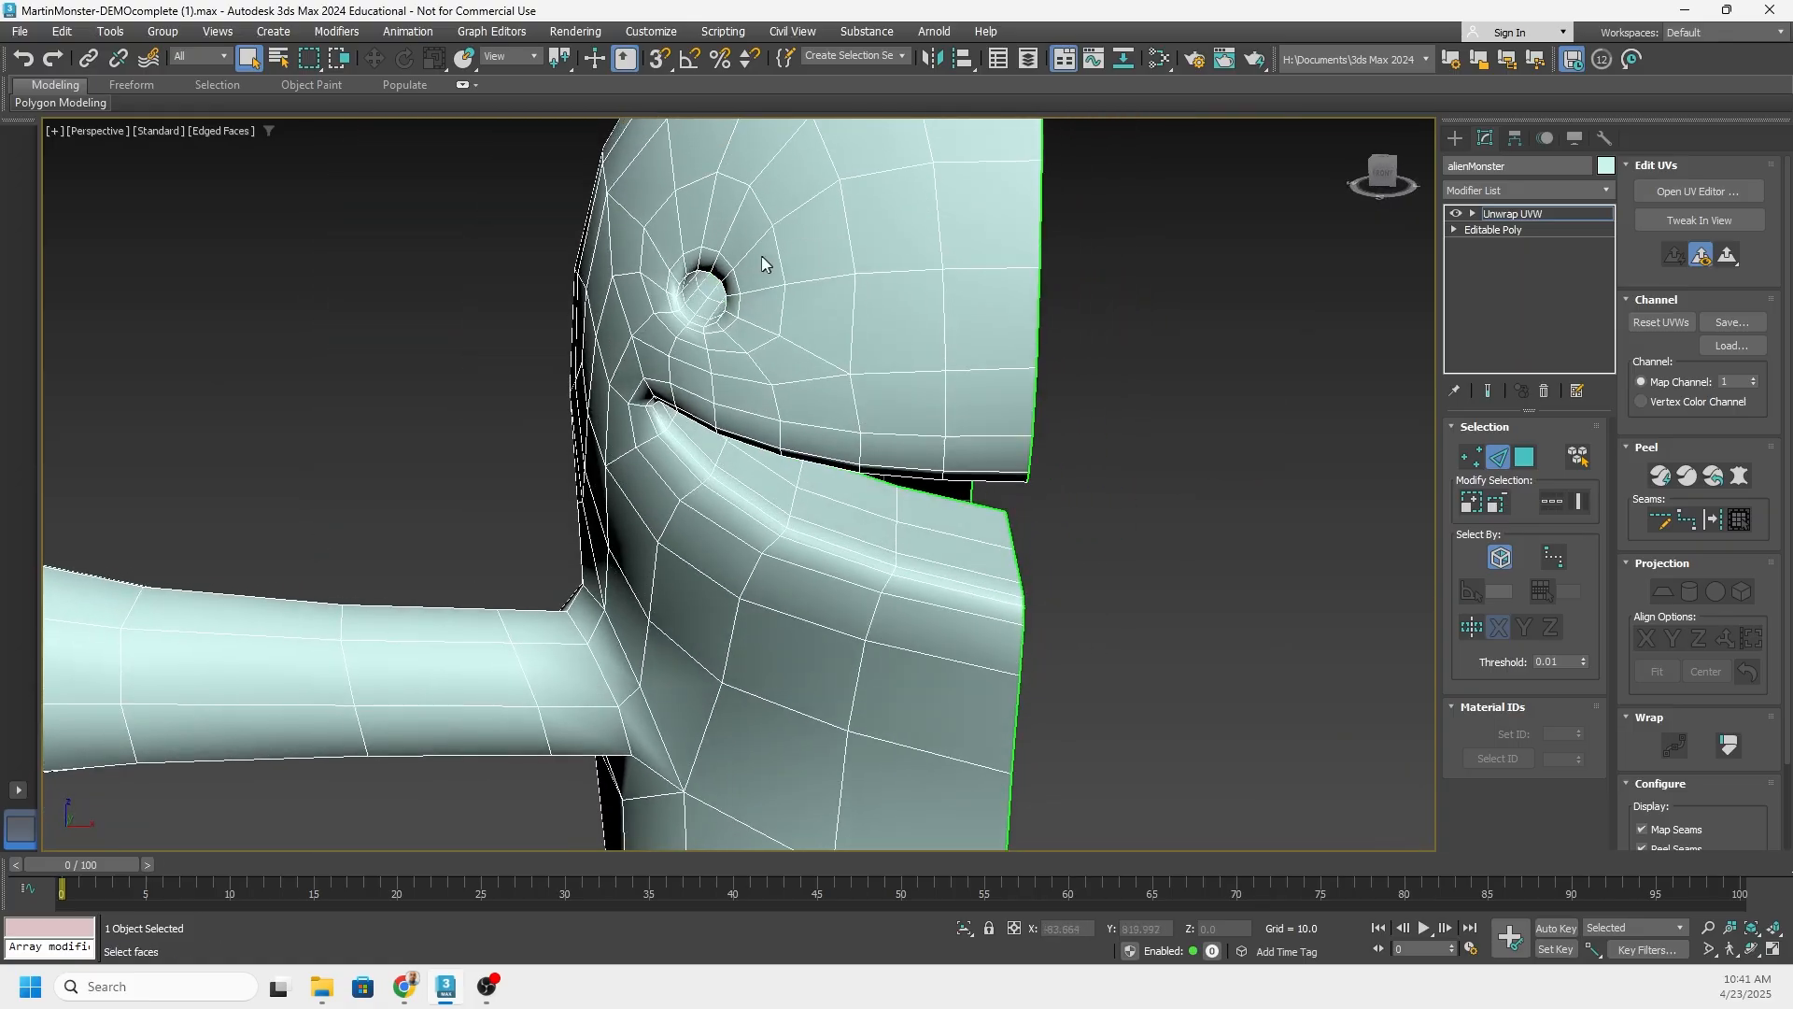
scroll(757, 286, up, 2)
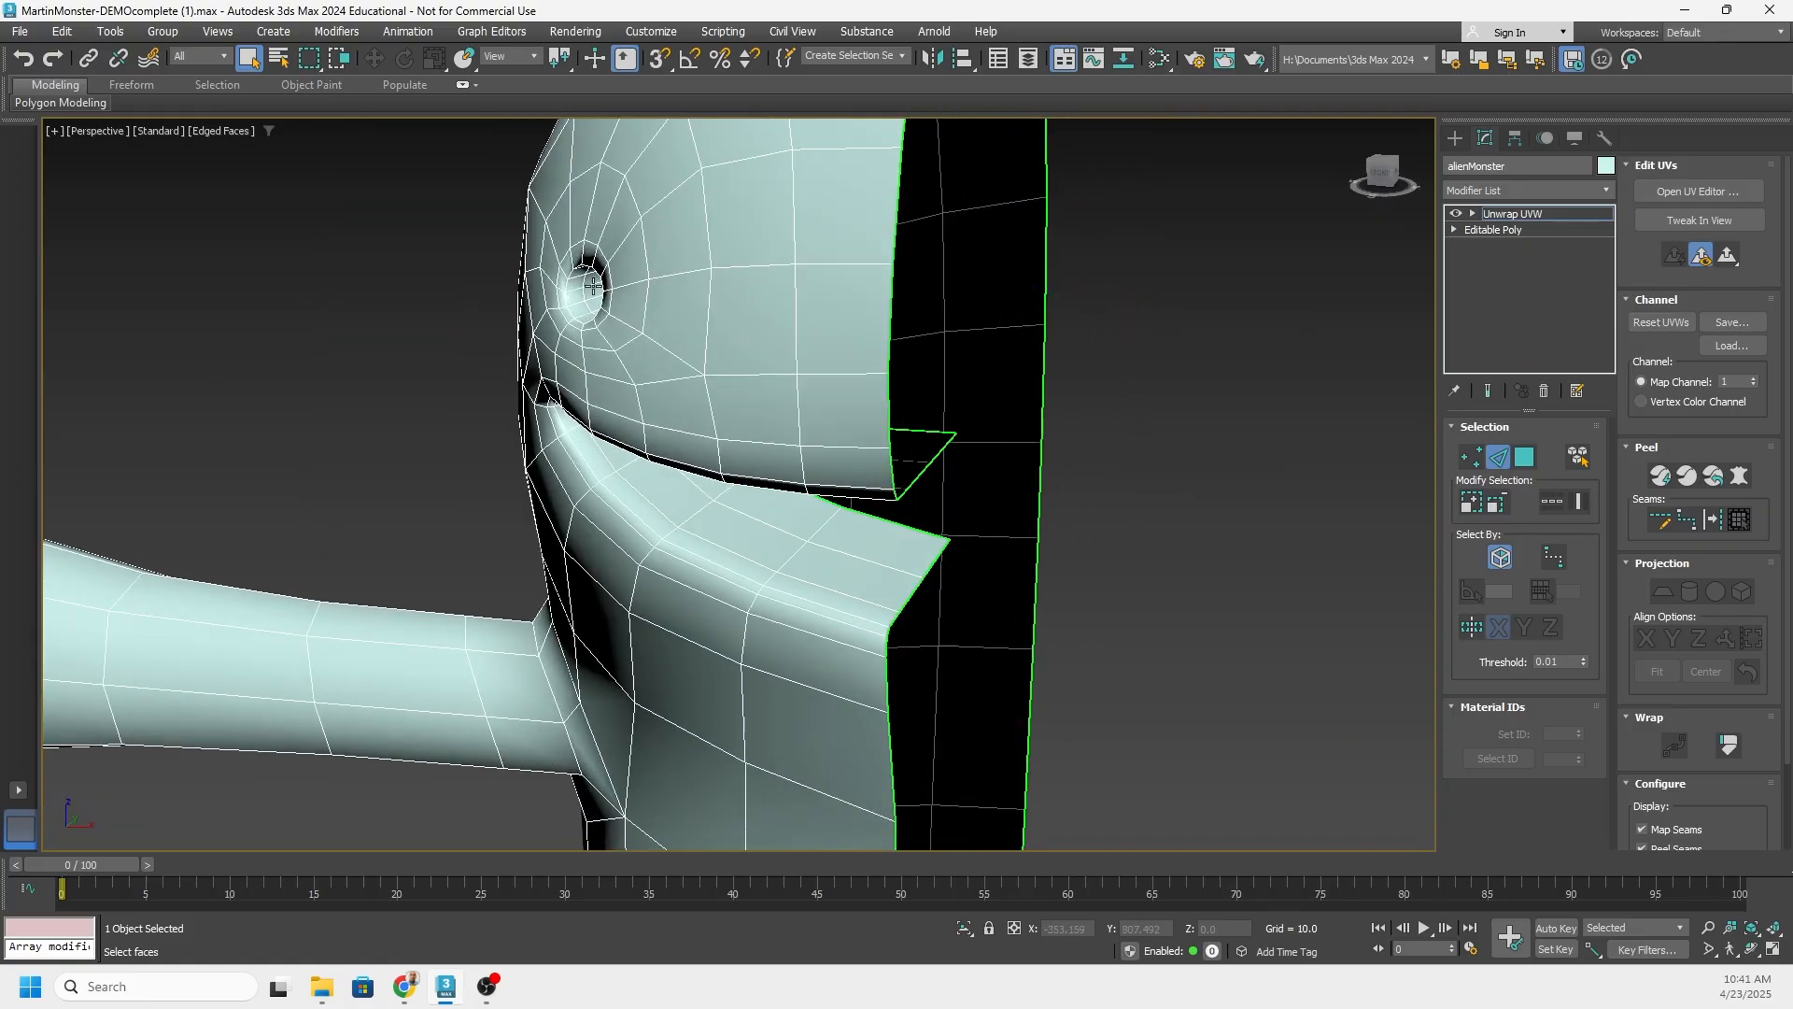
scroll(635, 282, up, 4)
alt+middle_drag(446, 276, 383, 279)
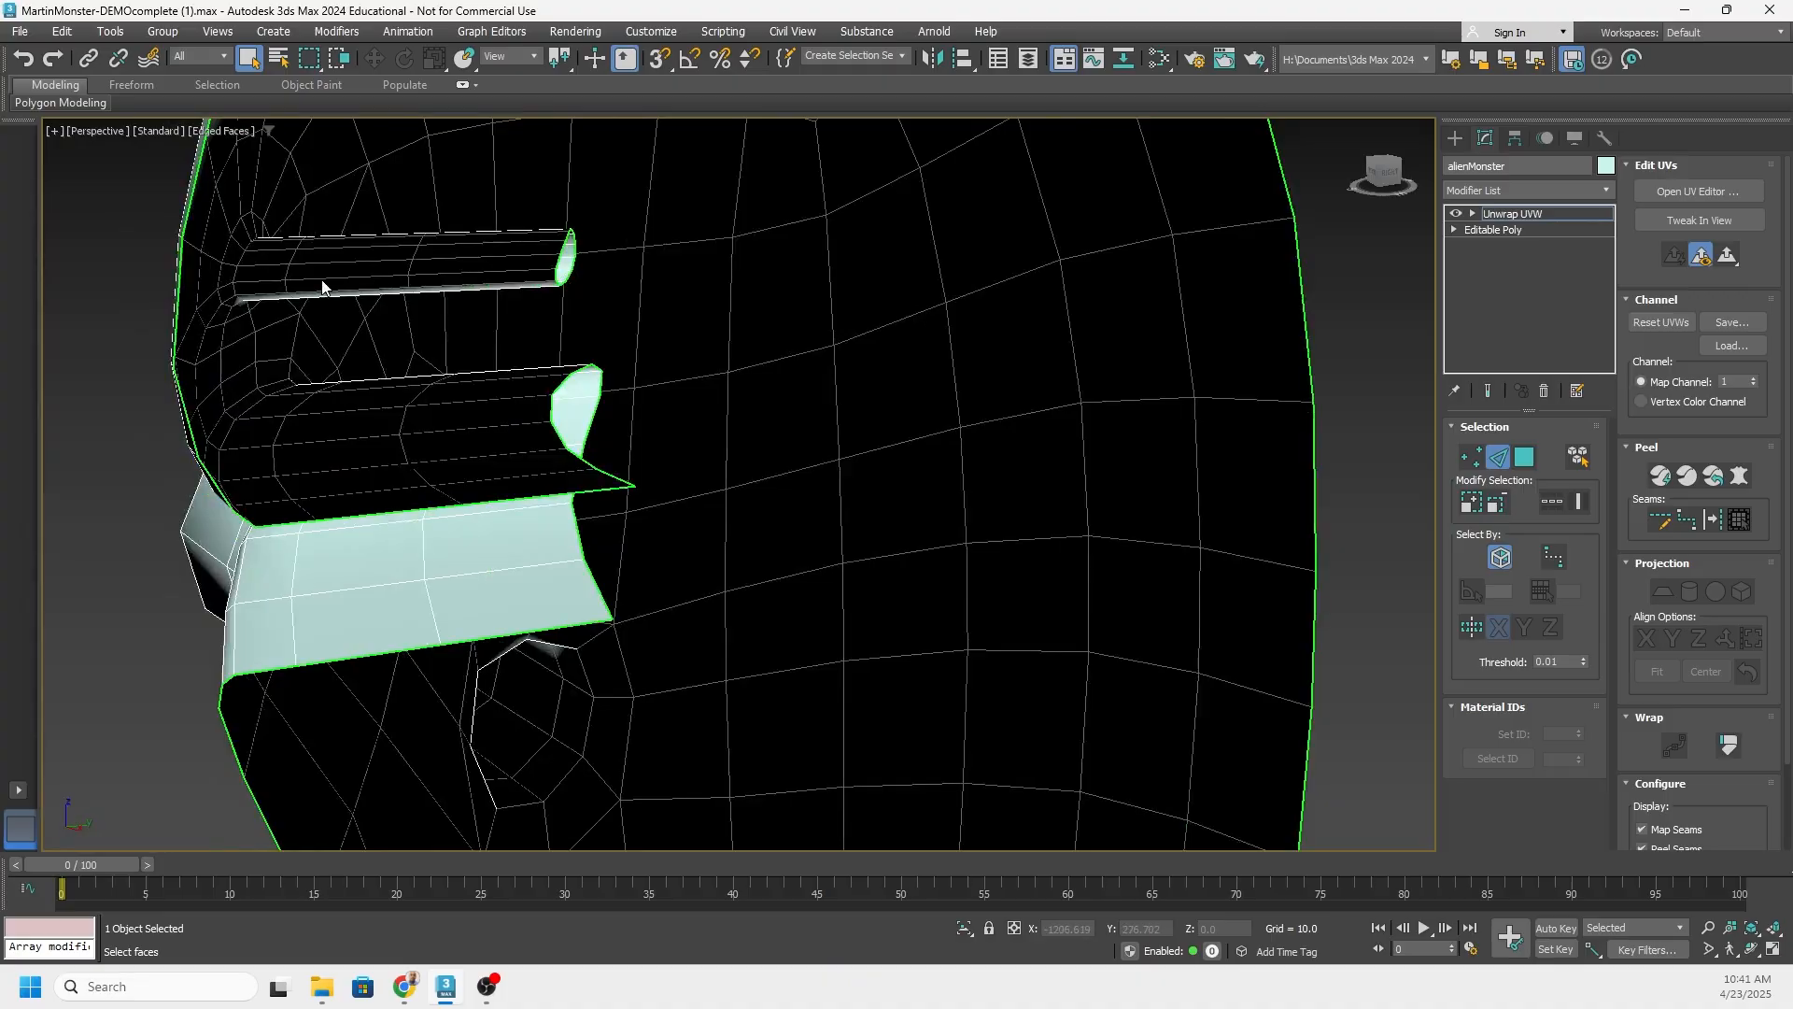
scroll(566, 301, down, 5)
middle_drag(653, 299, 707, 373)
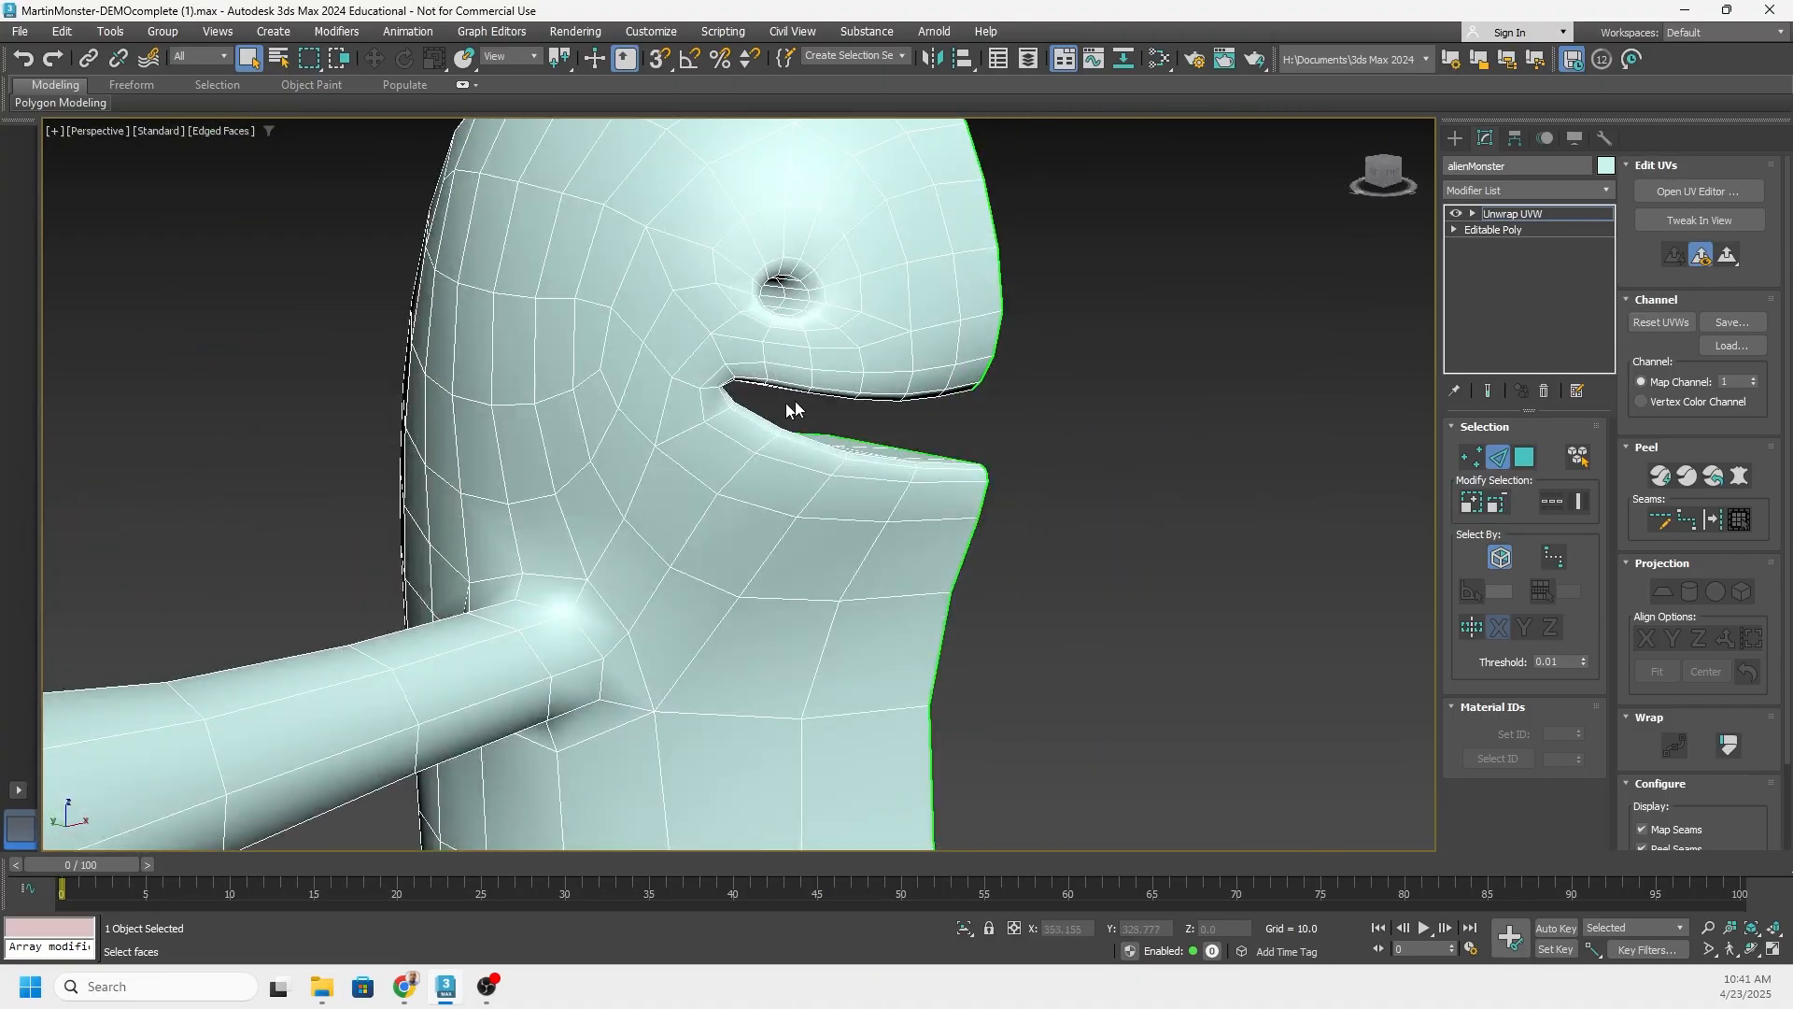
Inspect the edge flow around the mouth opening and eye rim to judge where seams should go
alt+middle_drag(828, 394, 623, 324)
scroll(795, 379, down, 2)
mouse_move(601, 323)
alt+mouse_down()
mouse_move(573, 324)
mouse_move(617, 327)
alt+mouse_up()
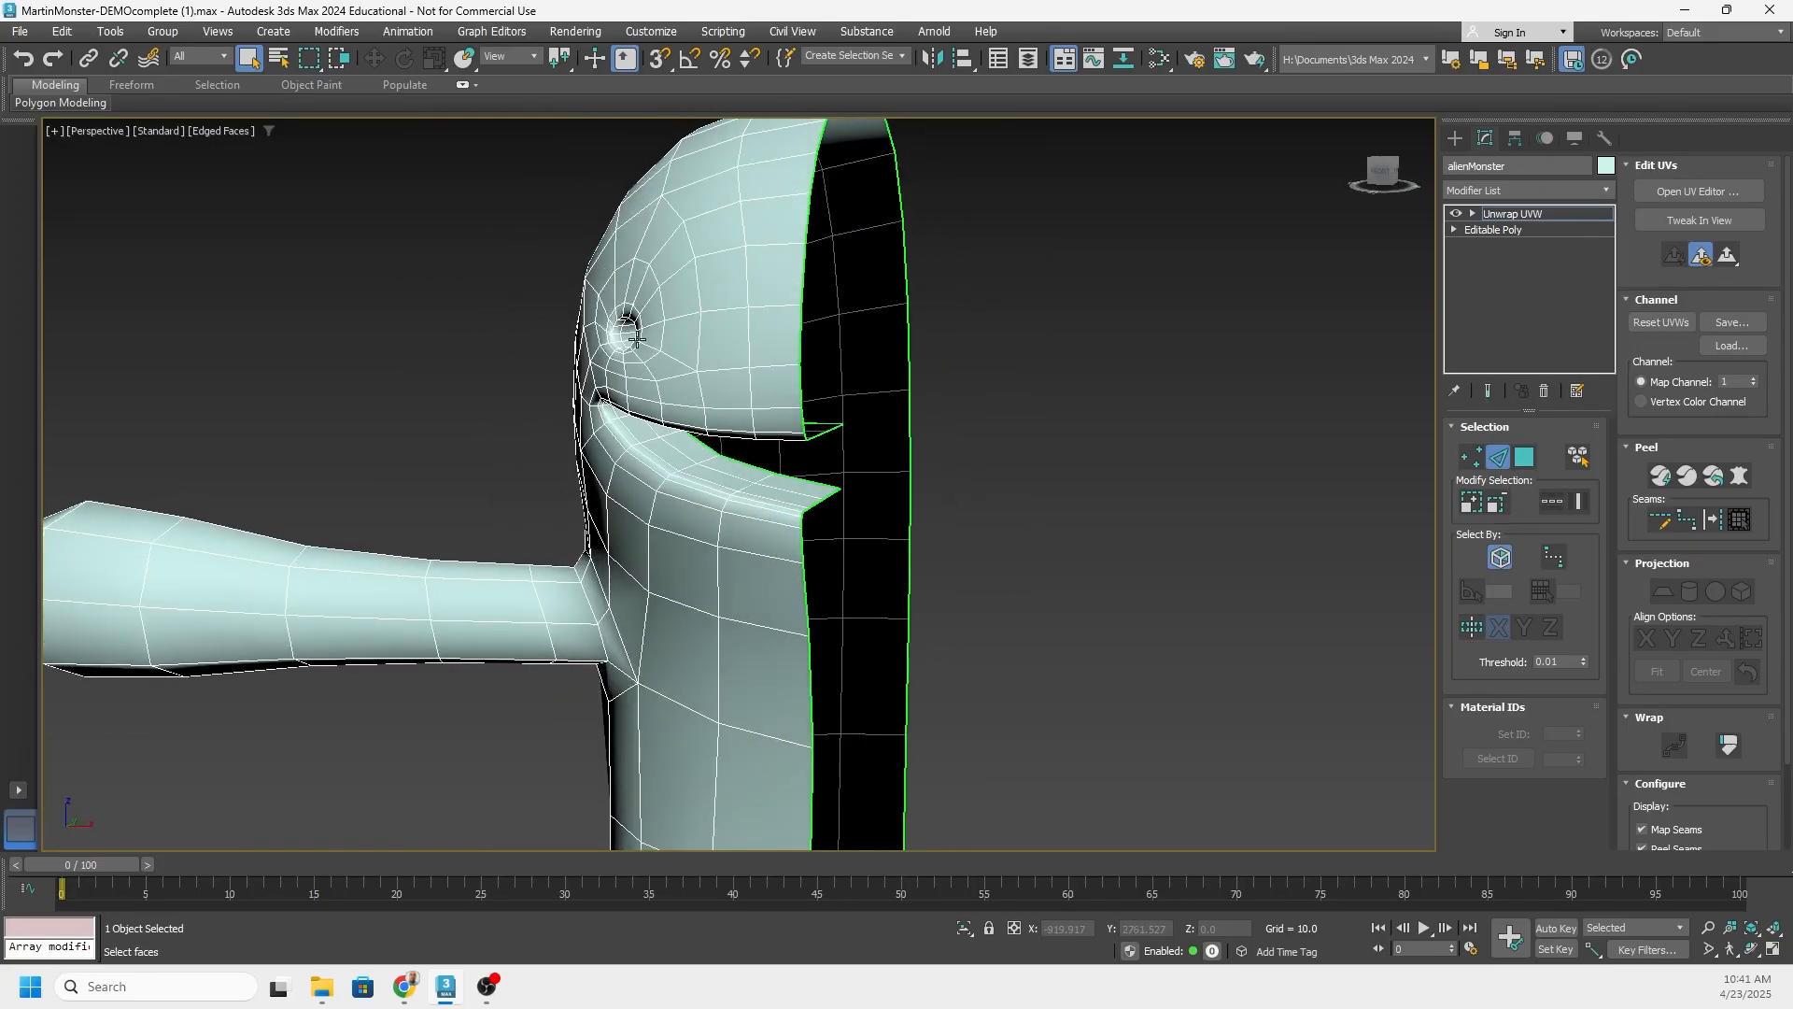
alt+middle_drag(636, 338, 785, 352)
scroll(710, 350, up, 3)
scroll(734, 356, up, 2)
alt+middle_drag(899, 319, 860, 289)
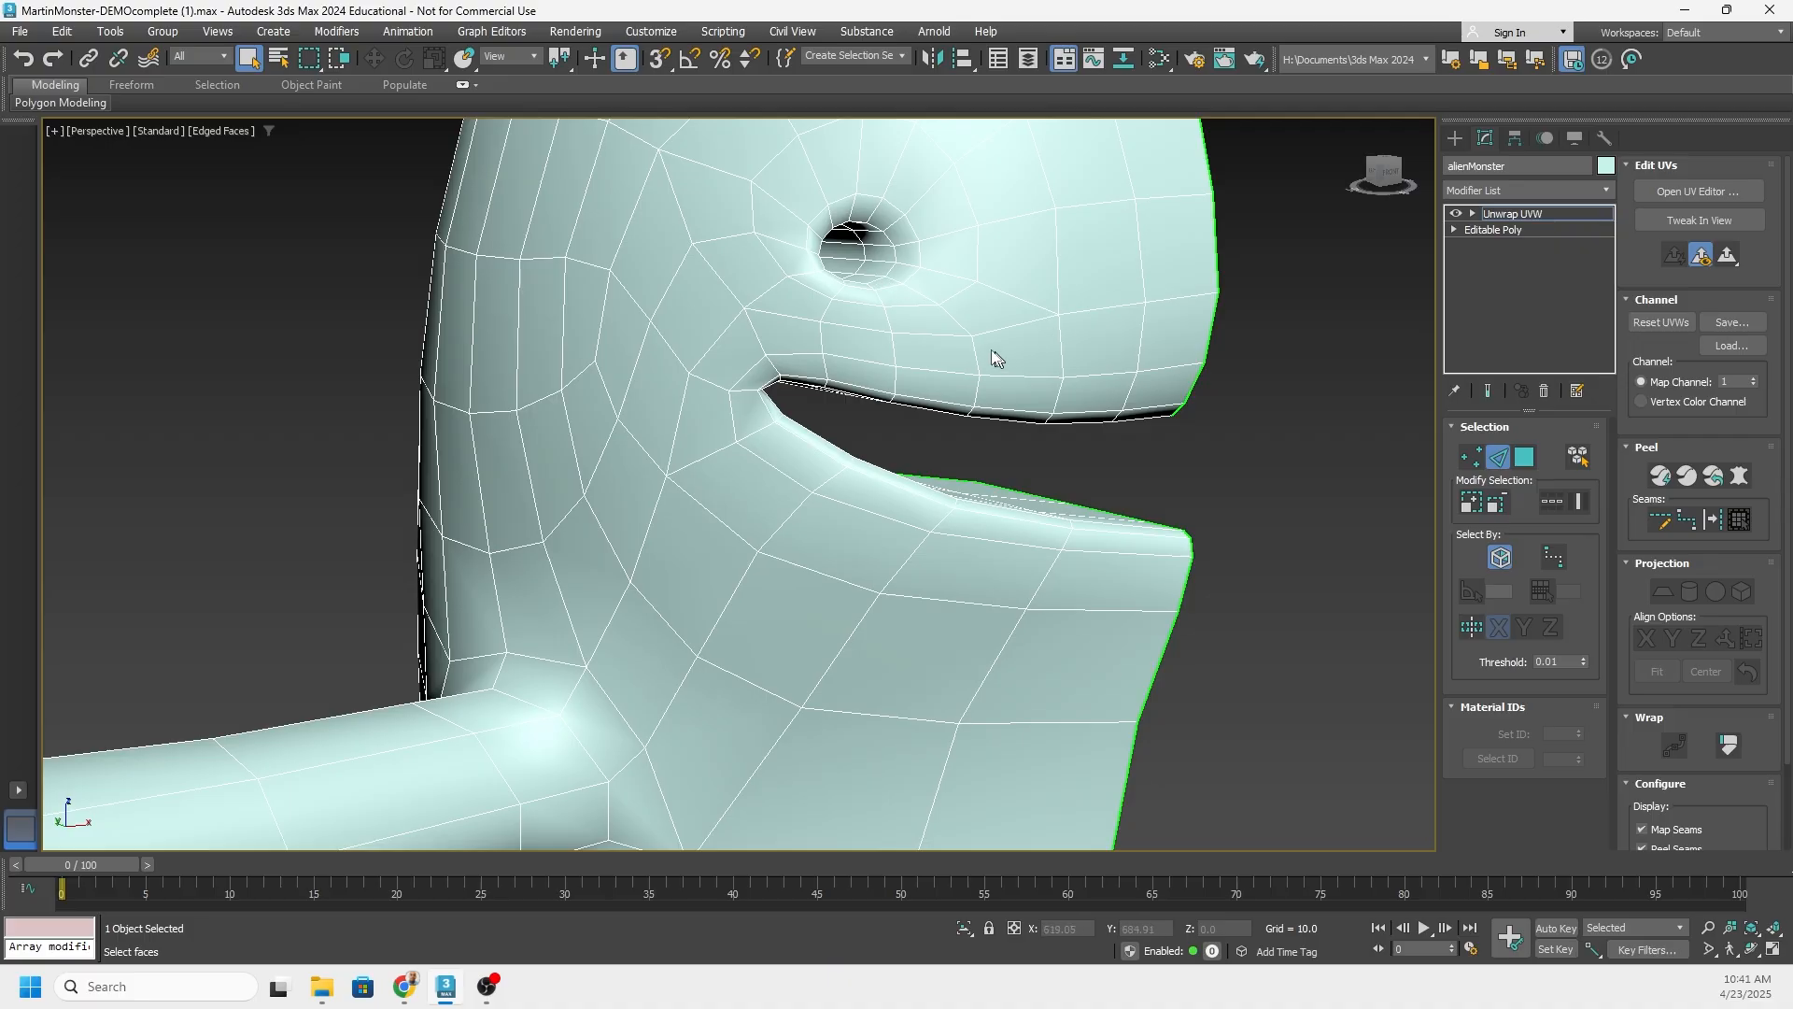
scroll(878, 276, down, 8)
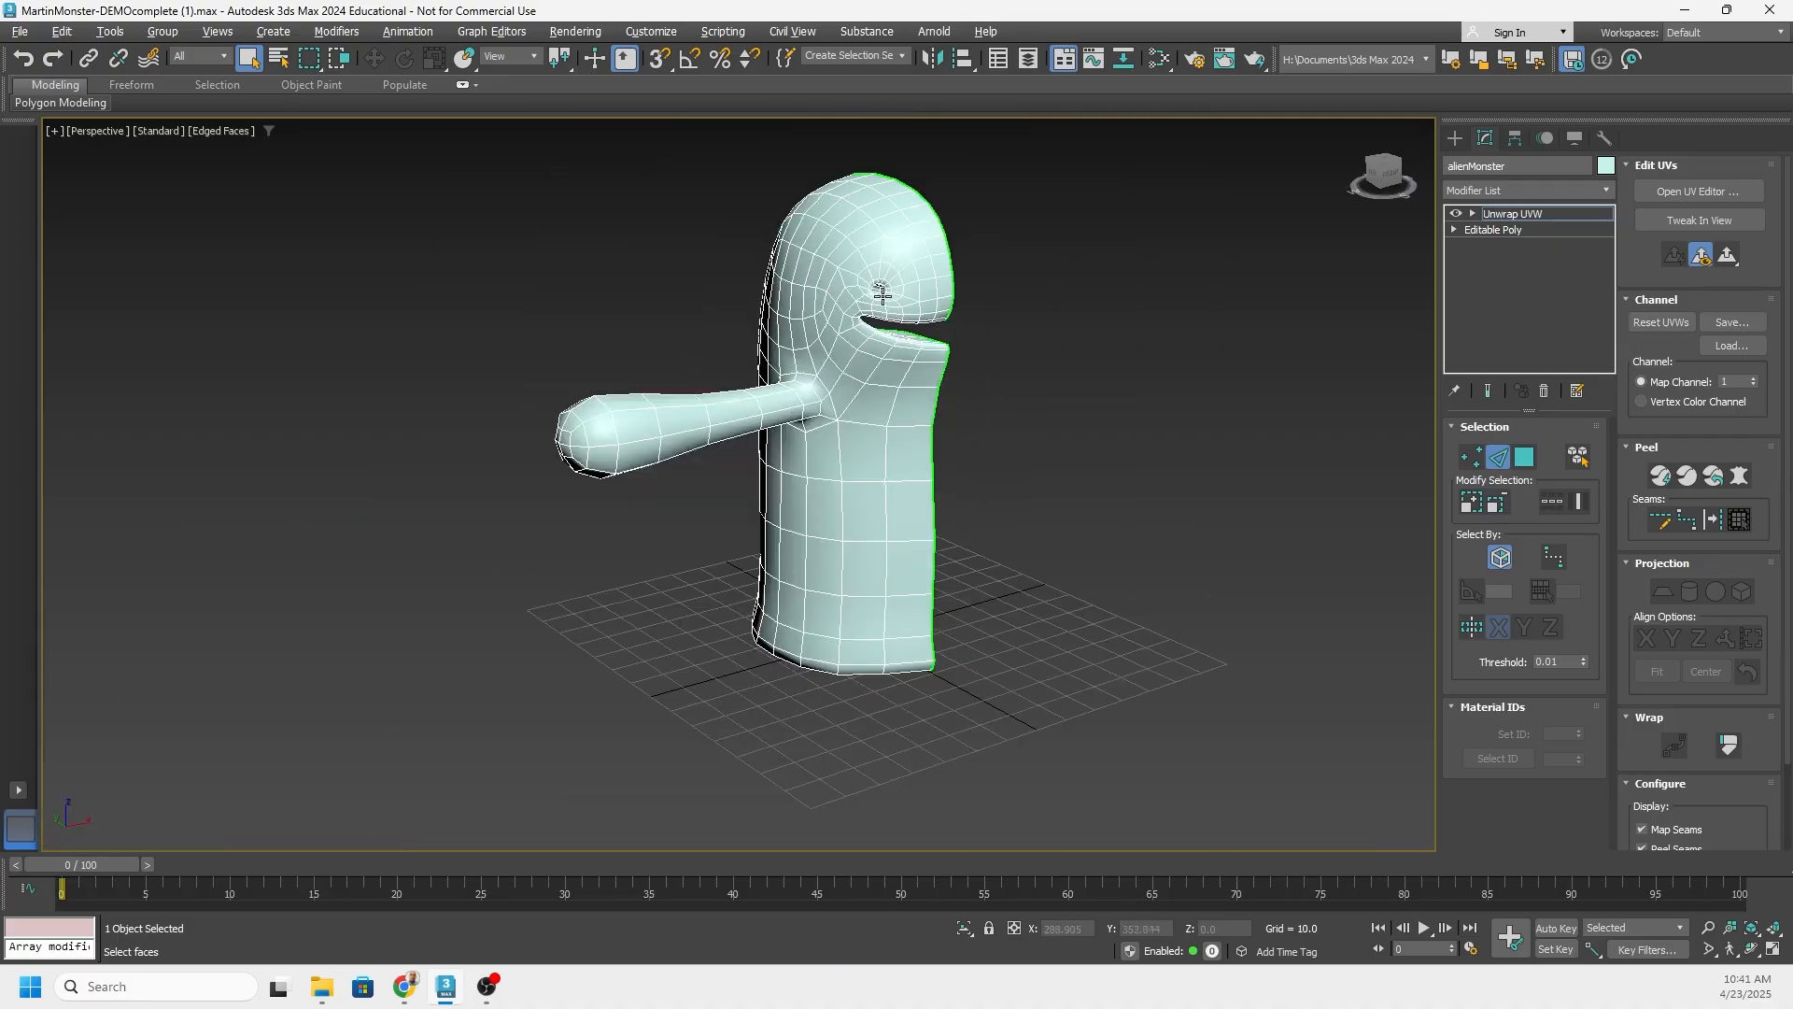
scroll(851, 289, up, 8)
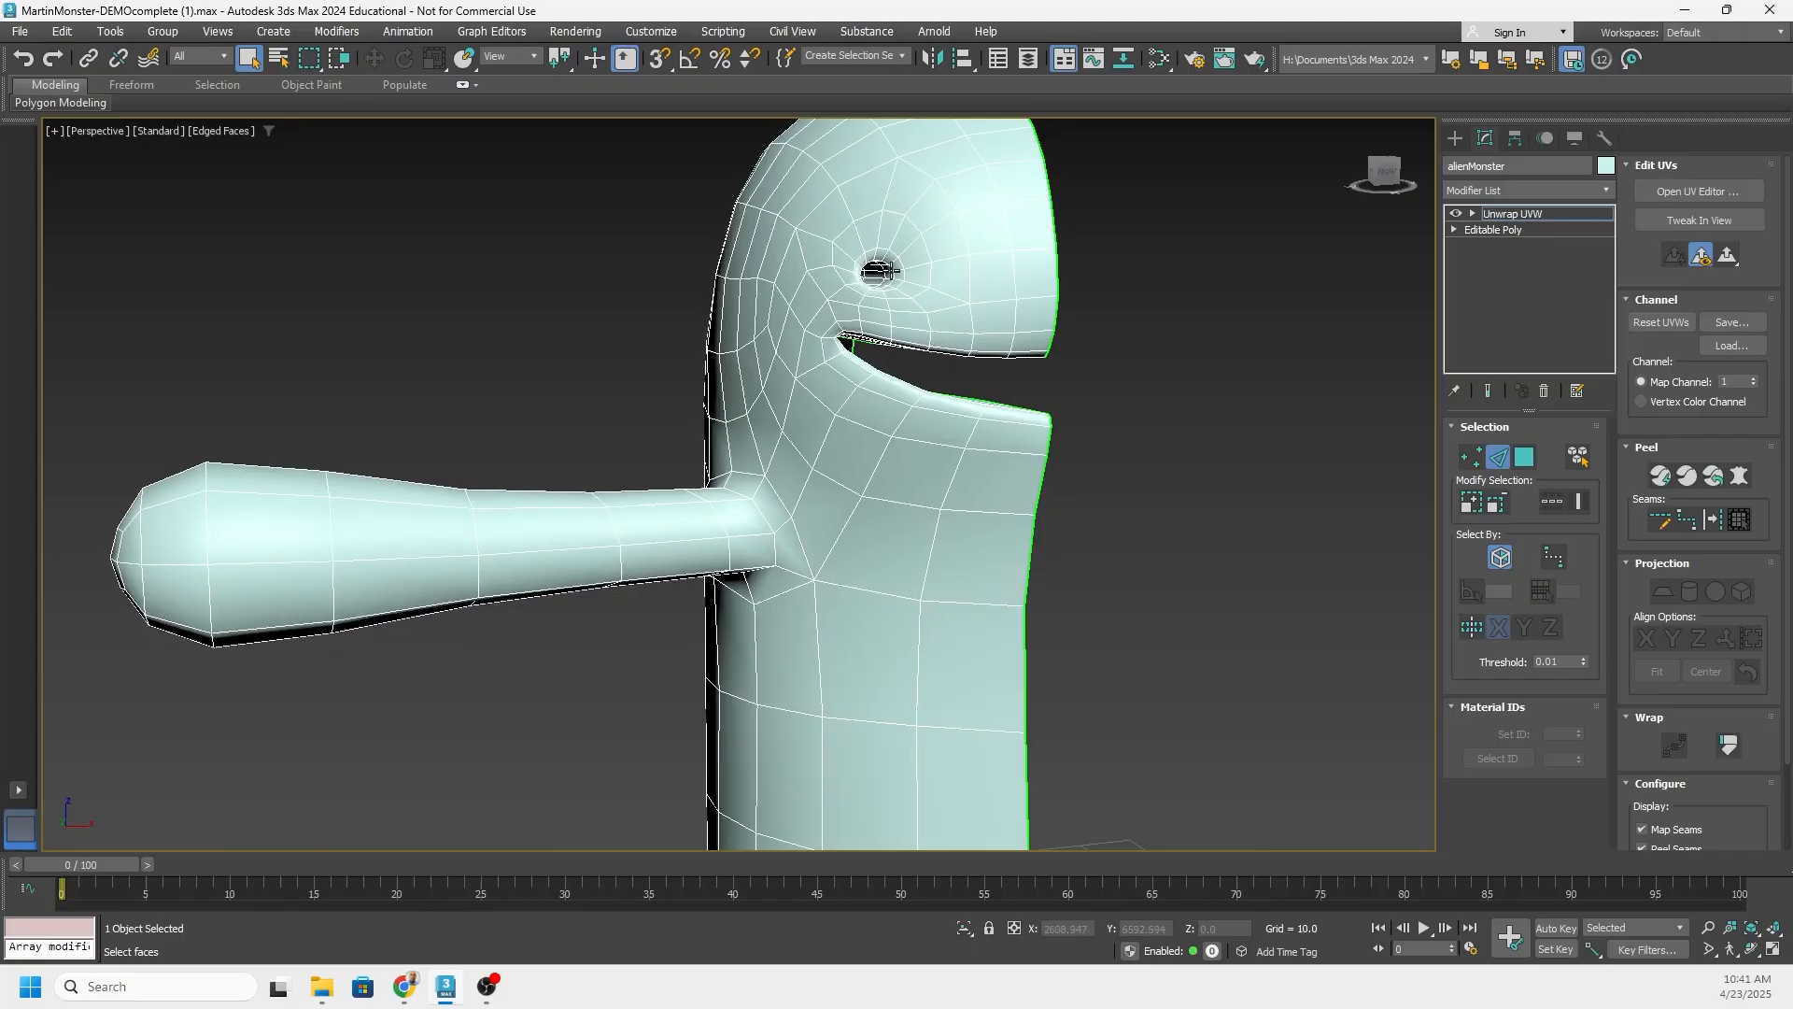
alt+middle_drag(799, 279, 889, 293)
scroll(841, 295, up, 4)
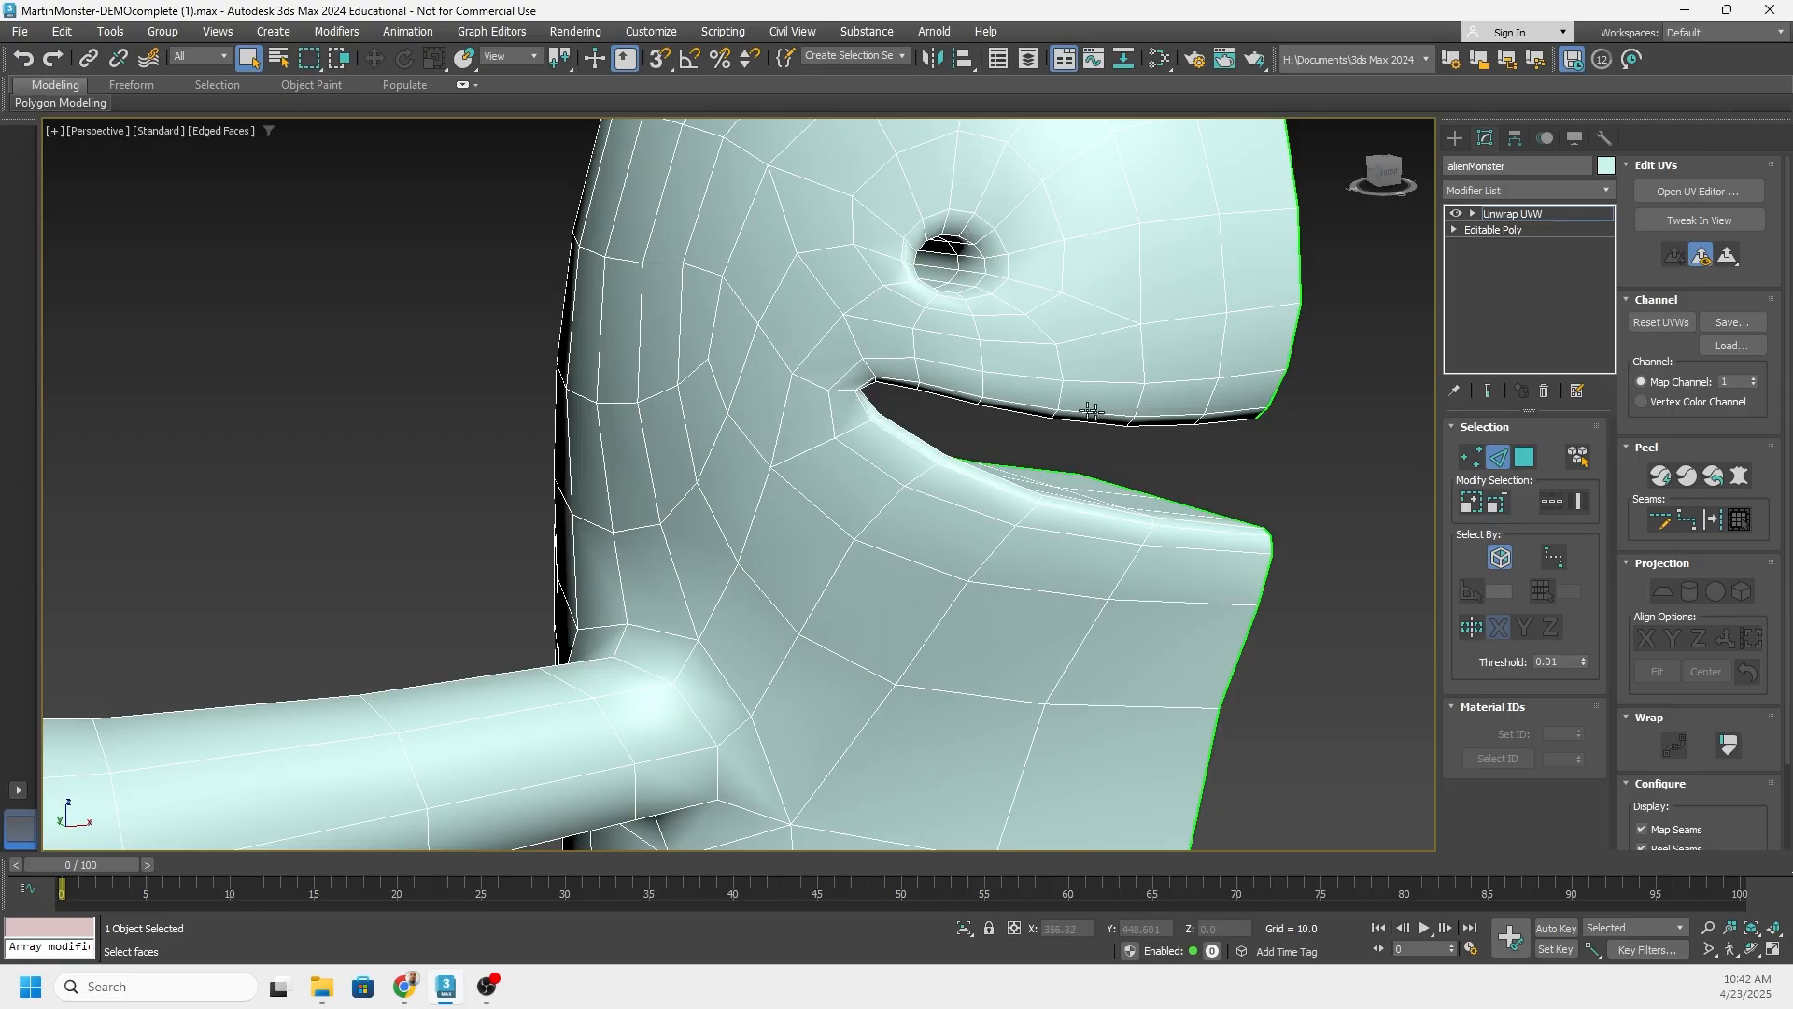
Select the edge loop around the eye socket's rim and convert it to a peel seam
double_click(977, 250)
alt+middle_drag(977, 250, 747, 246)
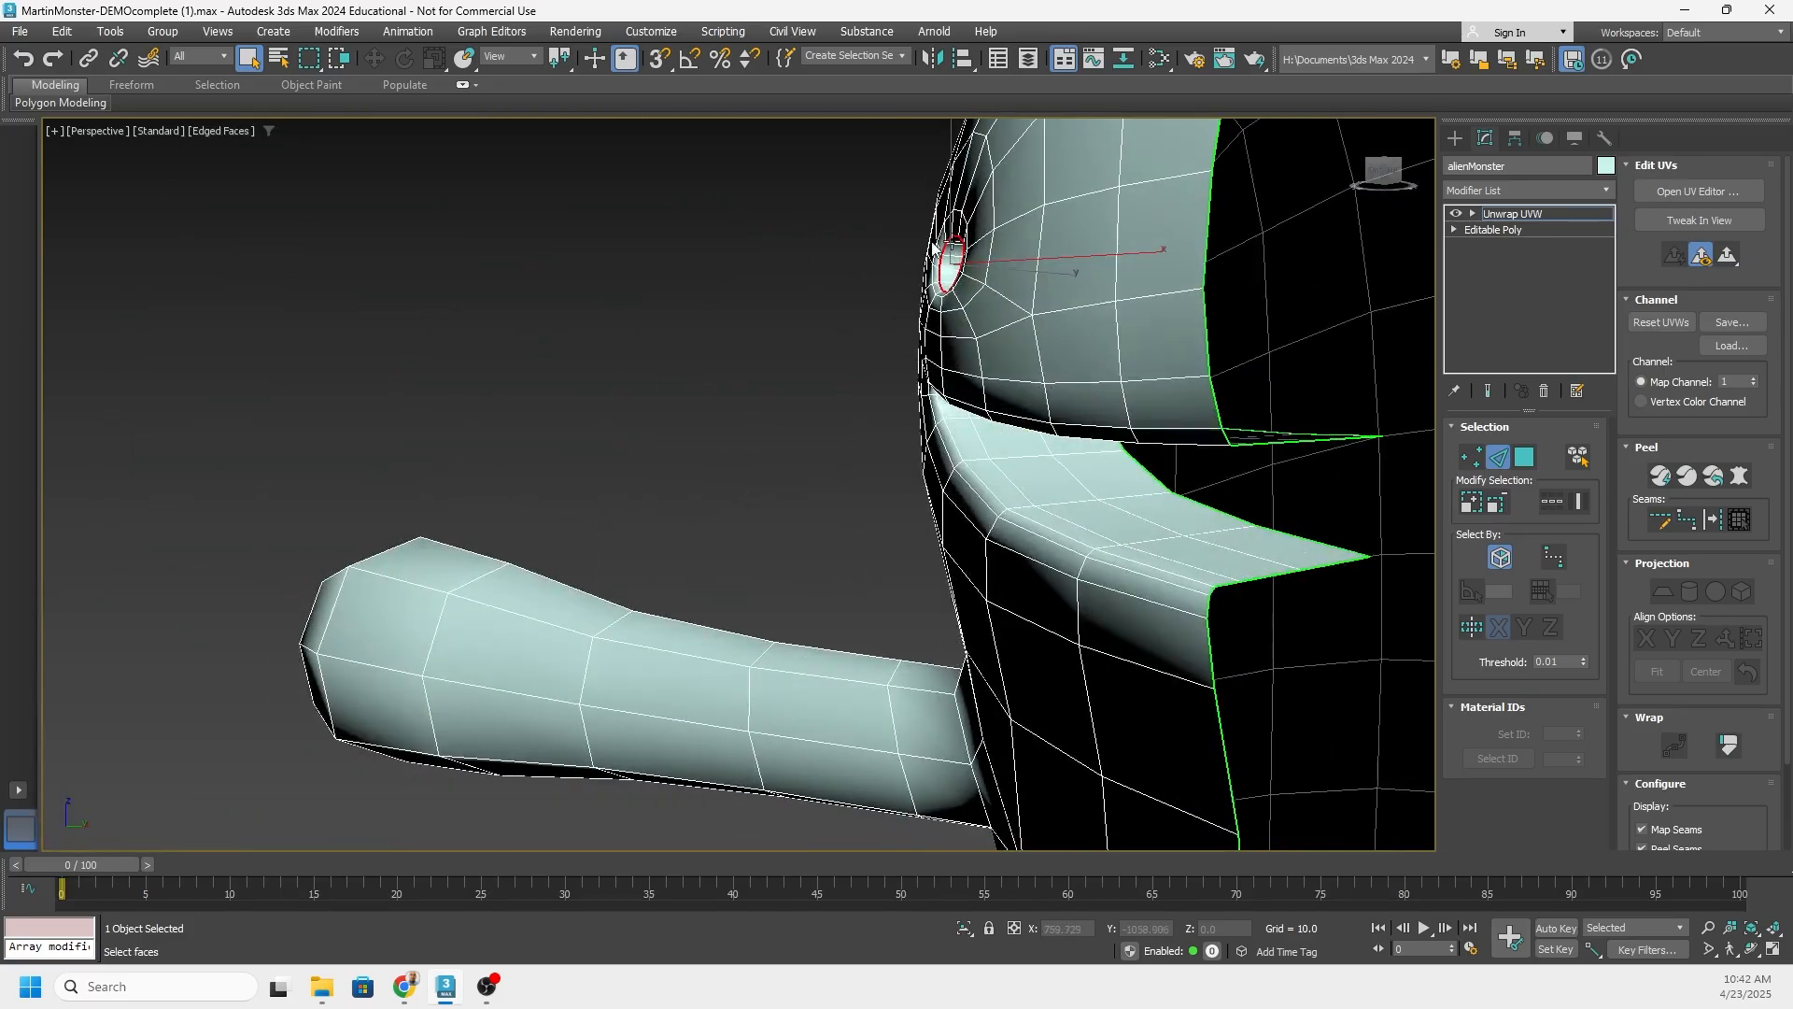
mouse_move(1006, 261)
alt+middle_down()
mouse_move(1174, 272)
mouse_move(1009, 266)
alt+middle_up()
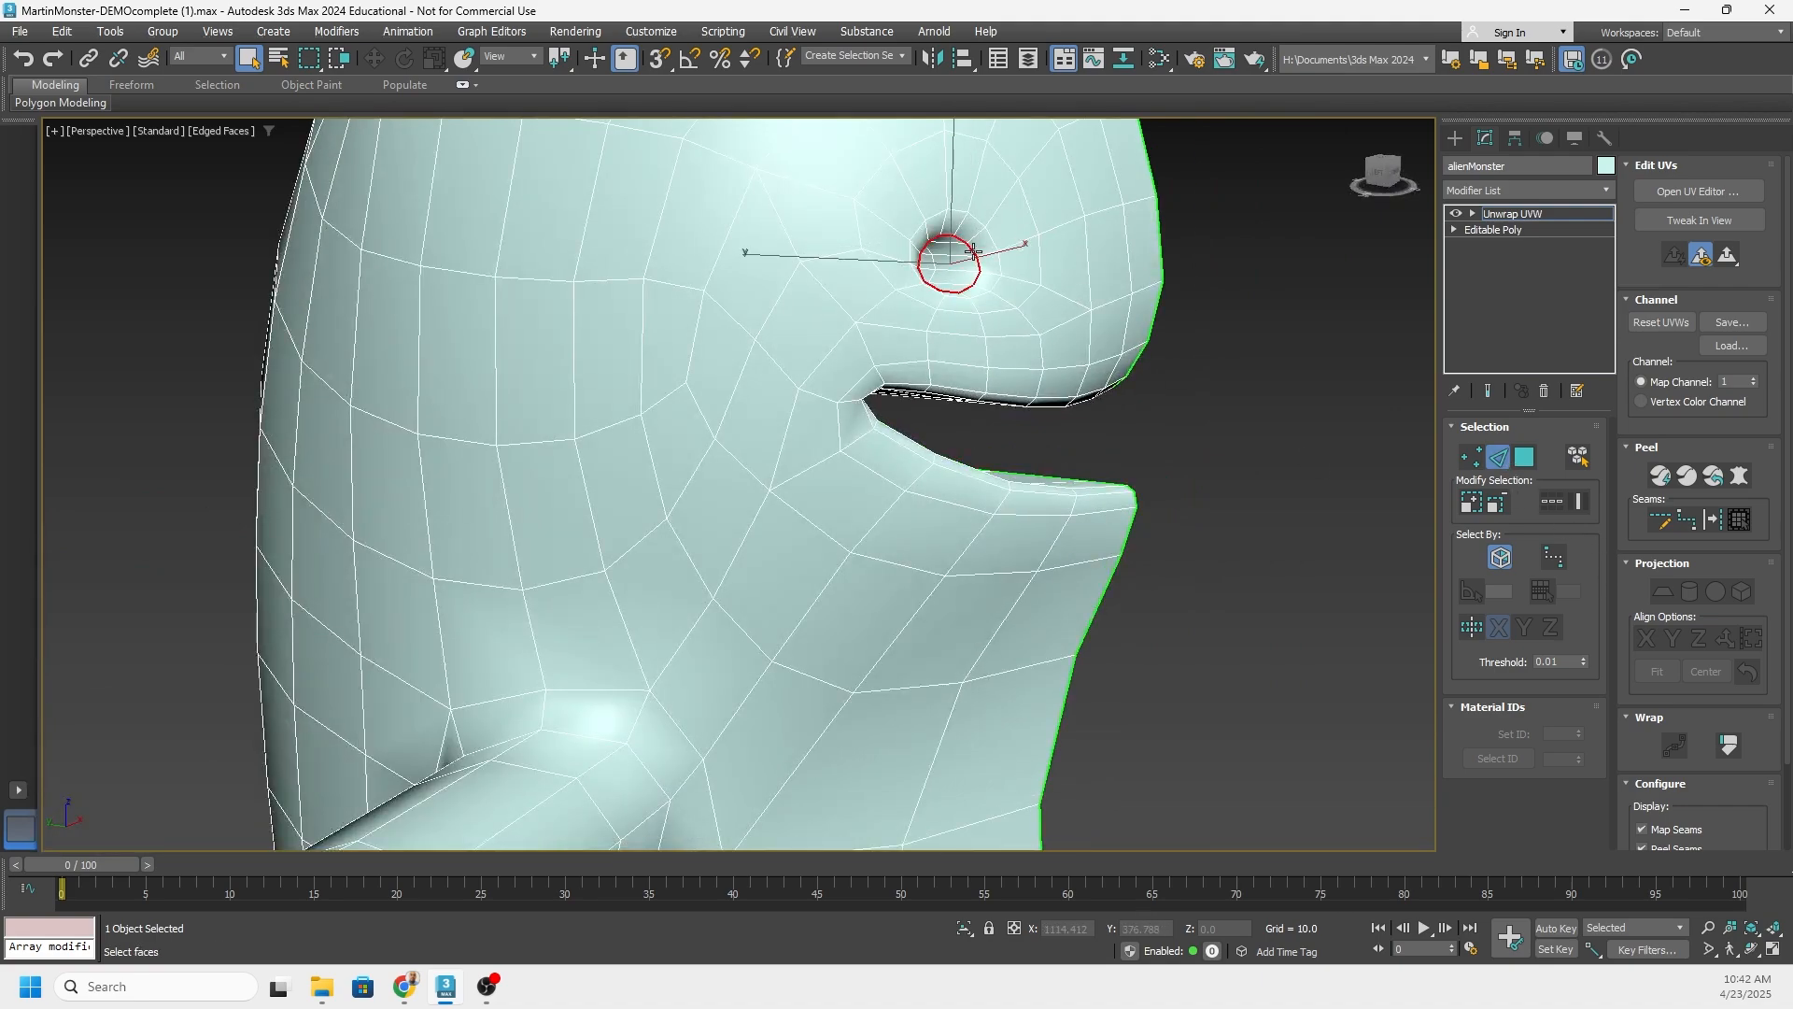
alt+middle_drag(995, 280, 1012, 297)
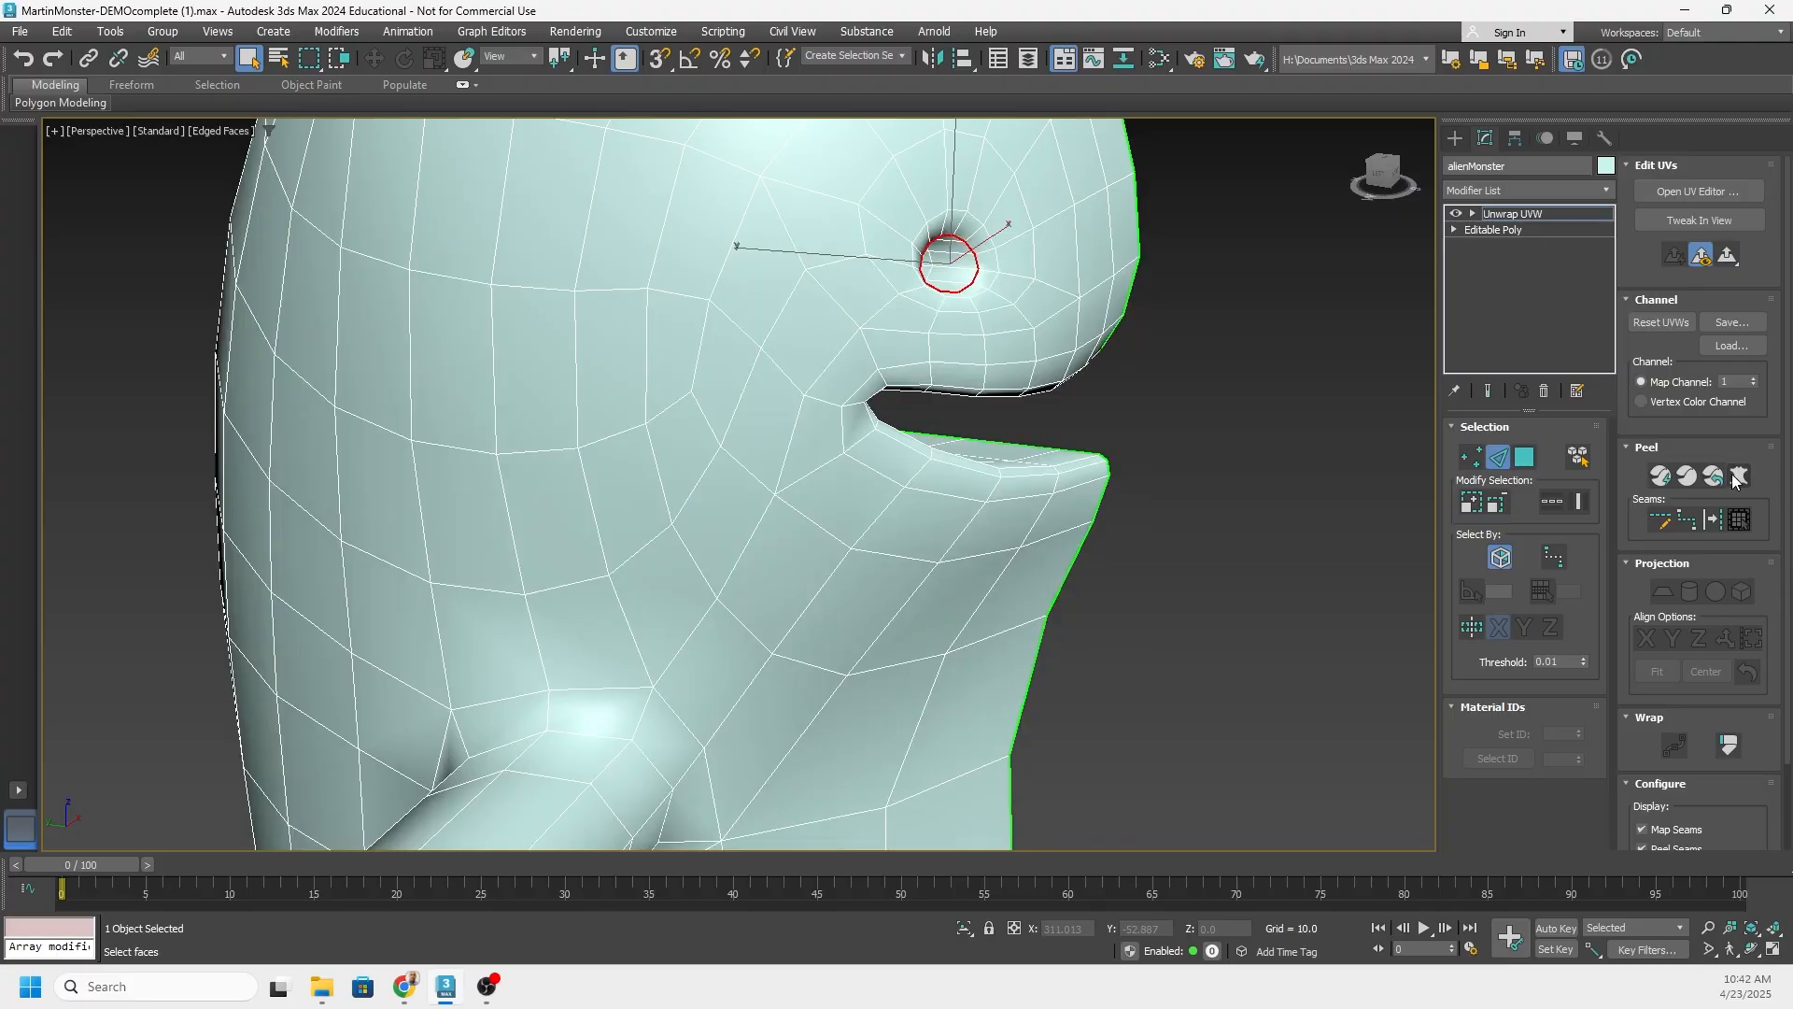
click(1712, 520)
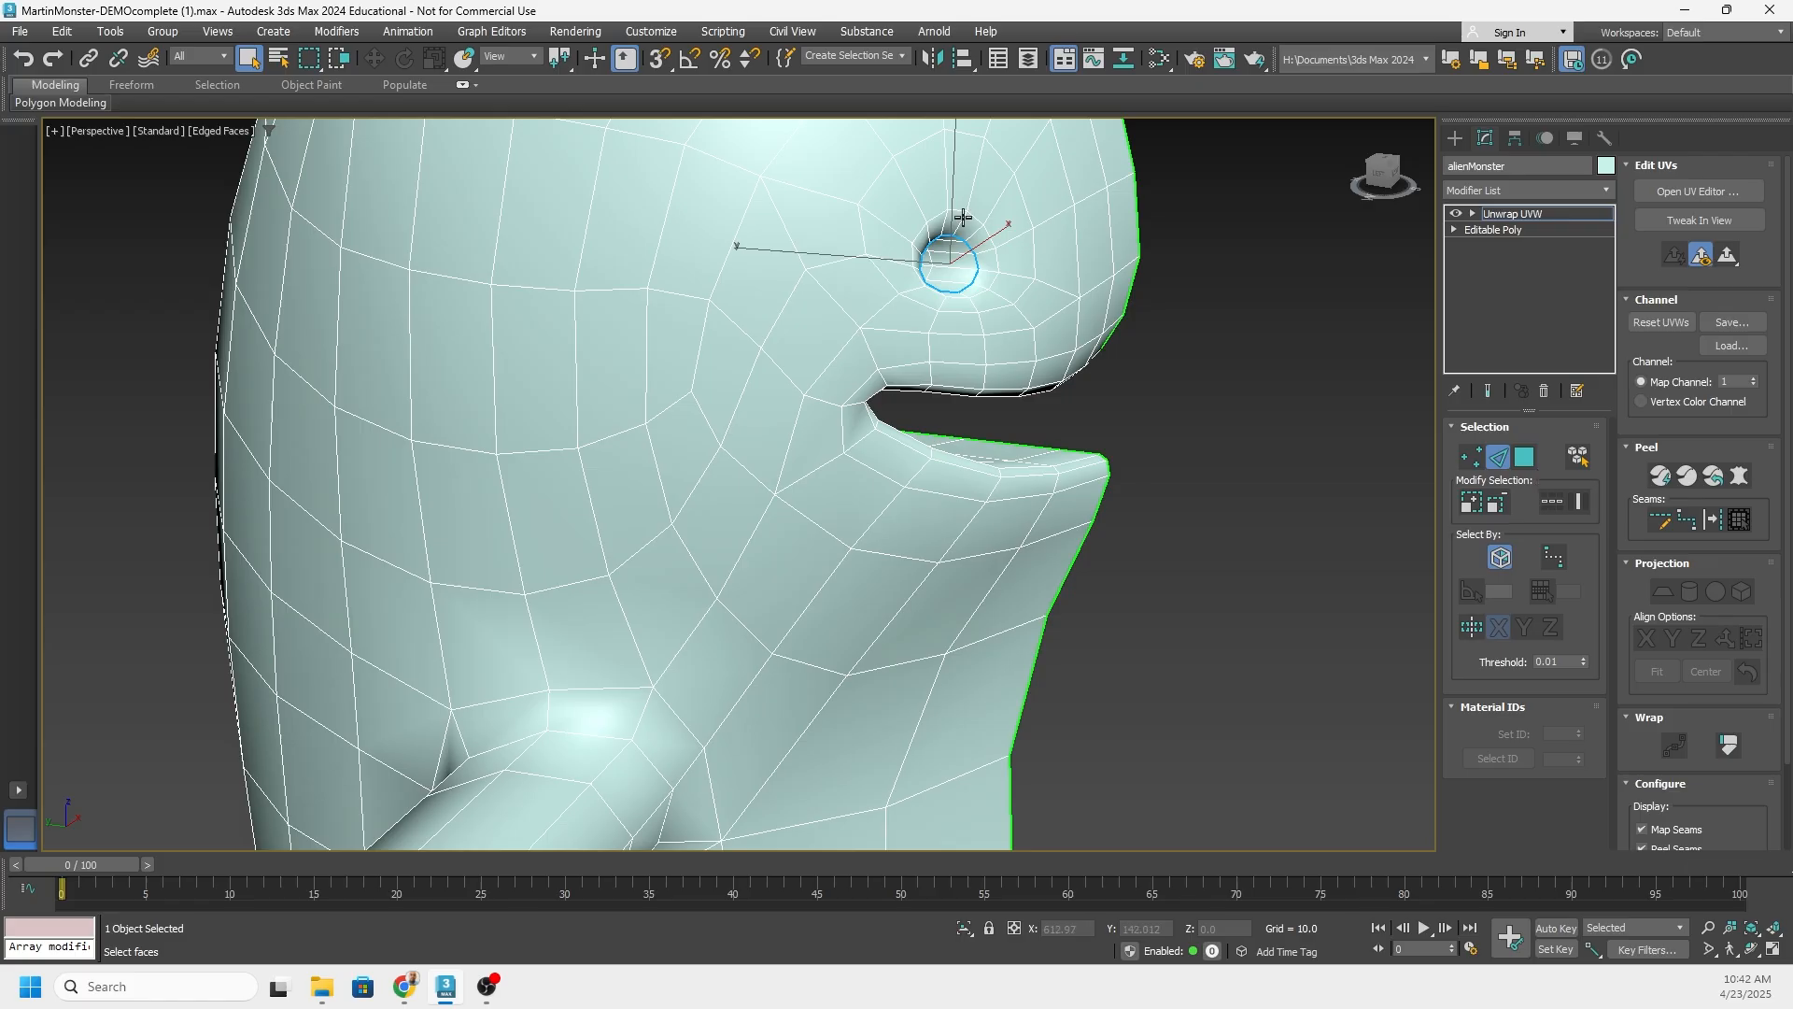
Select the edge loop along the upper and lower lips of the mouth opening and convert it to a peel seam
alt+middle_drag(949, 251, 905, 240)
alt+middle_drag(1070, 323, 1284, 362)
click(1331, 348)
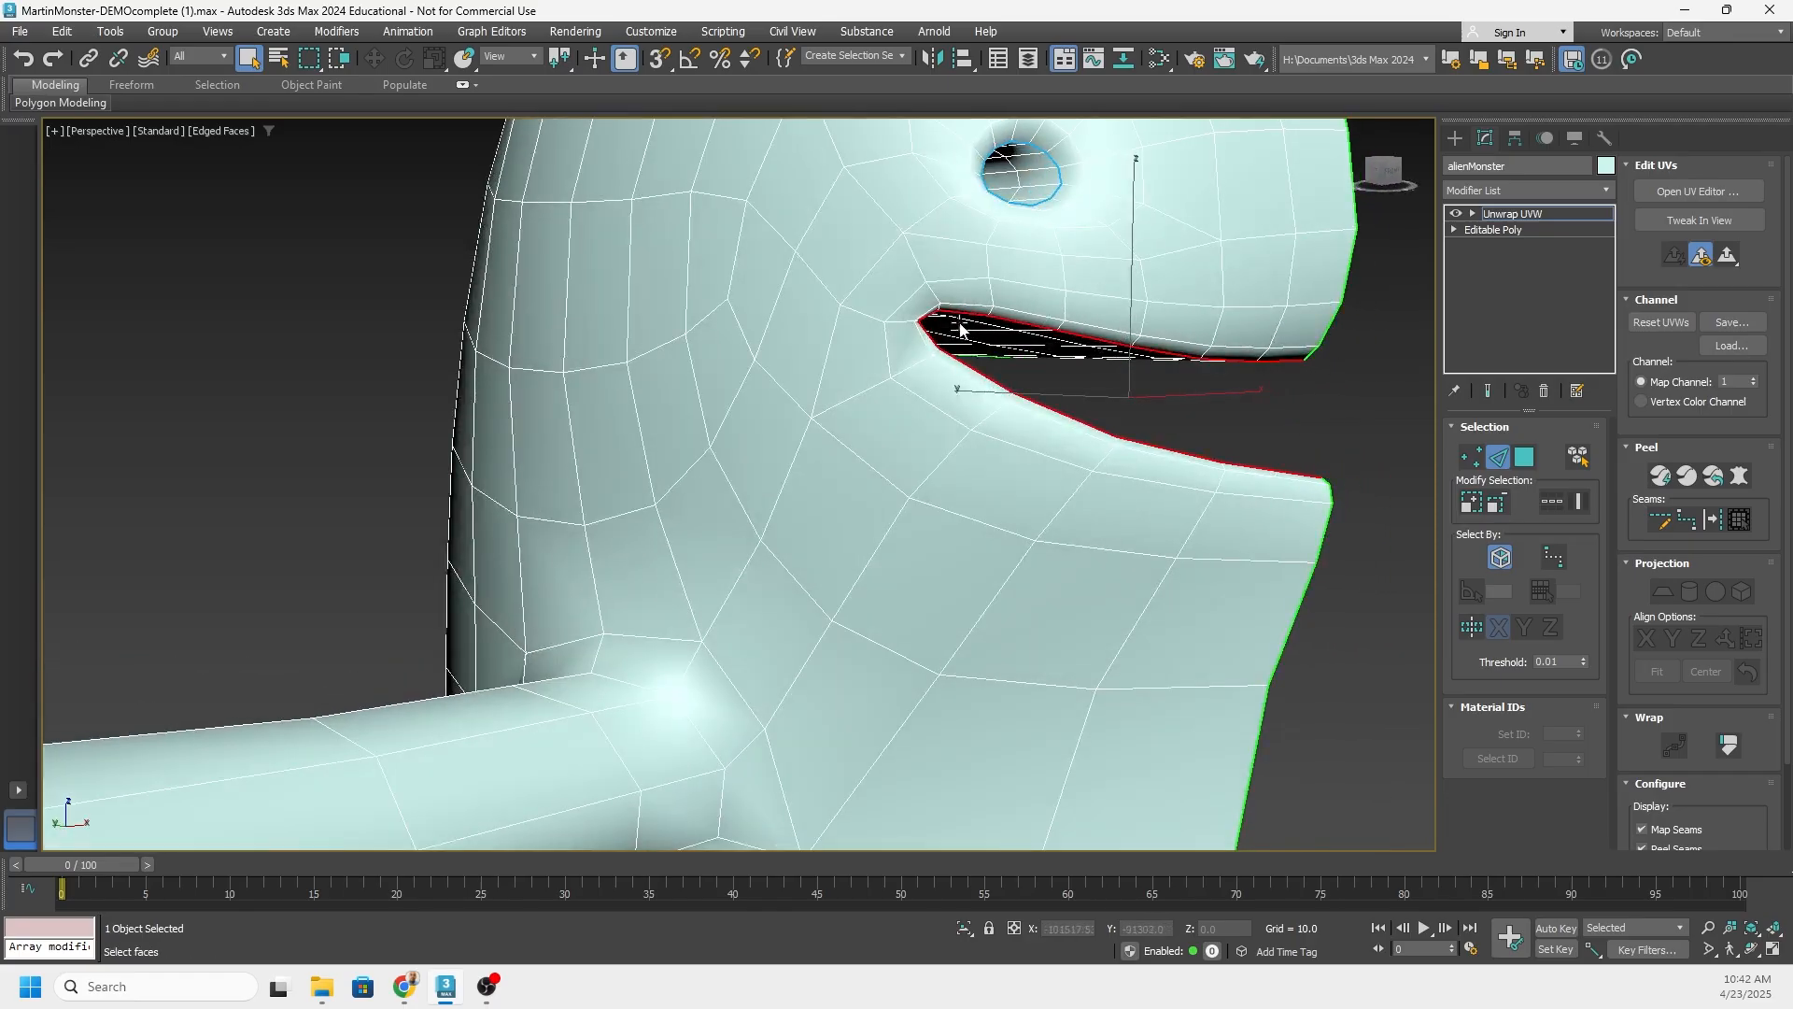
scroll(960, 328, down, 3)
alt+middle_drag(960, 329, 856, 387)
alt+middle_drag(1056, 417, 1222, 473)
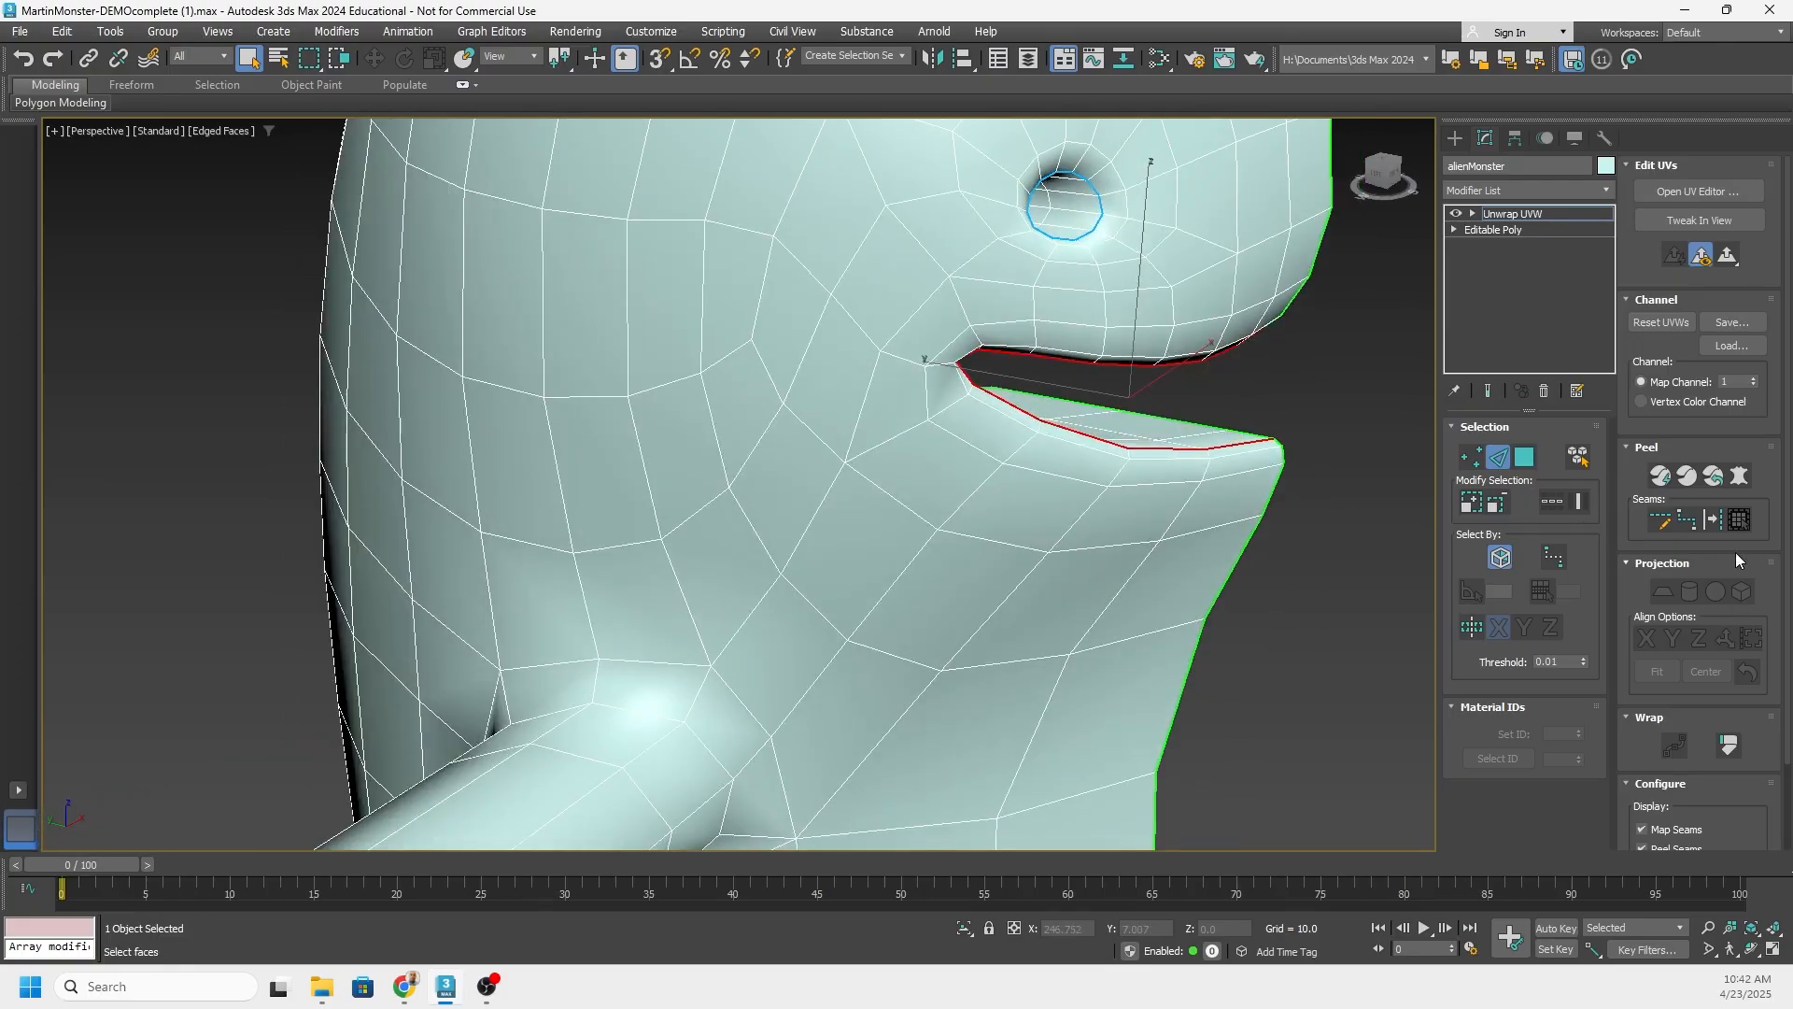
click(1715, 521)
Select the ring of edges around the arm's base, excluding the vertical body edges, and convert it to a peel seam
scroll(1140, 423, down, 4)
alt+middle_drag(1140, 424, 1025, 428)
scroll(977, 453, up, 3)
double_click(981, 514)
scroll(1039, 518, down, 5)
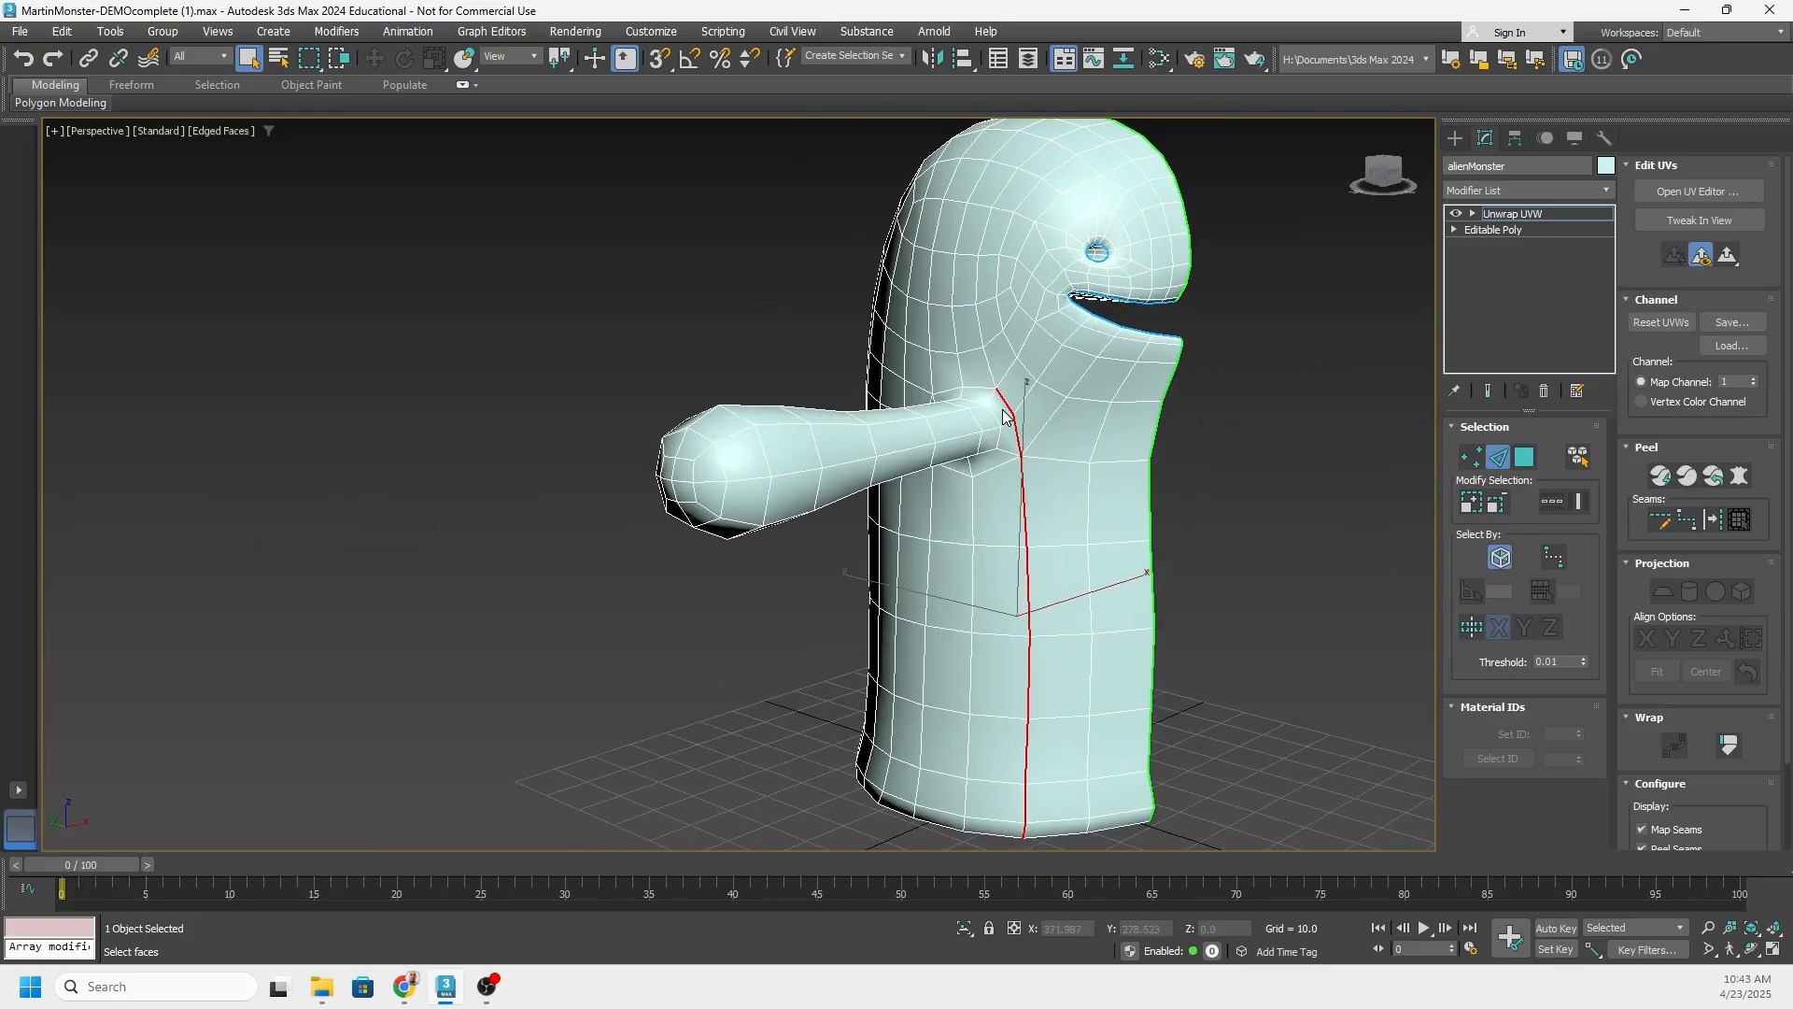
middle_drag(1030, 665, 1029, 549)
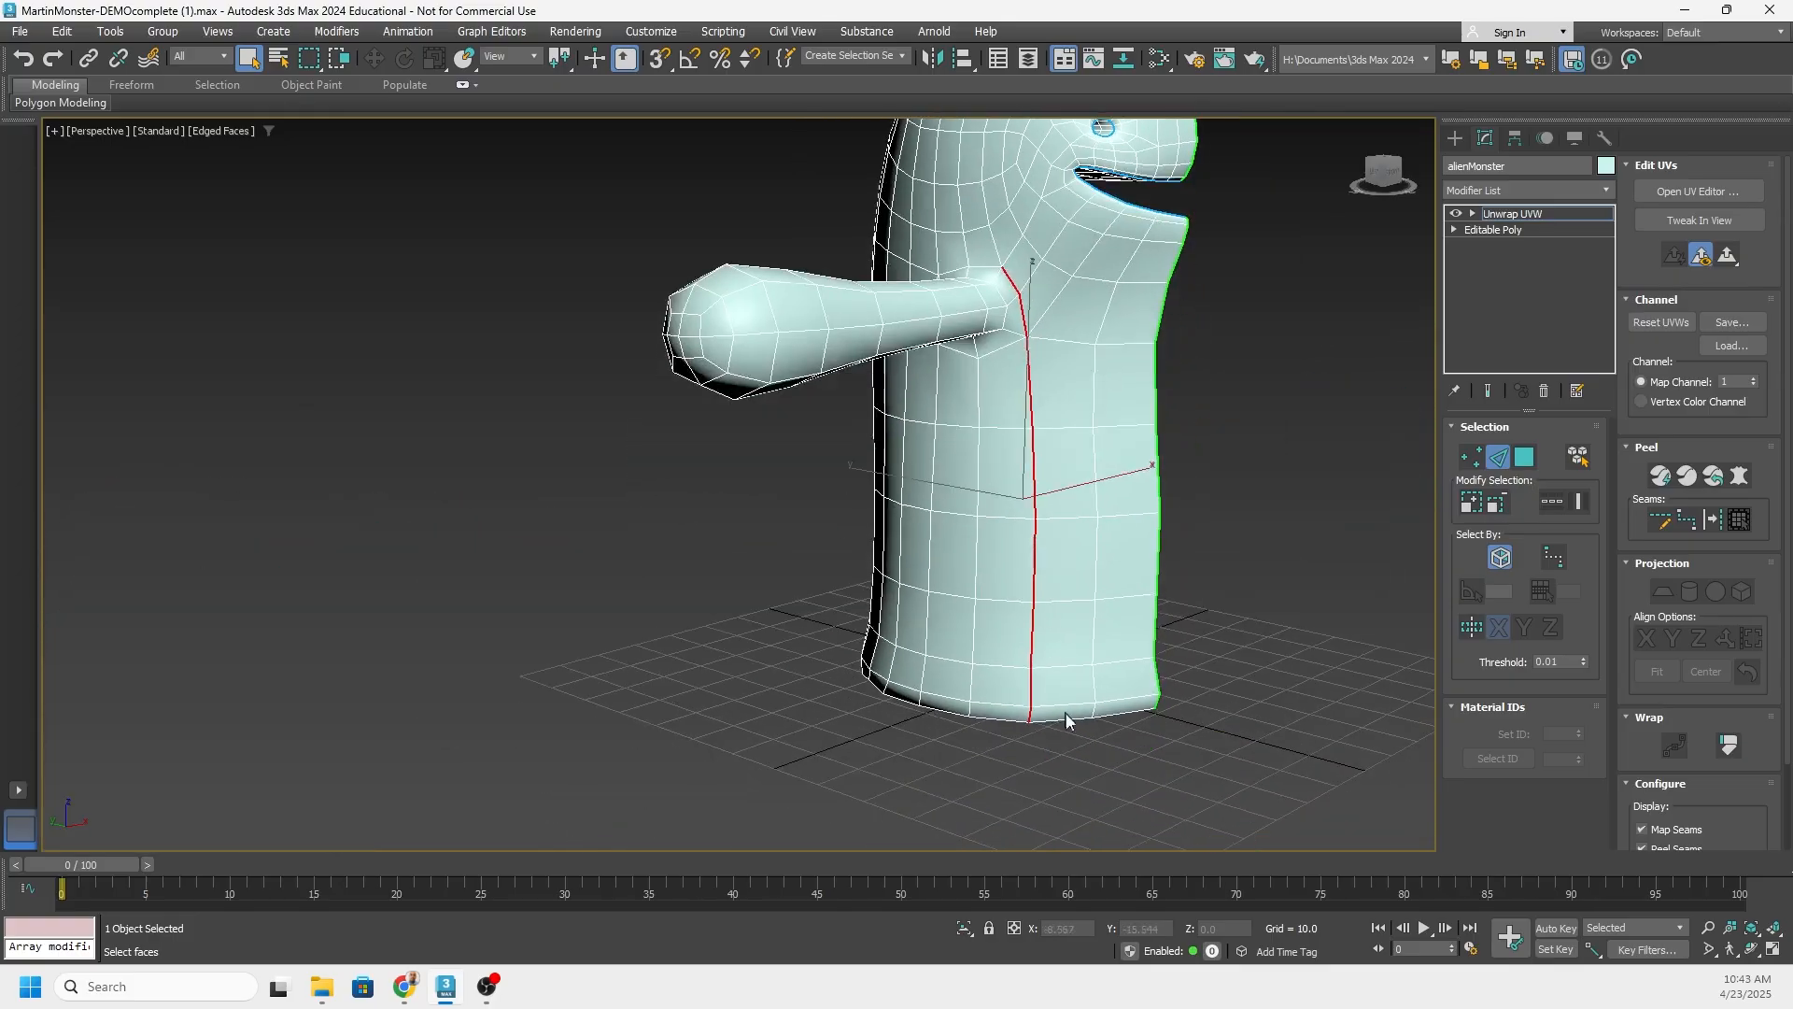
drag(1118, 786, 1001, 353)
alt+middle_drag(1001, 353, 890, 285)
ctrl+click(960, 306)
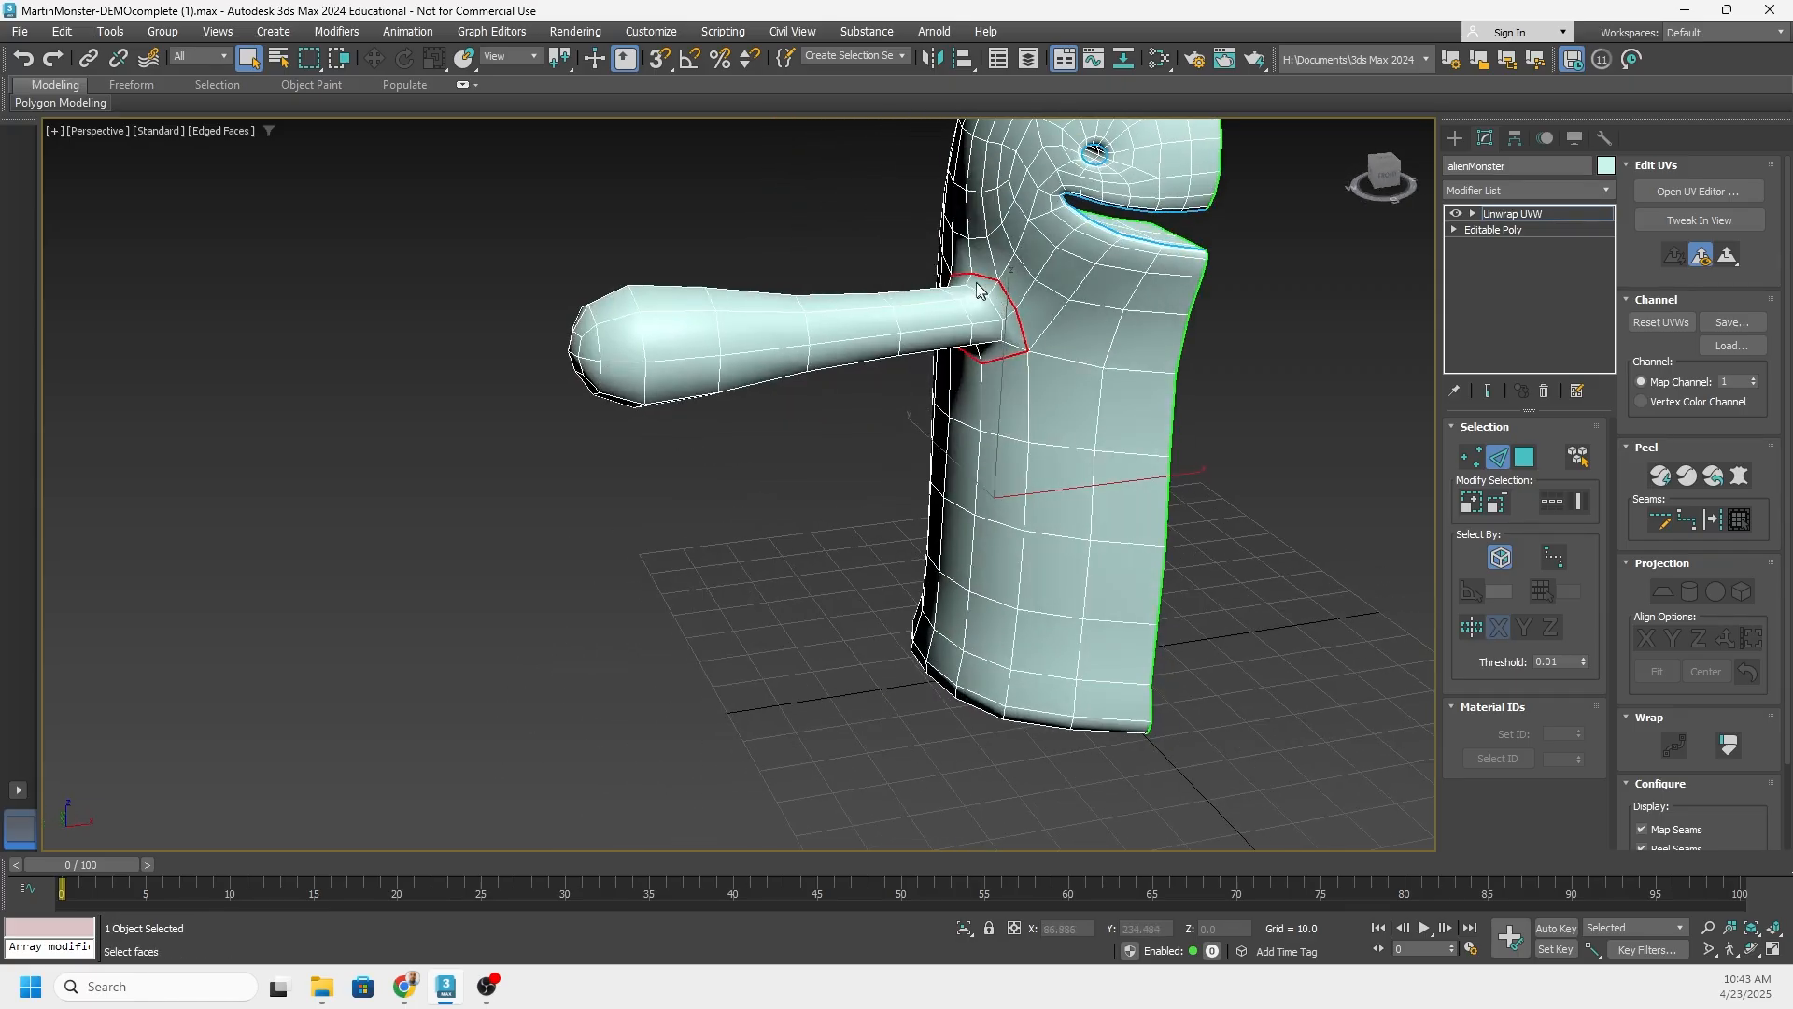
alt+middle_drag(992, 310, 955, 349)
click(1713, 520)
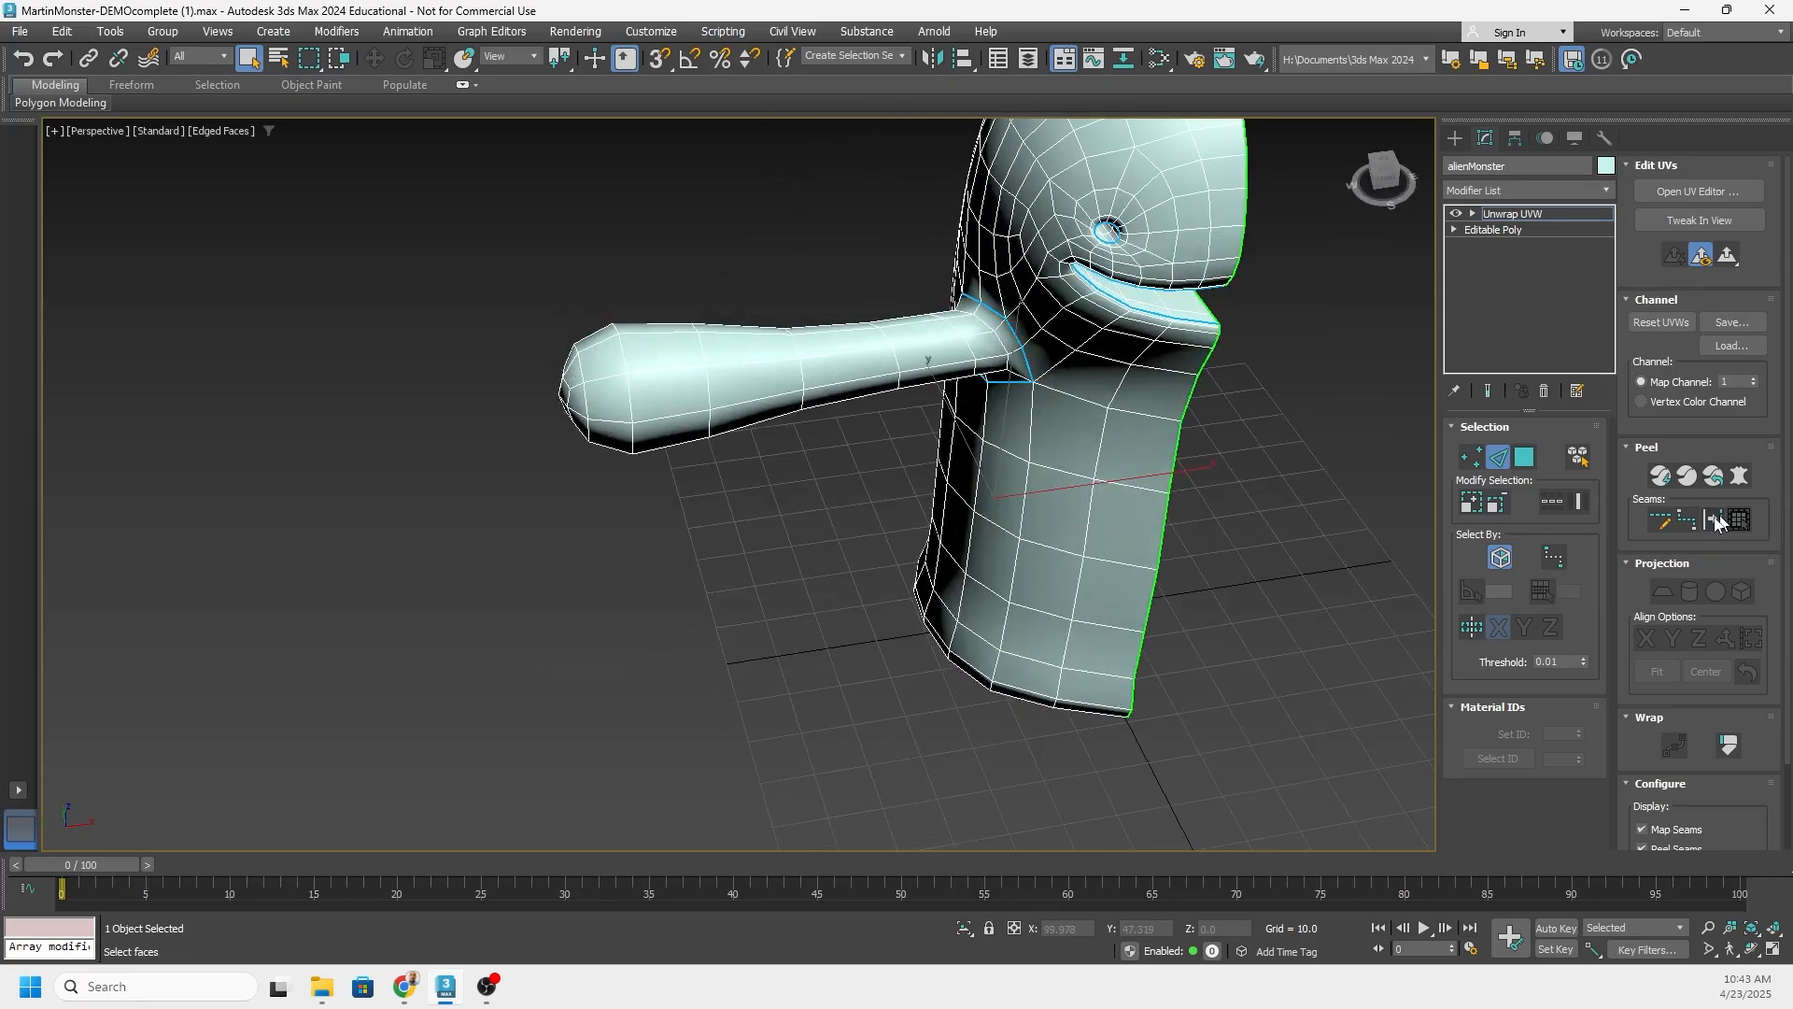
alt+middle_drag(1049, 396, 1089, 349)
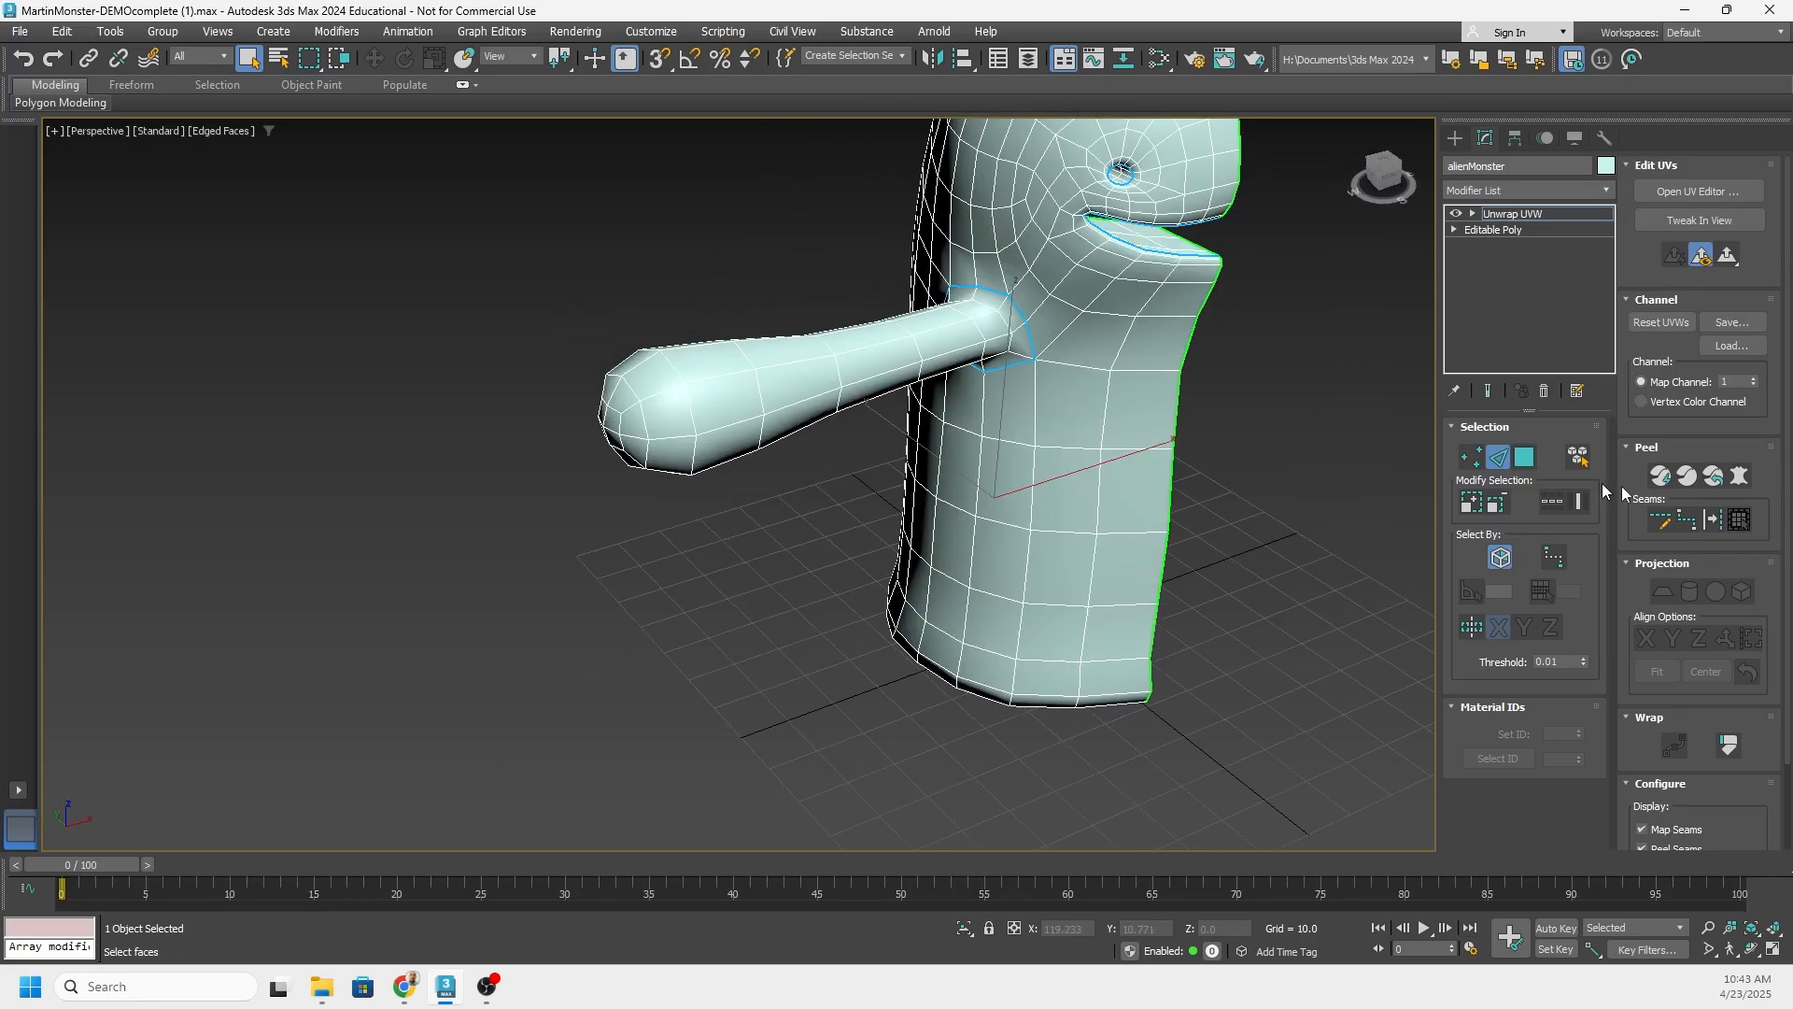
At polygon level, draw a point-to-point seam from the shoulder seam along the arm's underside to the hand
click(1686, 521)
click(1532, 460)
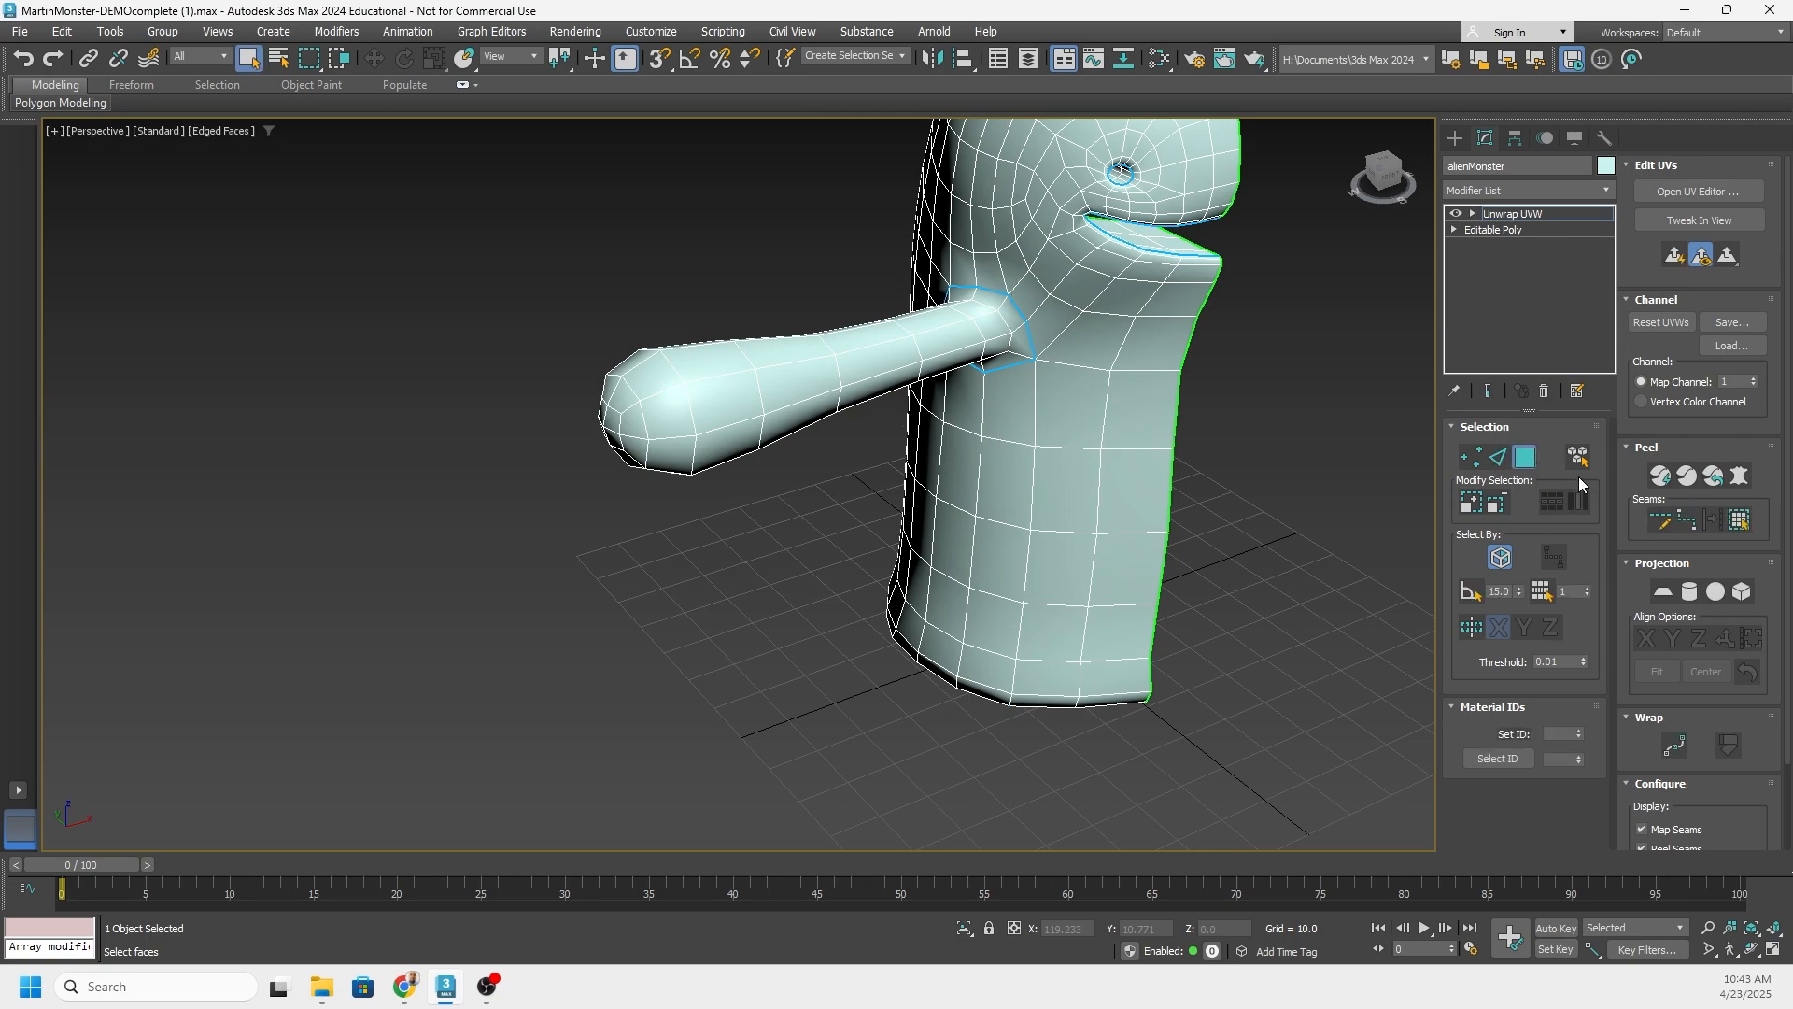
click(1681, 519)
alt+middle_drag(1115, 360, 939, 192)
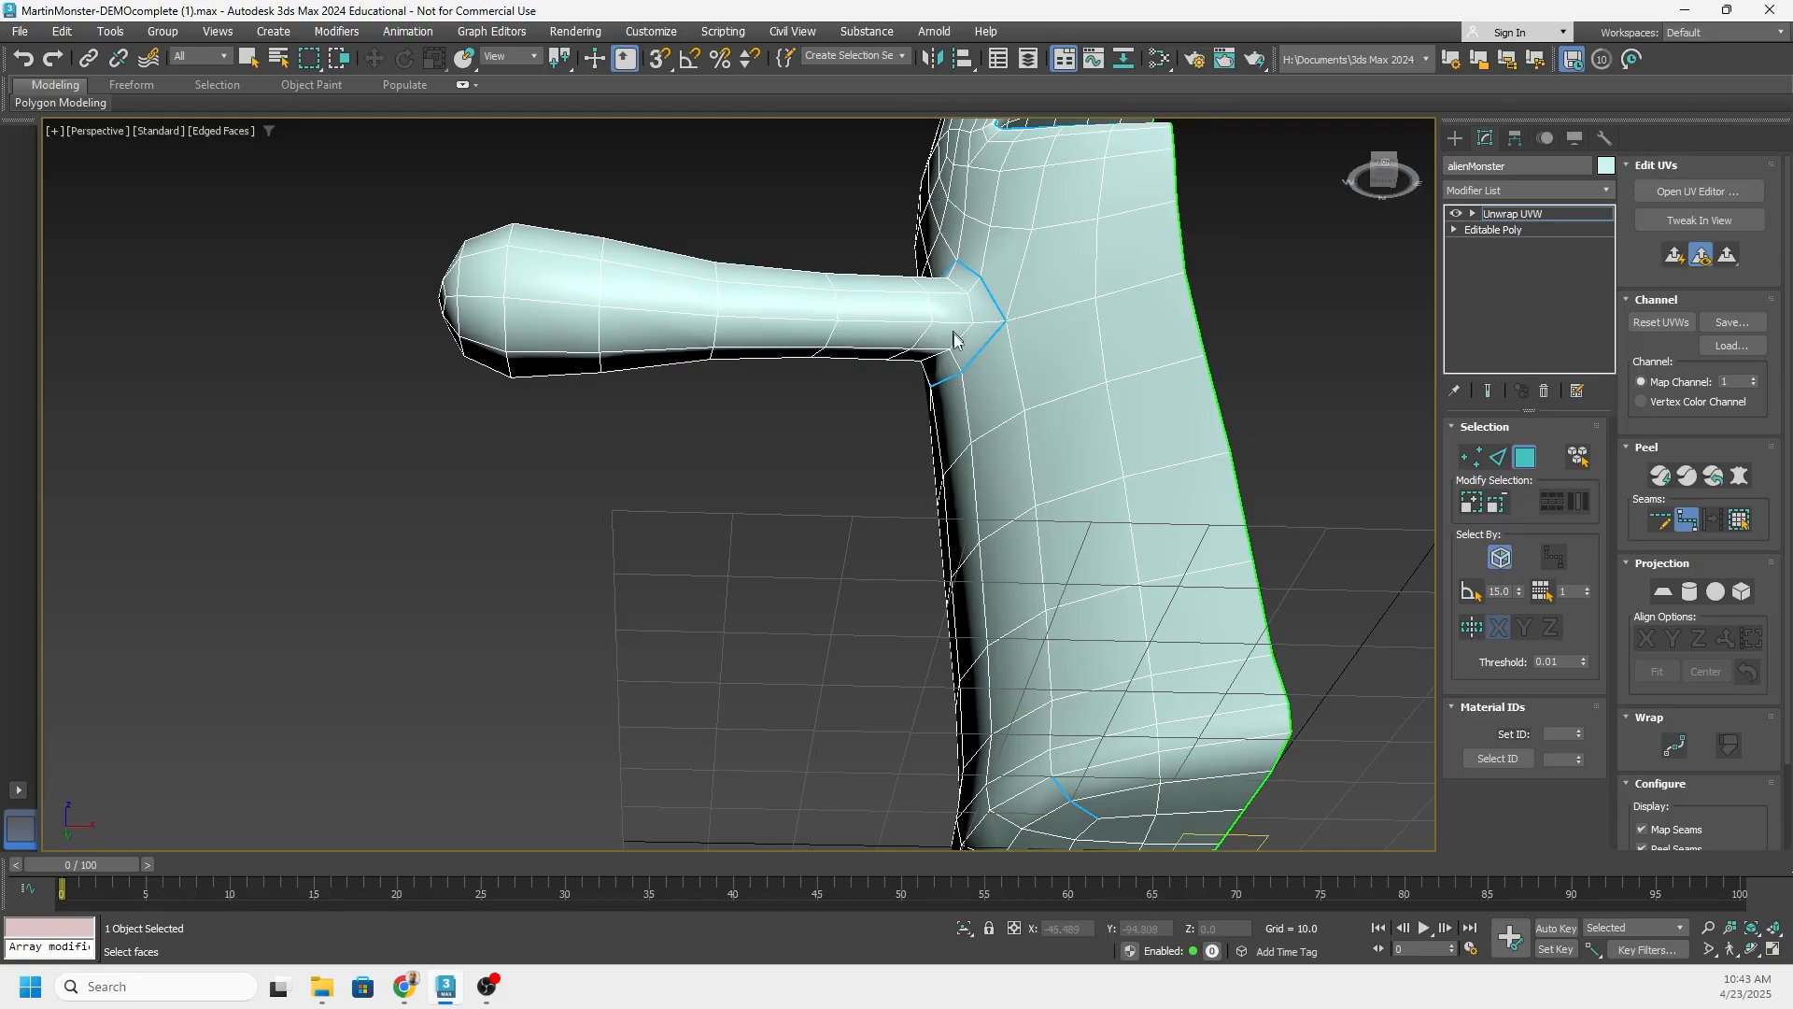
alt+middle_drag(959, 397, 1121, 309)
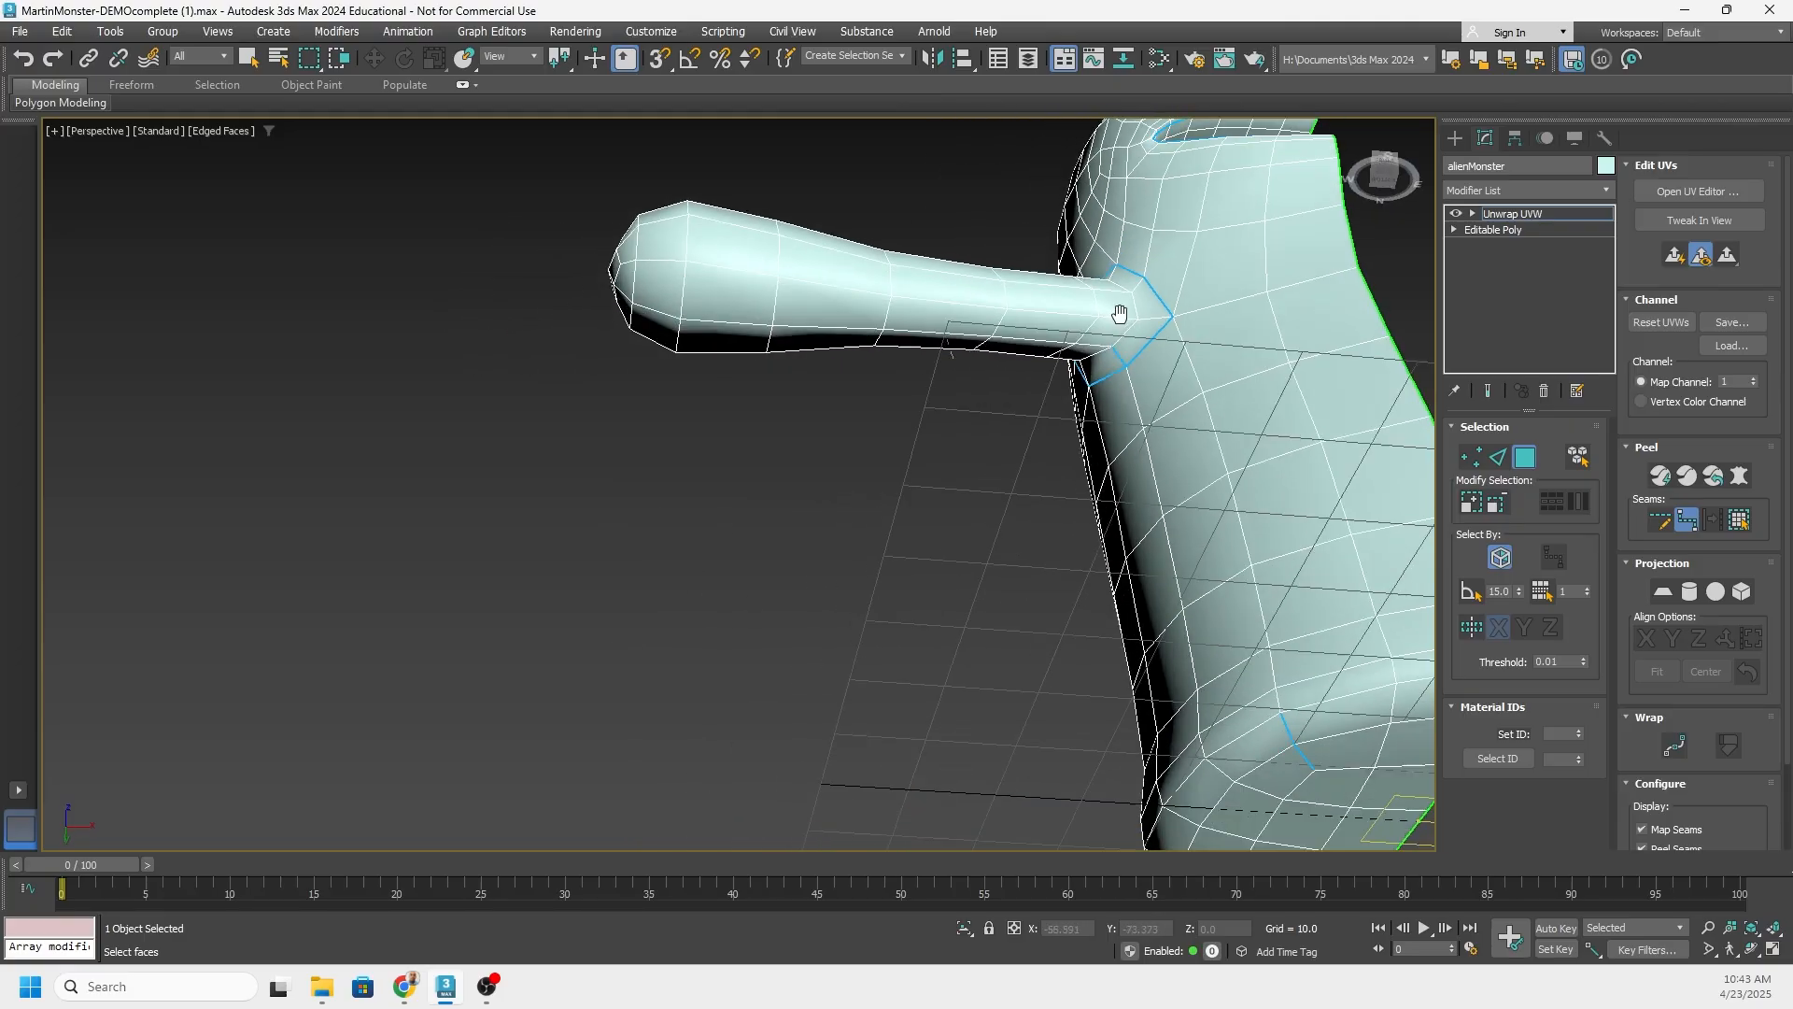
click(1120, 358)
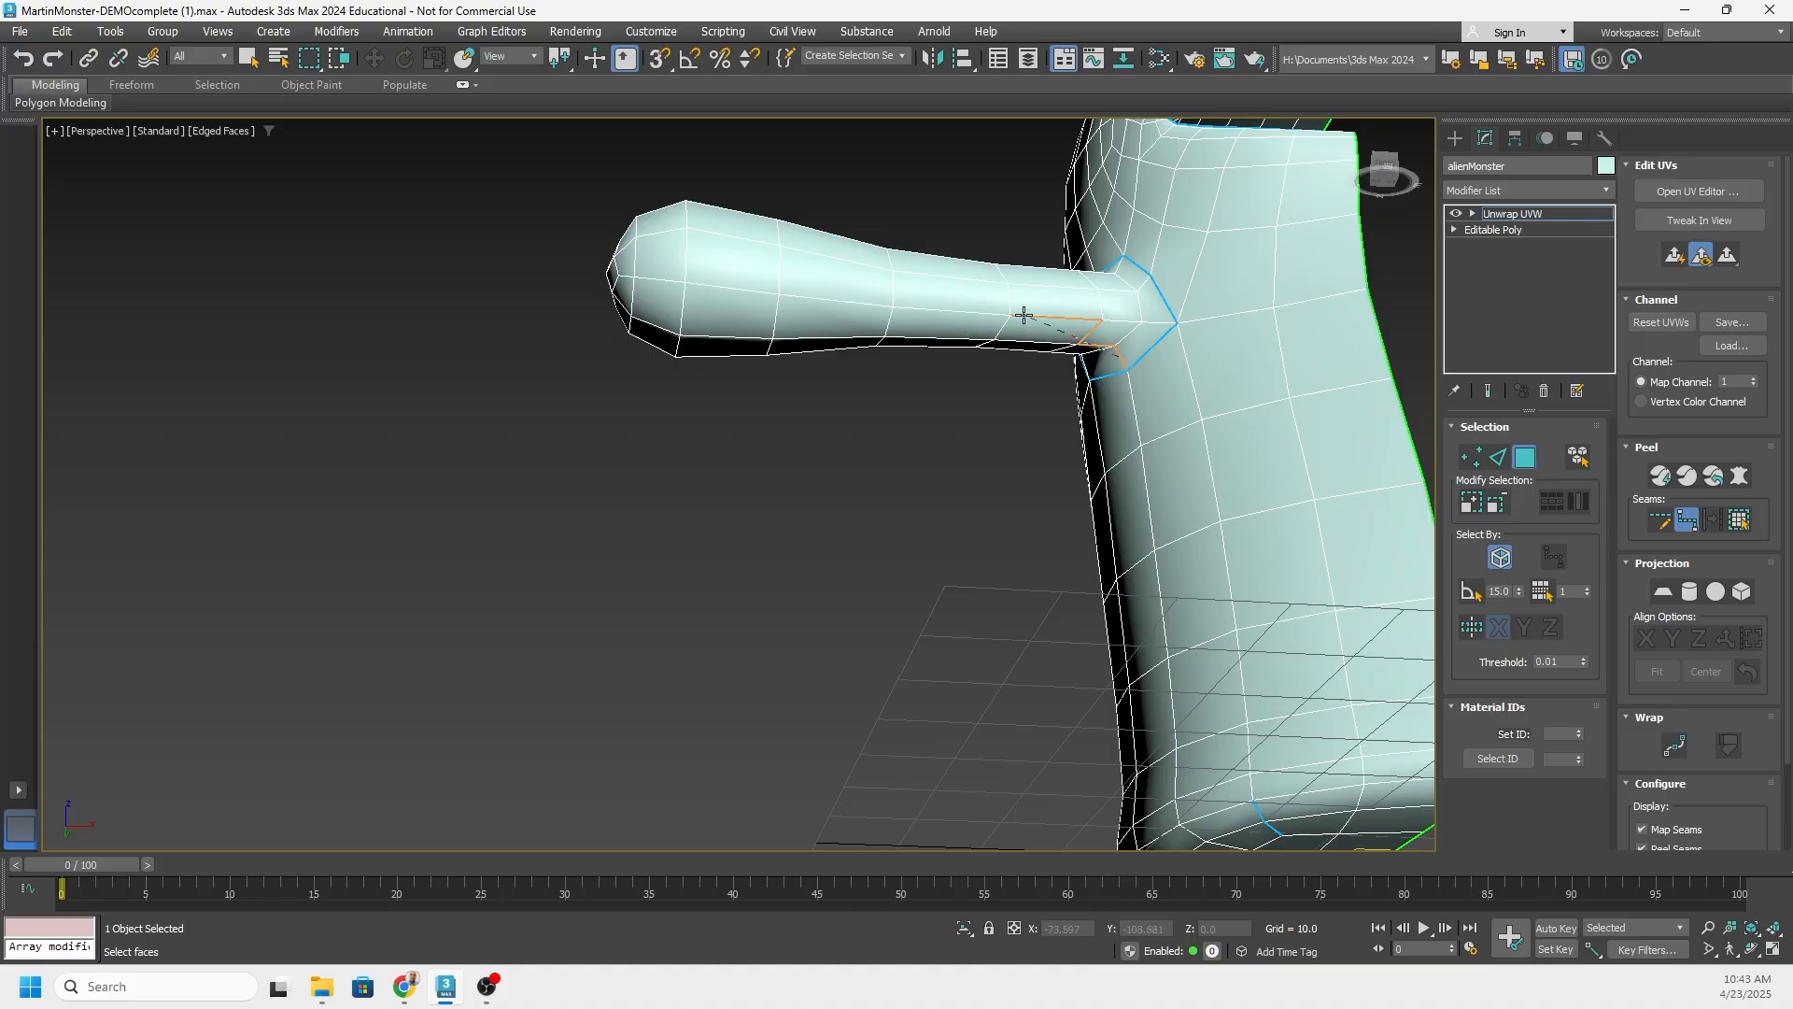
middle_drag(1025, 309, 1253, 250)
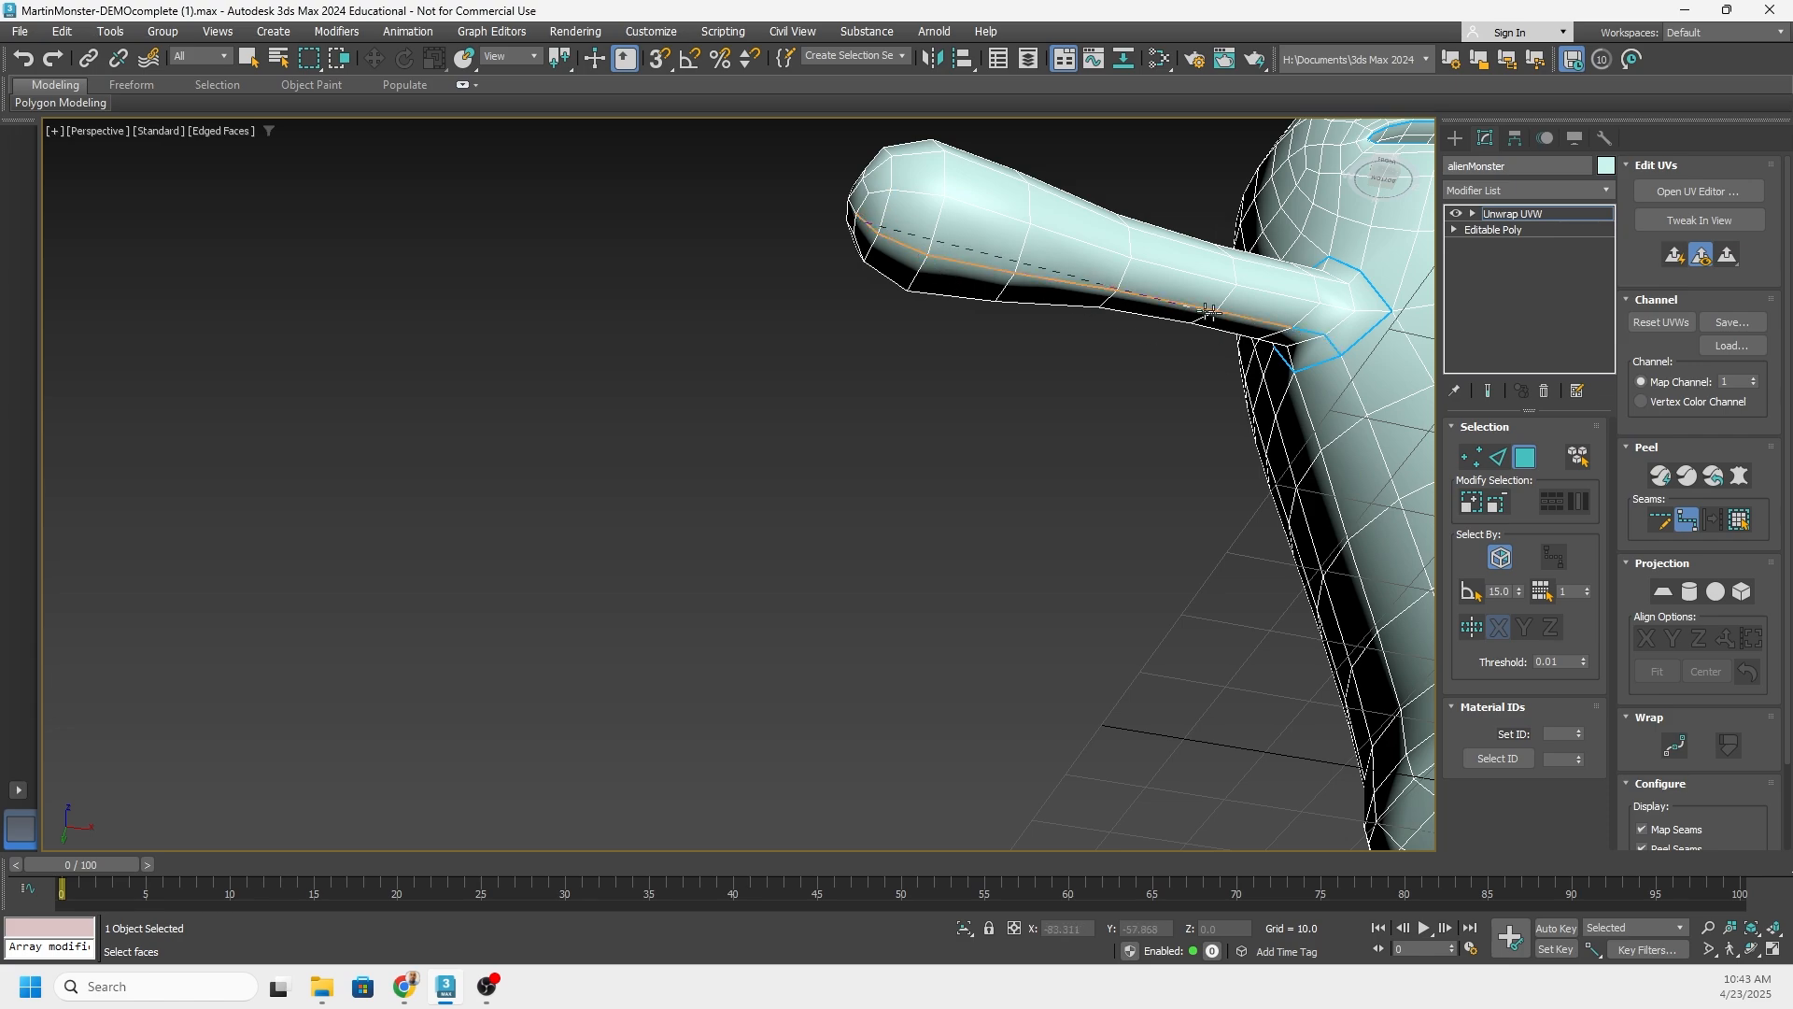
alt+middle_drag(979, 251, 1028, 379)
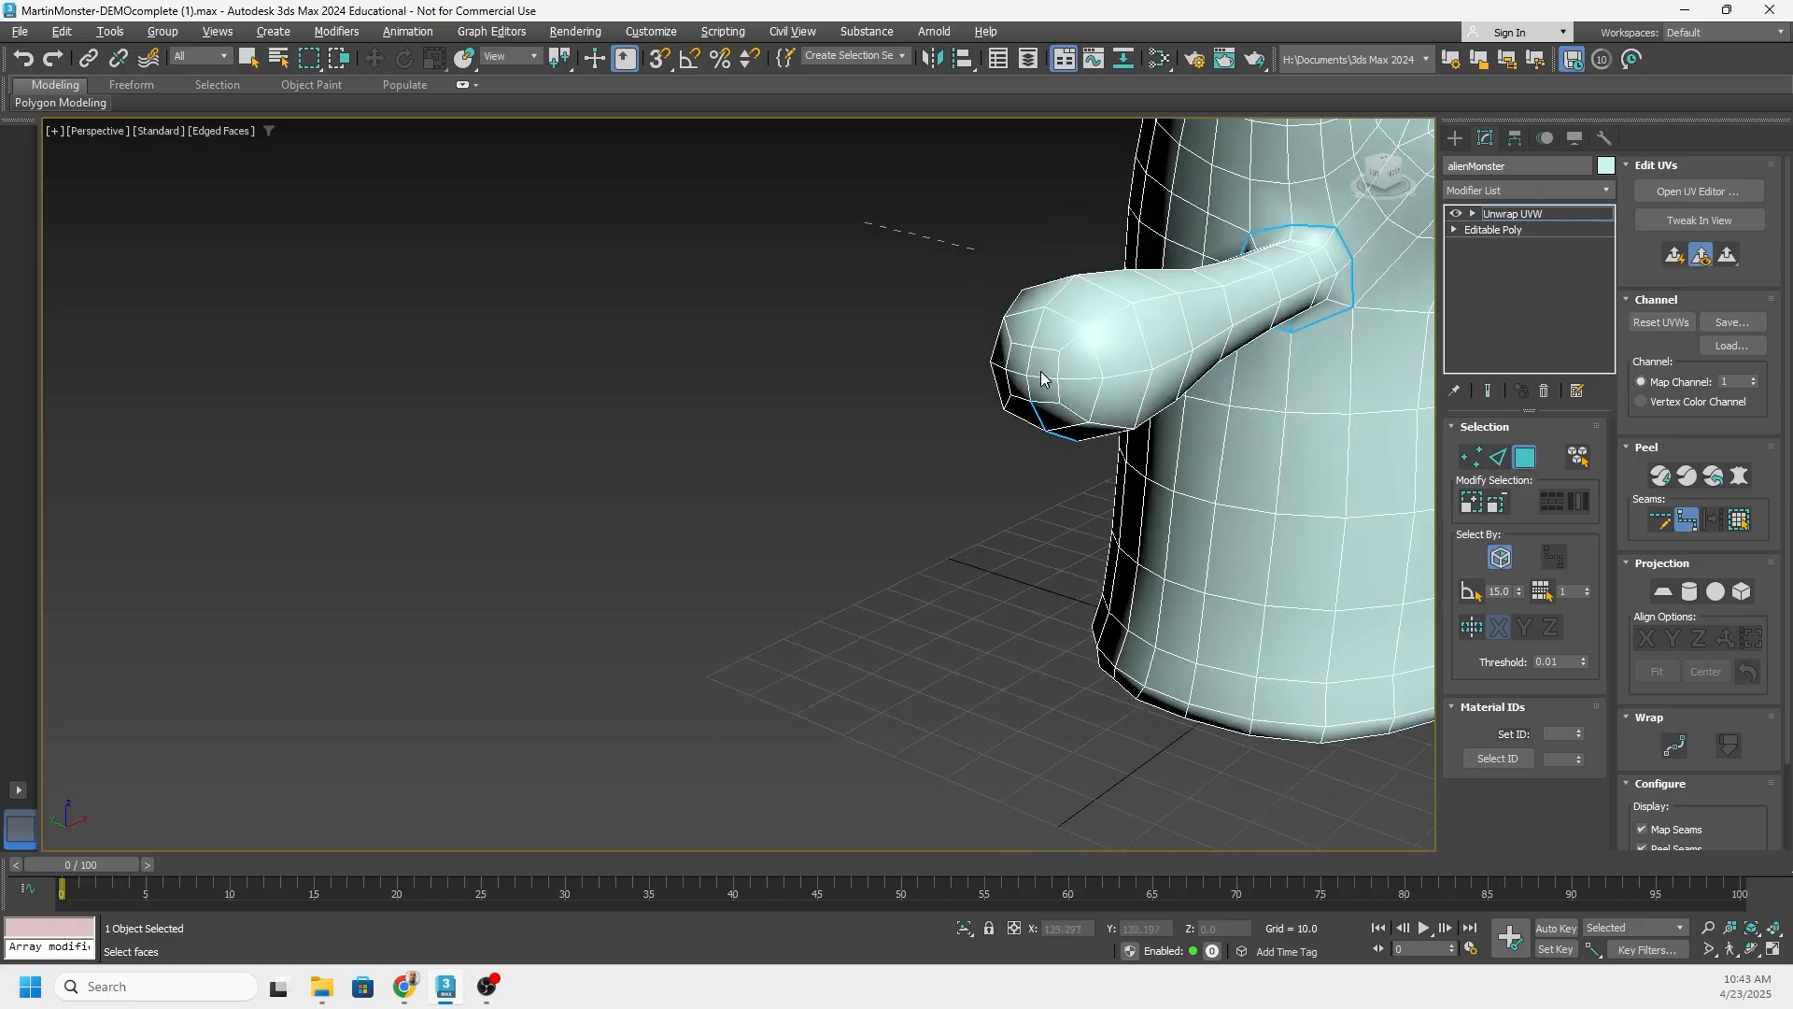
Extend the point-to-point seam around the hand's rounded end onto its upper side
alt+middle_drag(1045, 305, 1081, 440)
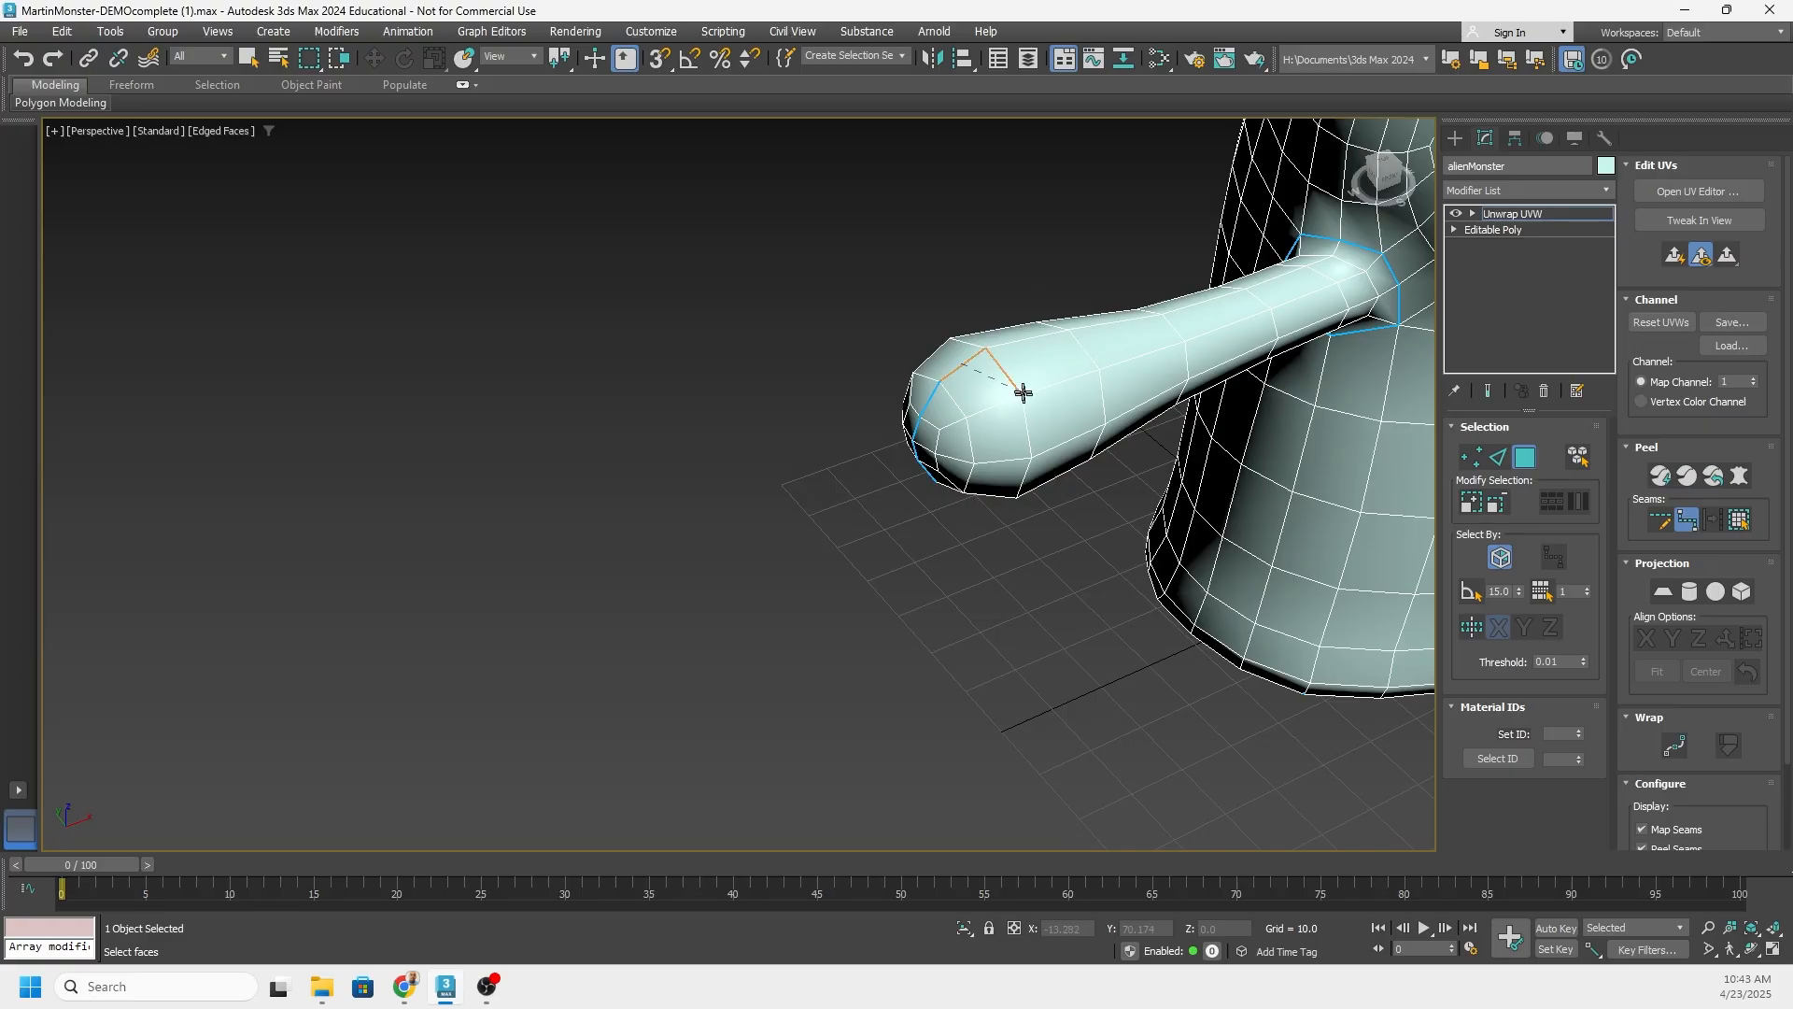
mouse_move(1024, 377)
alt+middle_down()
mouse_move(1126, 368)
mouse_move(1018, 342)
alt+middle_up()
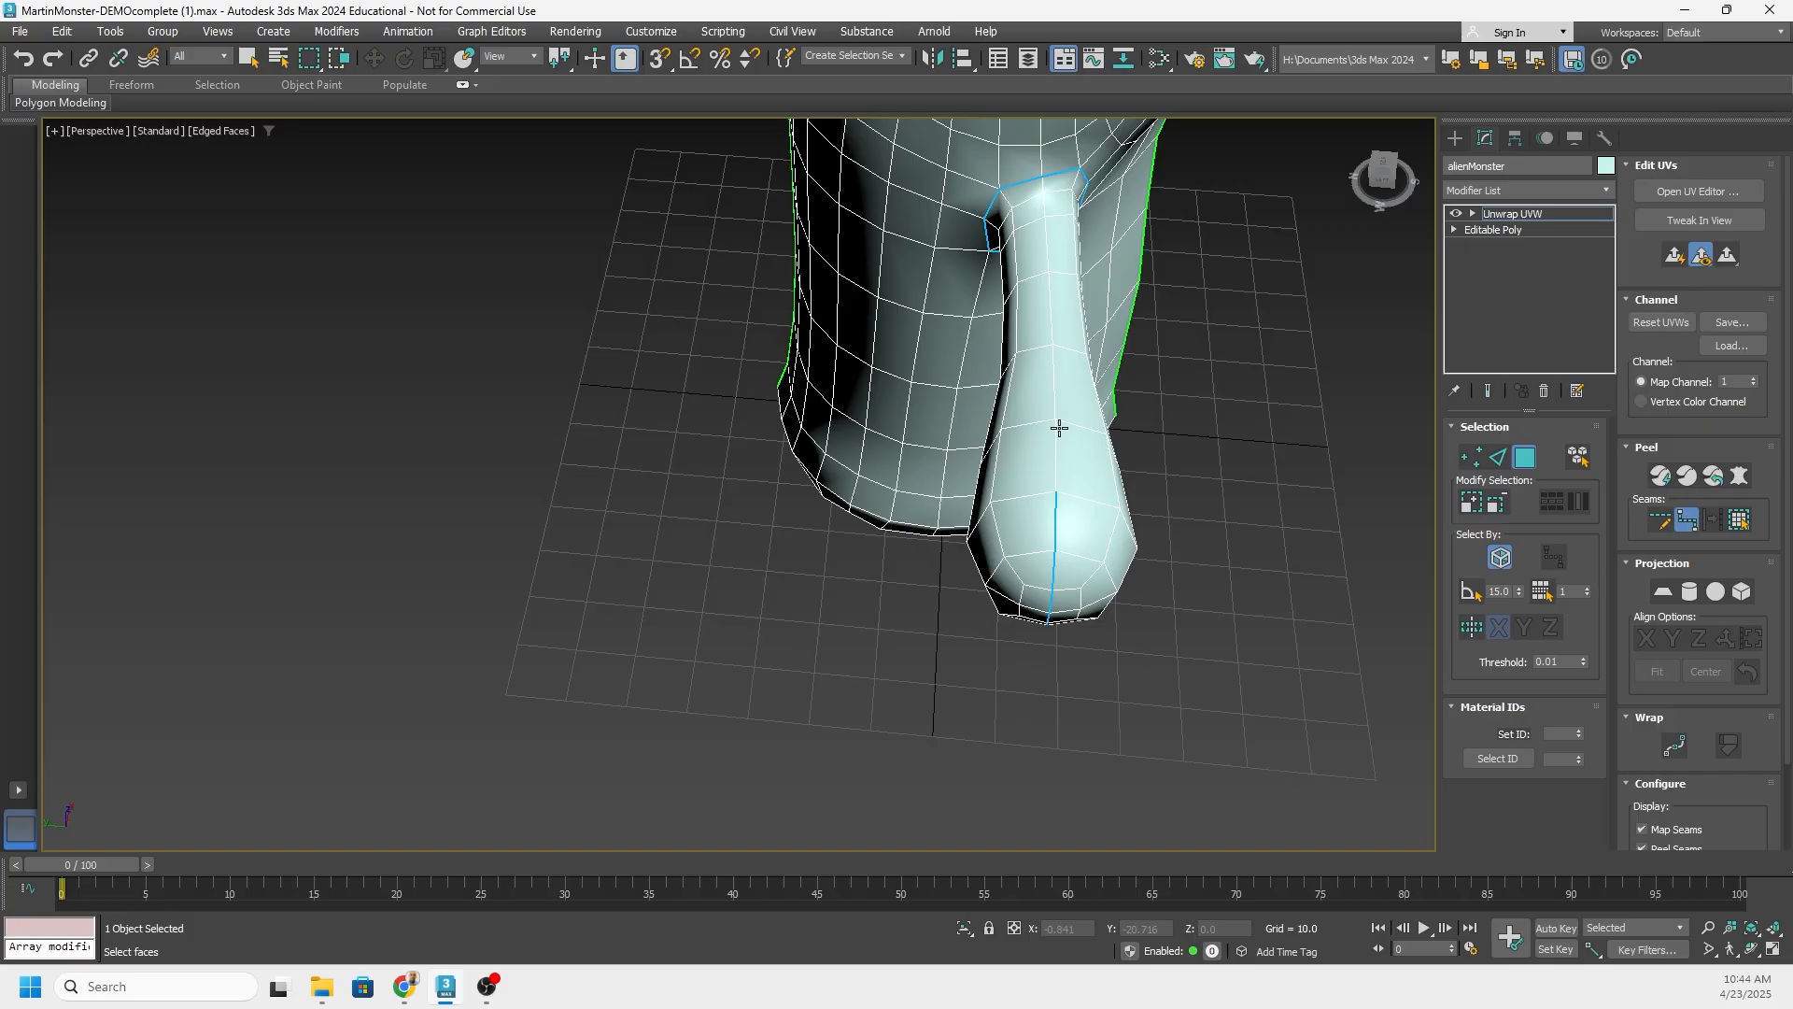
alt+middle_drag(1080, 399, 864, 388)
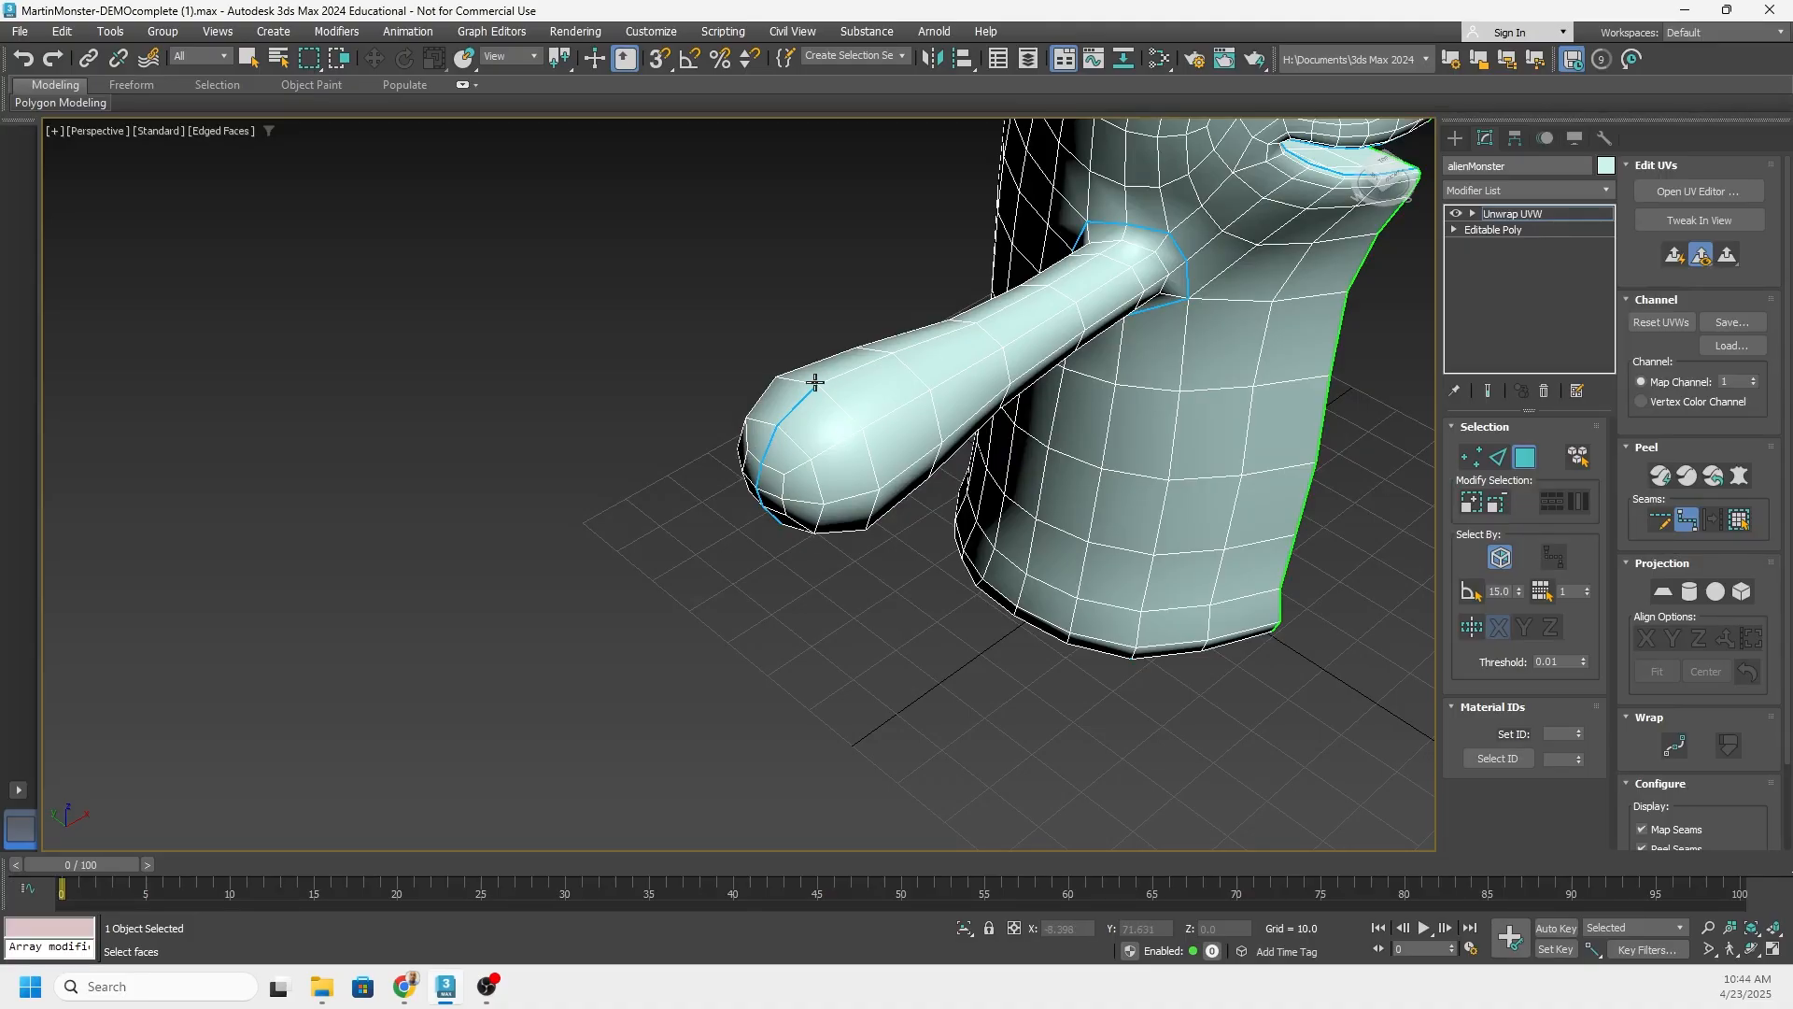
alt+middle_drag(814, 382, 955, 451)
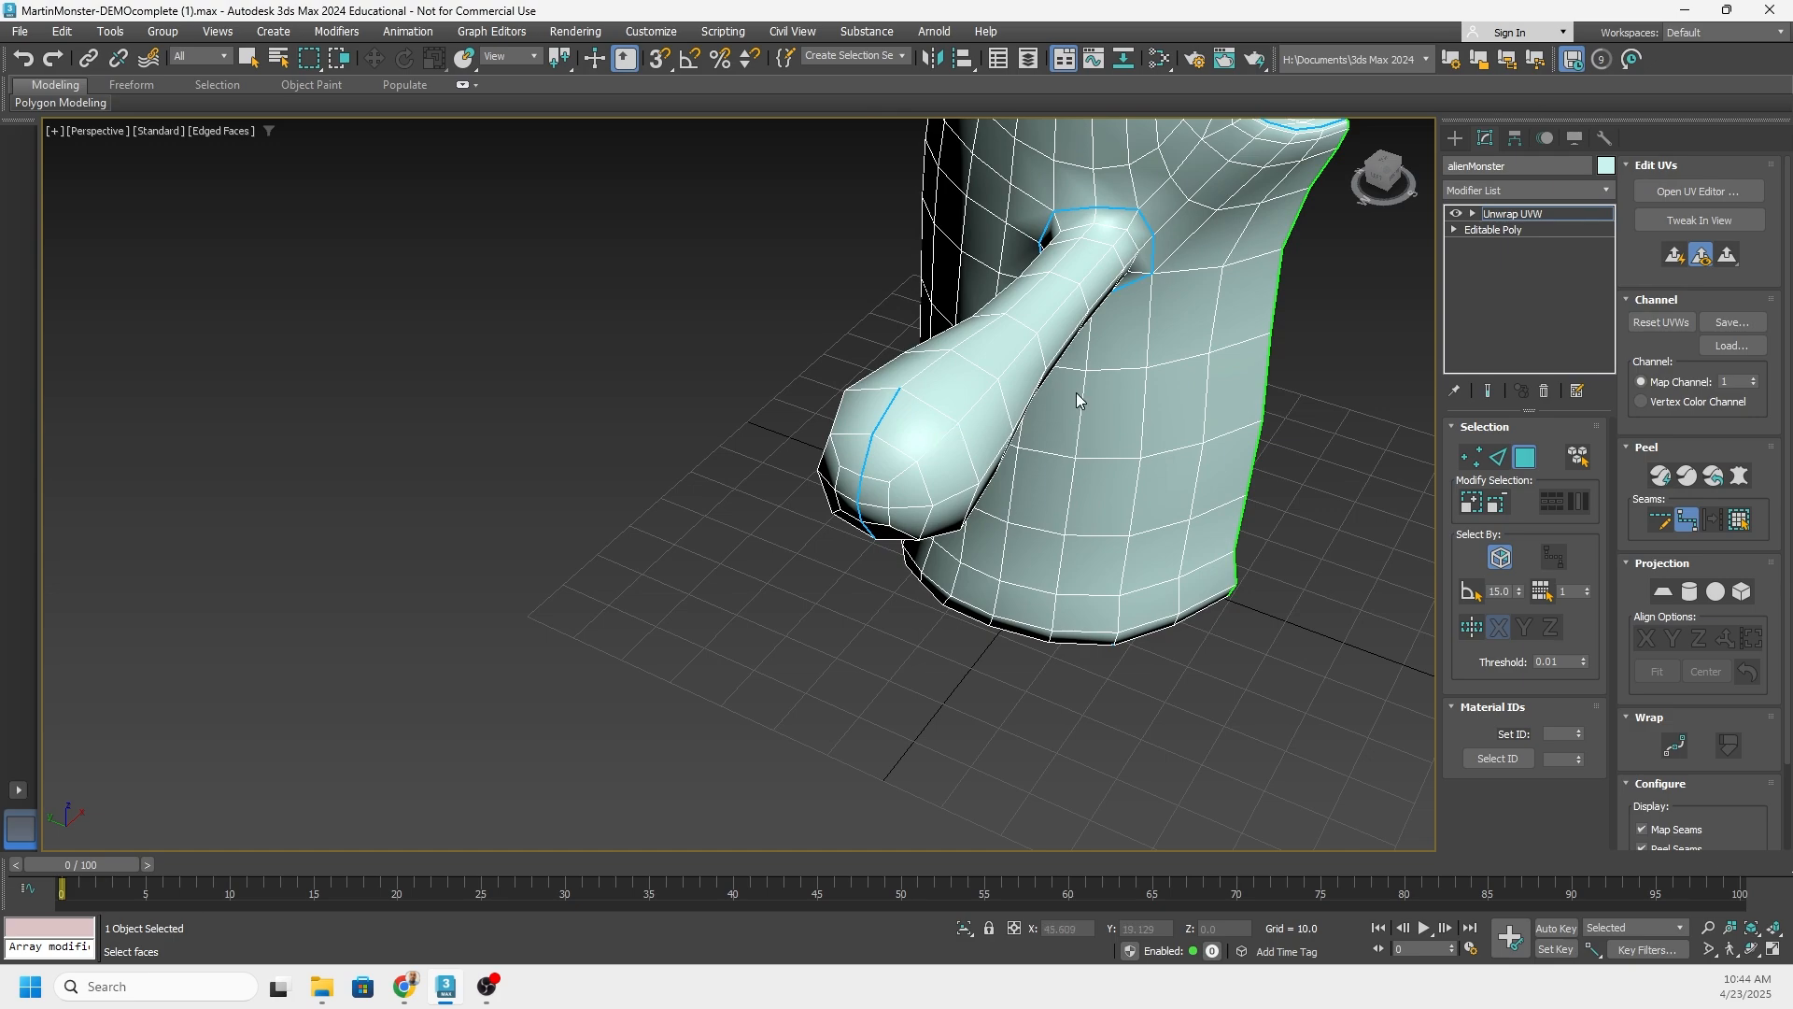
Examine the peel seams around the arm, hand, eye, mouth and shoulder from several angles
scroll(1076, 392, down, 5)
alt+middle_drag(1076, 393, 851, 404)
scroll(1021, 327, up, 10)
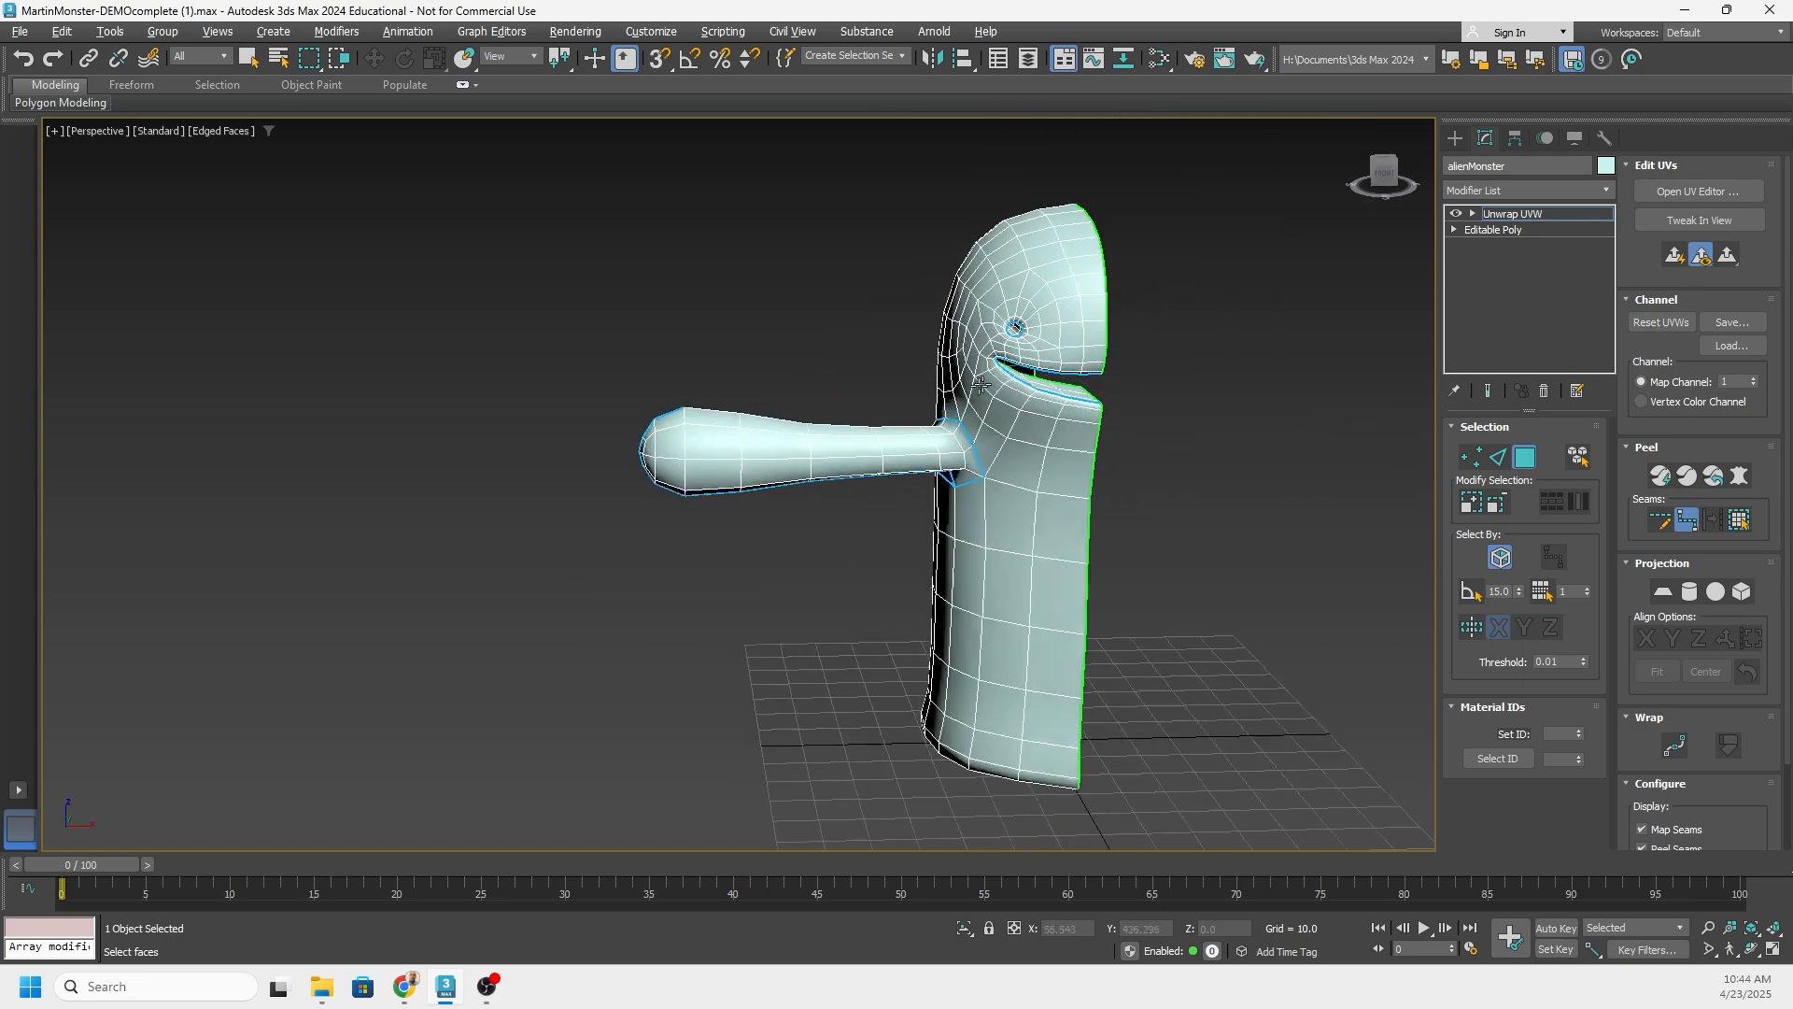
scroll(1018, 325, up, 5)
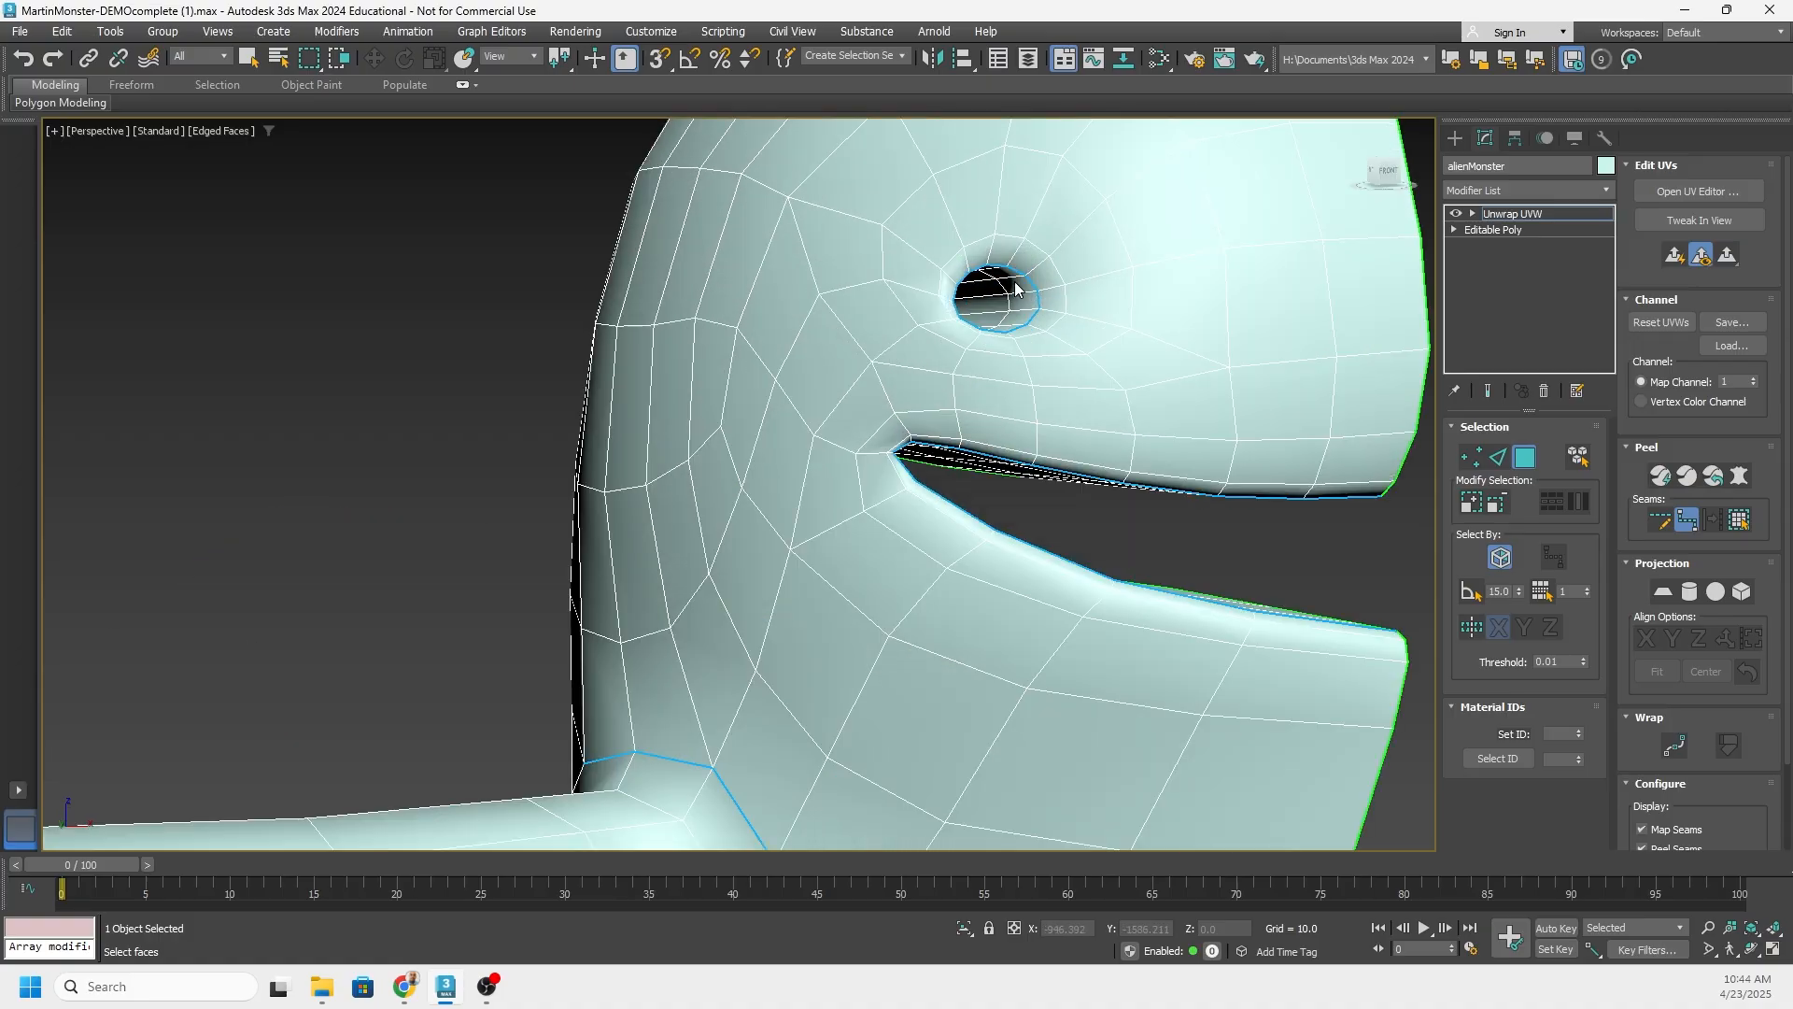
alt+middle_drag(1001, 268, 970, 239)
alt+middle_drag(1109, 414, 787, 394)
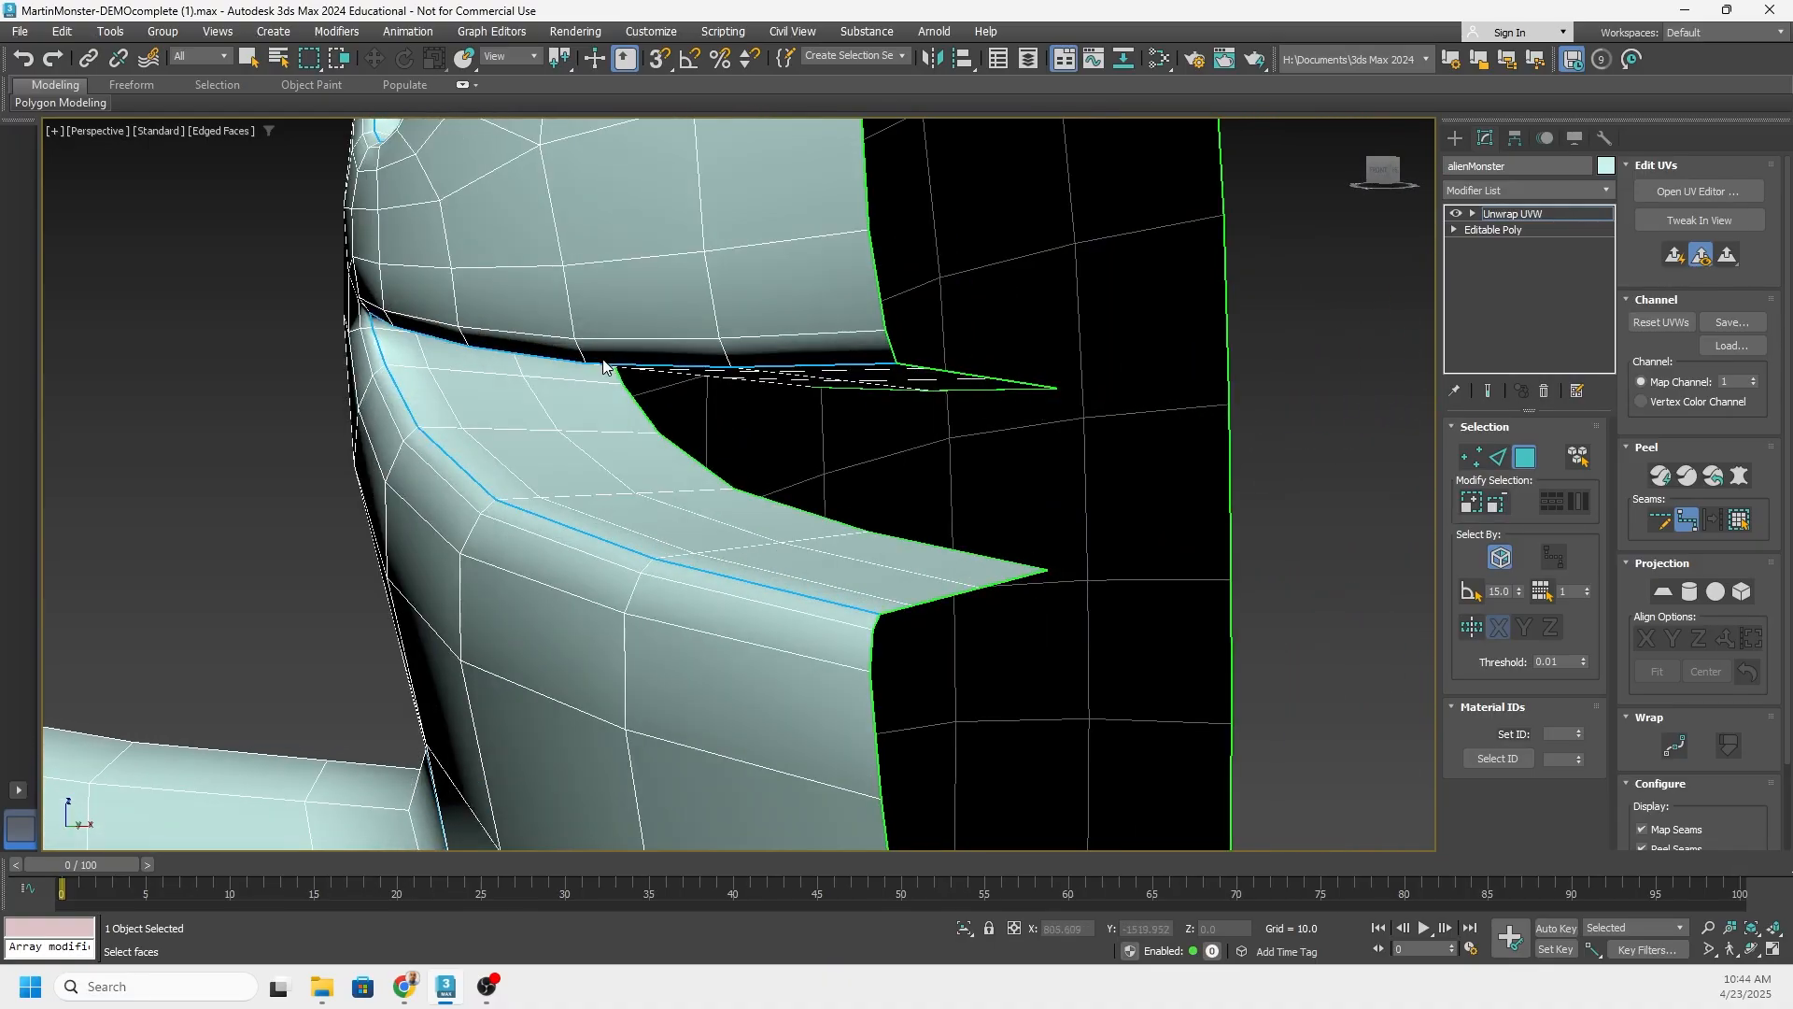
middle_drag(603, 367, 778, 278)
scroll(612, 268, down, 4)
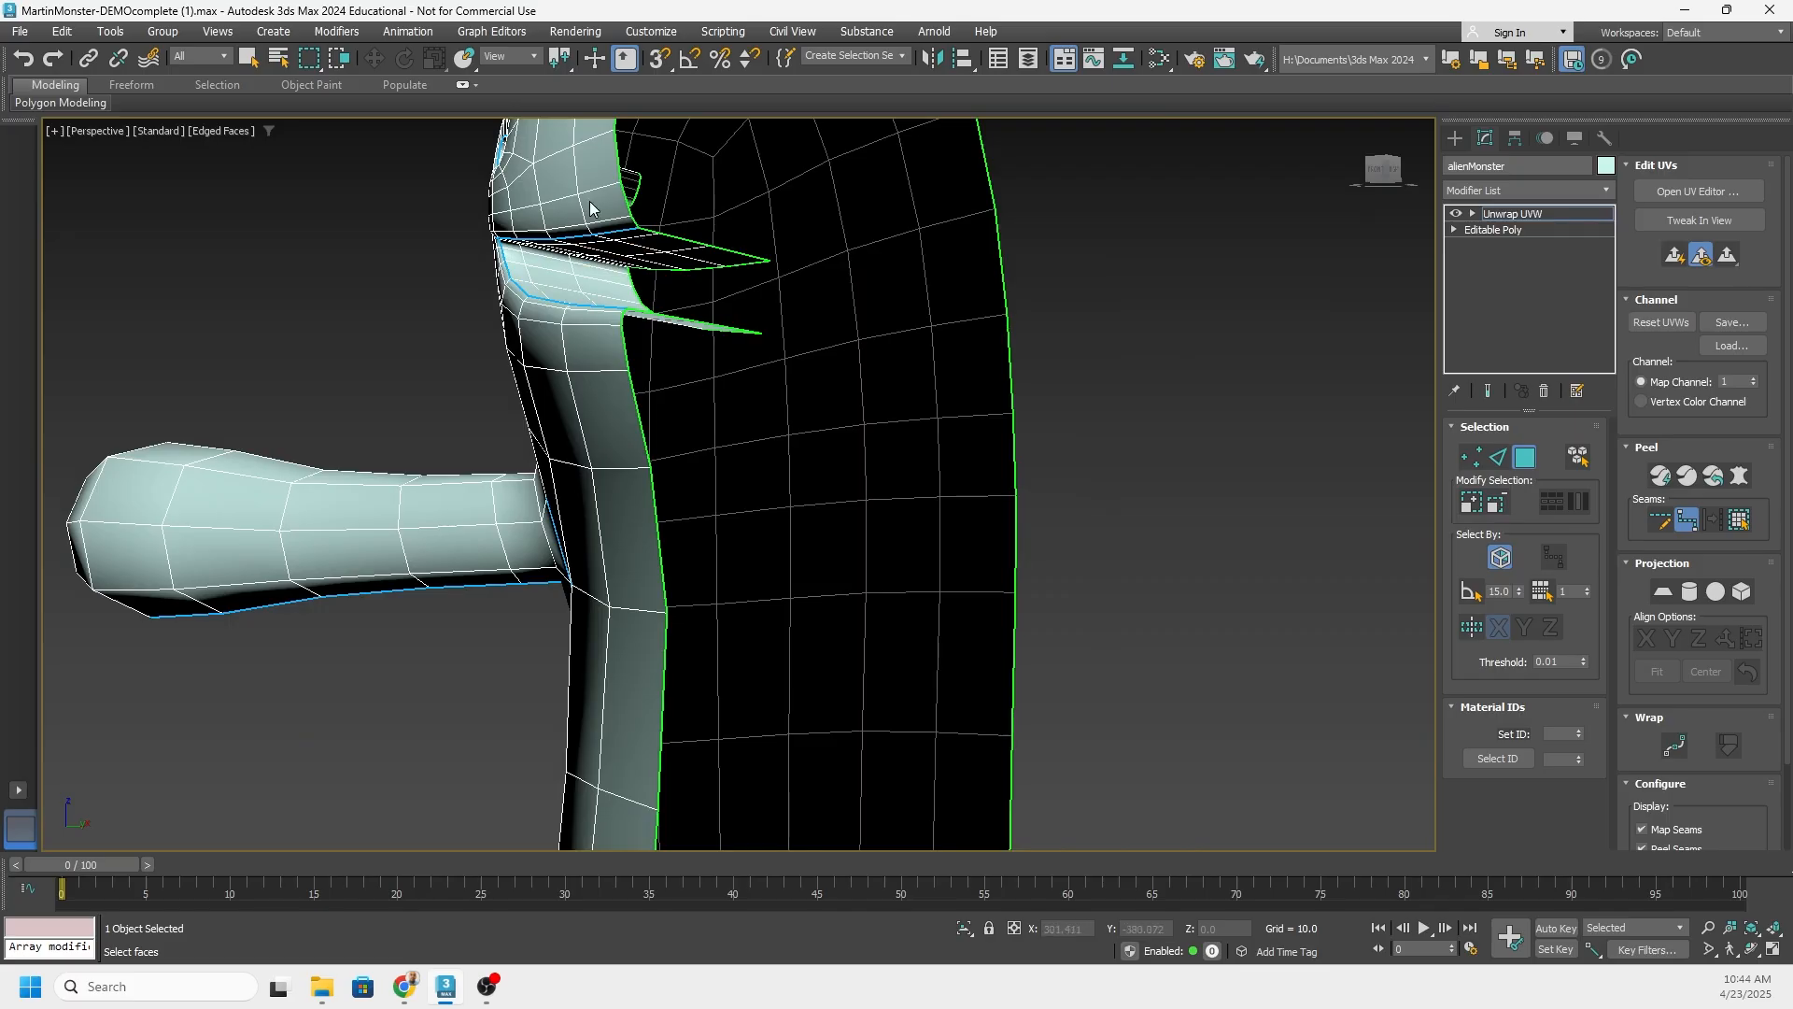
middle_drag(590, 202, 652, 335)
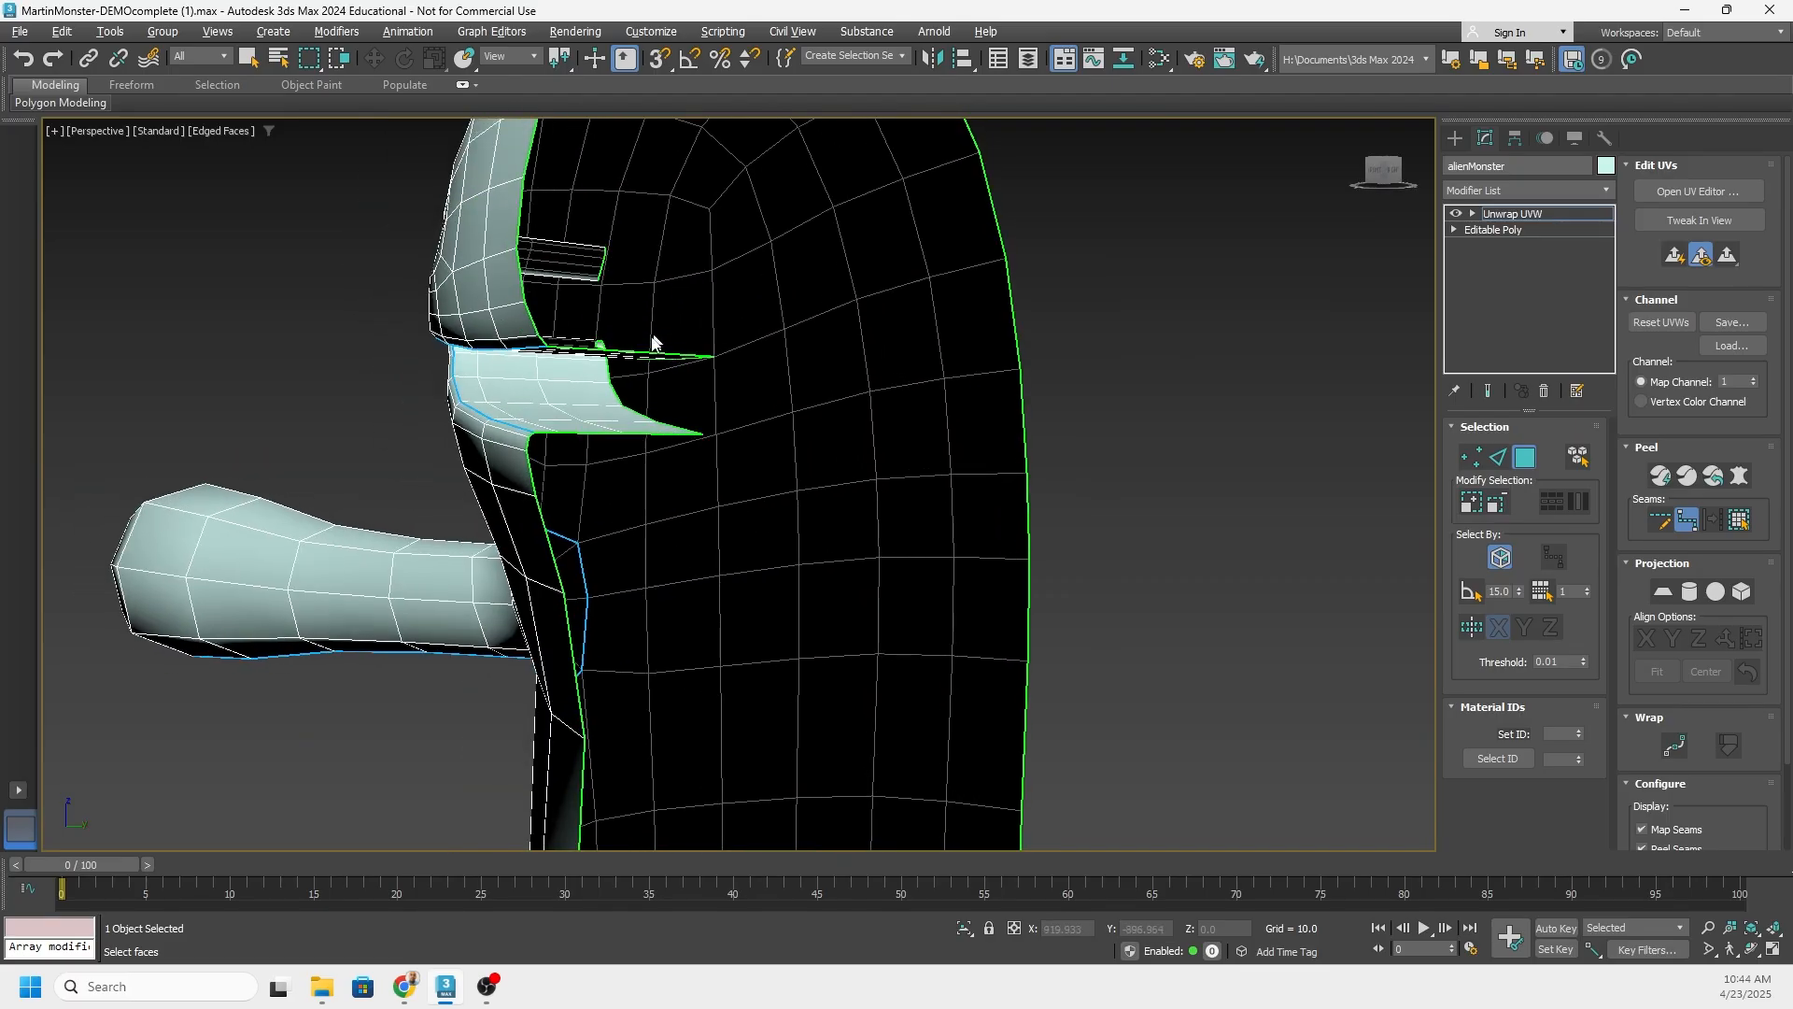
alt+middle_drag(611, 420, 971, 378)
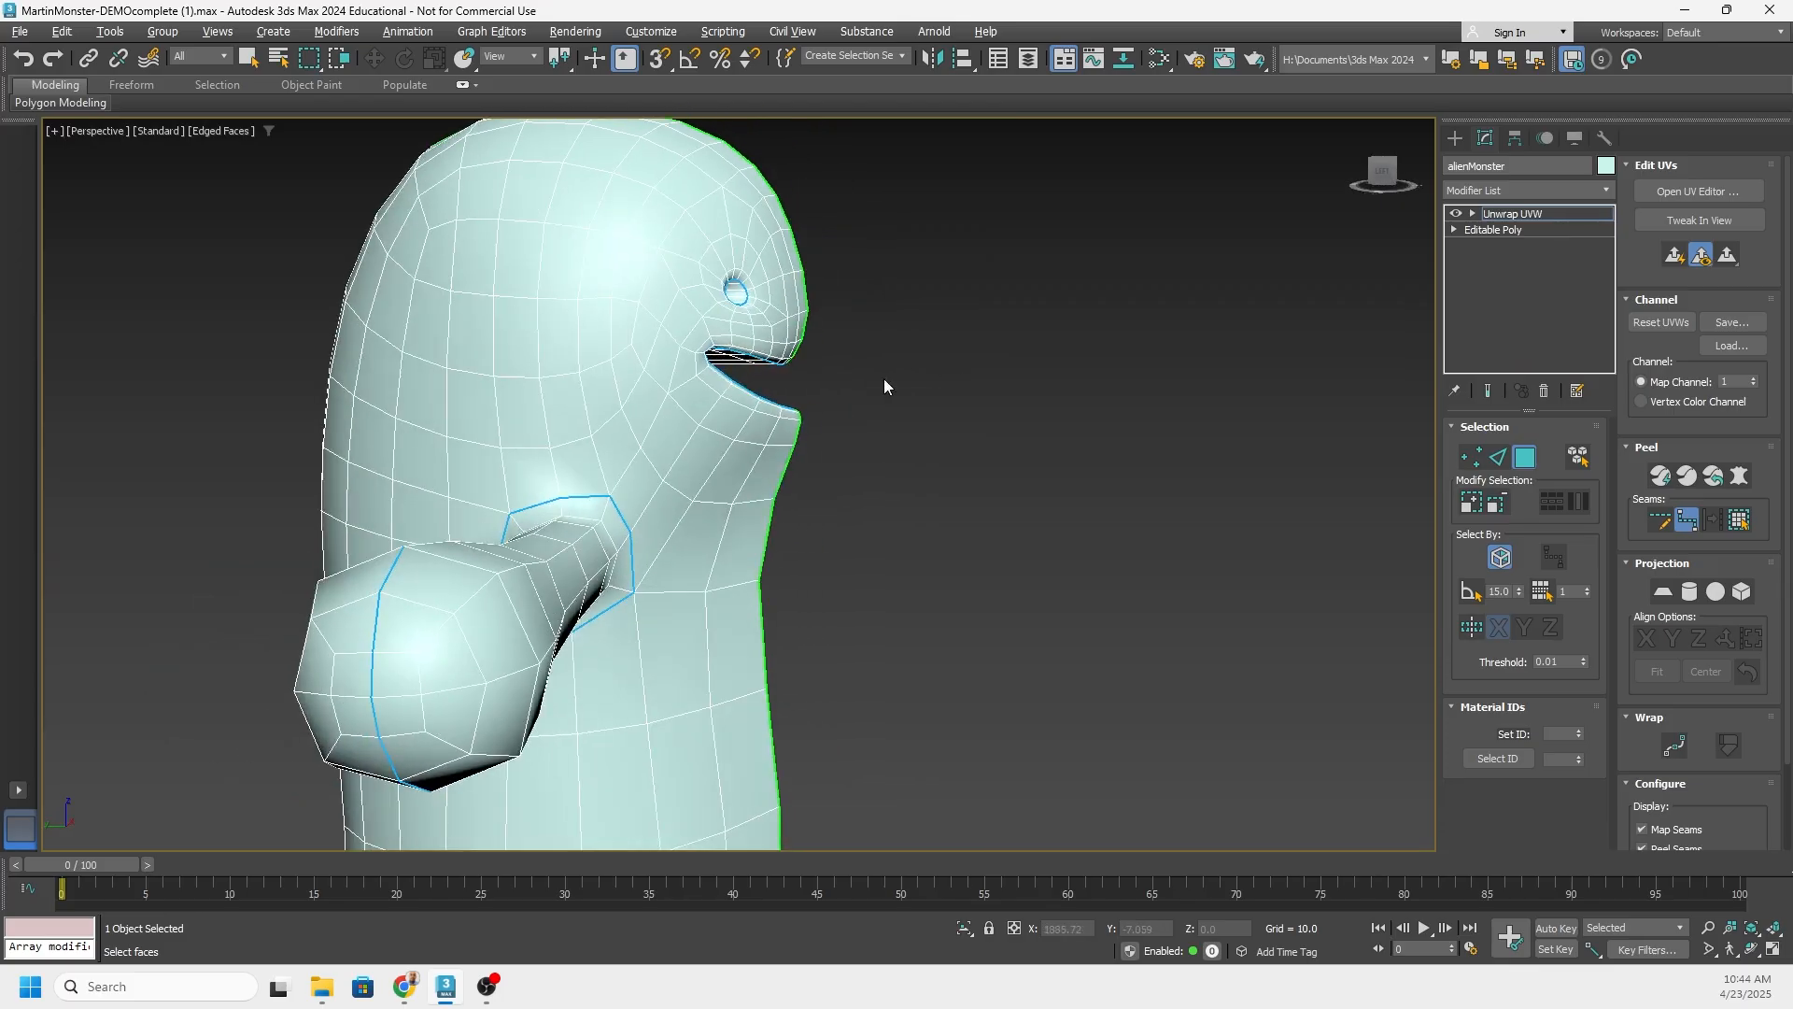
scroll(693, 373, down, 3)
middle_drag(693, 373, 719, 306)
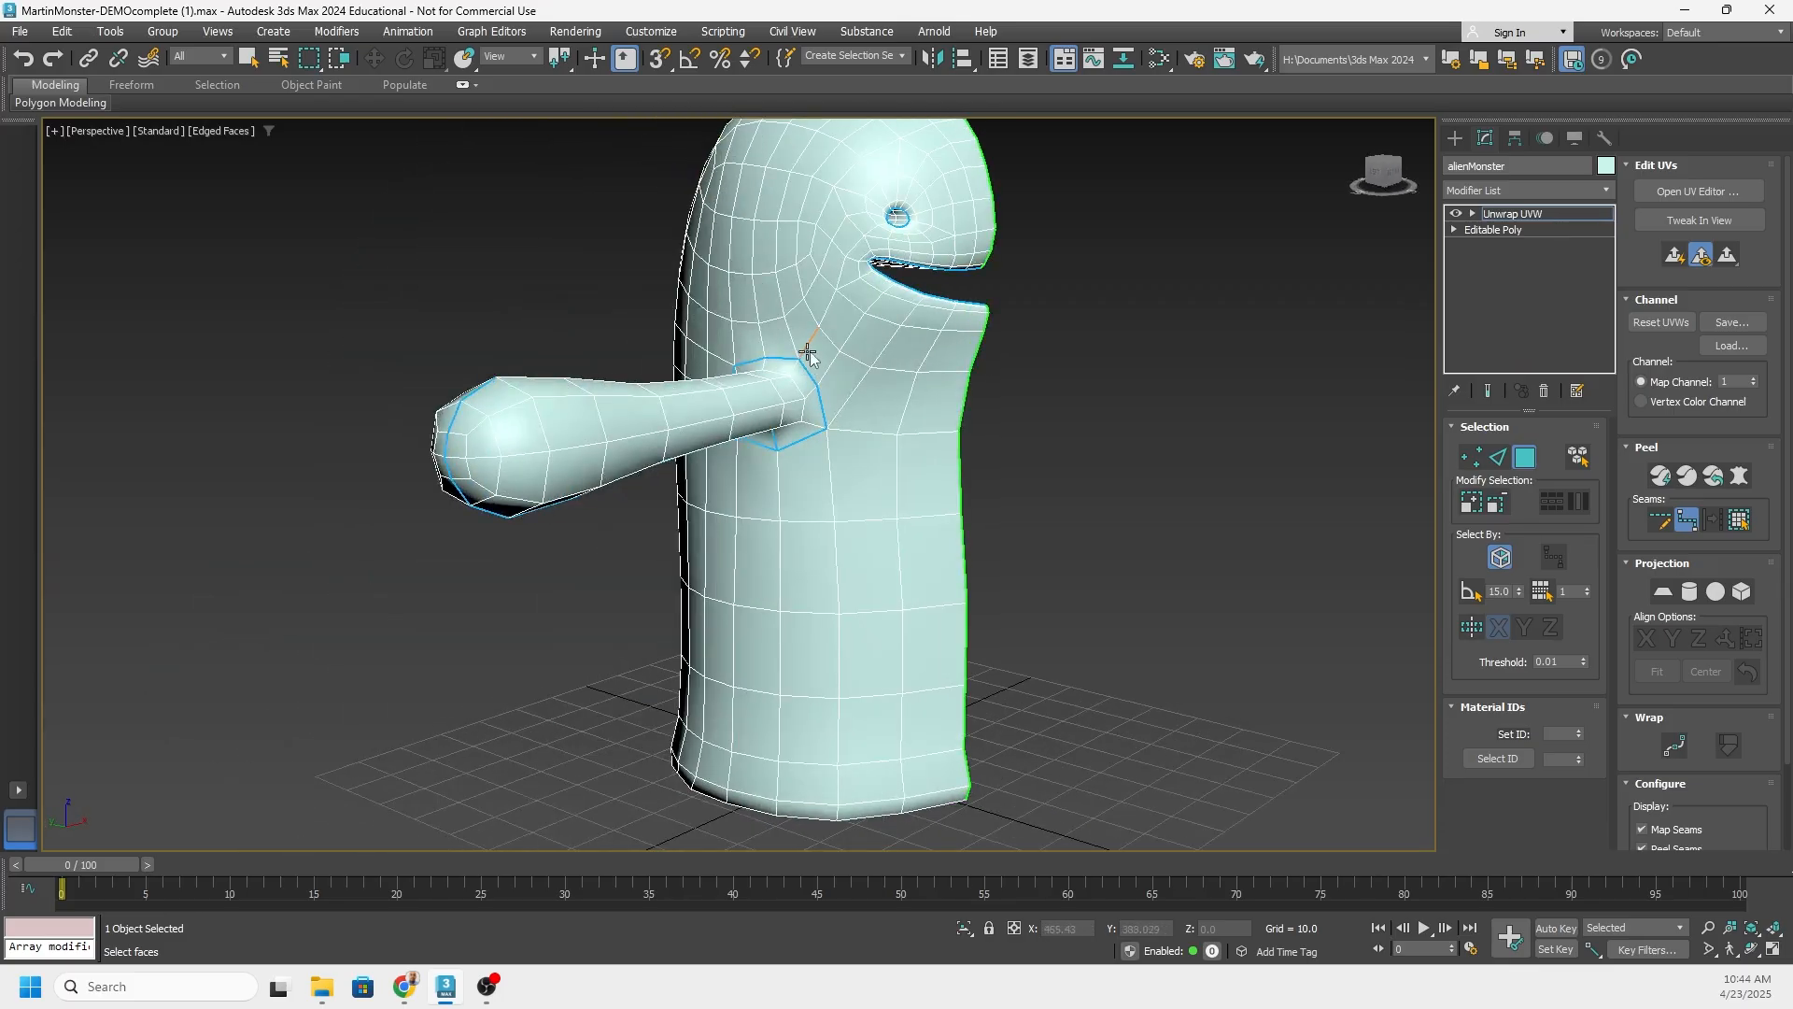
middle_drag(808, 351, 783, 486)
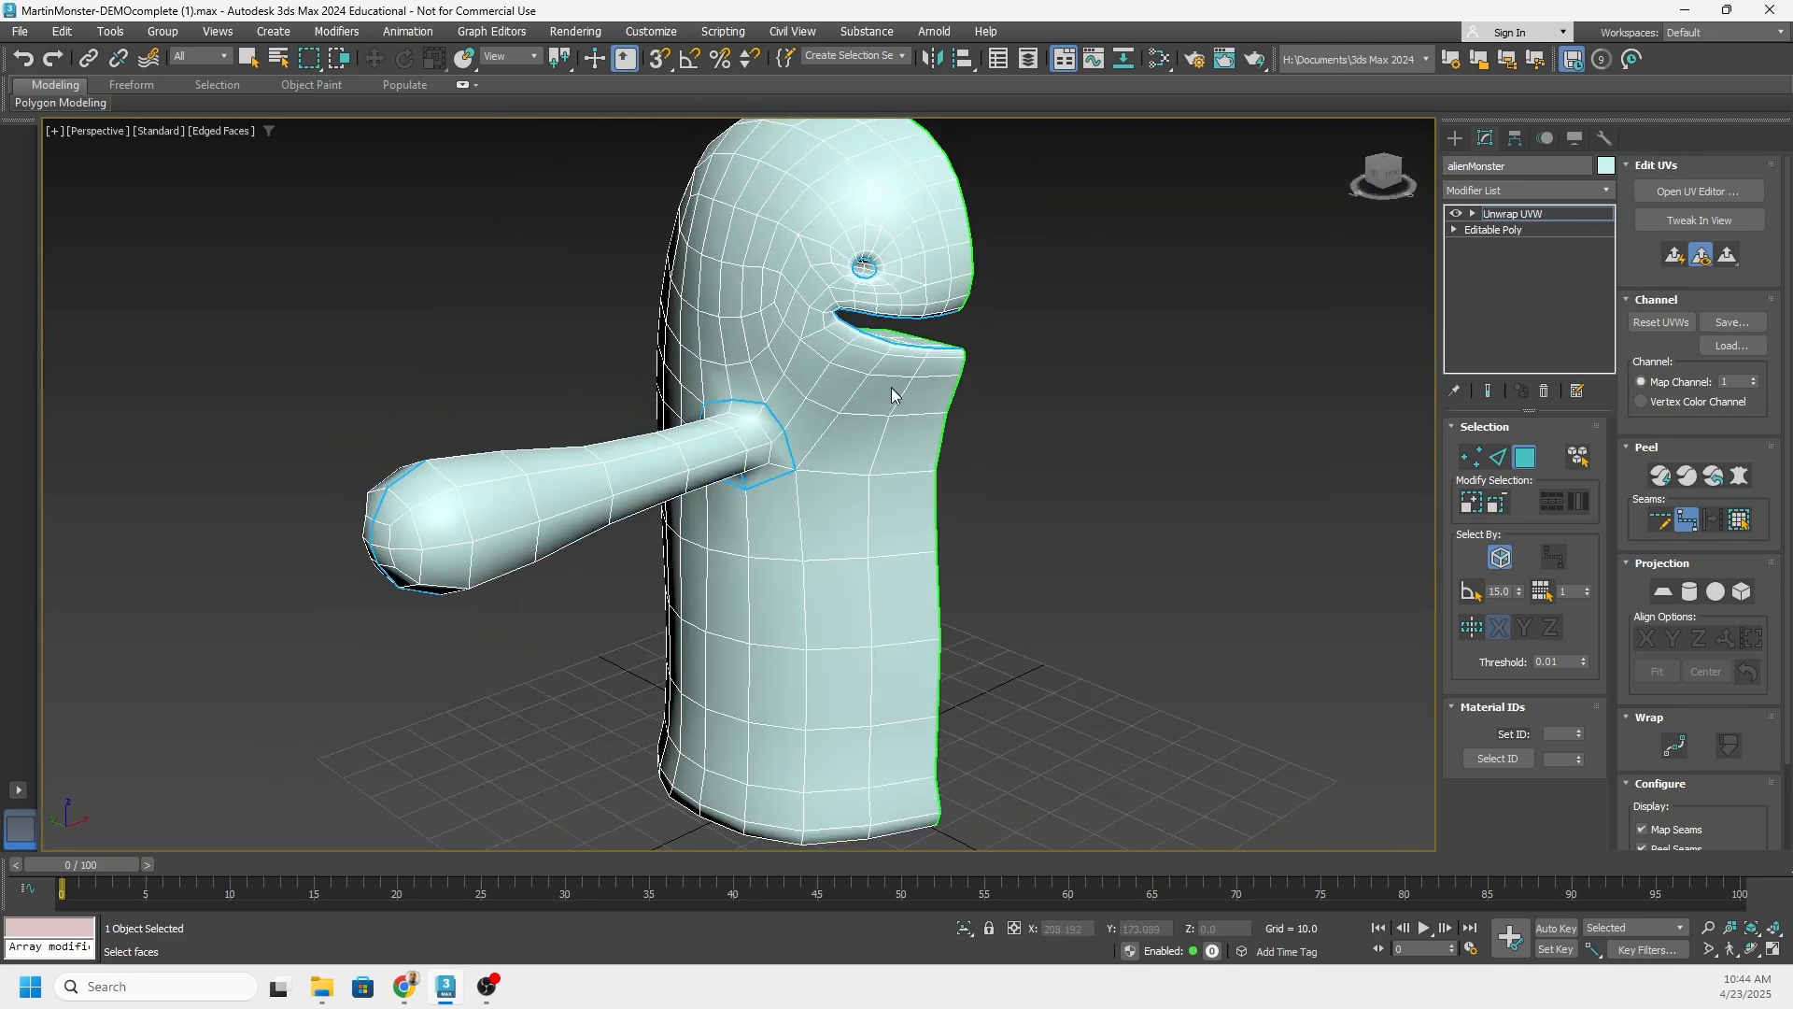
middle_drag(892, 394, 849, 373)
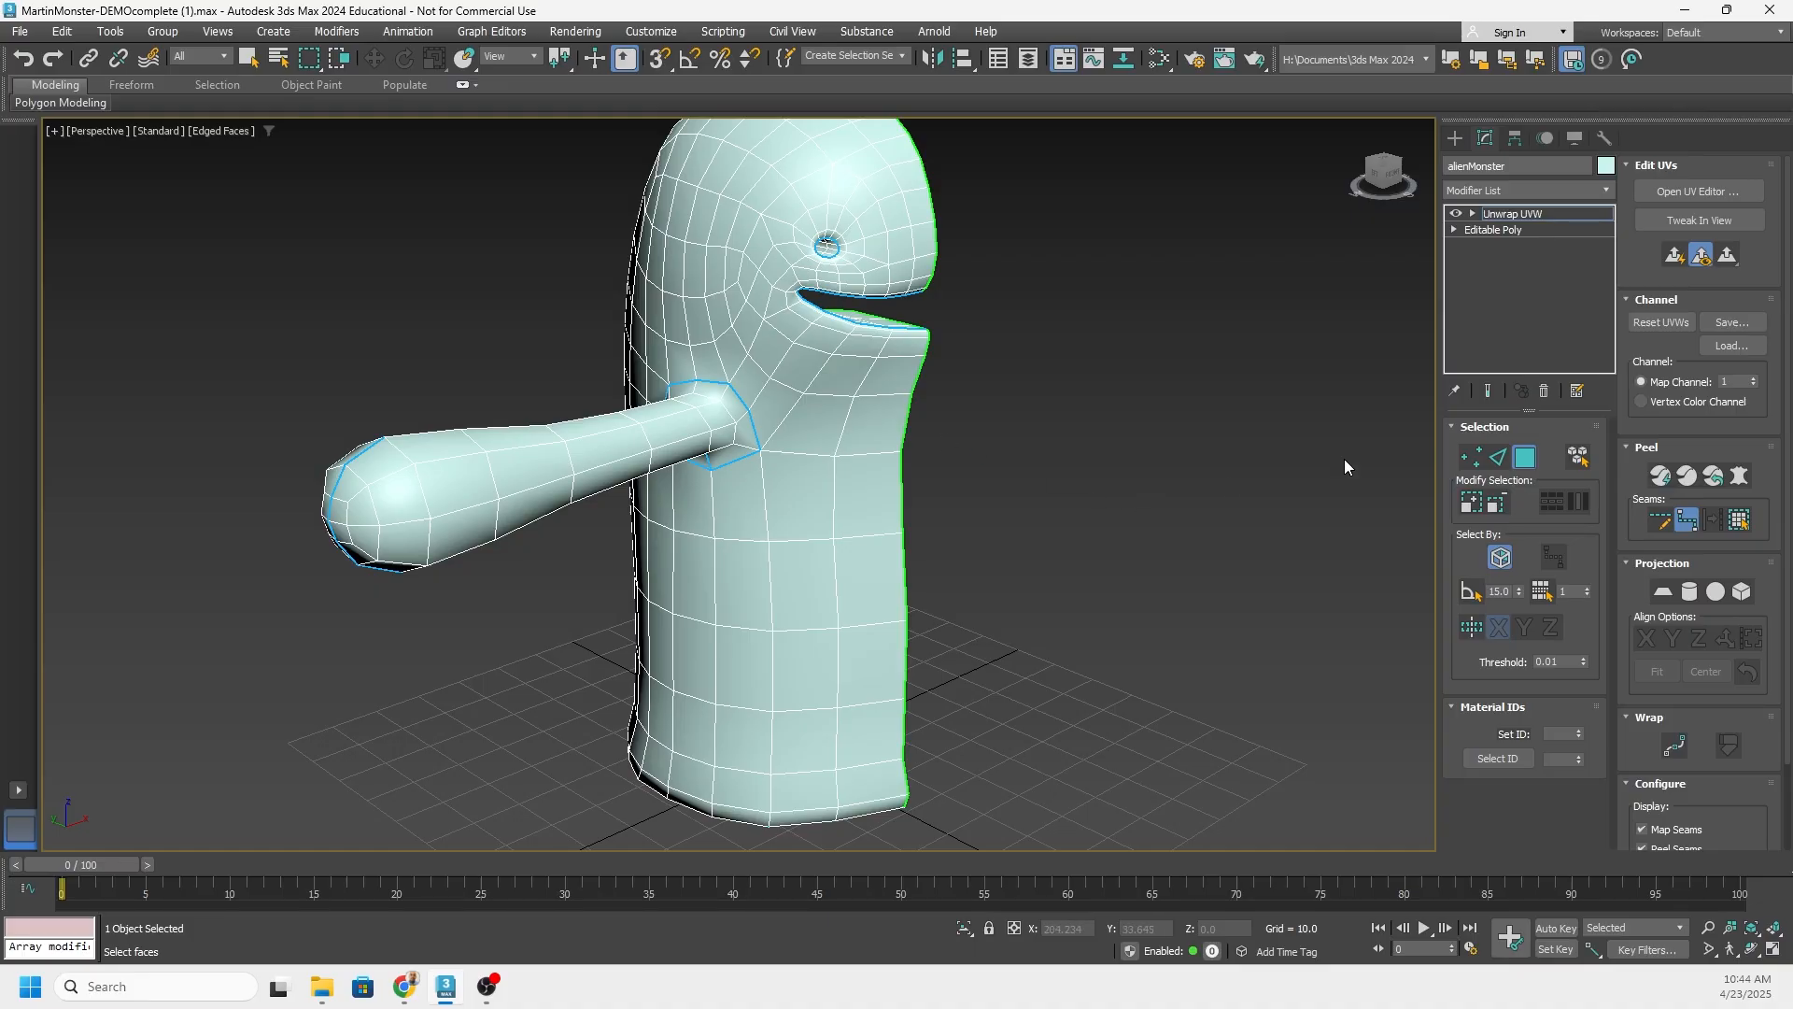
End point-to-point seam drawing and open Pelt Map, arranging its dialog and the UV editor so the model stays in view
click(1688, 521)
mouse_move(1074, 401)
alt+middle_down()
mouse_move(961, 364)
mouse_move(1102, 408)
alt+middle_up()
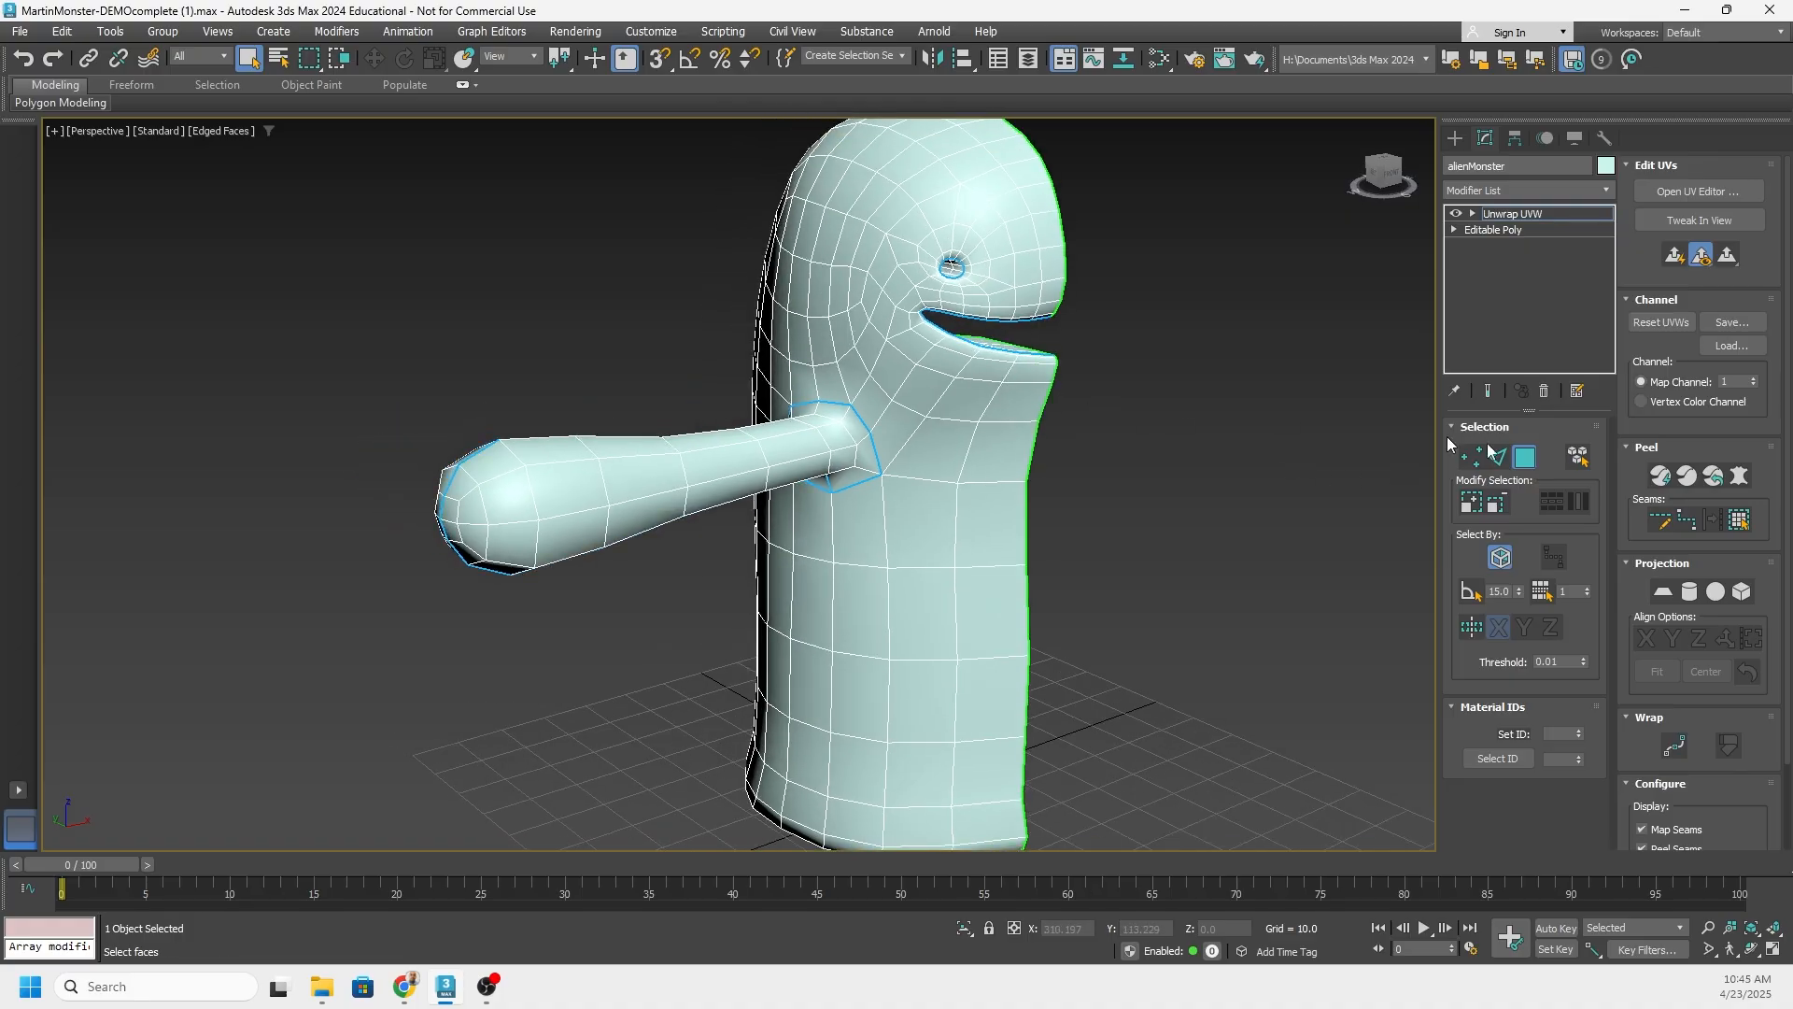
click(1739, 477)
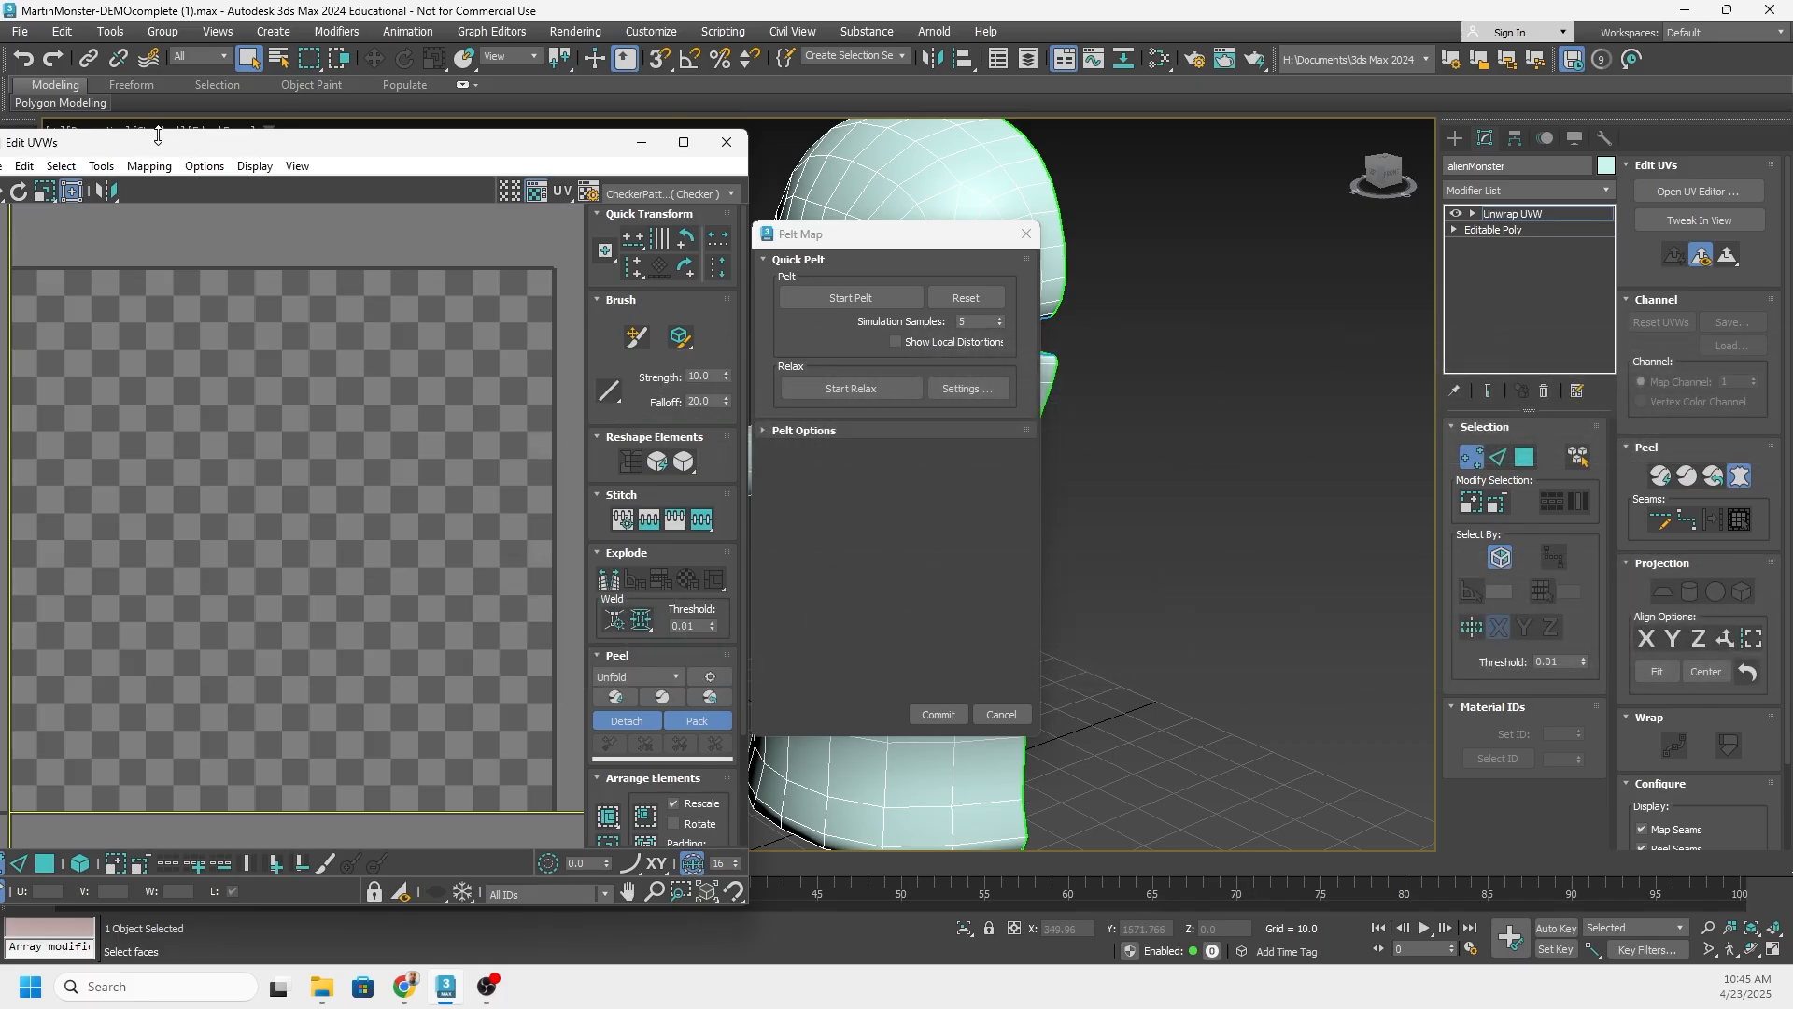
drag(171, 145, 406, 132)
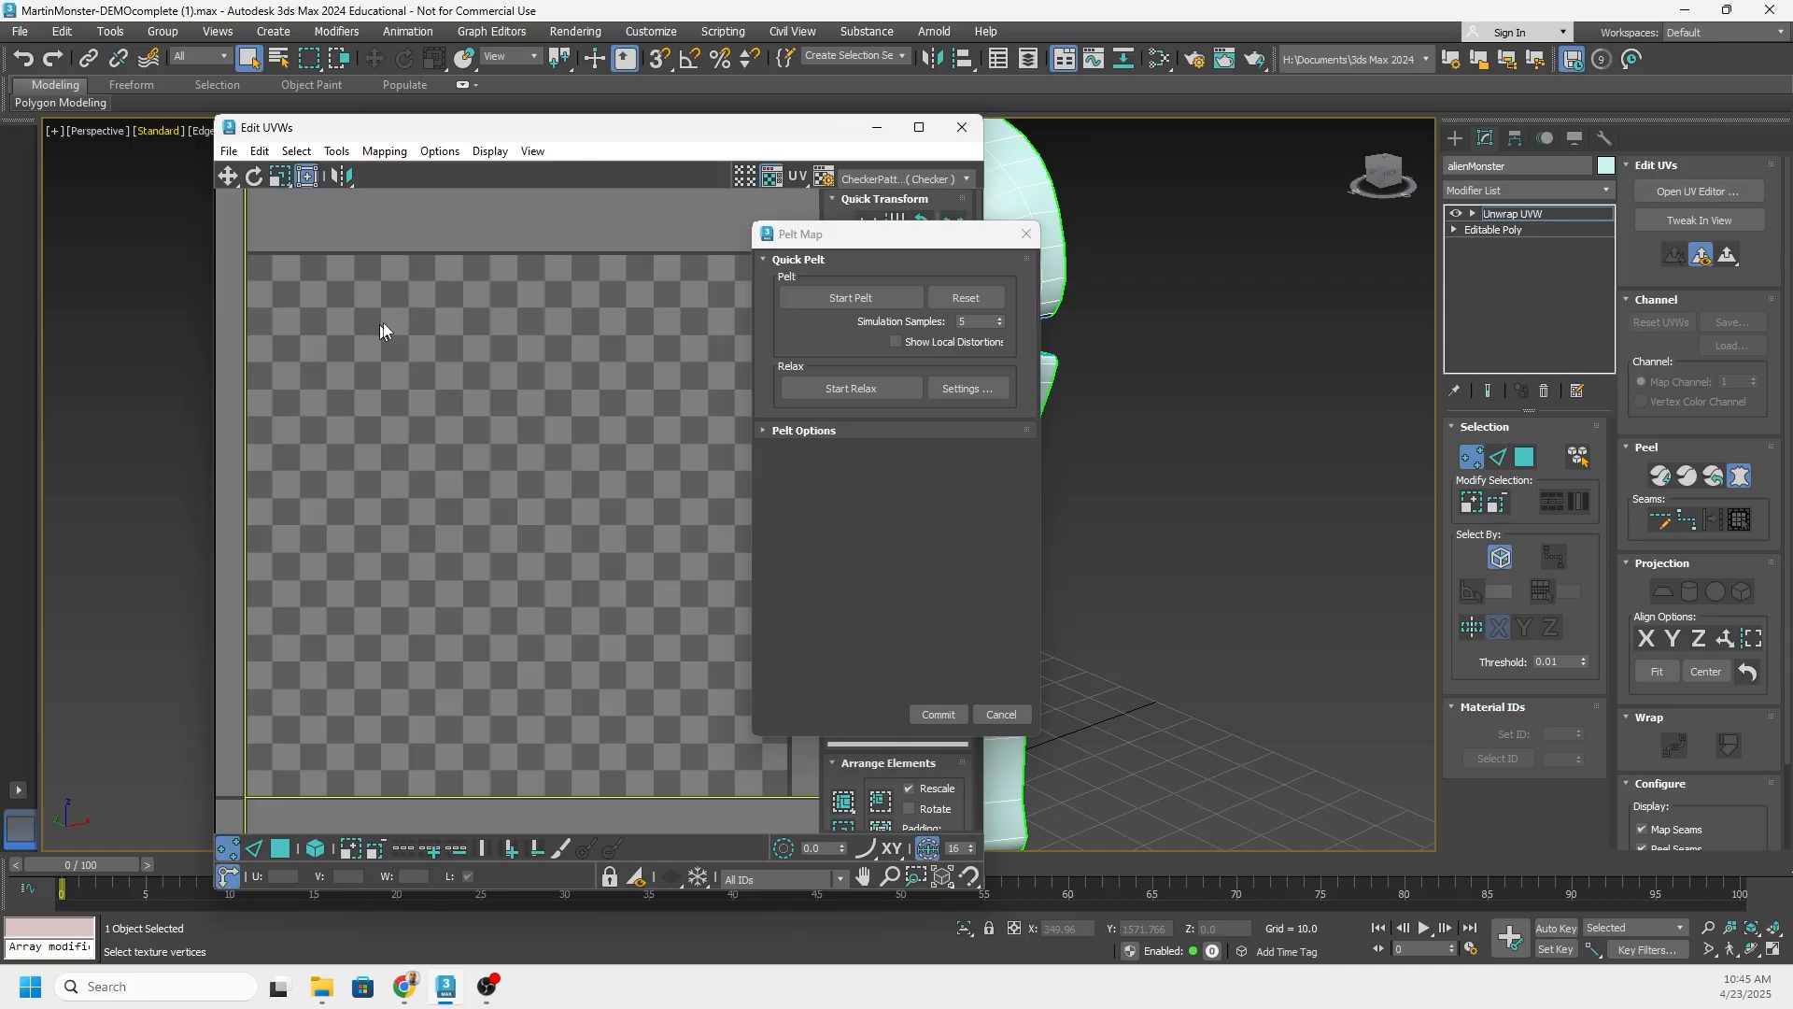
drag(922, 241, 1251, 198)
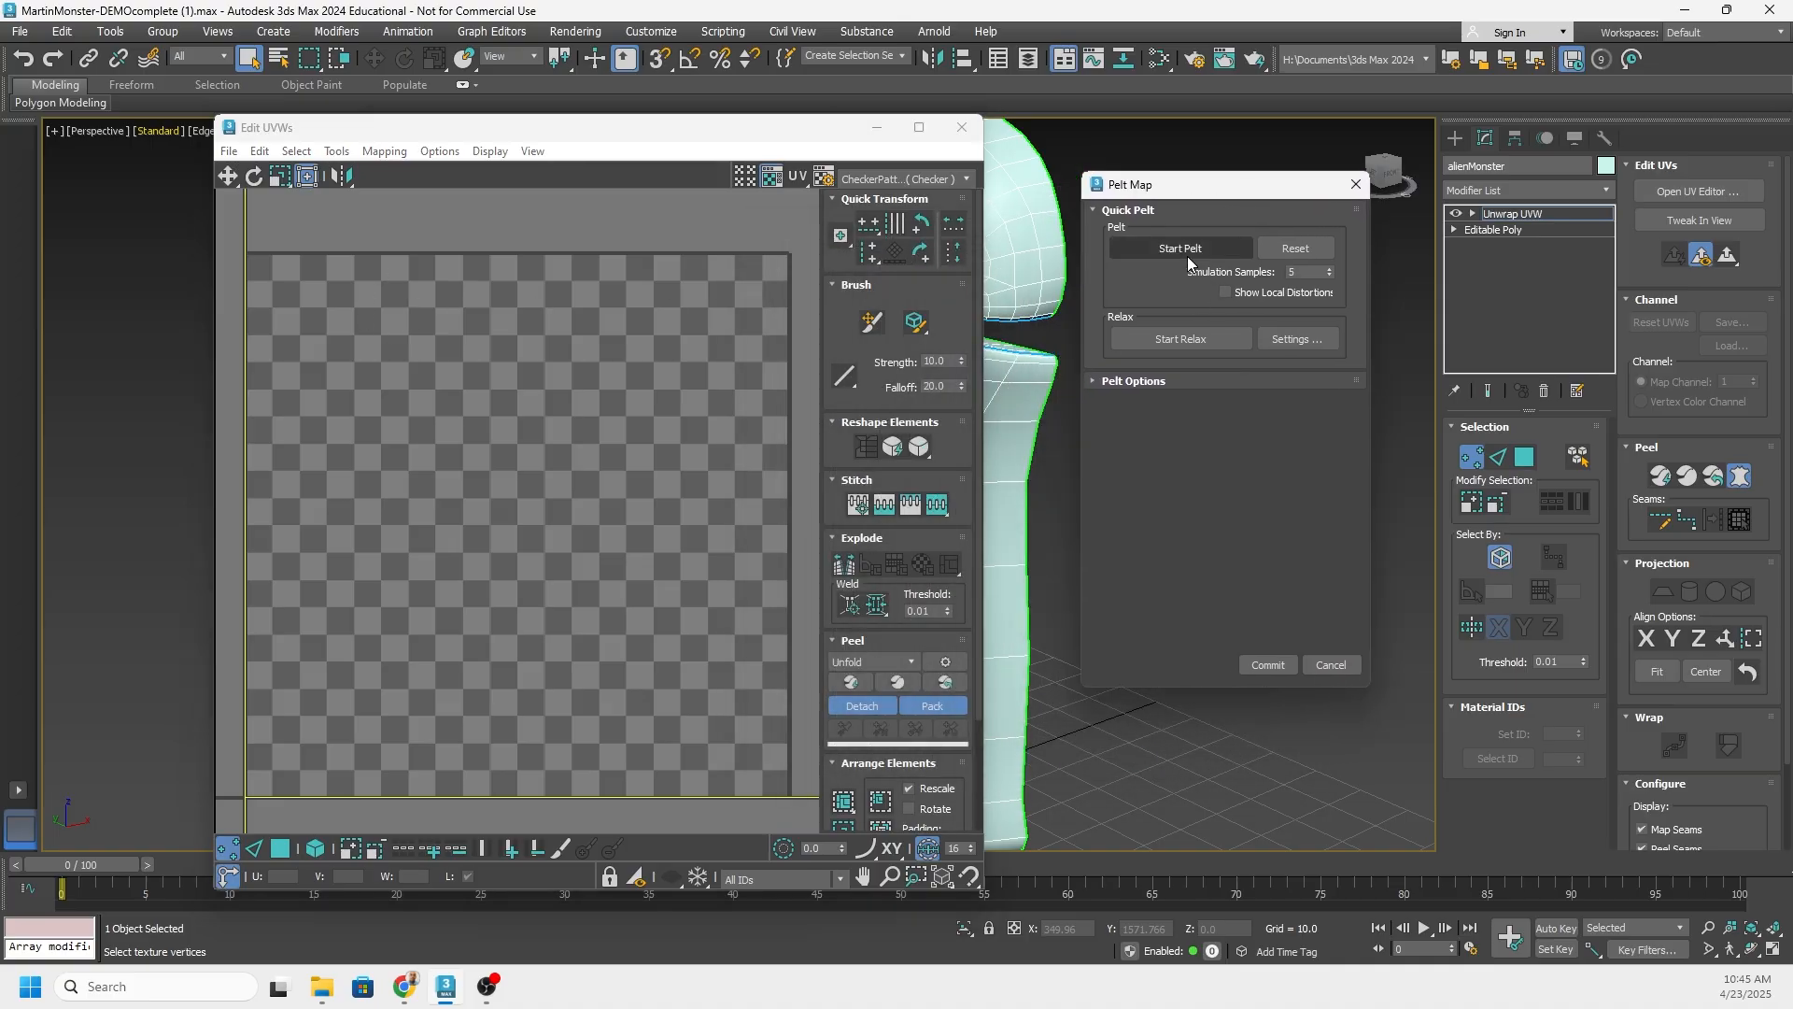
drag(823, 146, 646, 198)
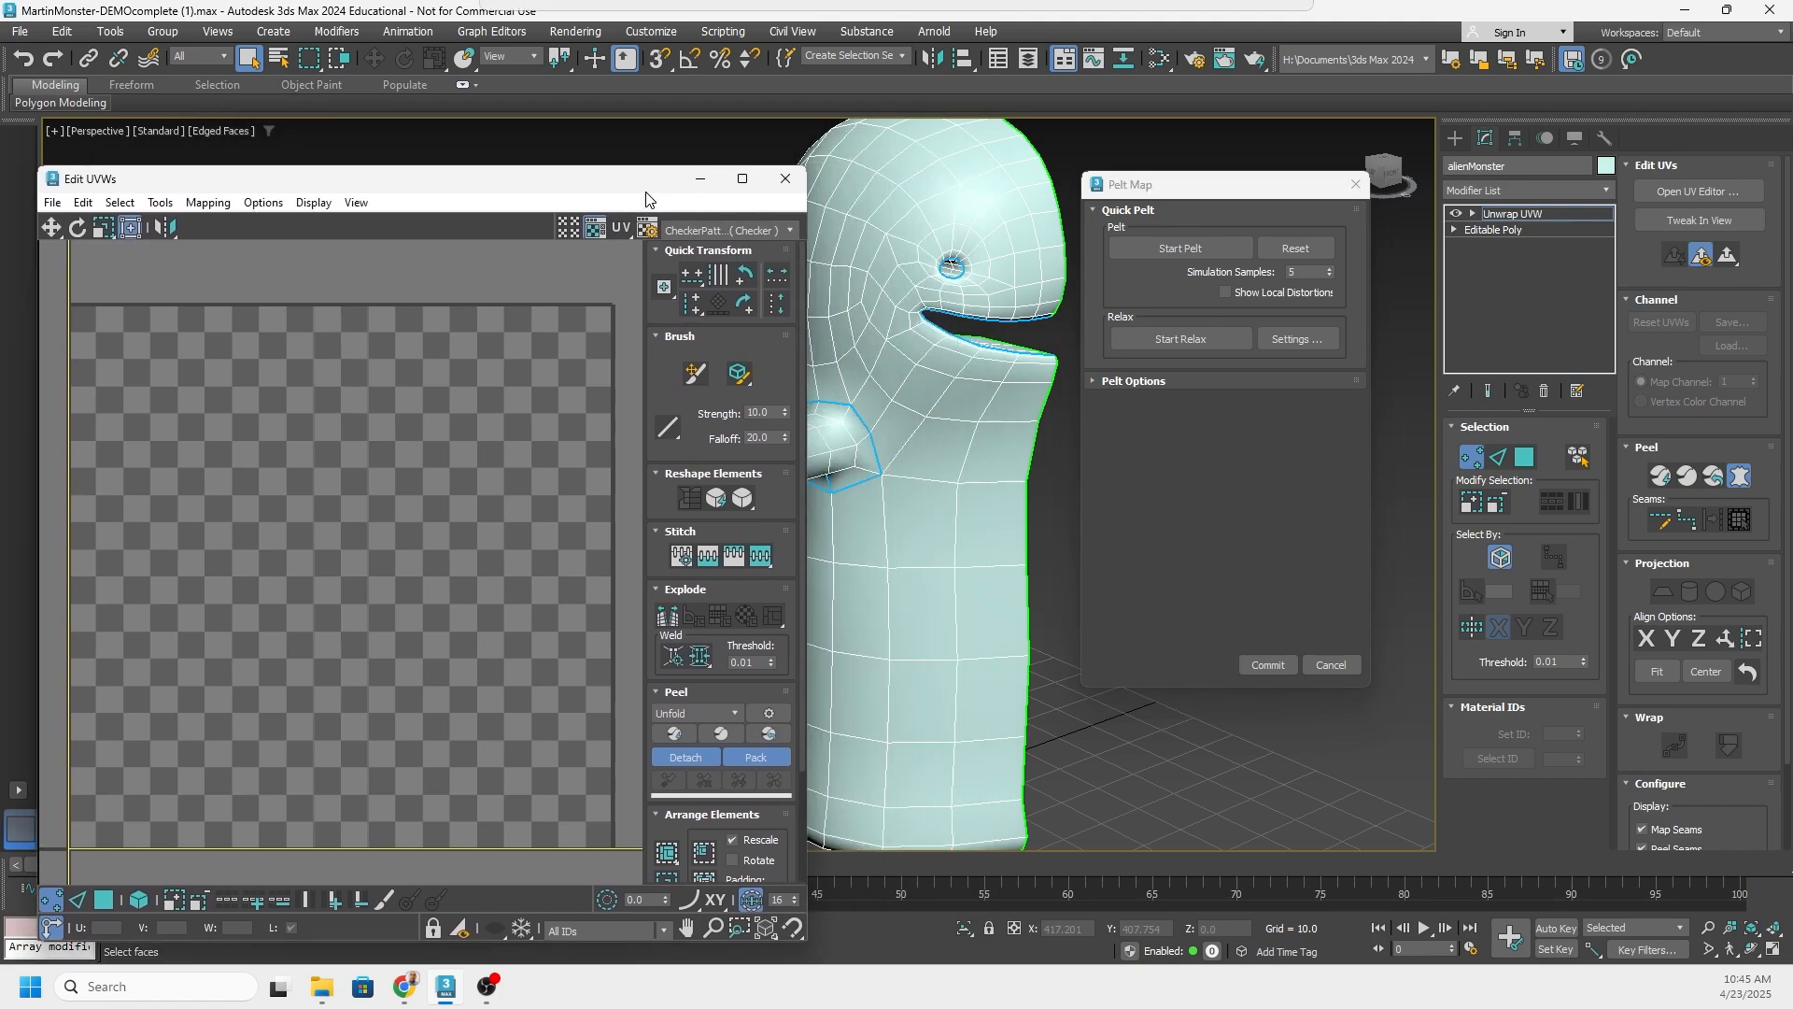
drag(1188, 194, 1184, 200)
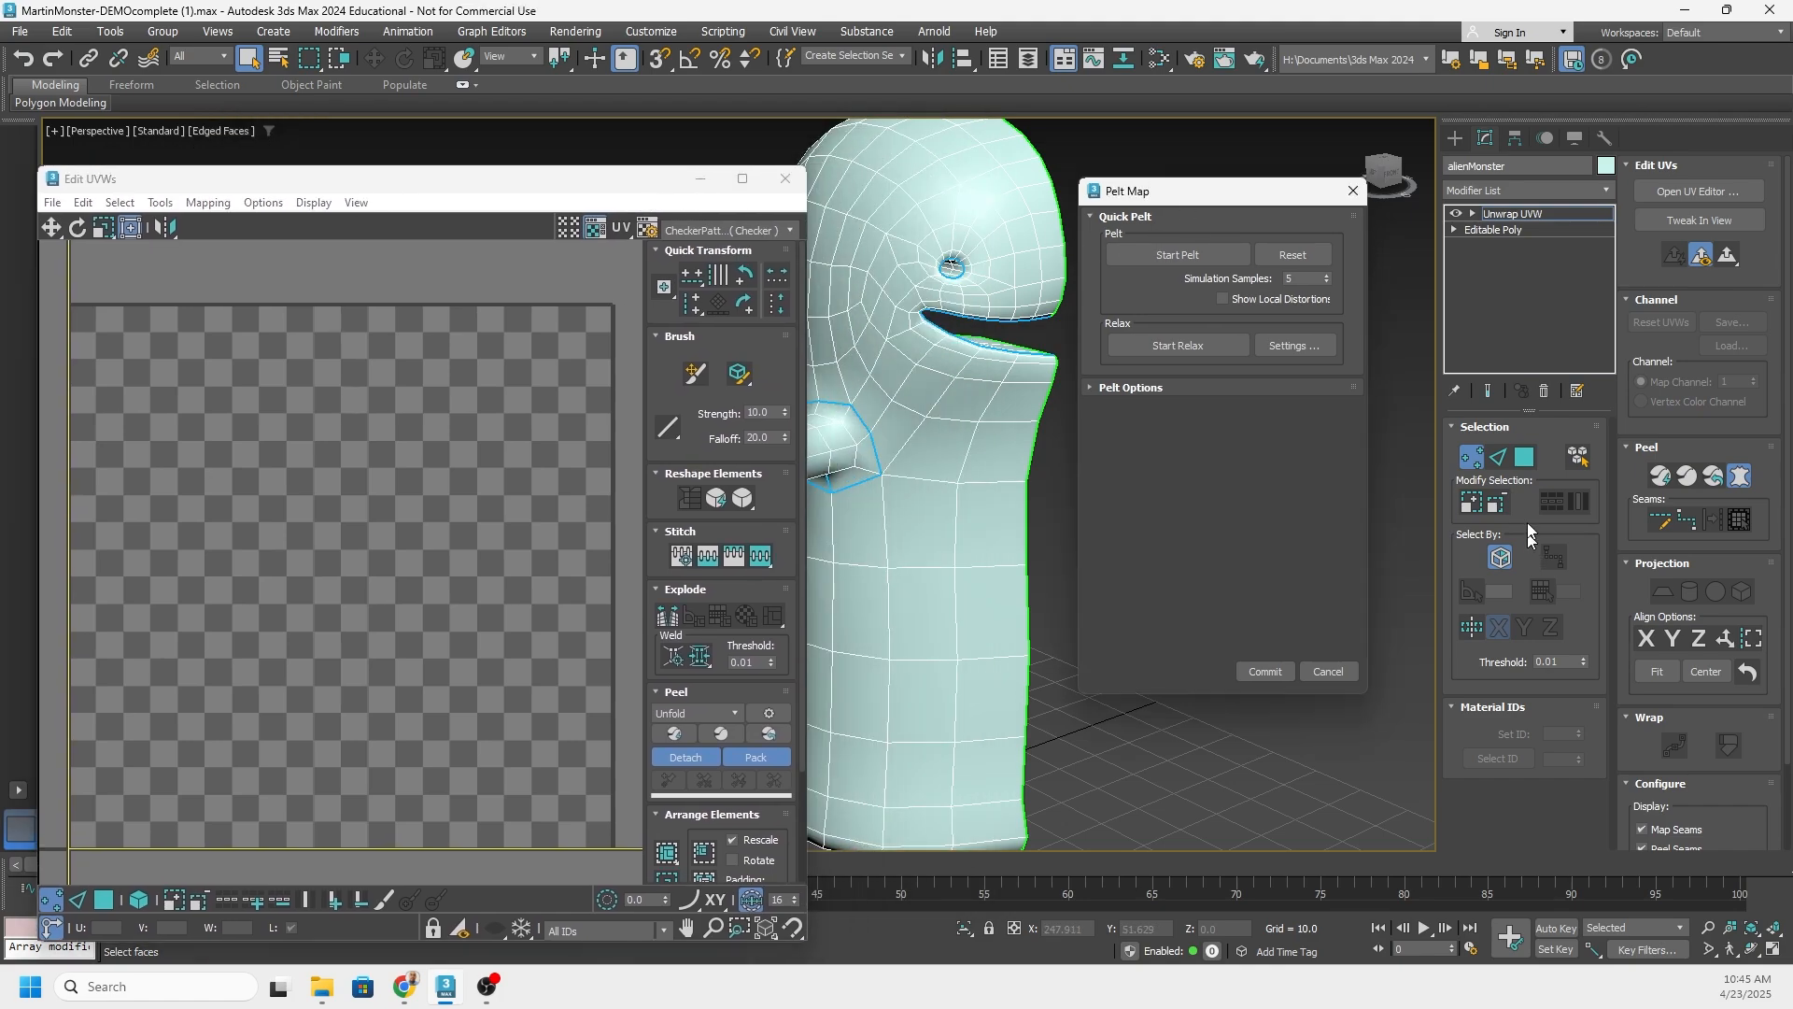
click(1525, 457)
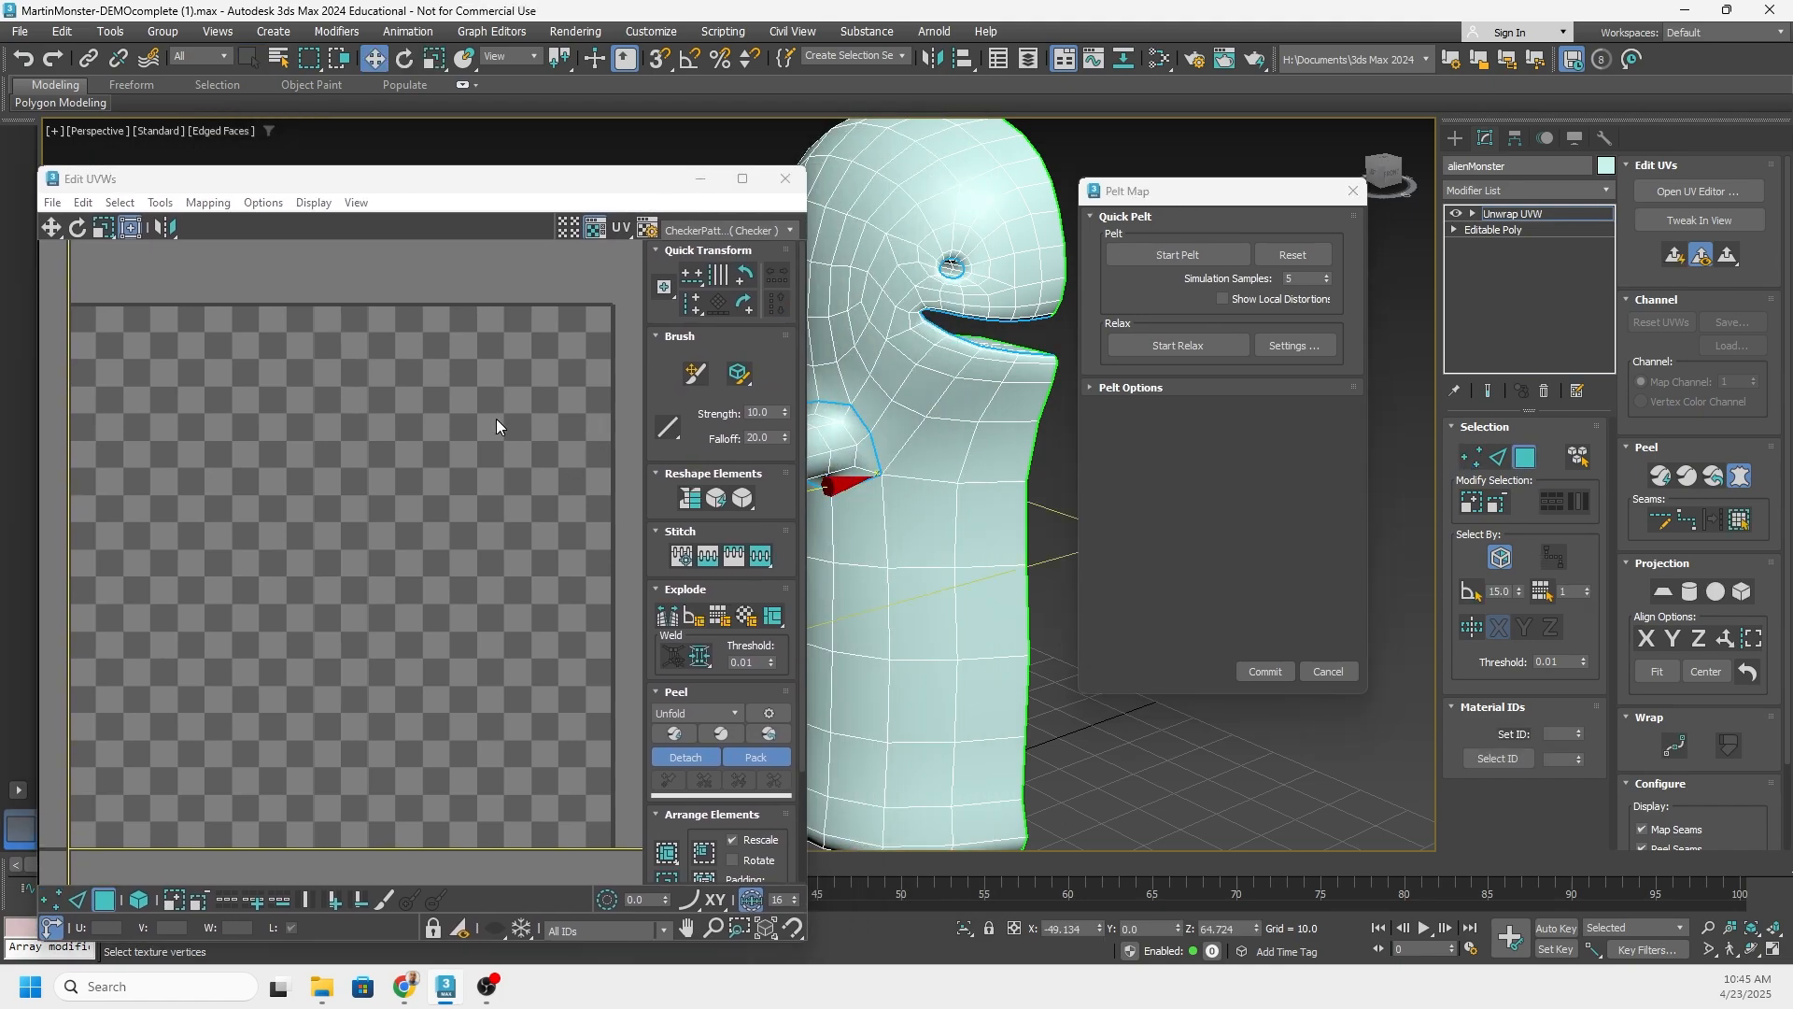
click(1180, 255)
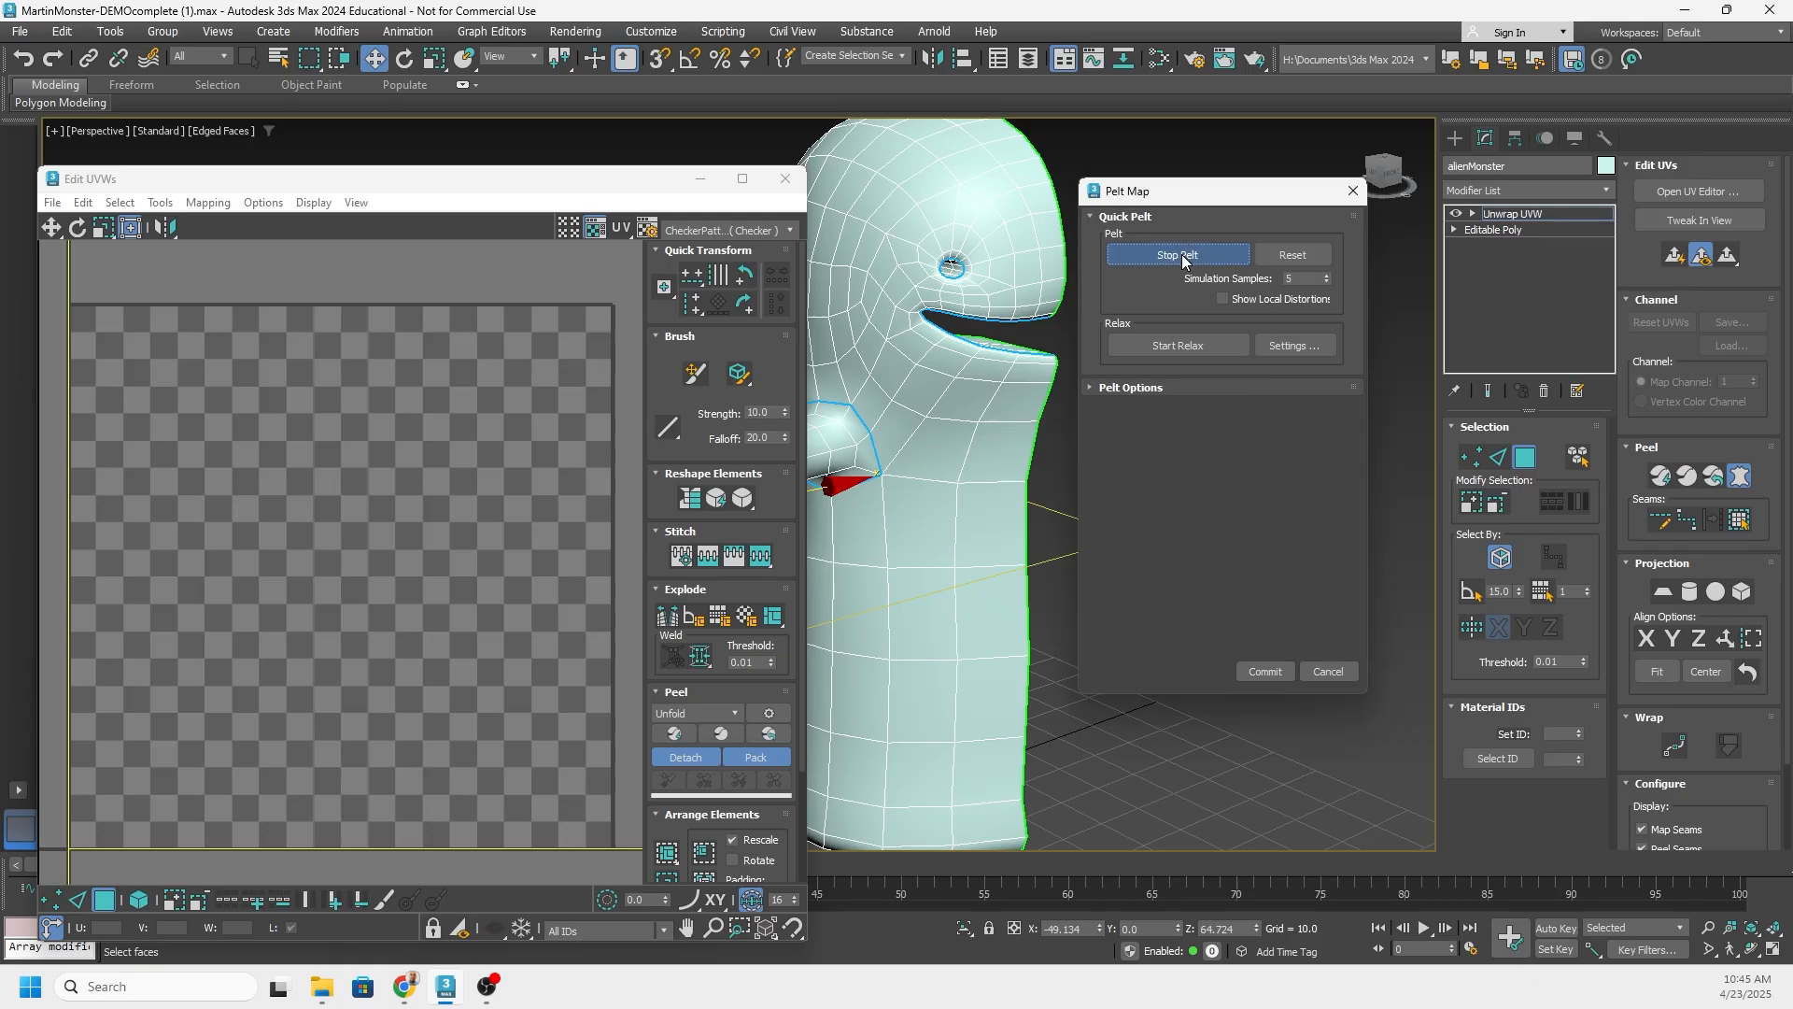
scroll(994, 482, down, 5)
scroll(1001, 461, up, 3)
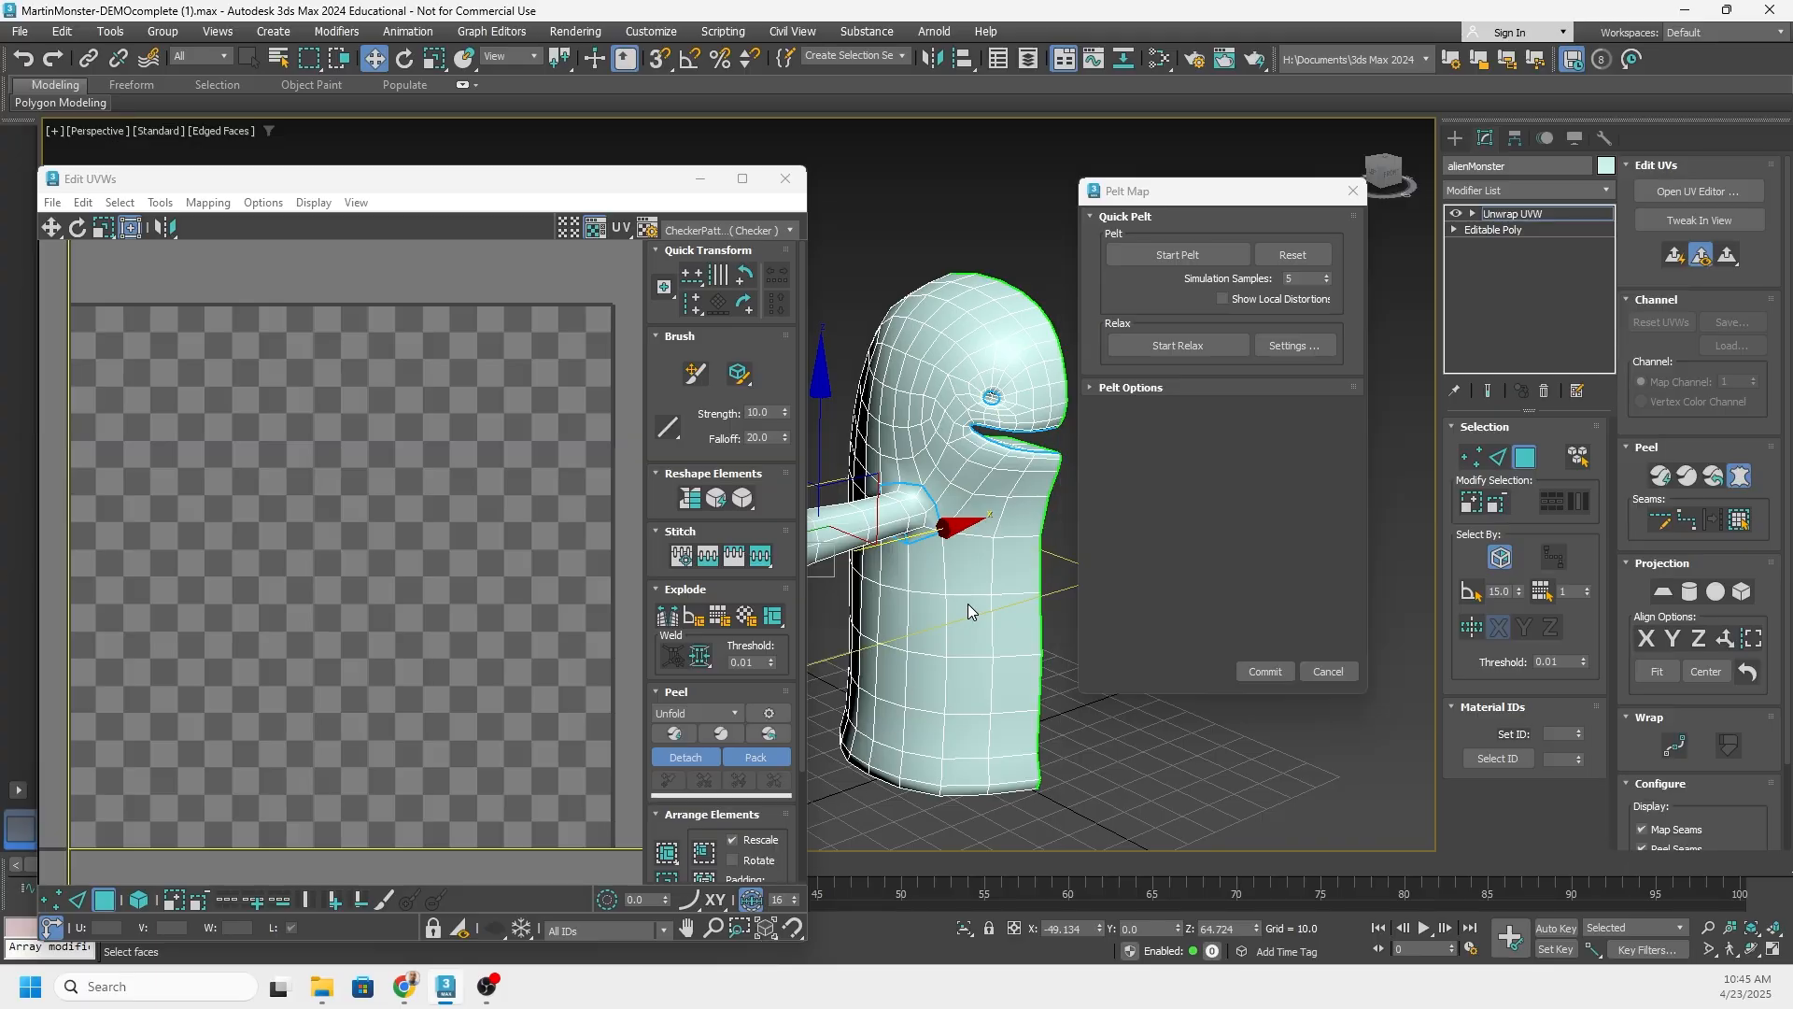
scroll(967, 604, down, 2)
click(1328, 672)
Turn off backface ignoring and select all polygons of the monster, including those facing away from the view
scroll(420, 412, down, 5)
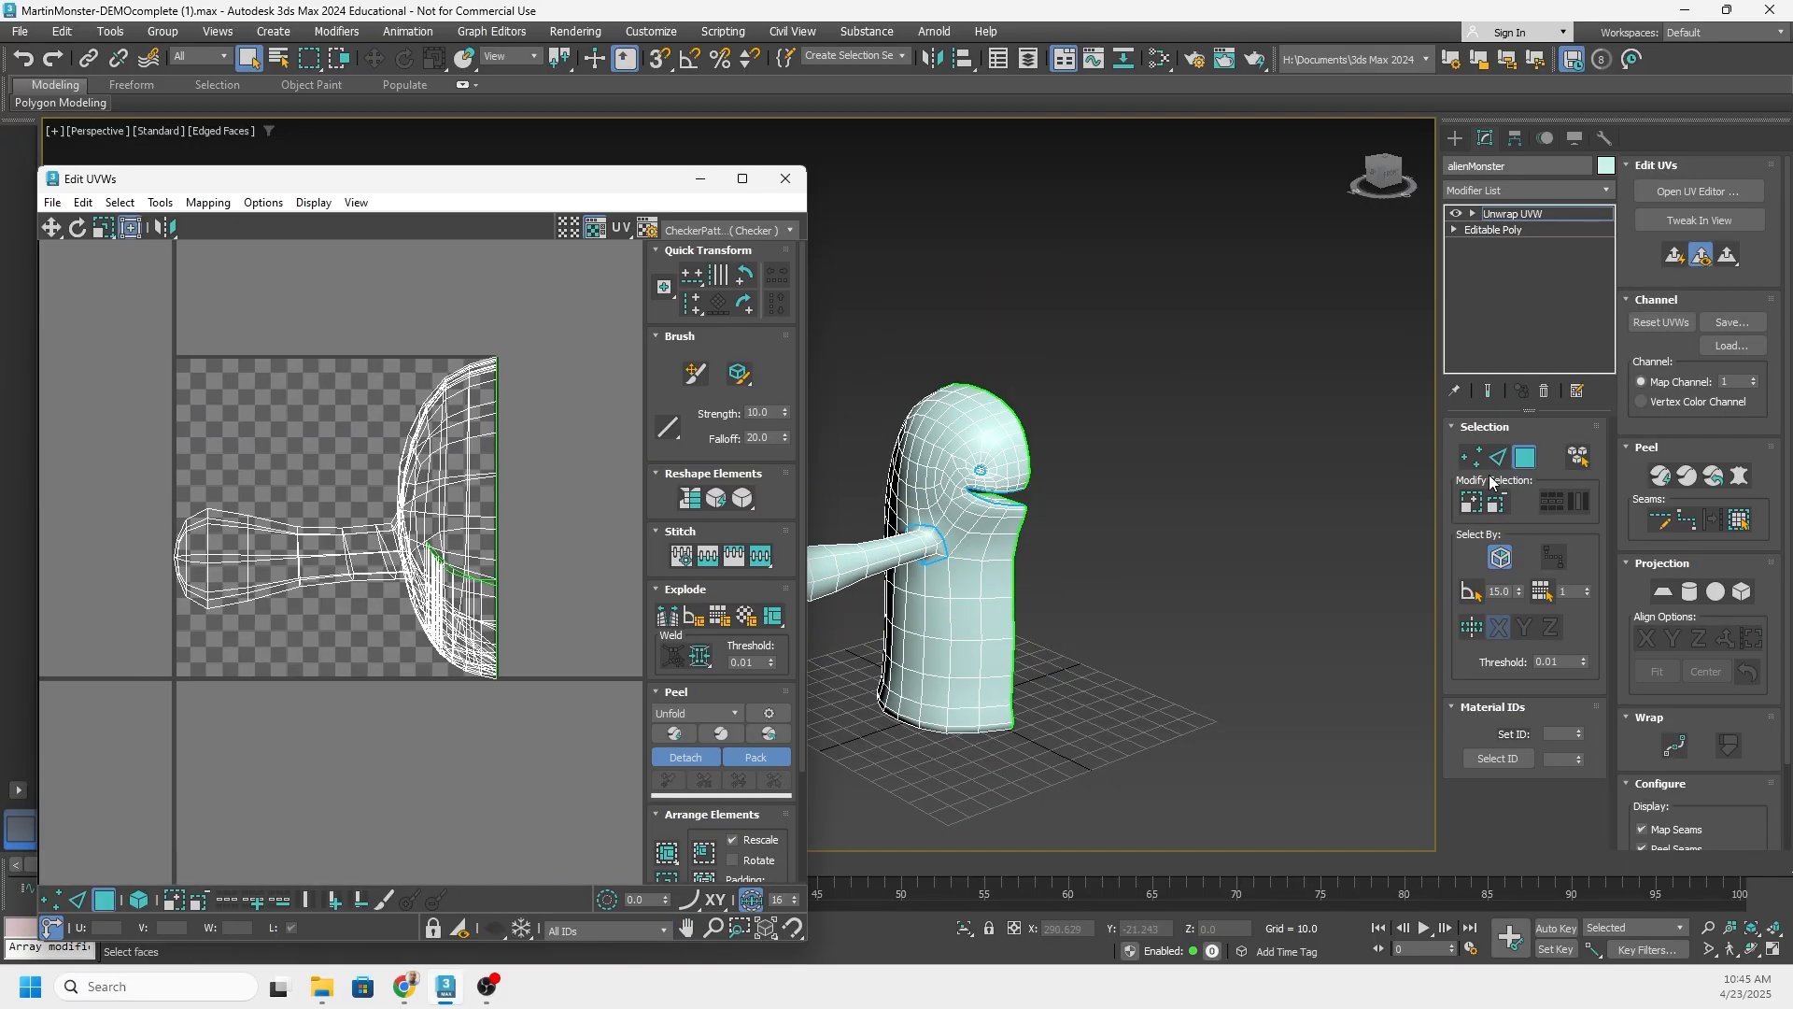
key(ctrl+a)
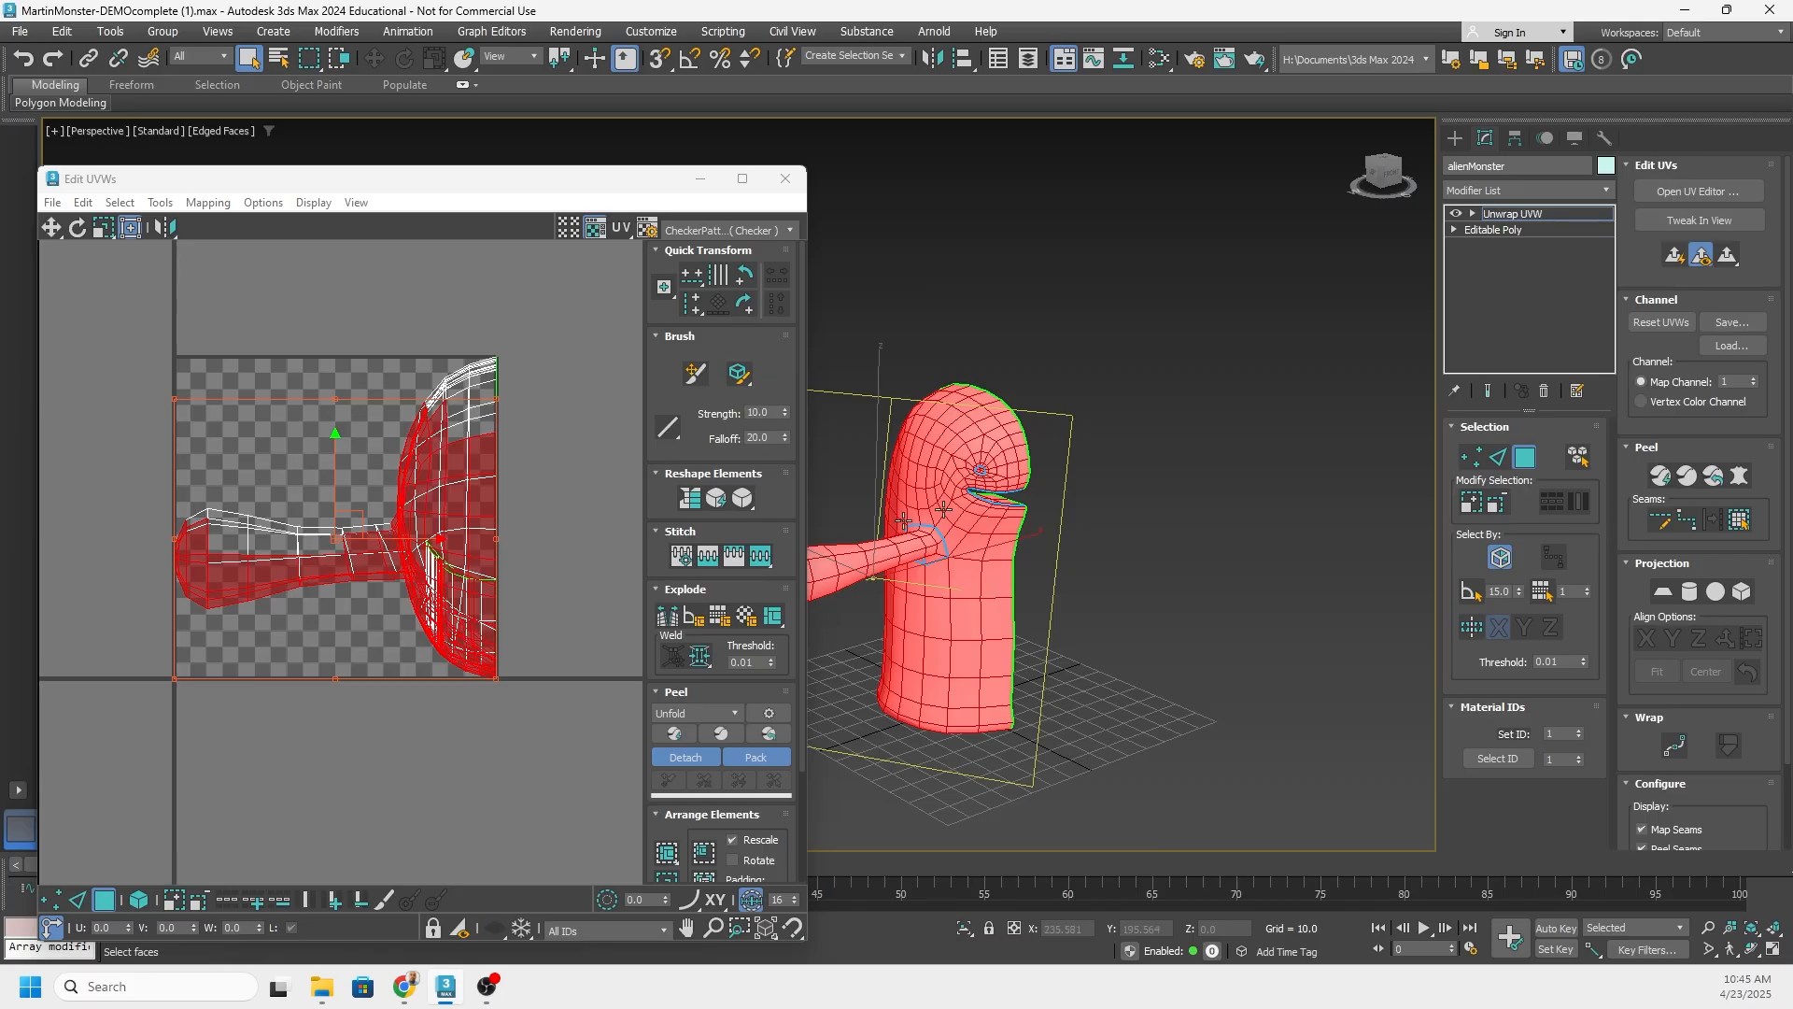
alt+middle_drag(1097, 587, 997, 373)
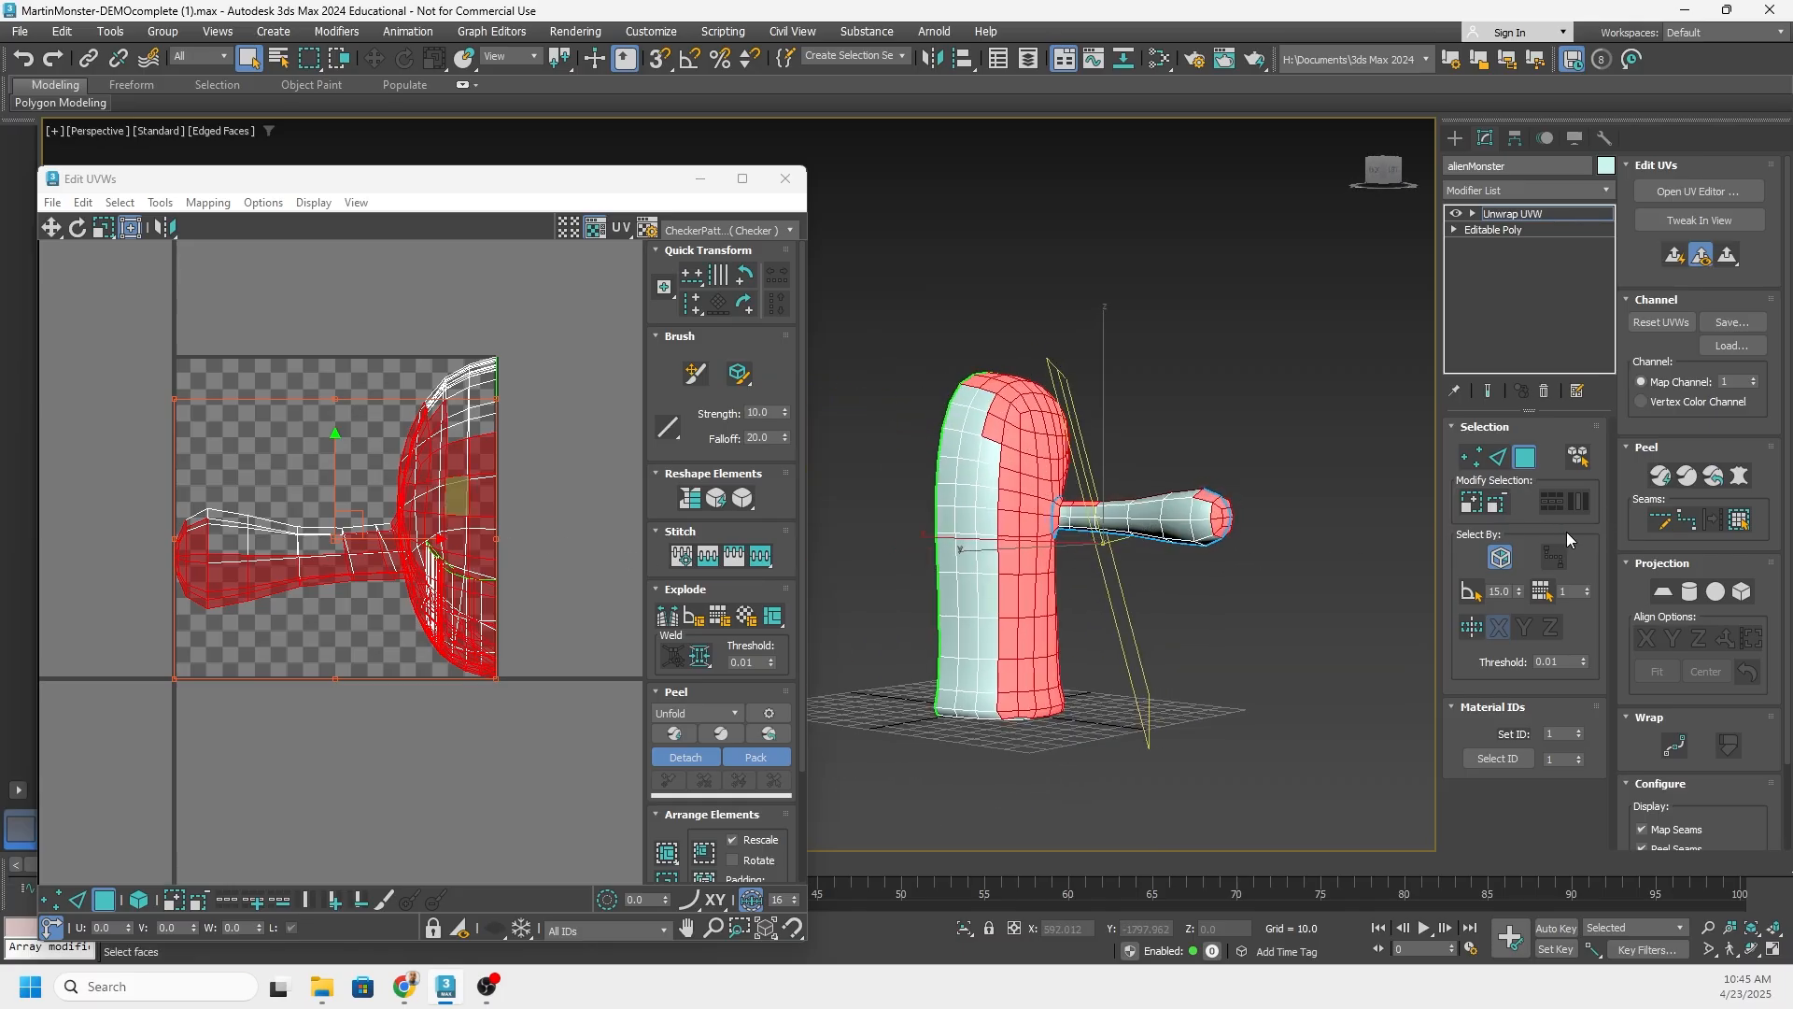
click(1499, 560)
alt+middle_drag(1345, 568, 990, 509)
drag(1349, 360, 733, 895)
alt+middle_drag(1037, 666, 1283, 659)
alt+middle_drag(1112, 570, 1183, 581)
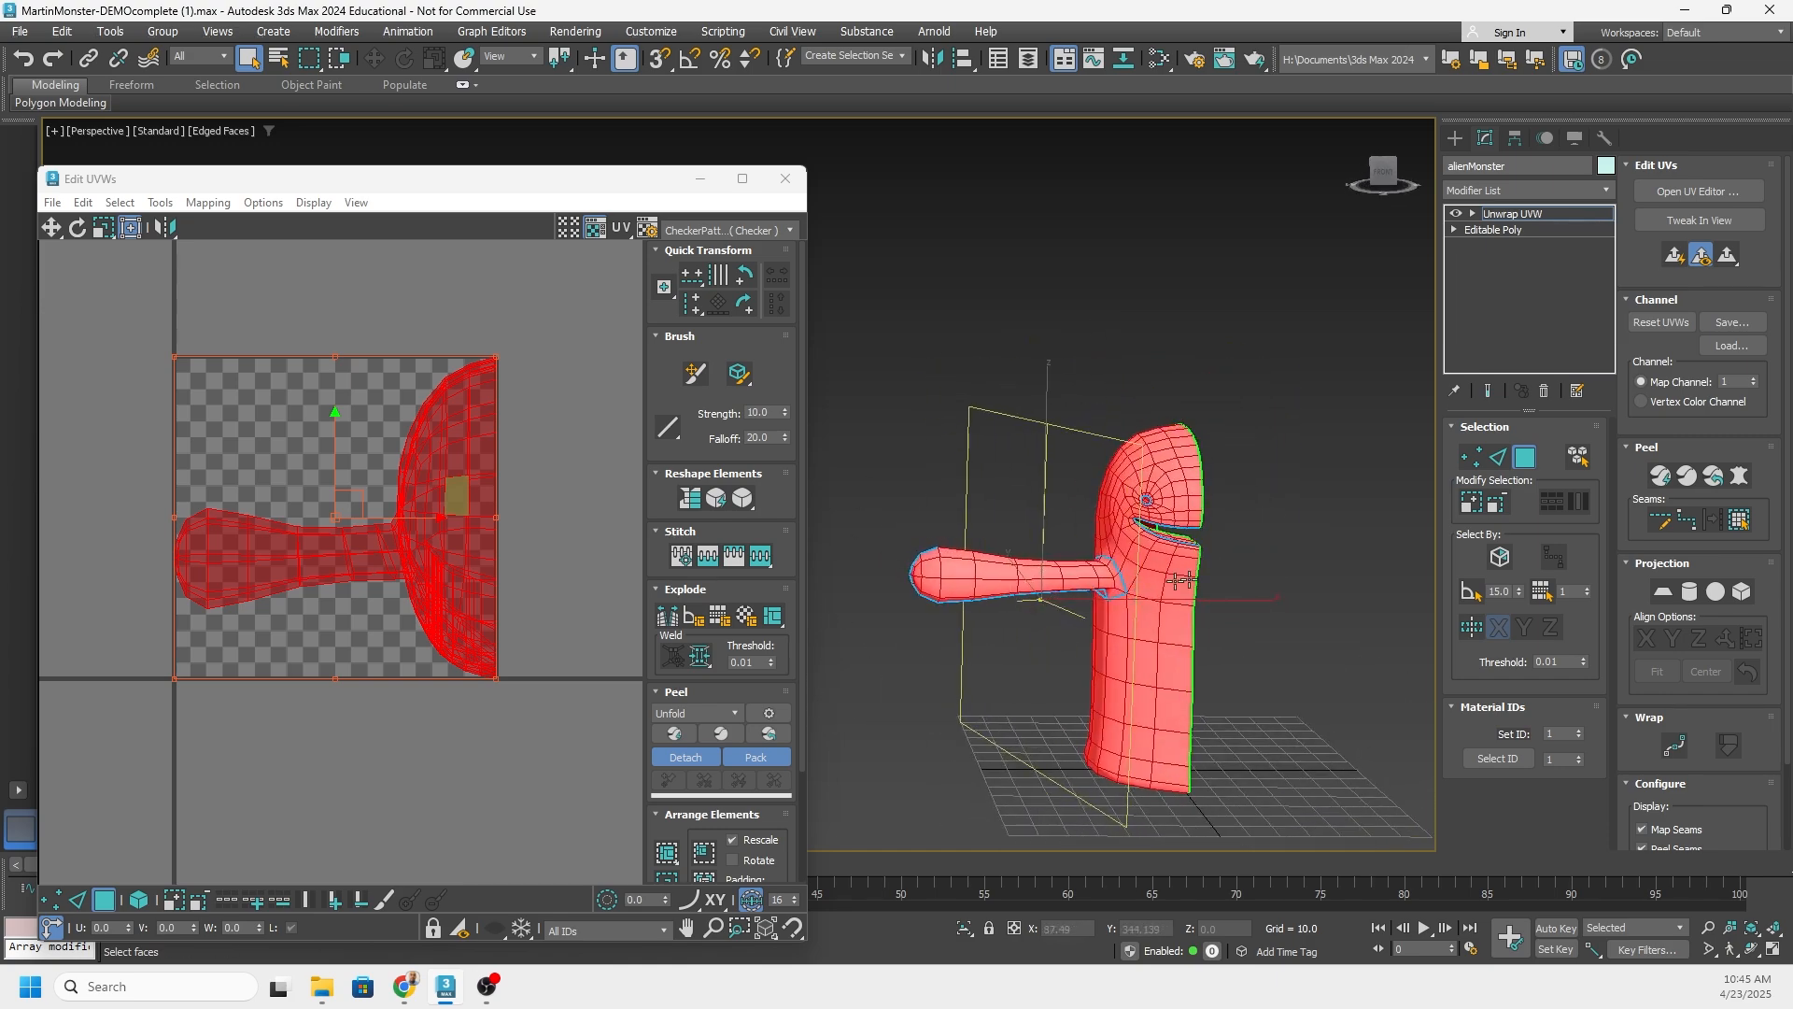
Open Pelt Map for the selected polygons and run the pelt simulation to stretch the body's UVs
click(1740, 475)
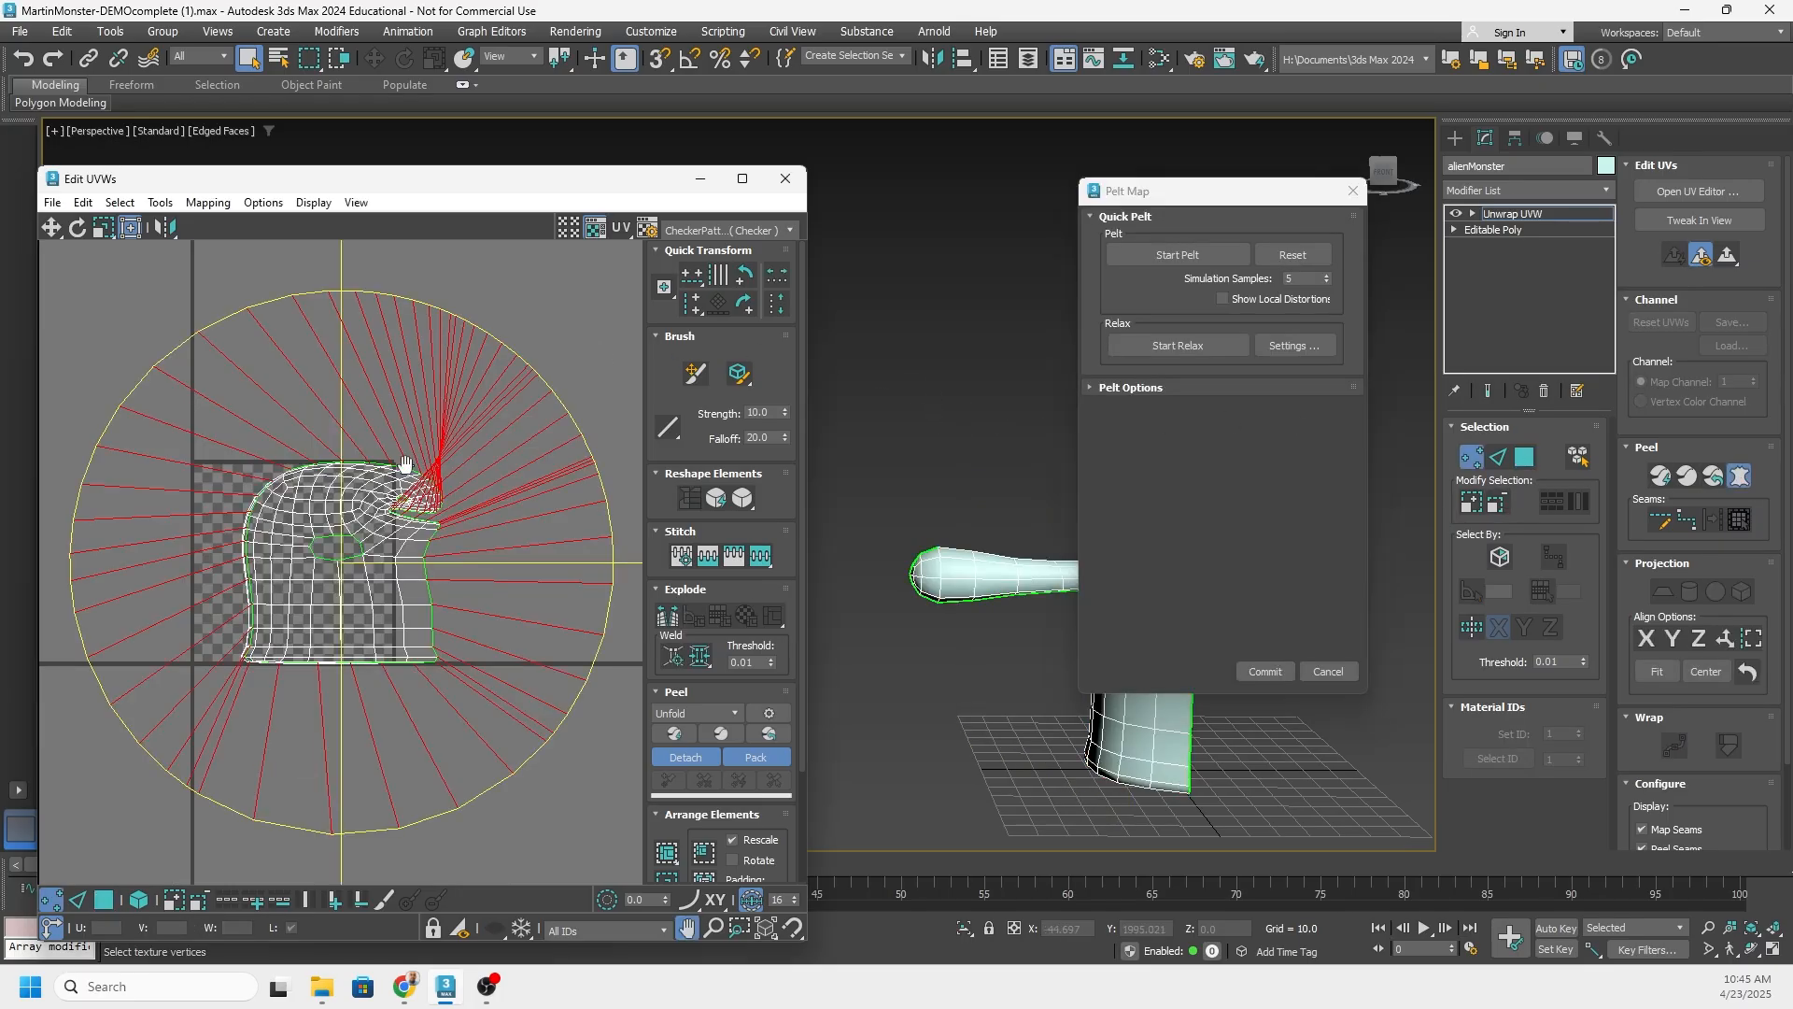
mouse_move(376, 471)
middle_down()
mouse_move(441, 356)
mouse_move(404, 484)
middle_up()
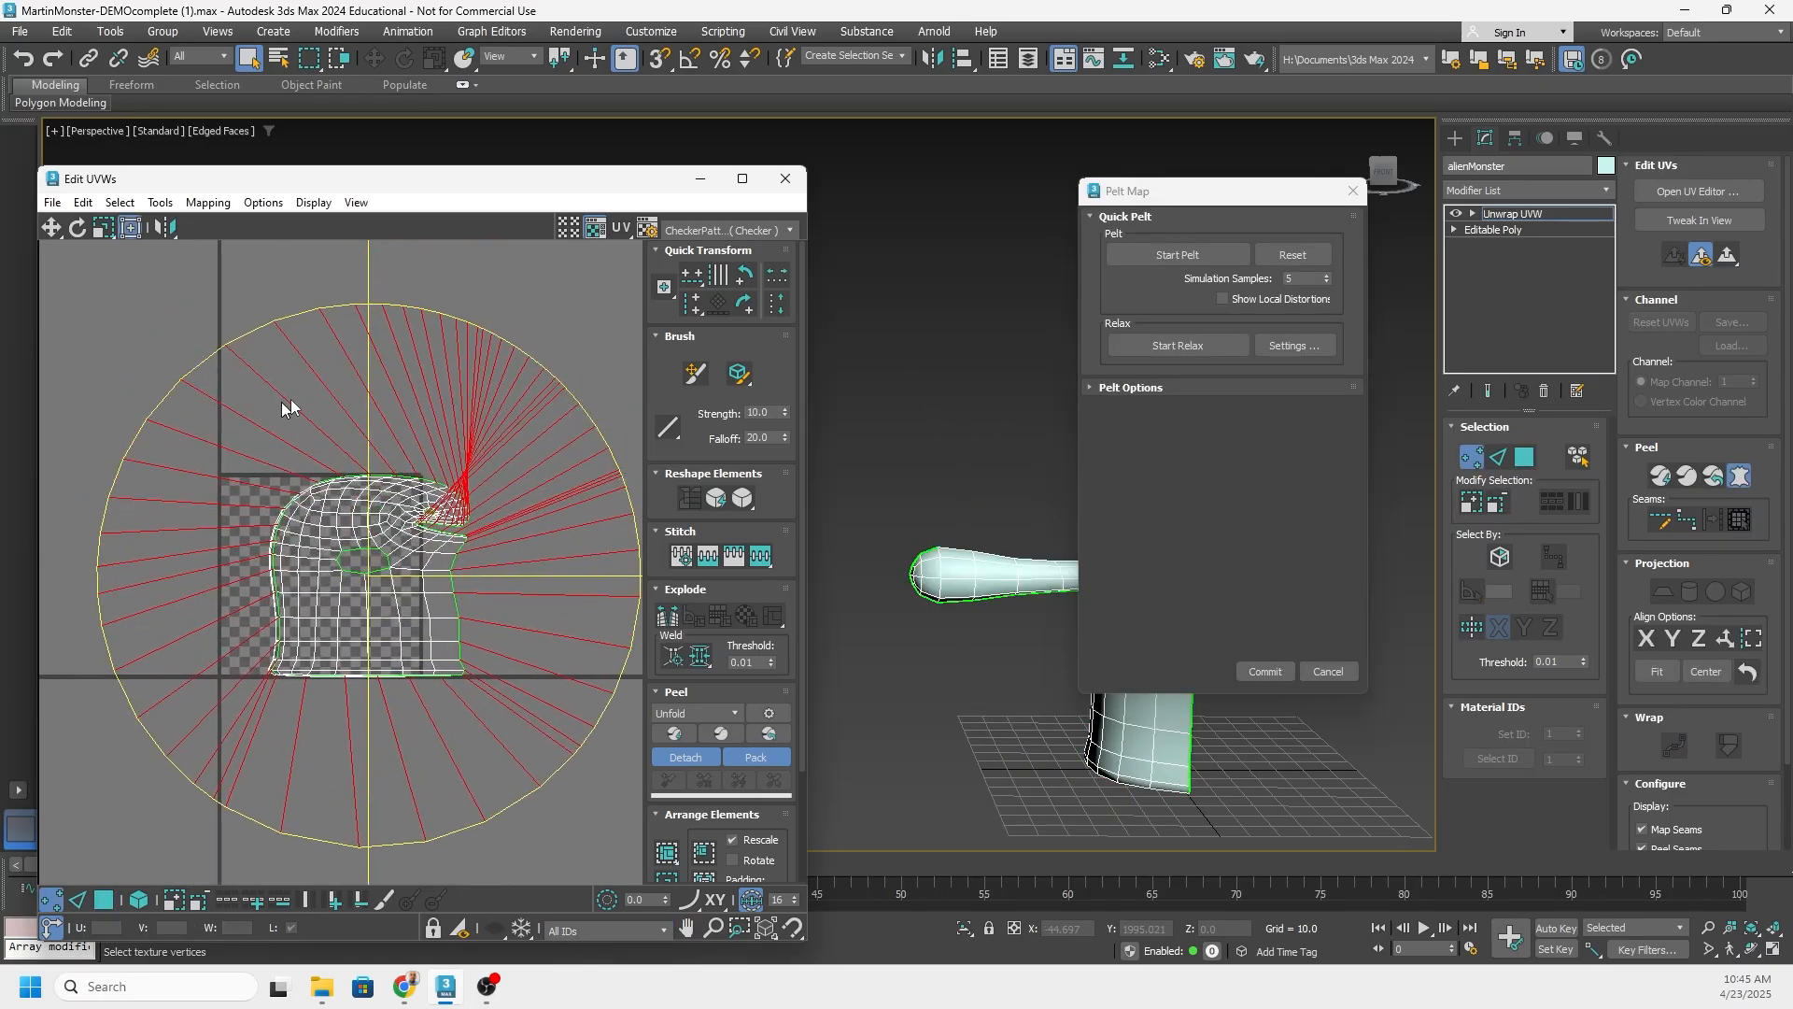
middle_drag(333, 638, 322, 571)
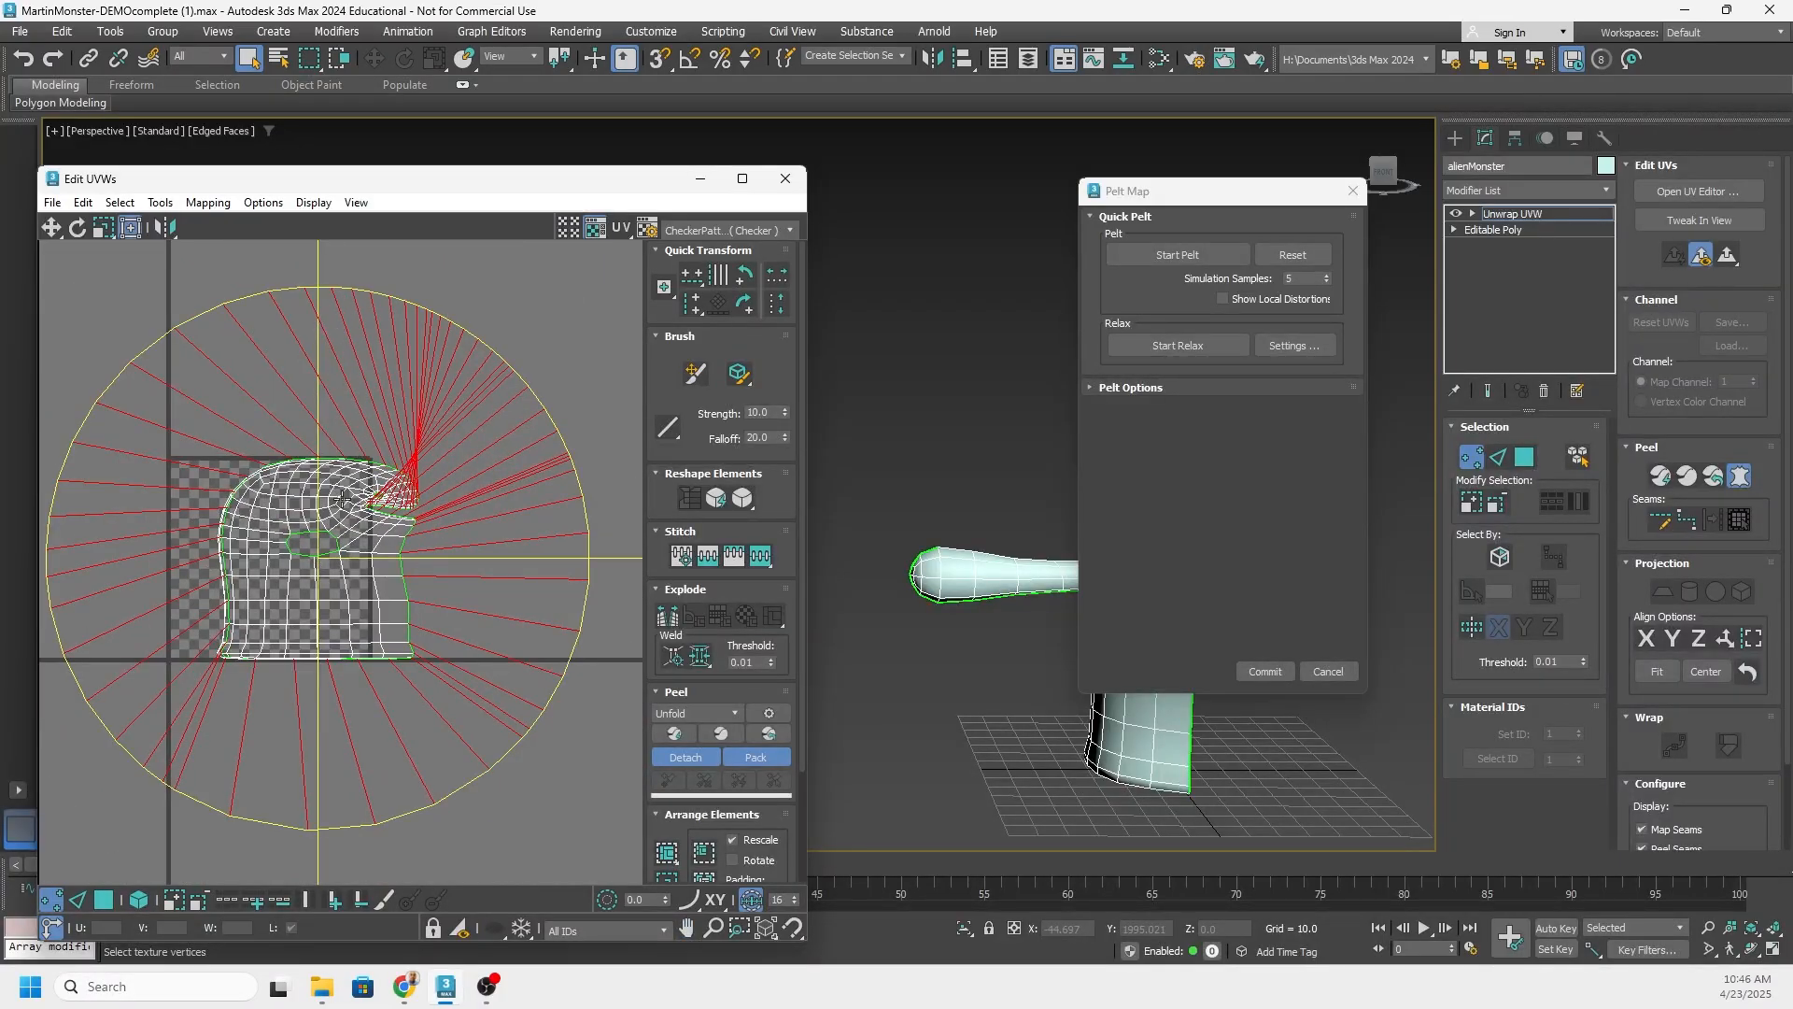
scroll(362, 466, up, 2)
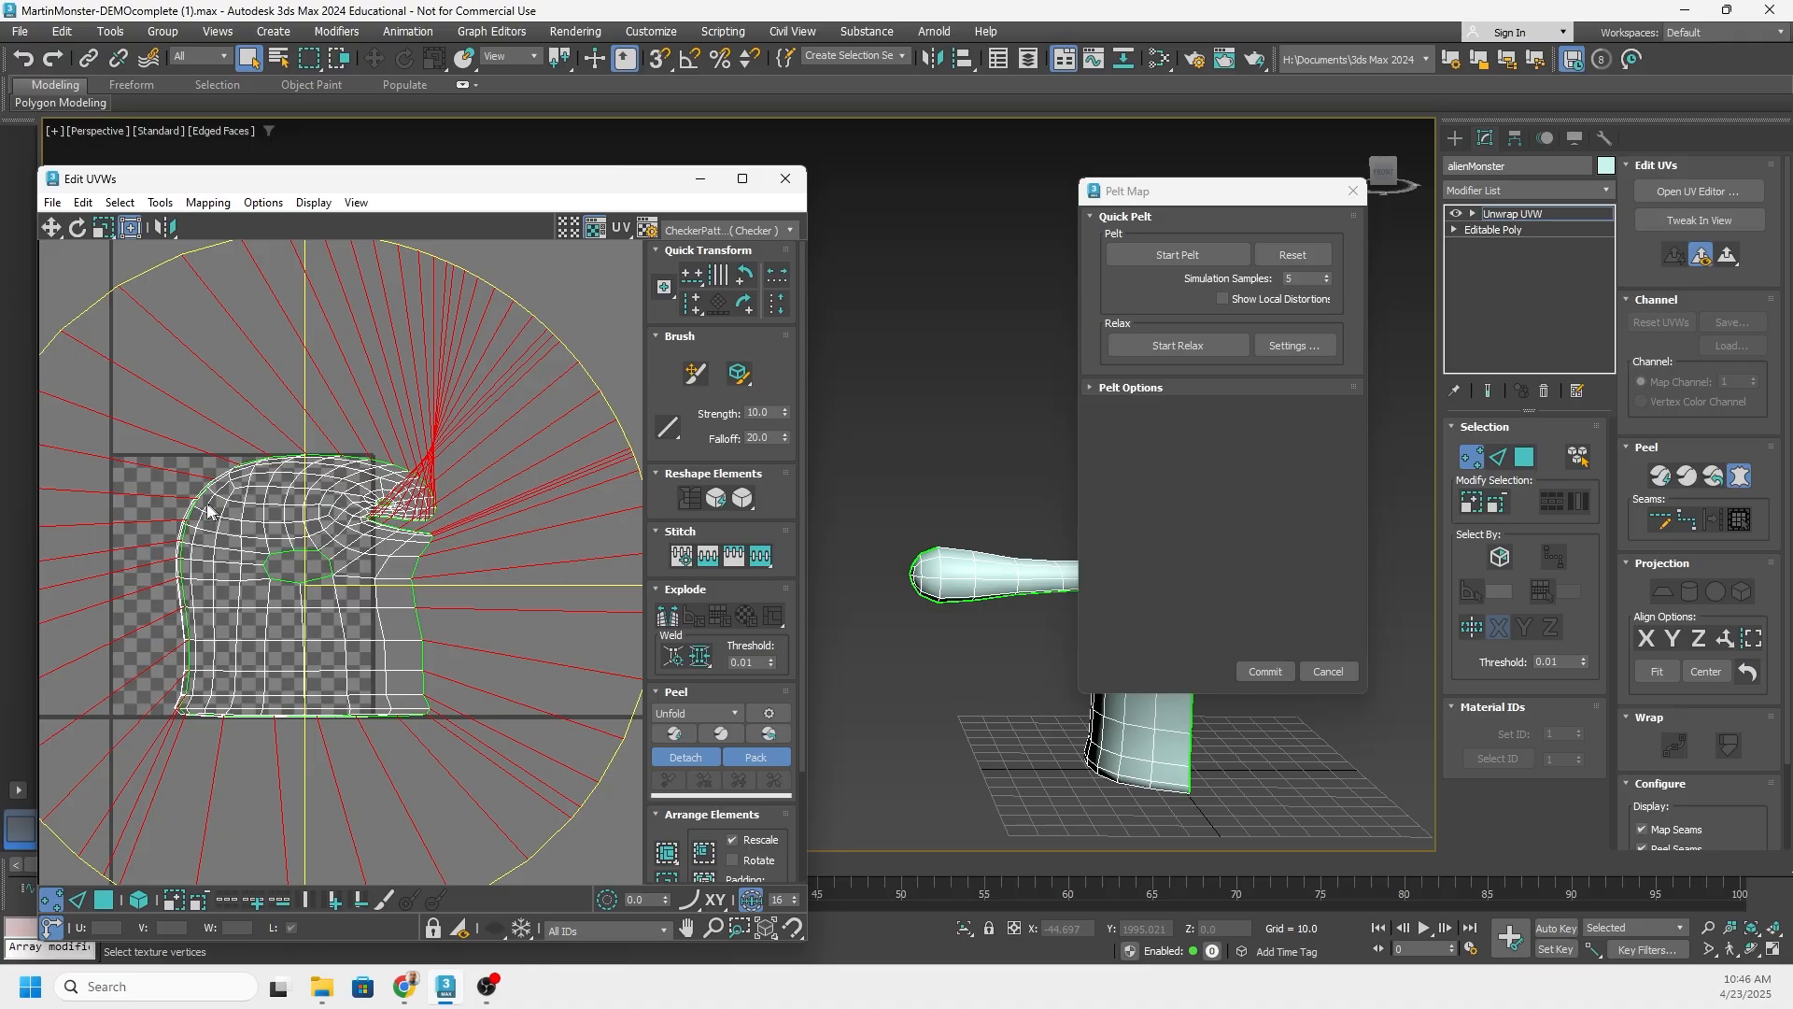
click(1177, 254)
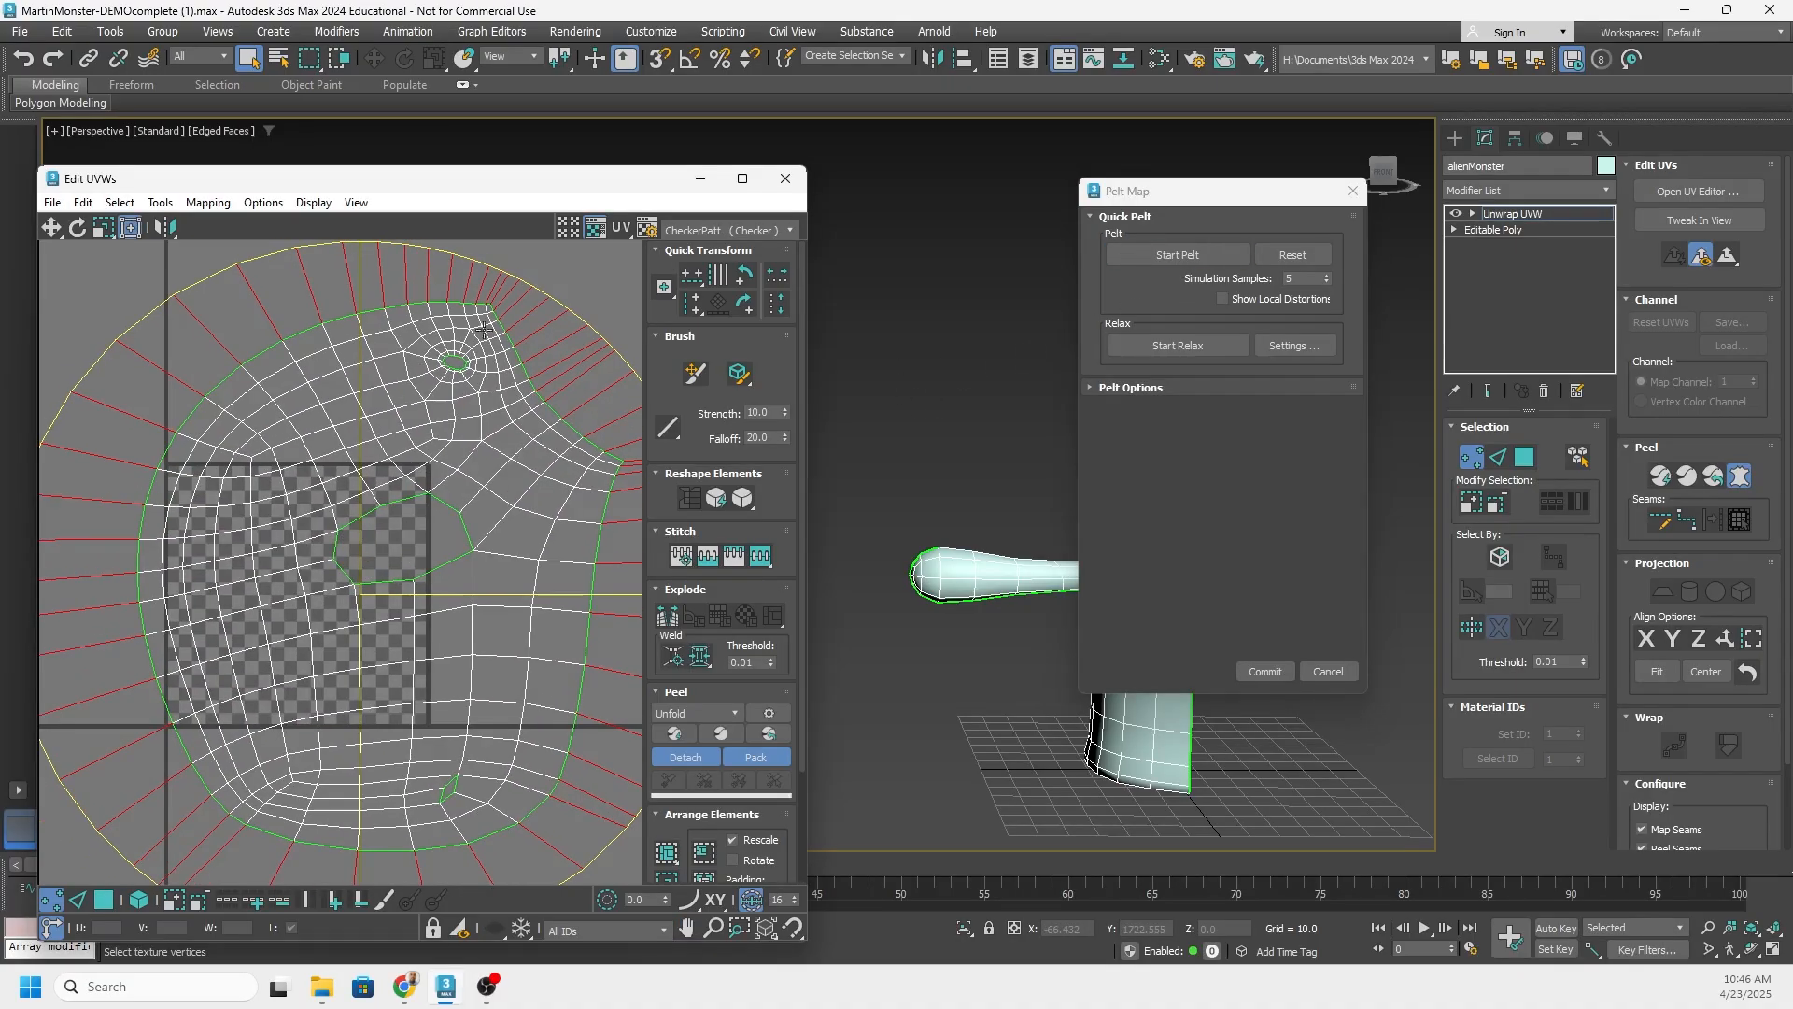
middle_drag(479, 665, 370, 669)
middle_drag(252, 377, 353, 400)
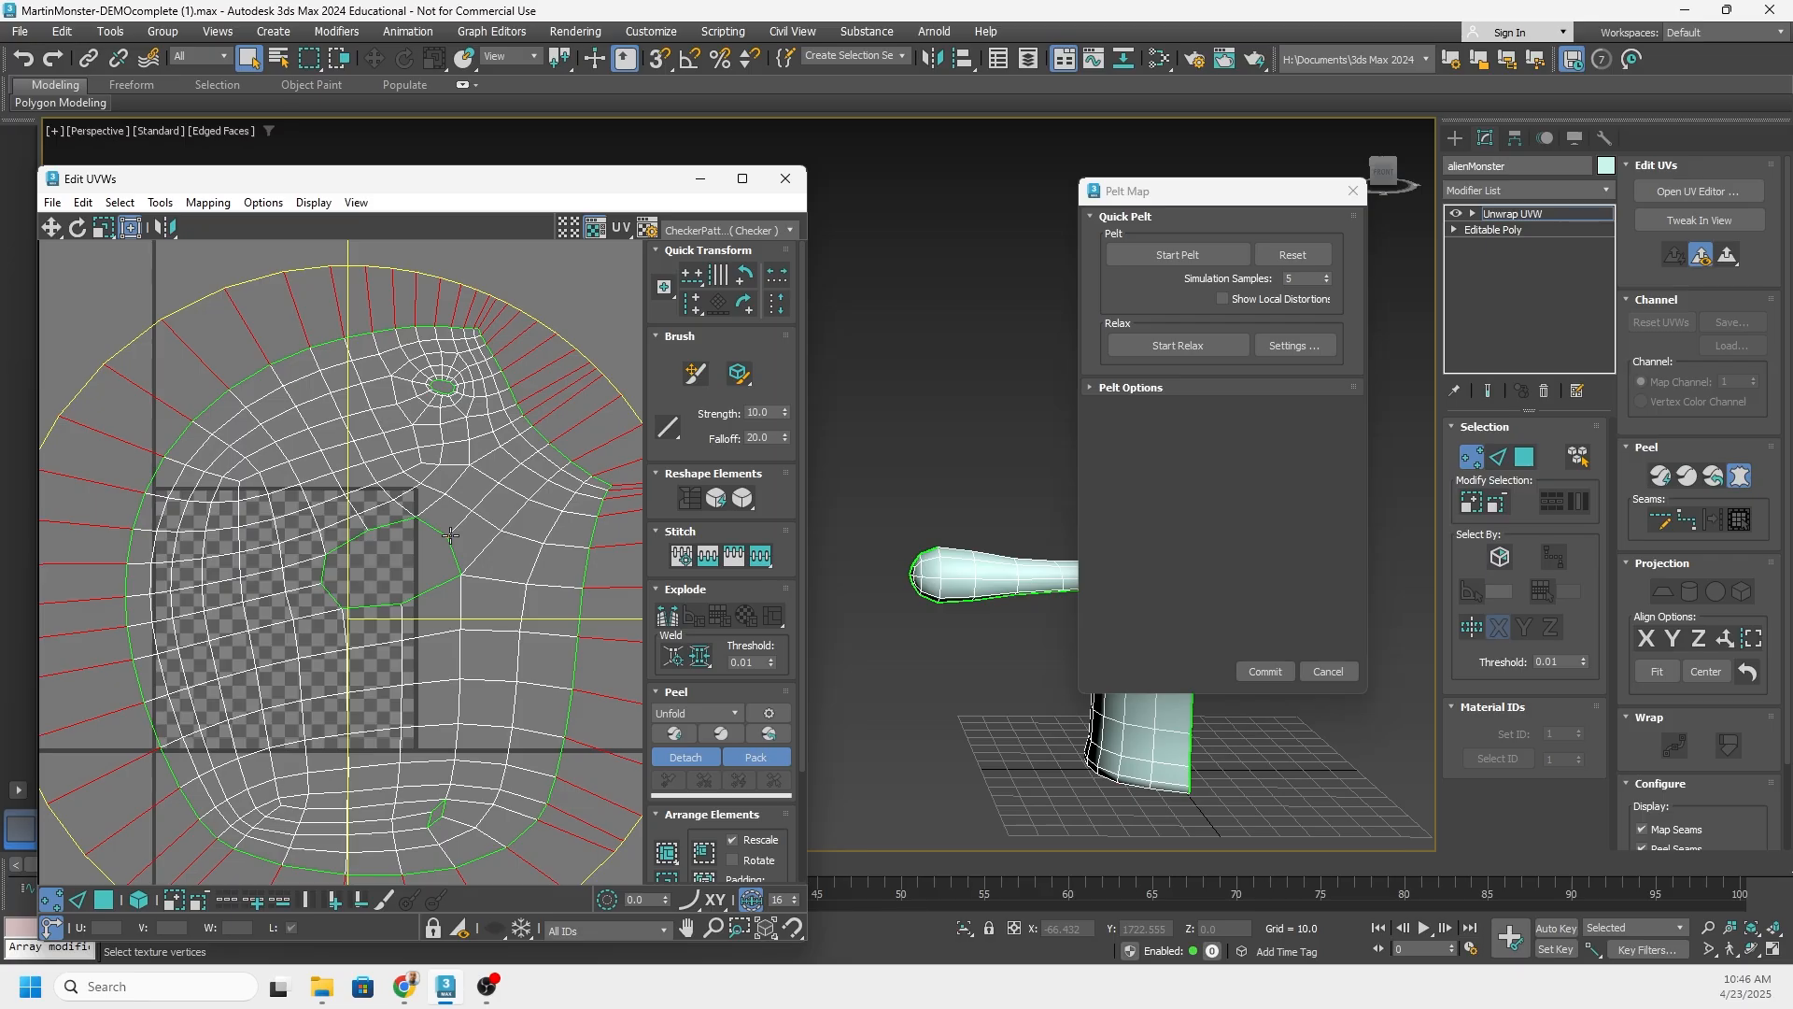
Relax the pelted body UVs and commit the pelt map
click(1190, 345)
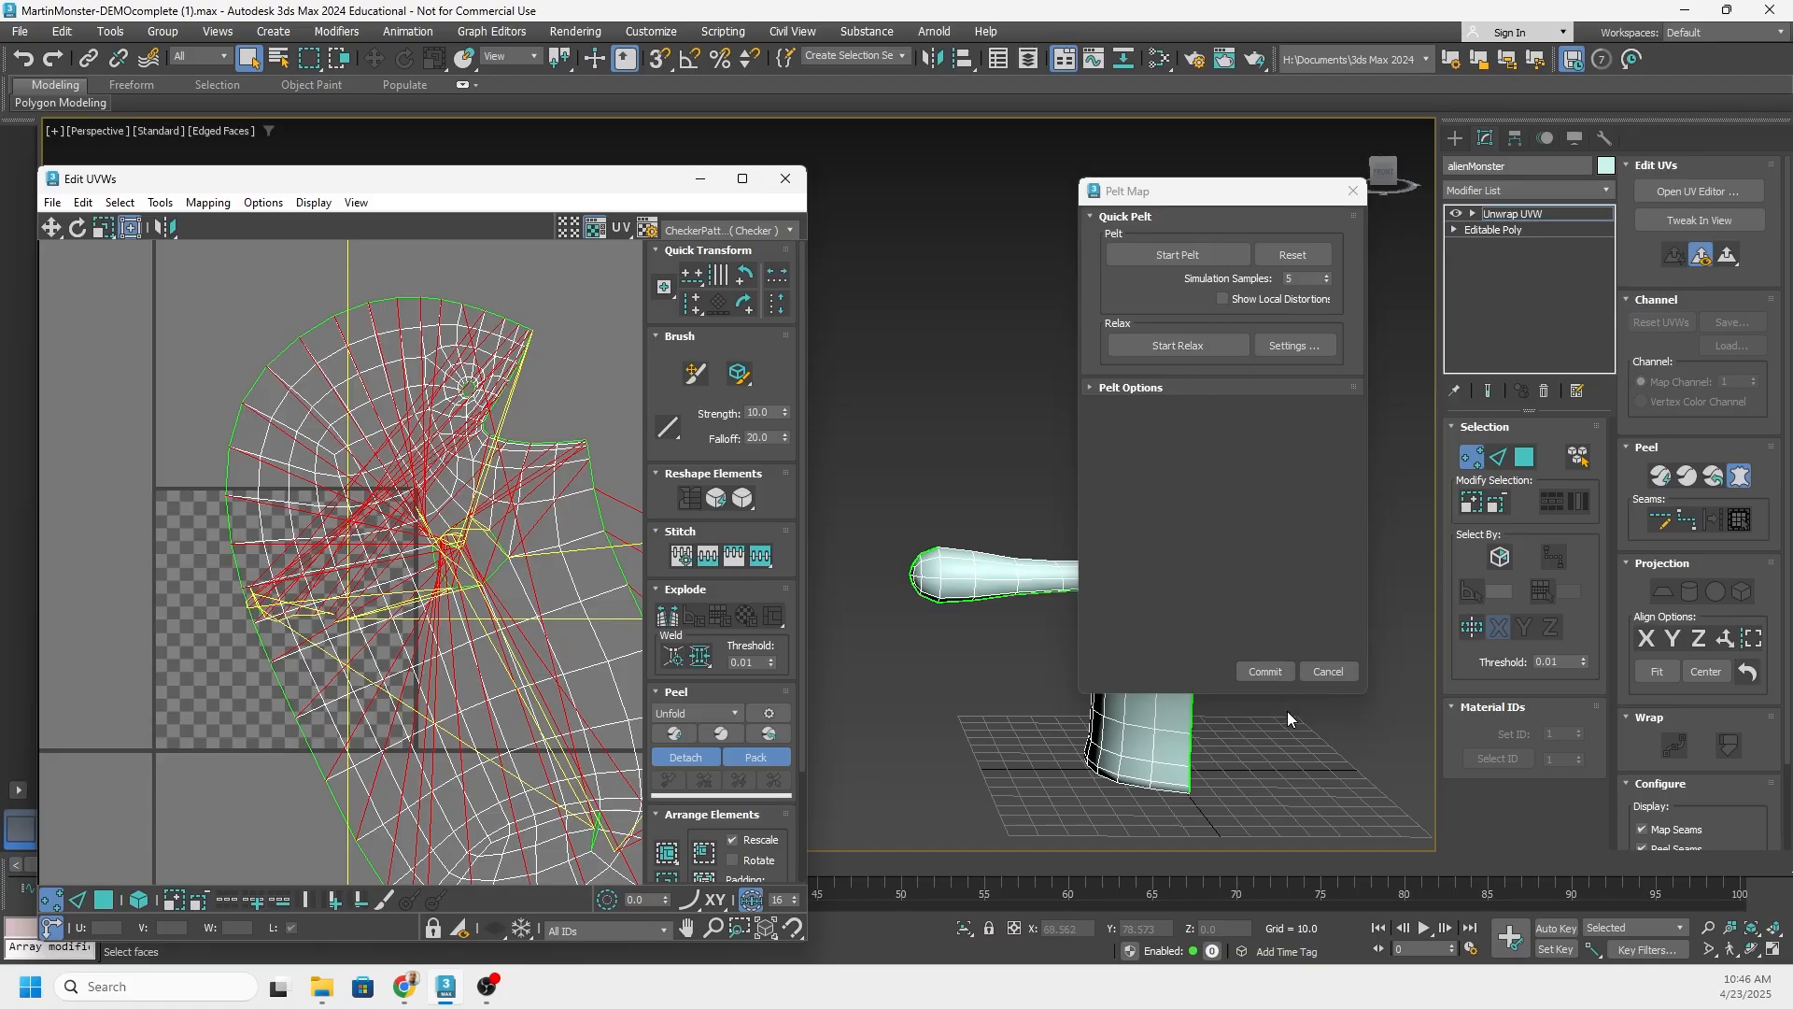
click(1266, 672)
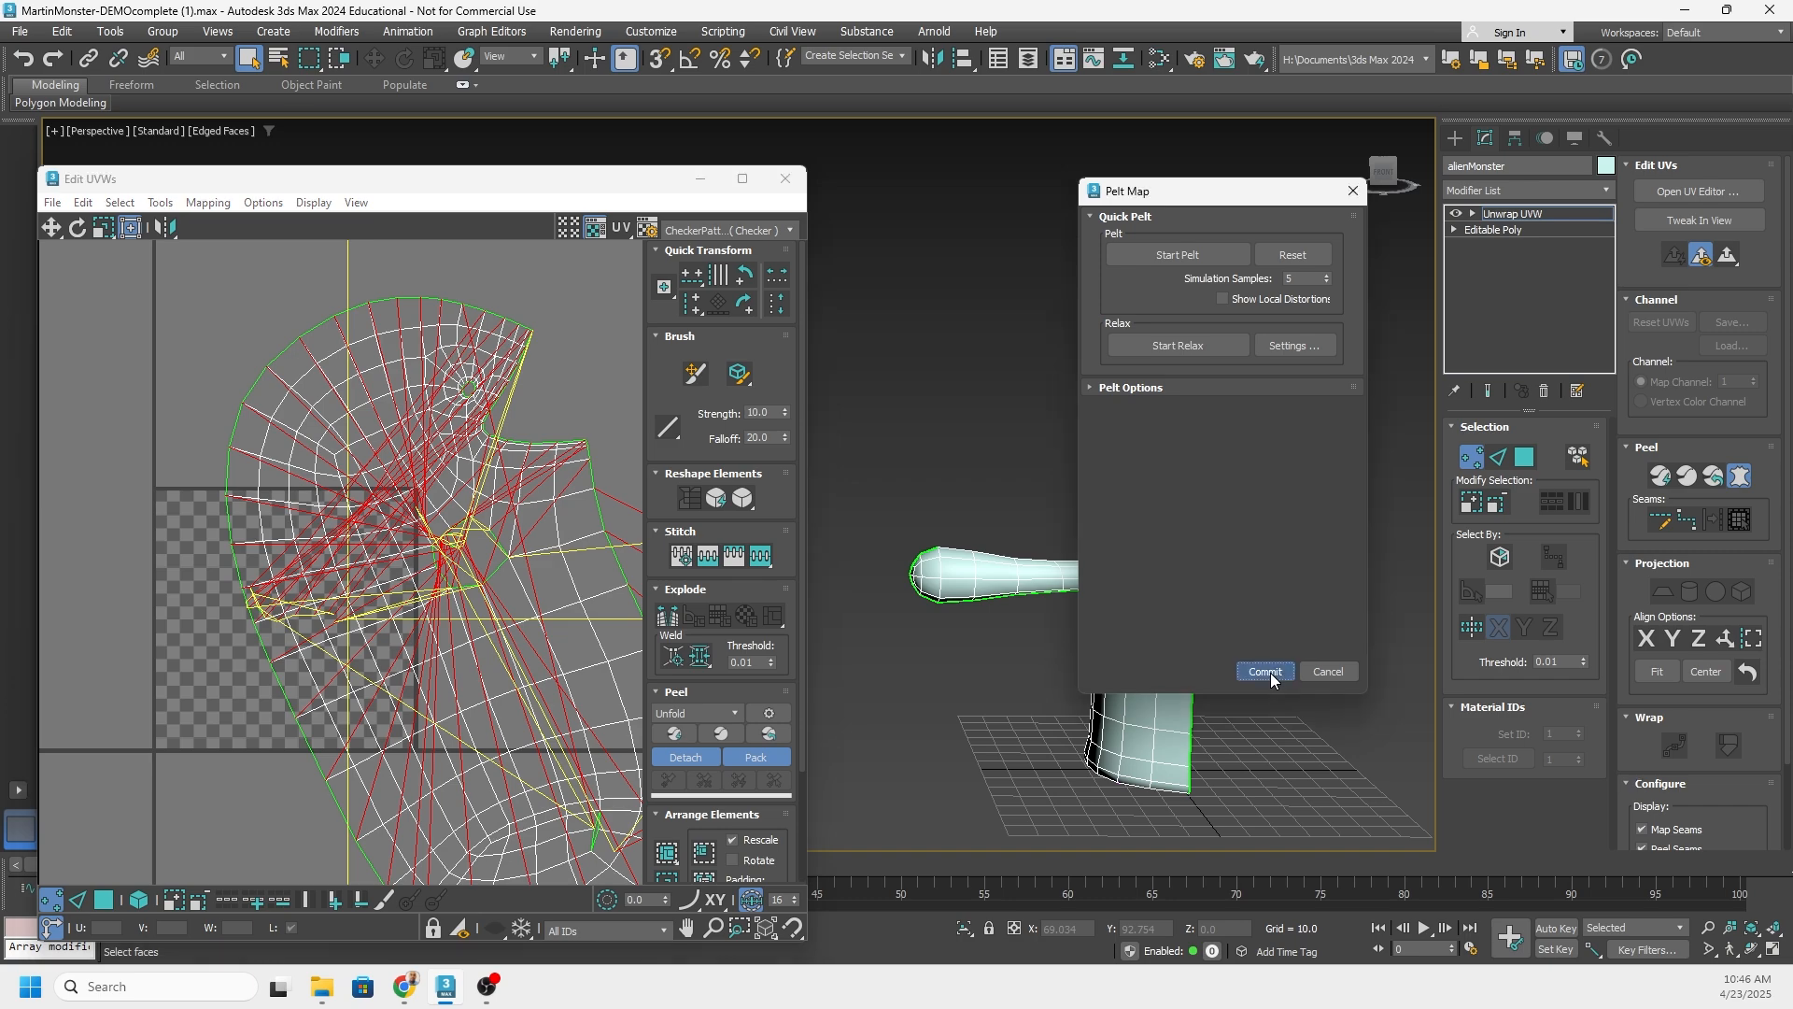
scroll(387, 532, down, 3)
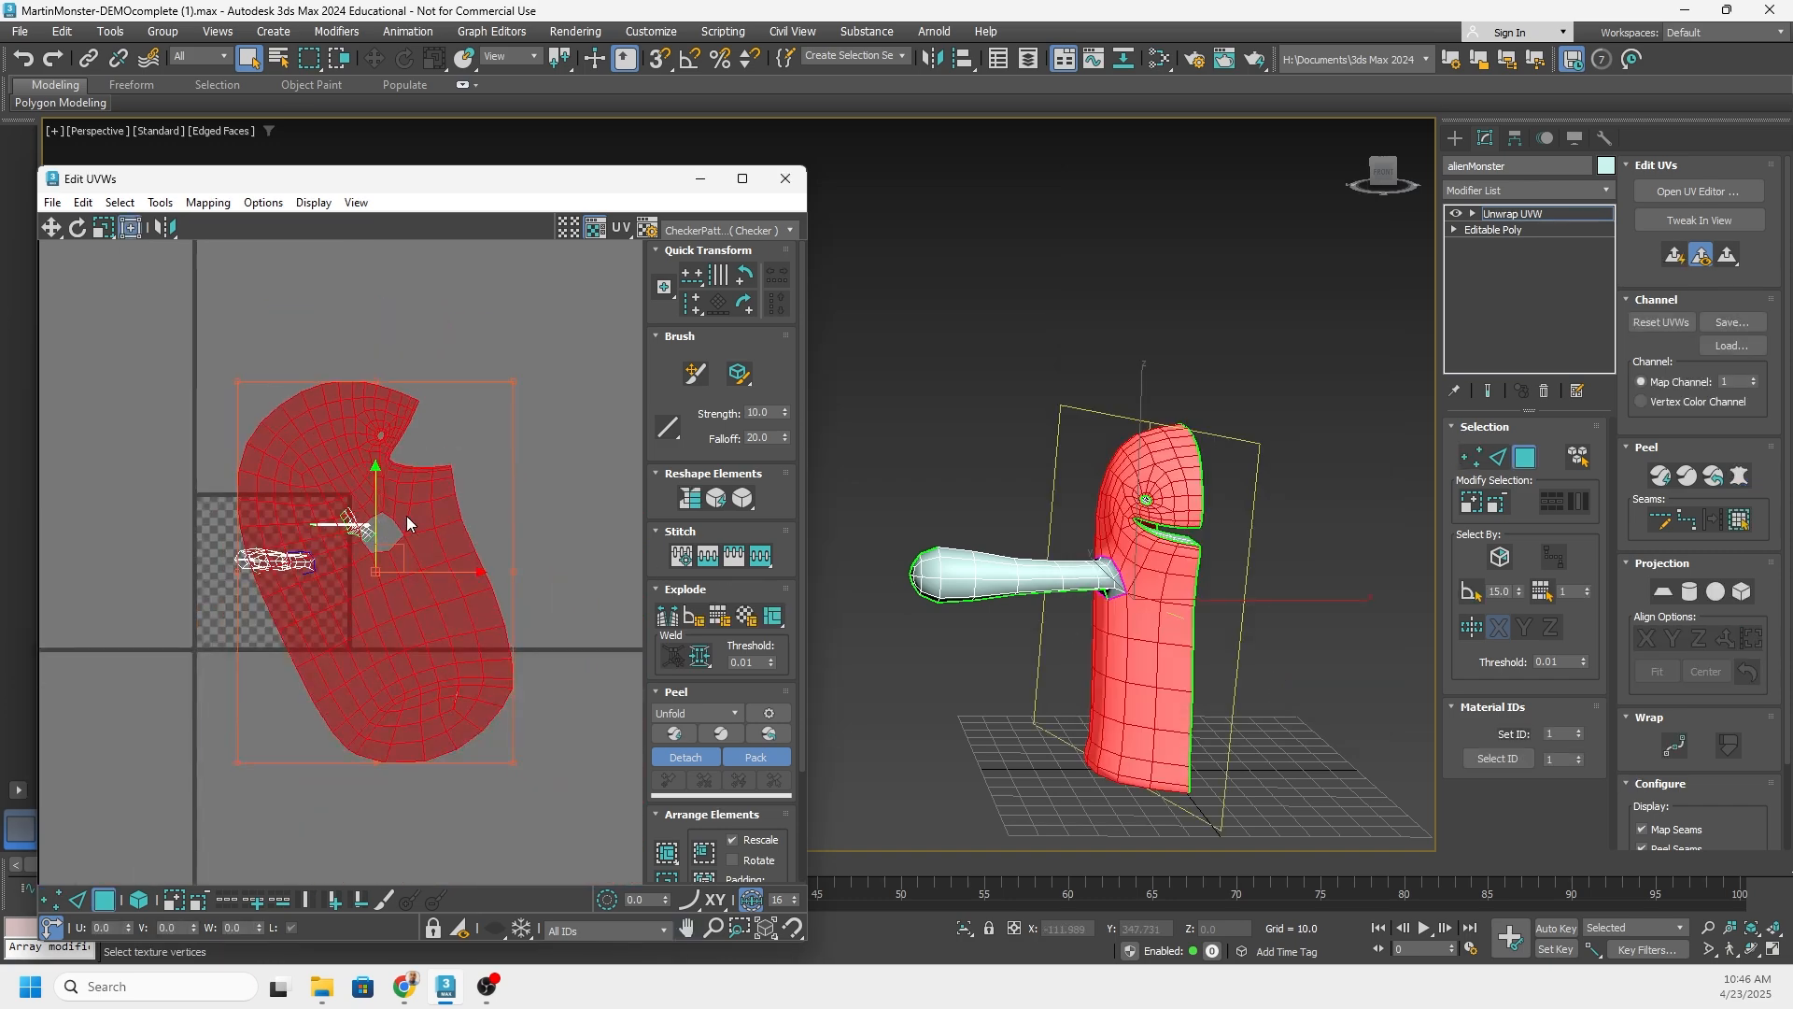
Enable element selection in the UV editor and move the whole body shell clear of the small overlapping shells
click(456, 529)
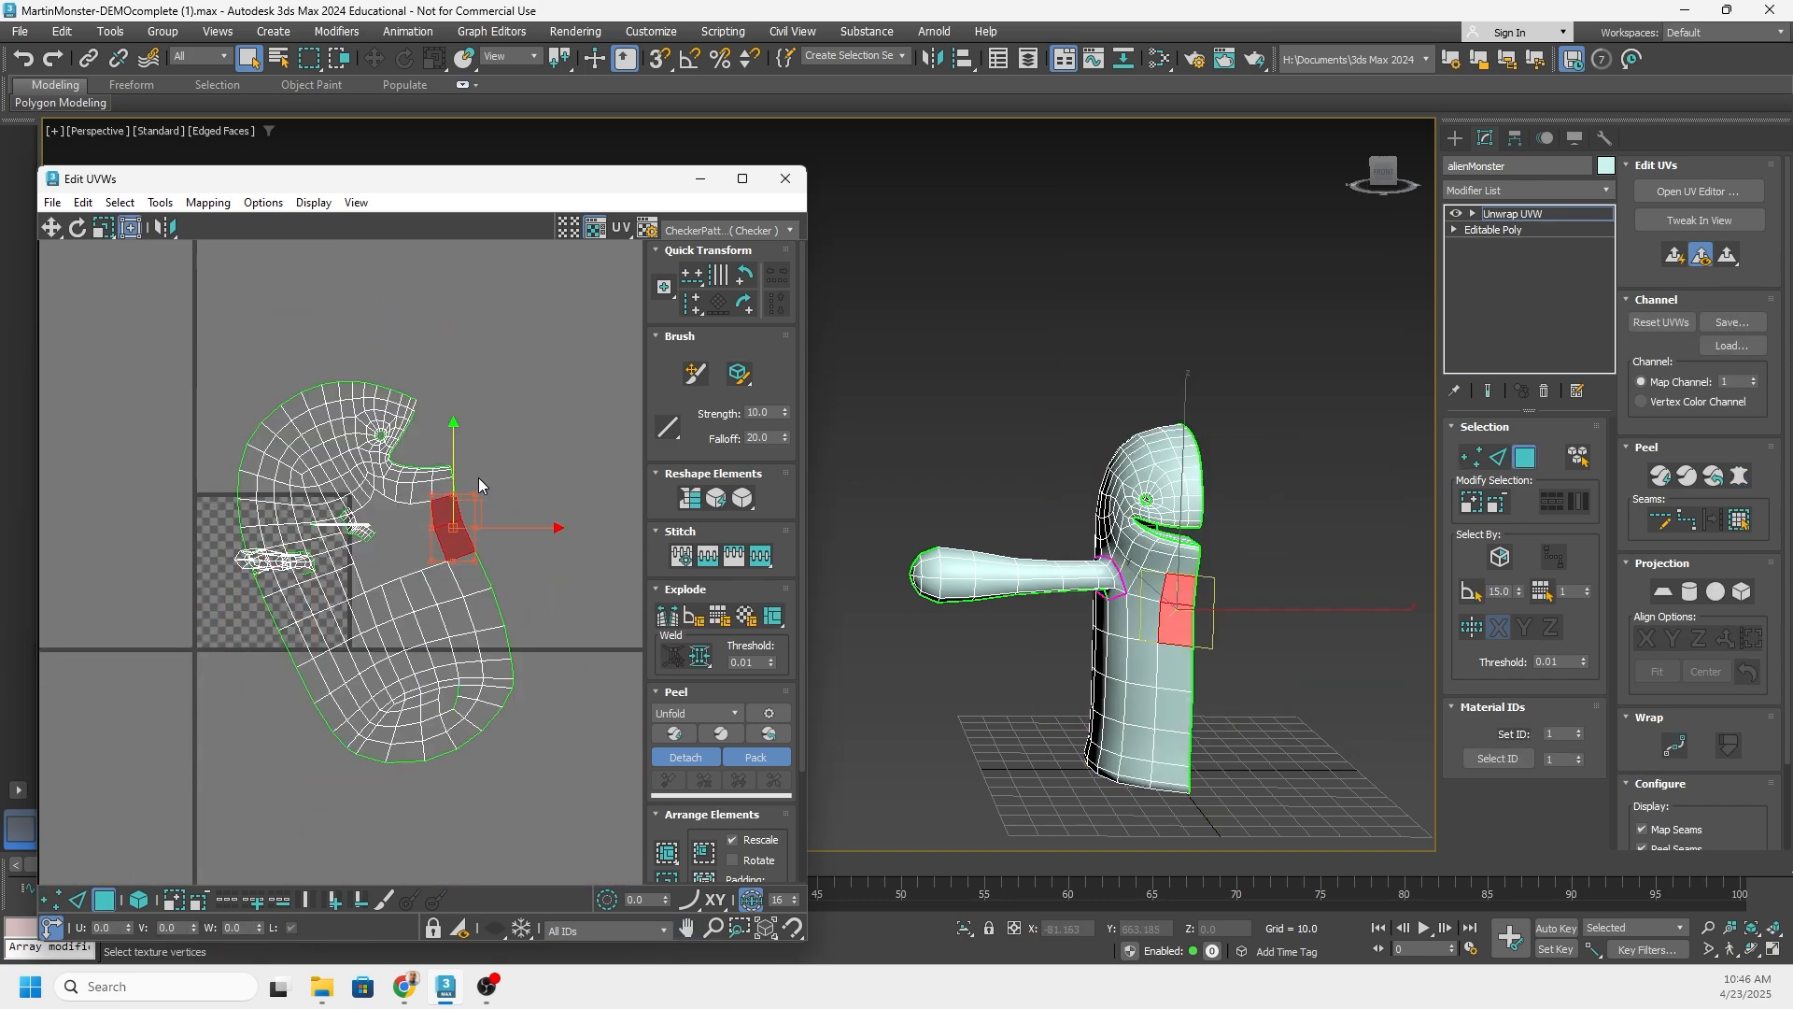
click(542, 460)
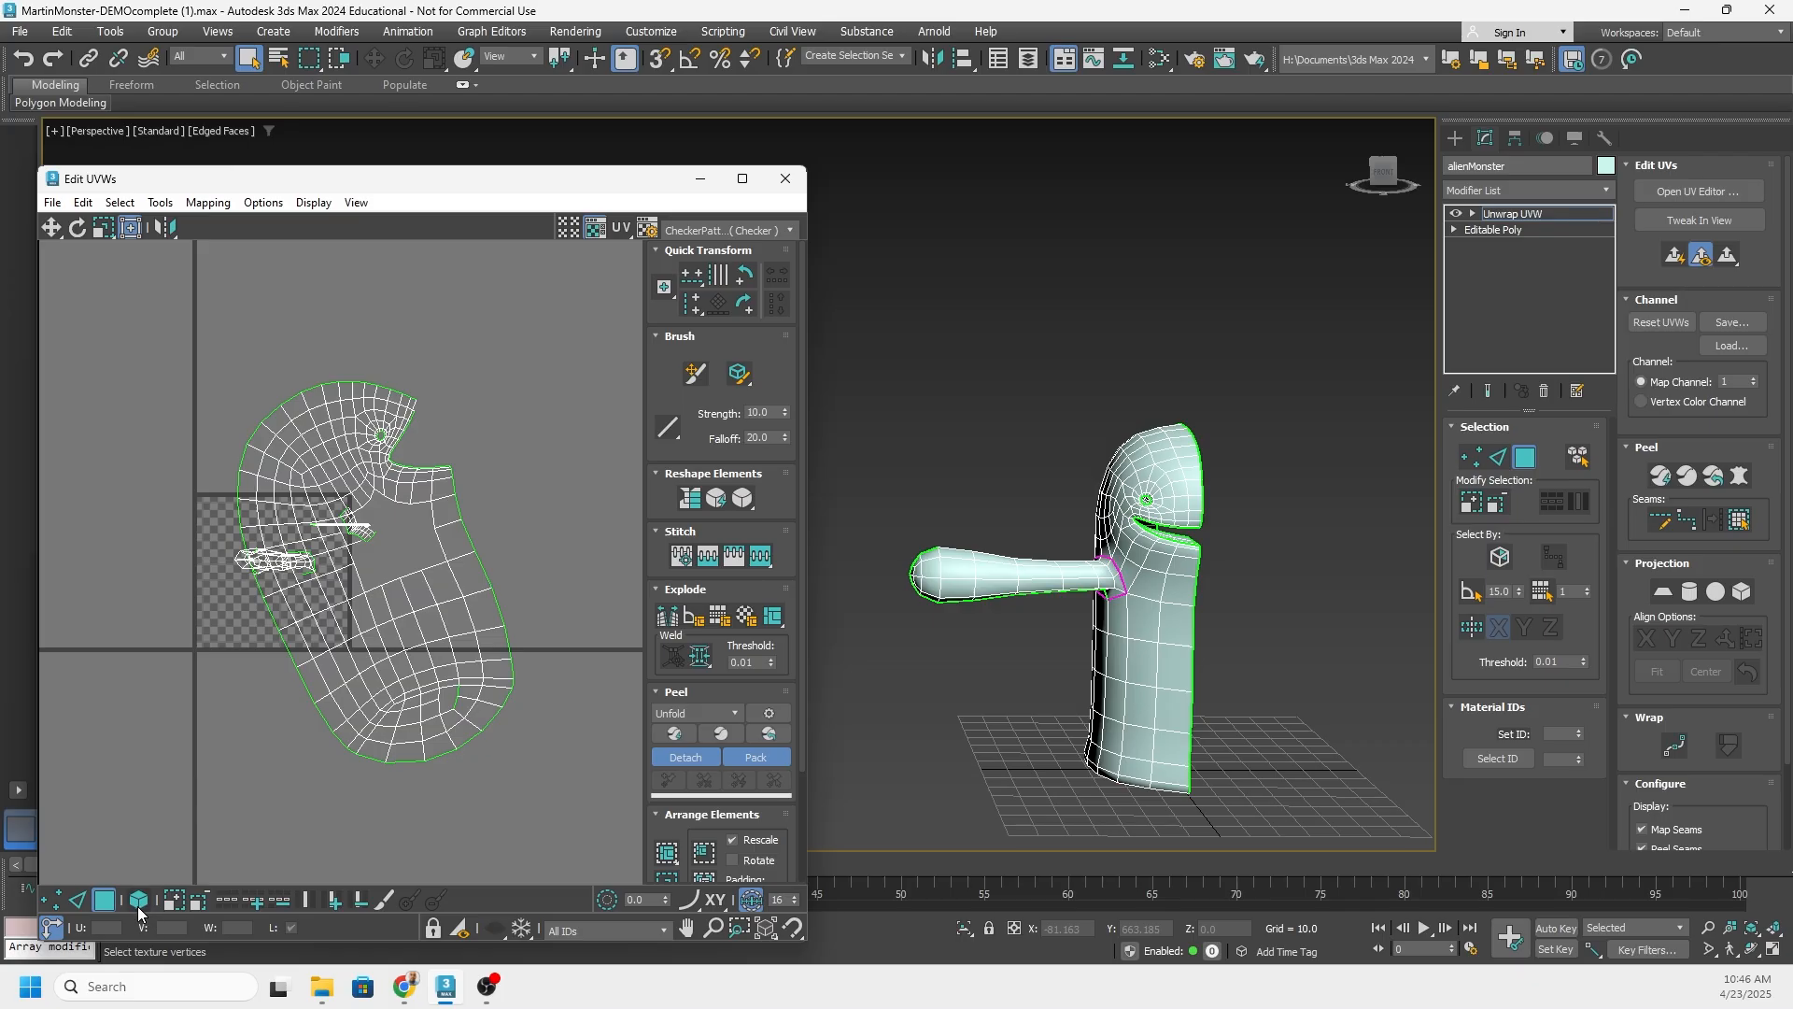
click(138, 899)
click(372, 430)
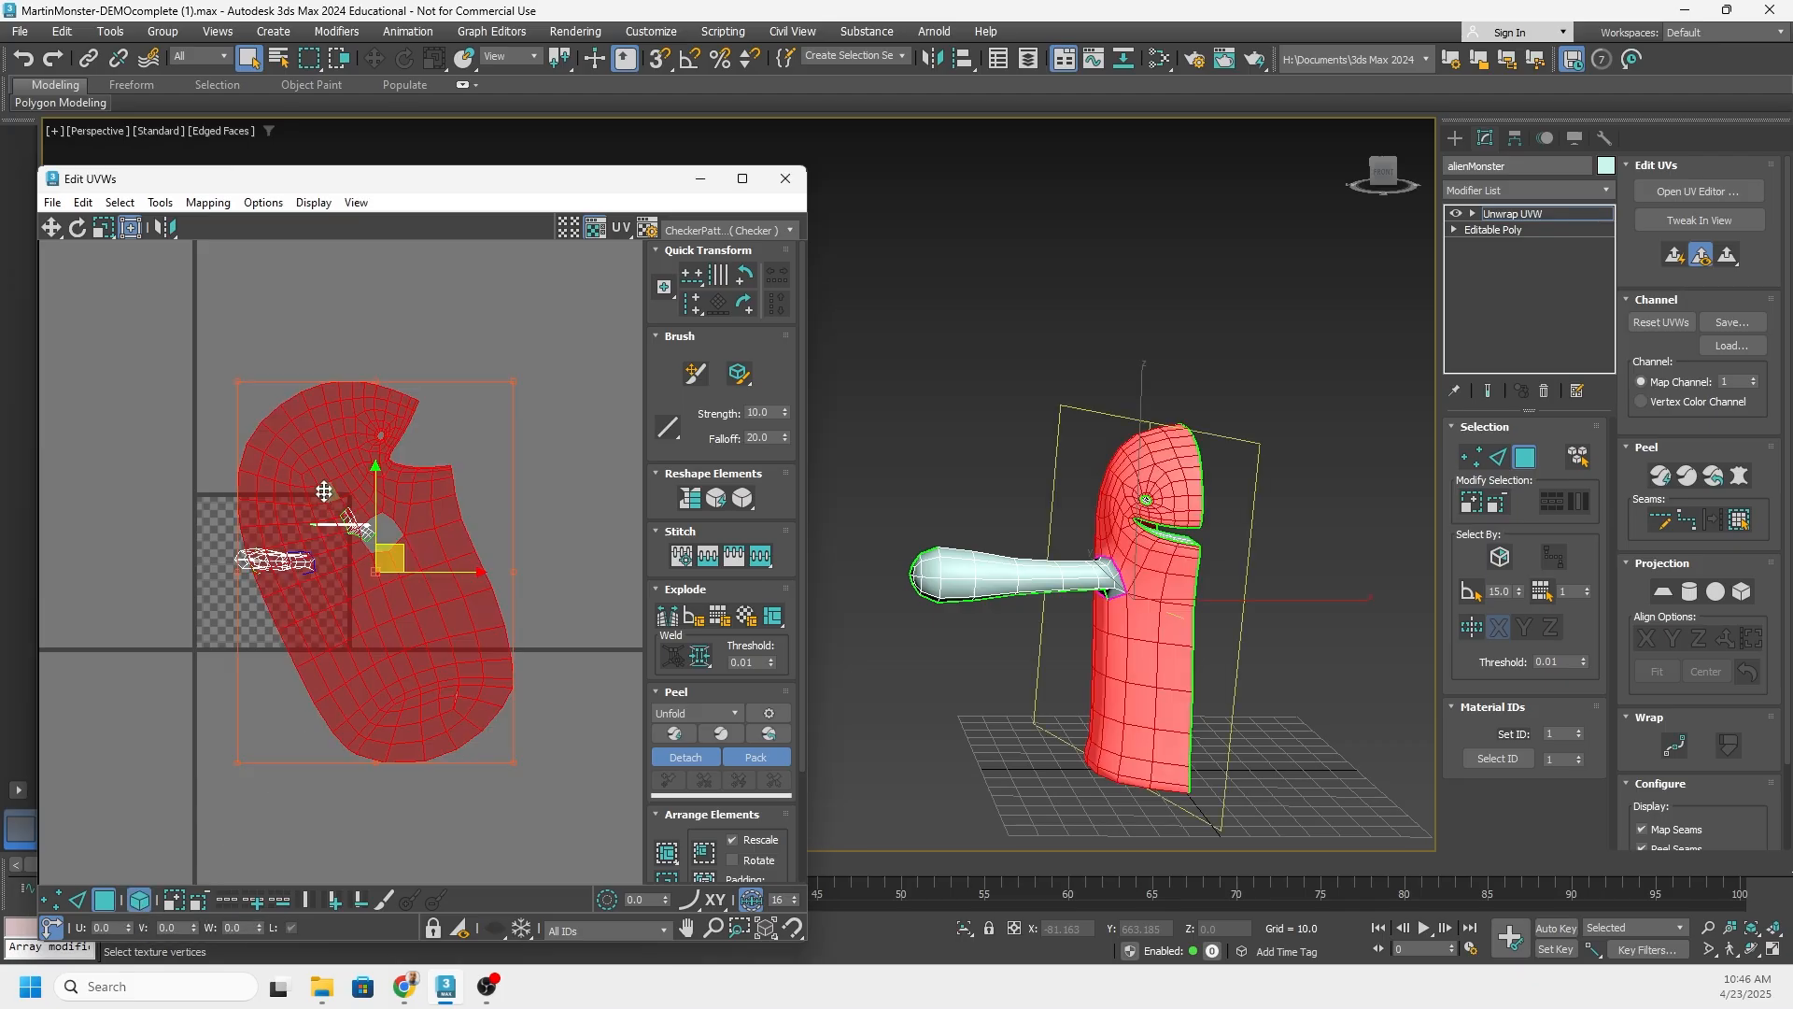
drag(328, 492, 467, 396)
middle_drag(467, 452, 368, 486)
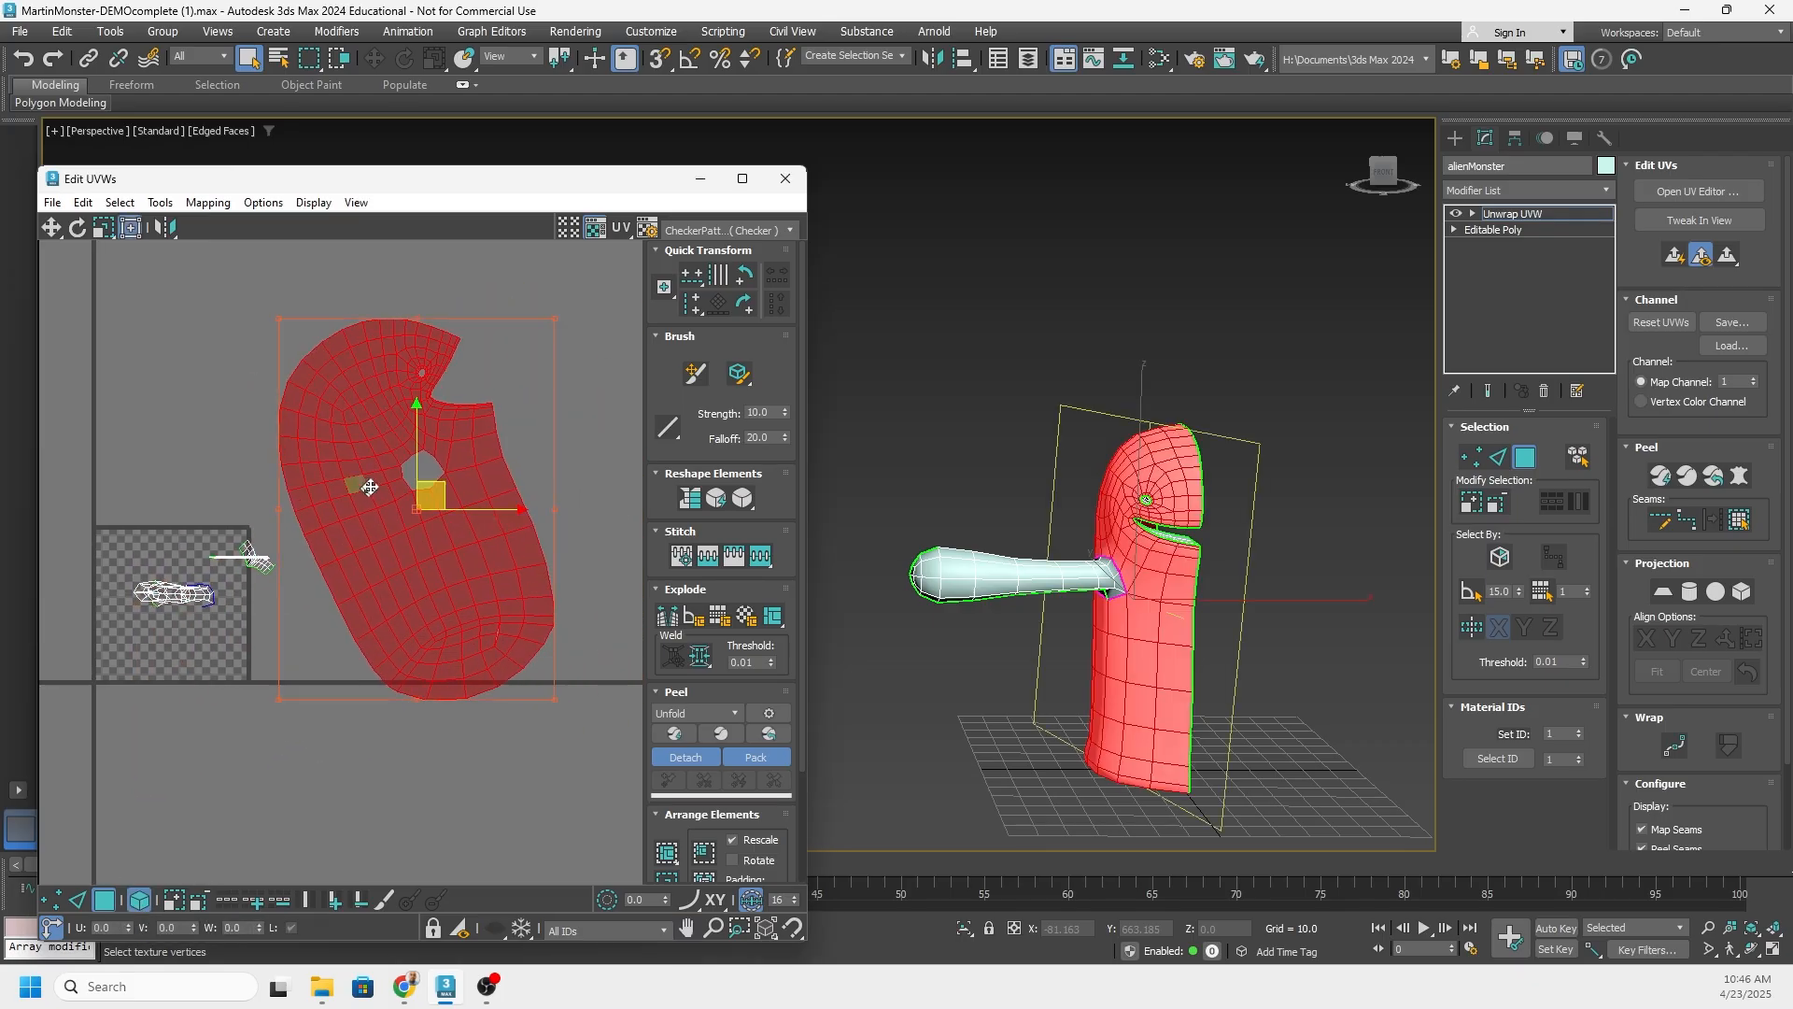
Inspect the body's UV shell around the eye, mouth, arm opening and base for gaps, leaving the shell deselected
drag(417, 318, 499, 338)
scroll(439, 383, up, 5)
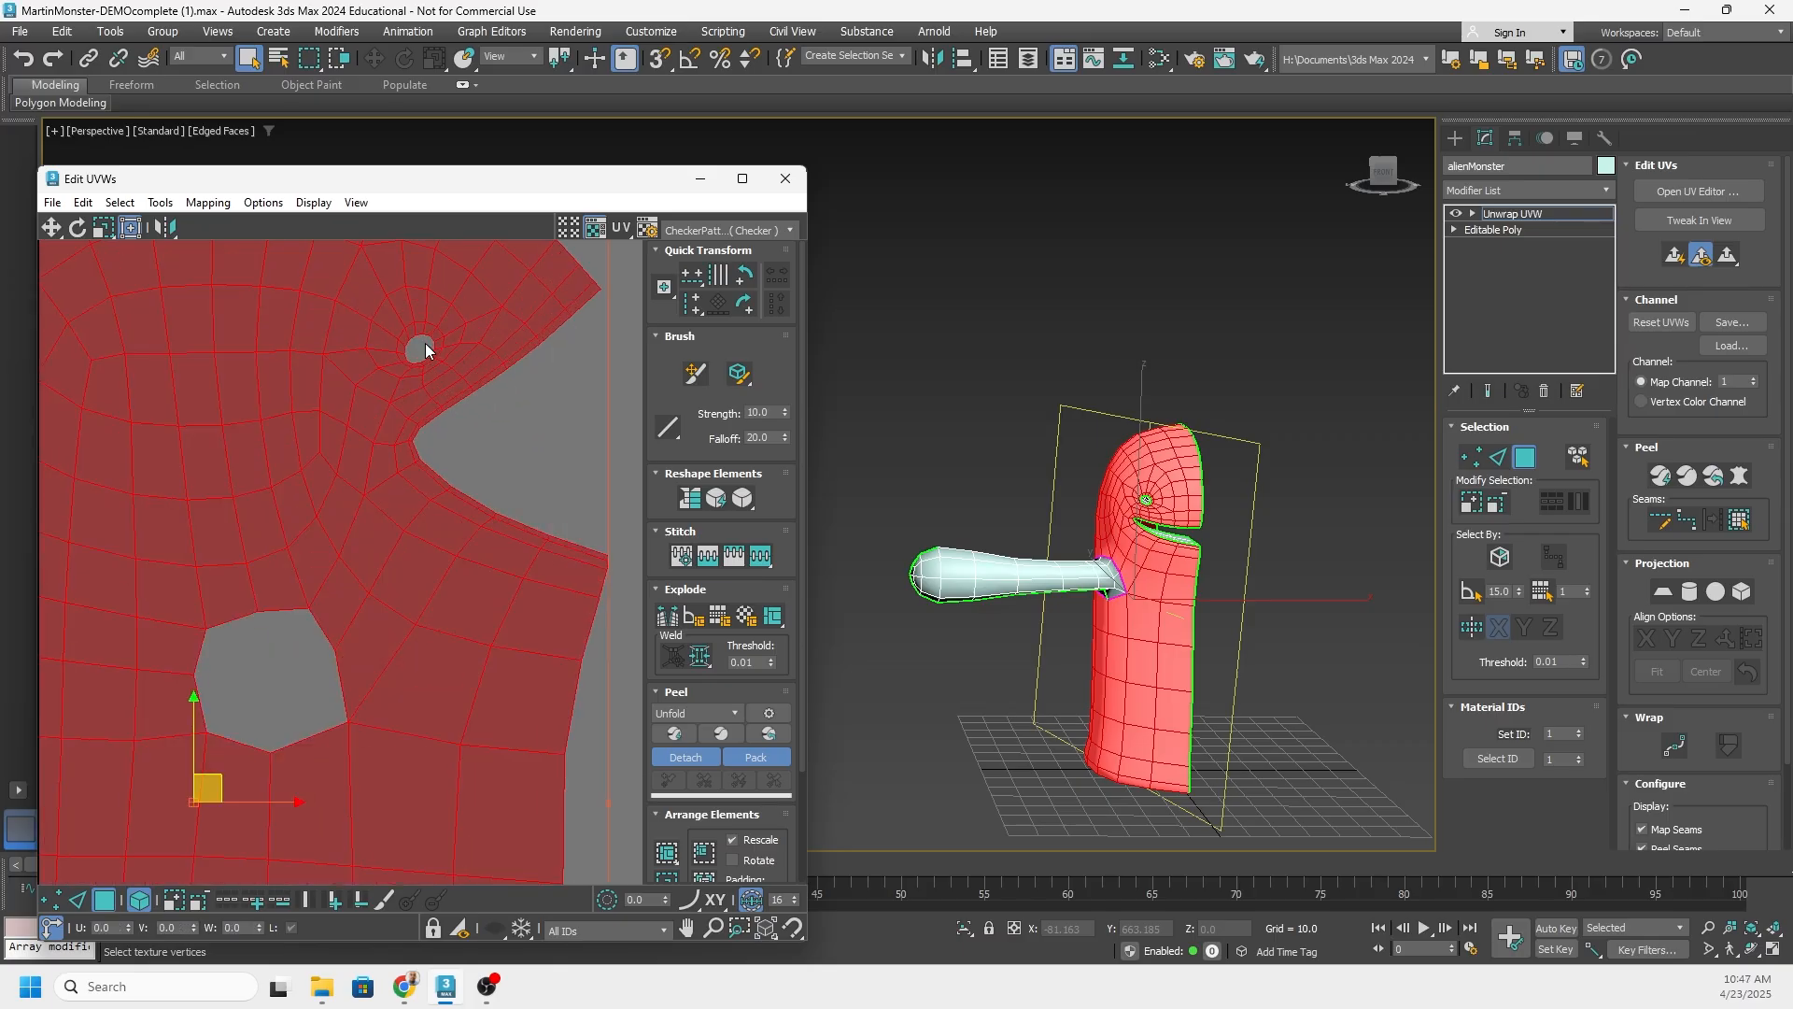
scroll(440, 412, down, 2)
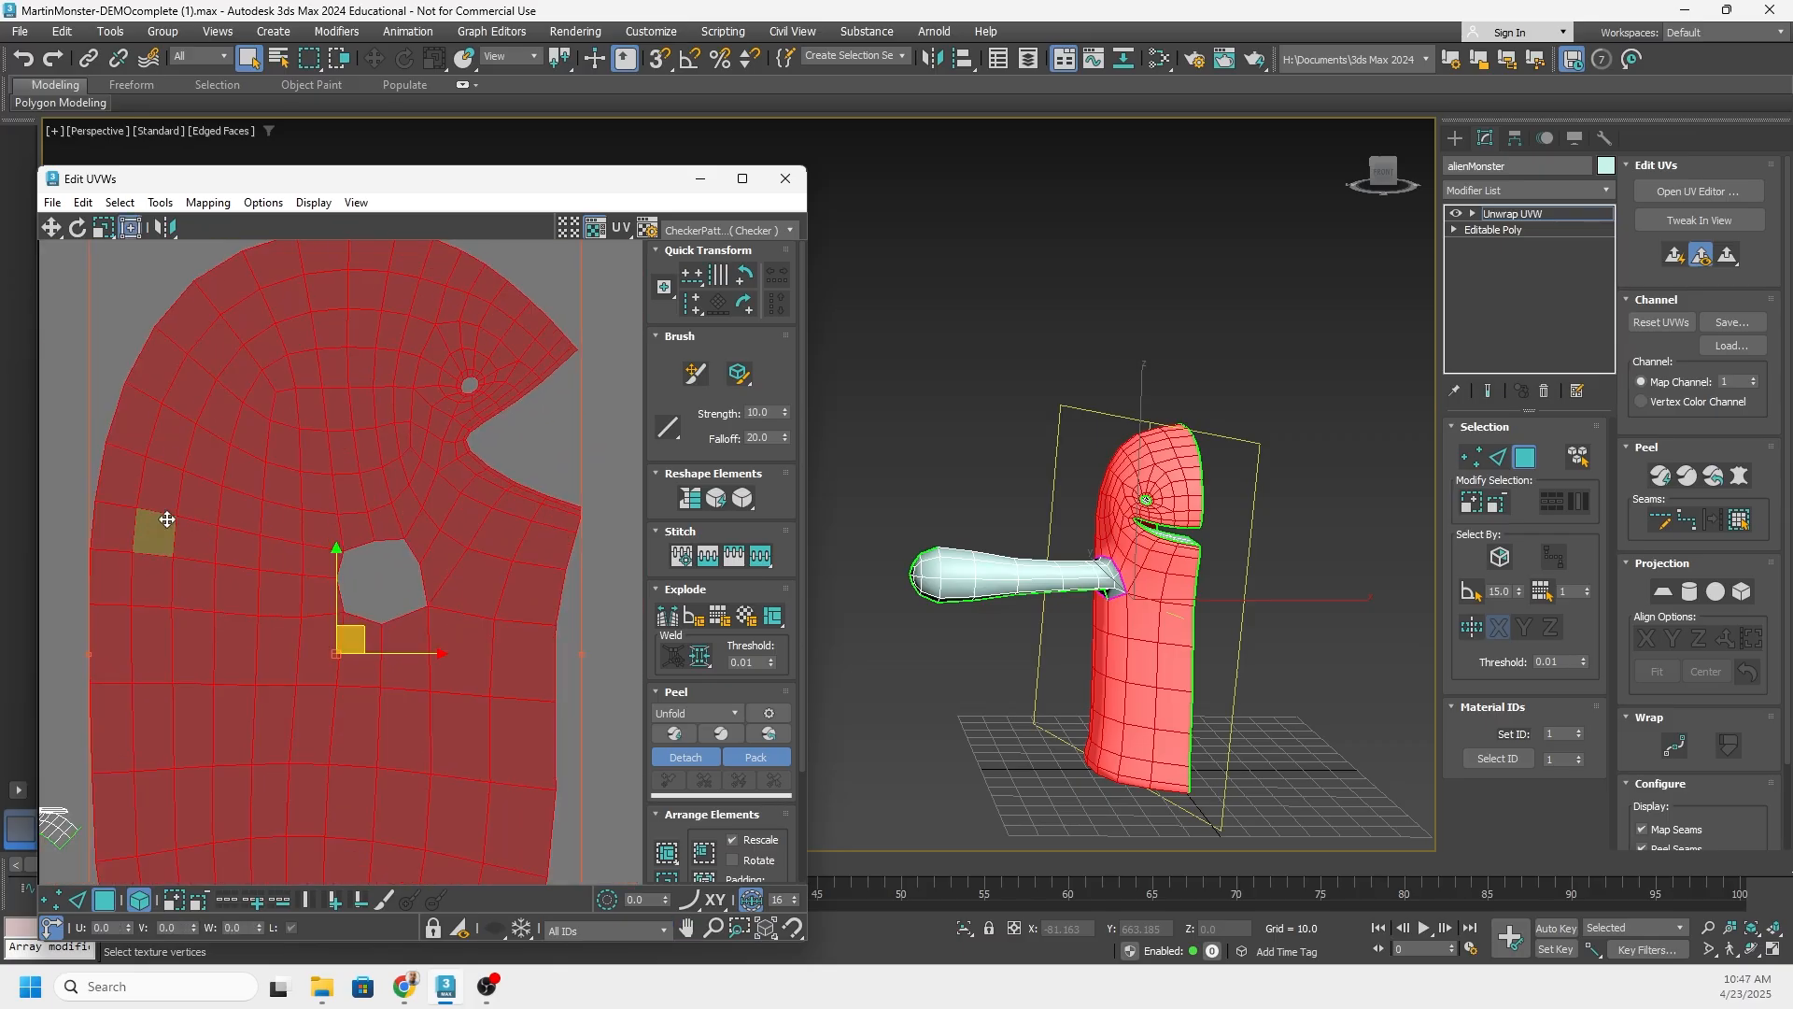
middle_drag(275, 724, 261, 519)
scroll(387, 794, up, 5)
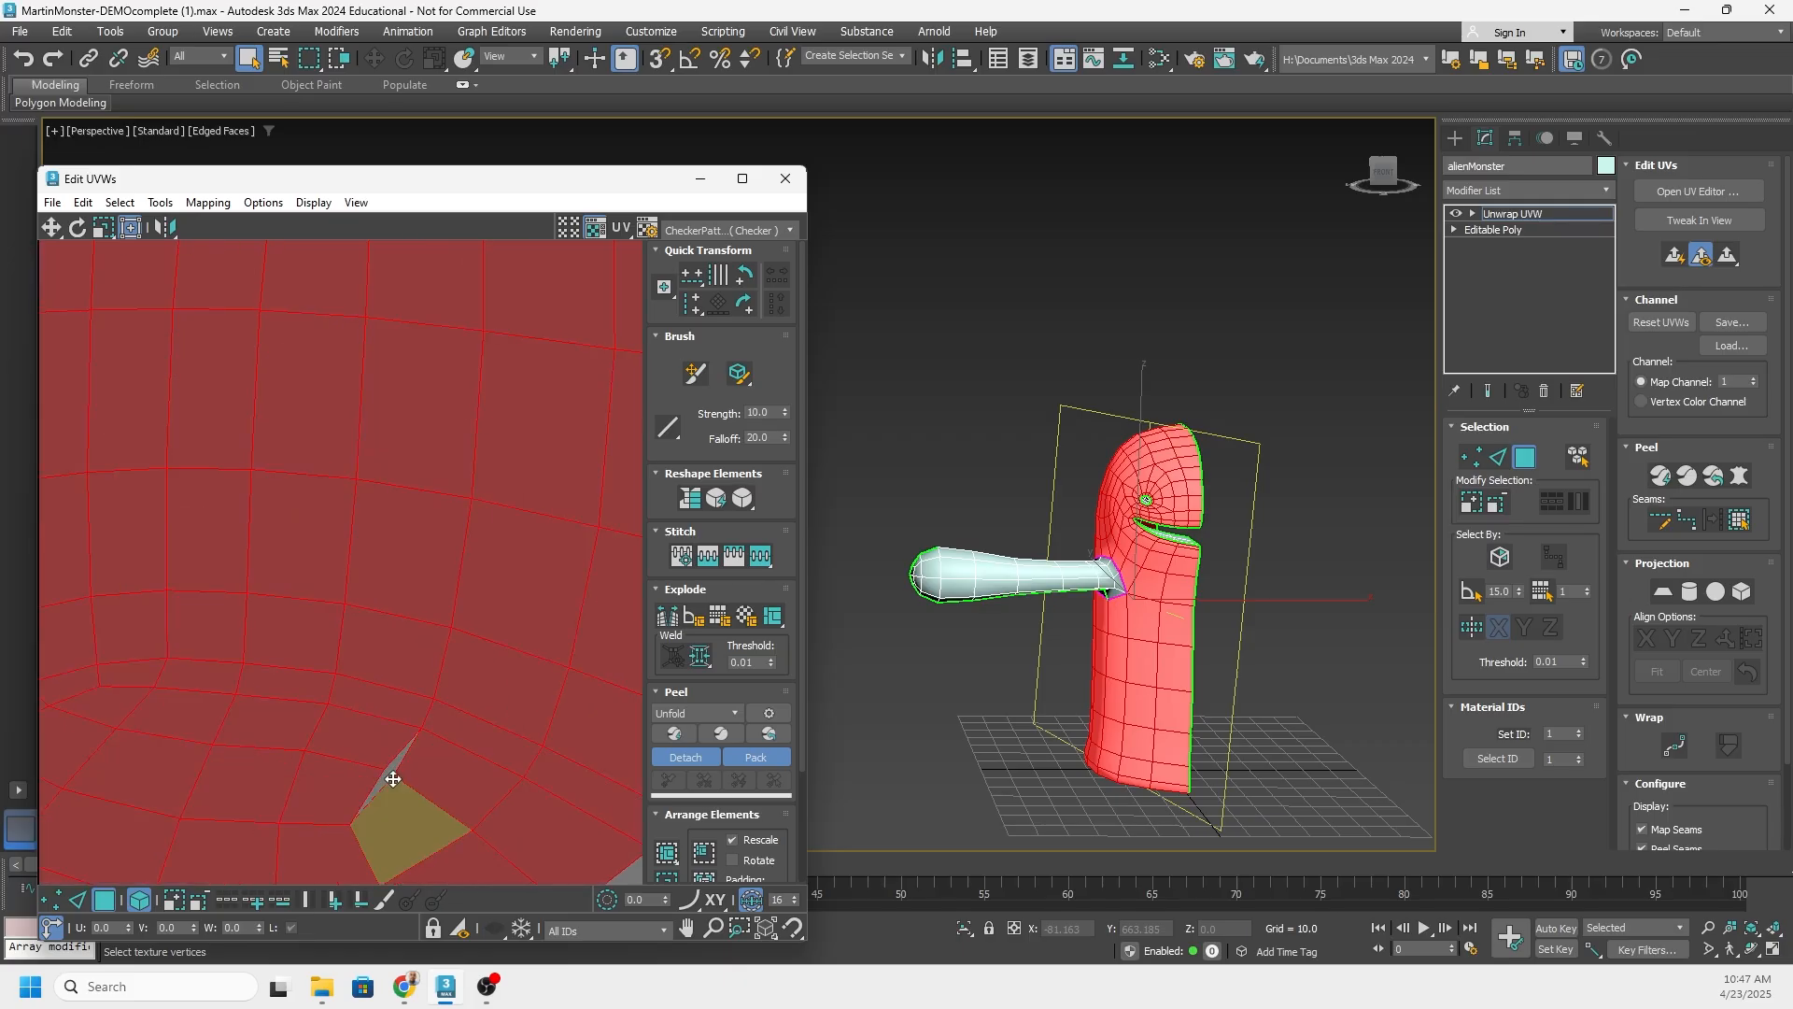
scroll(385, 770, down, 8)
click(201, 820)
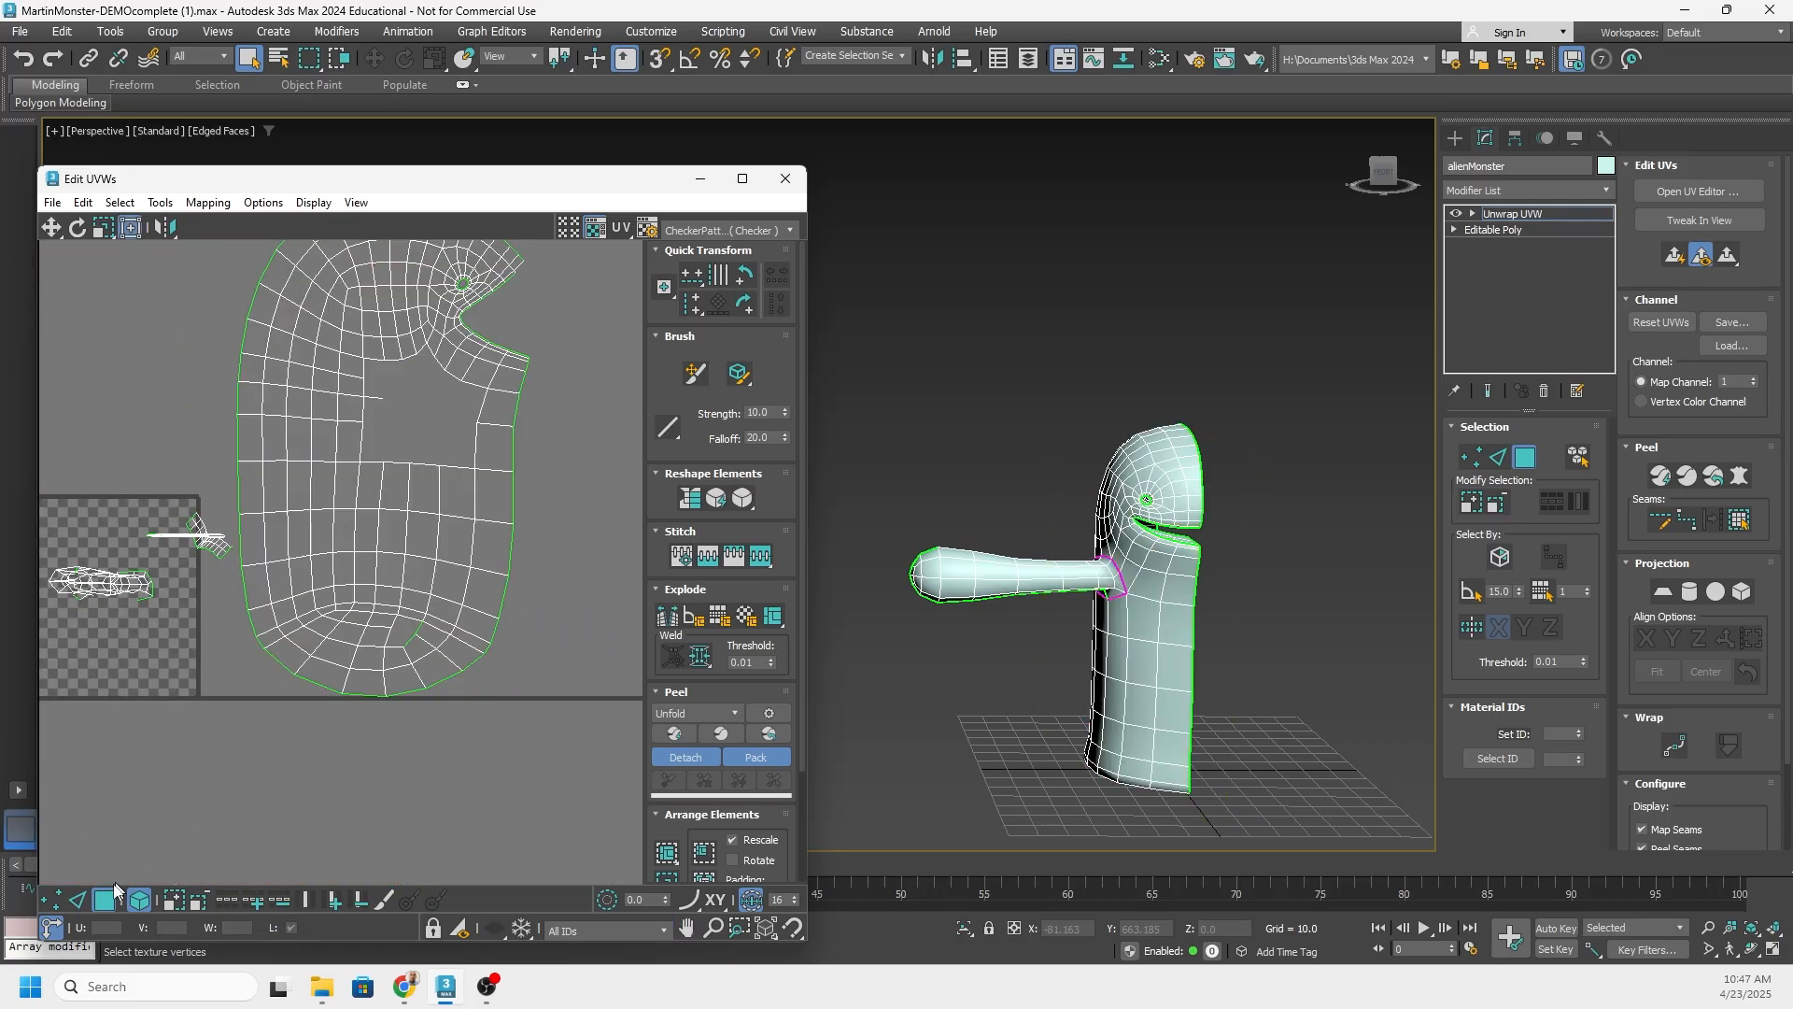
Switch the UV editor to edge selection and turn off element selection
click(78, 899)
scroll(413, 647, up, 5)
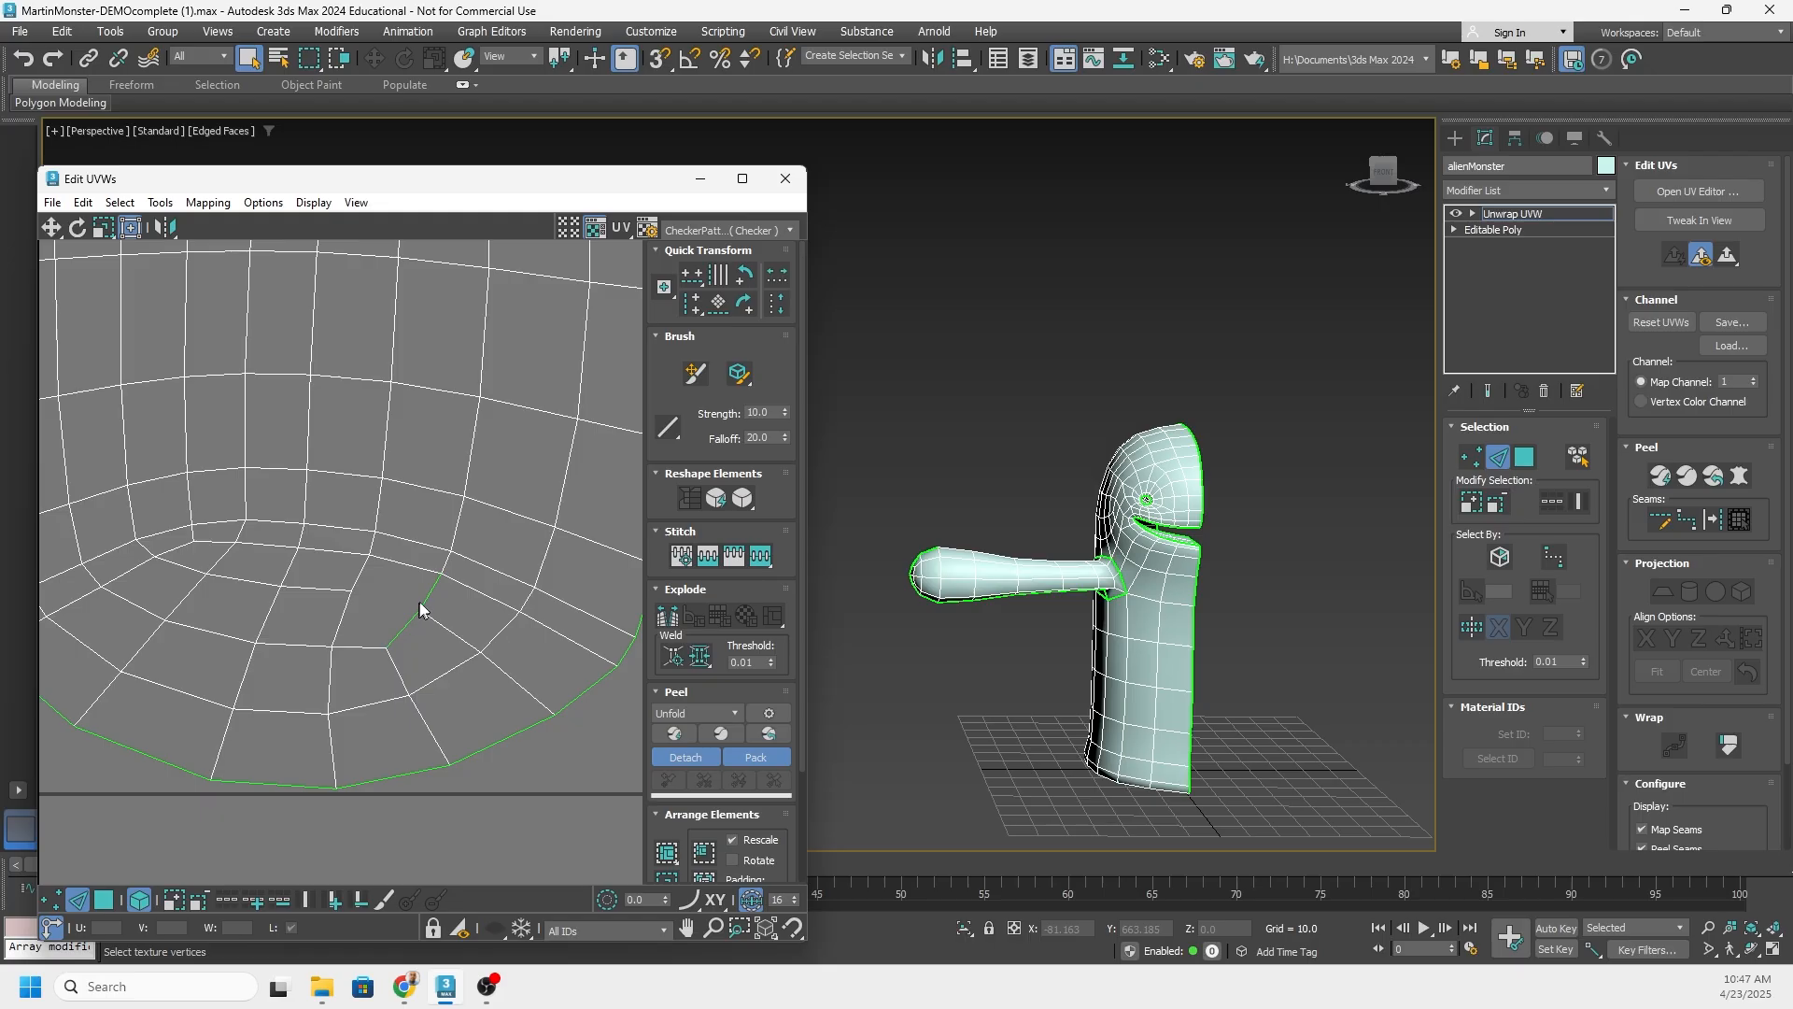
click(424, 607)
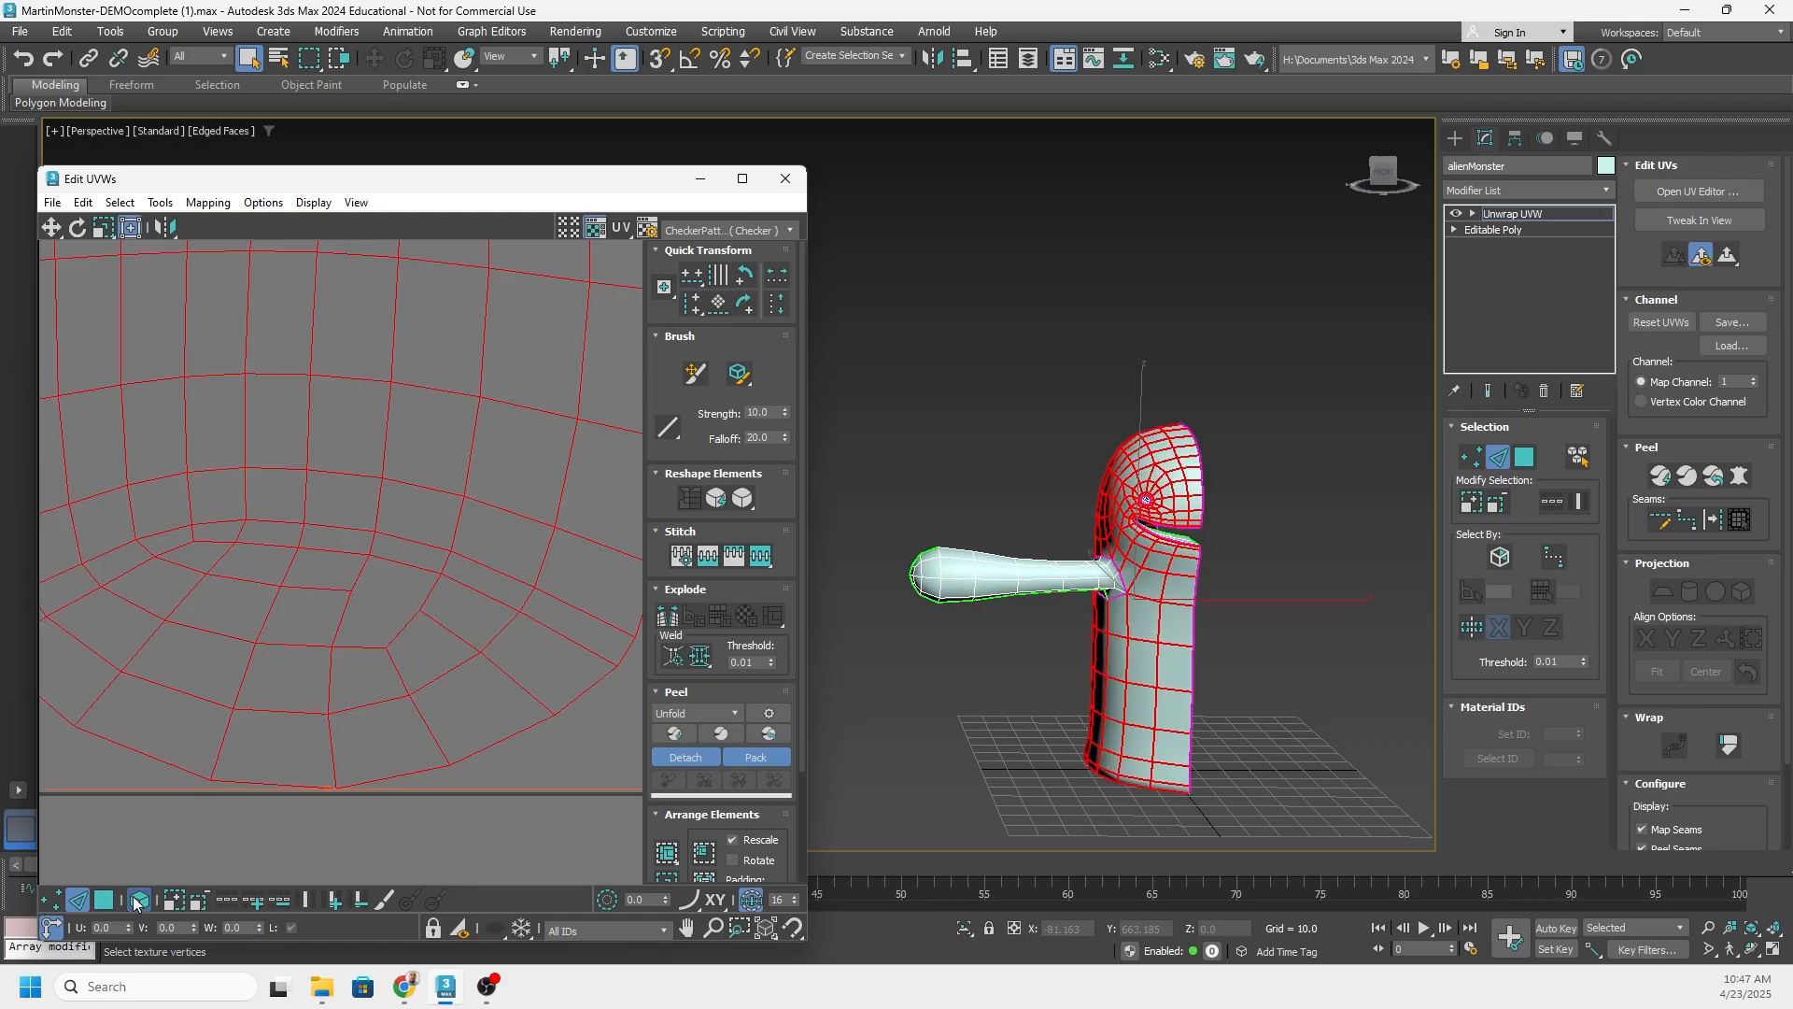
click(423, 632)
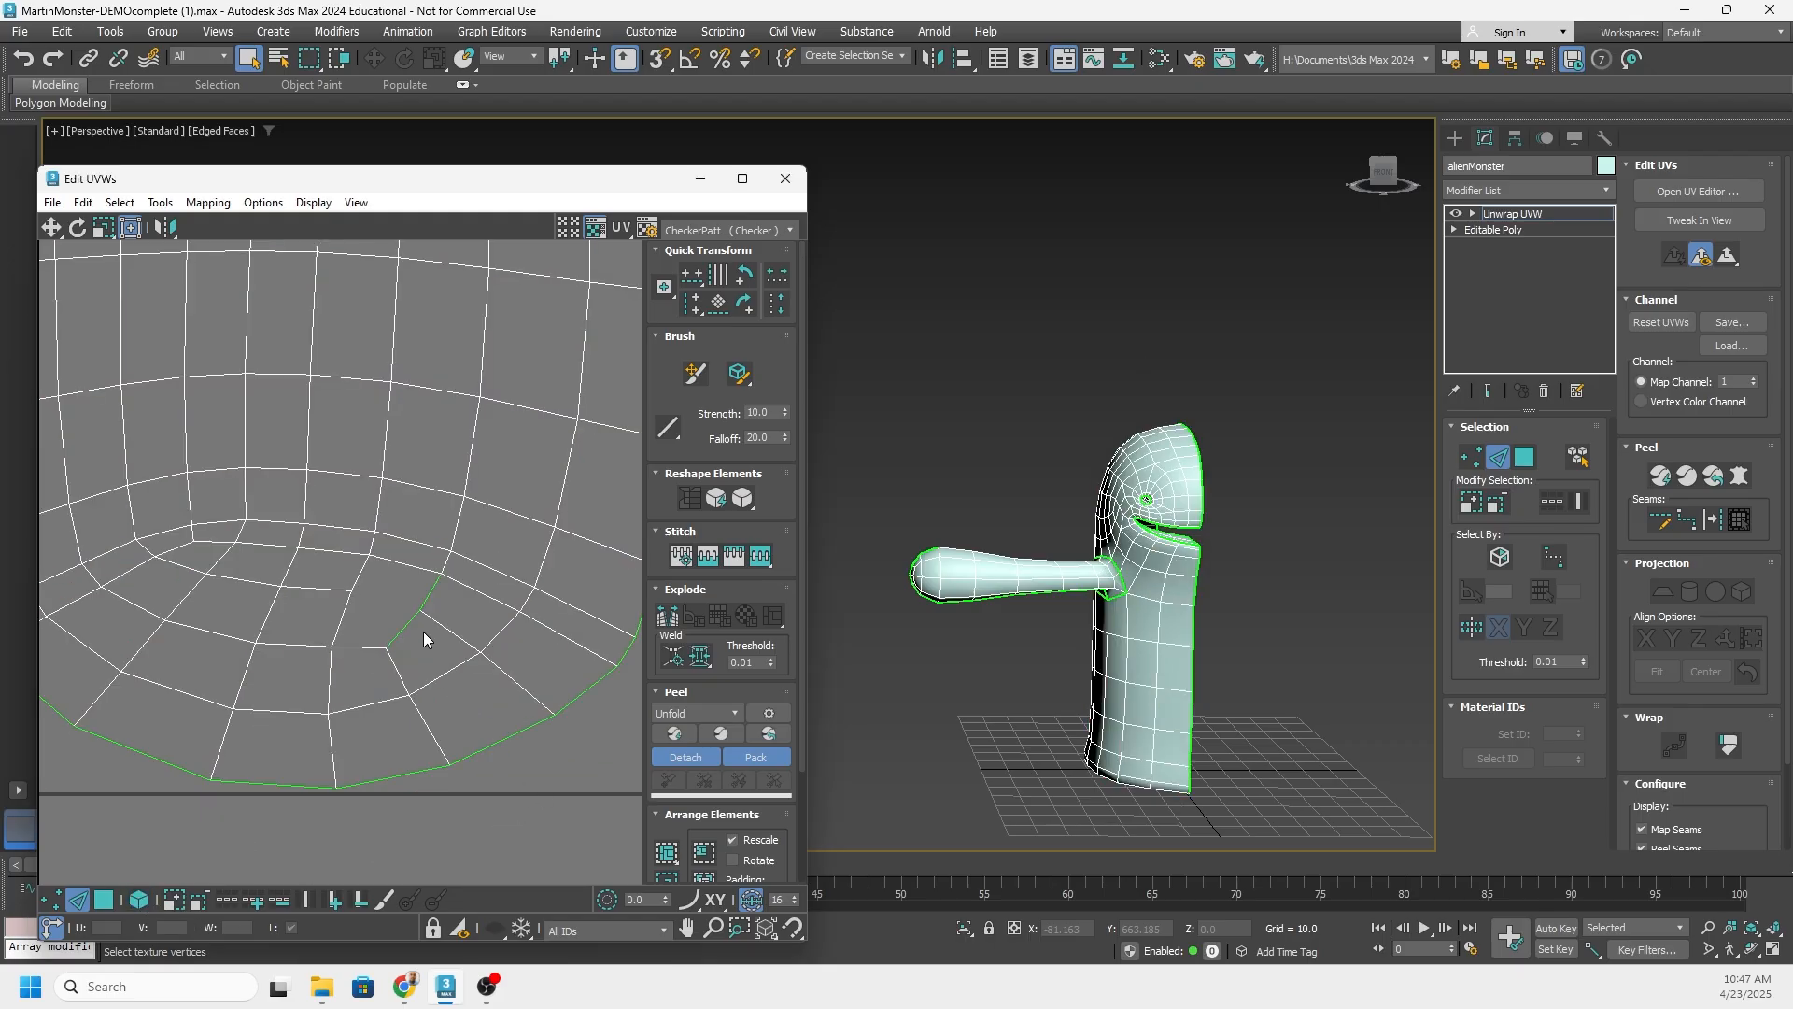
Select the two short connected seam edges near the body's base on the model and try to stitch them
click(415, 616)
alt+middle_drag(1157, 555, 1092, 586)
scroll(1092, 586, up, 5)
scroll(1092, 585, up, 3)
click(1061, 540)
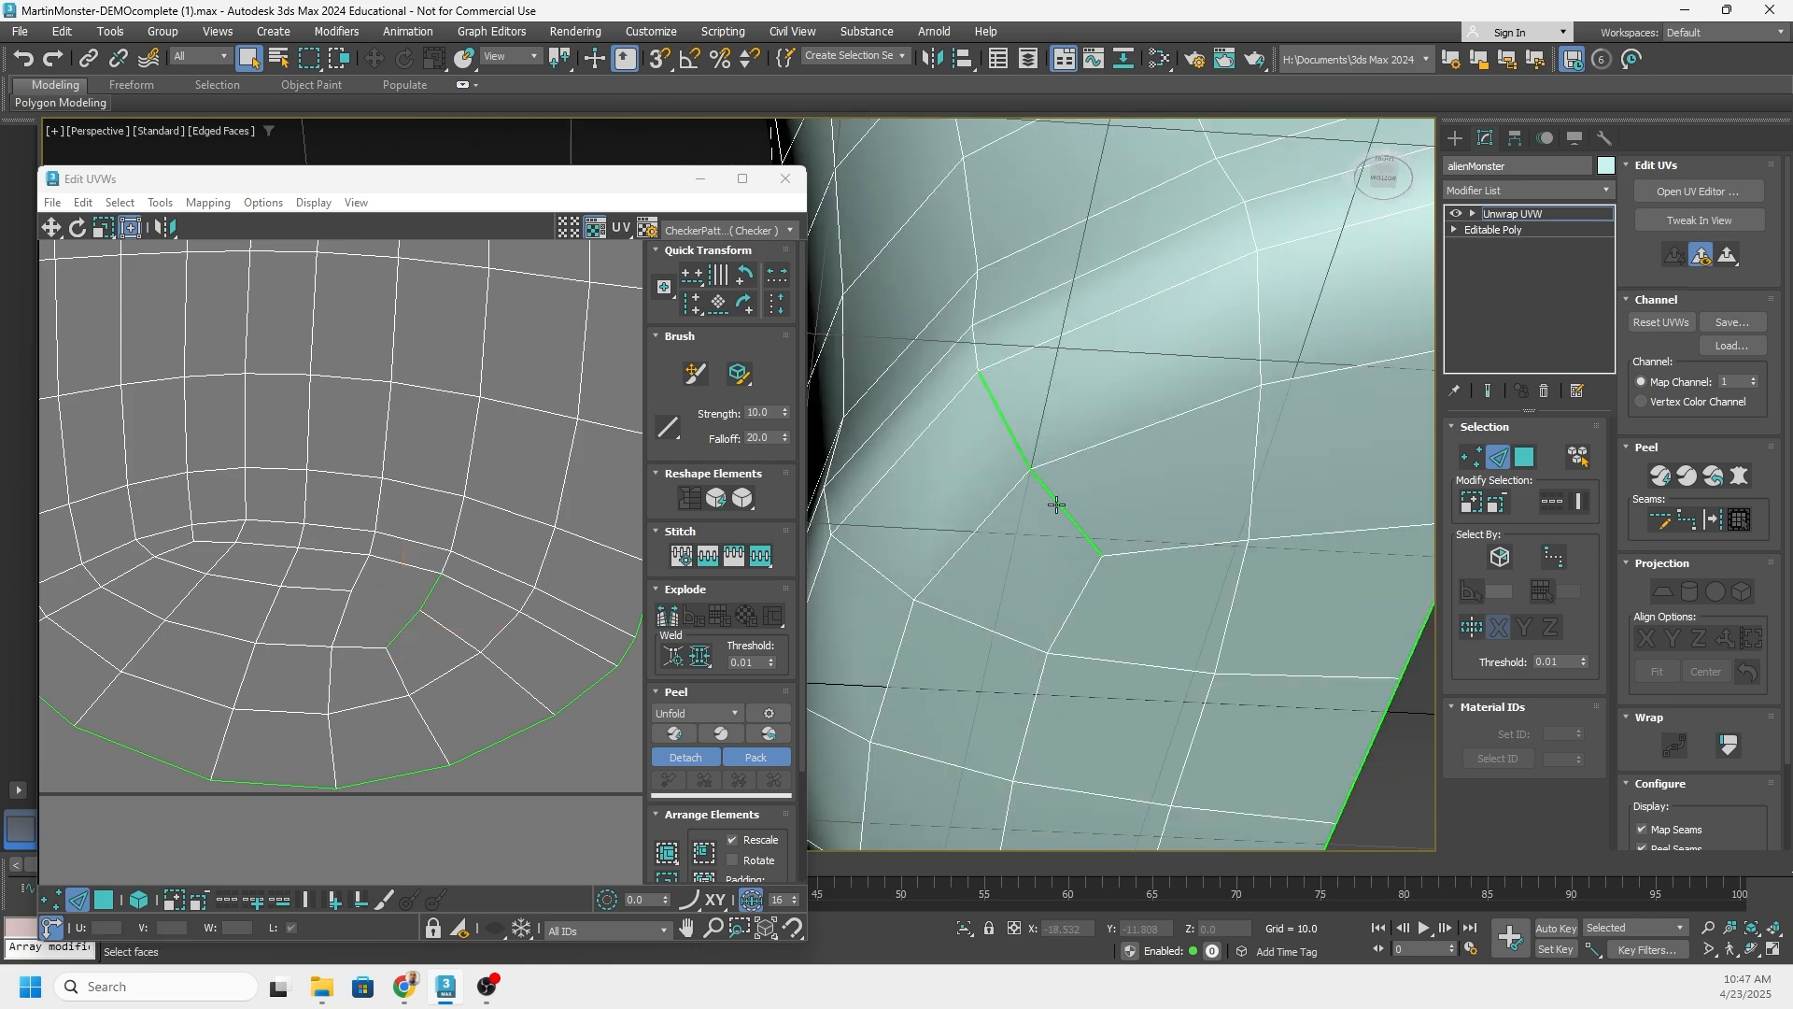
click(1057, 505)
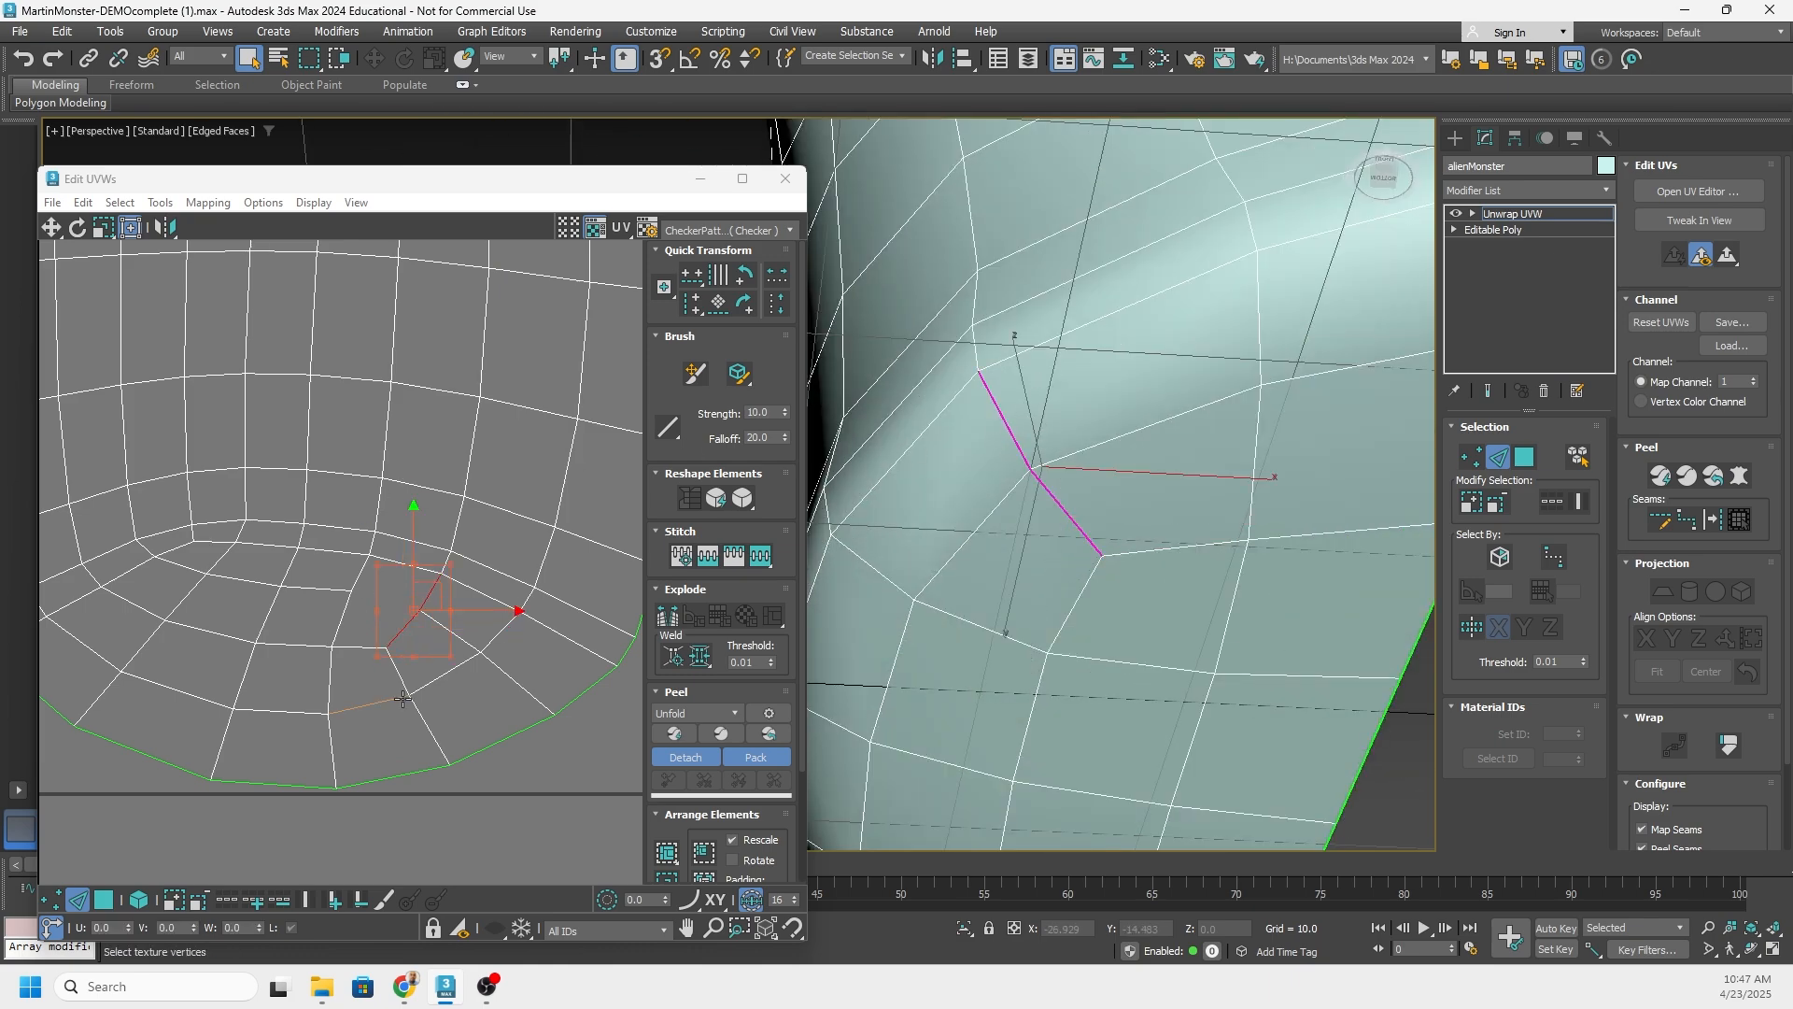
right_click(435, 589)
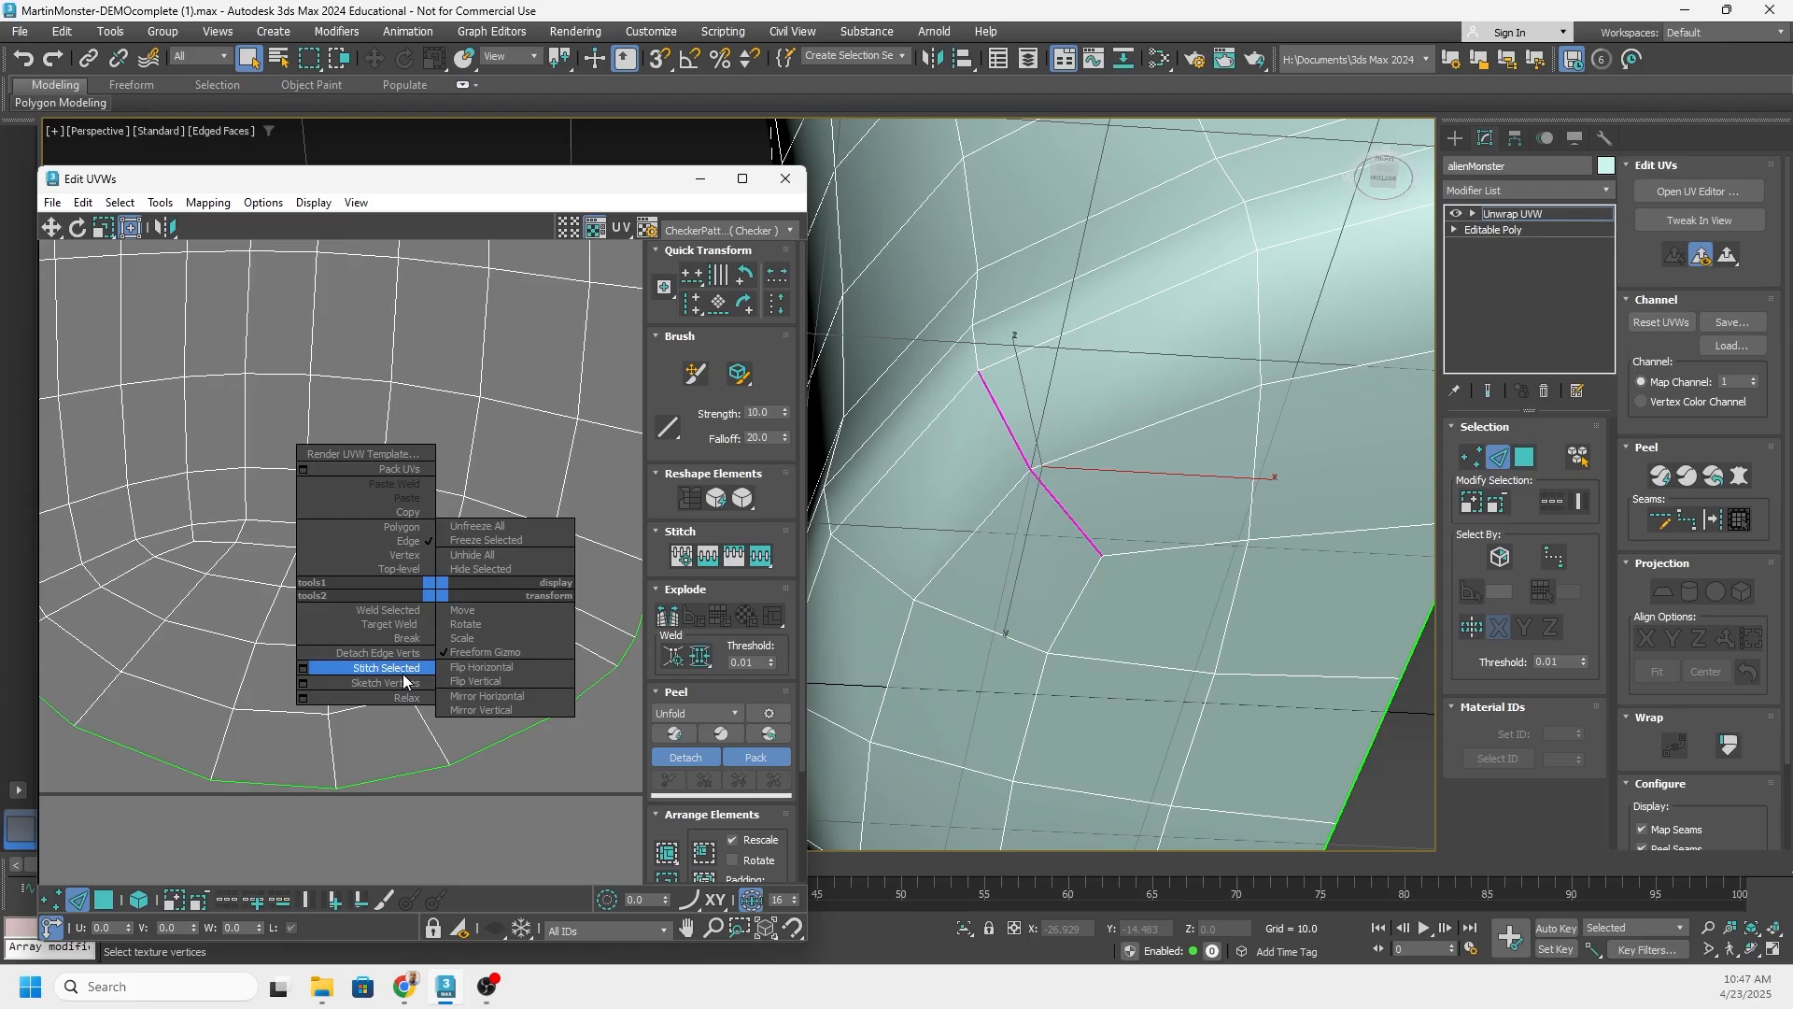
click(402, 670)
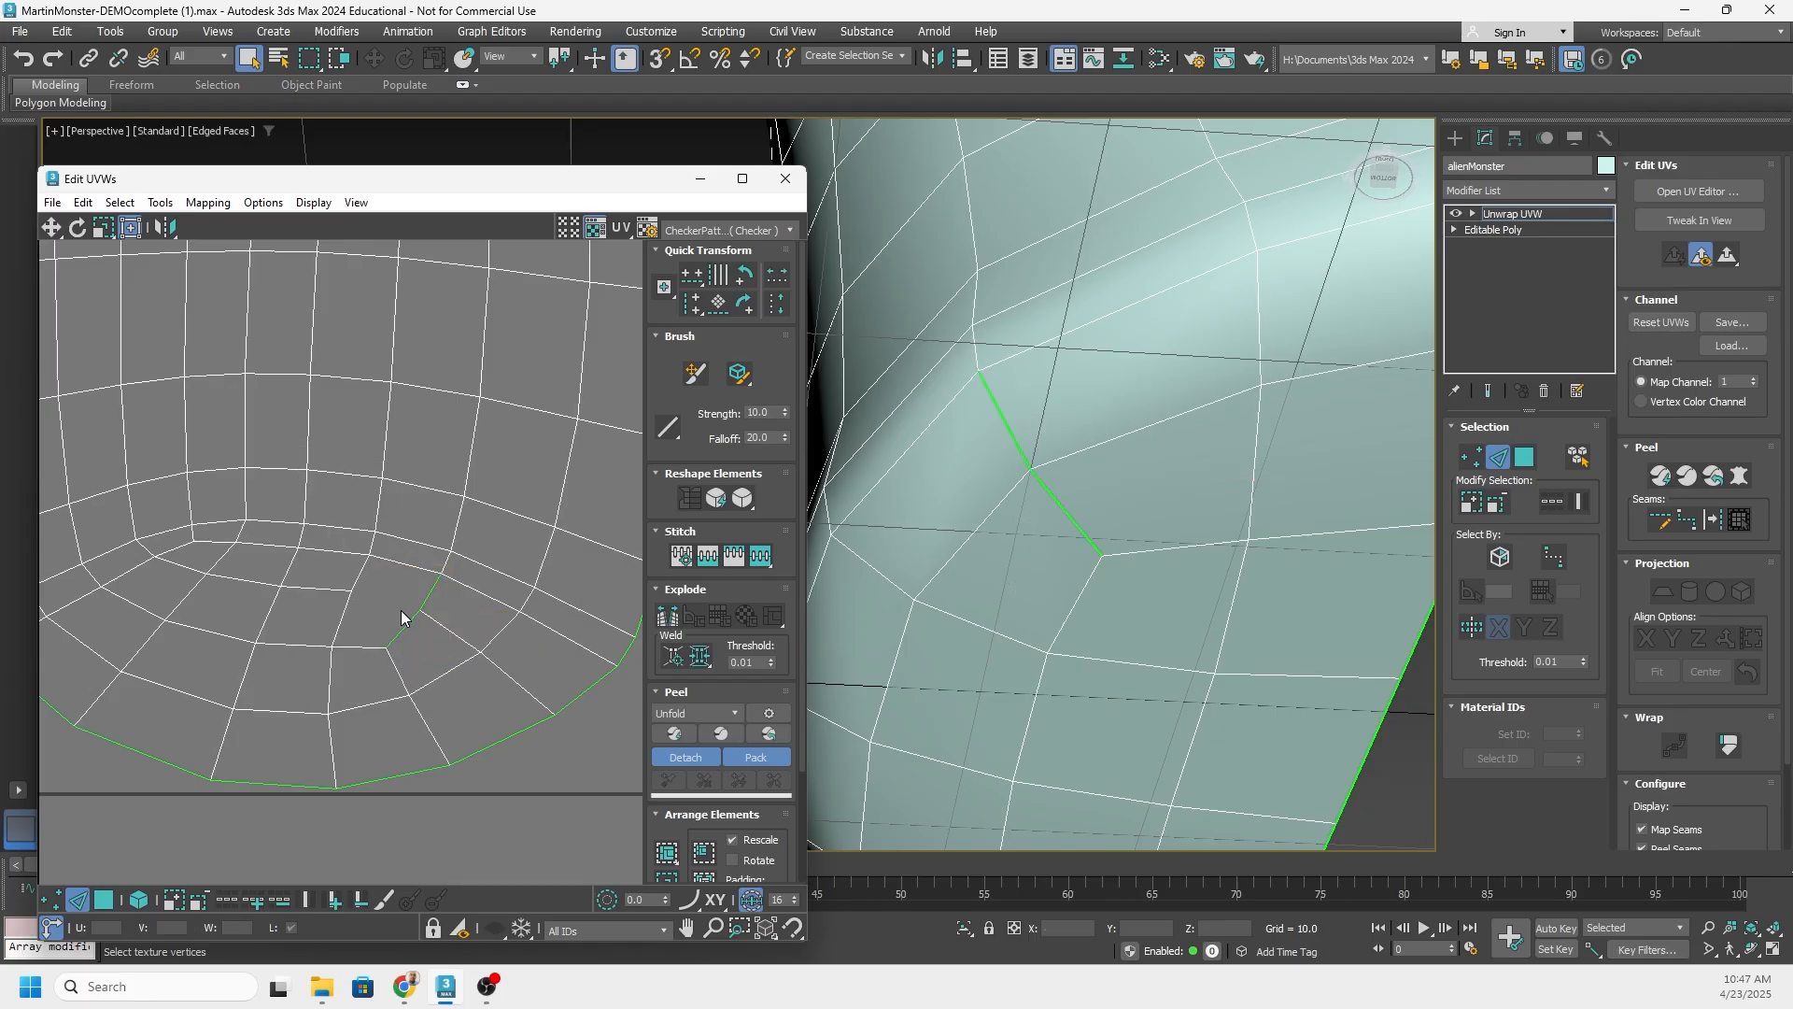
double_click(402, 630)
right_click(400, 628)
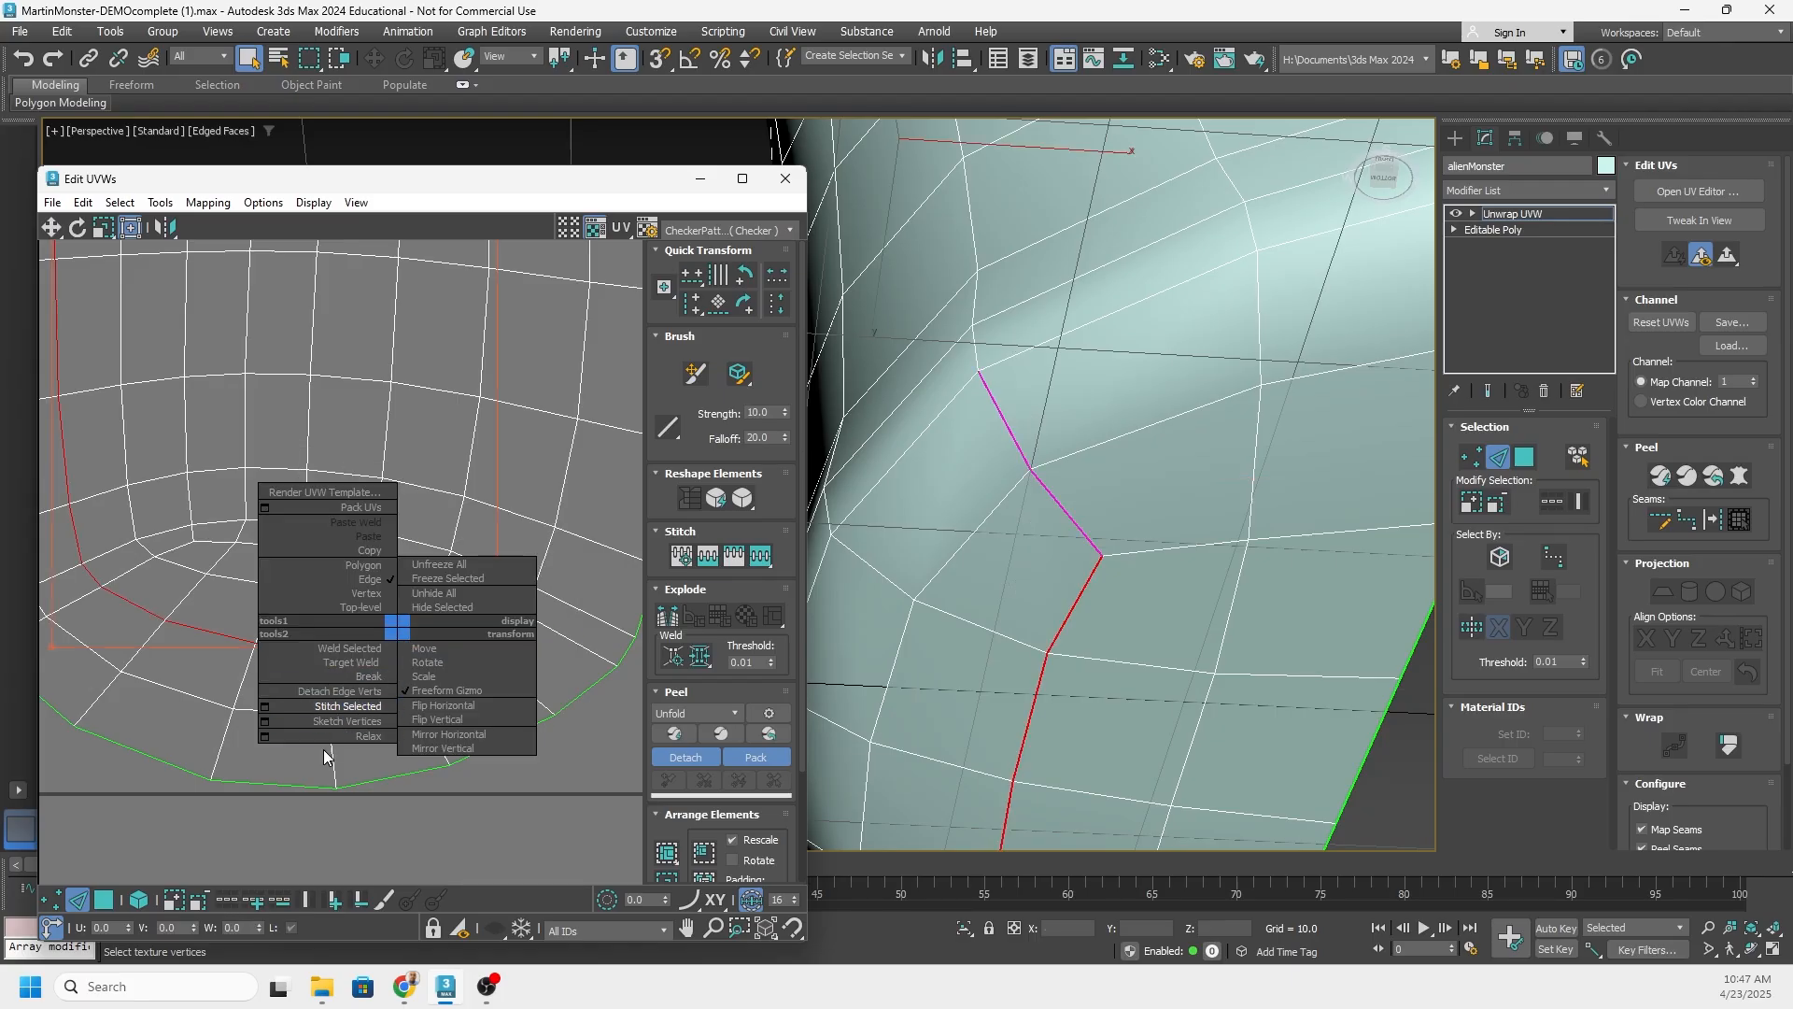
click(275, 795)
click(223, 846)
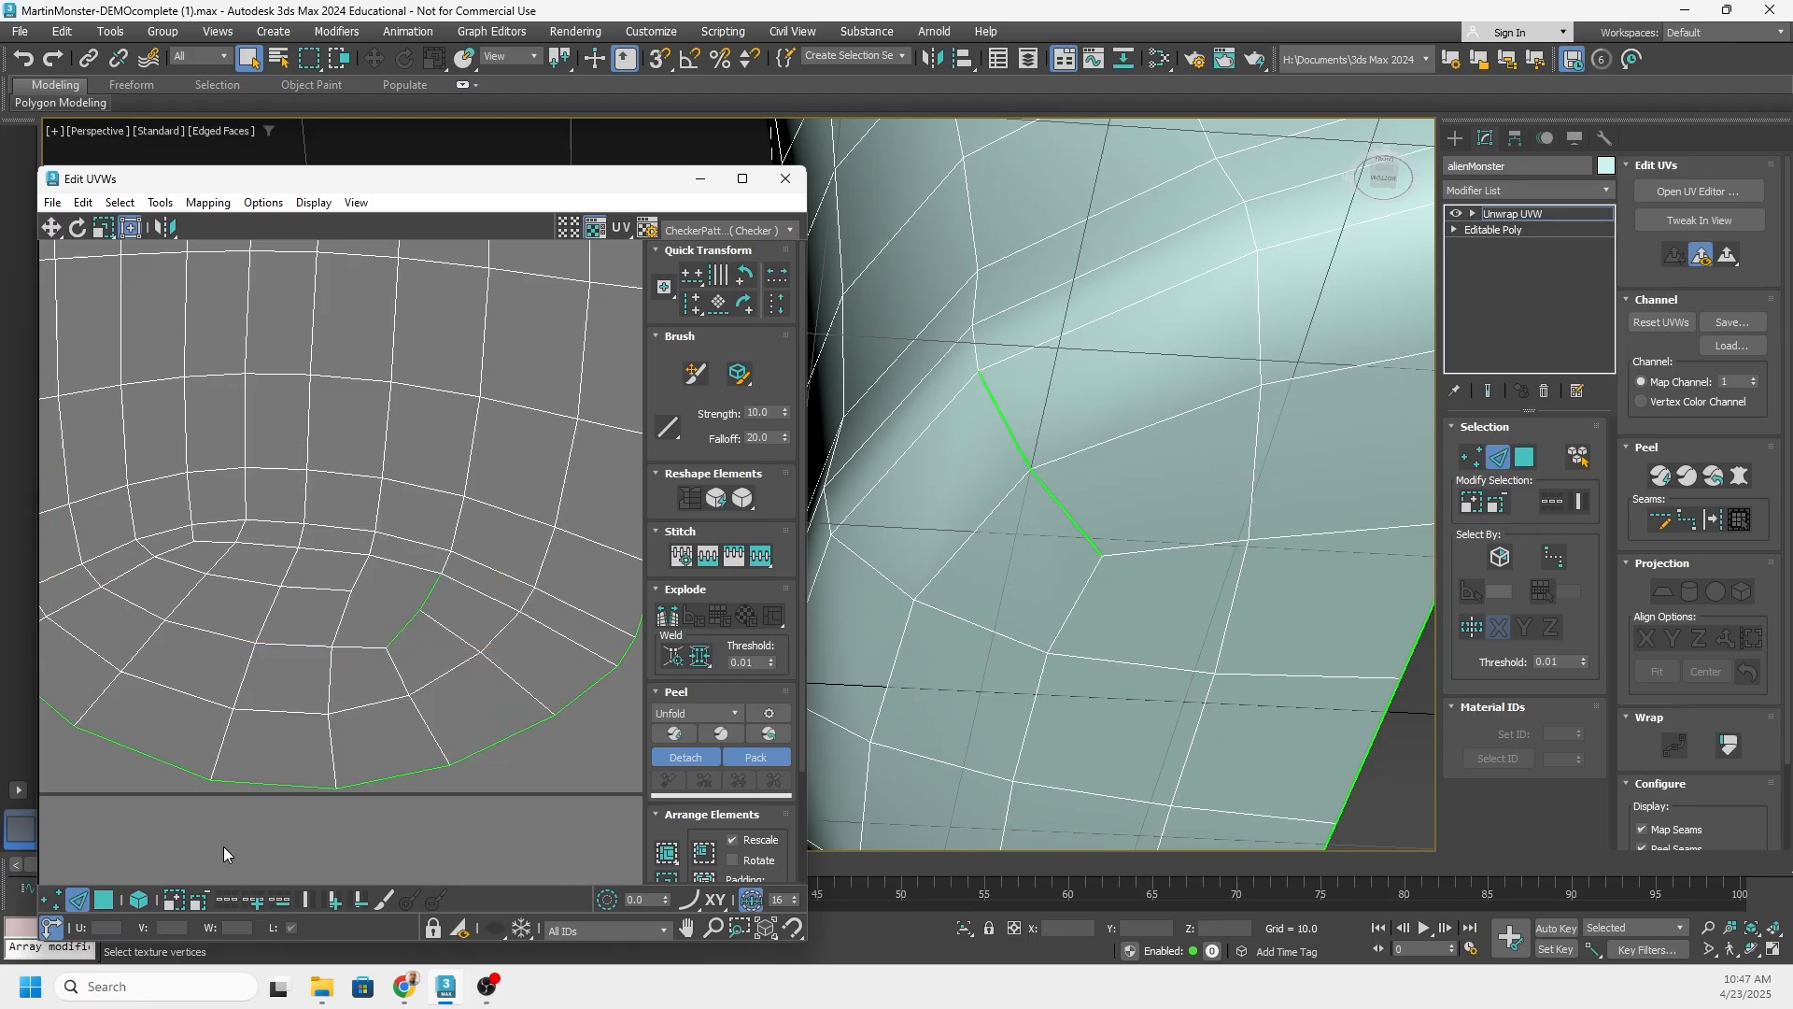
Try to stitch the two short seam edges near the body shell's base one at a time
click(405, 628)
right_click(404, 627)
click(373, 703)
click(434, 596)
right_click(435, 596)
click(399, 653)
Review the layout of the body, arm and small UV shells and the seams around the monster's arm
scroll(434, 598, down, 1)
alt+middle_drag(1033, 485, 1028, 579)
scroll(526, 514, down, 4)
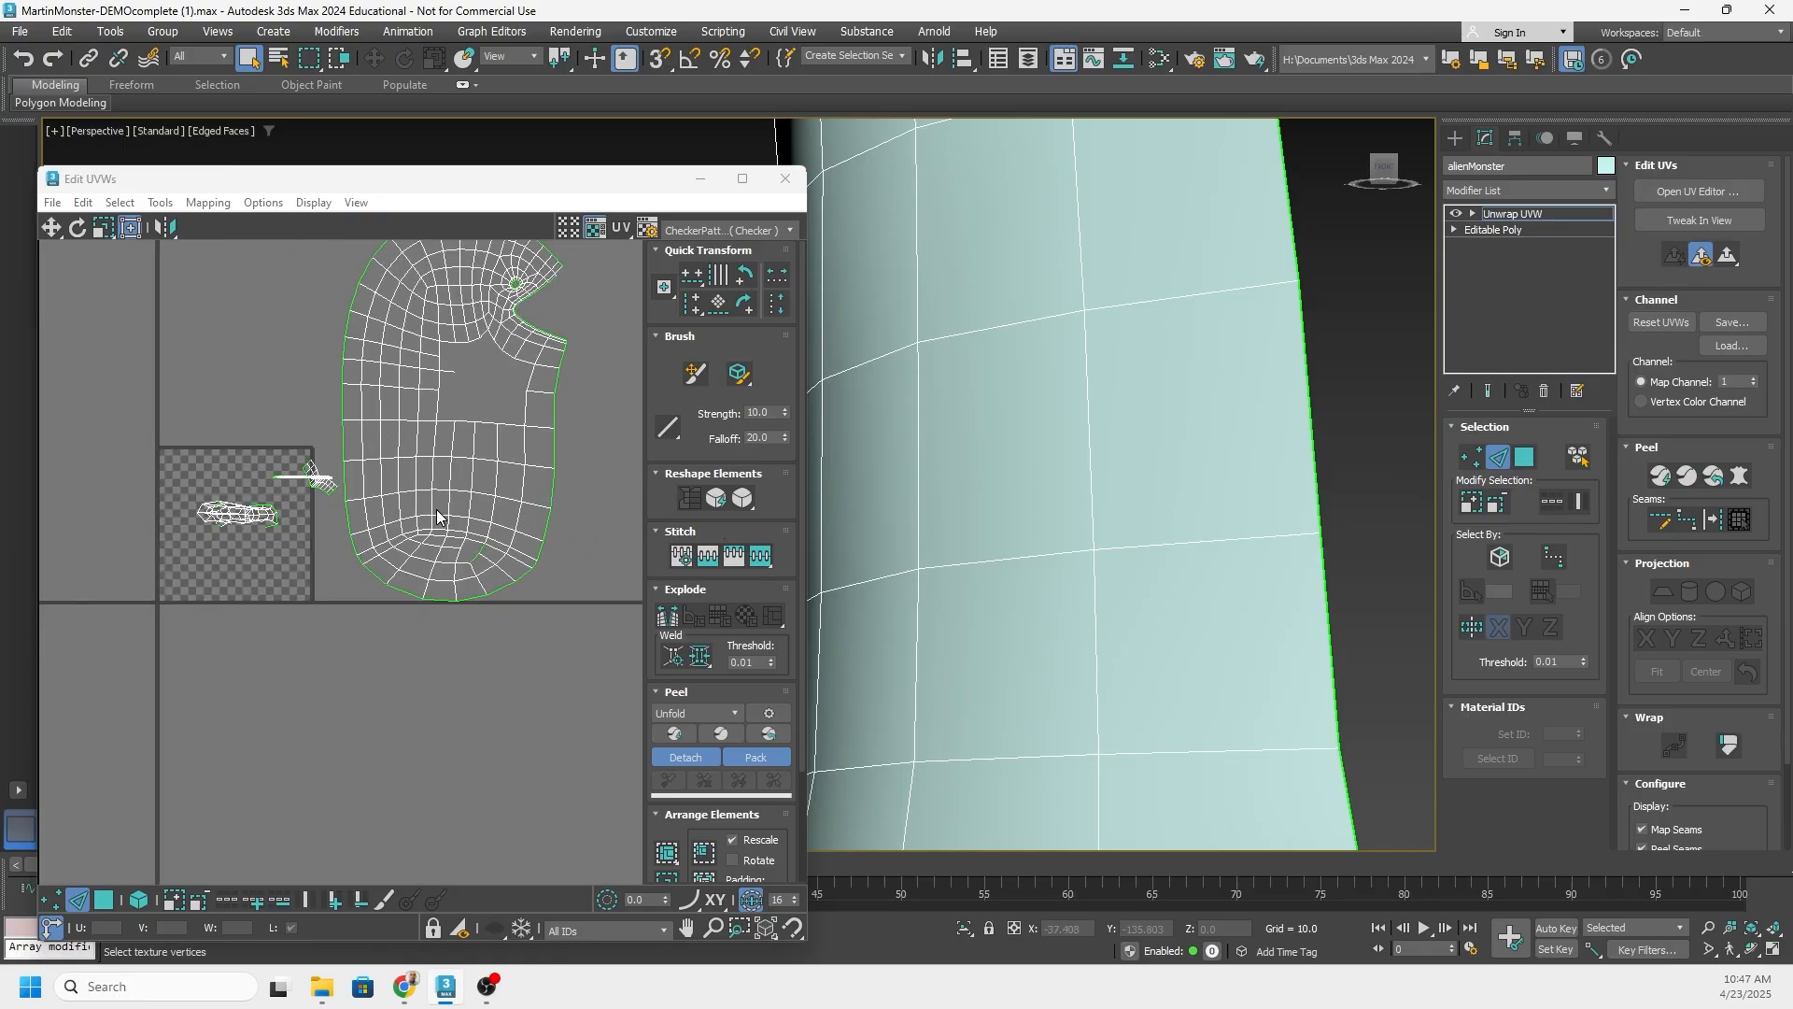
scroll(380, 526, up, 1)
scroll(472, 403, up, 1)
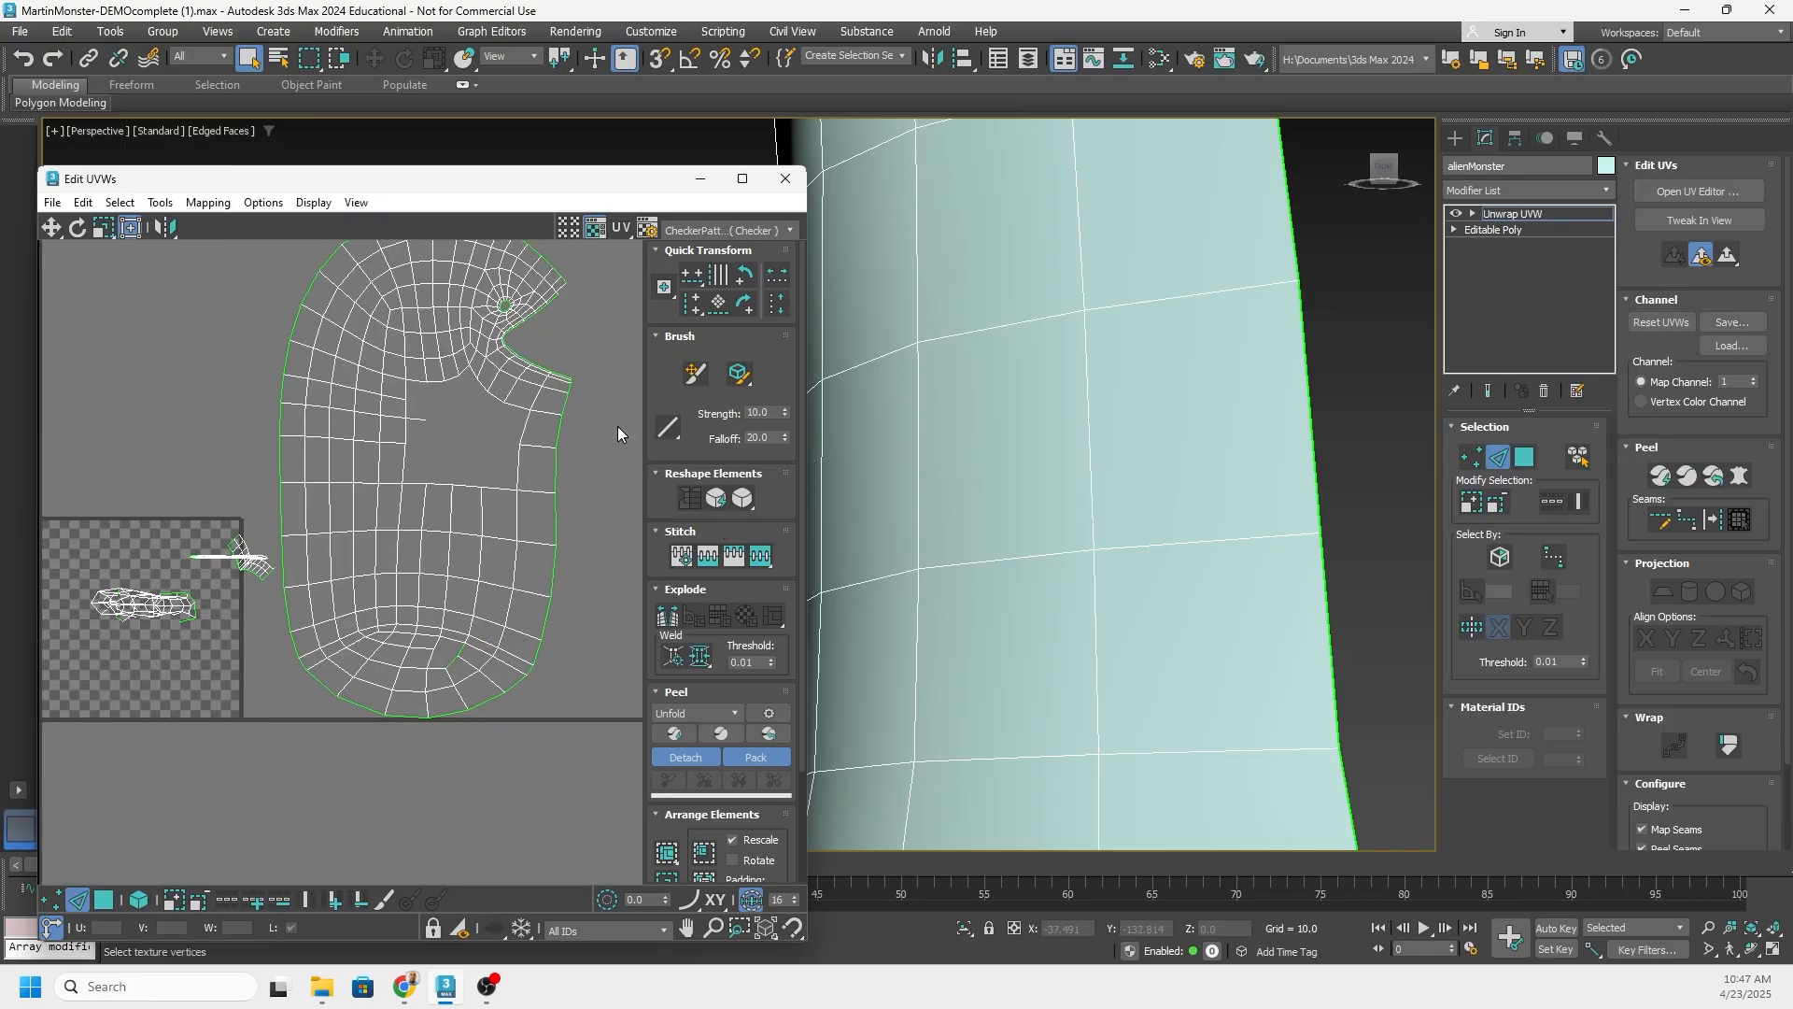
scroll(437, 407, down, 1)
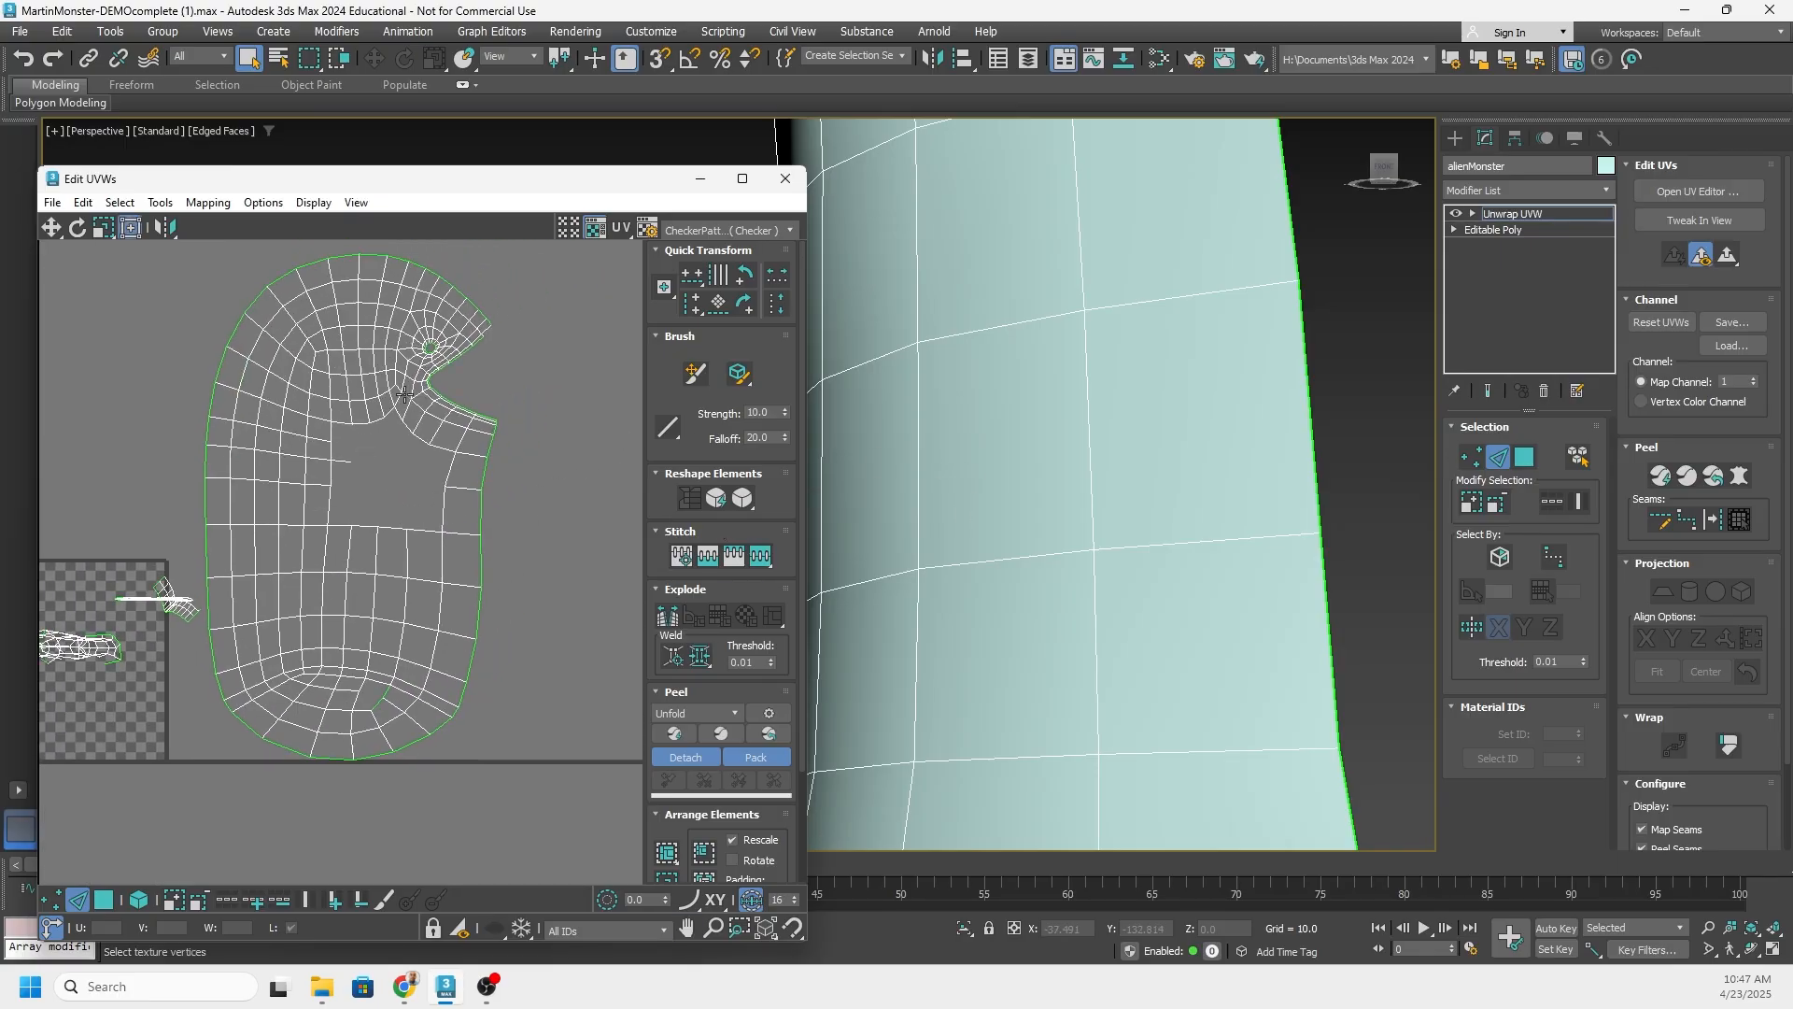
scroll(403, 396, down, 1)
scroll(270, 521, up, 2)
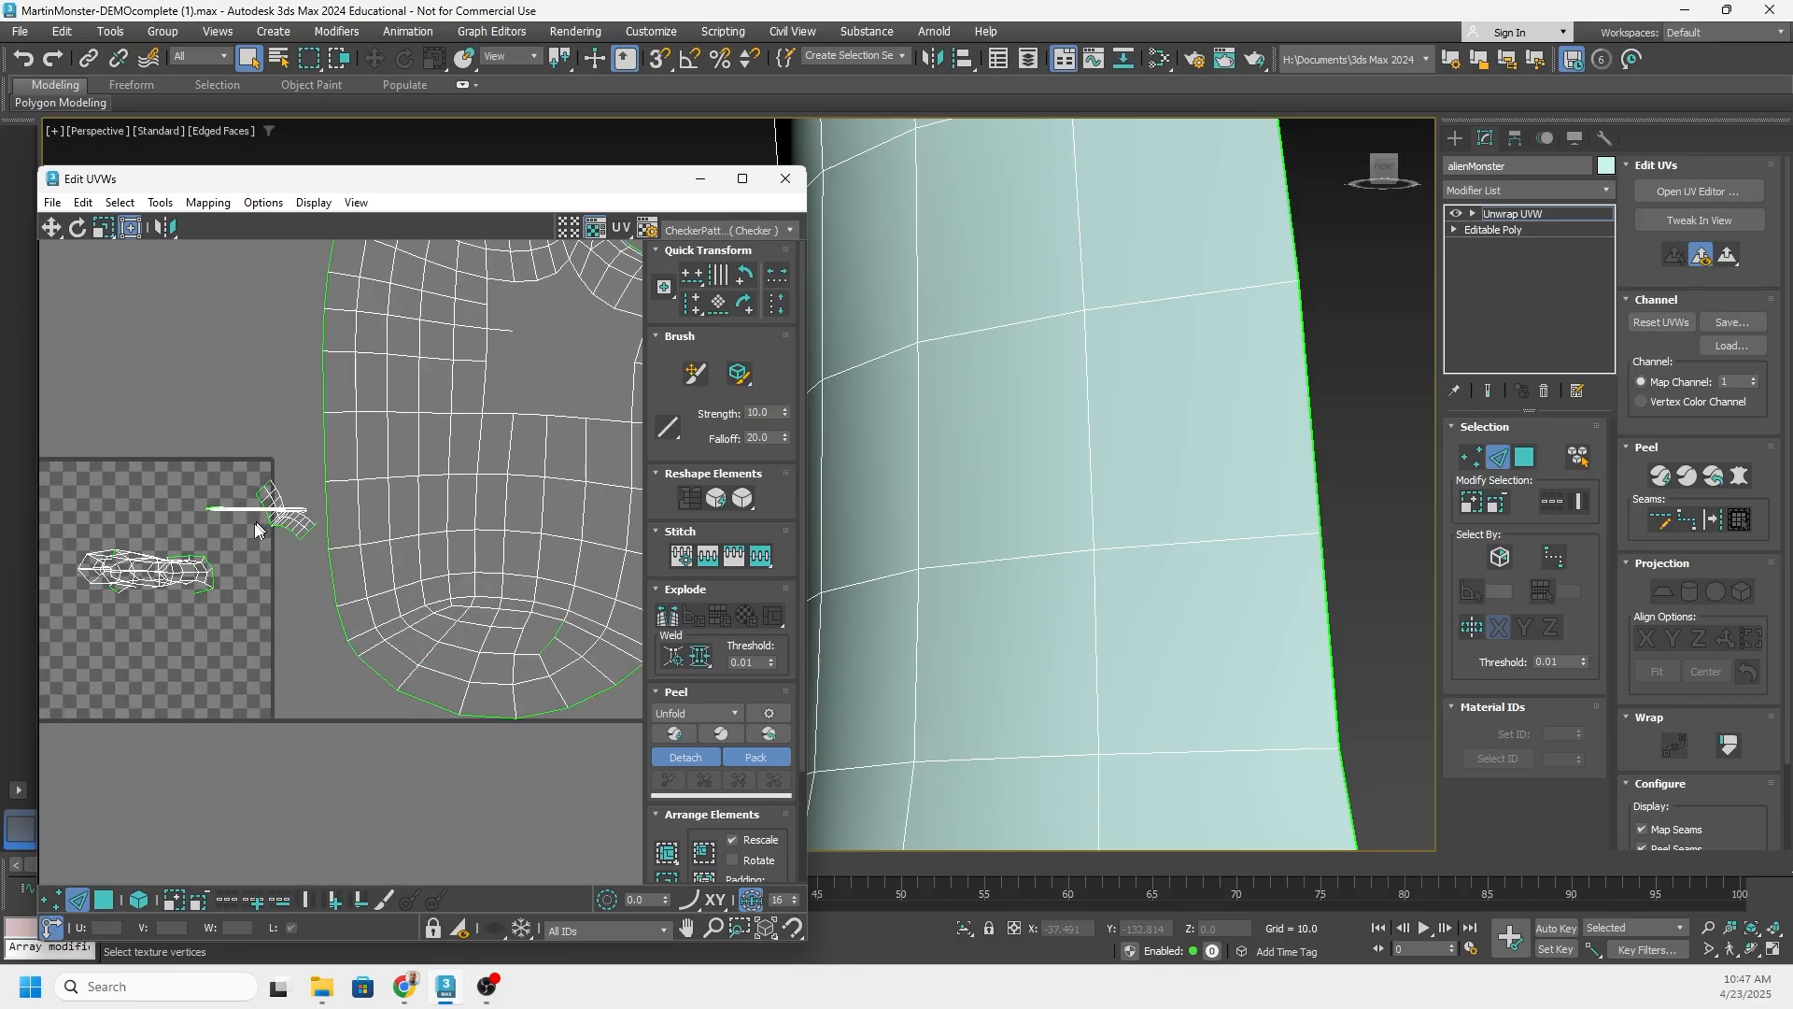
key(z)
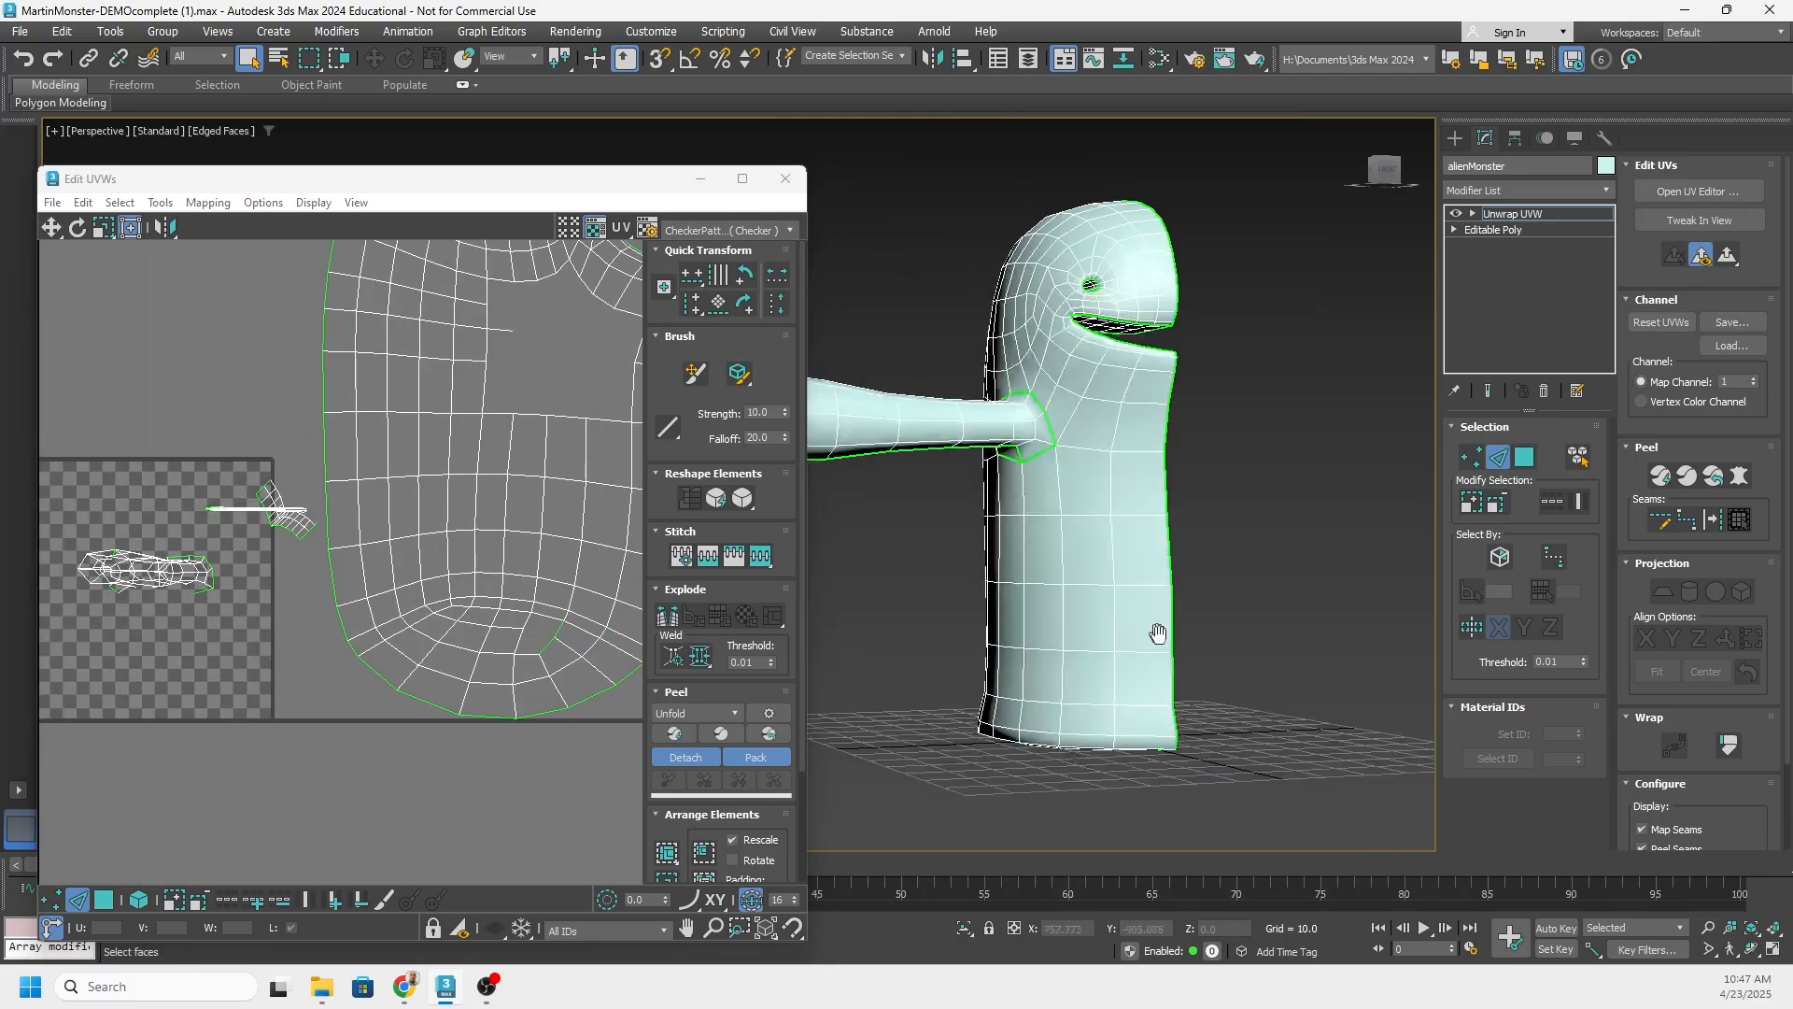
middle_drag(1063, 514, 1191, 612)
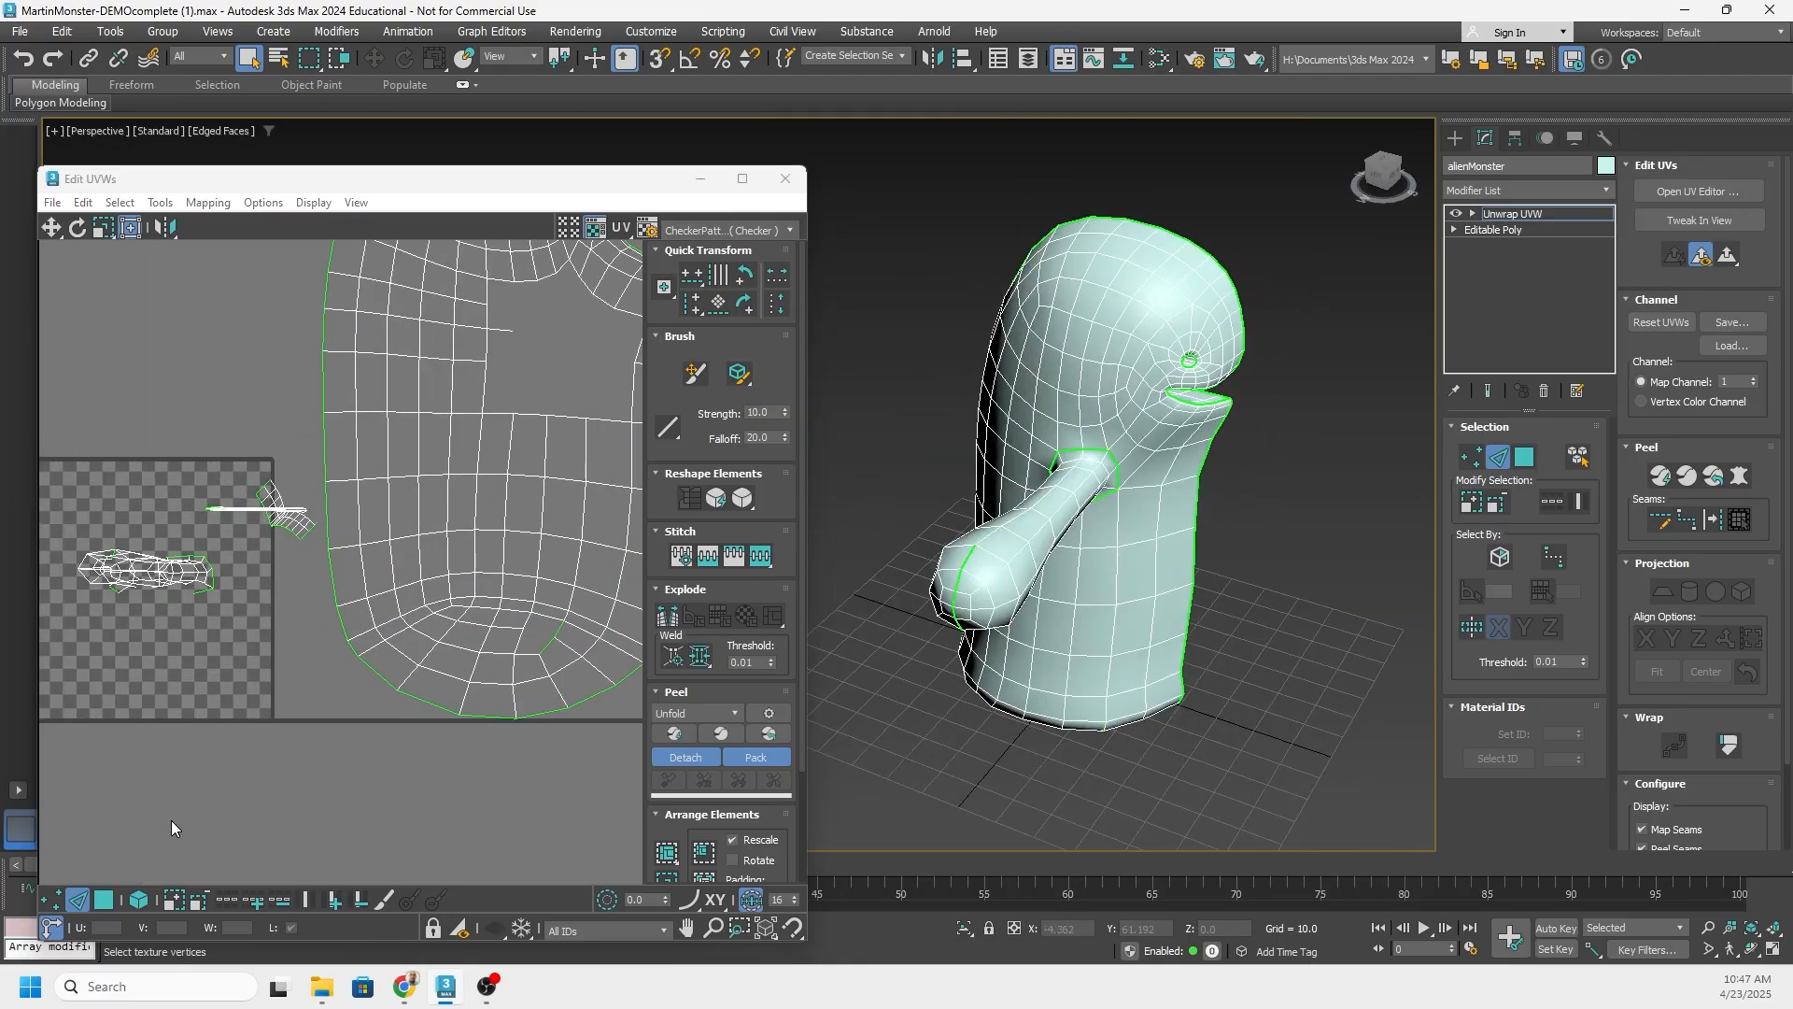
Turn element selection back on in the UV editor and try to region-select the arm in edge mode
click(136, 899)
alt+middle_drag(803, 686, 878, 645)
drag(864, 649, 945, 454)
alt+middle_drag(972, 402, 1321, 508)
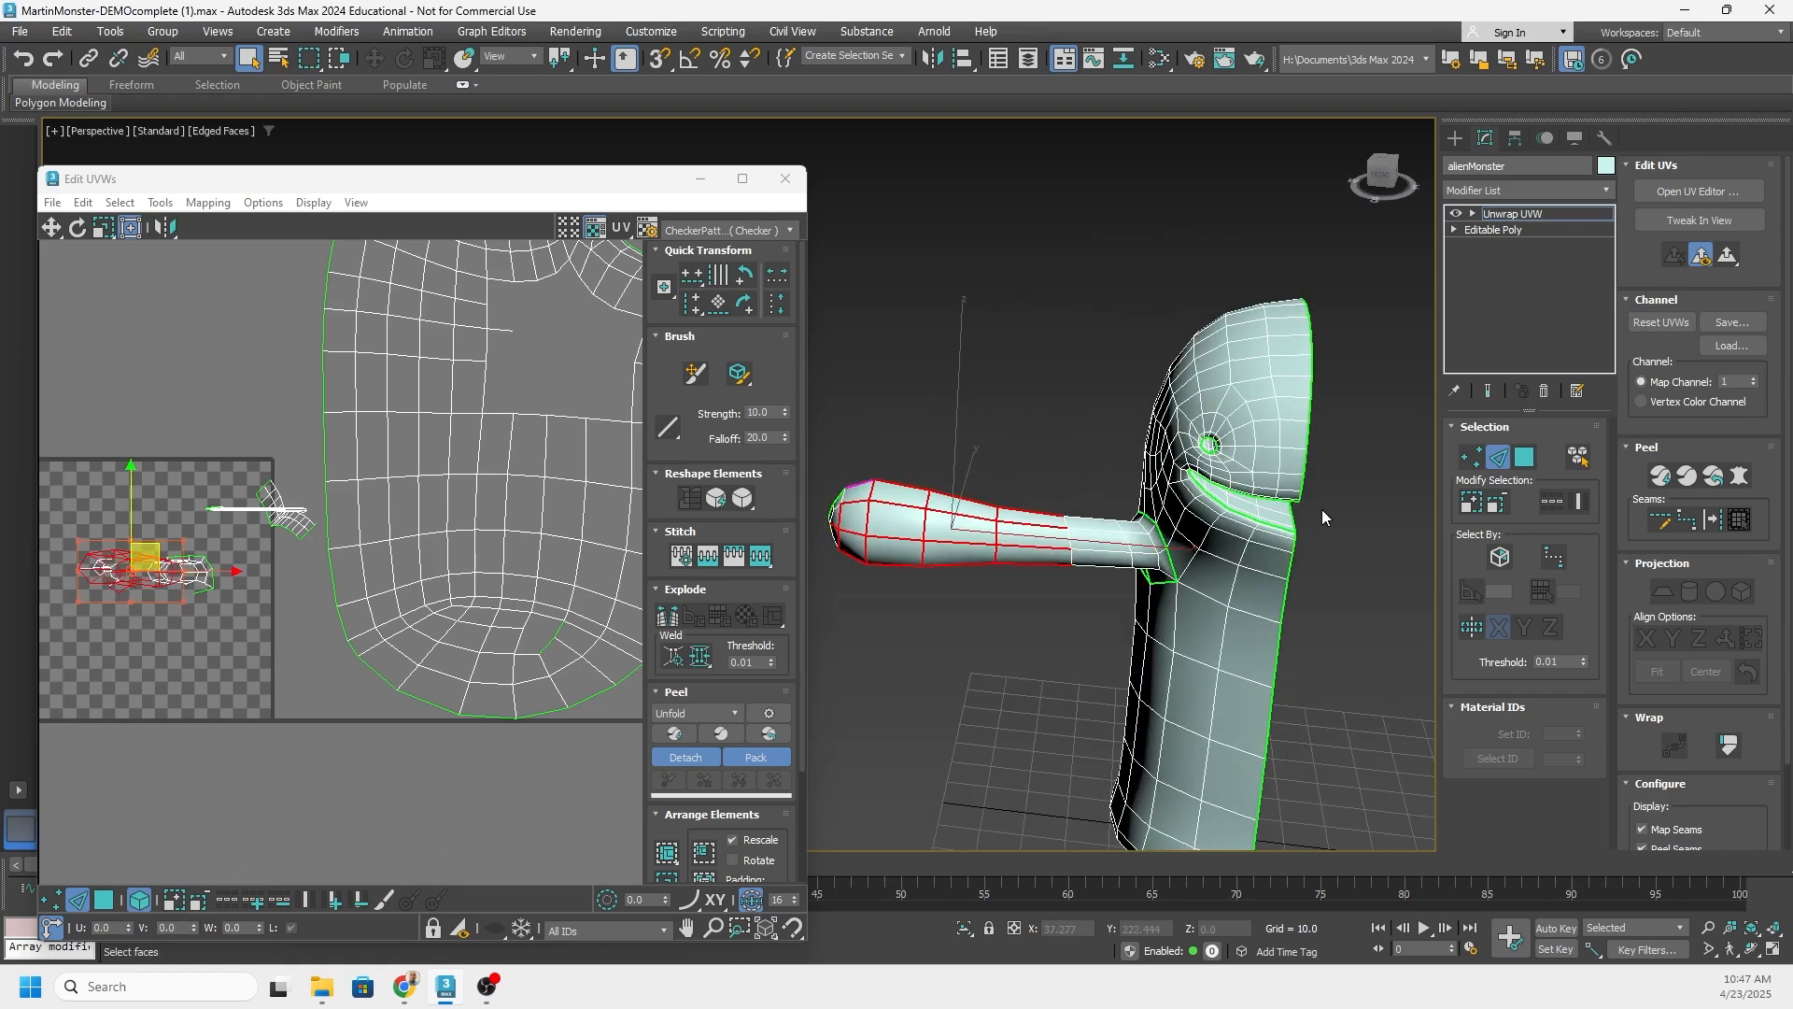
Switch to polygon selection, region-select the monster's arm and grow the selection to include its joint with the body
click(1529, 462)
alt+middle_drag(941, 477, 923, 421)
middle_drag(923, 420, 1044, 428)
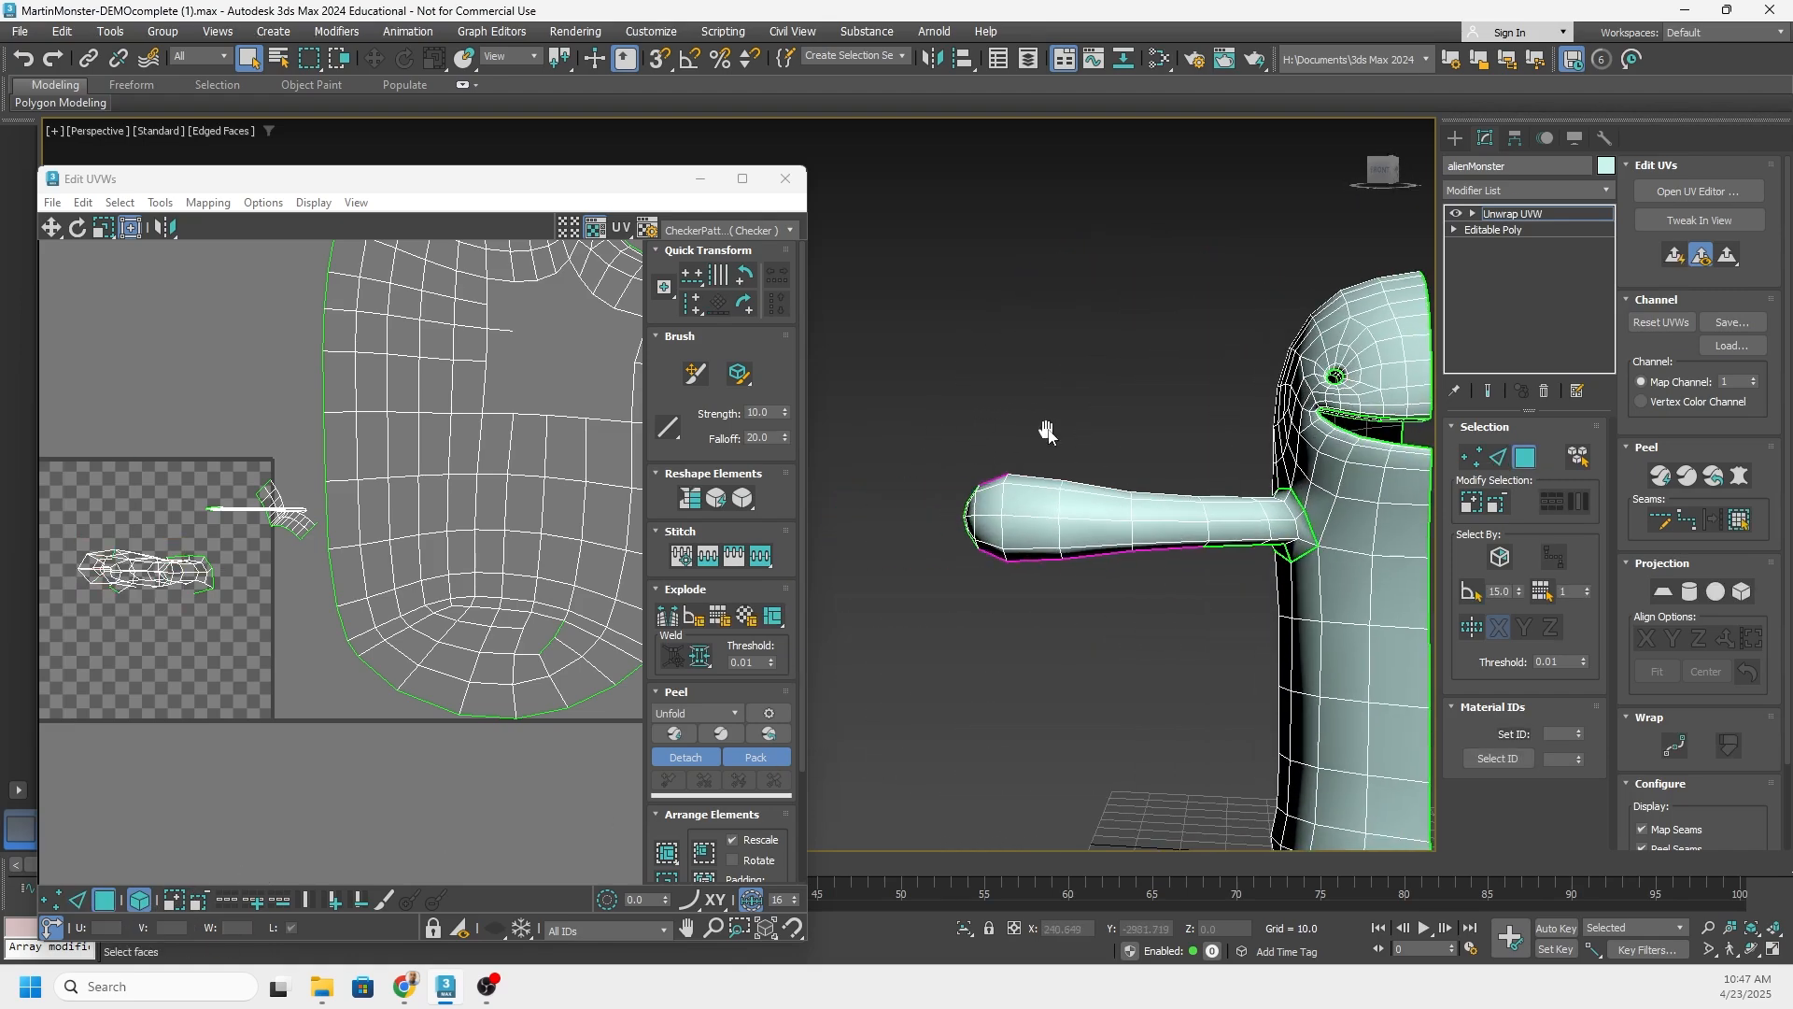
drag(874, 607, 864, 612)
middle_drag(1139, 522, 1026, 530)
ctrl+drag(1017, 608, 1115, 378)
click(1471, 503)
alt+middle_drag(1401, 513, 1060, 455)
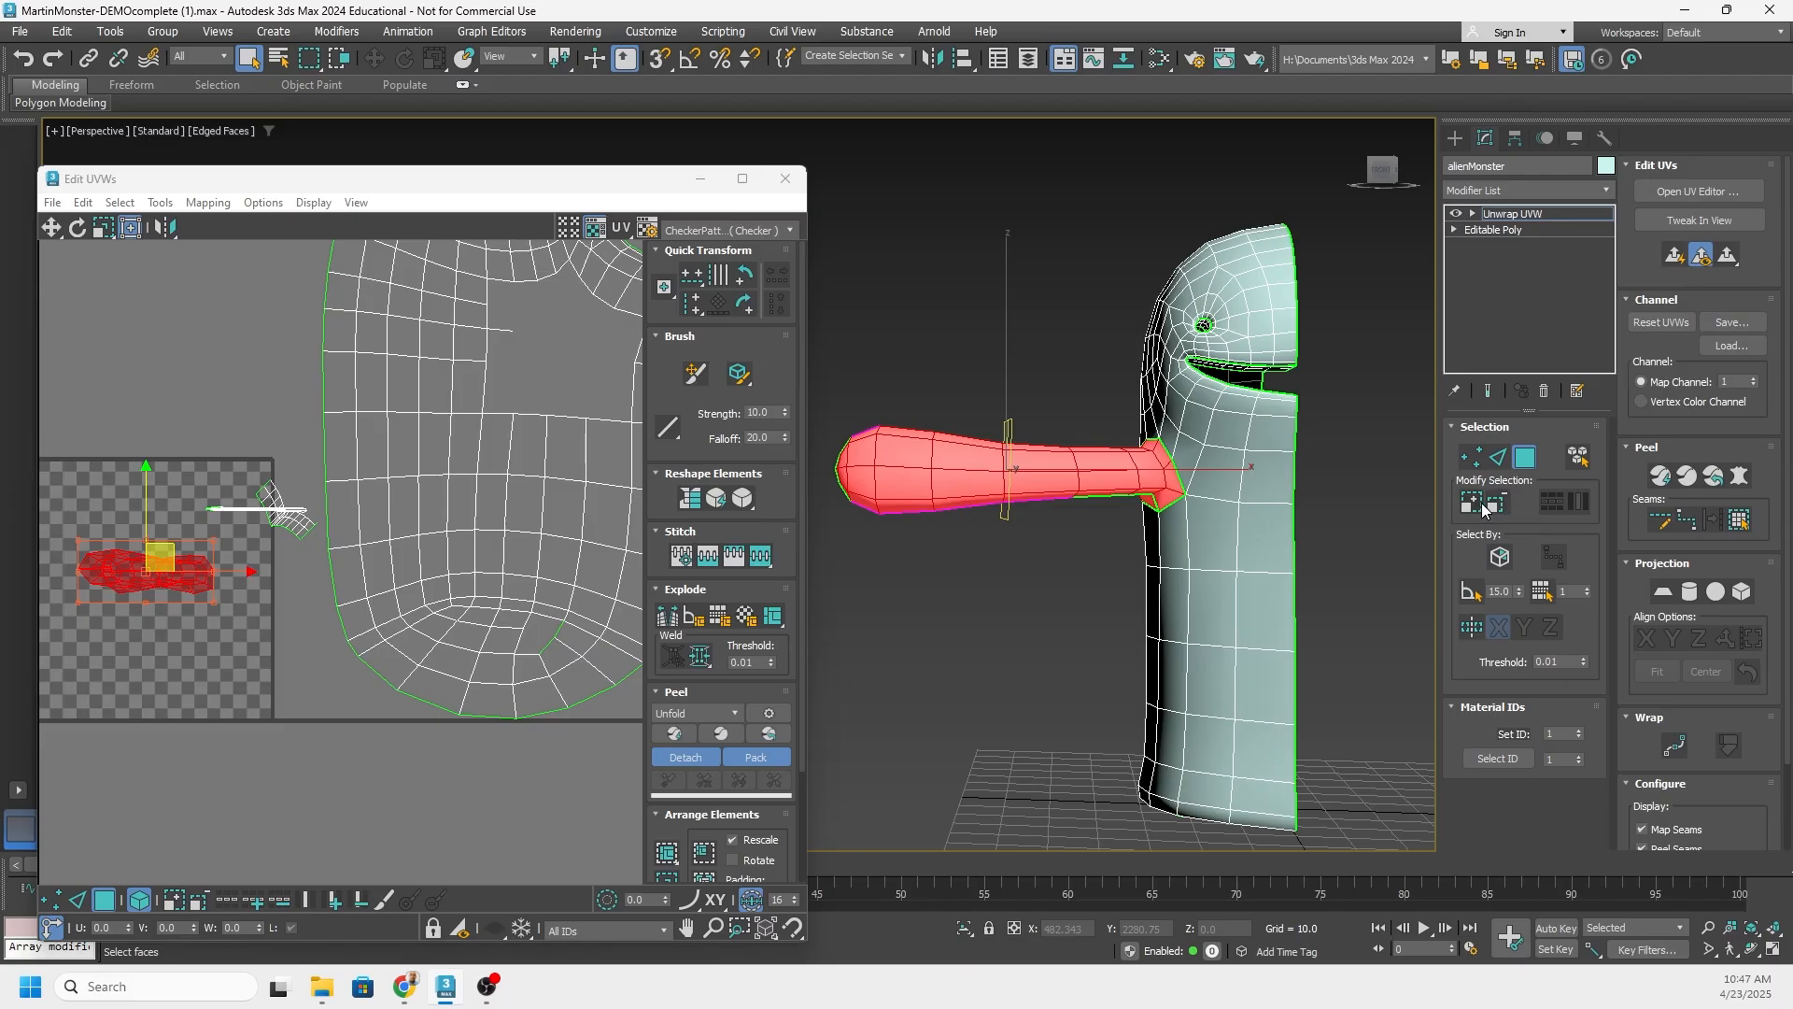
alt+middle_drag(1398, 523, 1439, 508)
Pelt-map the selected arm polygons, relax the stretched UVs and commit the pelt map
click(1739, 475)
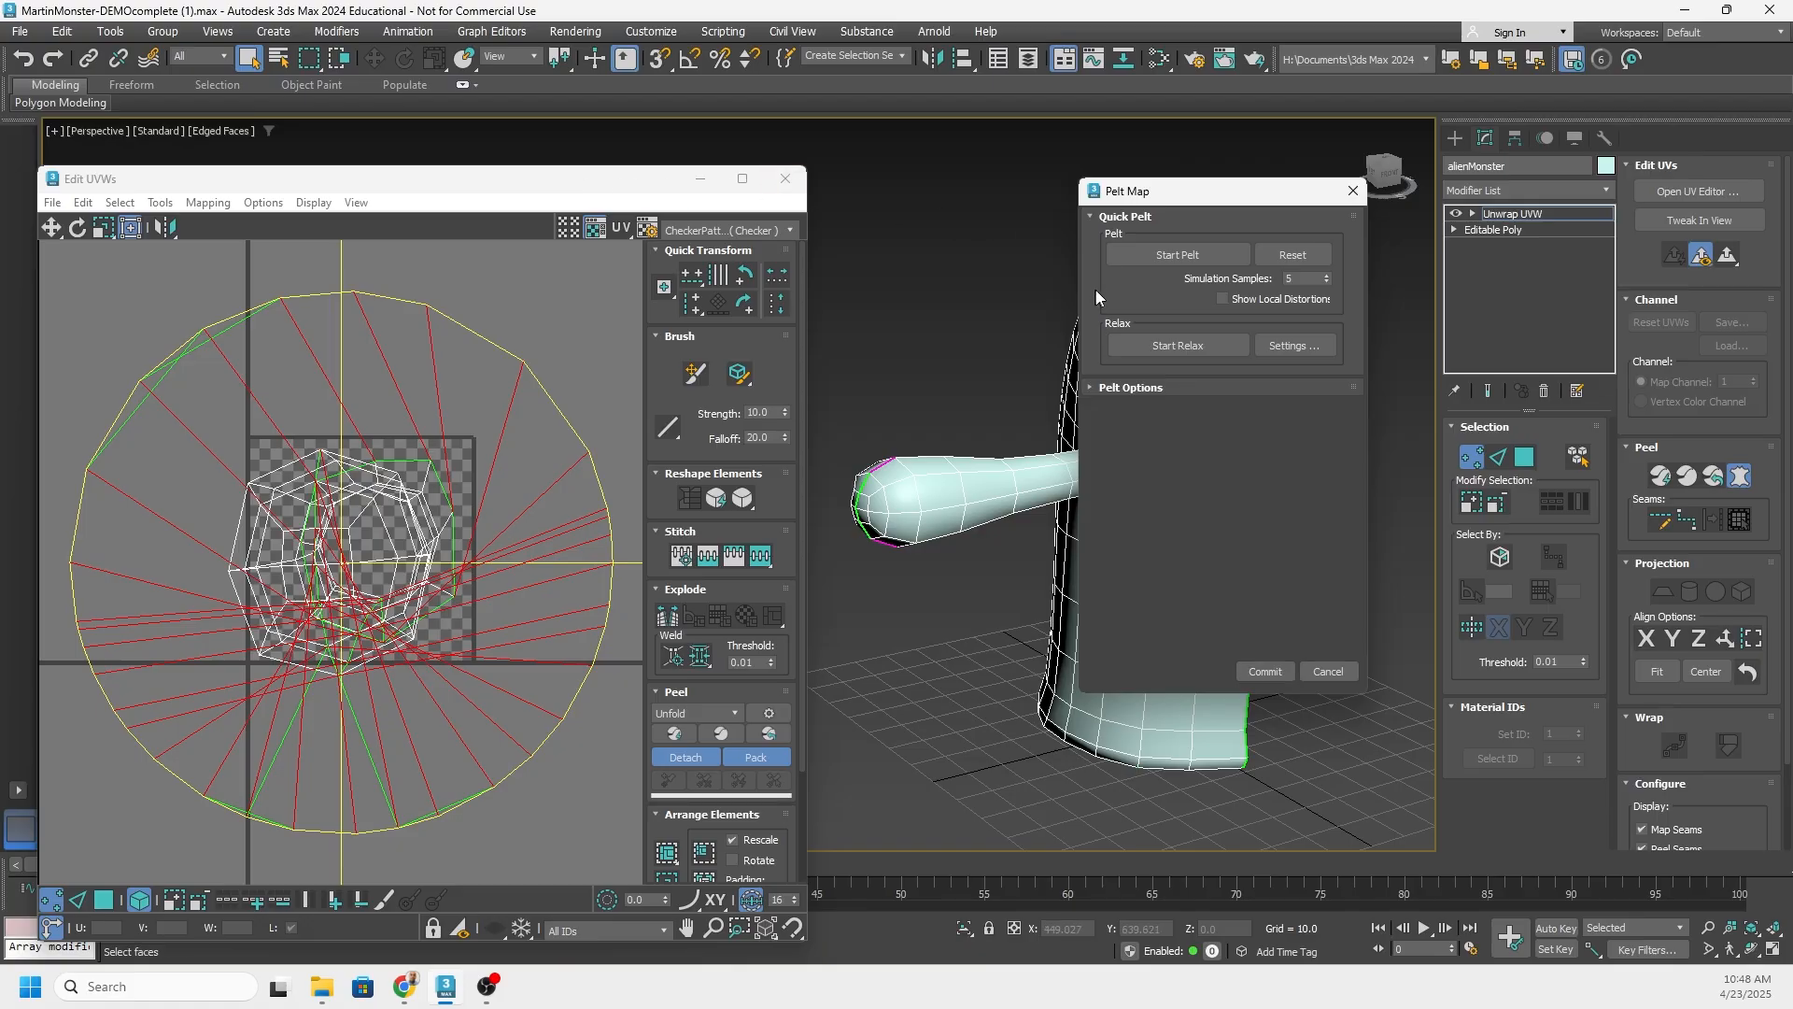
click(1200, 255)
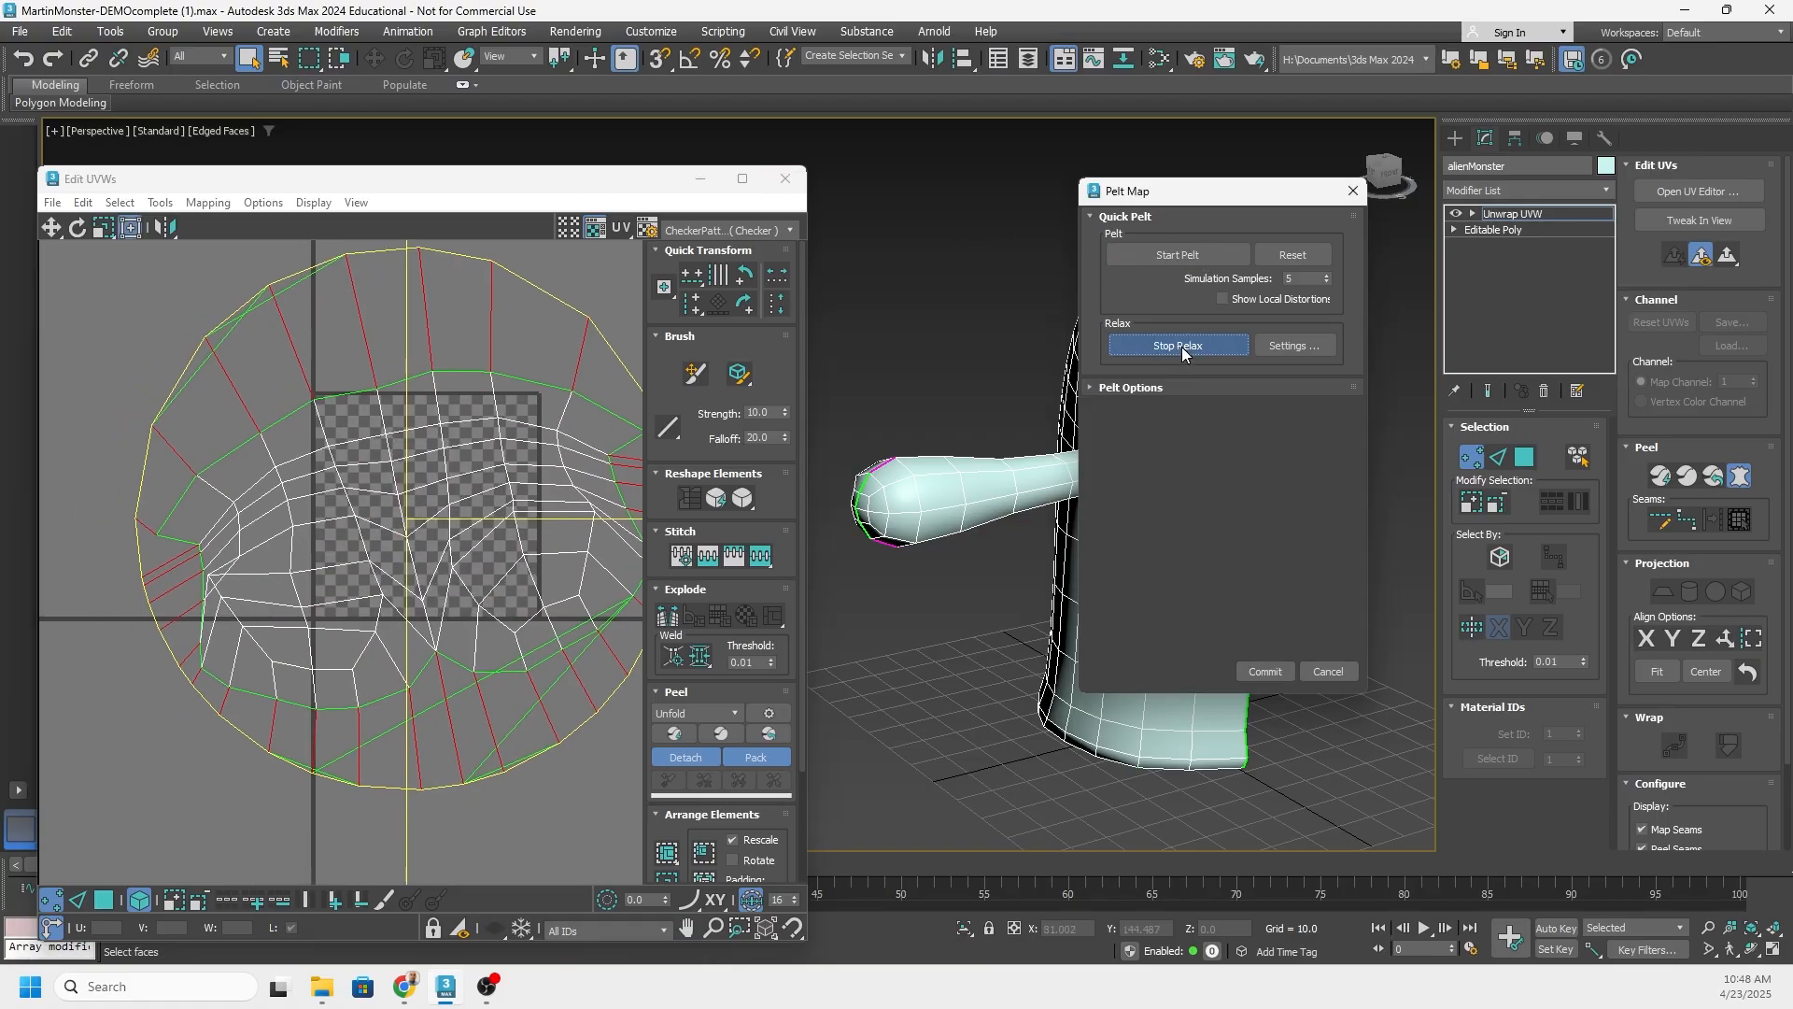
click(1180, 347)
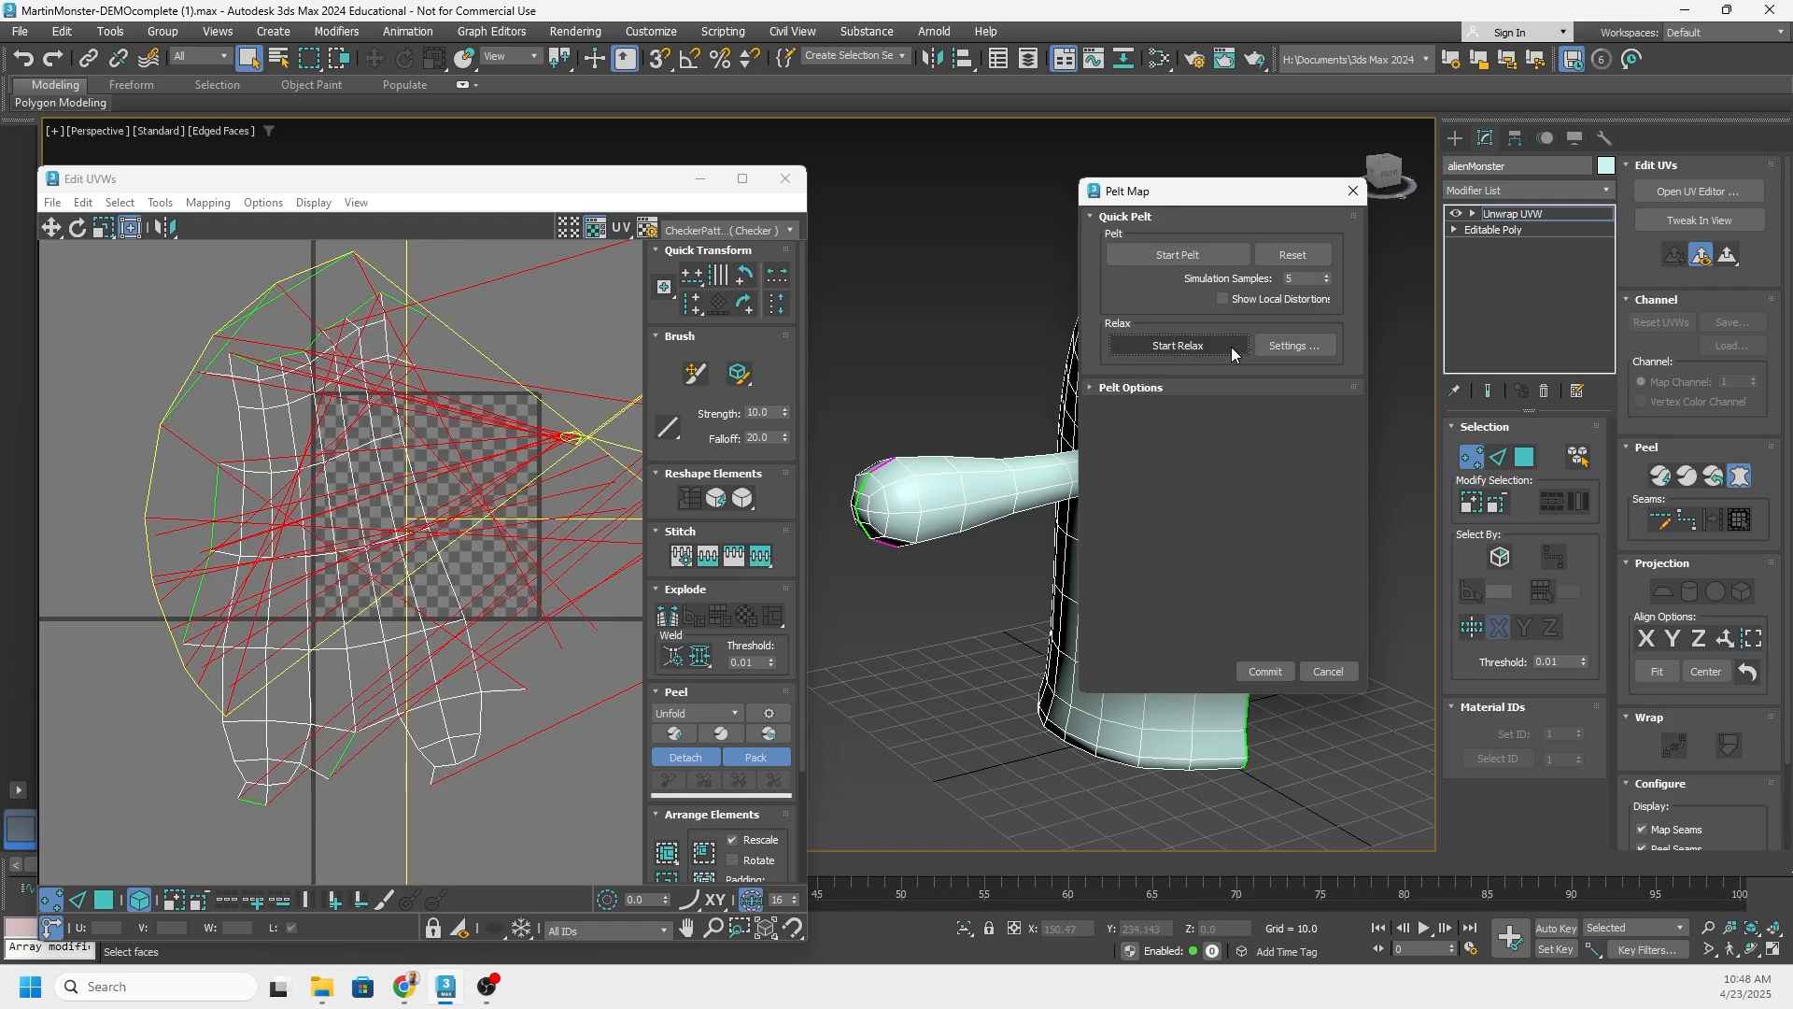
click(1267, 671)
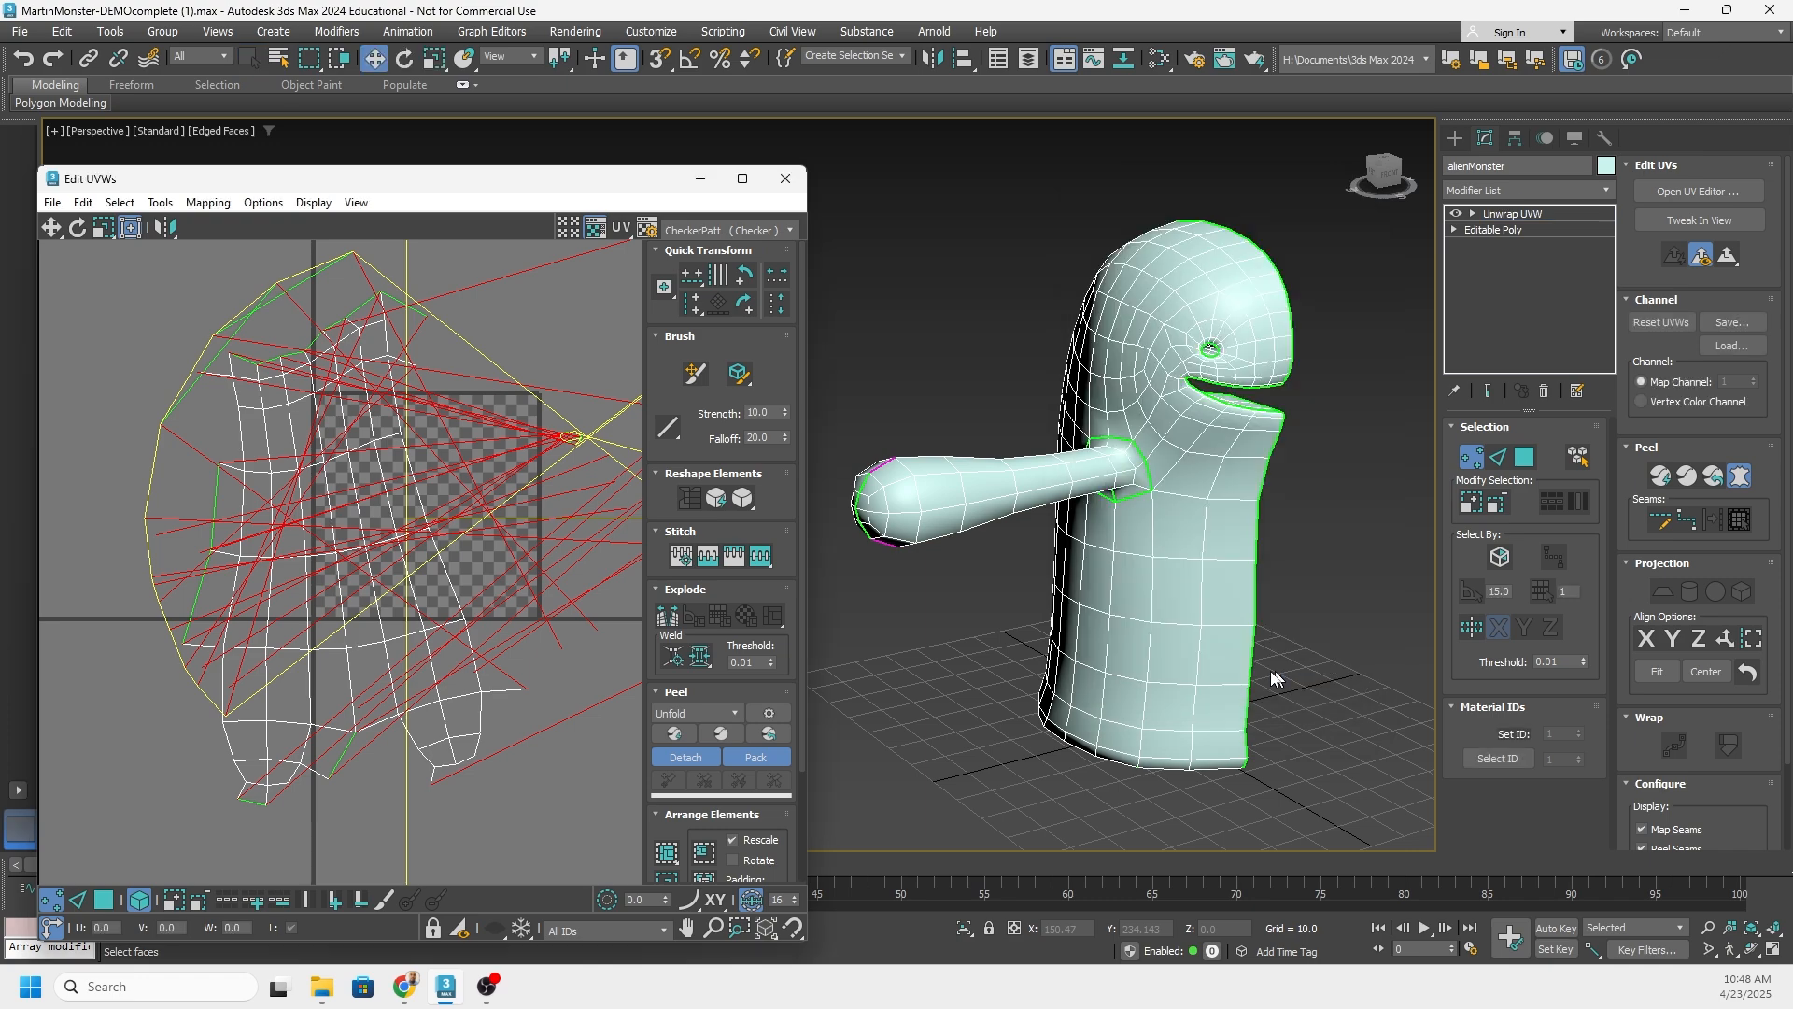
scroll(271, 569, down, 4)
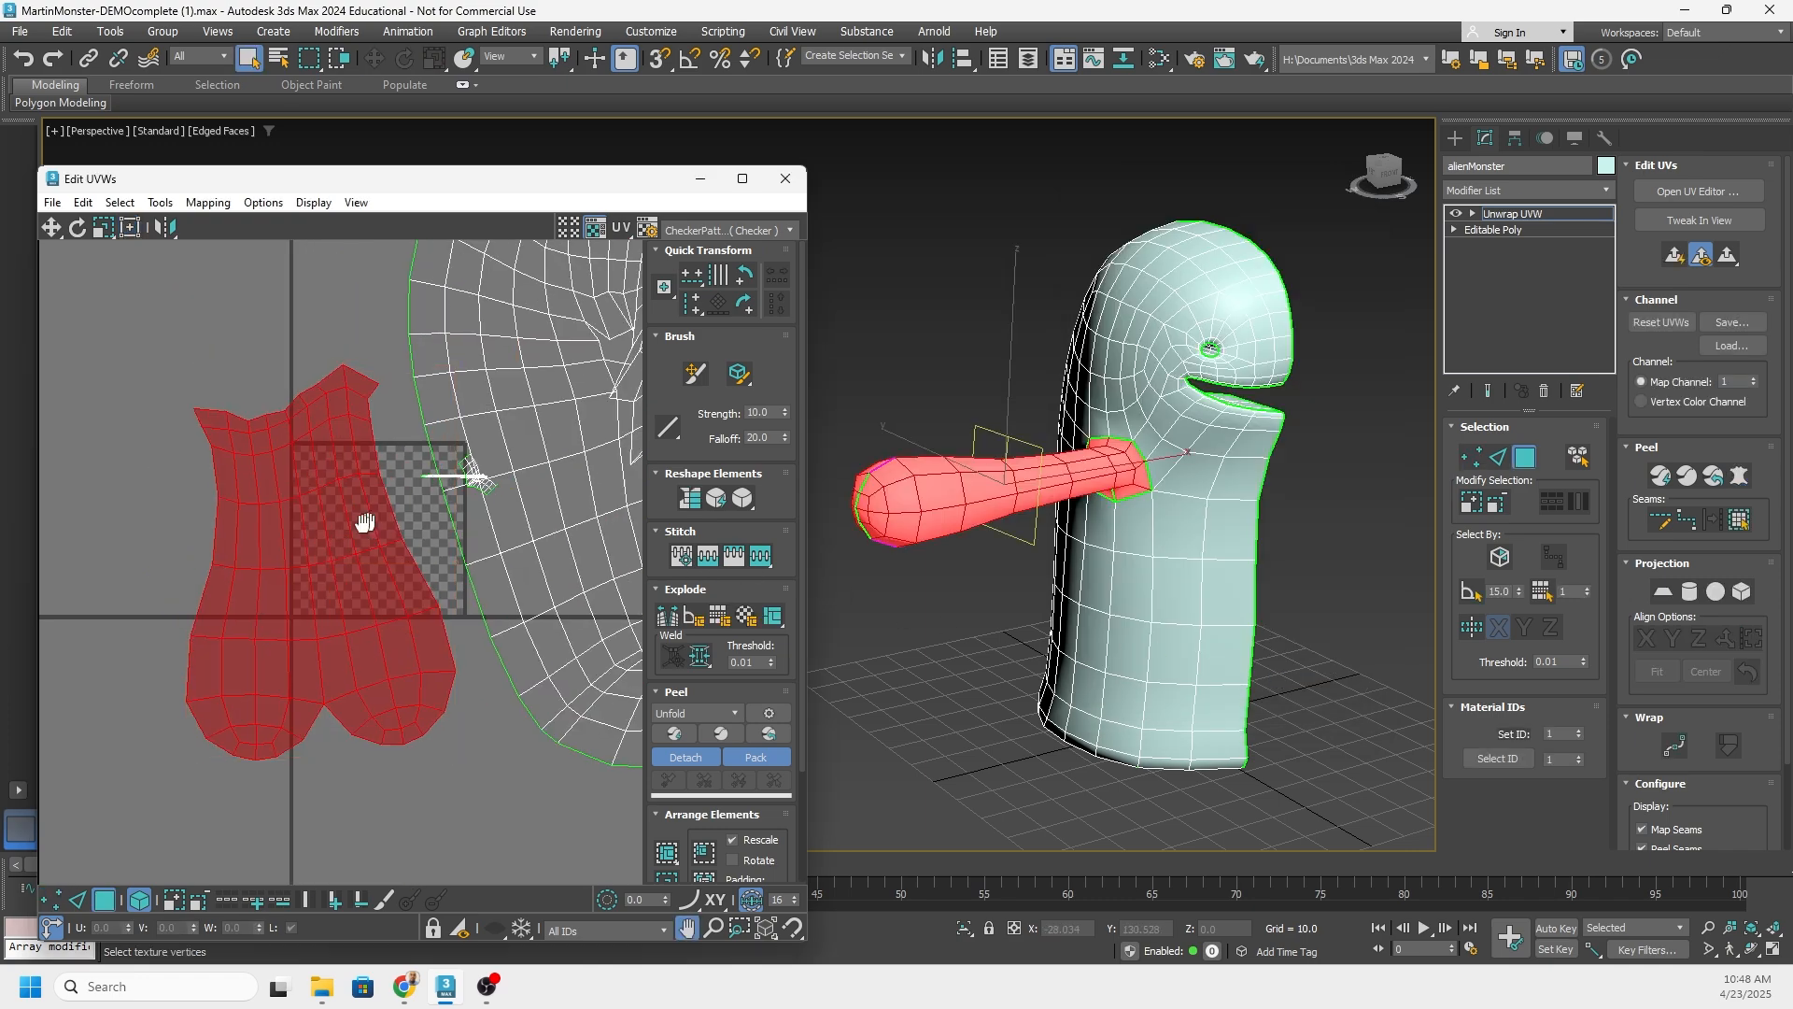
Select only the body shell in the UV editor and apply the Relax tool with Unfold3D Optimize
click(310, 378)
click(456, 430)
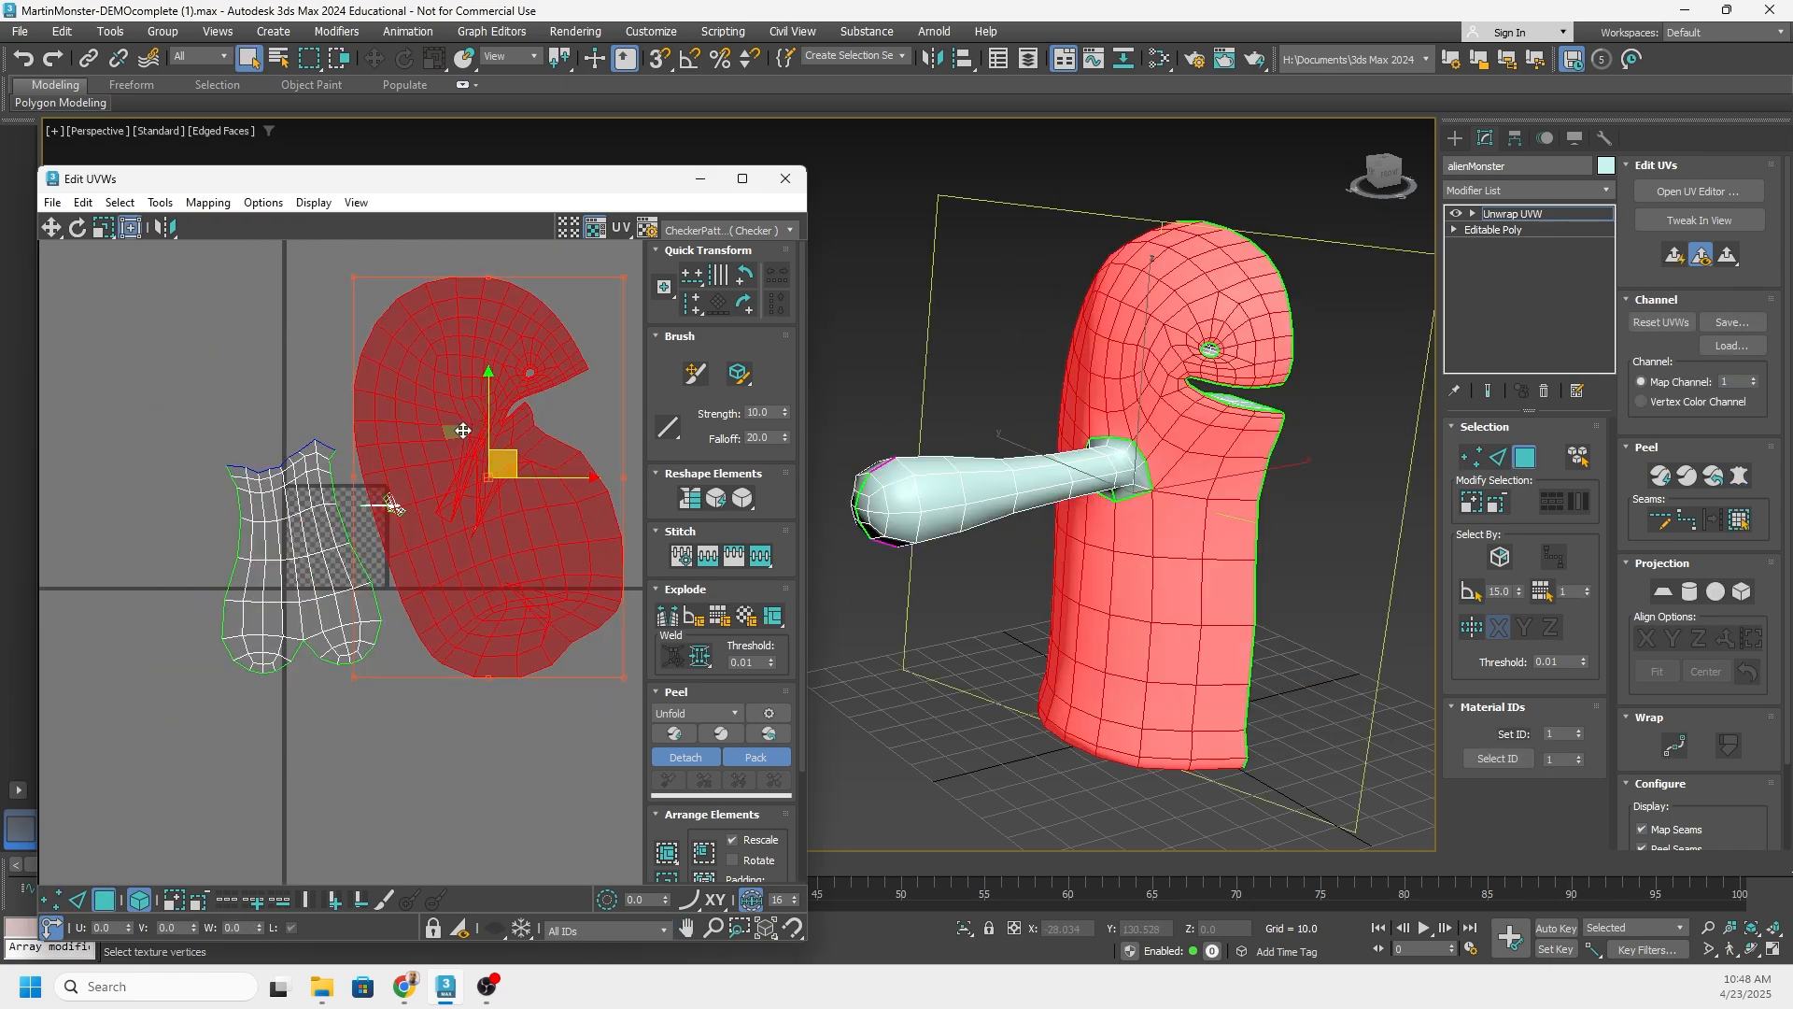
ctrl+click(310, 545)
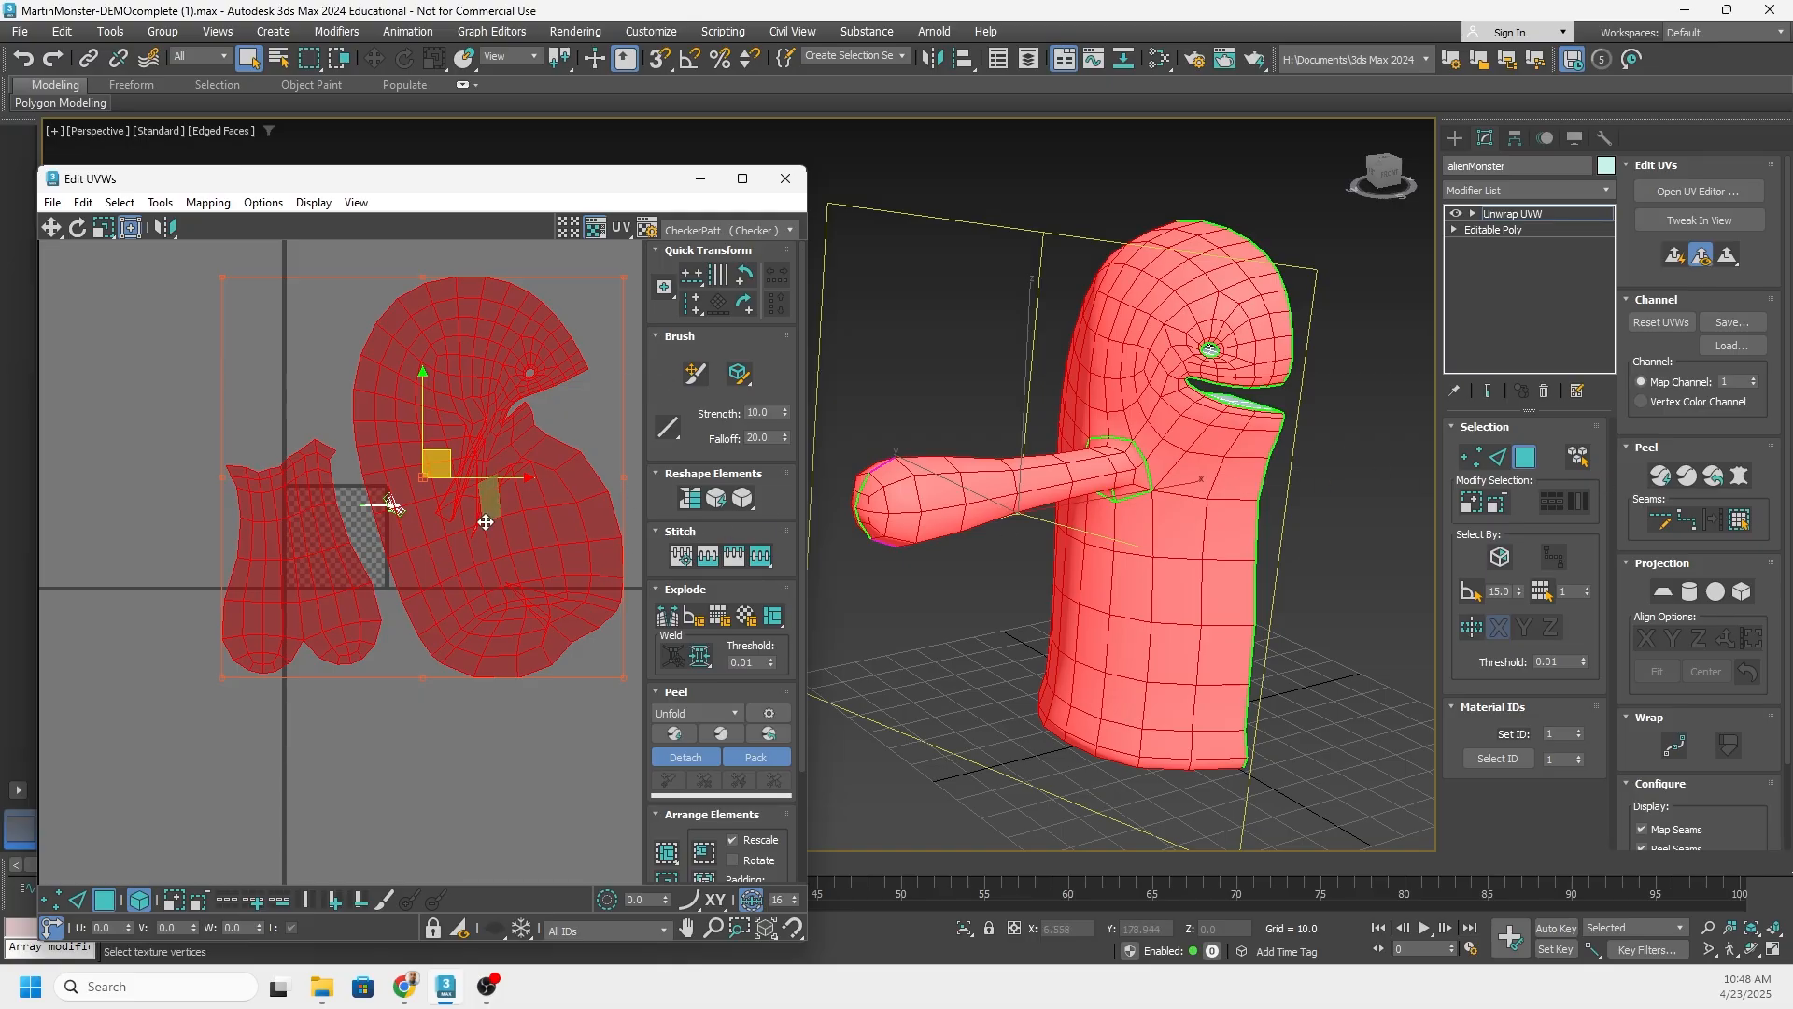
click(458, 727)
click(493, 447)
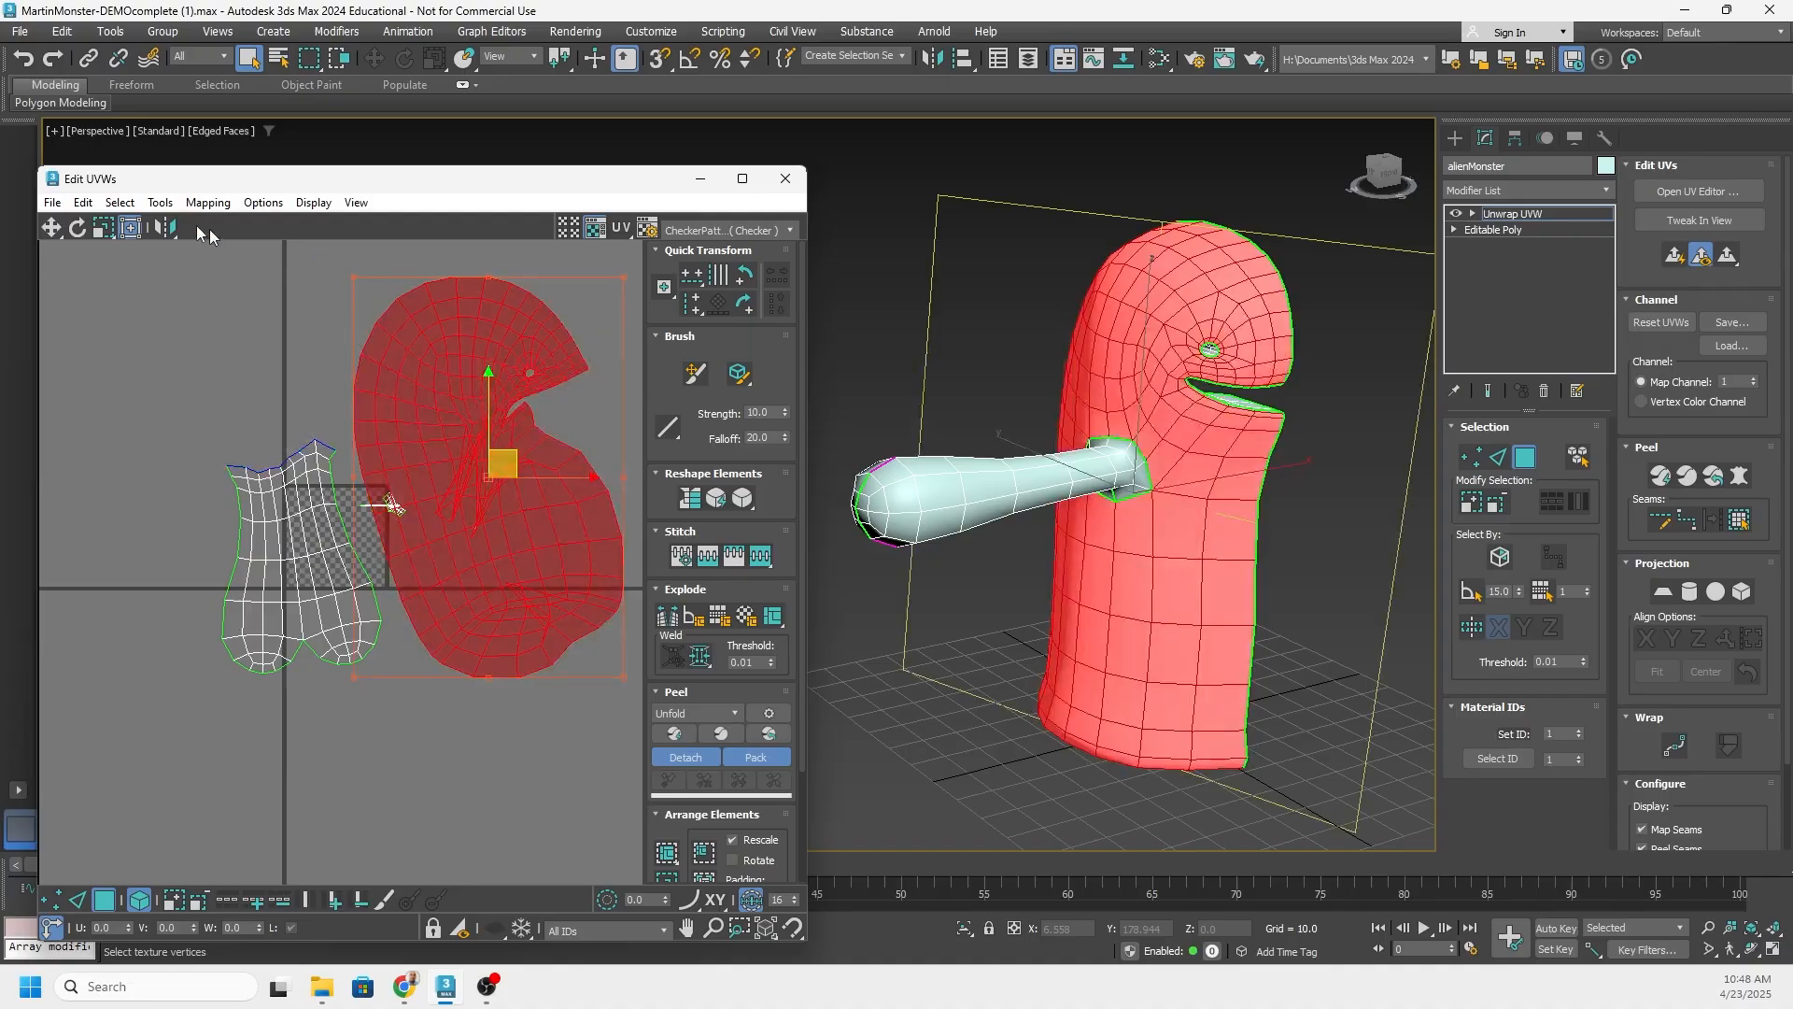
click(161, 203)
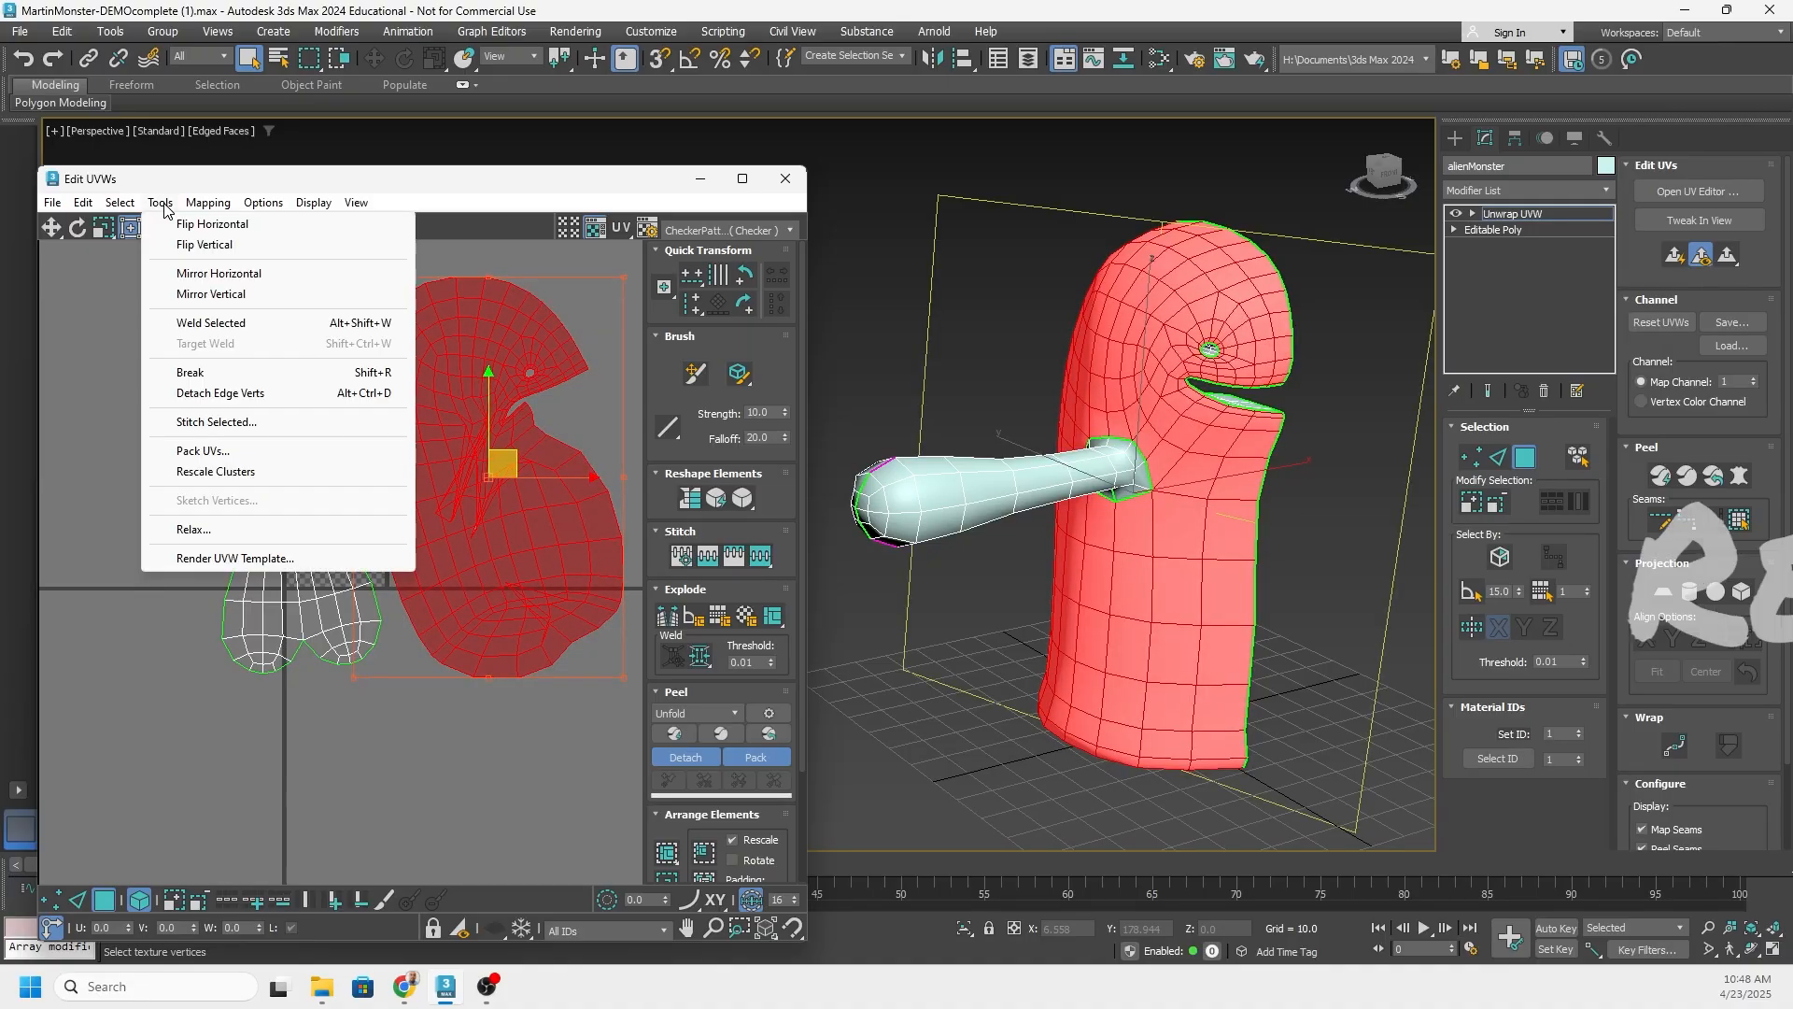
click(193, 530)
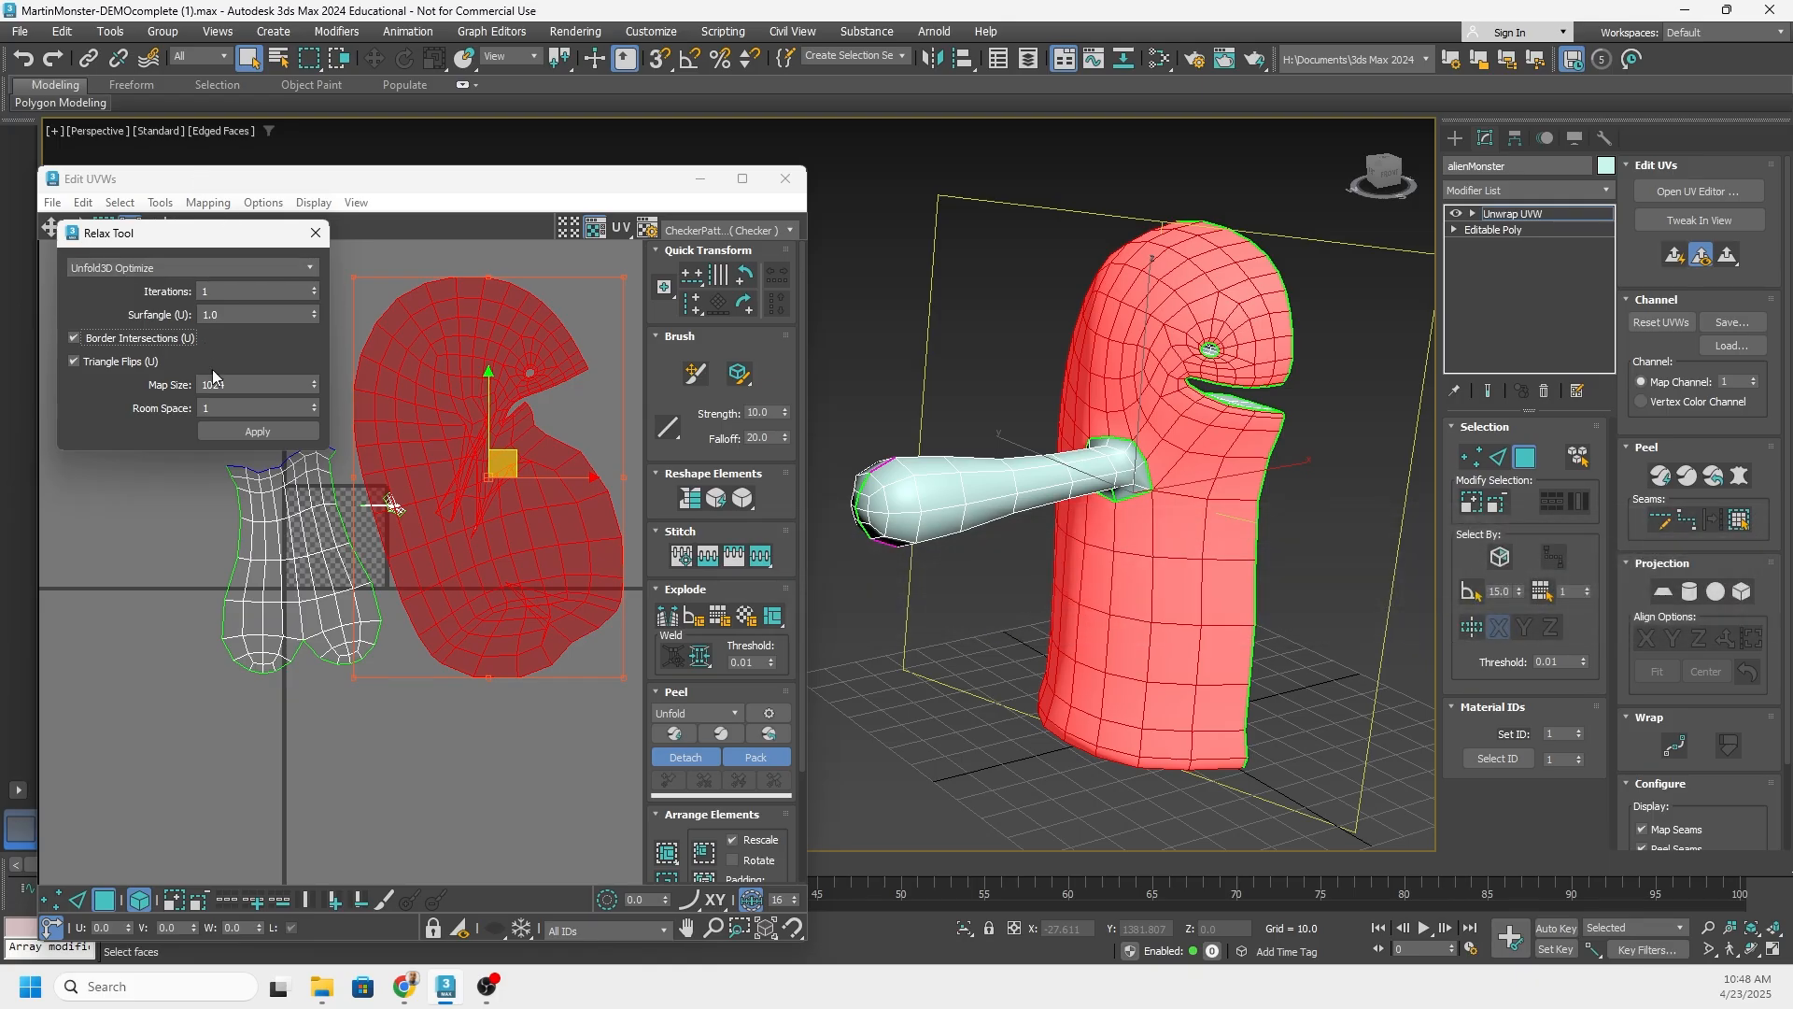
click(250, 431)
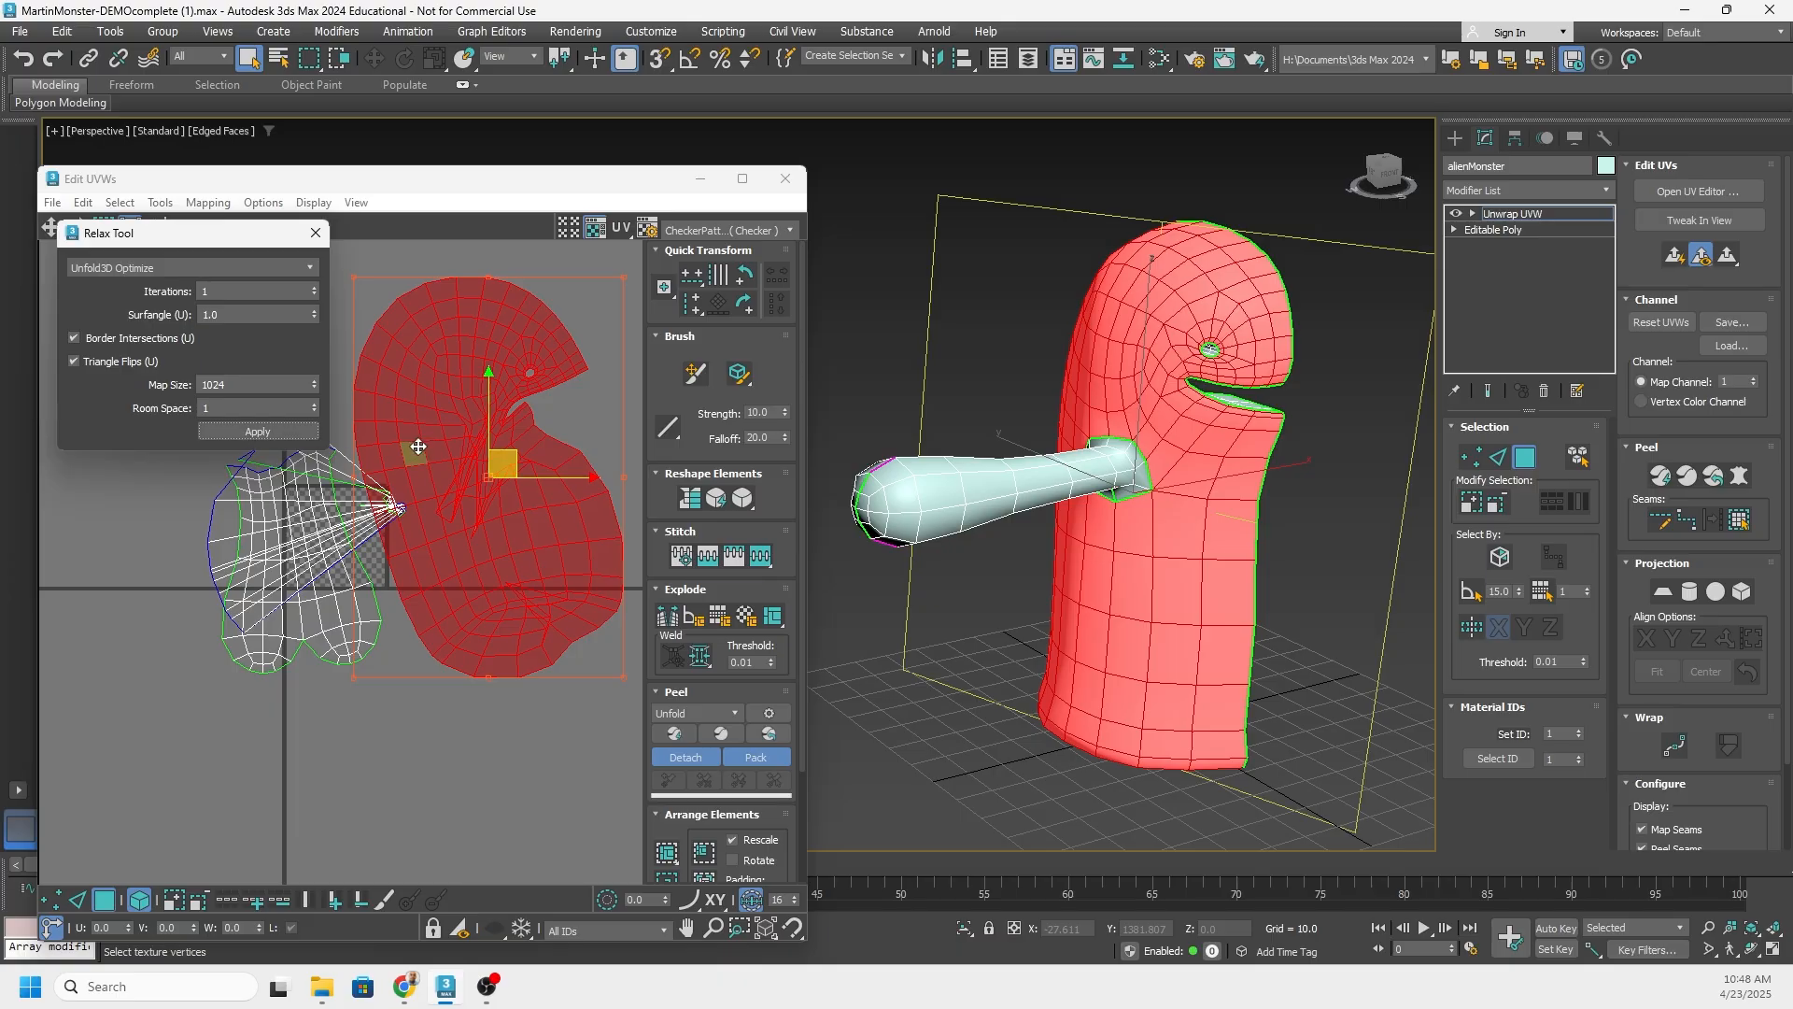
Relax the body shell by polygon angles with 100 iterations and an amount of 1.0
click(160, 266)
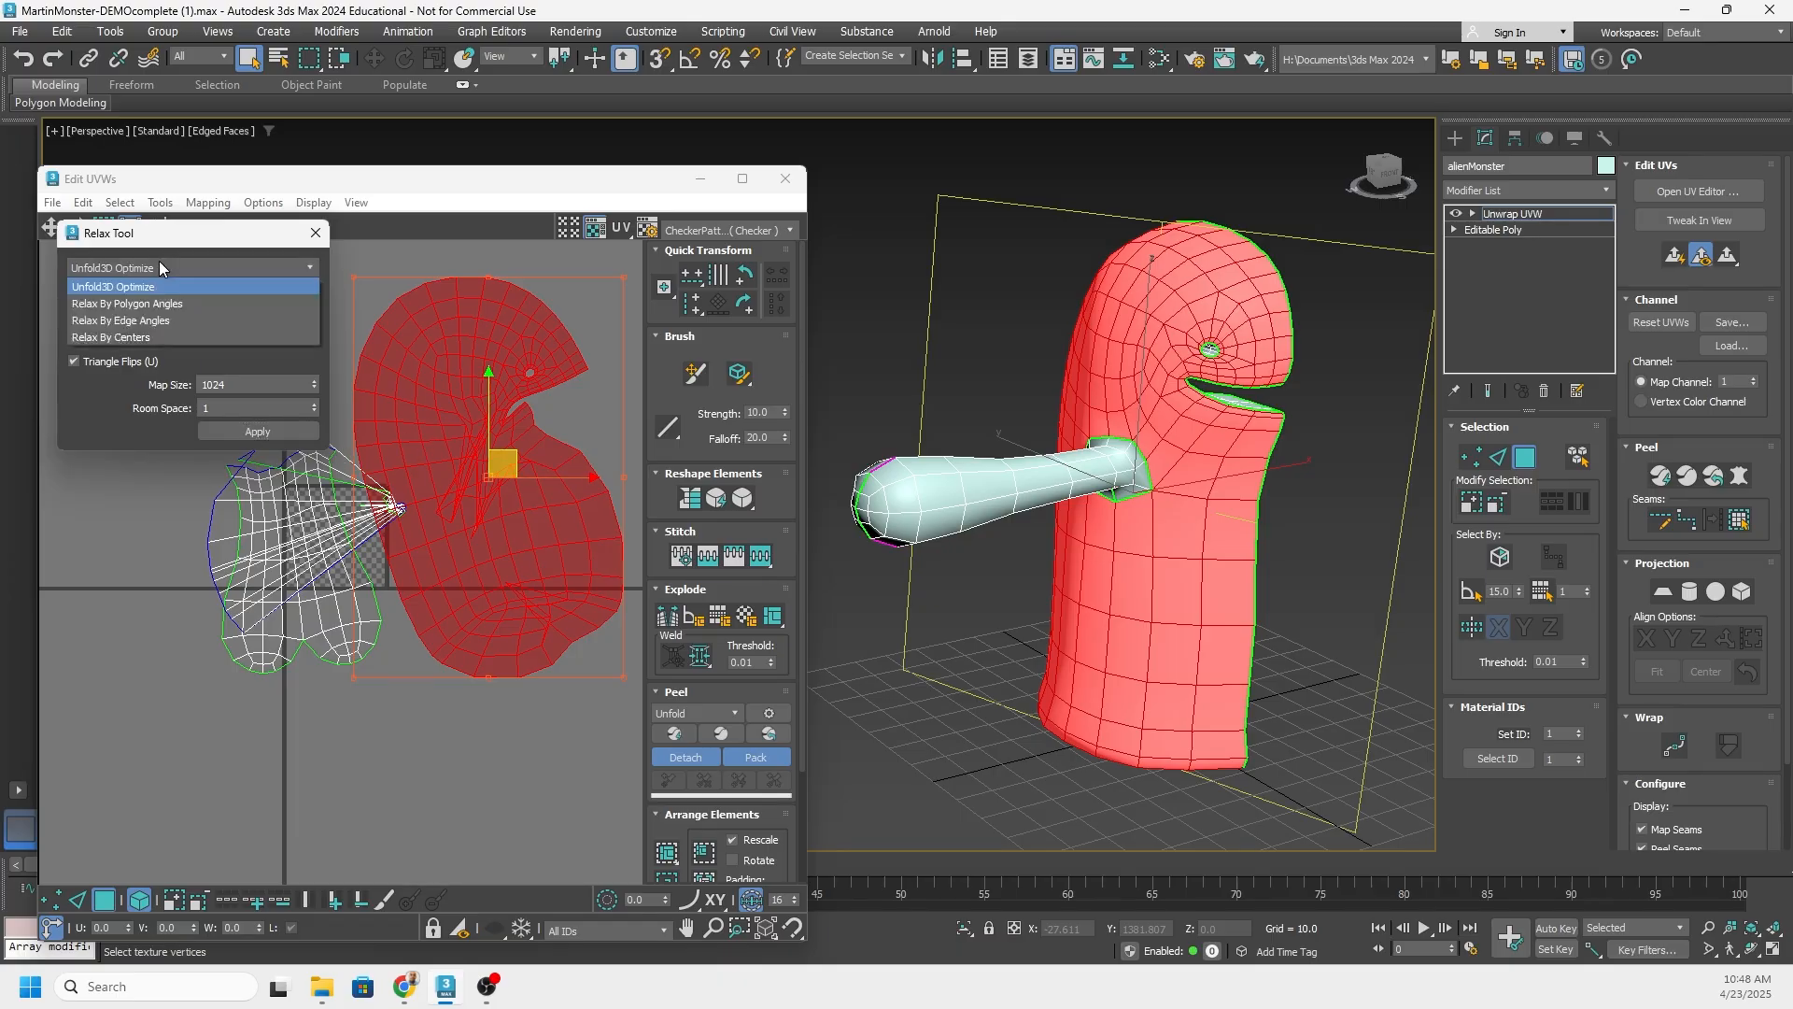
click(137, 304)
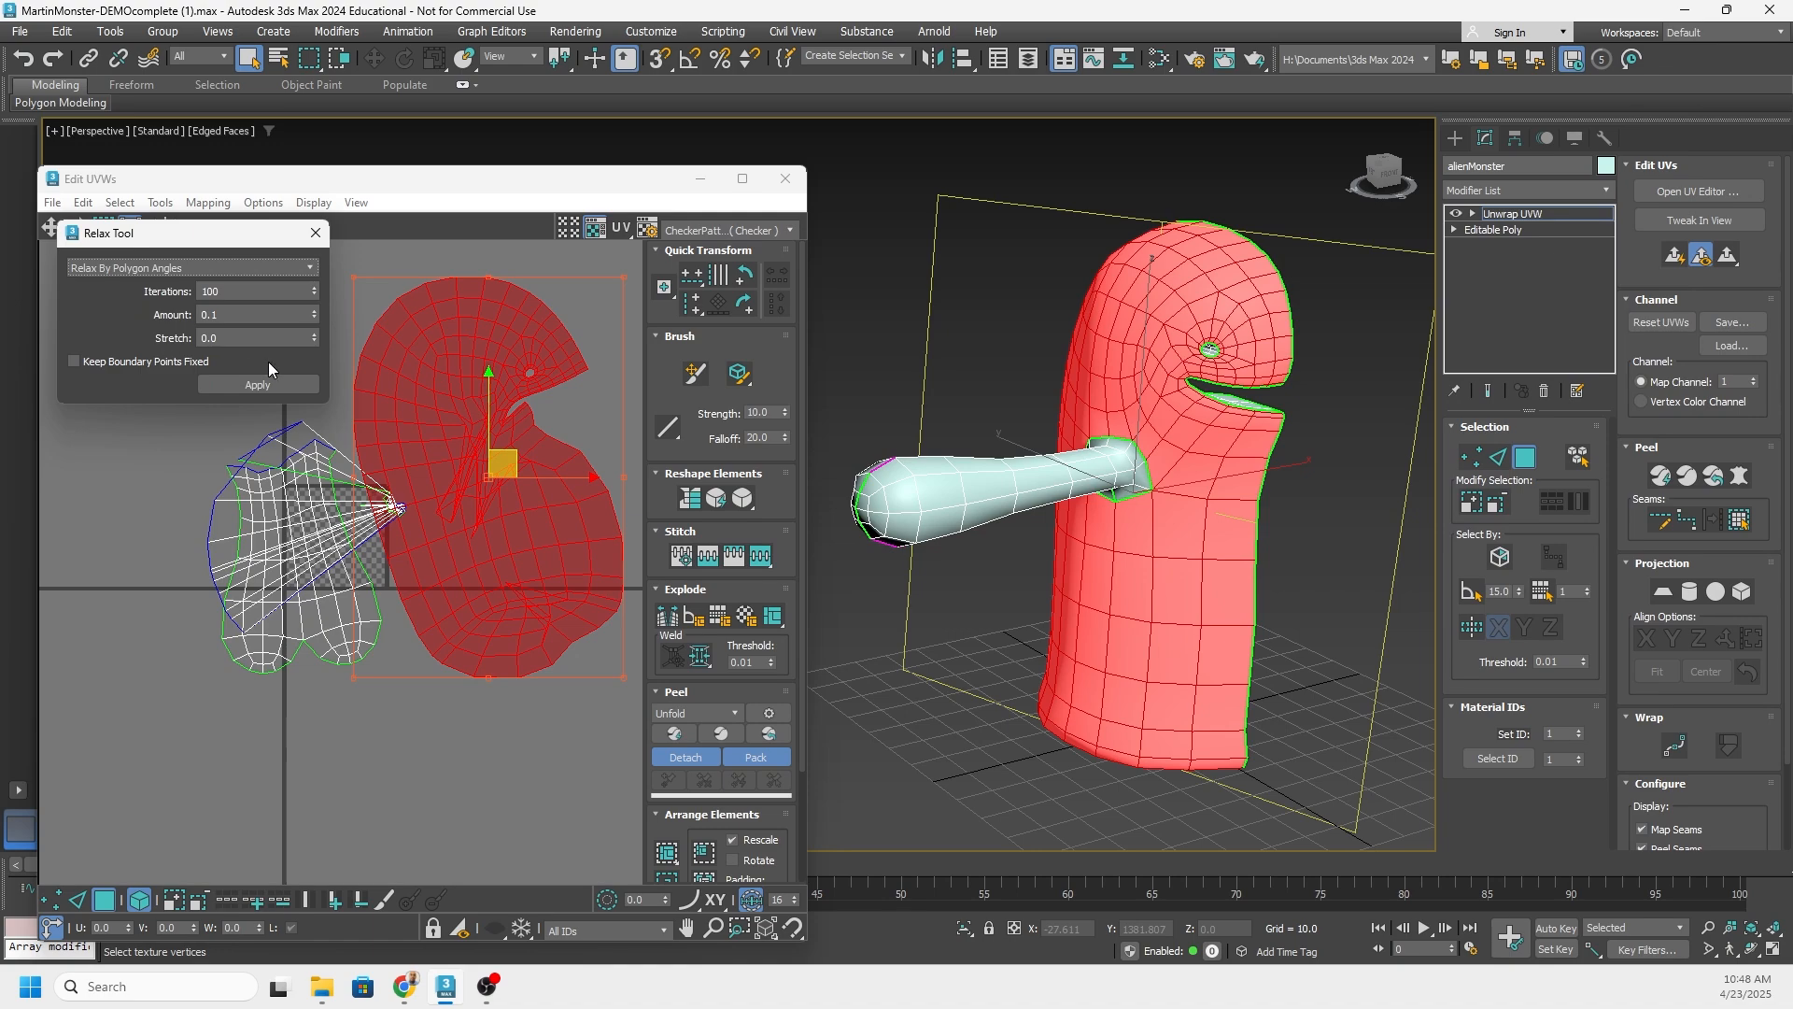
drag(316, 315, 311, 182)
click(243, 387)
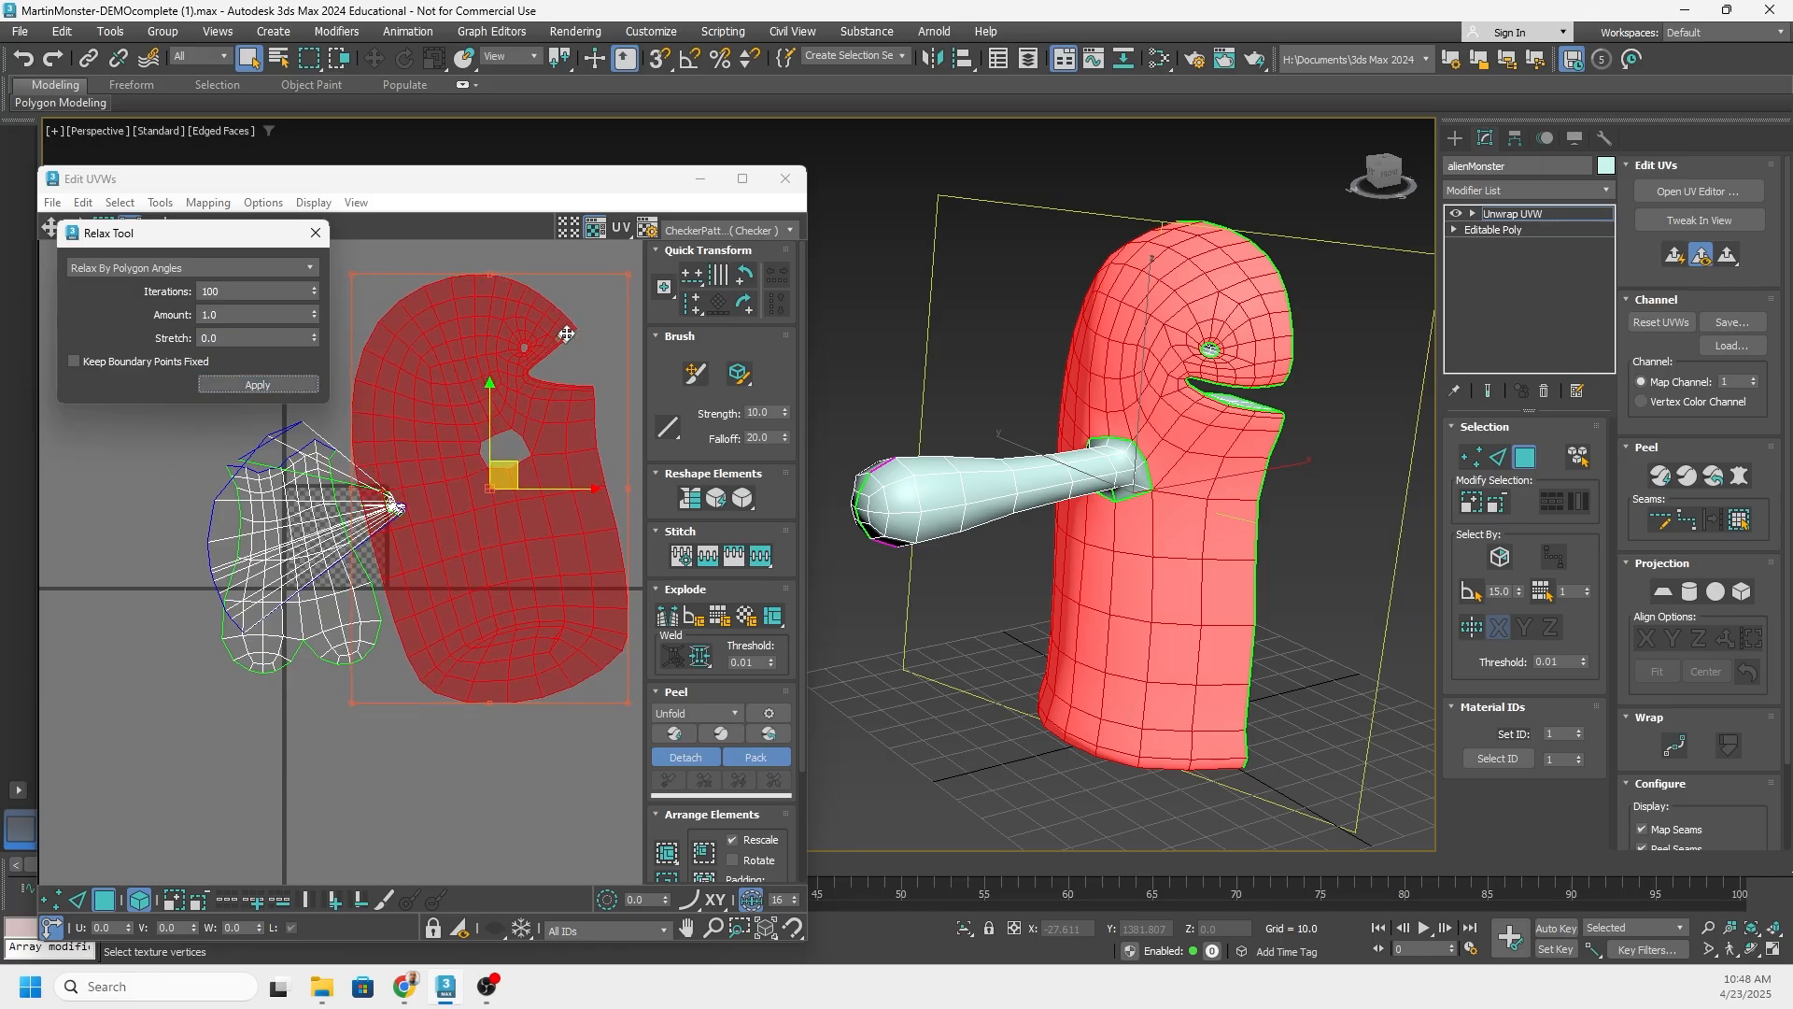
scroll(505, 346, up, 5)
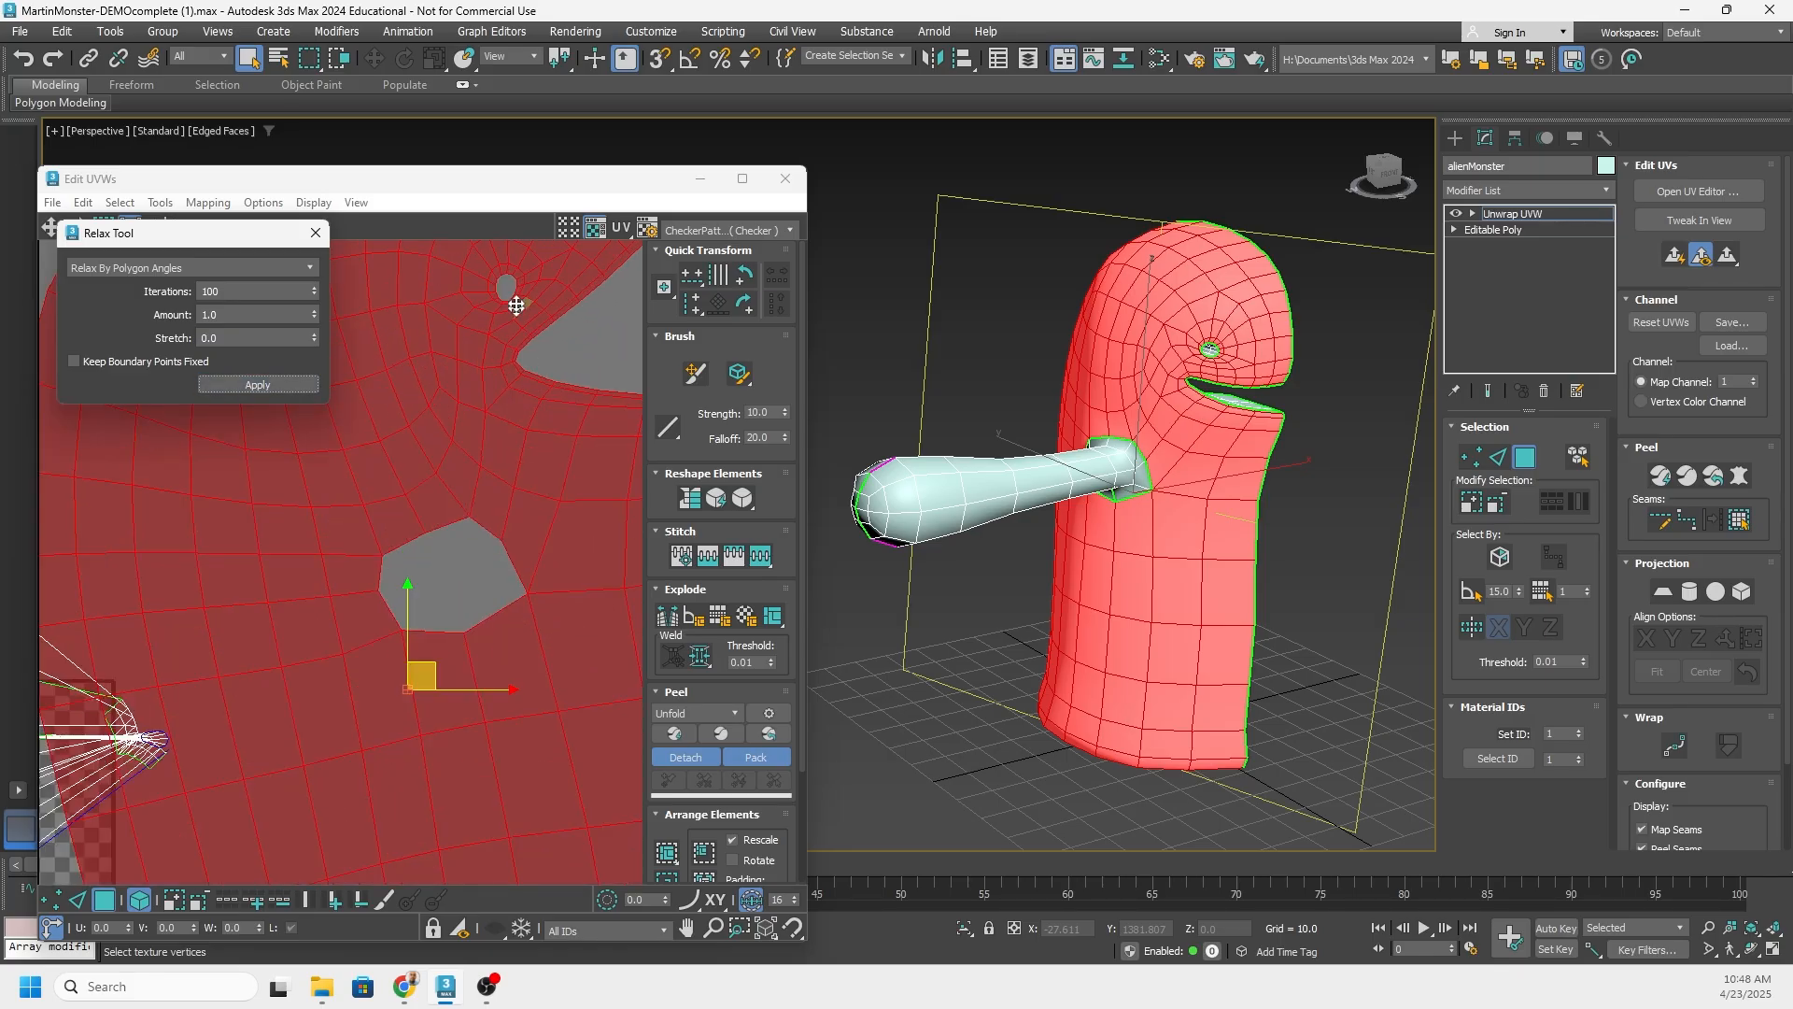
scroll(507, 533, down, 3)
middle_drag(478, 517, 479, 399)
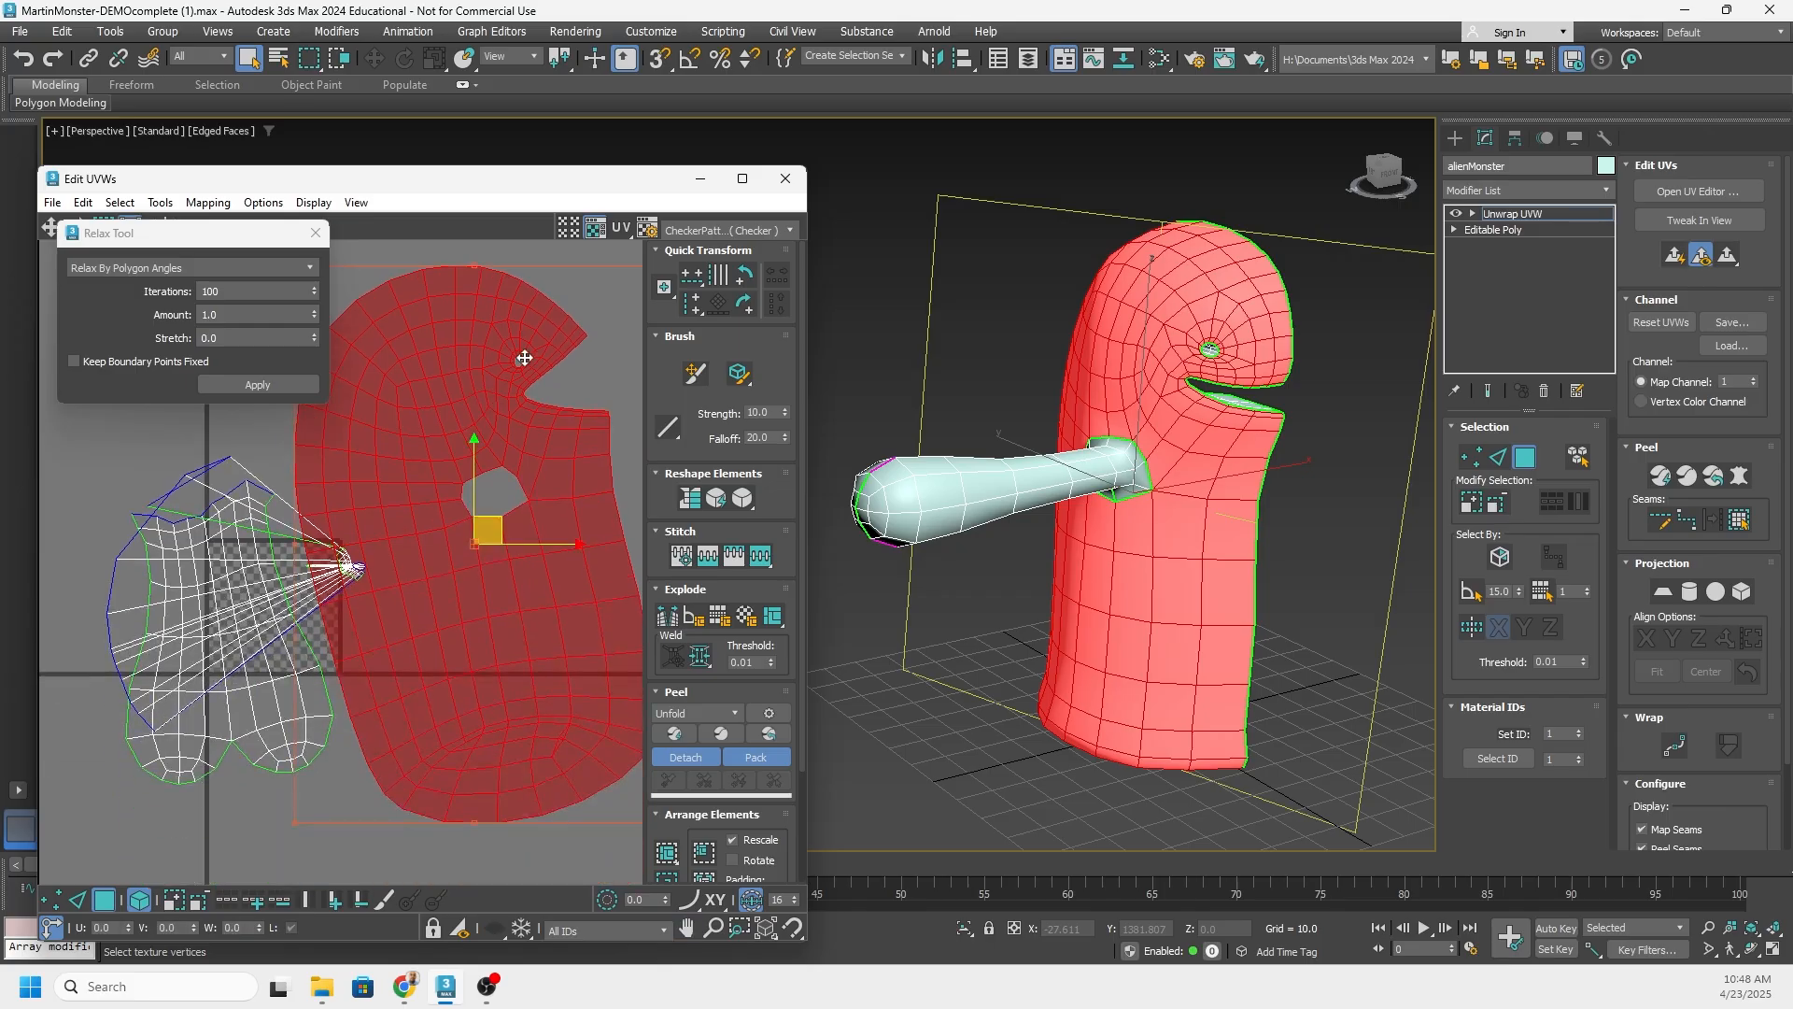
middle_drag(398, 614, 442, 603)
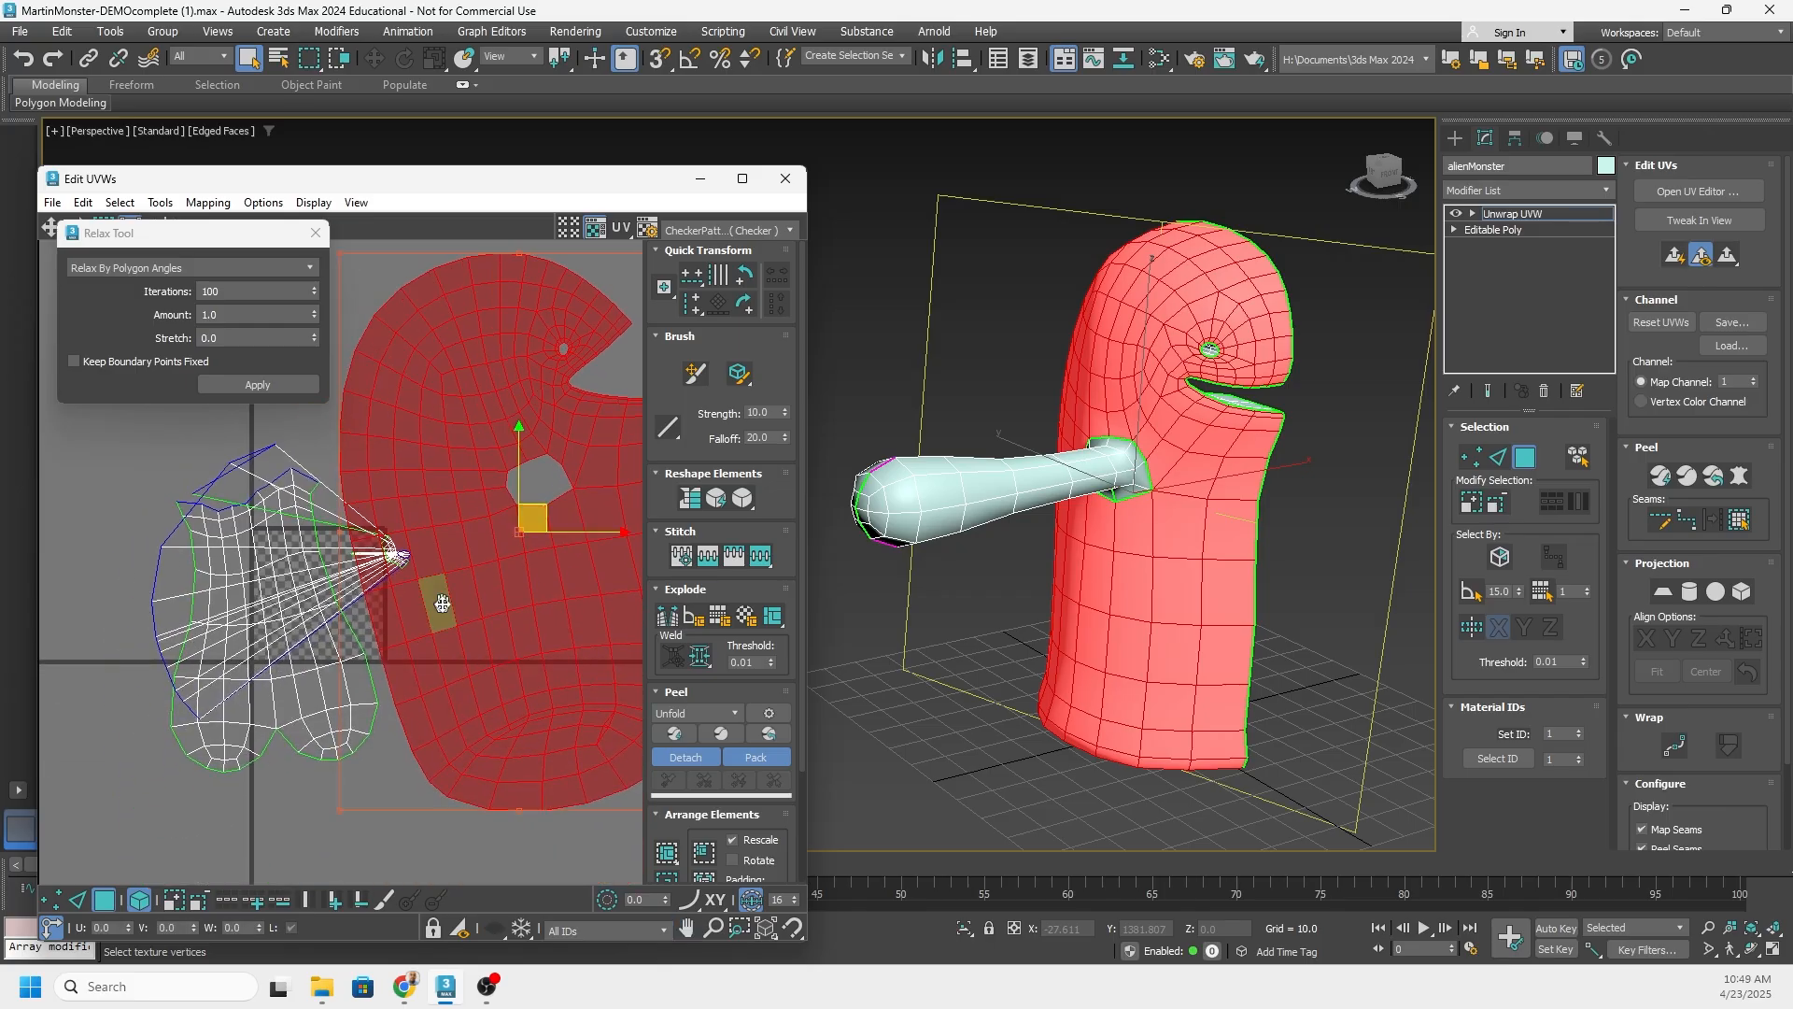
Select the arm shell and remove the mouth and eye polygons from the selection
click(295, 512)
click(157, 816)
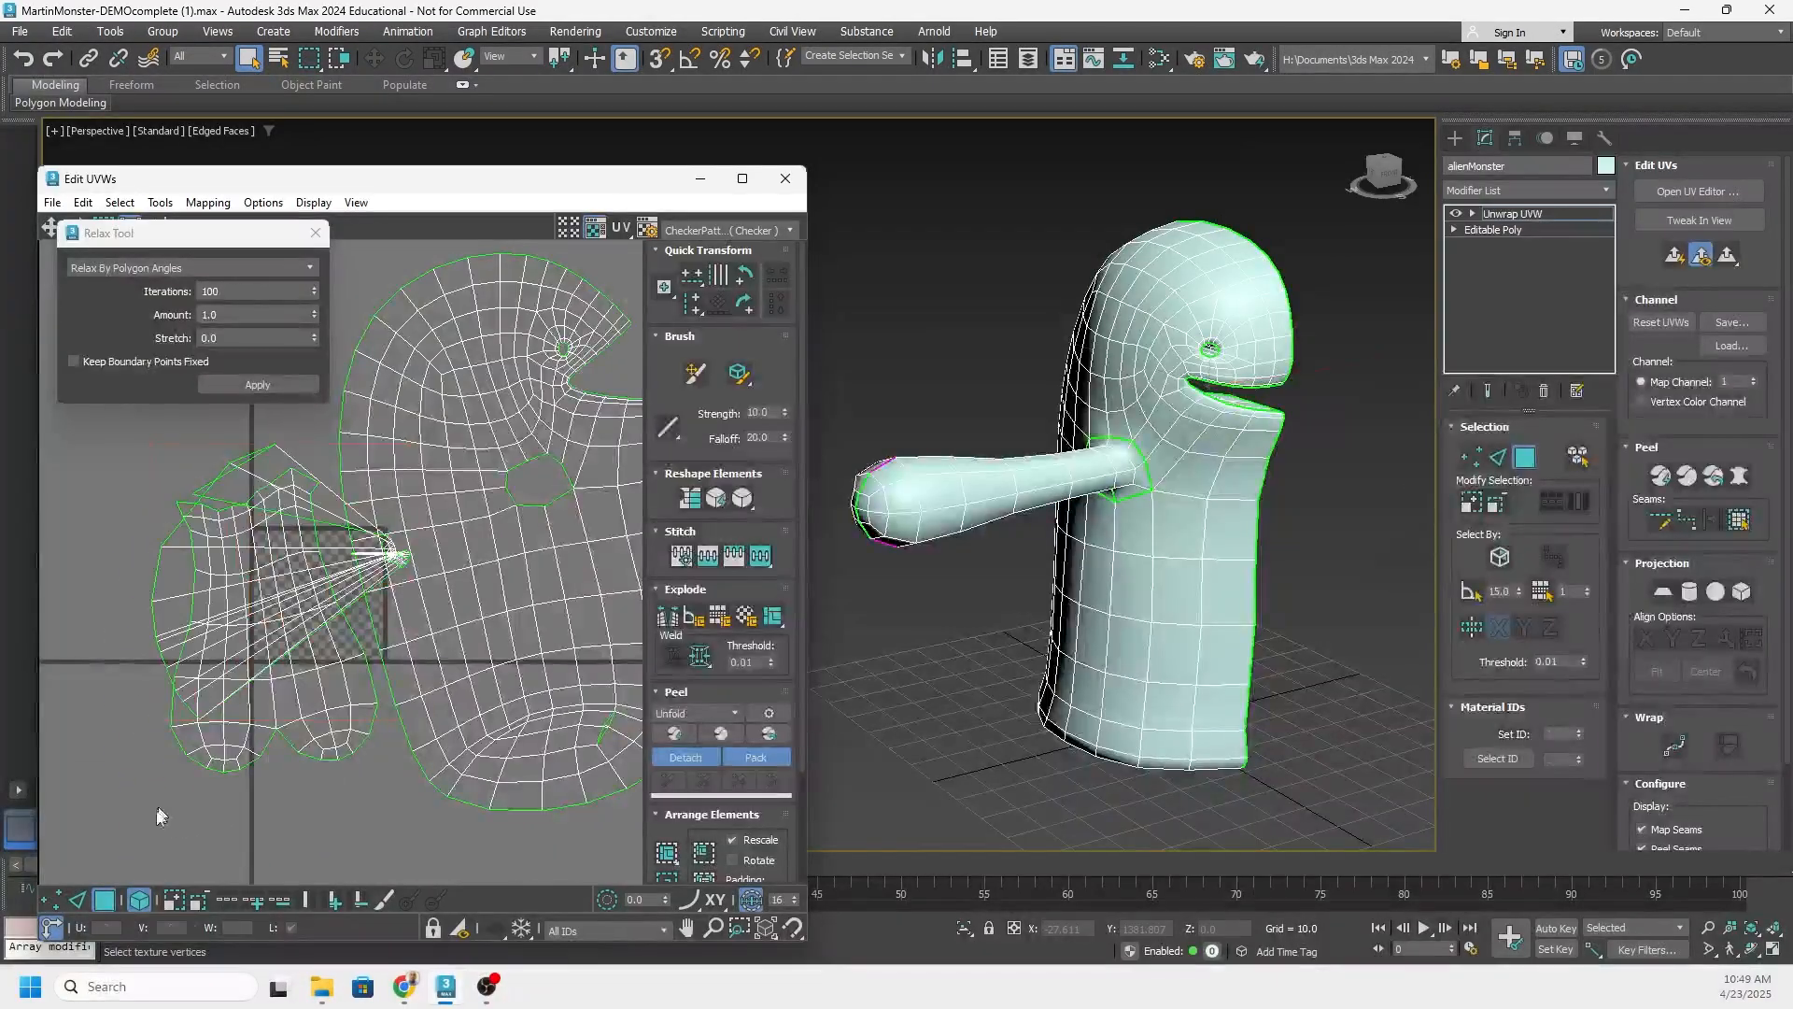
click(292, 481)
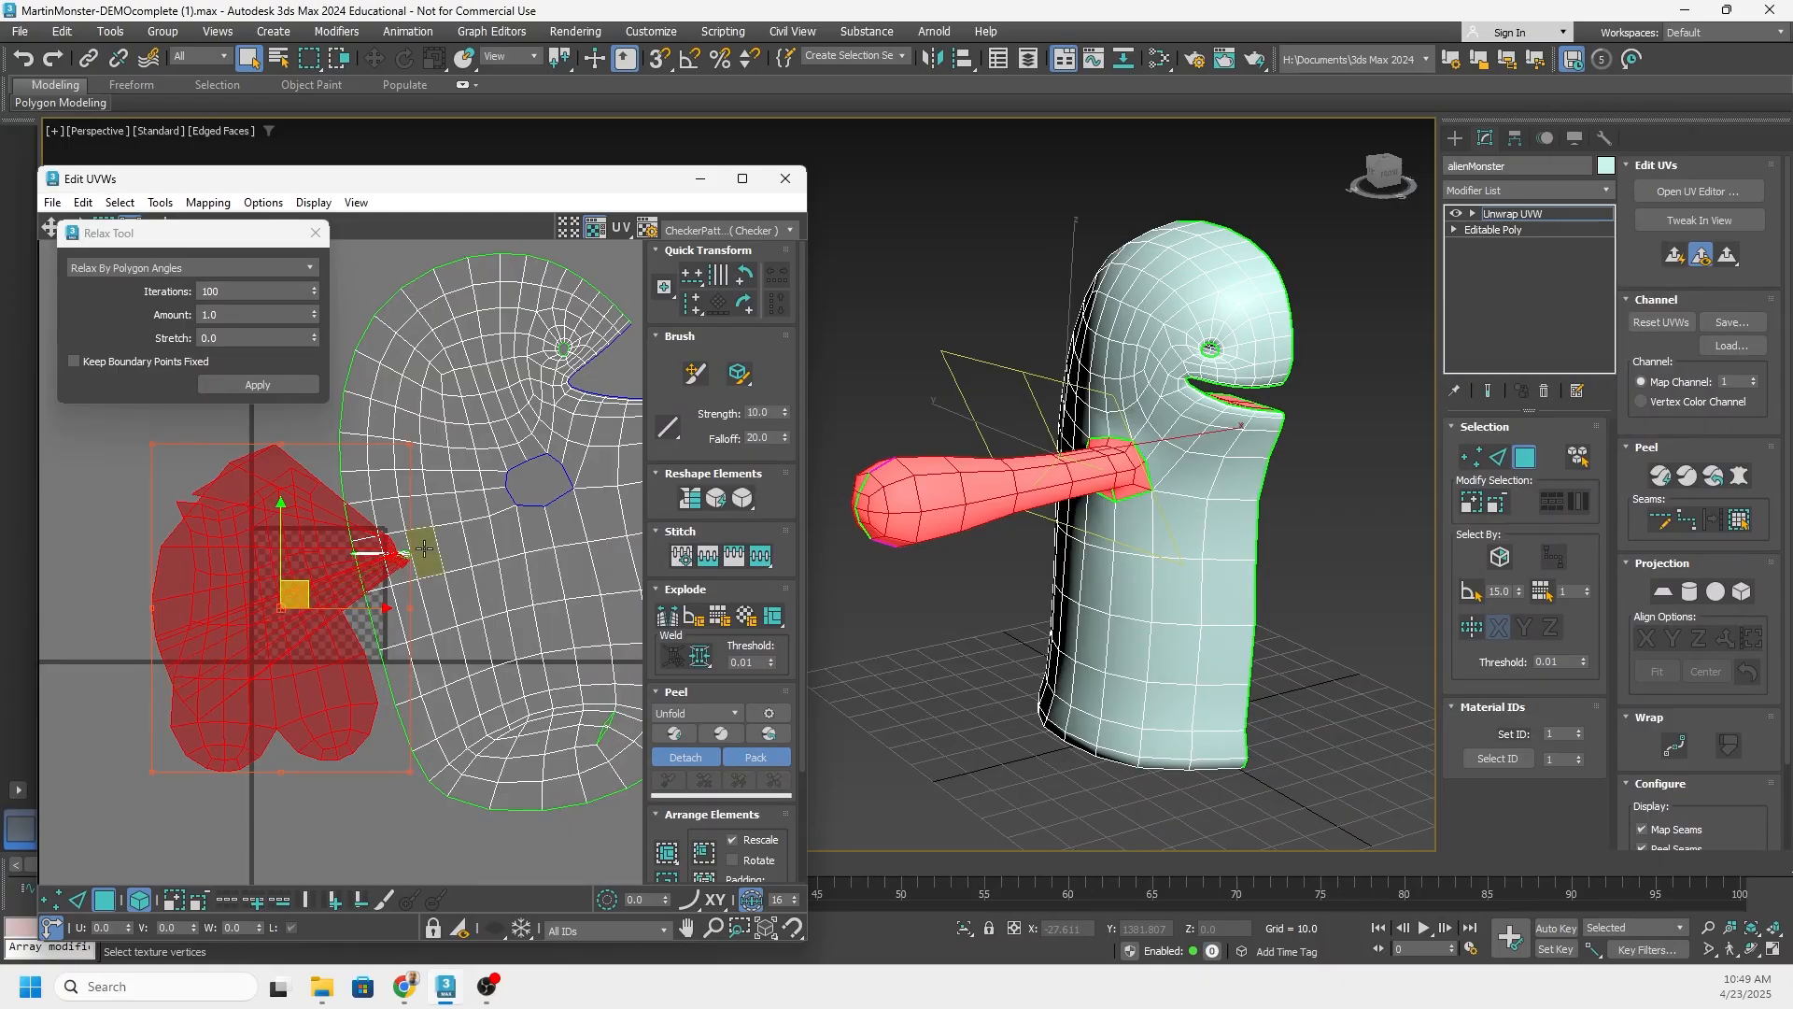
scroll(374, 563, up, 5)
drag(374, 564, 415, 558)
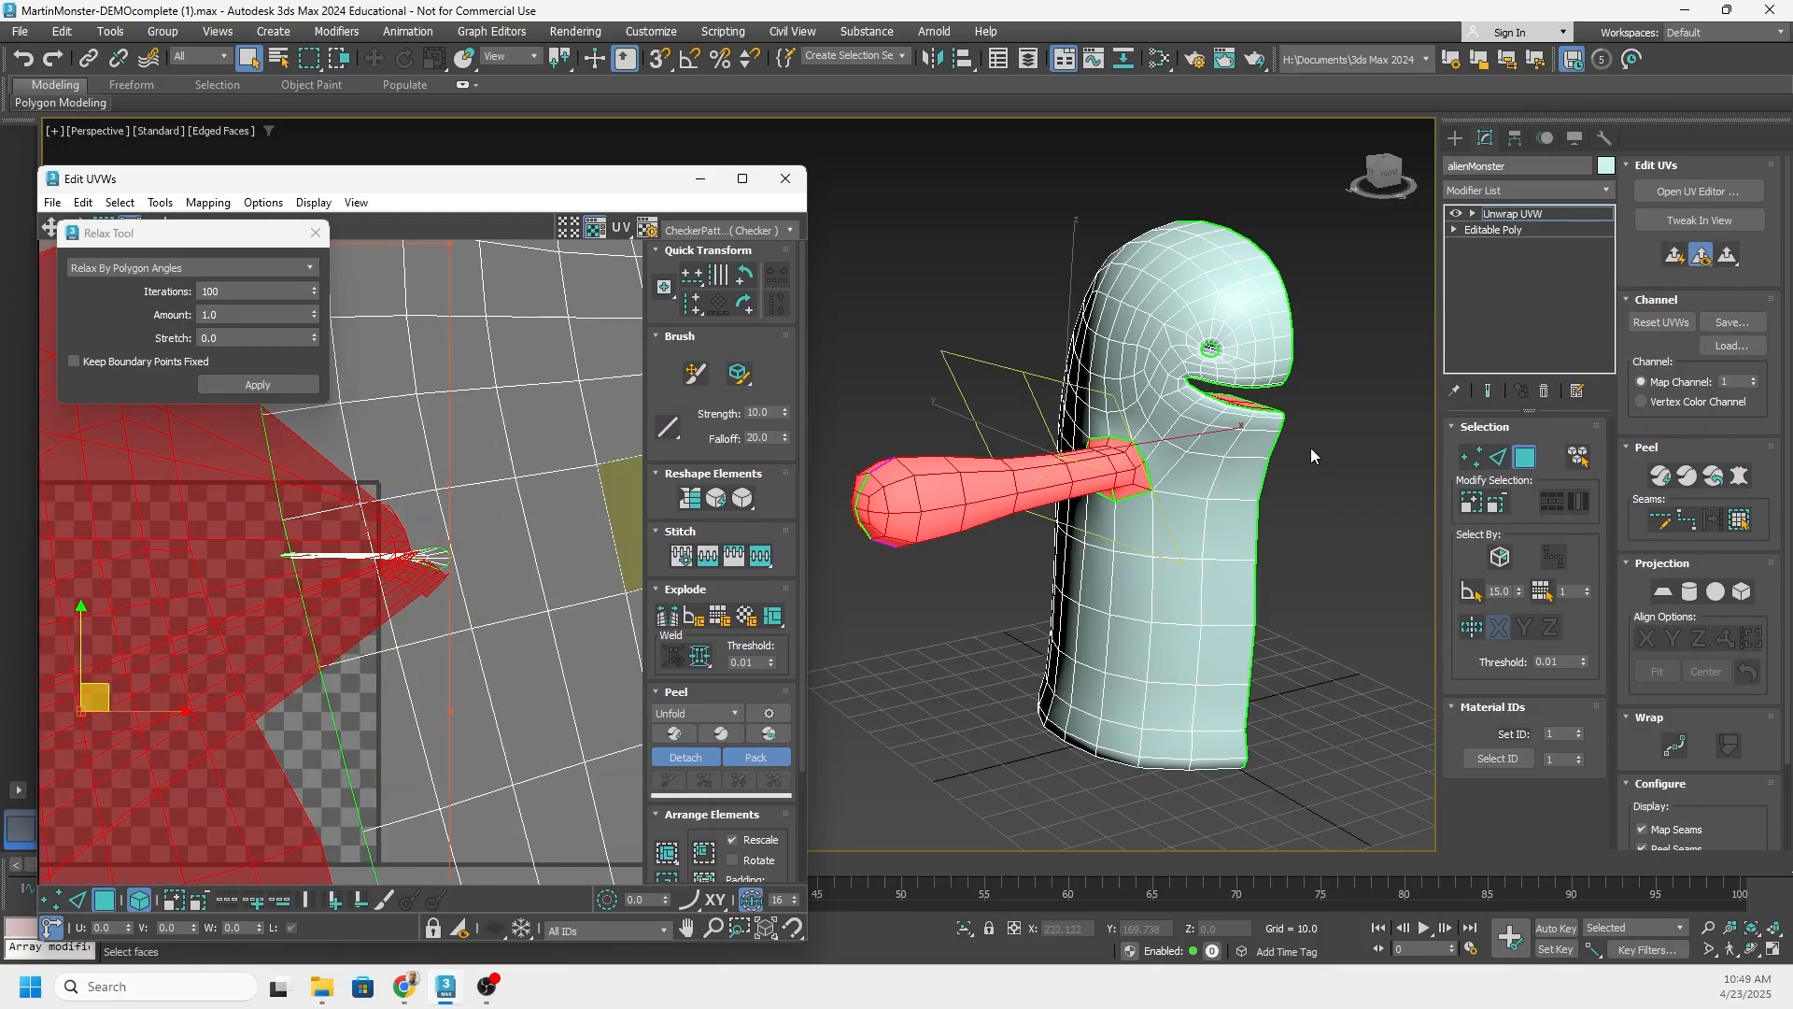
alt+middle_drag(1311, 456, 1268, 434)
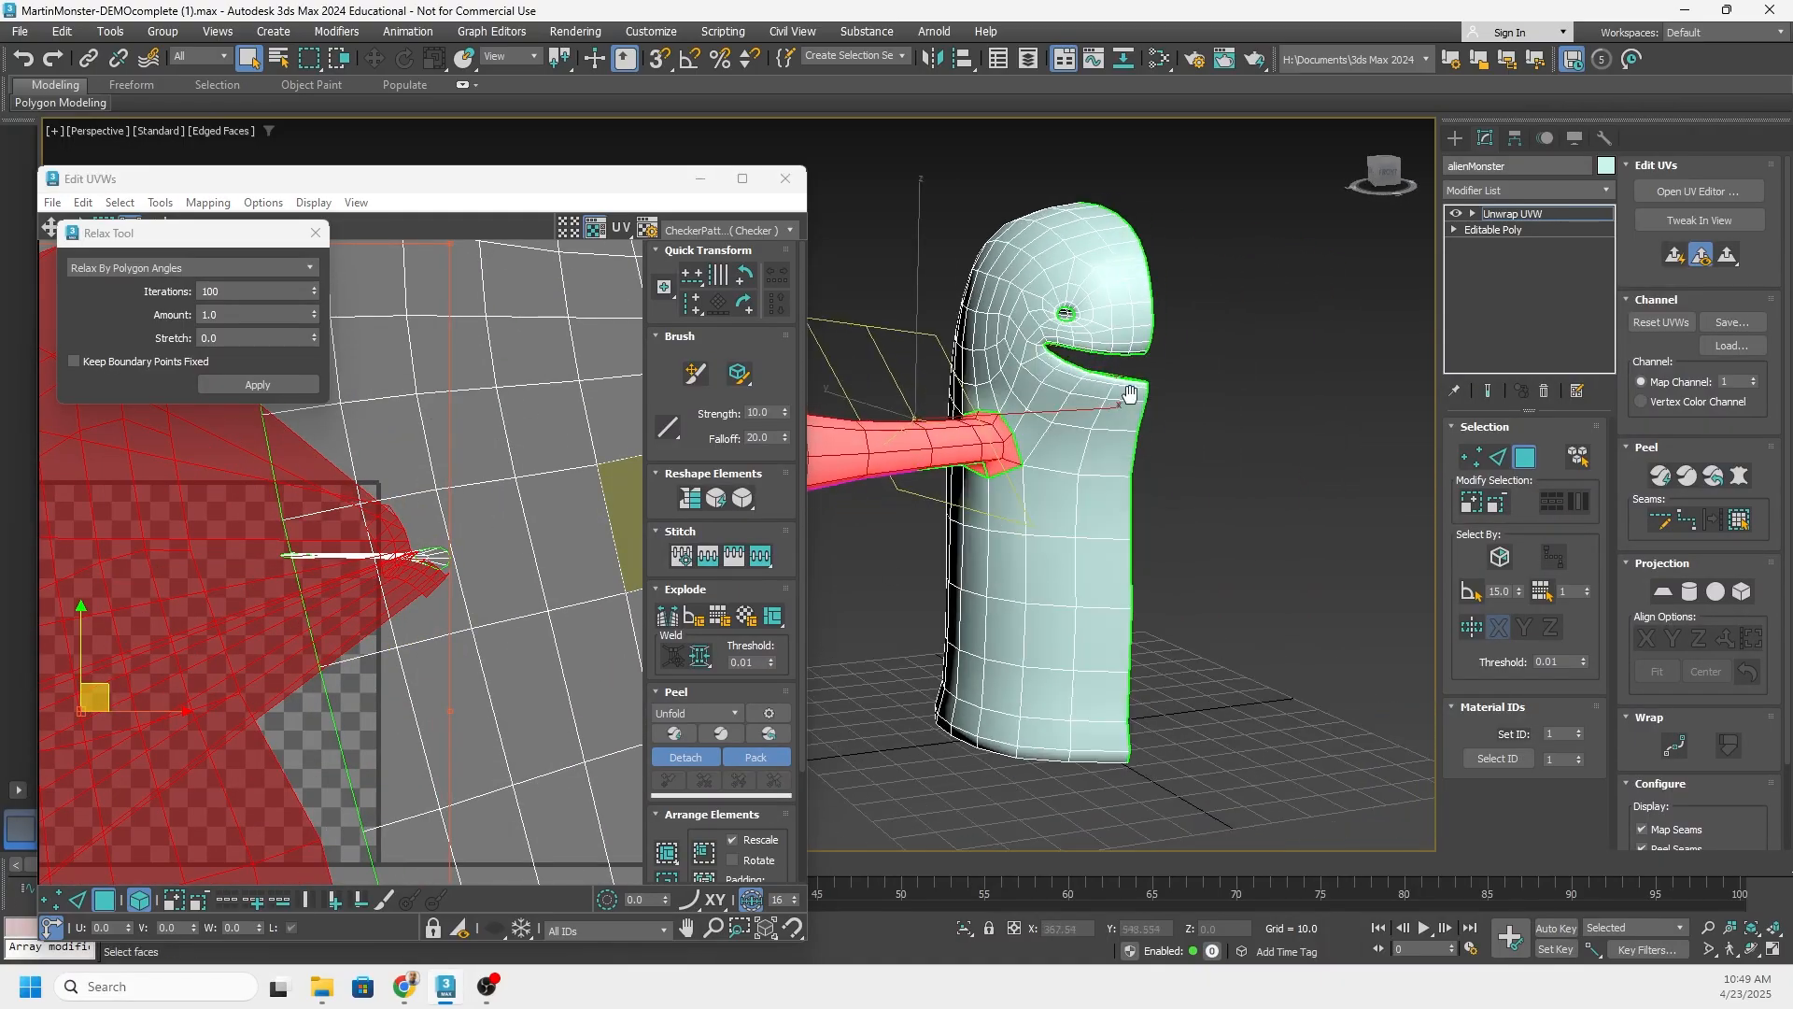
alt+drag(1220, 420, 1101, 298)
alt+drag(1017, 236, 1039, 232)
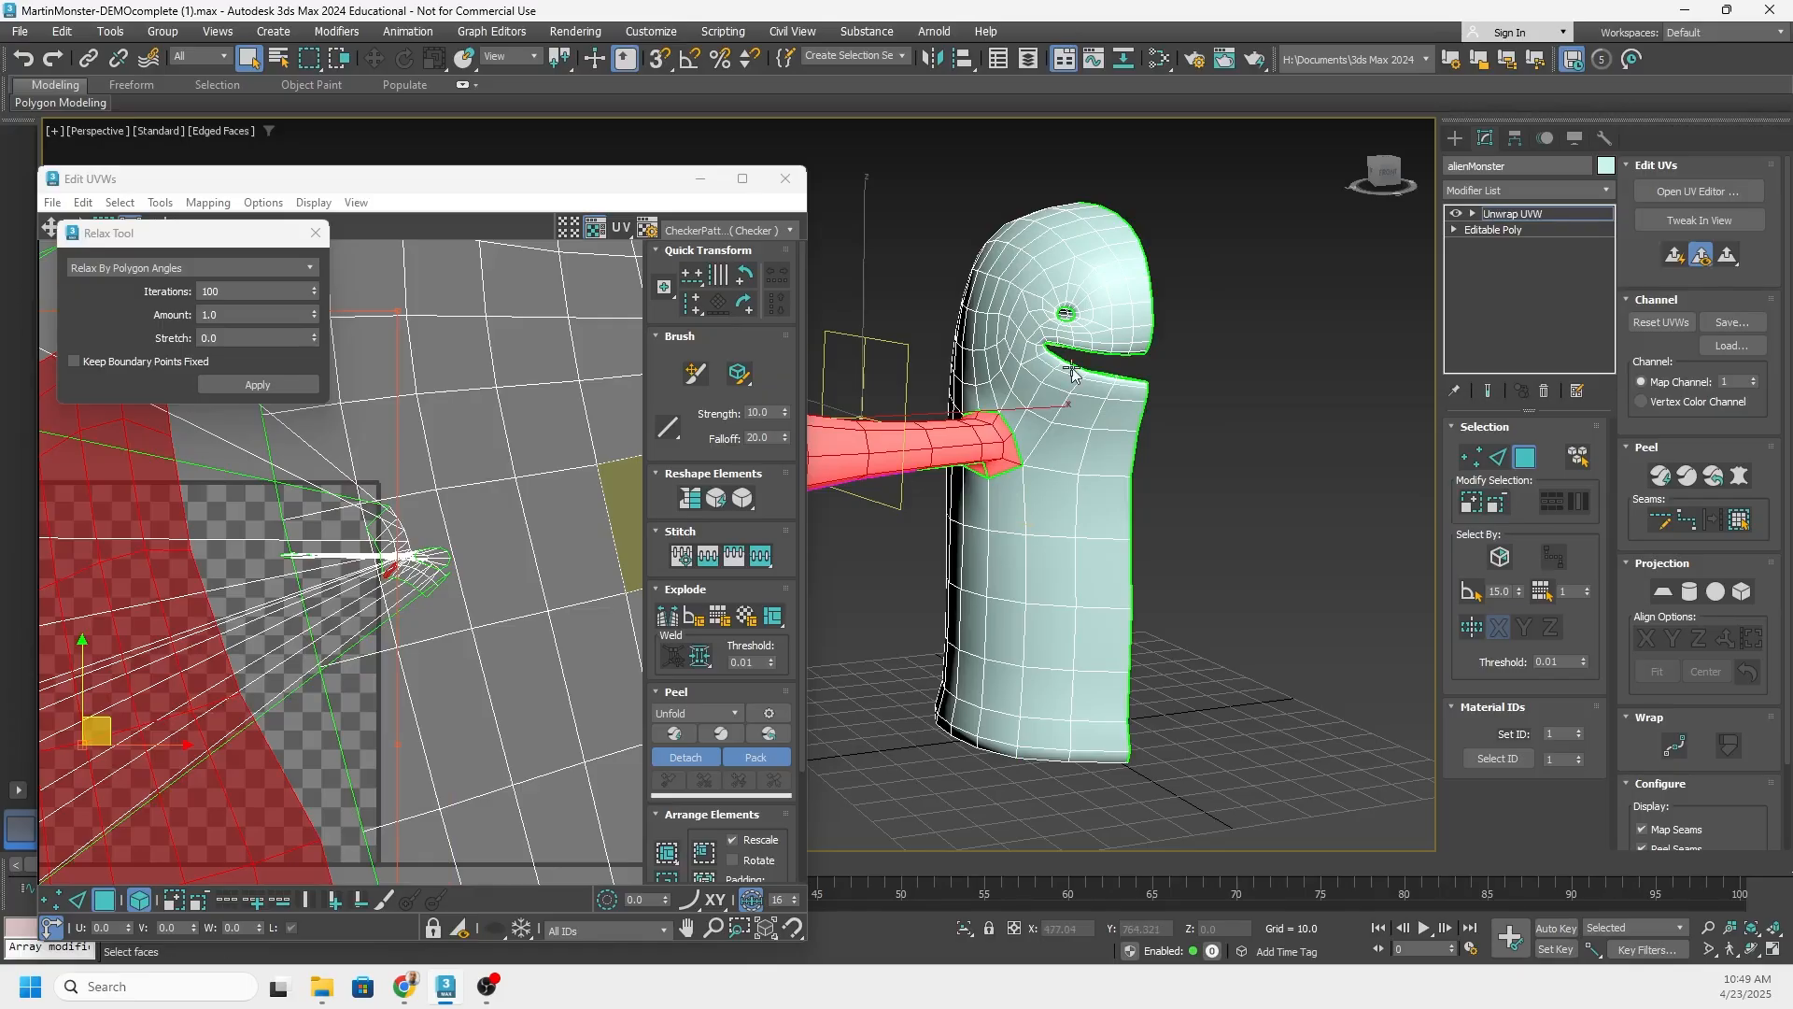
Move the arm shell below the body shell, clear of the stretched polygons, and relax it by polygon angles
scroll(377, 477, down, 3)
drag(378, 476, 242, 839)
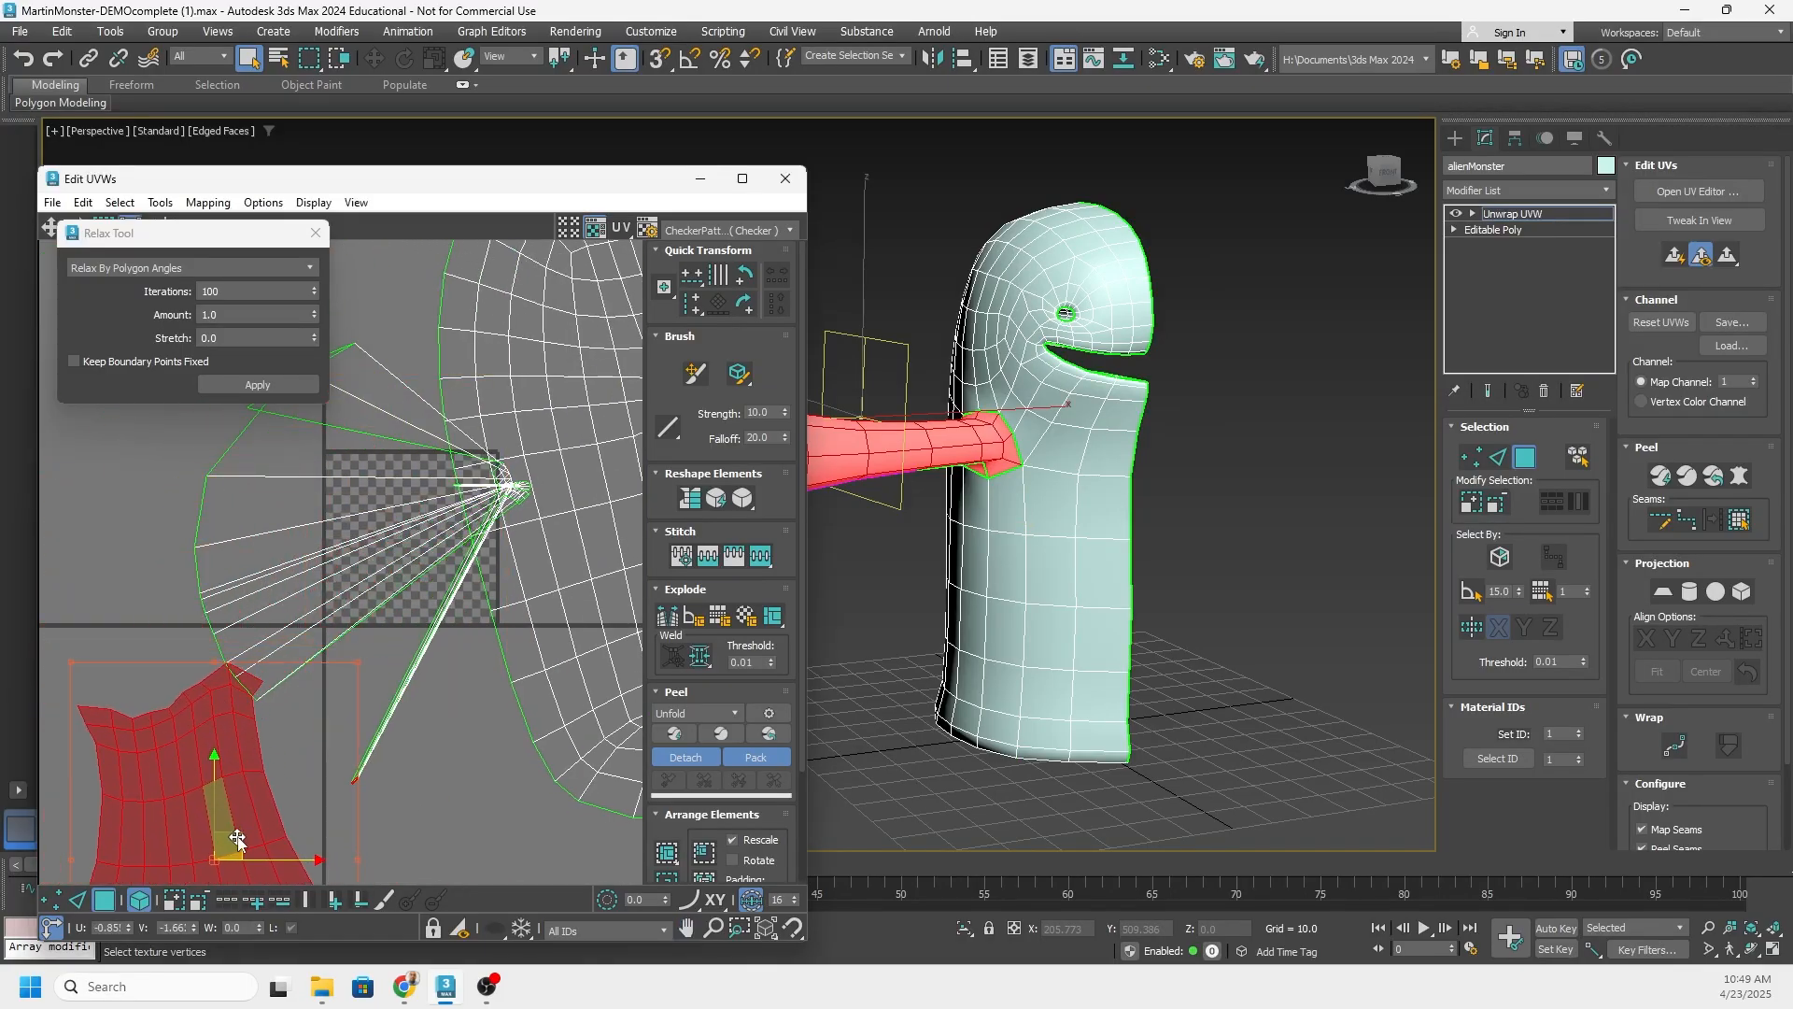
middle_drag(291, 695, 294, 535)
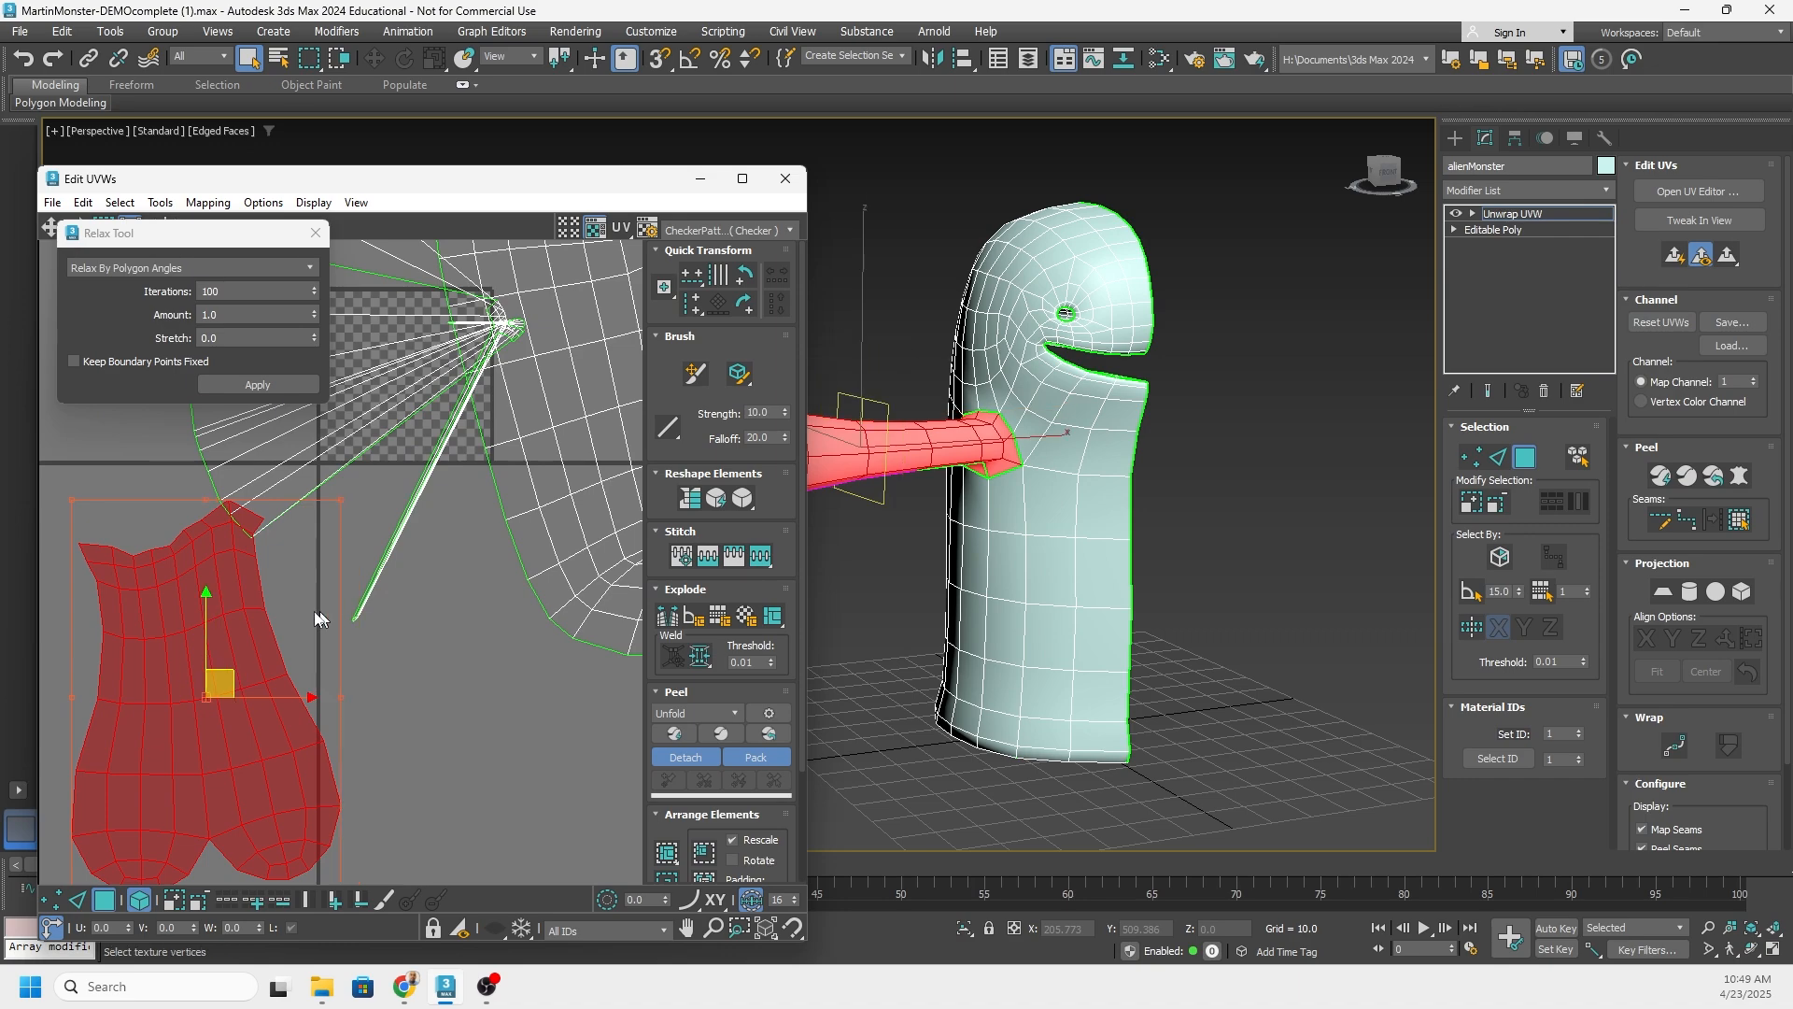
drag(222, 643, 473, 637)
scroll(474, 621, down, 4)
middle_drag(473, 573, 382, 561)
scroll(382, 561, up, 2)
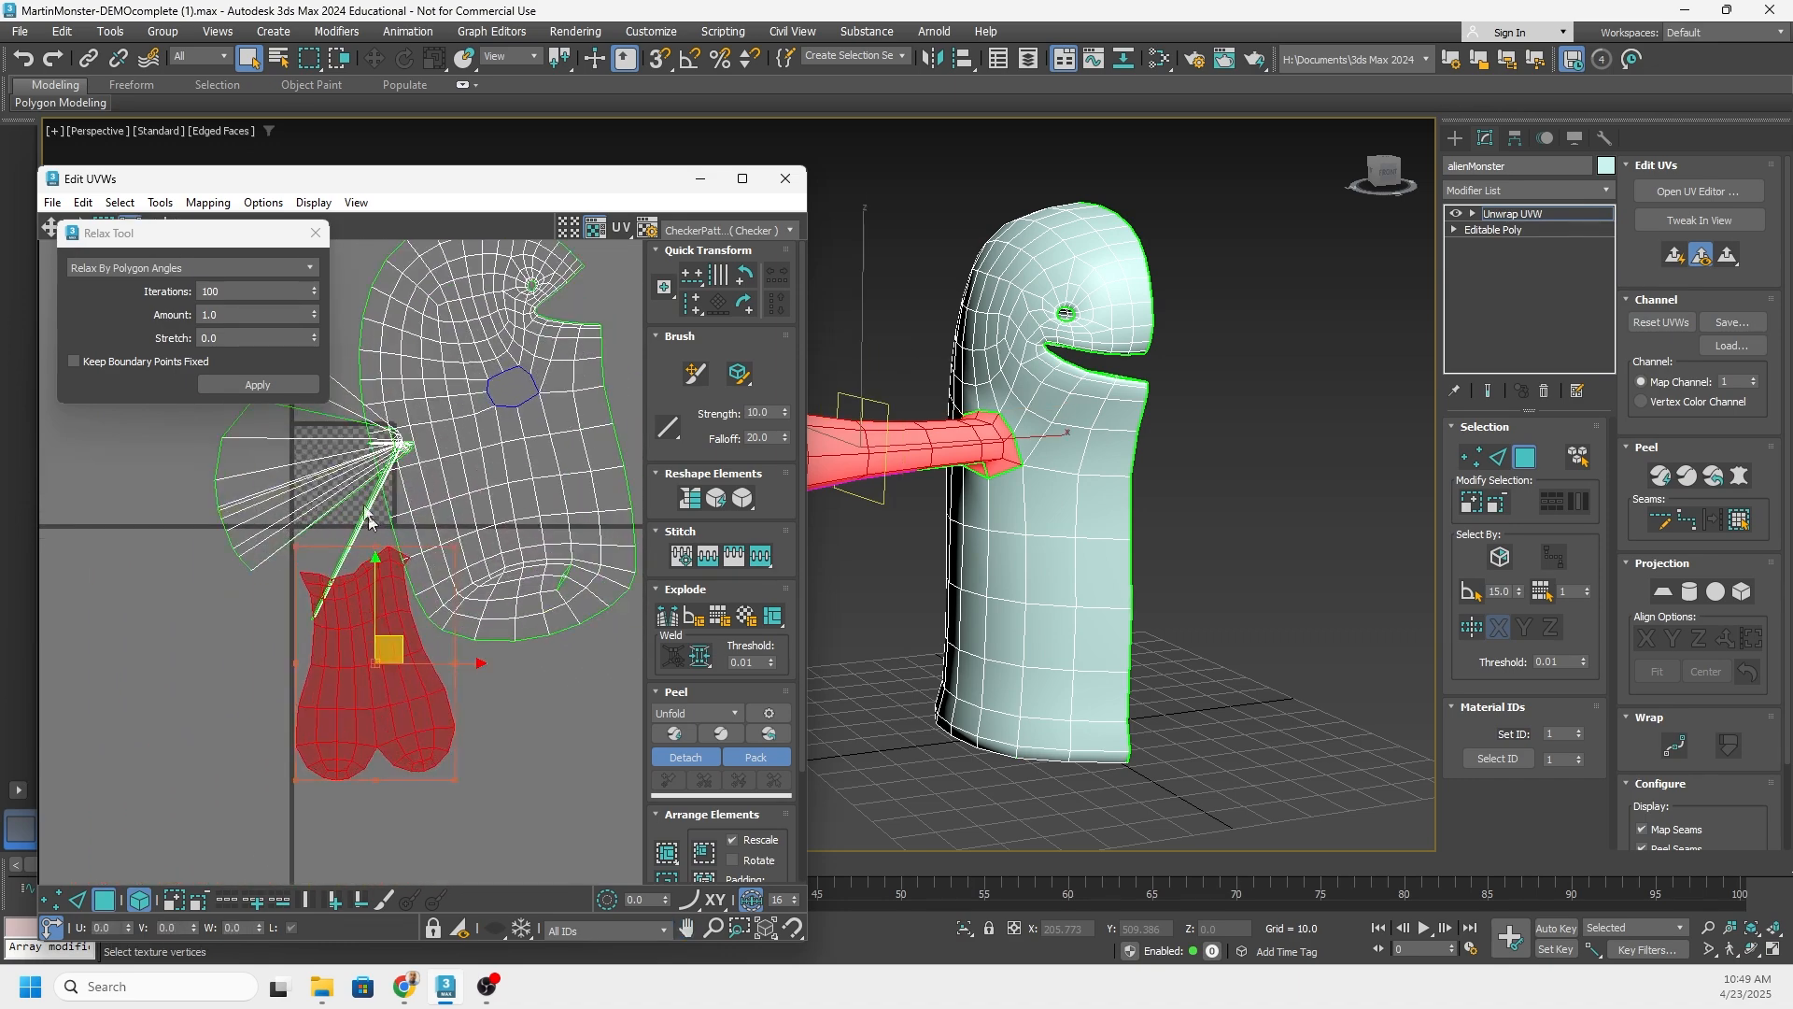
click(259, 385)
click(260, 384)
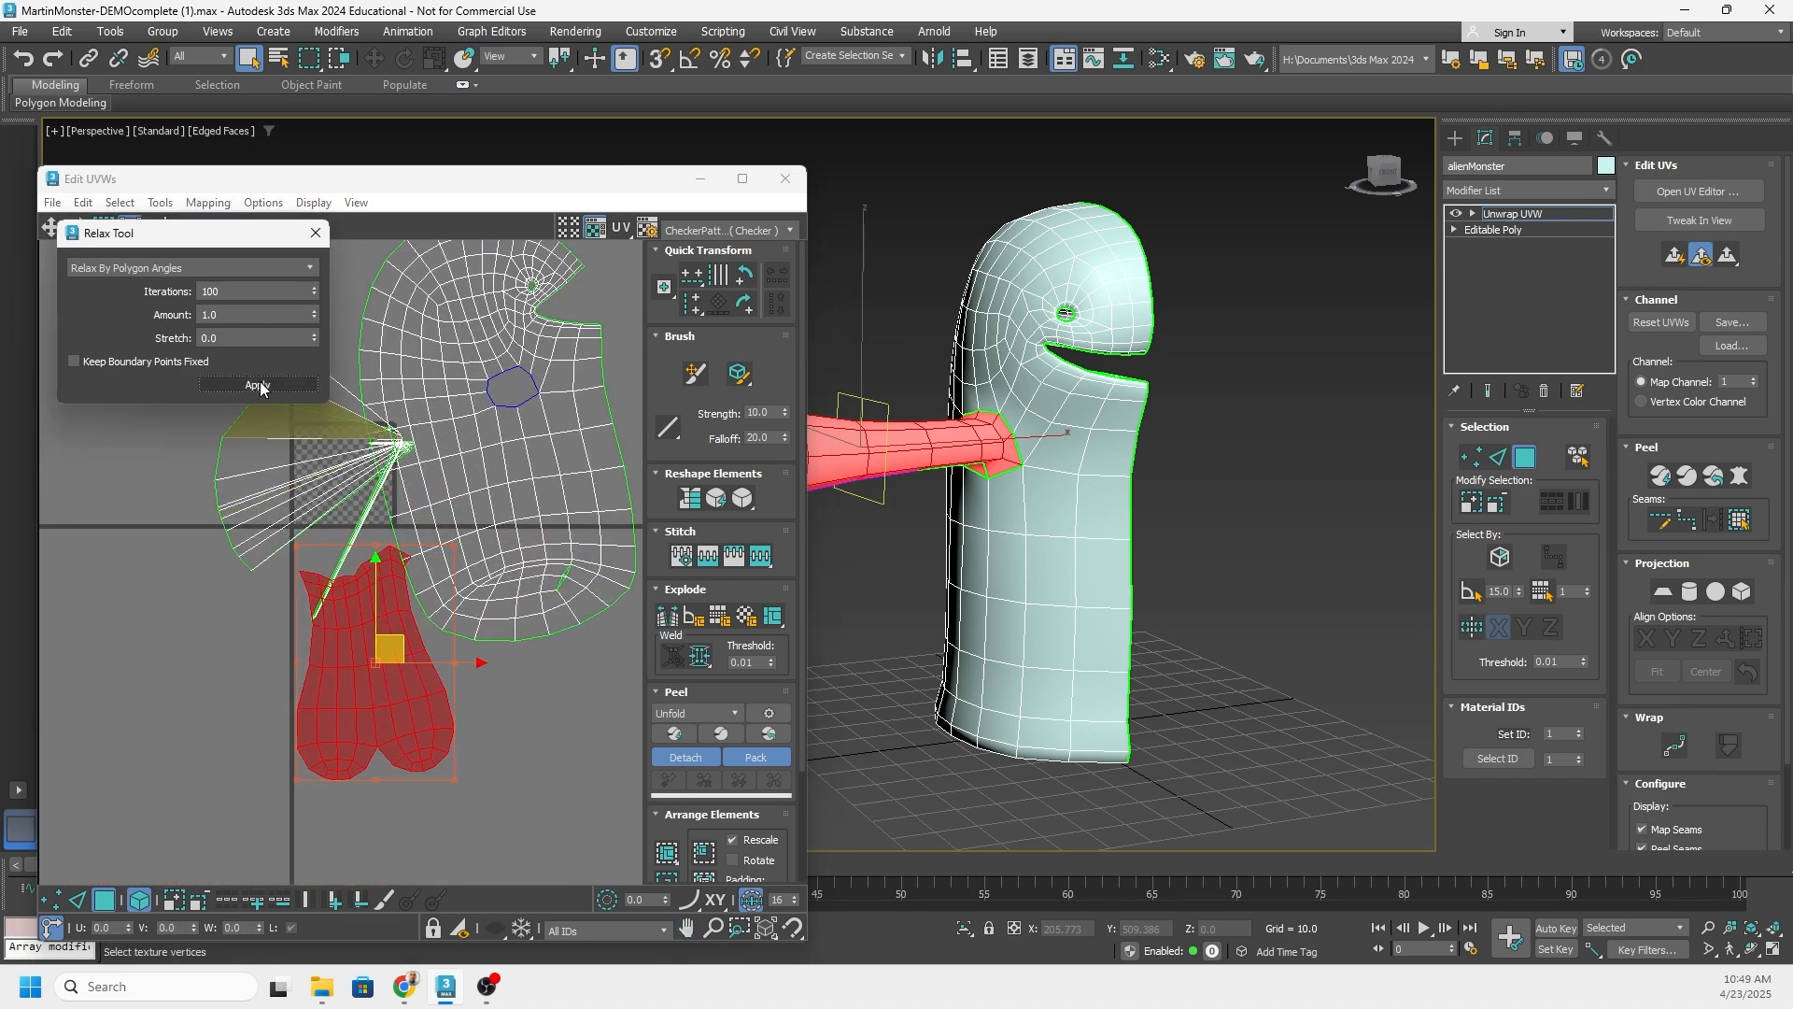
Move the body and arm shells together outside the UV tile and select the remaining mouth and eye polygons
ctrl+click(475, 479)
scroll(512, 464, down, 3)
drag(512, 464, 641, 605)
click(525, 387)
drag(330, 629, 524, 343)
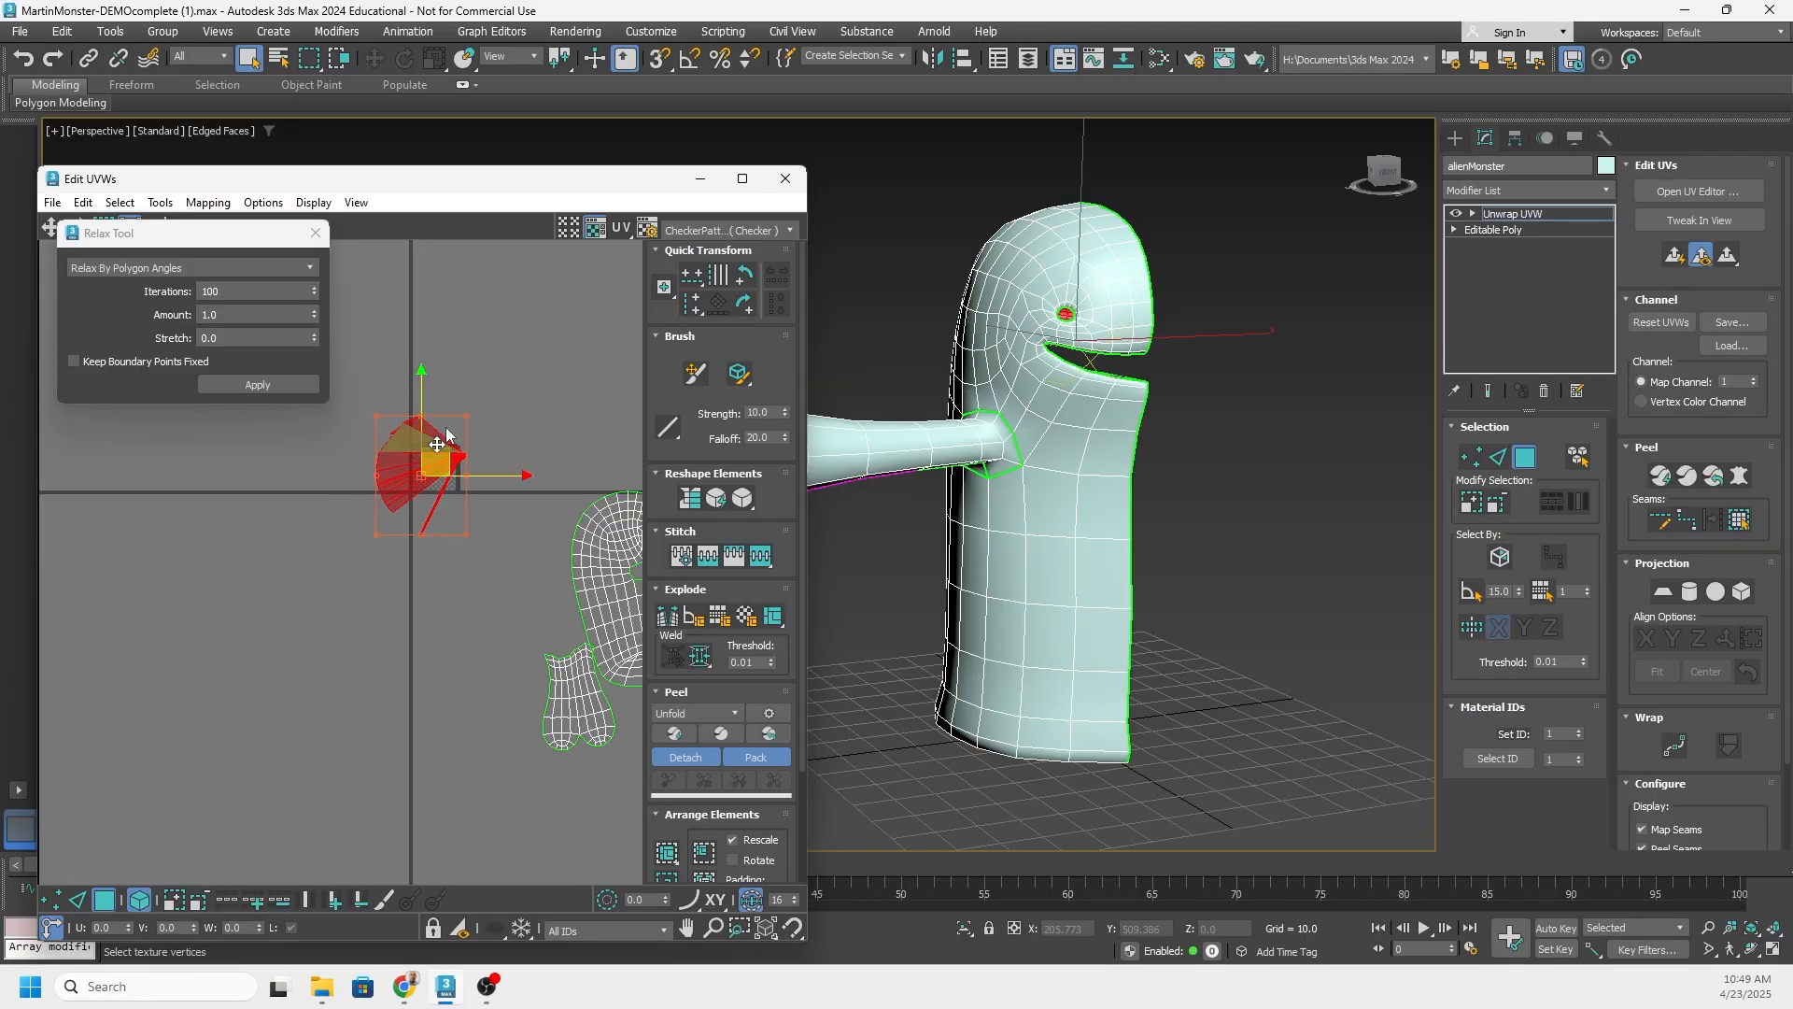
Flatten-map the selected mouth and eye polygons with a polygon angle threshold of 45 and spacing of 0.001
mouse_move(1046, 429)
alt+middle_down()
mouse_move(944, 422)
mouse_move(1049, 405)
mouse_move(1028, 404)
alt+middle_up()
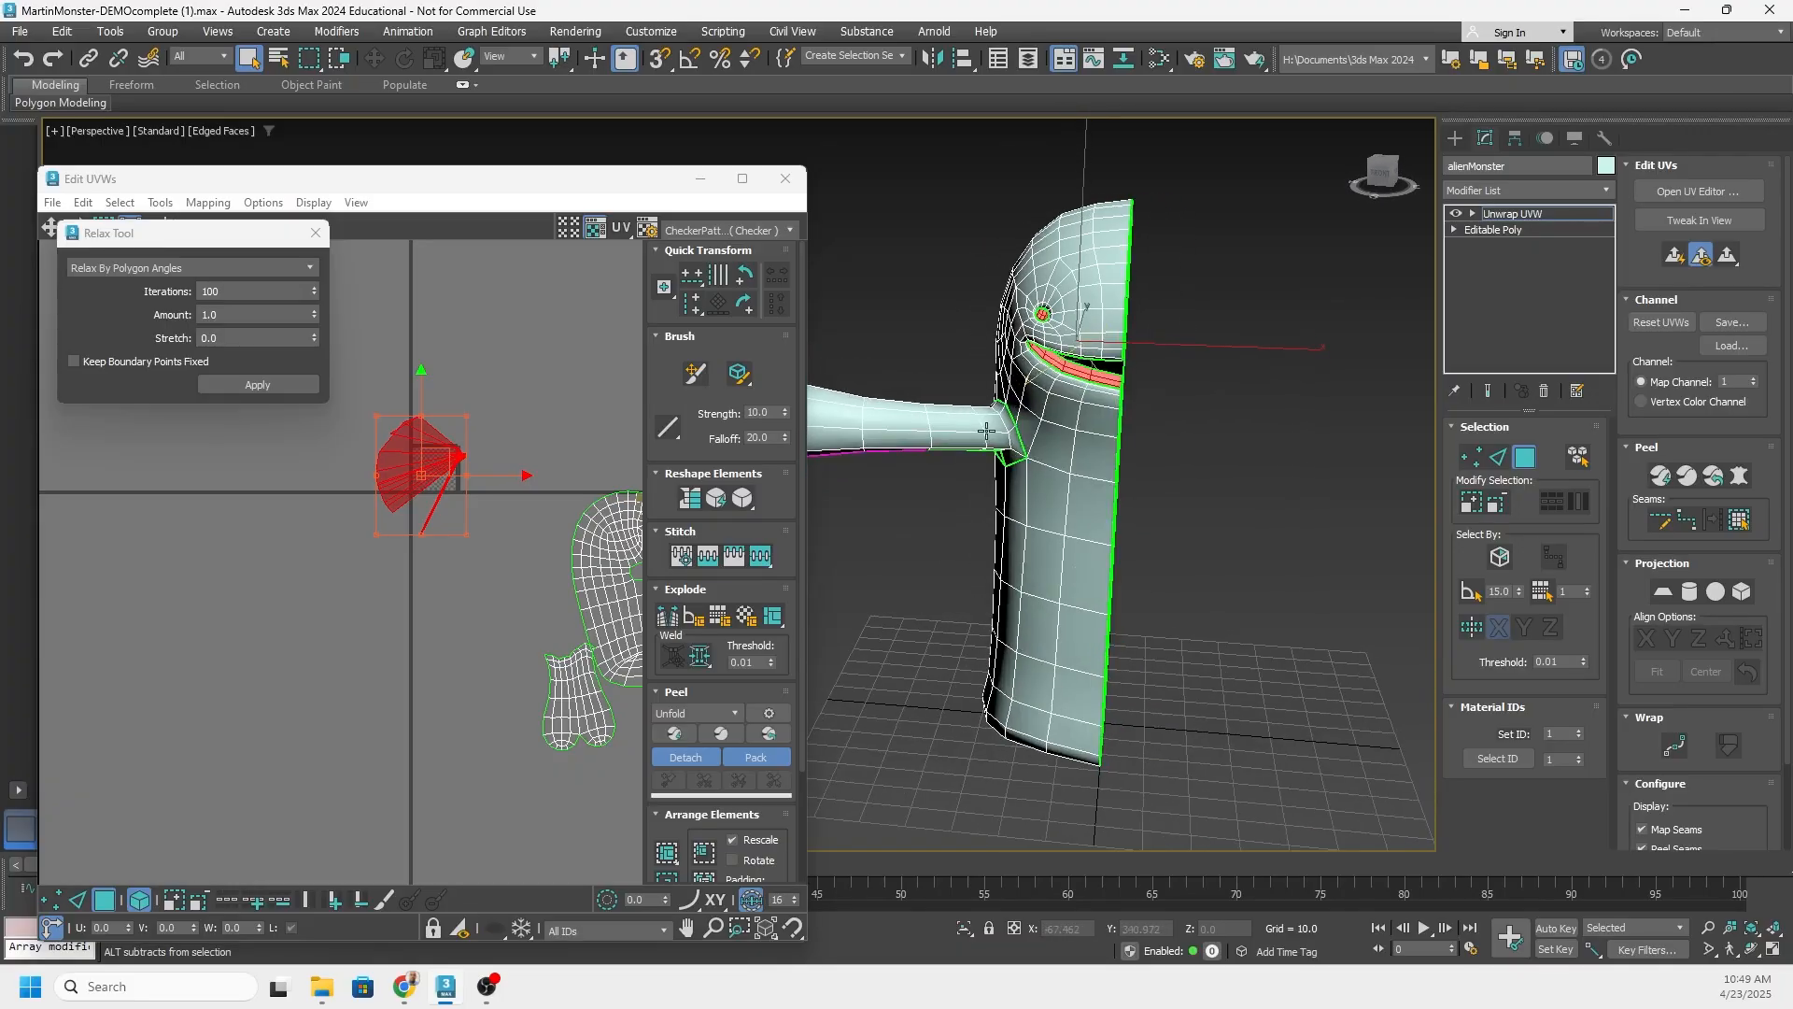
click(207, 203)
click(229, 229)
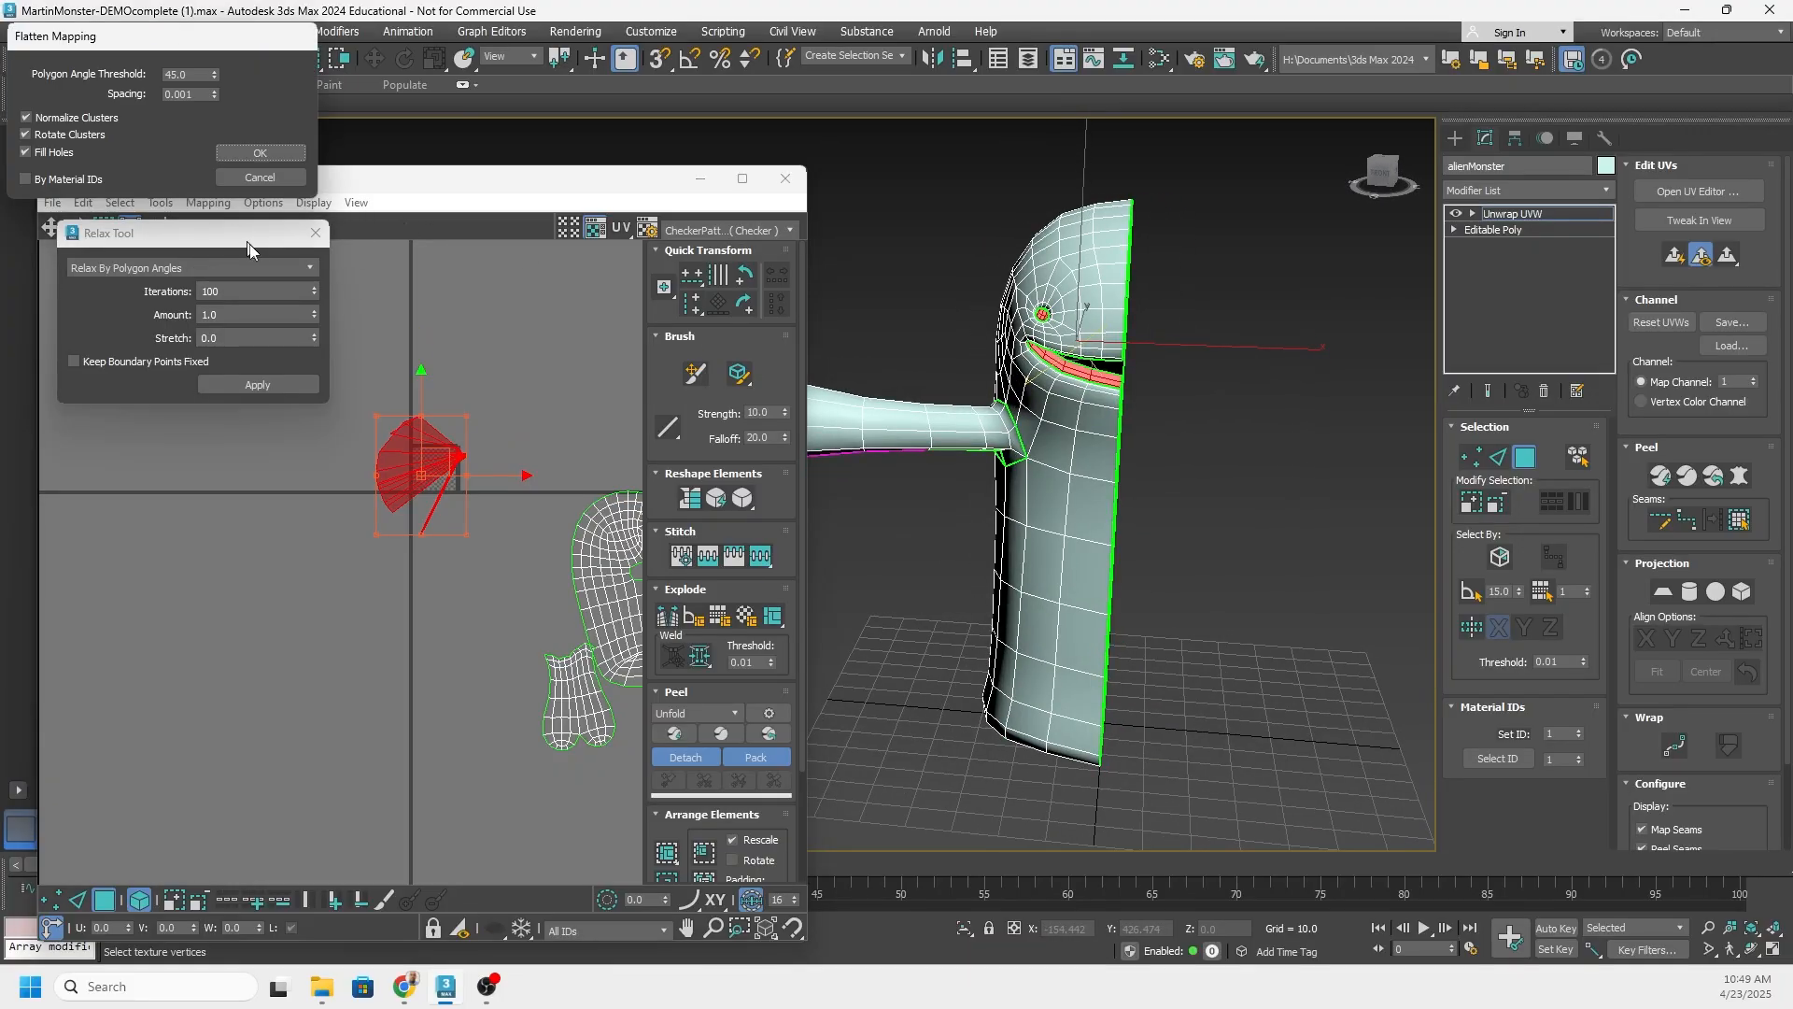
click(277, 156)
scroll(443, 480, up, 8)
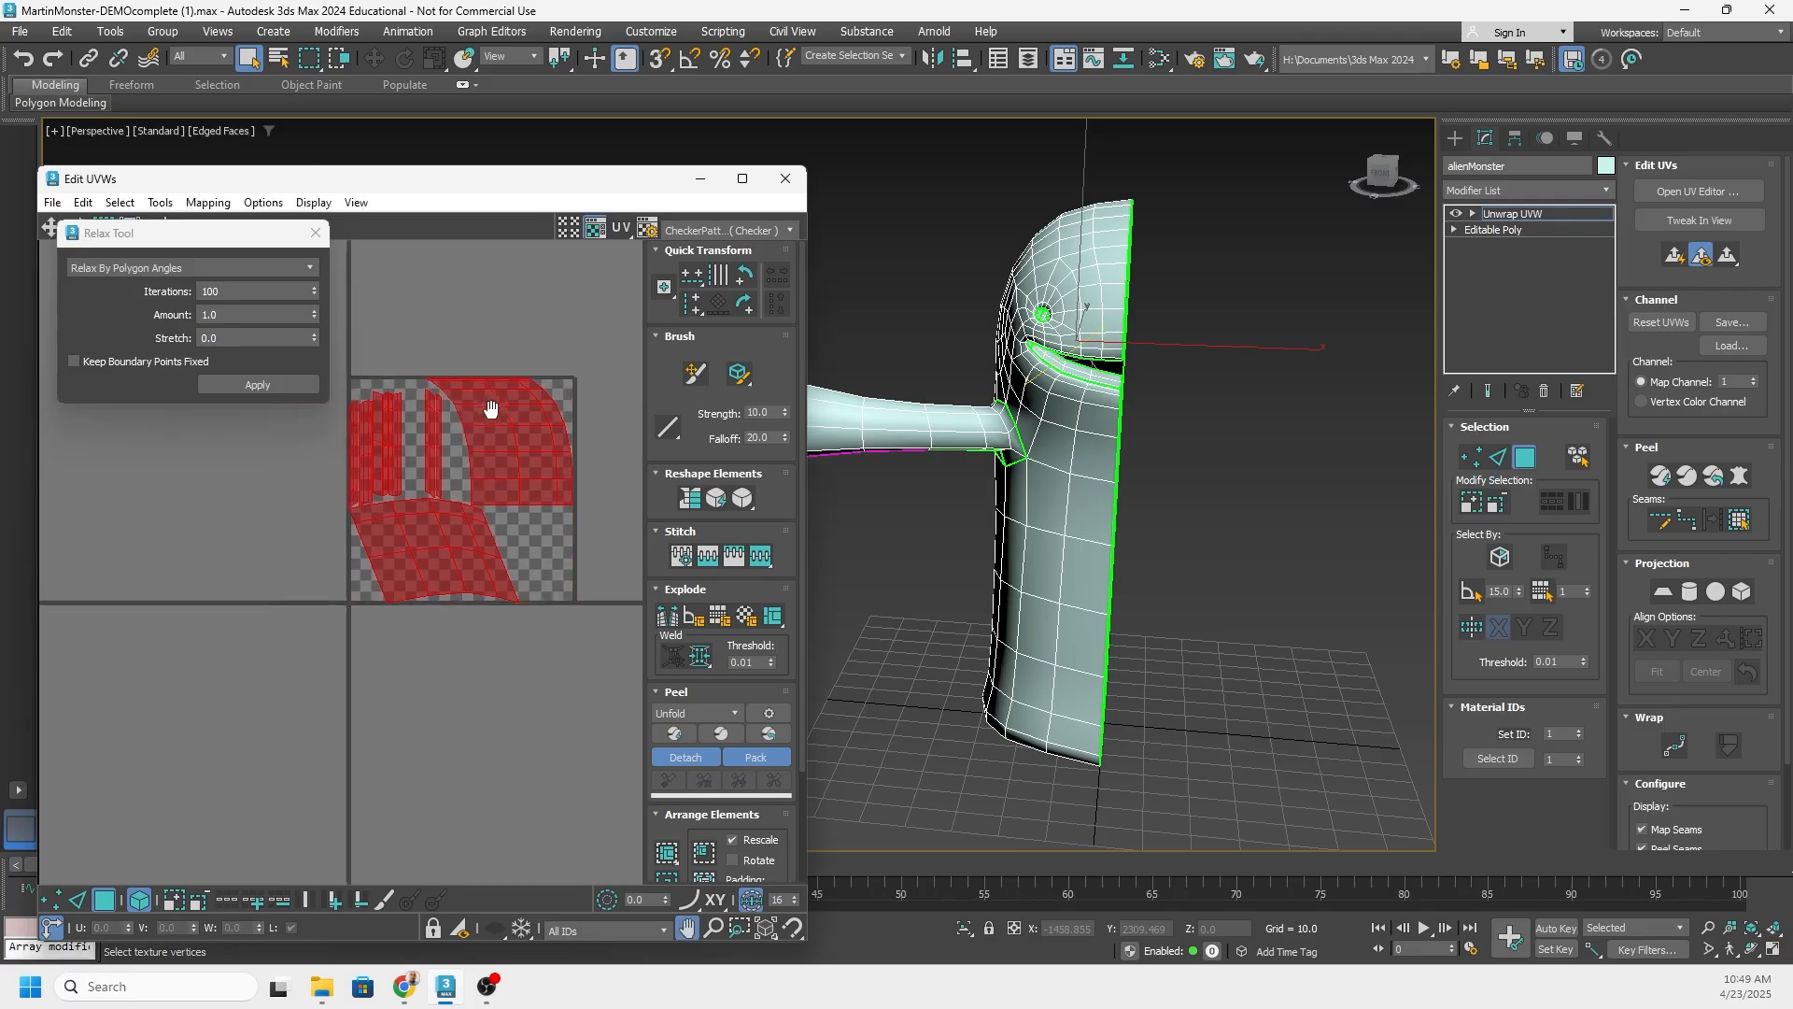
middle_drag(491, 410, 499, 414)
scroll(497, 417, up, 2)
scroll(488, 407, down, 3)
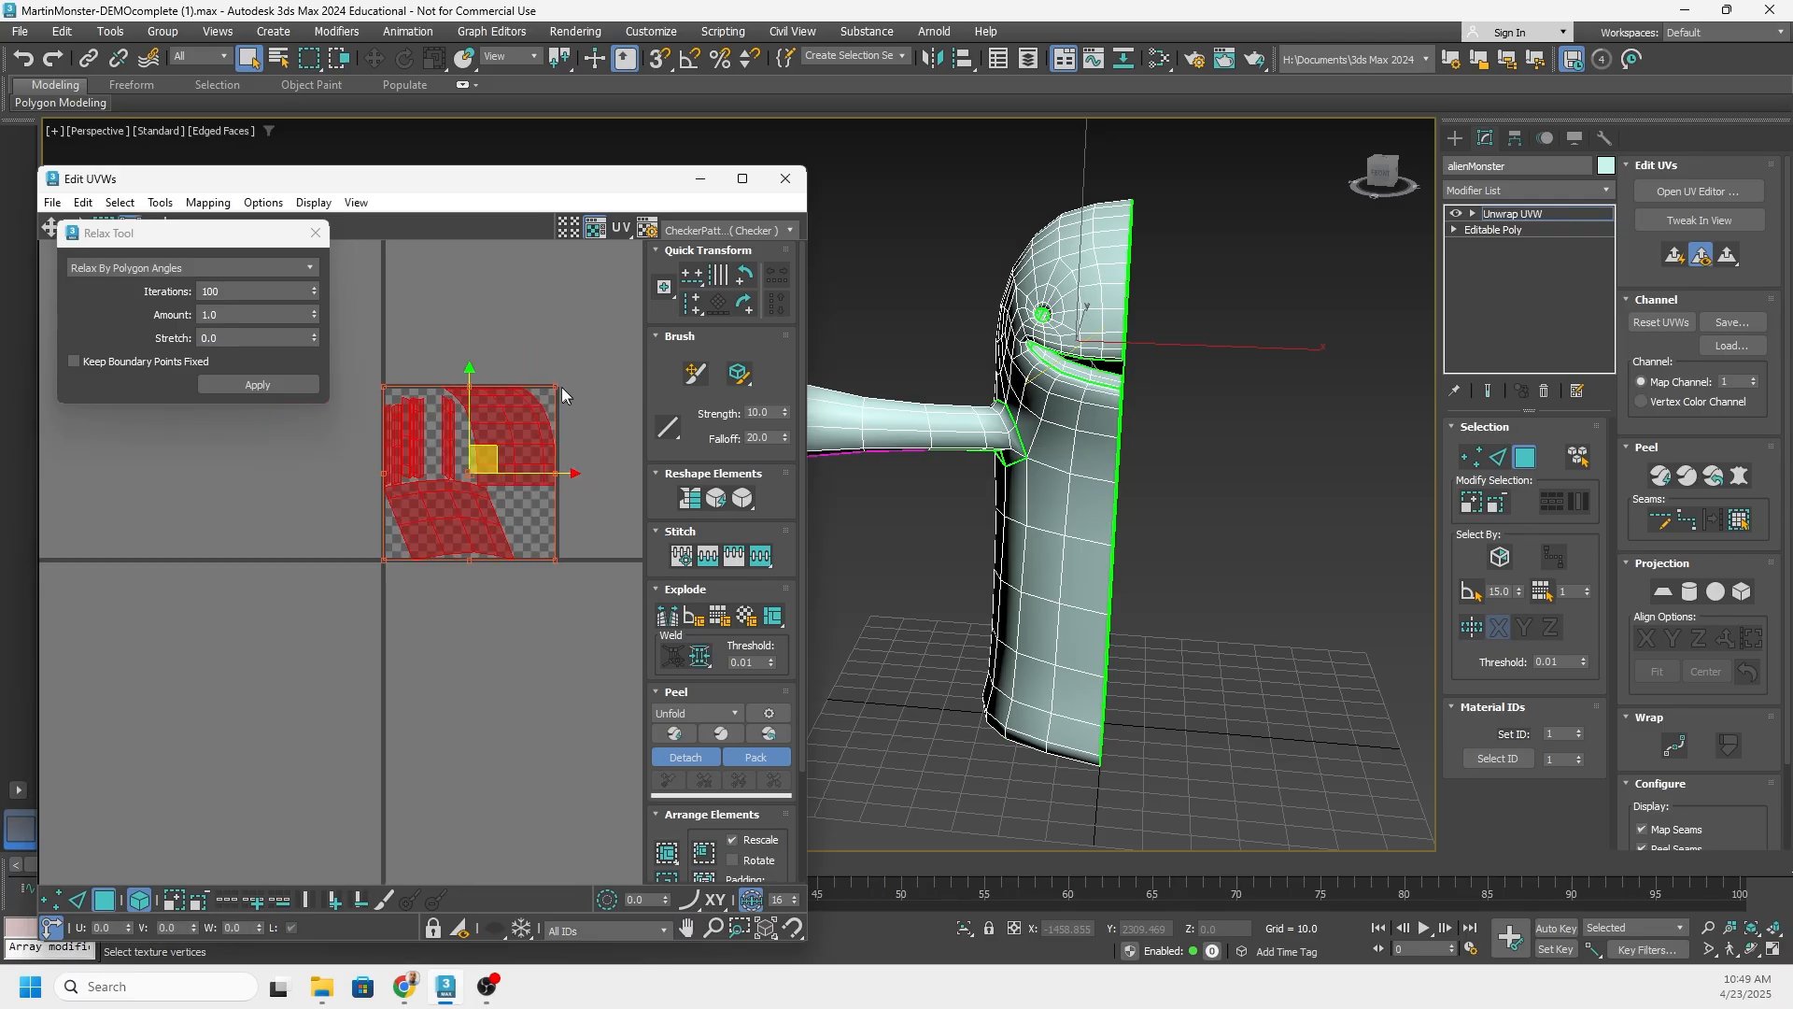
Scale the flattened mouth and eye shells down inside the tile and relax them by polygon angles
drag(562, 396, 376, 500)
scroll(404, 545, up, 2)
scroll(403, 546, up, 3)
click(272, 388)
click(531, 520)
scroll(440, 555, up, 3)
click(364, 513)
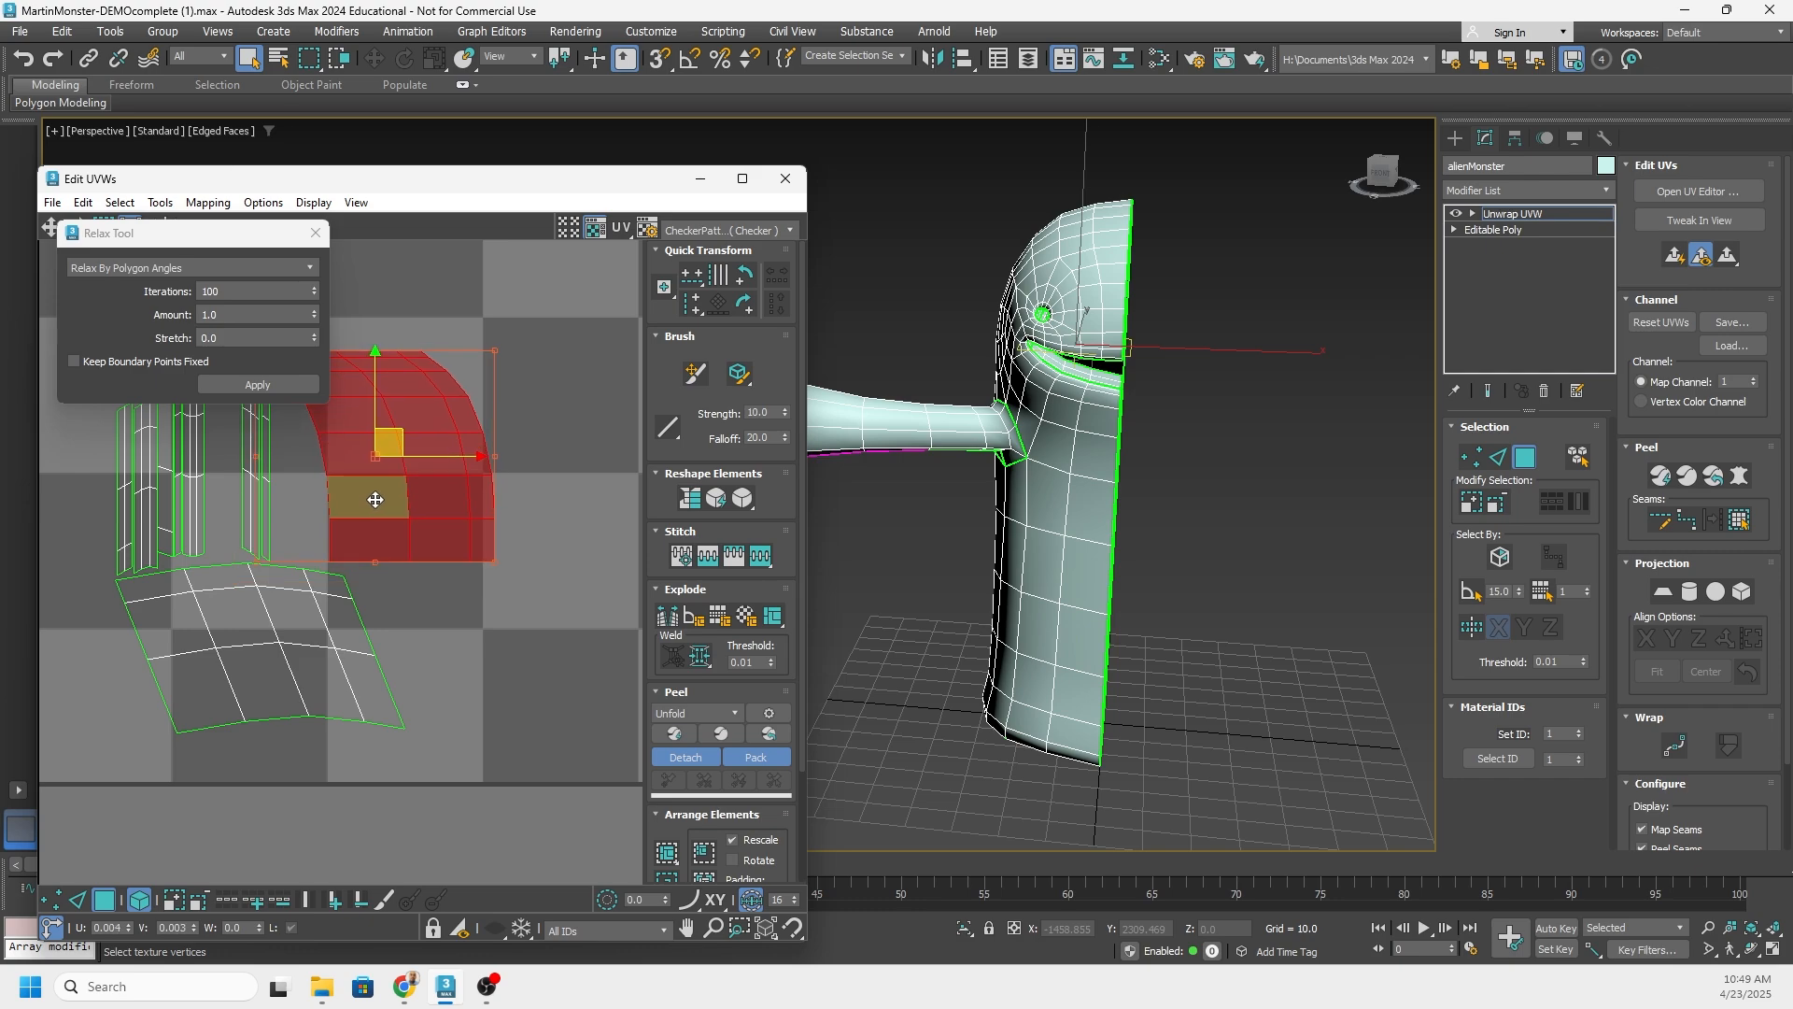
Region-select the narrow strip shells and flatten-map them with a polygon angle threshold of about 101
scroll(396, 532, down, 2)
middle_drag(396, 532, 449, 537)
click(363, 438)
middle_drag(346, 508, 455, 514)
scroll(455, 514, up, 3)
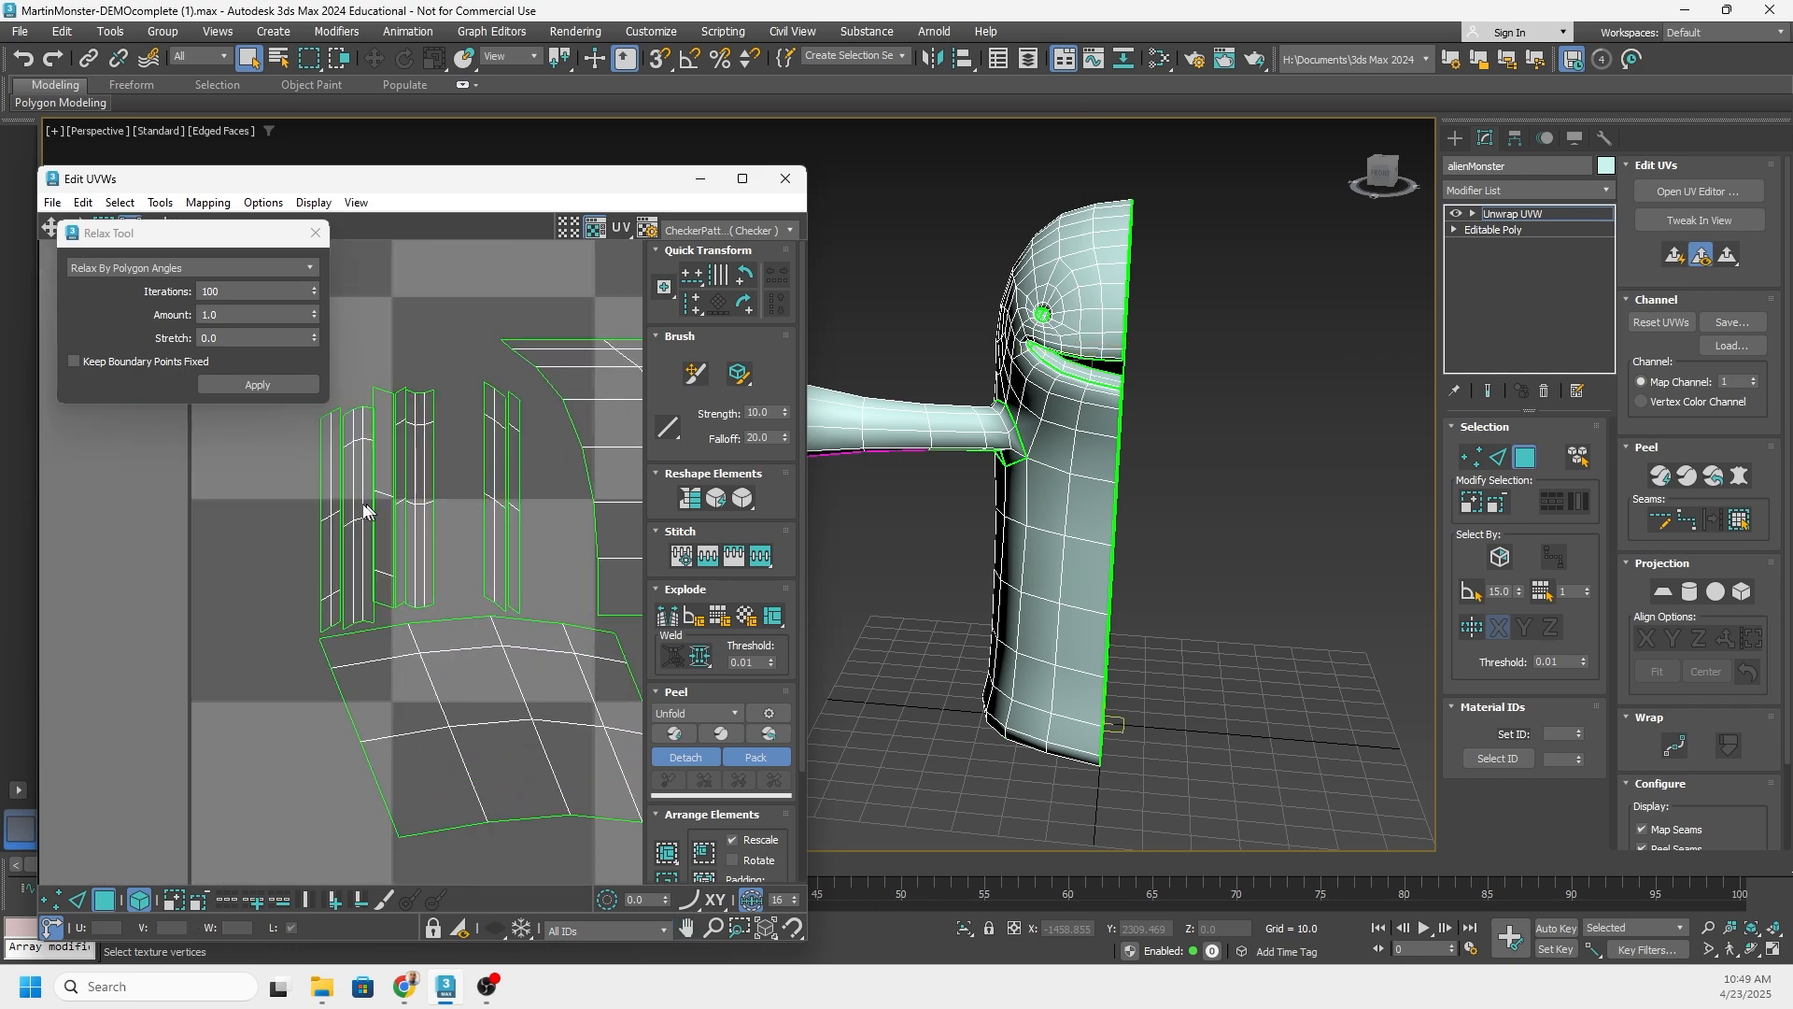
drag(288, 514, 289, 515)
scroll(394, 482, down, 2)
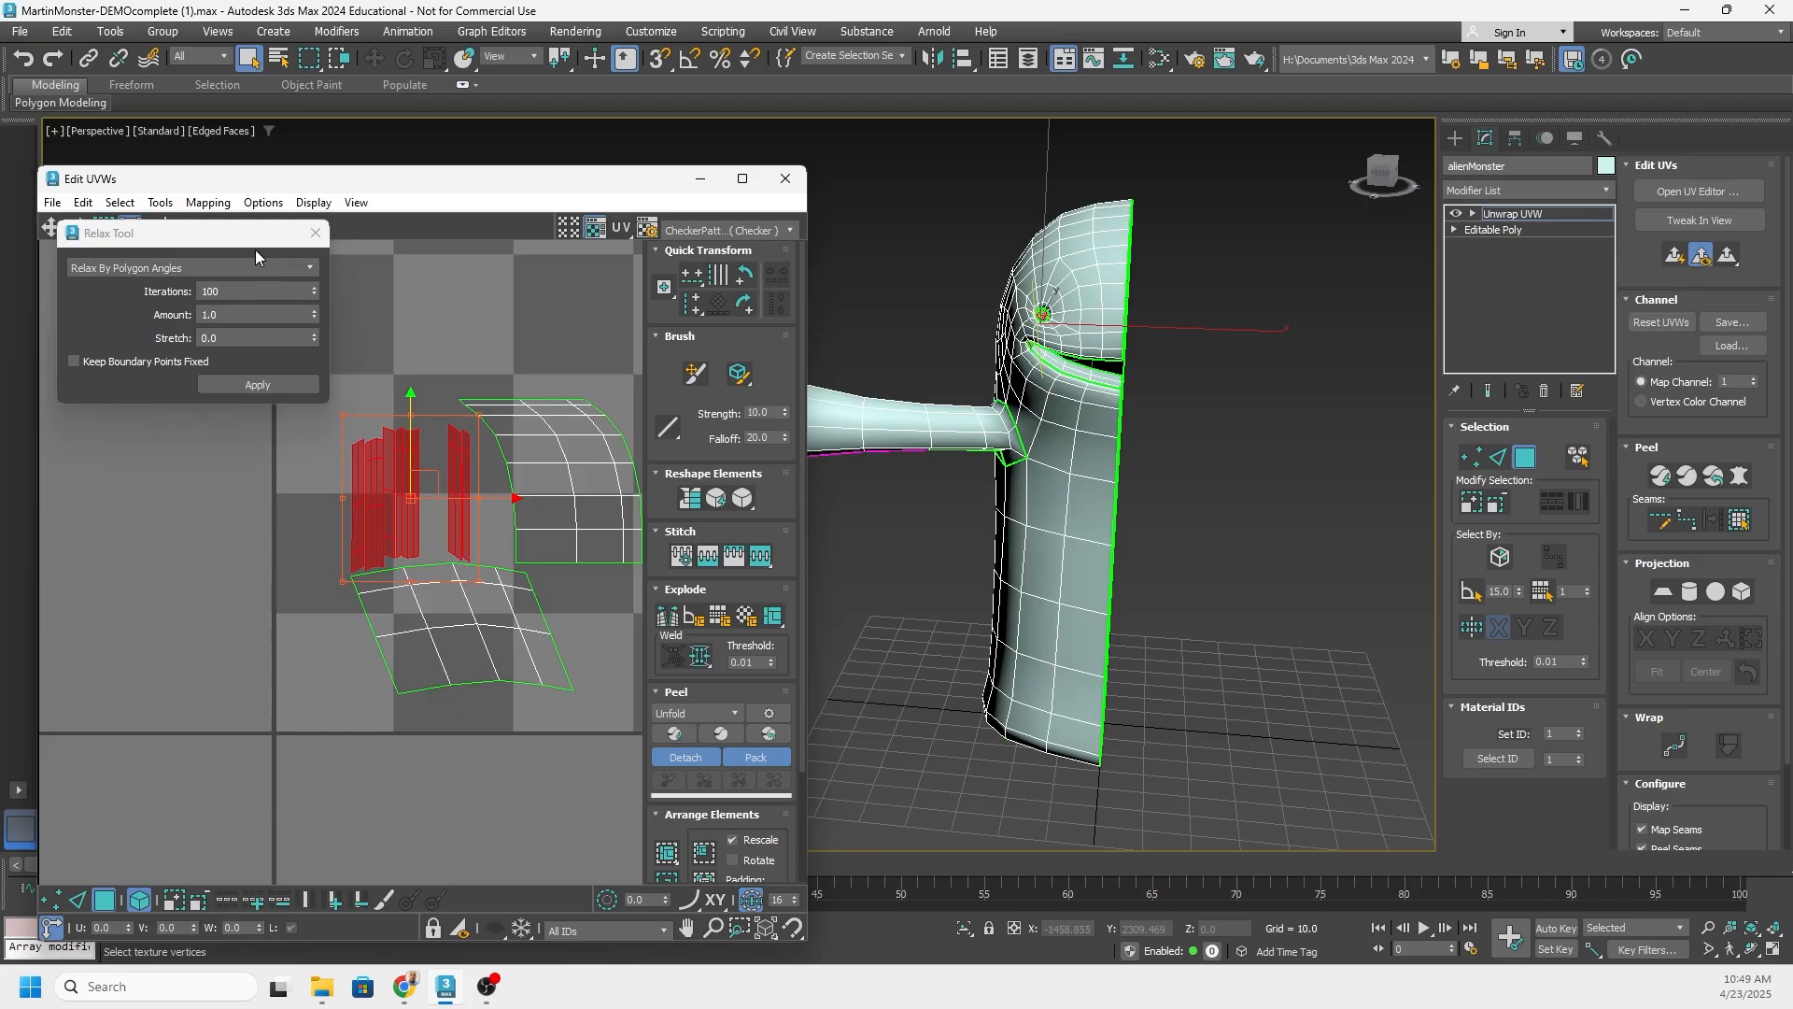
click(315, 233)
click(207, 203)
click(219, 225)
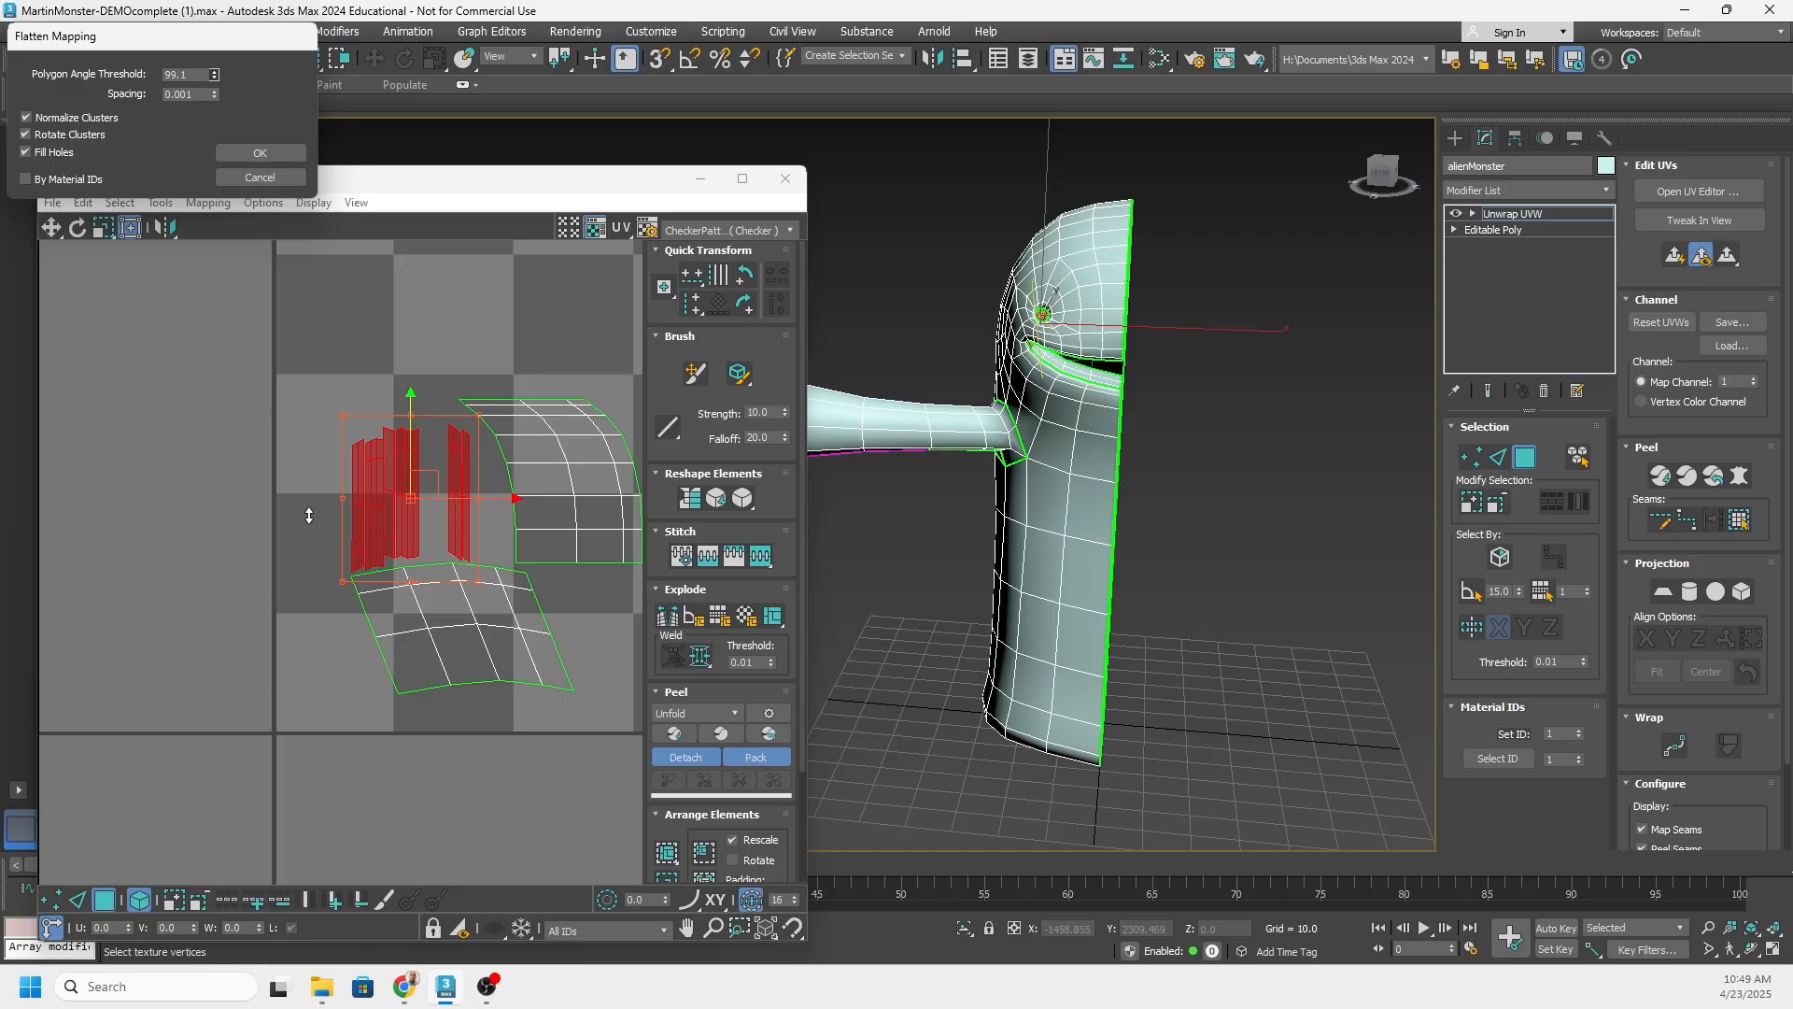
scroll(368, 500, down, 2)
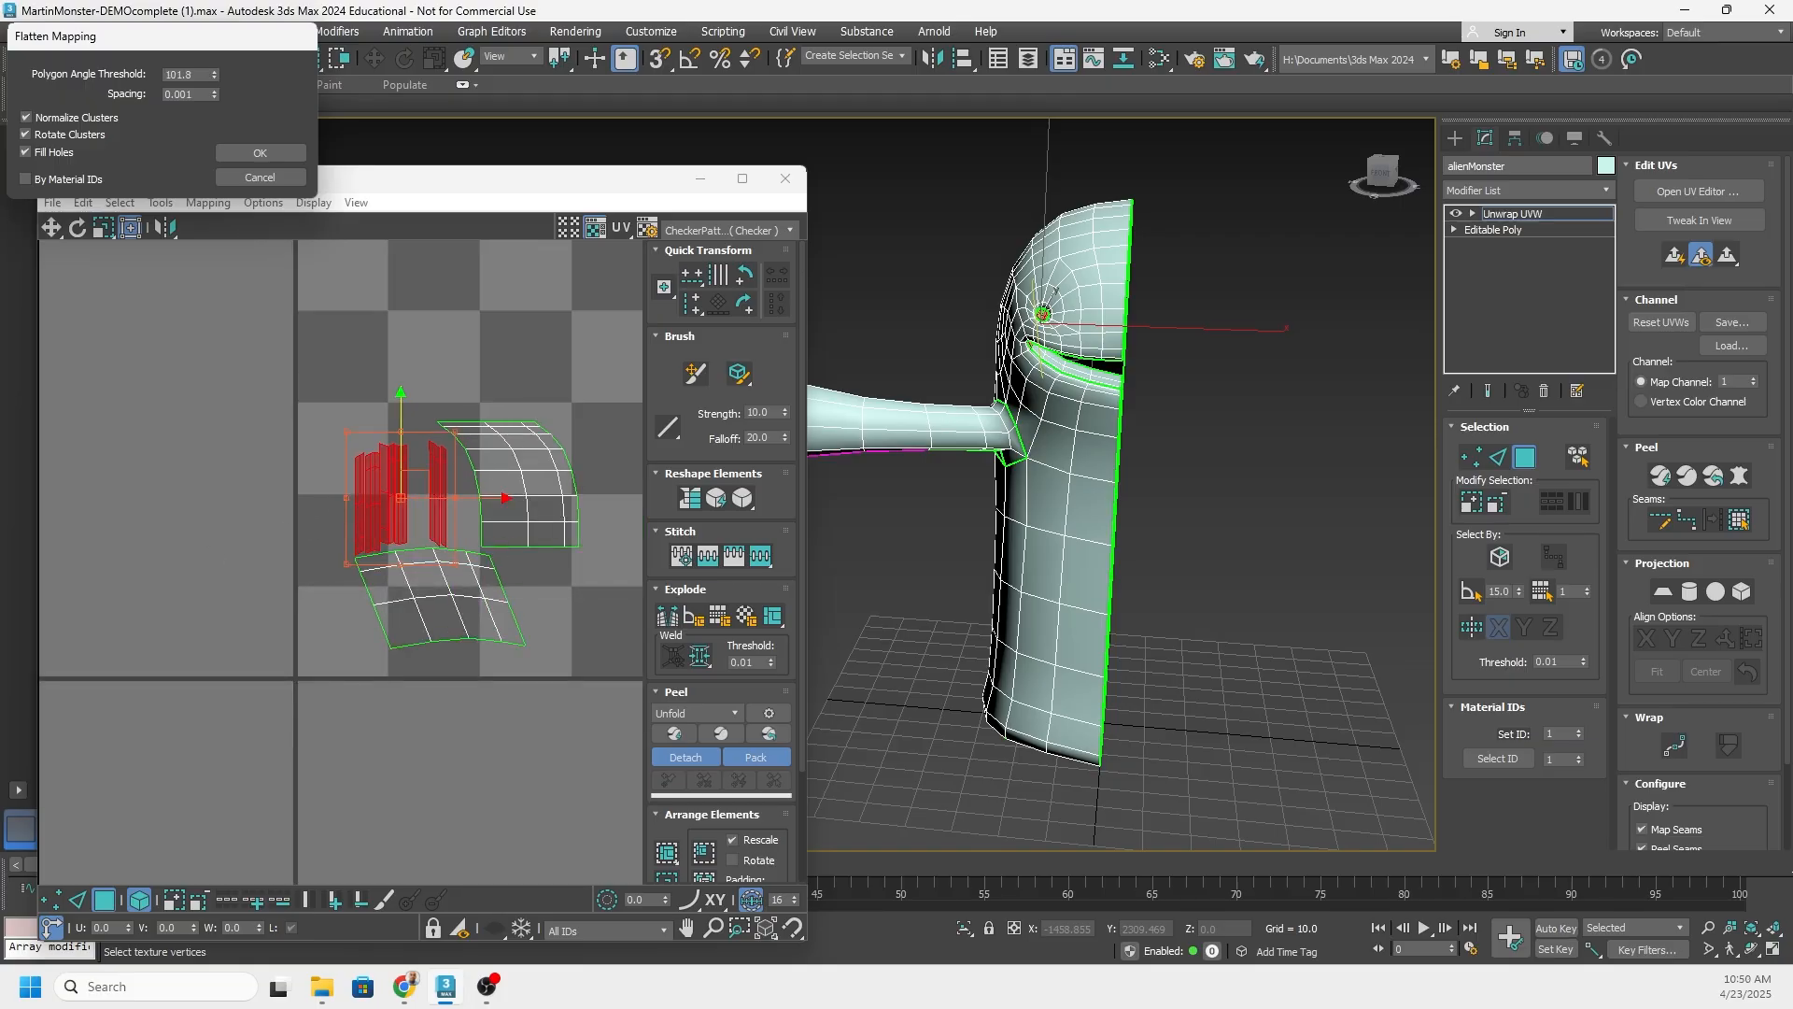
click(258, 152)
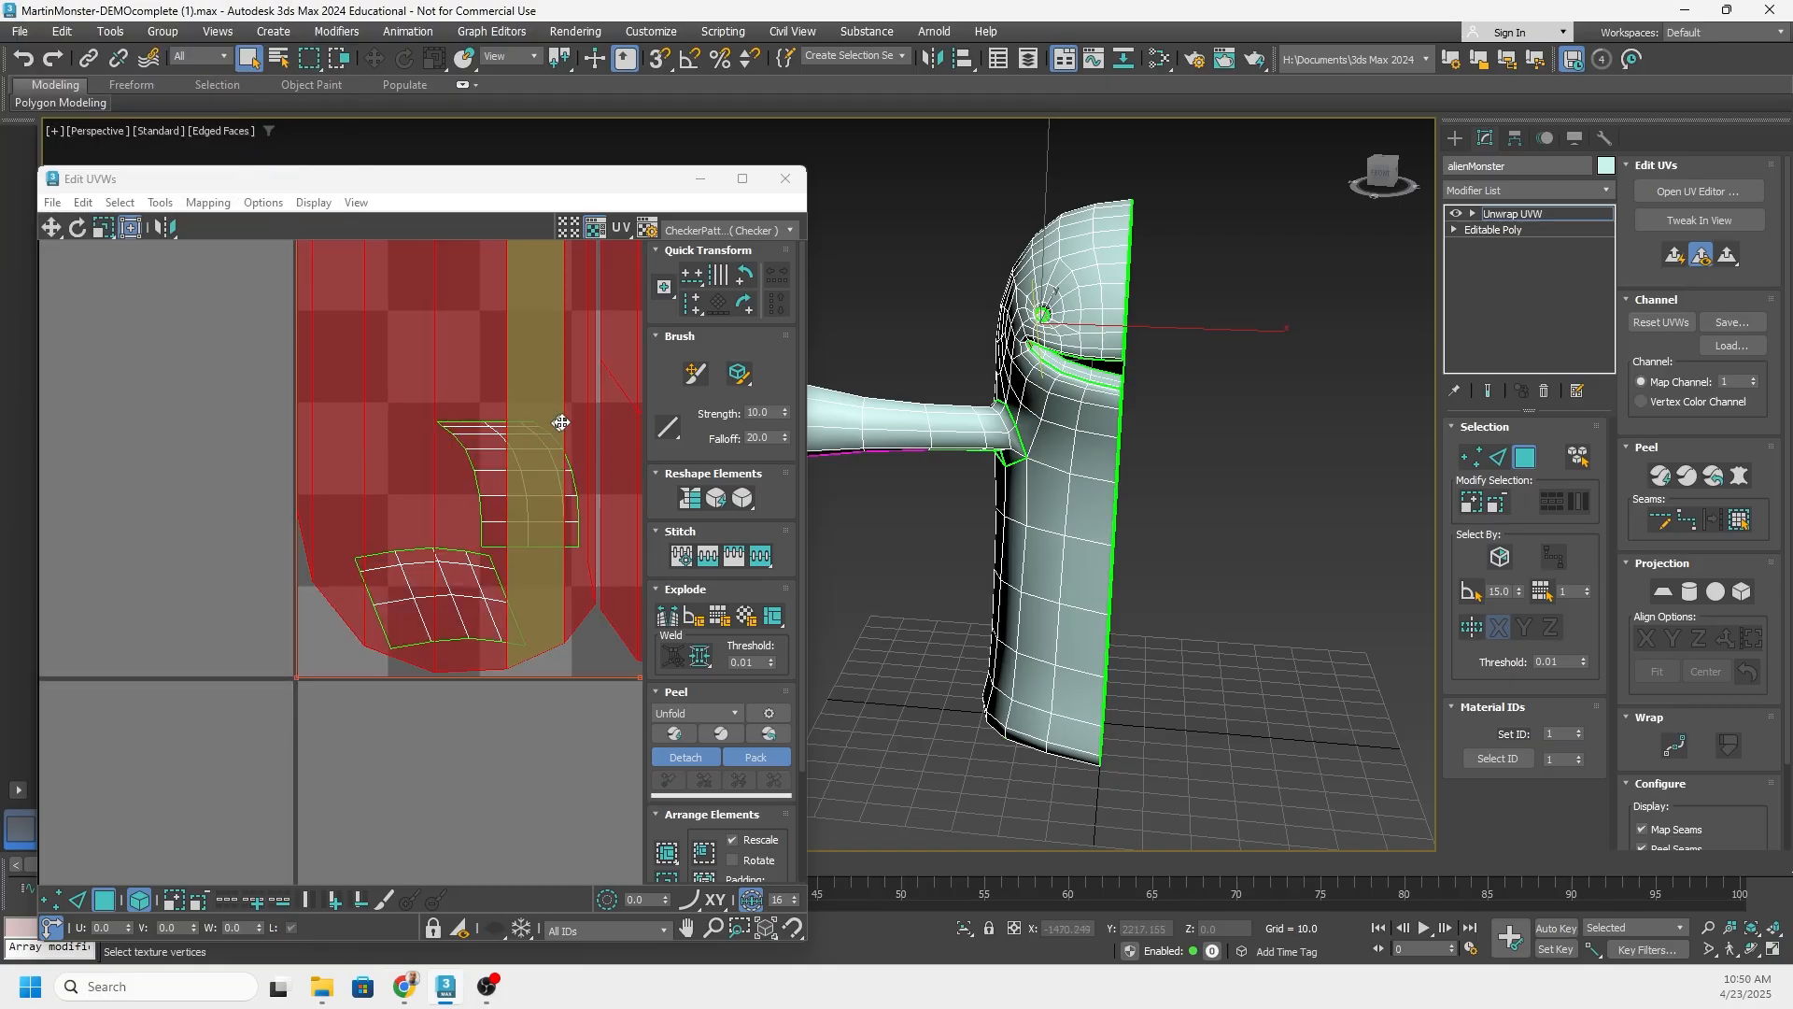
Inspect the newly flattened strips in the UV editor and undo that flatten mapping
middle_drag(560, 416, 220, 644)
scroll(218, 648, down, 4)
click(325, 506)
scroll(290, 486, up, 4)
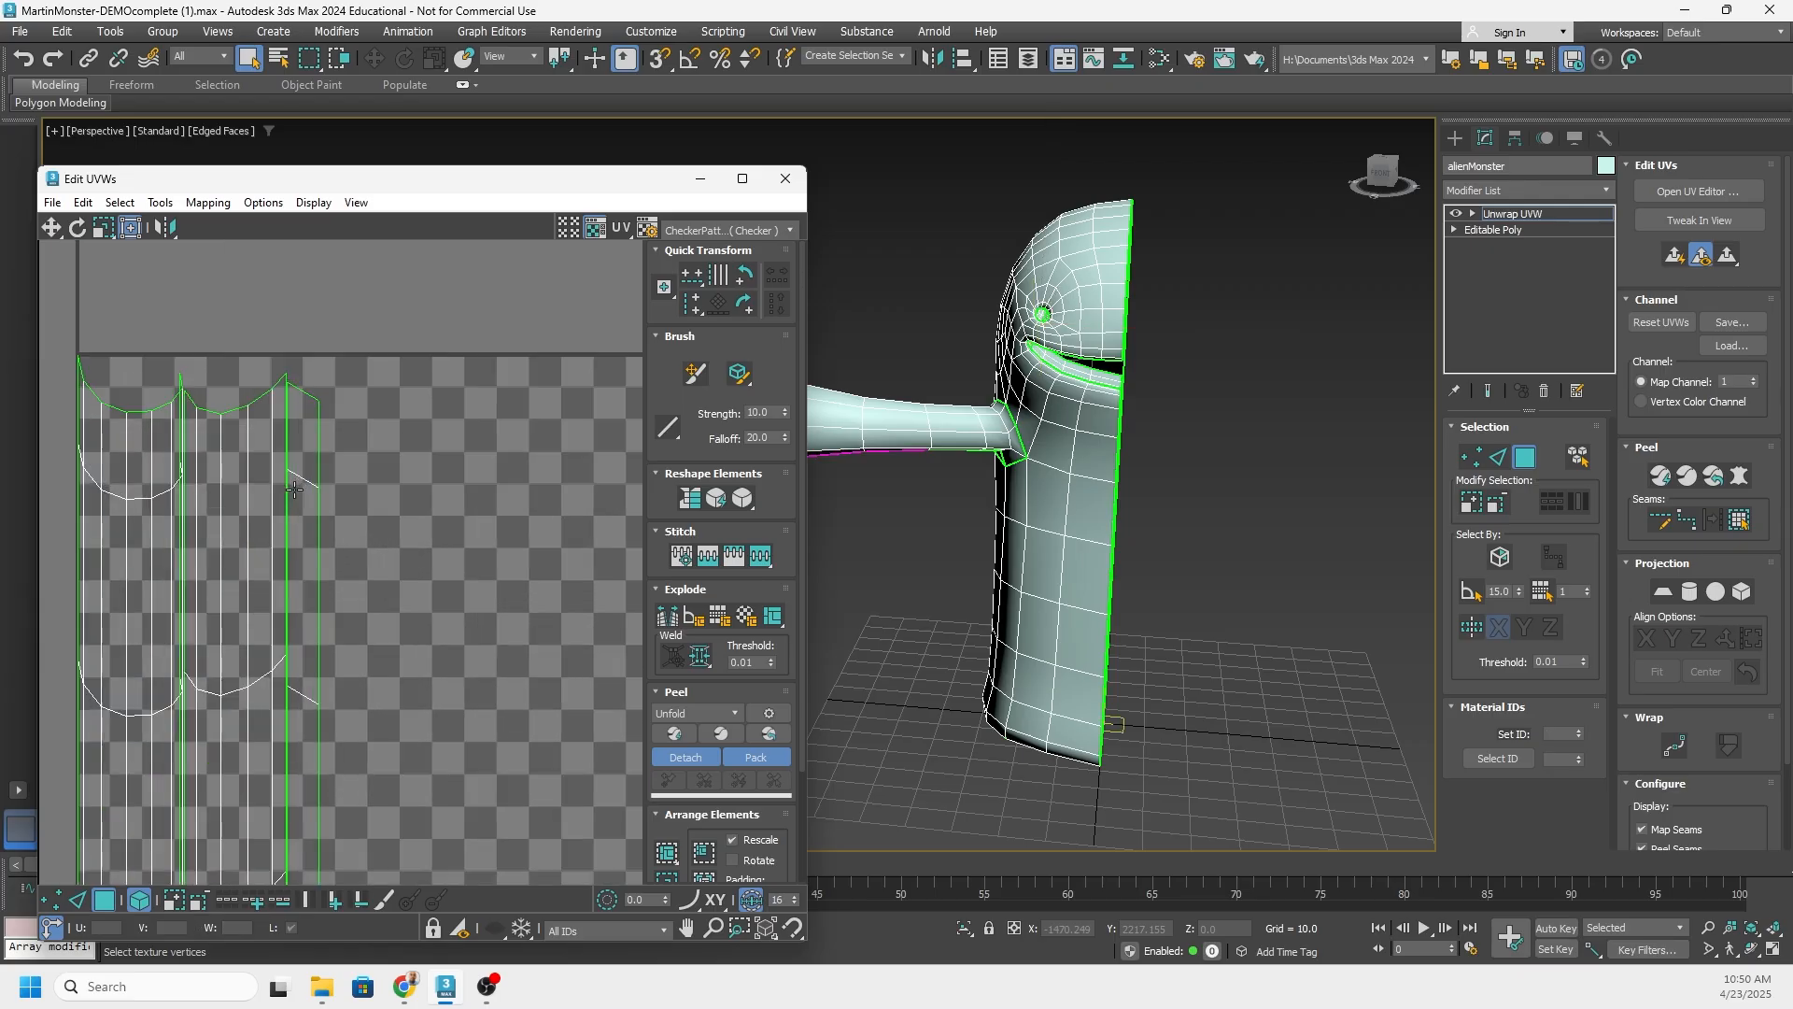
scroll(210, 456, down, 4)
middle_drag(211, 456, 284, 436)
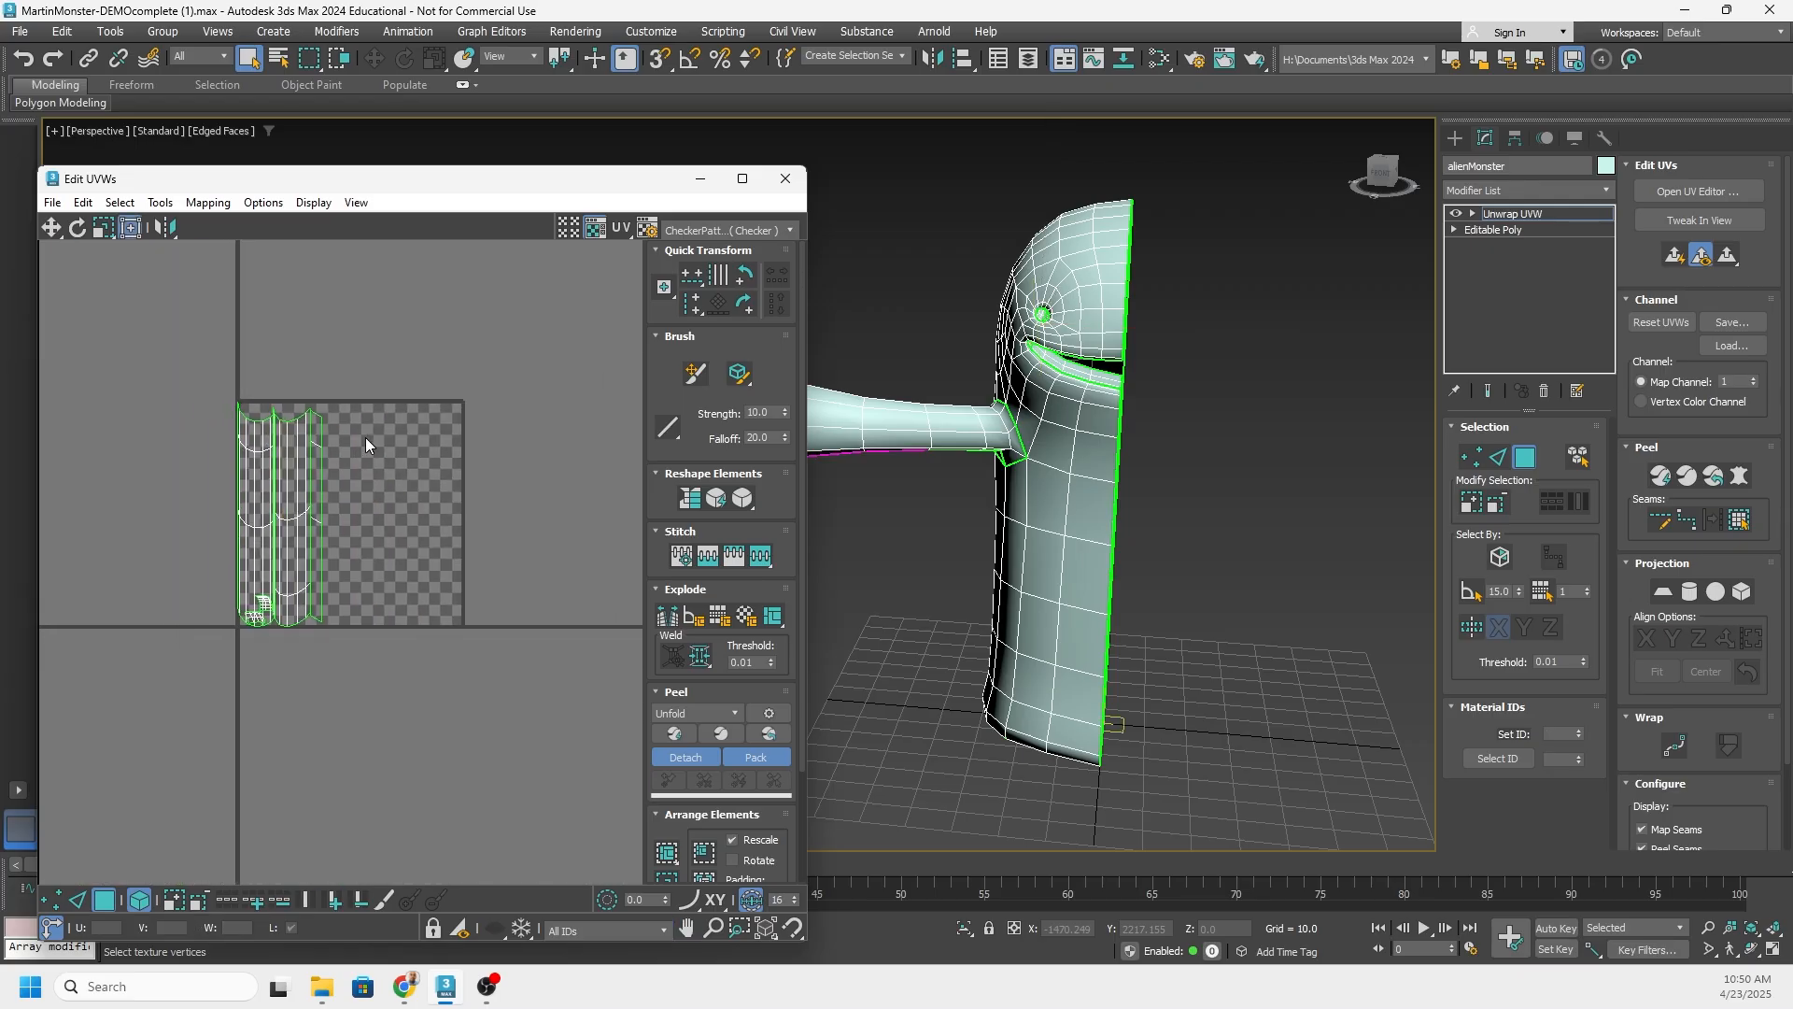
key(ctrl+z)
key(ctrl+z)
Region-select the body and arm shells outside the tile, leaving the small mouth and eye pieces unselected
scroll(345, 555, up, 4)
mouse_move(250, 590)
middle_down()
mouse_move(327, 521)
mouse_move(256, 623)
middle_up()
click(344, 555)
scroll(346, 573, down, 6)
scroll(407, 537, down, 4)
middle_drag(405, 547, 306, 533)
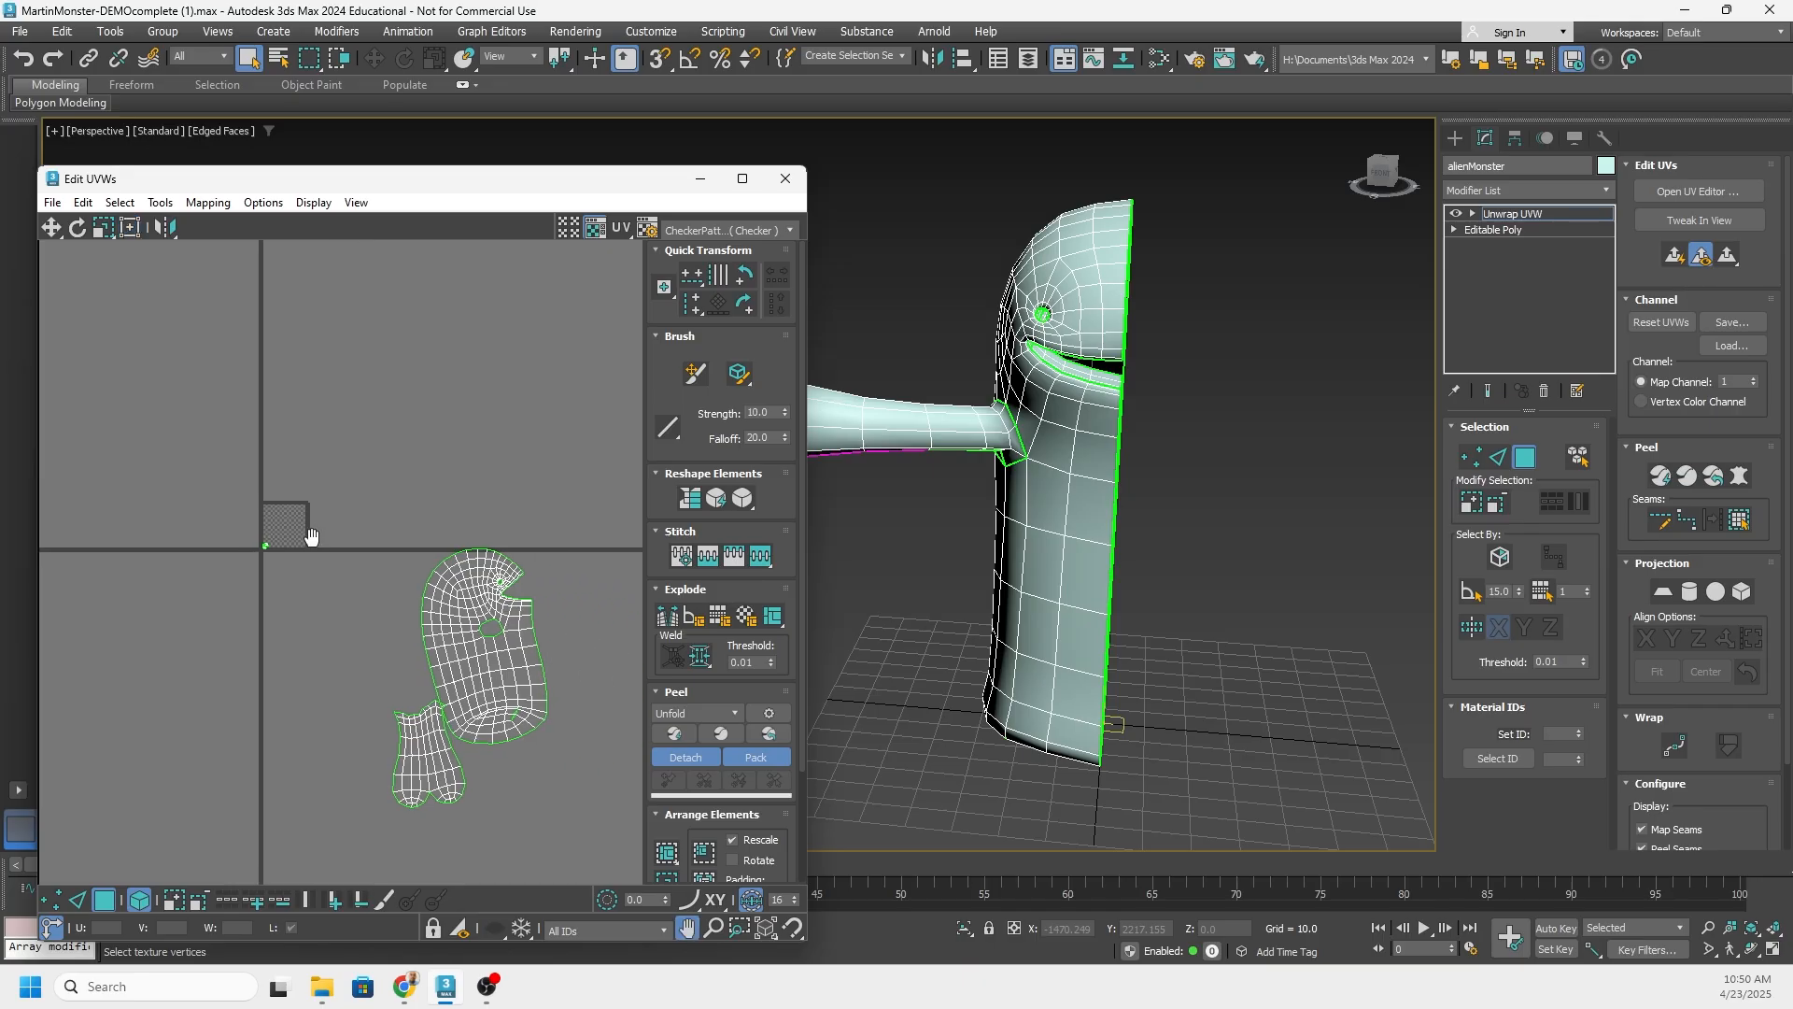
key(ctrl+a)
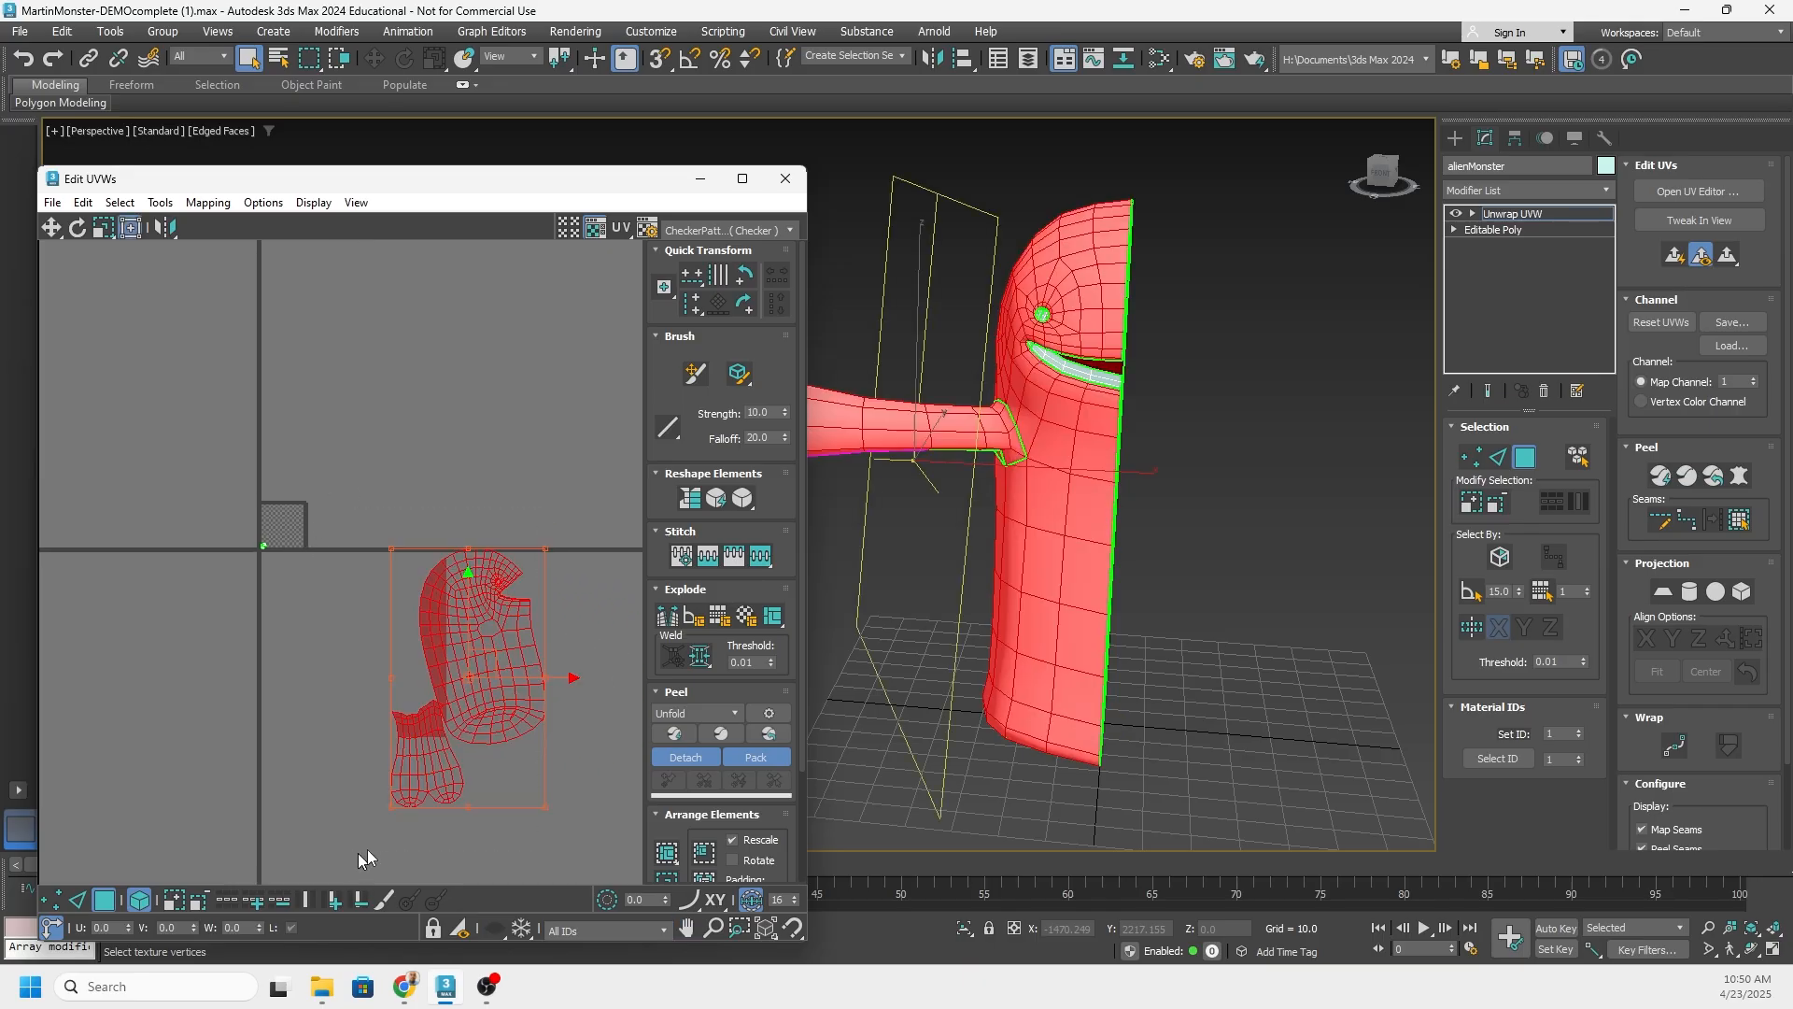
click(104, 900)
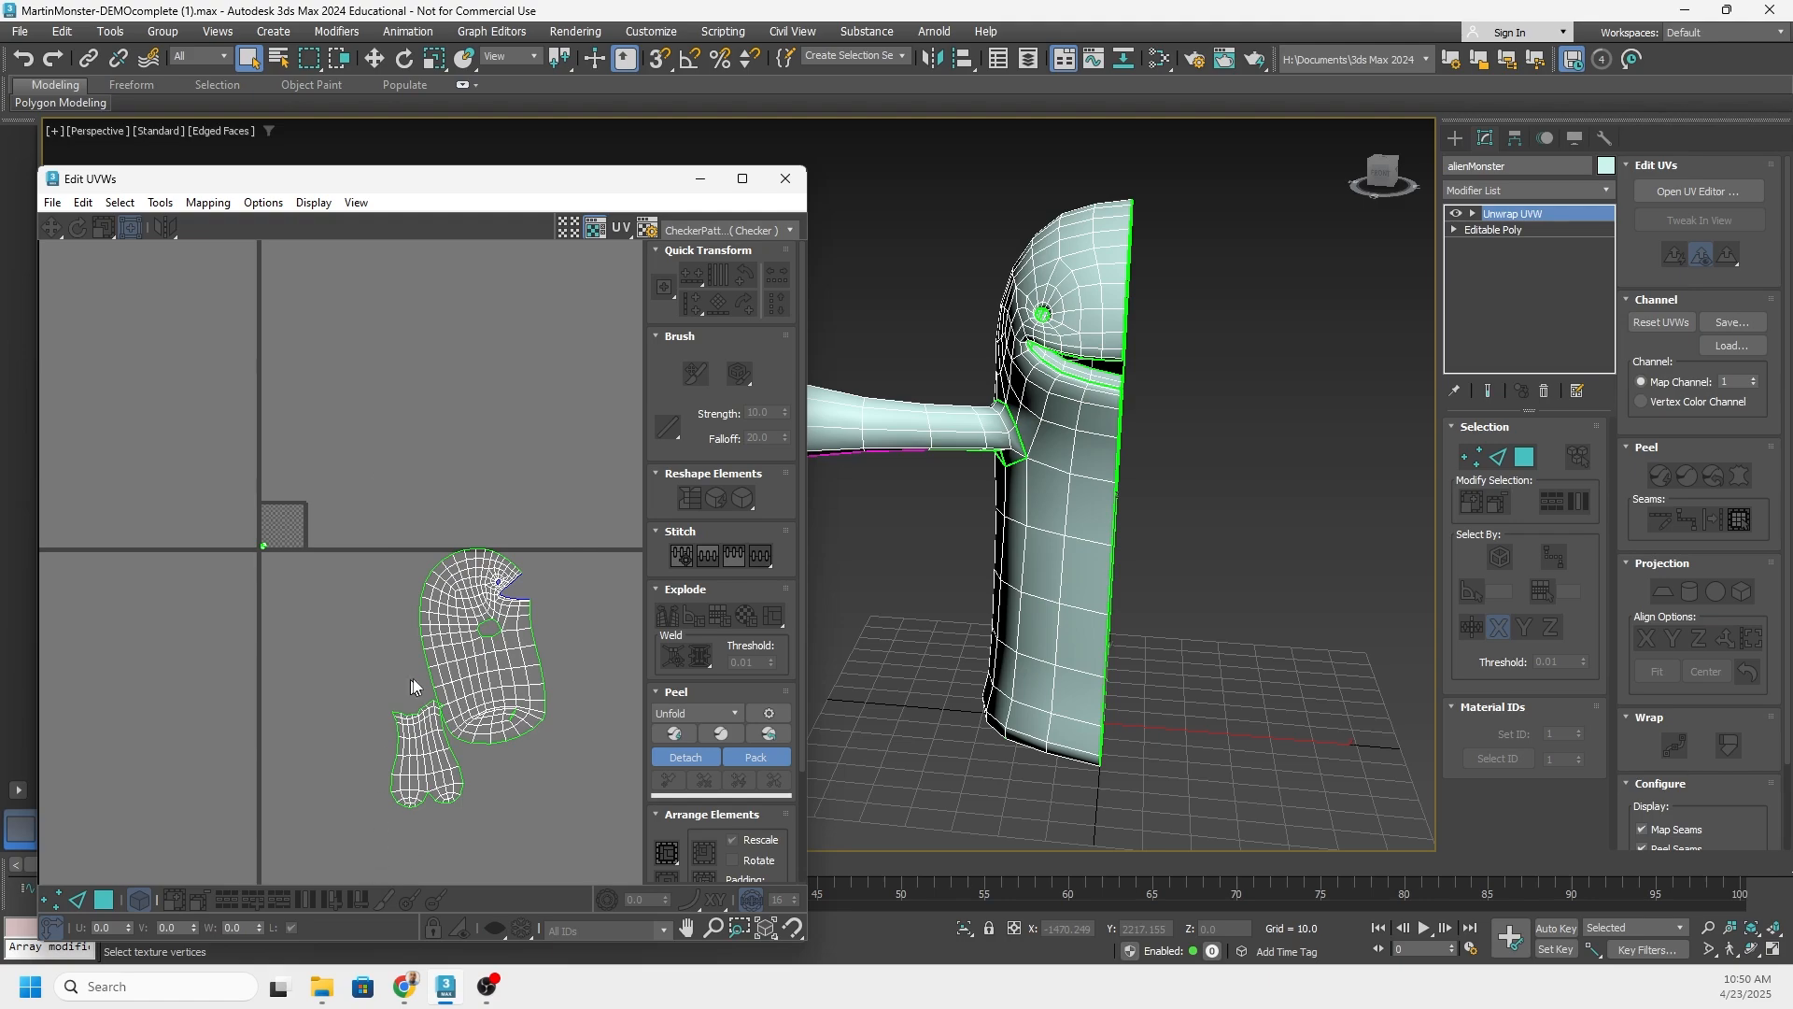
click(105, 901)
drag(570, 500, 362, 794)
Pack the body and arm shells into the UV tile with Unfold3D, padding 0.001, normalizing and rescaling clusters without rotation, then deselect them
click(161, 202)
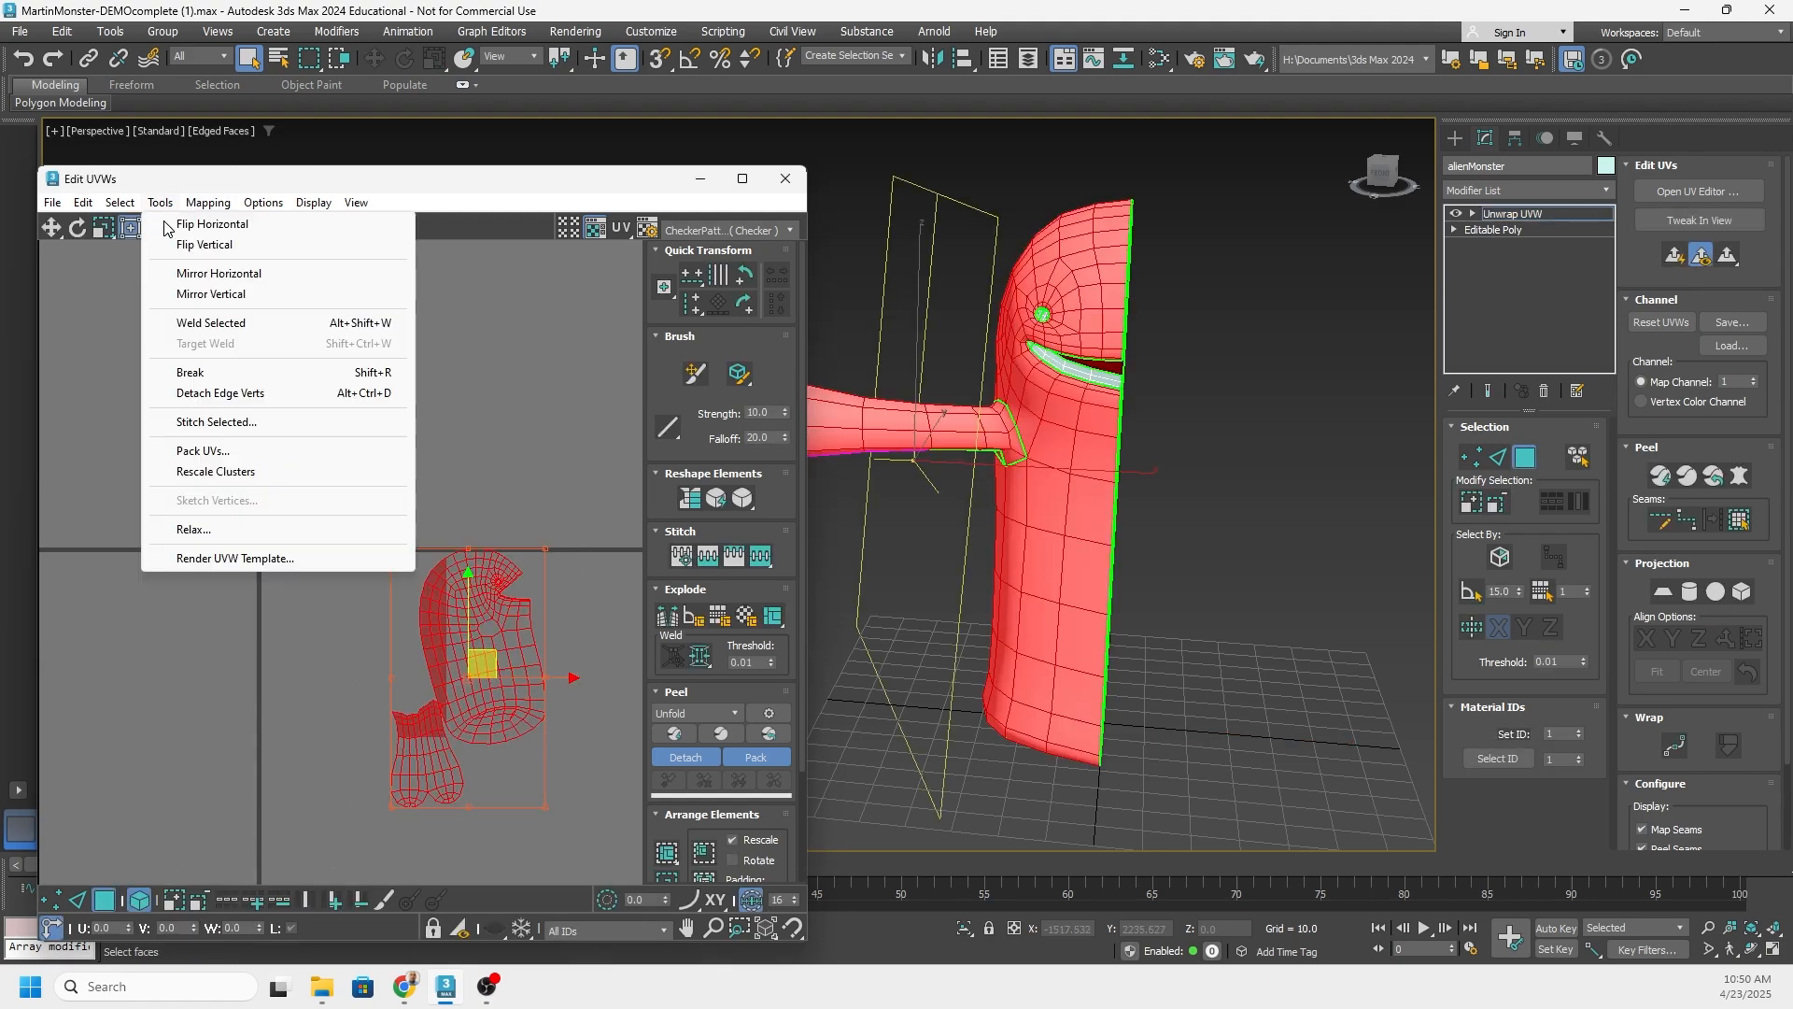
click(198, 452)
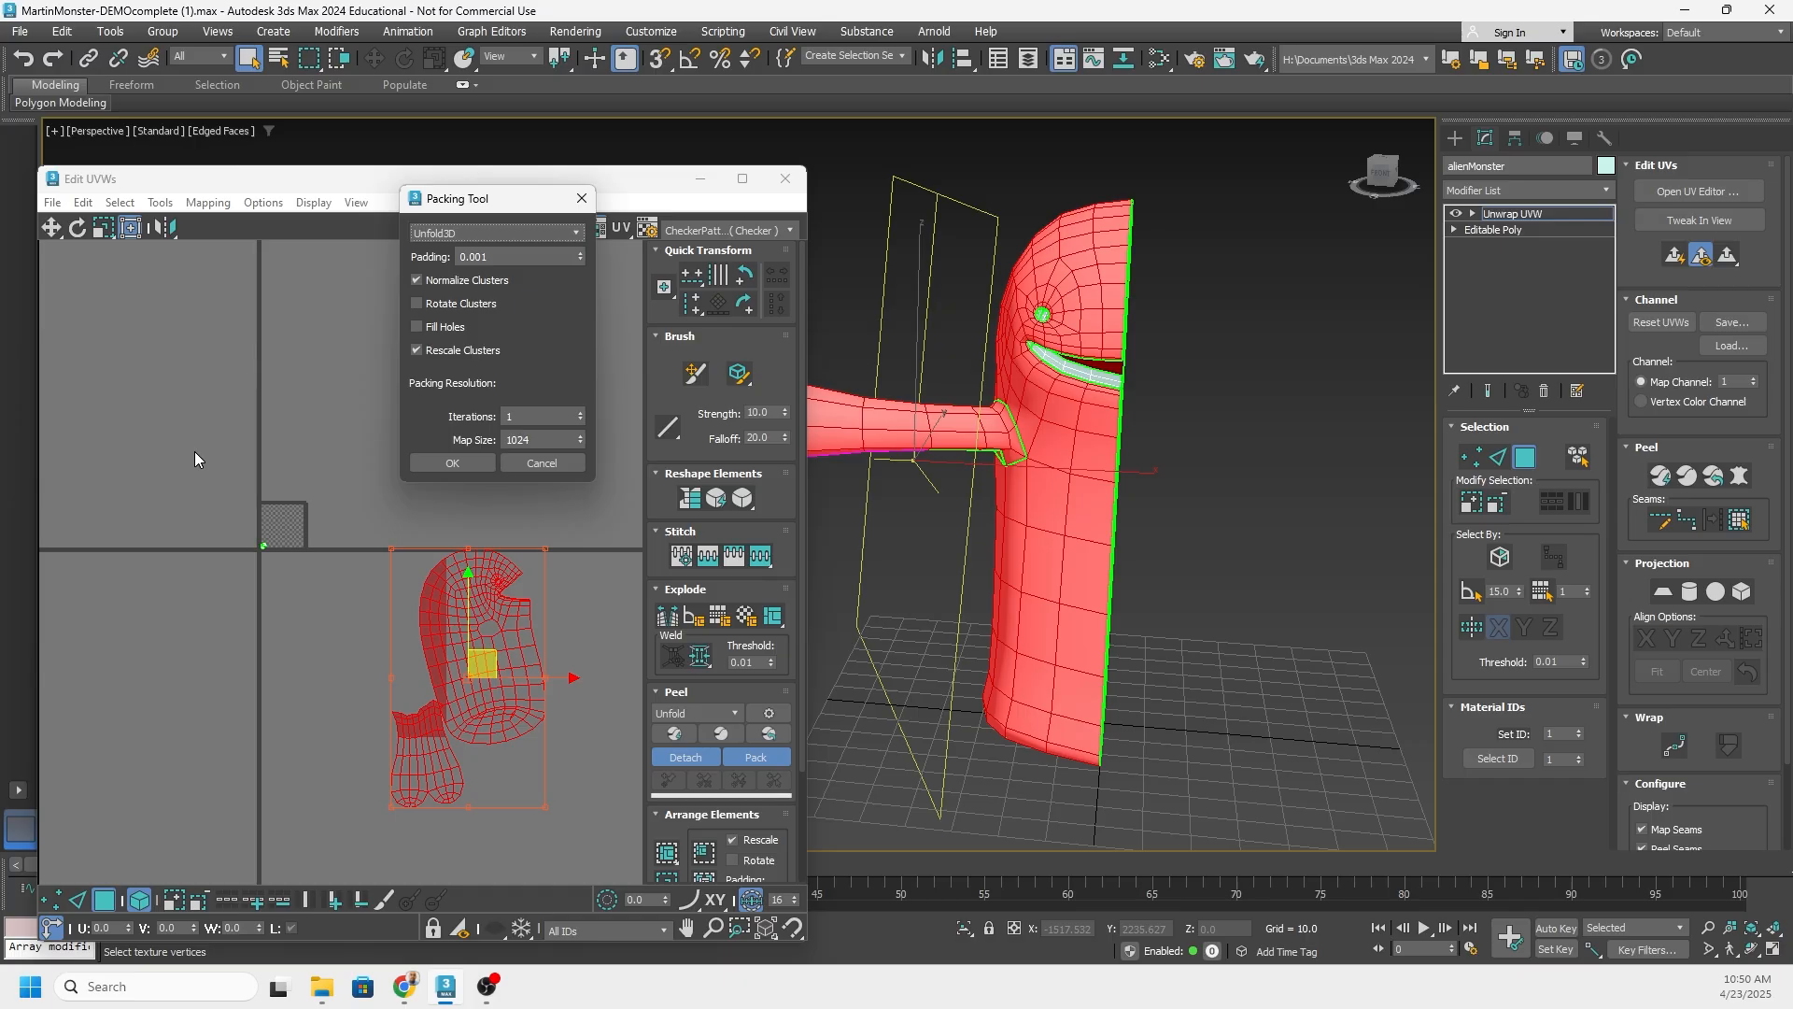
click(452, 463)
scroll(284, 526, up, 10)
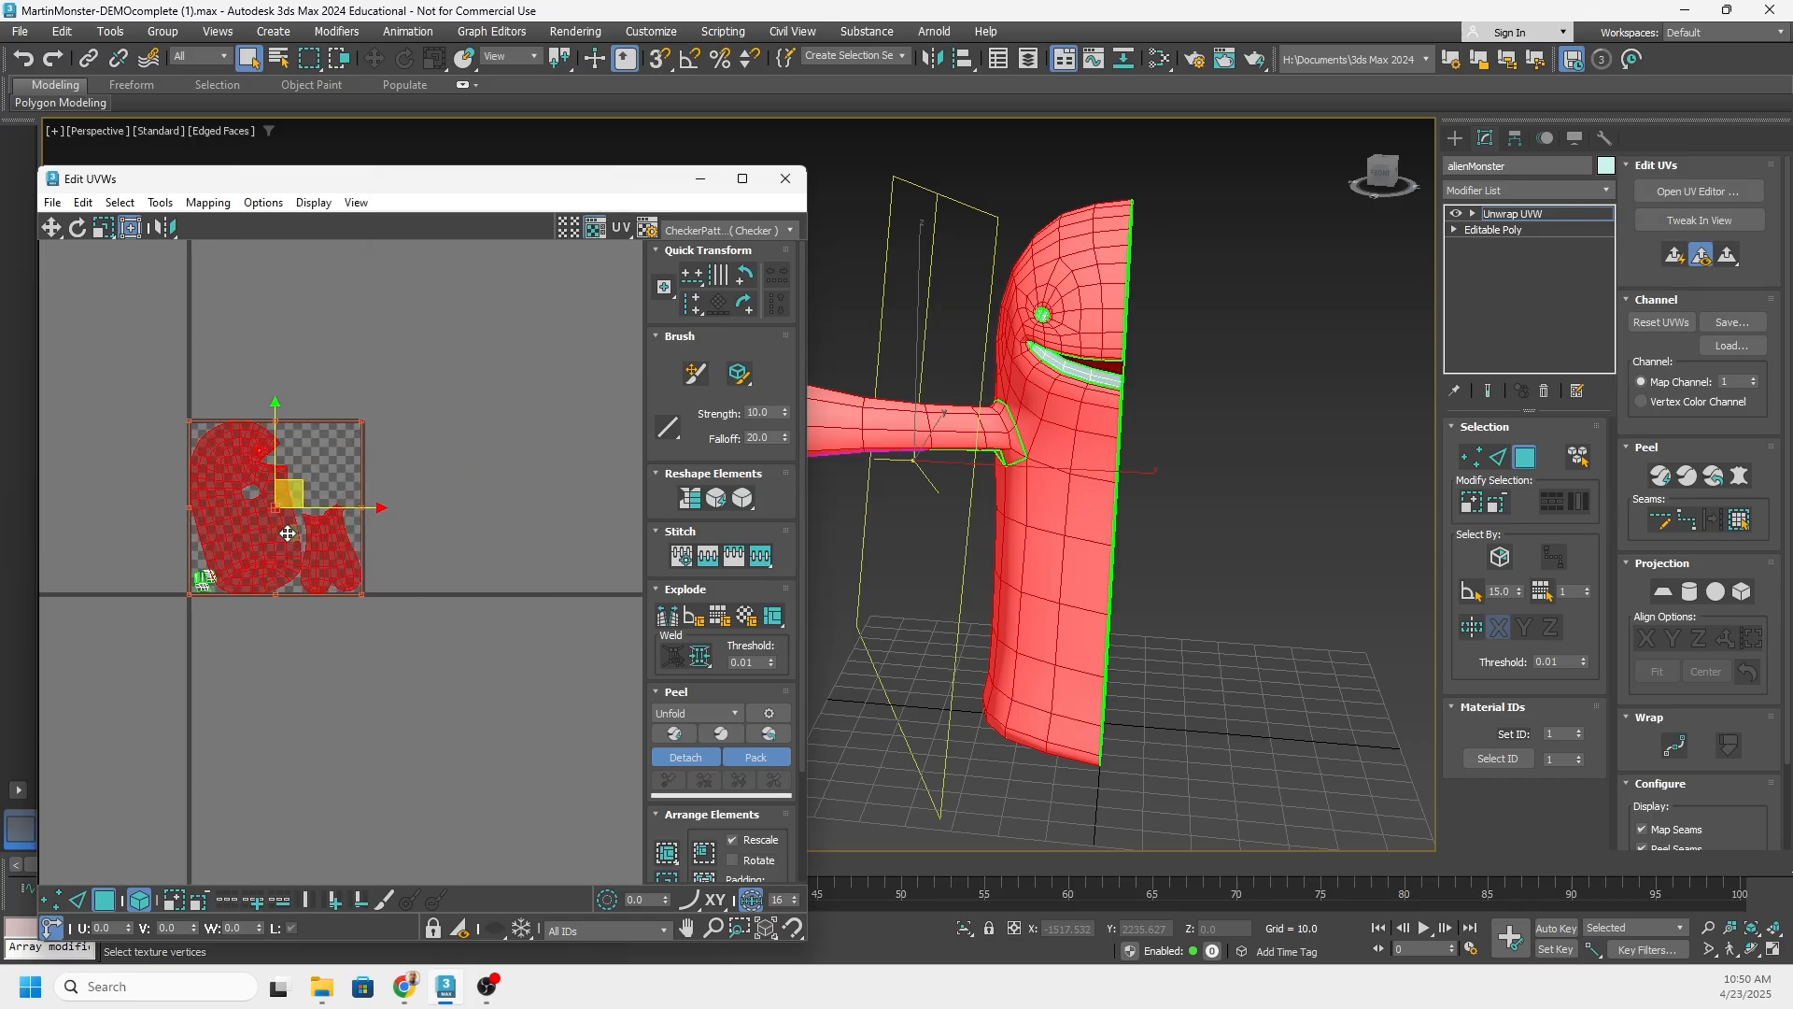
scroll(272, 488, down, 6)
click(439, 435)
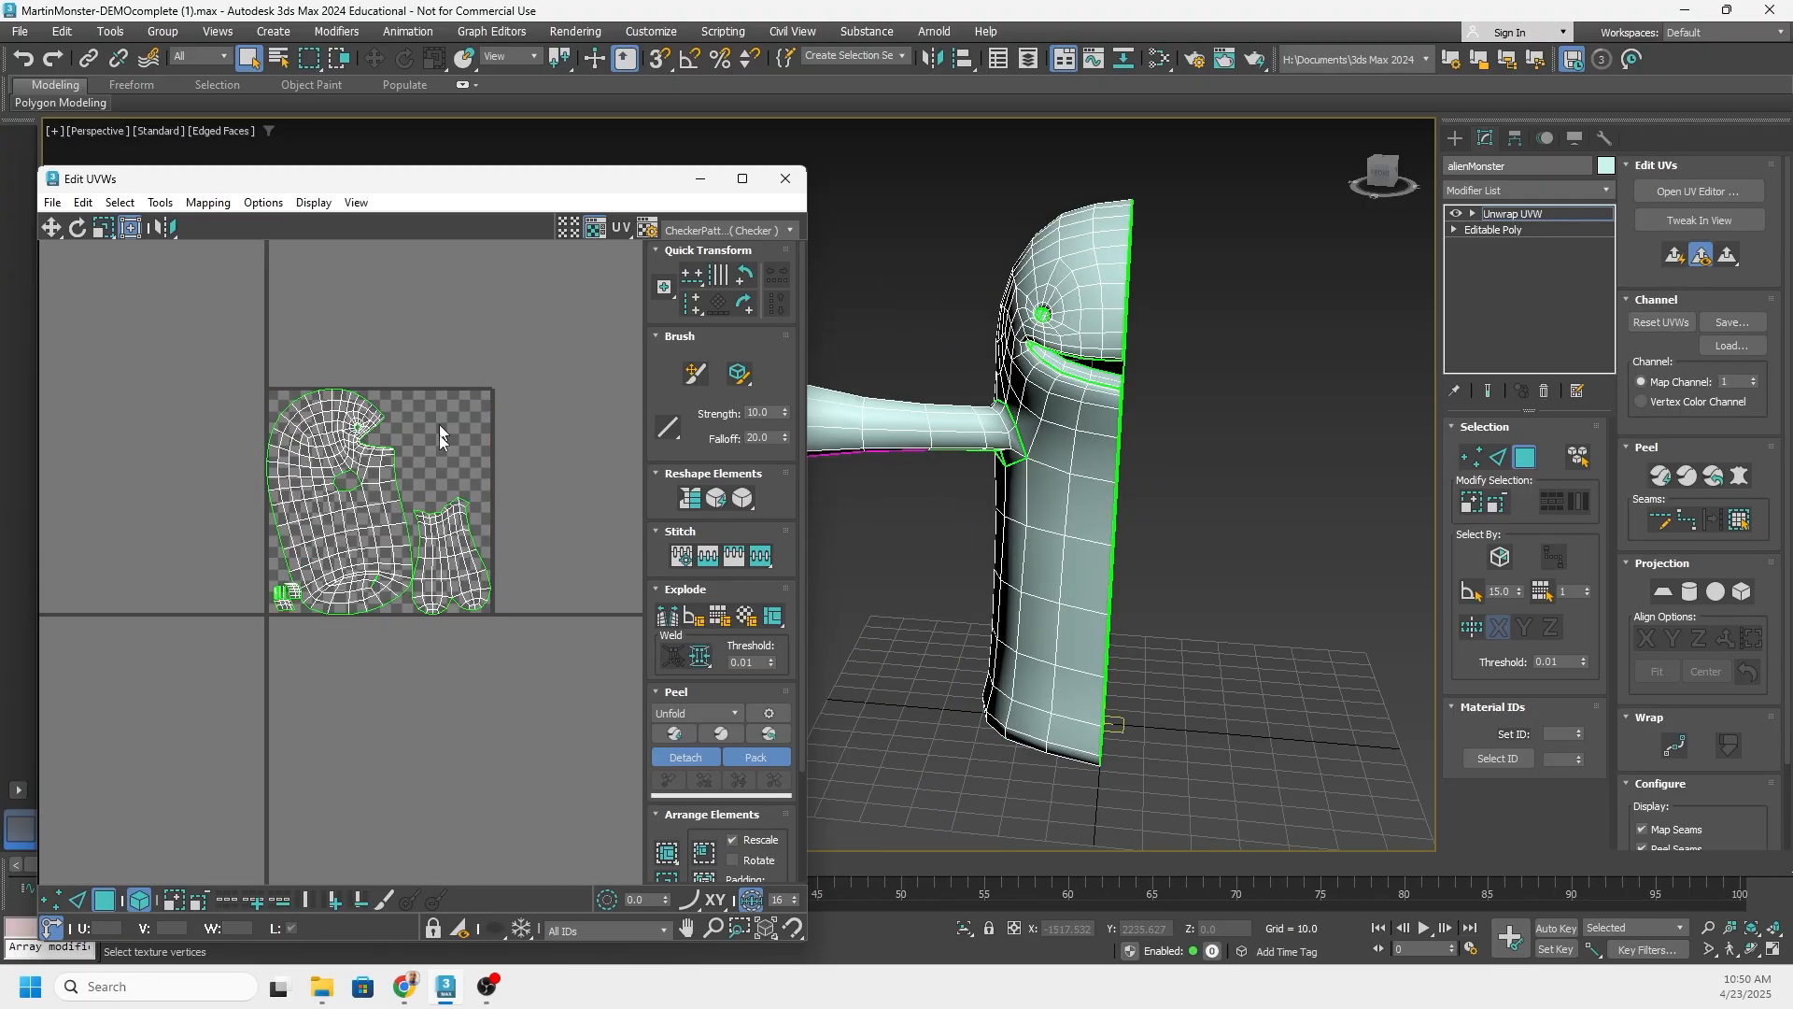
Rotate the body shell upright in the UV tile, then turn the arm shell horizontal and place it just below the tile
click(436, 551)
click(352, 400)
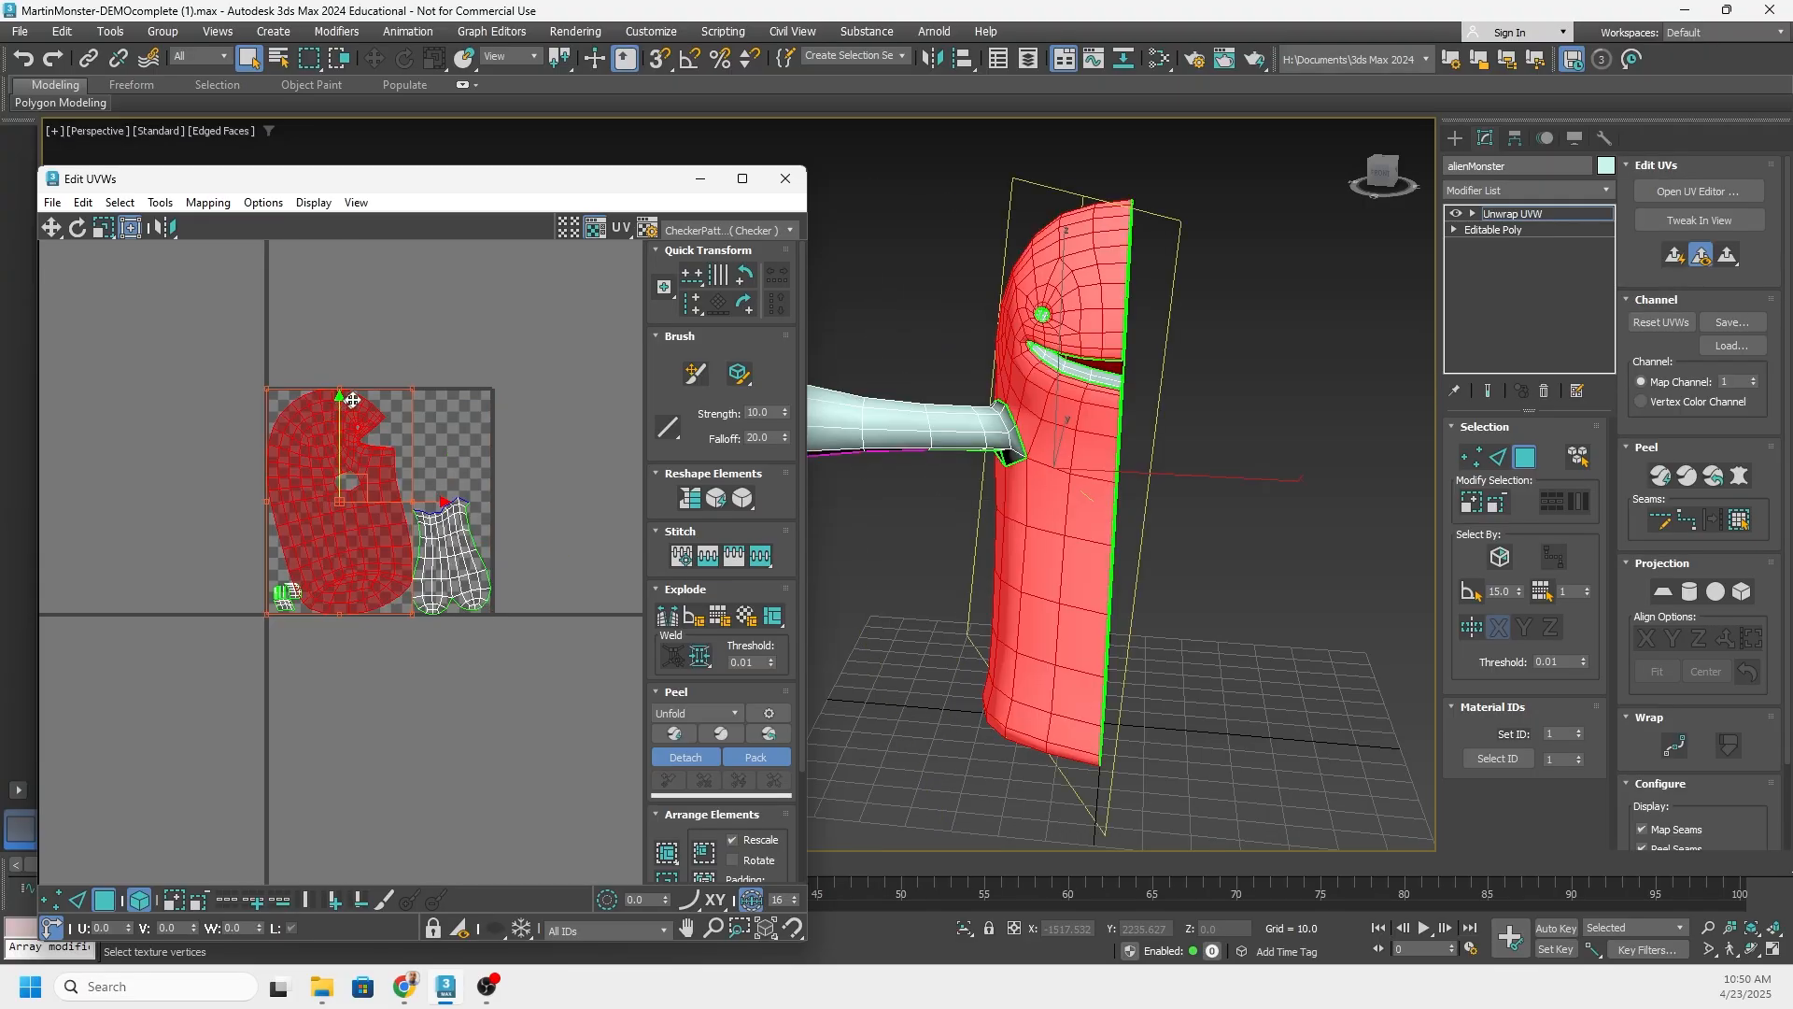
drag(343, 385, 369, 402)
click(448, 558)
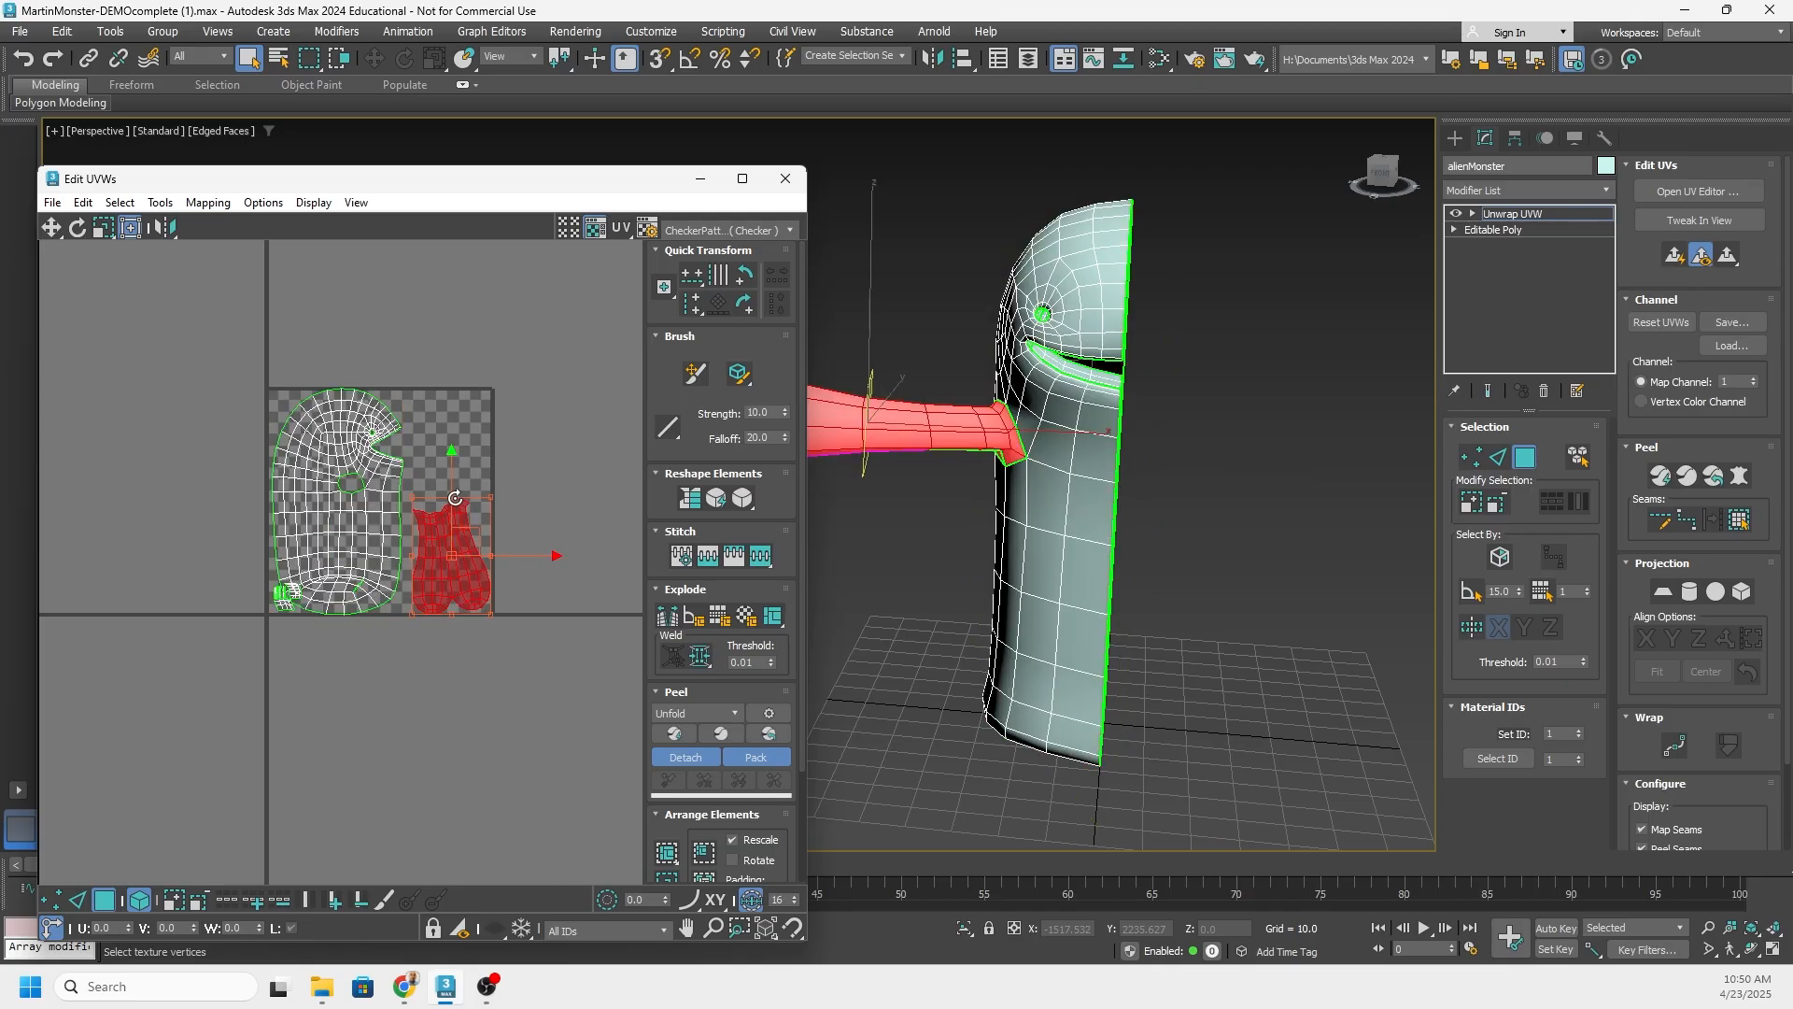
drag(450, 496, 353, 652)
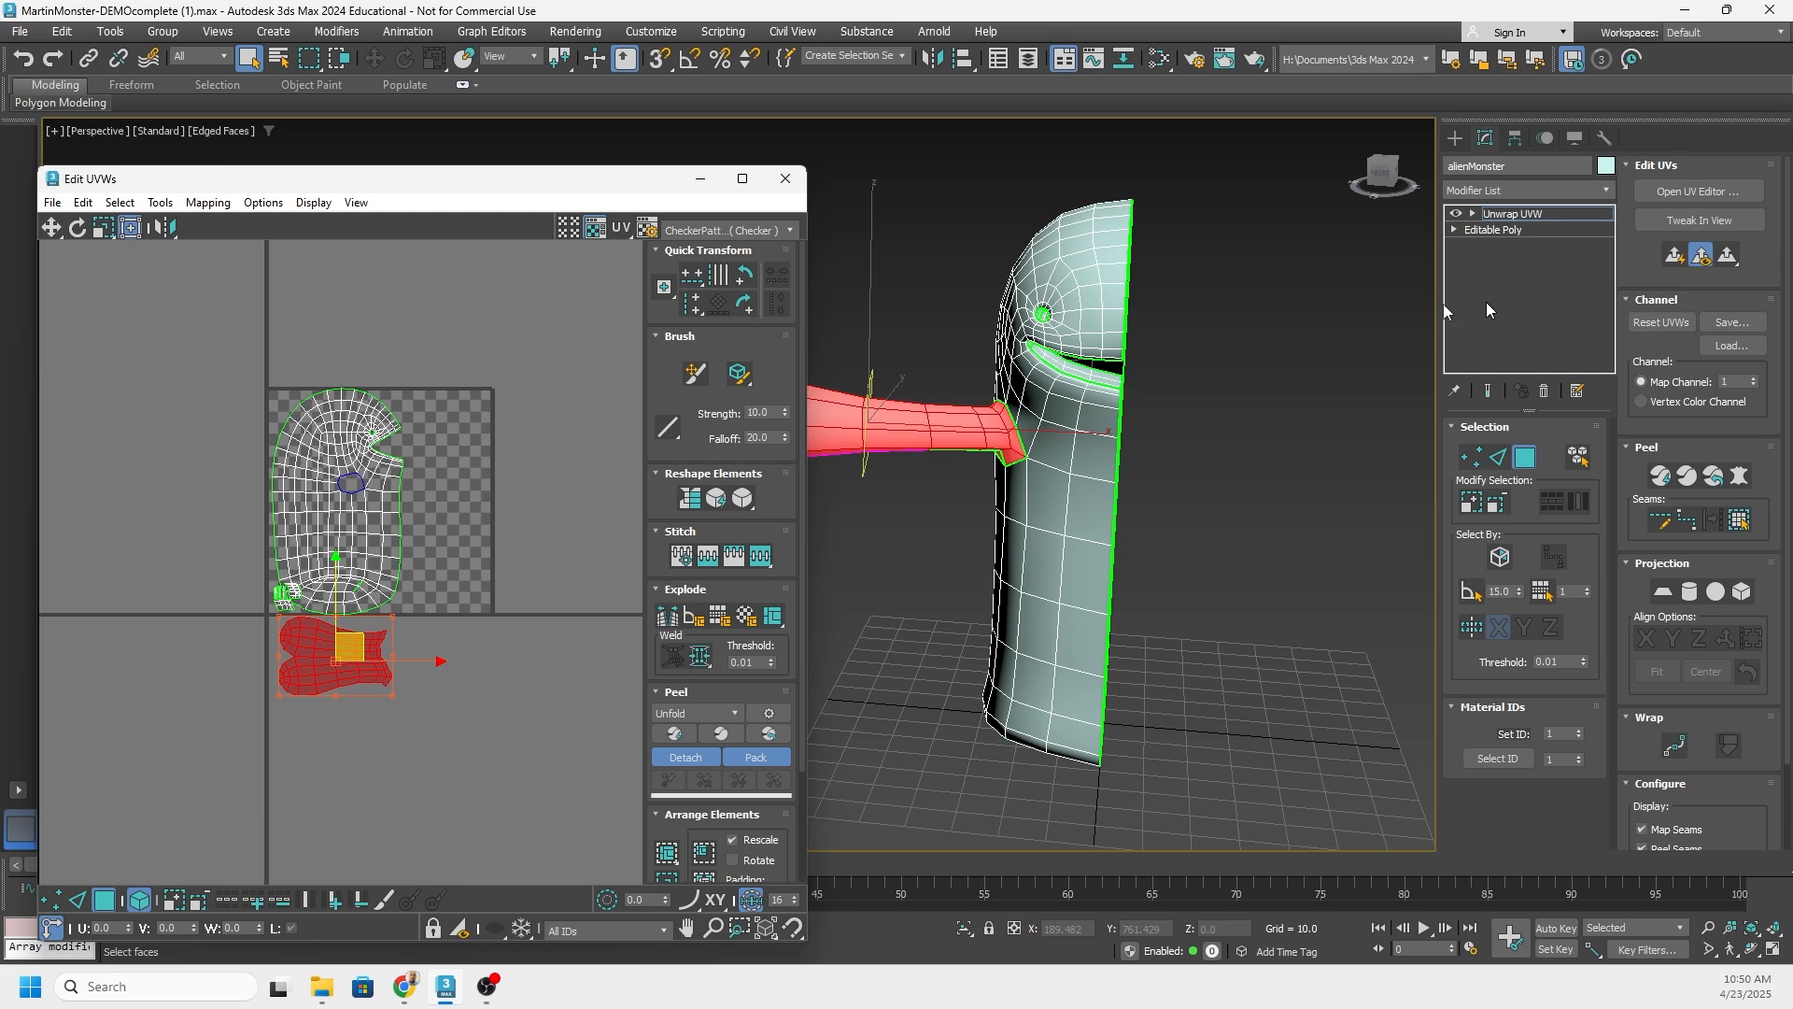
Collapse the Unwrap UVW modifier into the Editable Poly, confirming the removal of that part of the stack
click(1513, 220)
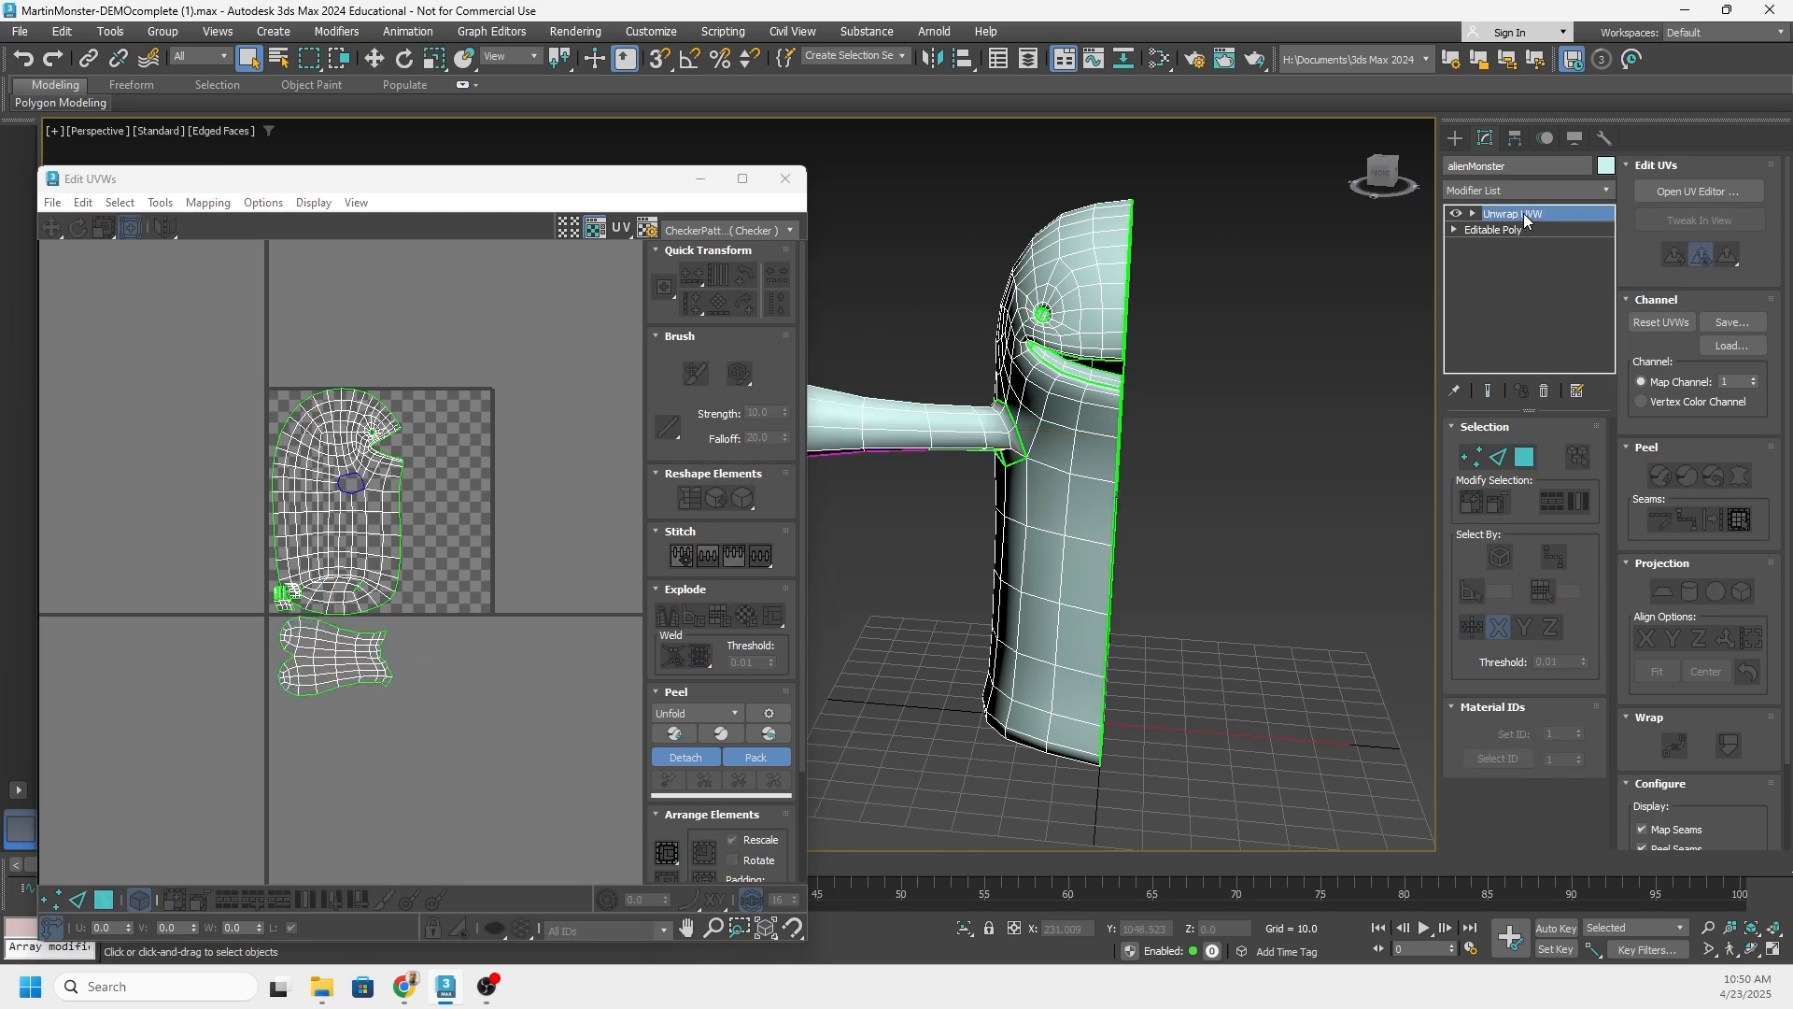
right_click(1525, 216)
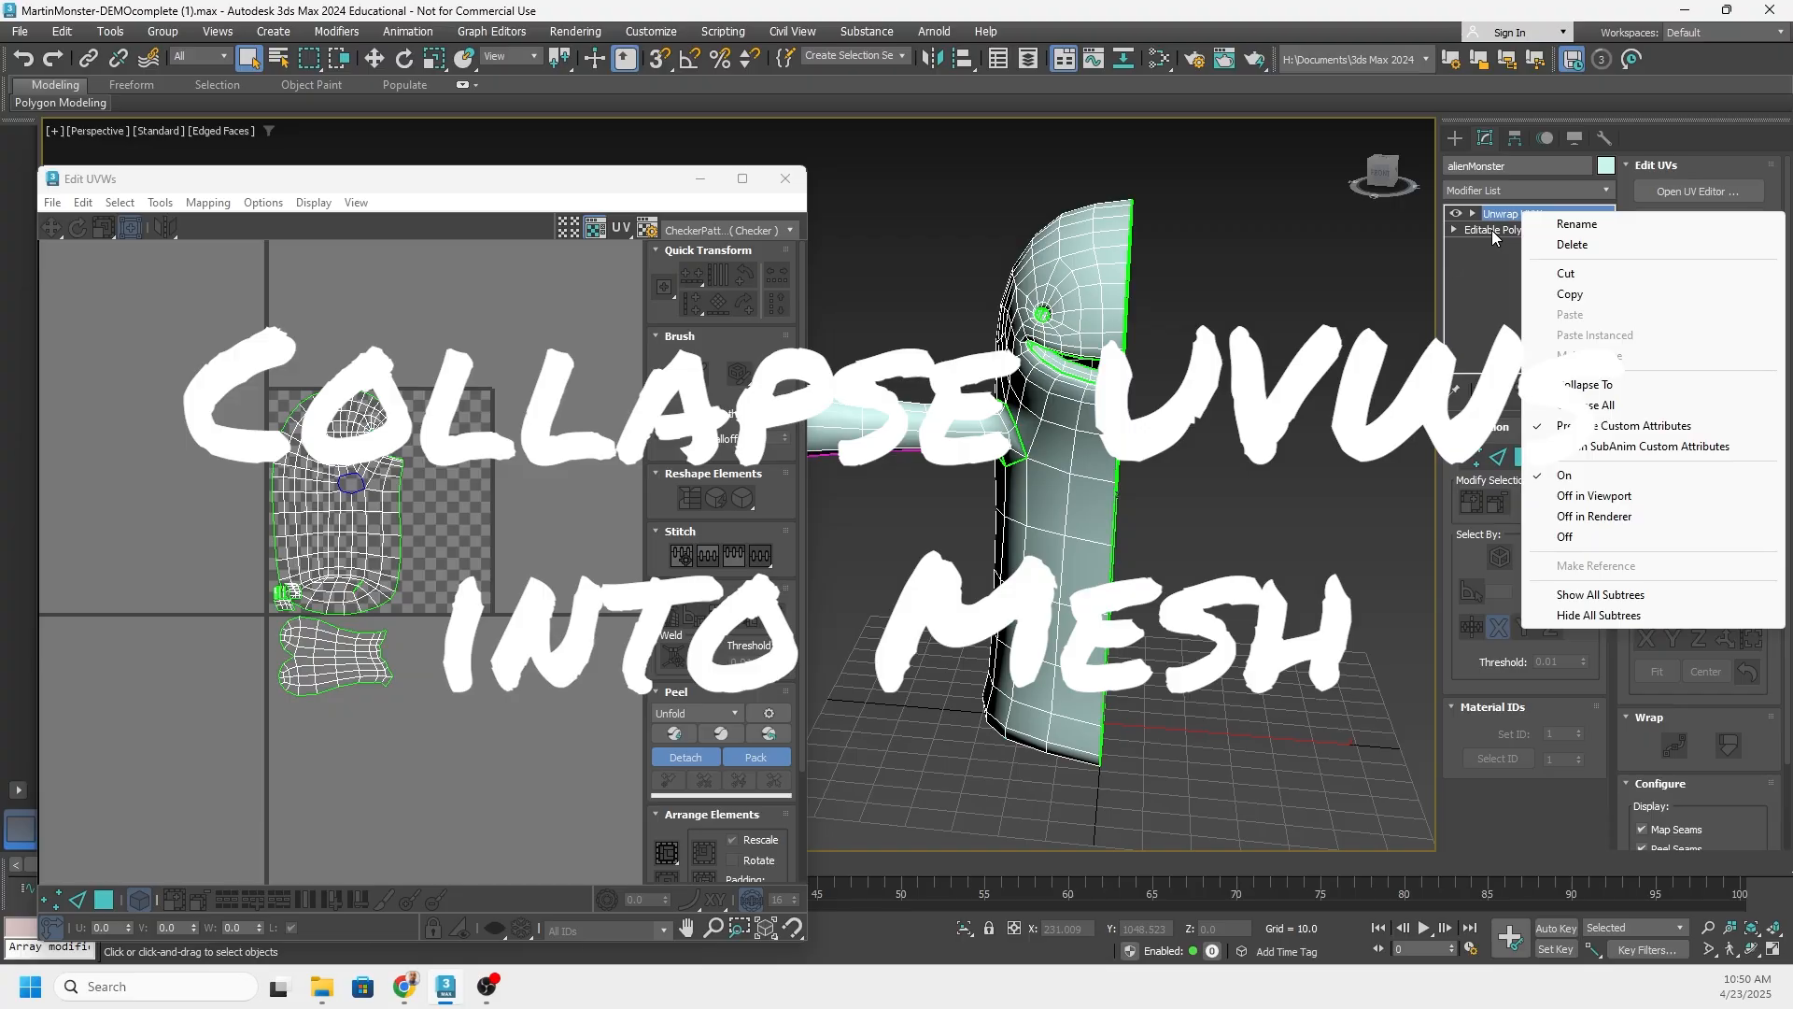
click(1588, 385)
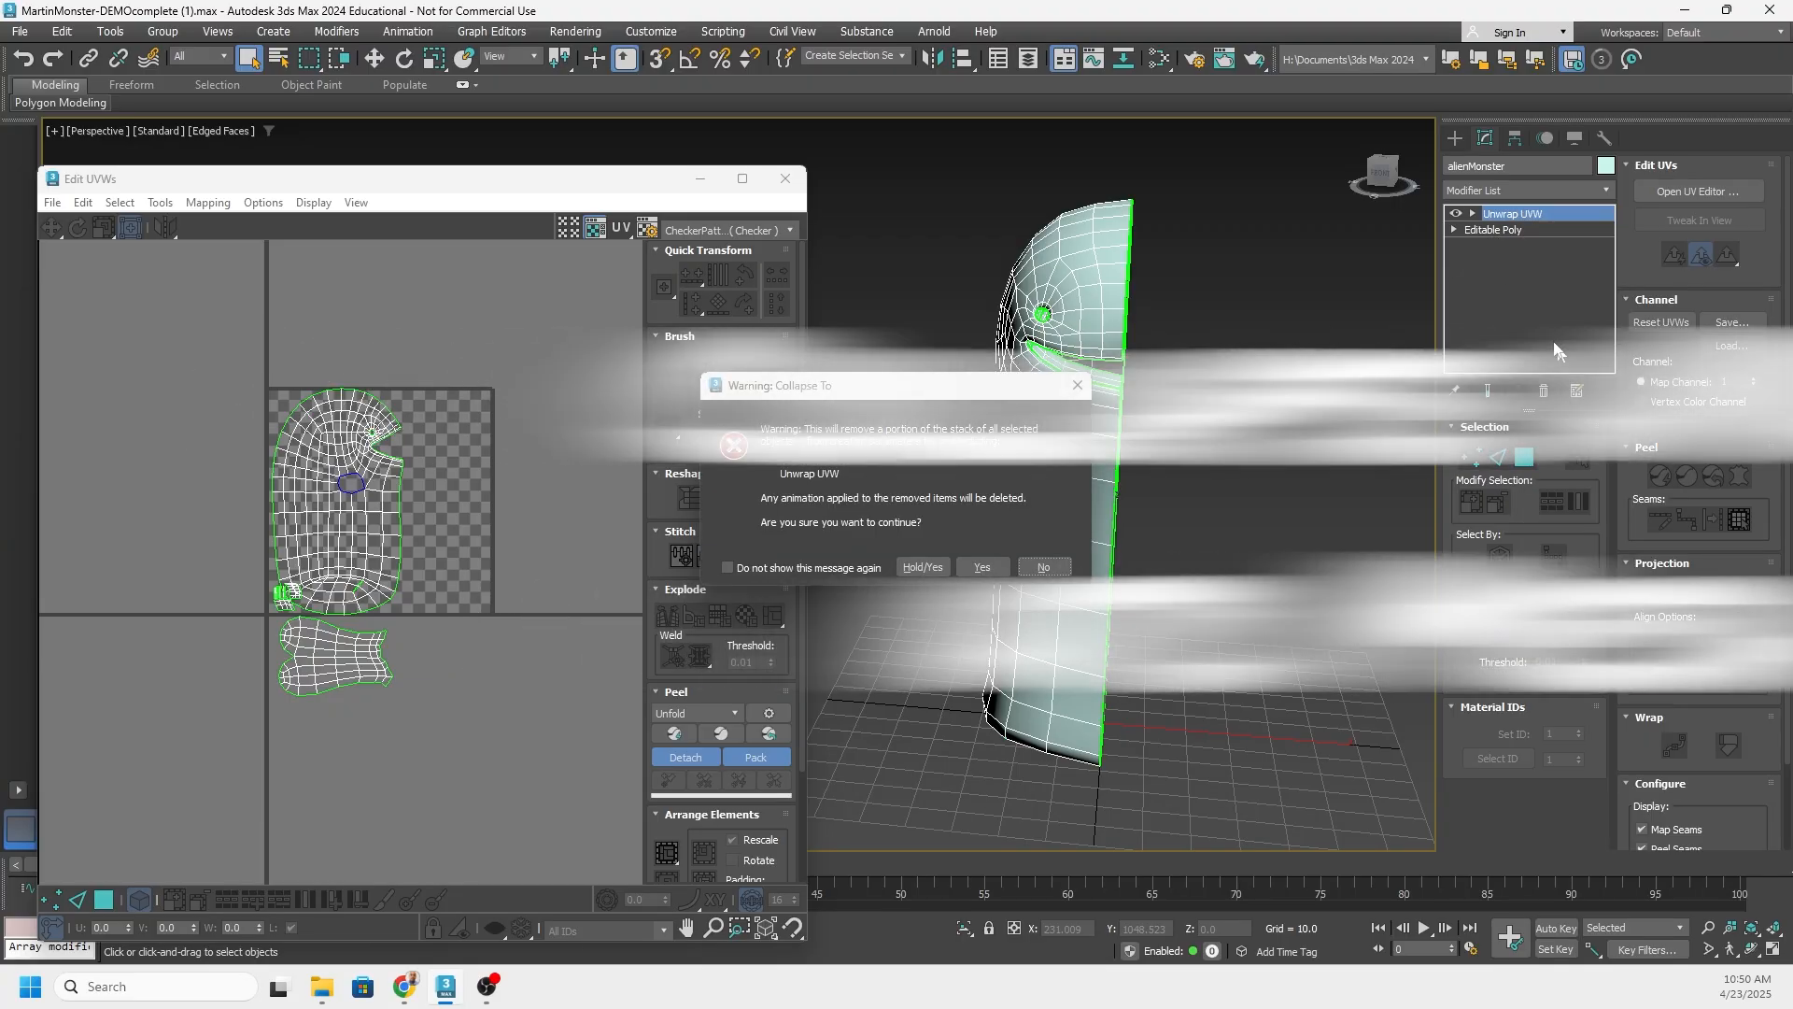
click(983, 568)
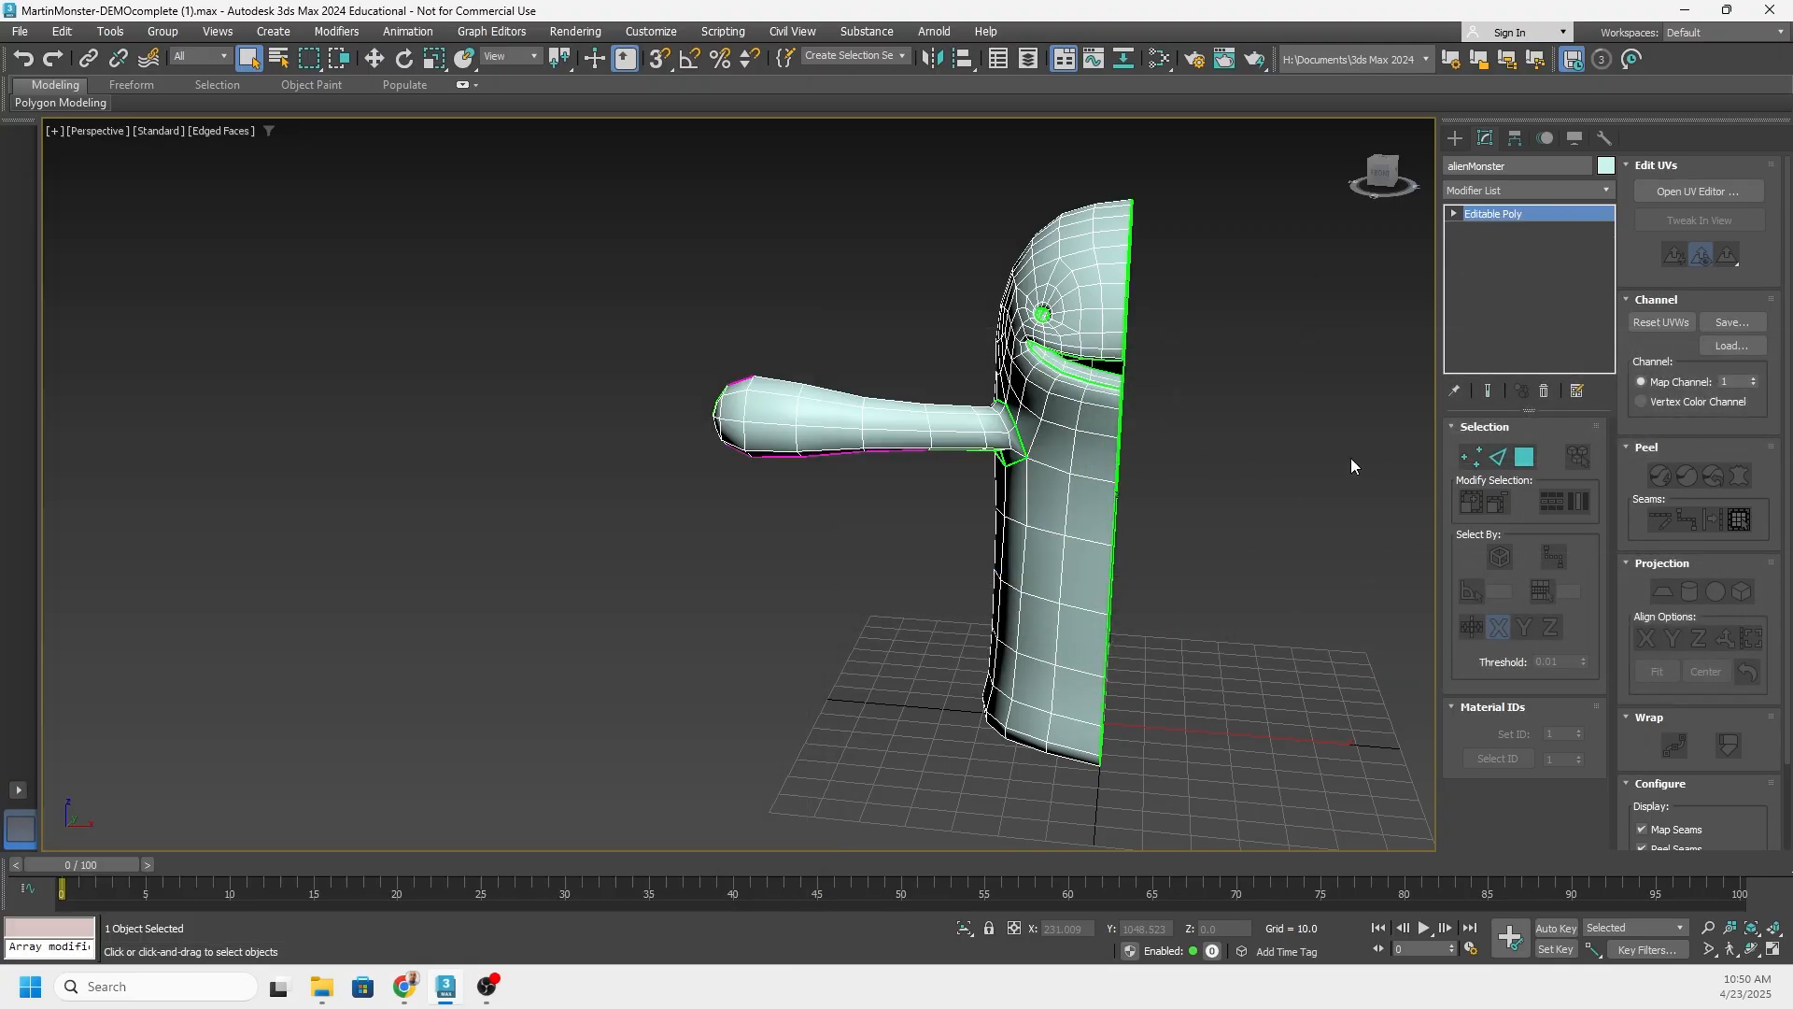
Add a Symmetry modifier to the half monster mesh
middle_drag(1272, 363, 1208, 433)
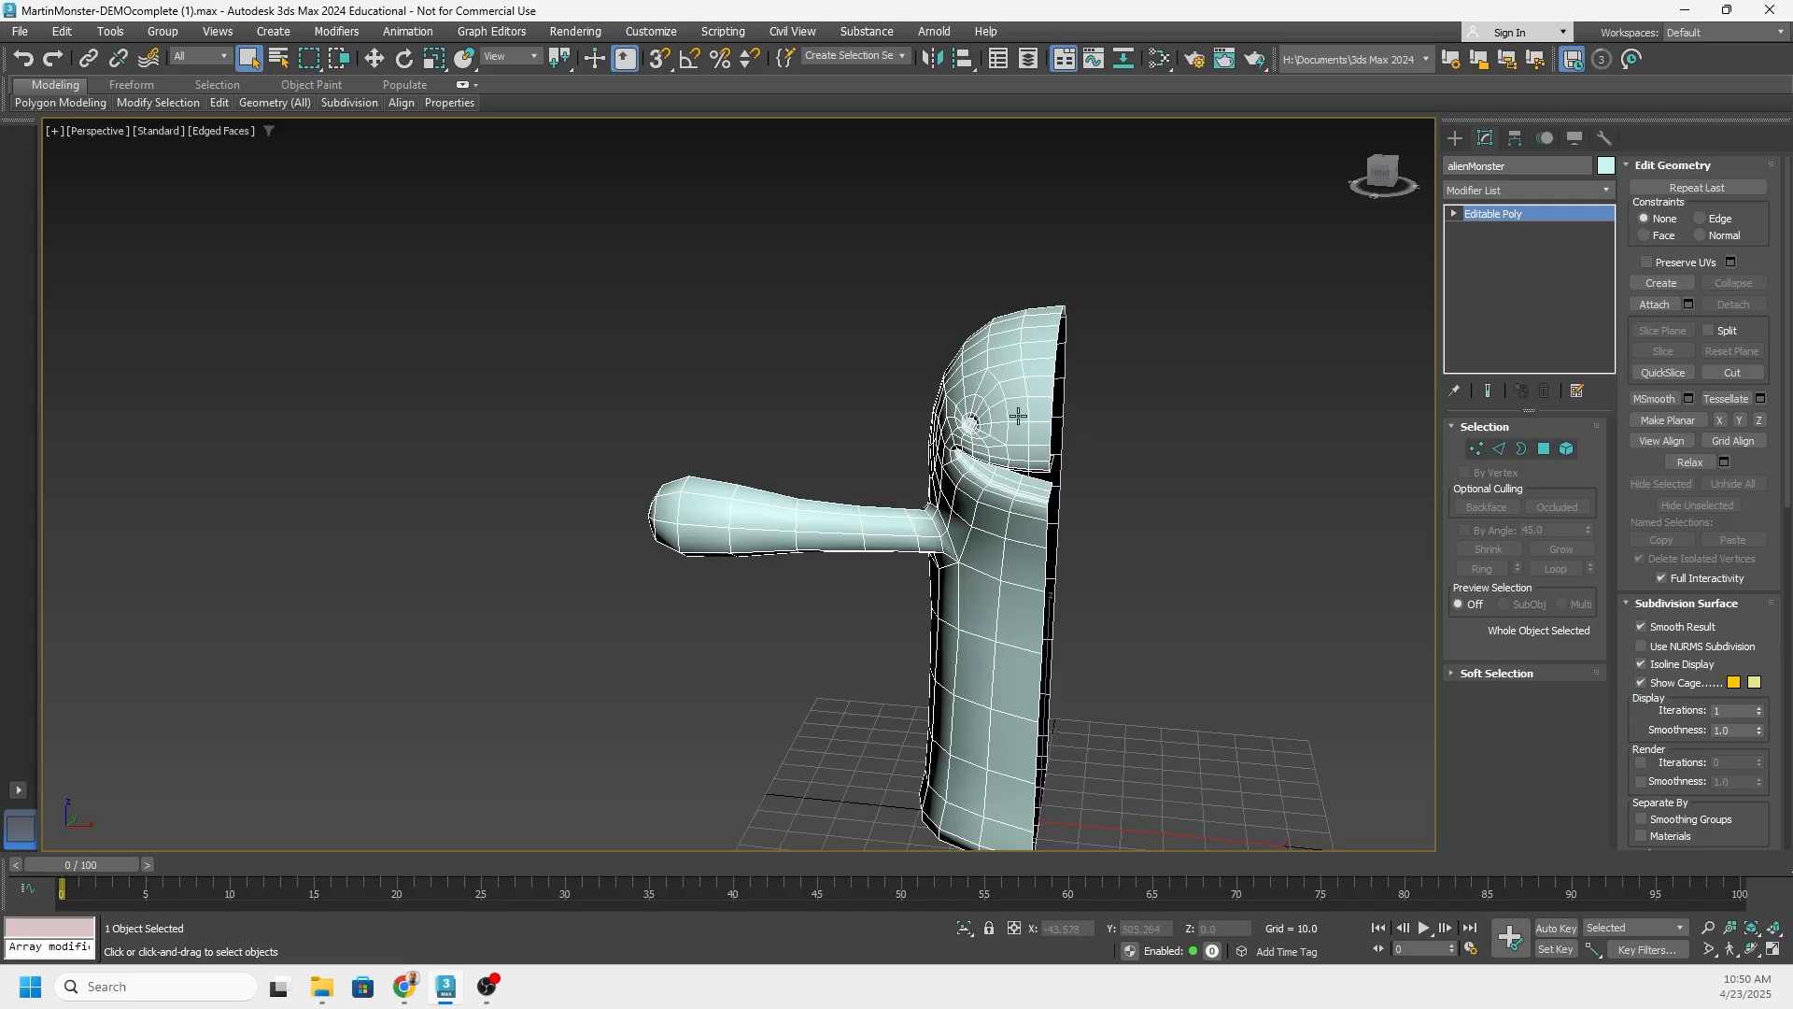
alt+middle_drag(1018, 417, 1041, 359)
alt+middle_drag(967, 459, 889, 457)
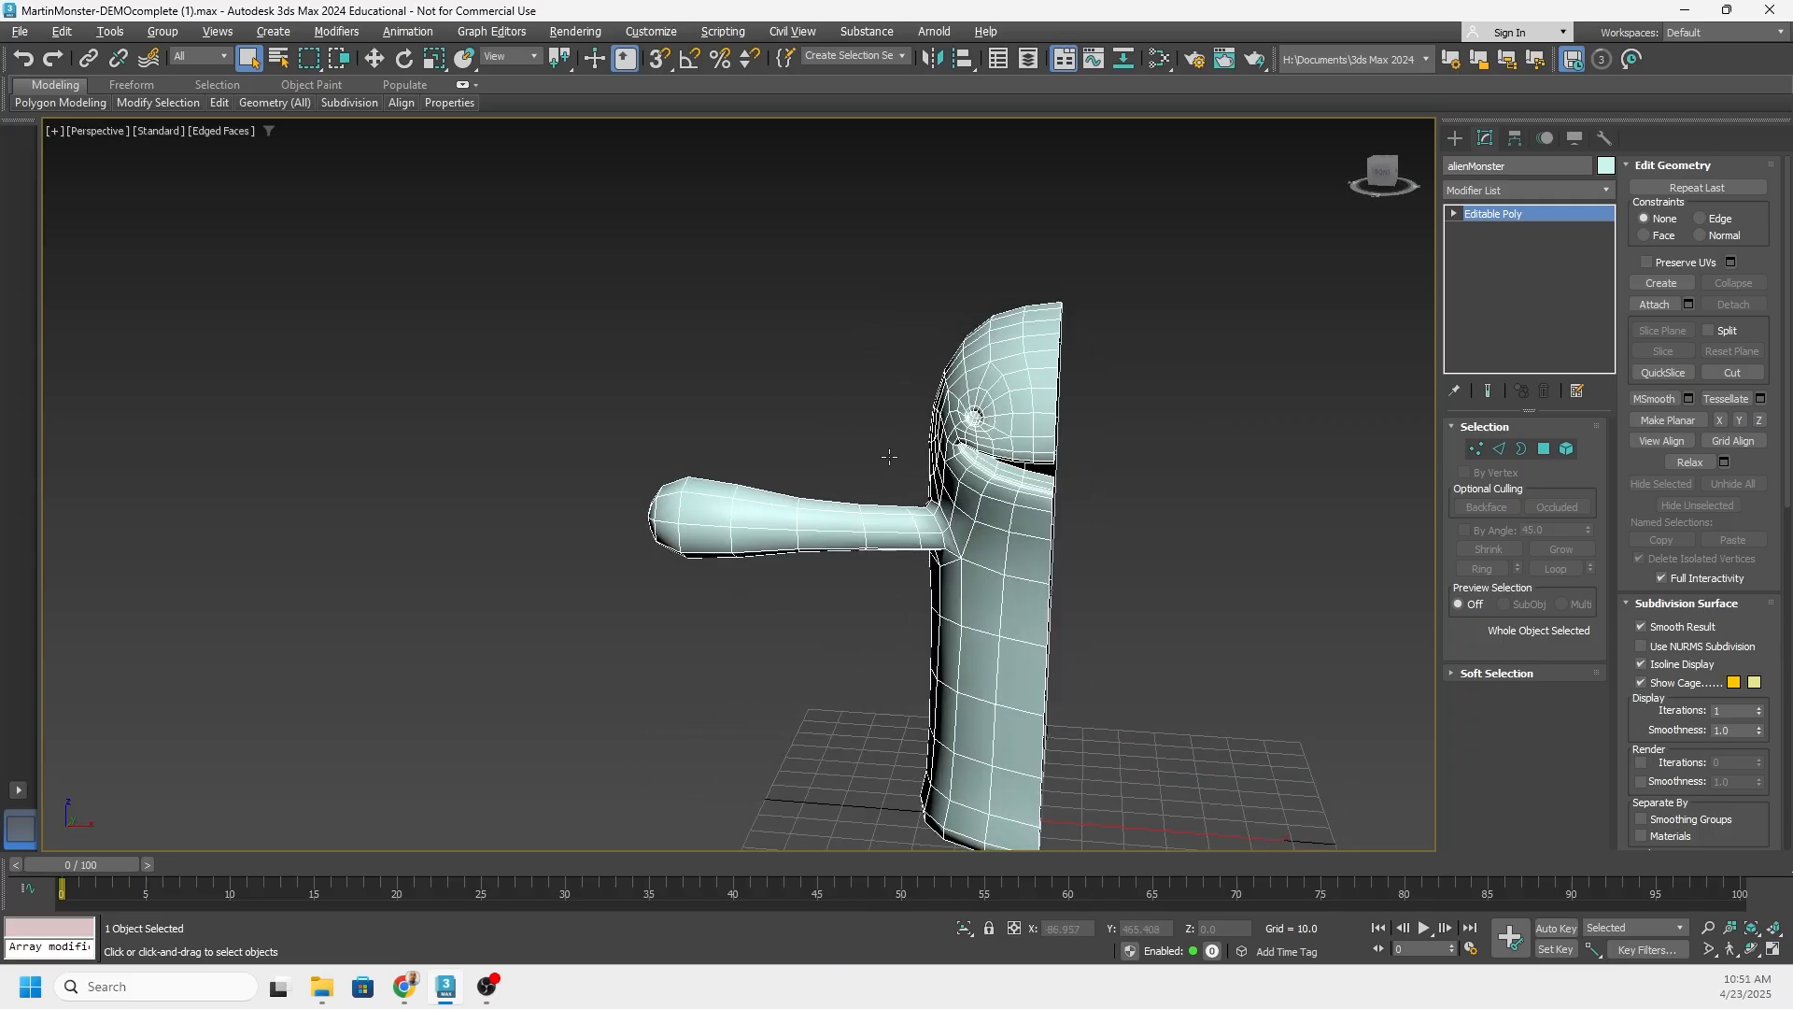
middle_drag(1219, 423, 1089, 324)
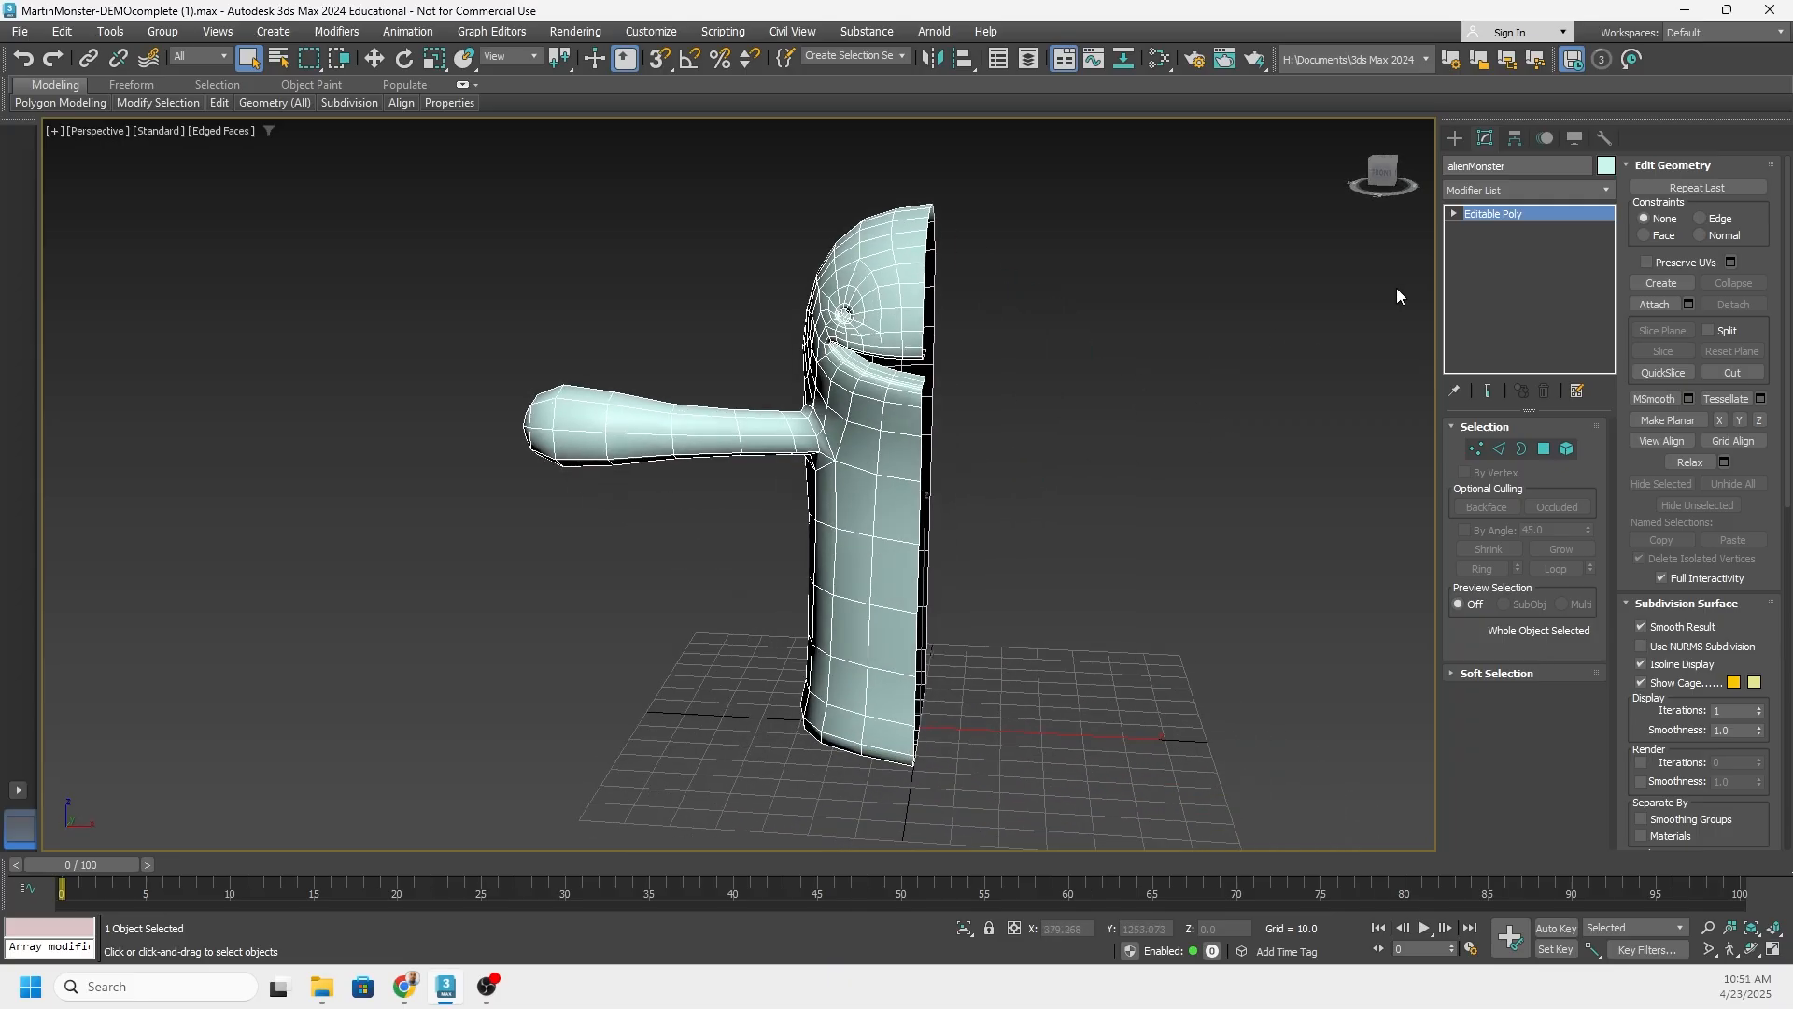
text(xsymm)
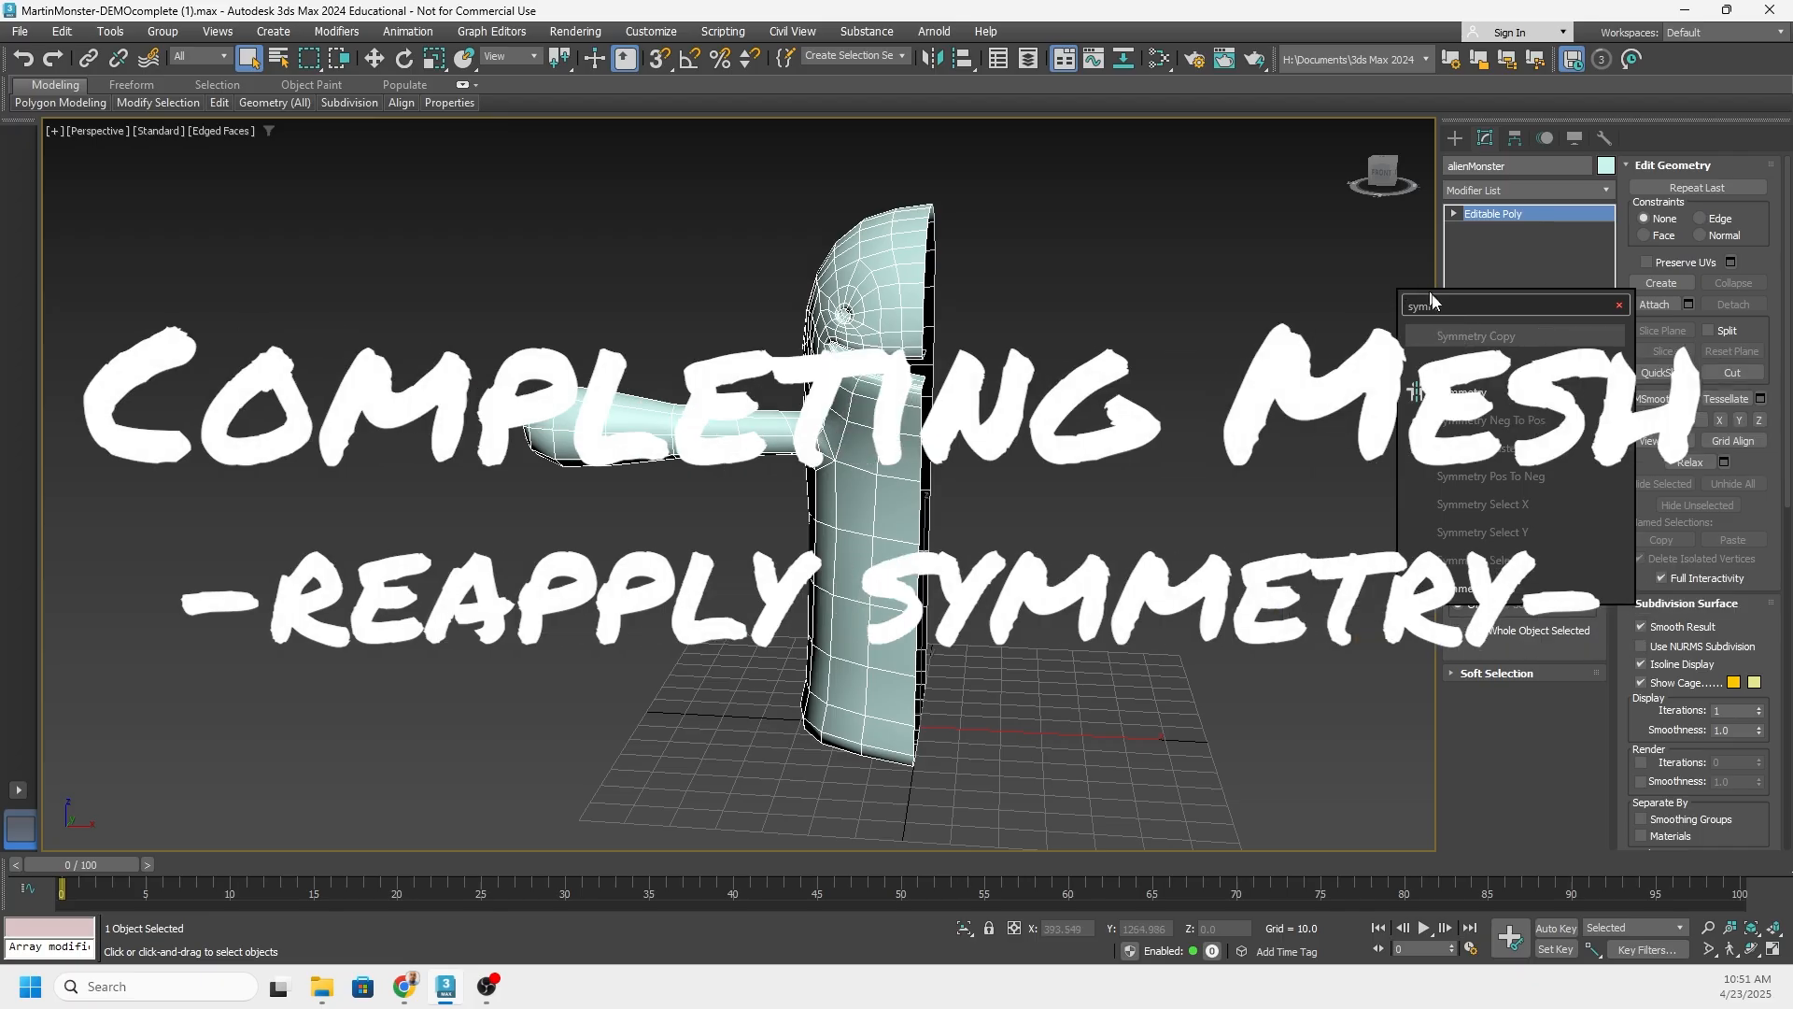
click(1483, 393)
Mirror the half monster across the X axis with Flip enabled in the Symmetry modifier
mouse_move(902, 527)
middle_down()
mouse_move(892, 392)
mouse_move(942, 395)
mouse_move(889, 384)
mouse_move(898, 412)
middle_up()
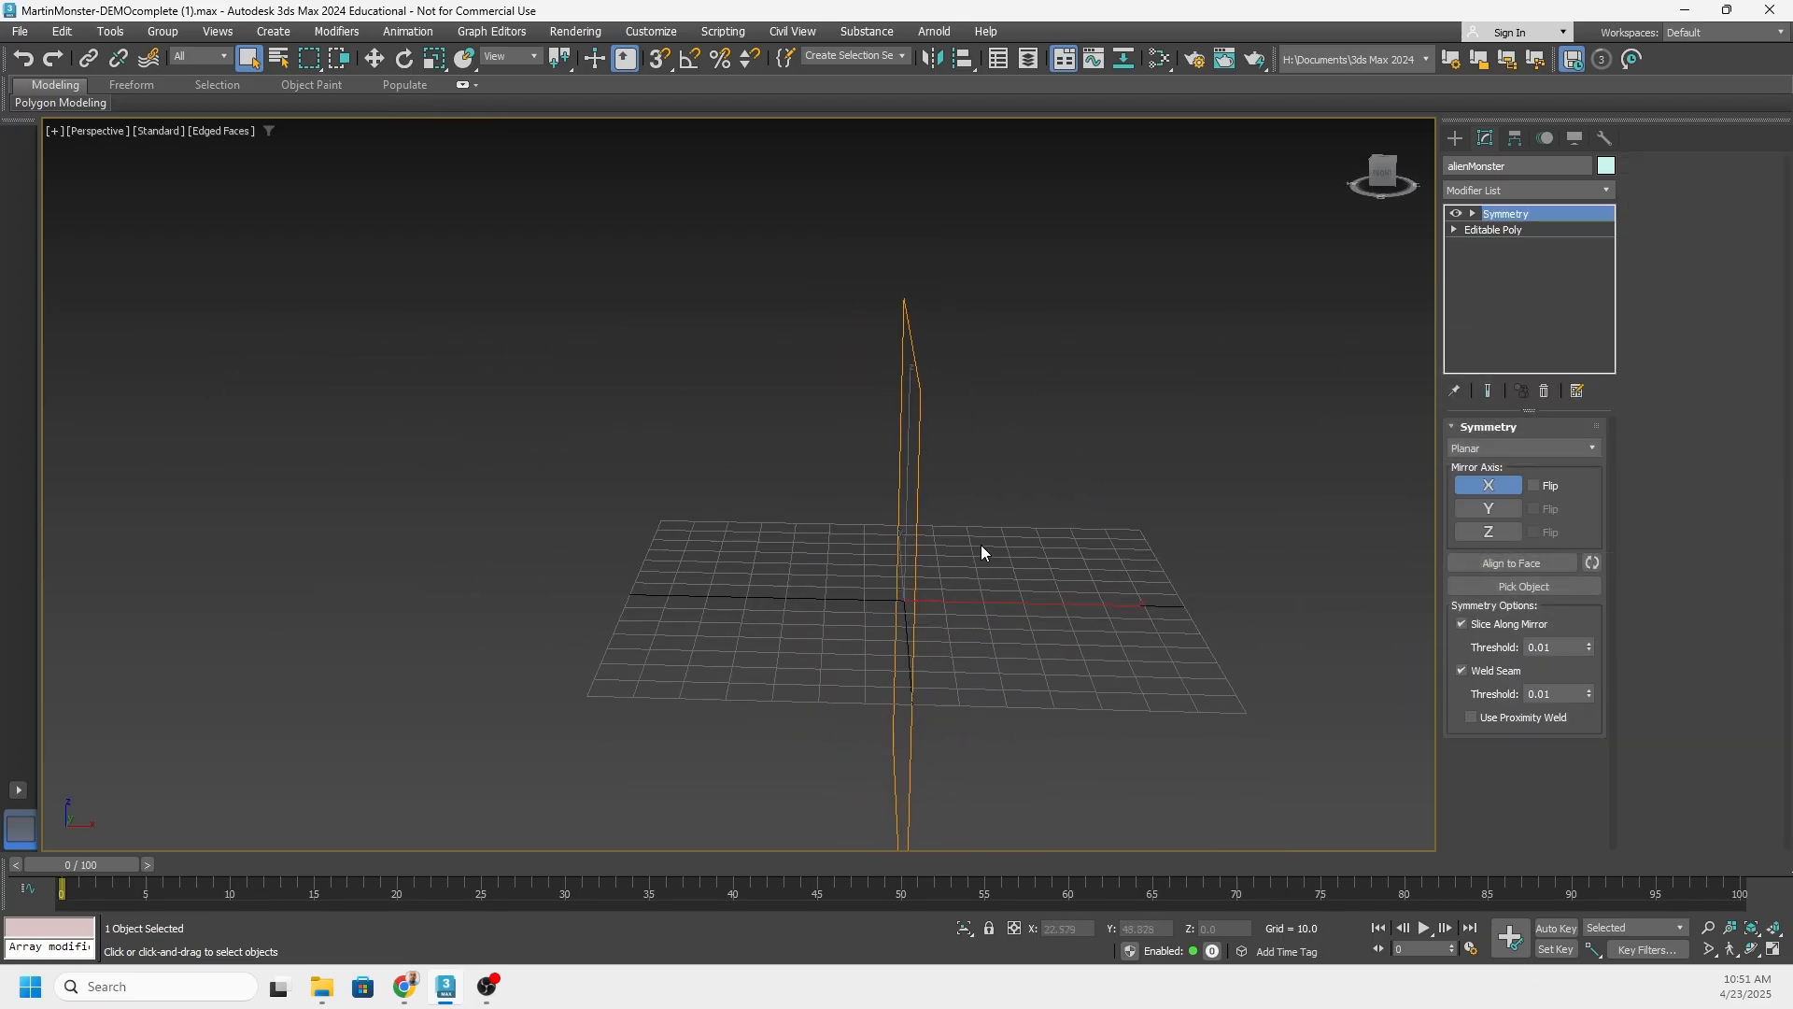
alt+middle_drag(982, 547, 971, 541)
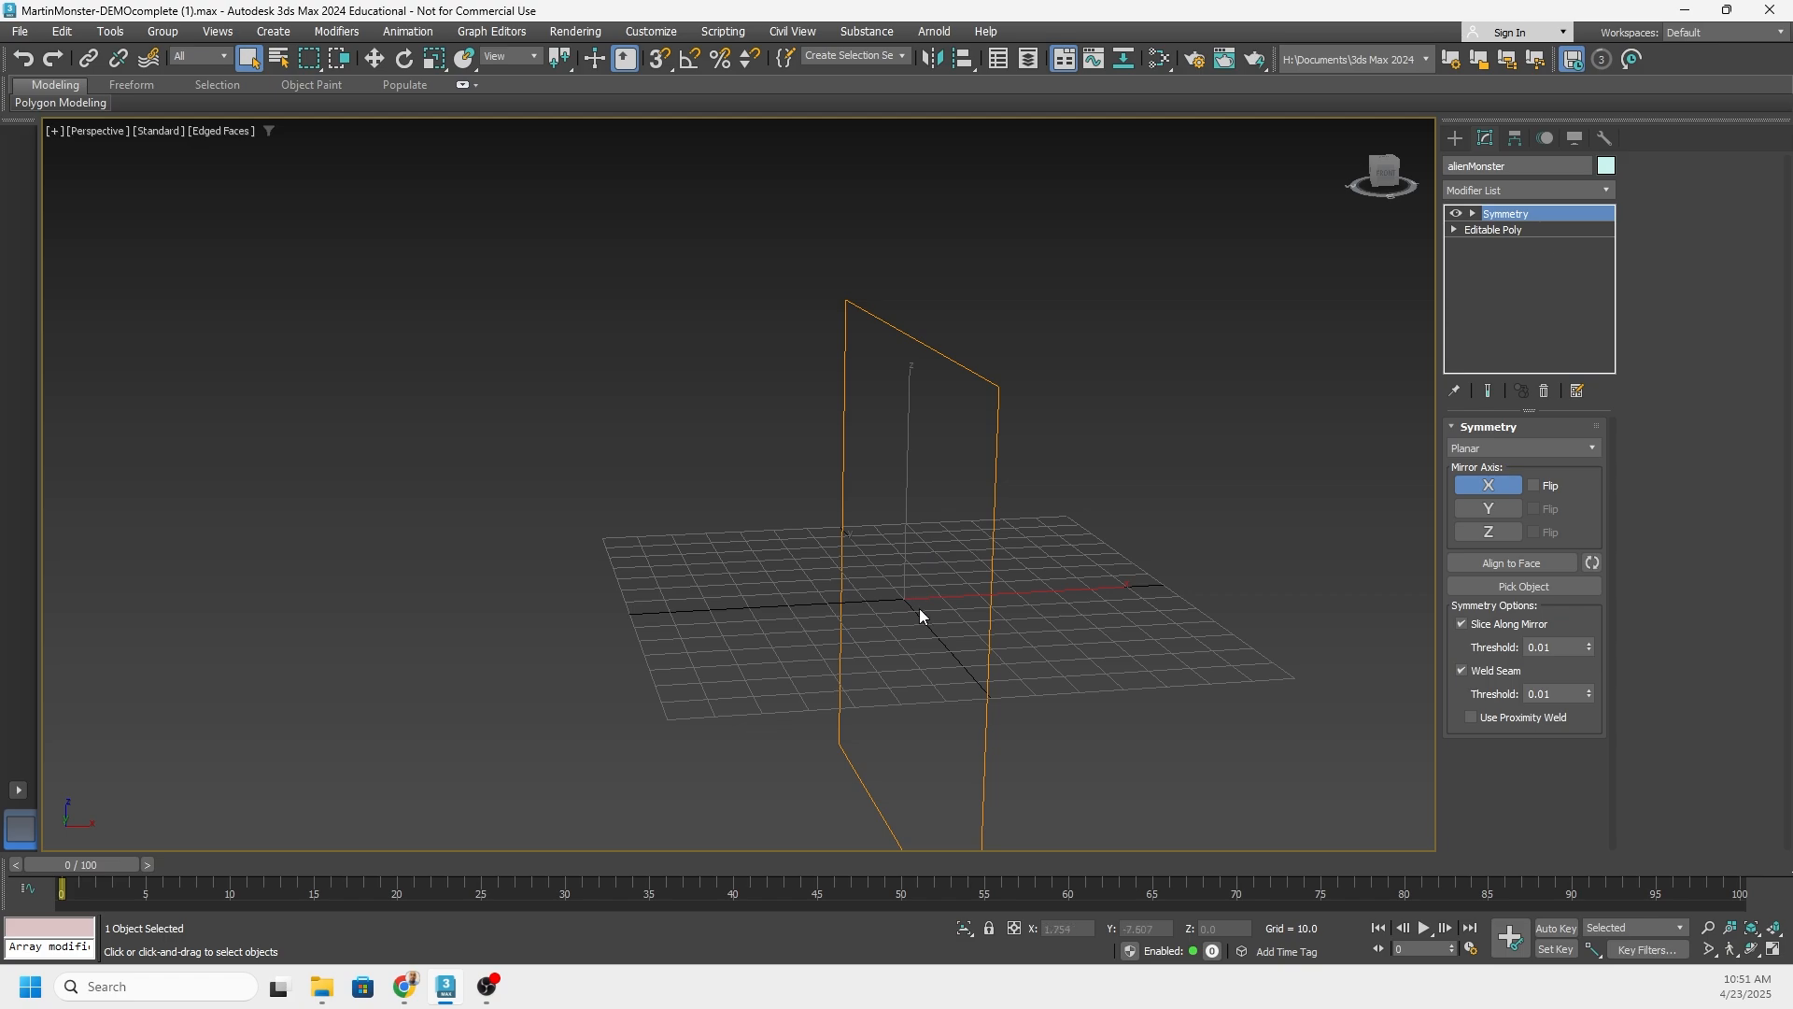
click(1487, 513)
middle_drag(1013, 564, 982, 519)
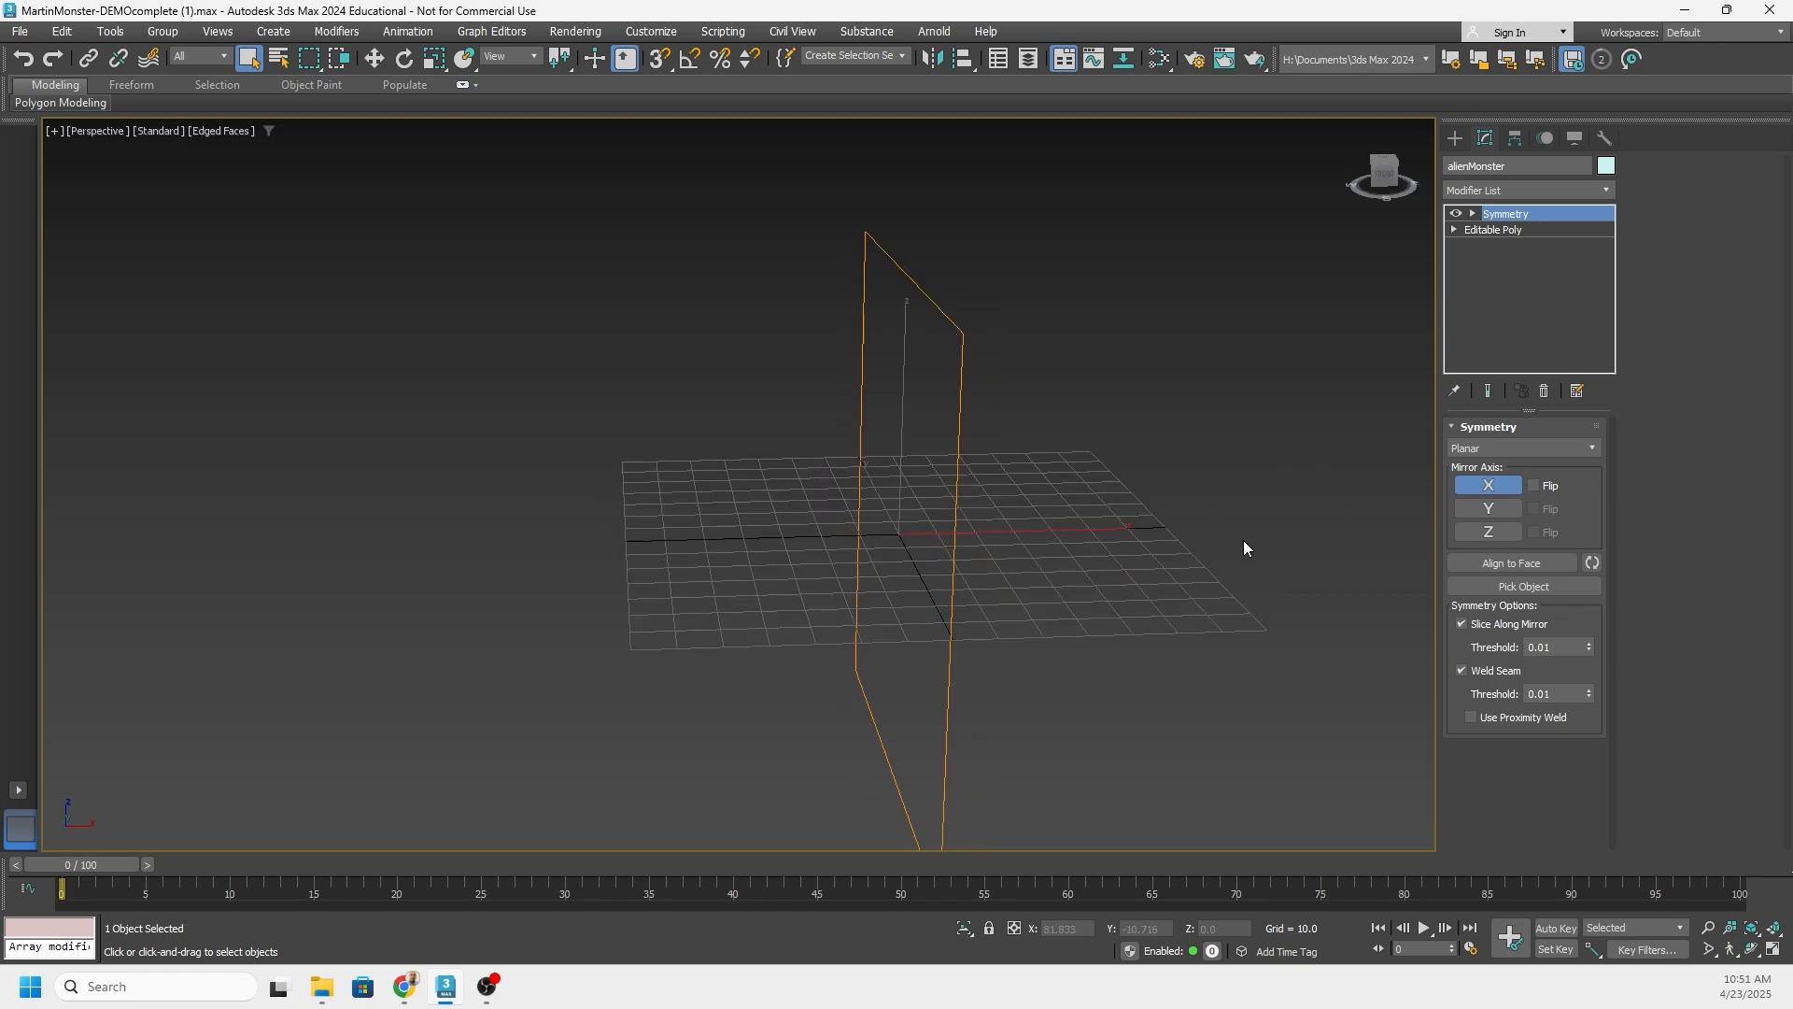
click(1535, 486)
alt+middle_drag(987, 413, 1040, 399)
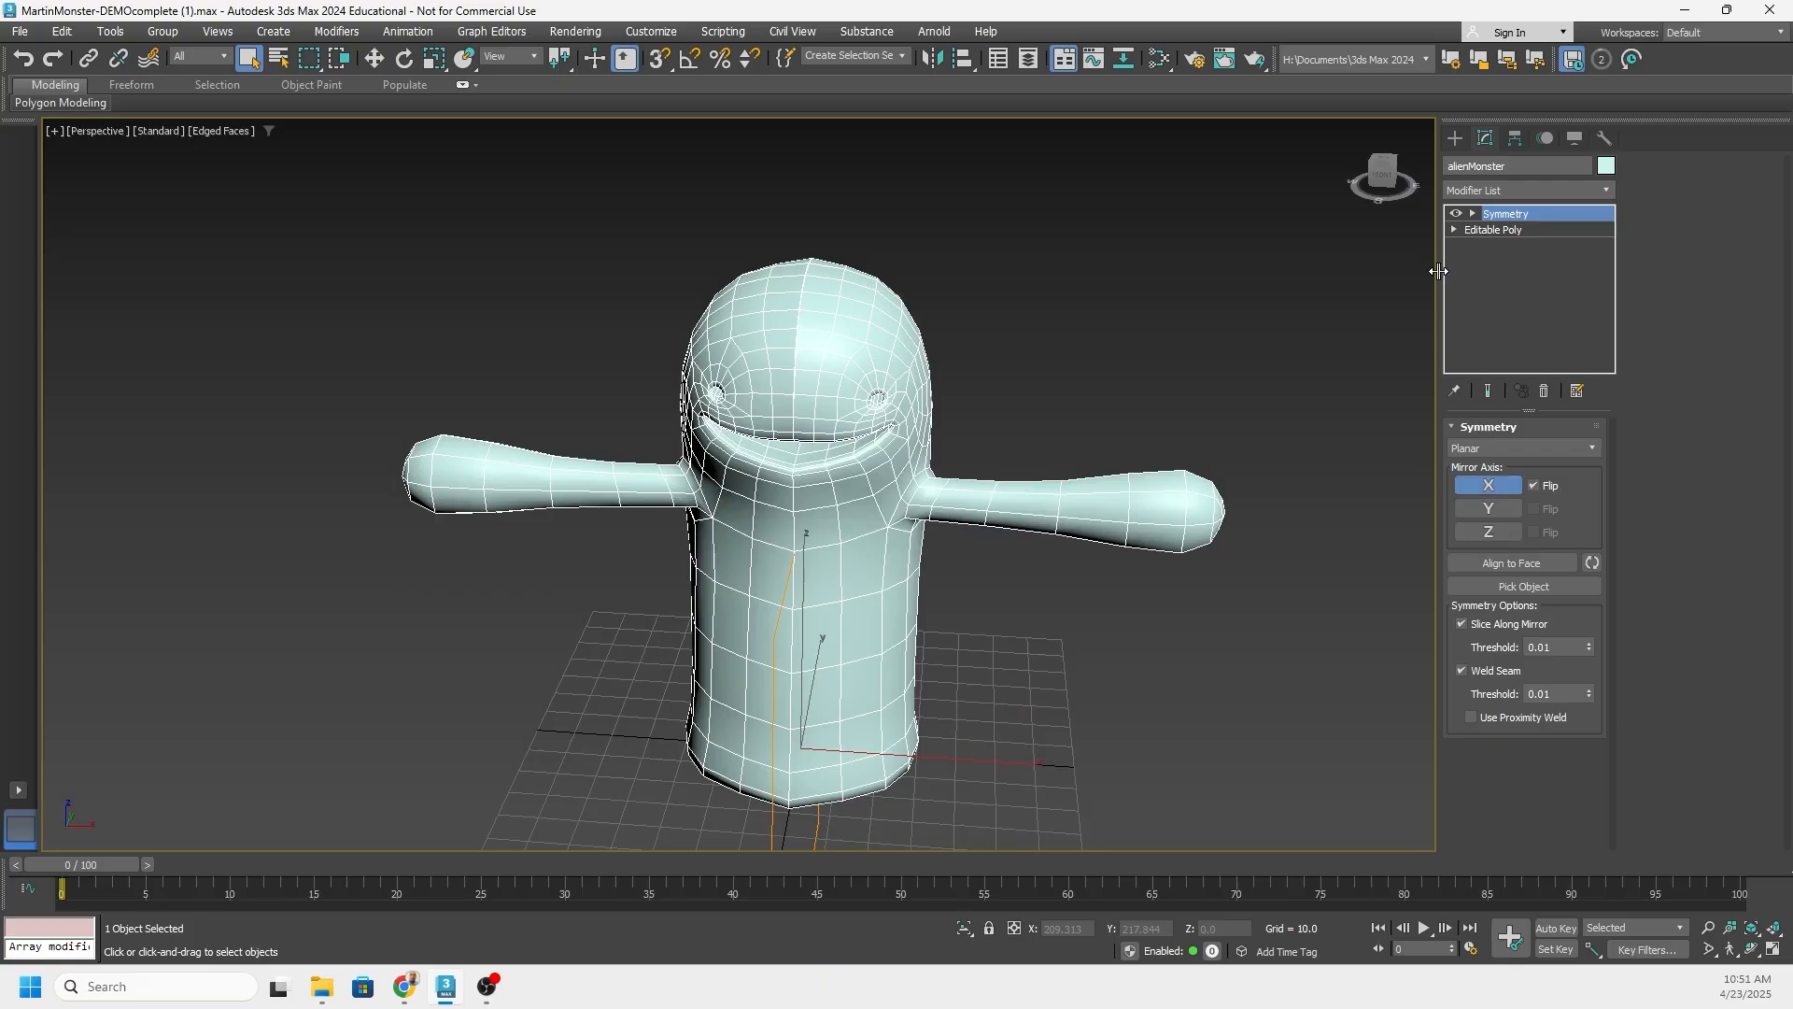
alt+middle_drag(910, 527, 897, 402)
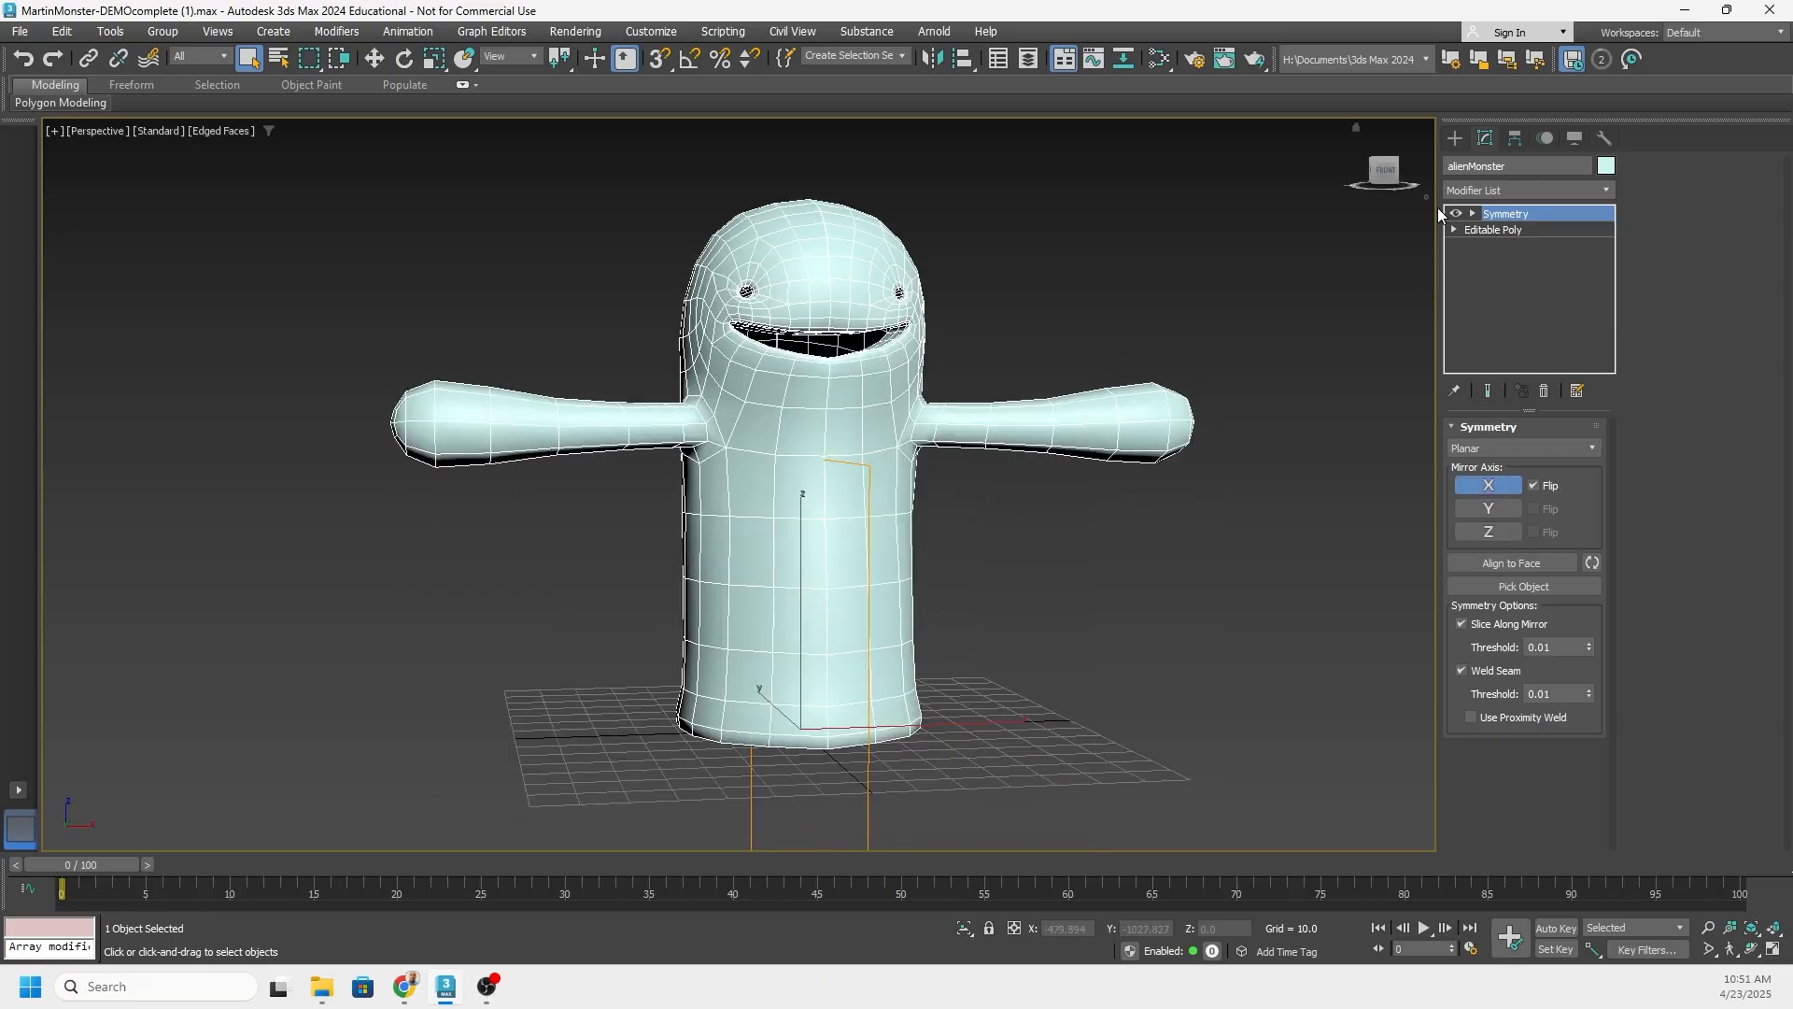
Try moving the Symmetry modifier's mirror plane along the X axis, and undo the move
click(1473, 214)
click(1506, 229)
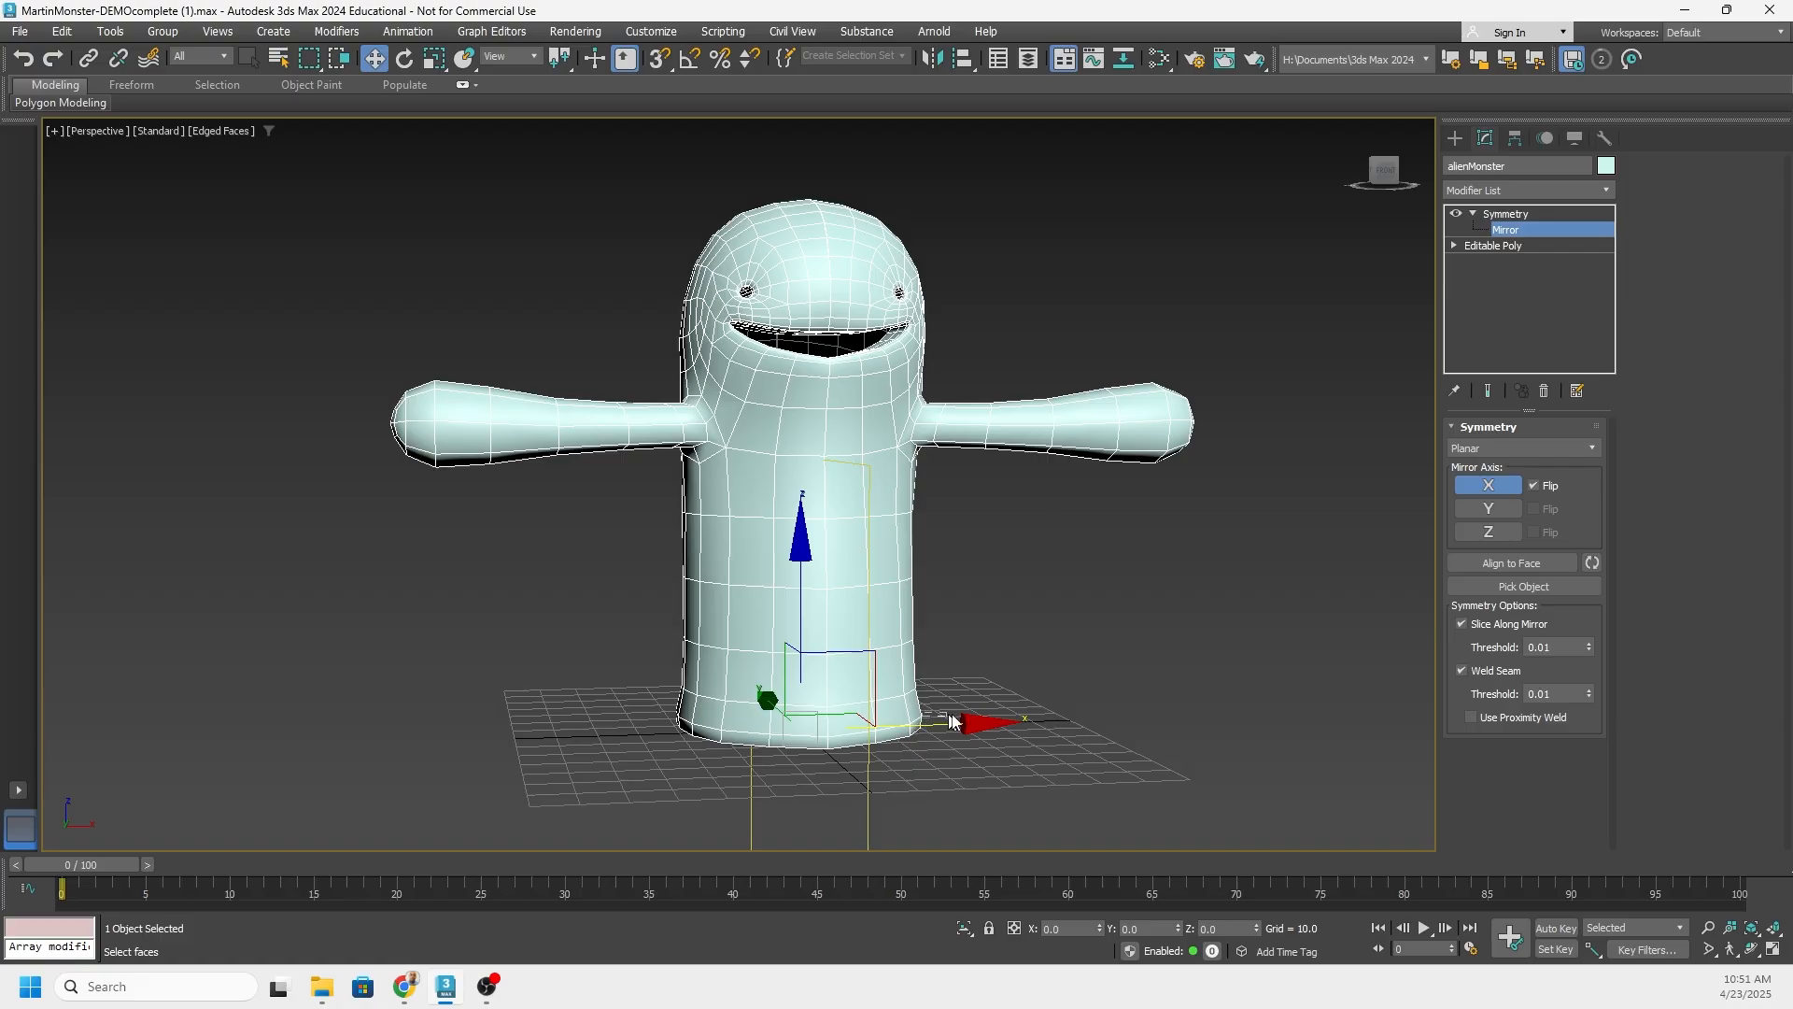
drag(955, 720, 999, 684)
alt+middle_drag(875, 337, 803, 310)
key(ctrl+z)
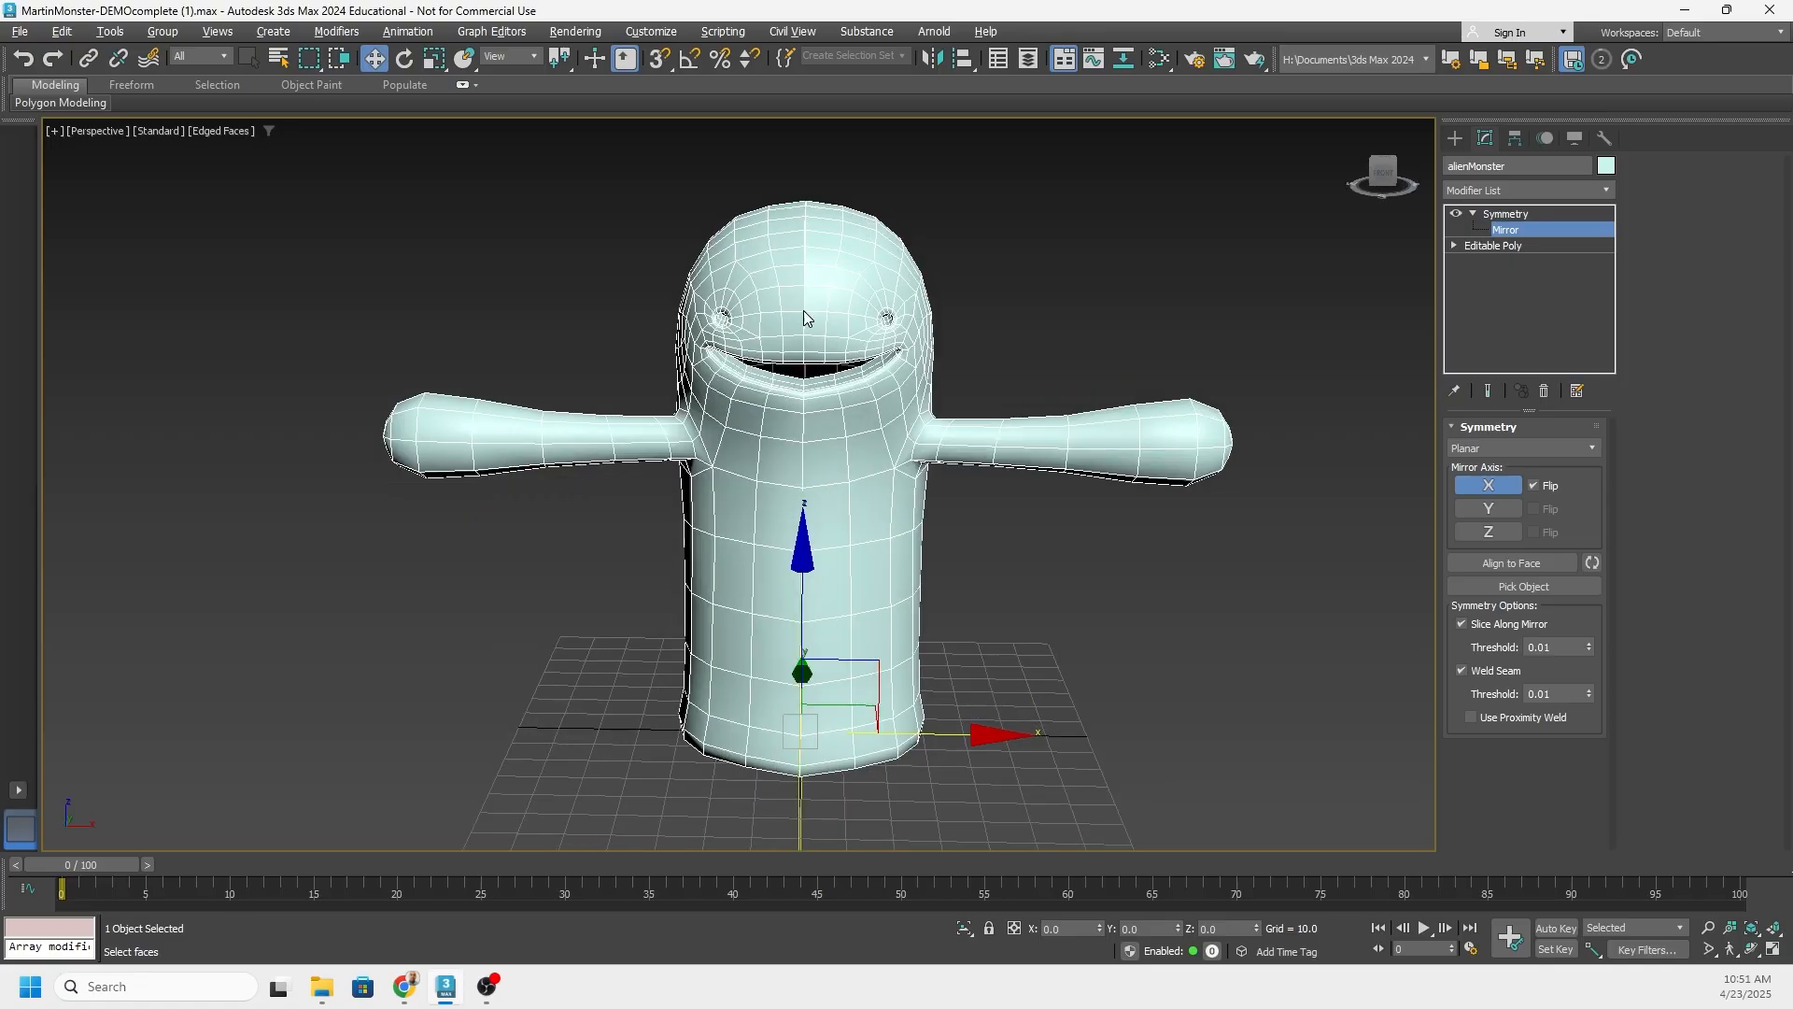
Add an Edit Poly modifier above the Symmetry modifier for closing the seam along the monster's centre
alt+middle_drag(827, 385, 786, 355)
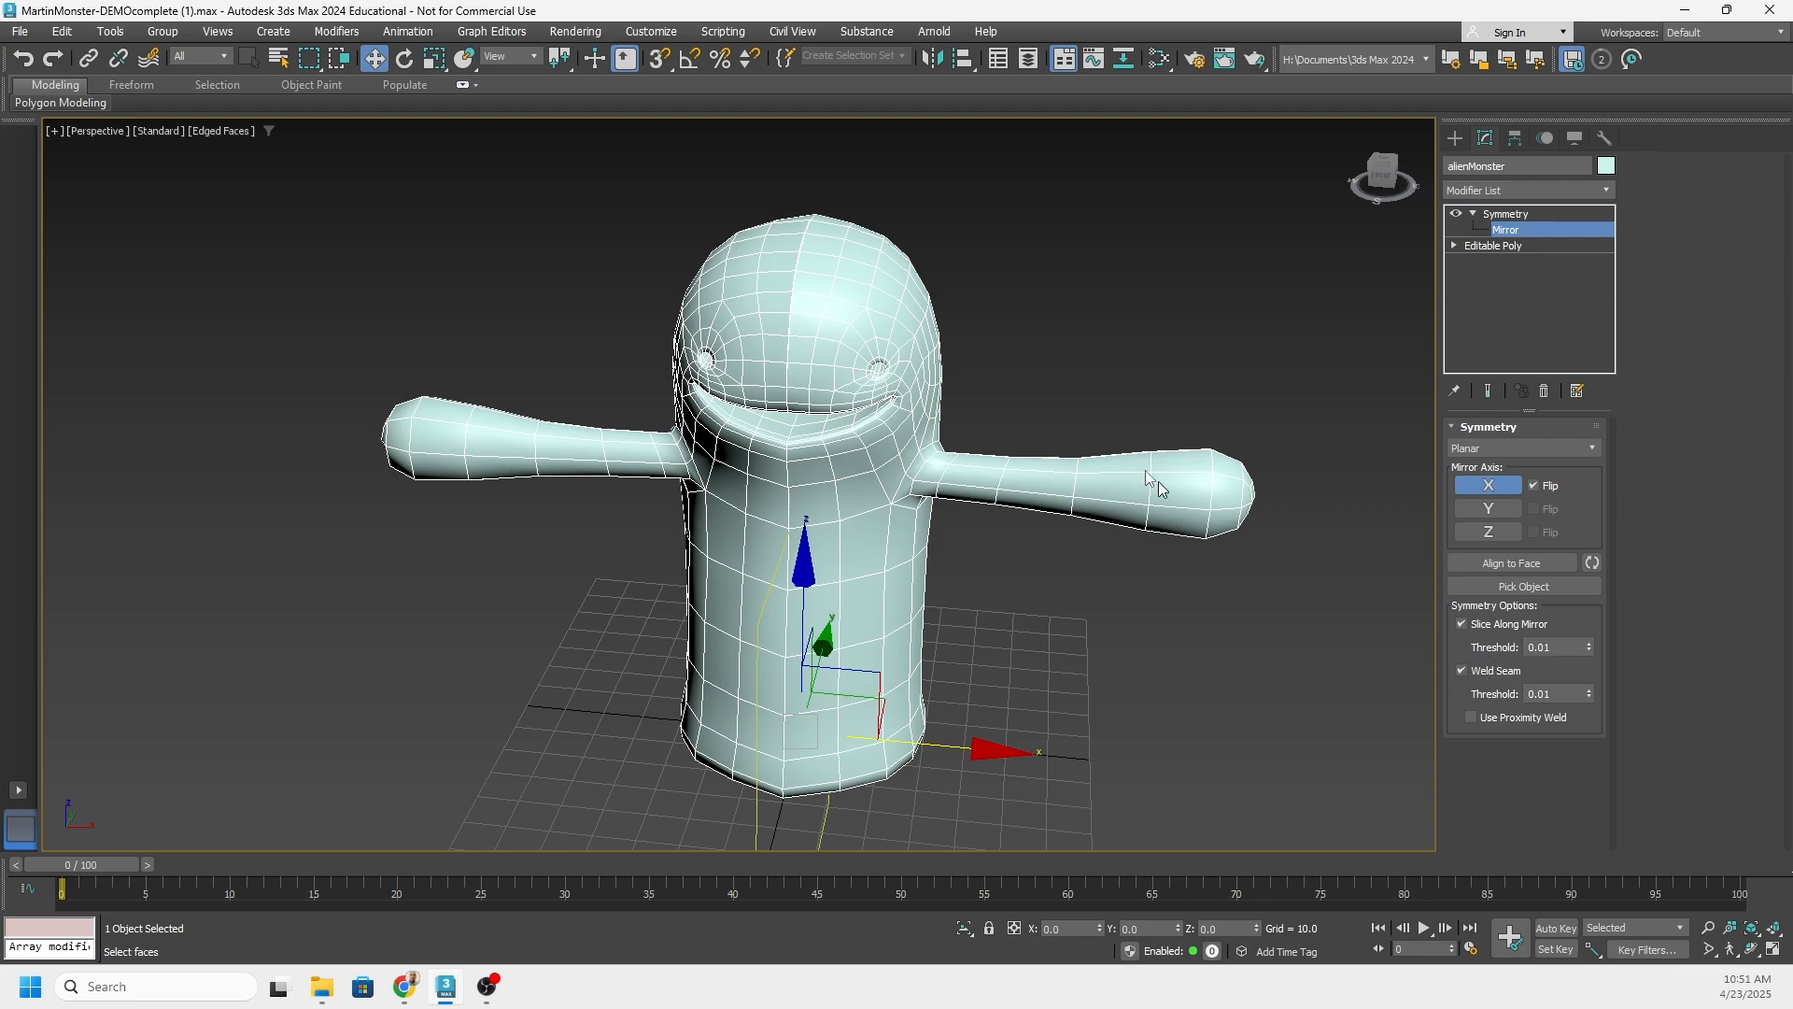
alt+middle_drag(1158, 480, 1055, 292)
alt+middle_drag(895, 323, 517, 297)
scroll(516, 297, up, 6)
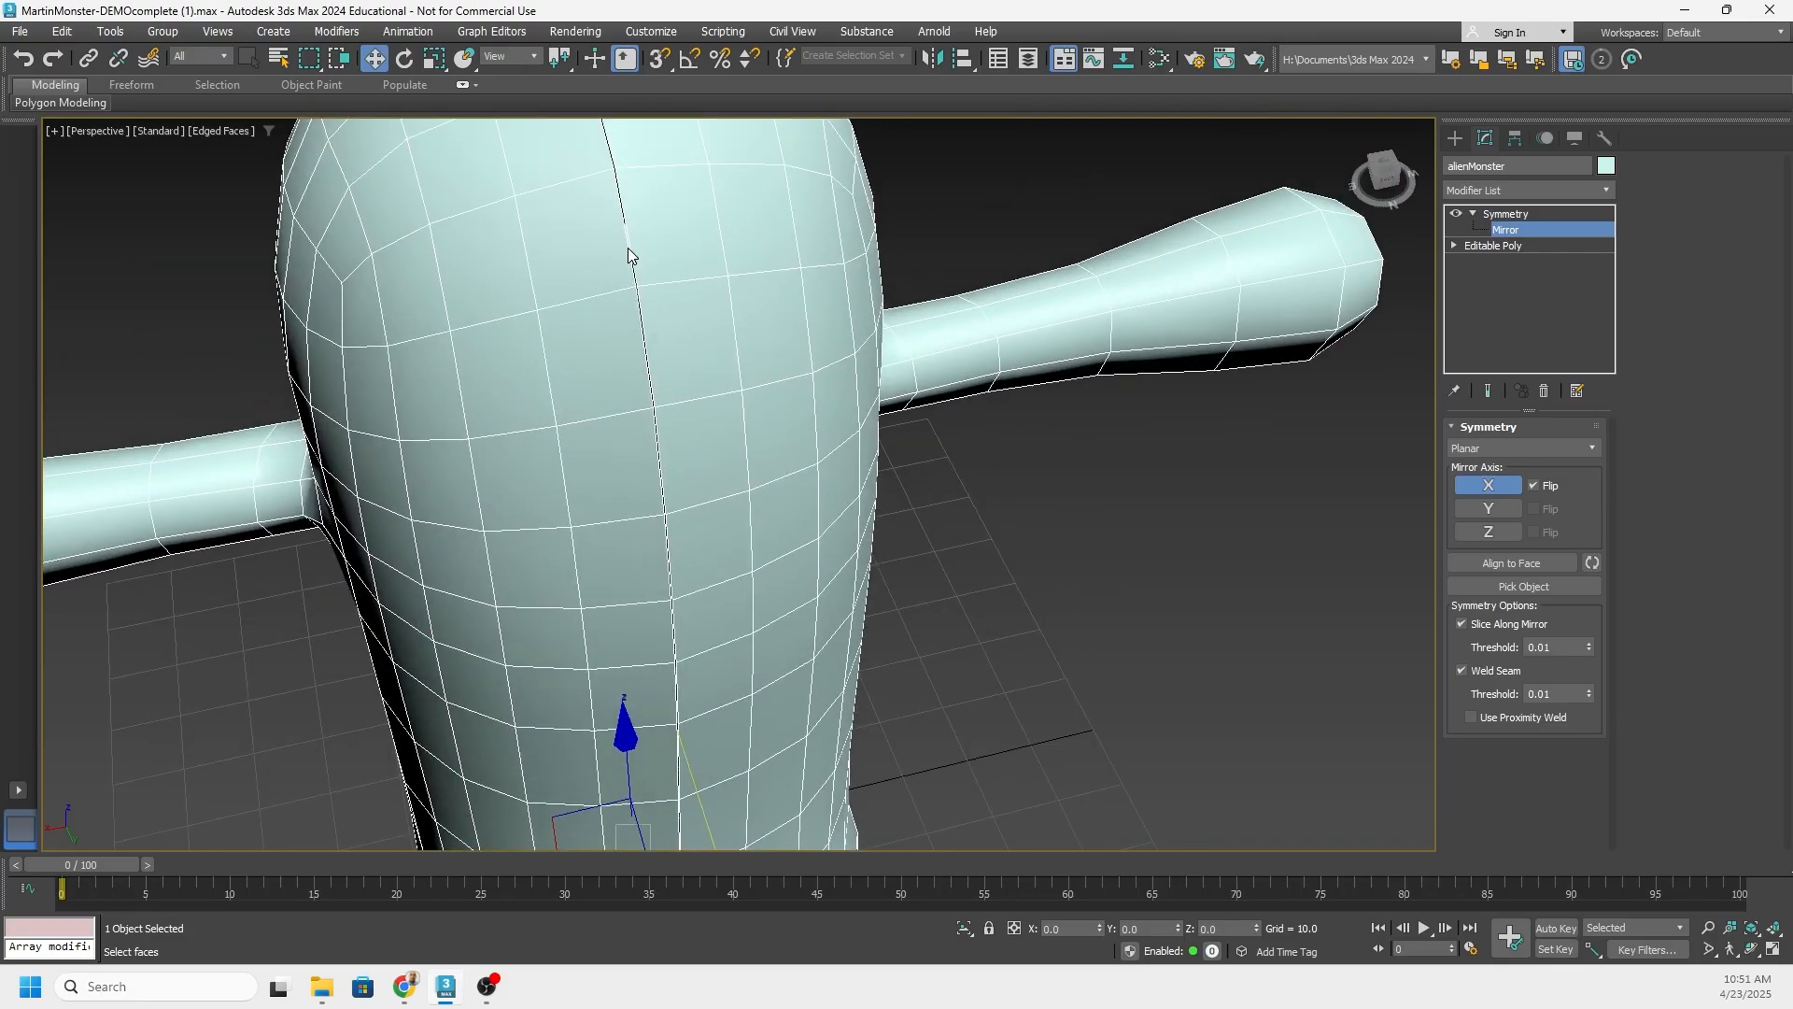
alt+middle_drag(628, 248, 1420, 365)
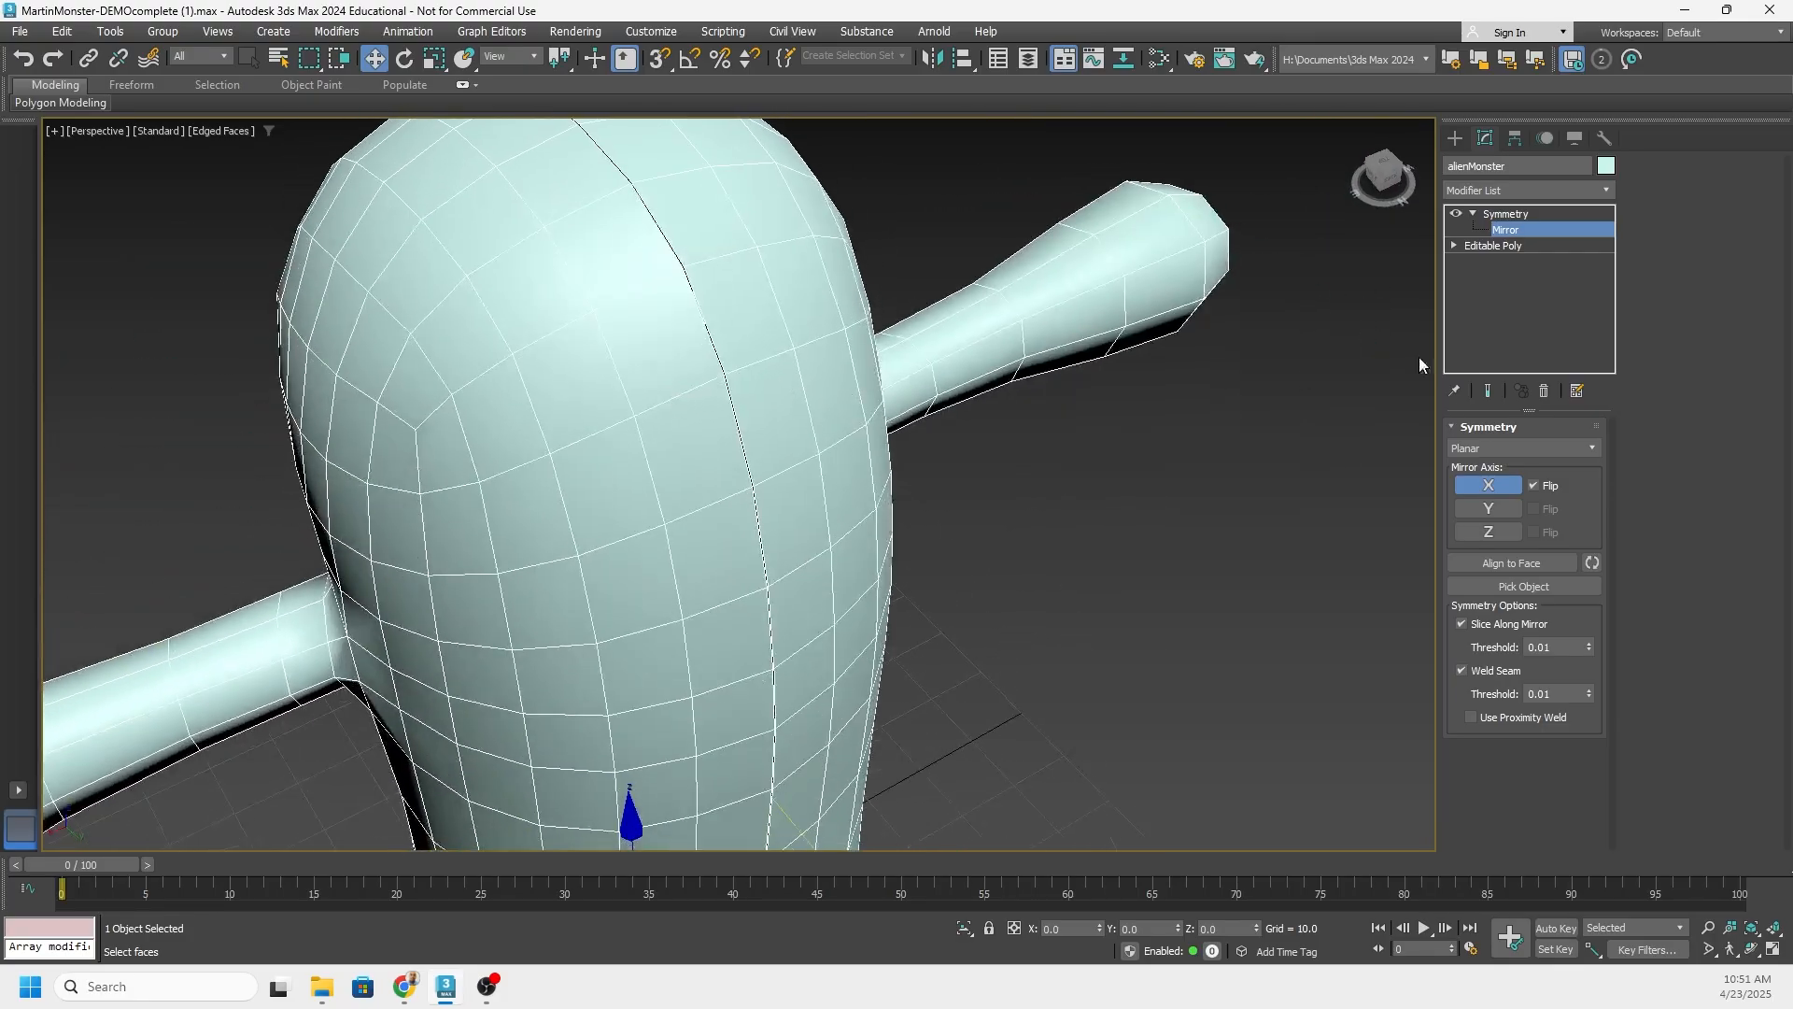
click(1528, 215)
text(xedit p)
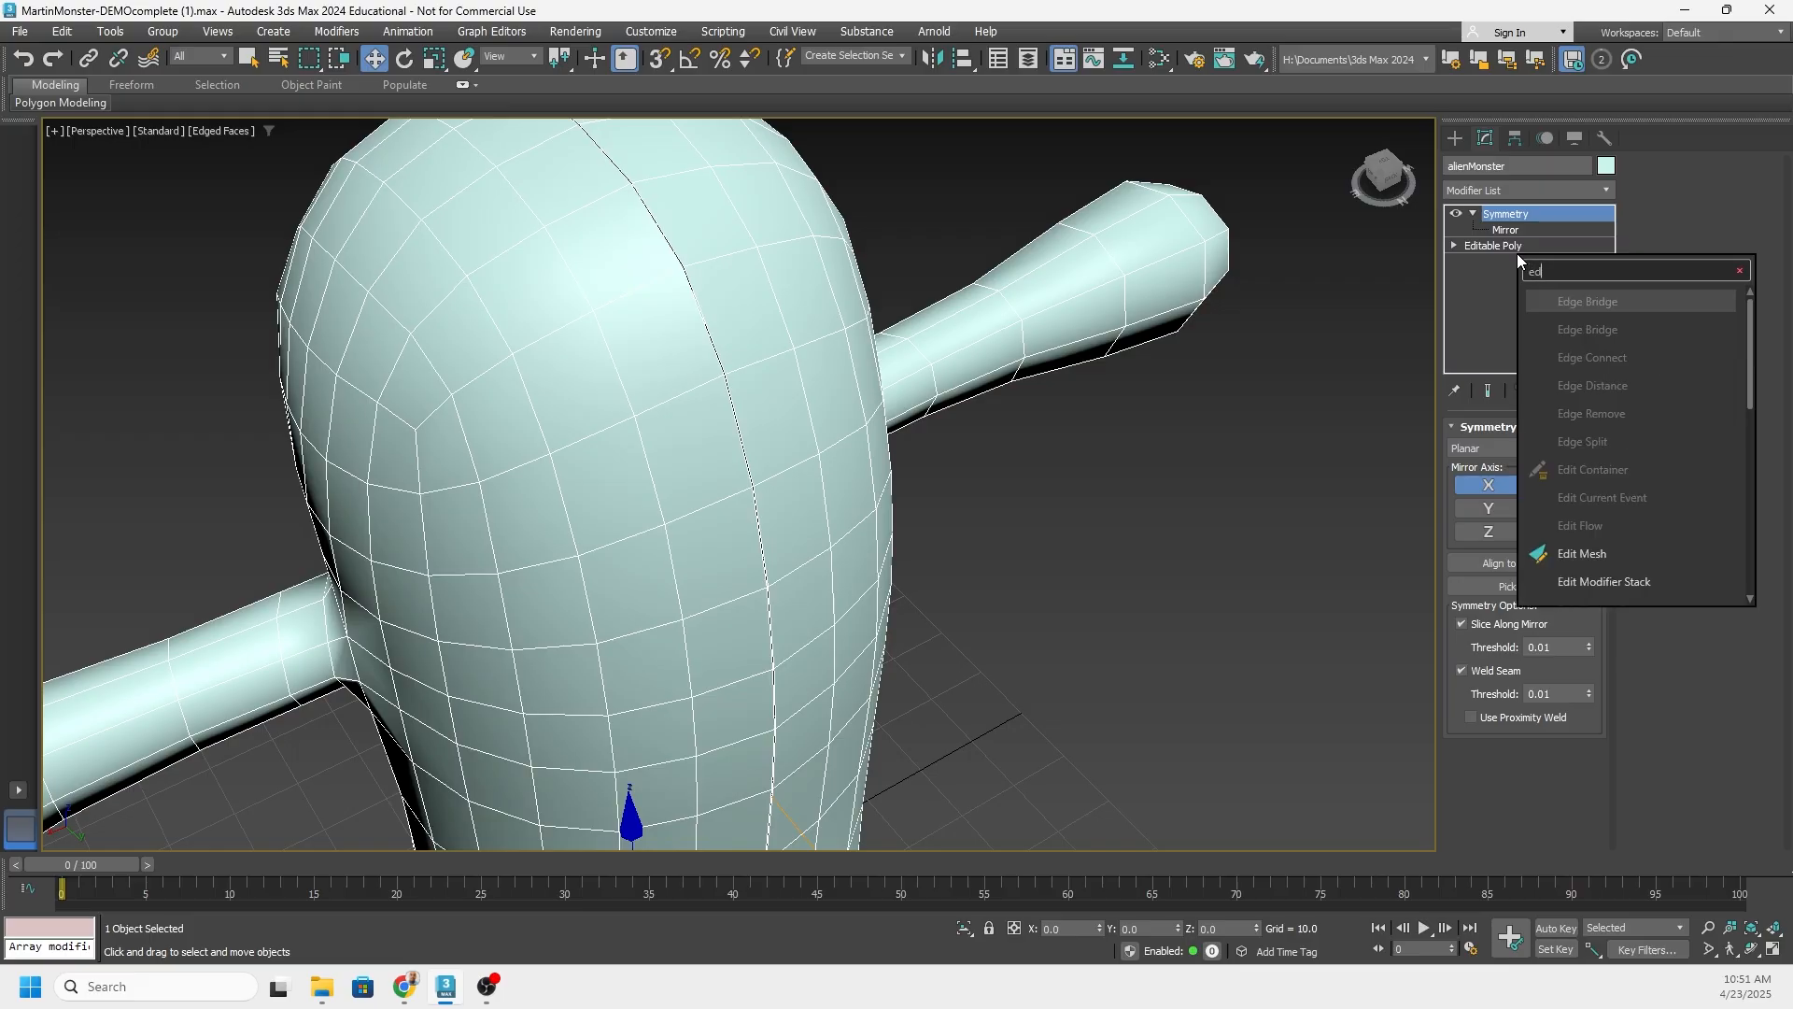
click(1580, 329)
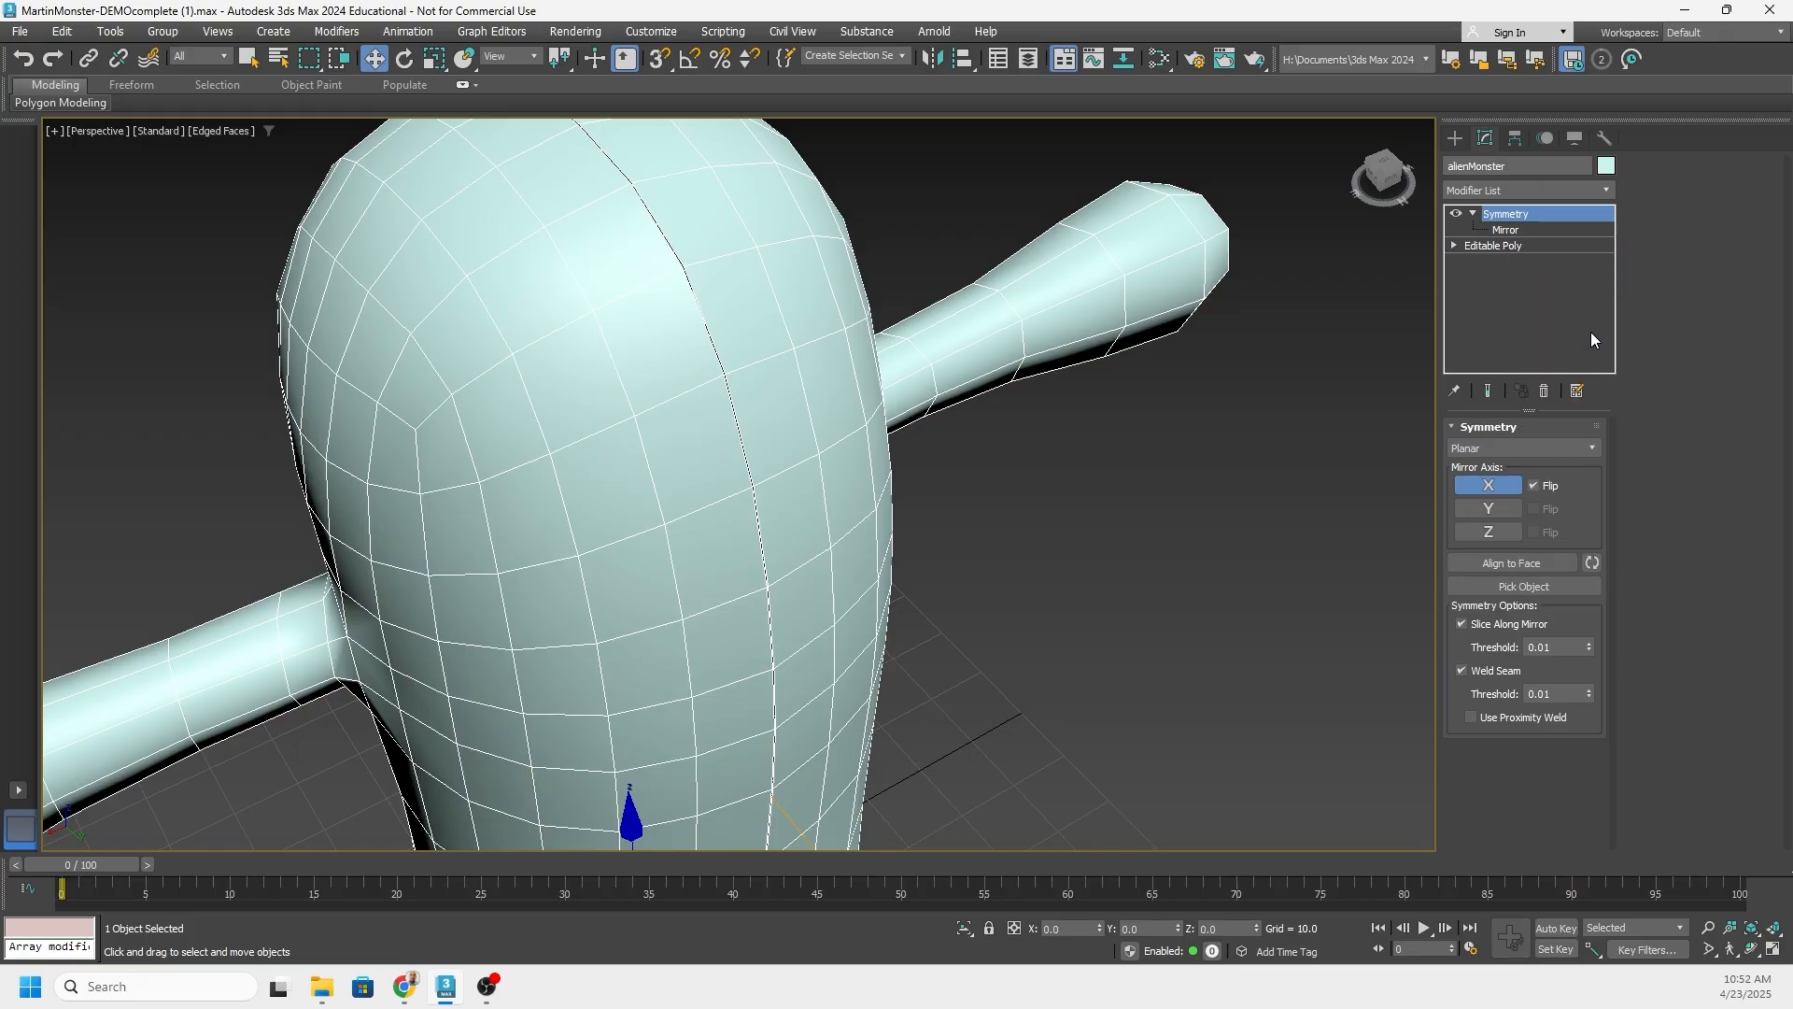
Select the open edge loops on both sides of the gap along the monster's centre seam
click(1500, 574)
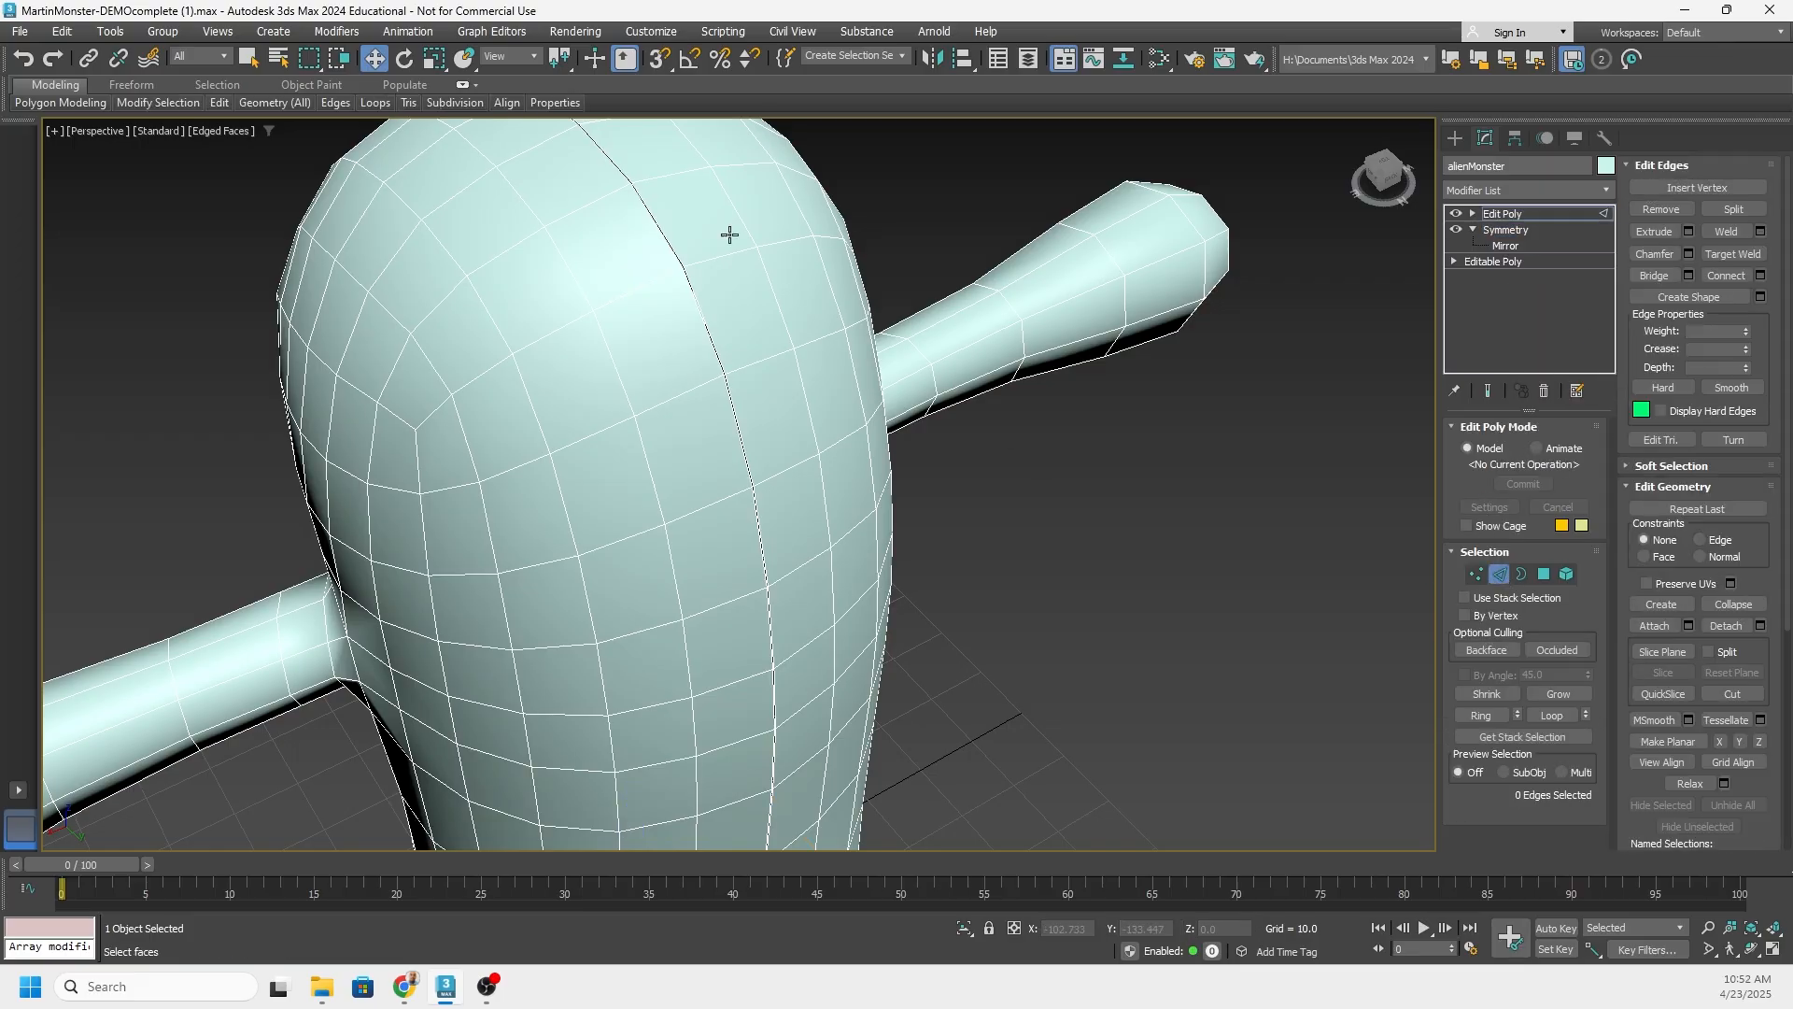
double_click(686, 282)
scroll(654, 252, up, 6)
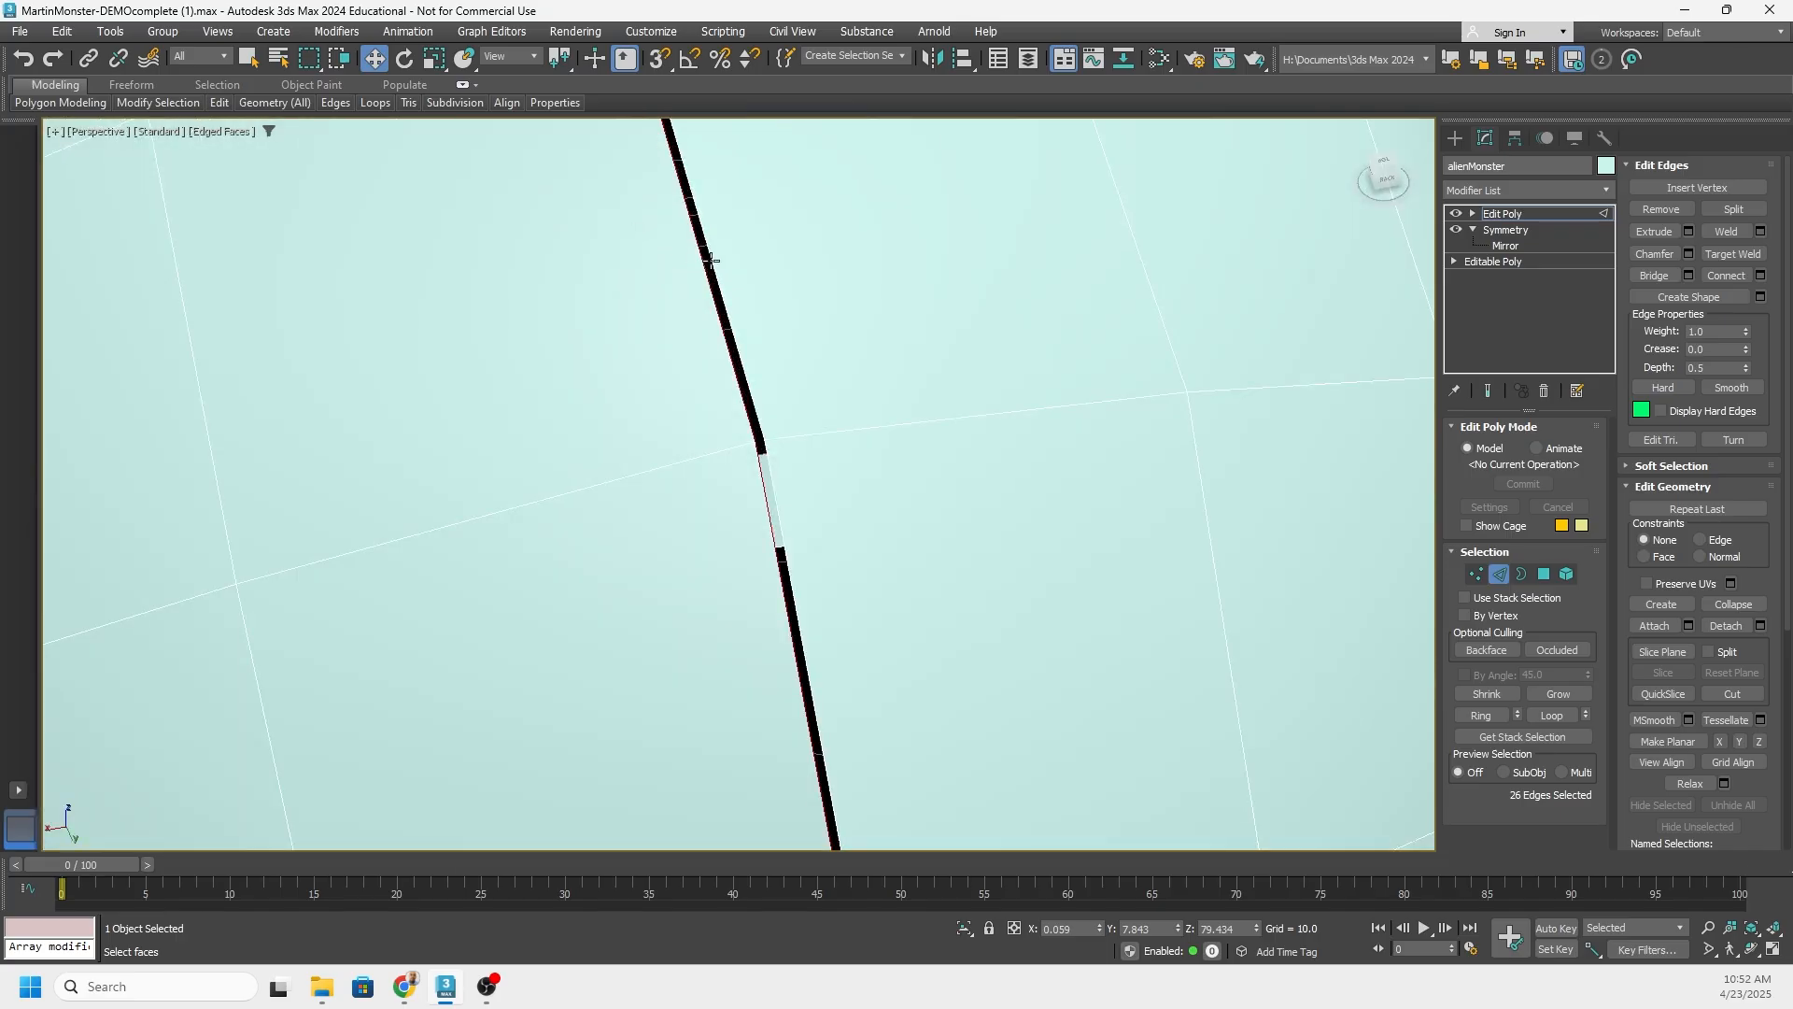
scroll(724, 263, up, 3)
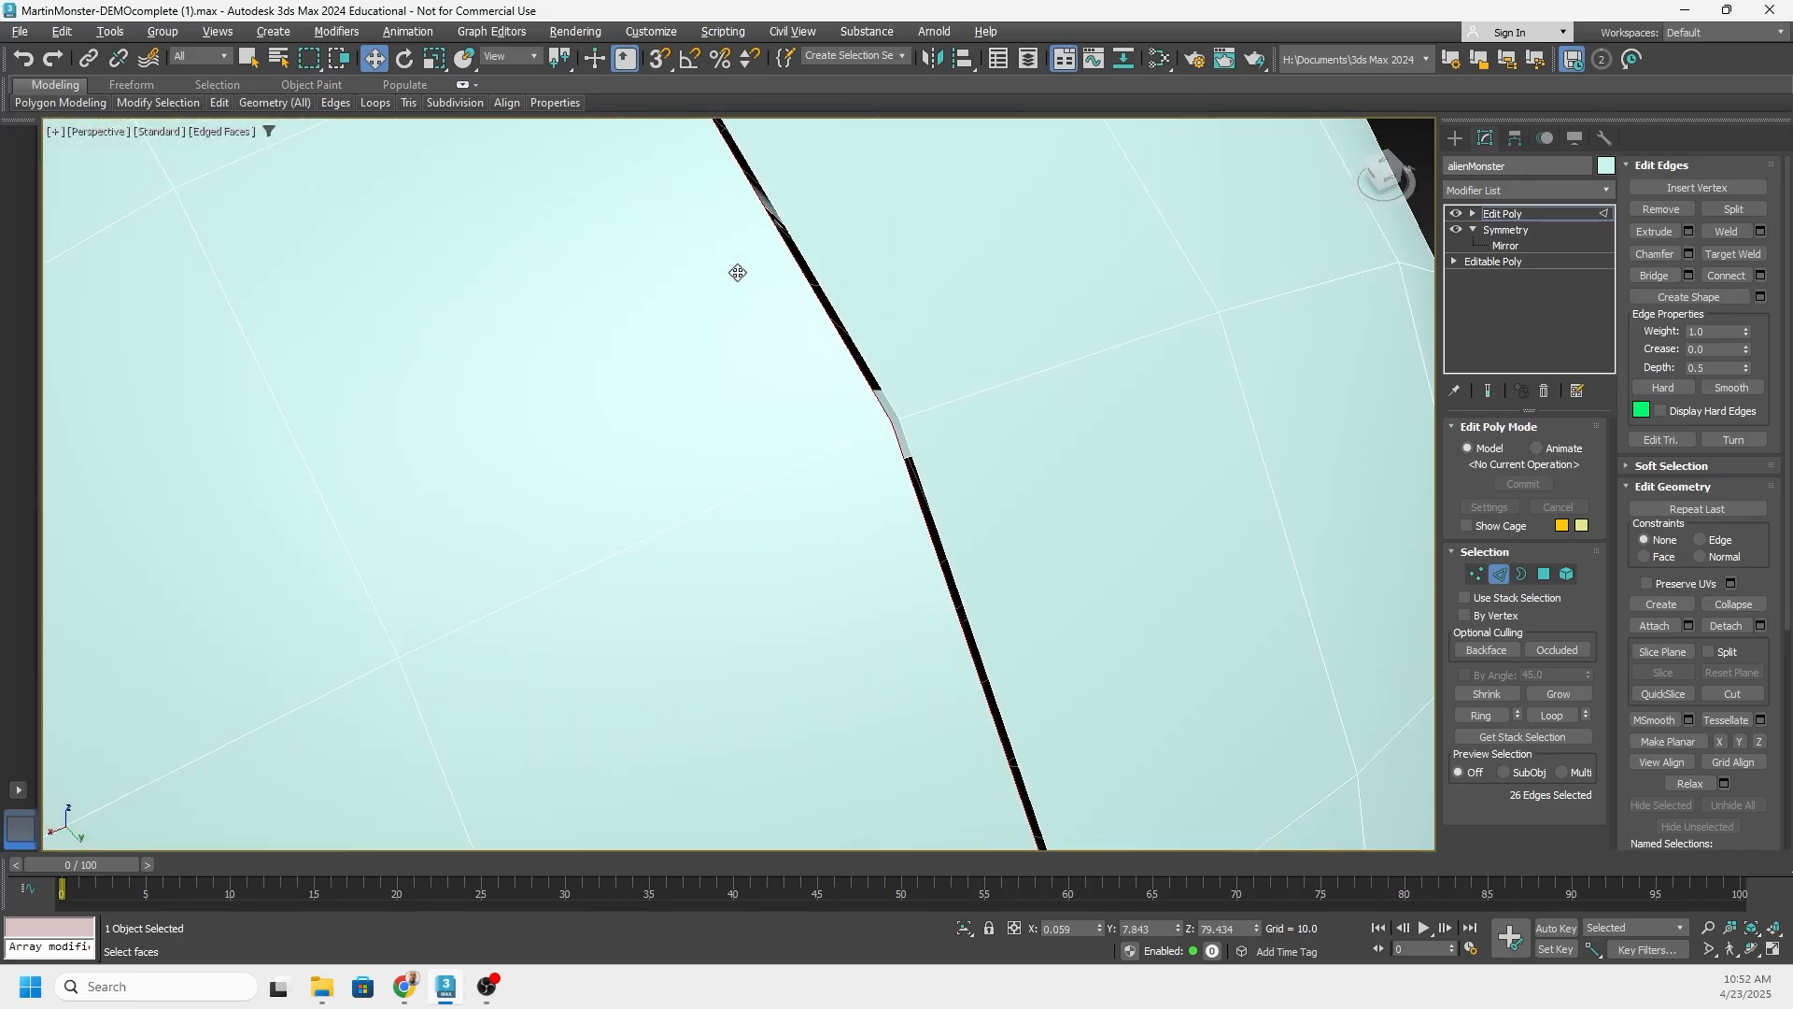
ctrl+double_click(831, 304)
scroll(853, 357, down, 10)
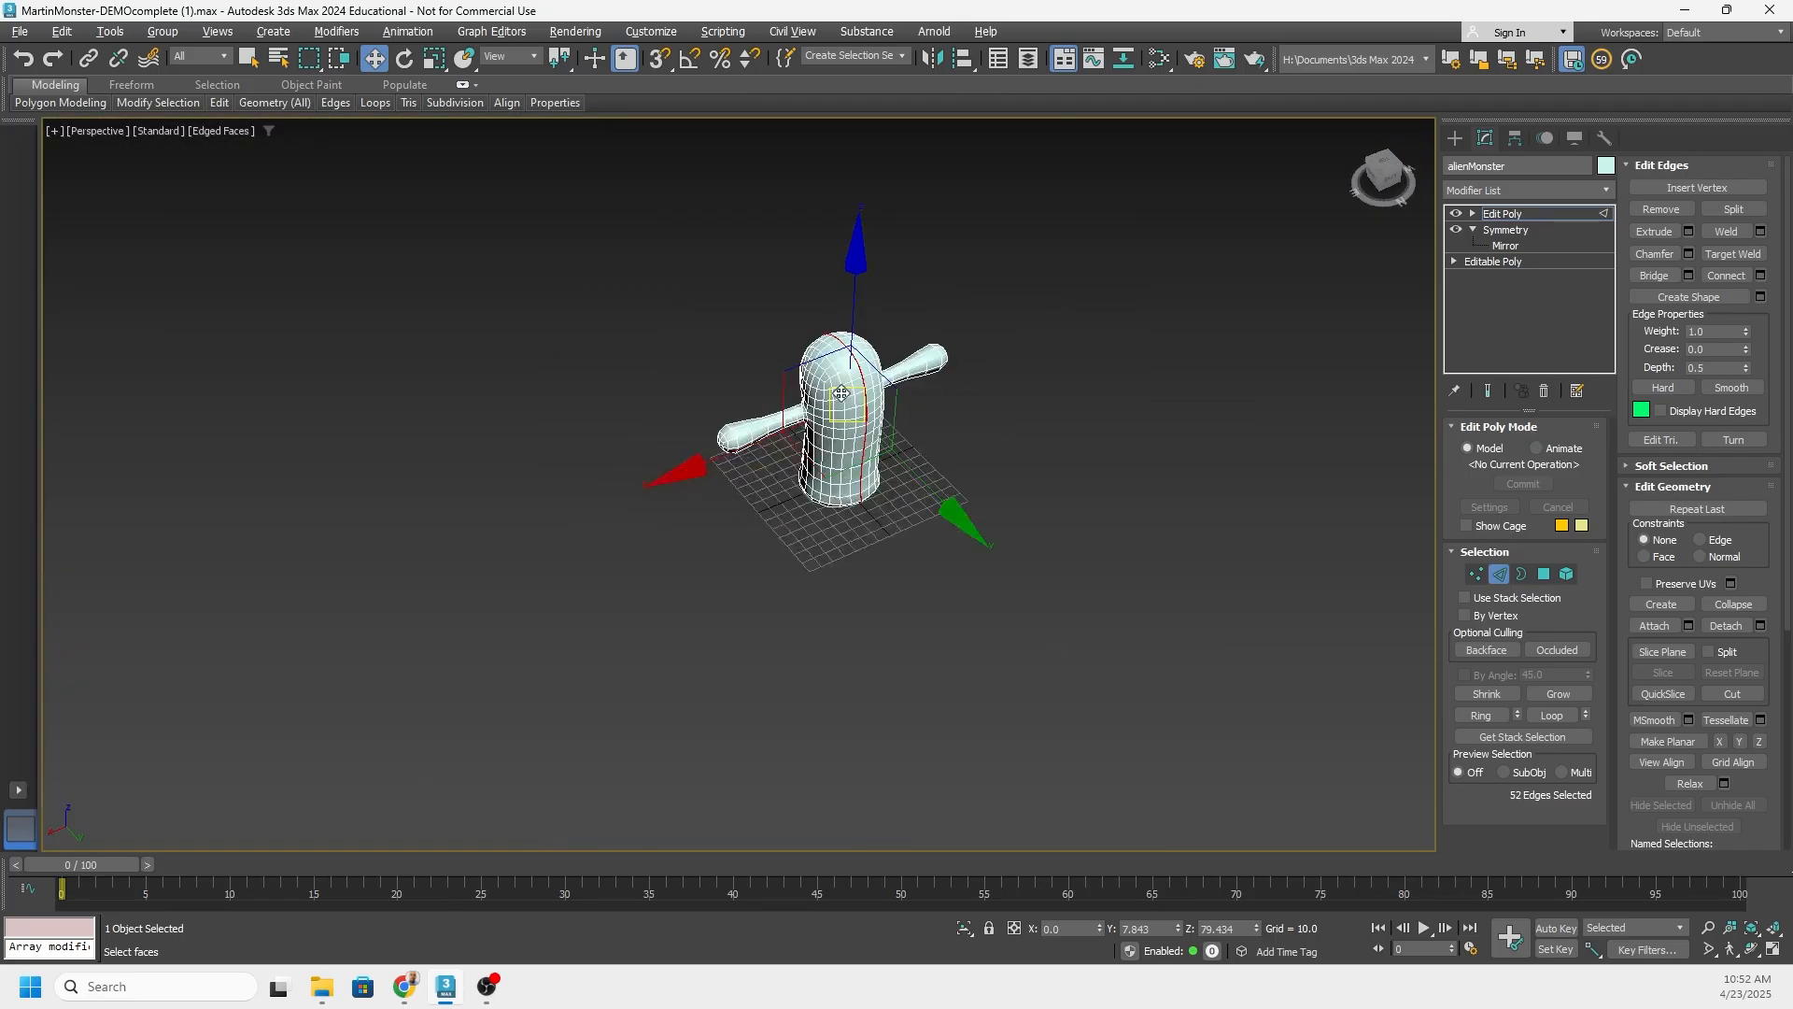
Examine the selected seam edges along the monster's back, base and head from several angles
scroll(867, 387, up, 4)
alt+middle_drag(867, 388, 532, 242)
scroll(810, 383, up, 6)
scroll(925, 374, up, 5)
scroll(788, 360, down, 5)
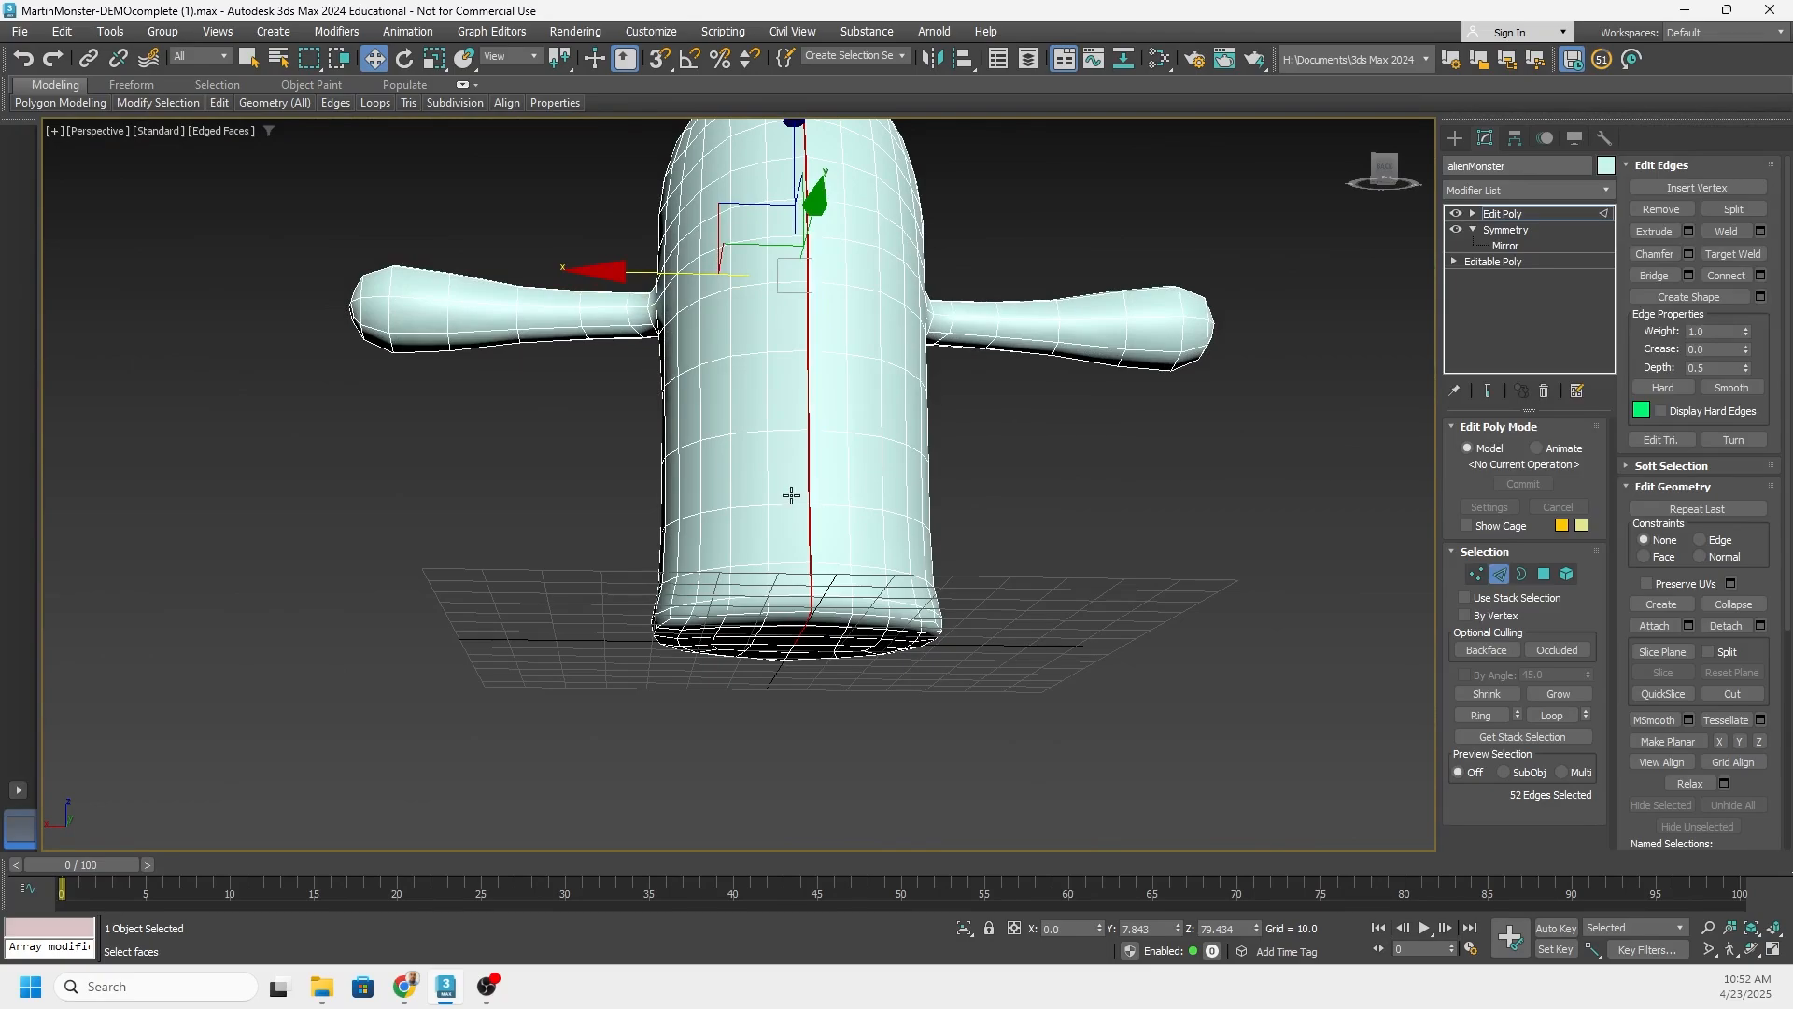
alt+middle_drag(791, 495, 813, 474)
scroll(815, 472, up, 4)
alt+middle_drag(786, 541, 797, 560)
alt+middle_drag(855, 407, 861, 529)
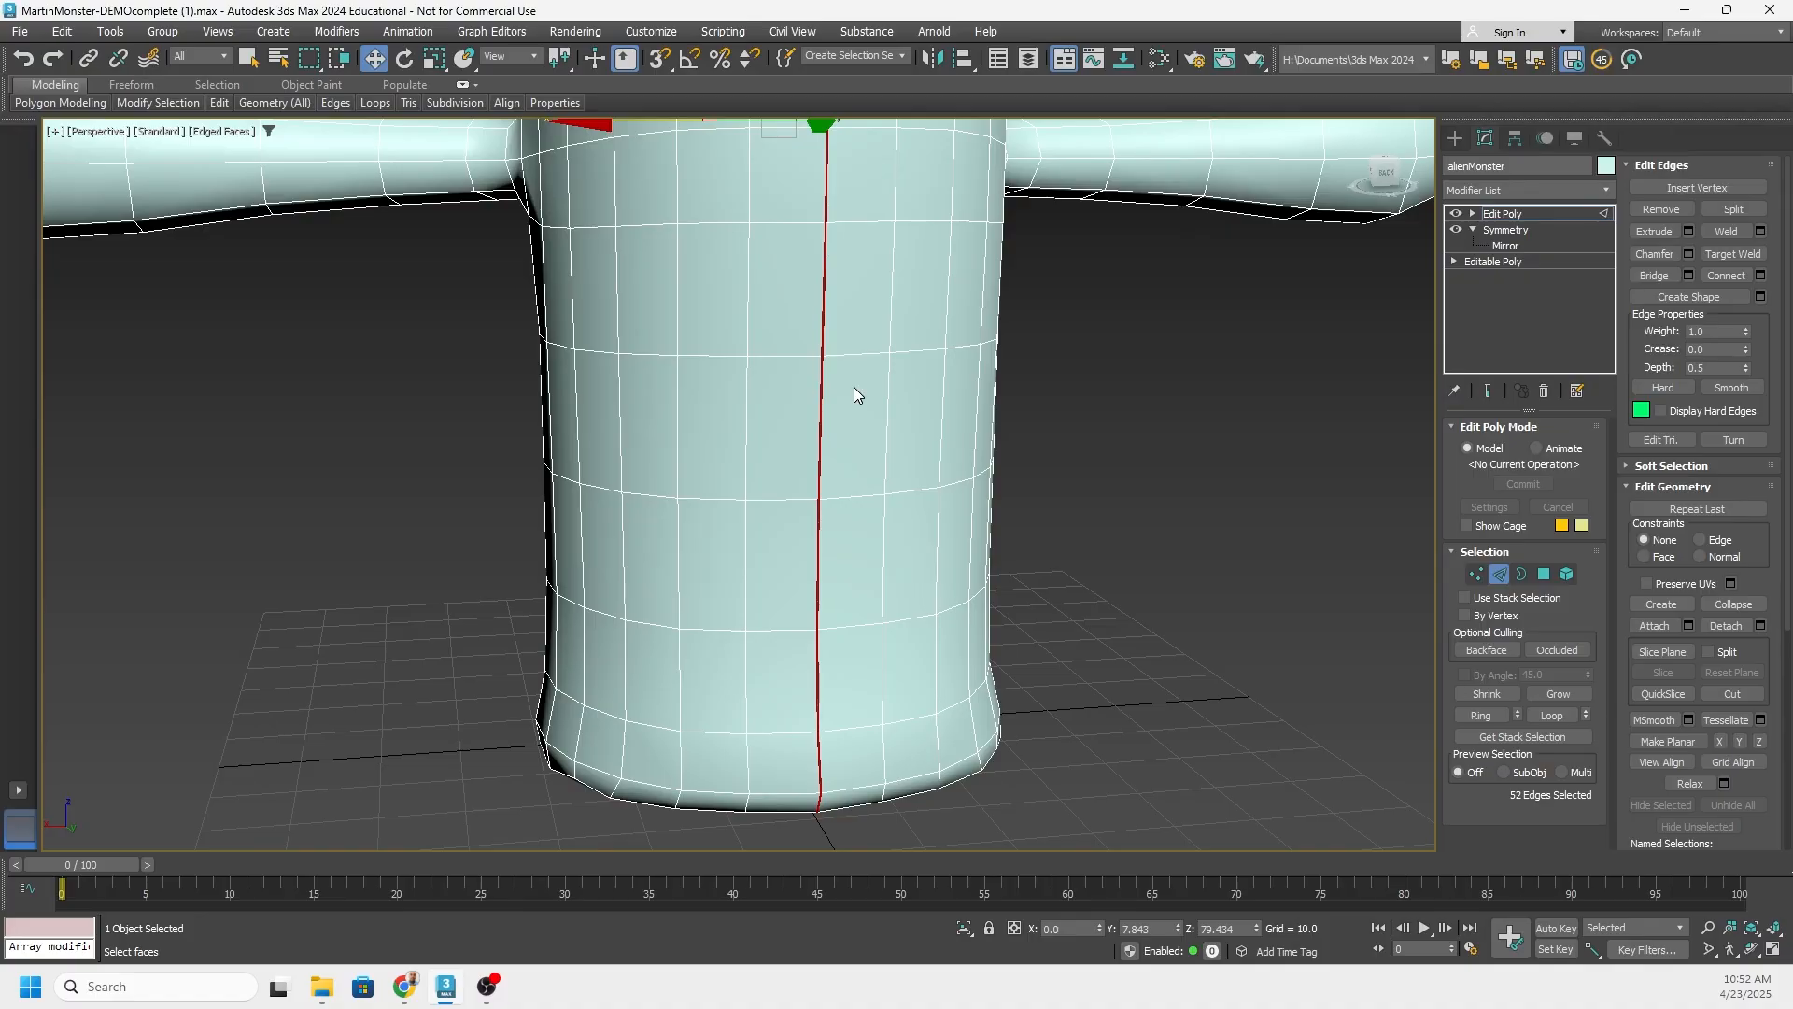
middle_drag(854, 387, 895, 530)
alt+middle_drag(866, 409, 899, 424)
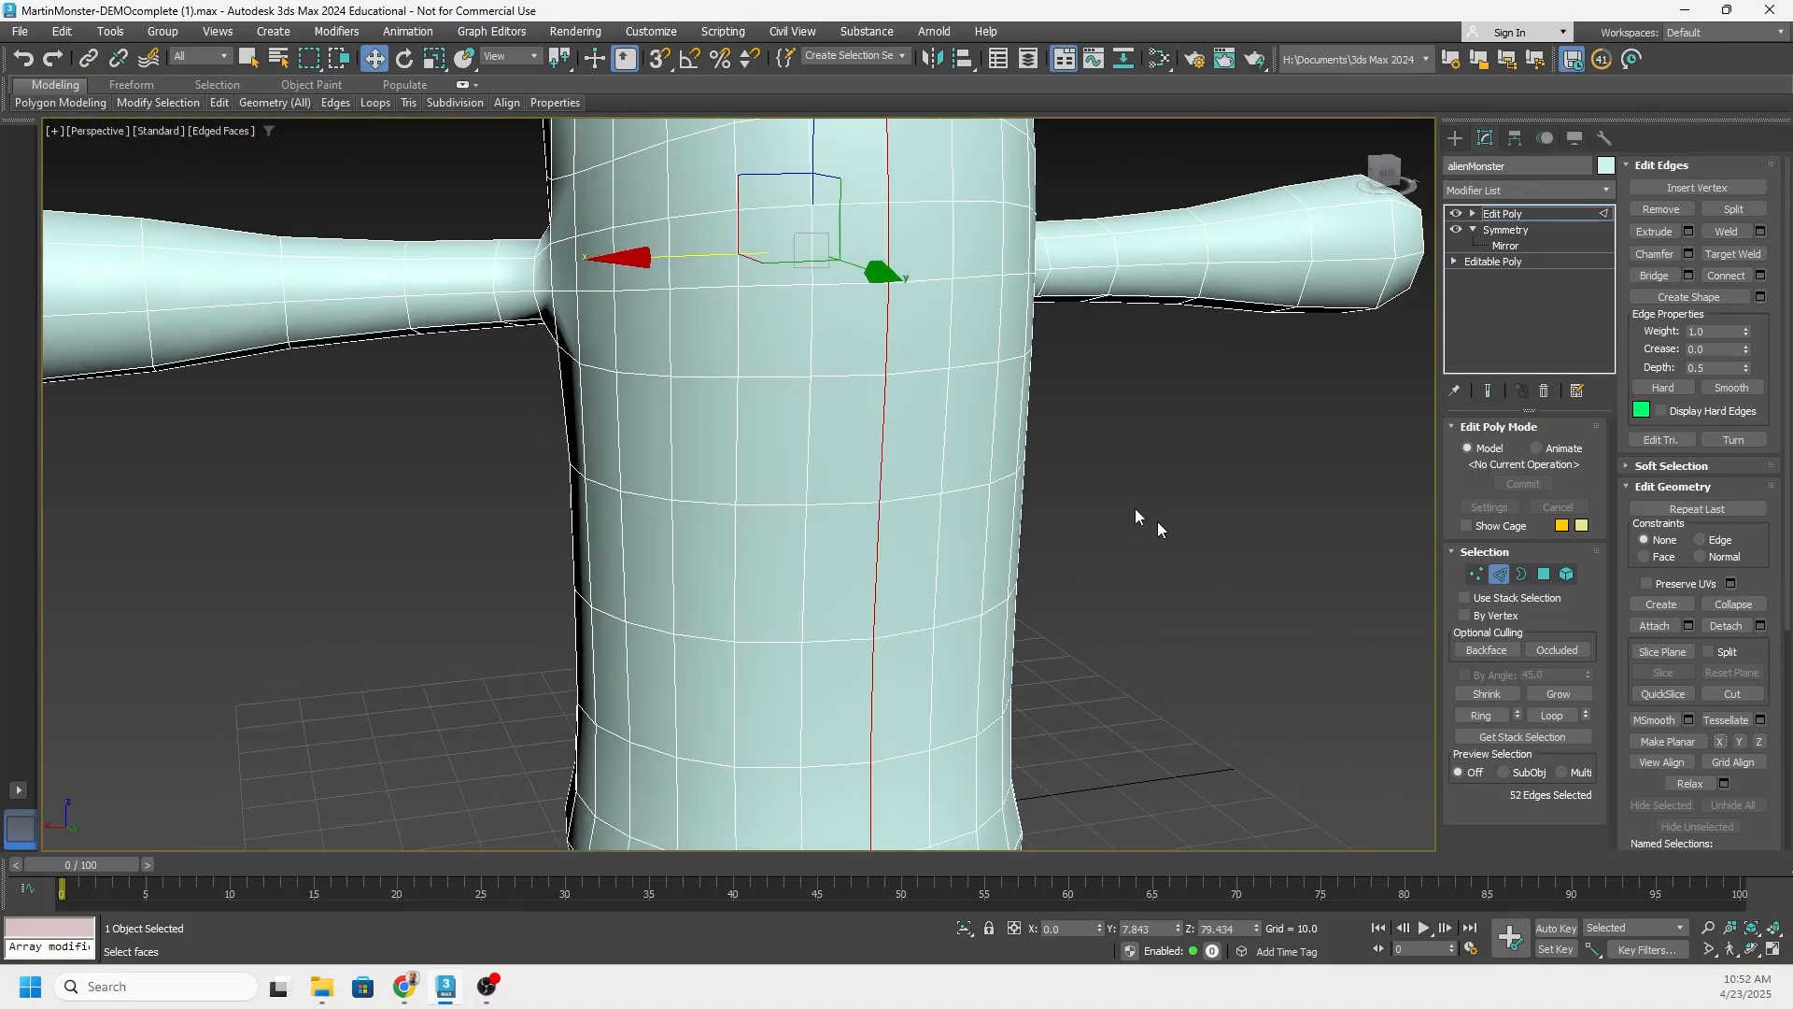
alt+middle_drag(1144, 520, 1082, 310)
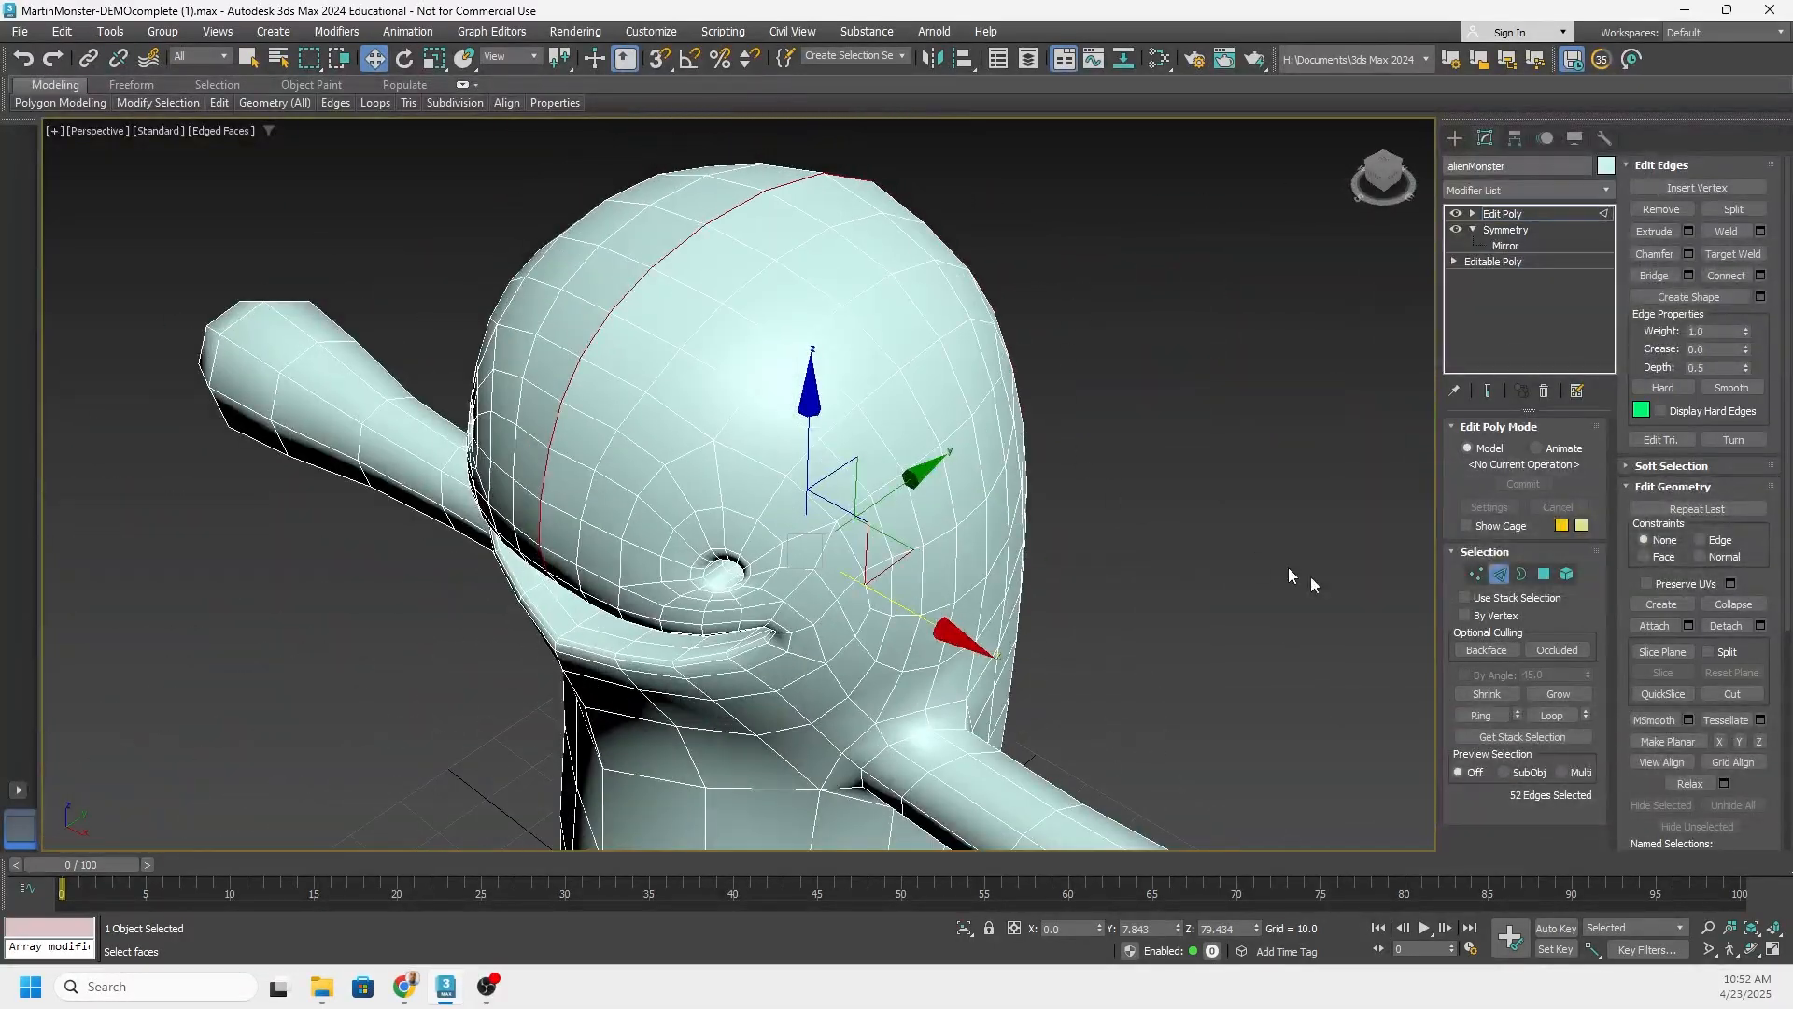
Weld the vertices of the two selected centre seam loops together and clear the vertex selection
click(1478, 573)
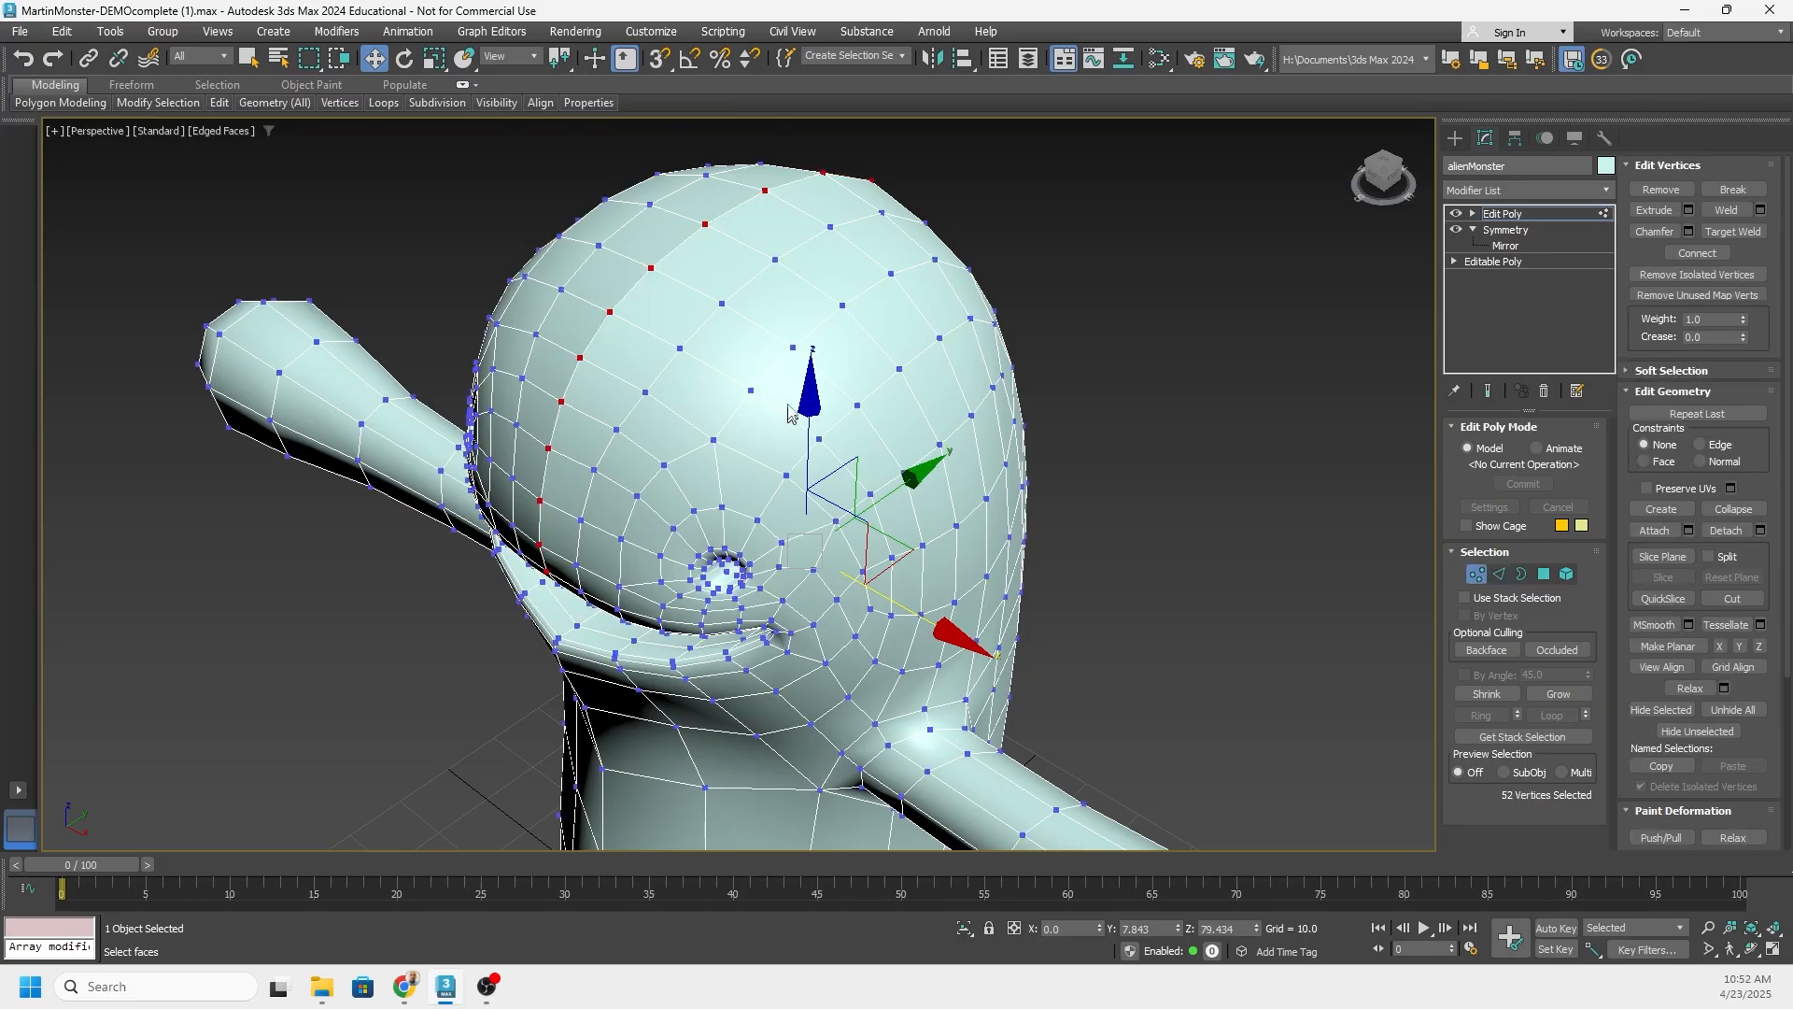
alt+middle_drag(1307, 710, 1373, 733)
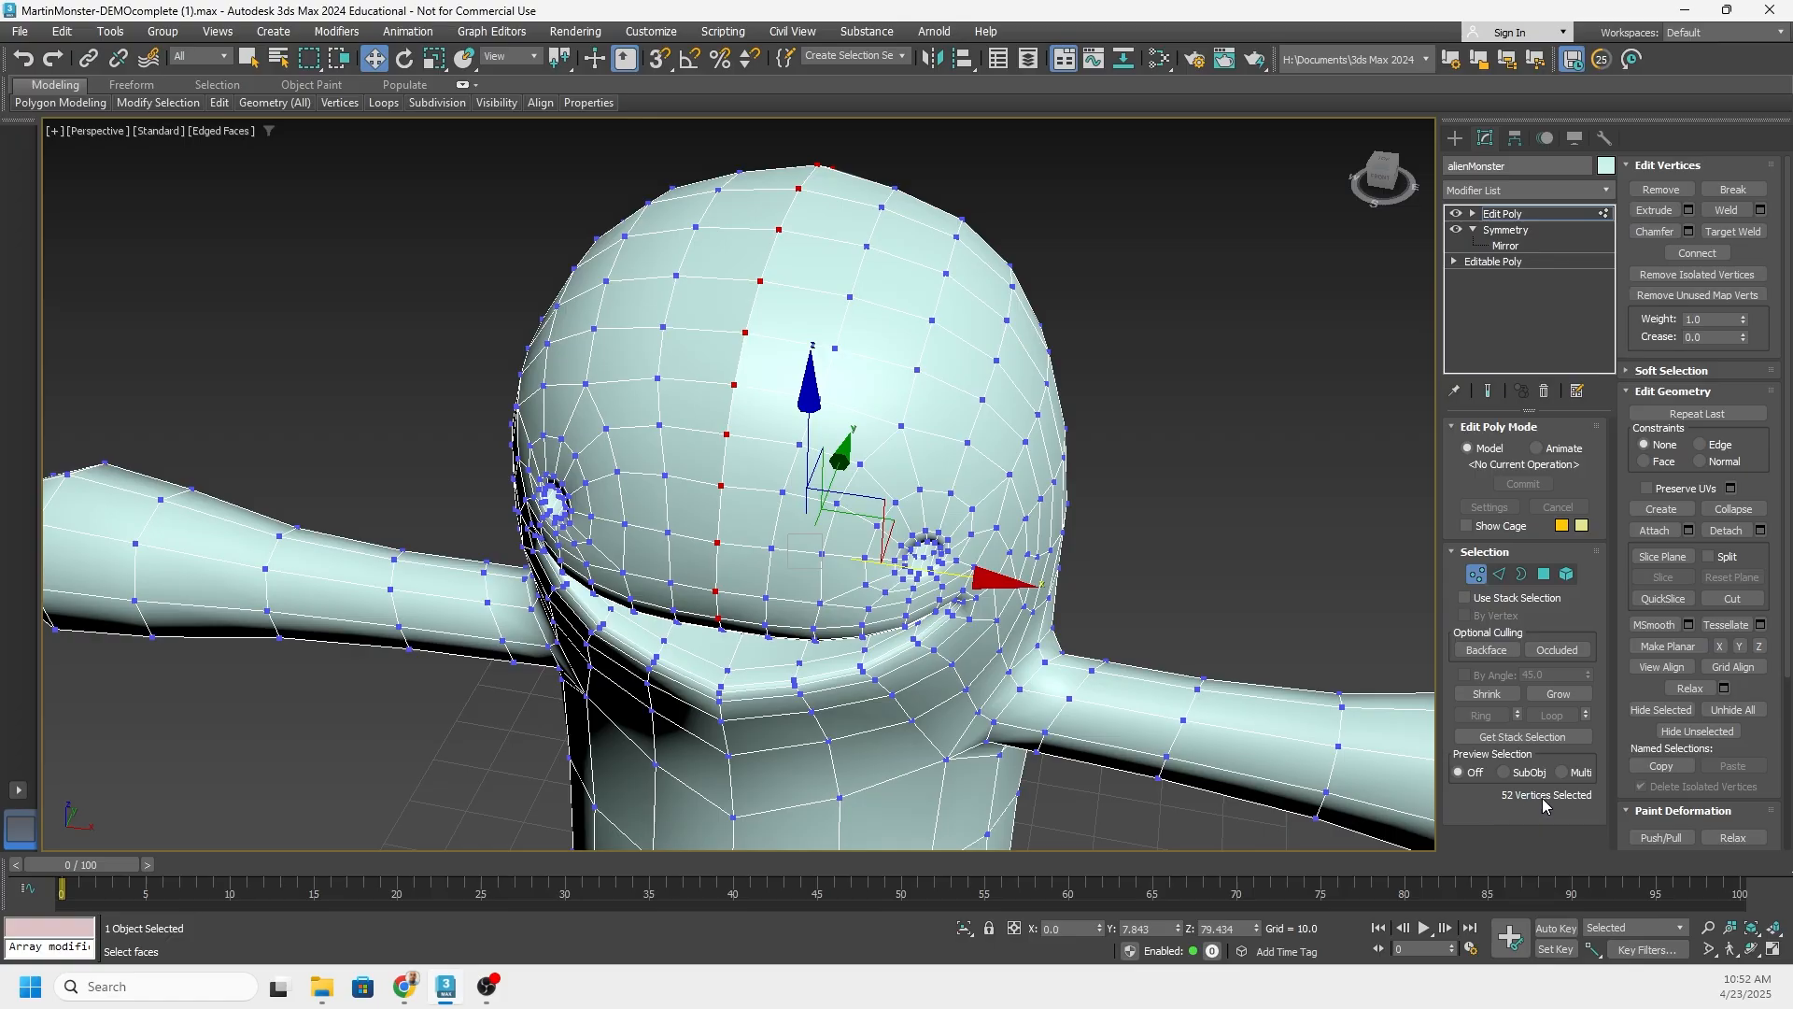
click(1730, 210)
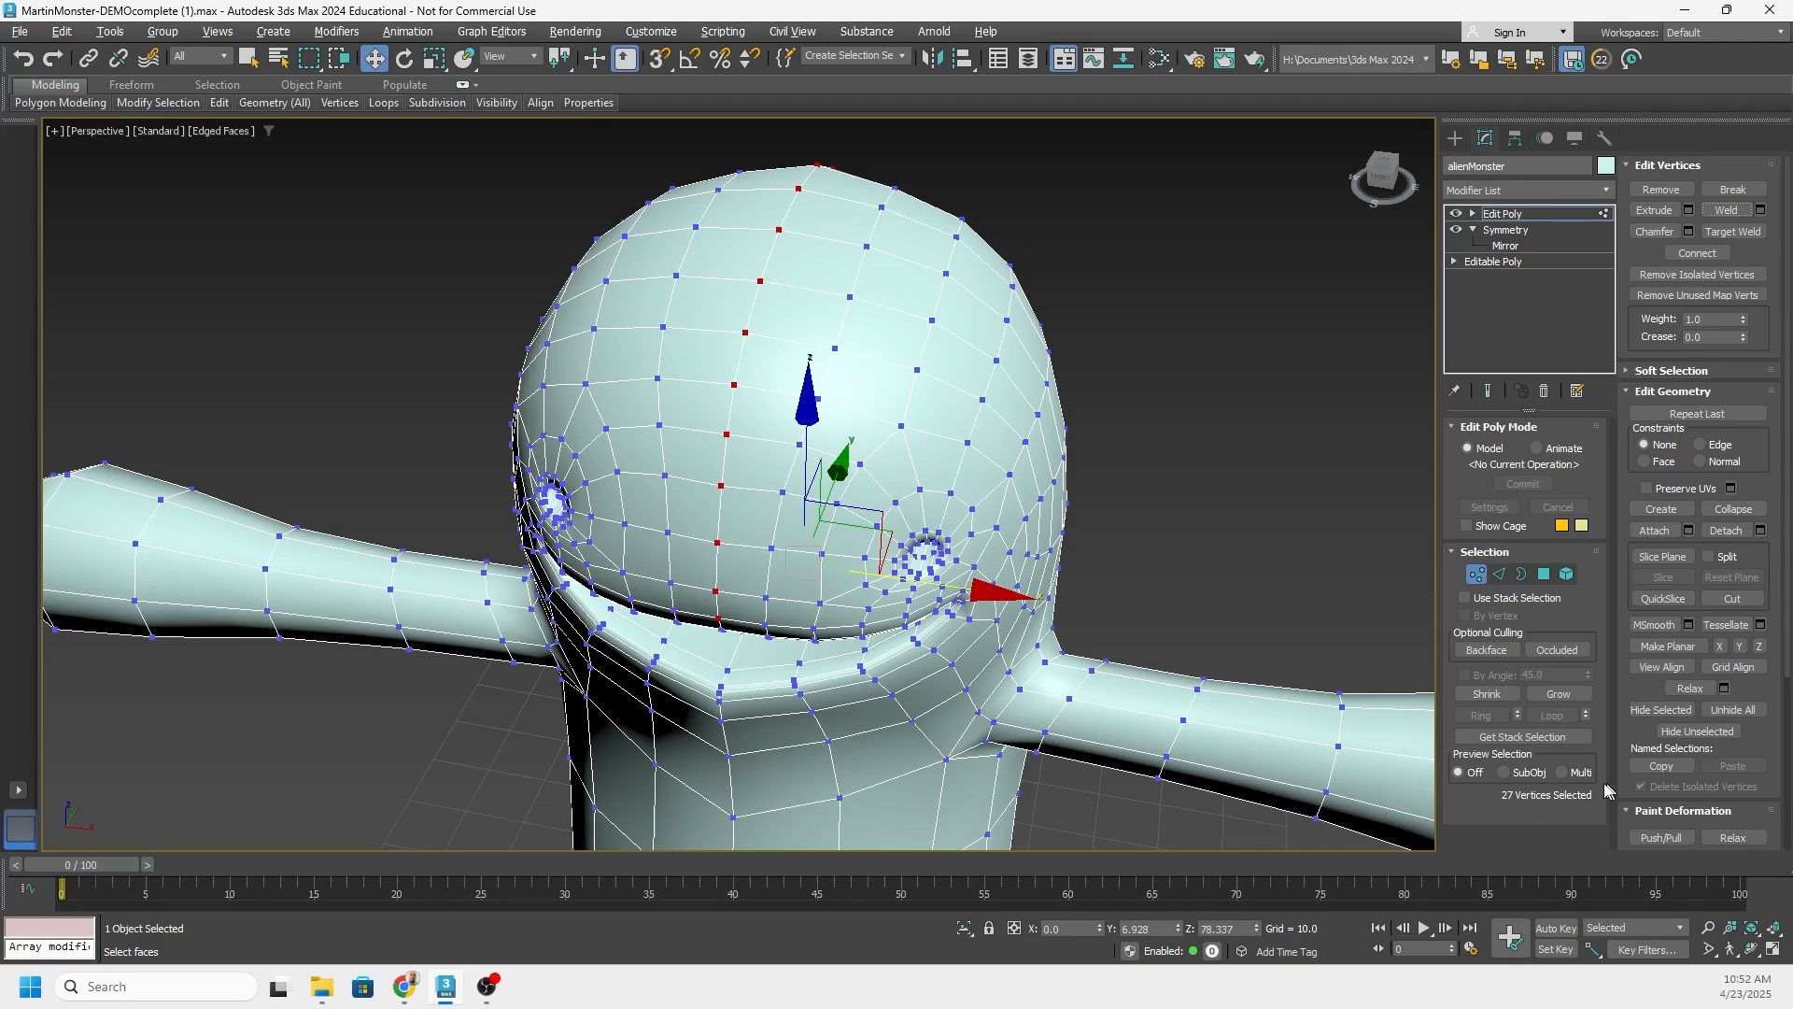
alt+middle_drag(1107, 509, 794, 491)
middle_drag(972, 678, 985, 389)
mouse_move(955, 600)
middle_down()
mouse_move(940, 476)
mouse_move(903, 502)
mouse_move(901, 467)
mouse_move(933, 591)
middle_up()
scroll(903, 502, down, 2)
scroll(903, 502, down, 2)
click(1000, 415)
alt+middle_drag(1001, 415, 1172, 467)
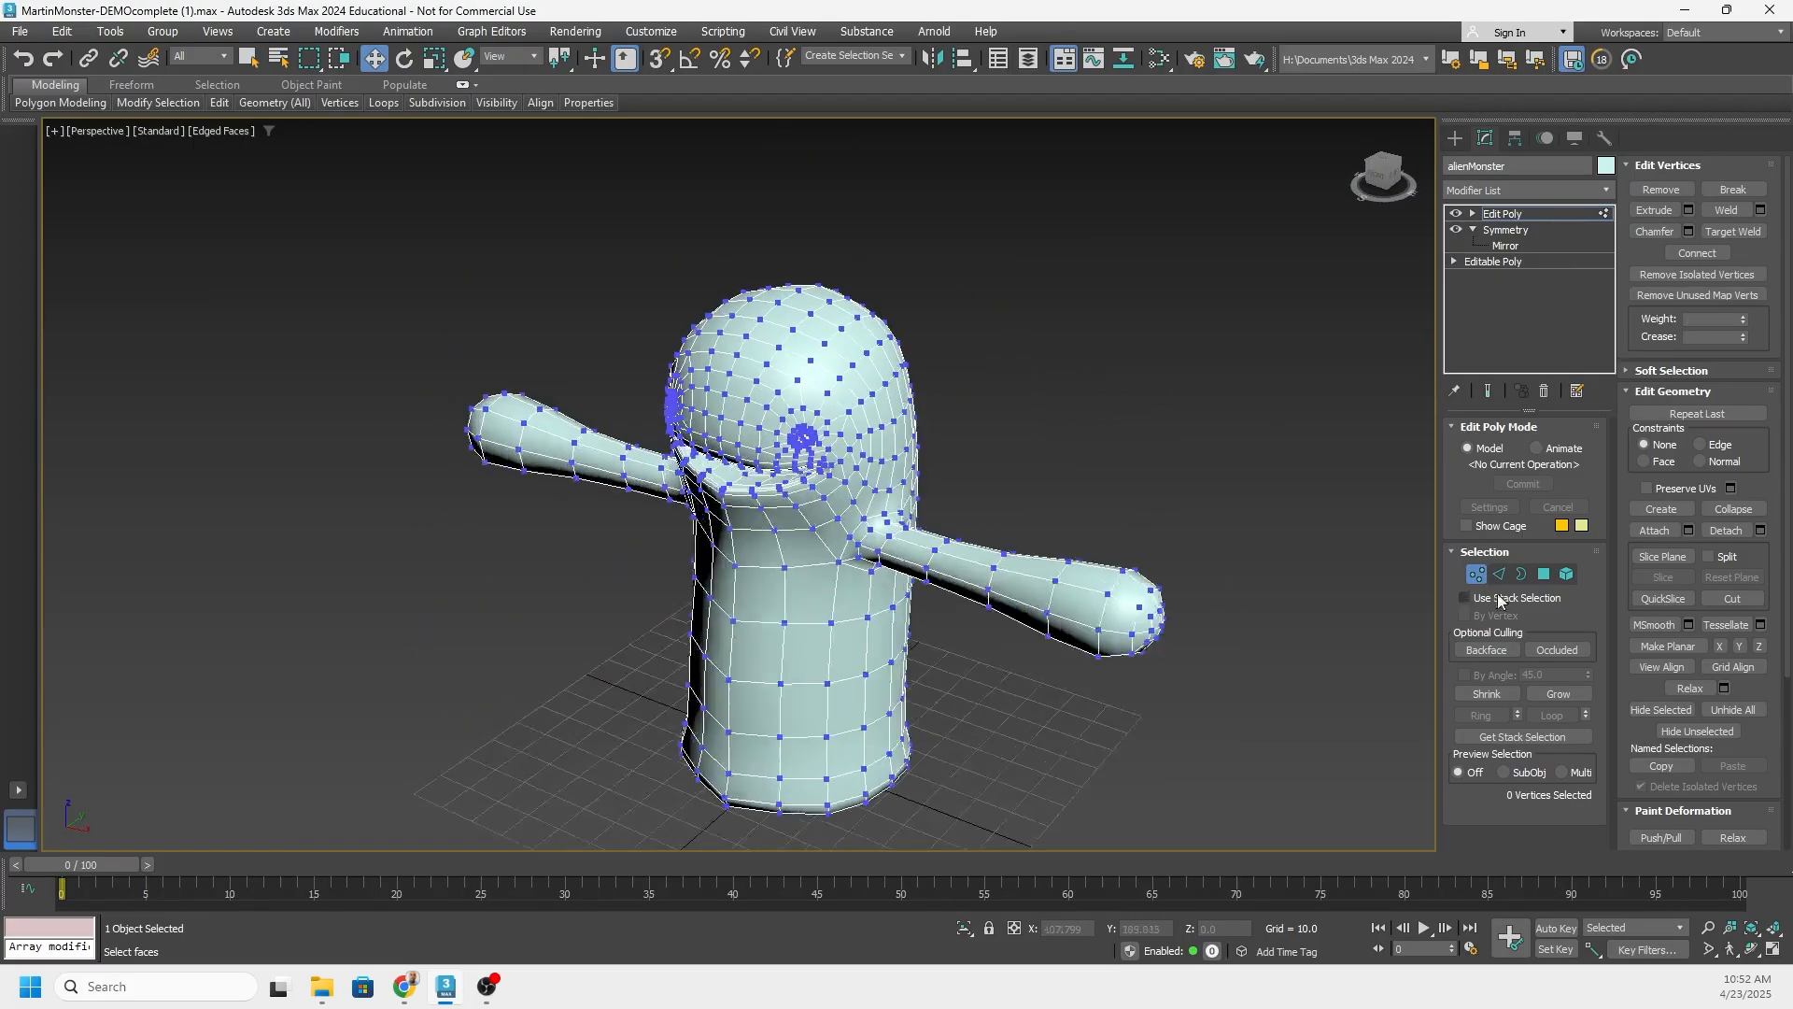
Check the monster for open borders by selecting all its border edges and inspecting the mouth opening, and leave border editing
click(1521, 575)
alt+middle_drag(1074, 547, 1230, 452)
drag(1301, 208, 612, 642)
alt+middle_drag(804, 486, 798, 434)
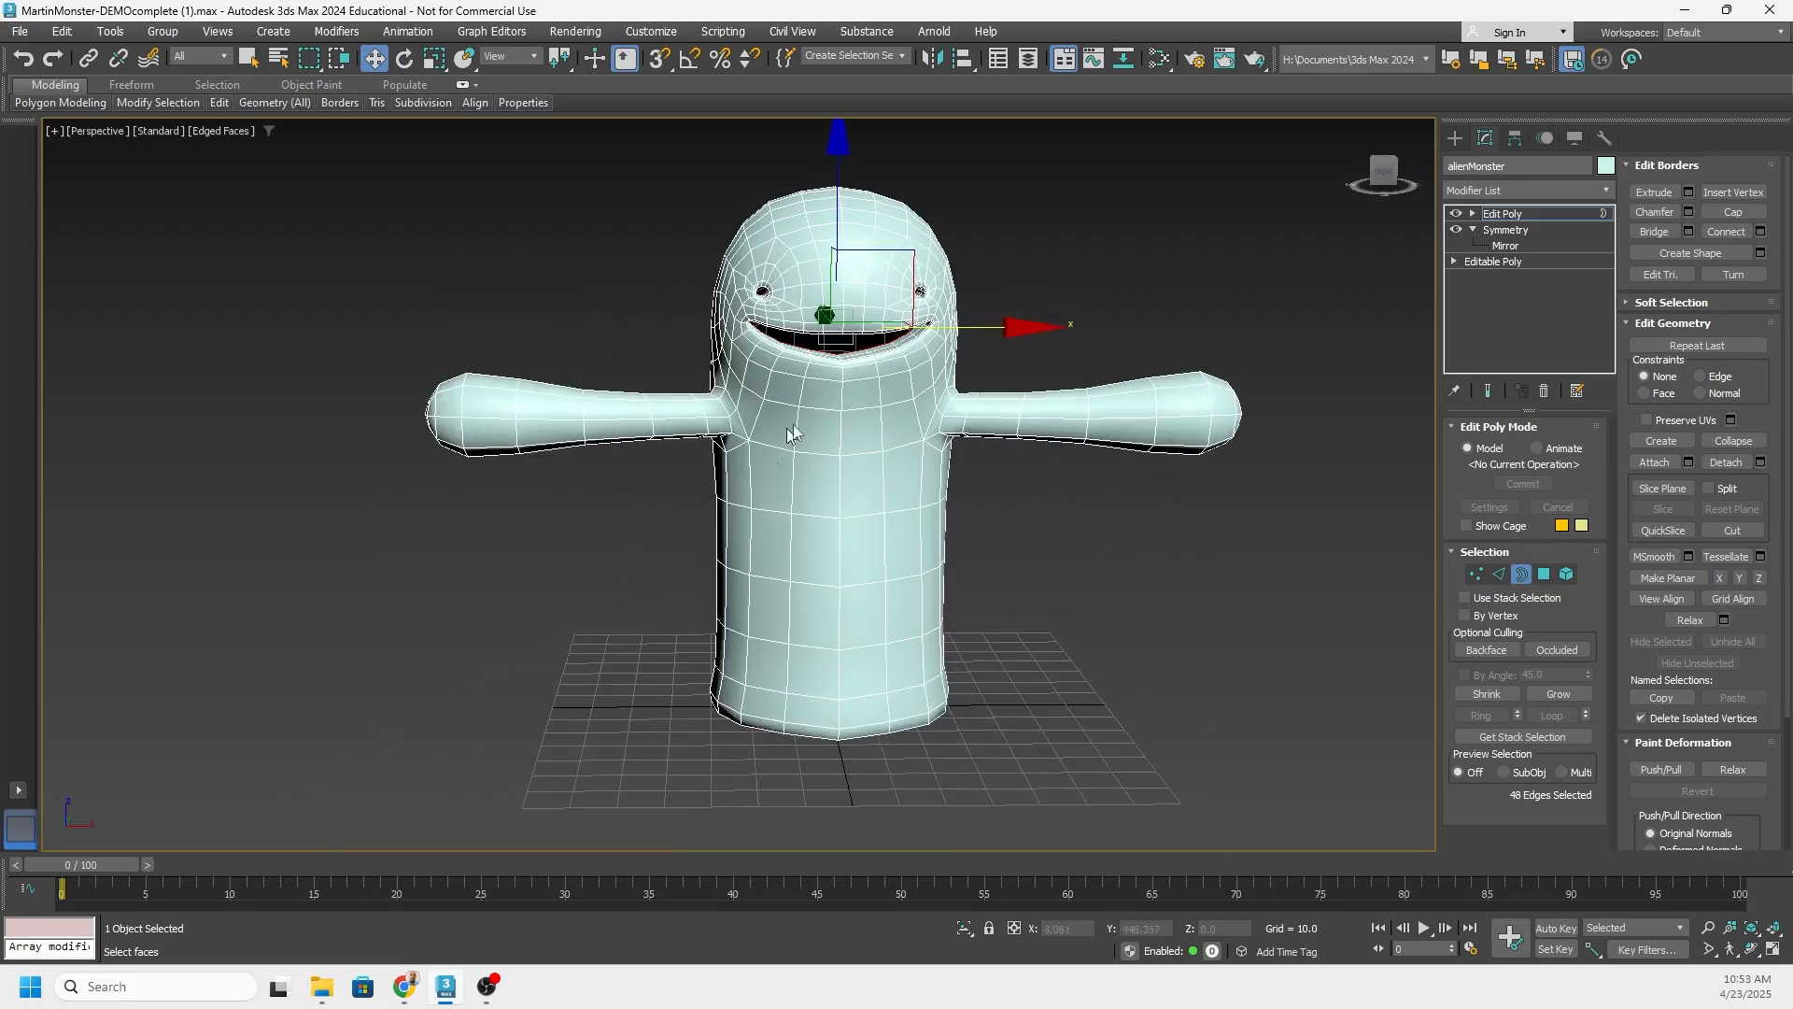
key(z)
alt+middle_drag(862, 345, 730, 344)
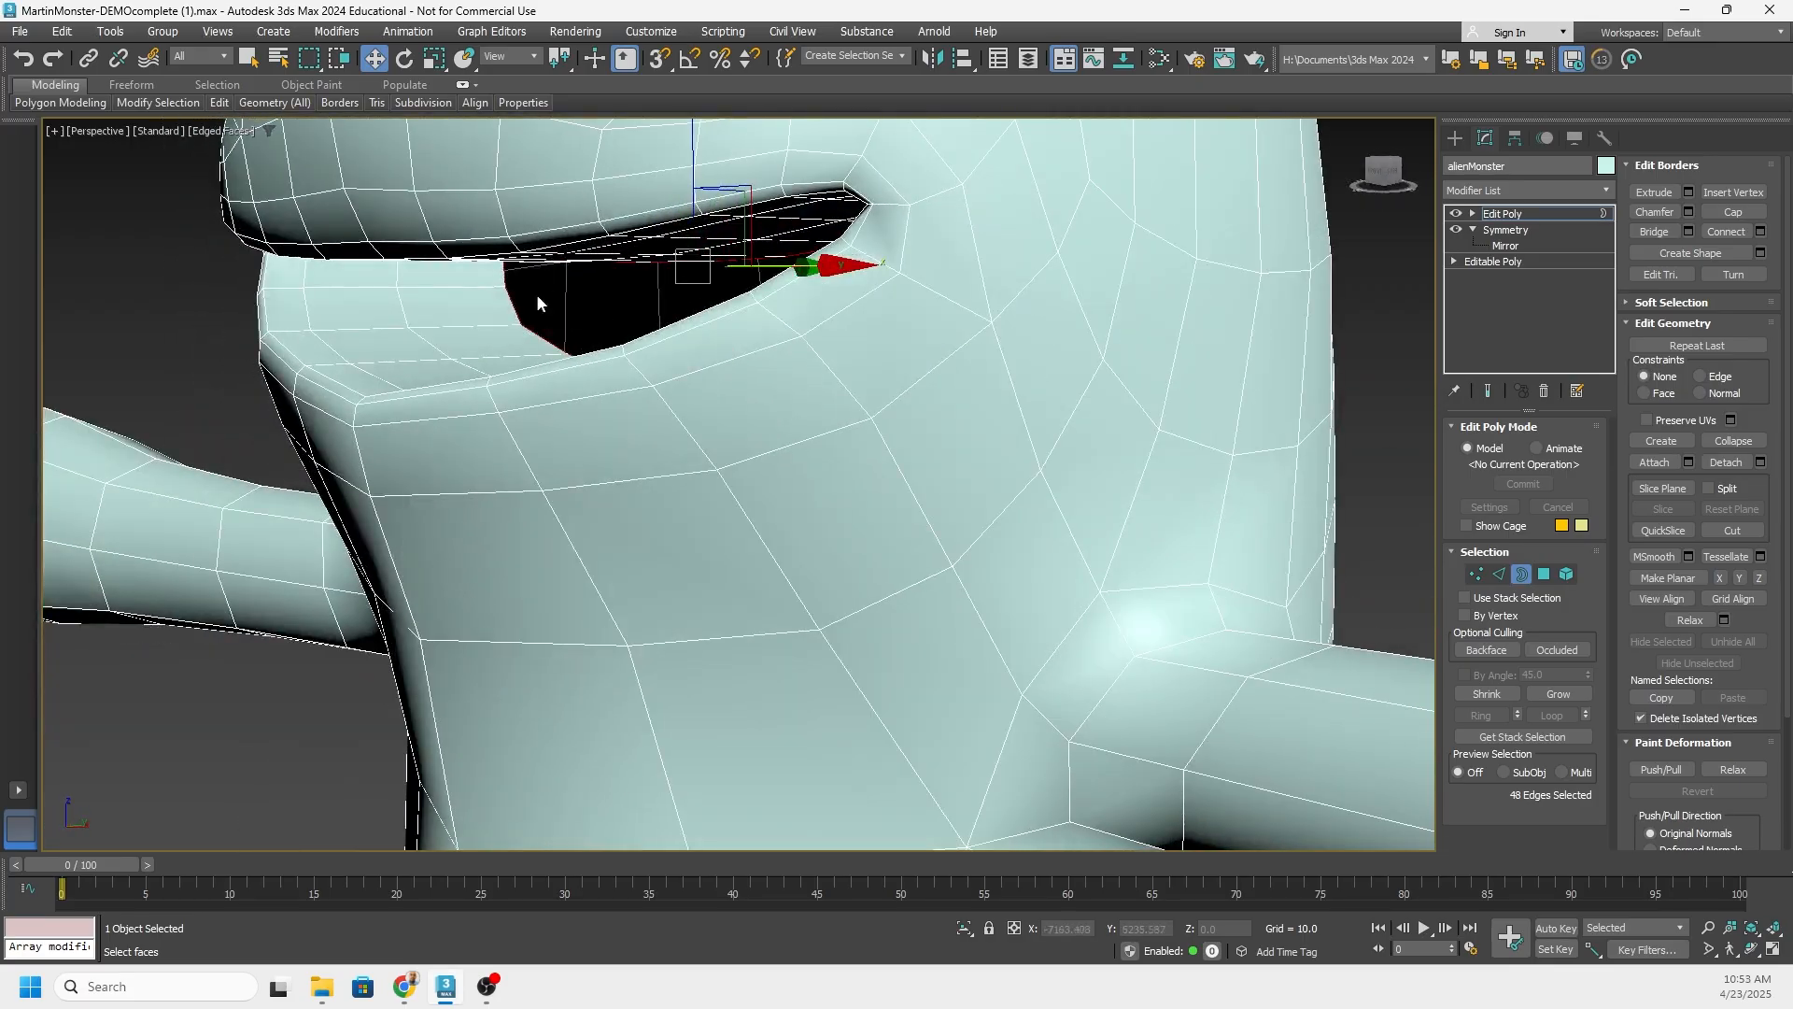
alt+middle_drag(536, 293, 558, 350)
middle_drag(559, 351, 738, 514)
scroll(850, 508, down, 10)
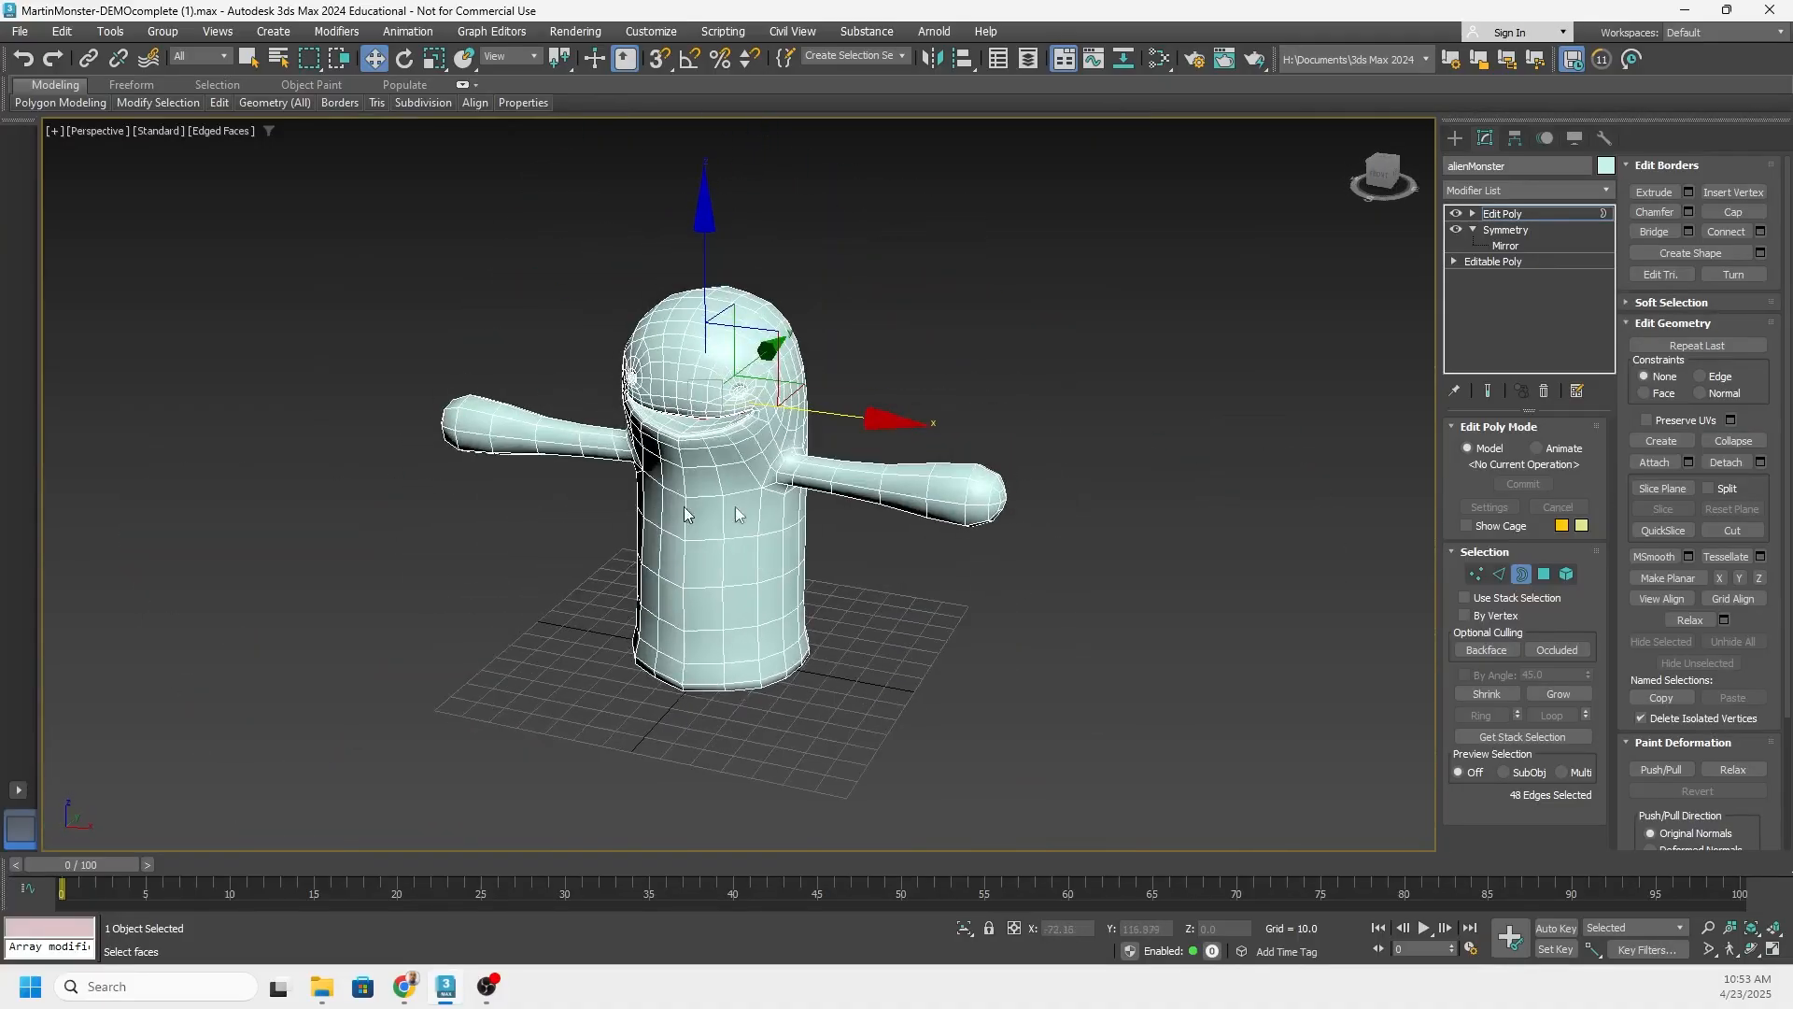
click(1521, 574)
Add an Unwrap UVW modifier above the Edit Poly modifier and open its UV editor beside a clear view of the monster
mouse_move(710, 392)
alt+middle_down()
mouse_move(709, 333)
mouse_move(703, 387)
alt+middle_up()
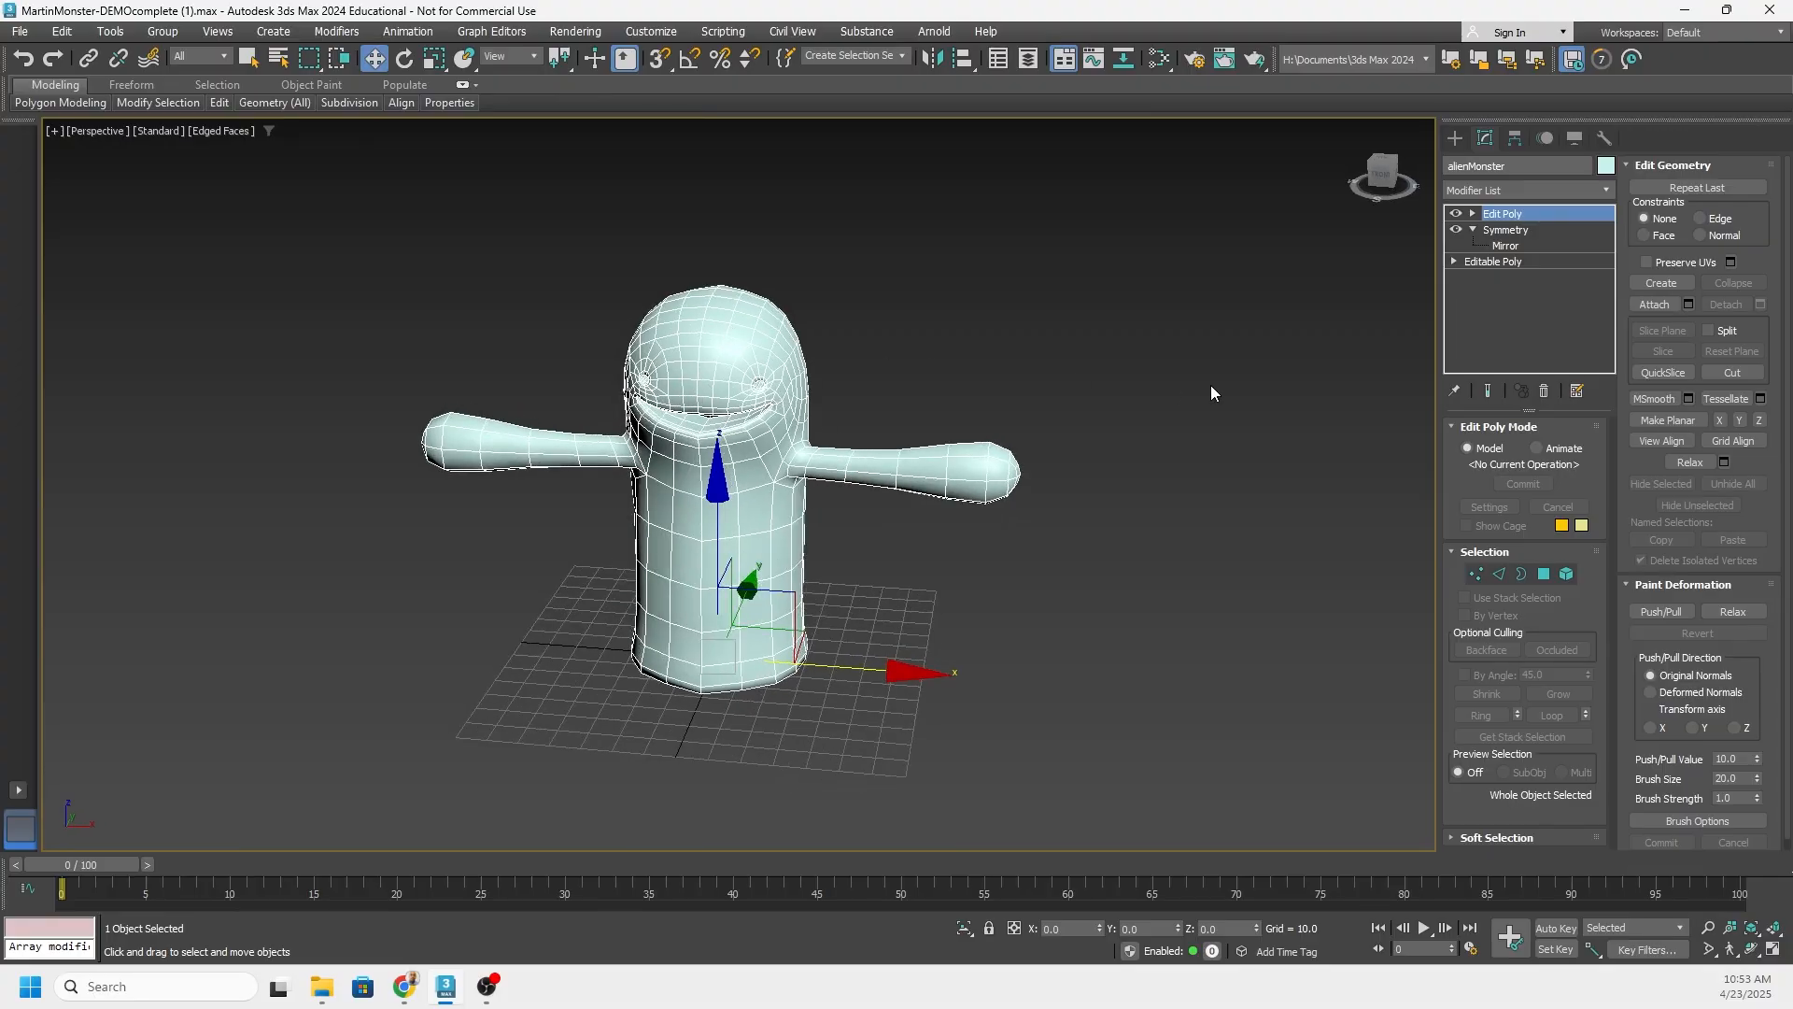
alt+middle_drag(561, 452, 507, 449)
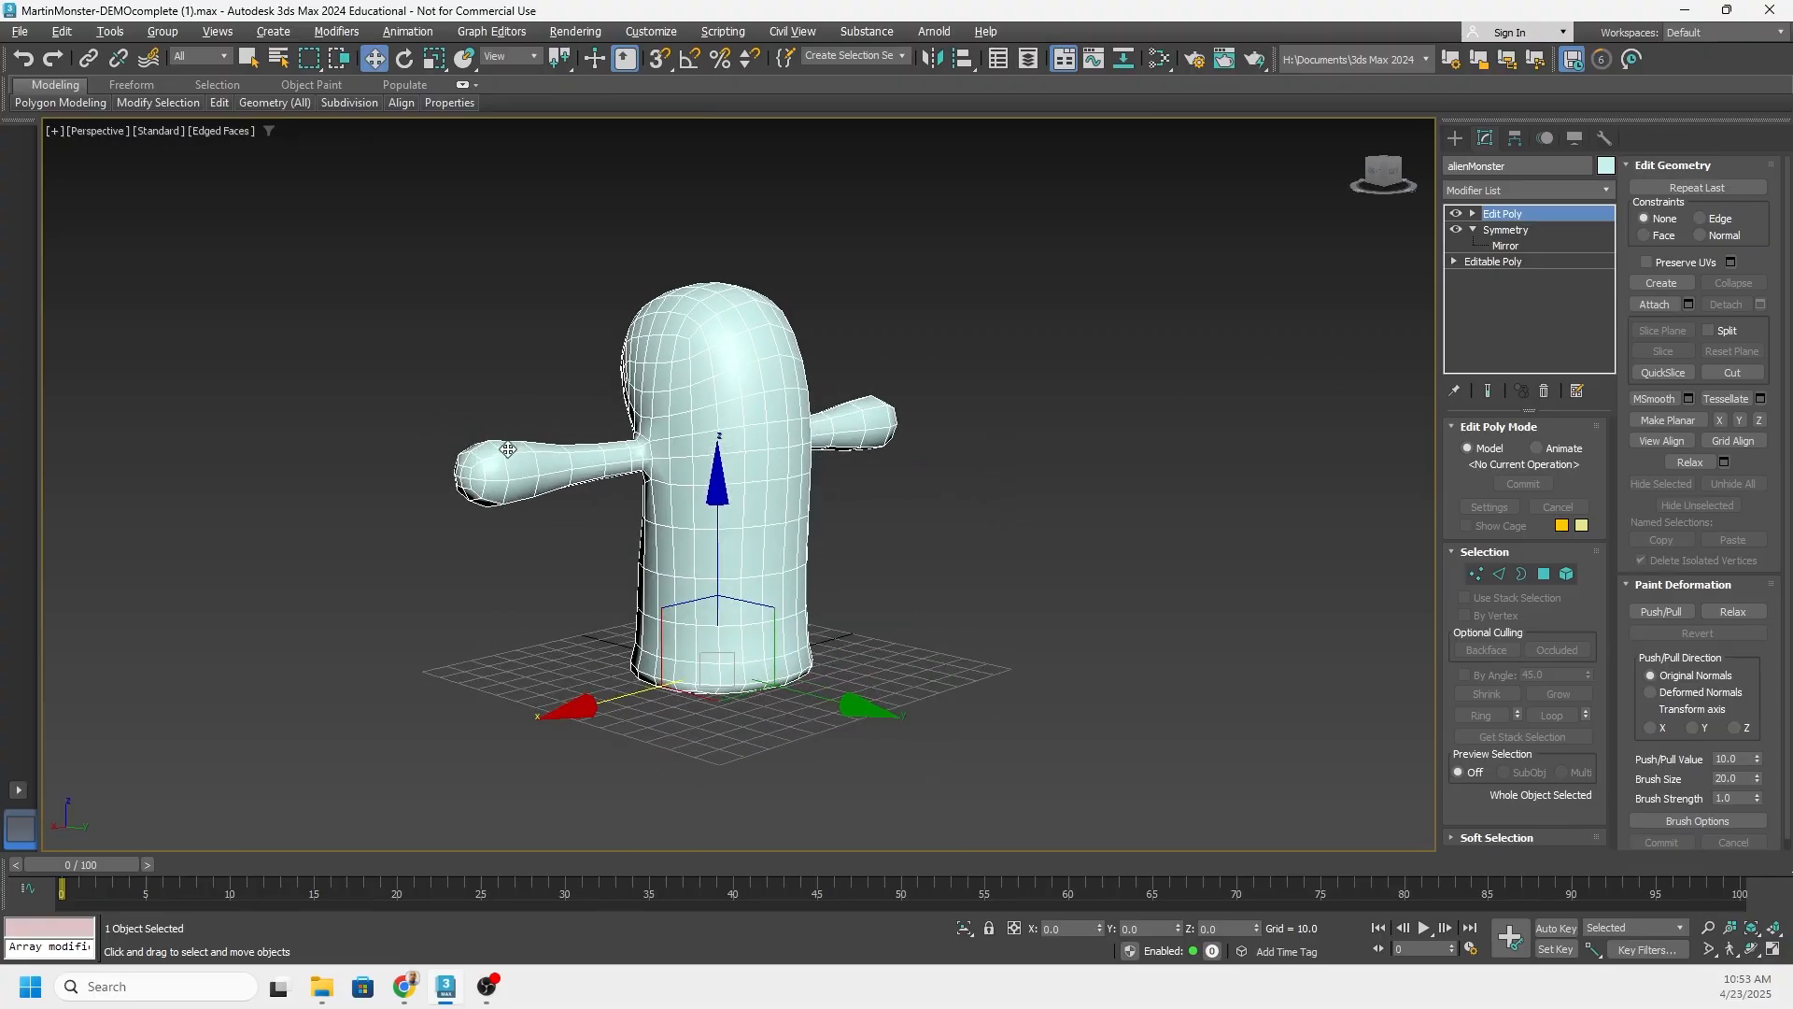
alt+middle_drag(780, 477, 1015, 540)
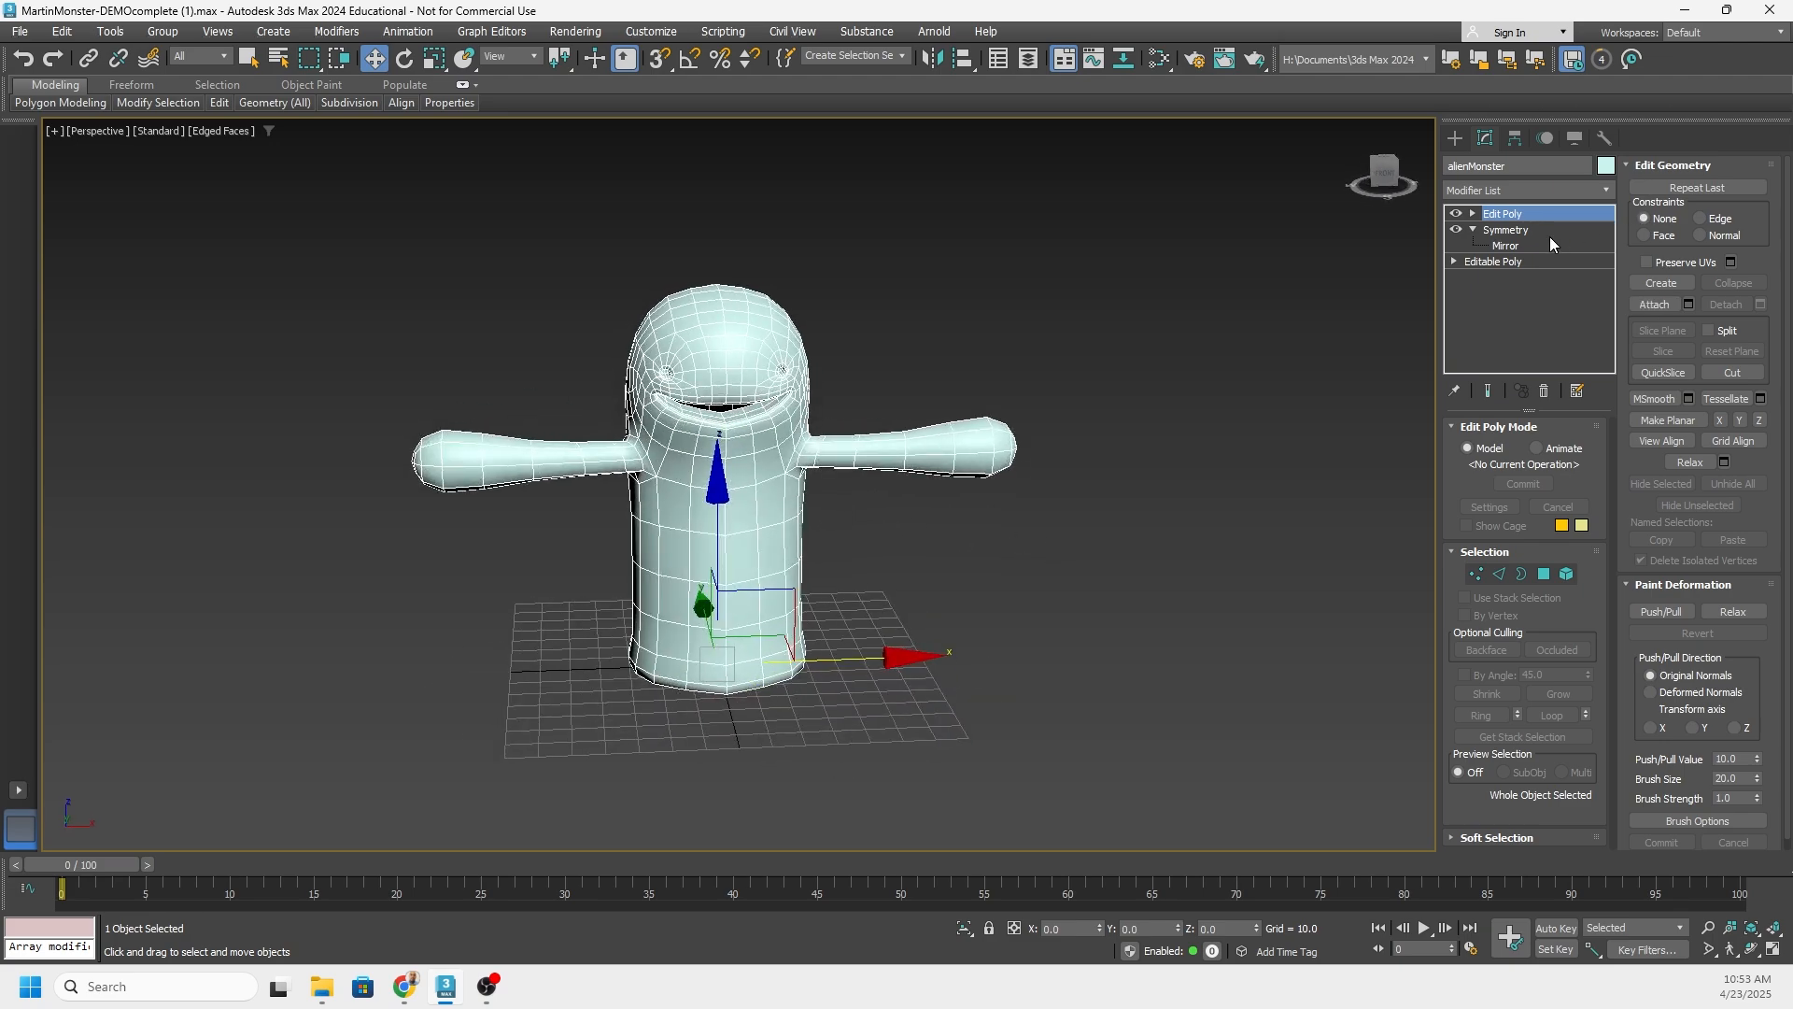
text(u)
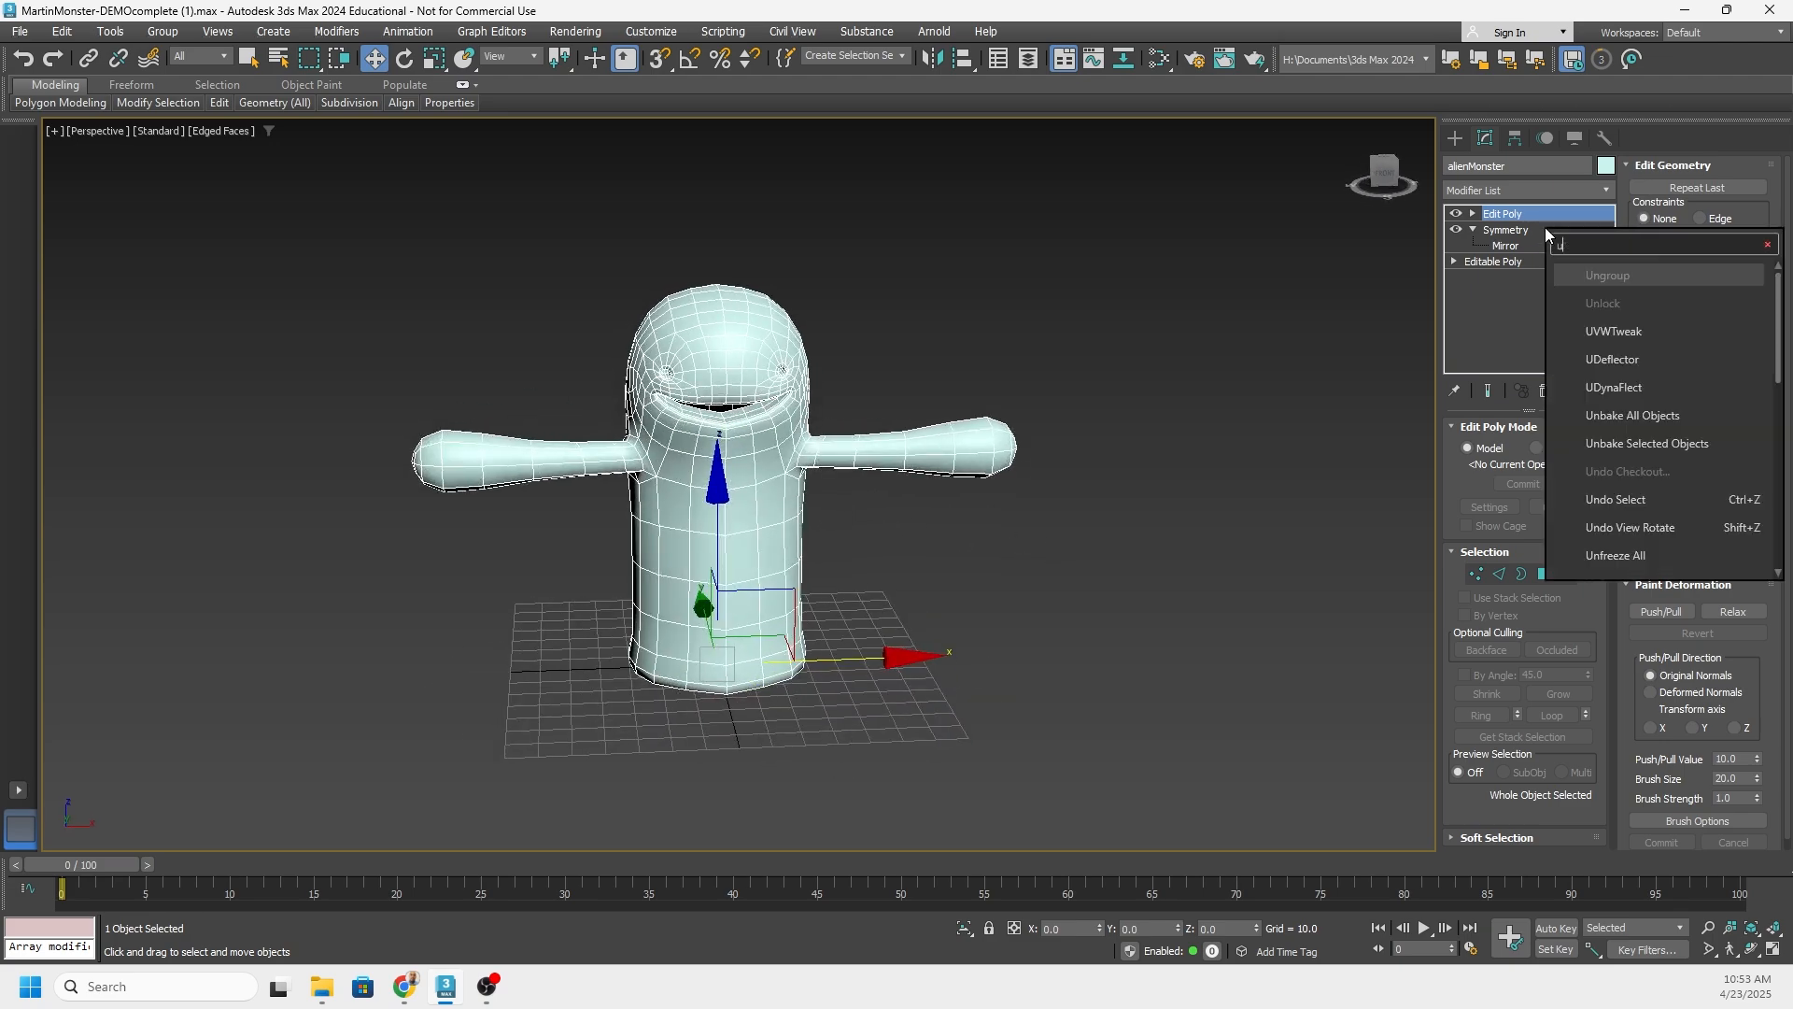
text(vw)
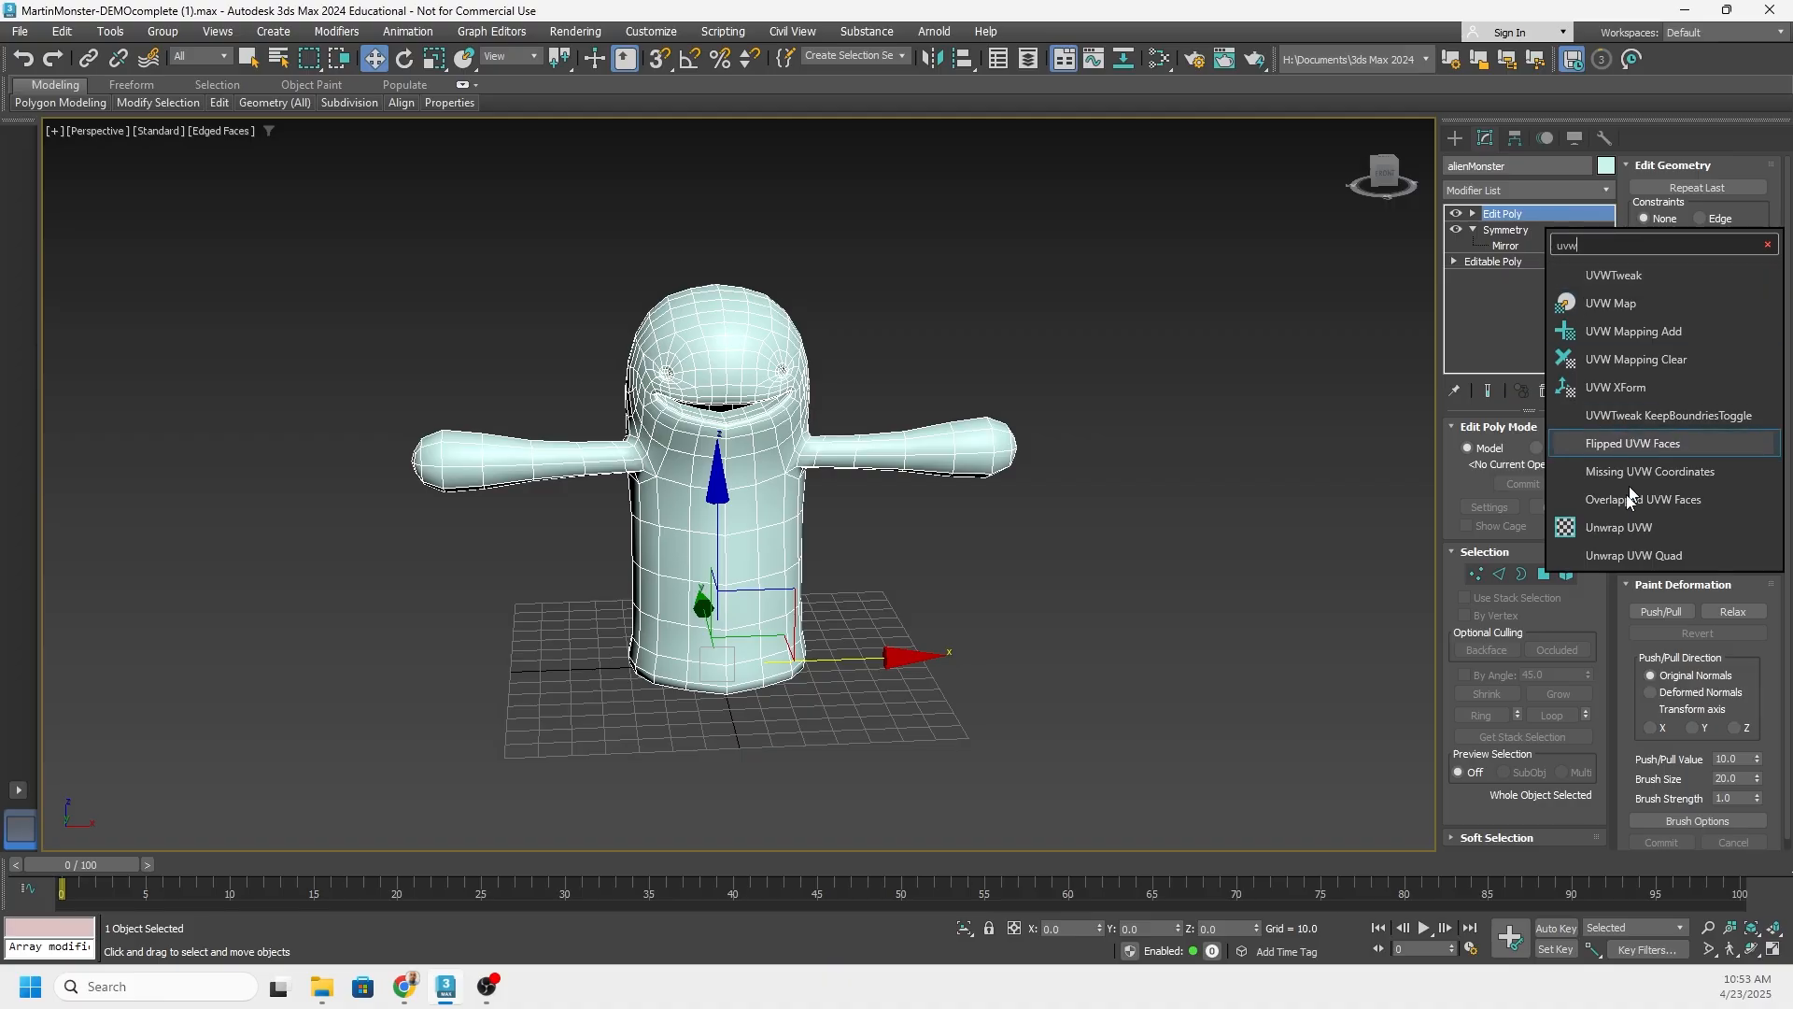
click(1620, 527)
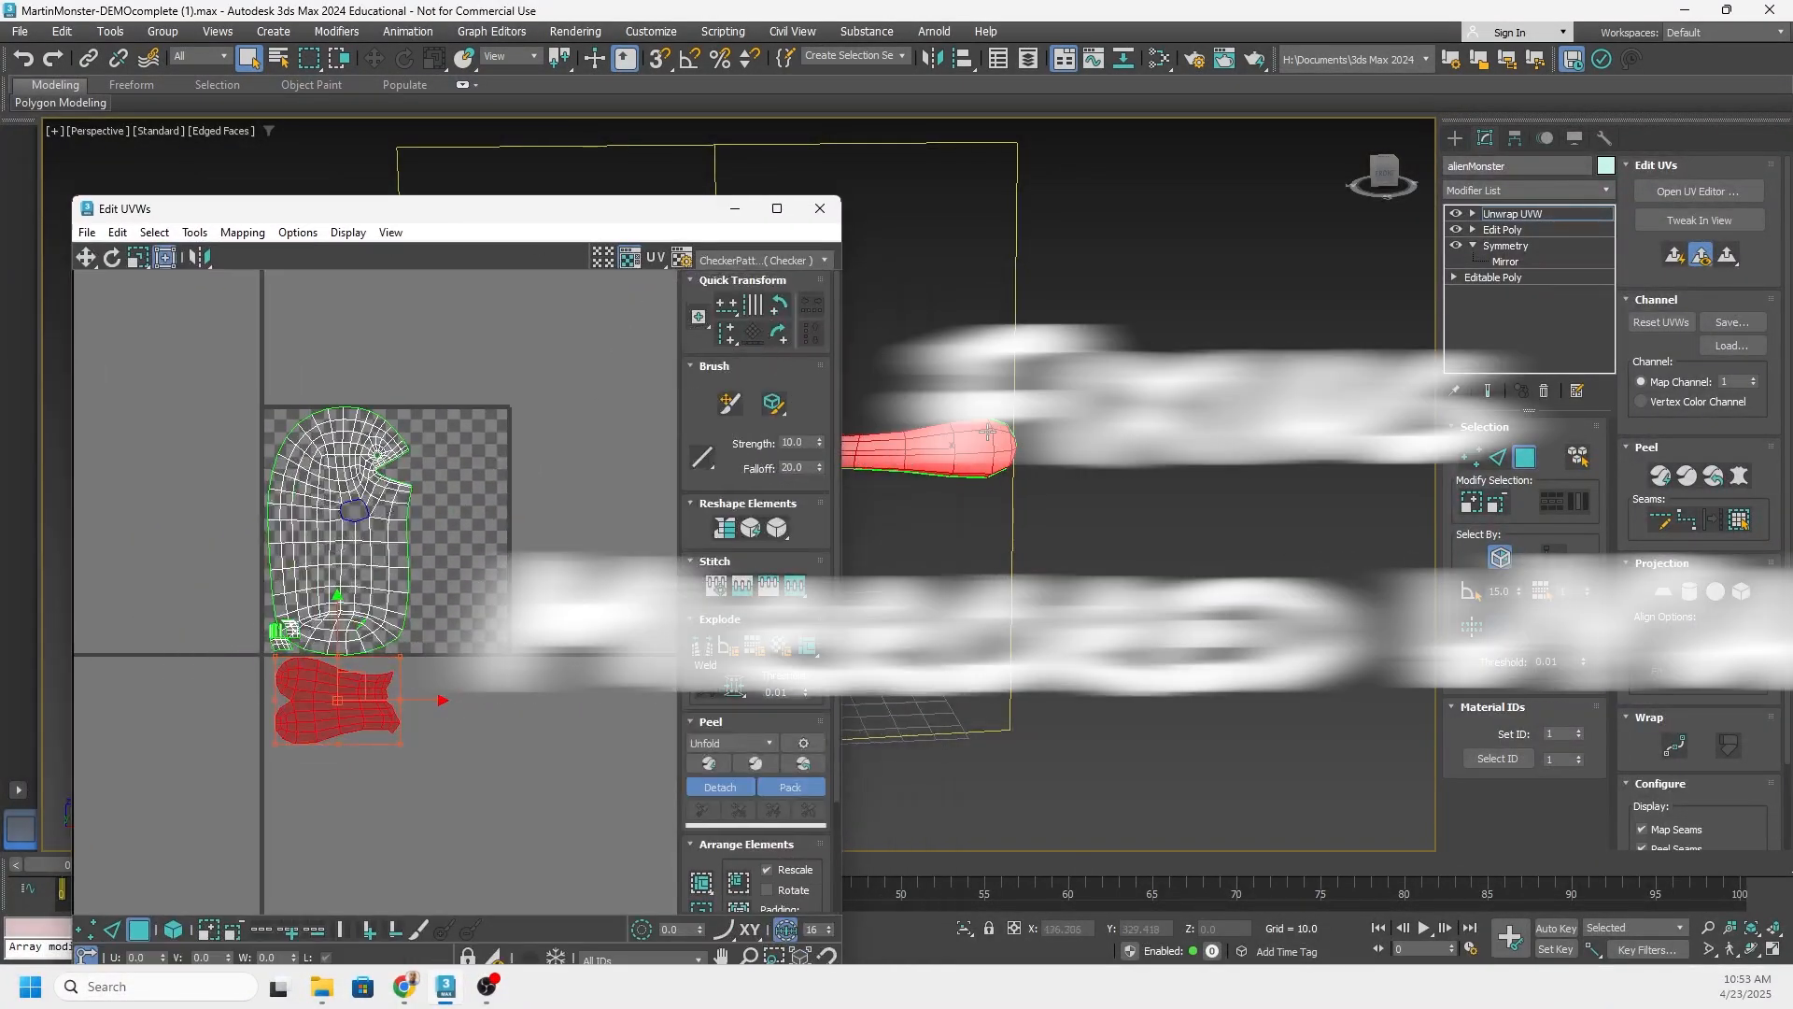
middle_drag(1153, 459, 1310, 519)
alt+middle_drag(1023, 481, 988, 469)
scroll(990, 474, up, 3)
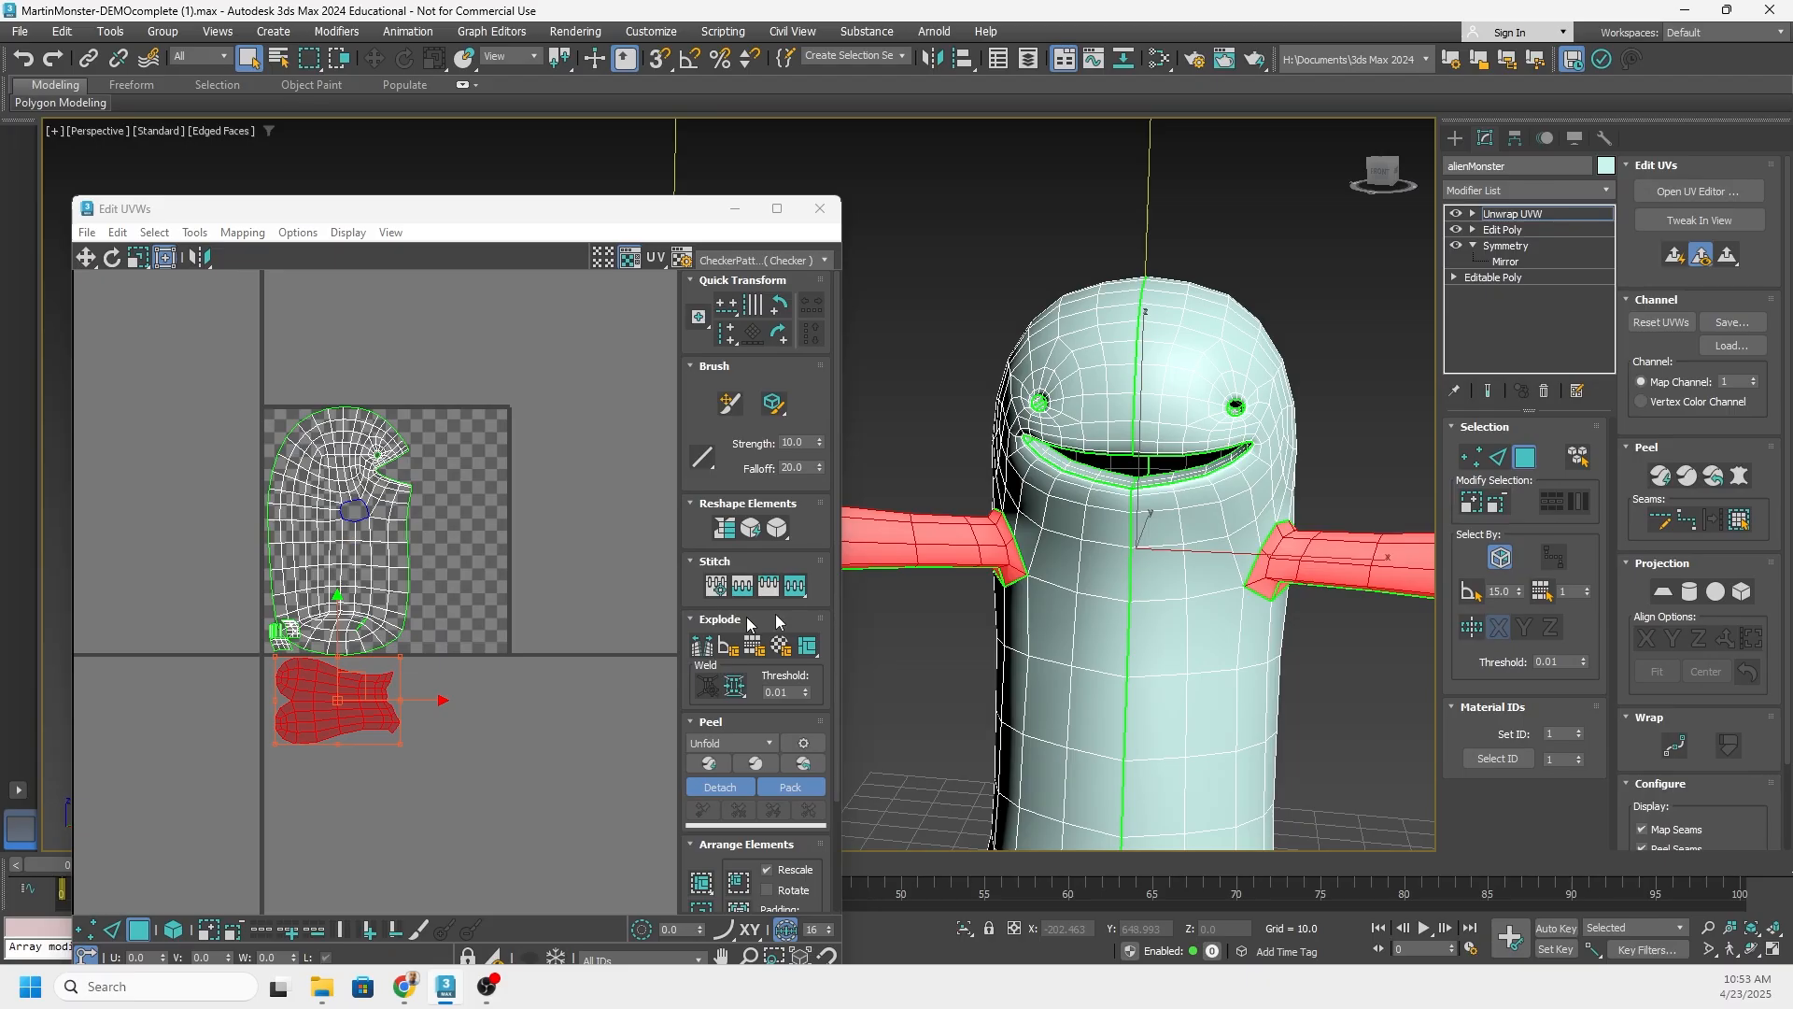
scroll(1193, 407, down, 3)
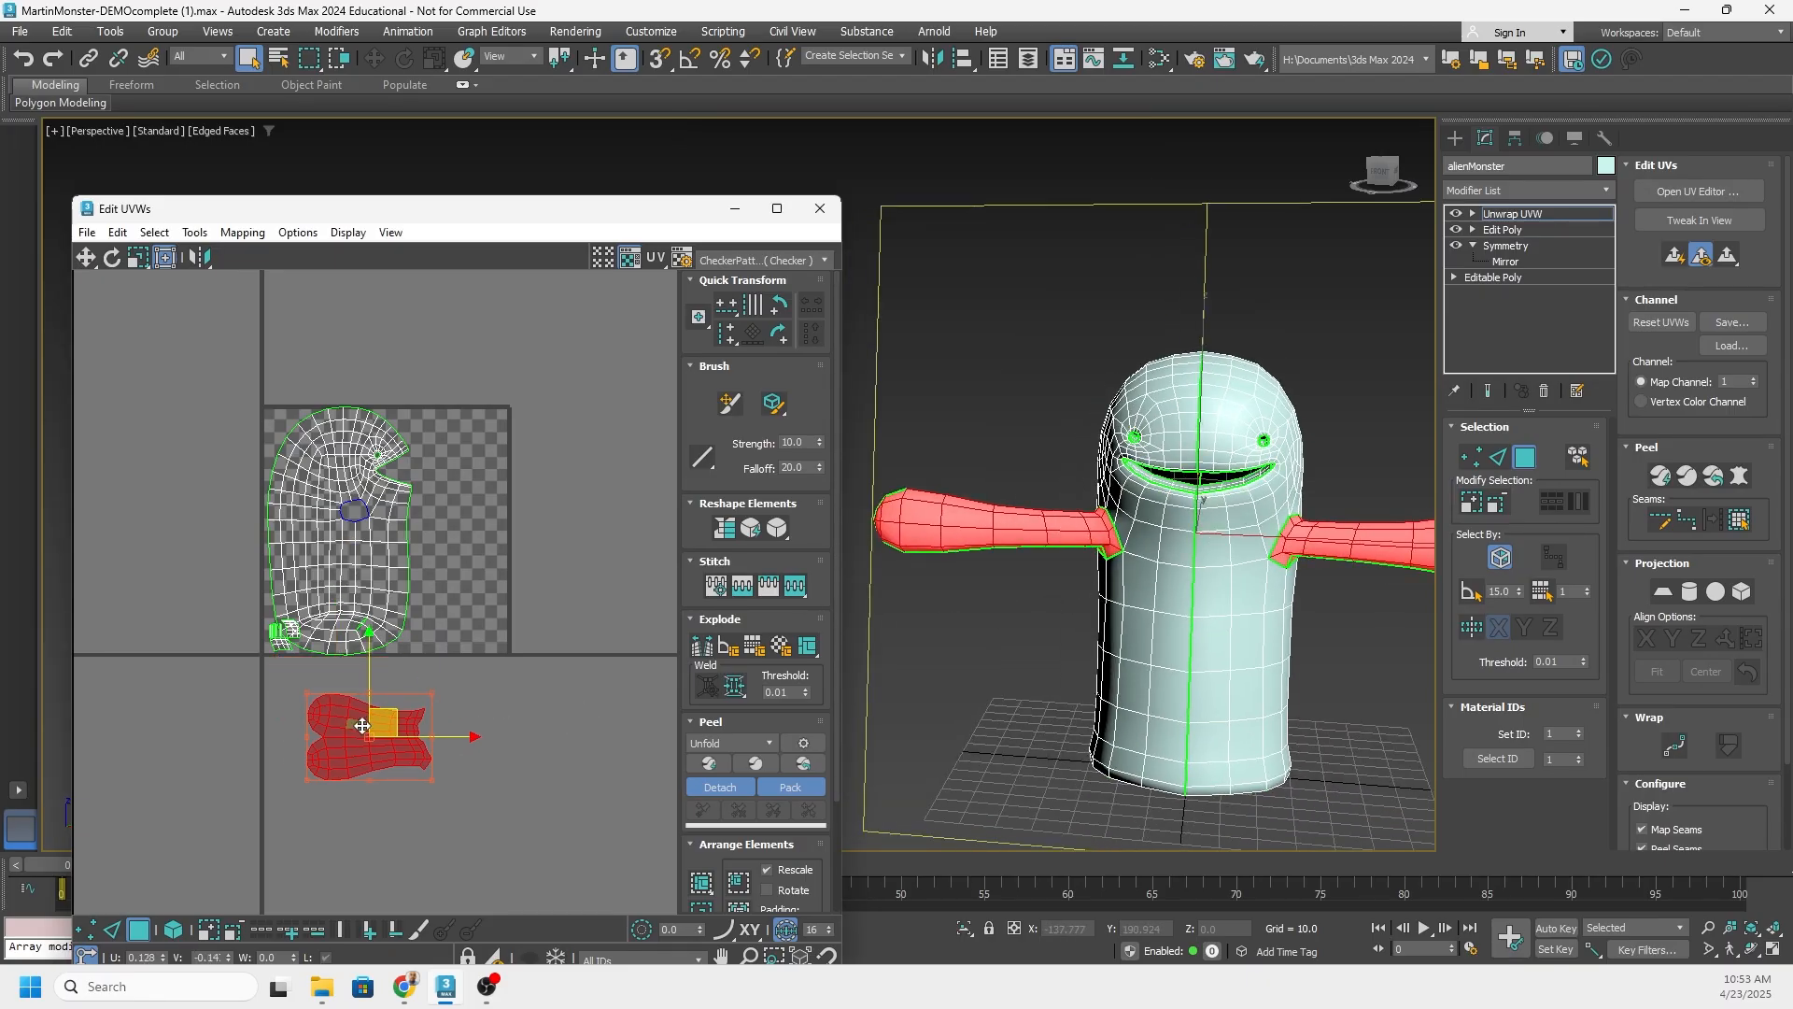
Turn on UV element selection and move one of the two overlapping arm shells directly below the other
click(458, 719)
click(362, 697)
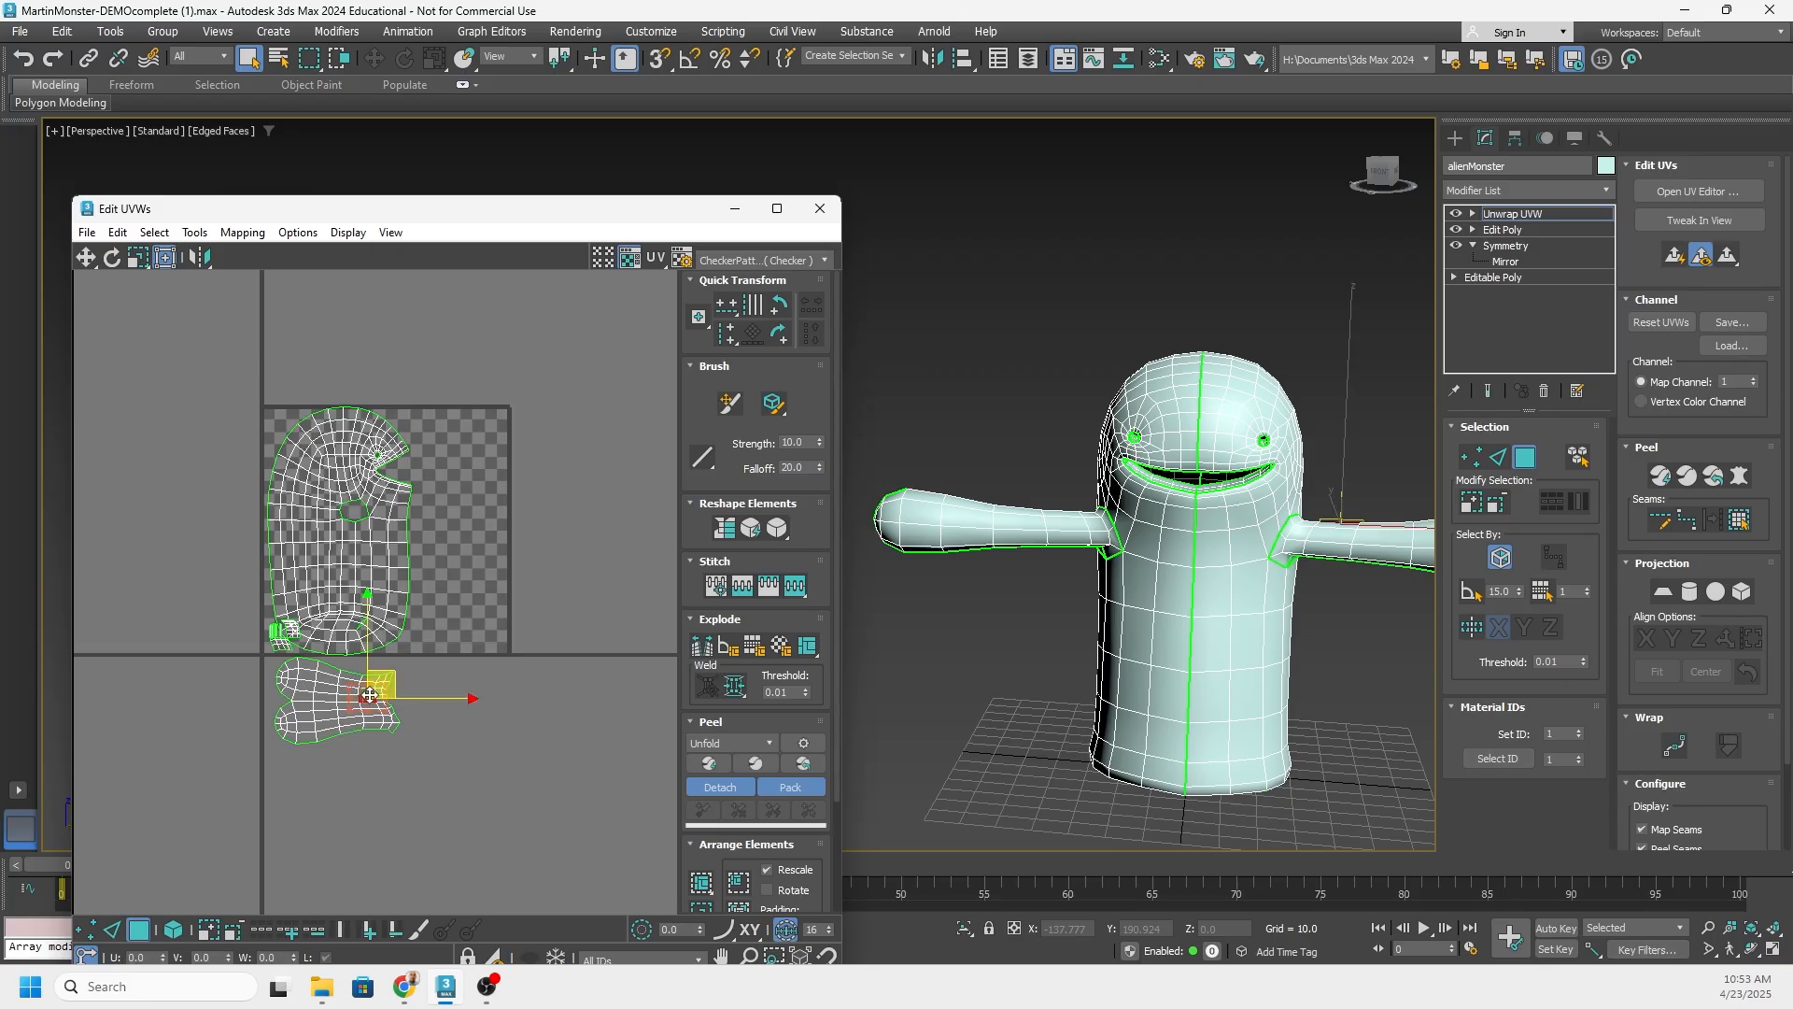
click(175, 930)
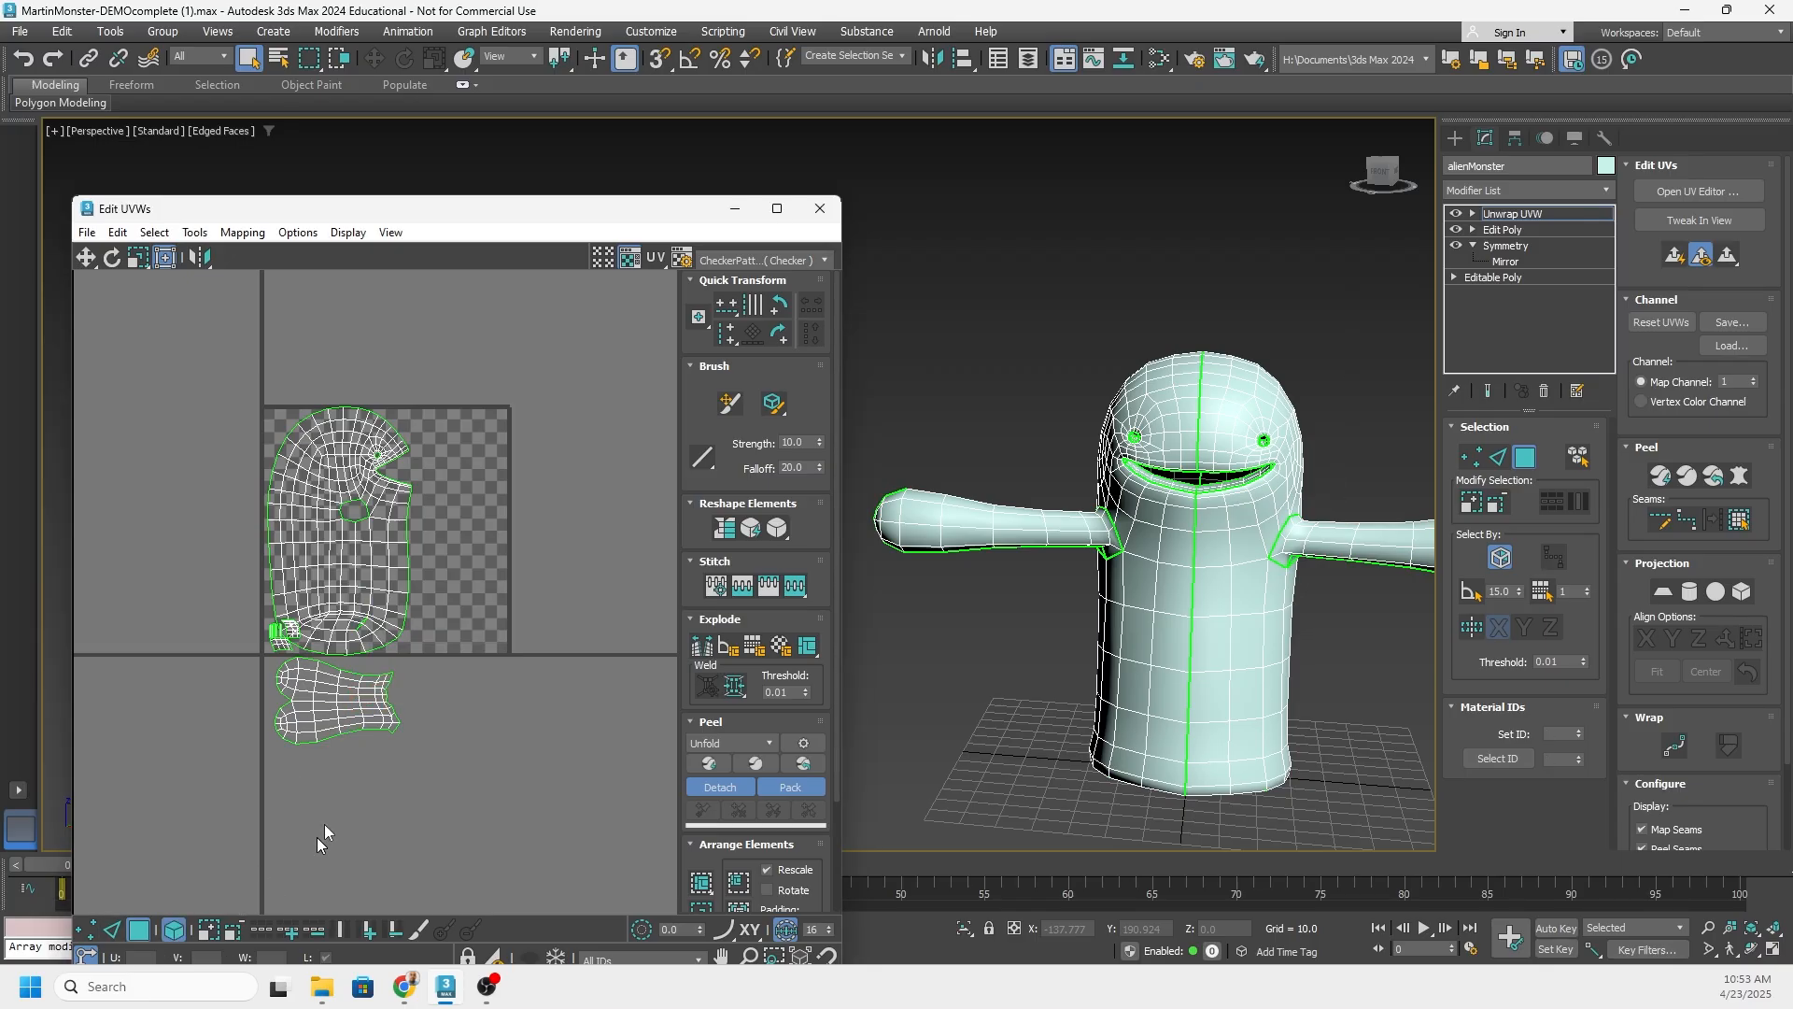
click(347, 724)
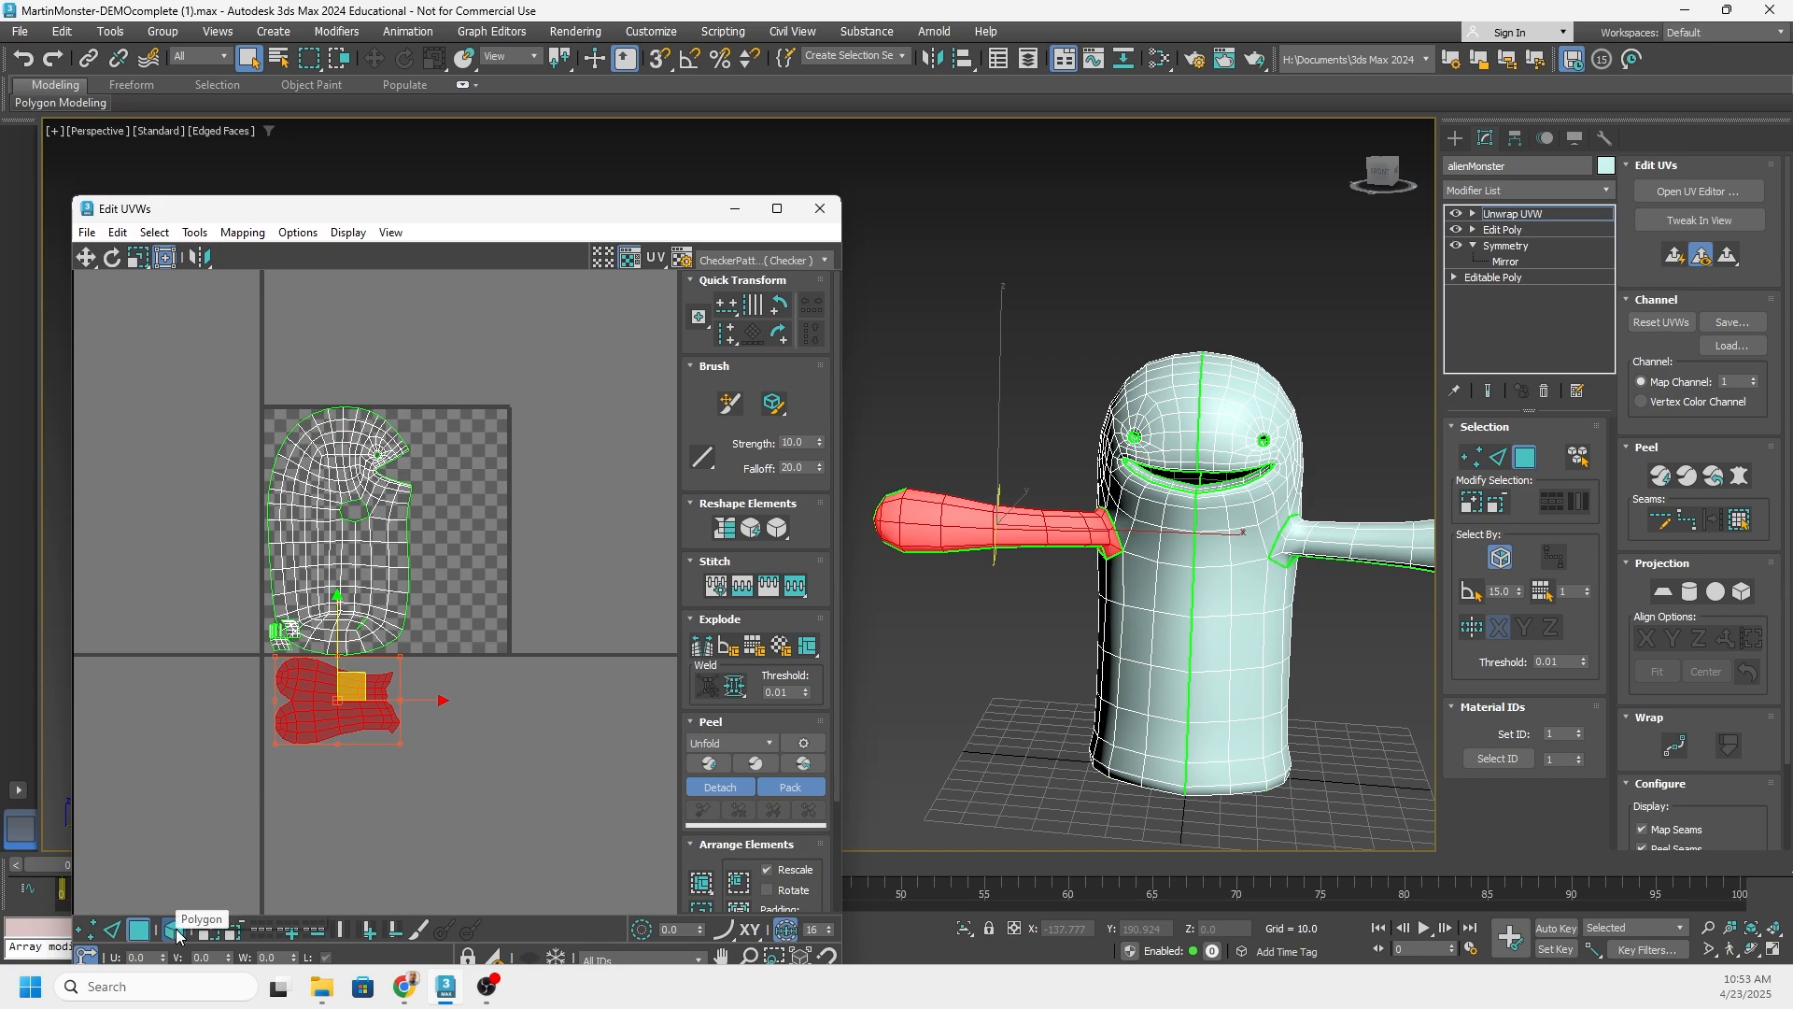
drag(355, 704, 493, 703)
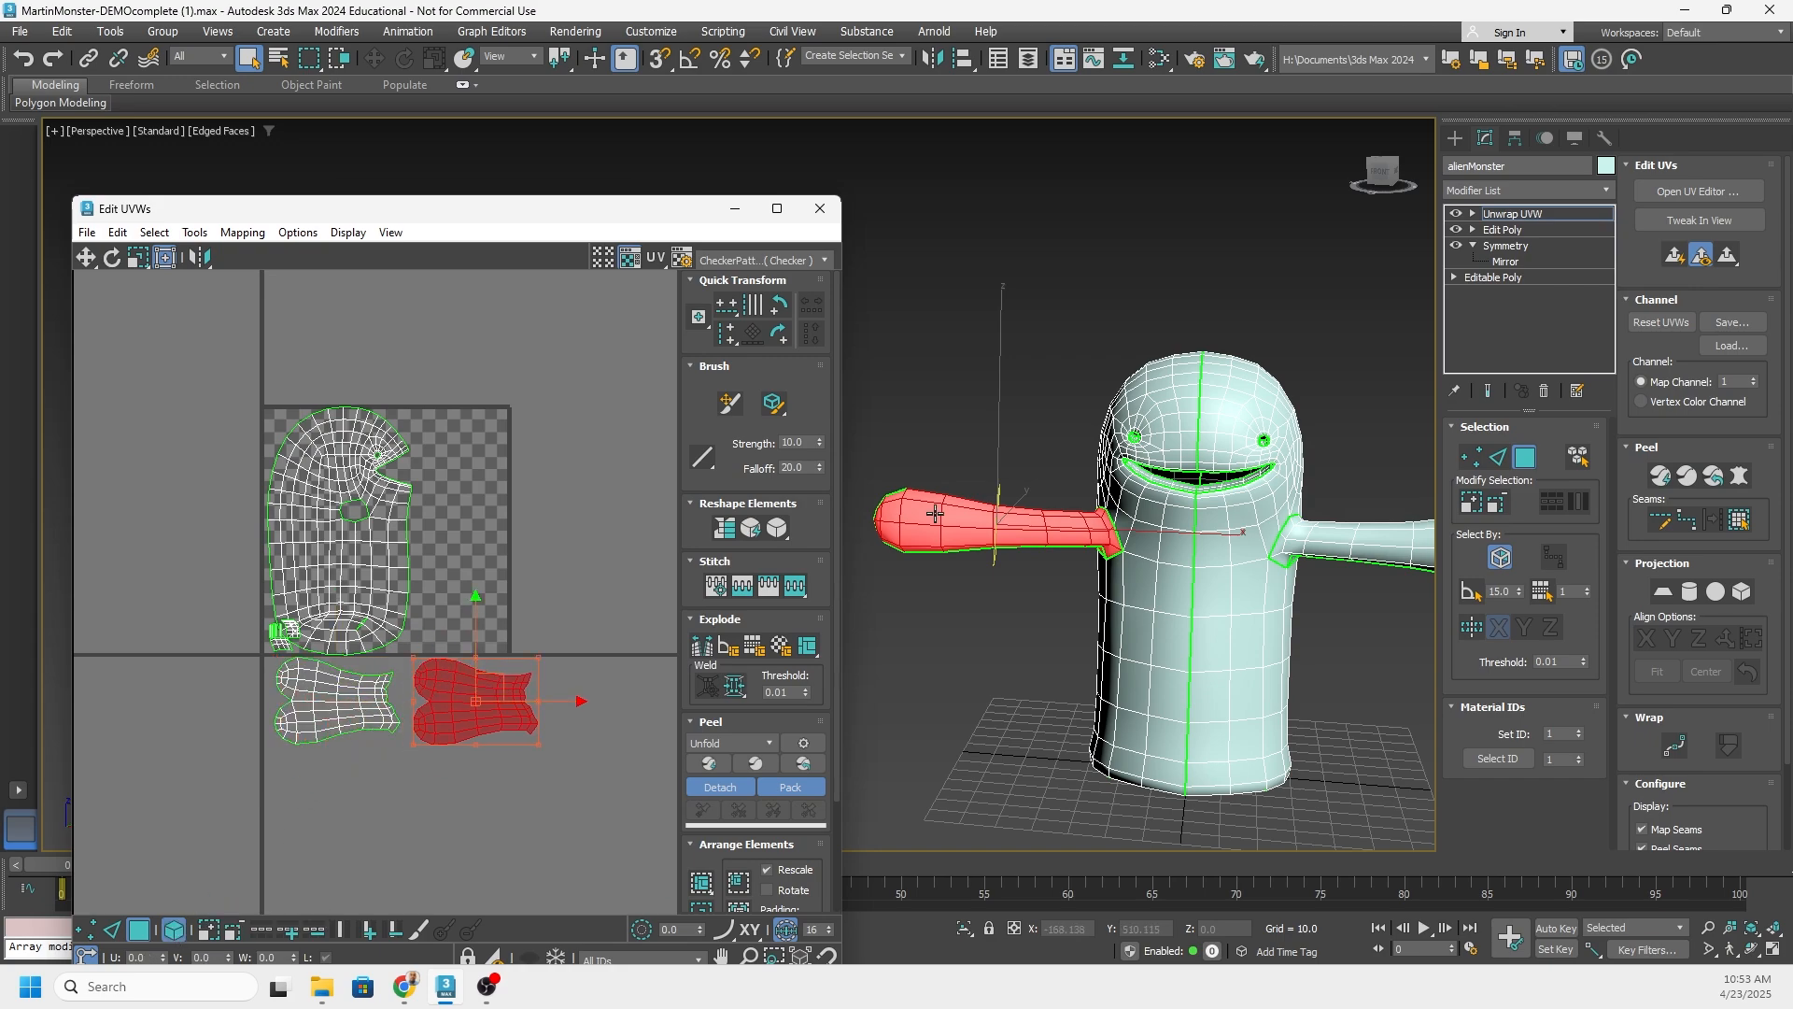
drag(475, 701, 327, 792)
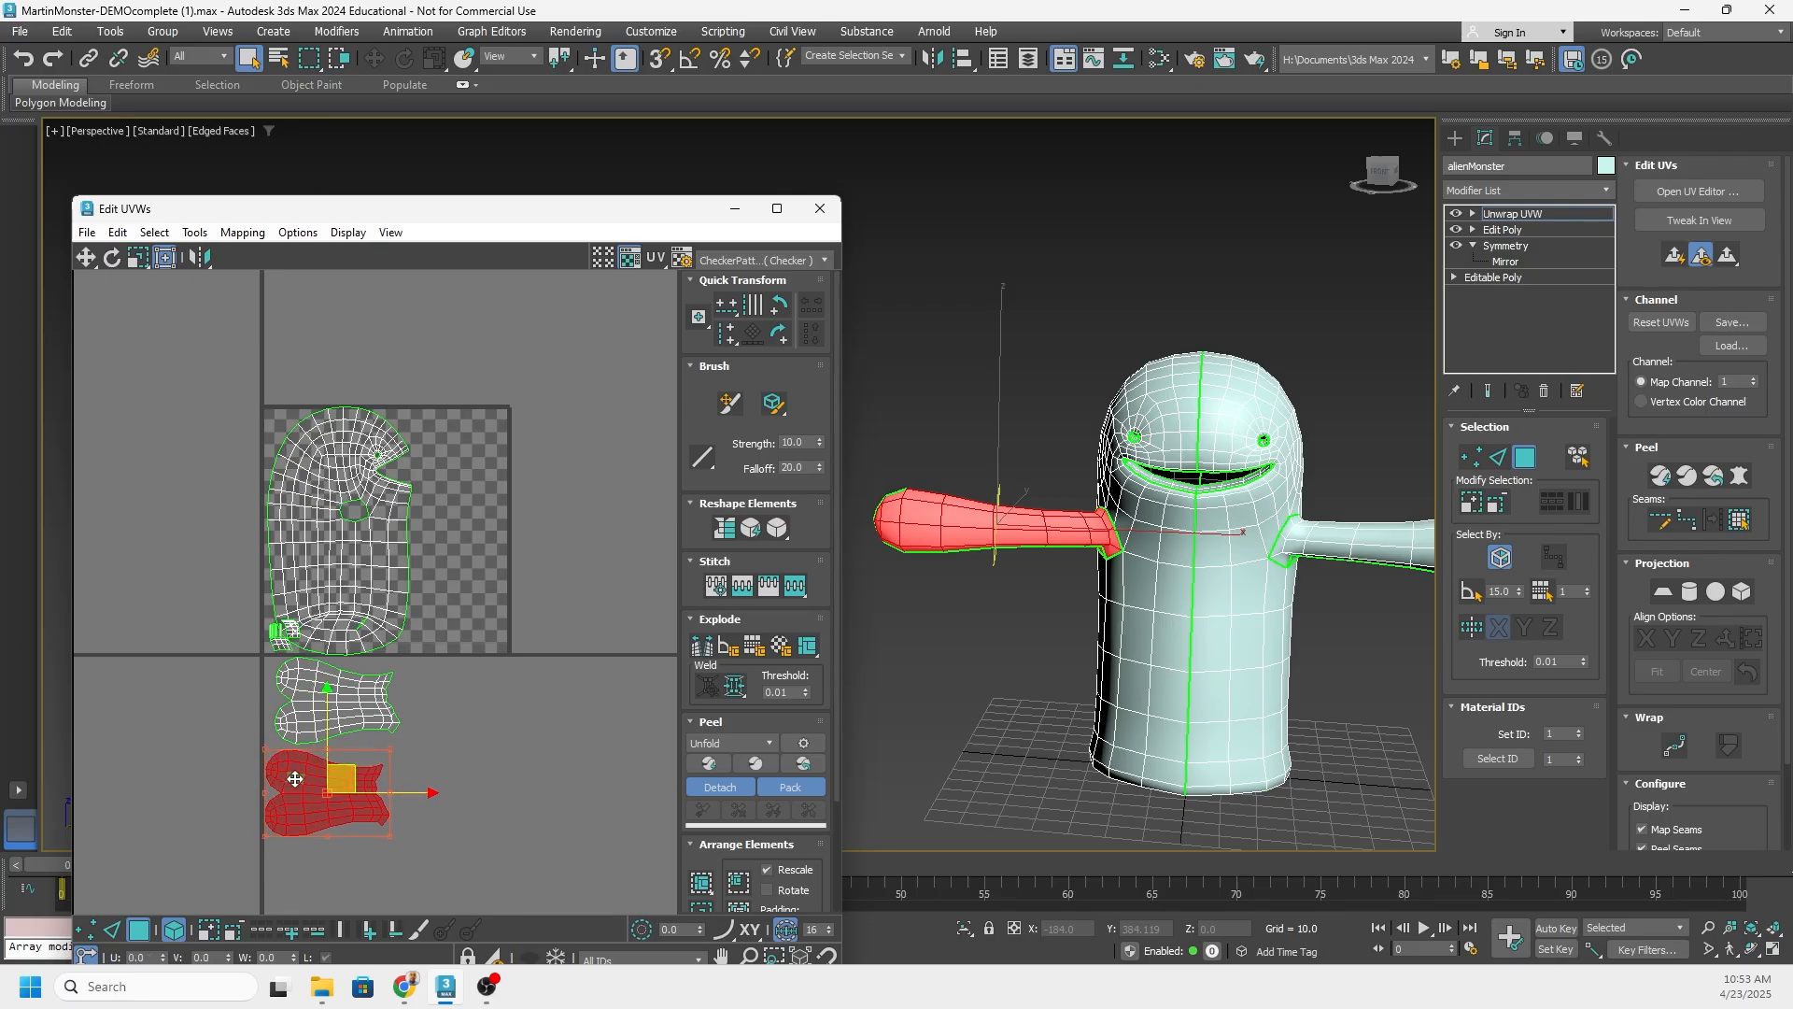
Mirror the other arm's UV shell horizontally and place it beside the first arm shell, with their shoulder ends facing
click(305, 689)
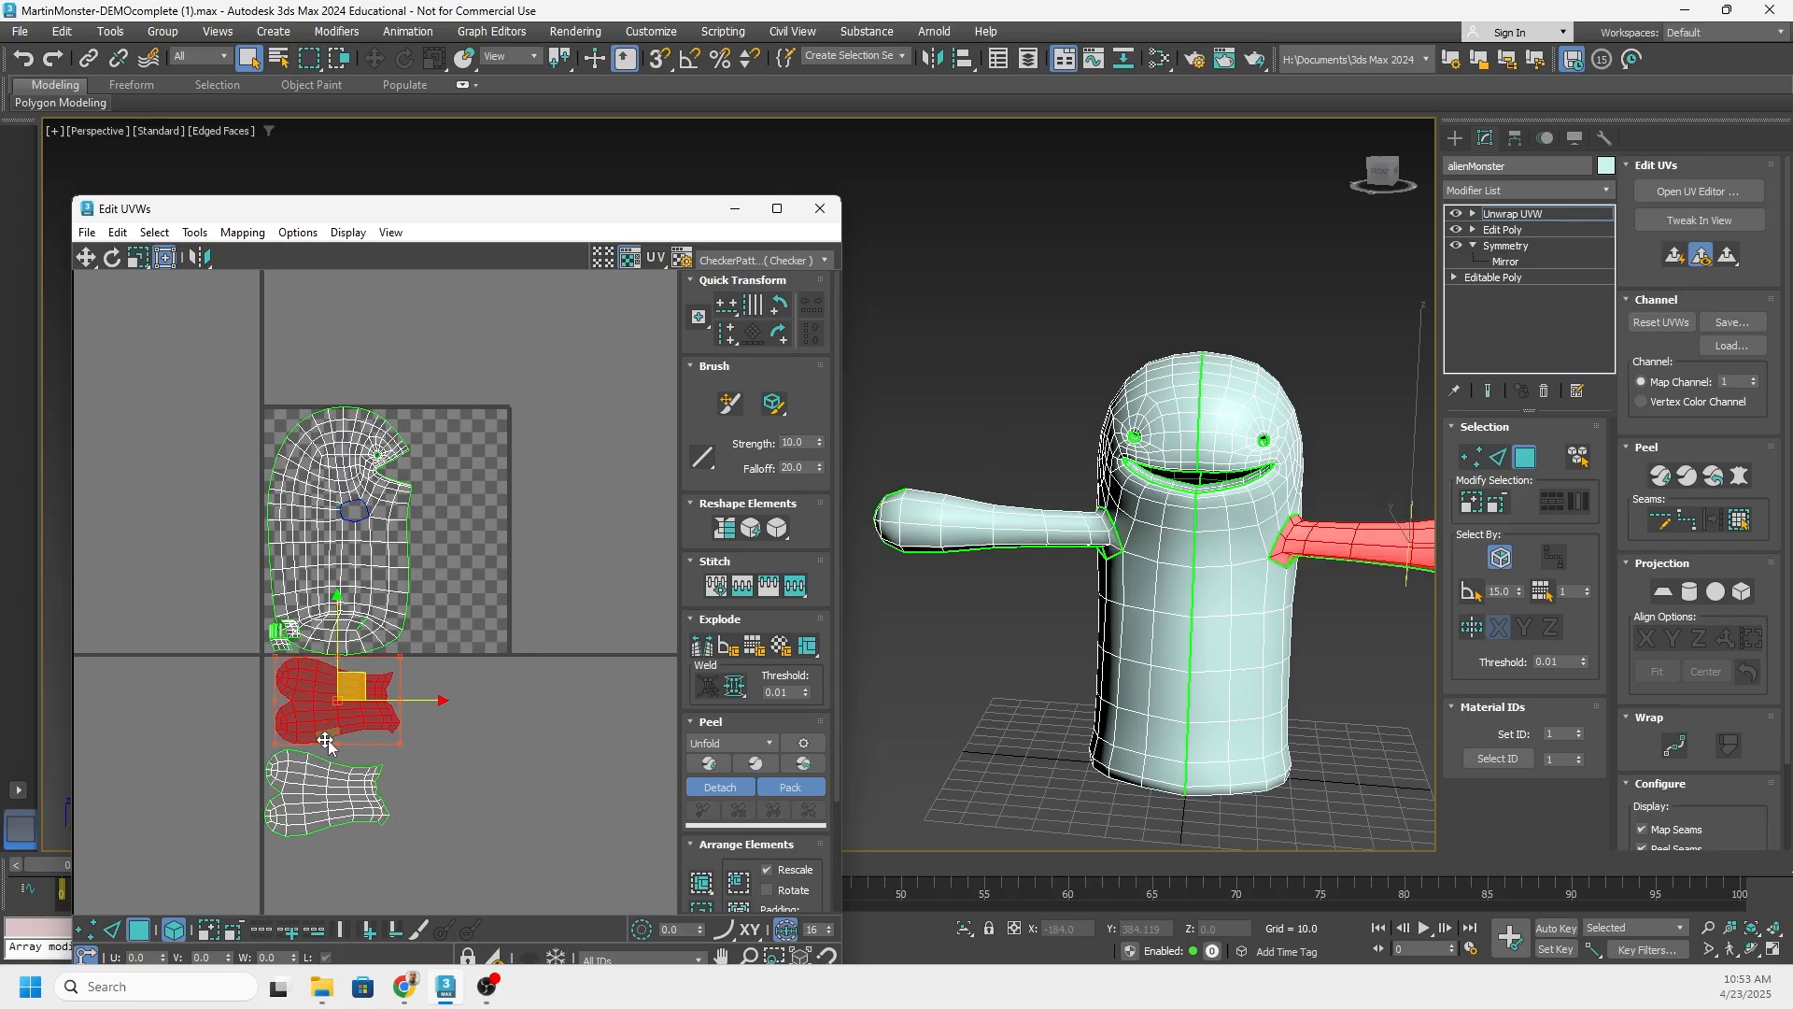
middle_drag(1321, 556, 1231, 554)
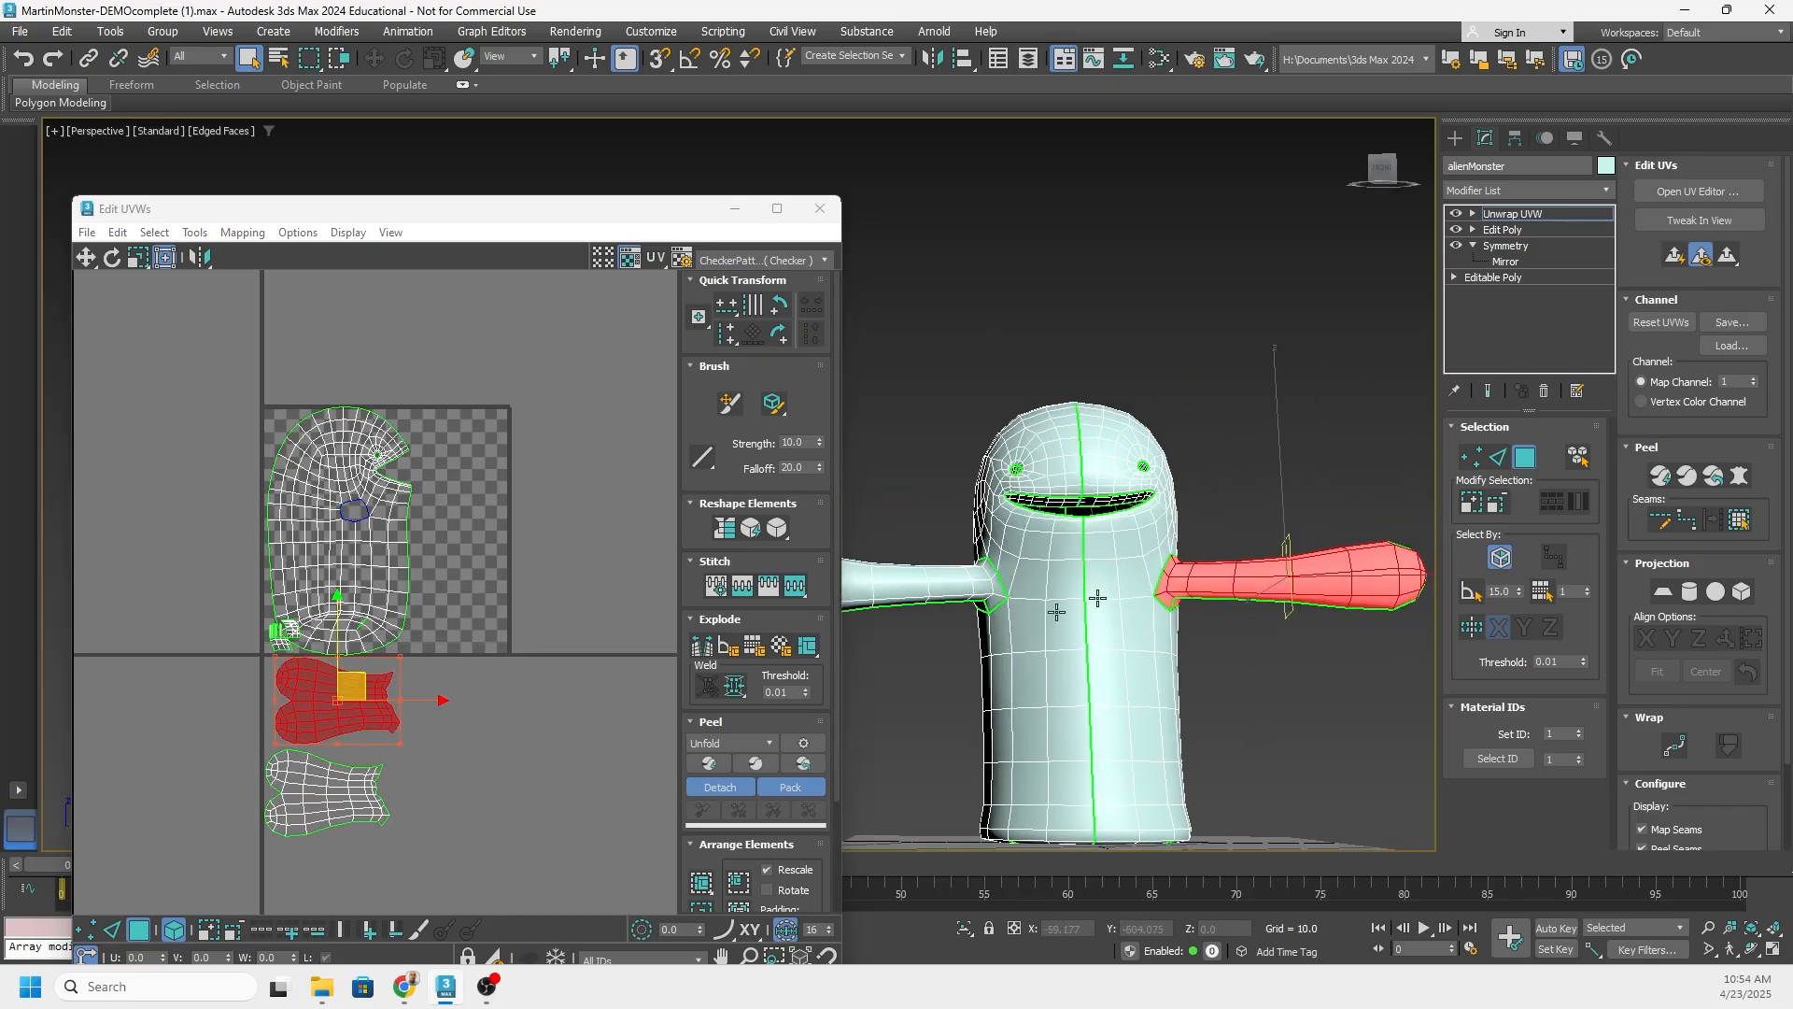
drag(341, 696, 480, 722)
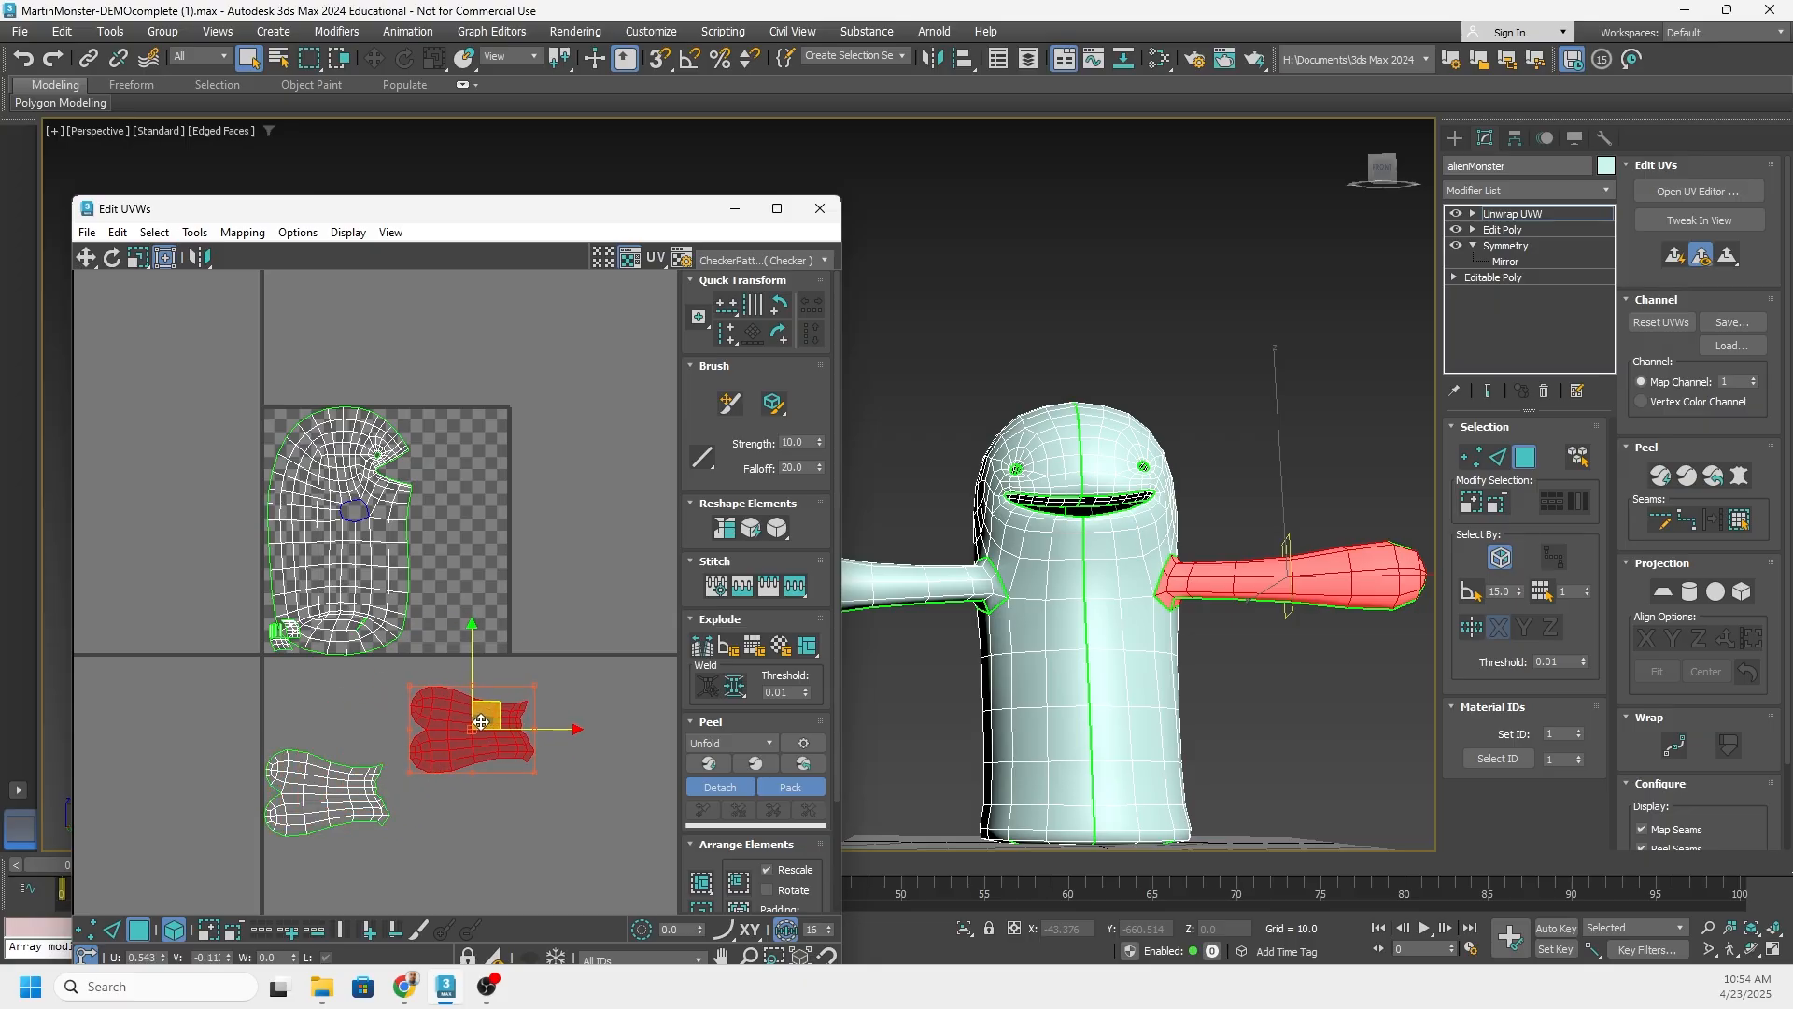
click(199, 258)
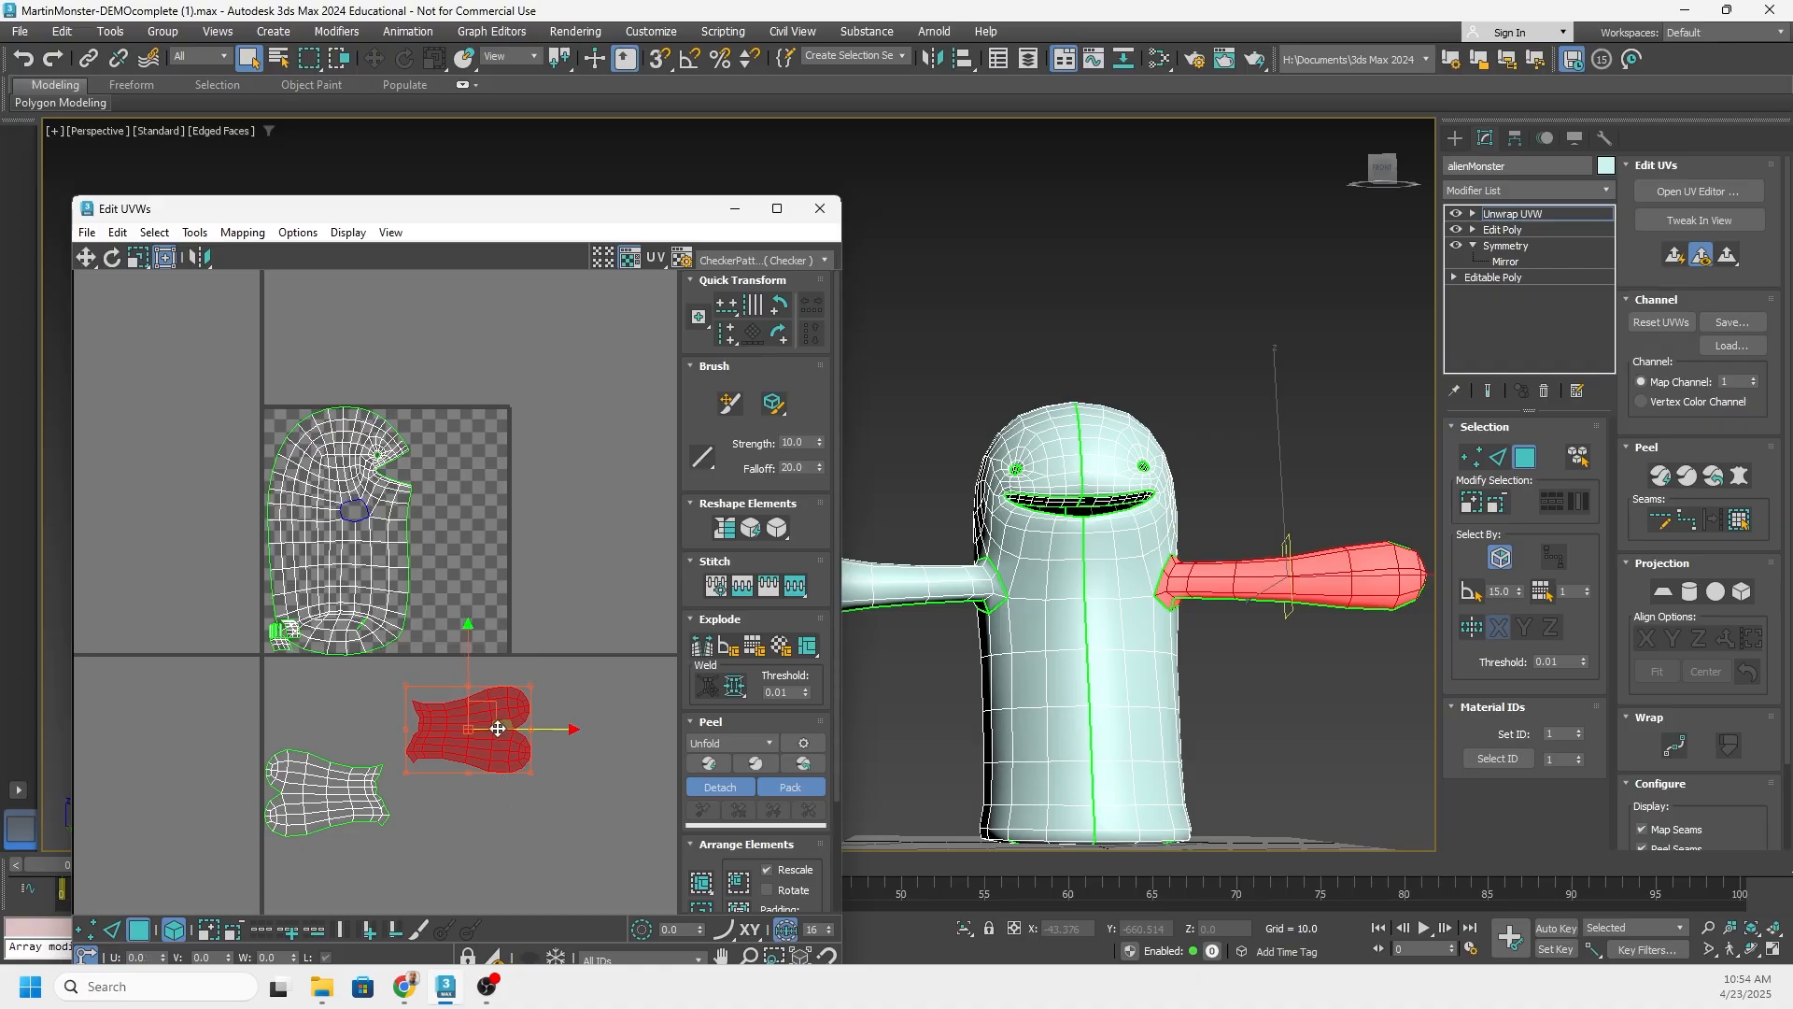
drag(490, 716, 500, 774)
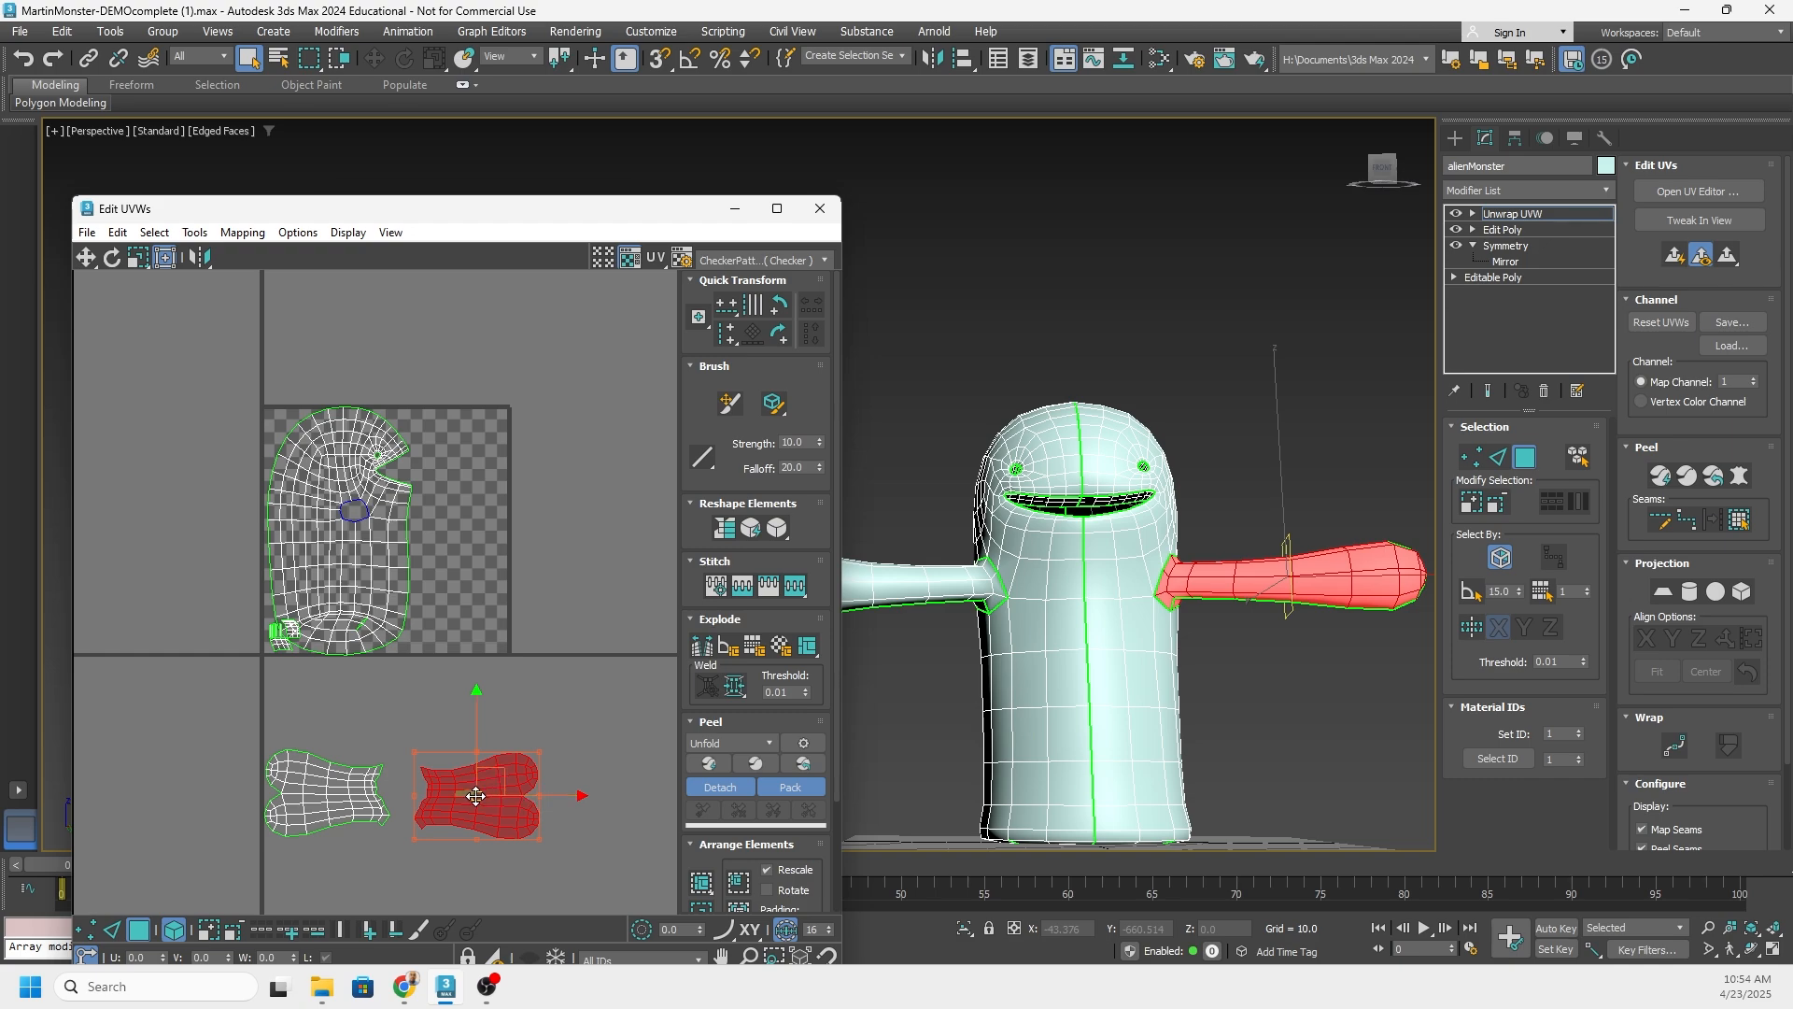
drag(477, 794, 462, 790)
Grow a torso face selection to the whole overlapping body half shell and move it to the right of the other body half
click(1132, 560)
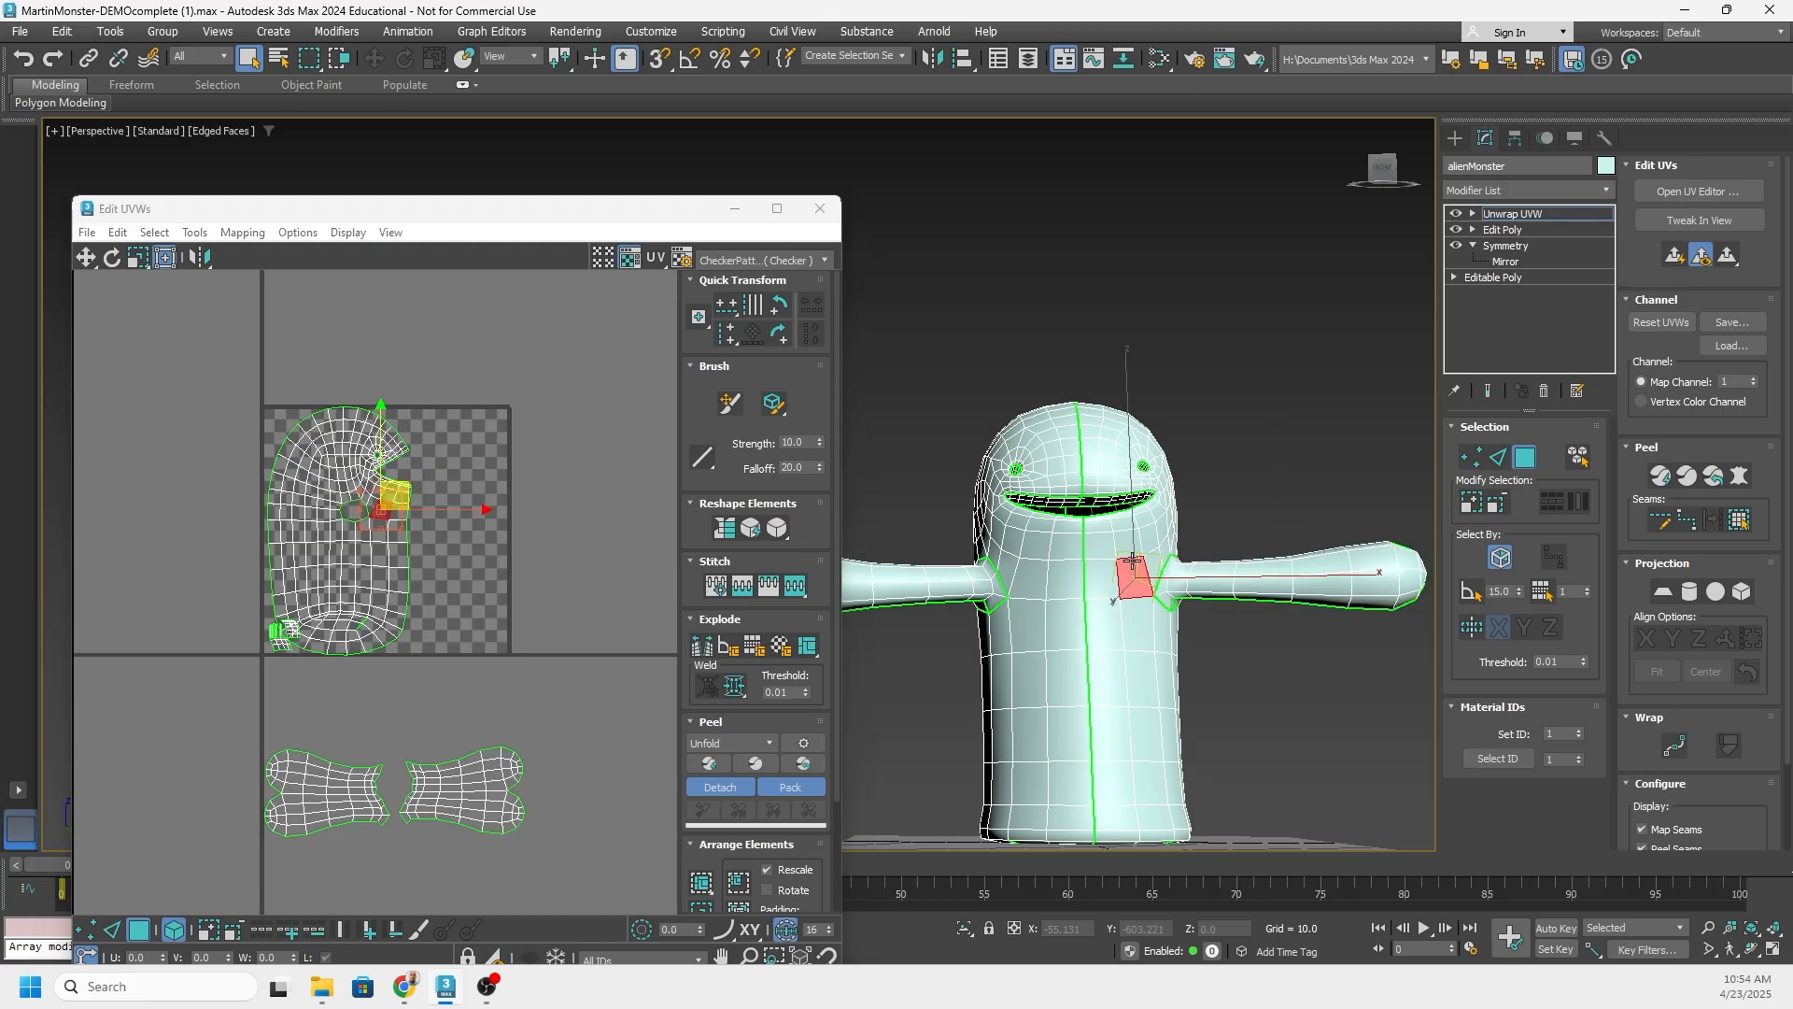
alt+middle_drag(1130, 554, 1094, 535)
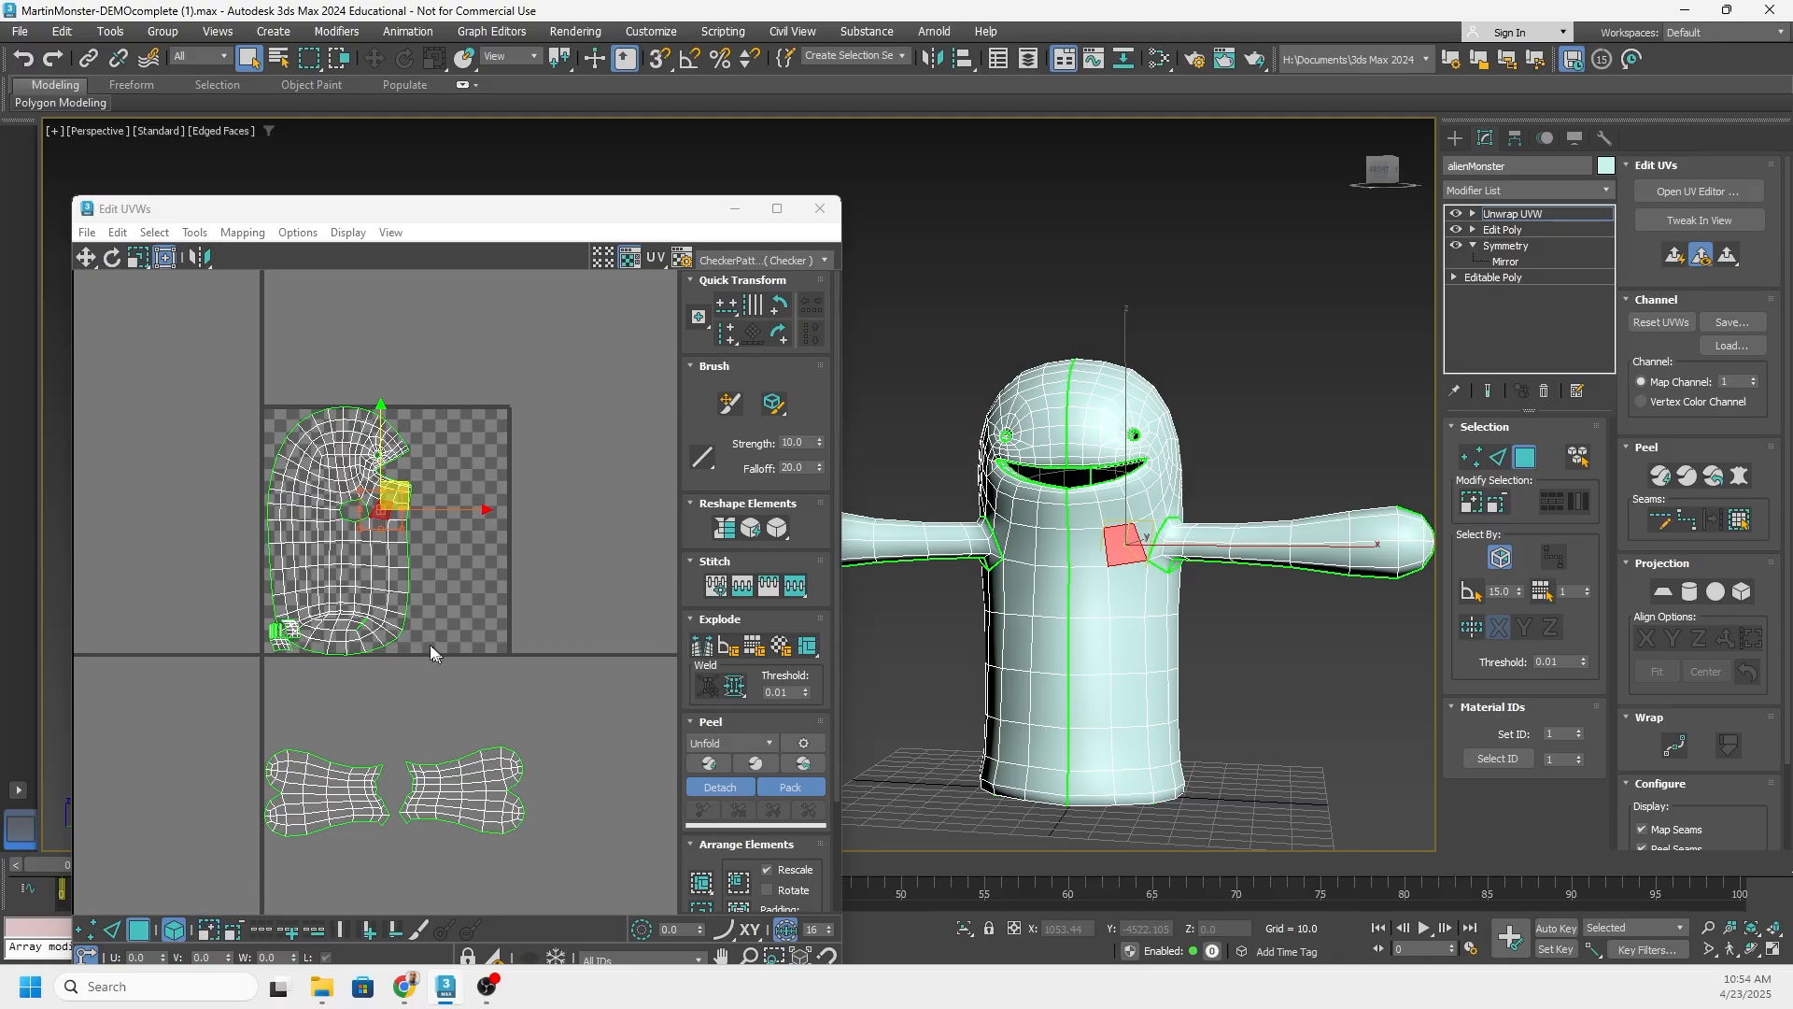
right_click(488, 573)
click(574, 452)
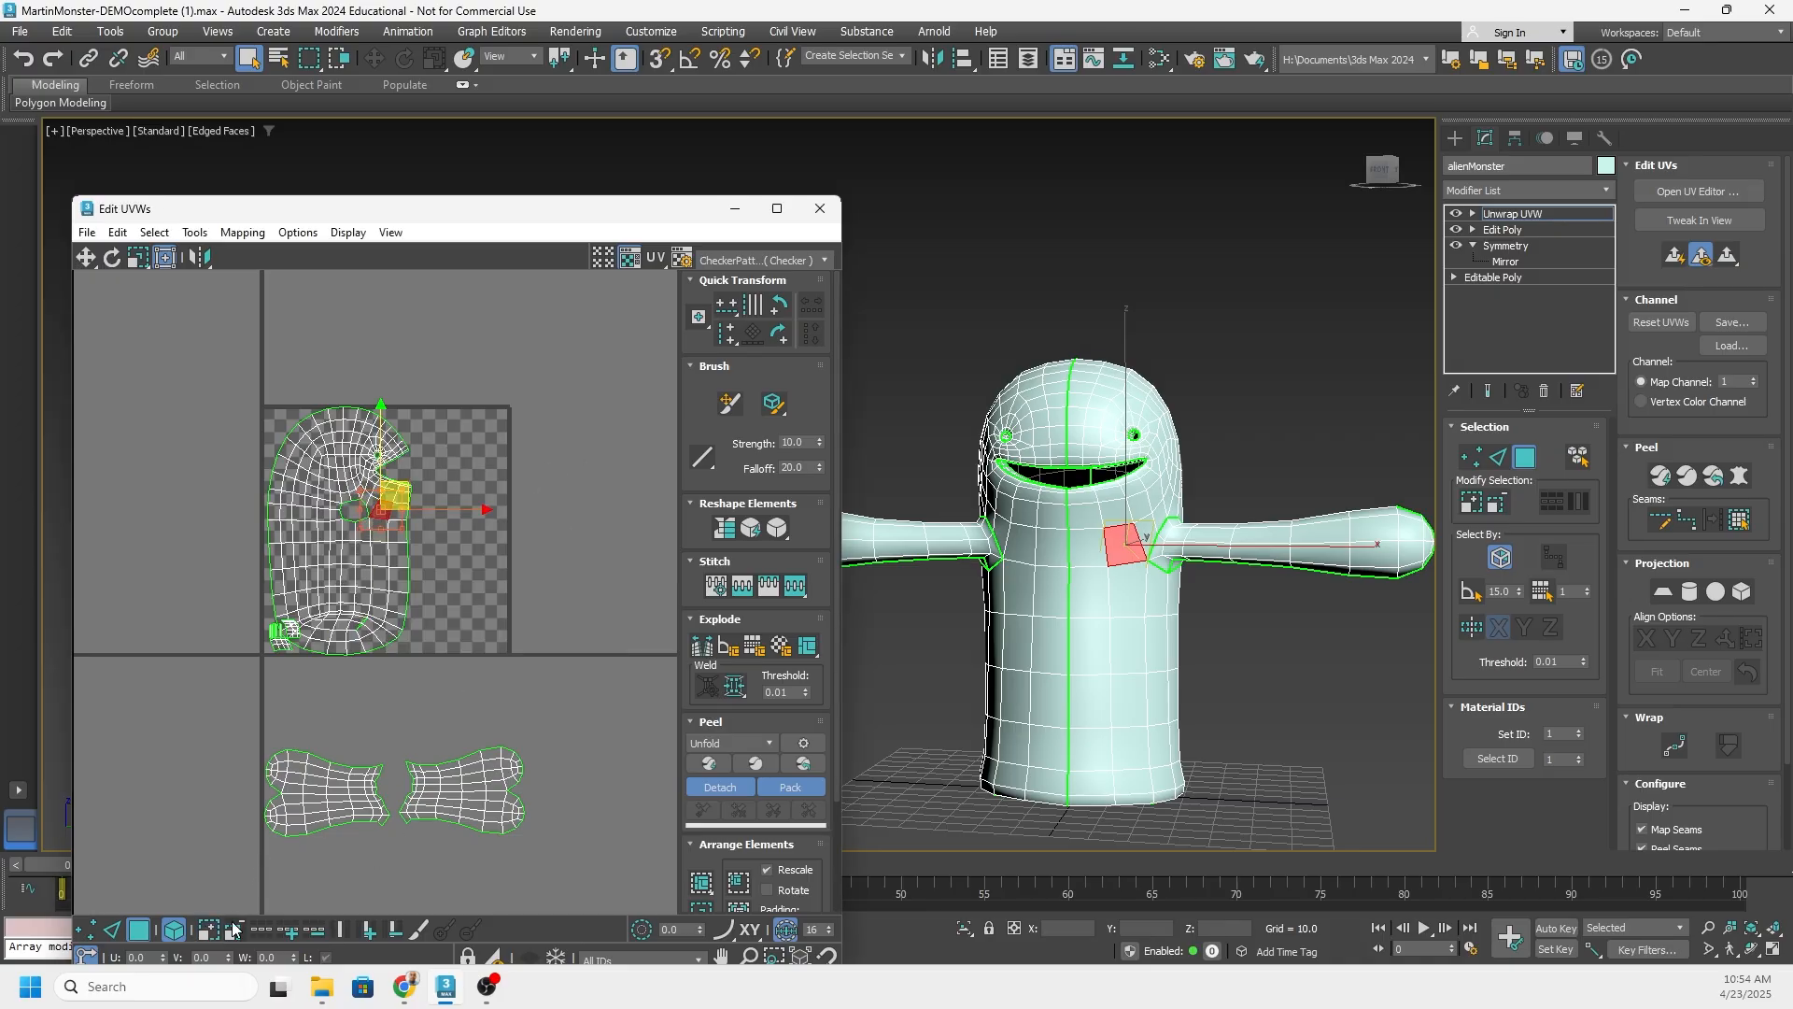
click(209, 928)
click(209, 929)
click(210, 929)
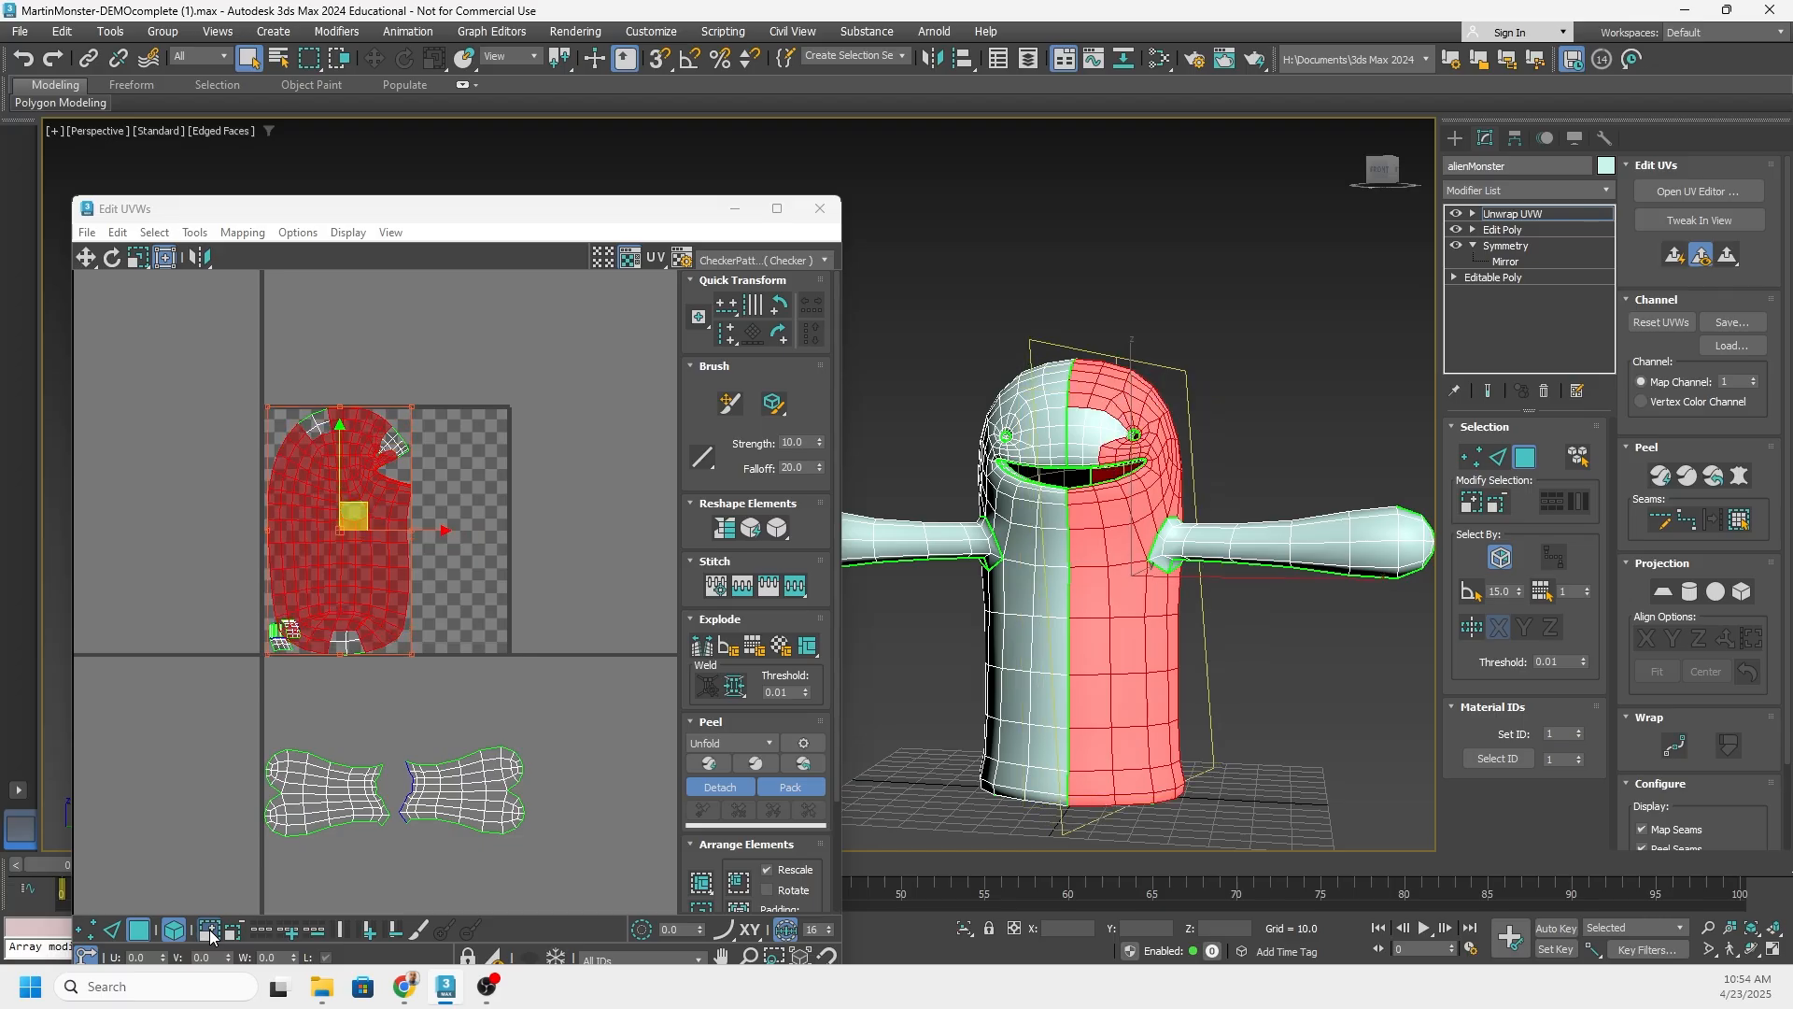
click(209, 928)
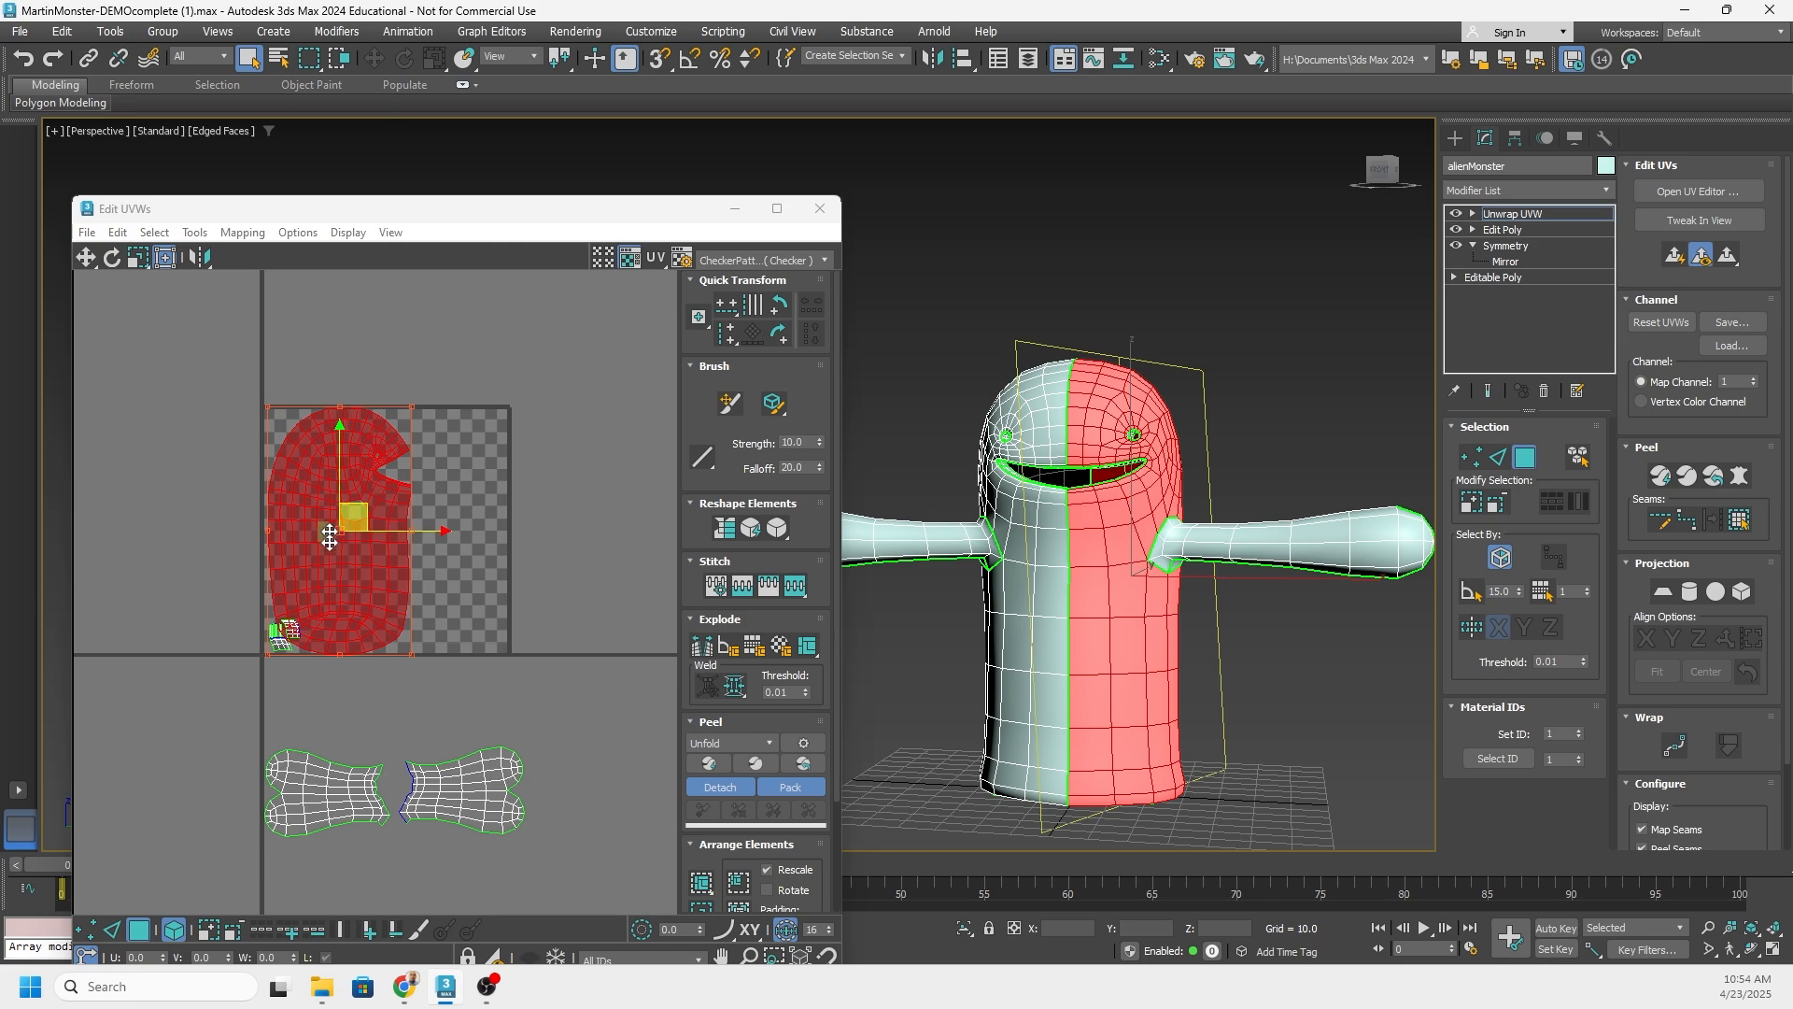
drag(365, 510, 520, 505)
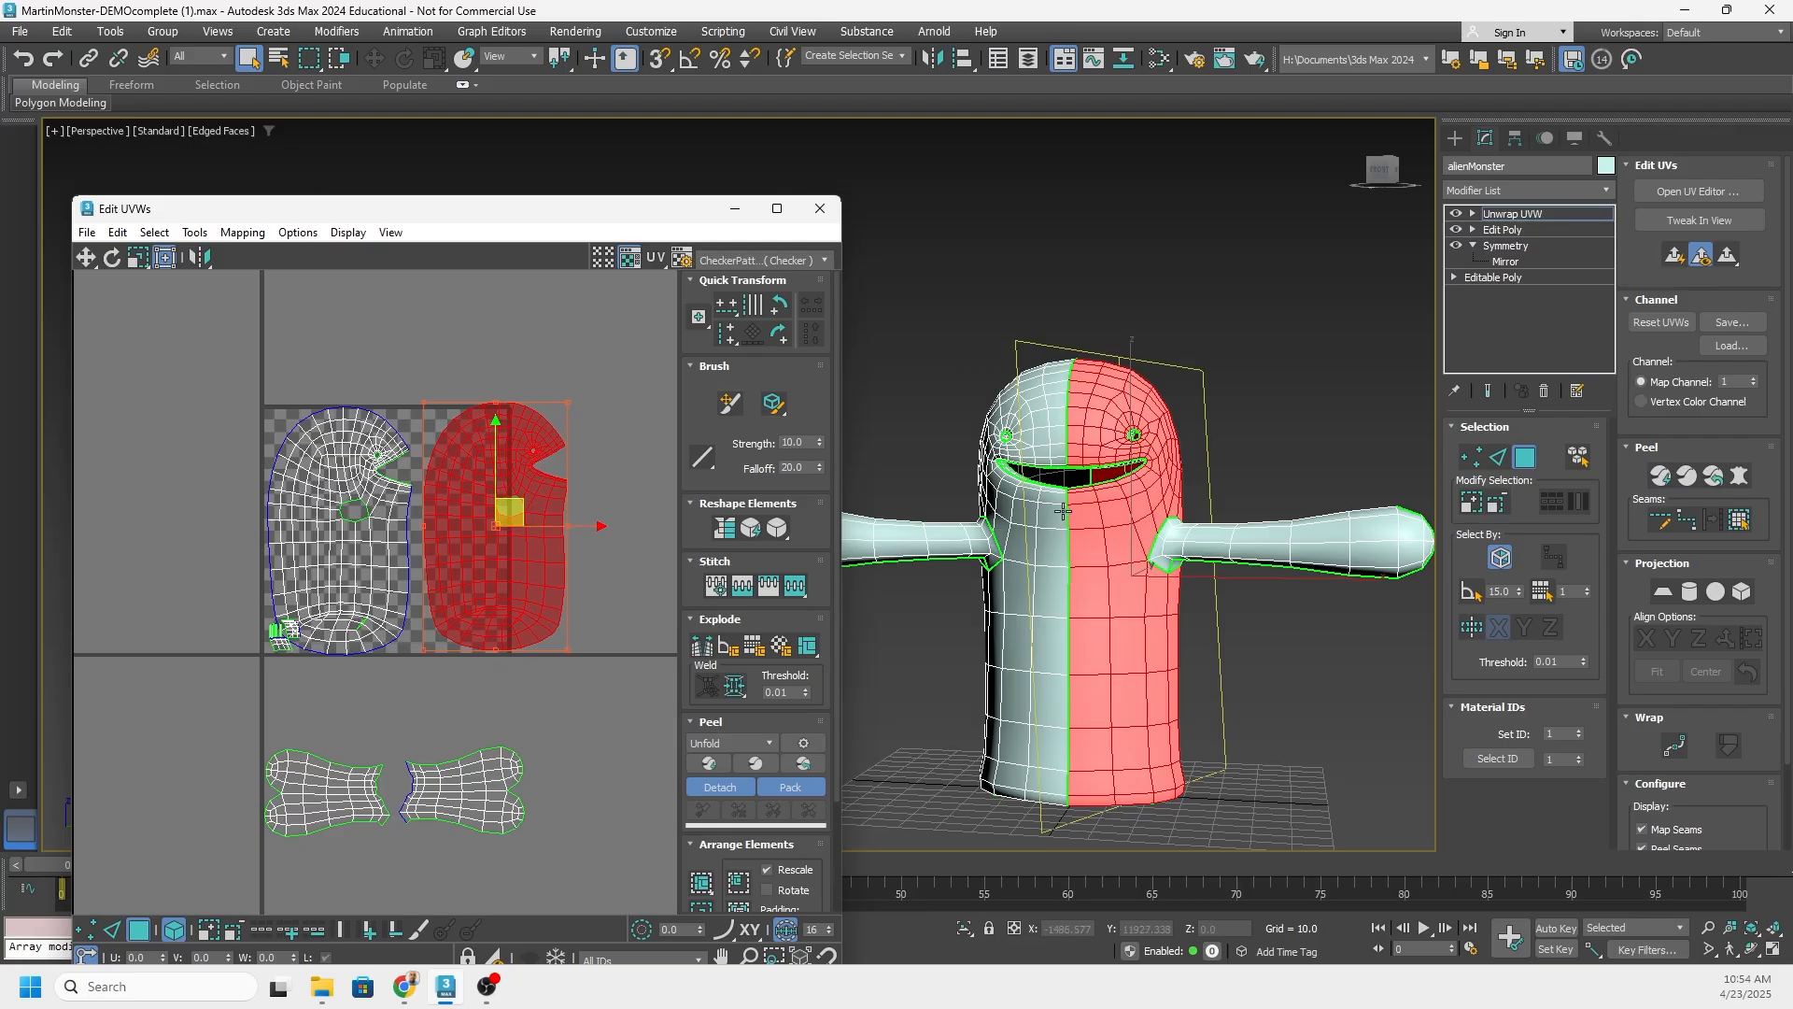
Try growing the selected body half across the monster's centre seam, and undo the extra selection
alt+middle_drag(1323, 519, 1158, 527)
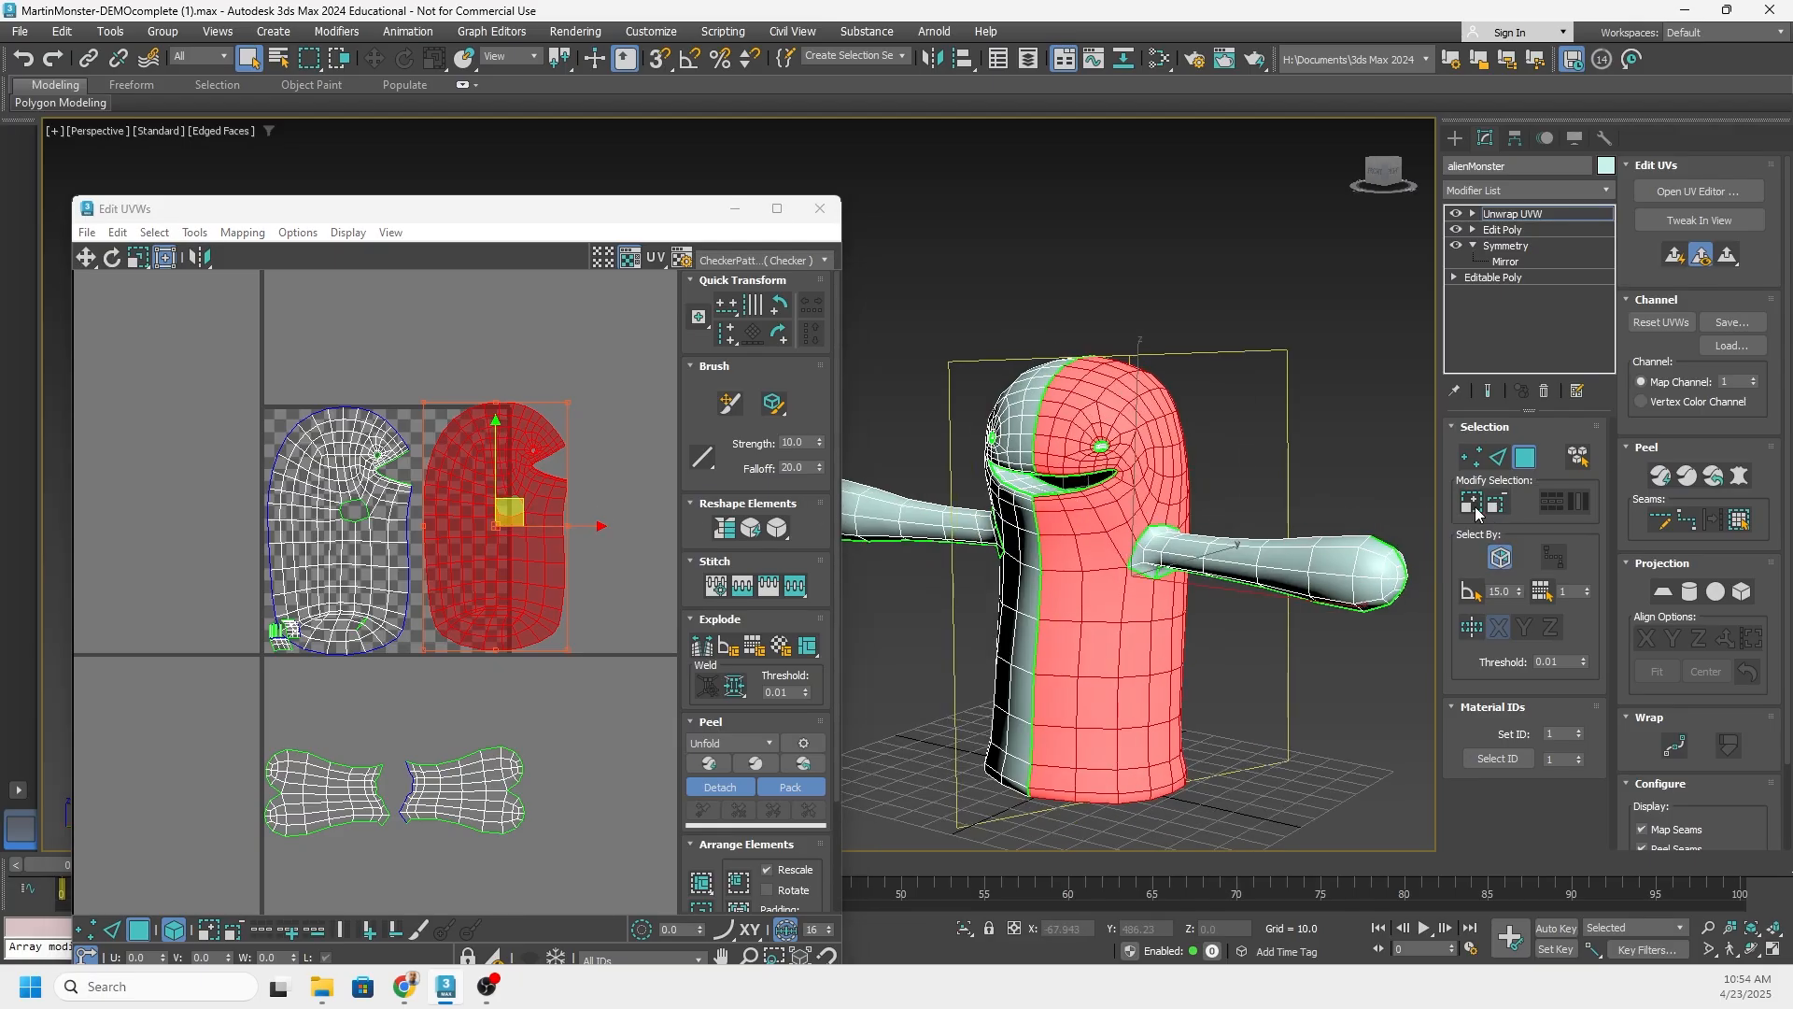
click(1498, 557)
alt+middle_drag(1318, 477, 1142, 404)
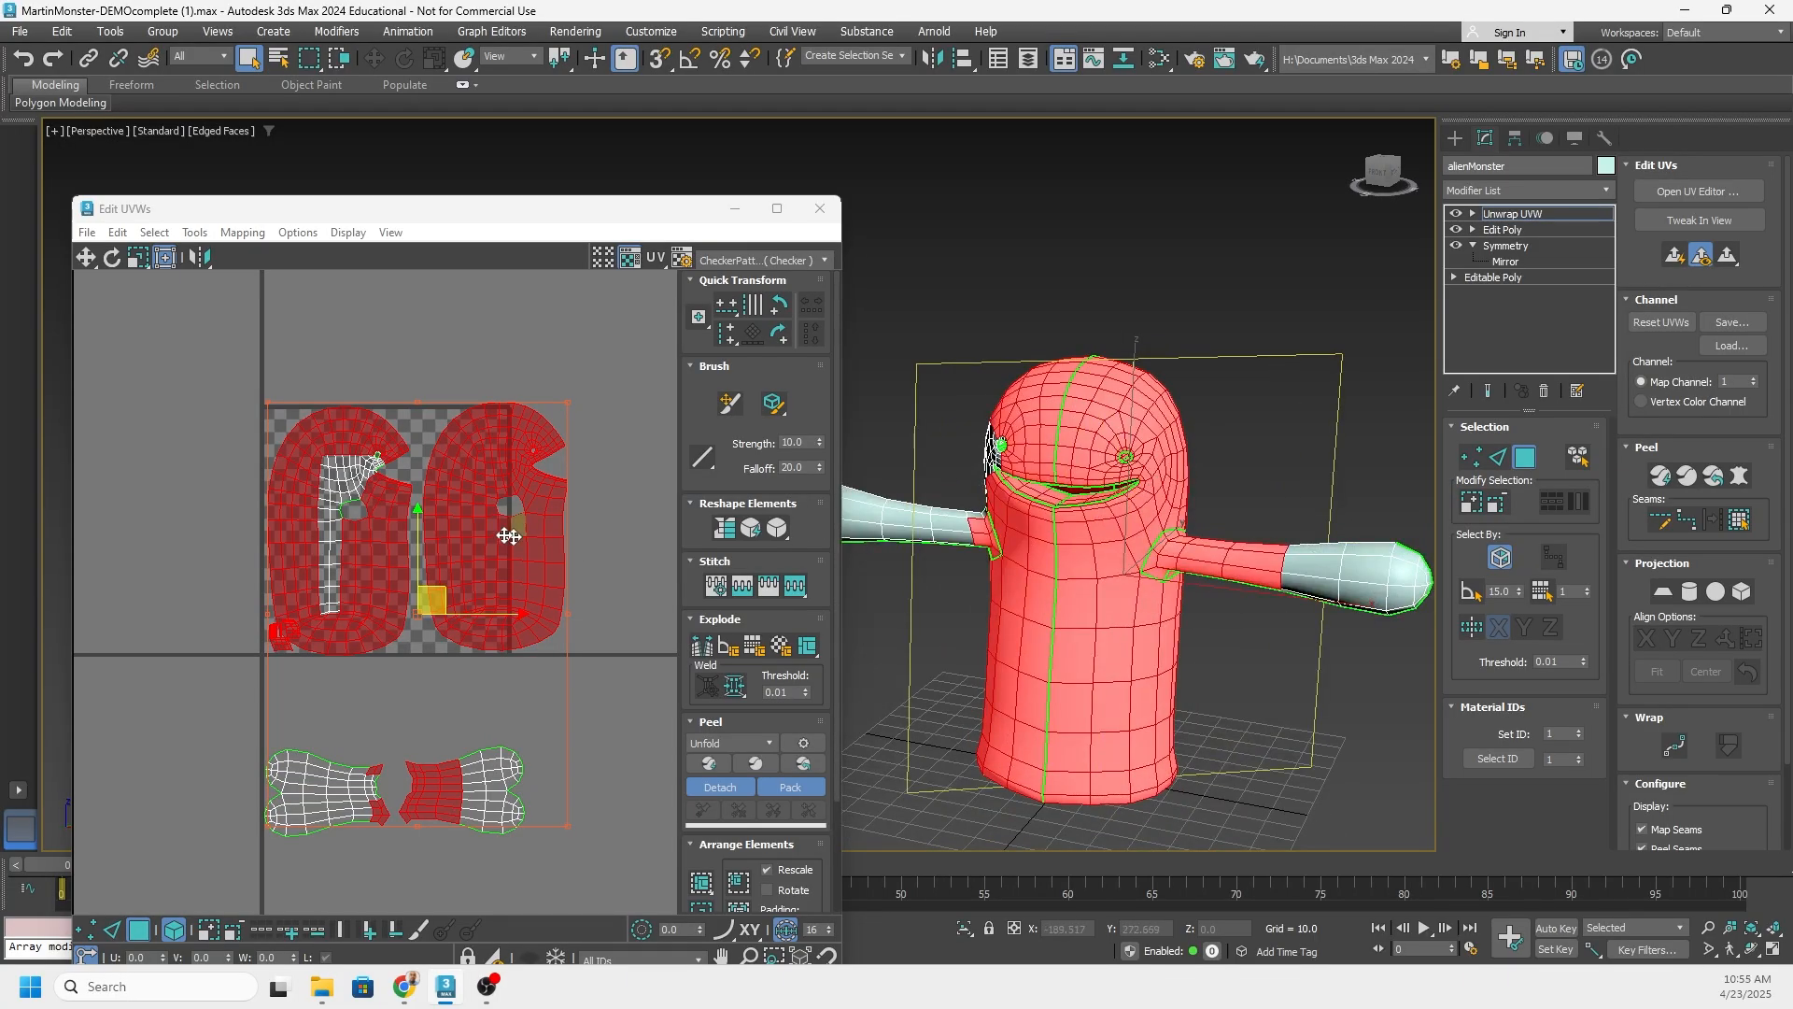
key(ctrl+z)
key(ctrl+z)
key(ctrl+z)
key(ctrl+z)
key(ctrl+z)
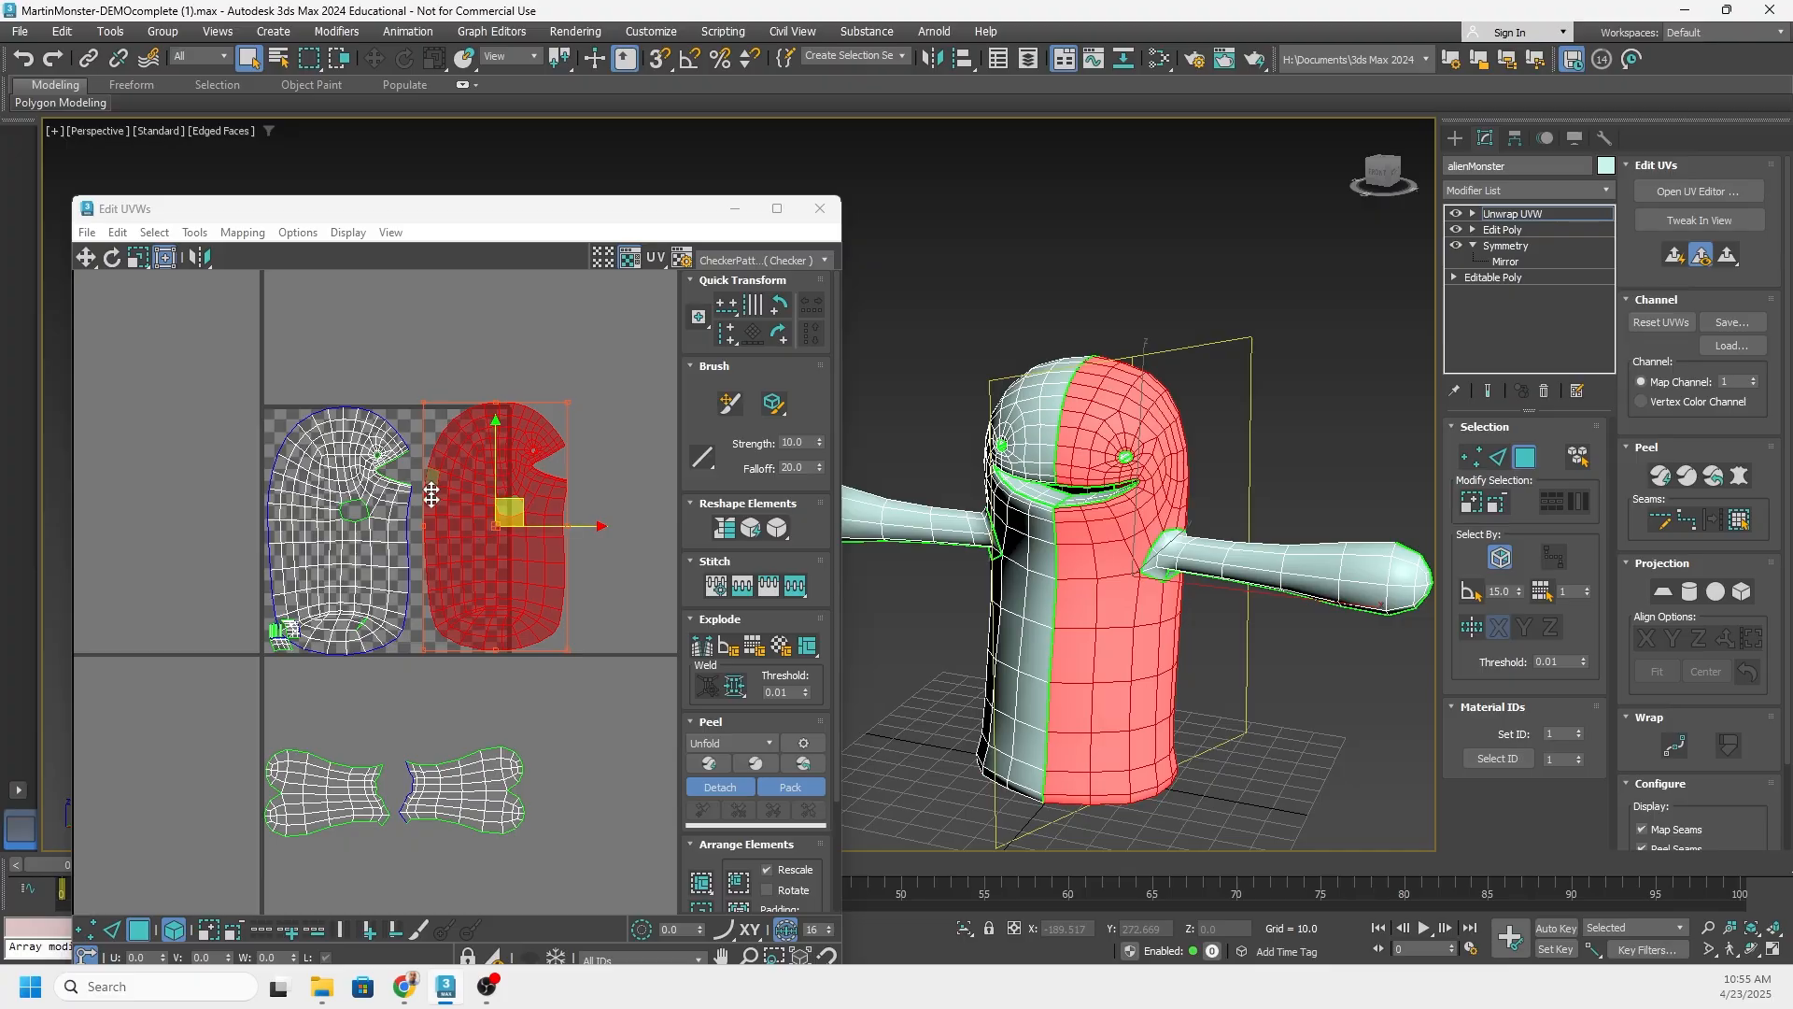
Mirror the selected body half's UV shell horizontally, align it beside the other body half and clear the selection
scroll(429, 458, up, 2)
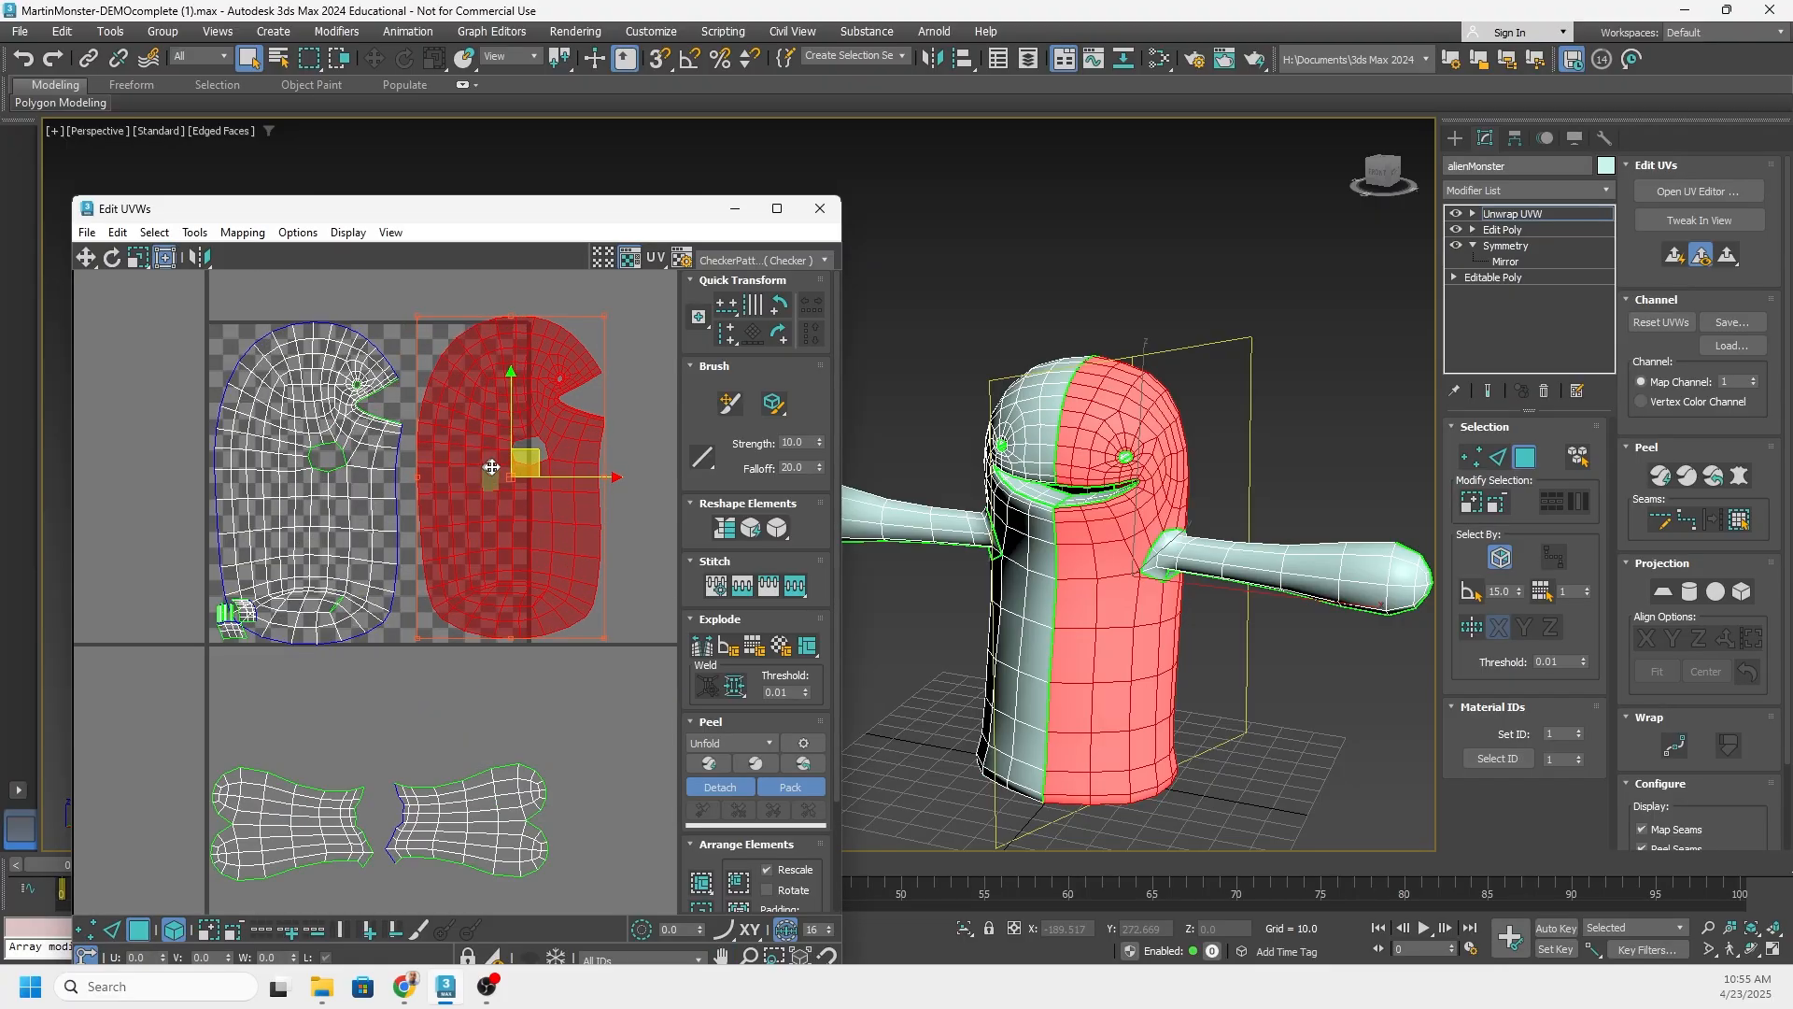
click(199, 260)
middle_drag(588, 509, 601, 473)
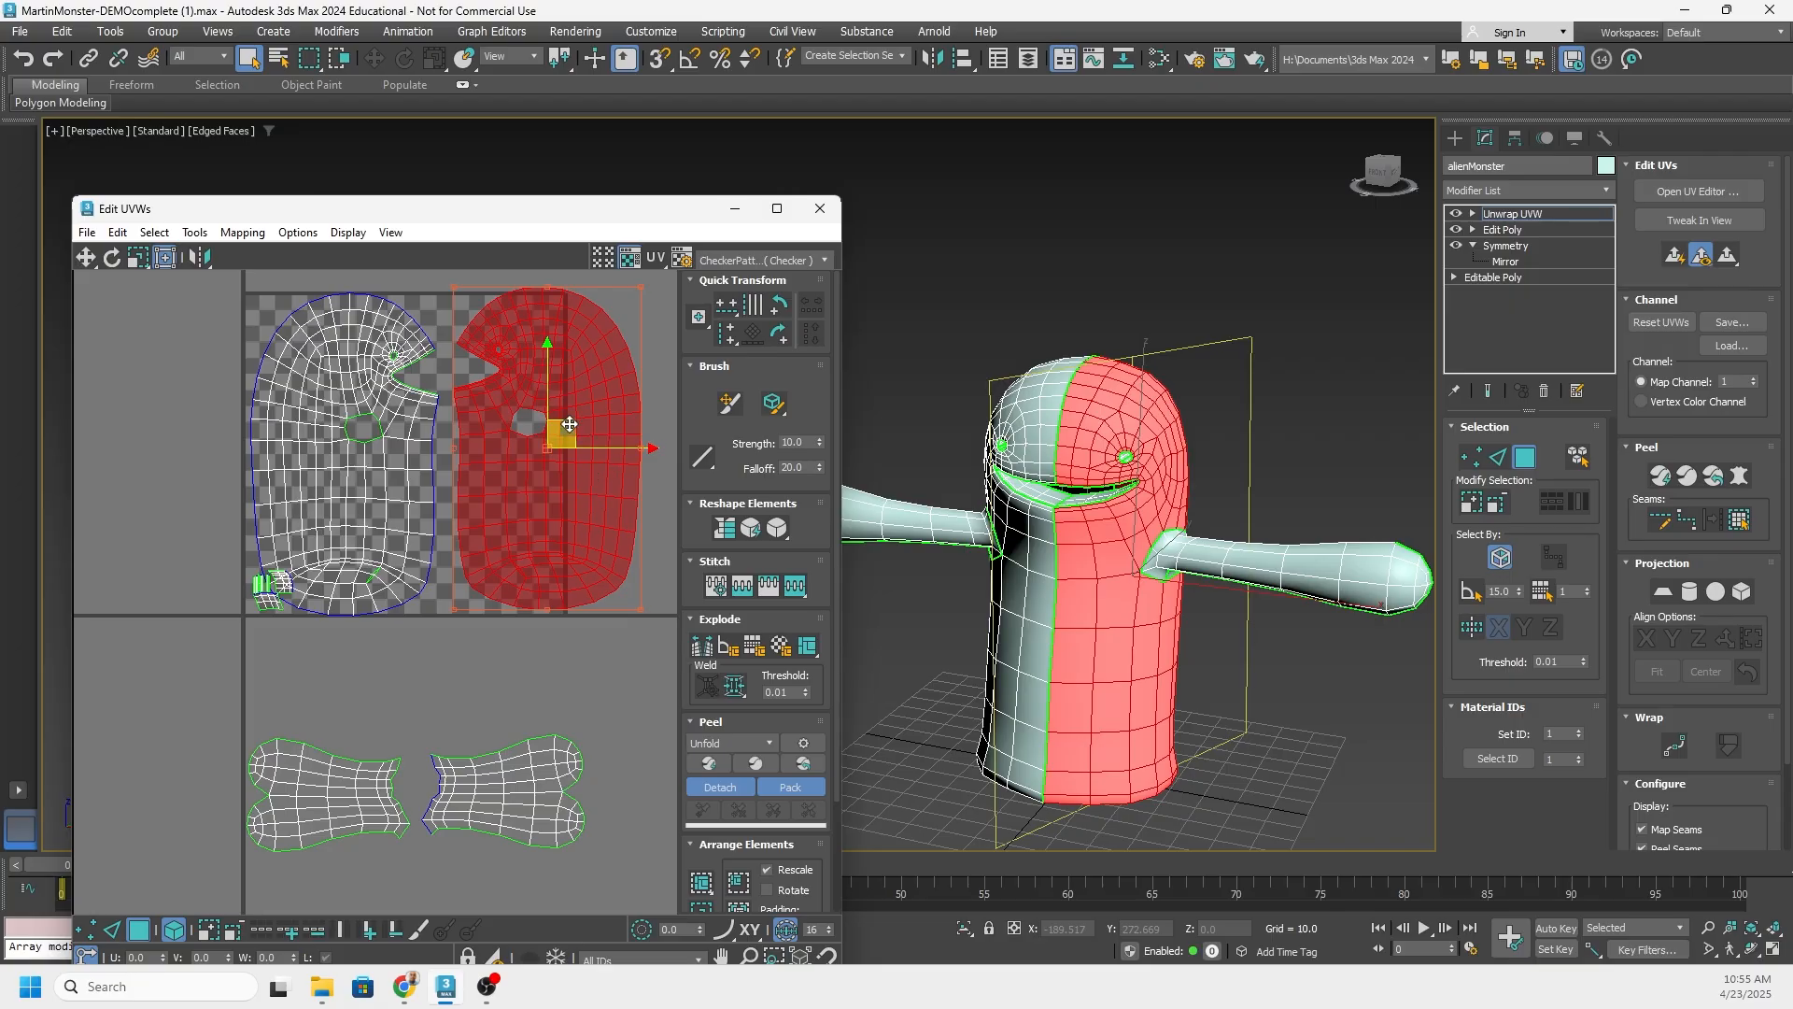
drag(569, 424, 566, 430)
scroll(473, 418, up, 2)
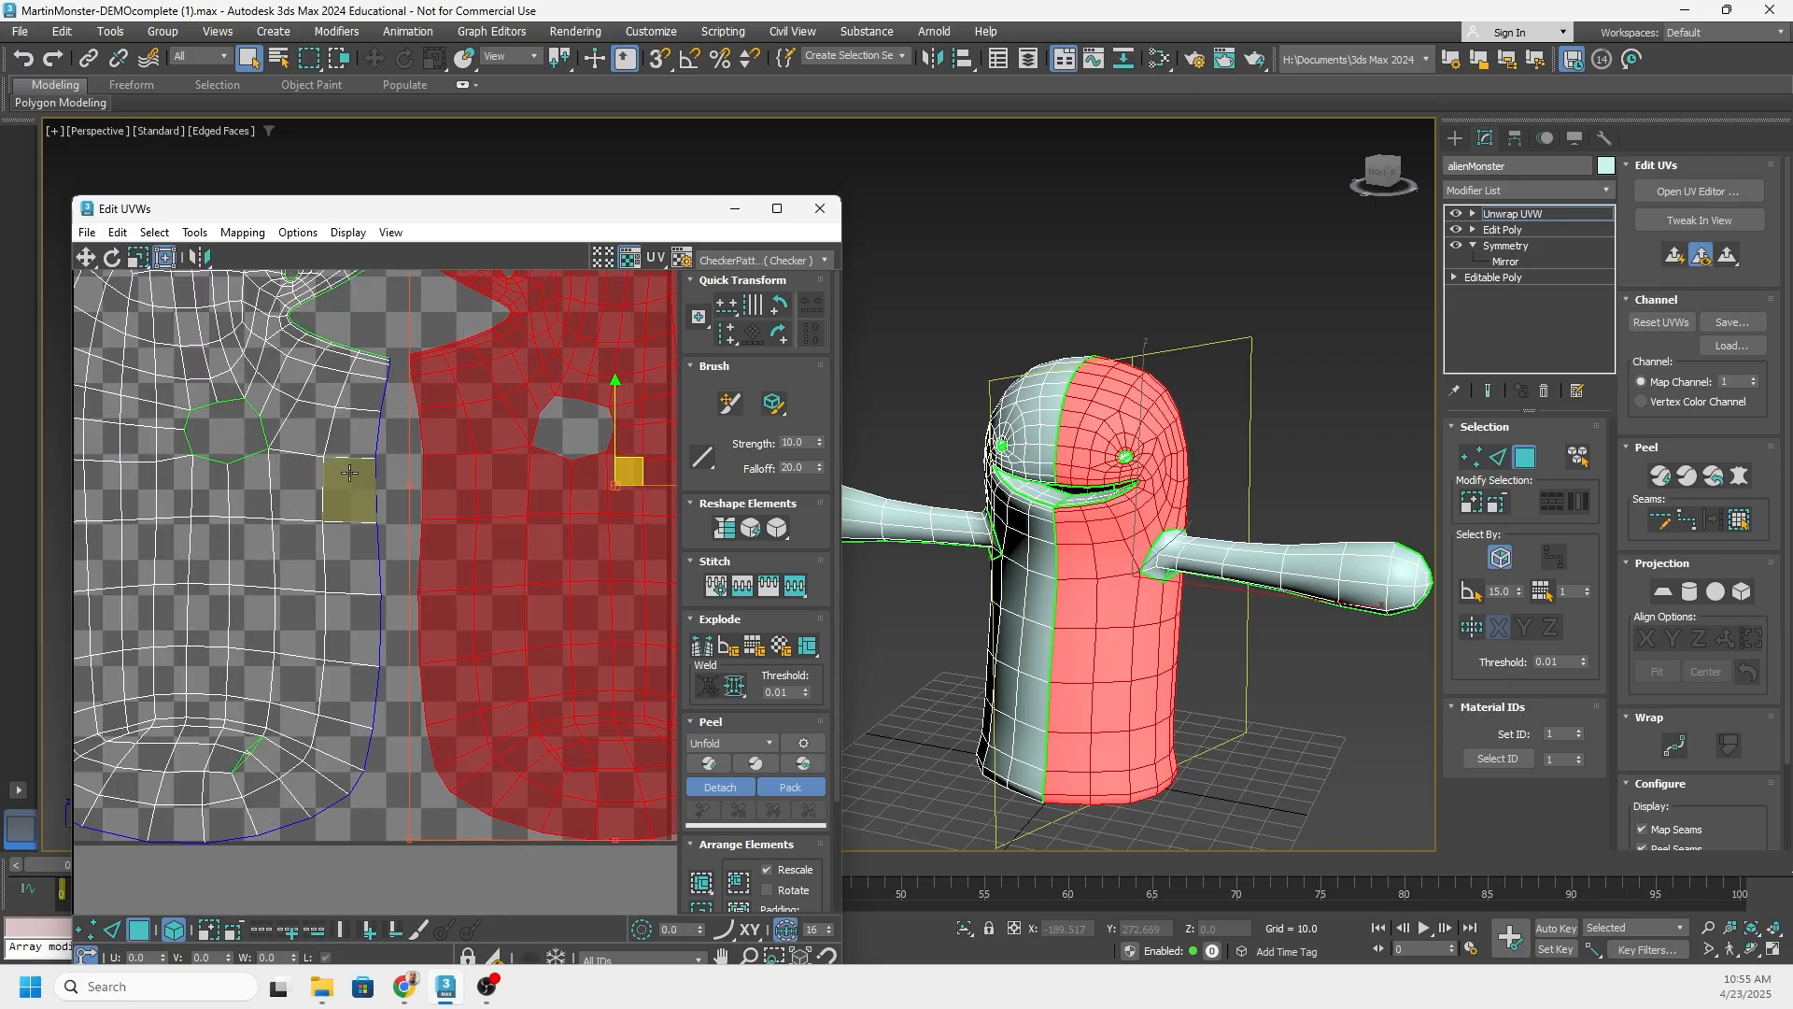
scroll(340, 465, down, 3)
click(369, 624)
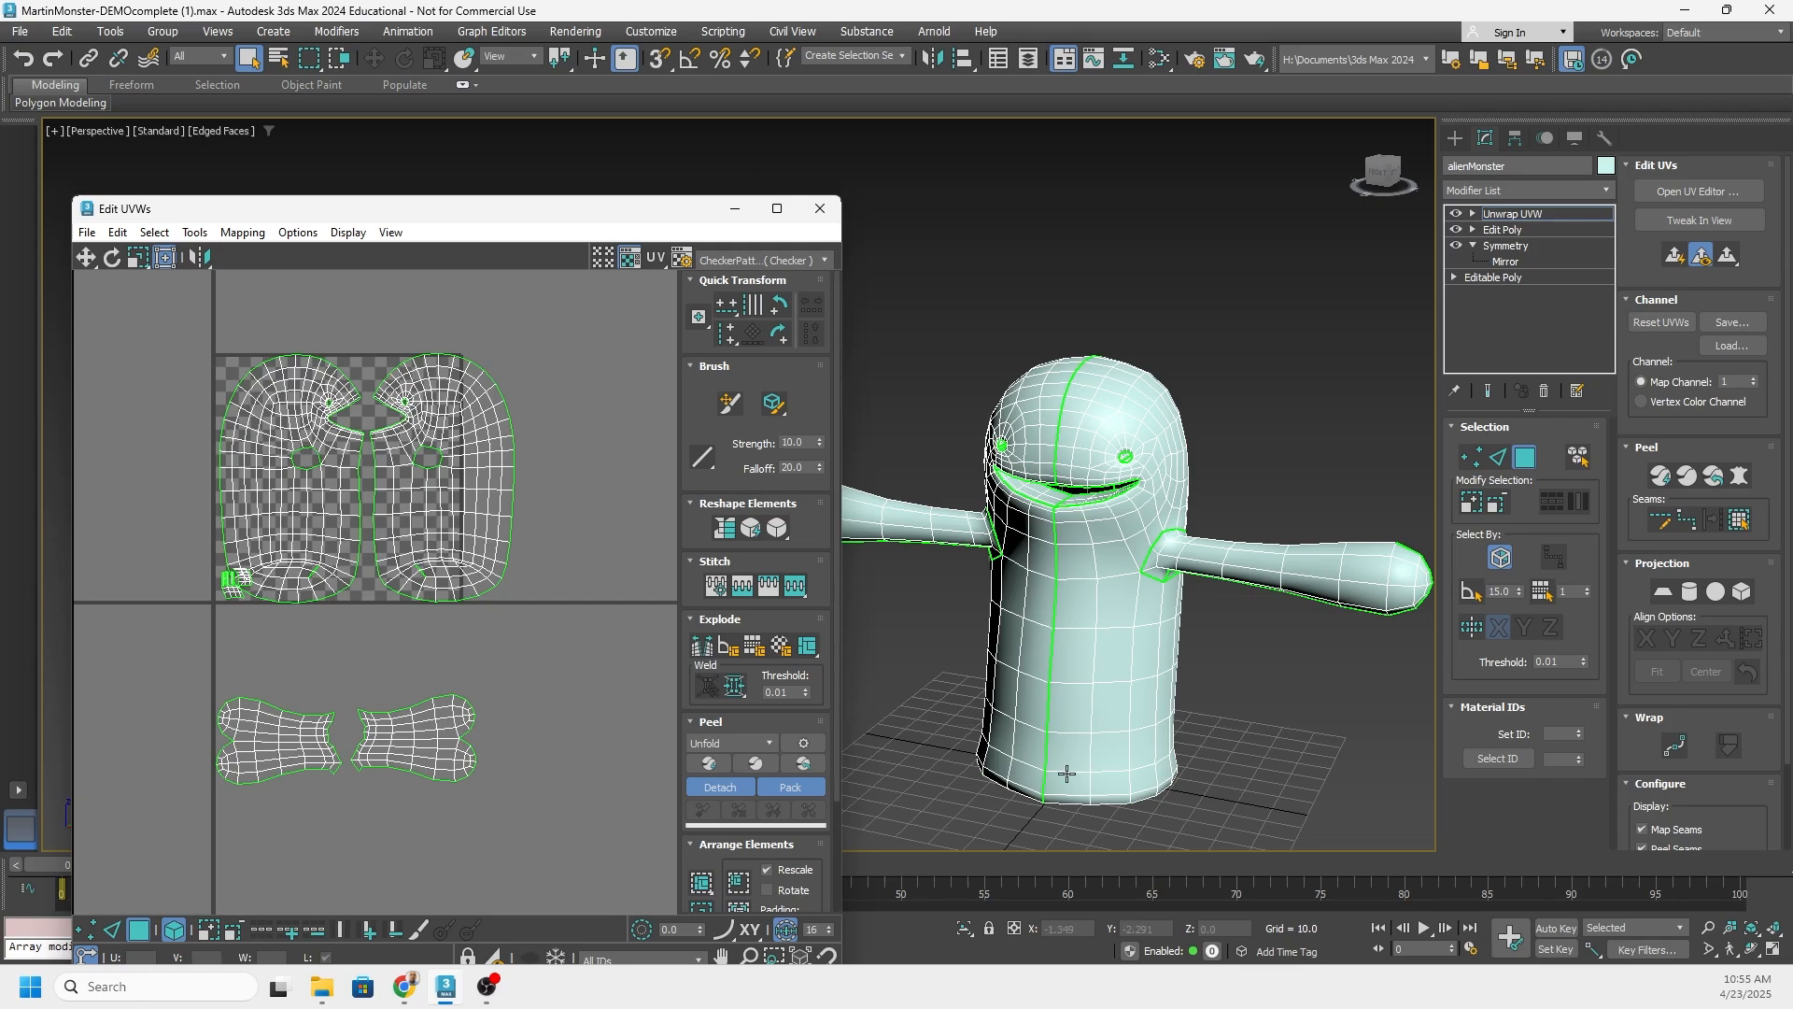
Examine the centre UV seam along the front of the monster's lower body
alt+middle_drag(1066, 773, 1066, 738)
scroll(1058, 799, up, 5)
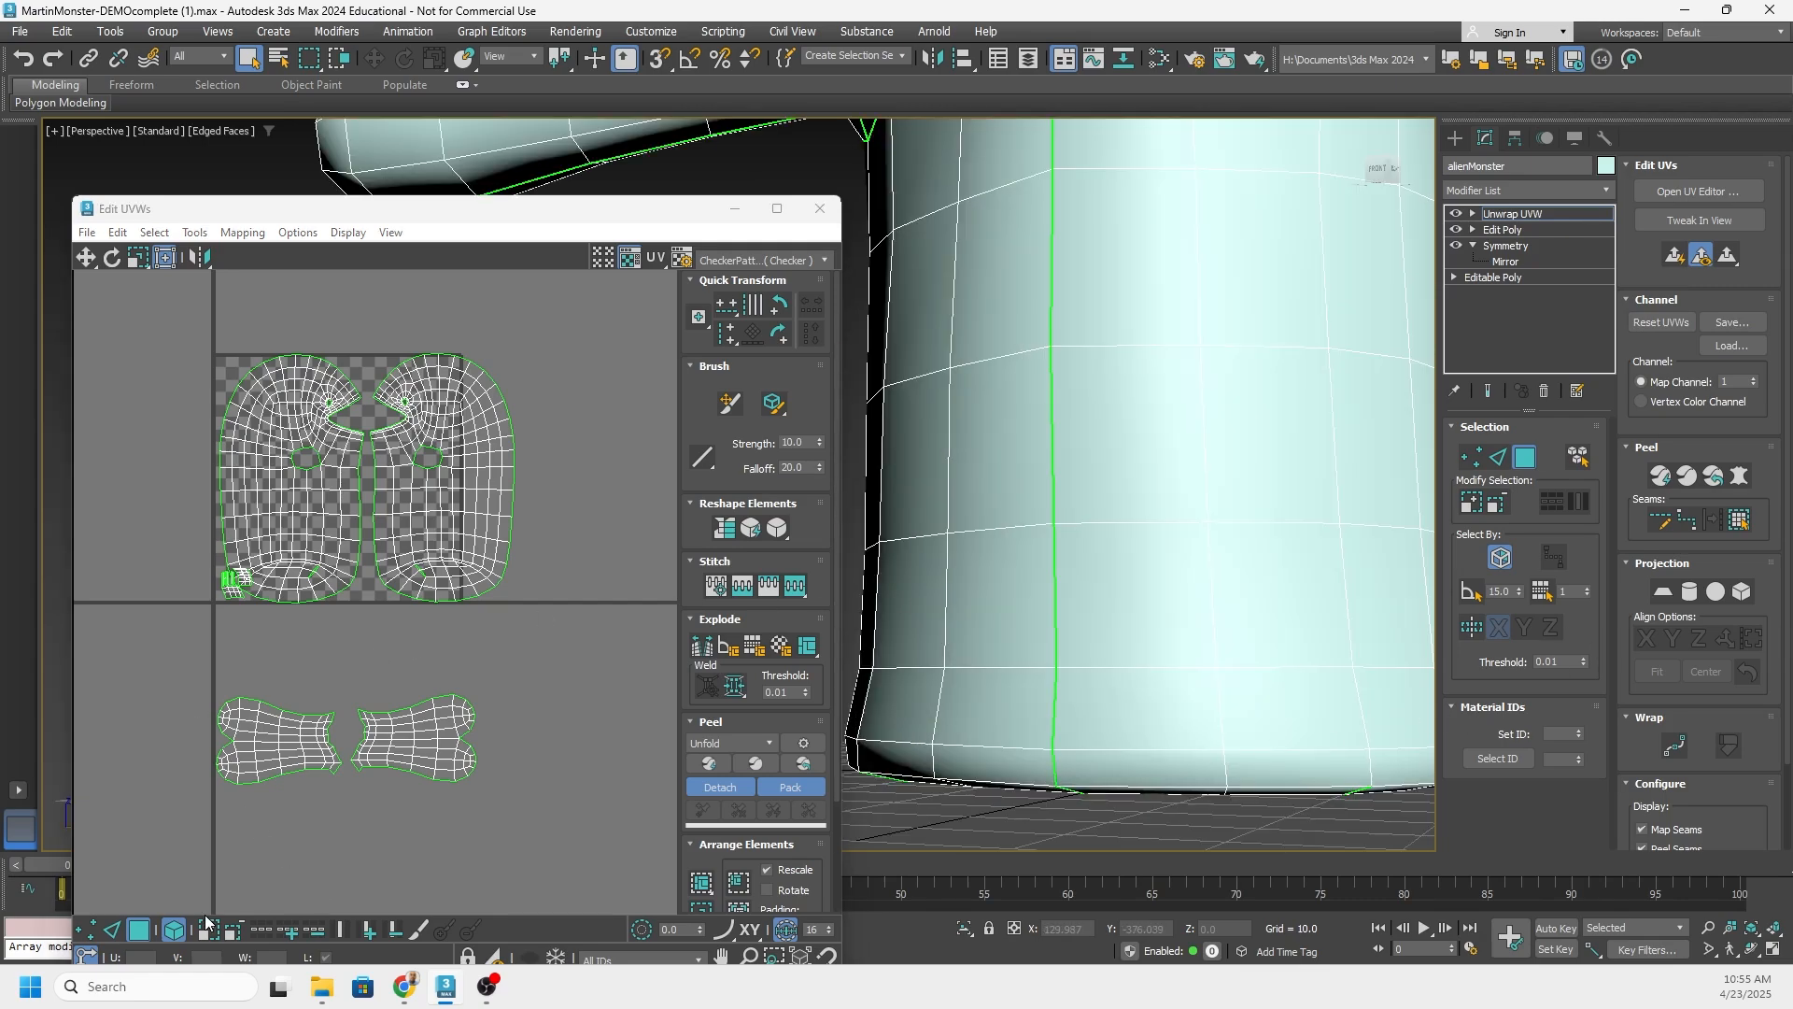
Select the body shells' outer seam loop in edge mode and deselect its portion above the mouth
click(112, 928)
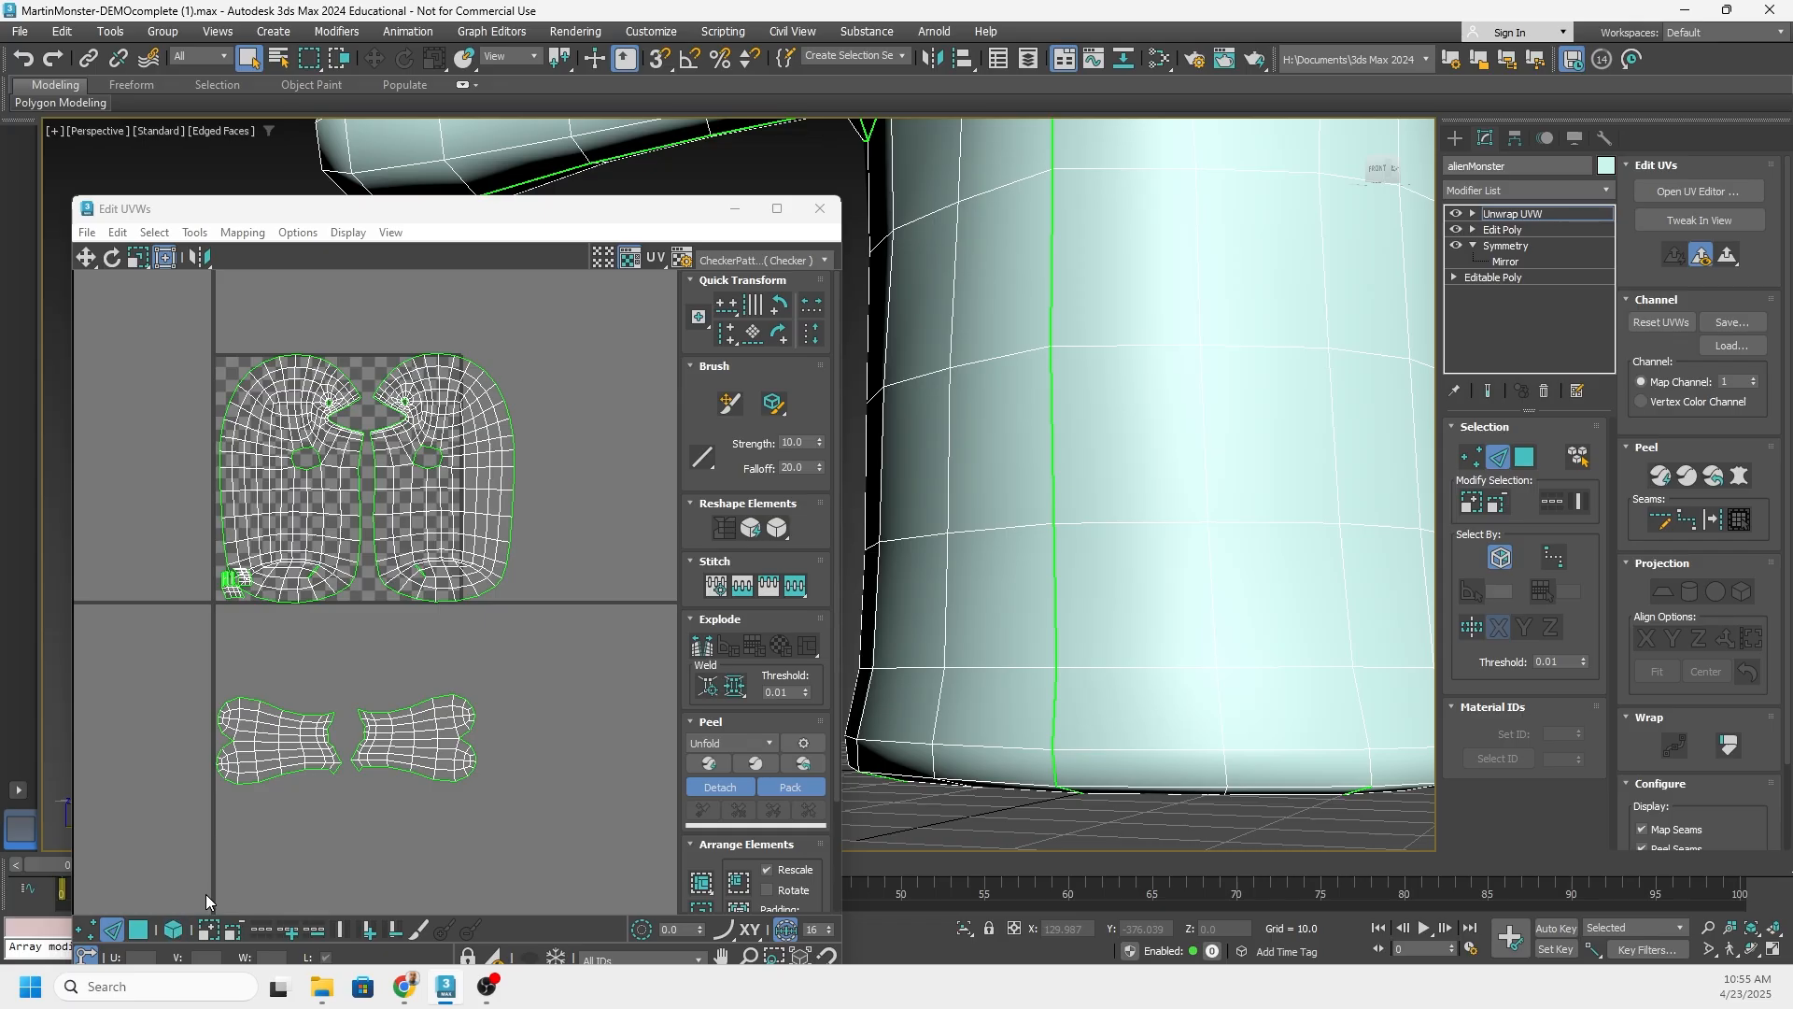
scroll(973, 661, down, 5)
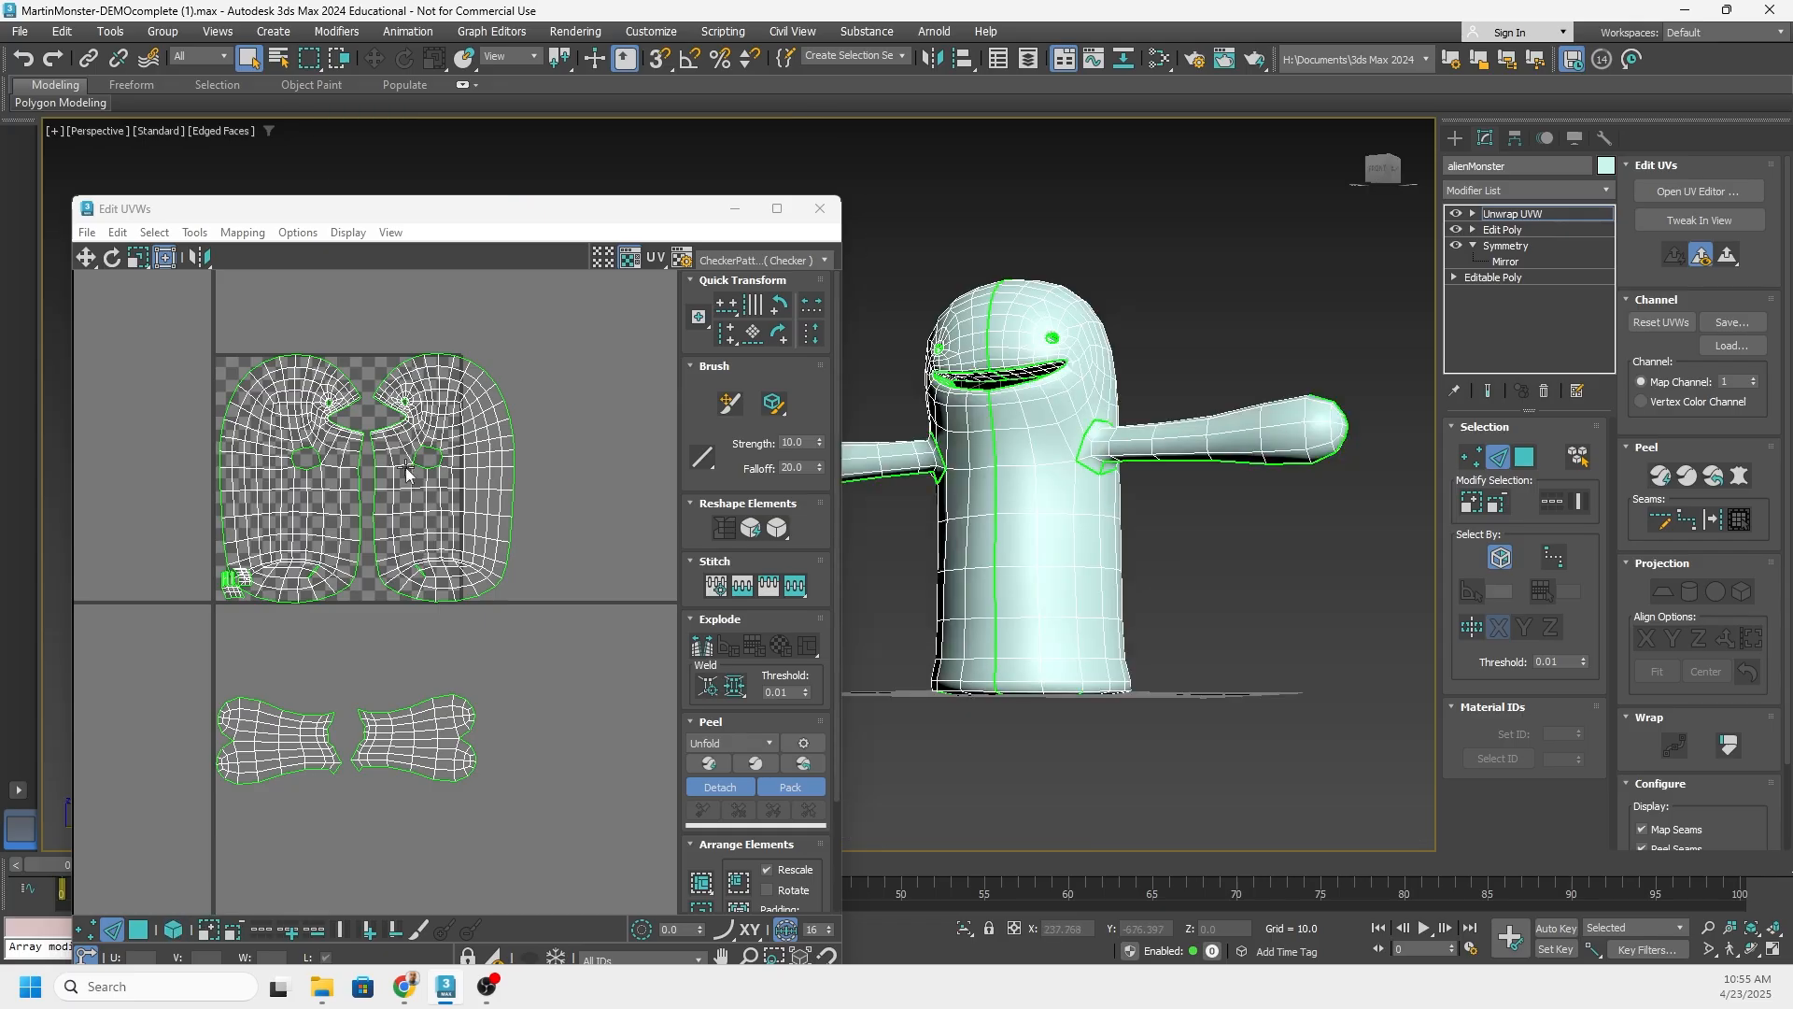
scroll(363, 456, up, 3)
double_click(364, 454)
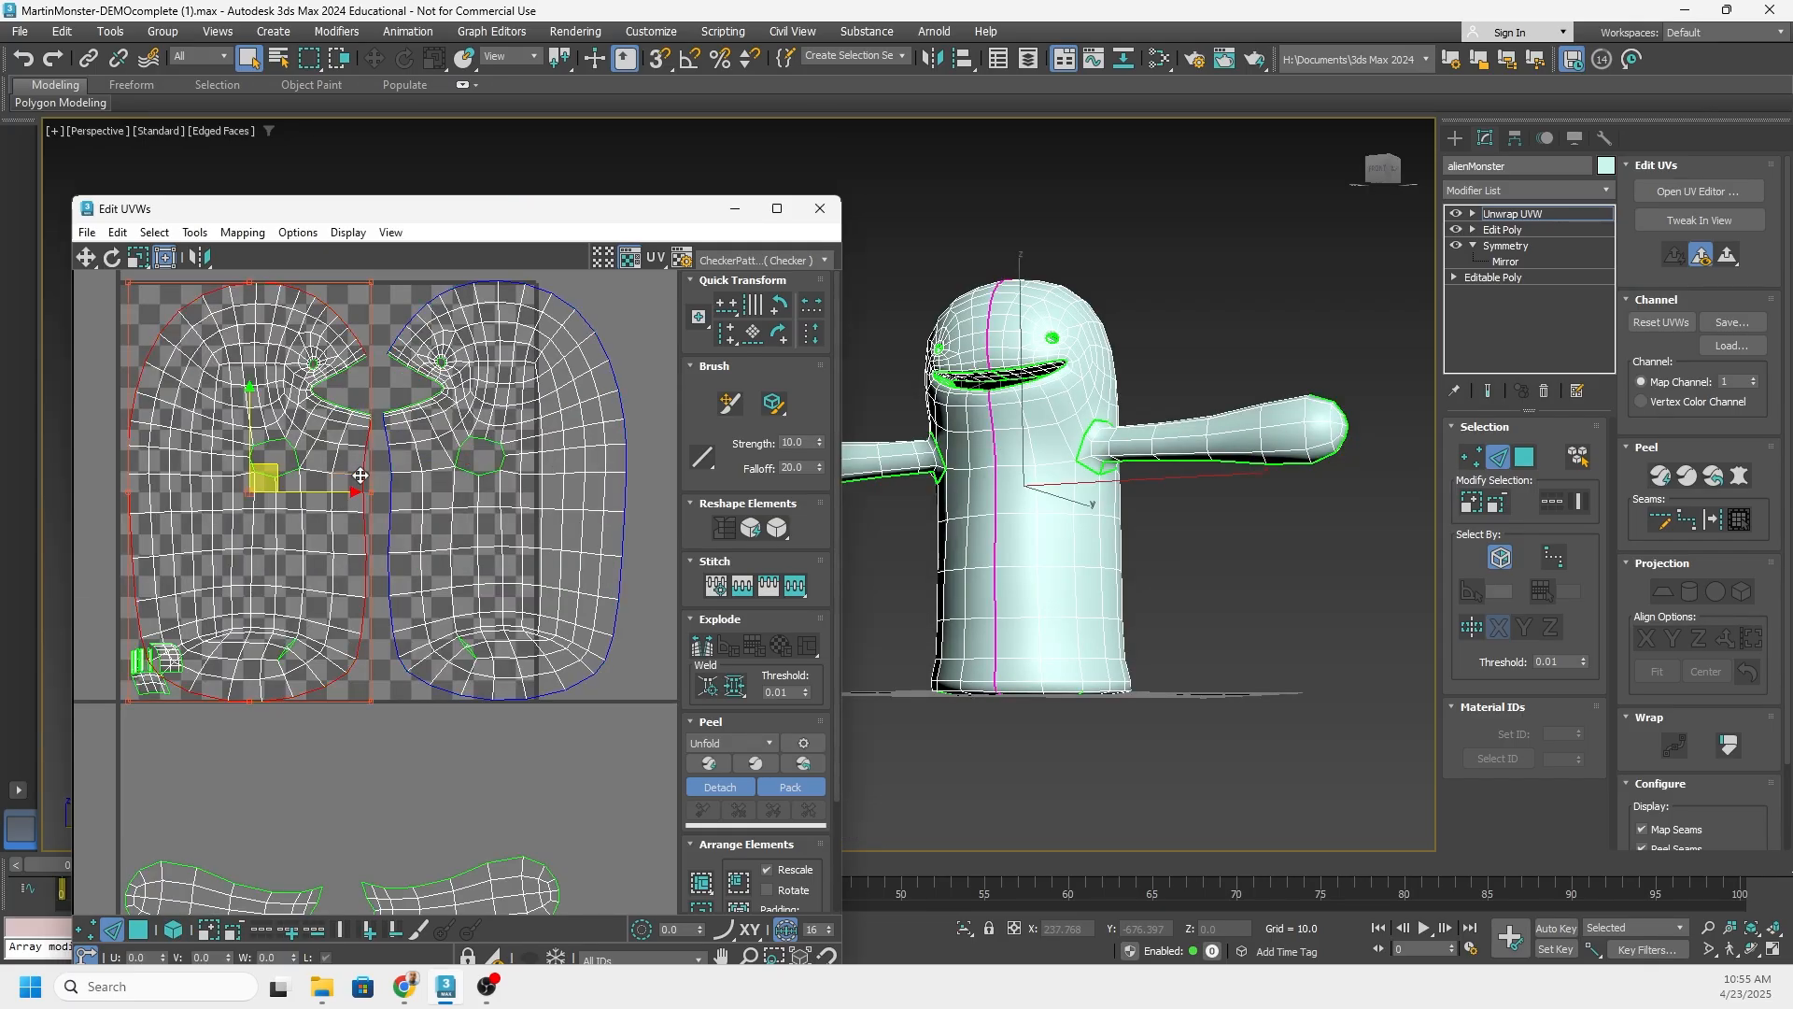
middle_drag(366, 418, 447, 457)
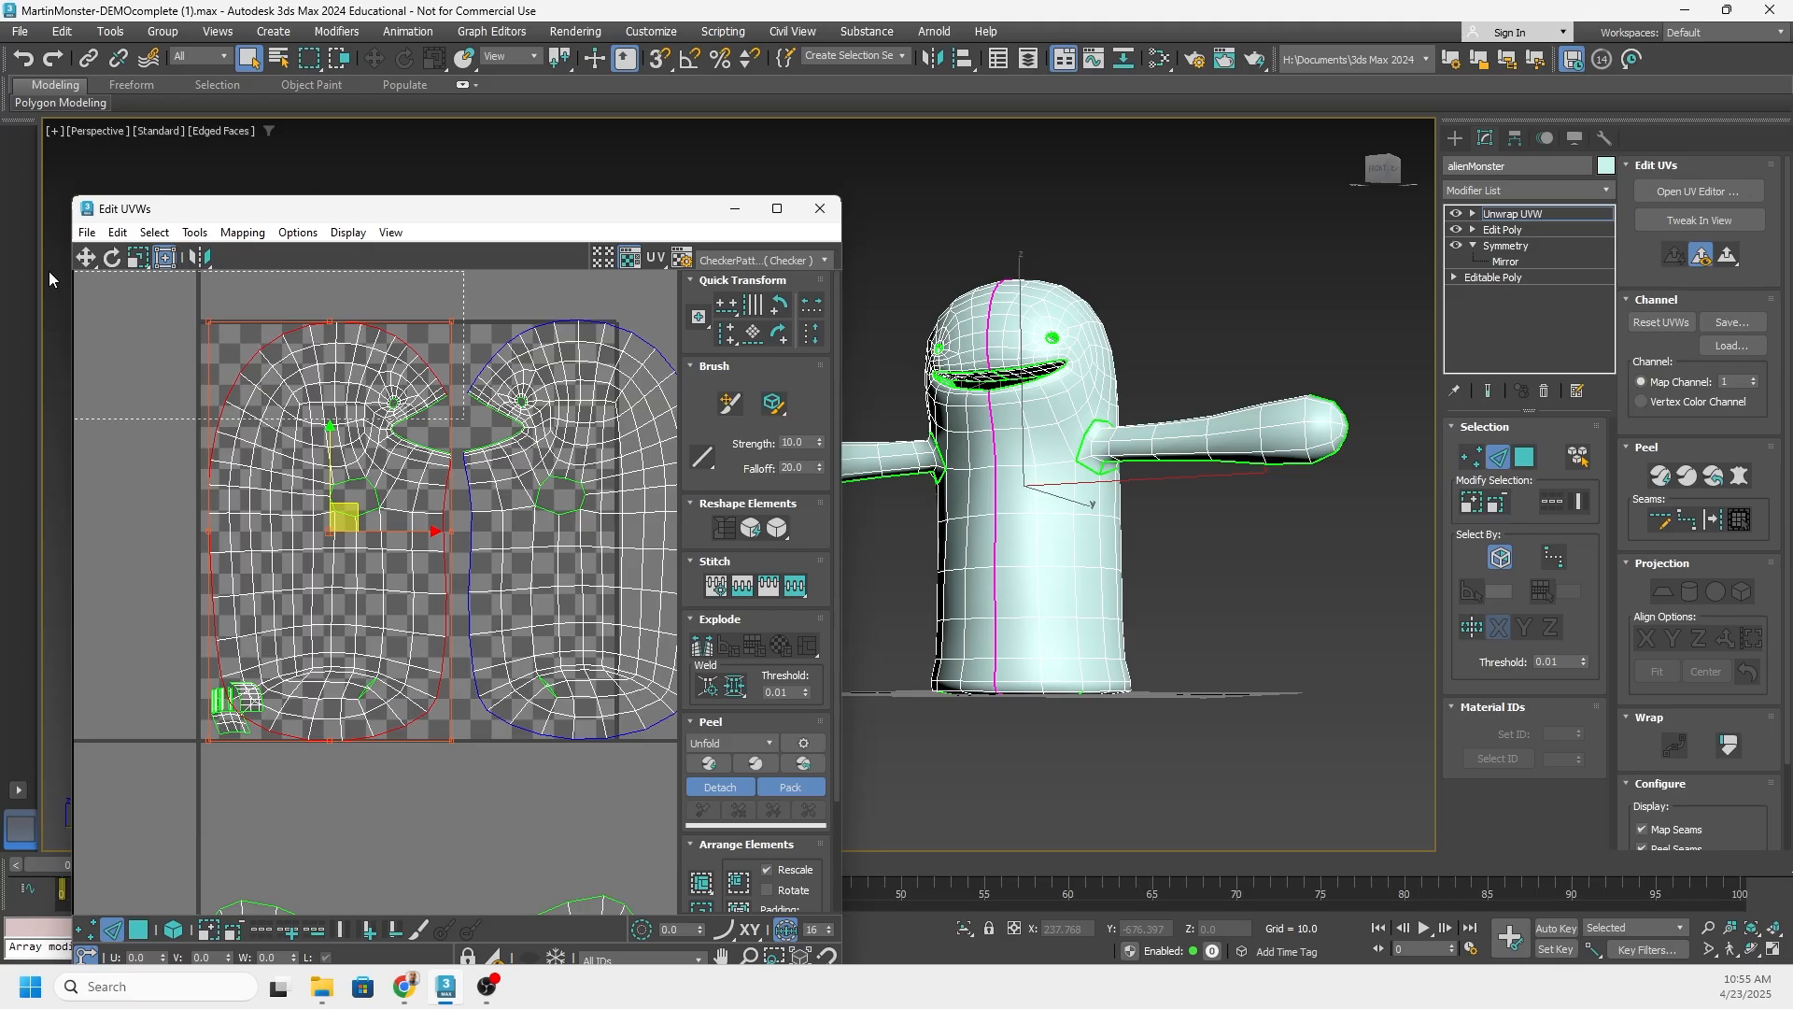
middle_drag(189, 394, 250, 313)
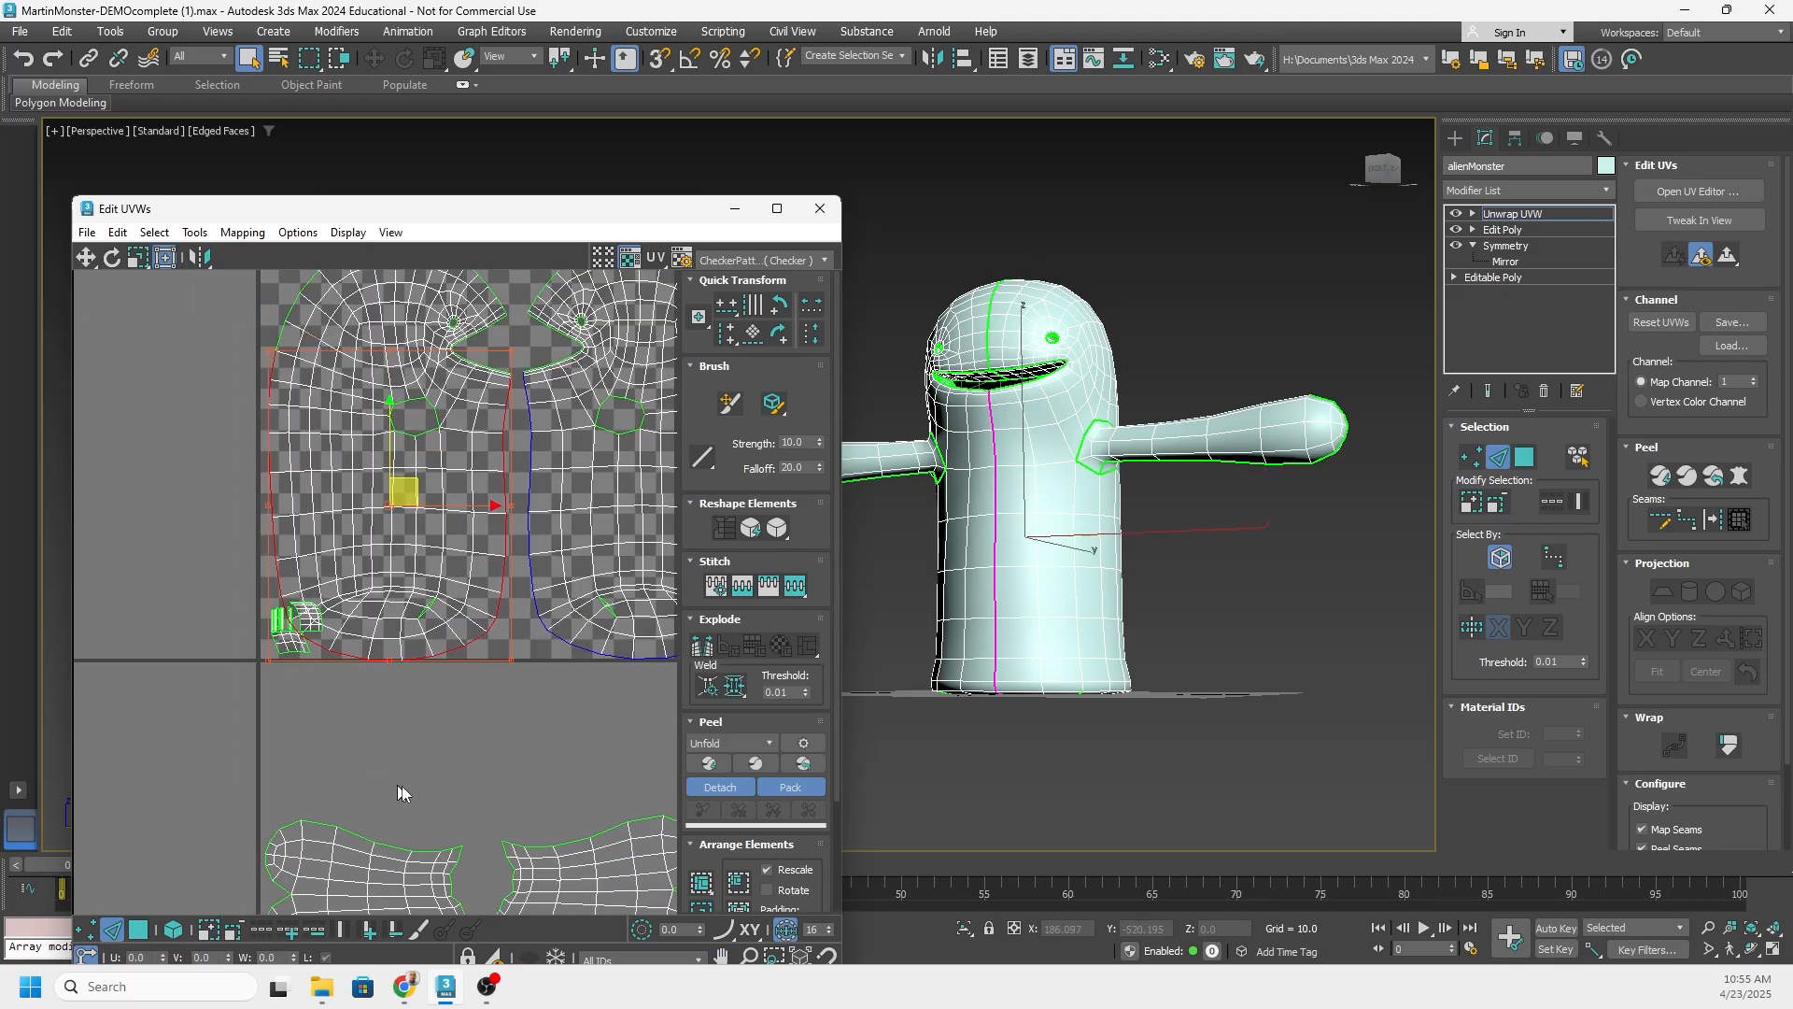
Refine the edge selection at the monster's base so only the front seam from the mouth down to the bottom edge is selected
scroll(441, 714, up, 4)
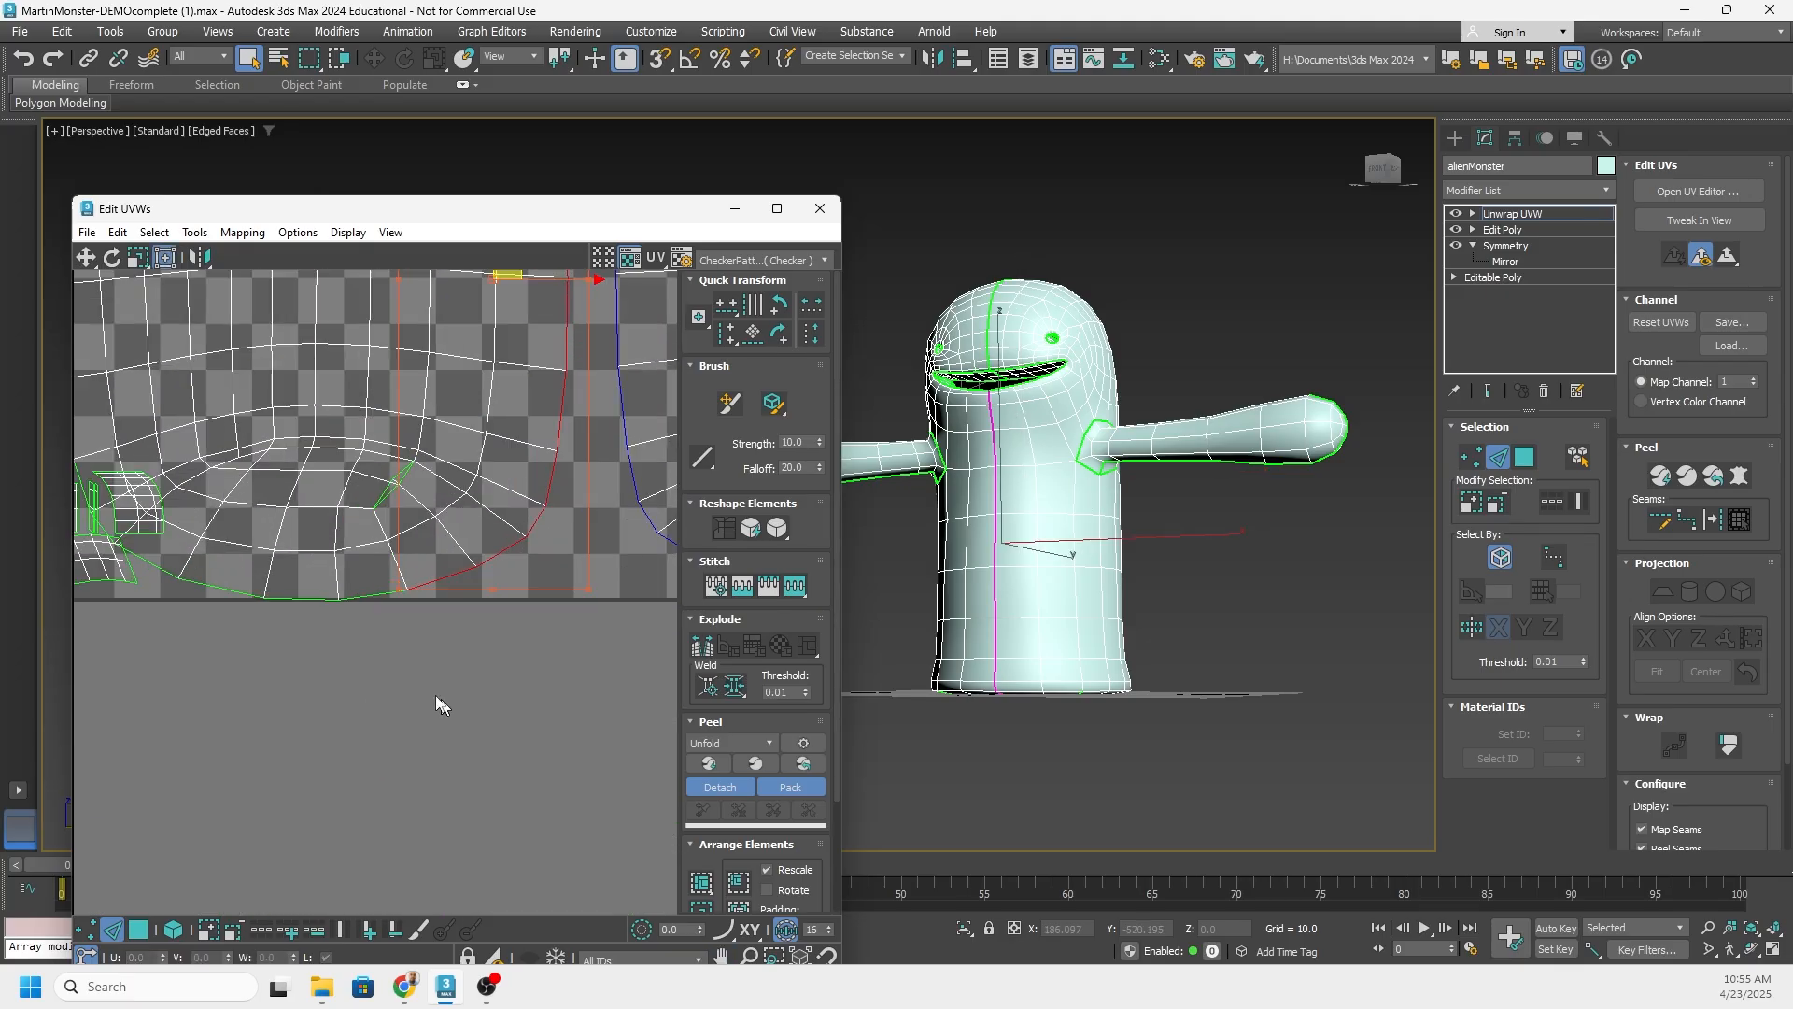
click(553, 518)
scroll(1024, 589, up, 5)
scroll(1025, 589, up, 3)
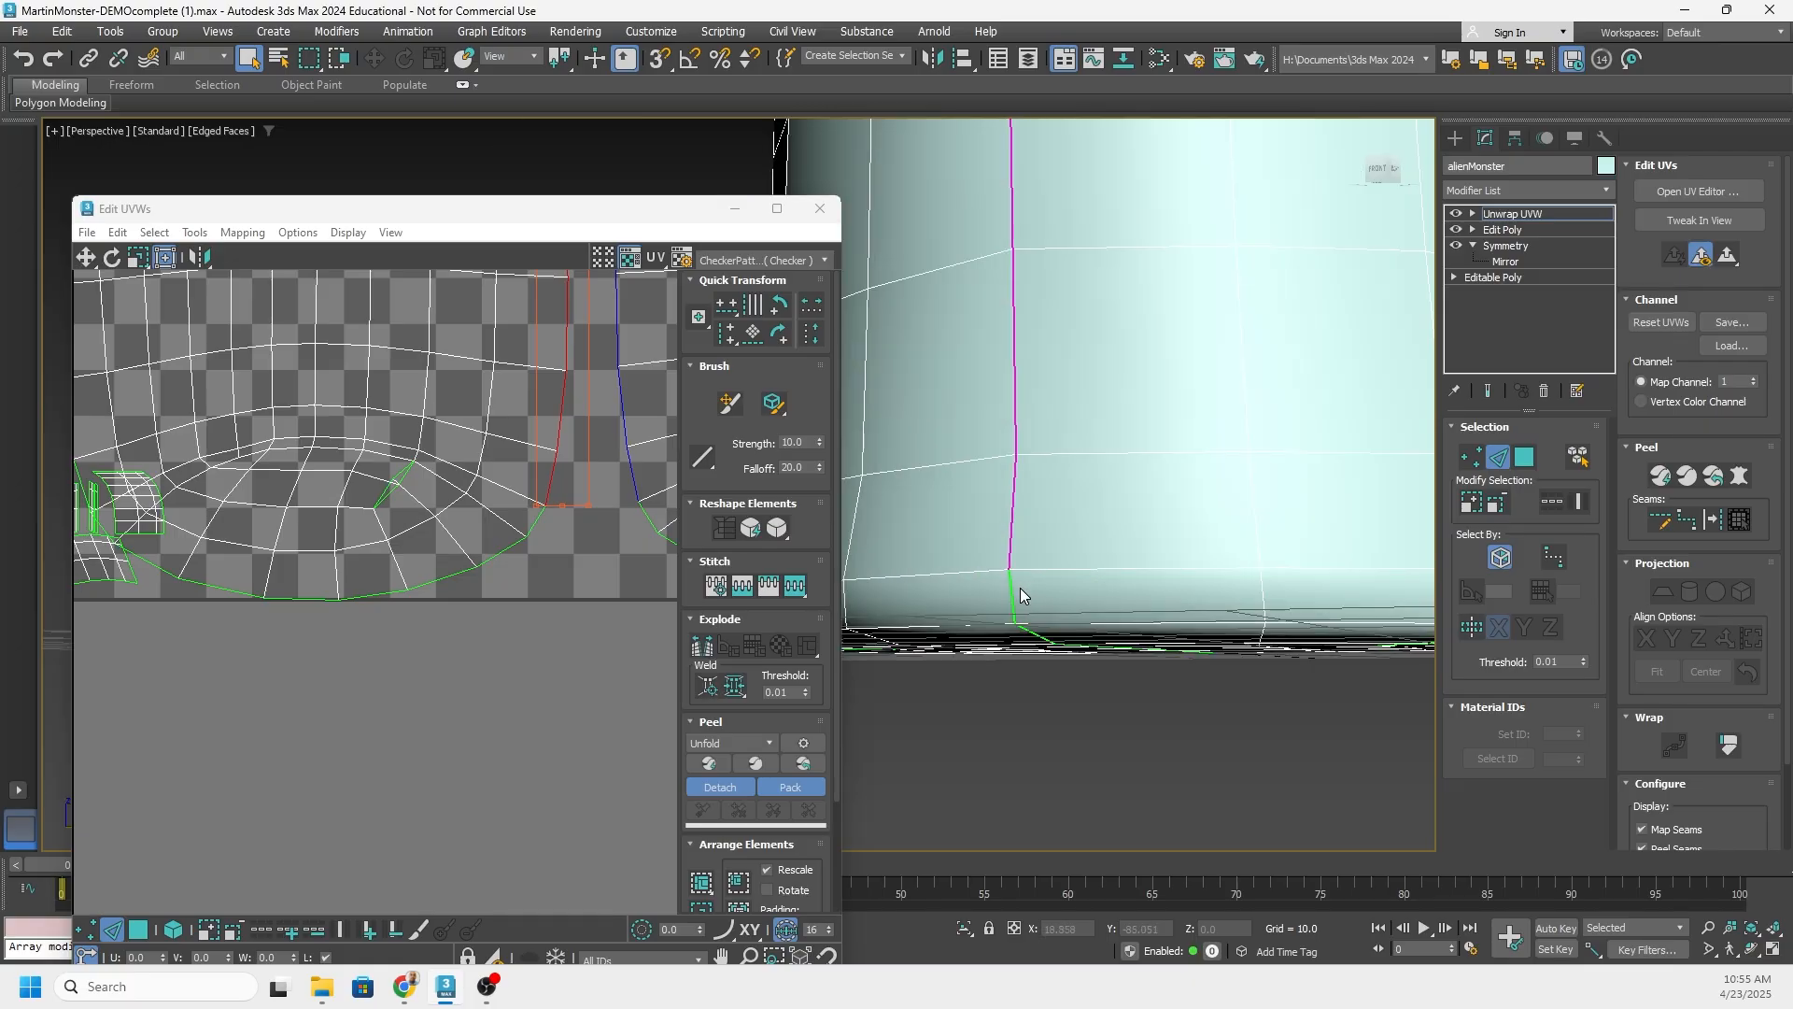
scroll(1011, 589, down, 10)
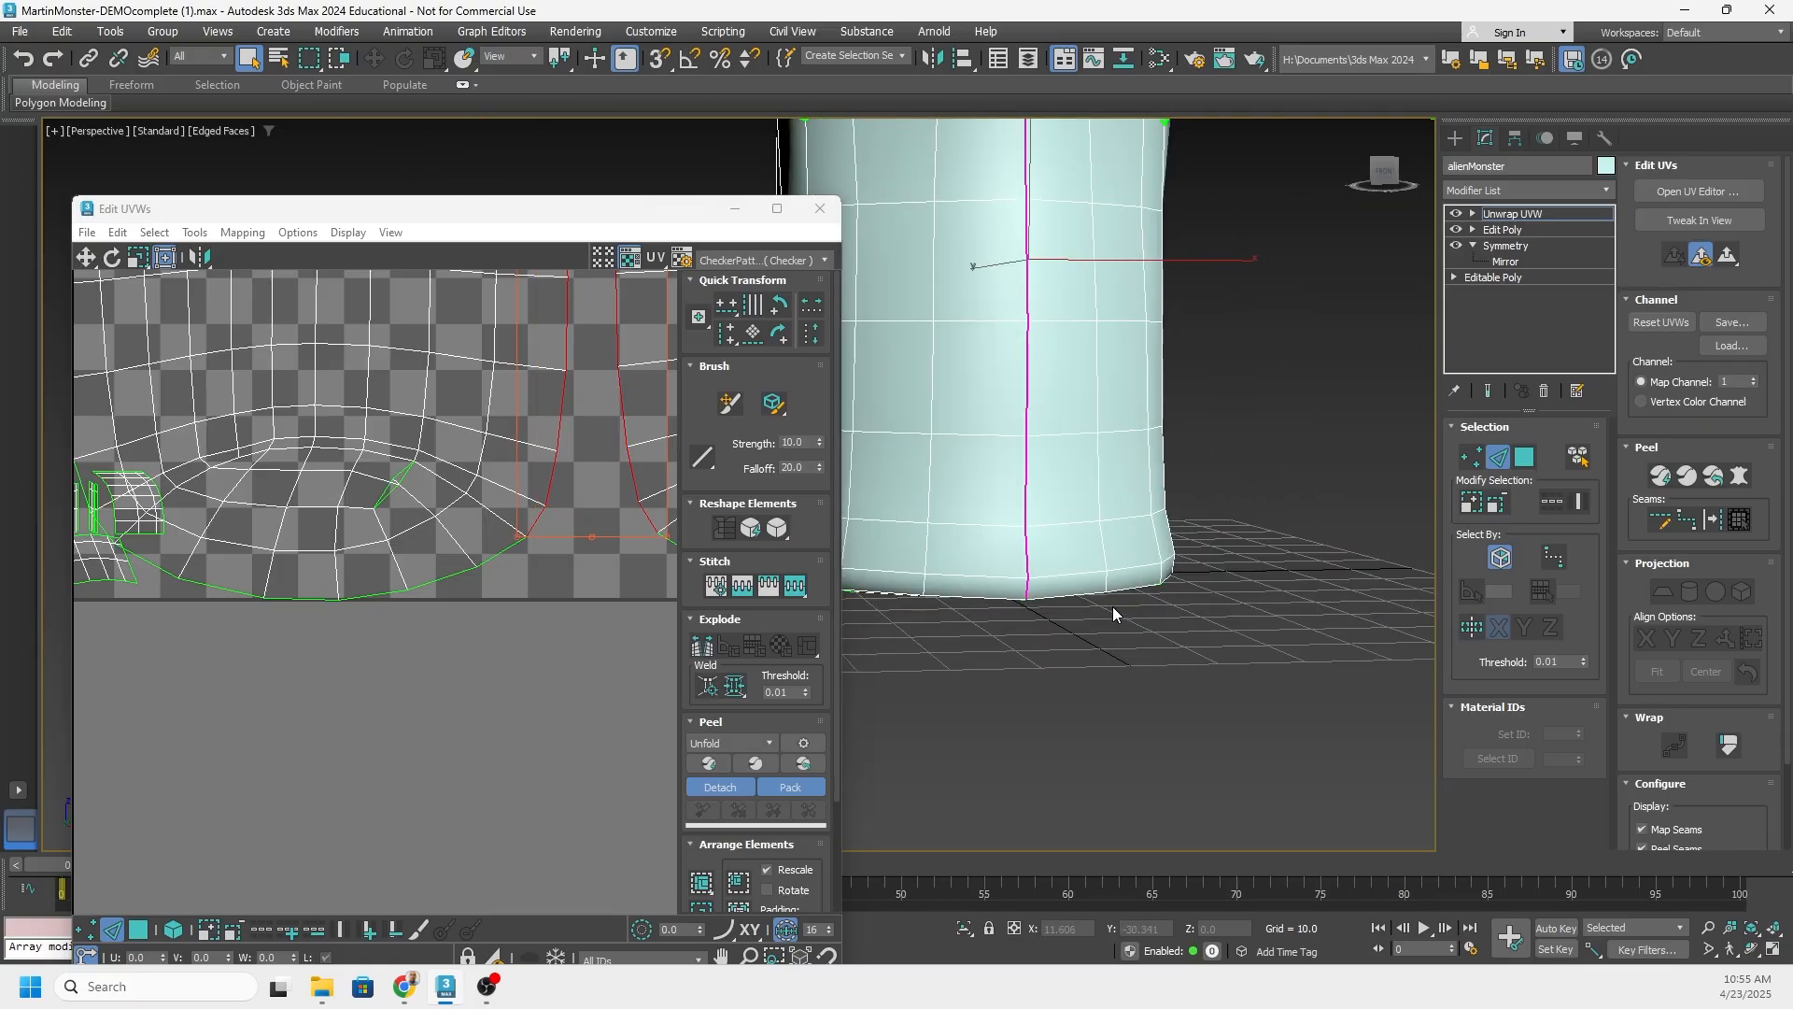
alt+middle_drag(1077, 615, 1113, 629)
scroll(645, 486, down, 2)
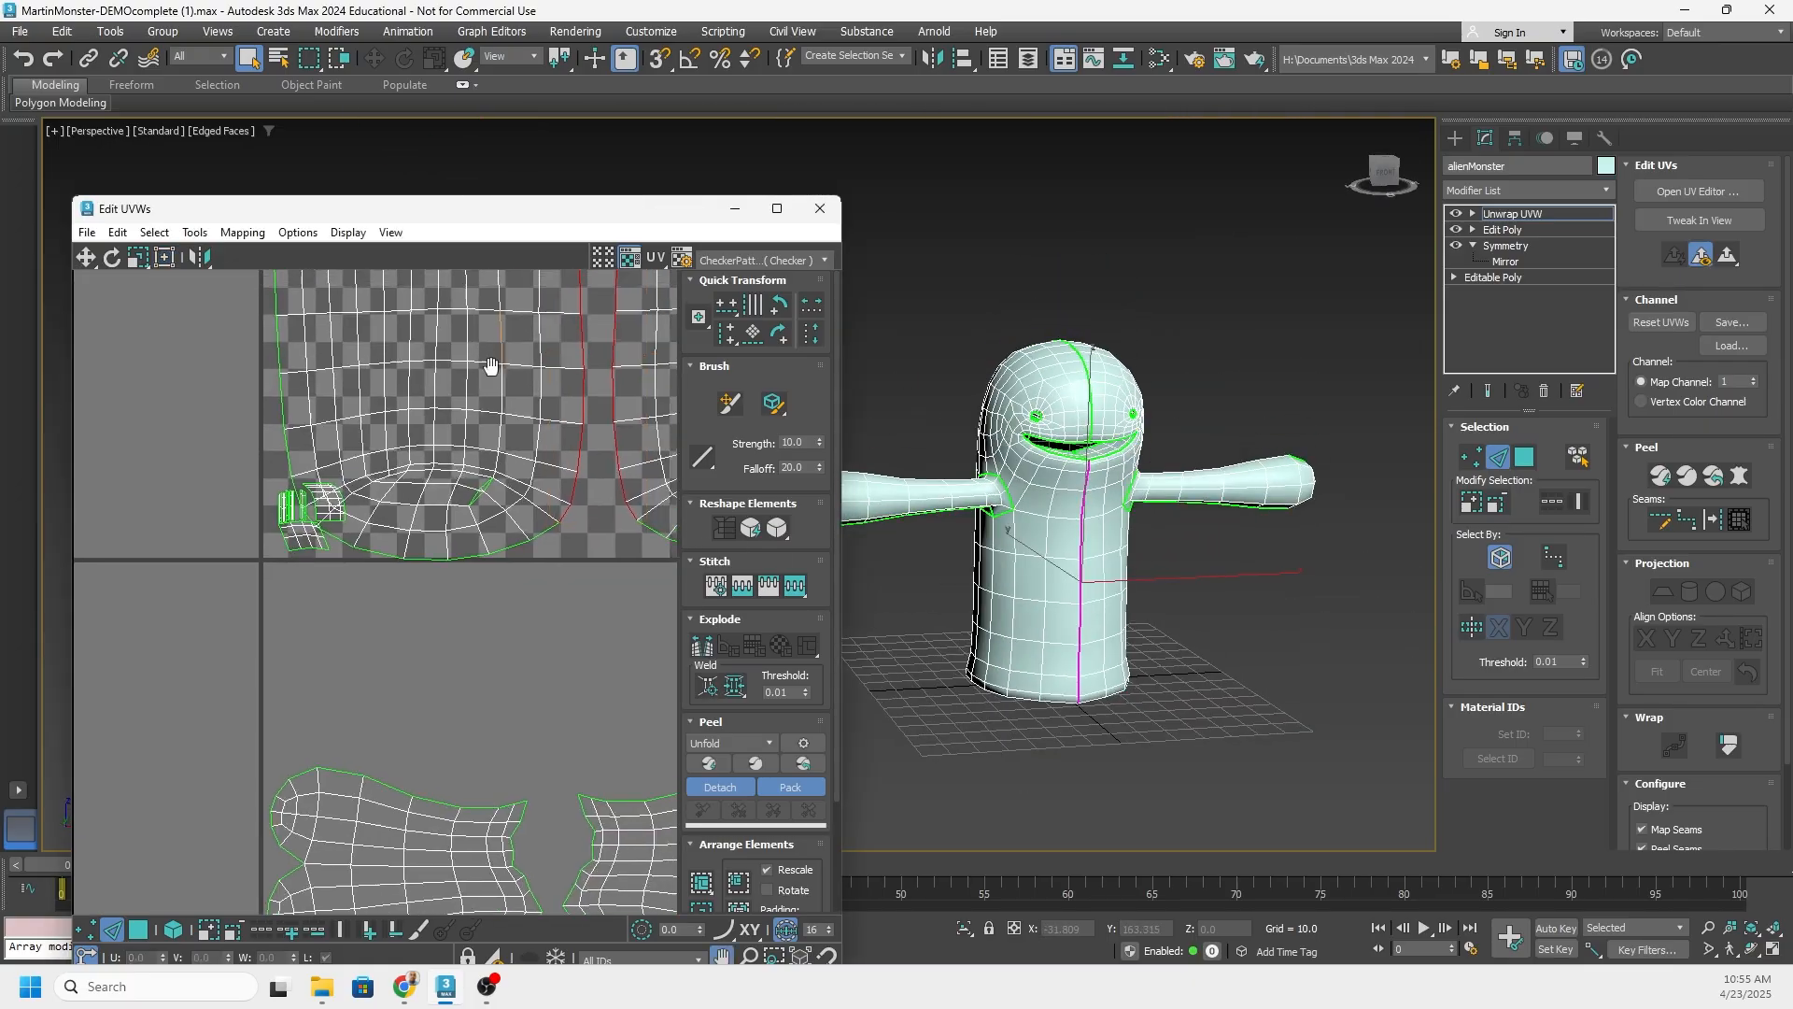
Stitch the two body halves along the selected front seam, with Align Clusters and Scale Clusters enabled and a bias of 0.5
middle_drag(489, 364, 368, 512)
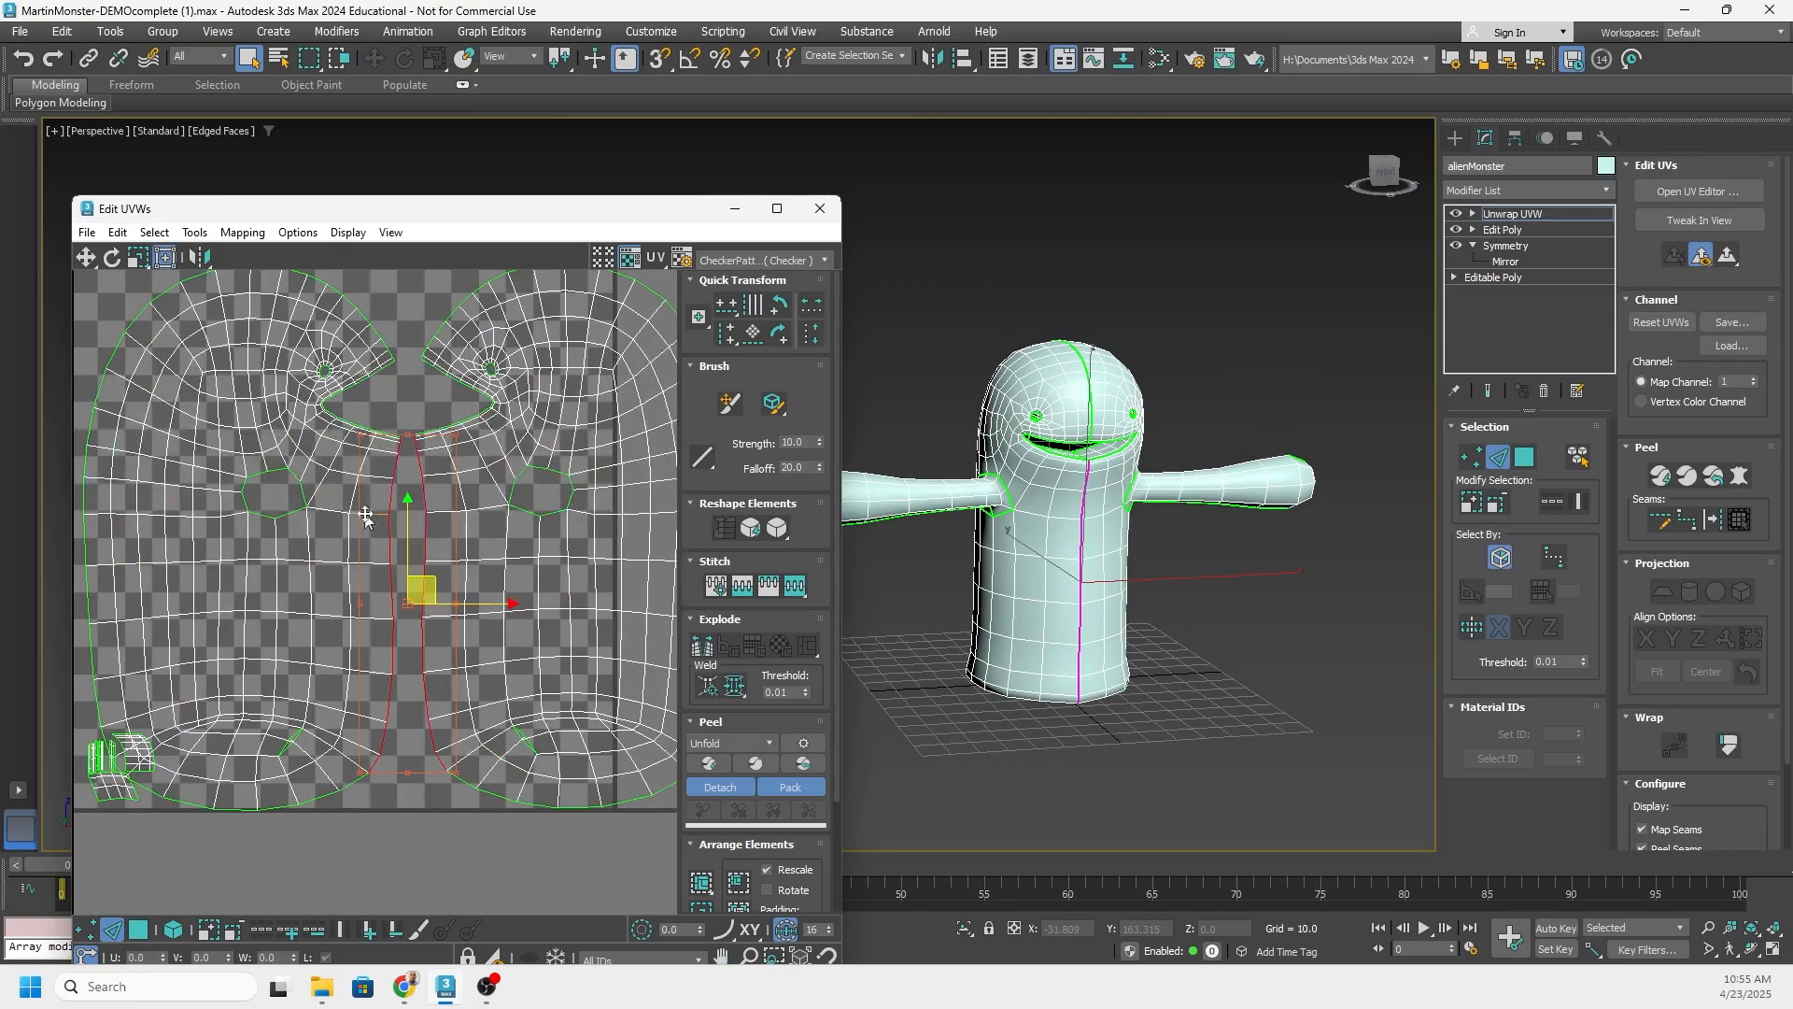
right_click(399, 464)
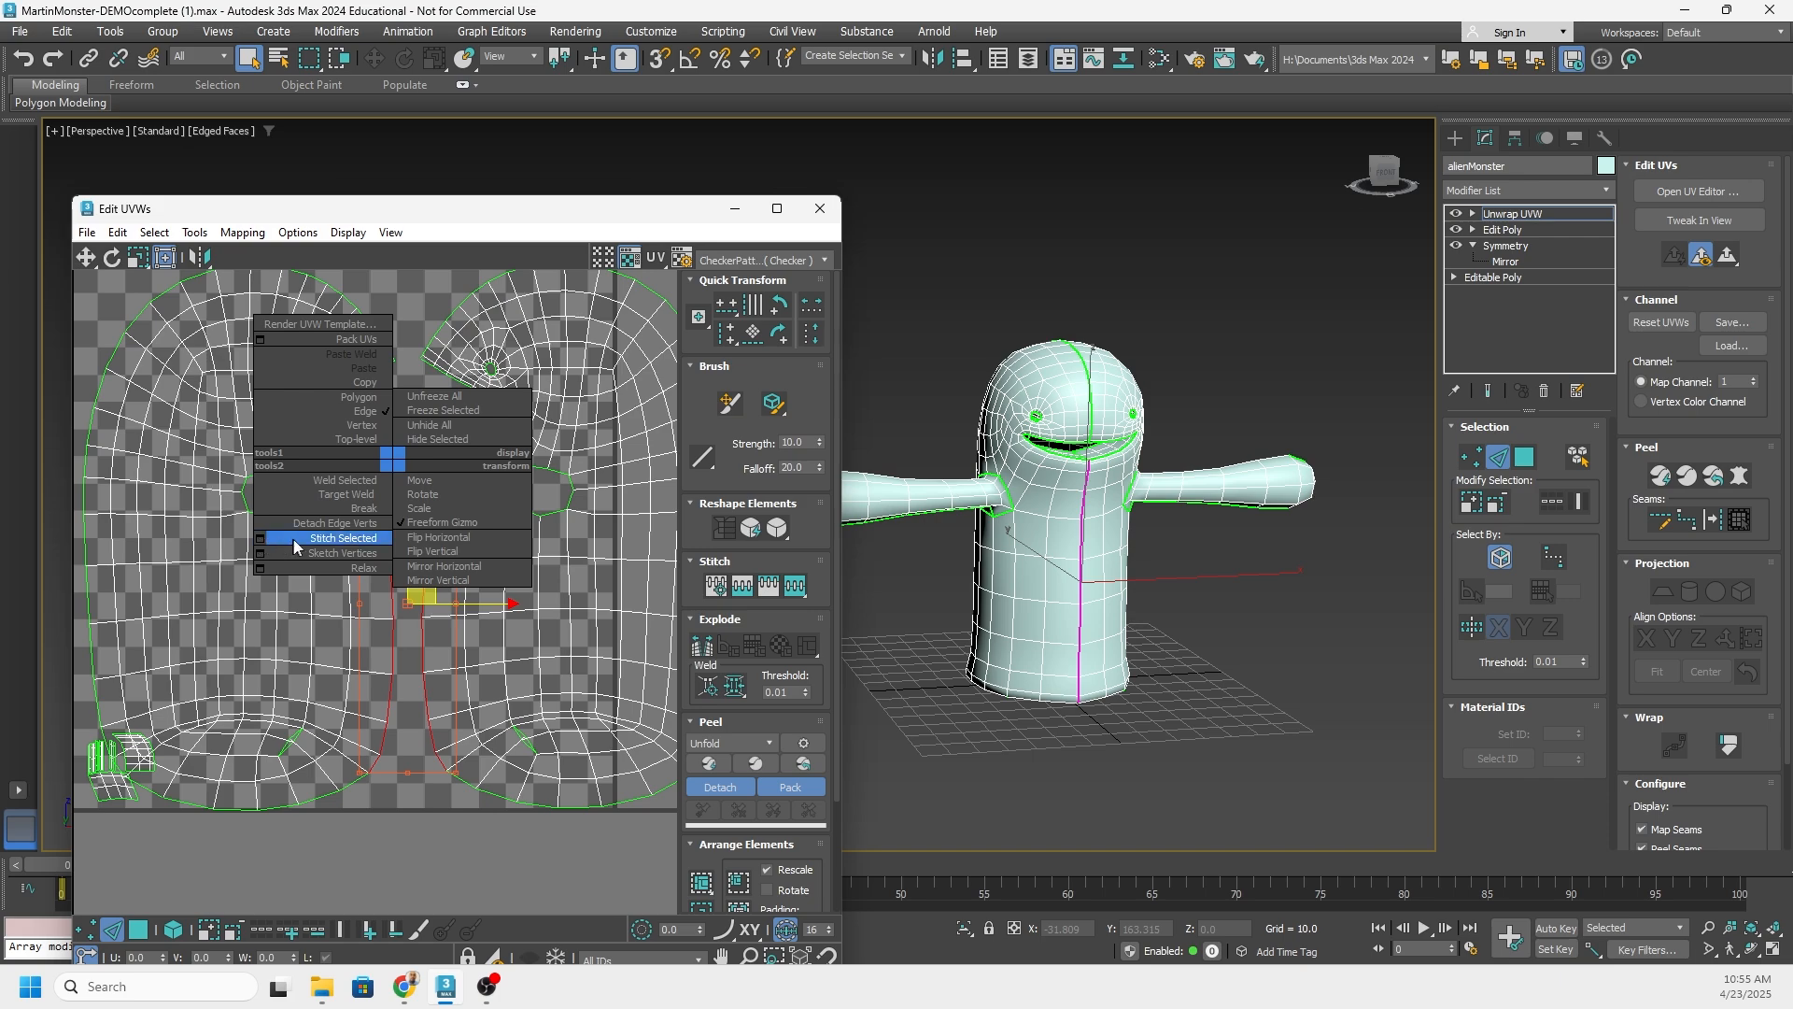
click(262, 539)
drag(125, 49, 283, 143)
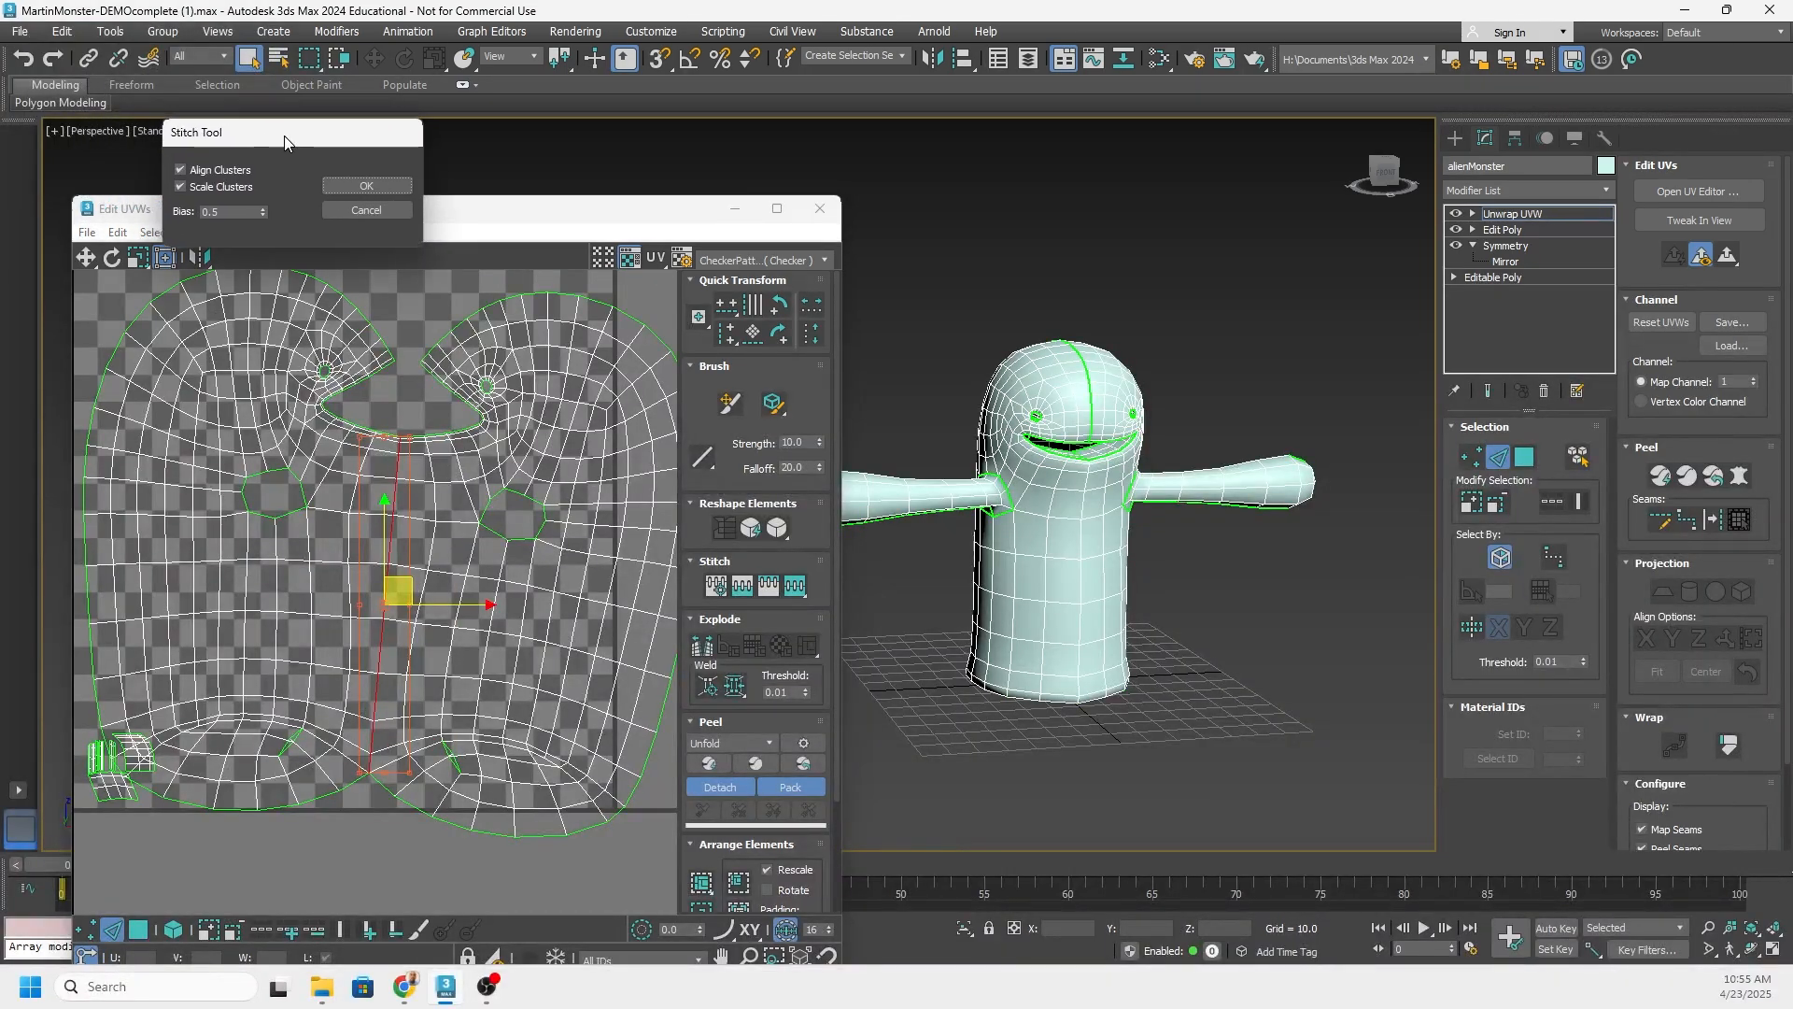
right_click(265, 217)
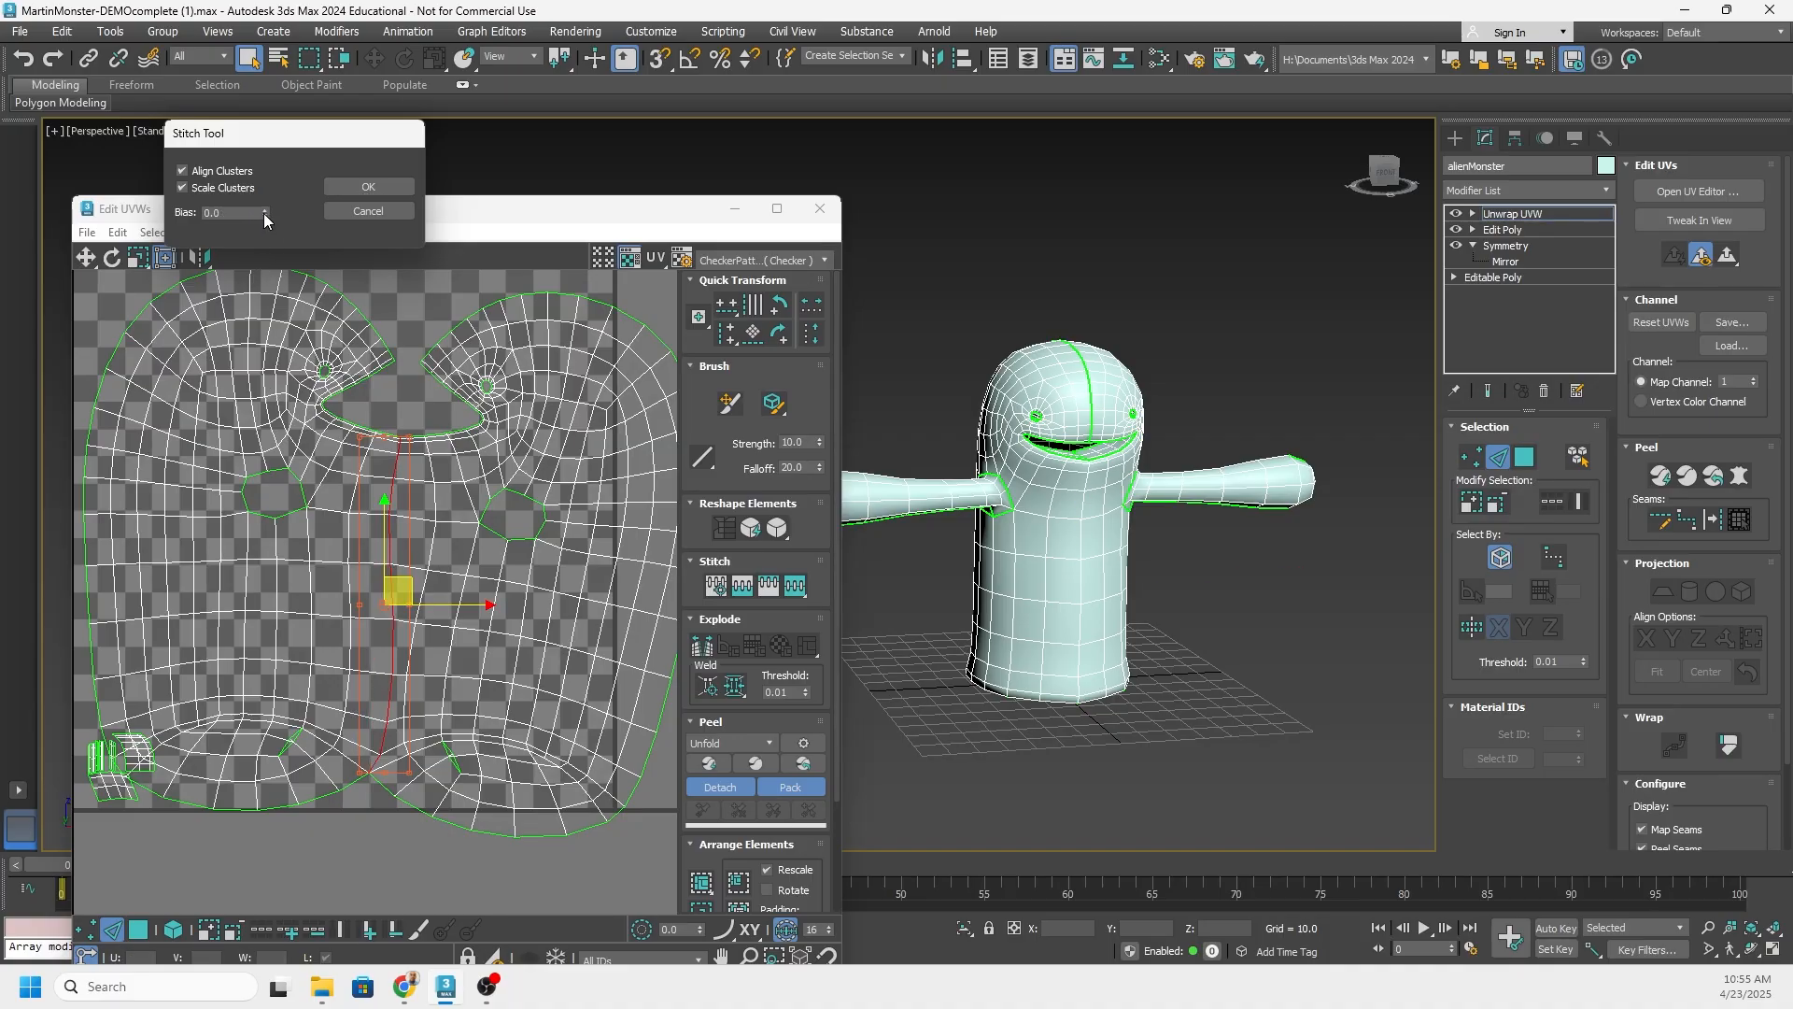
drag(266, 214, 189, 212)
text(.5)
key(Return)
click(368, 187)
Select all body and arm shells as polygon elements and apply Relax By Polygon Angles with 100 iterations and an amount of 0.1
scroll(374, 420, down, 3)
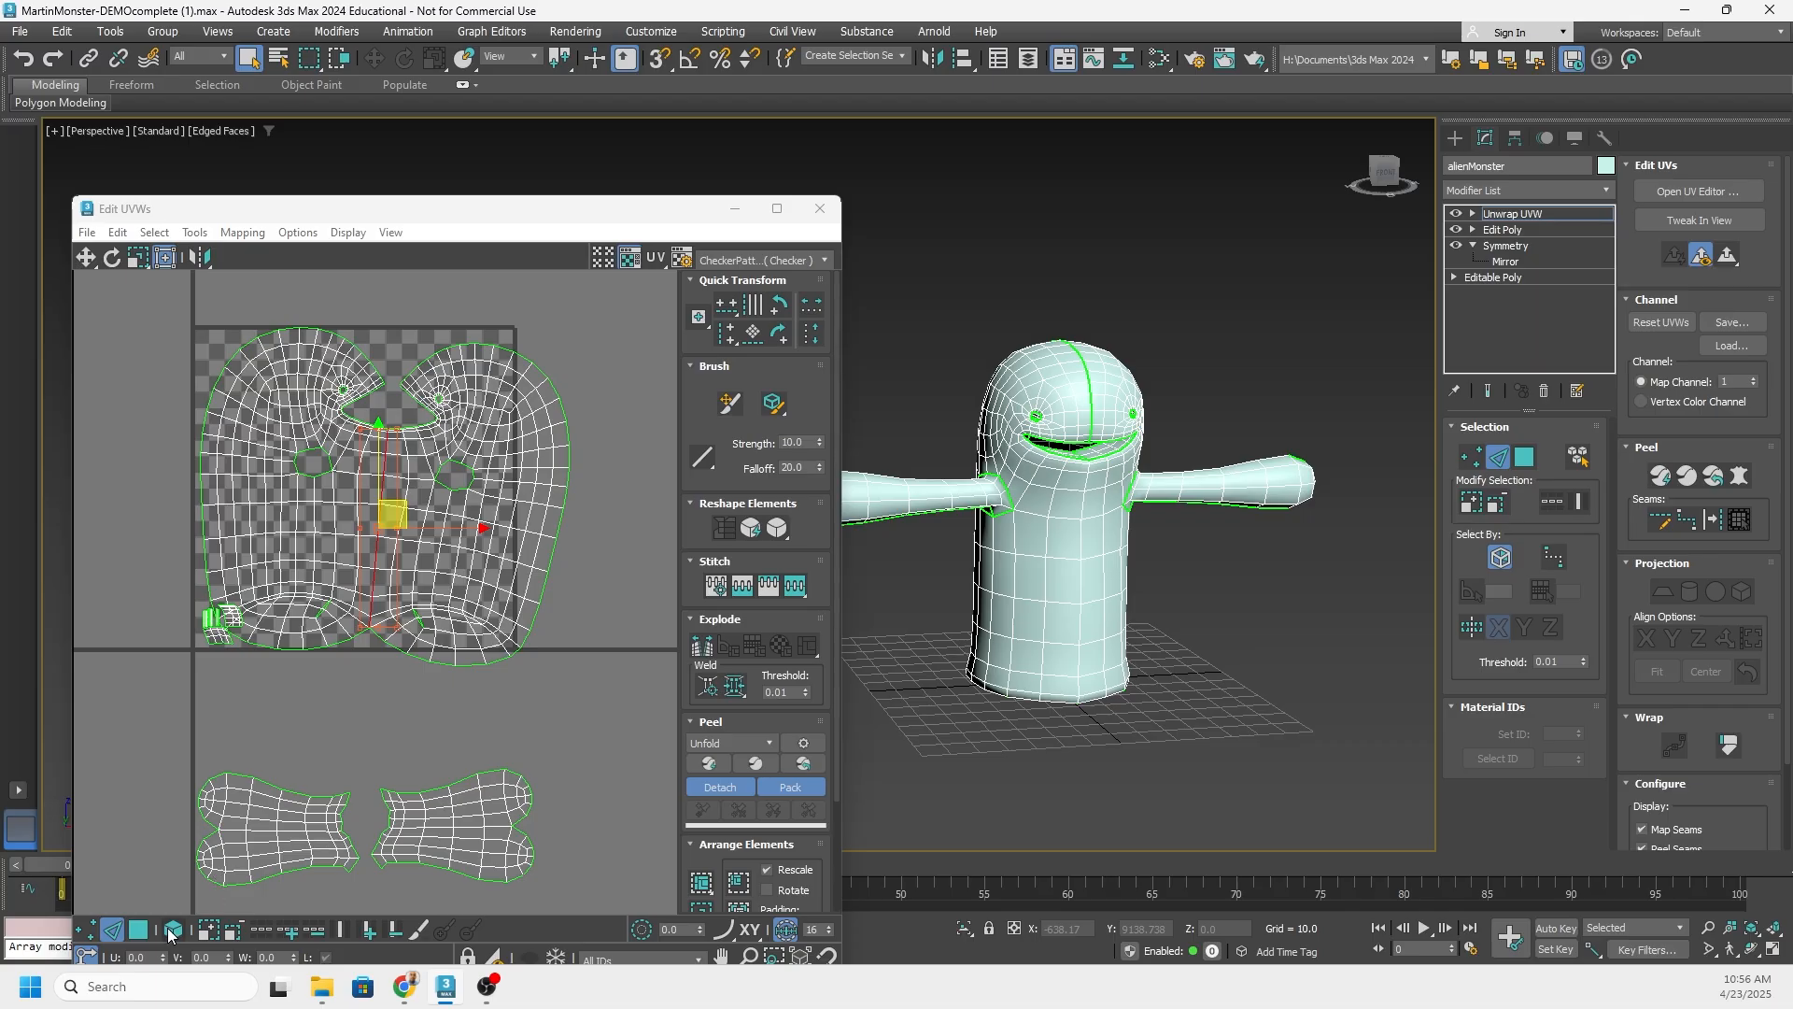
click(264, 852)
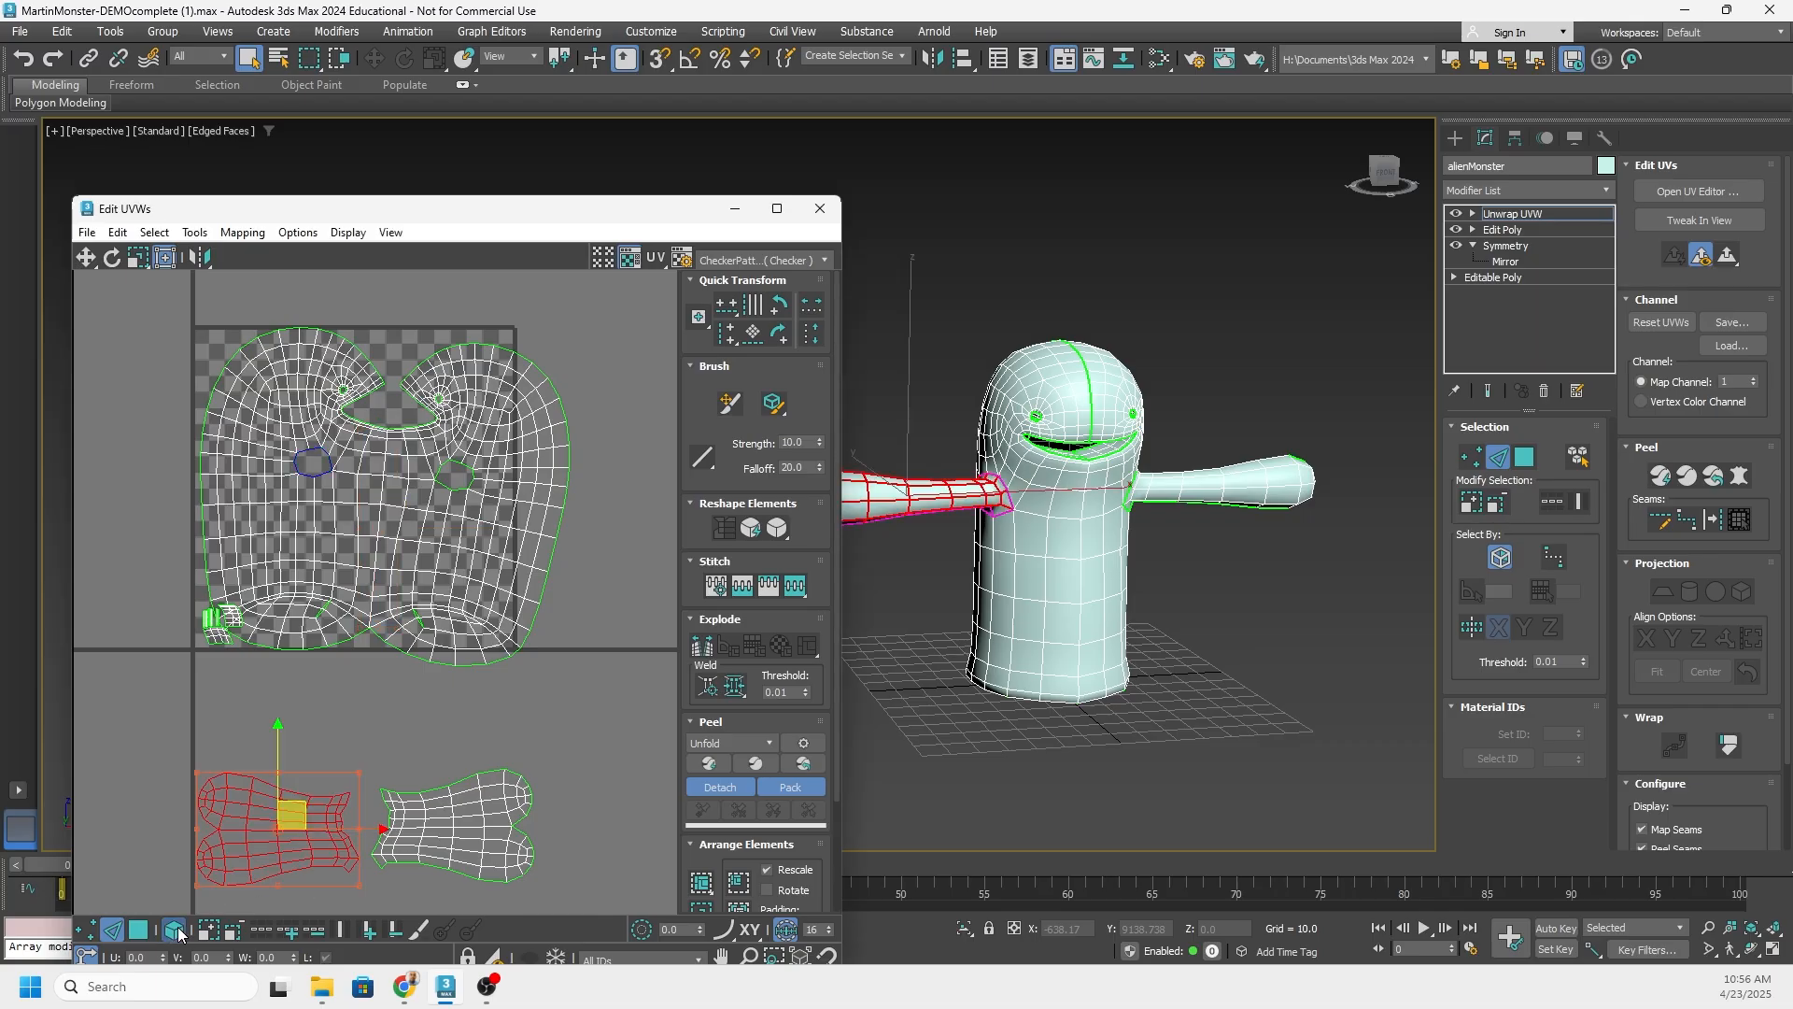
click(138, 929)
click(174, 929)
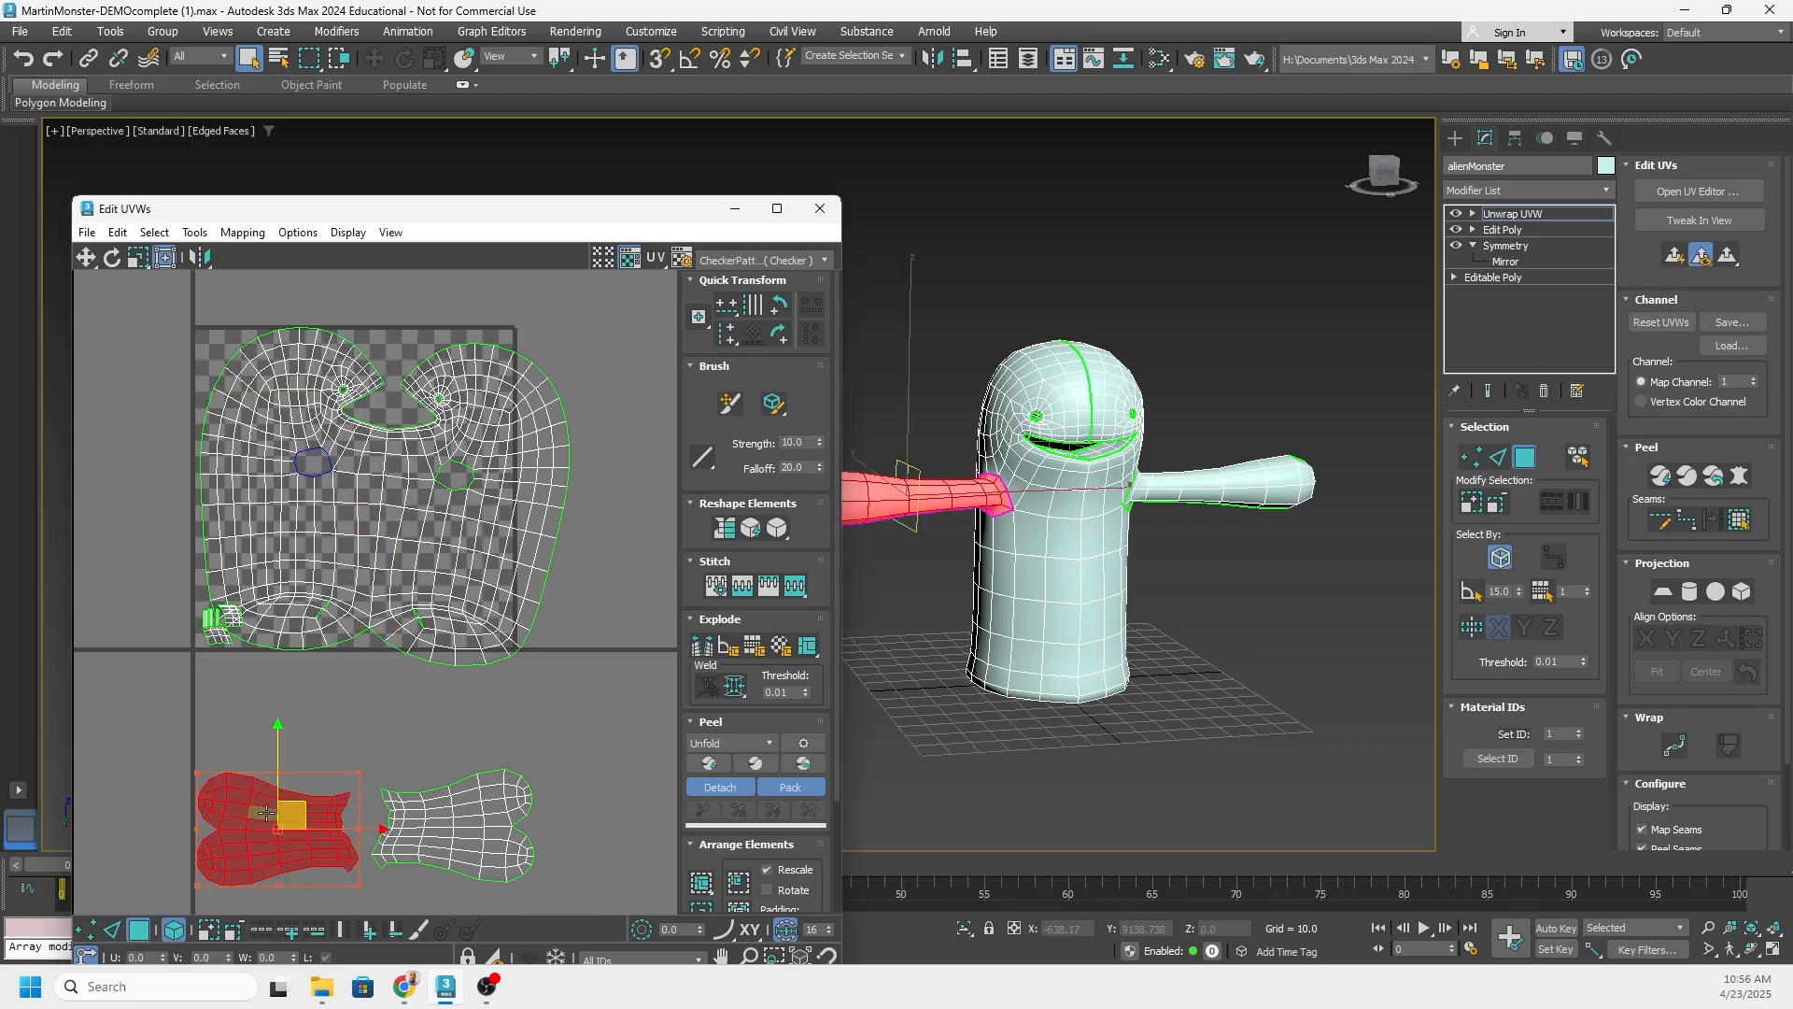
key(ctrl+a)
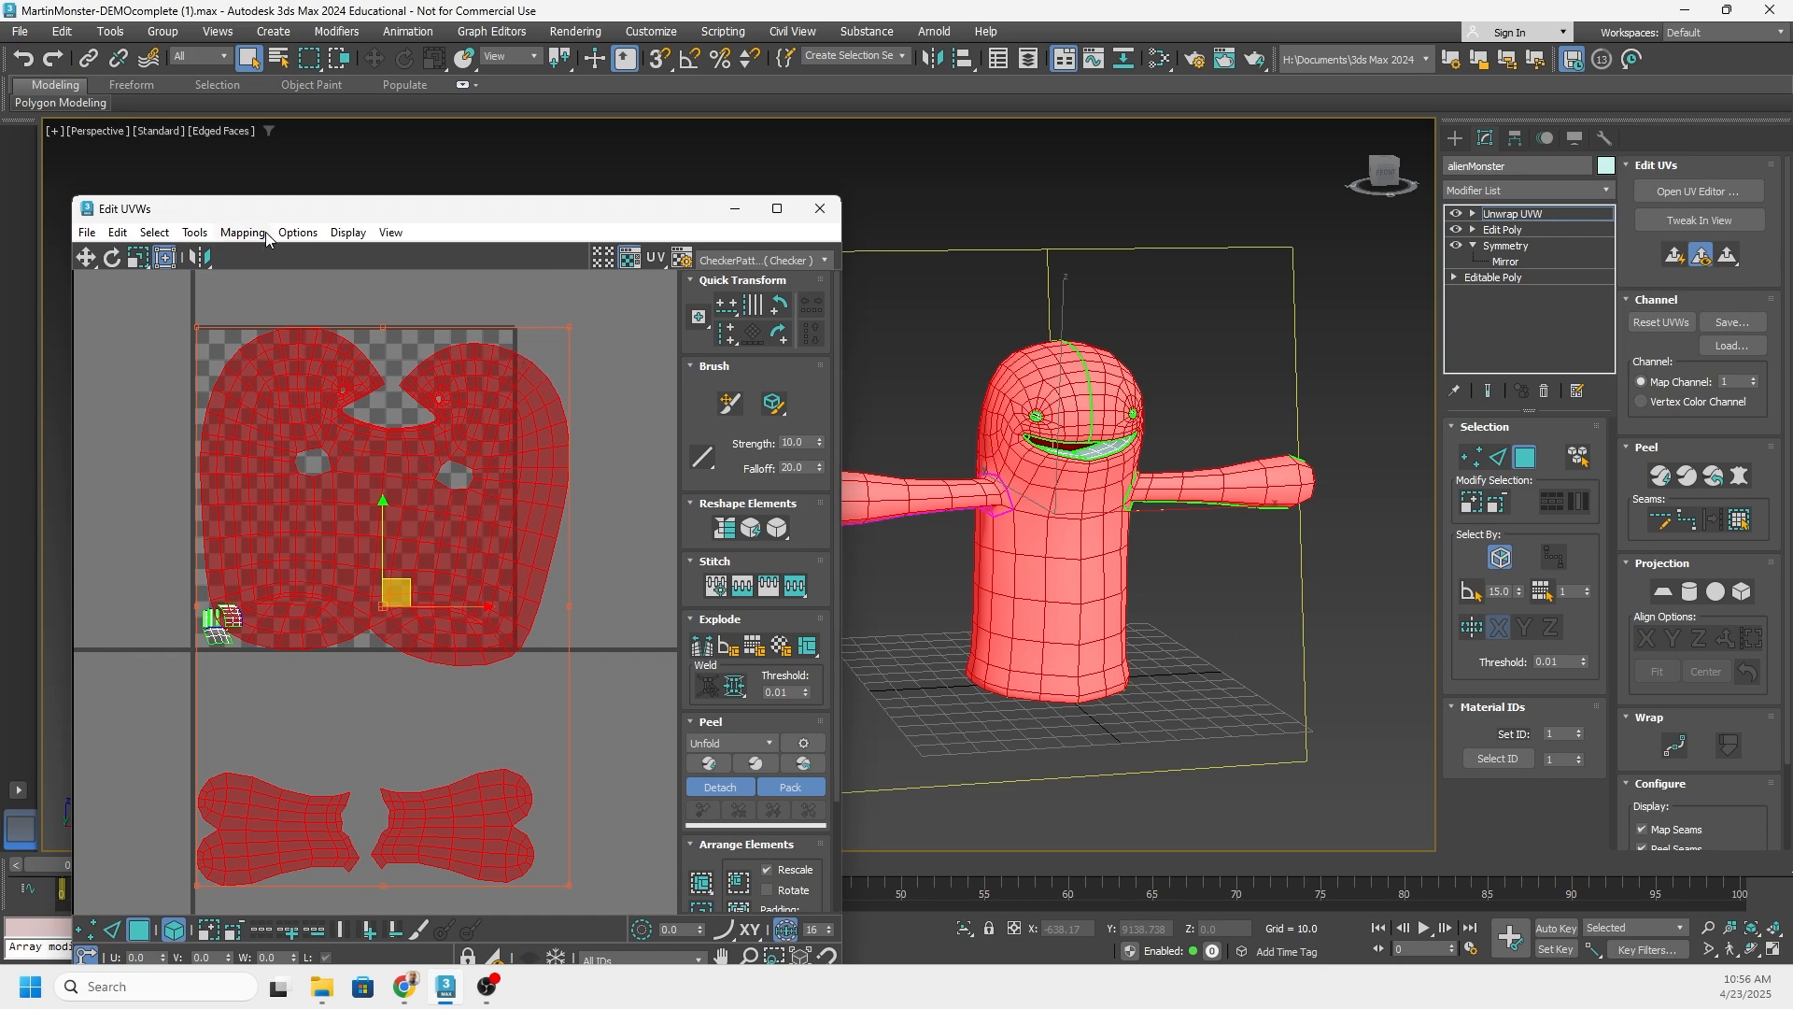
click(194, 233)
click(229, 559)
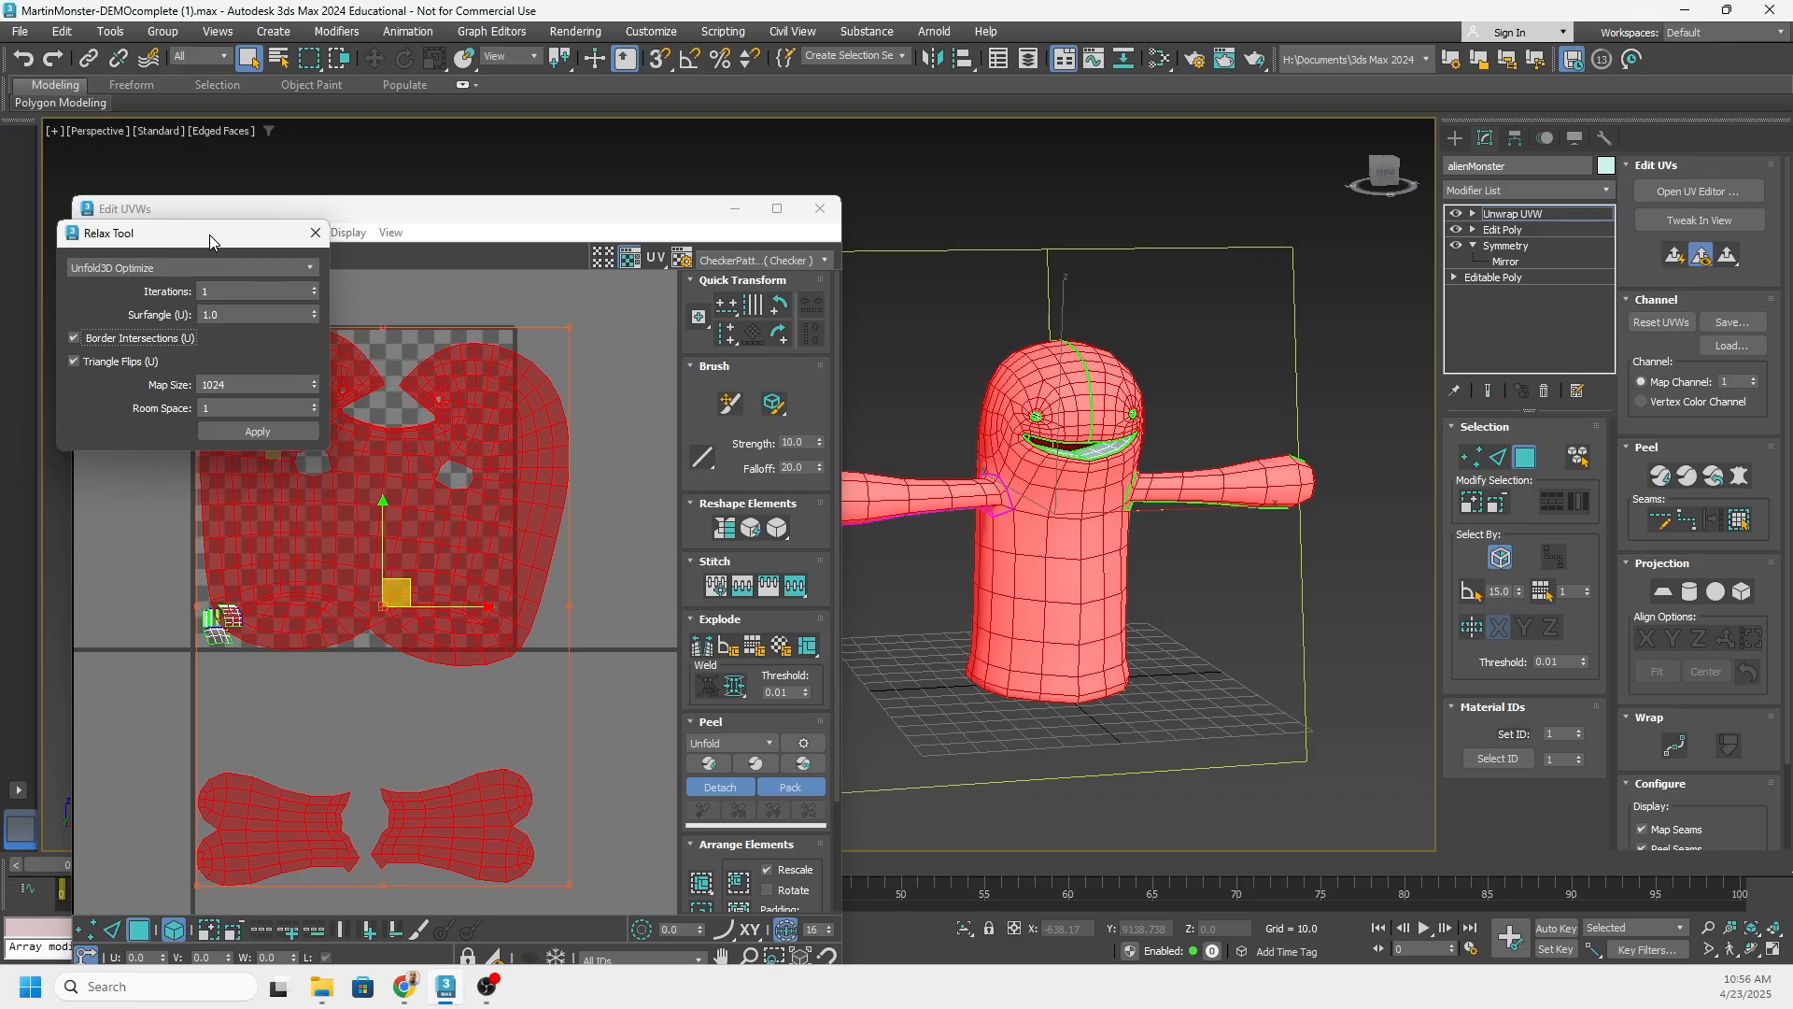
drag(209, 233, 170, 210)
click(137, 245)
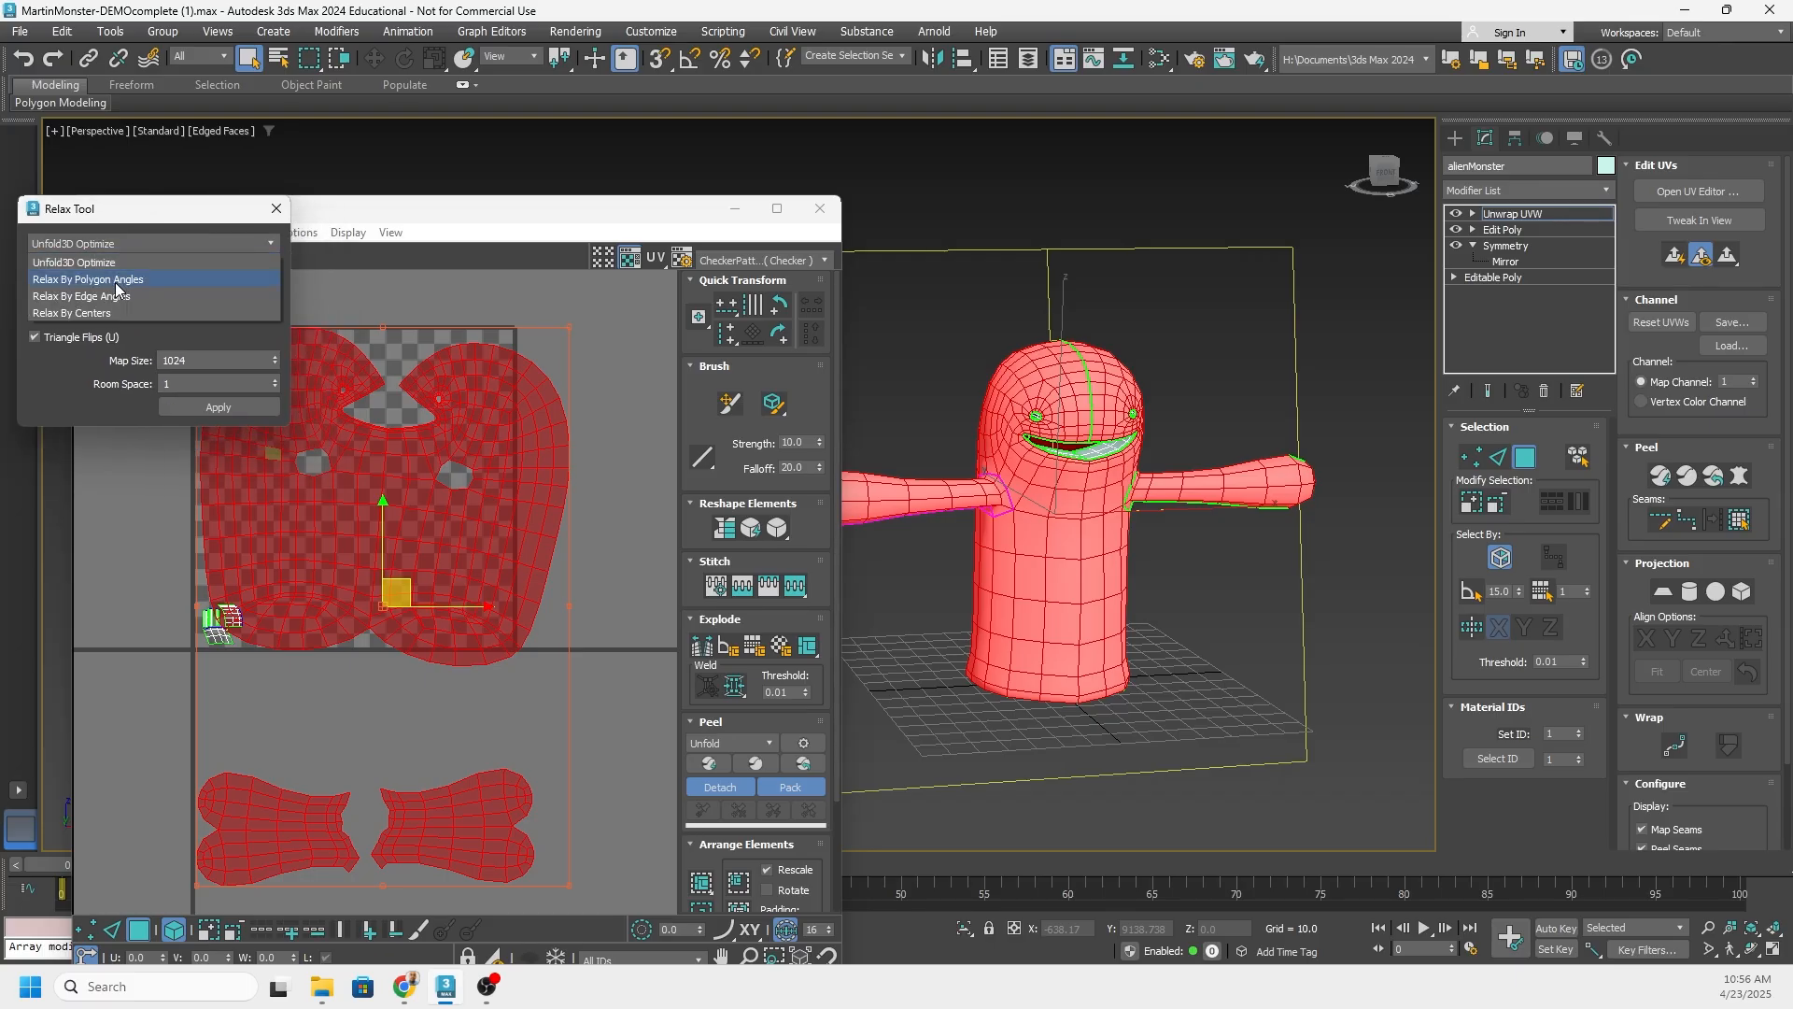
click(116, 281)
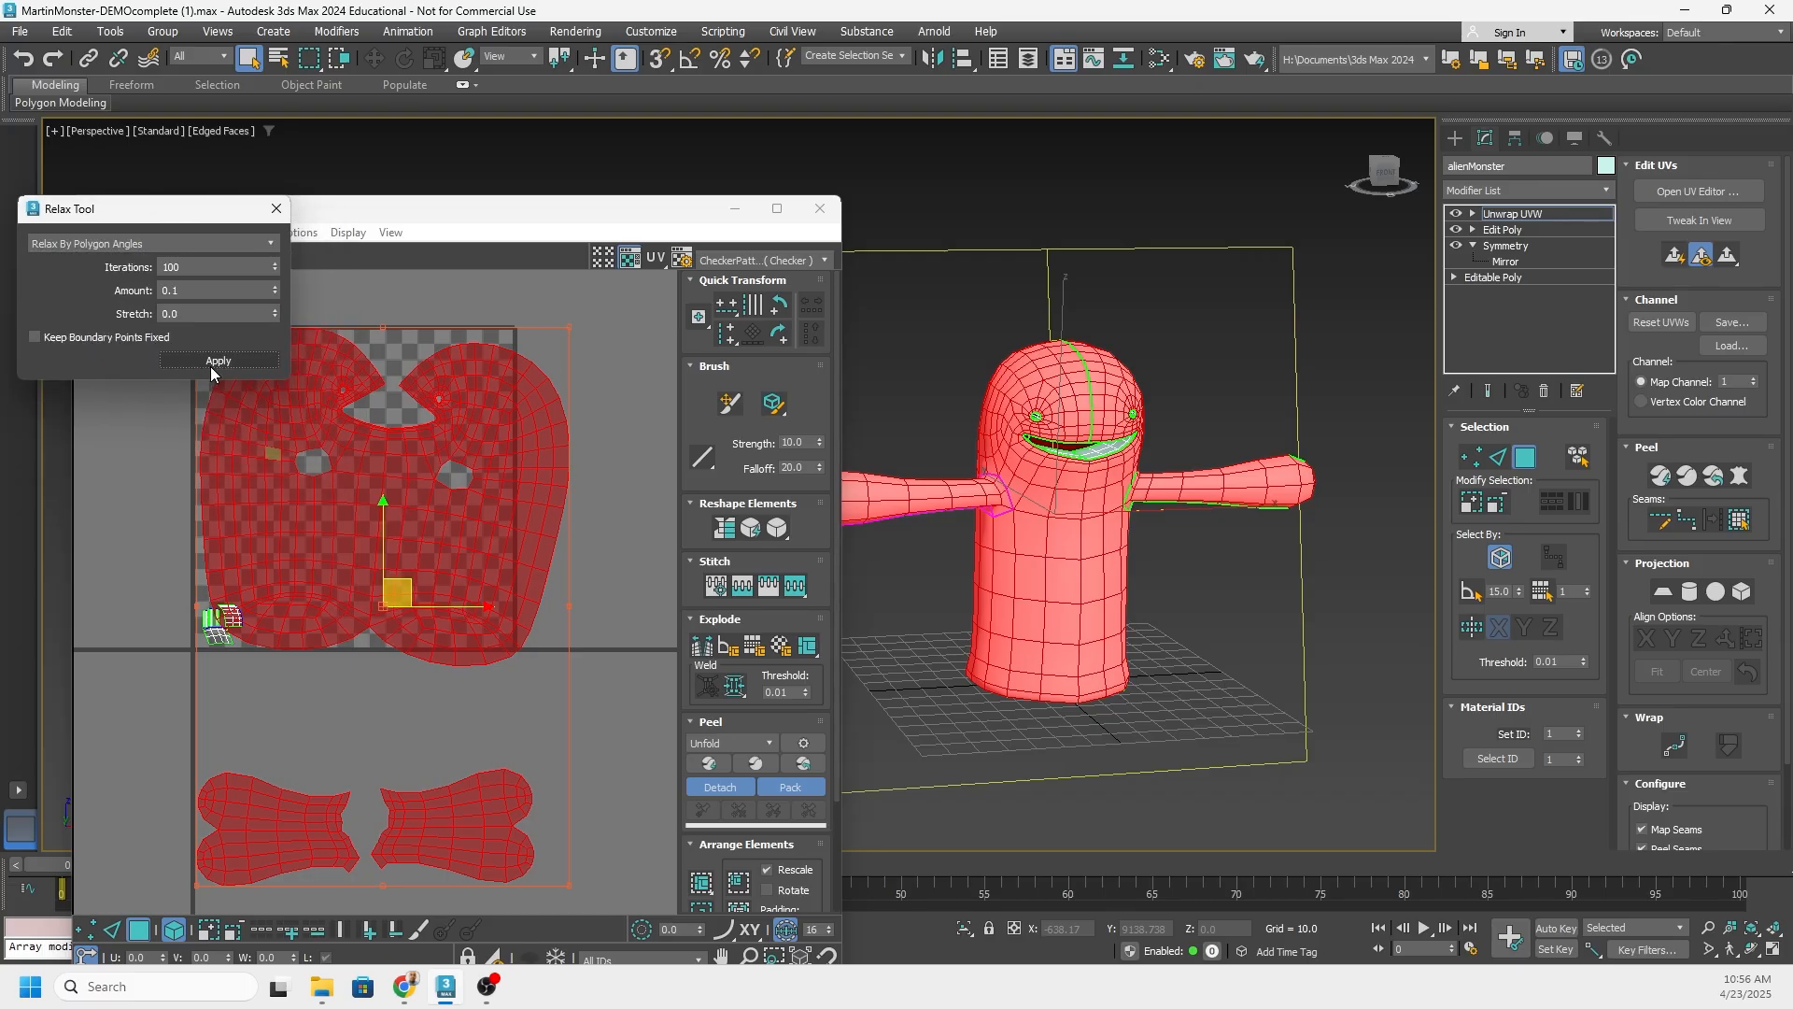
click(211, 366)
click(276, 209)
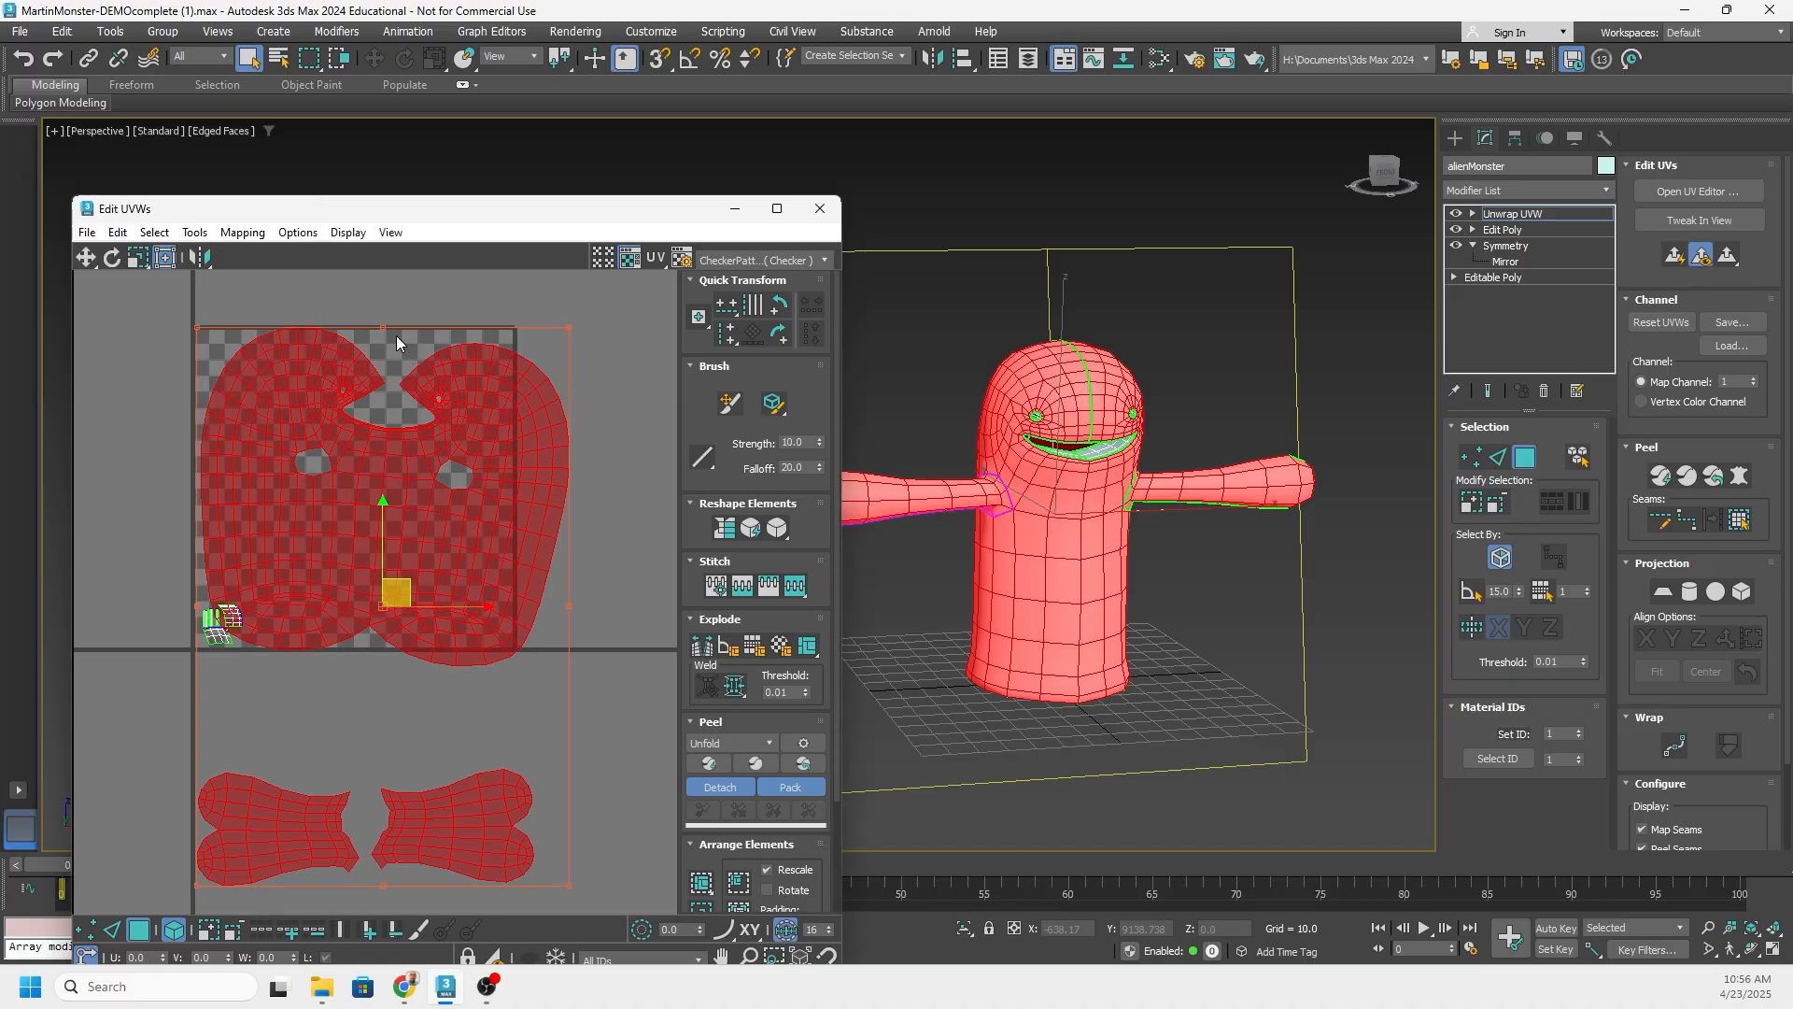
Pack the selected shells into the UV tile using Linear Packing with 0.001 padding, normalized and rescaled clusters, and no rotation
drag(385, 325, 357, 330)
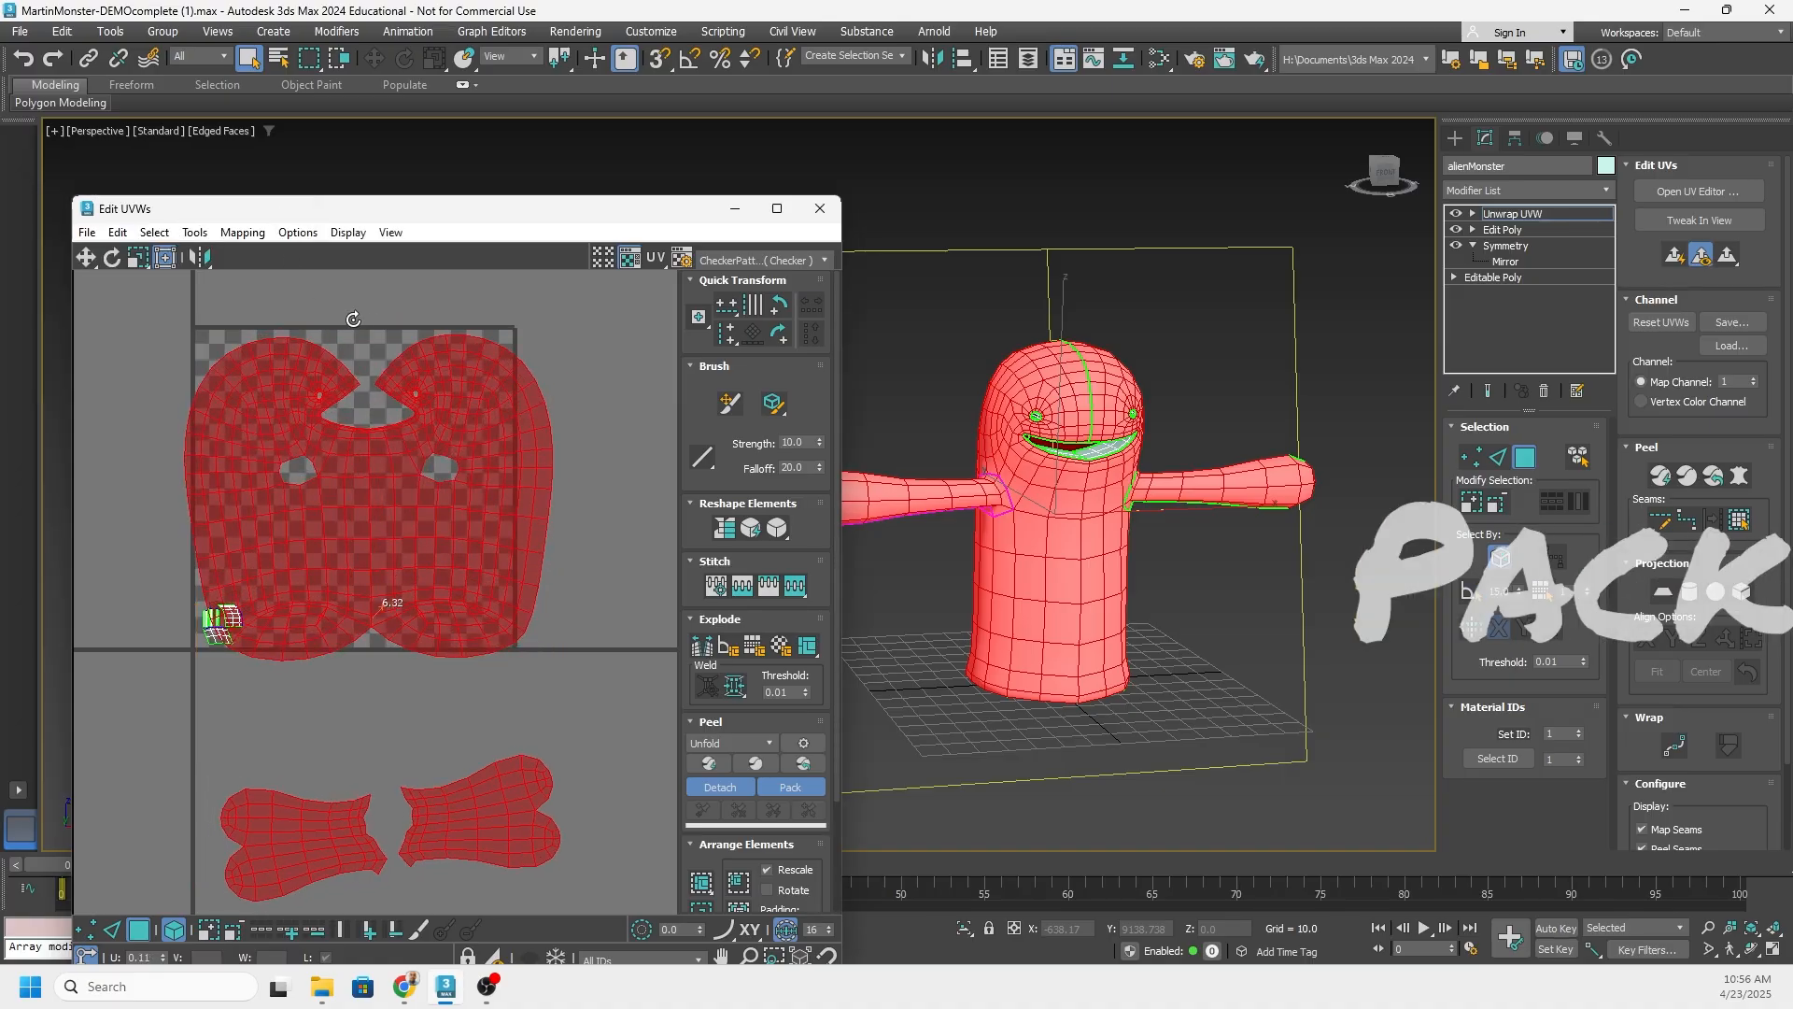
key(ctrl+z)
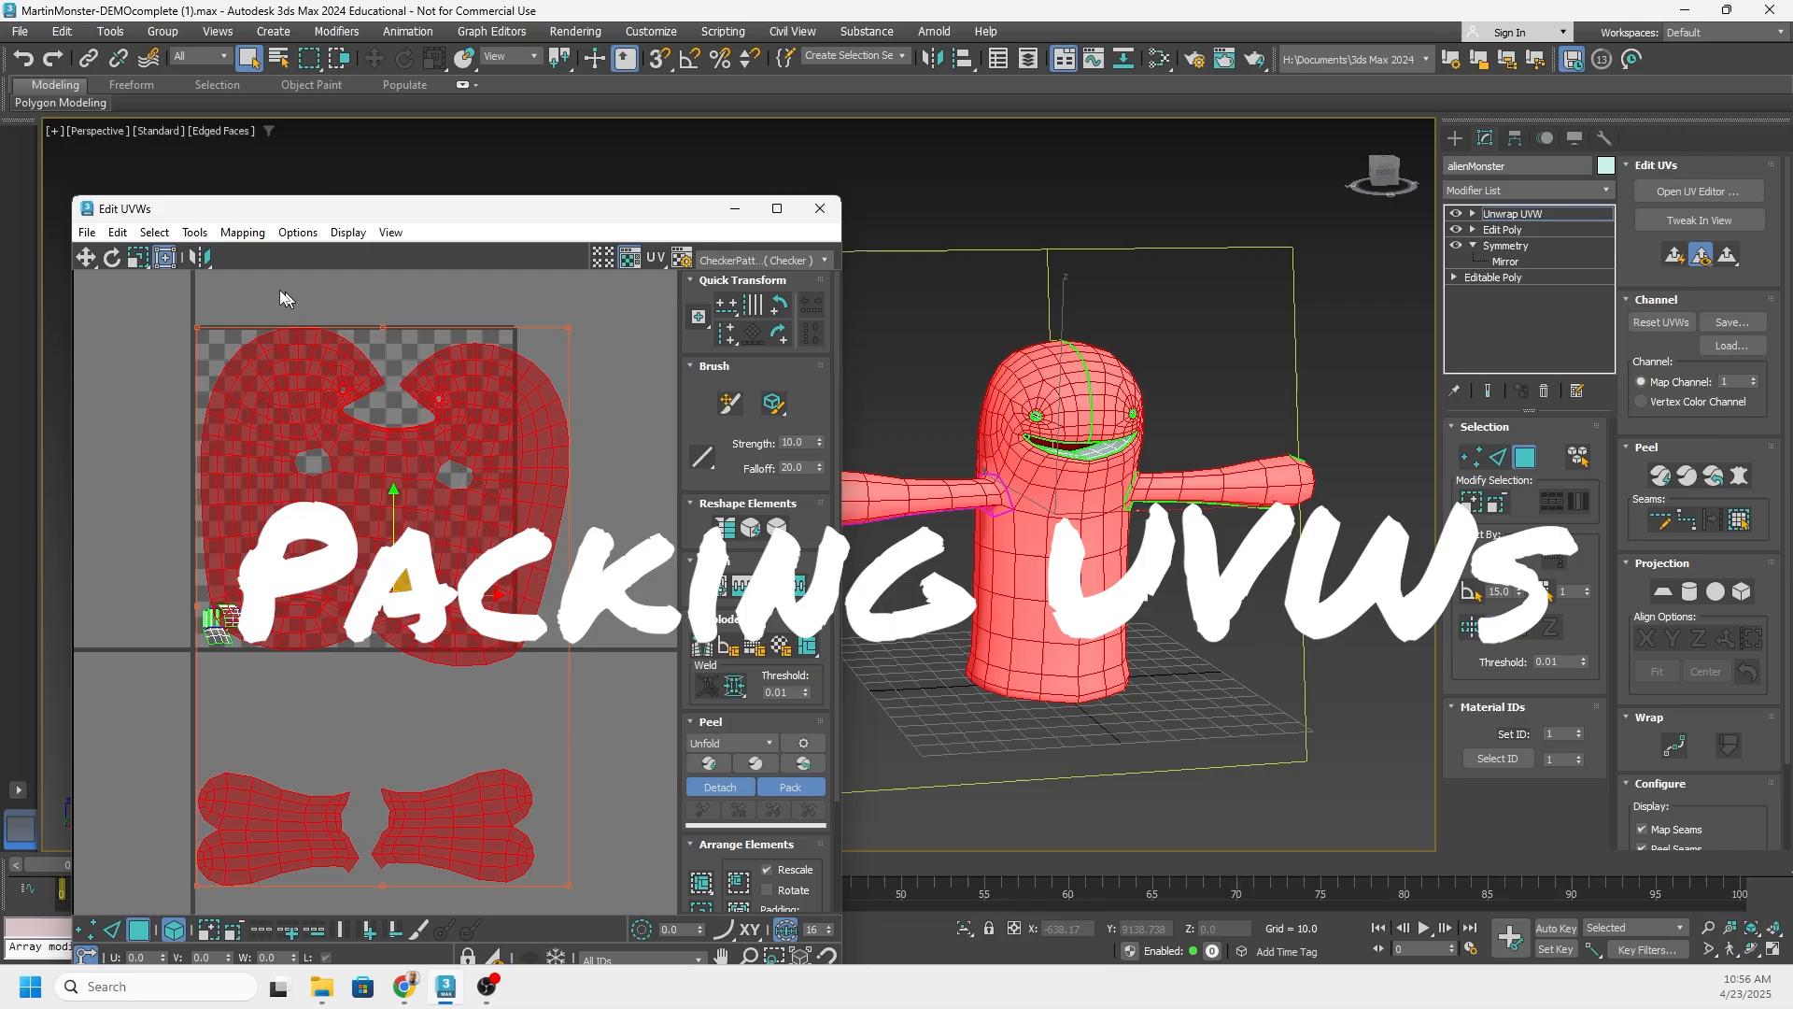
click(192, 233)
click(237, 480)
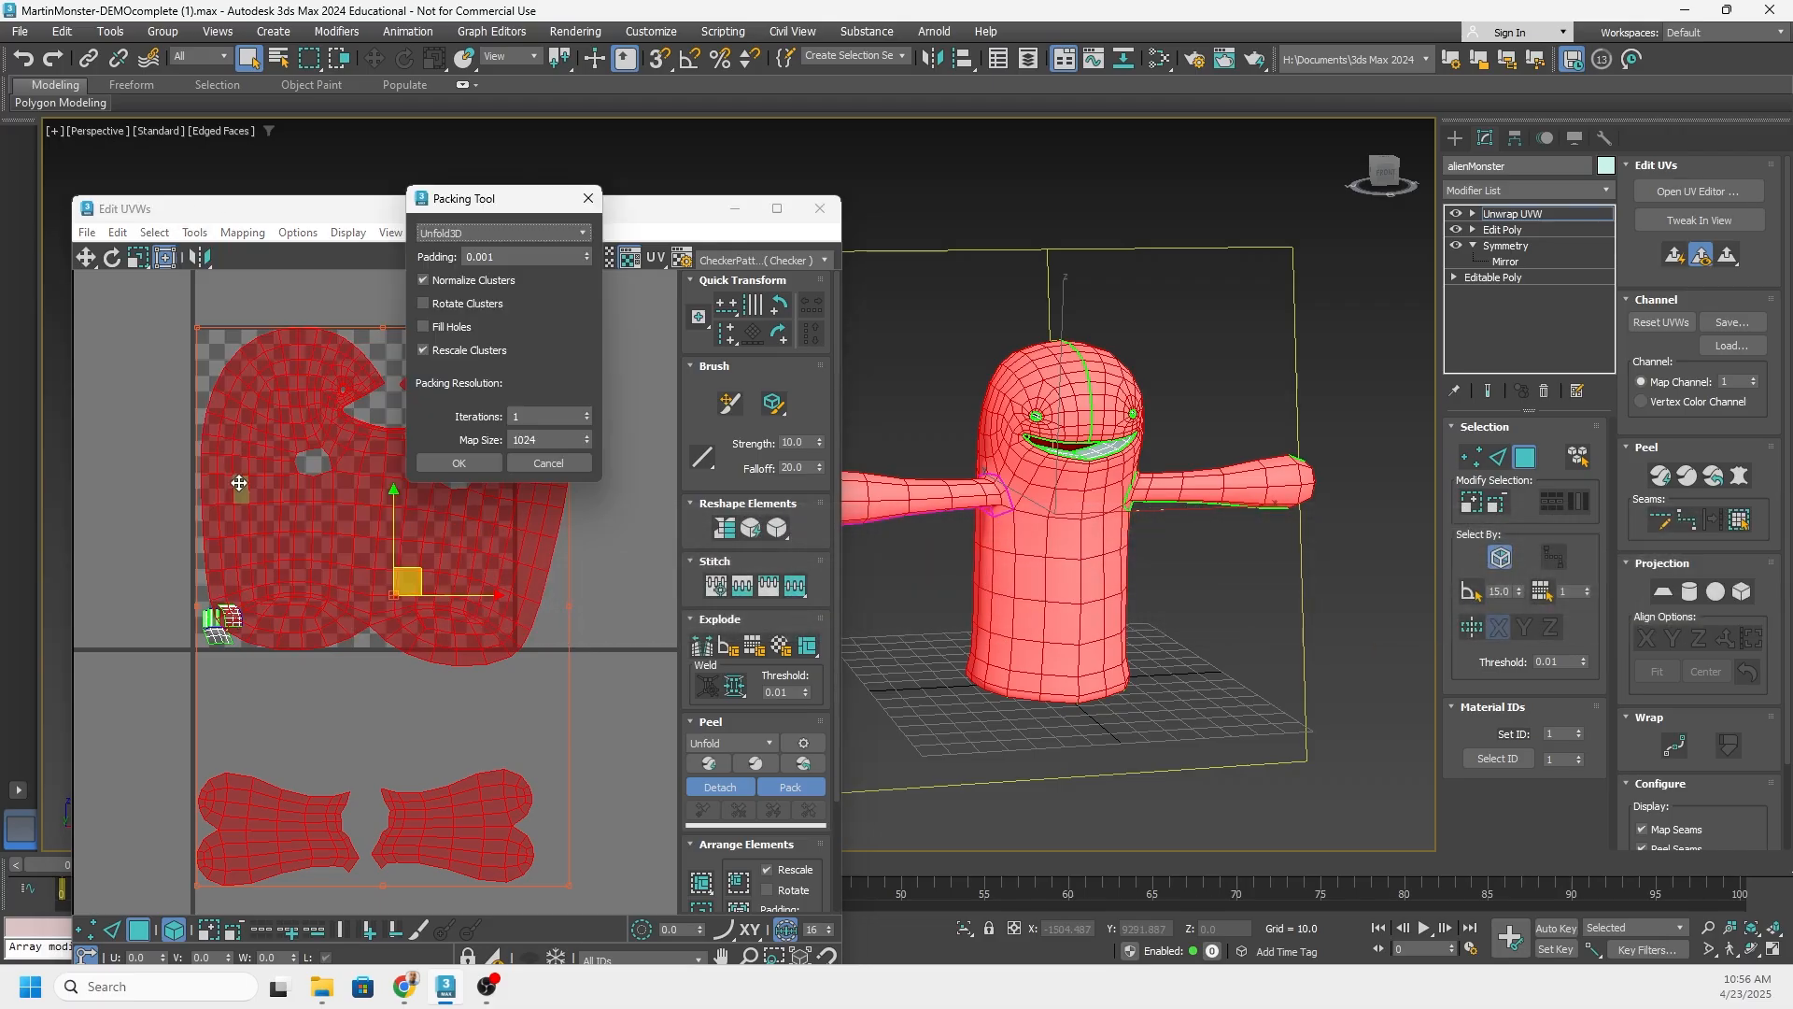
click(486, 232)
click(454, 297)
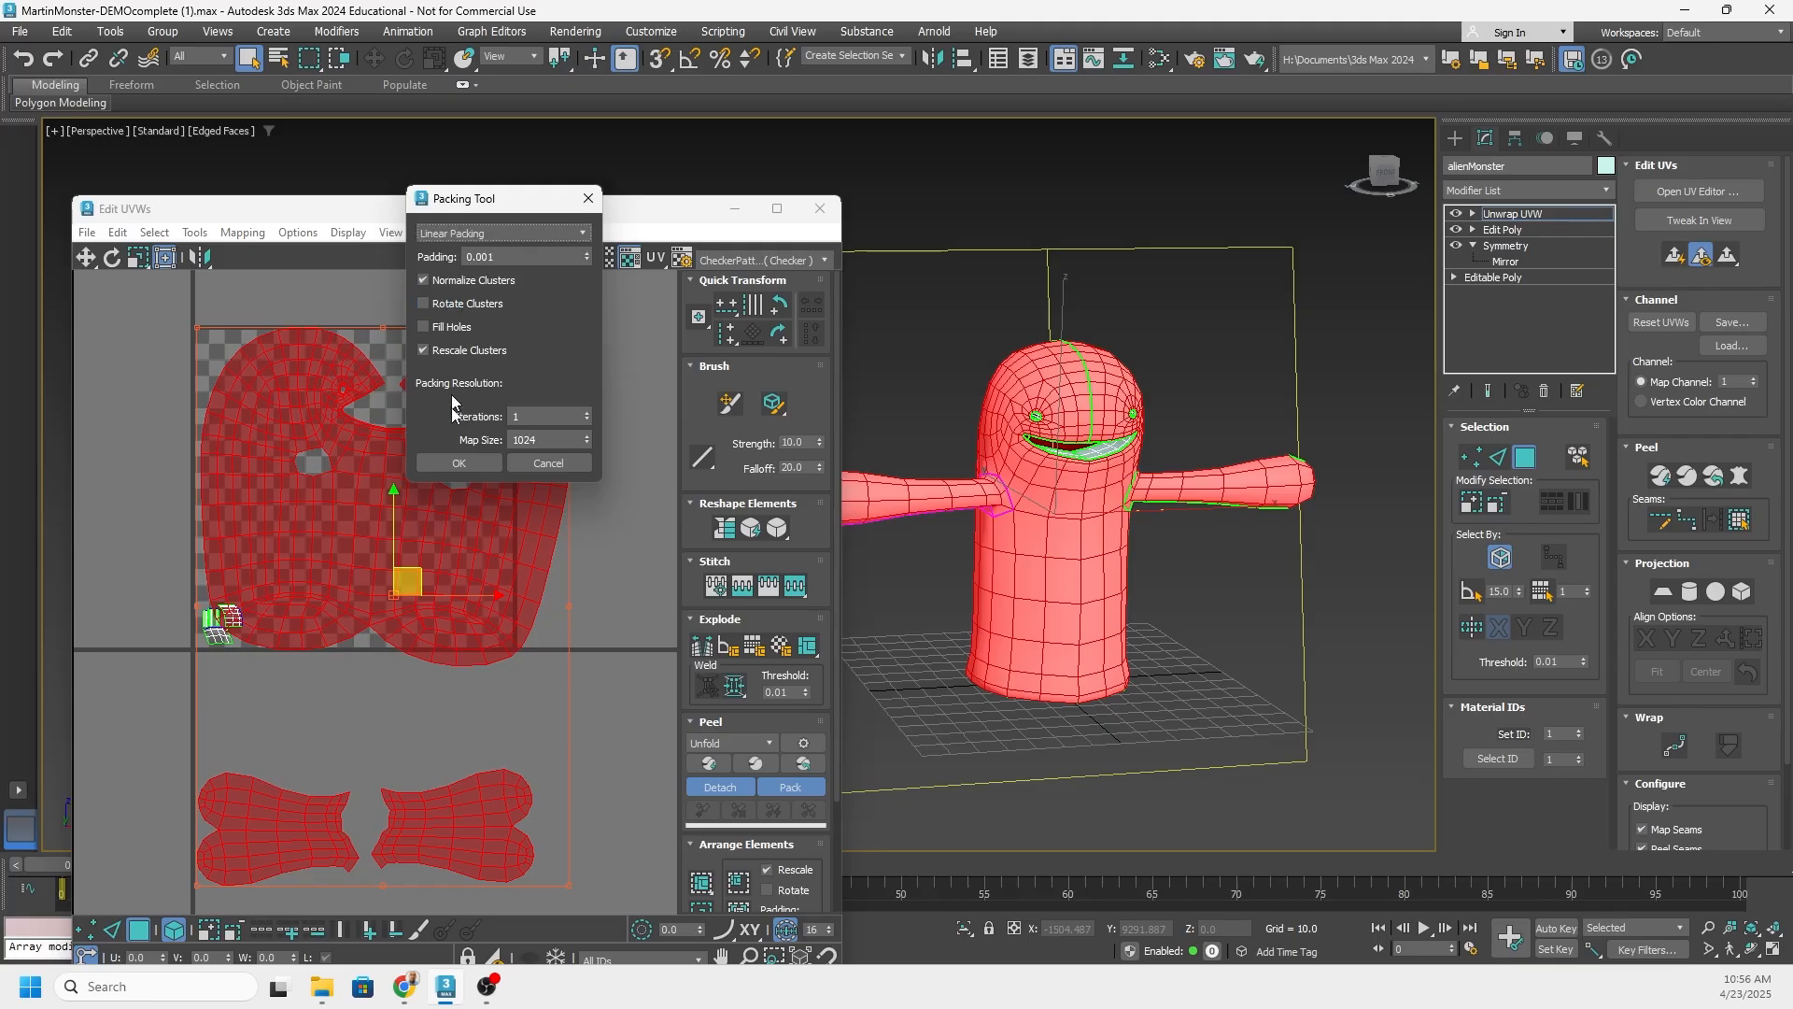
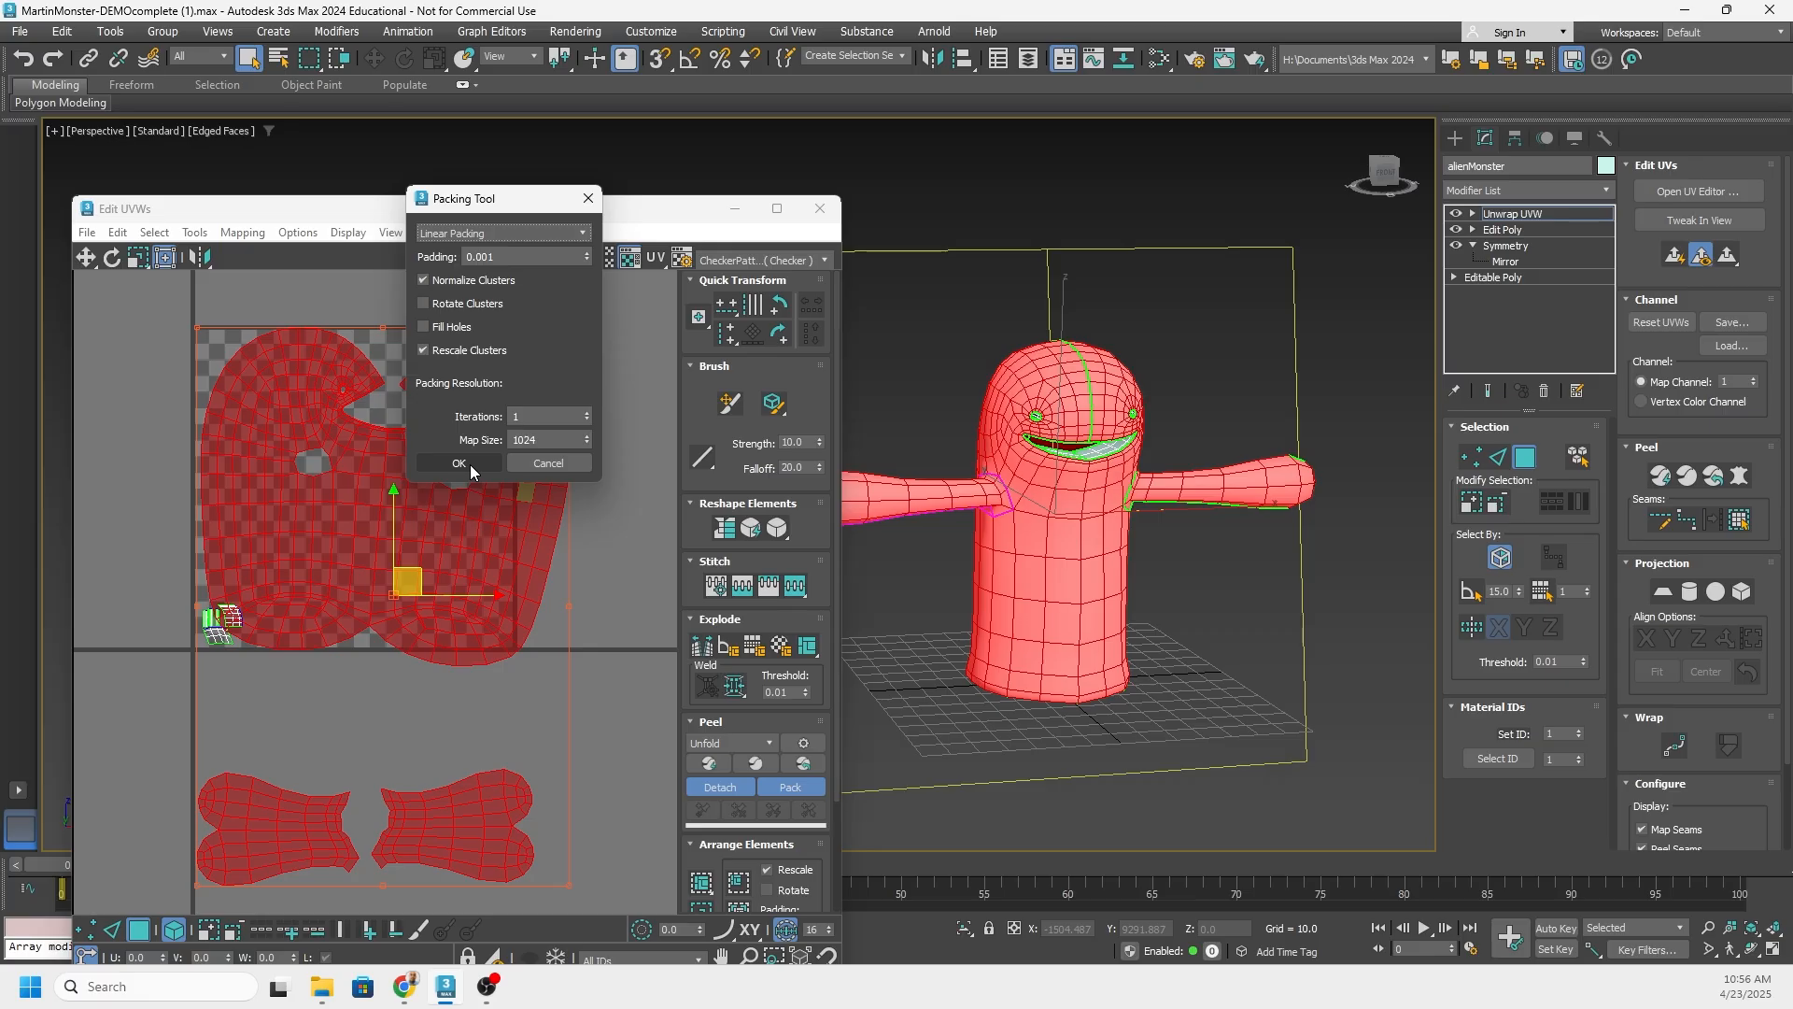
click(460, 464)
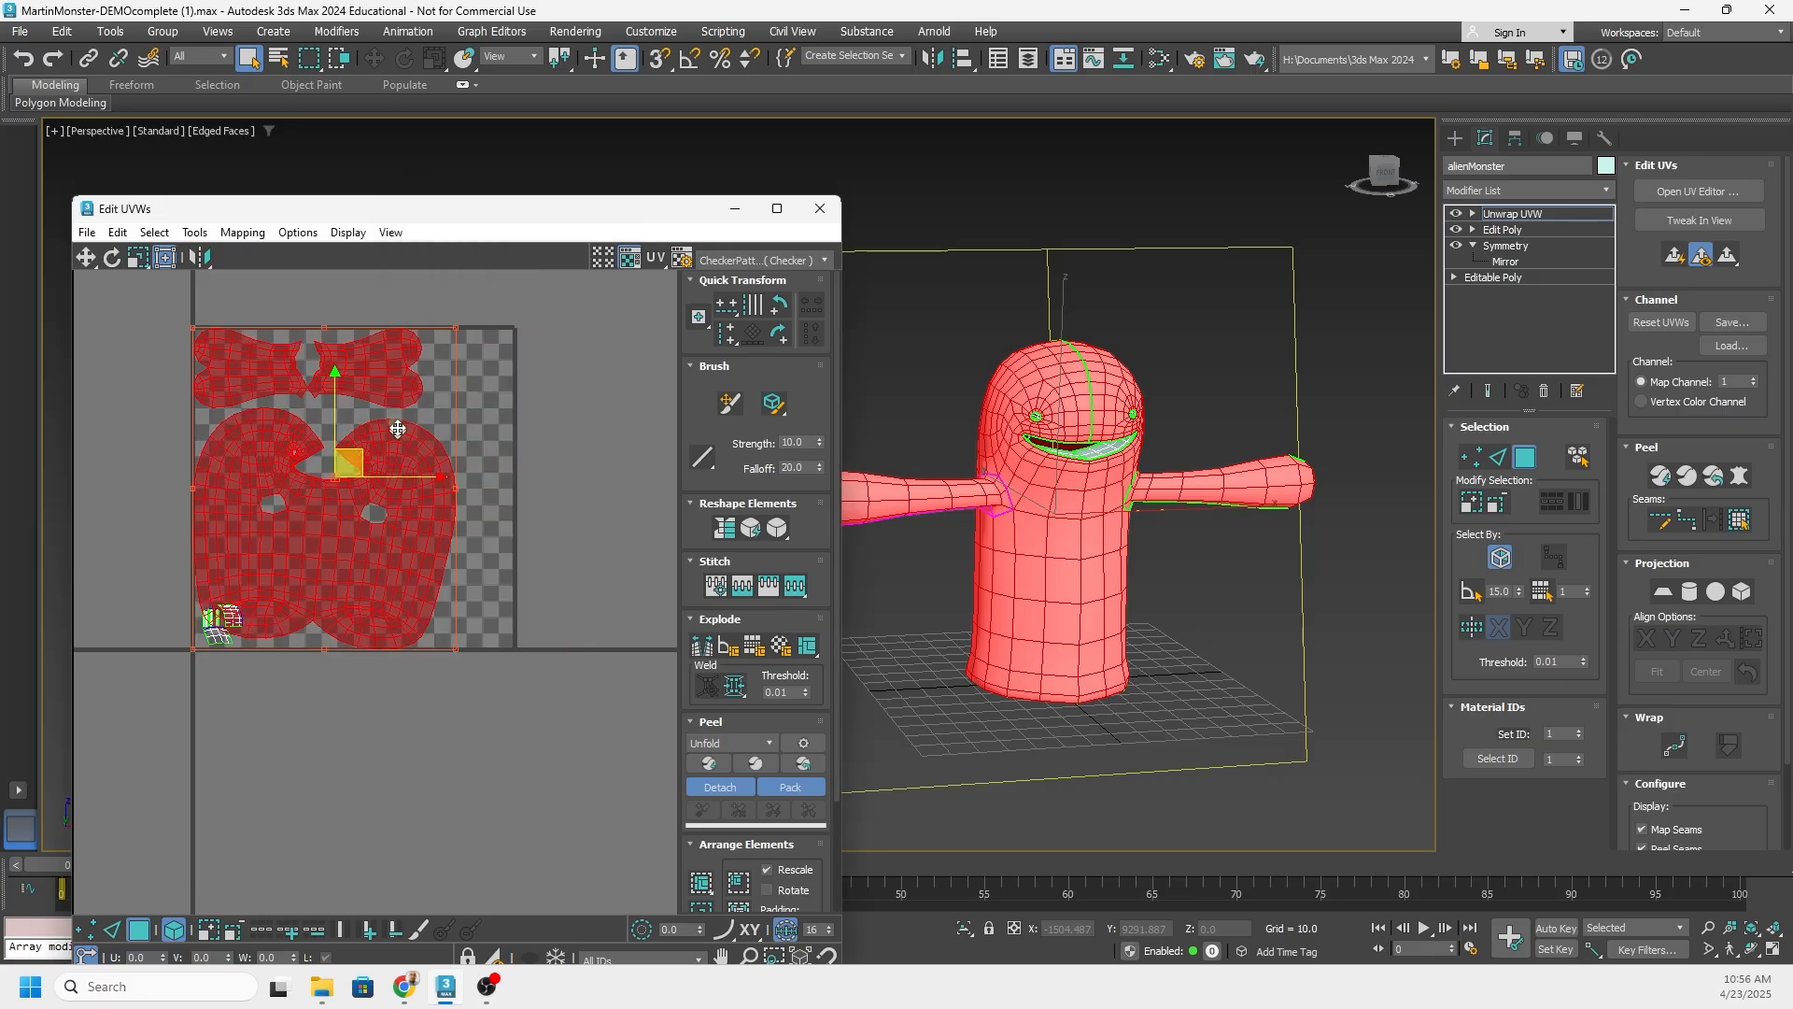
Move the body shell toward the middle of the UV tile and rotate it about 5.36 degrees to straighten it
click(440, 396)
click(291, 538)
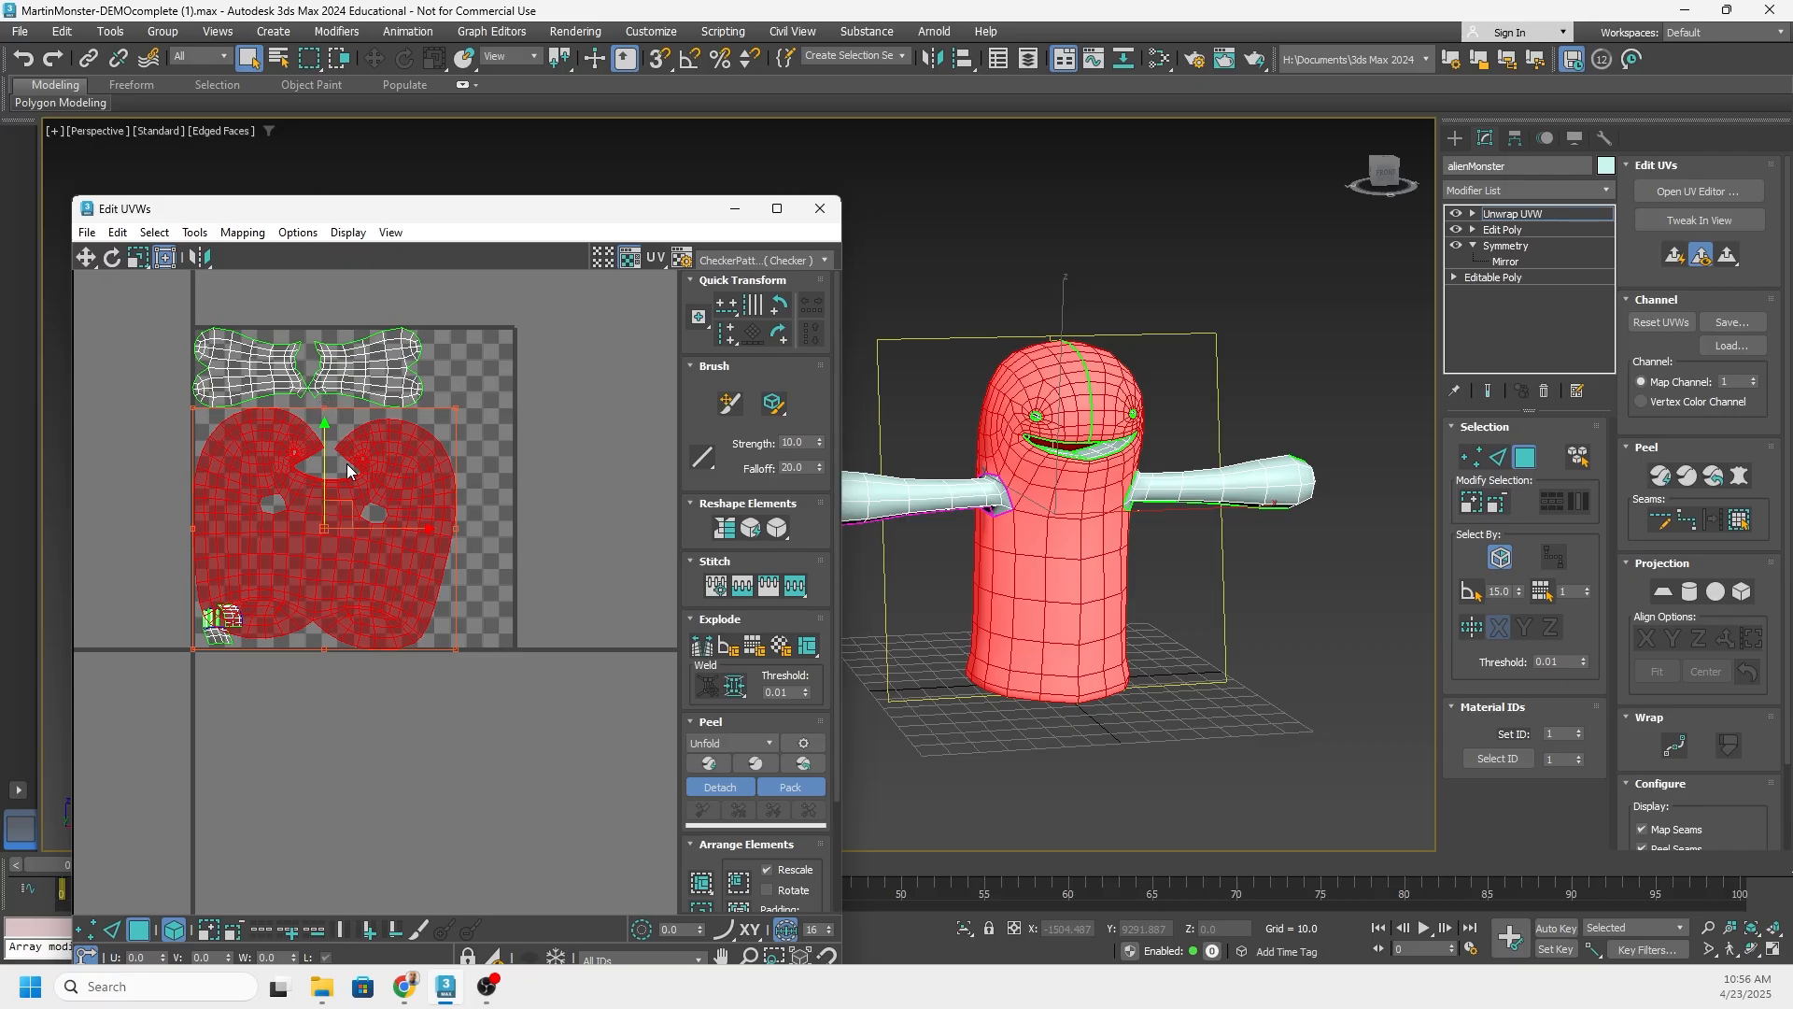
drag(338, 514, 379, 514)
drag(369, 406, 361, 408)
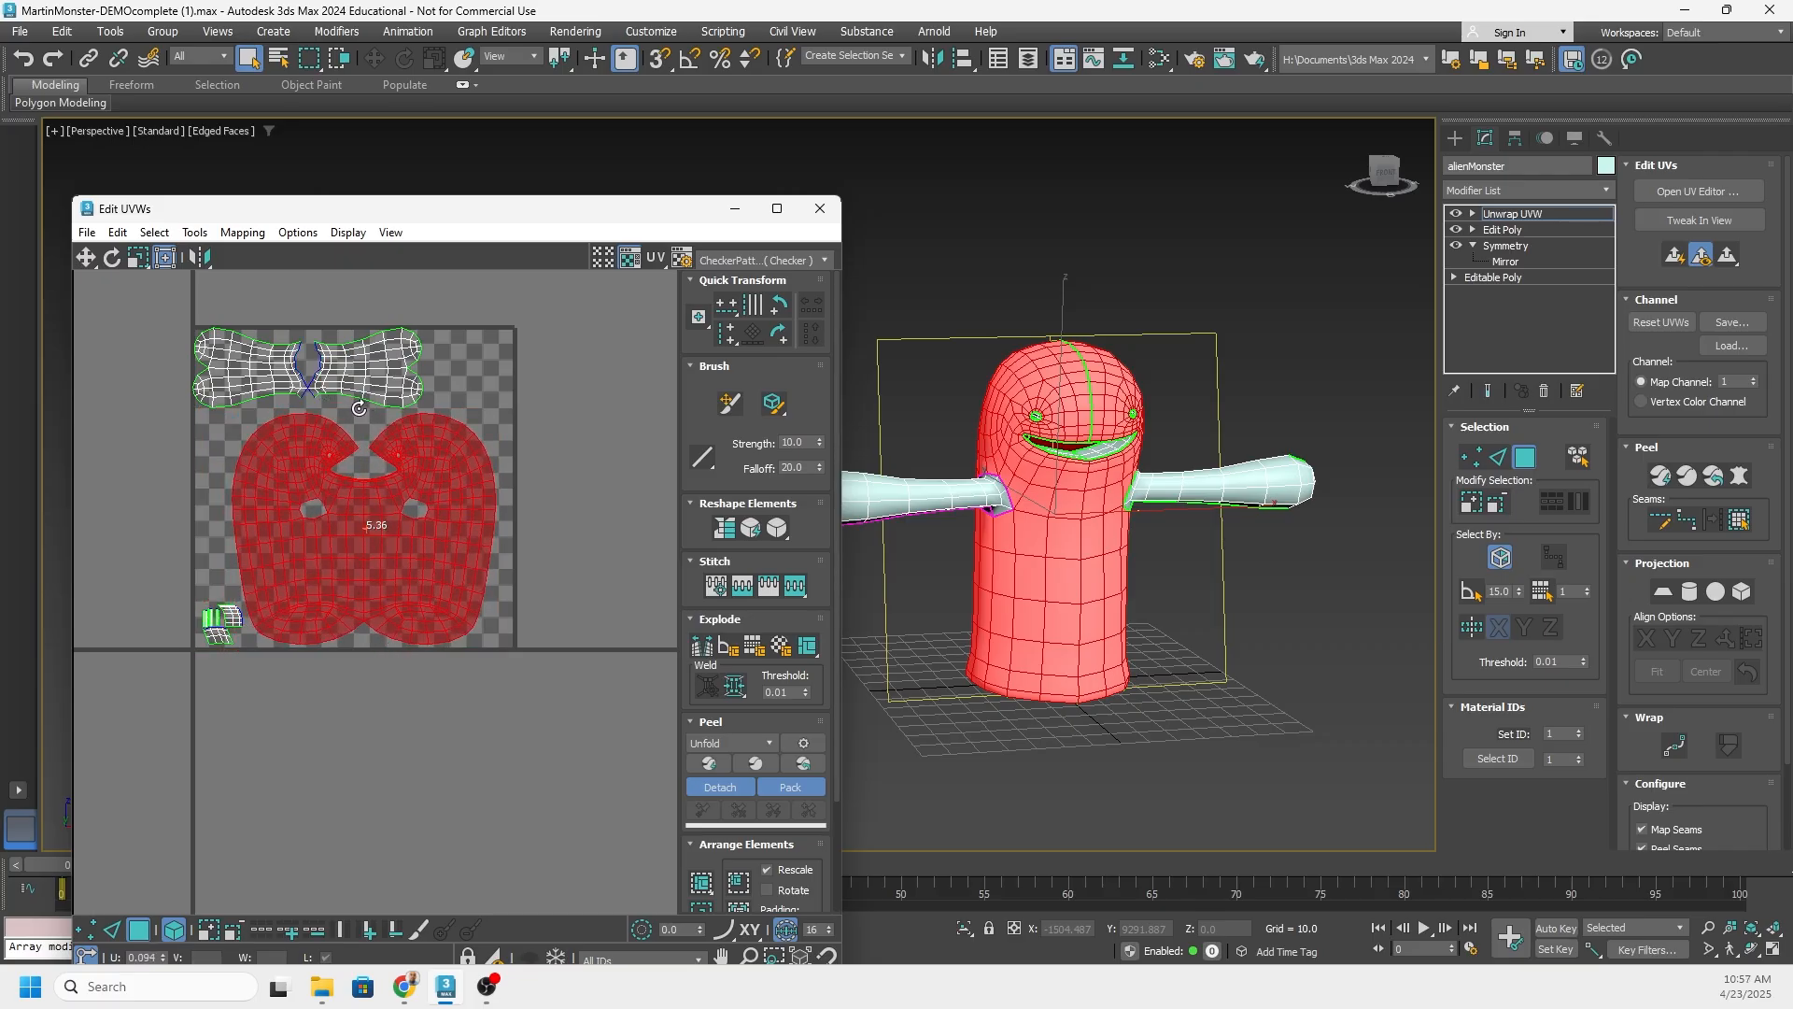
Move both arm shells below the UV tile and shift the body shell up to the tile's upper edge
click(499, 340)
drag(187, 402, 499, 271)
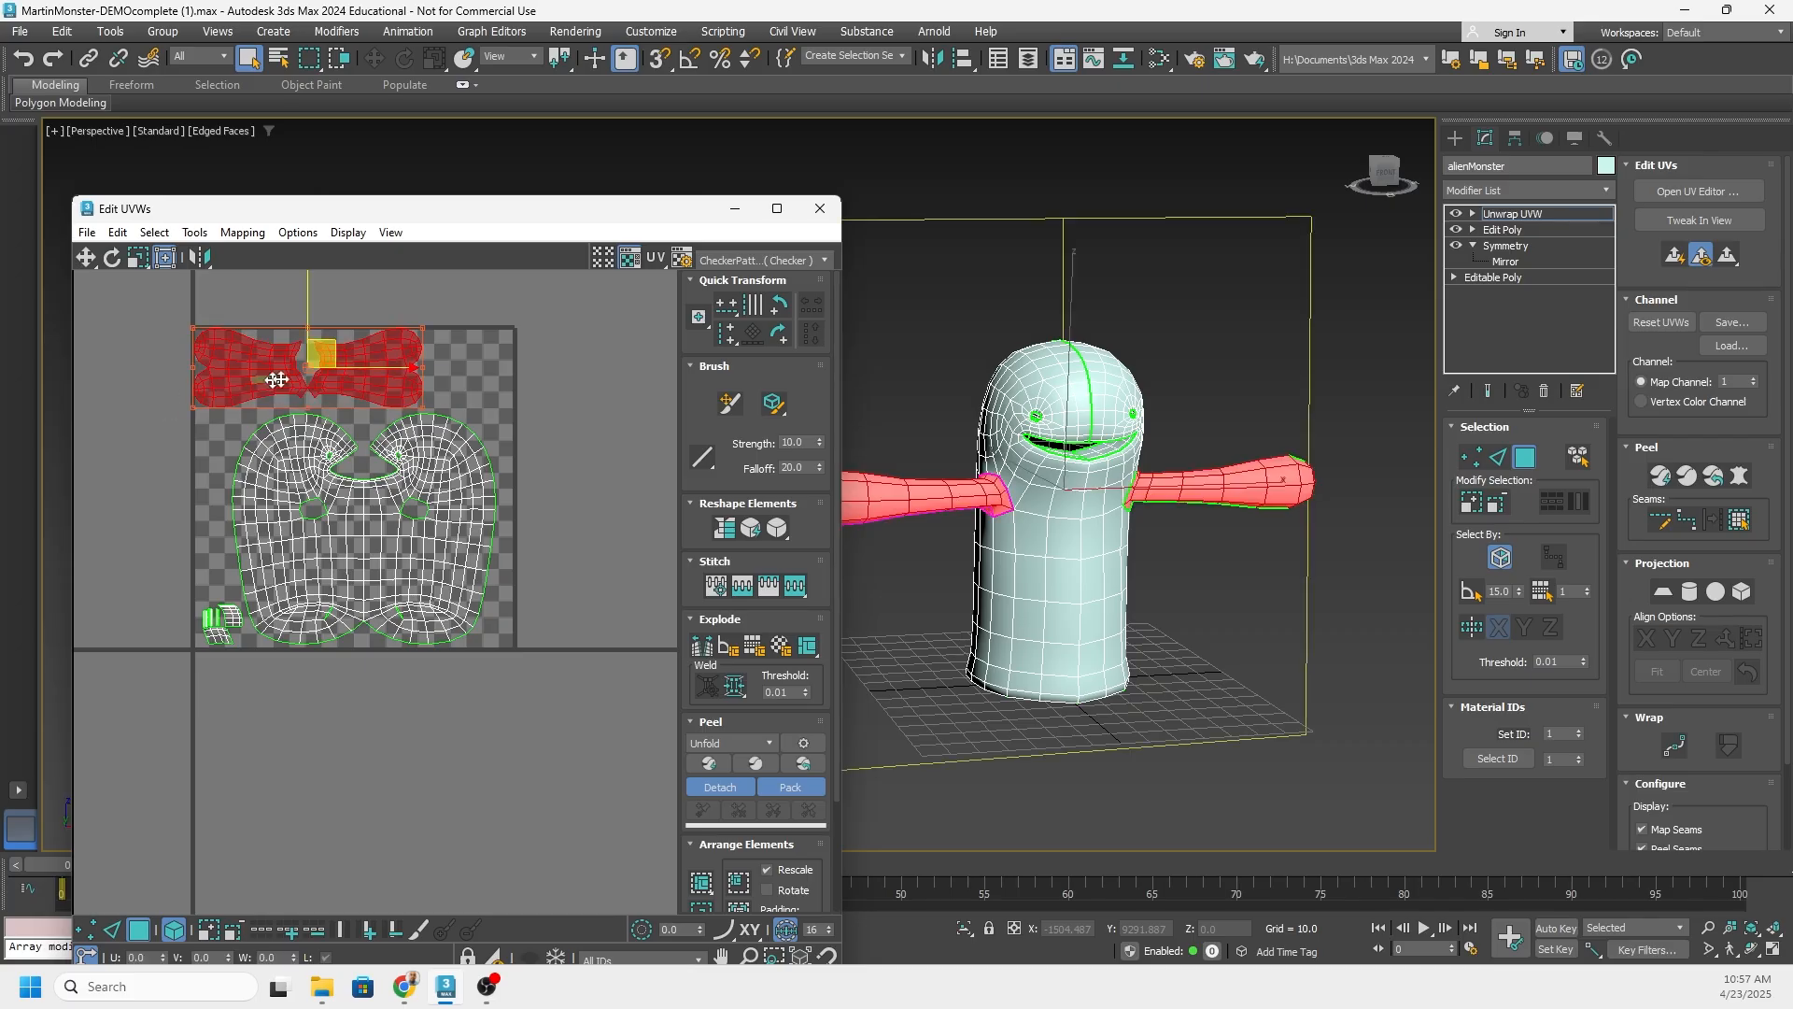
drag(373, 374, 449, 692)
click(437, 588)
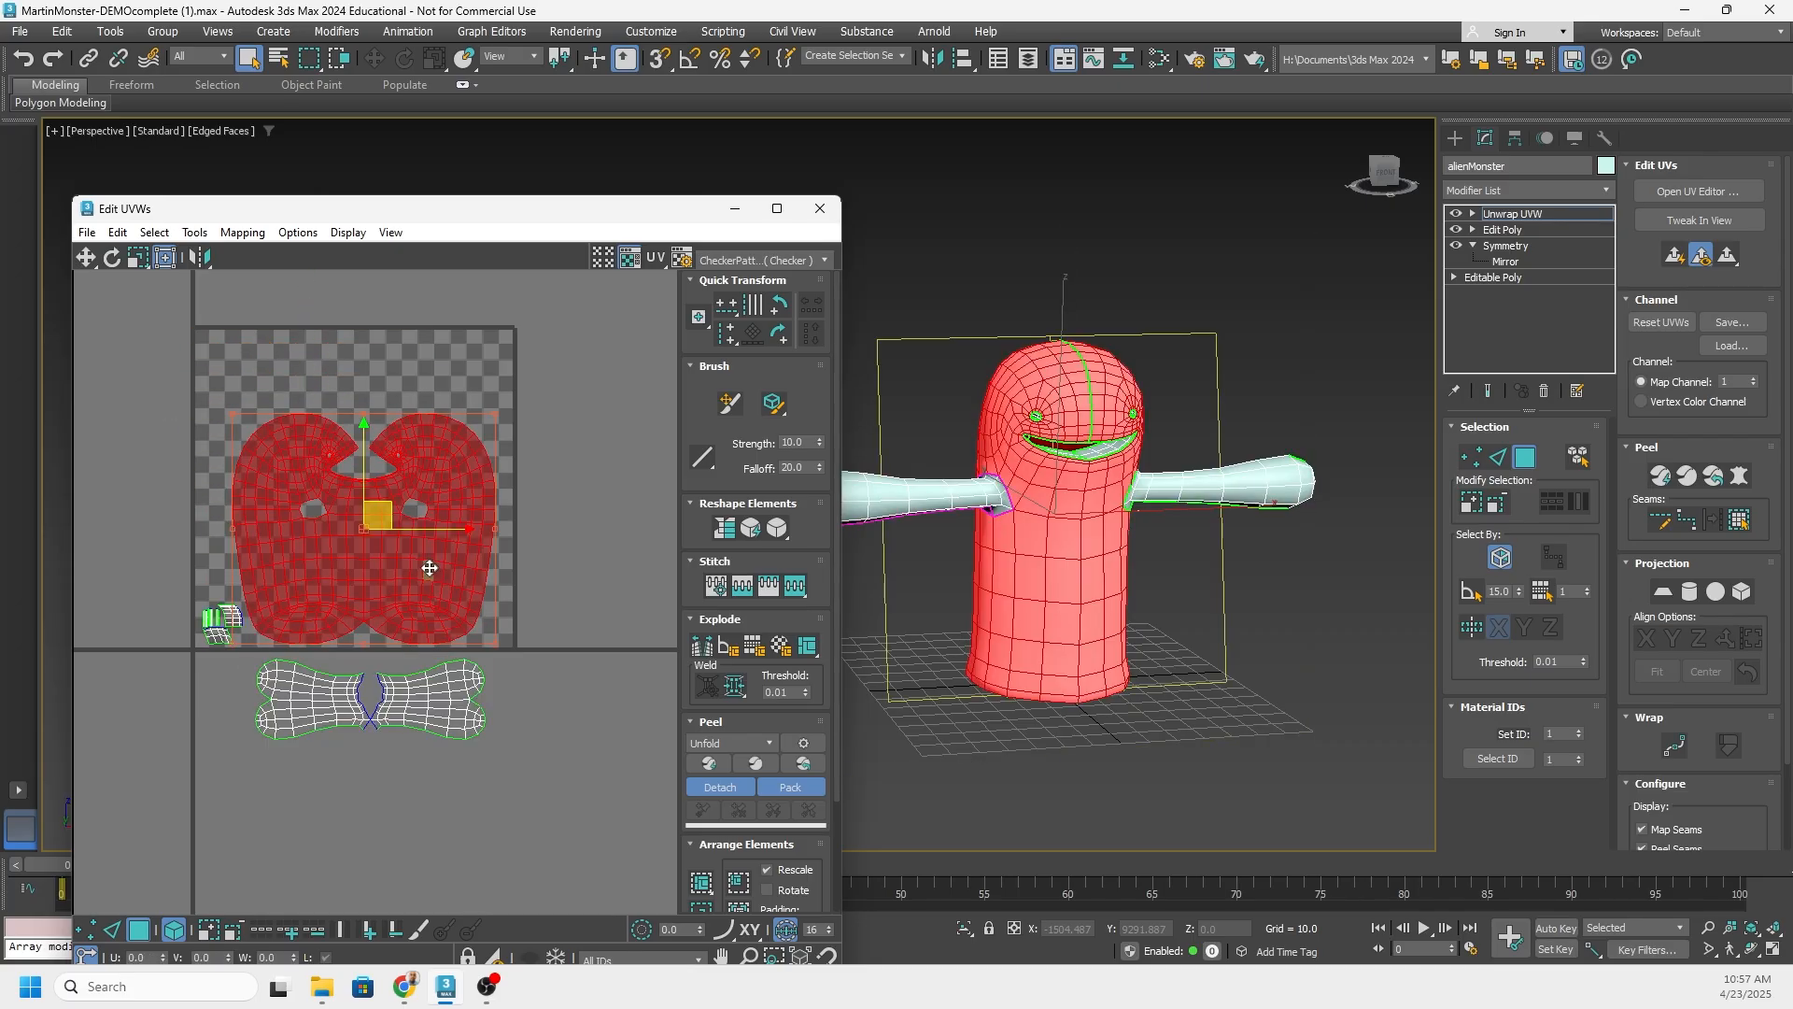
drag(386, 546, 376, 461)
Clear the selection and examine closely where the inner ends of the two arm shells meet
click(251, 601)
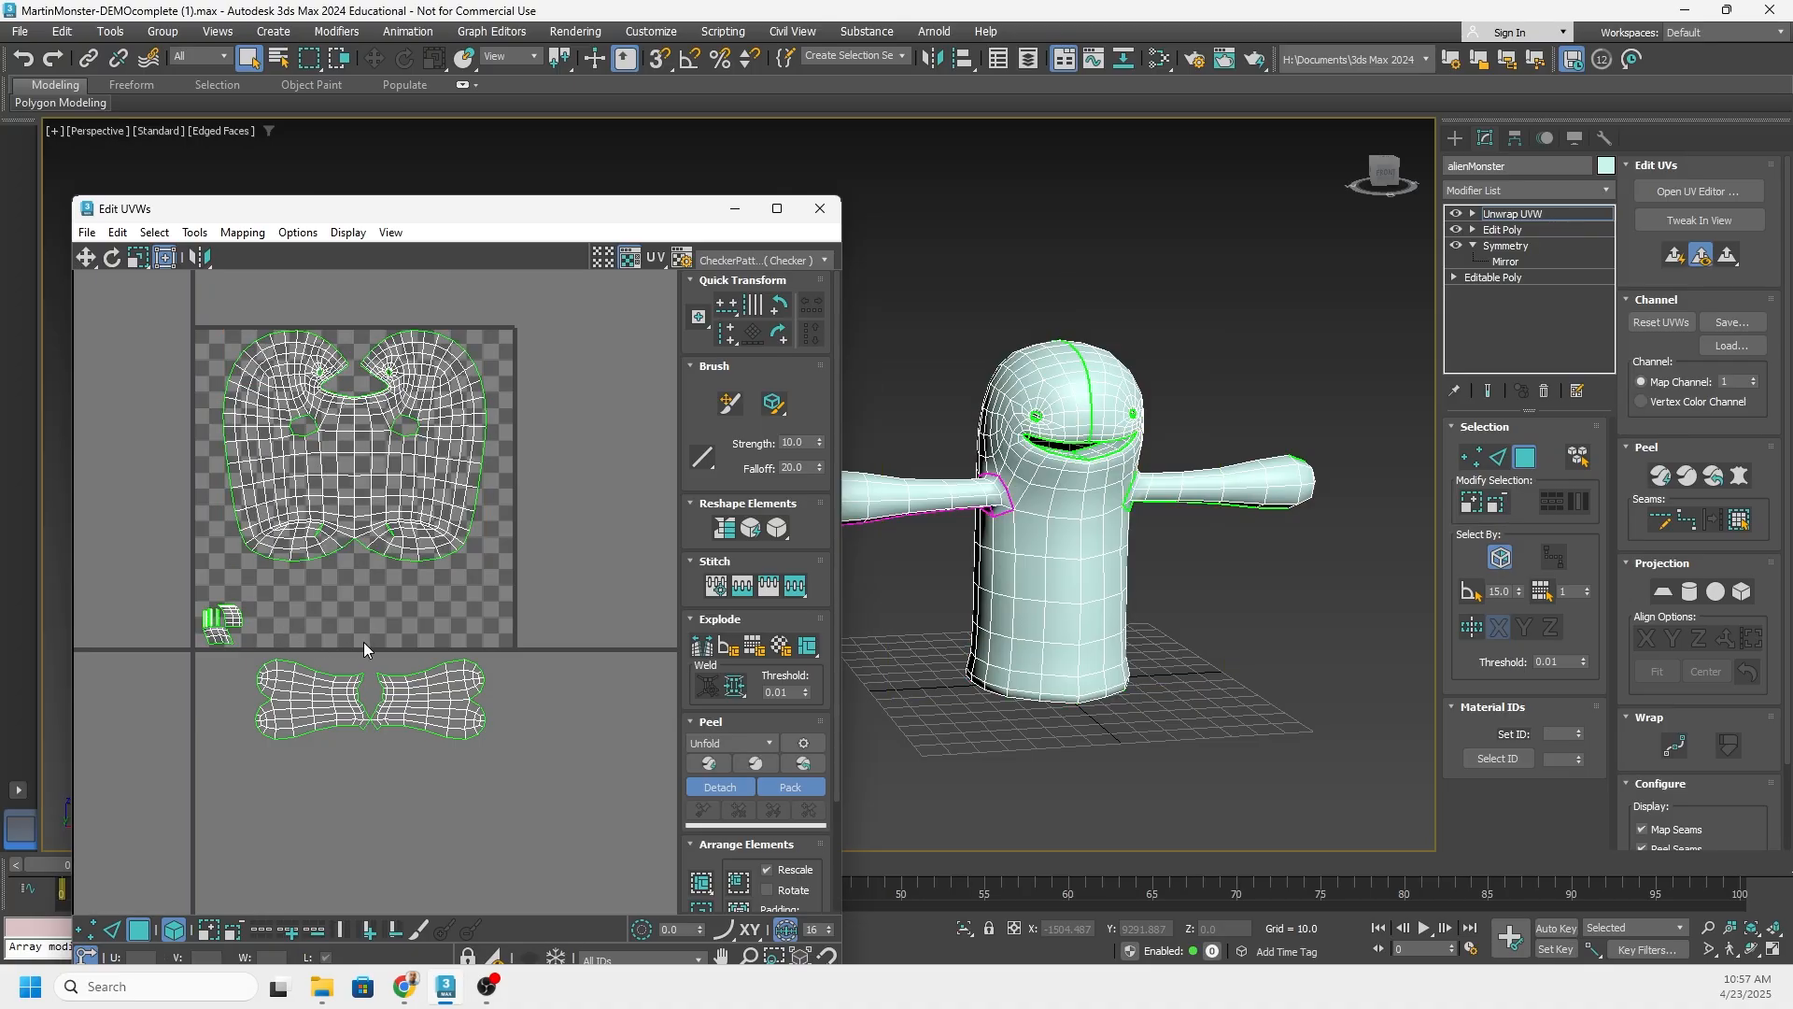
drag(401, 737, 330, 741)
scroll(361, 738, up, 4)
click(388, 727)
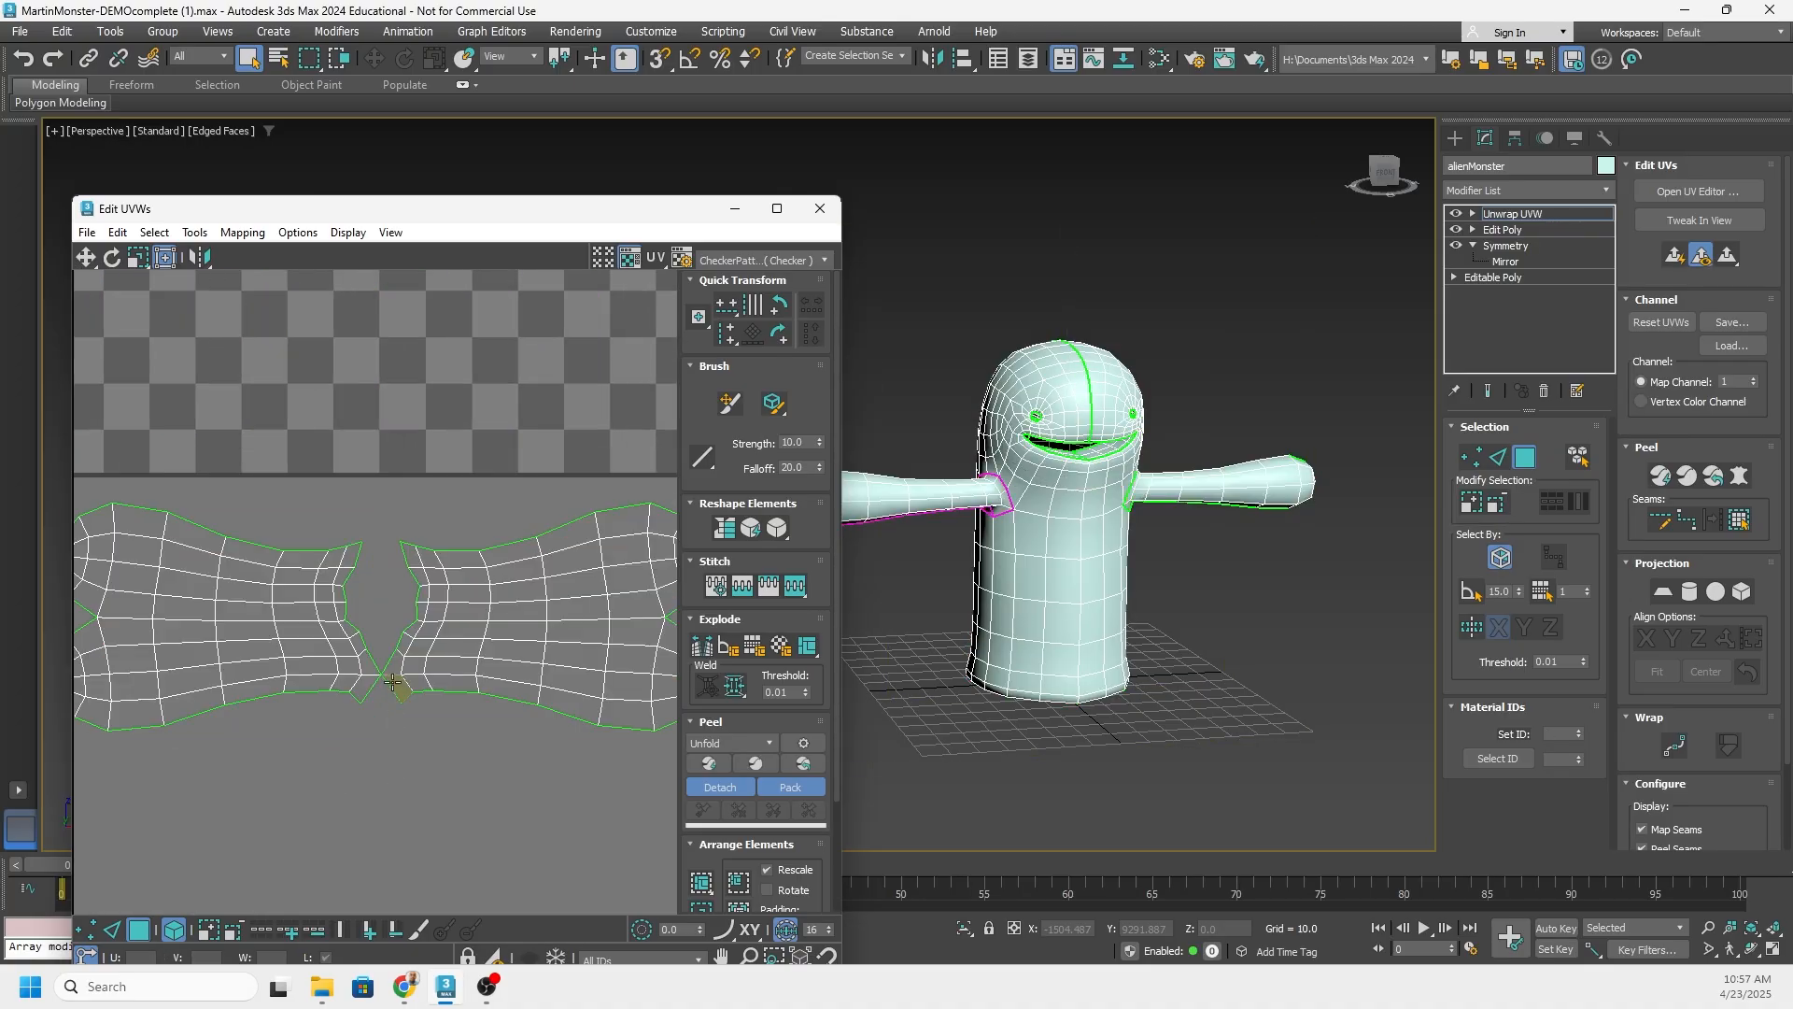
scroll(398, 715, up, 4)
scroll(356, 605, up, 3)
scroll(329, 644, up, 5)
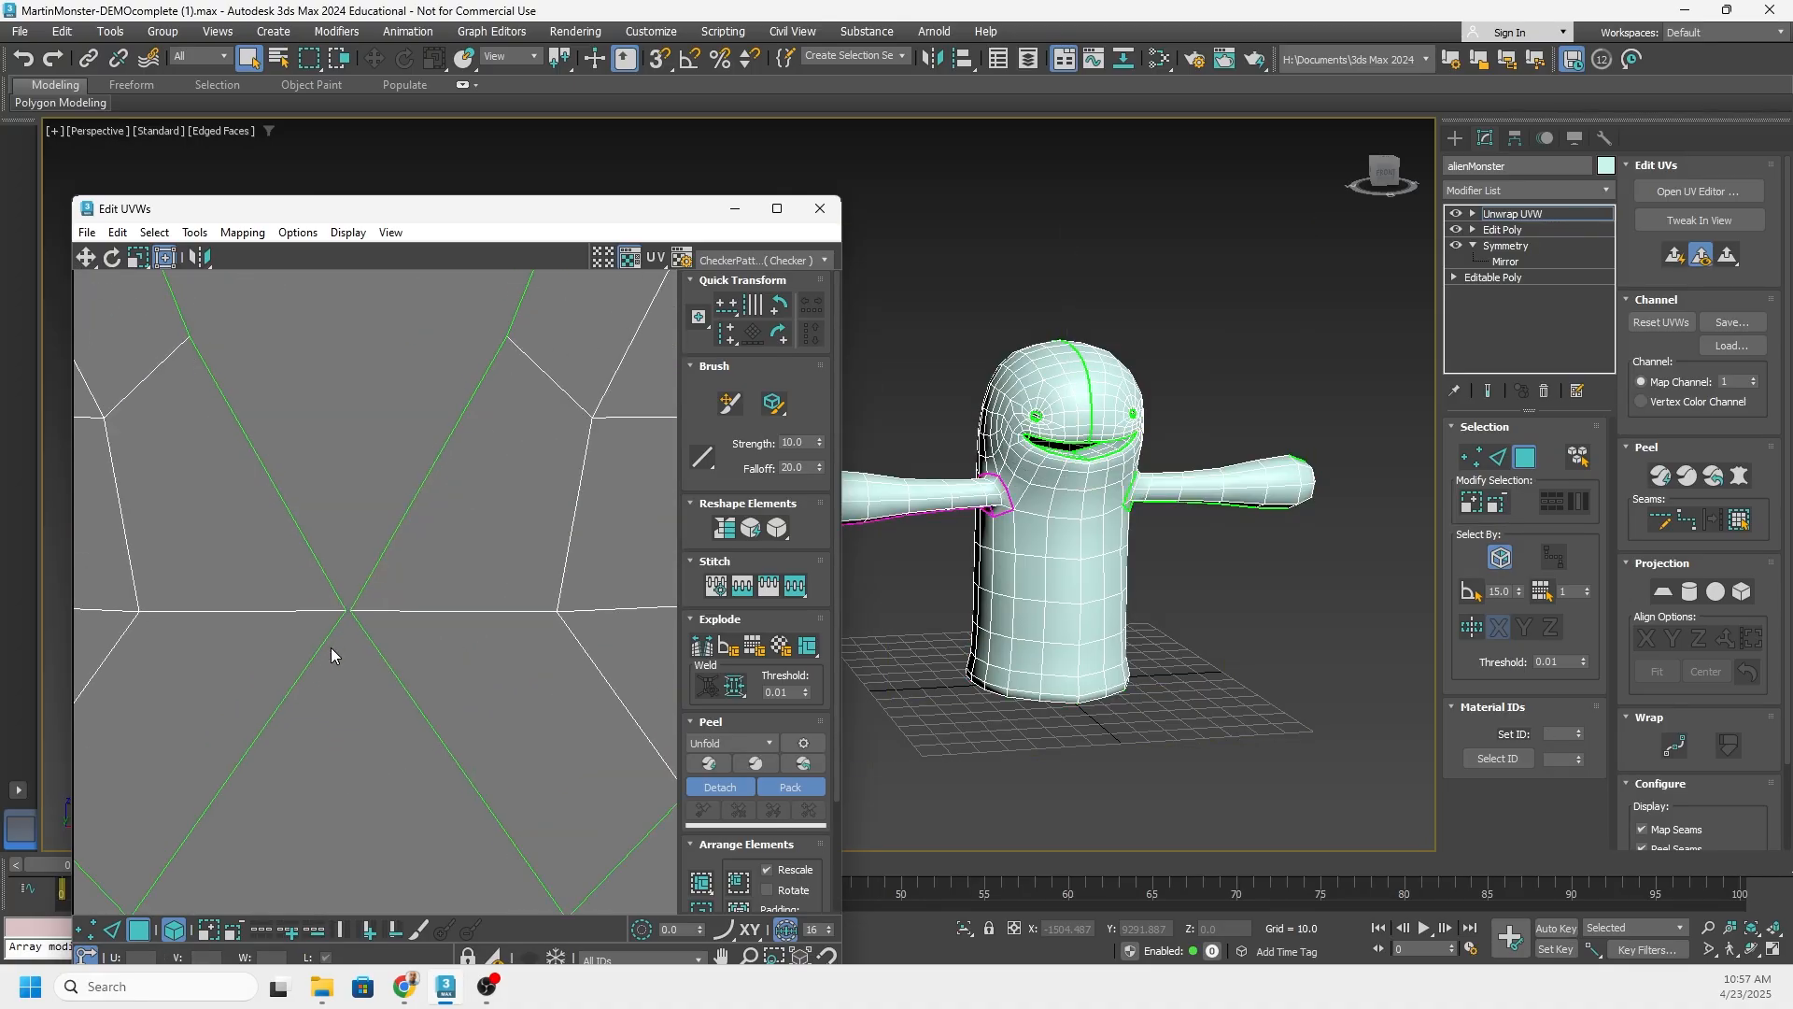
scroll(349, 615, down, 10)
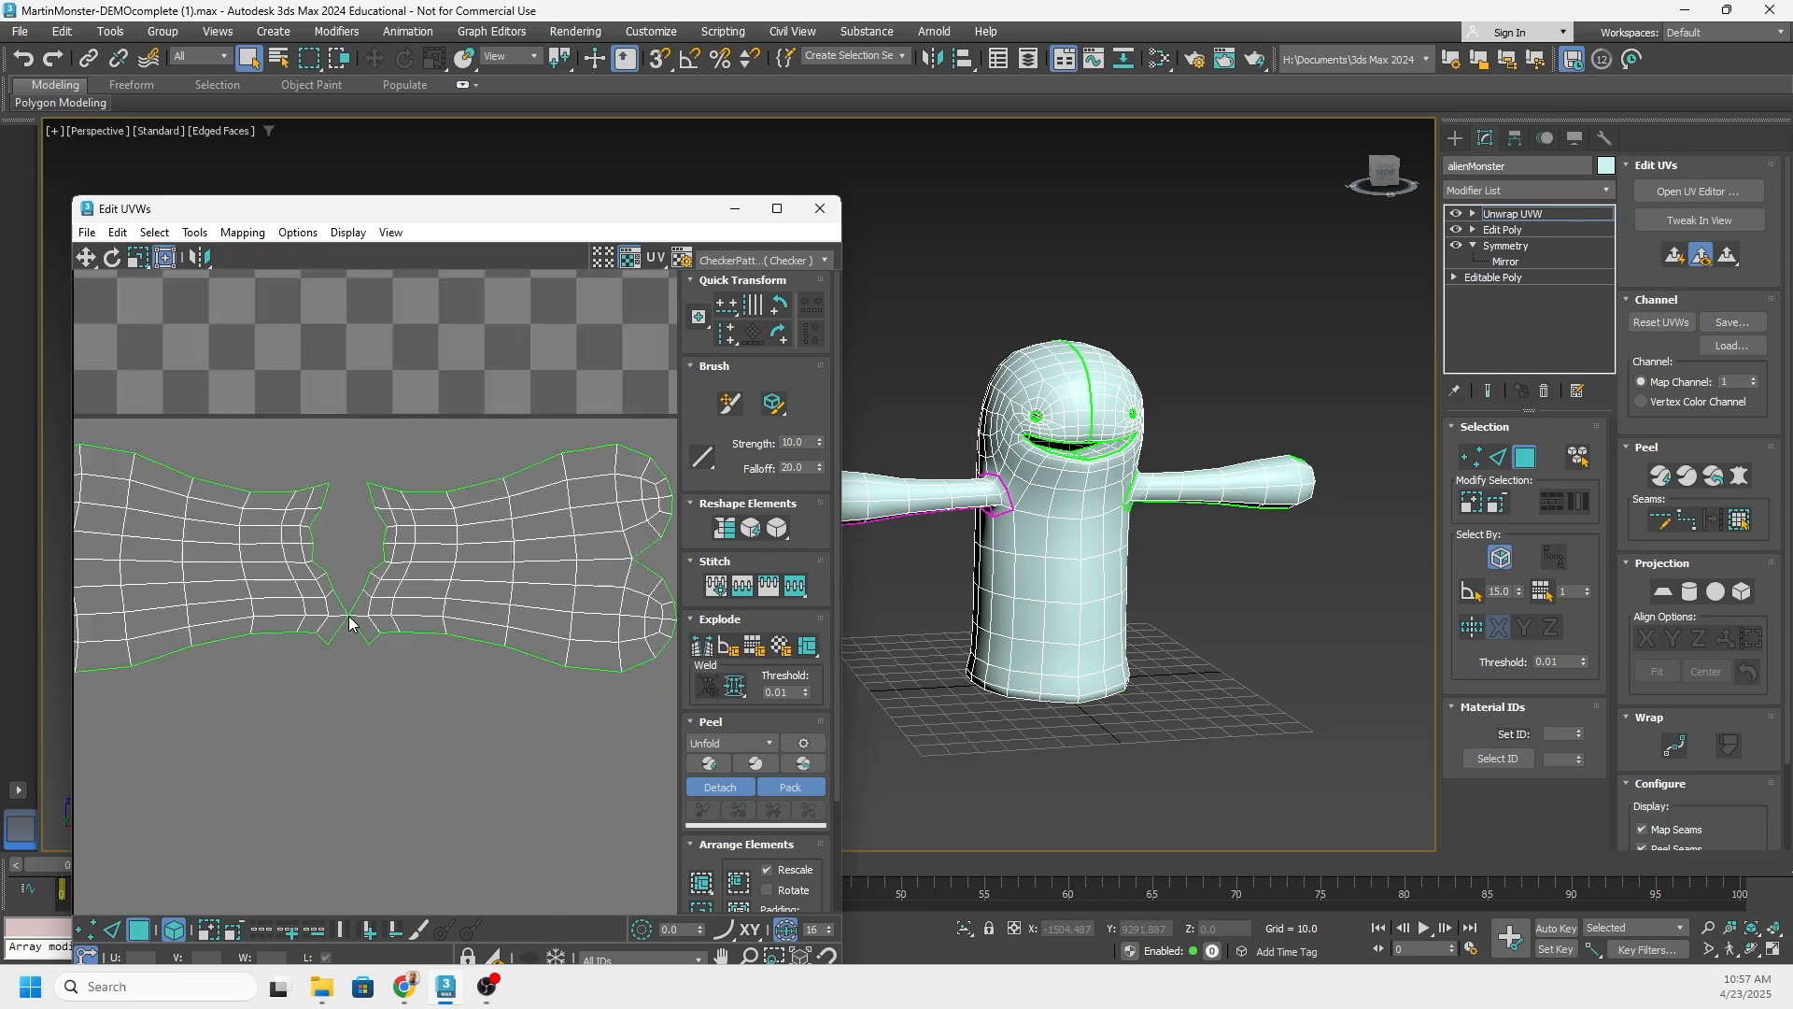
Select both arm shells and move them together up into the UV tile, directly beneath the body shell
drag(265, 501, 319, 554)
middle_drag(319, 554, 344, 685)
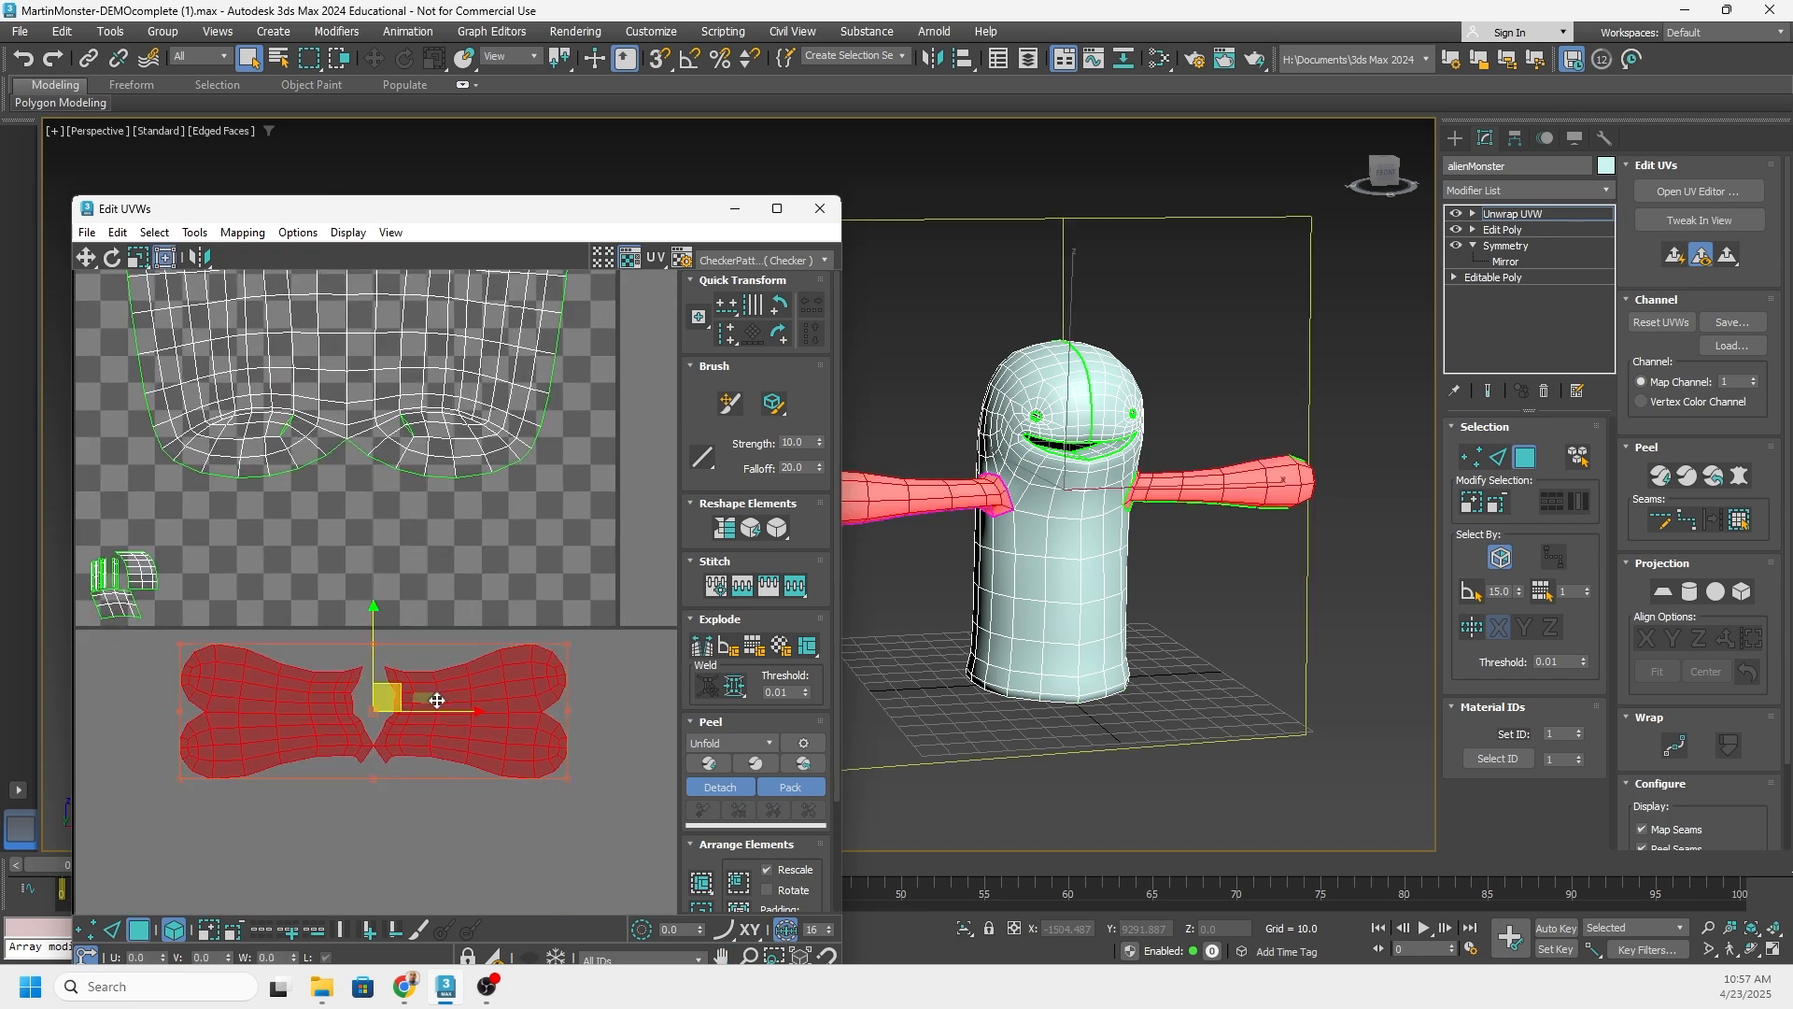
drag(436, 705, 419, 550)
click(206, 642)
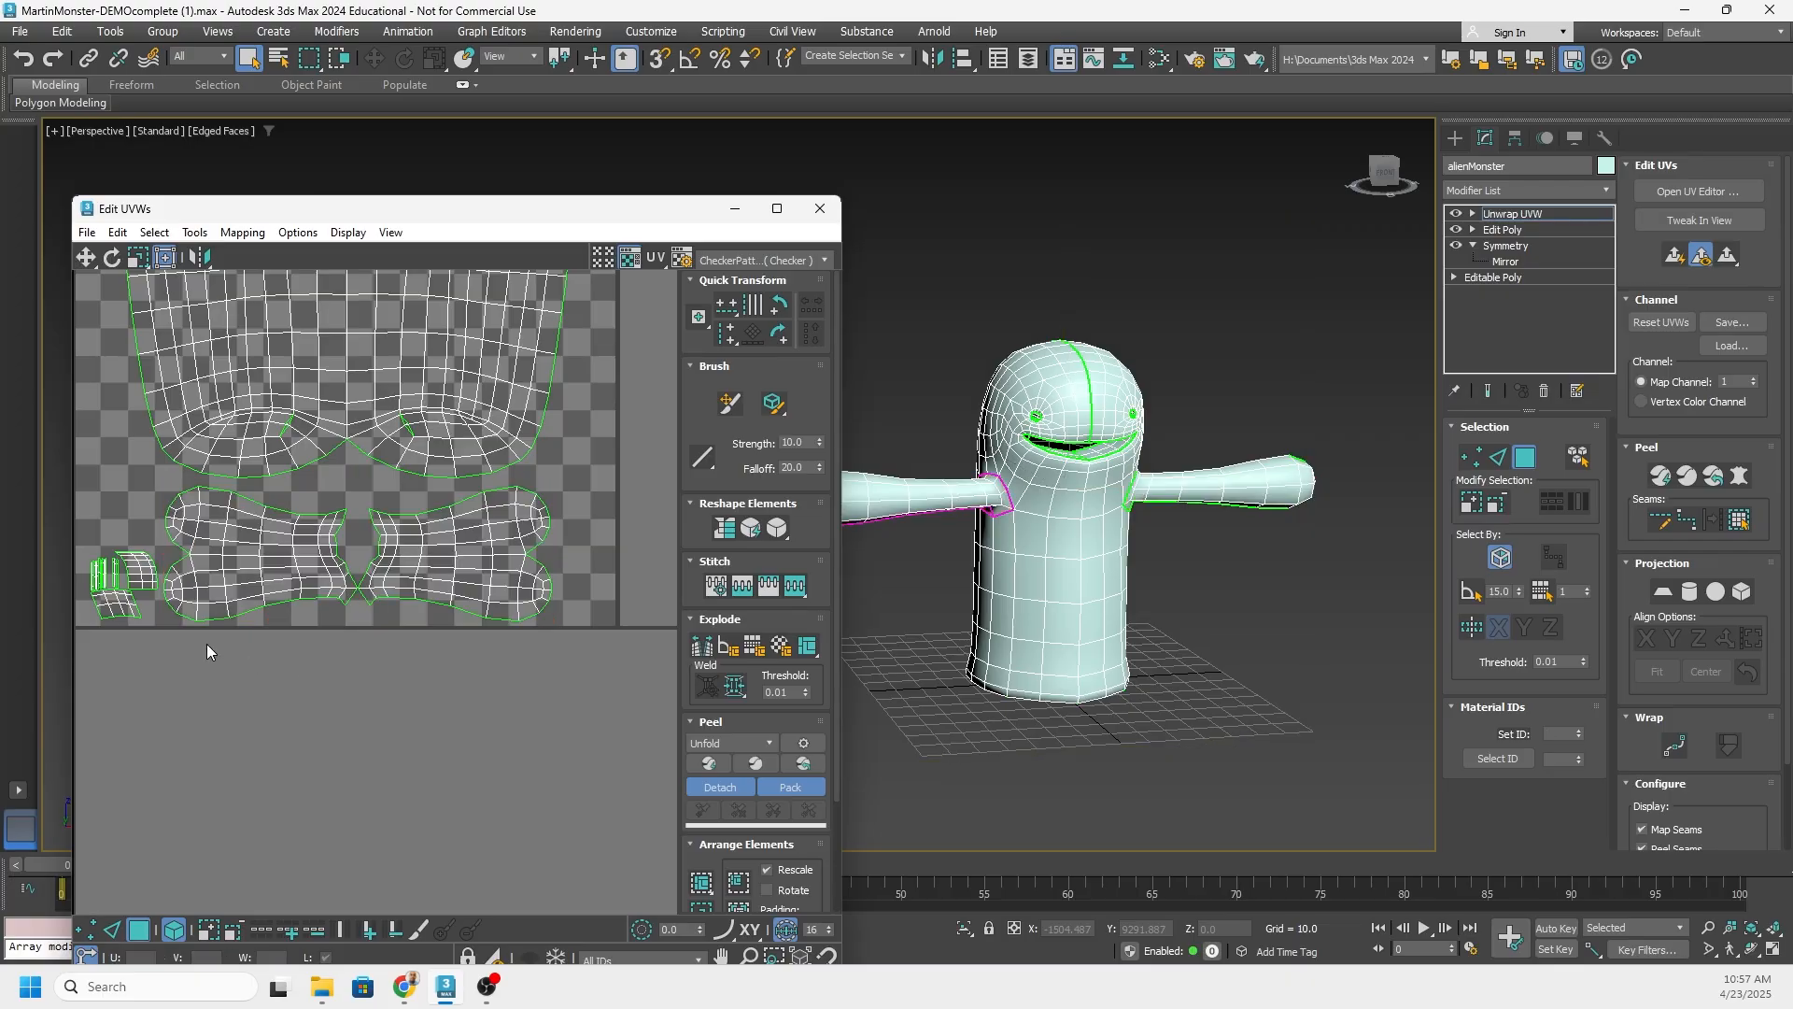
Select the mouth and eye-socket shells together and move them up within the UV tile, beside the arm shells
scroll(247, 724, up, 3)
click(284, 587)
scroll(282, 584, up, 3)
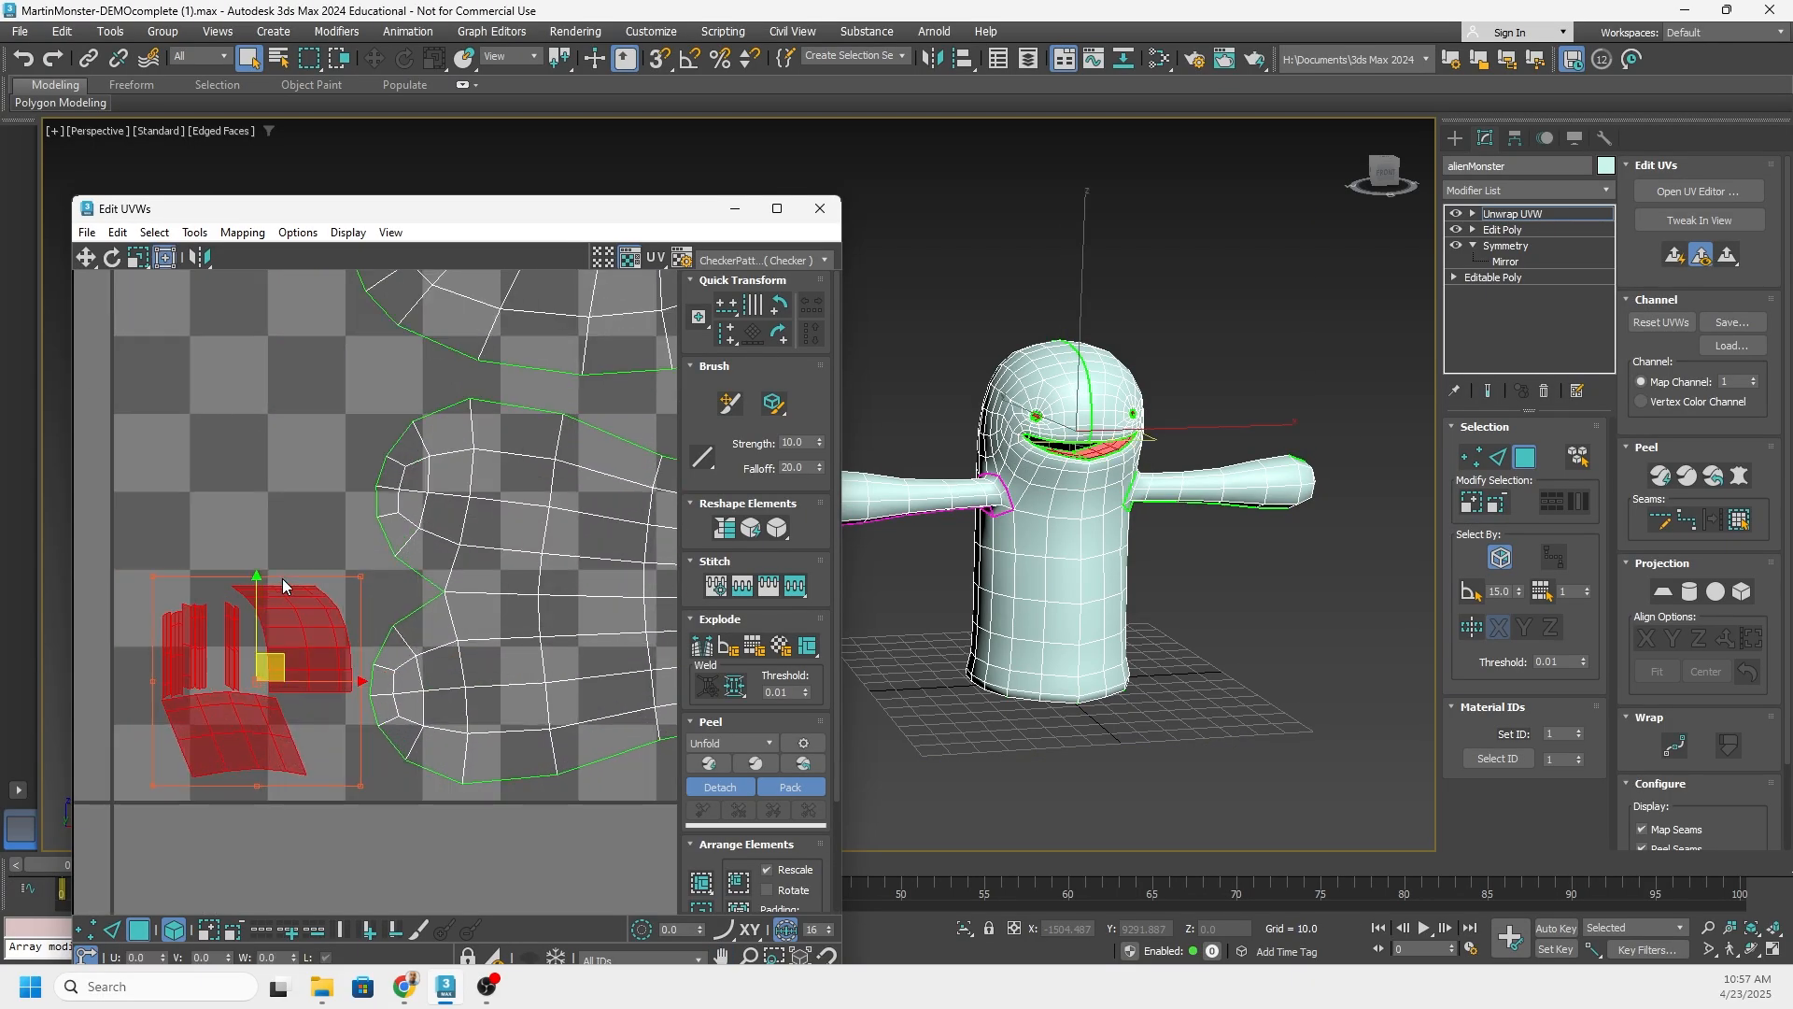
drag(283, 617, 263, 384)
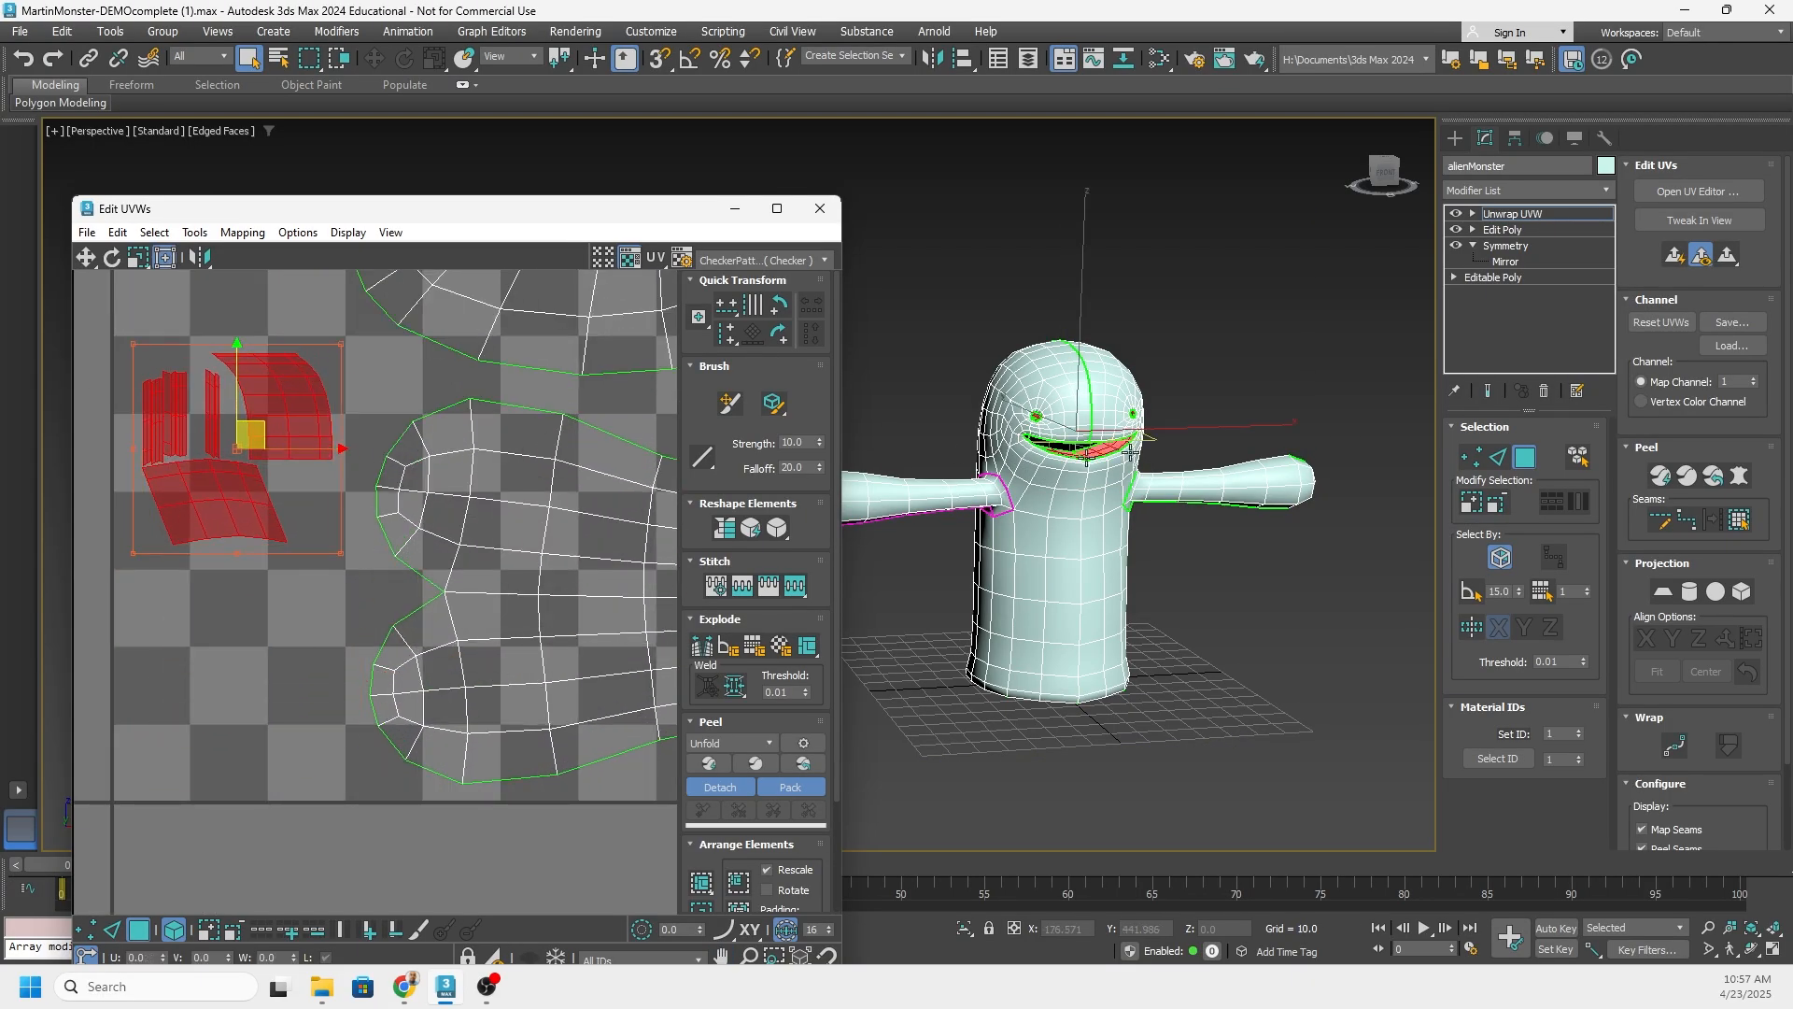
middle_drag(234, 407, 200, 485)
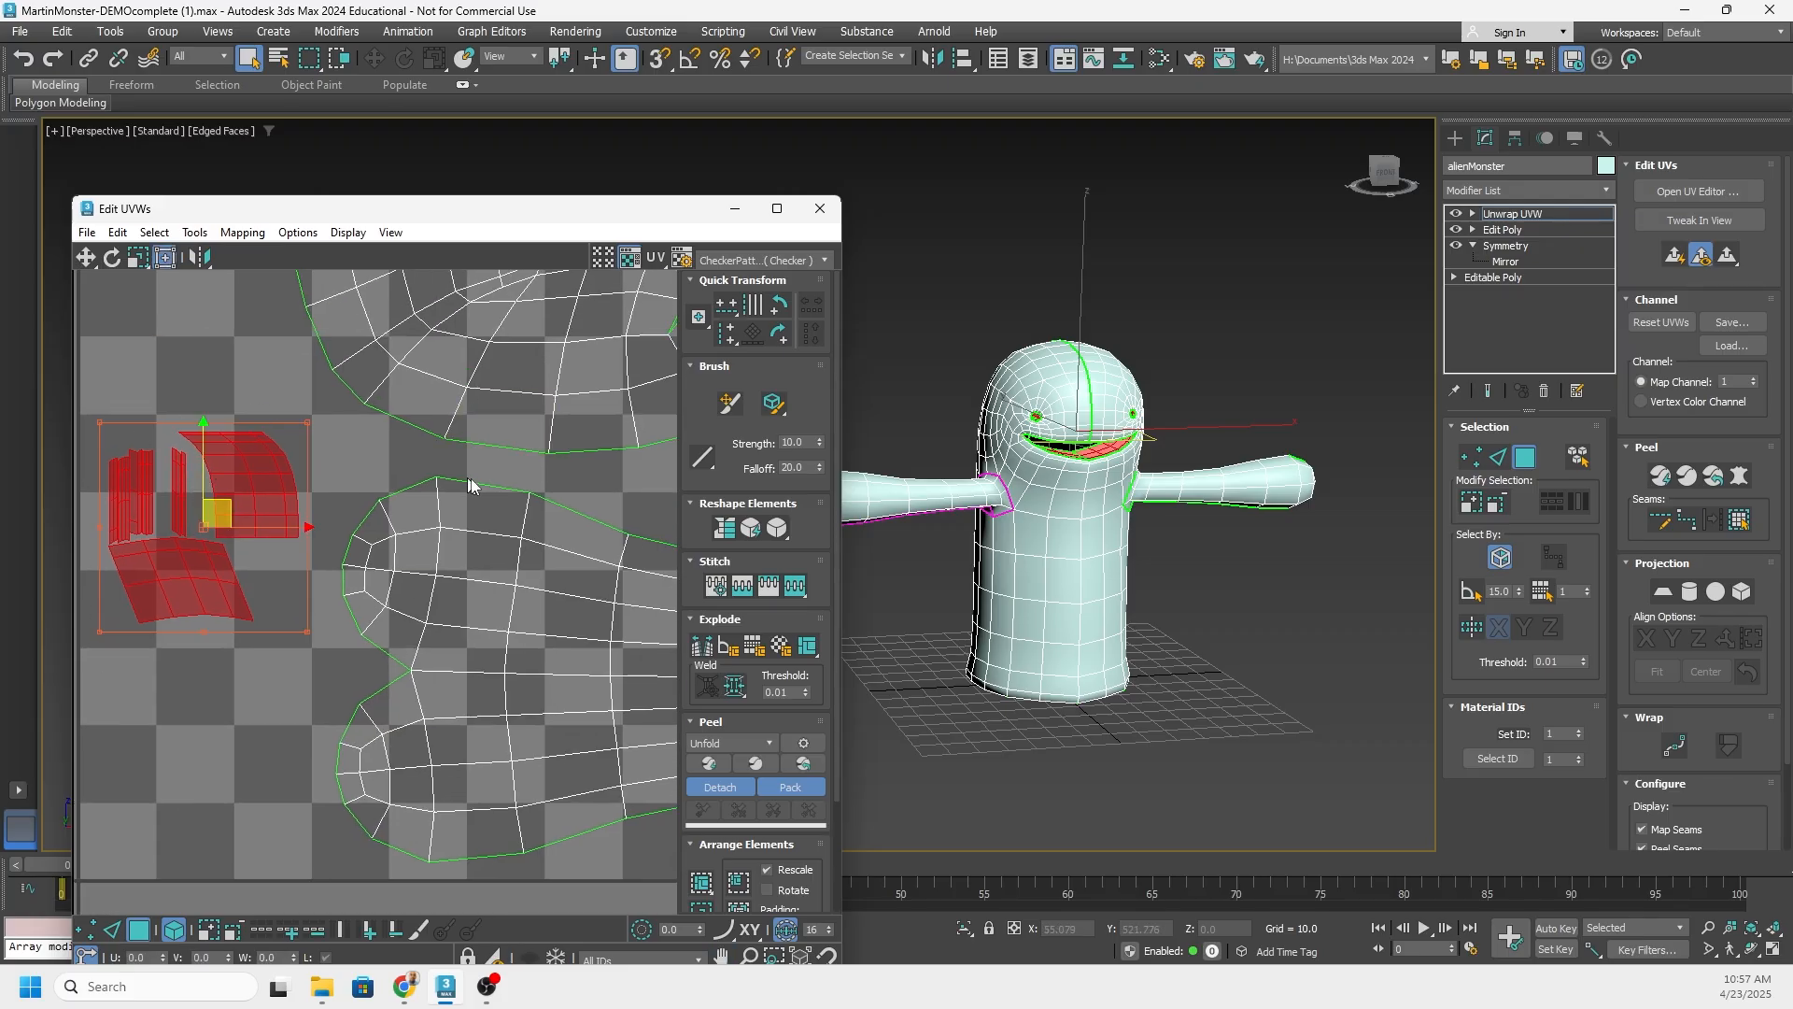
Apply a planar projection aligned to the Y axis to the selected mouth and eye-socket polygons
middle_drag(1021, 462, 1077, 500)
scroll(1042, 497, up, 3)
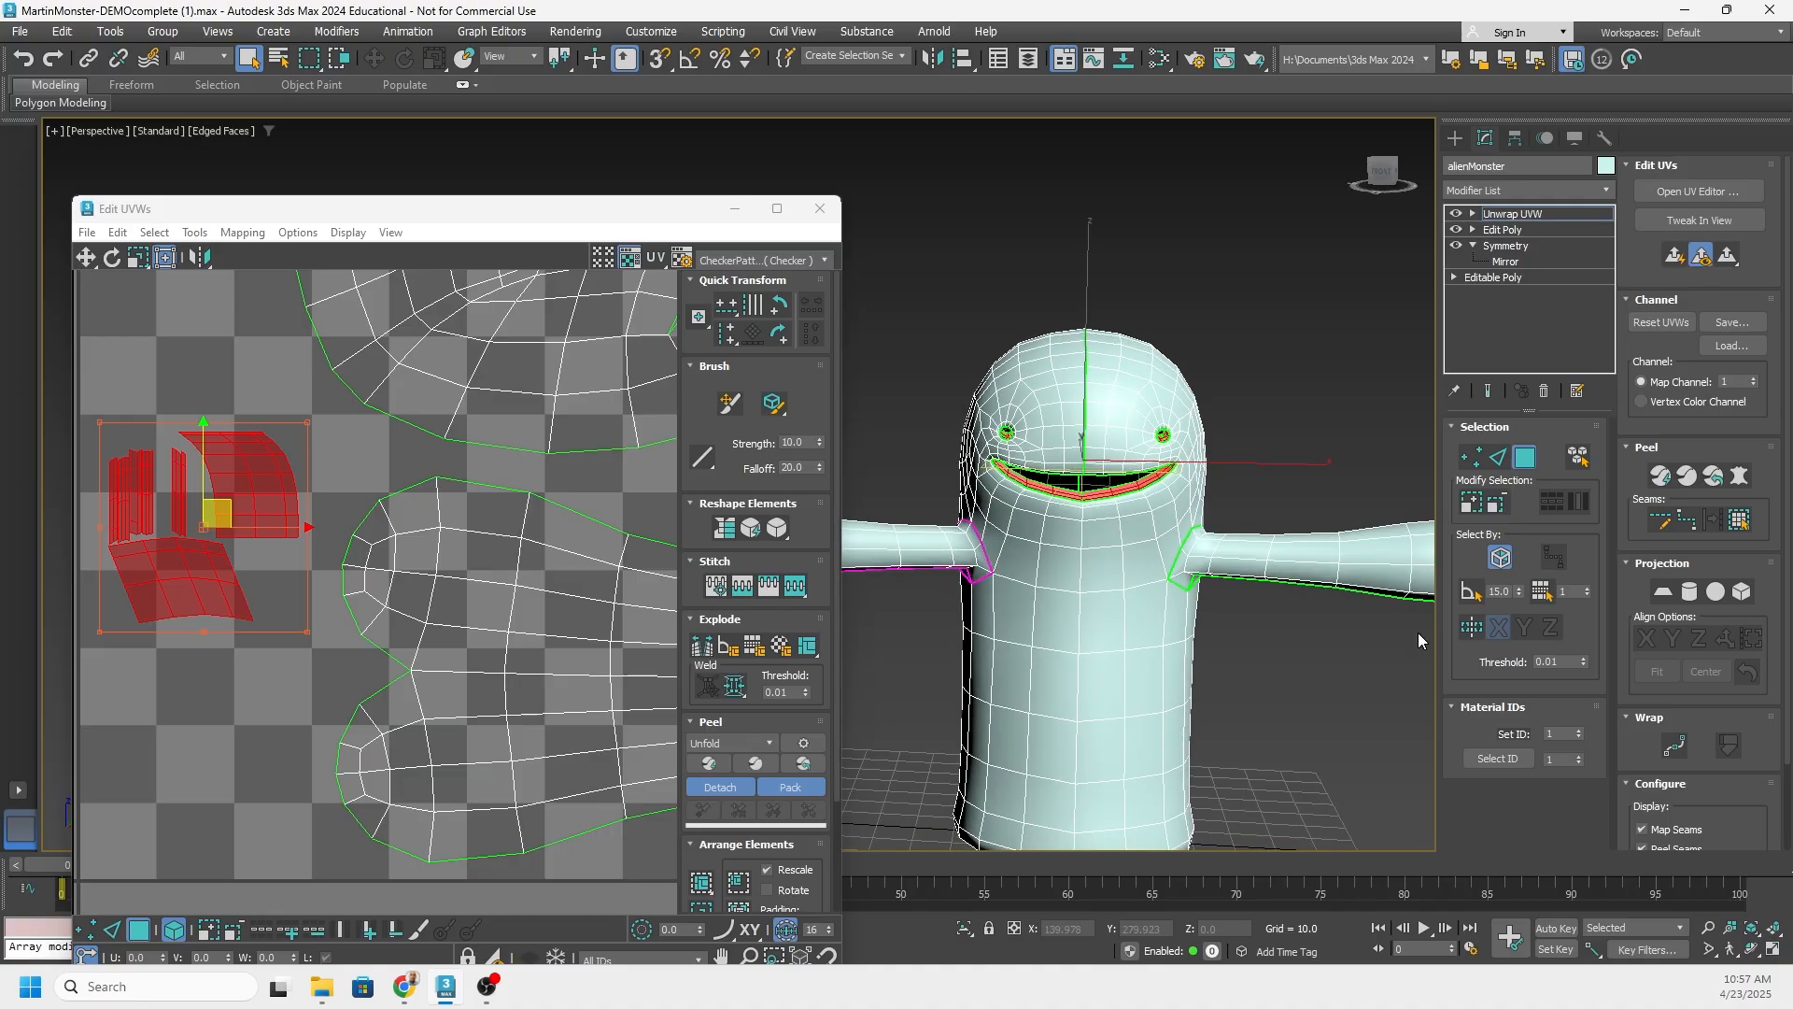
click(1664, 592)
alt+middle_drag(1046, 654, 999, 670)
click(1673, 641)
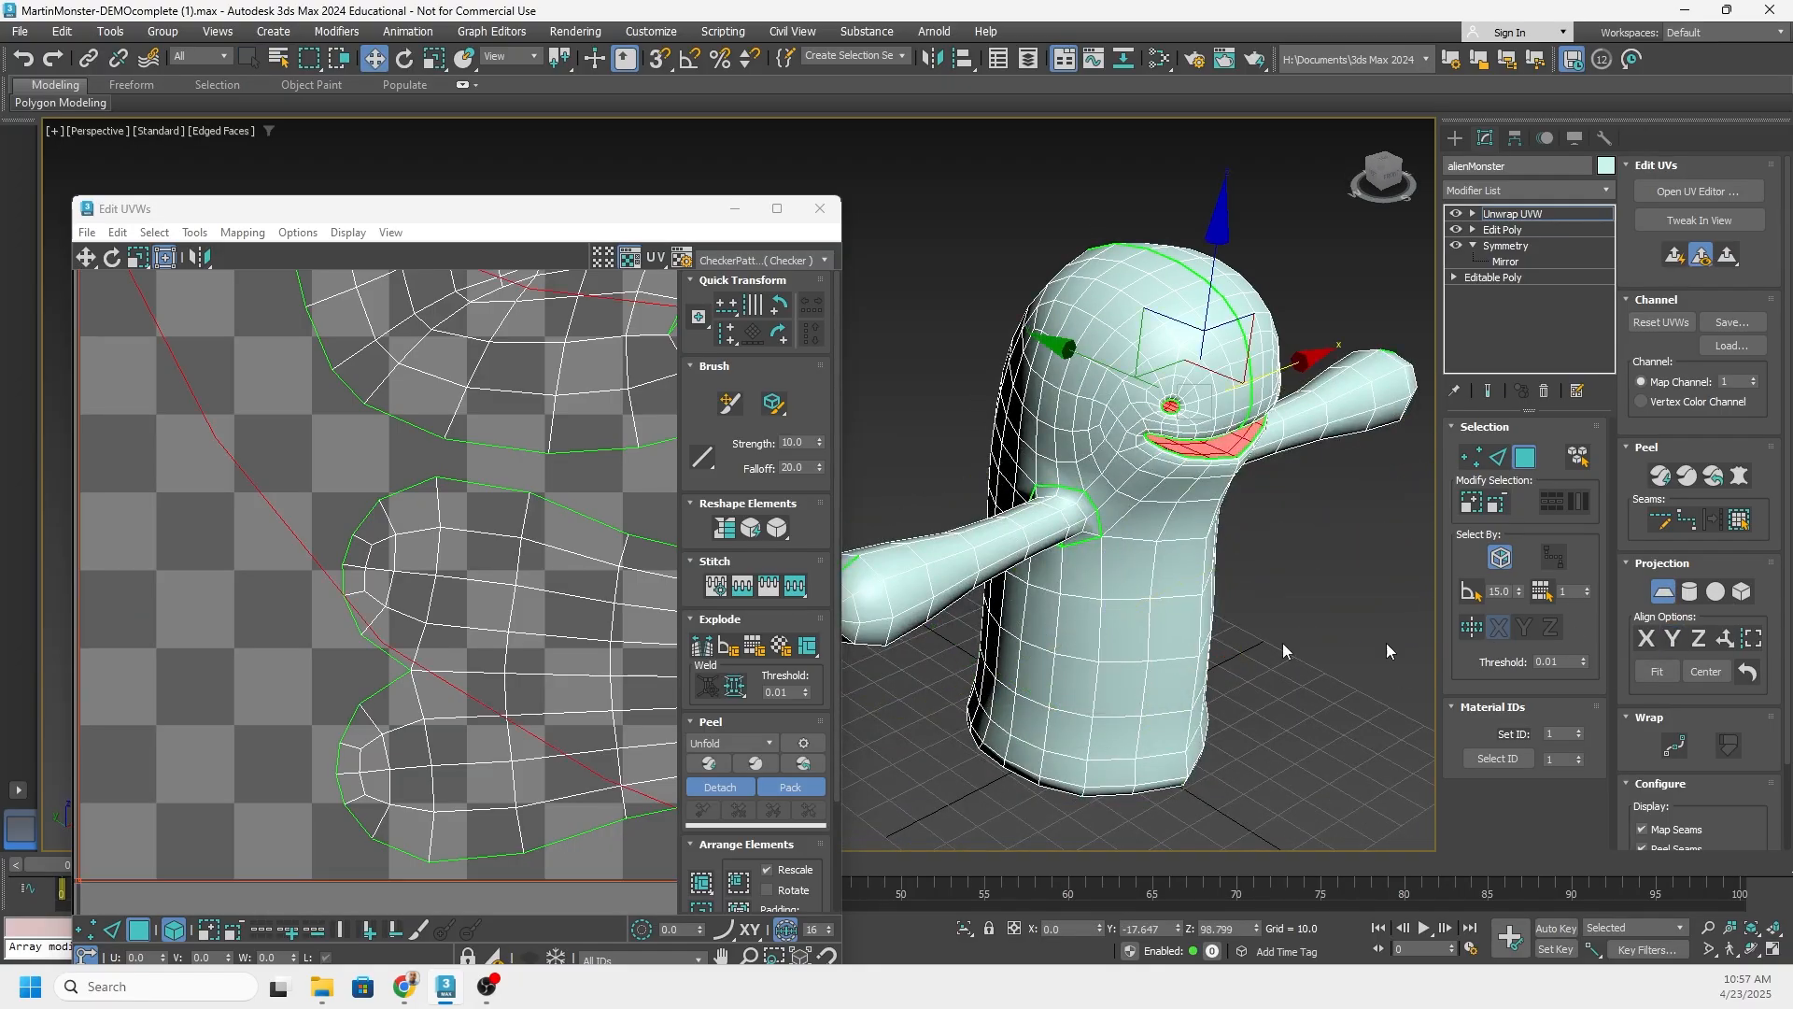
alt+middle_drag(1122, 520, 1032, 505)
scroll(481, 467, down, 3)
scroll(481, 473, down, 4)
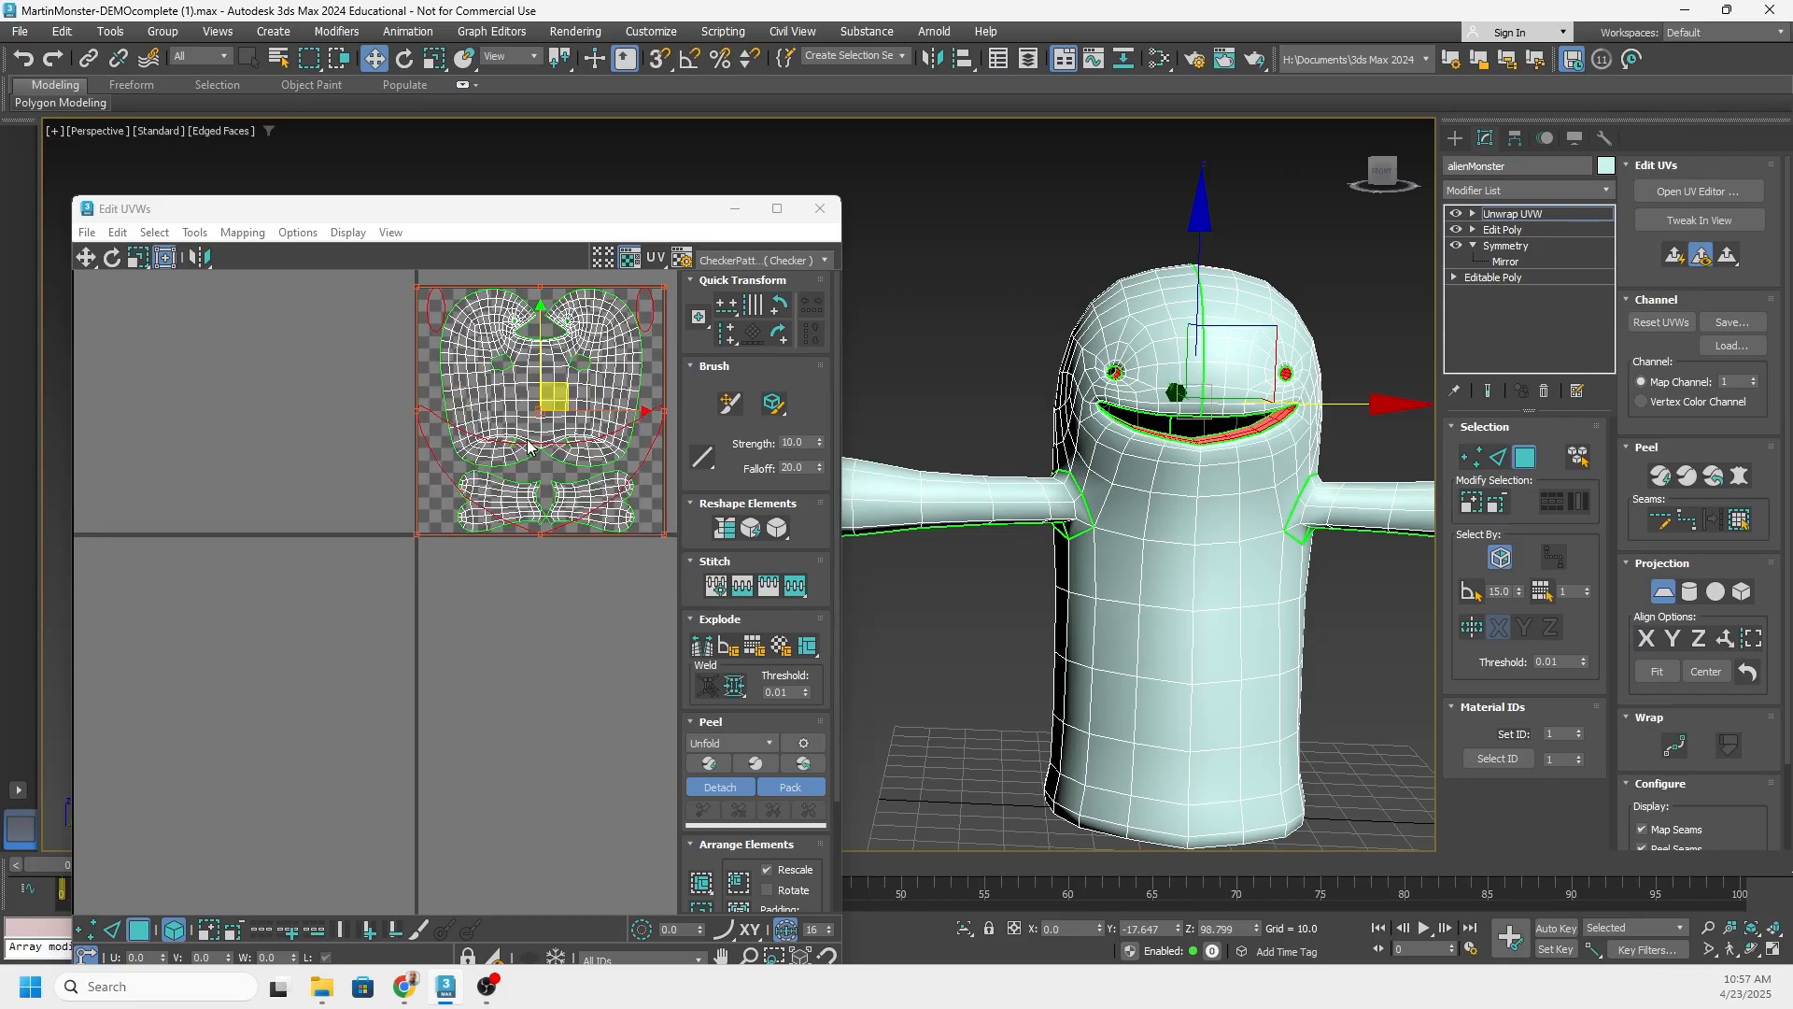
click(1664, 592)
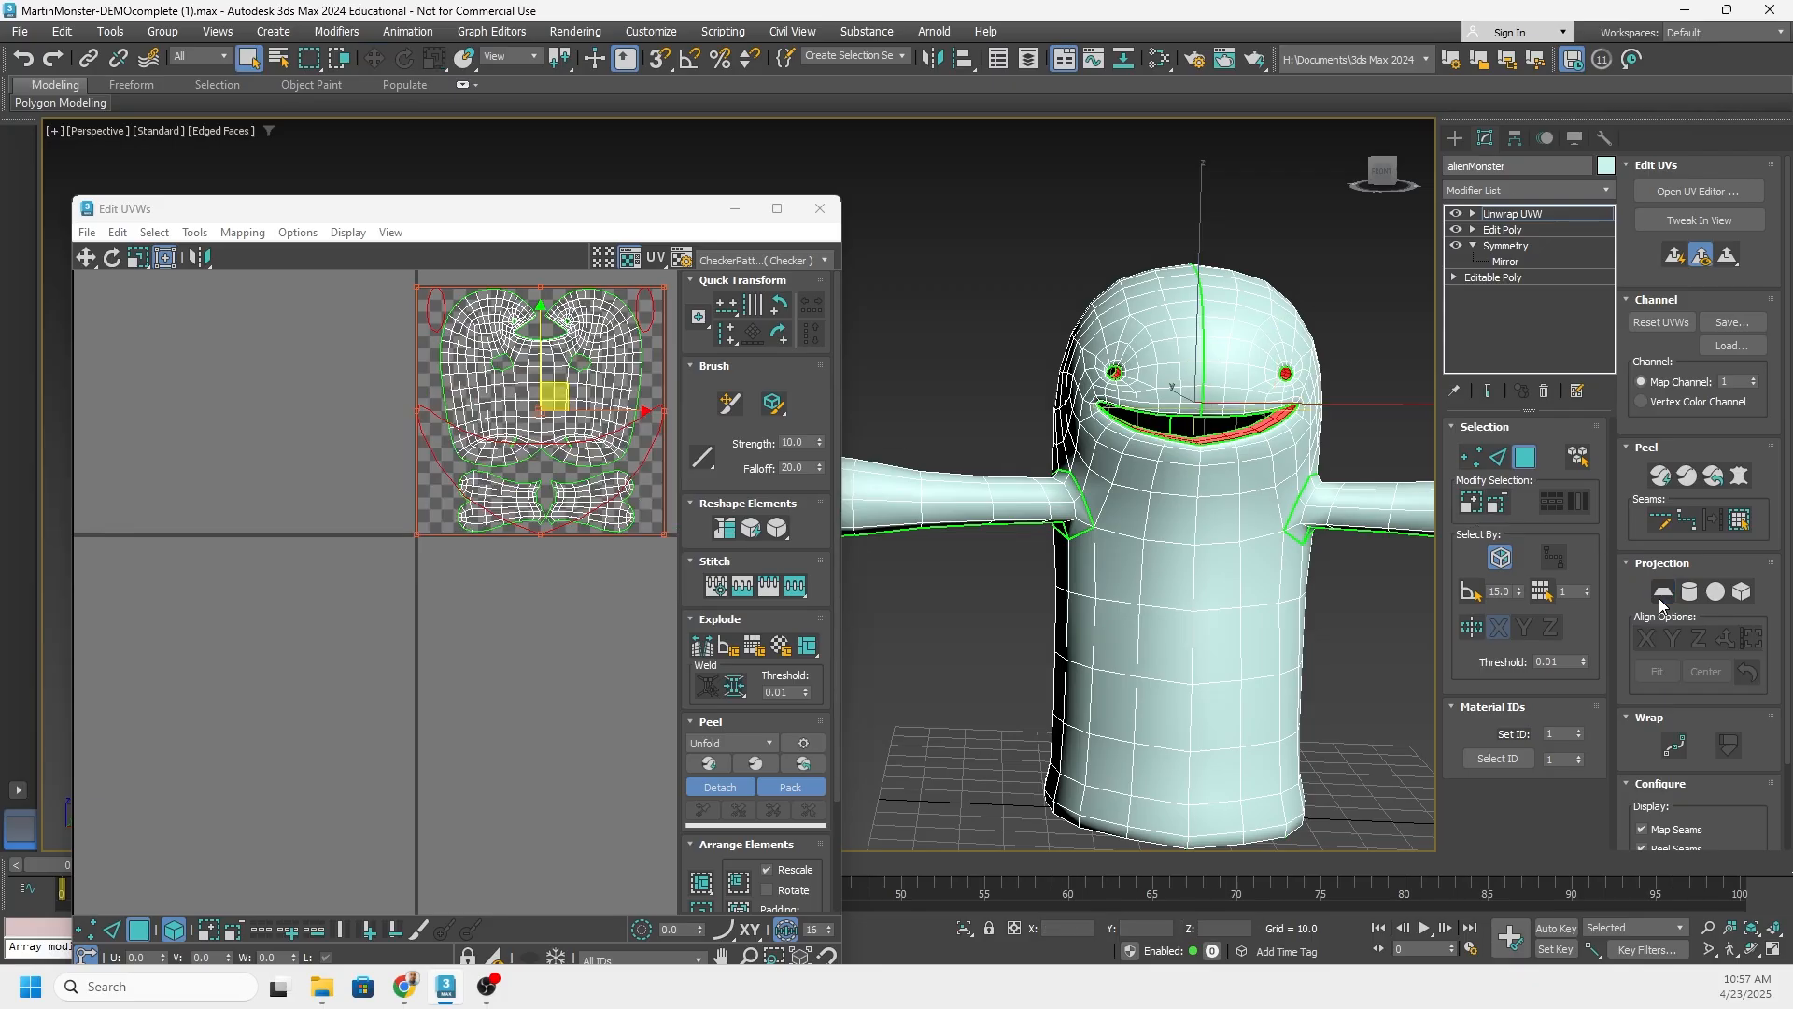
Move the projected mouth and eye-socket shells outside the UV tile, beside the body shell, and clear the selection
drag(566, 396, 324, 407)
click(365, 347)
scroll(411, 369, up, 3)
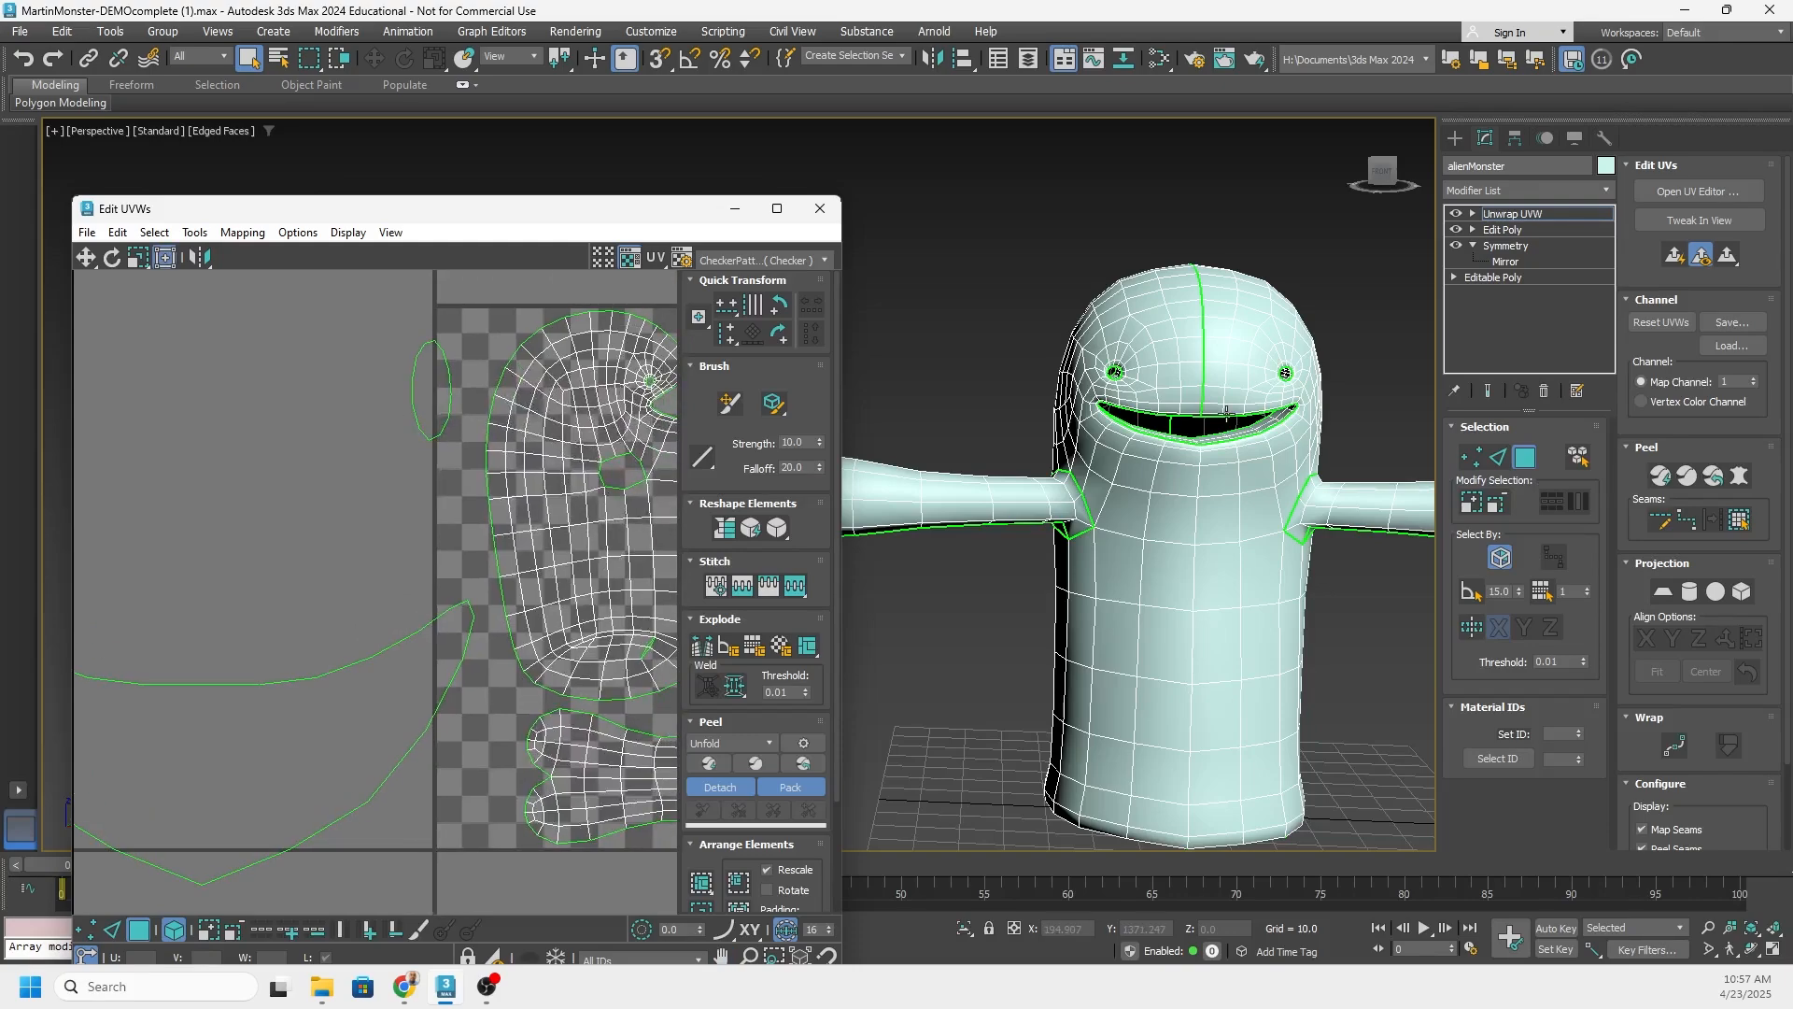
Select the back edge loop inside the first eye socket and scale it down toward the center of its UV shell
scroll(997, 377, up, 5)
scroll(998, 377, up, 5)
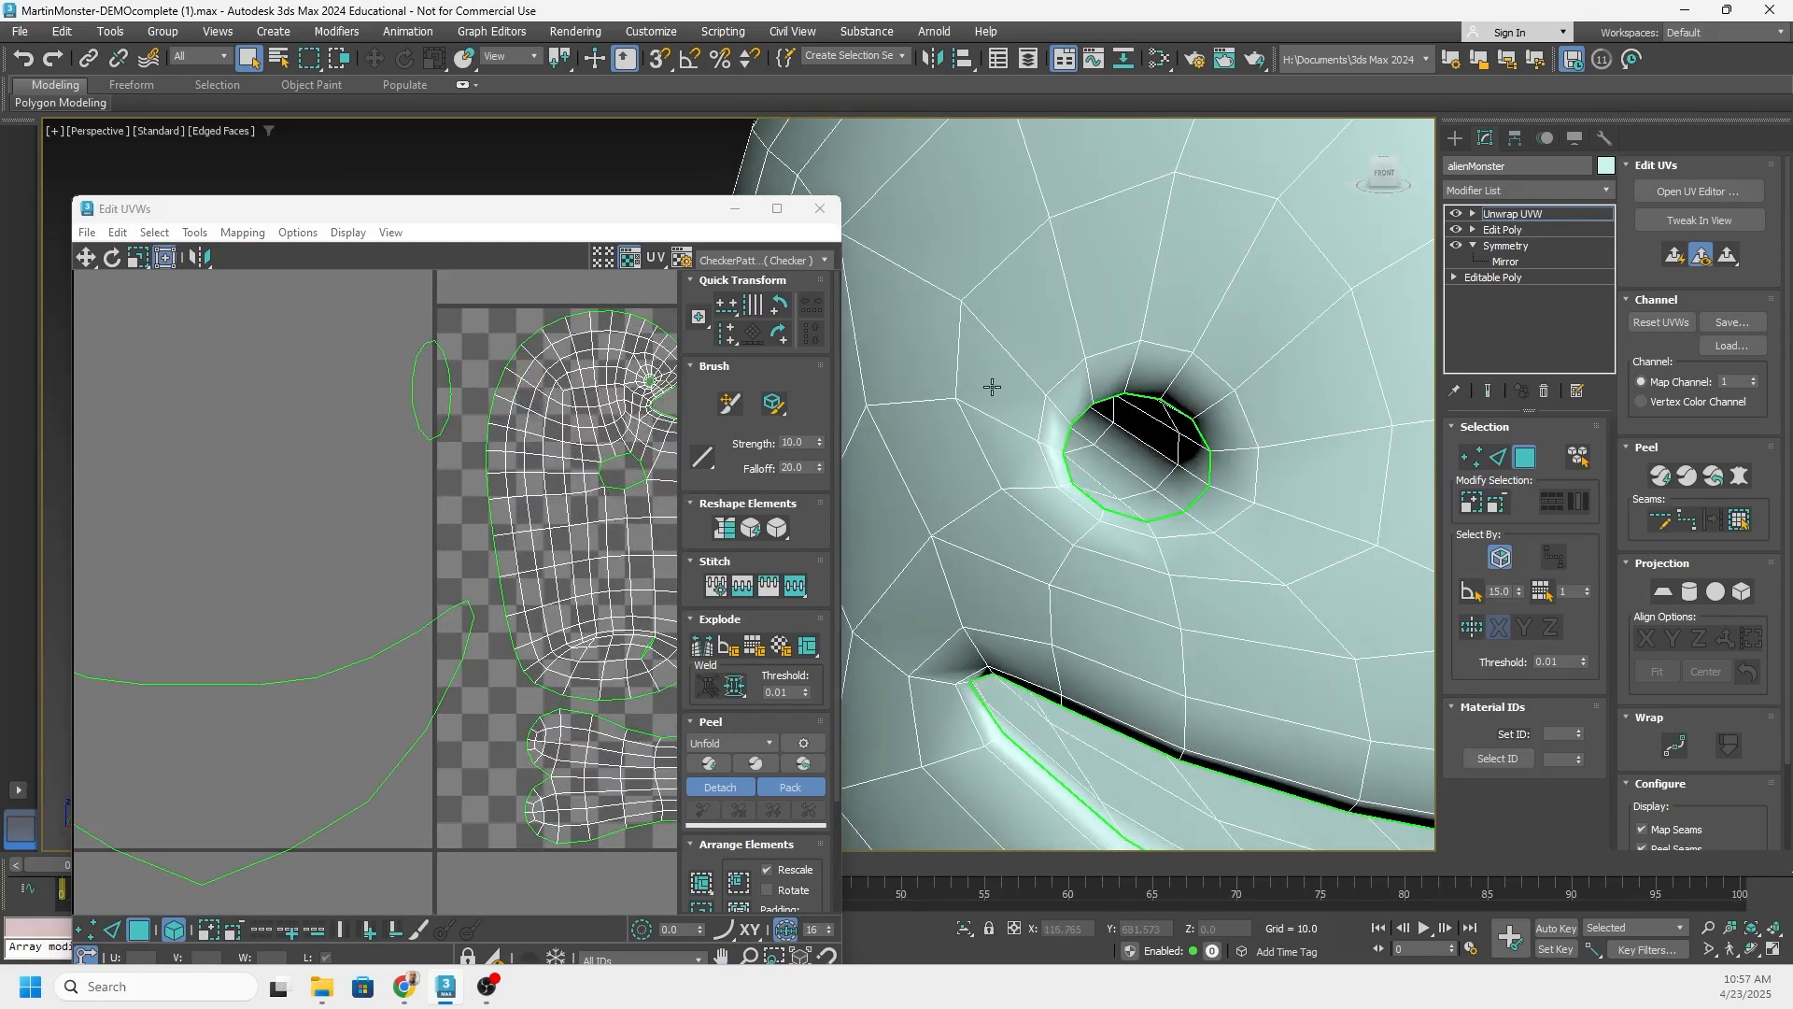
click(113, 928)
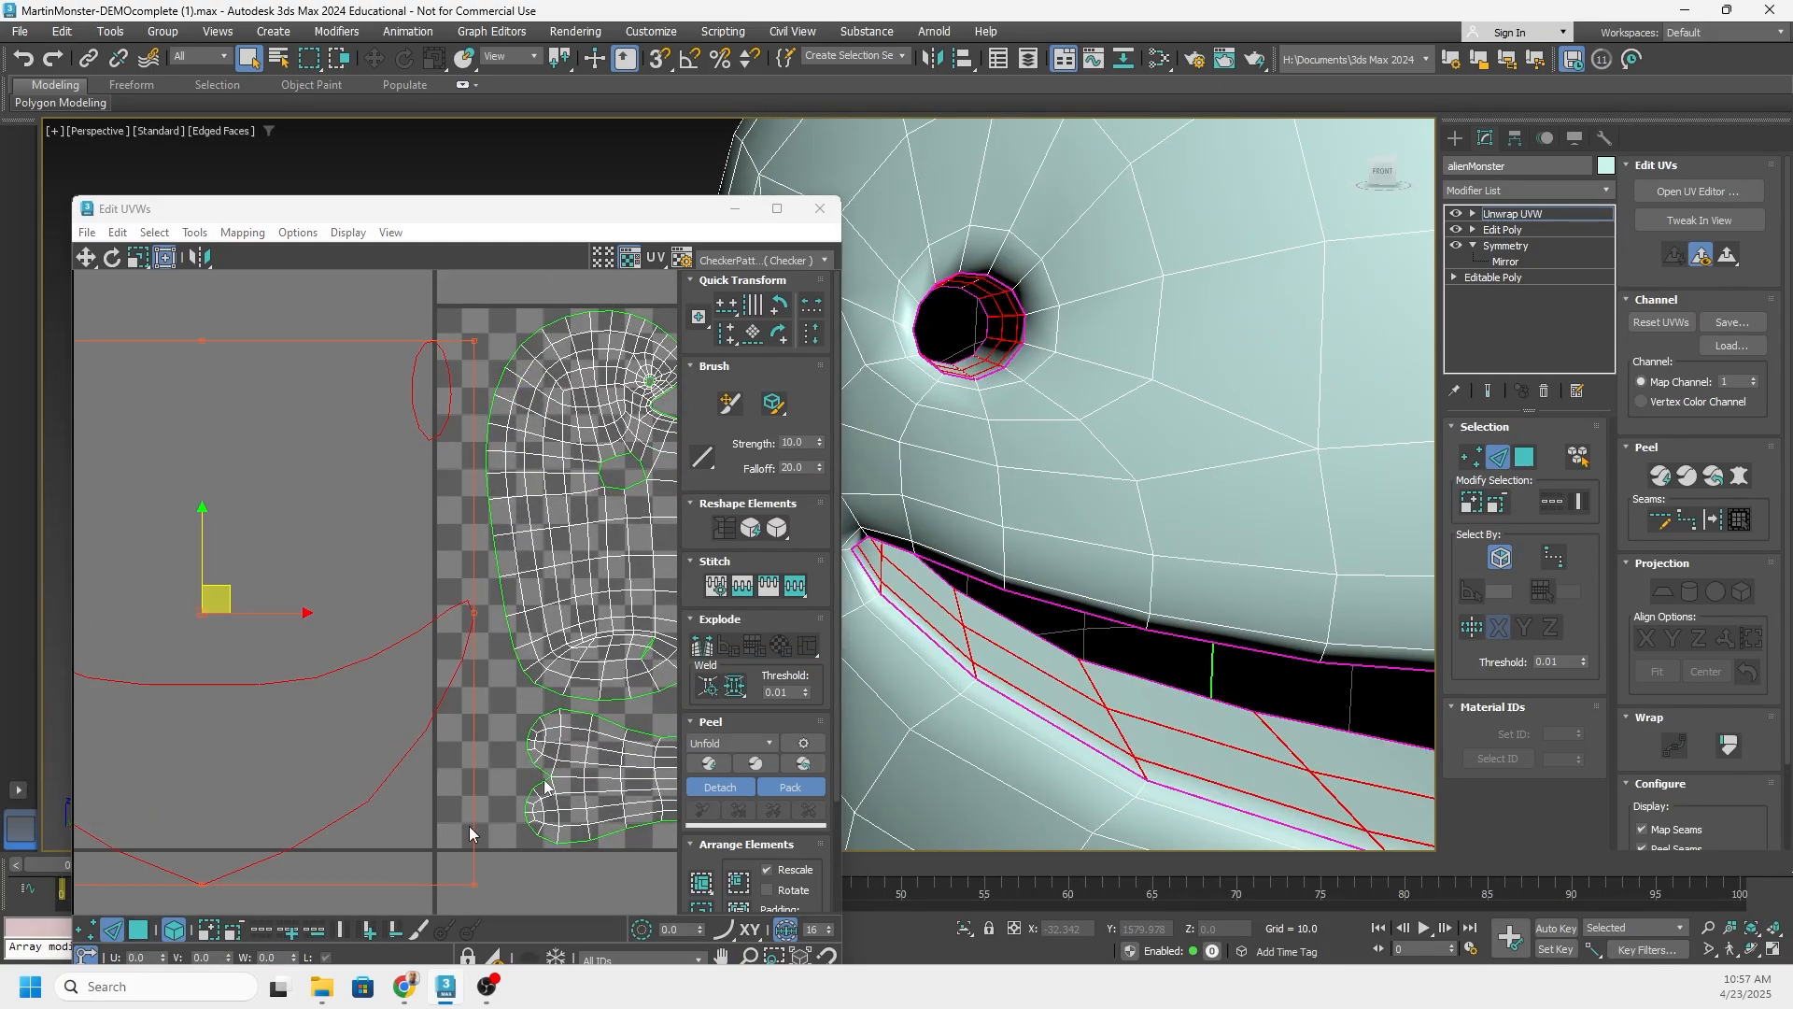
click(979, 306)
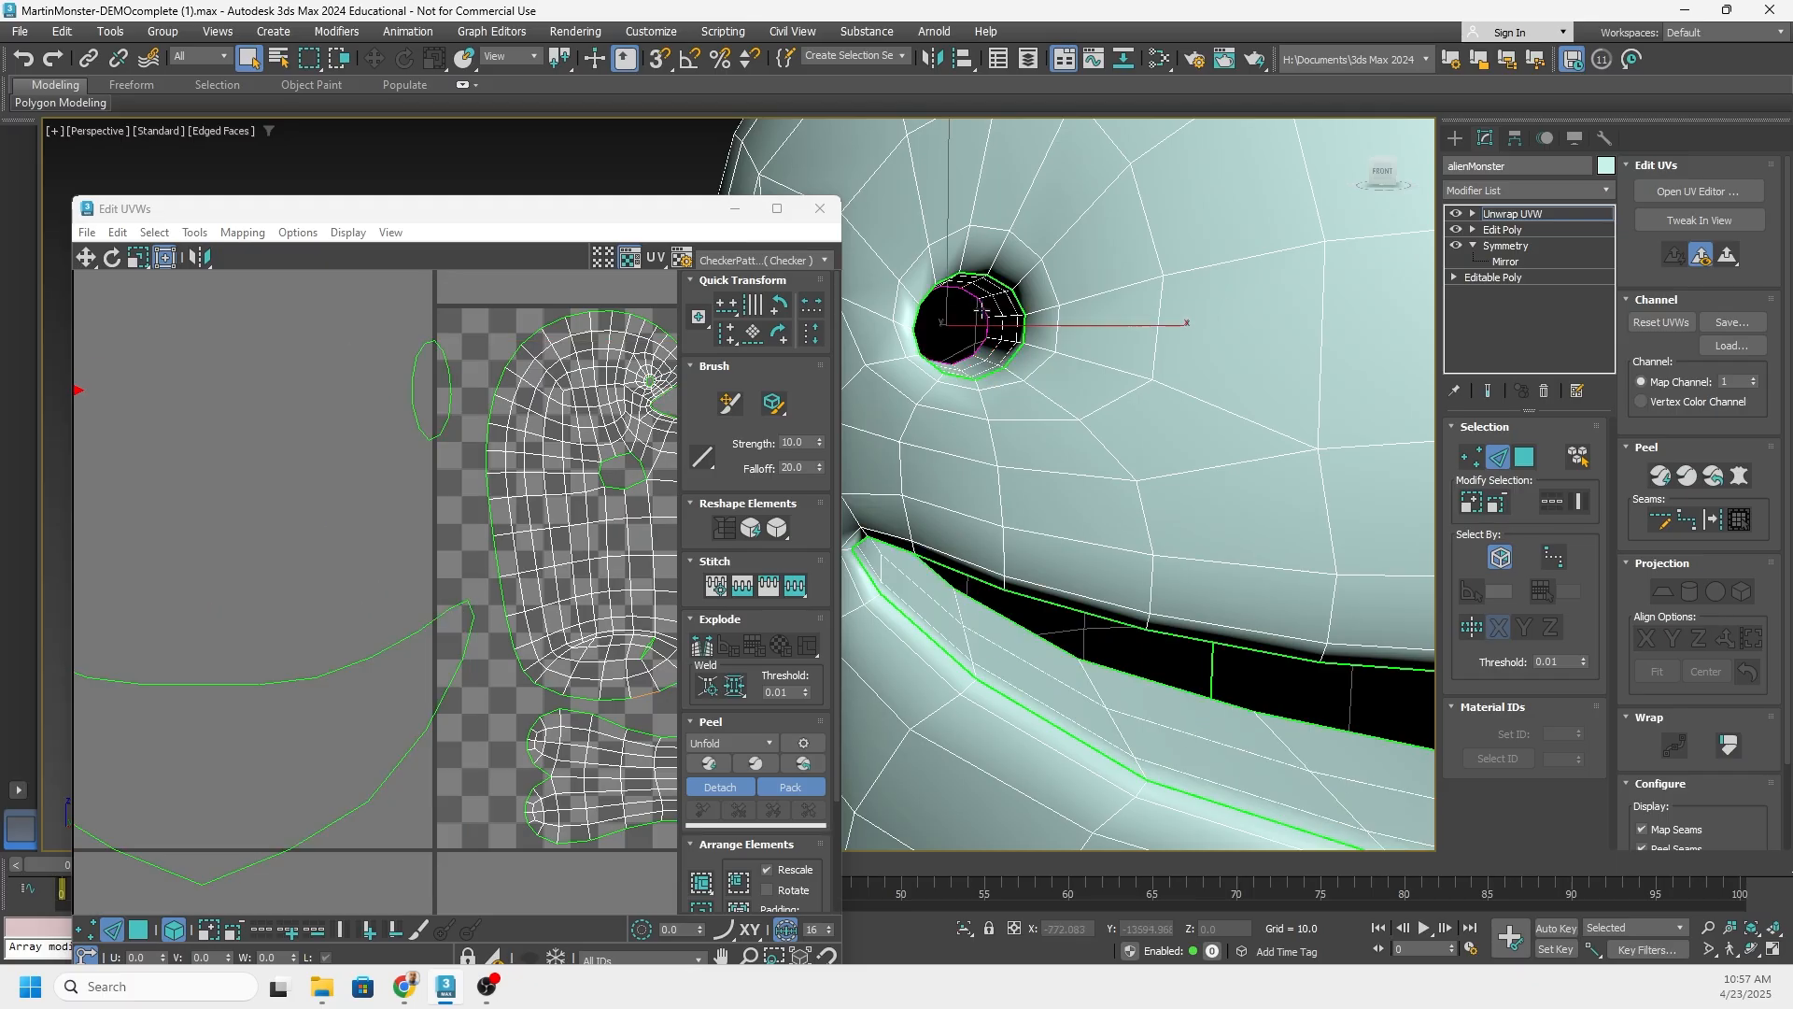
scroll(1002, 336, down, 5)
middle_drag(1242, 401, 920, 424)
scroll(1138, 362, up, 5)
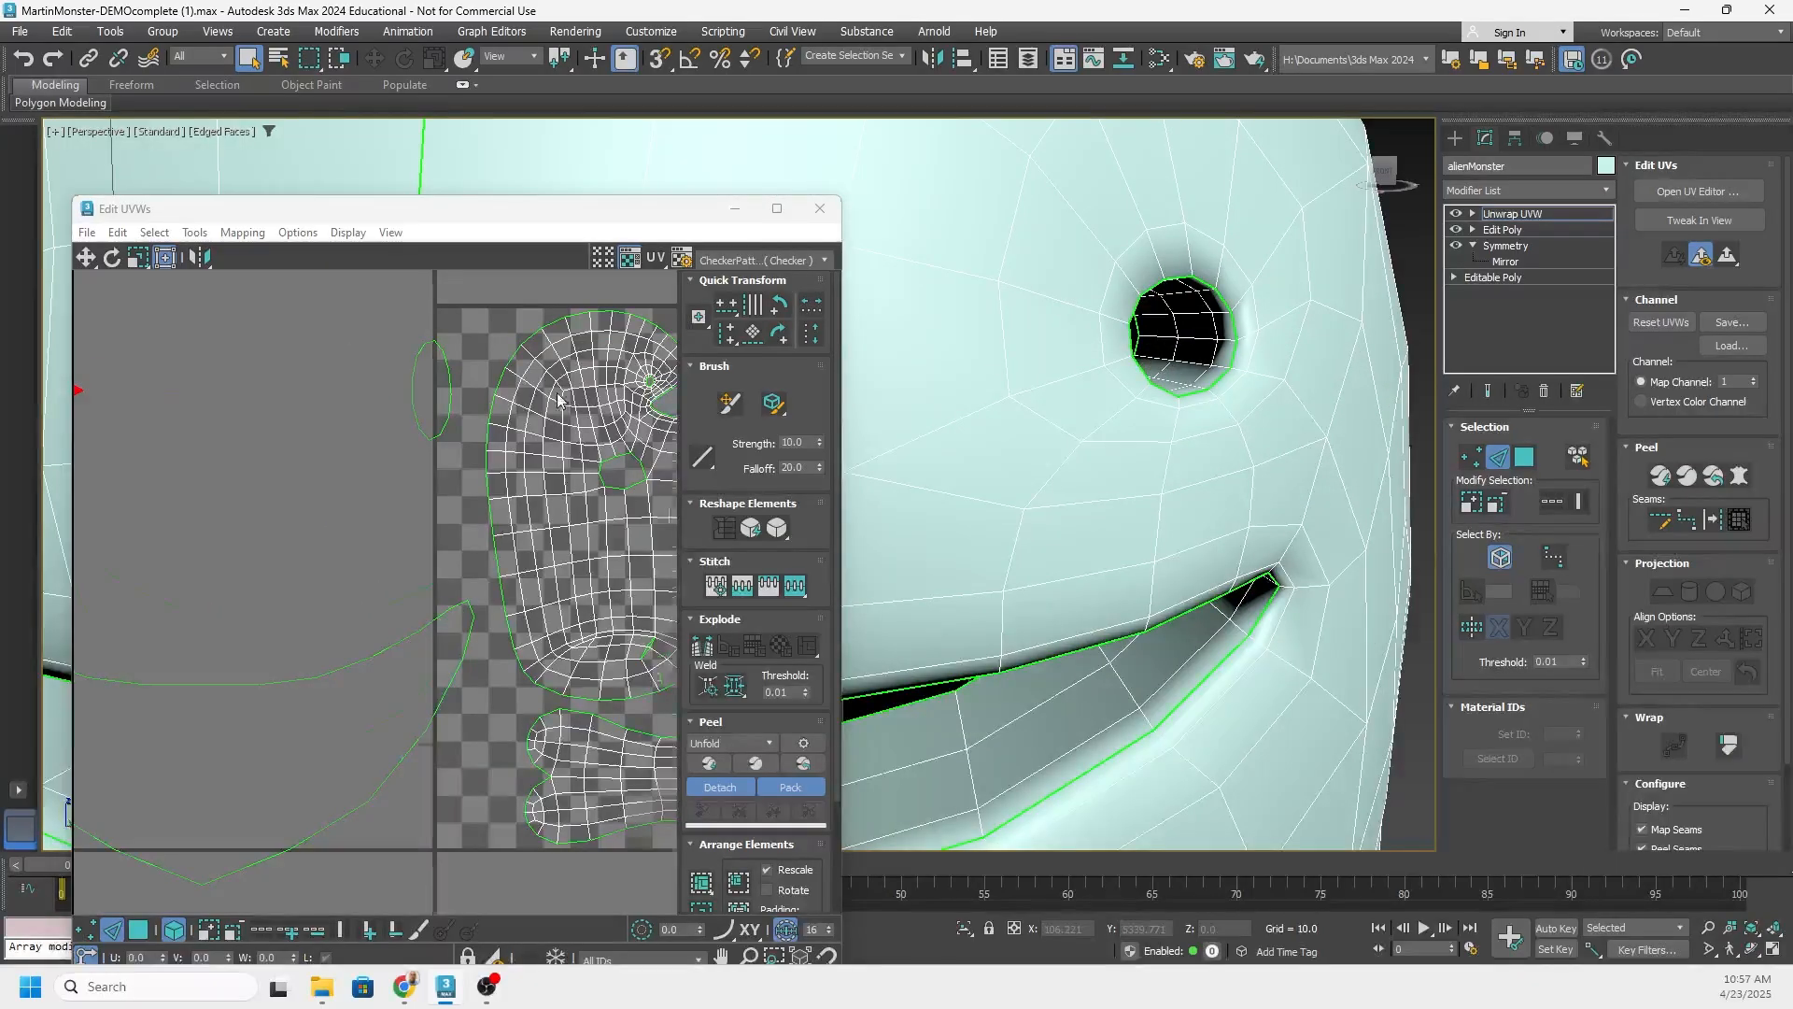
scroll(443, 391, down, 5)
middle_drag(245, 396, 297, 395)
scroll(353, 370, up, 8)
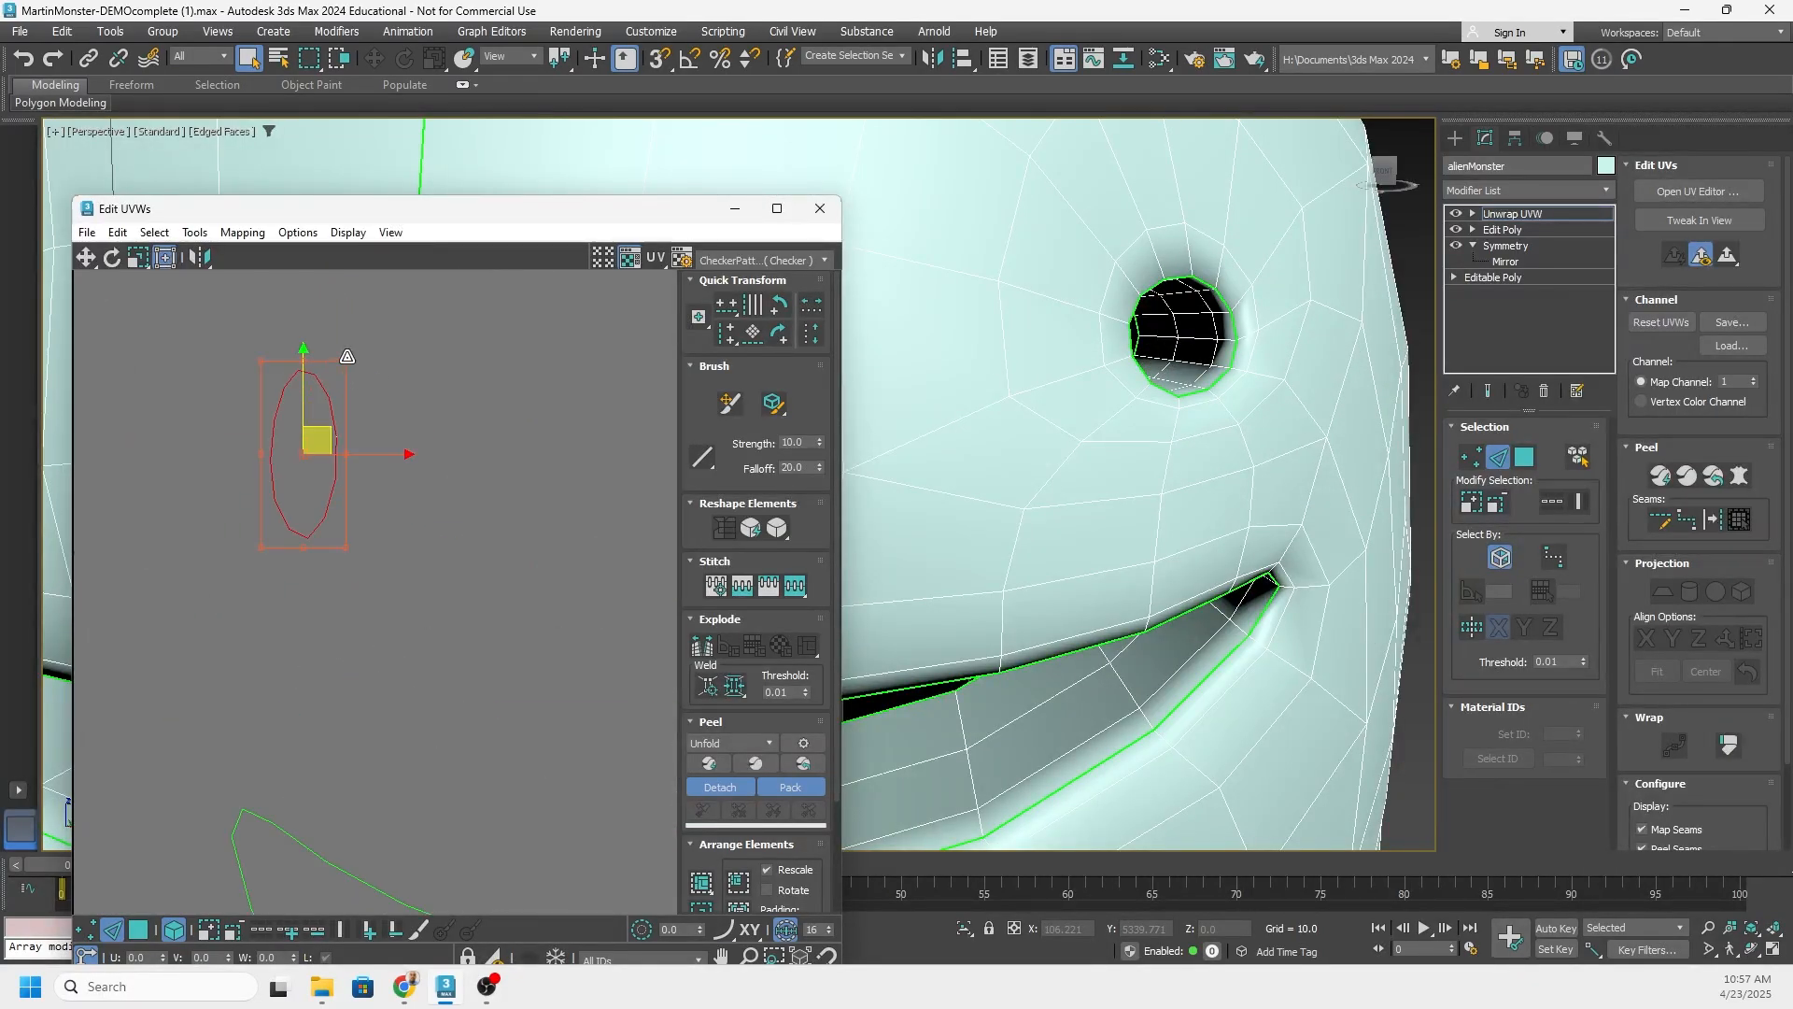
ctrl+alt+drag(348, 358, 265, 461)
scroll(376, 434, down, 1)
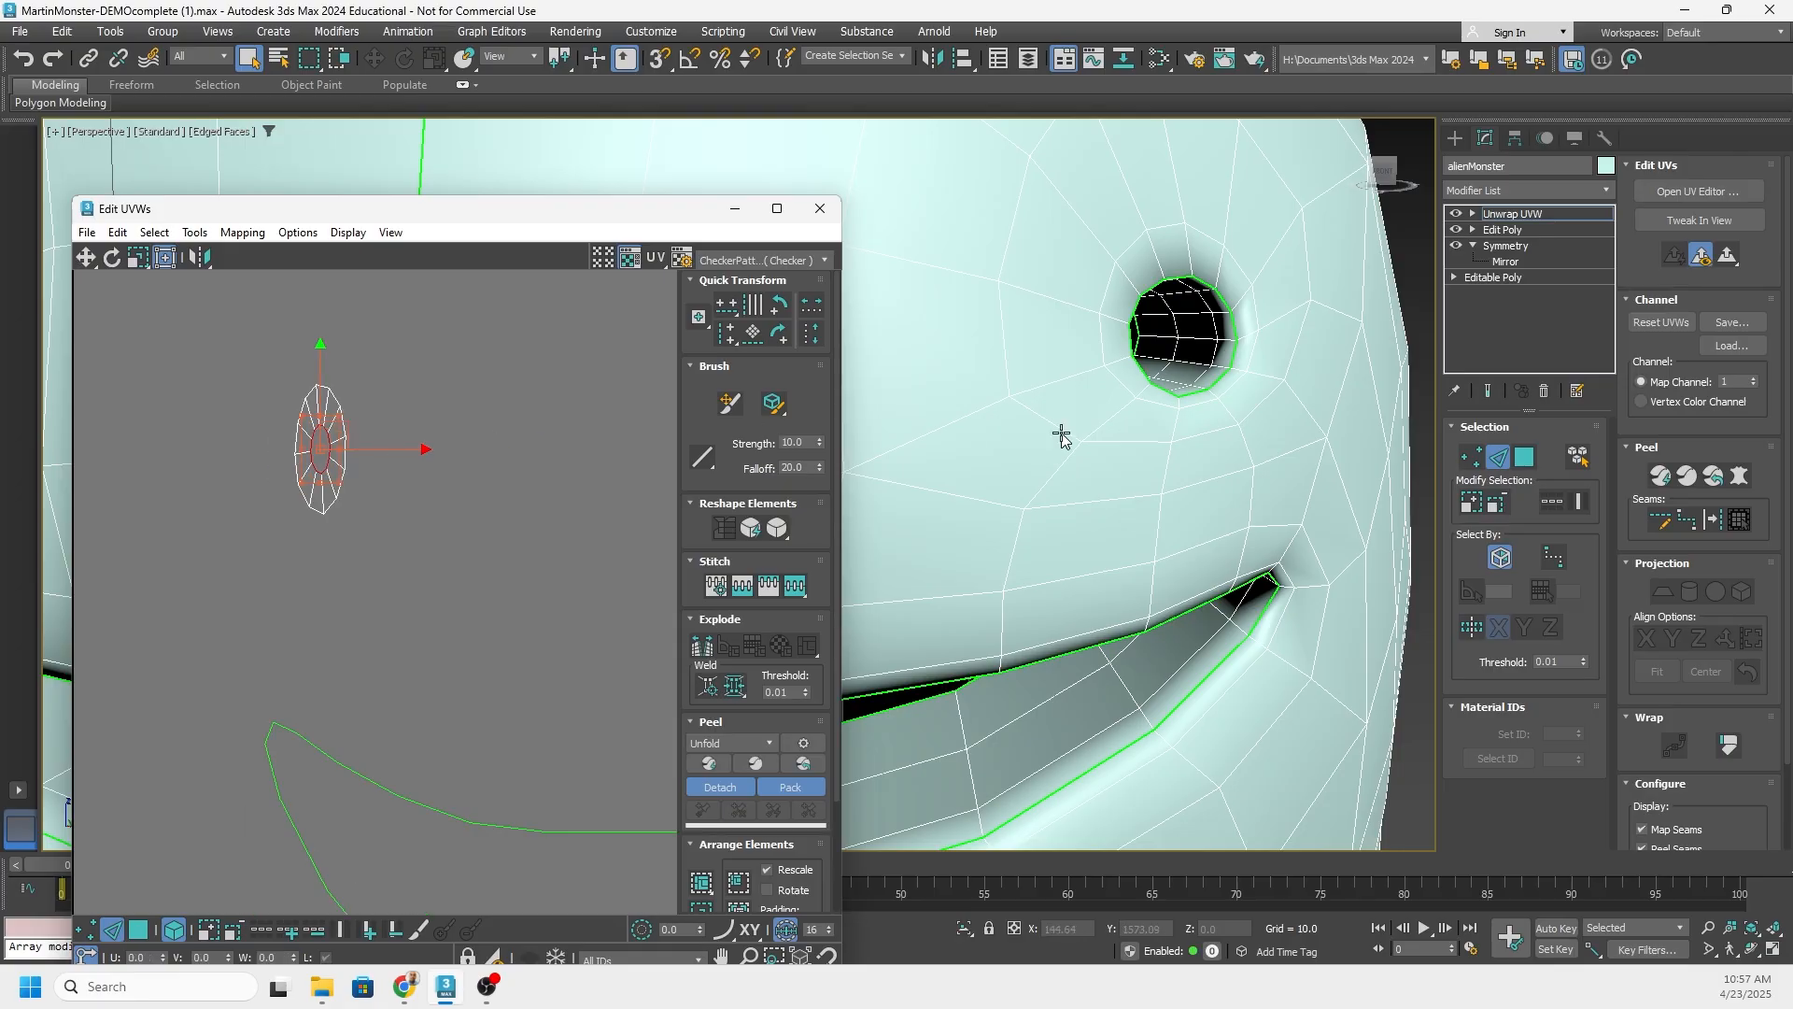
Select the back edge loop inside the other eye socket and scale it down toward its UV shell's center
alt+middle_drag(1062, 438, 1129, 425)
double_click(1122, 396)
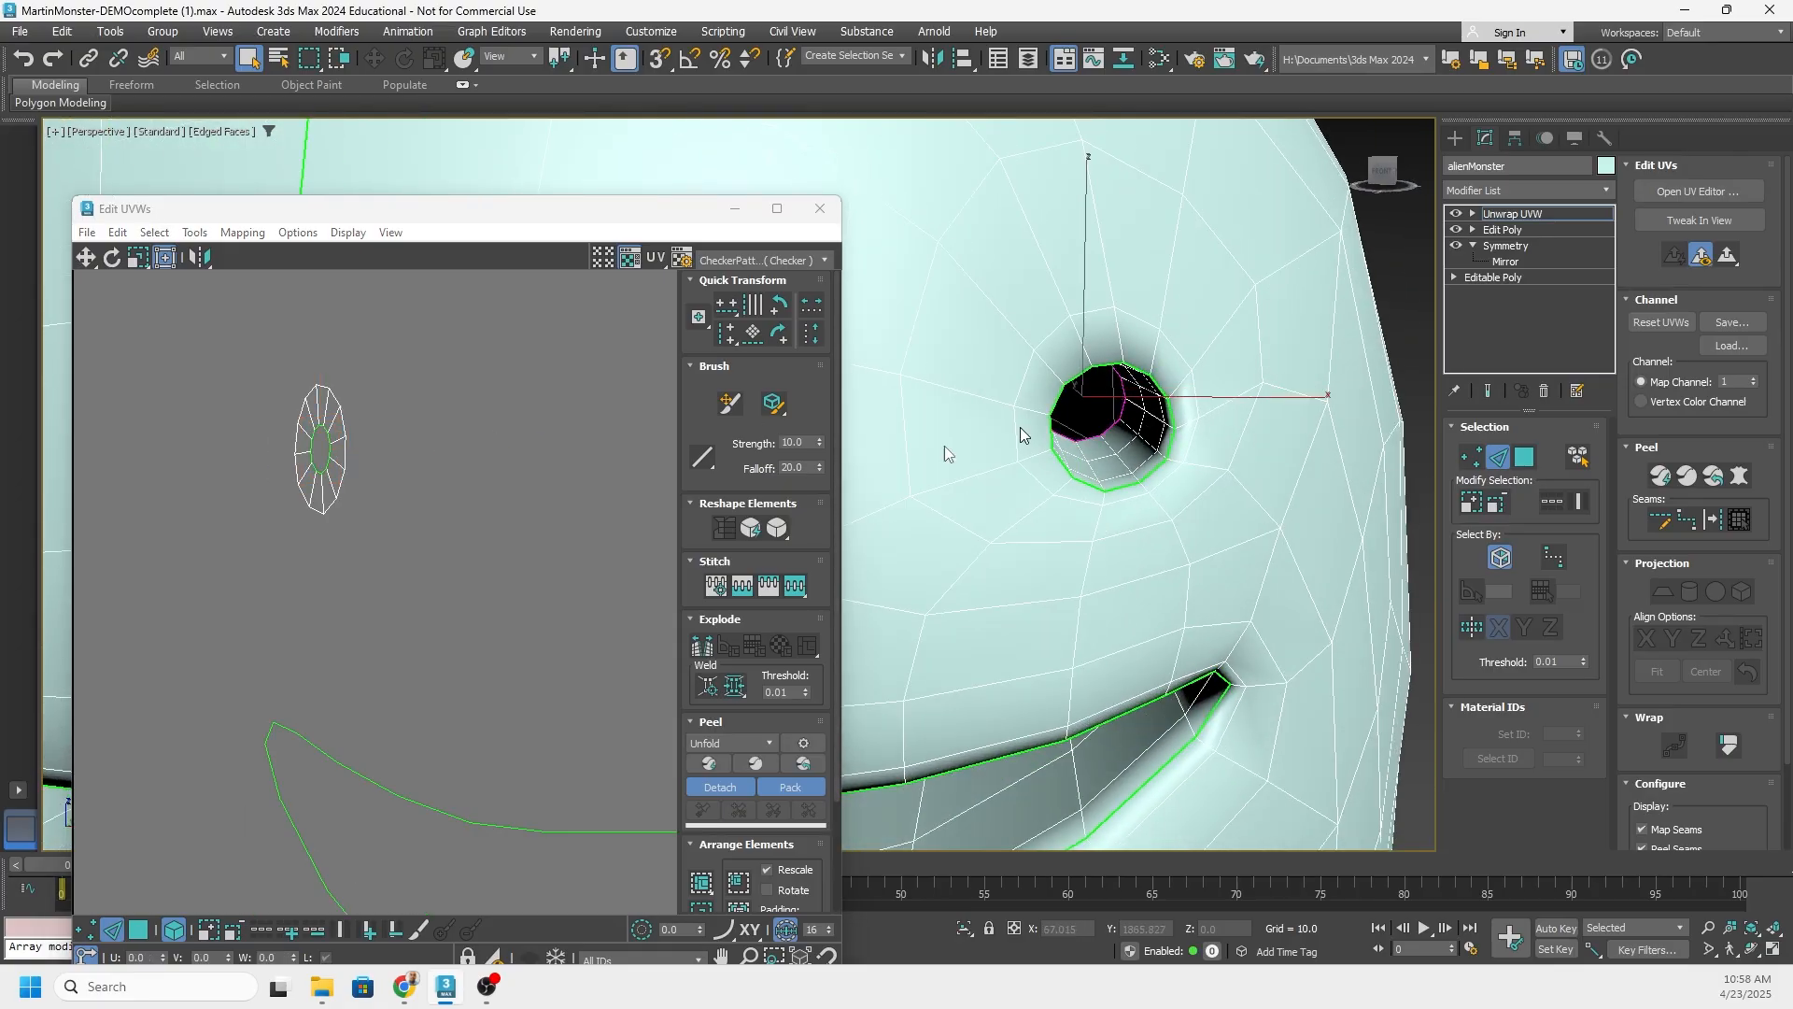
scroll(356, 460, down, 1)
middle_drag(547, 432, 289, 480)
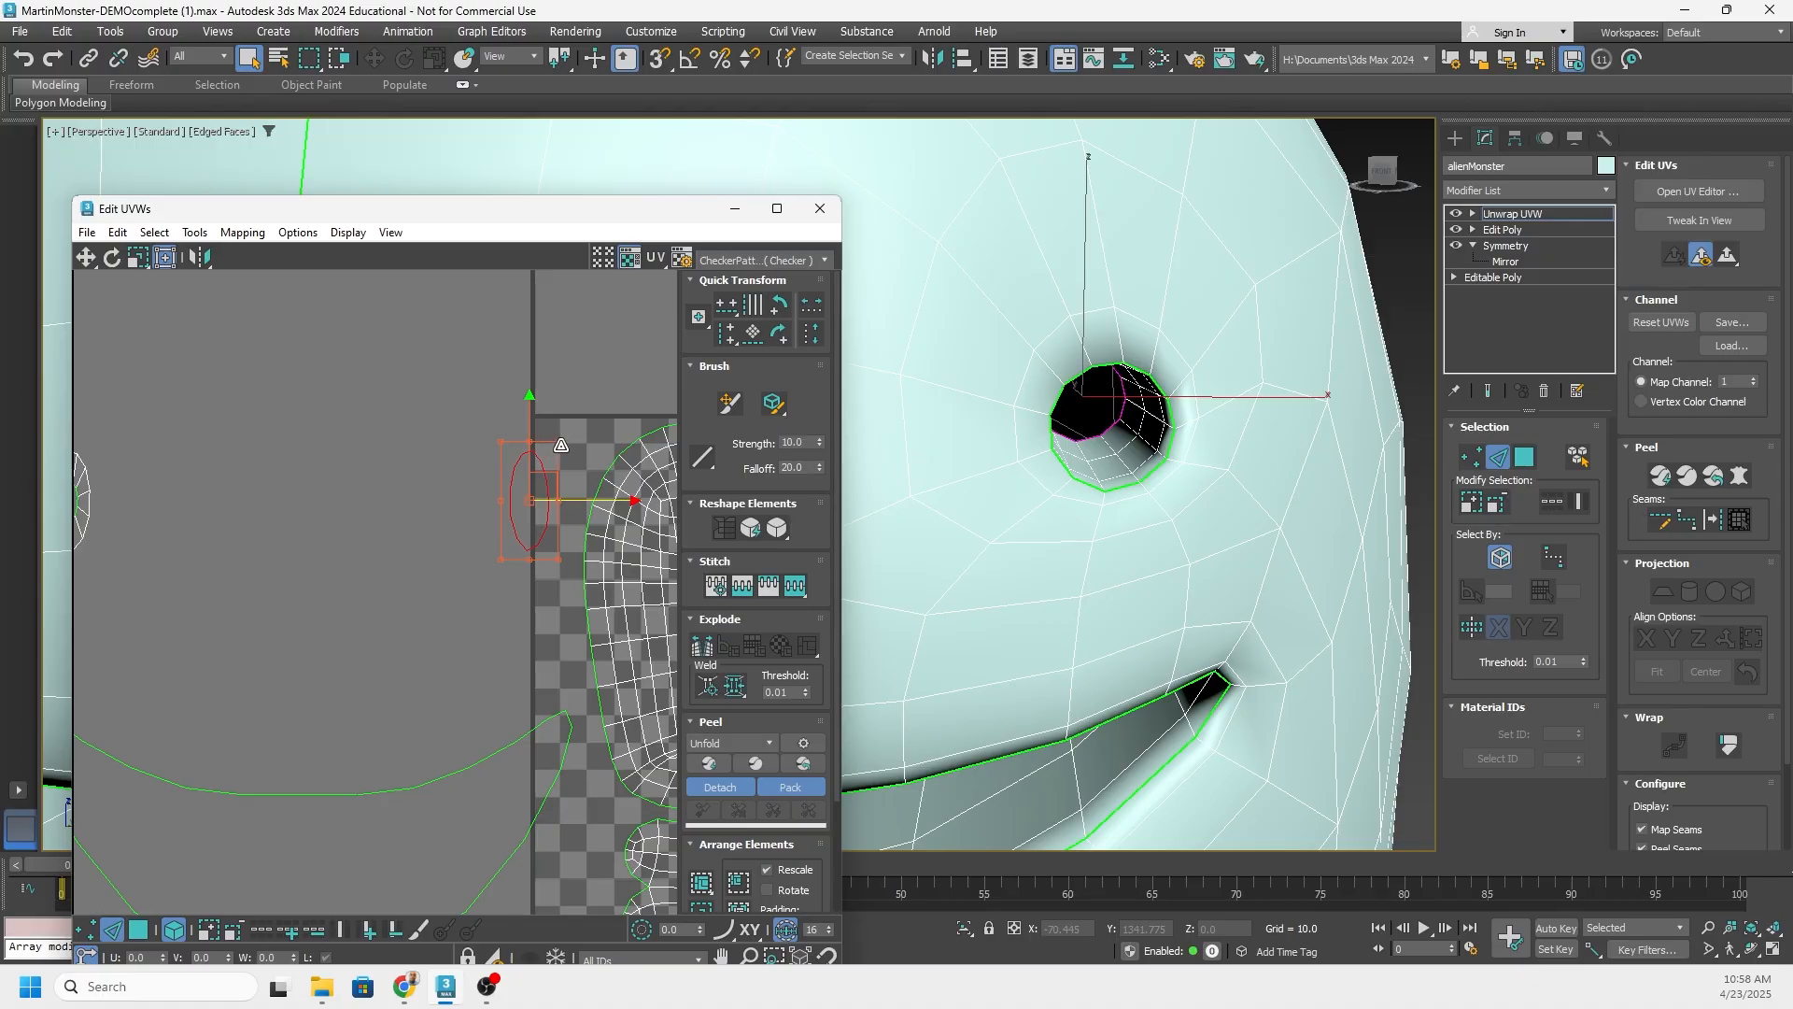
drag(561, 446, 515, 511)
Select the mouth's inner back edge loop, scale it down to about half size within its UV shell, and clear the selection
scroll(488, 515, down, 3)
middle_drag(412, 568, 443, 460)
scroll(443, 460, up, 2)
scroll(1195, 574, up, 2)
middle_drag(1193, 581, 1203, 474)
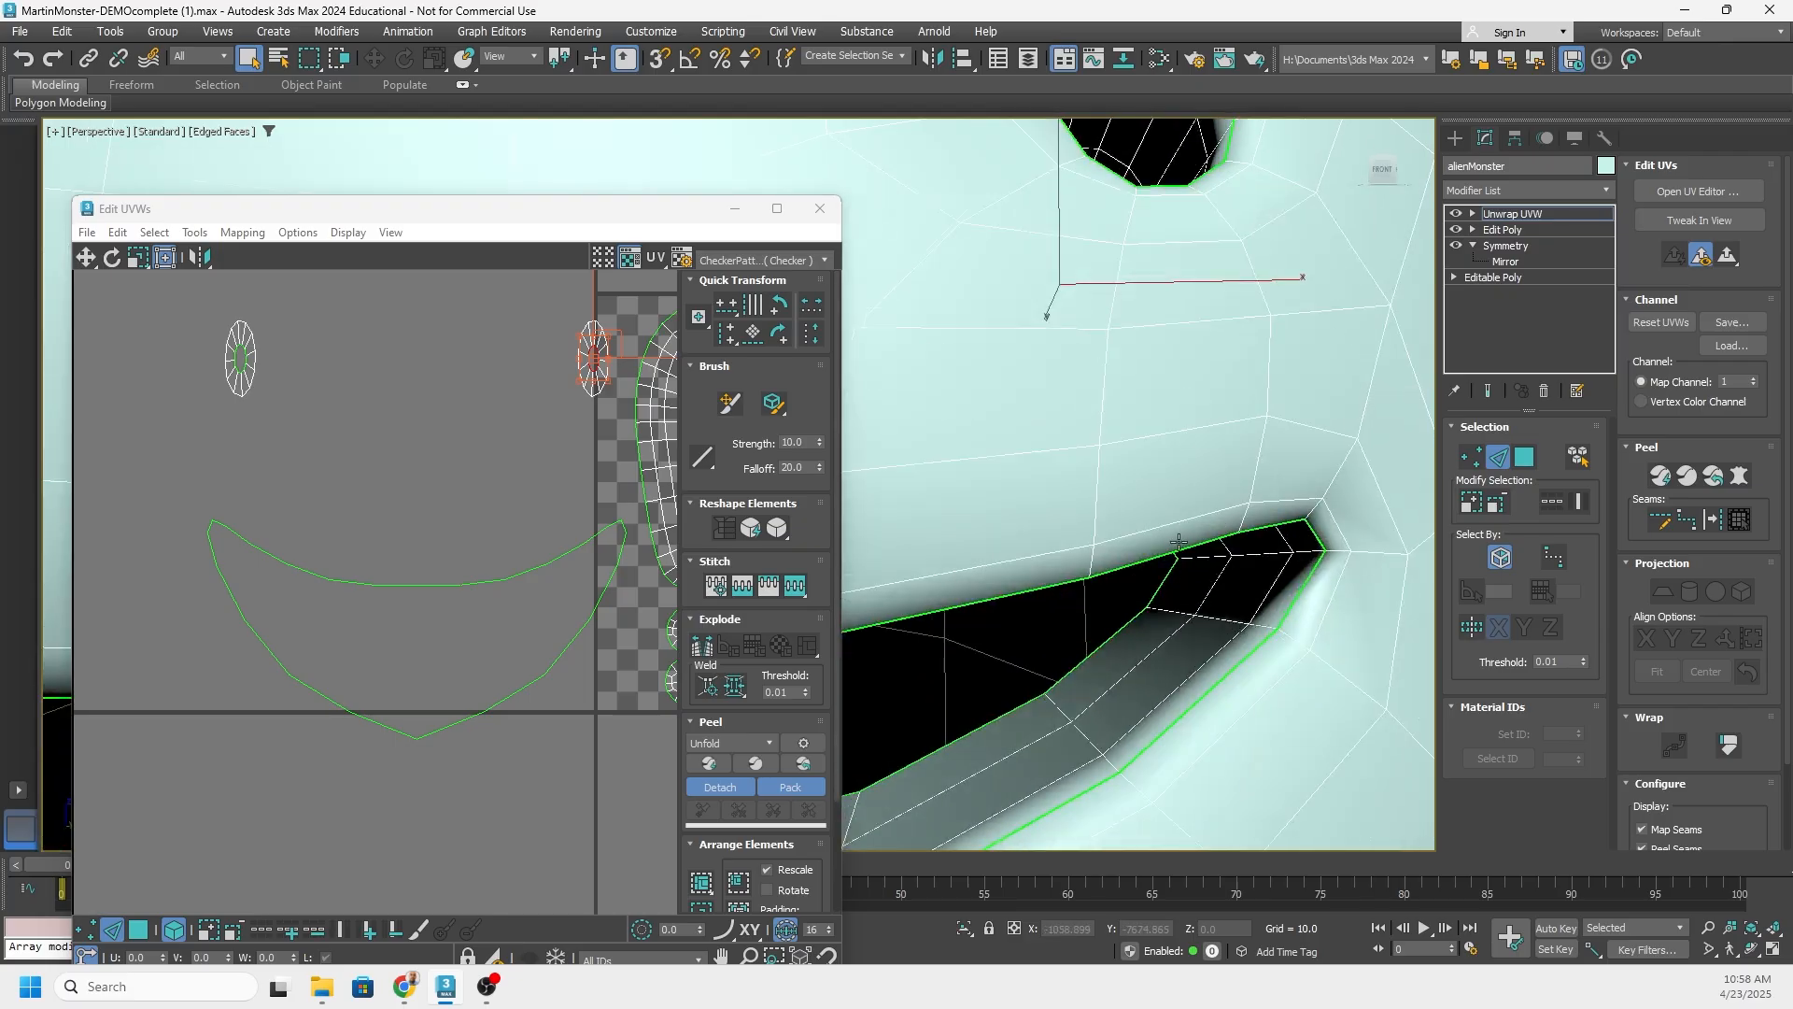
middle_drag(1170, 533, 1208, 472)
click(1101, 605)
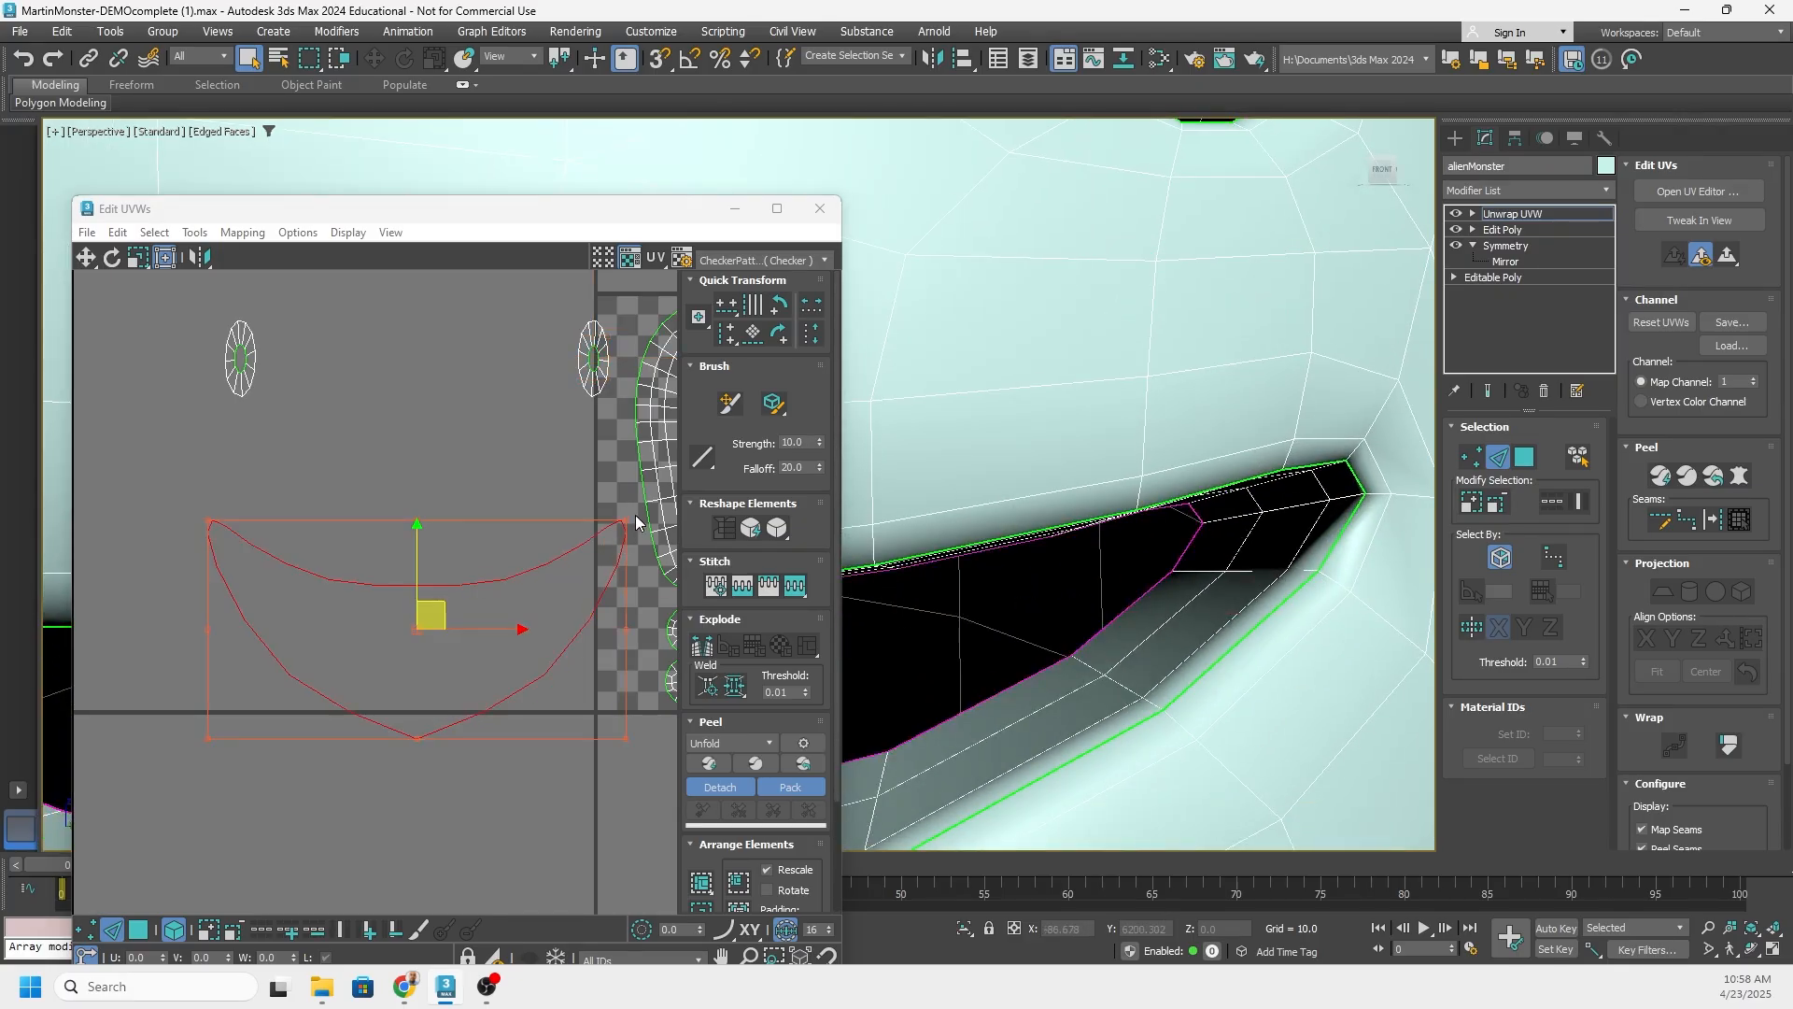
drag(636, 522, 430, 653)
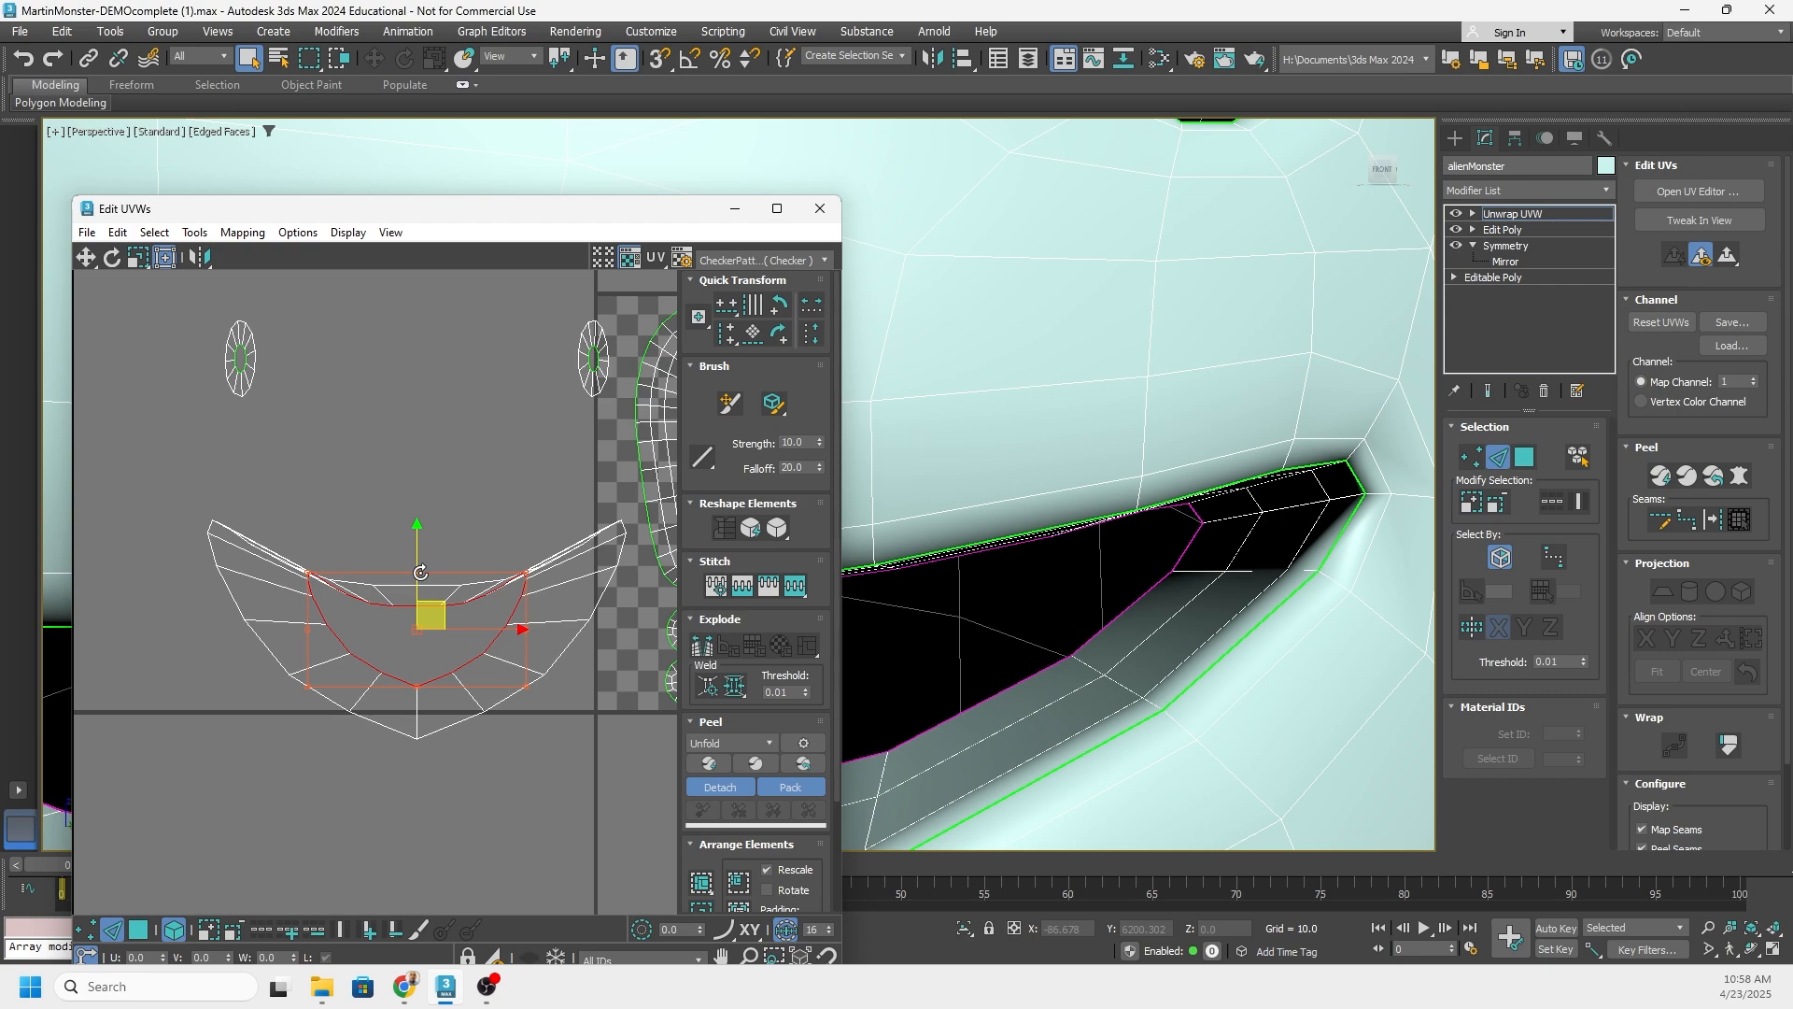
scroll(420, 572, down, 3)
click(428, 535)
scroll(494, 587, up, 2)
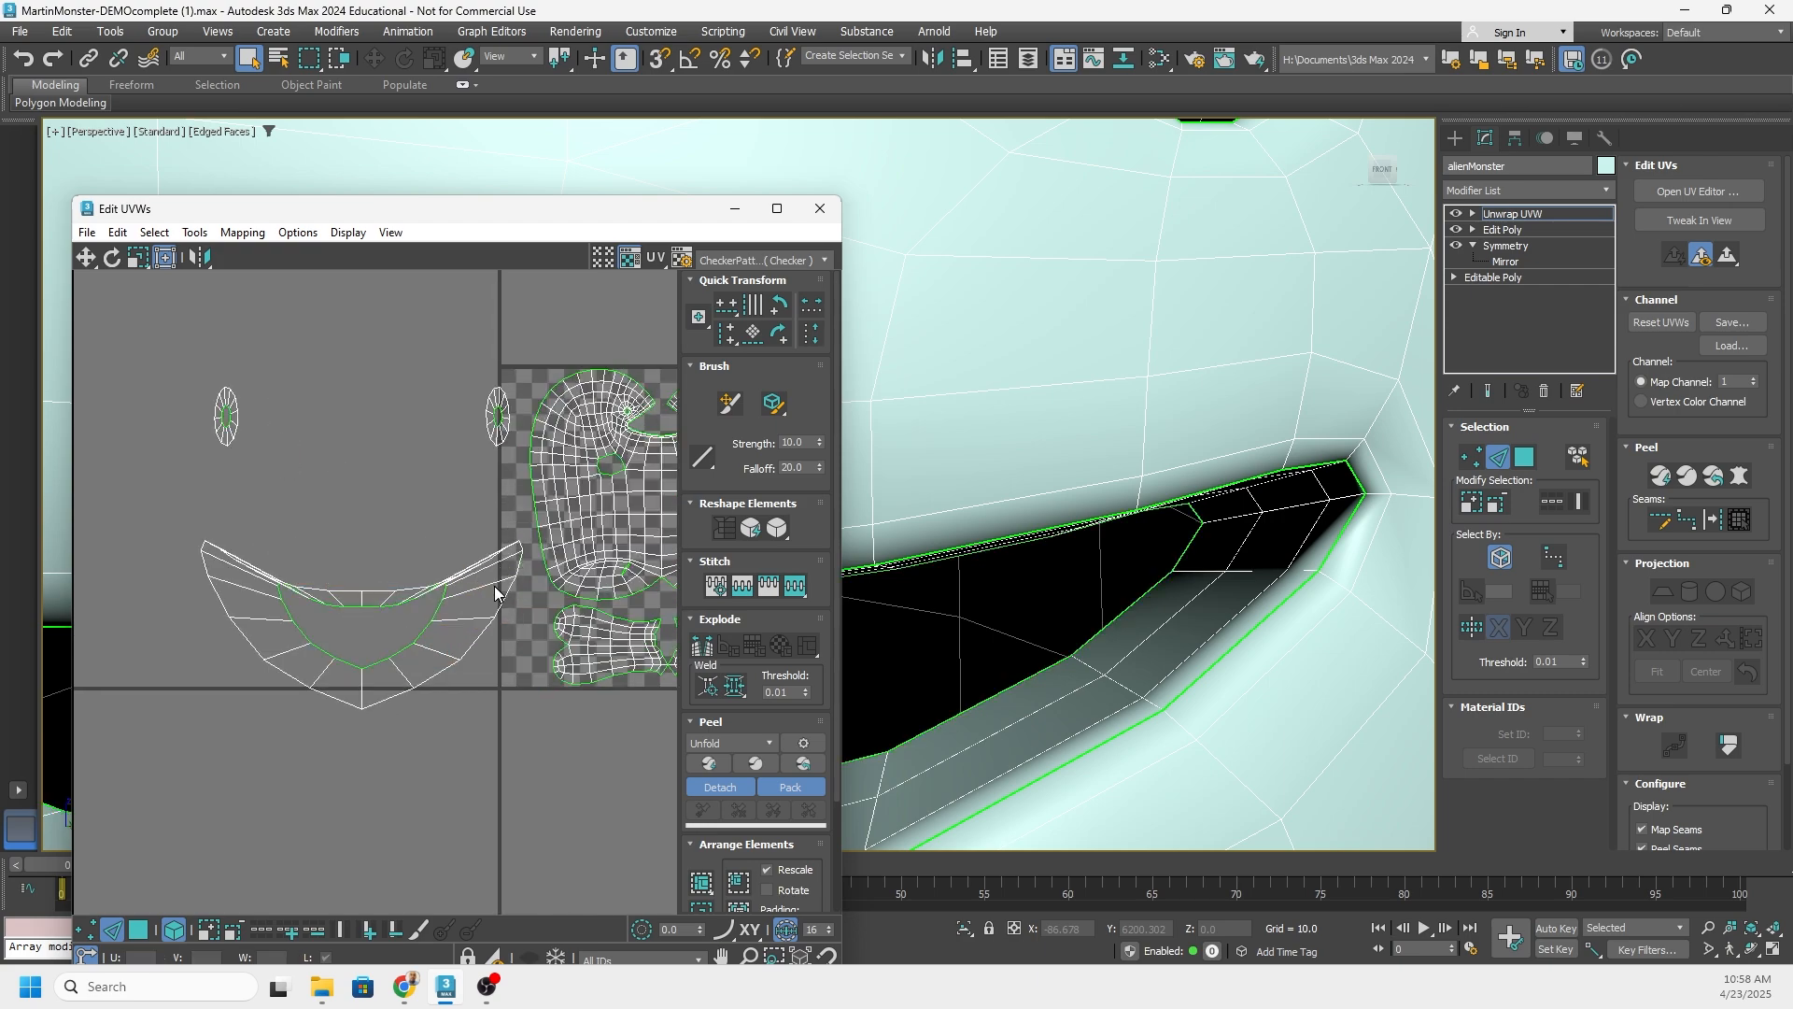
middle_drag(513, 447, 510, 472)
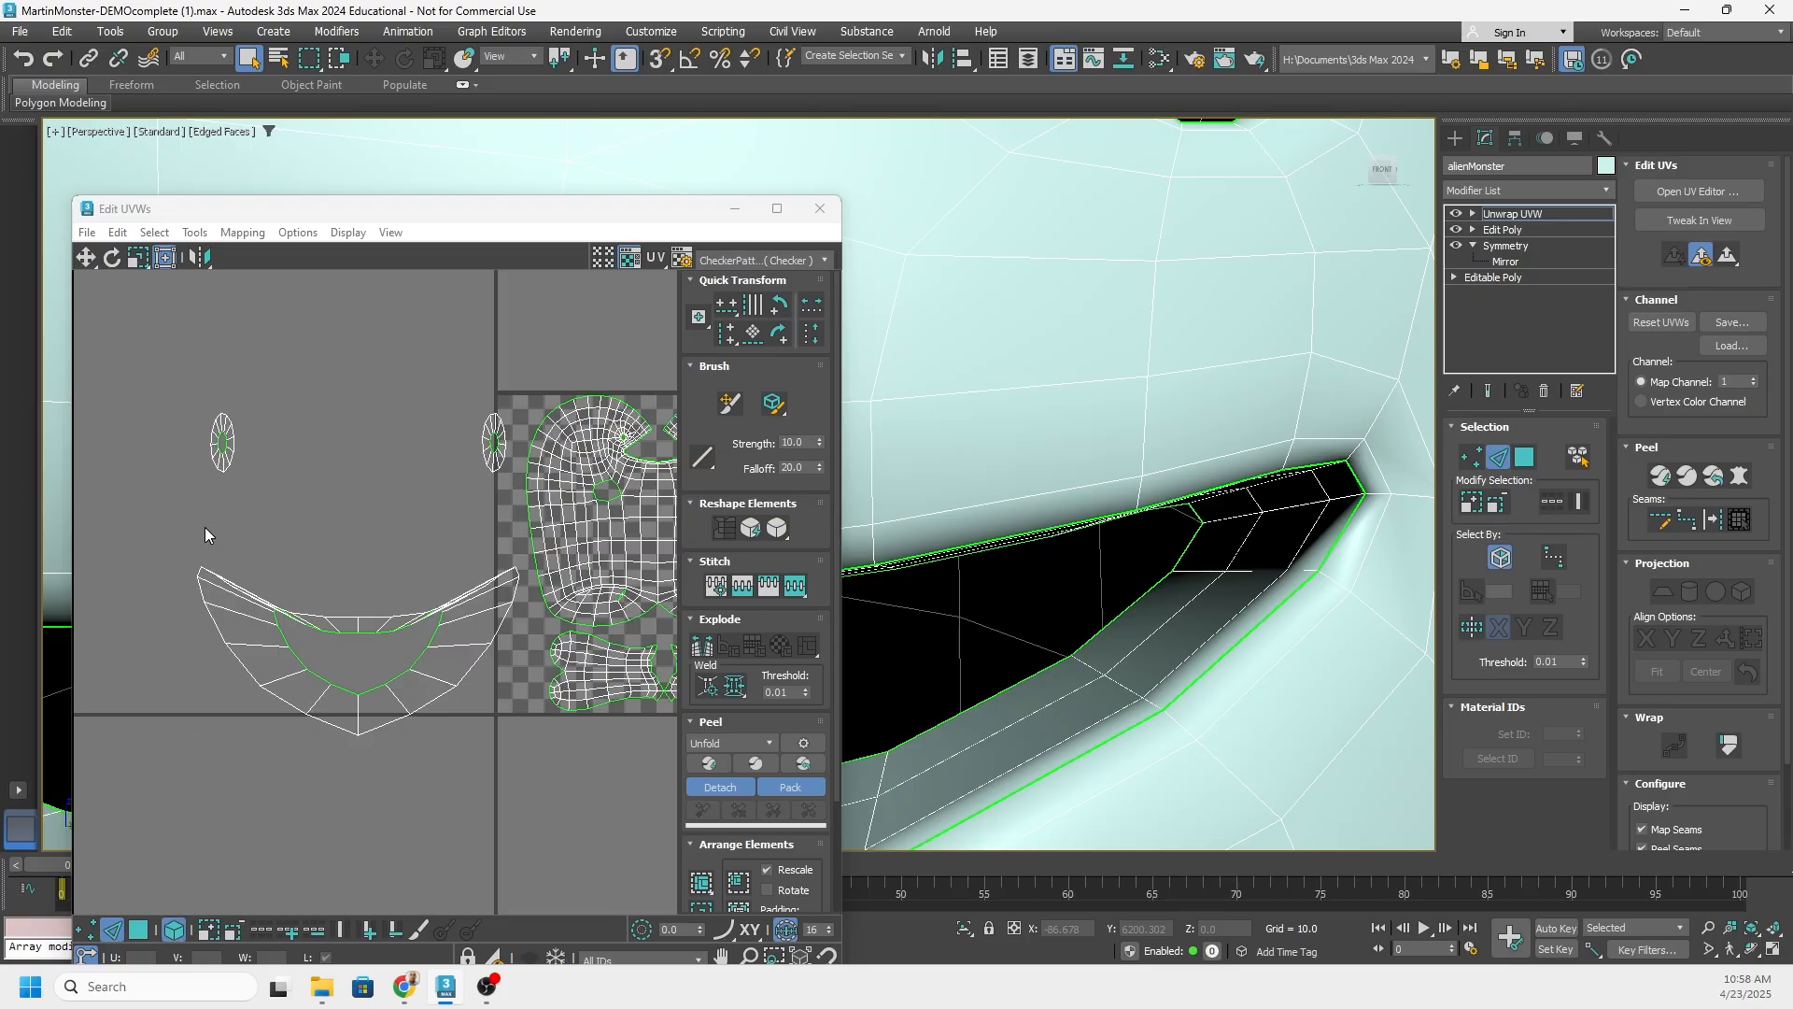
drag(445, 521, 490, 511)
key(ctrl+z)
click(421, 517)
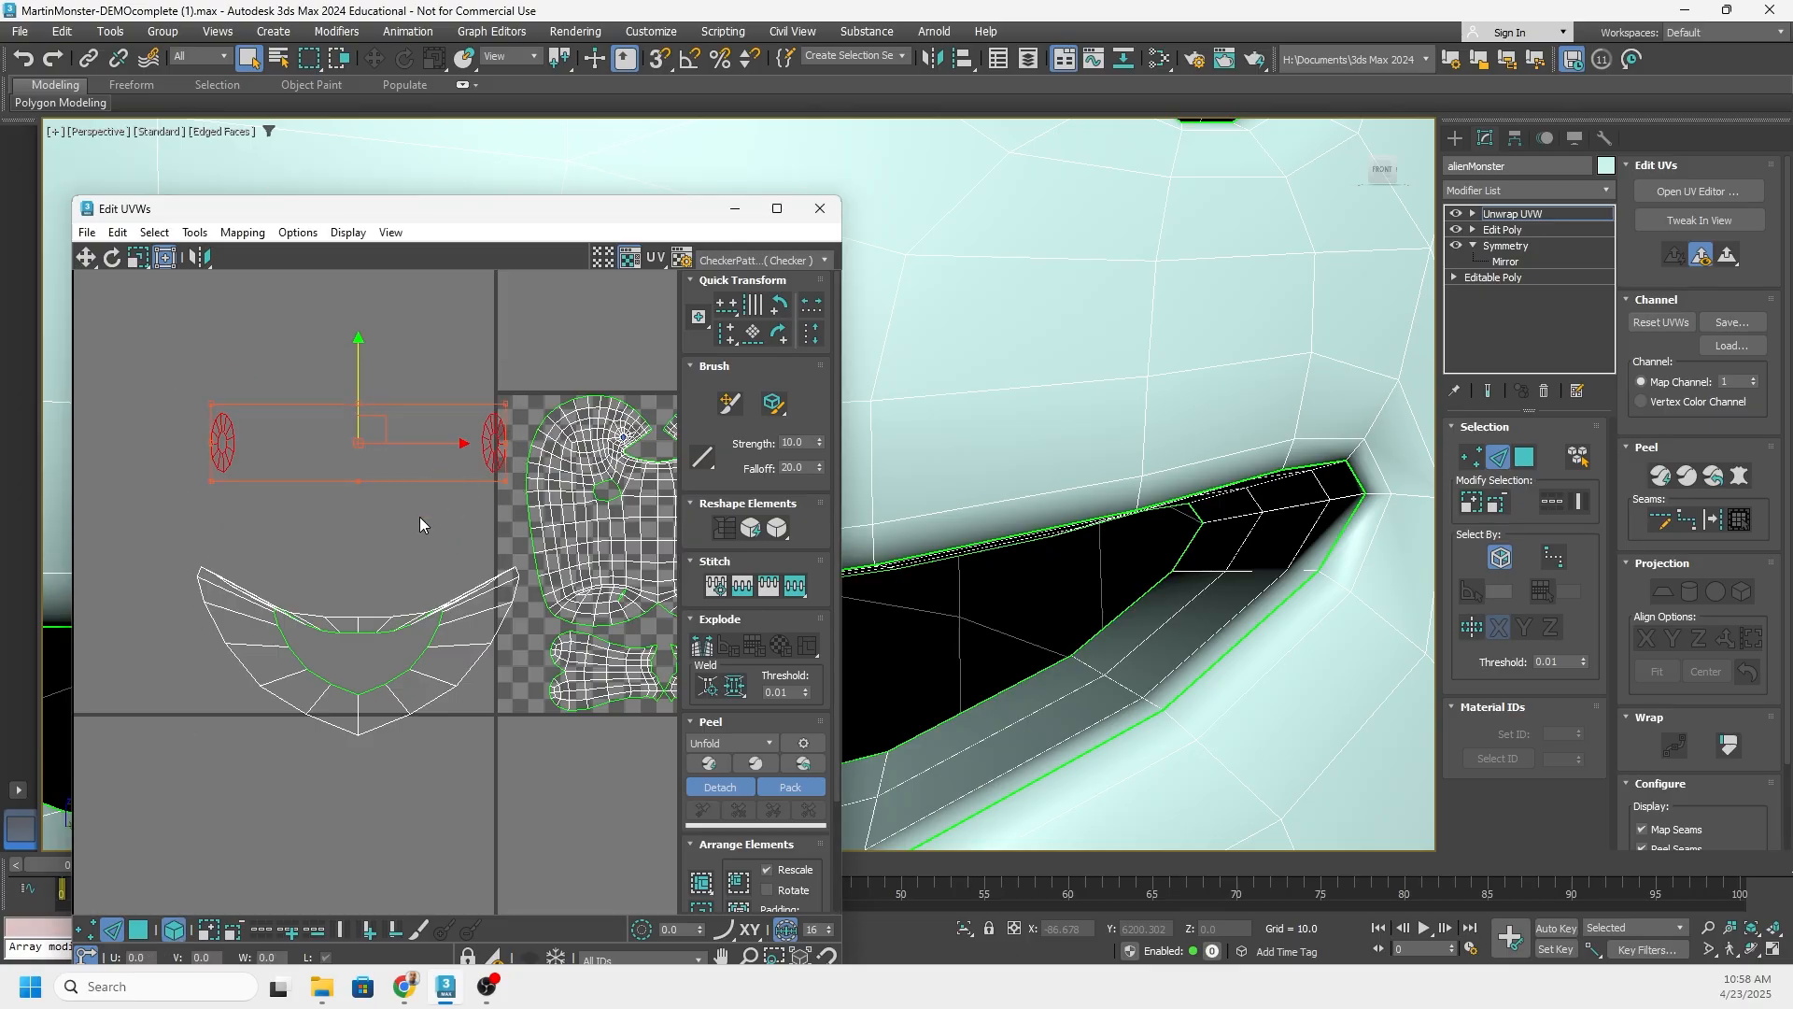
click(420, 524)
Move one eye-socket shell beside the other, and place both just above the middle of the mouth shell
click(485, 458)
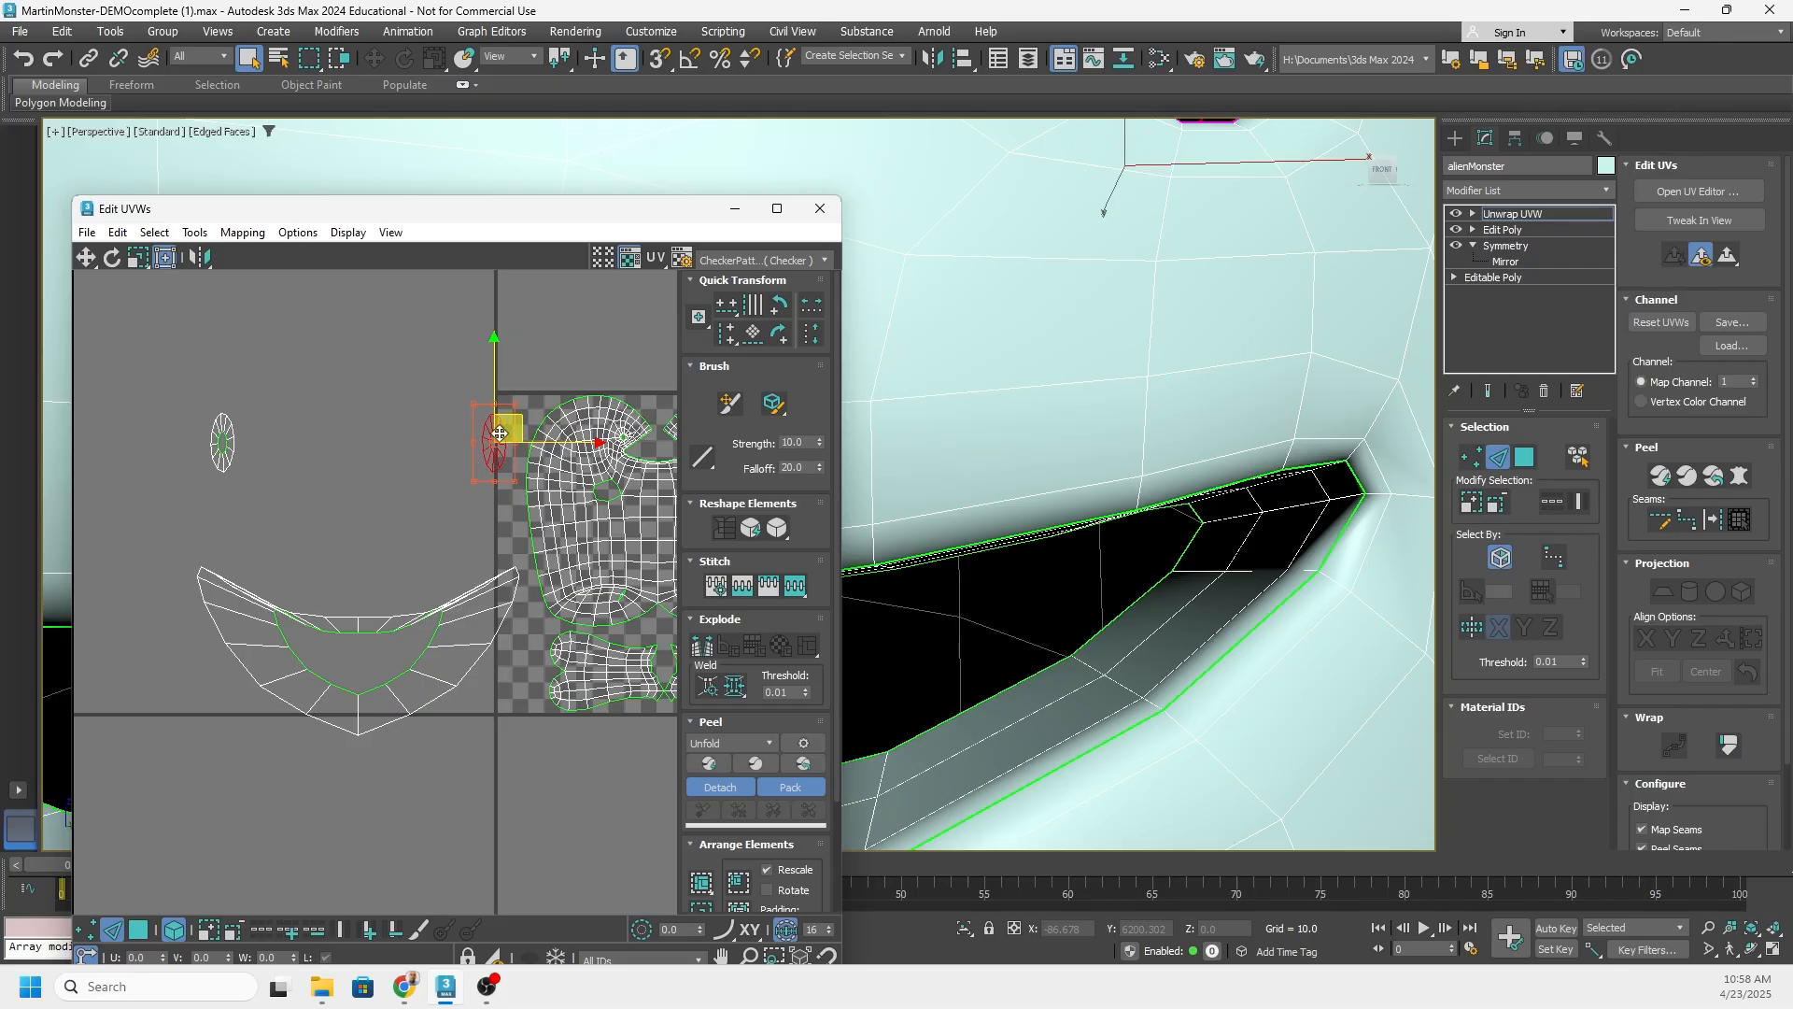
drag(499, 433, 258, 438)
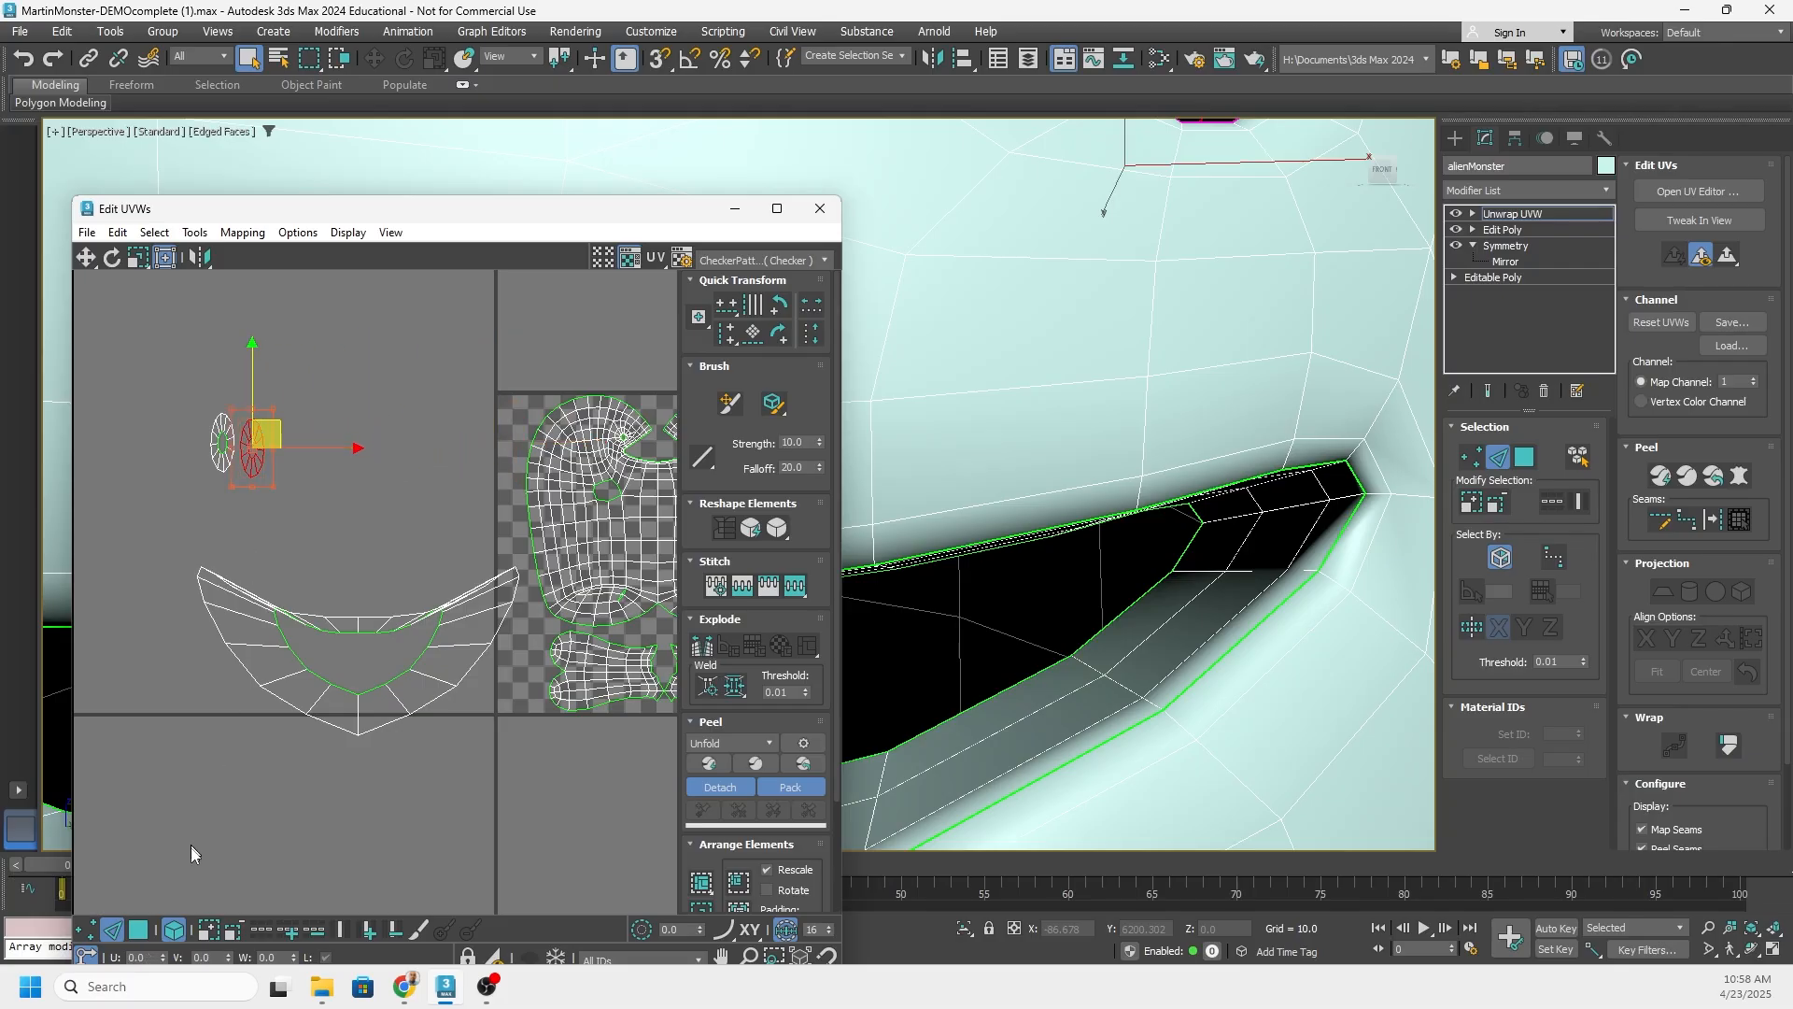
click(138, 930)
drag(328, 372, 116, 501)
drag(246, 429, 350, 564)
click(244, 749)
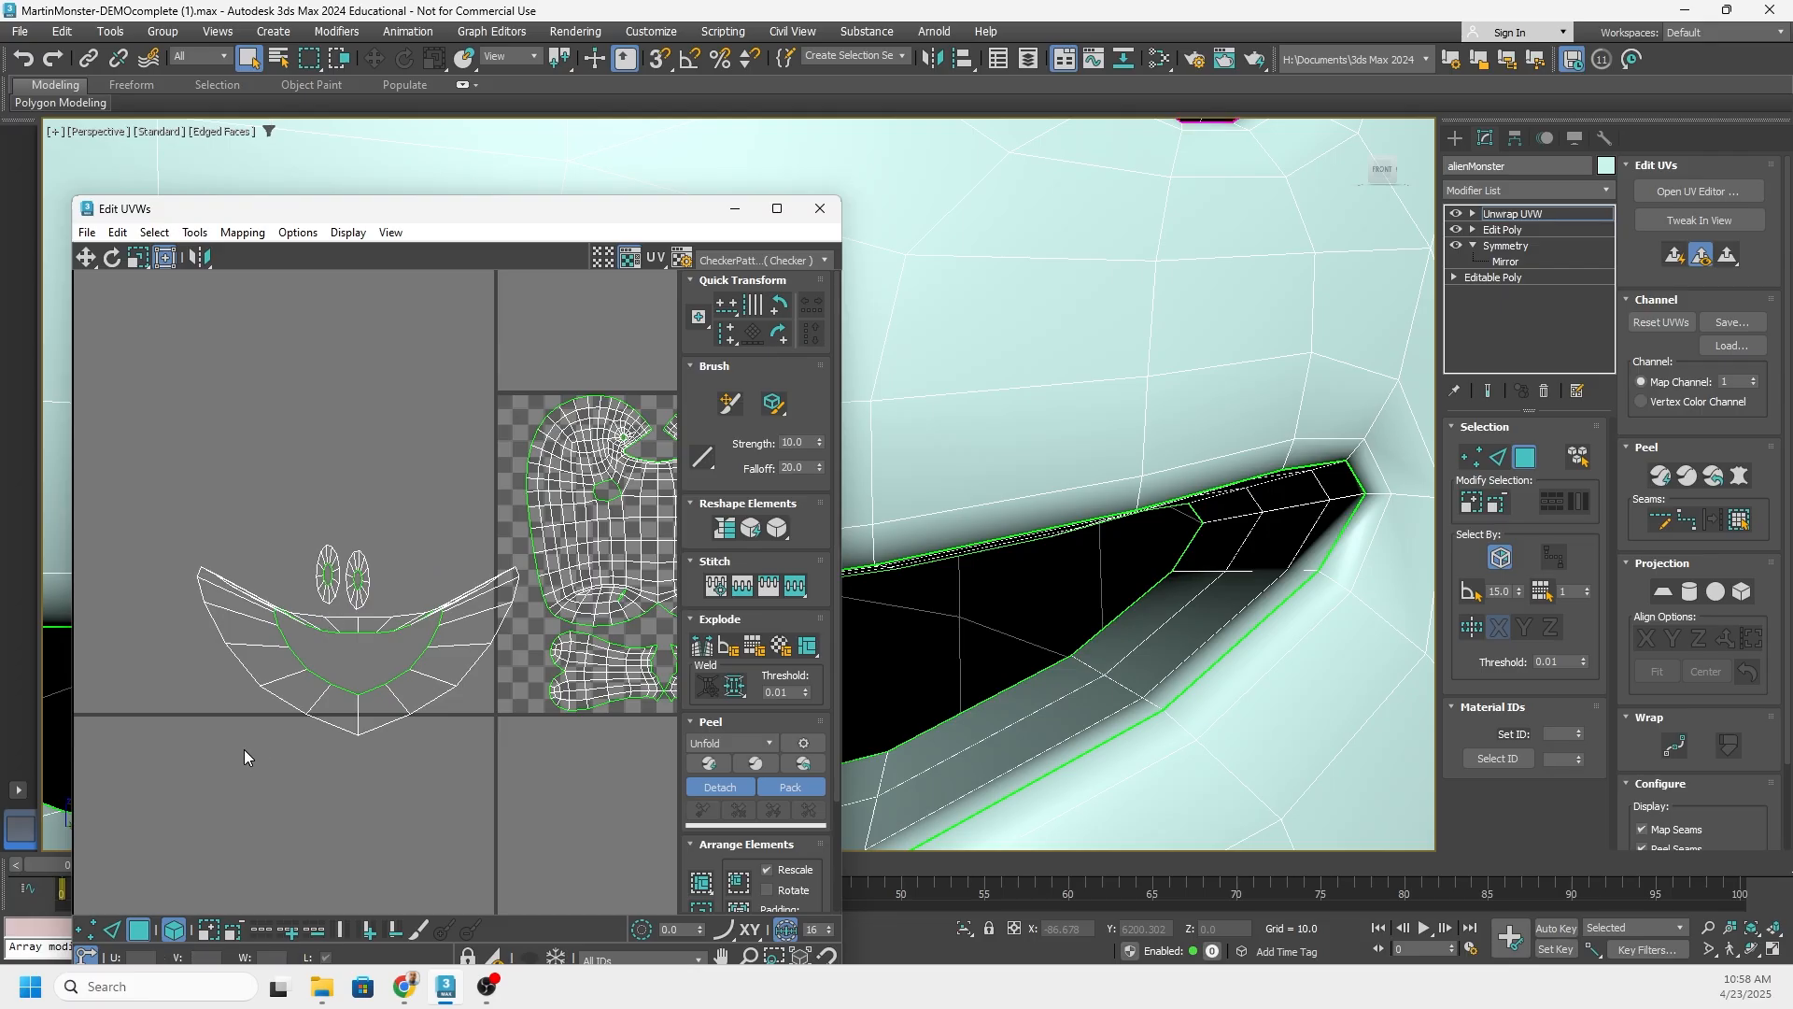
Select all polygons of the mouth and both eye-socket shells and set the Relax Tool to Relax By Centers
scroll(316, 671, up, 5)
scroll(342, 637, down, 4)
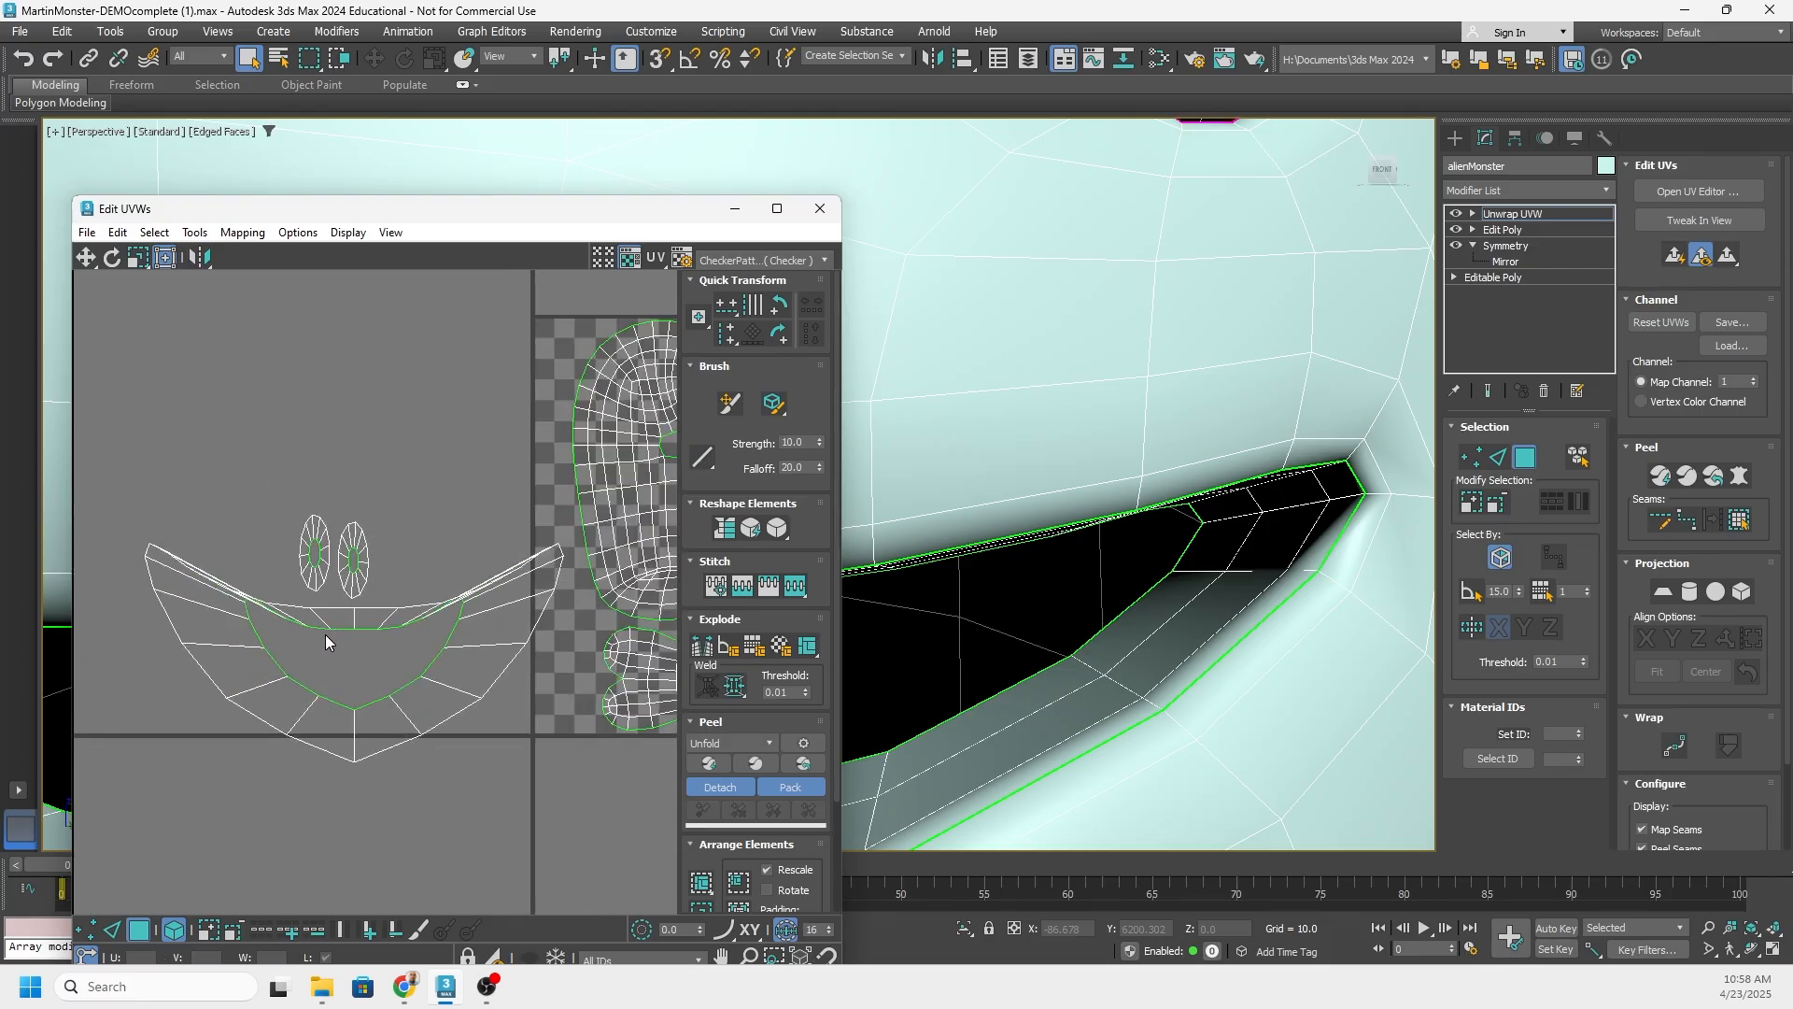
drag(280, 585, 547, 480)
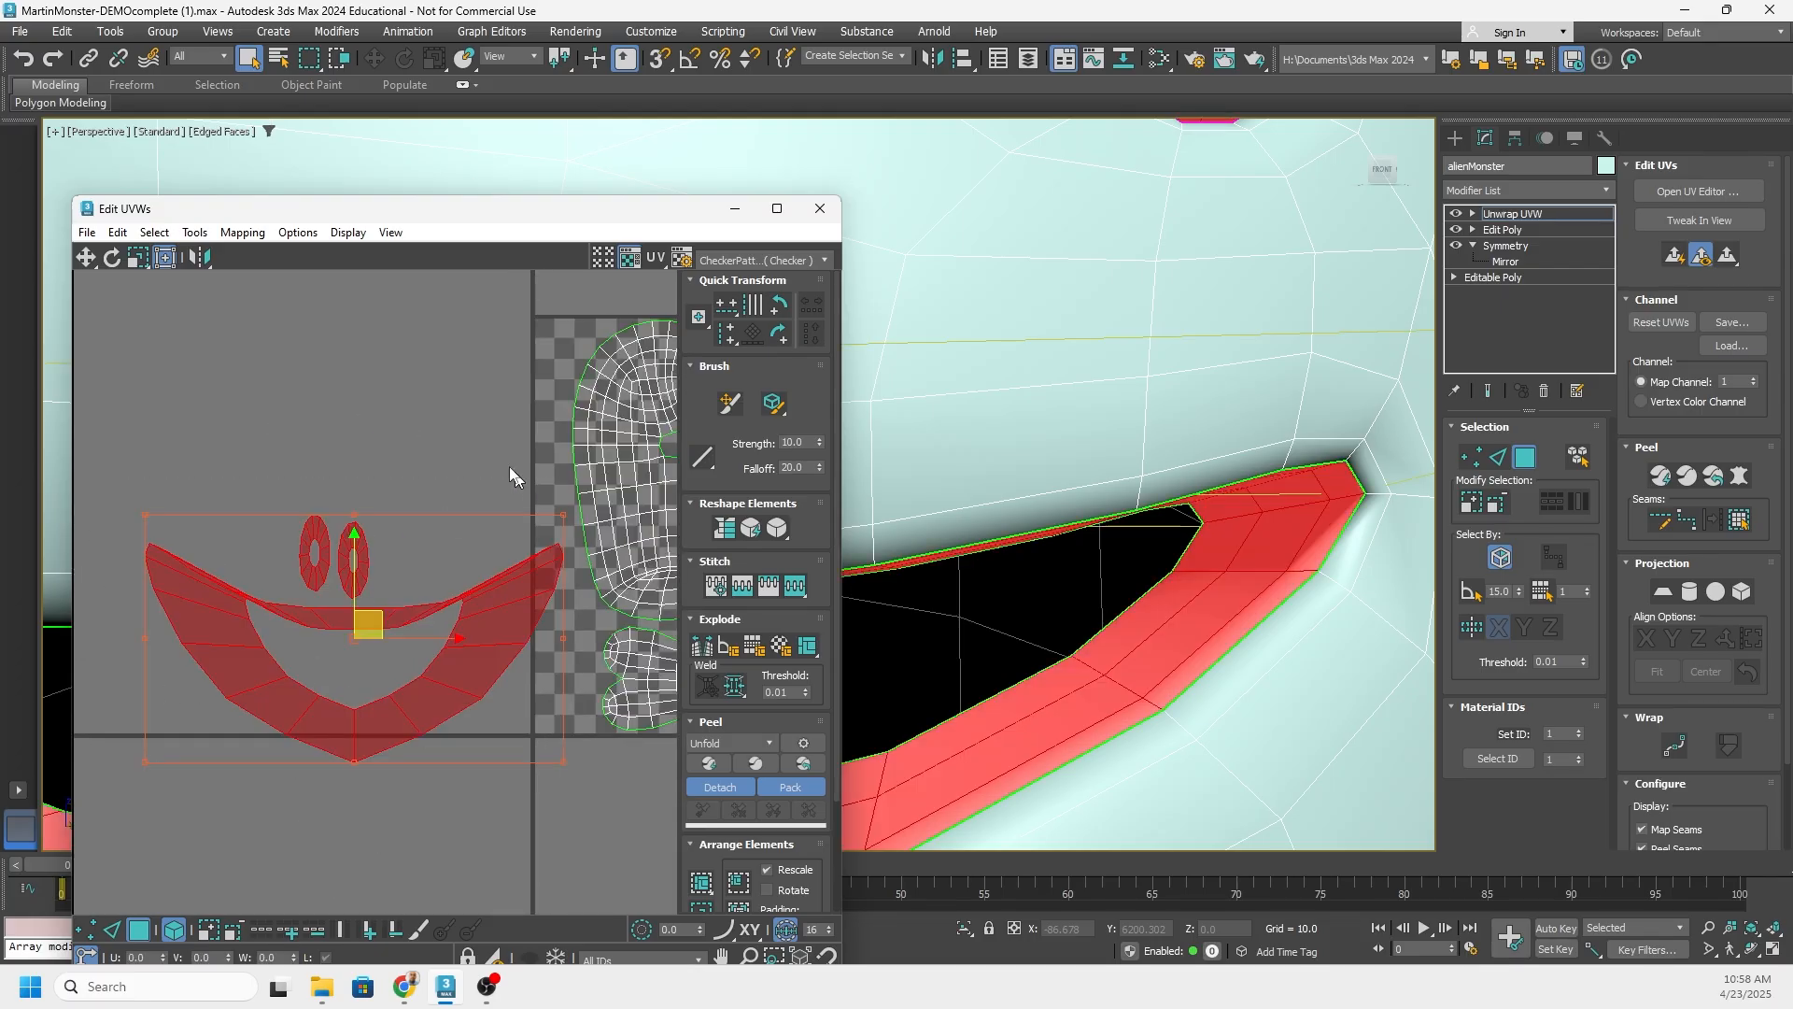
click(194, 233)
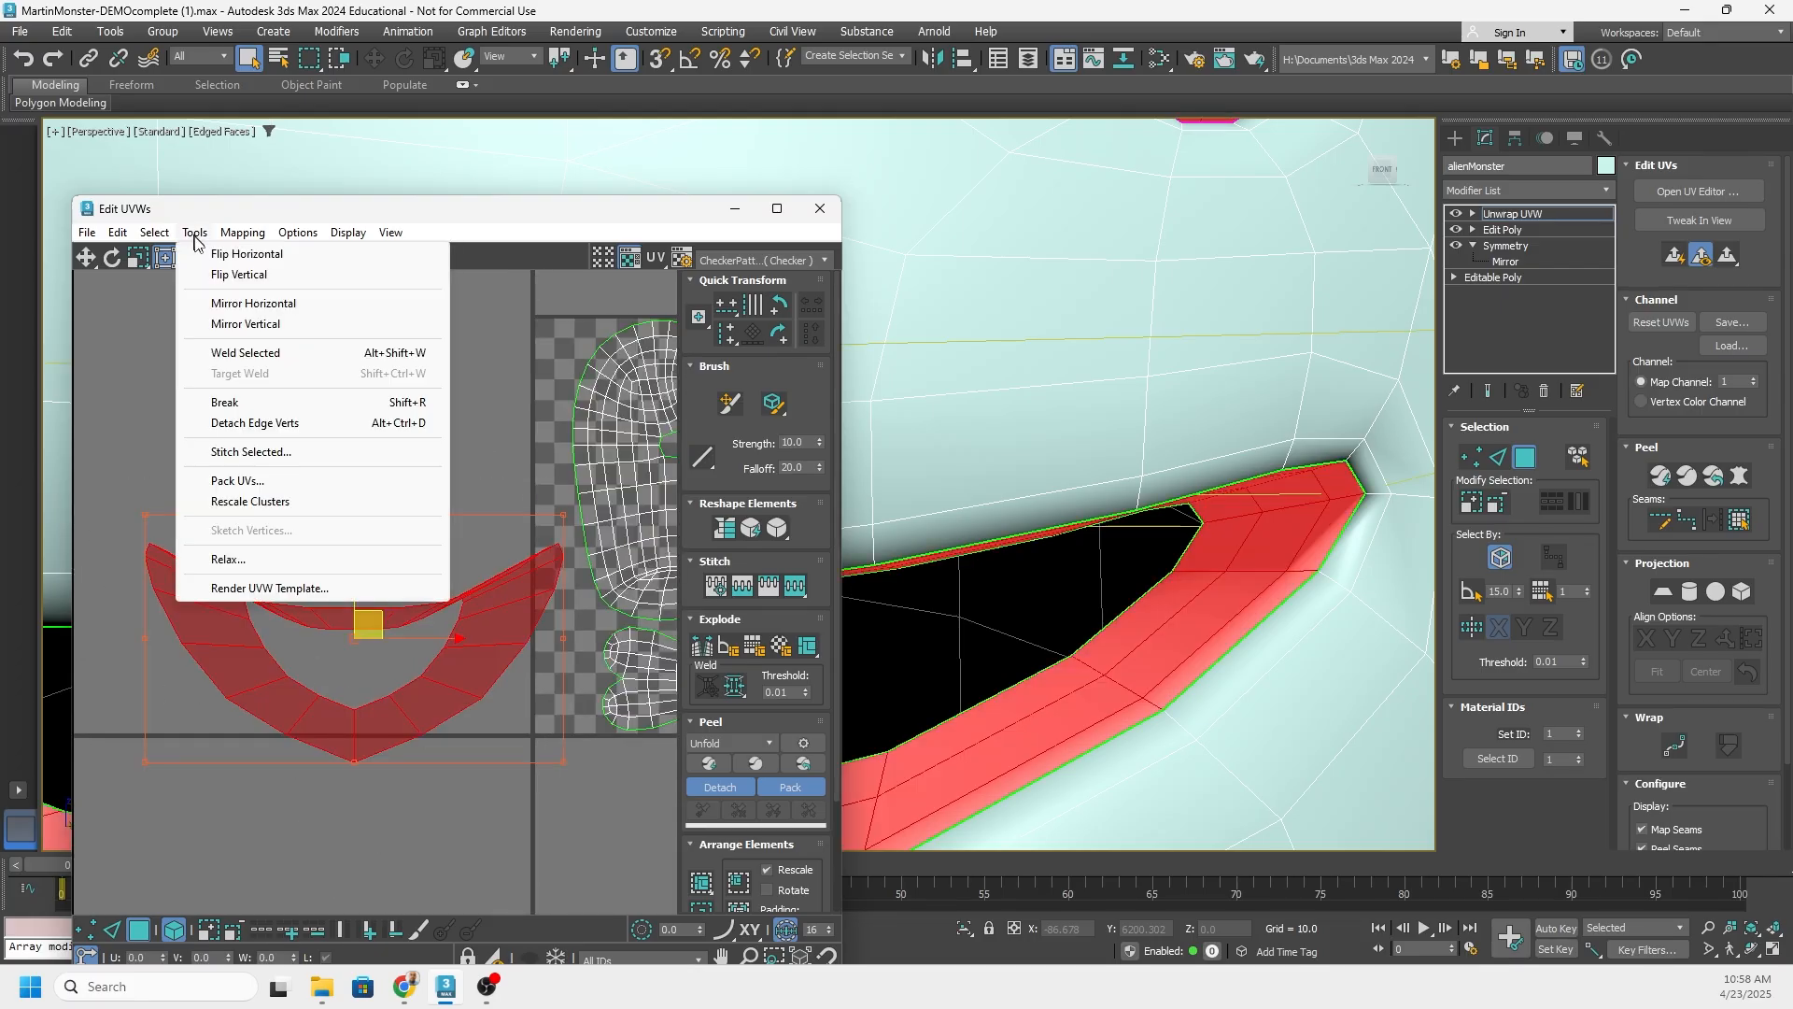
click(229, 559)
click(182, 245)
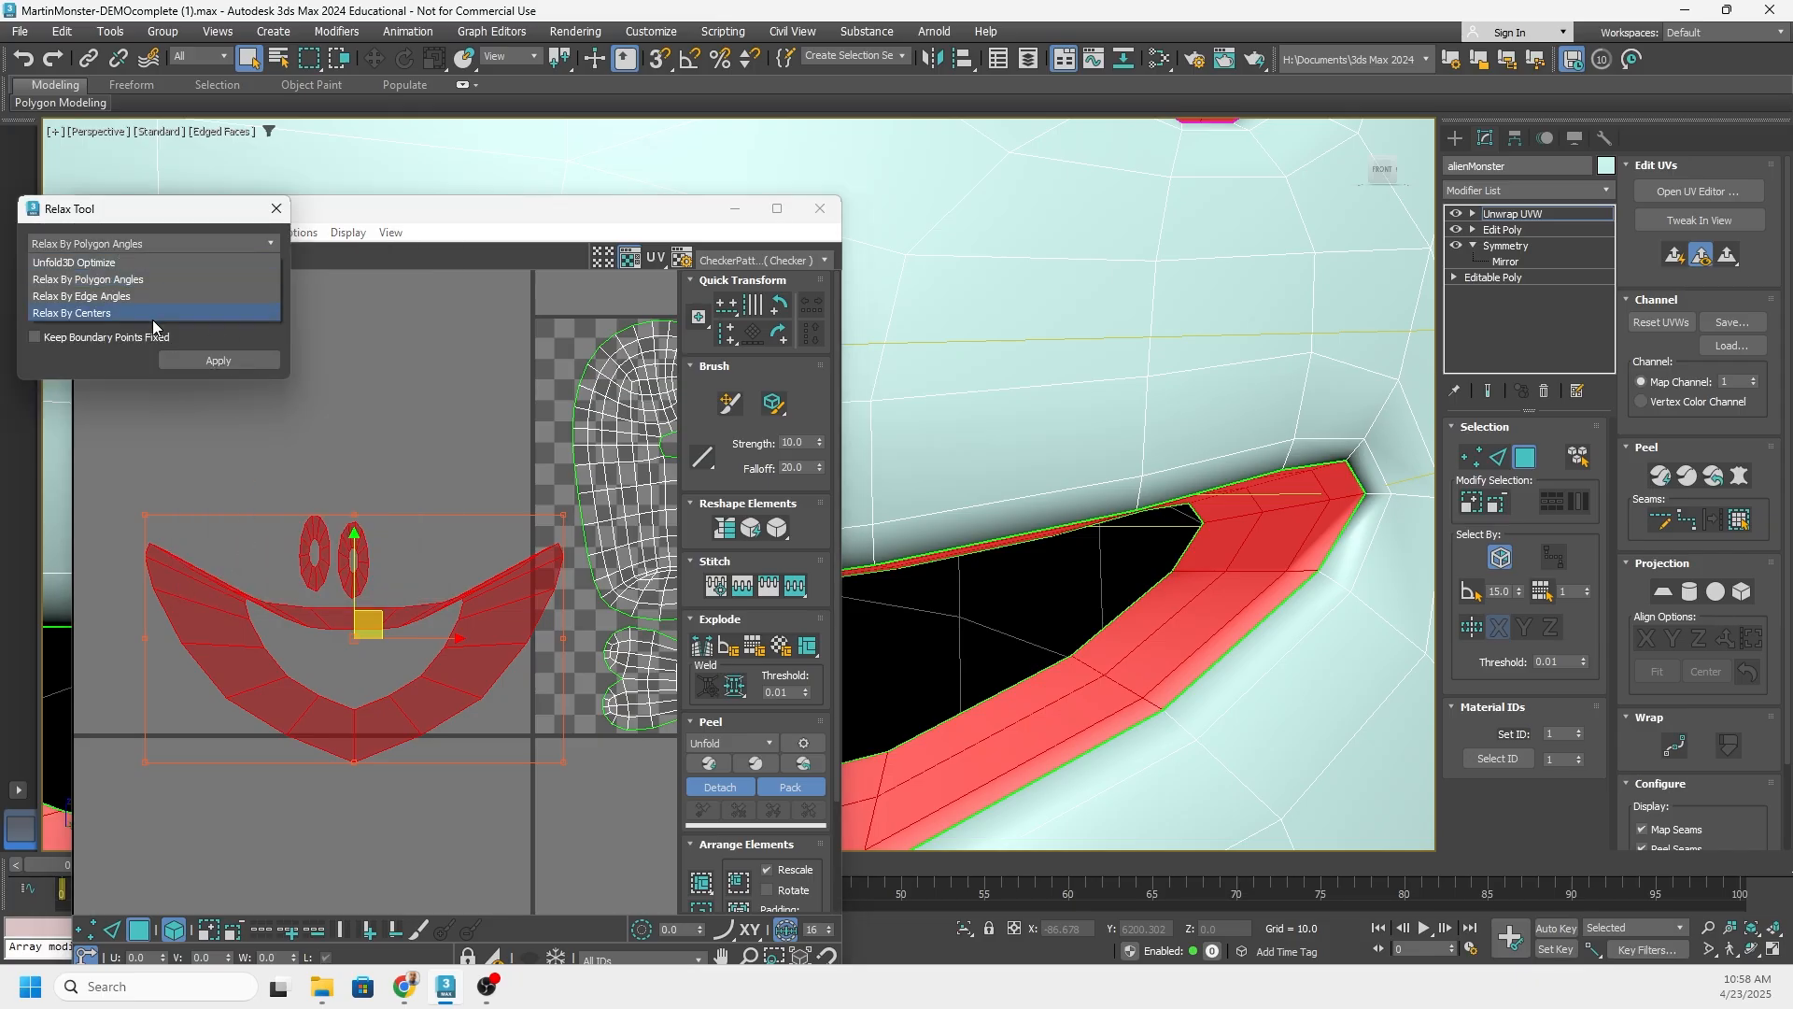
click(153, 314)
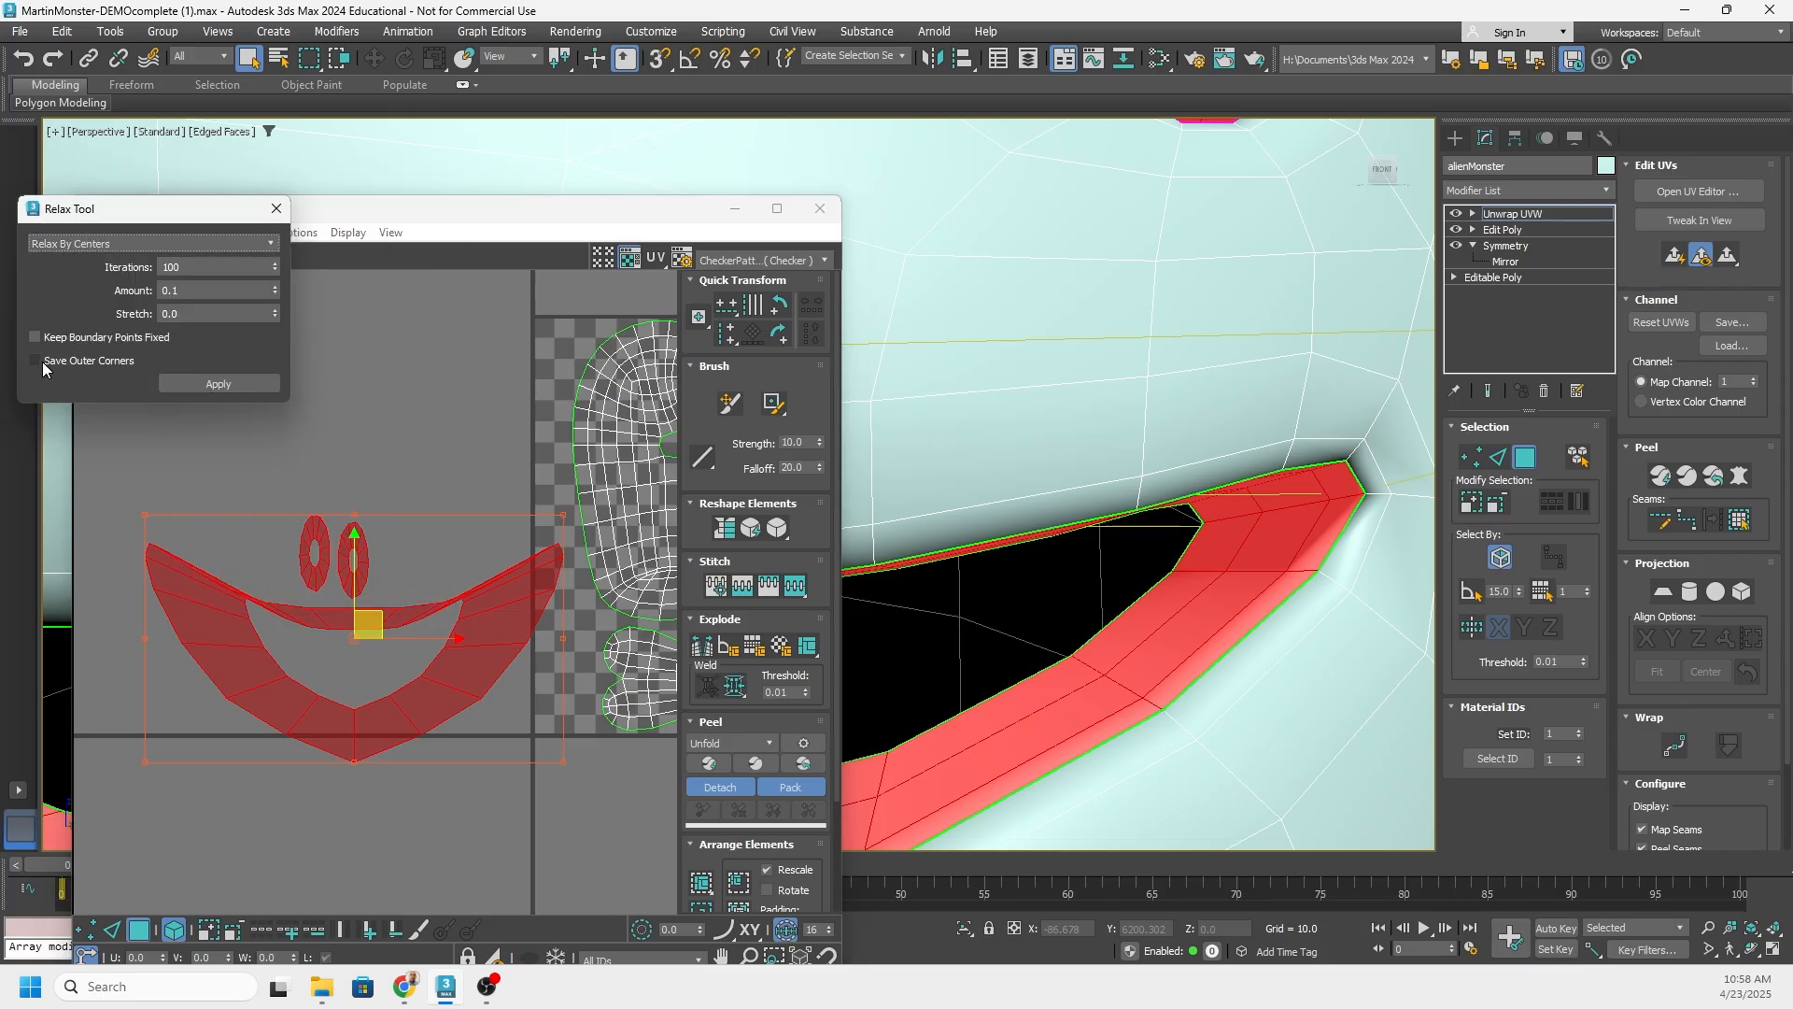
Relax the selected shells with 100 iterations, amount 1.0, stretch 0.0 and boundary points kept fixed, and clear the selection
click(217, 384)
drag(274, 291, 291, 77)
click(205, 384)
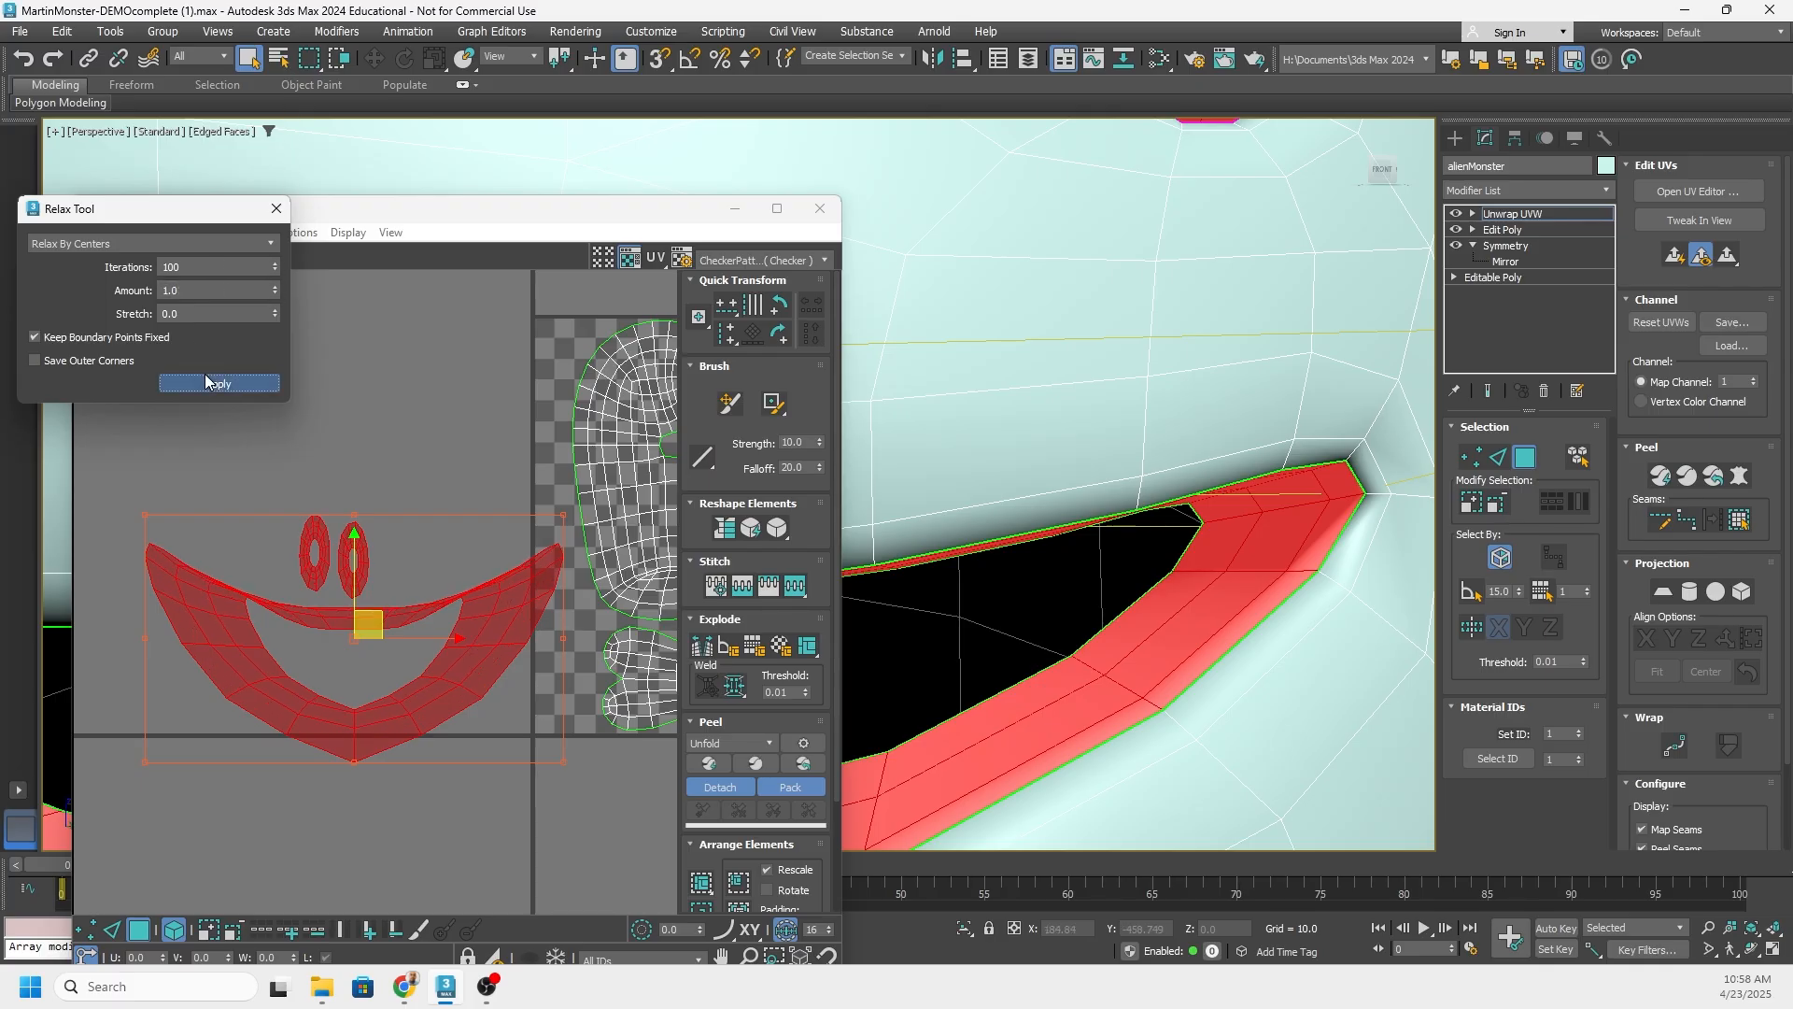
scroll(301, 575, up, 1)
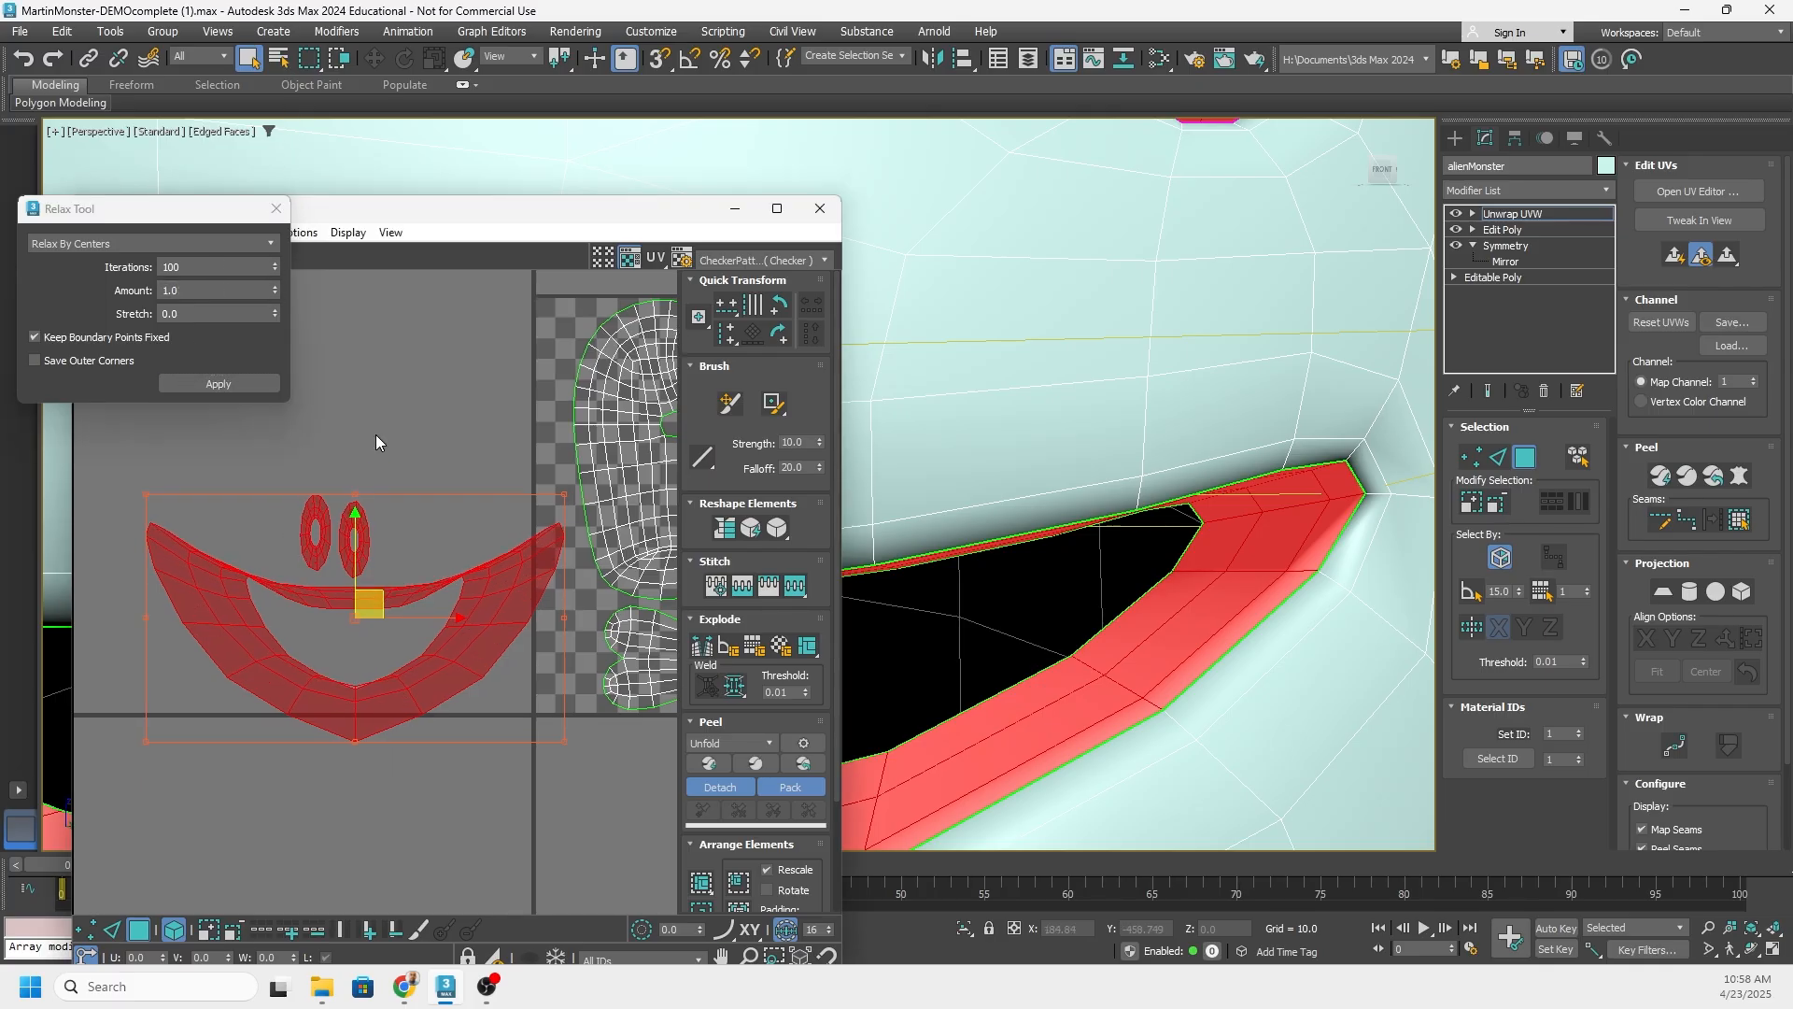
click(375, 434)
scroll(318, 587, up, 2)
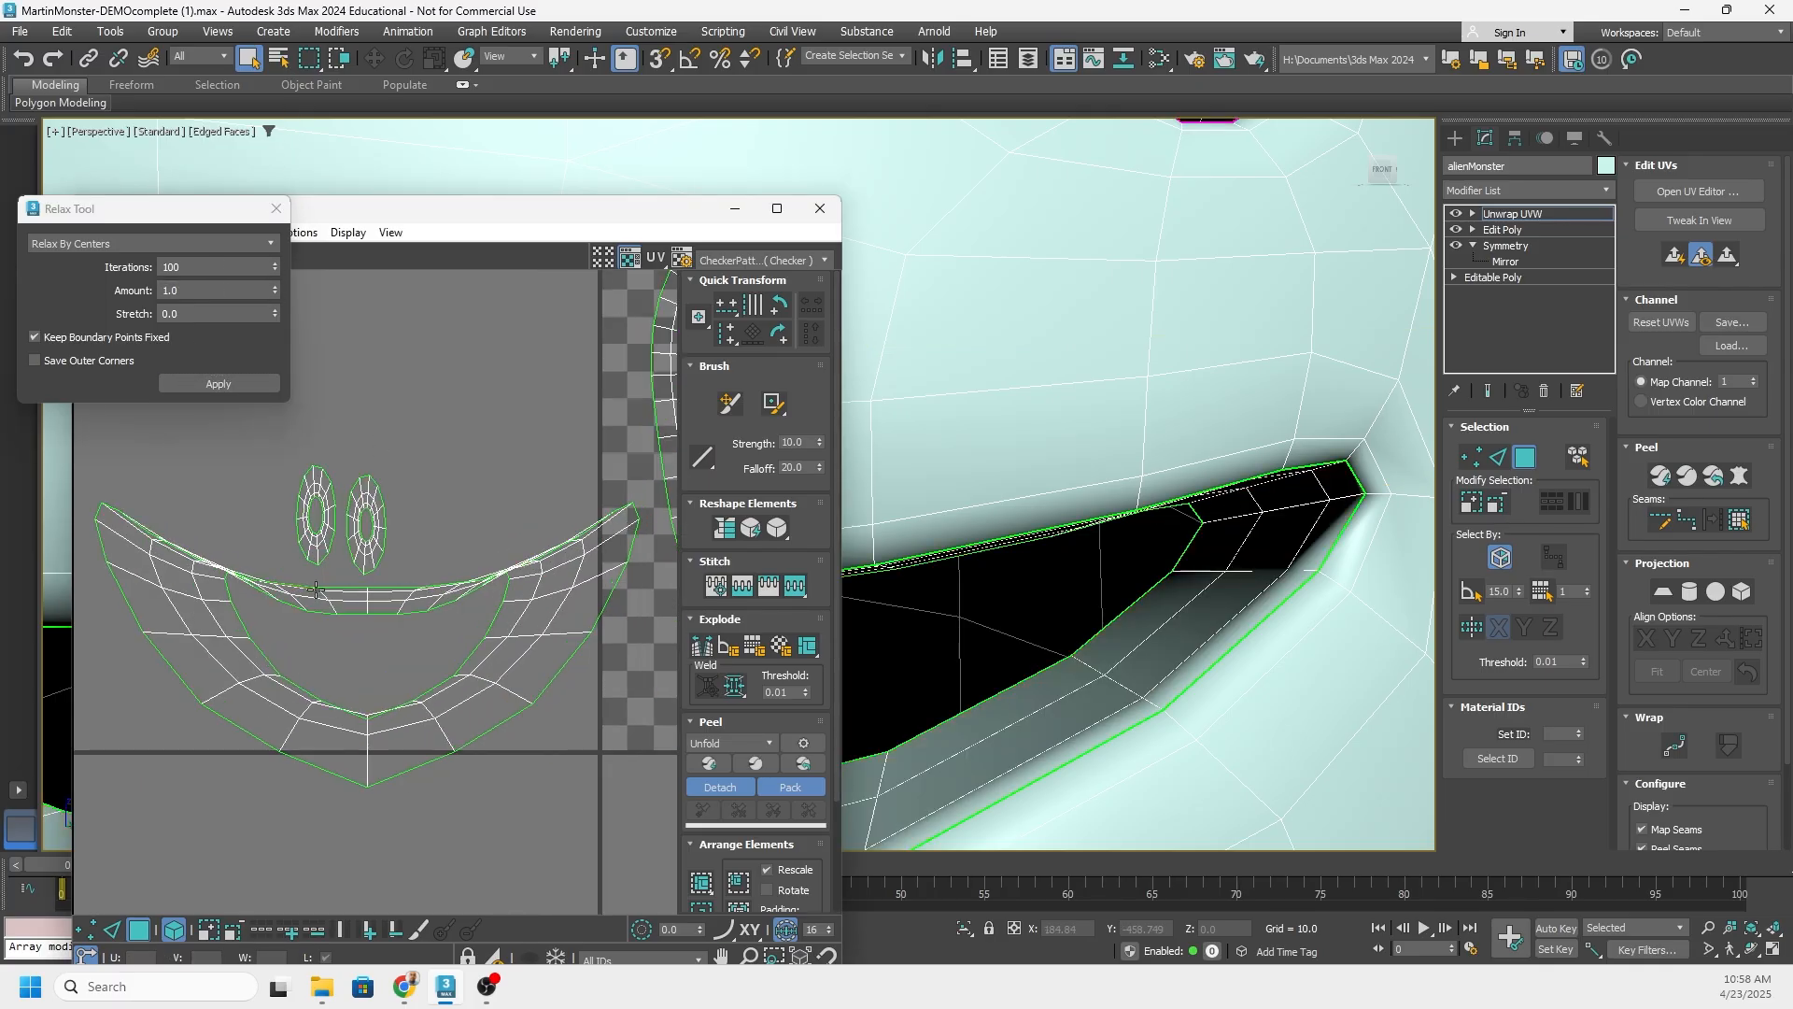
Relax the mouth shell by polygon angles with 44 iterations, amount 0.0, stretch 0.0 and boundary points not fixed, and clear the selection
click(359, 613)
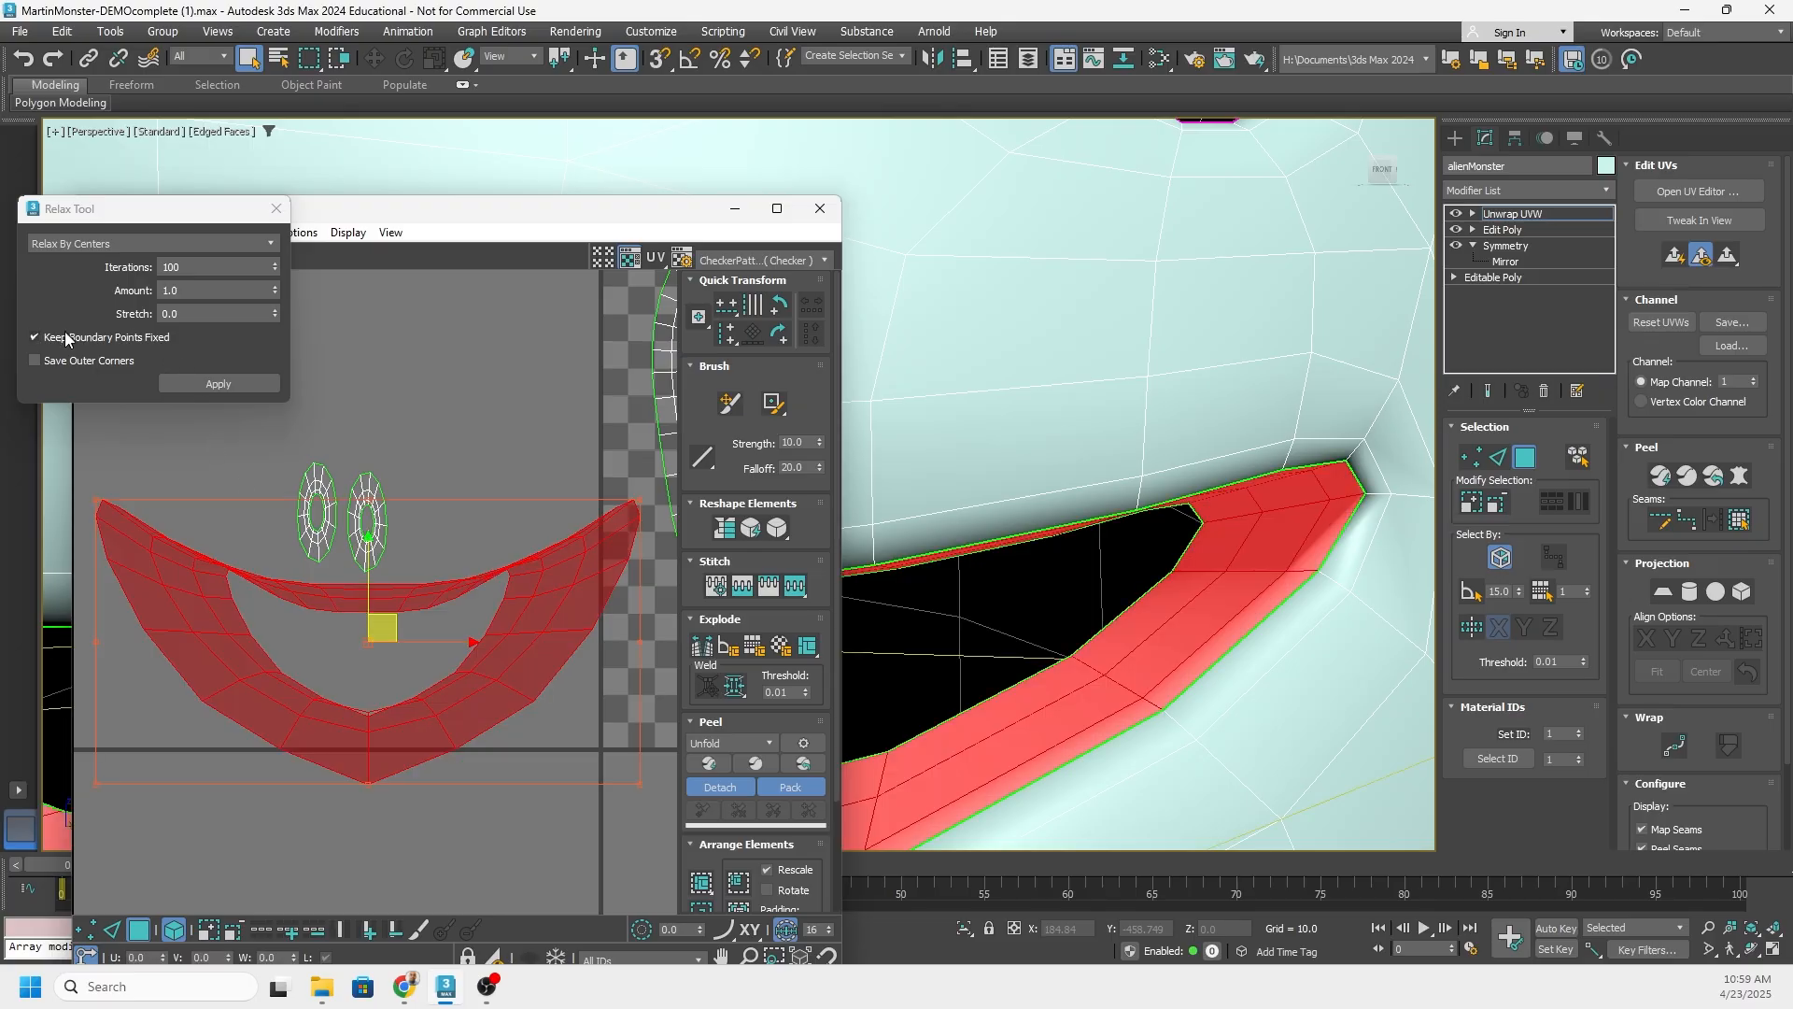
click(56, 338)
click(150, 245)
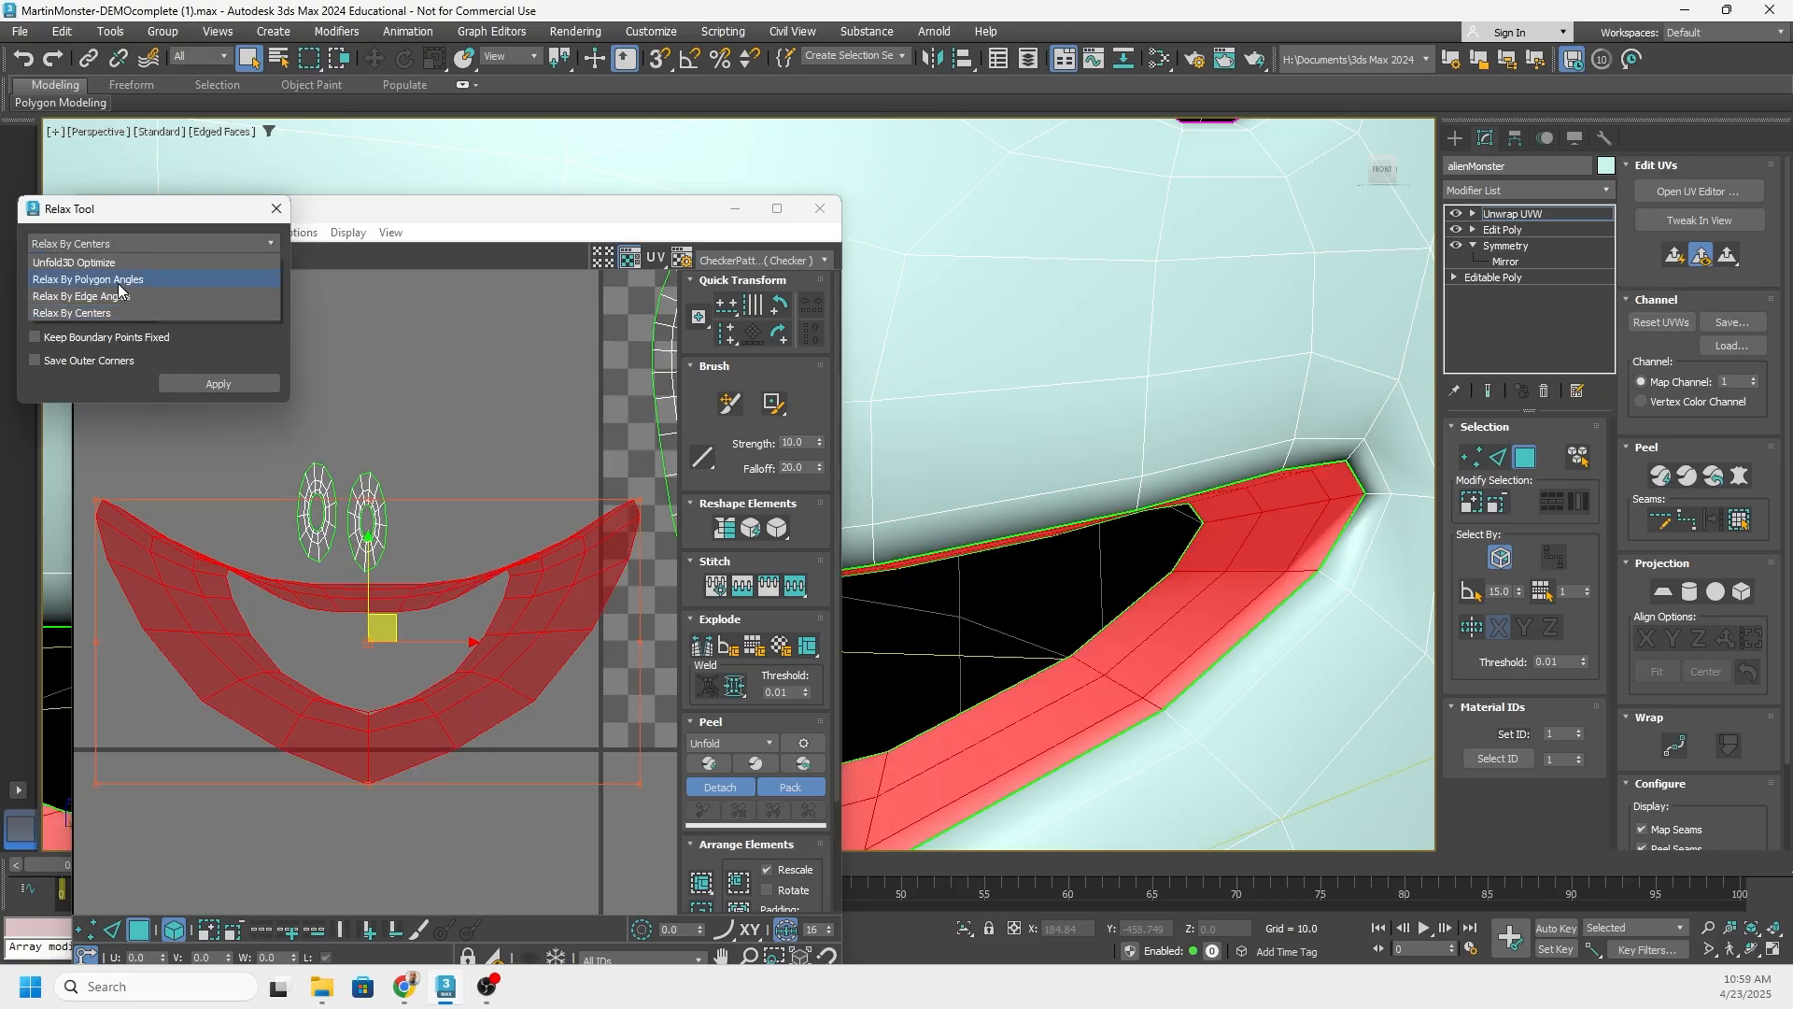
click(121, 281)
drag(273, 287, 264, 400)
drag(276, 268, 275, 297)
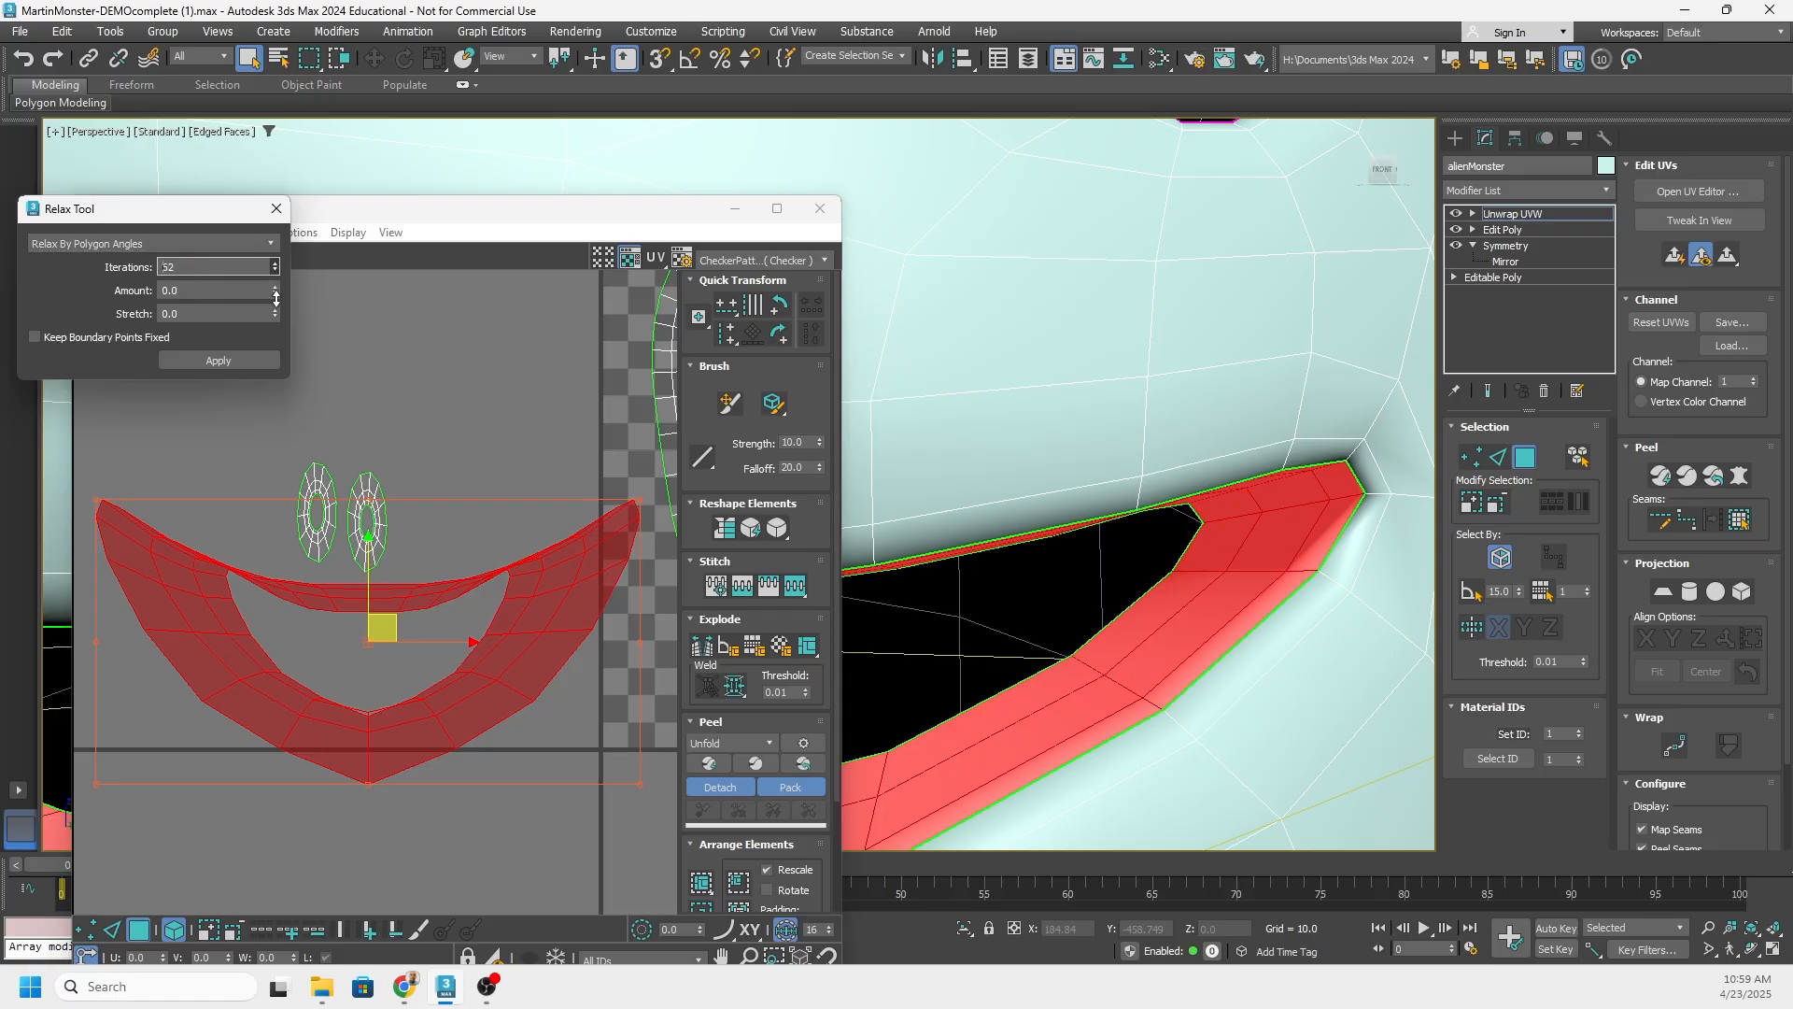
click(236, 362)
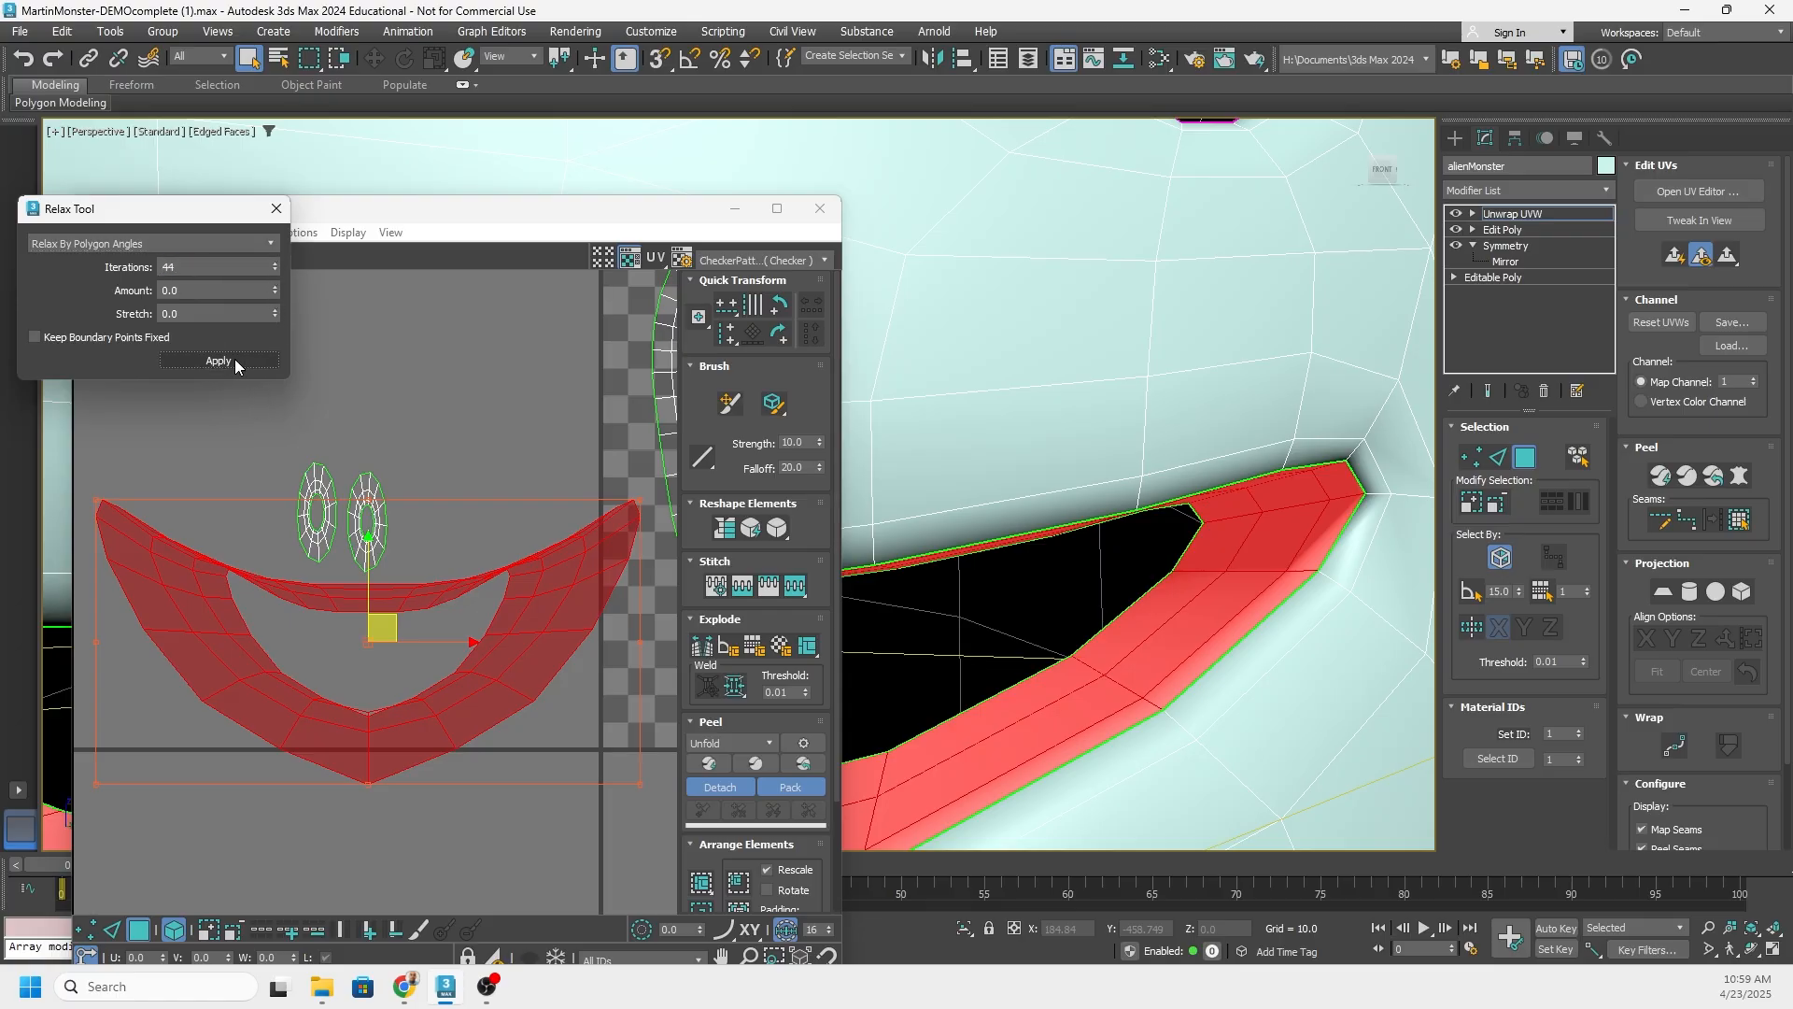
click(417, 469)
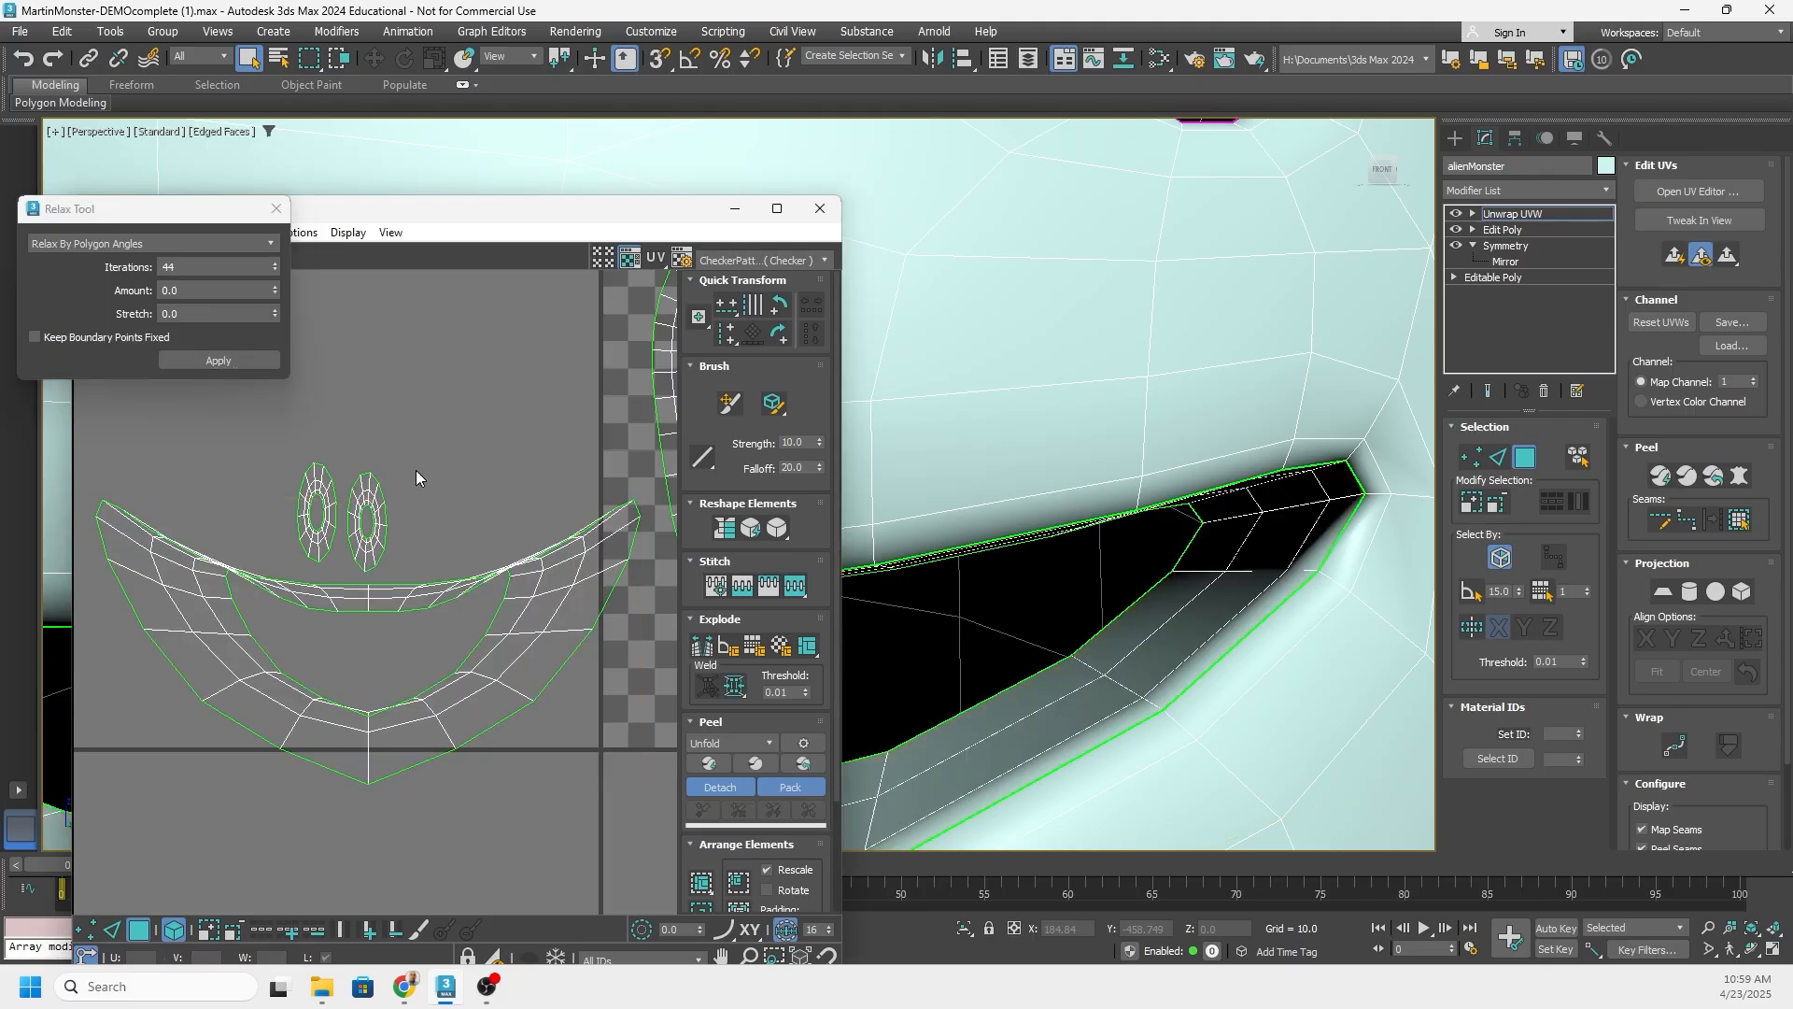
Apply the same polygon-angle relax to the mouth and both eye-socket shells together, and clear the selection
key(ctrl+a)
click(223, 353)
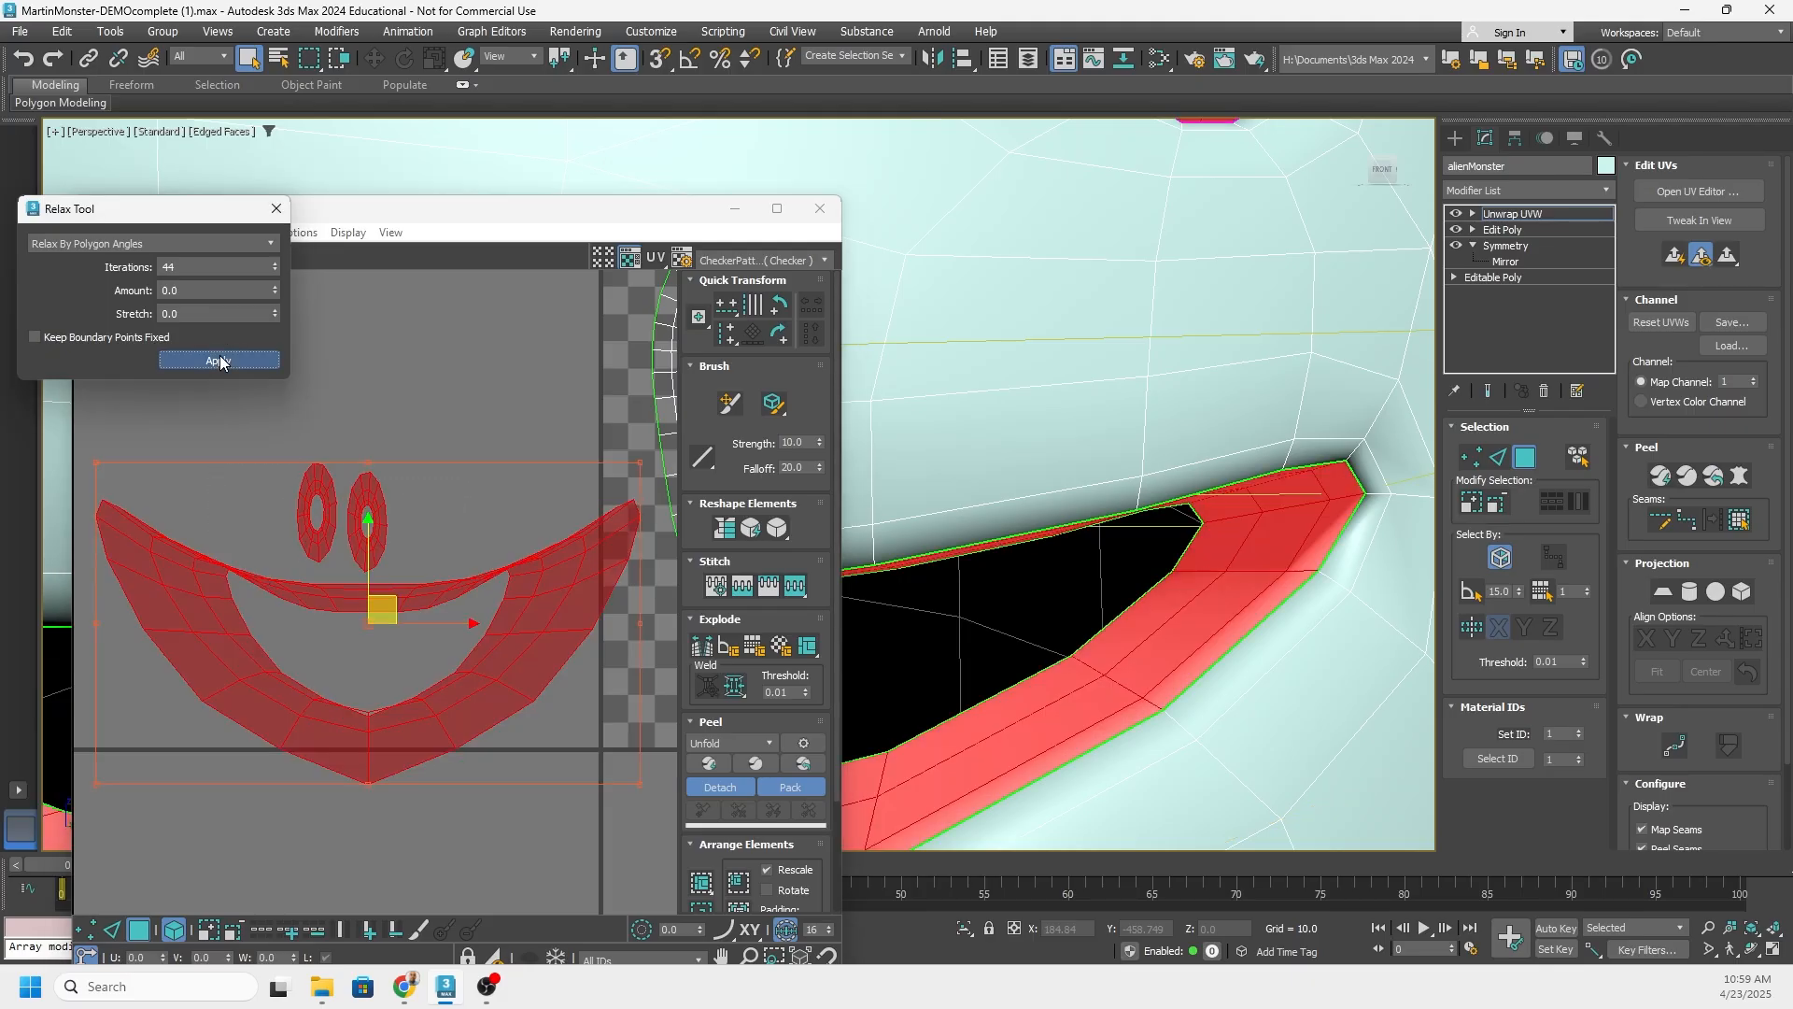
click(406, 480)
Move the mouth and both eye-socket shells into the lower-left part of the UV tile, scaled down to about a quarter size
scroll(402, 483, down, 2)
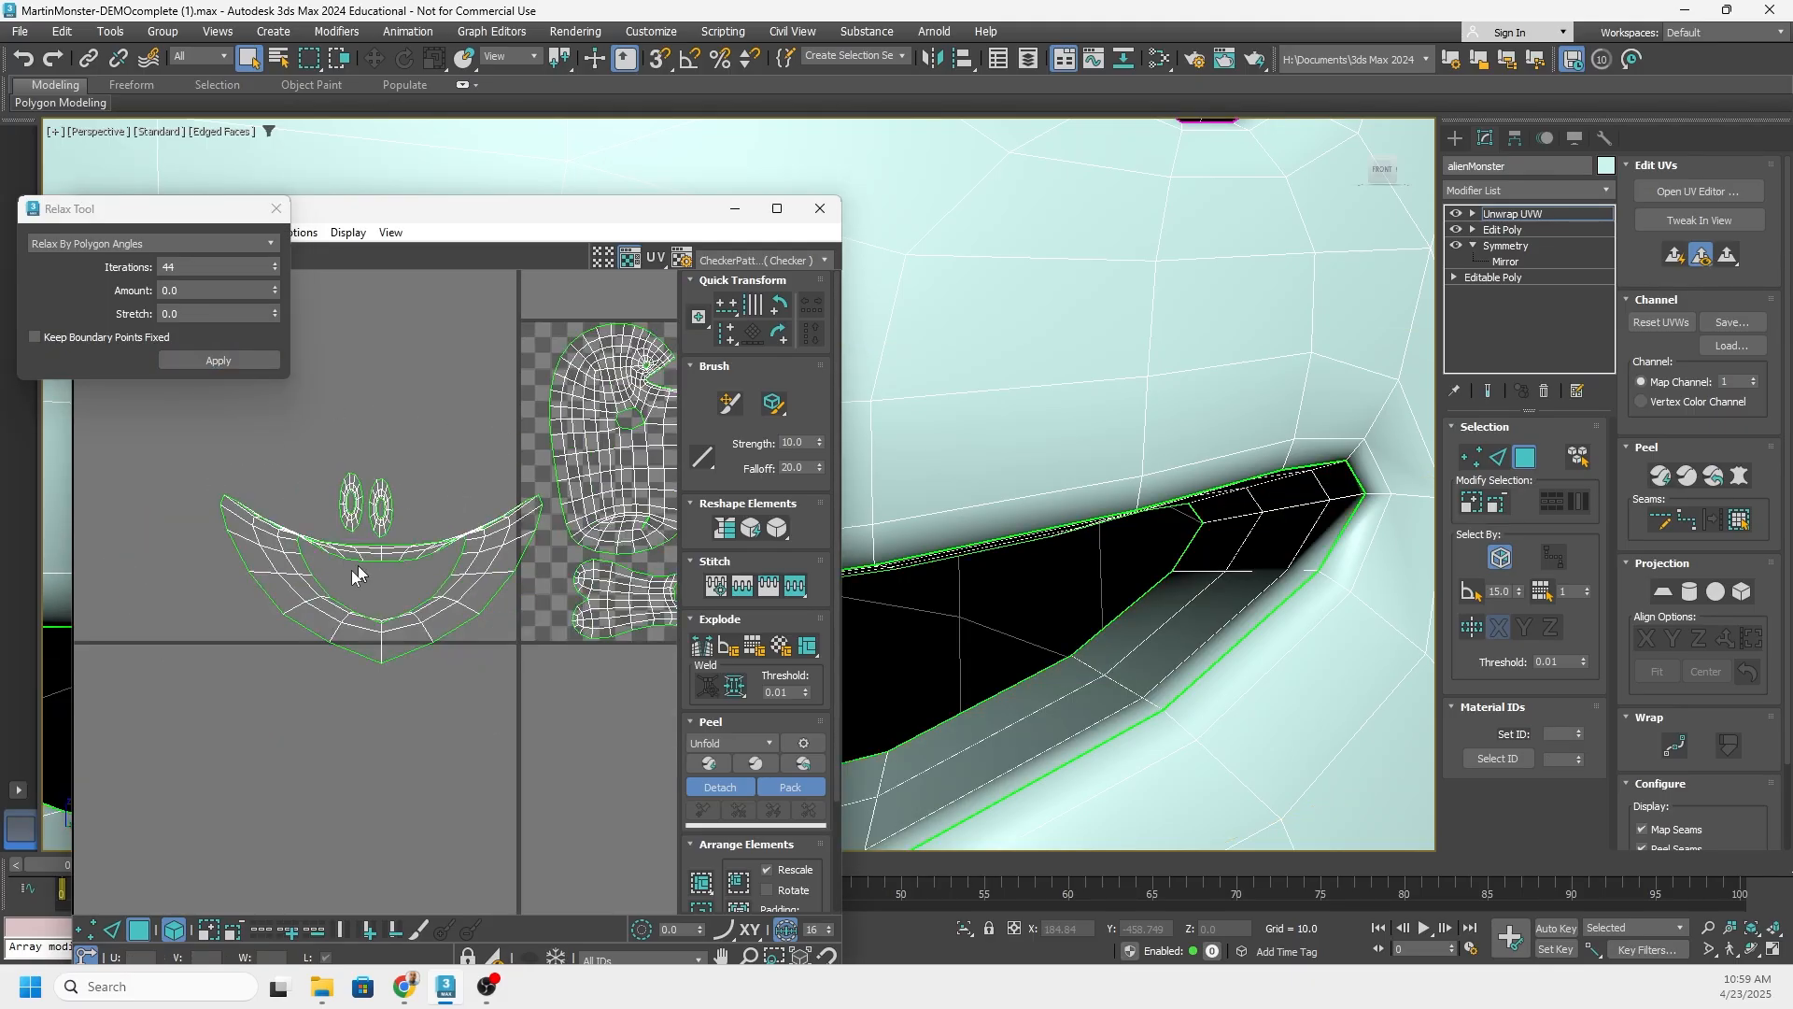
drag(523, 441, 69, 710)
middle_drag(381, 567, 257, 623)
drag(271, 606, 404, 628)
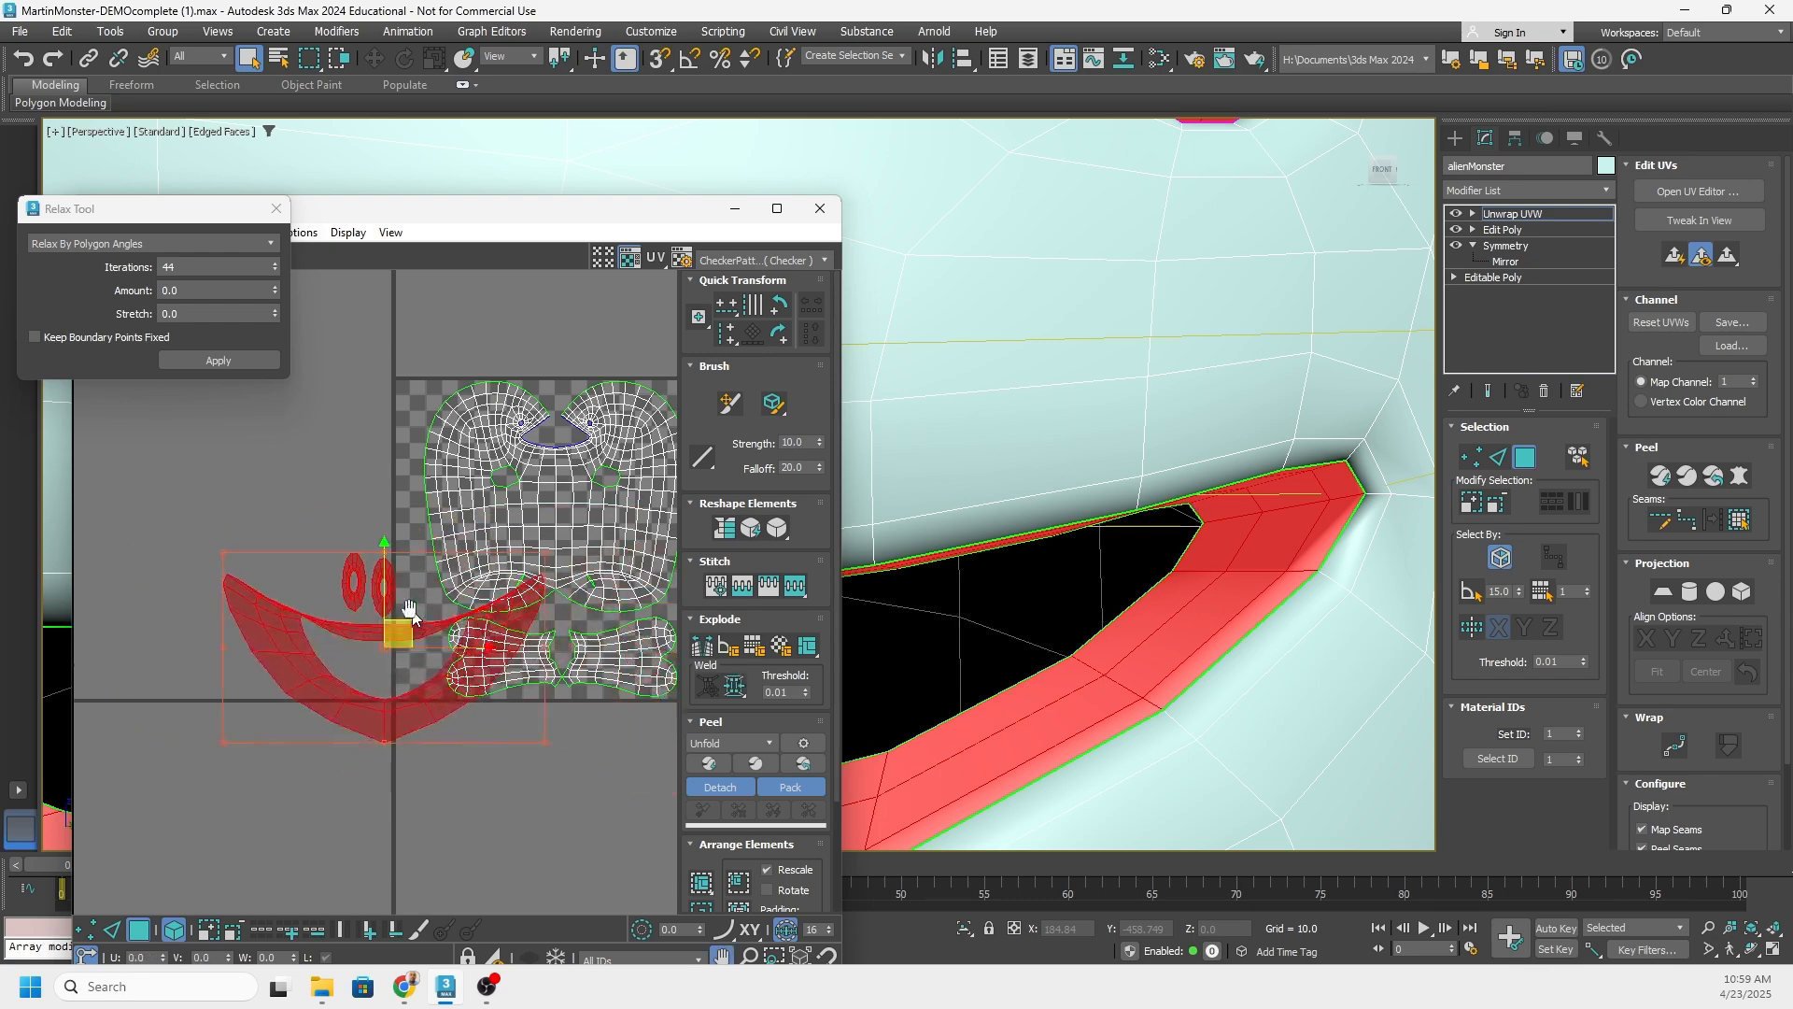
middle_drag(501, 559, 255, 490)
drag(301, 483, 107, 562)
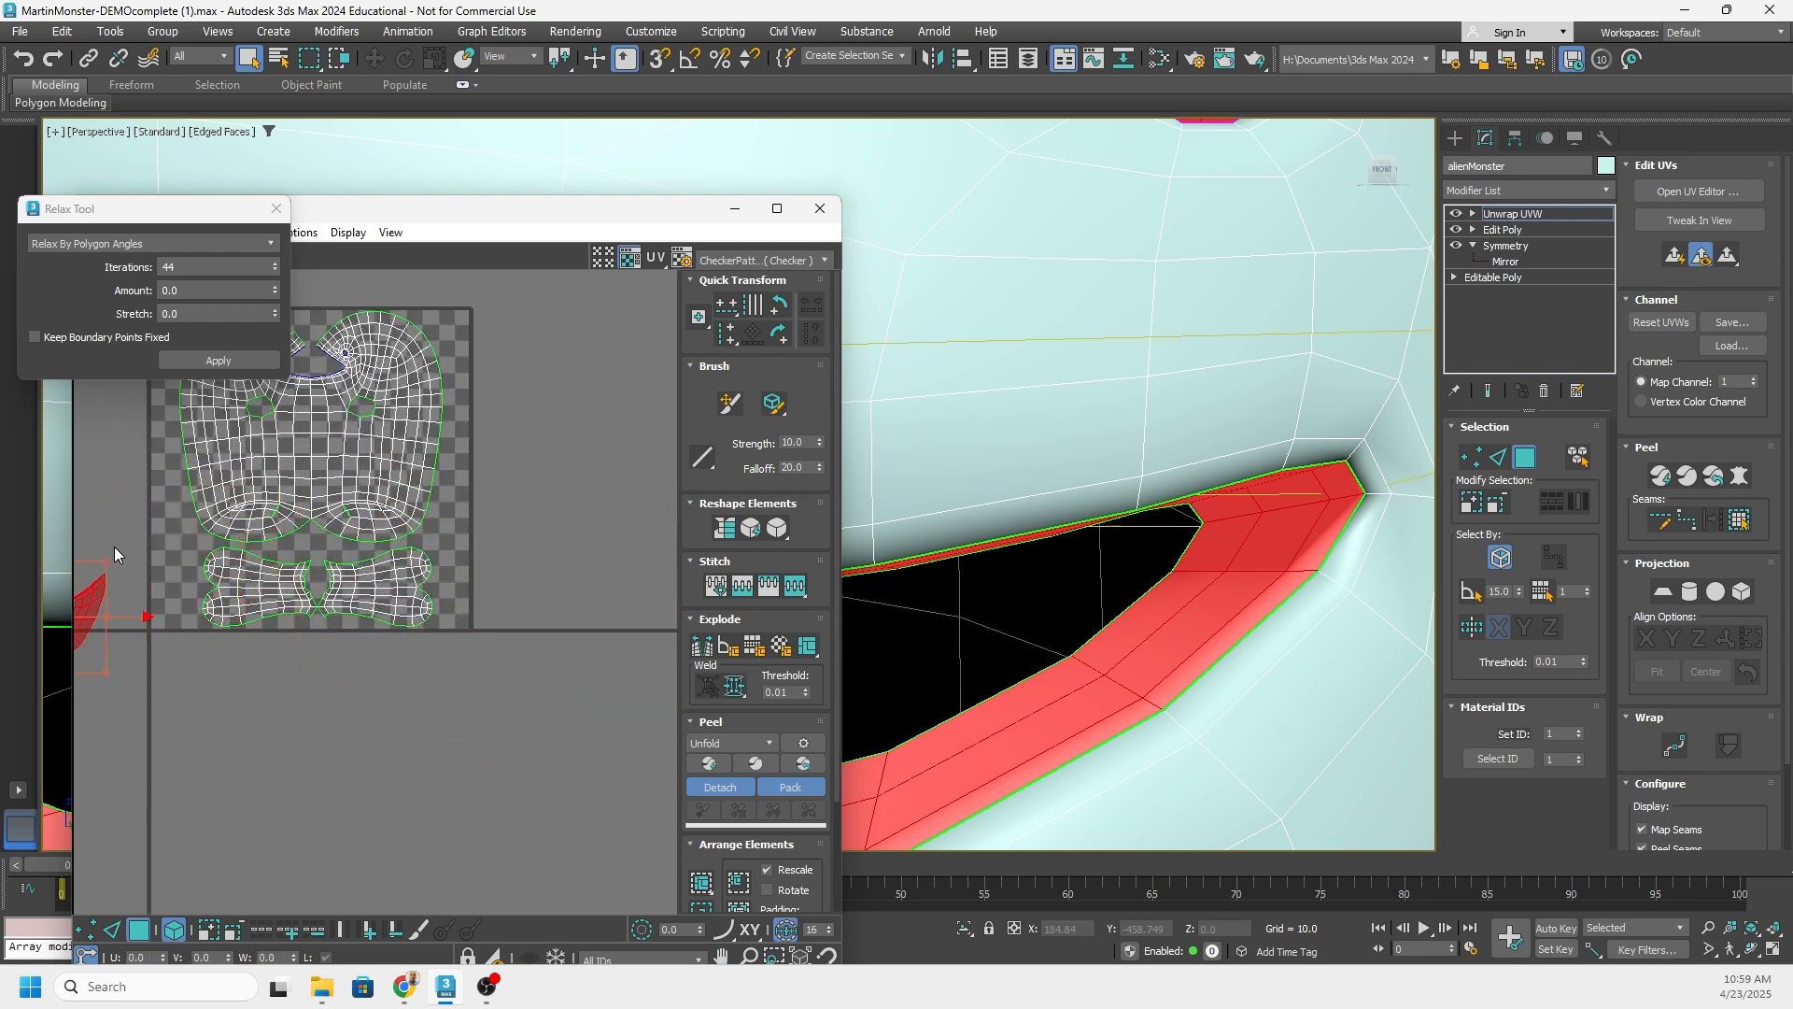
middle_drag(137, 566, 422, 540)
drag(392, 535, 481, 519)
scroll(490, 533, up, 5)
scroll(489, 532, up, 2)
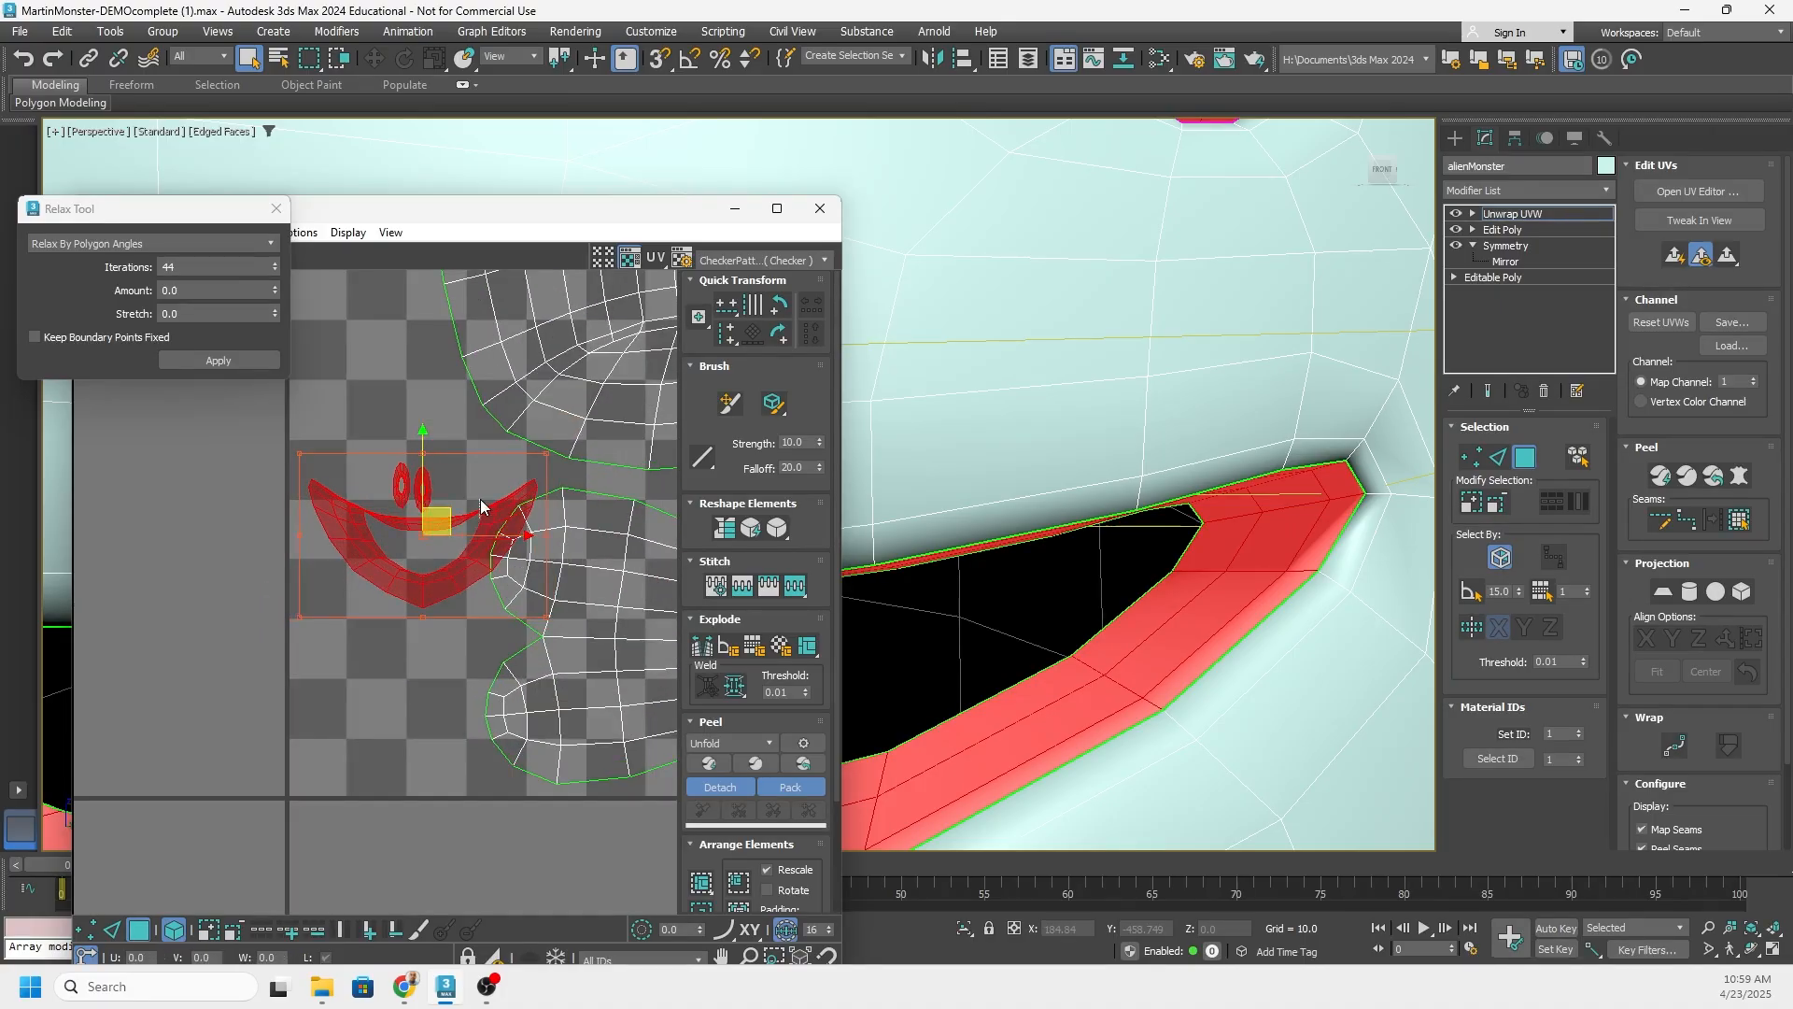
Scale the mouth shell down to about three quarters and place it near the tile's bottom edge, beside the arm shell
click(480, 499)
drag(504, 519, 483, 606)
drag(380, 668, 418, 674)
Move both eye-socket shells down together to sit just above the middle of the mouth shell
drag(444, 501, 383, 548)
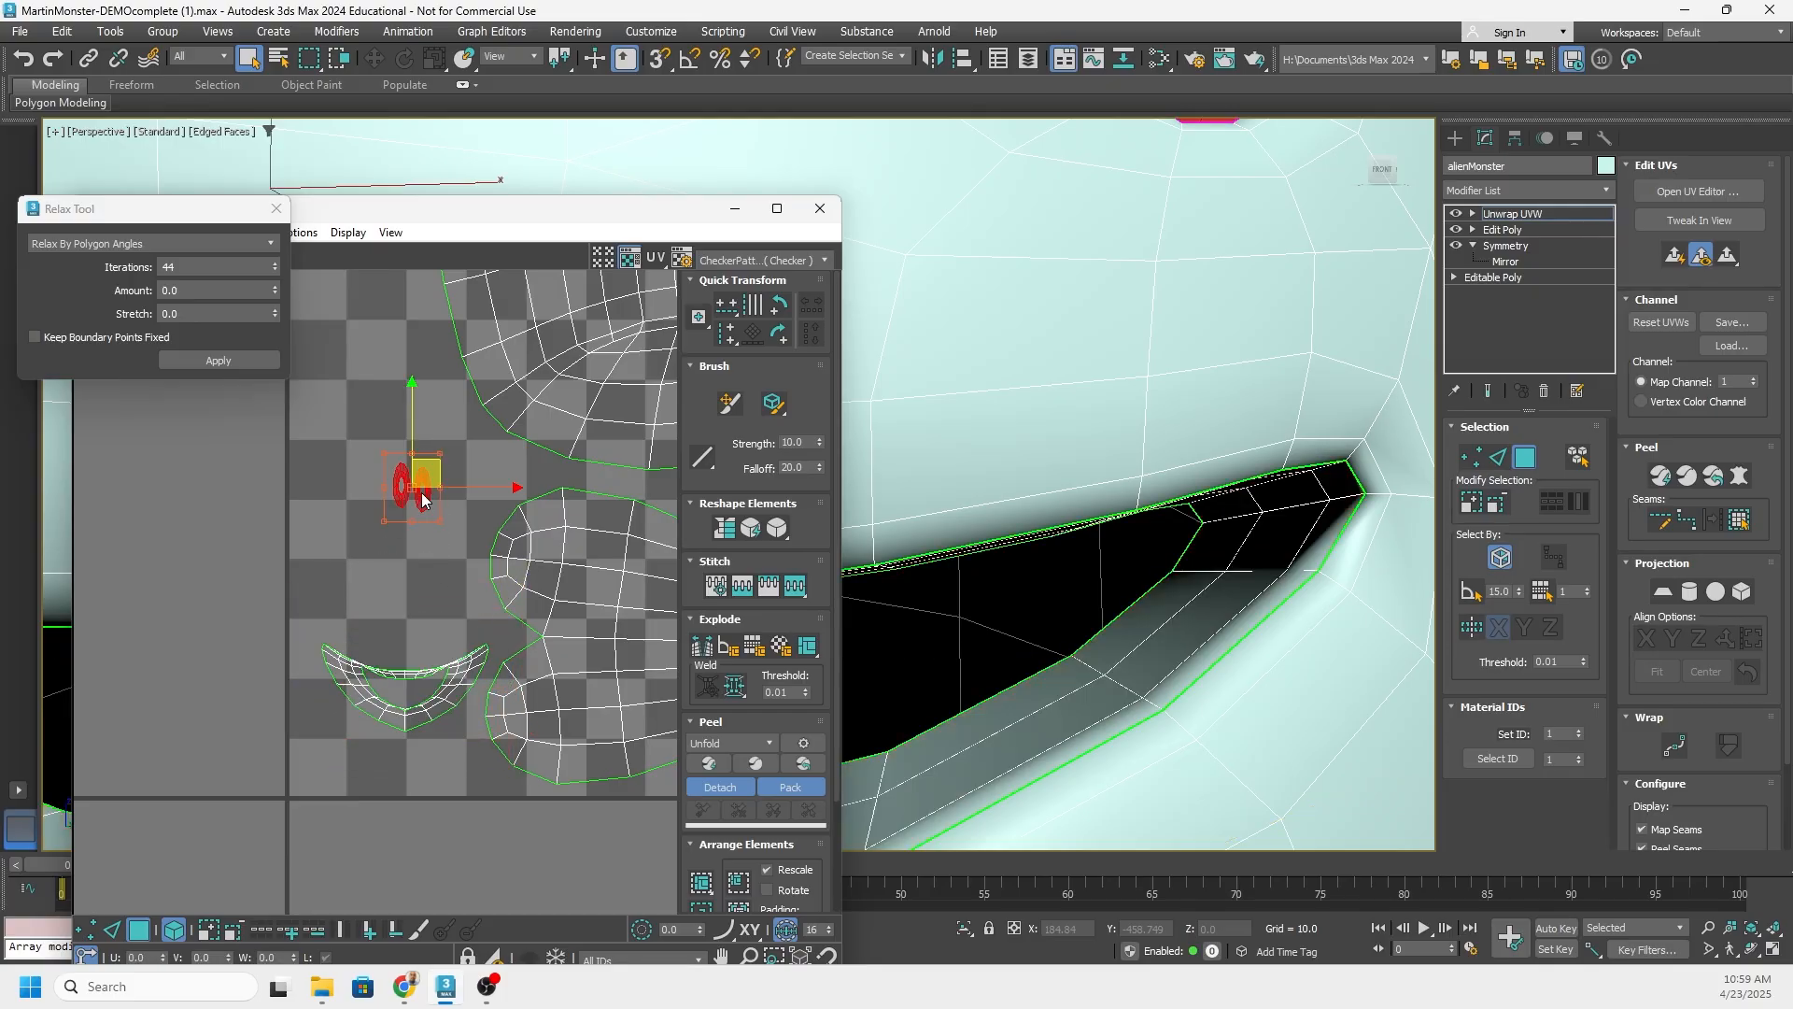
scroll(420, 491, up, 5)
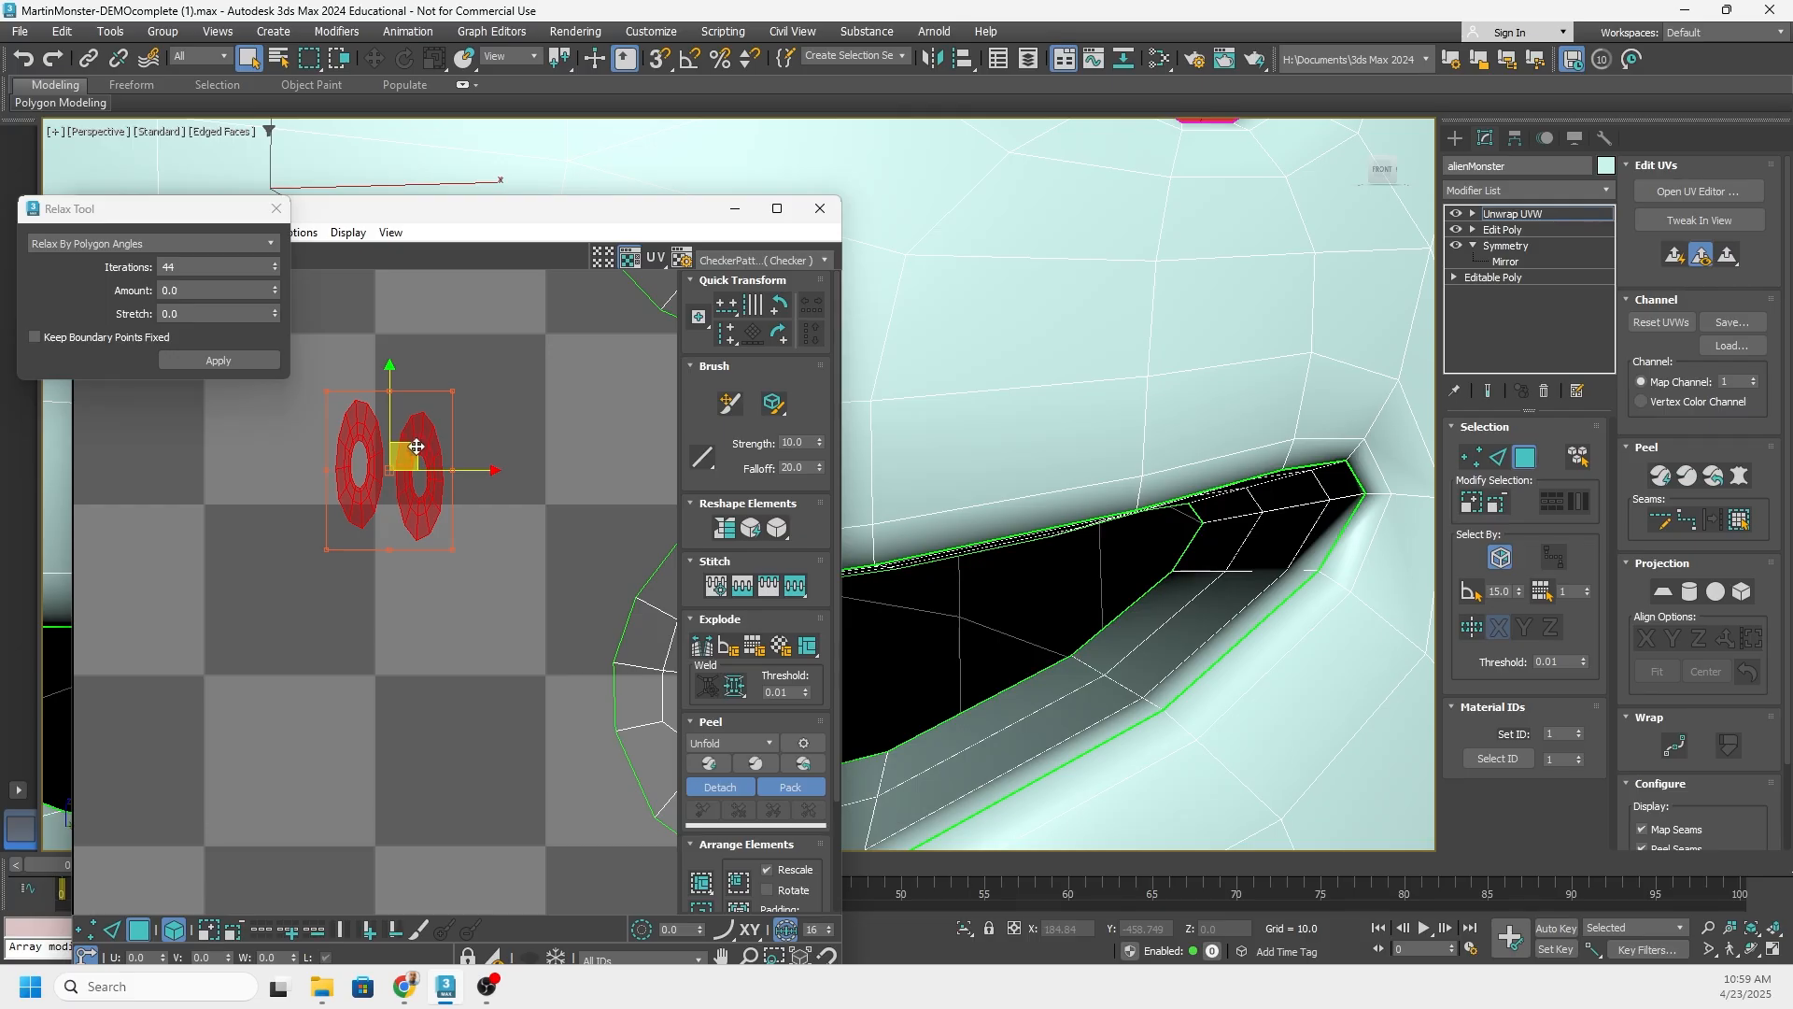
drag(416, 446, 401, 782)
middle_drag(412, 734, 446, 474)
drag(432, 530, 422, 624)
ctrl+click(374, 572)
click(495, 603)
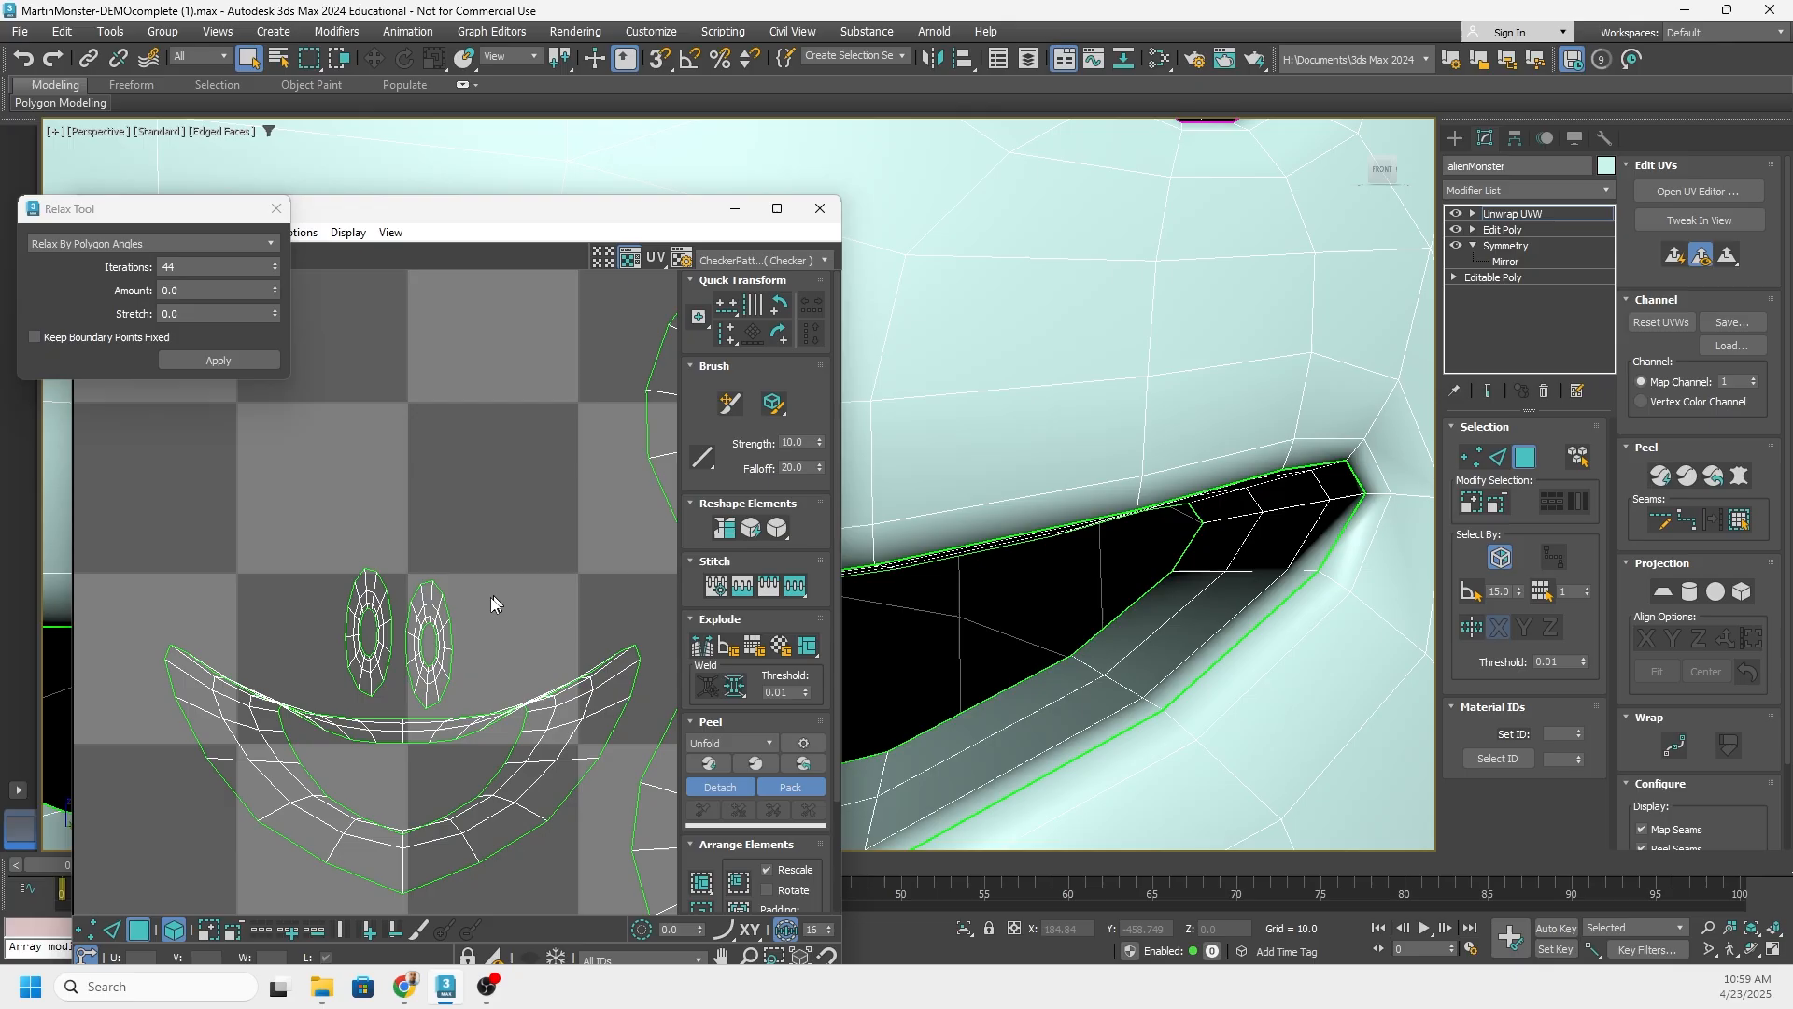
click(439, 606)
scroll(435, 611, down, 2)
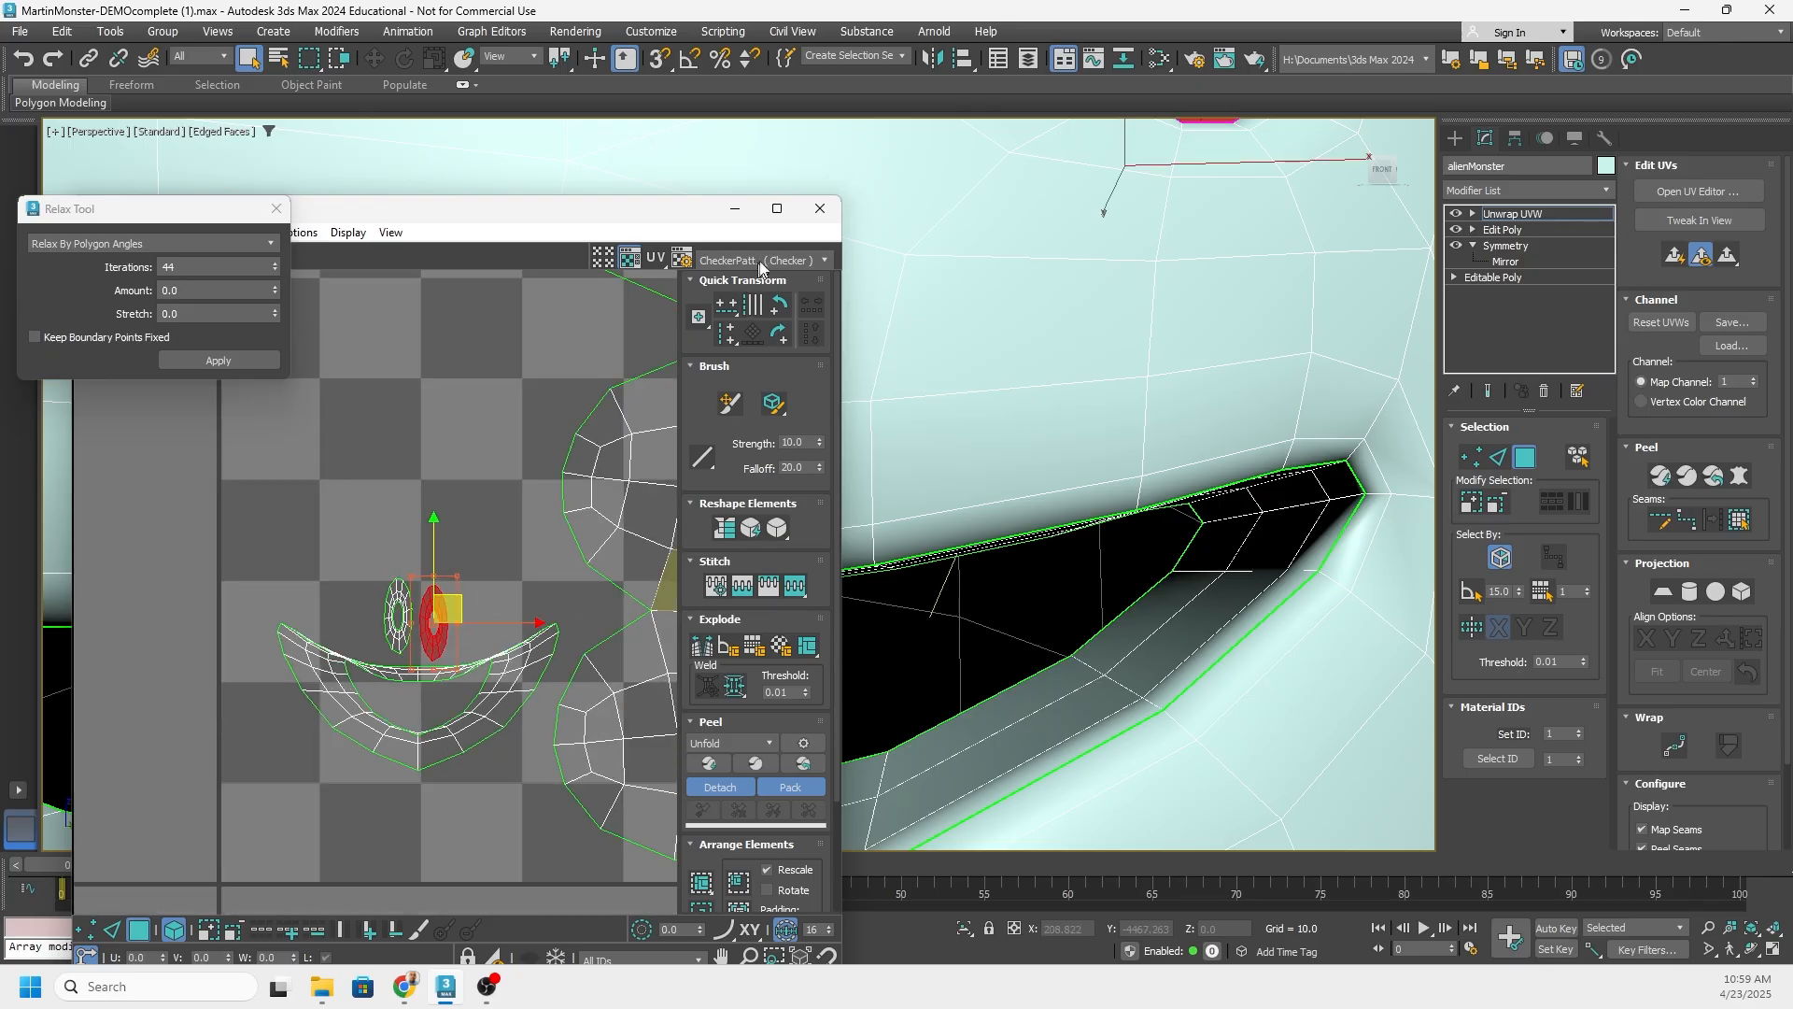
Close the Relax Tool and the UV editor, and view the whole monster with its seams in the viewport
click(276, 208)
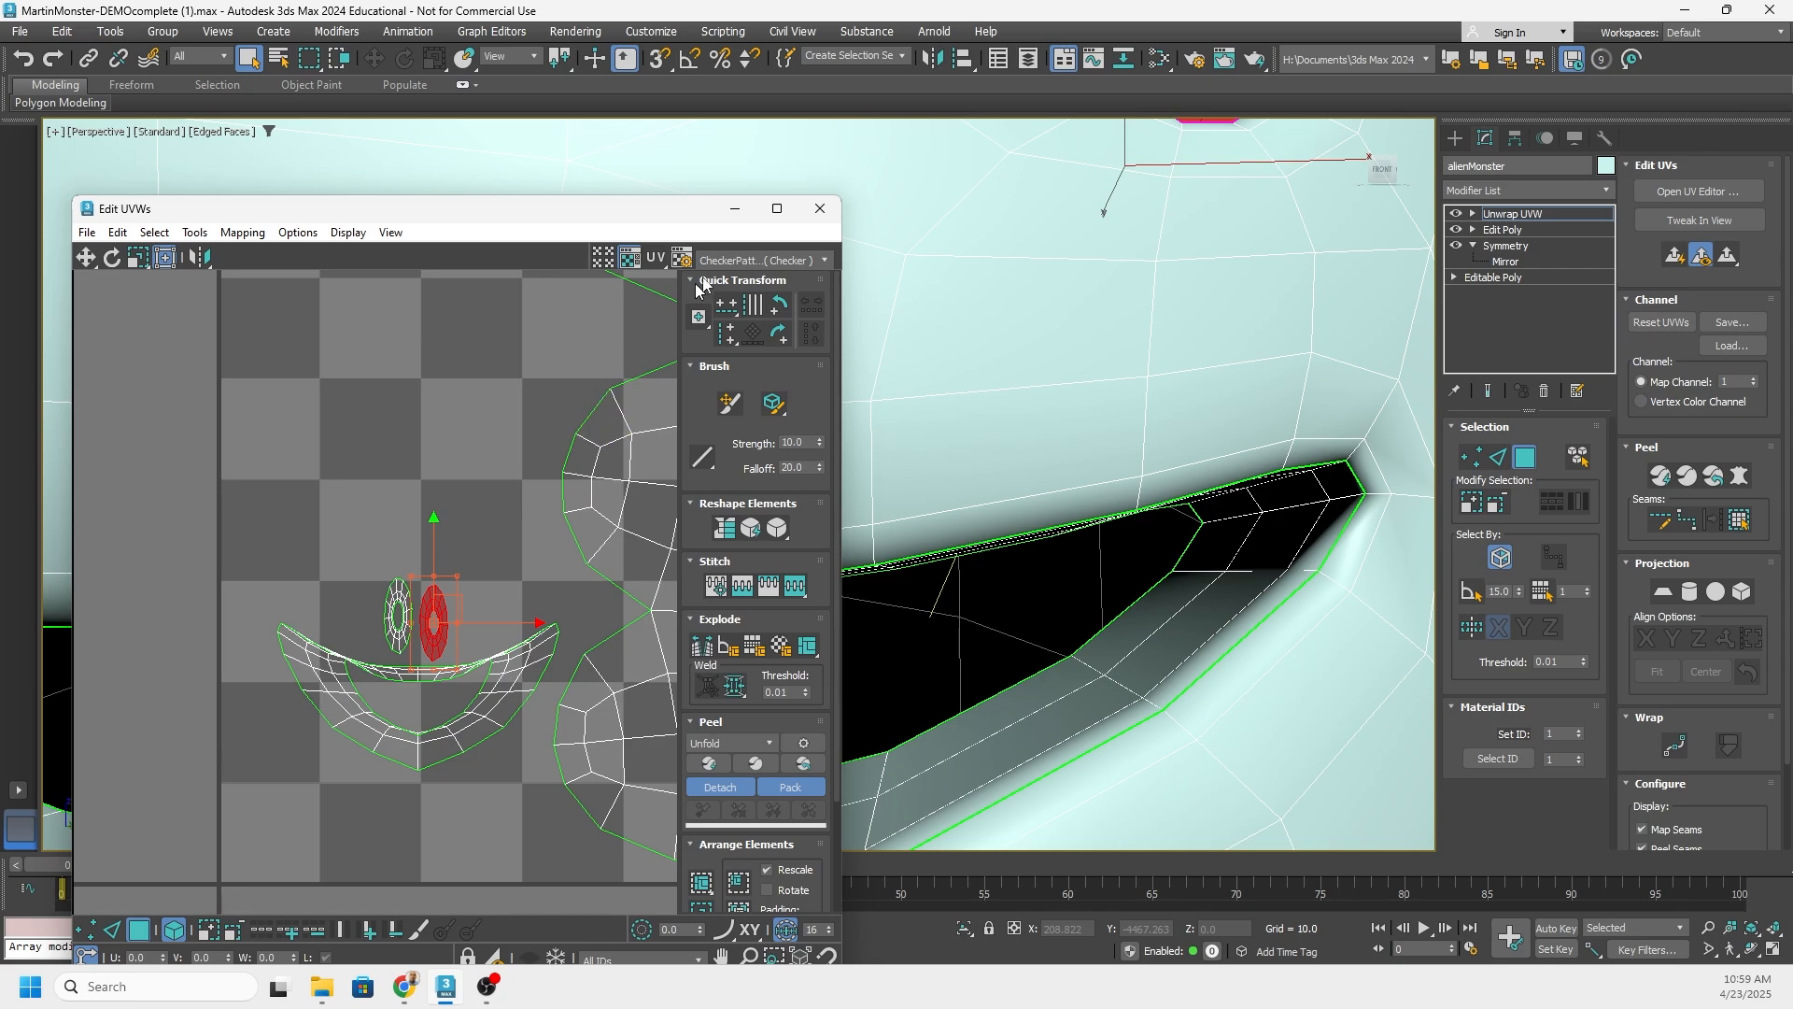
click(820, 208)
scroll(827, 362, down, 5)
middle_drag(822, 363, 765, 356)
scroll(822, 513, down, 2)
scroll(814, 525, down, 4)
scroll(755, 408, down, 4)
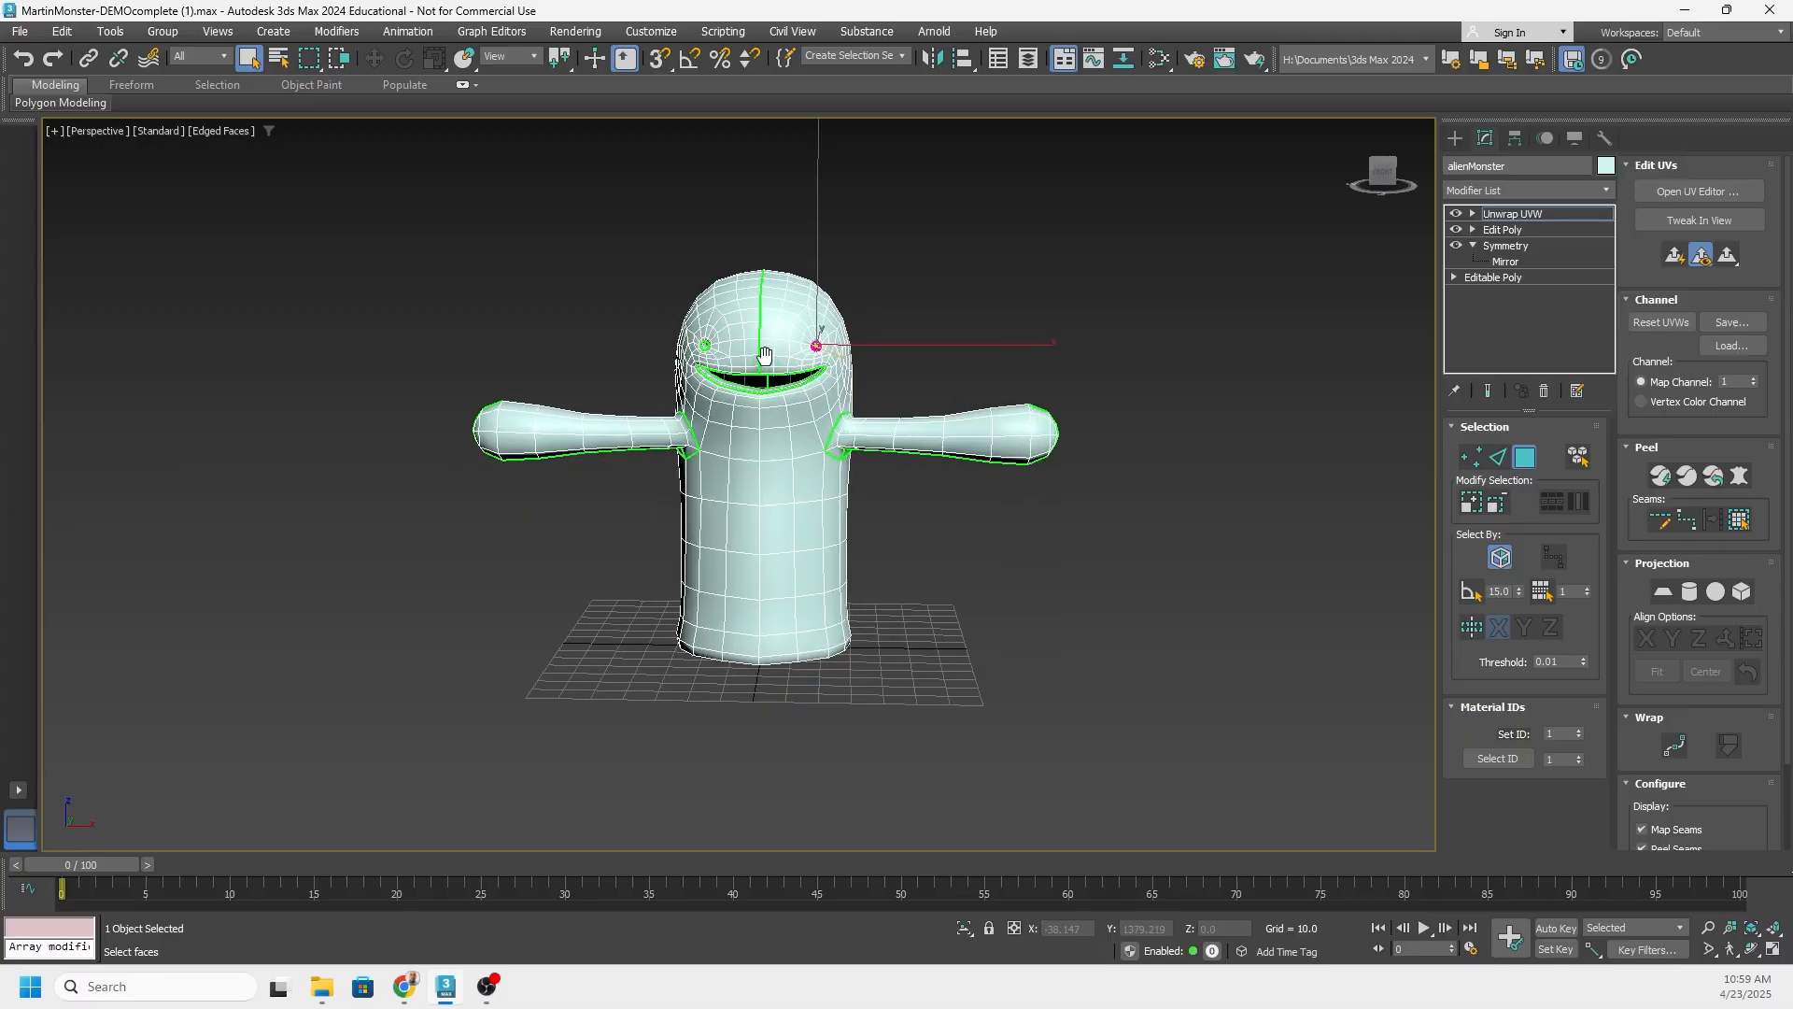
middle_drag(883, 345, 1051, 390)
scroll(901, 396, up, 5)
scroll(1058, 415, down, 5)
scroll(1048, 427, up, 5)
alt+middle_drag(1051, 390, 849, 411)
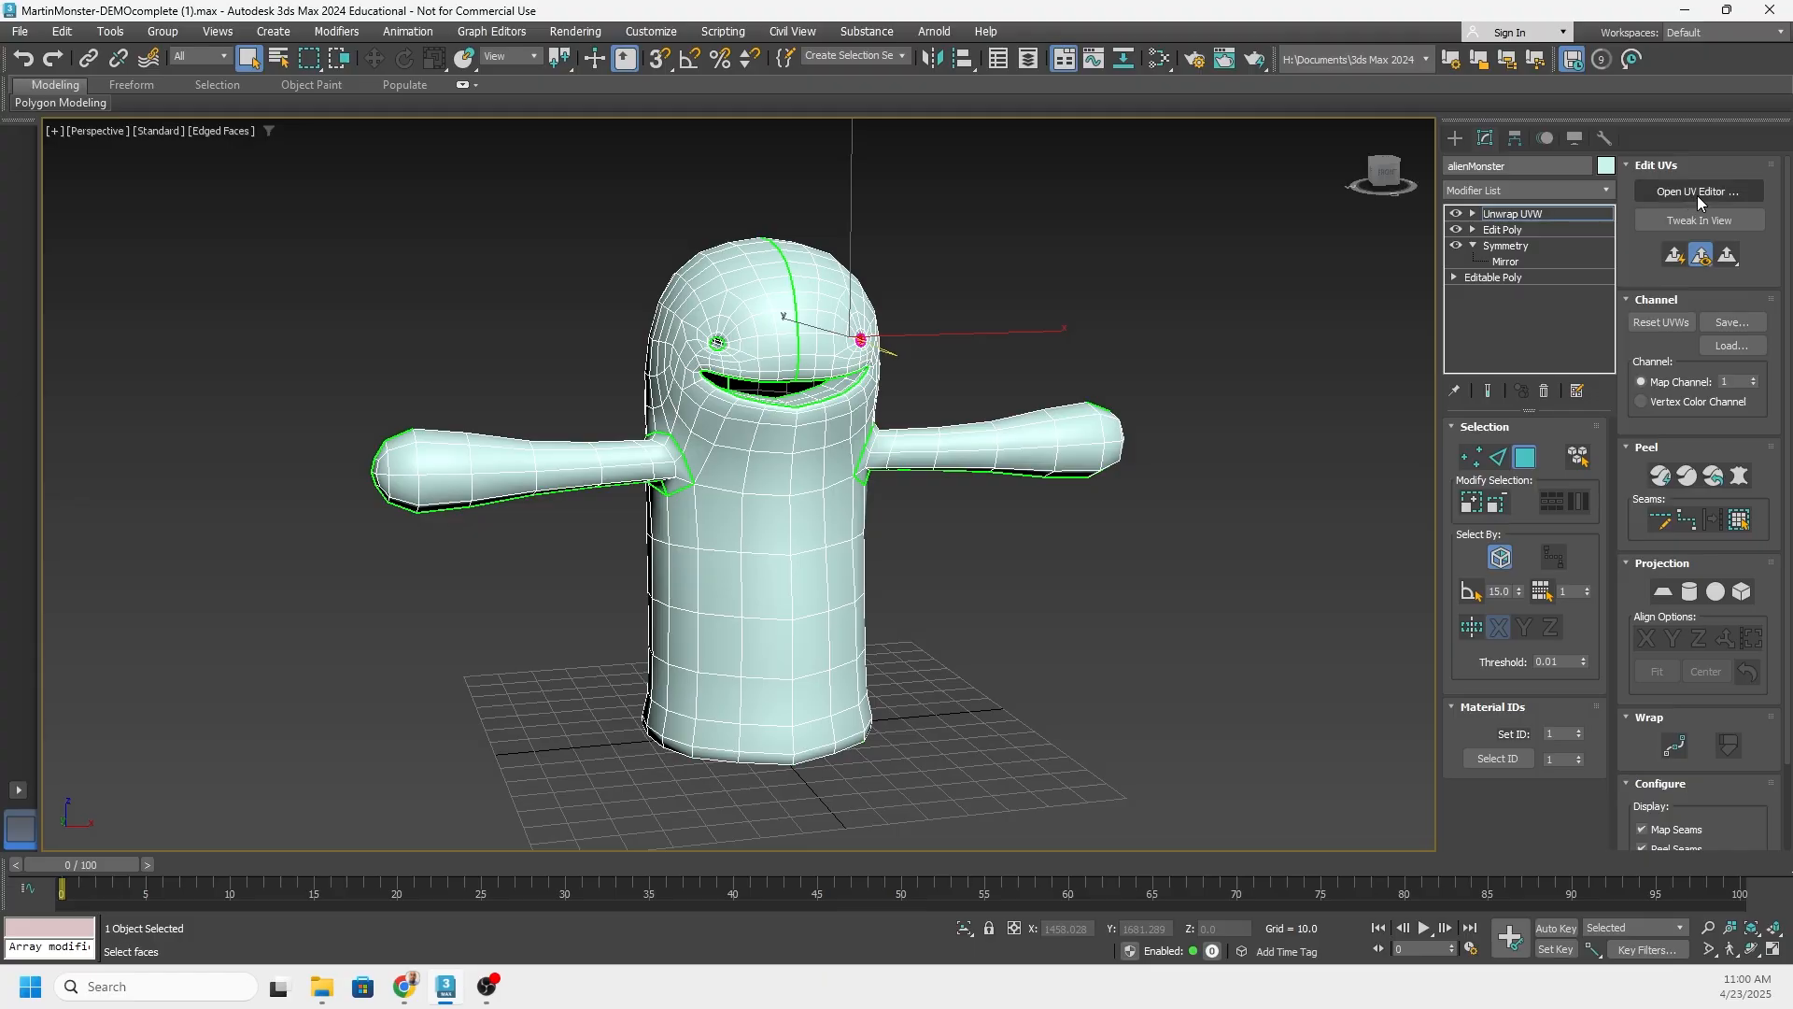
Collapse the monster's modifier stack down from Unwrap UVW into a single Editable Poly
right_click(1532, 213)
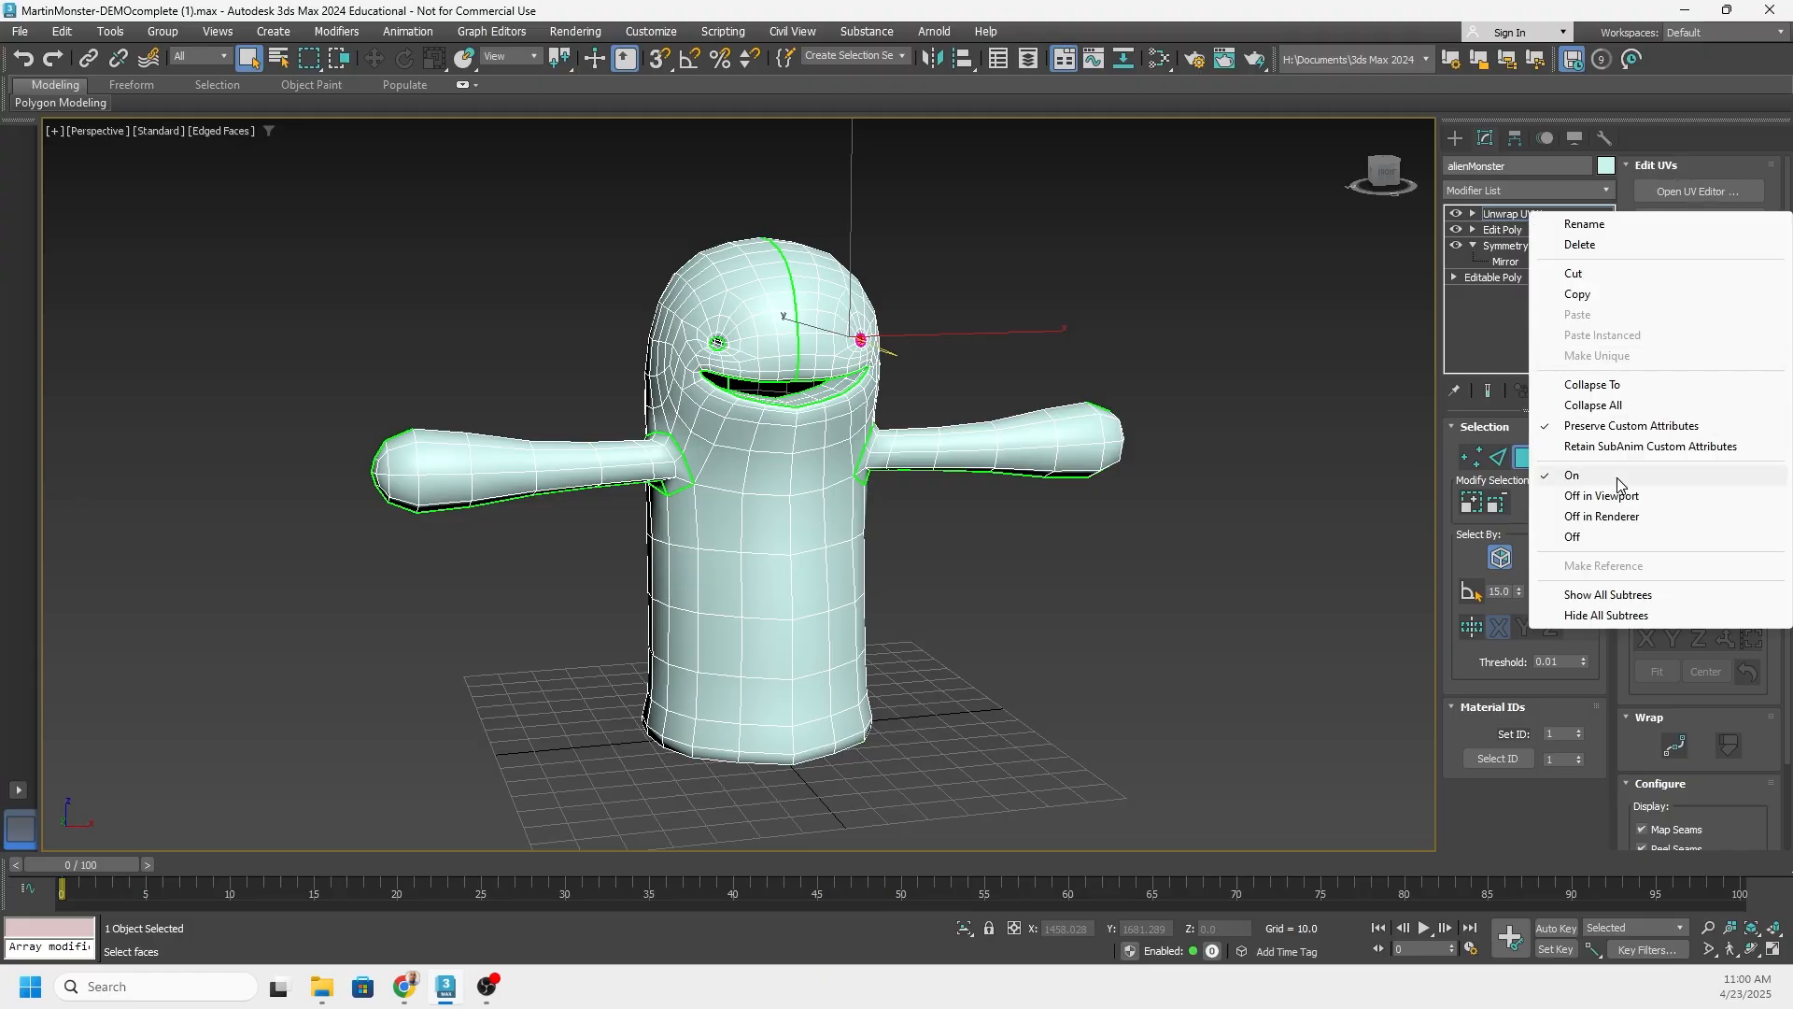
click(1645, 389)
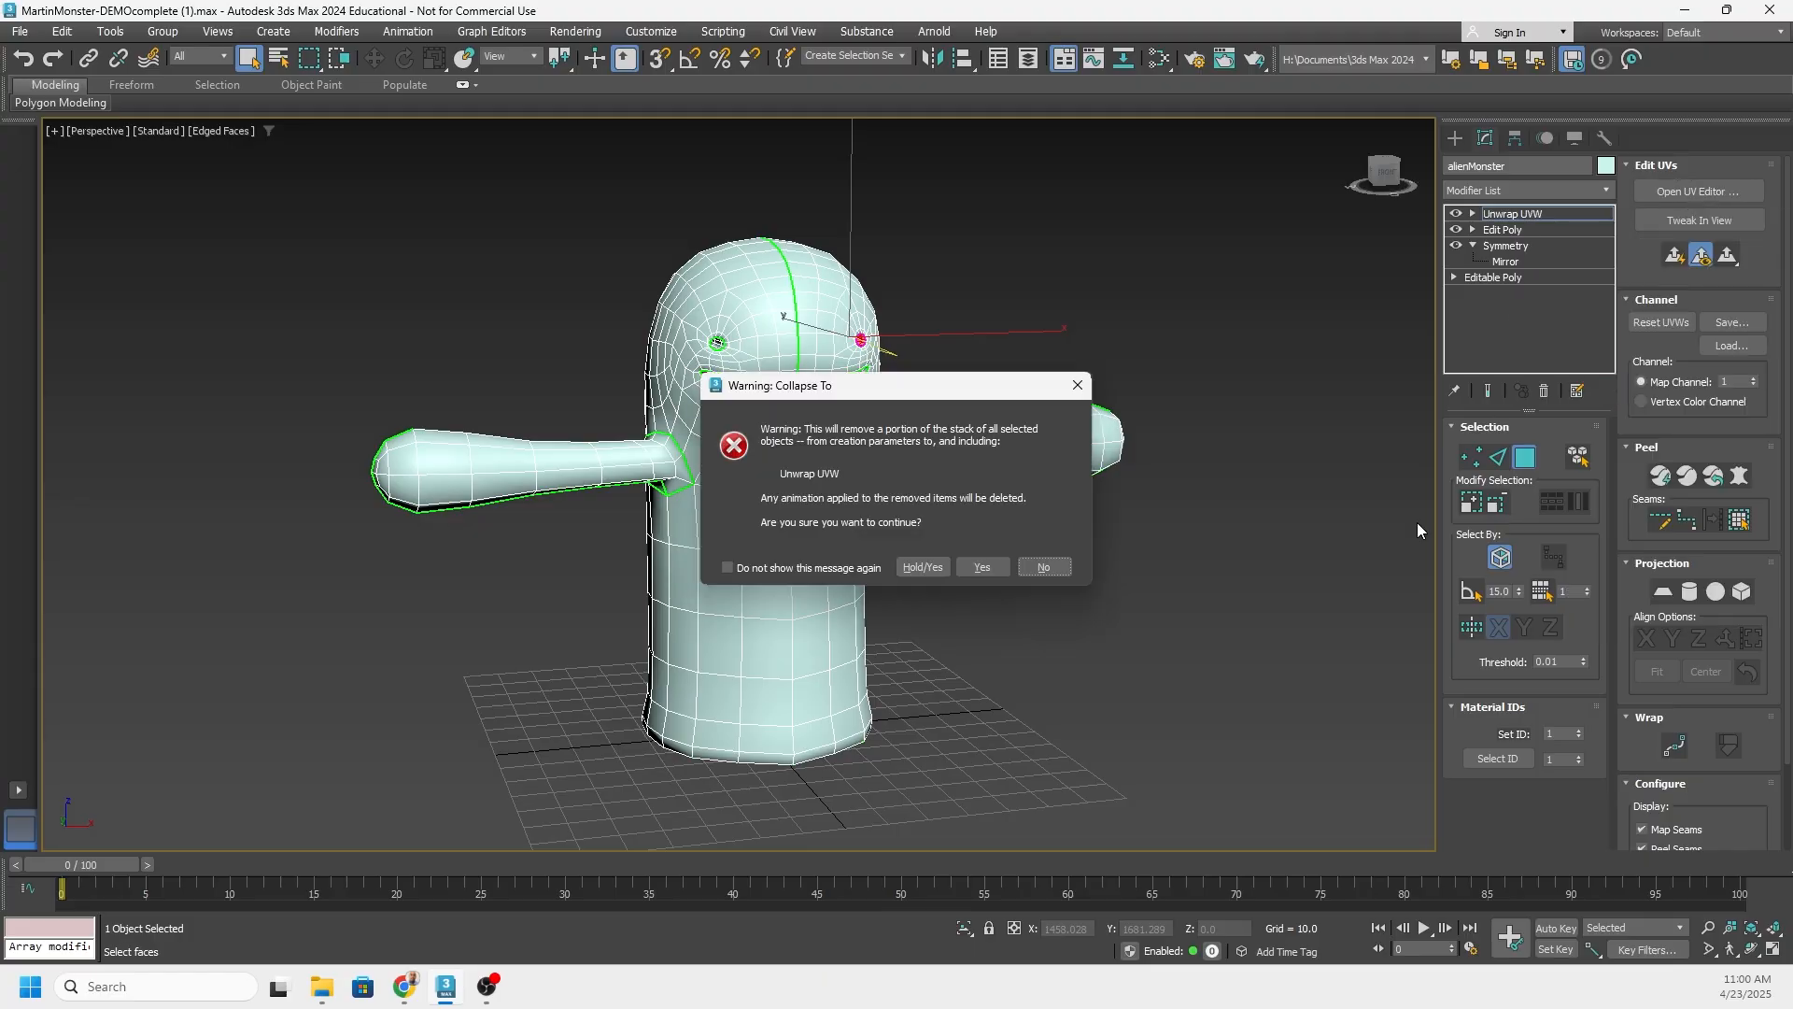
click(980, 567)
middle_drag(789, 365, 718, 390)
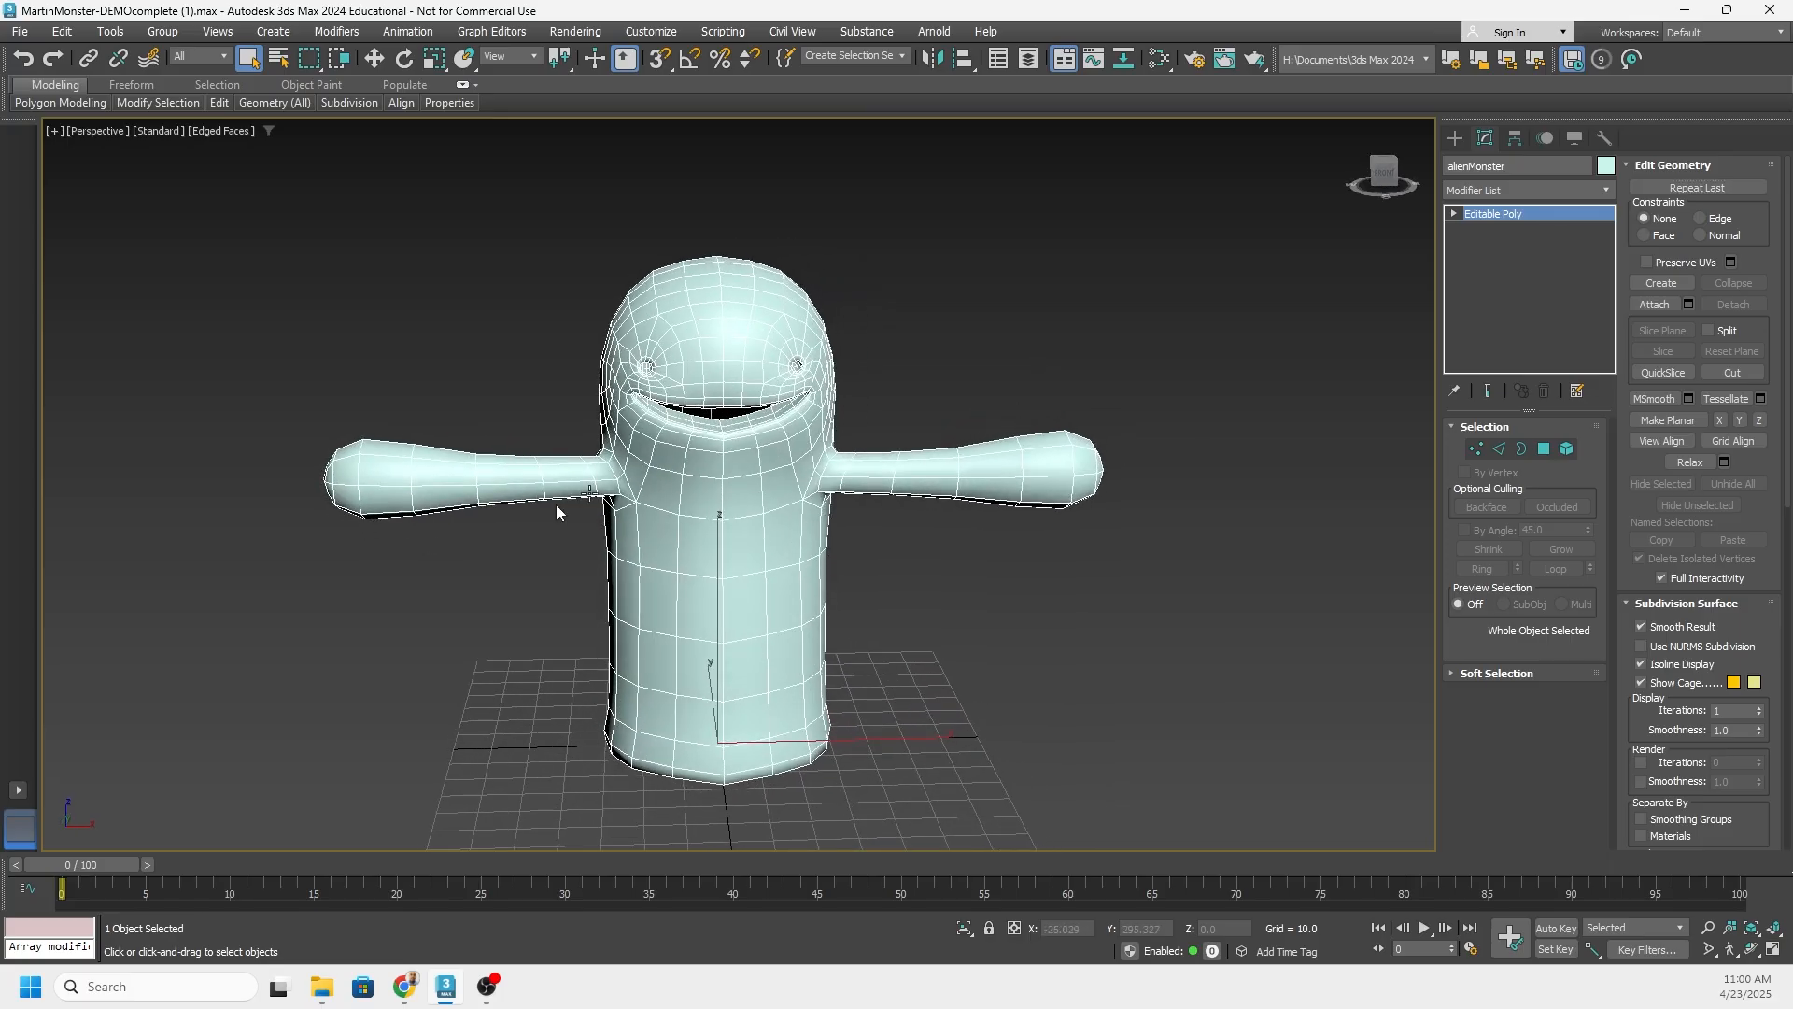
middle_drag(525, 632, 565, 631)
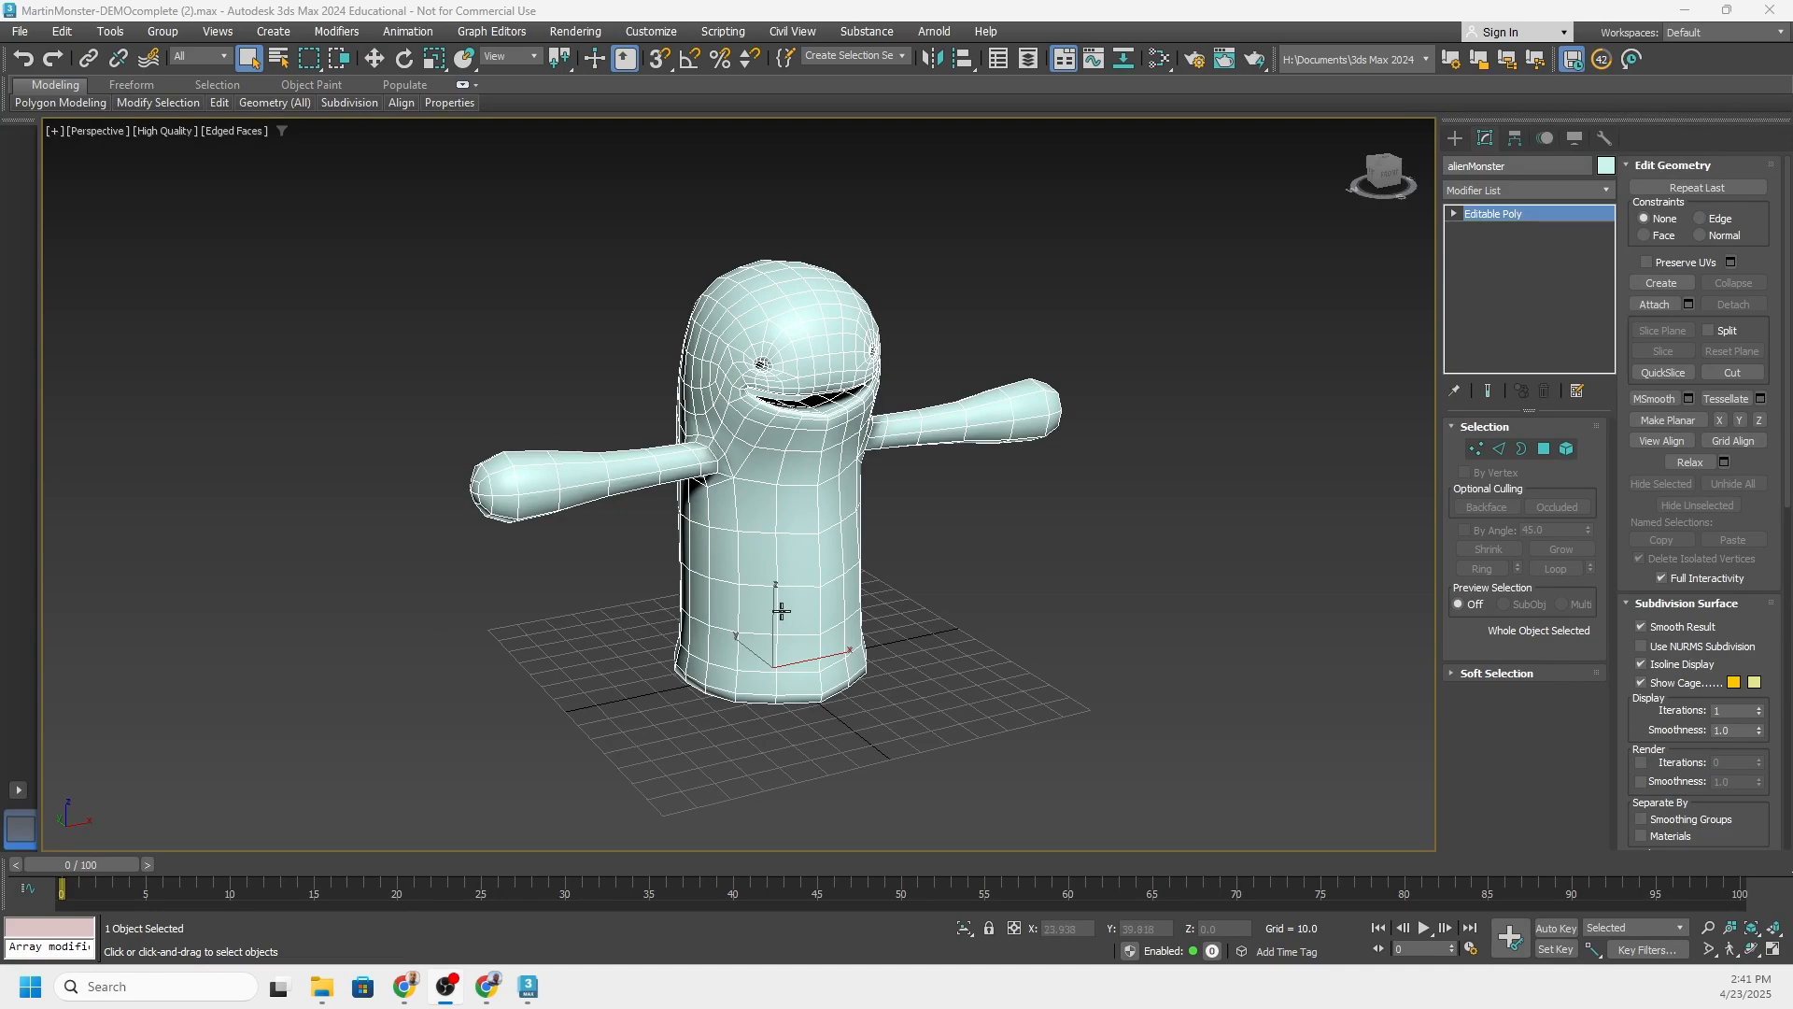
Open the Slate Material Editor beside the monster and add a Physical Material node to the view
alt+middle_drag(782, 611, 716, 570)
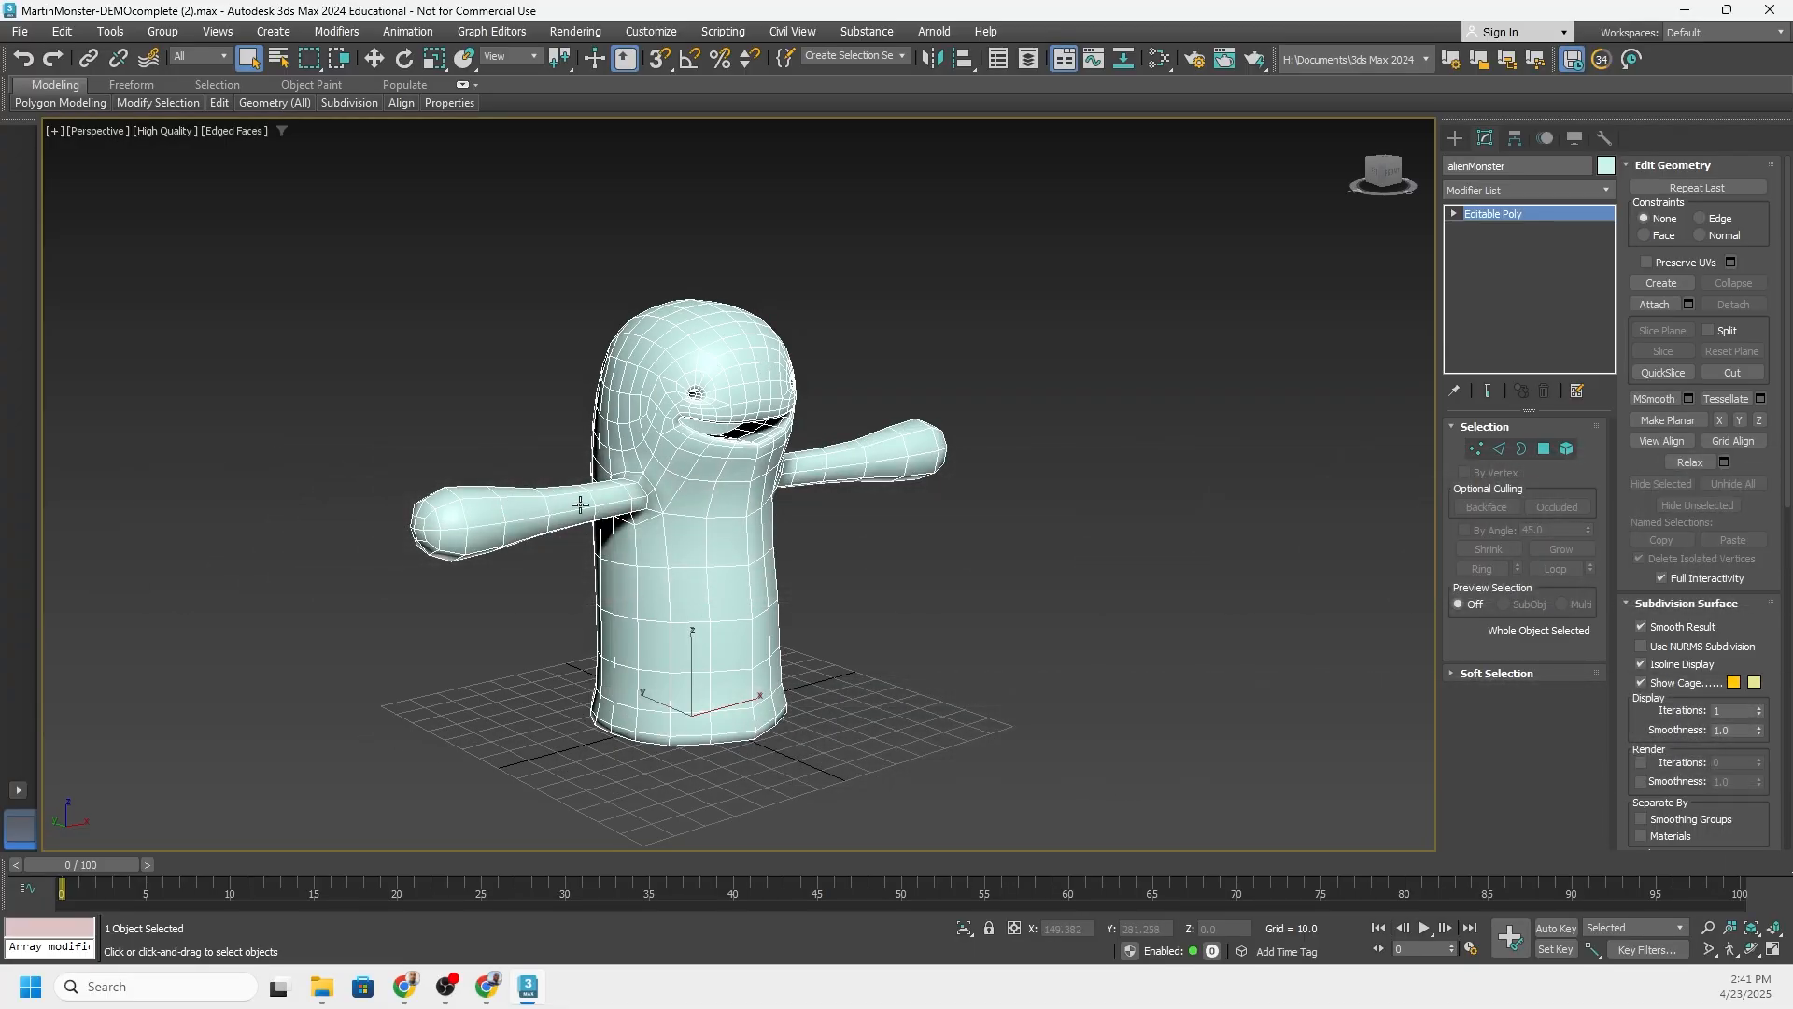
alt+middle_drag(723, 505, 753, 441)
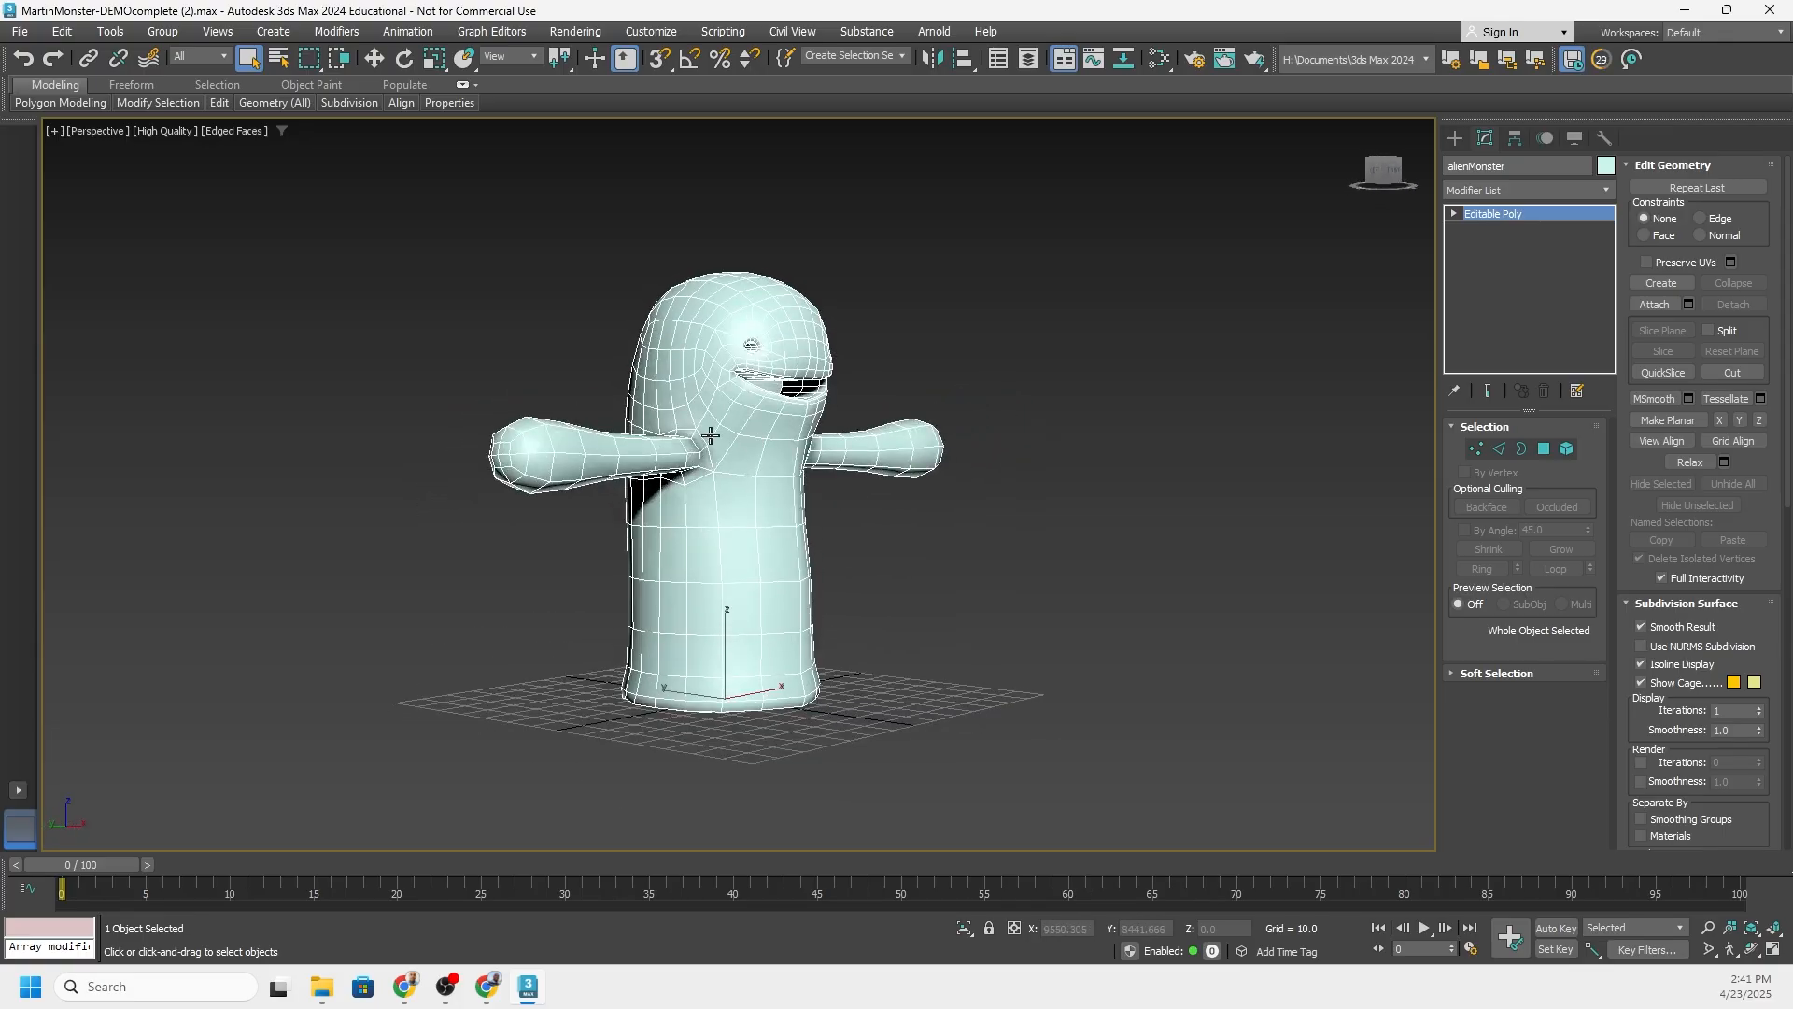
key(m)
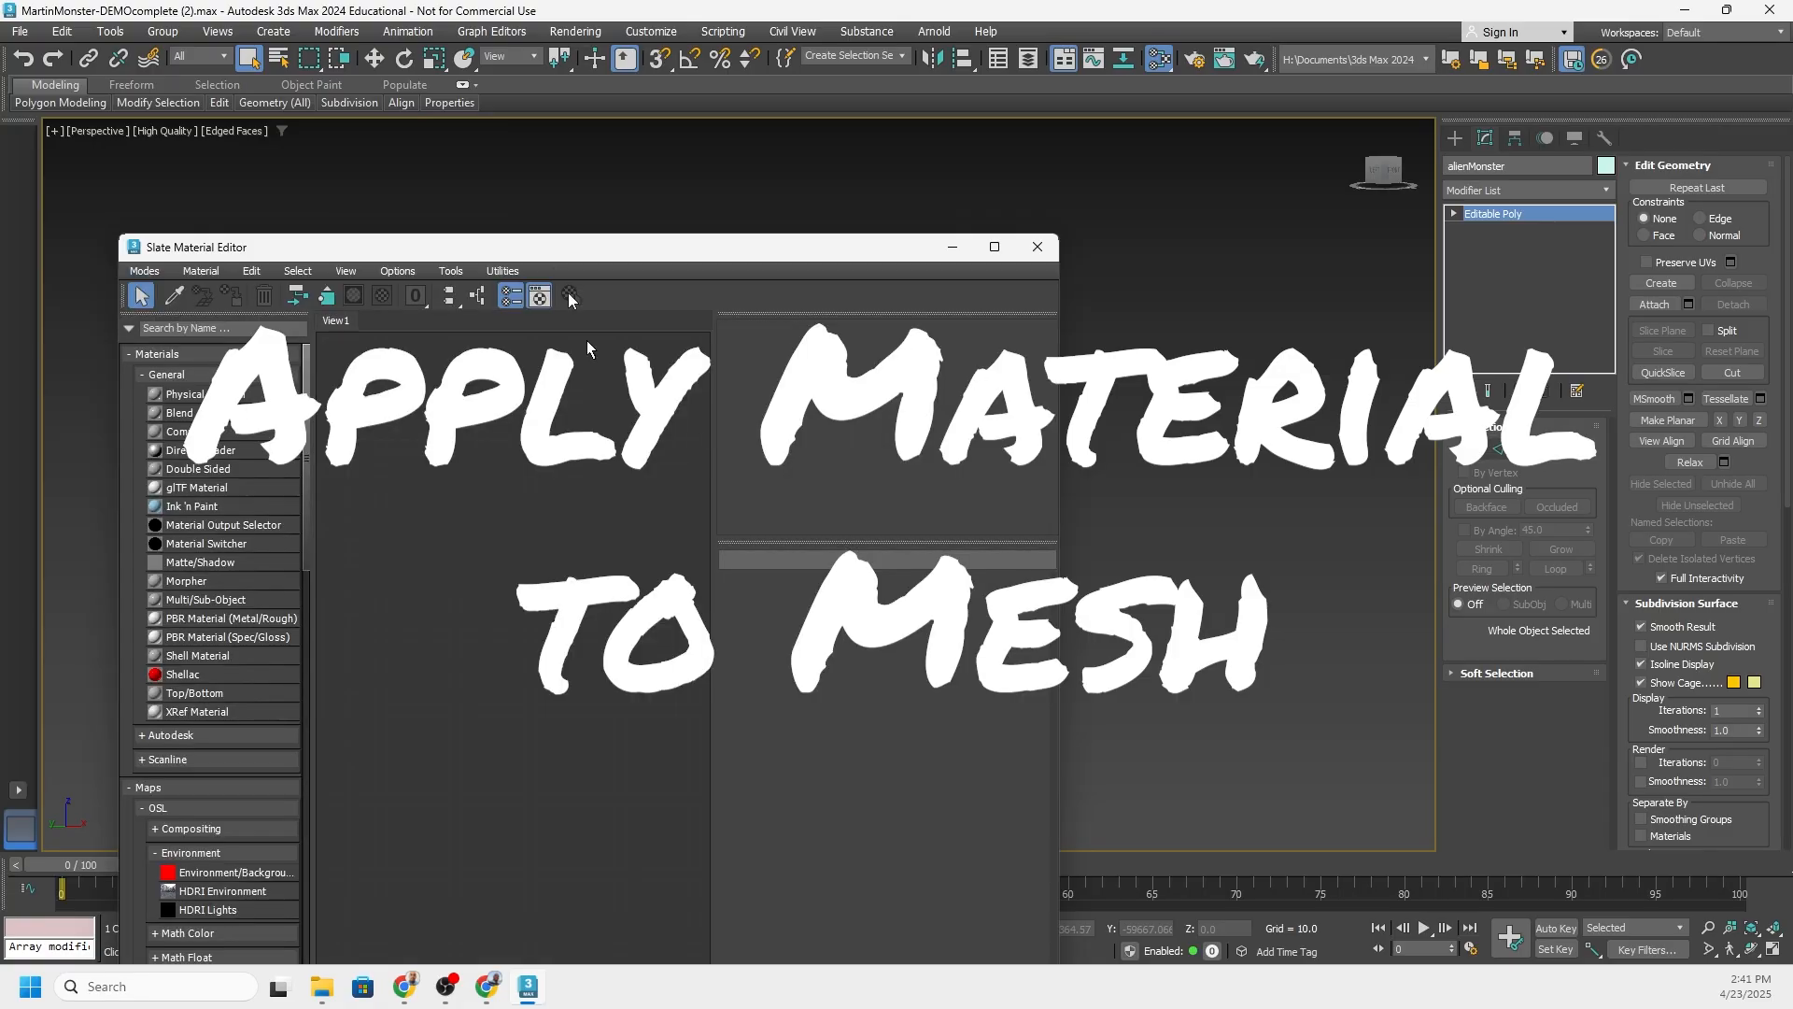
mouse_move(535, 250)
mouse_down()
mouse_move(965, 239)
mouse_move(1163, 156)
mouse_up()
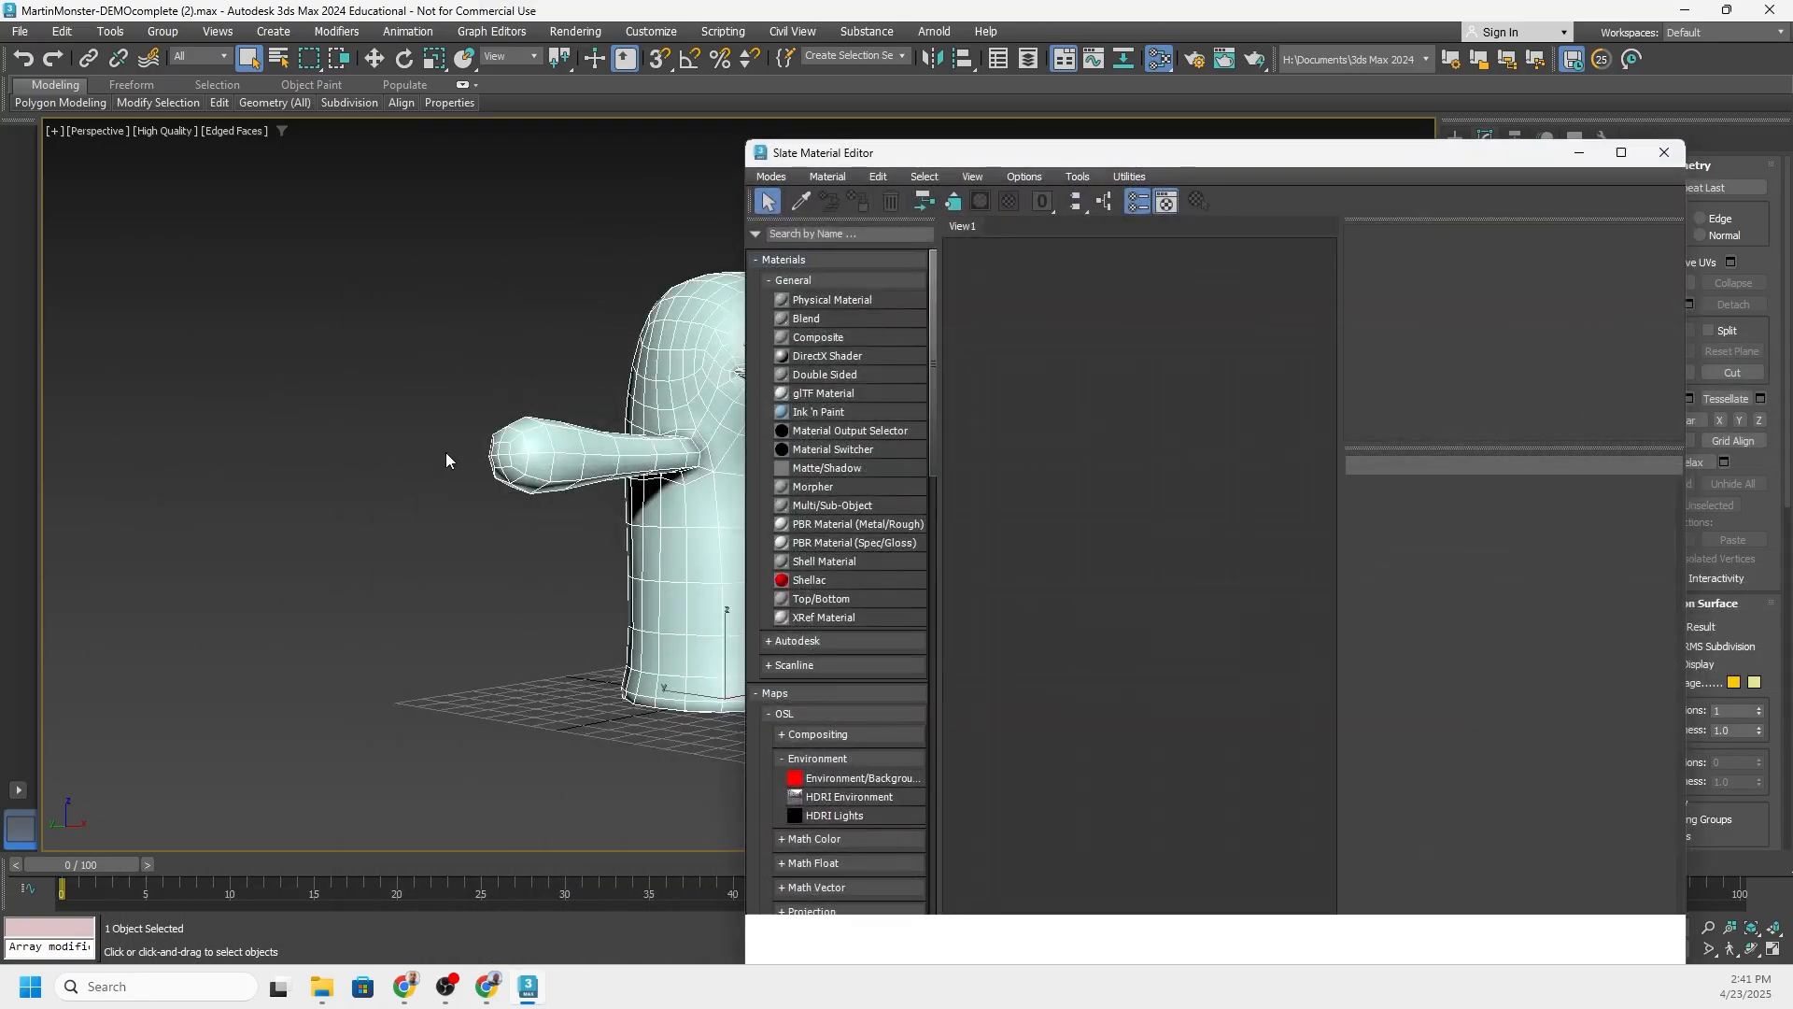
middle_drag(446, 452, 289, 468)
mouse_move(612, 477)
alt+middle_down()
mouse_move(564, 483)
mouse_move(582, 483)
alt+middle_up()
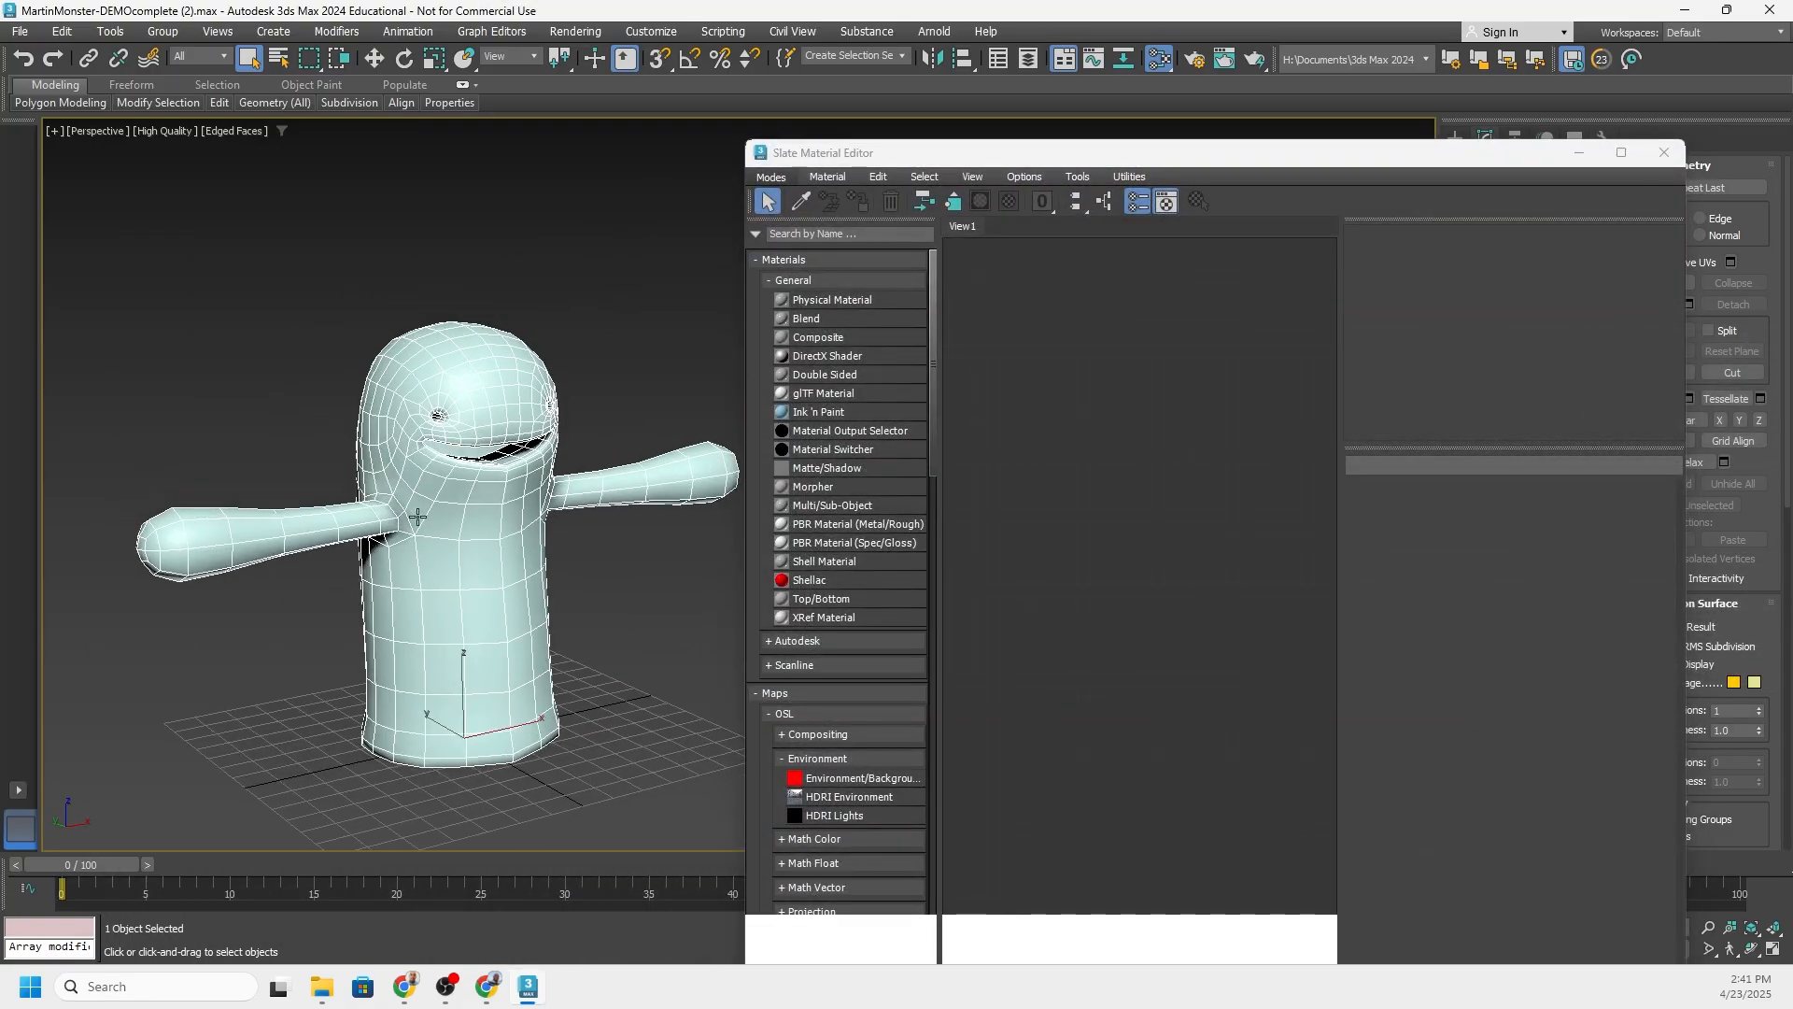
drag(828, 297, 1087, 300)
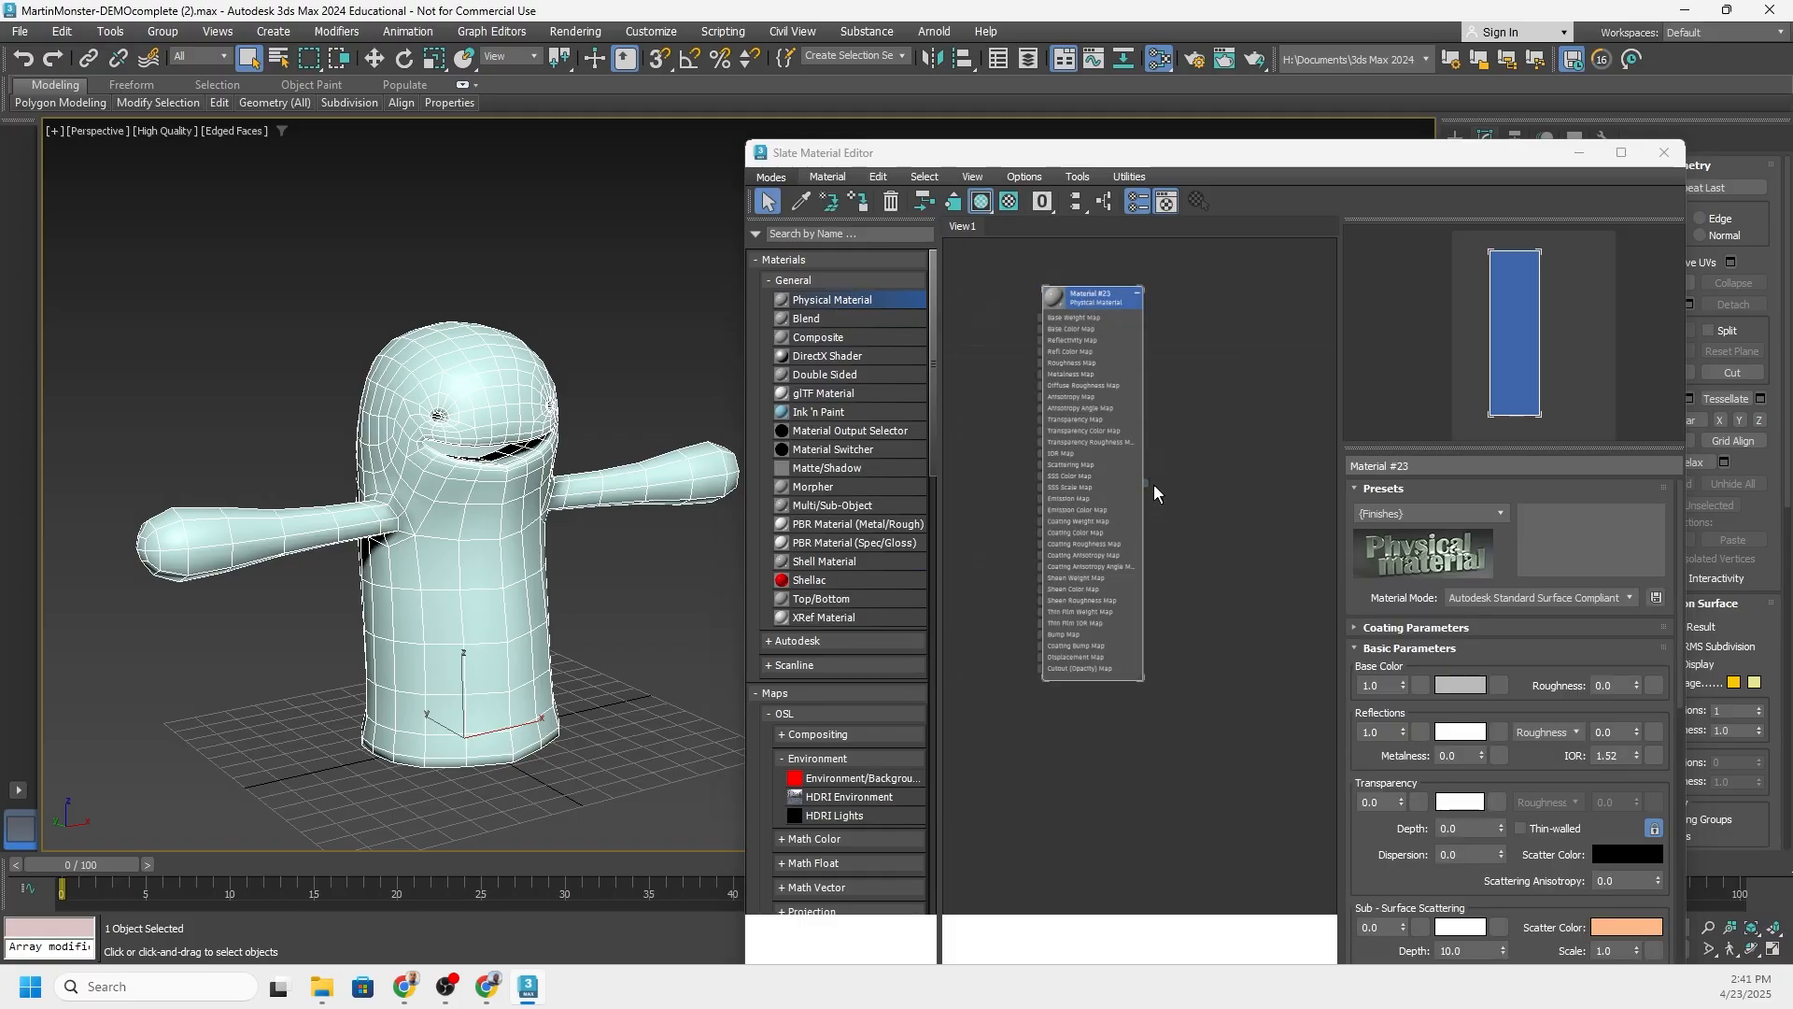
Assign the new Physical Material to the alien monster and close the Slate Material Editor
drag(1147, 483, 480, 588)
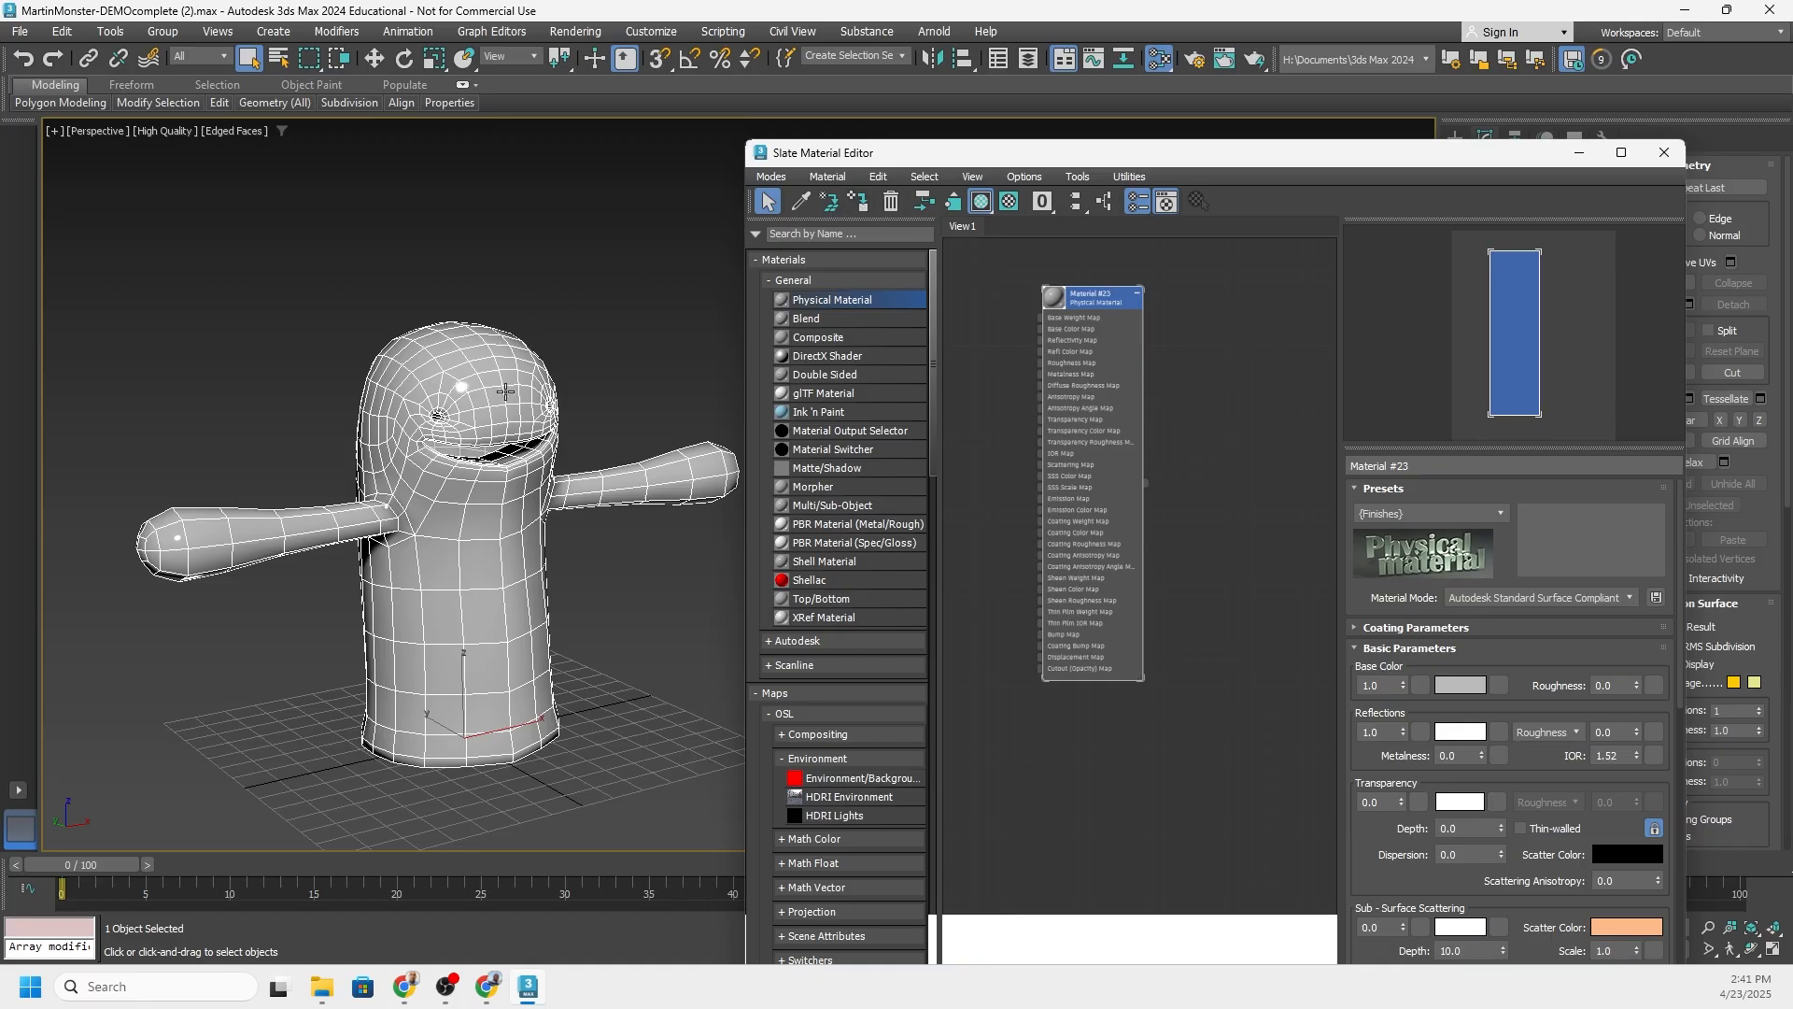
click(865, 205)
click(1665, 154)
Add an Unwrap UVW modifier to the monster and check its shells around the mouth opening in the UV editor
alt+middle_drag(719, 397, 647, 385)
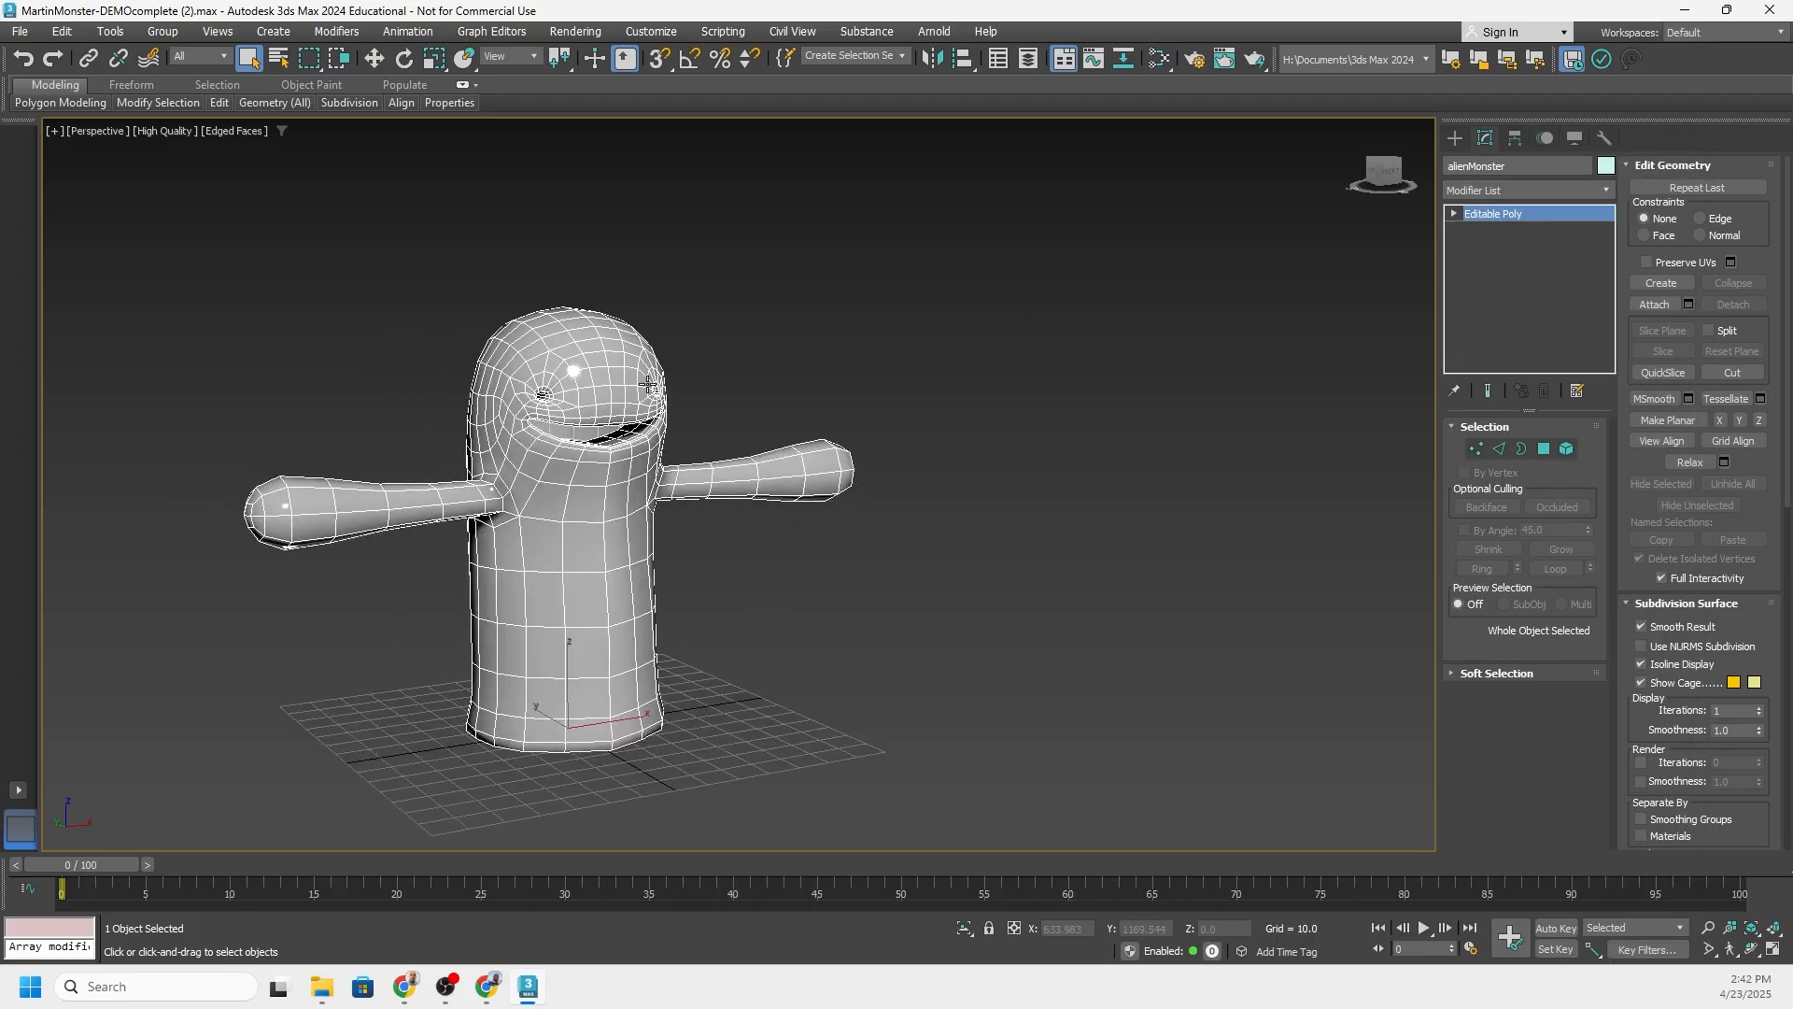
middle_drag(751, 364, 826, 365)
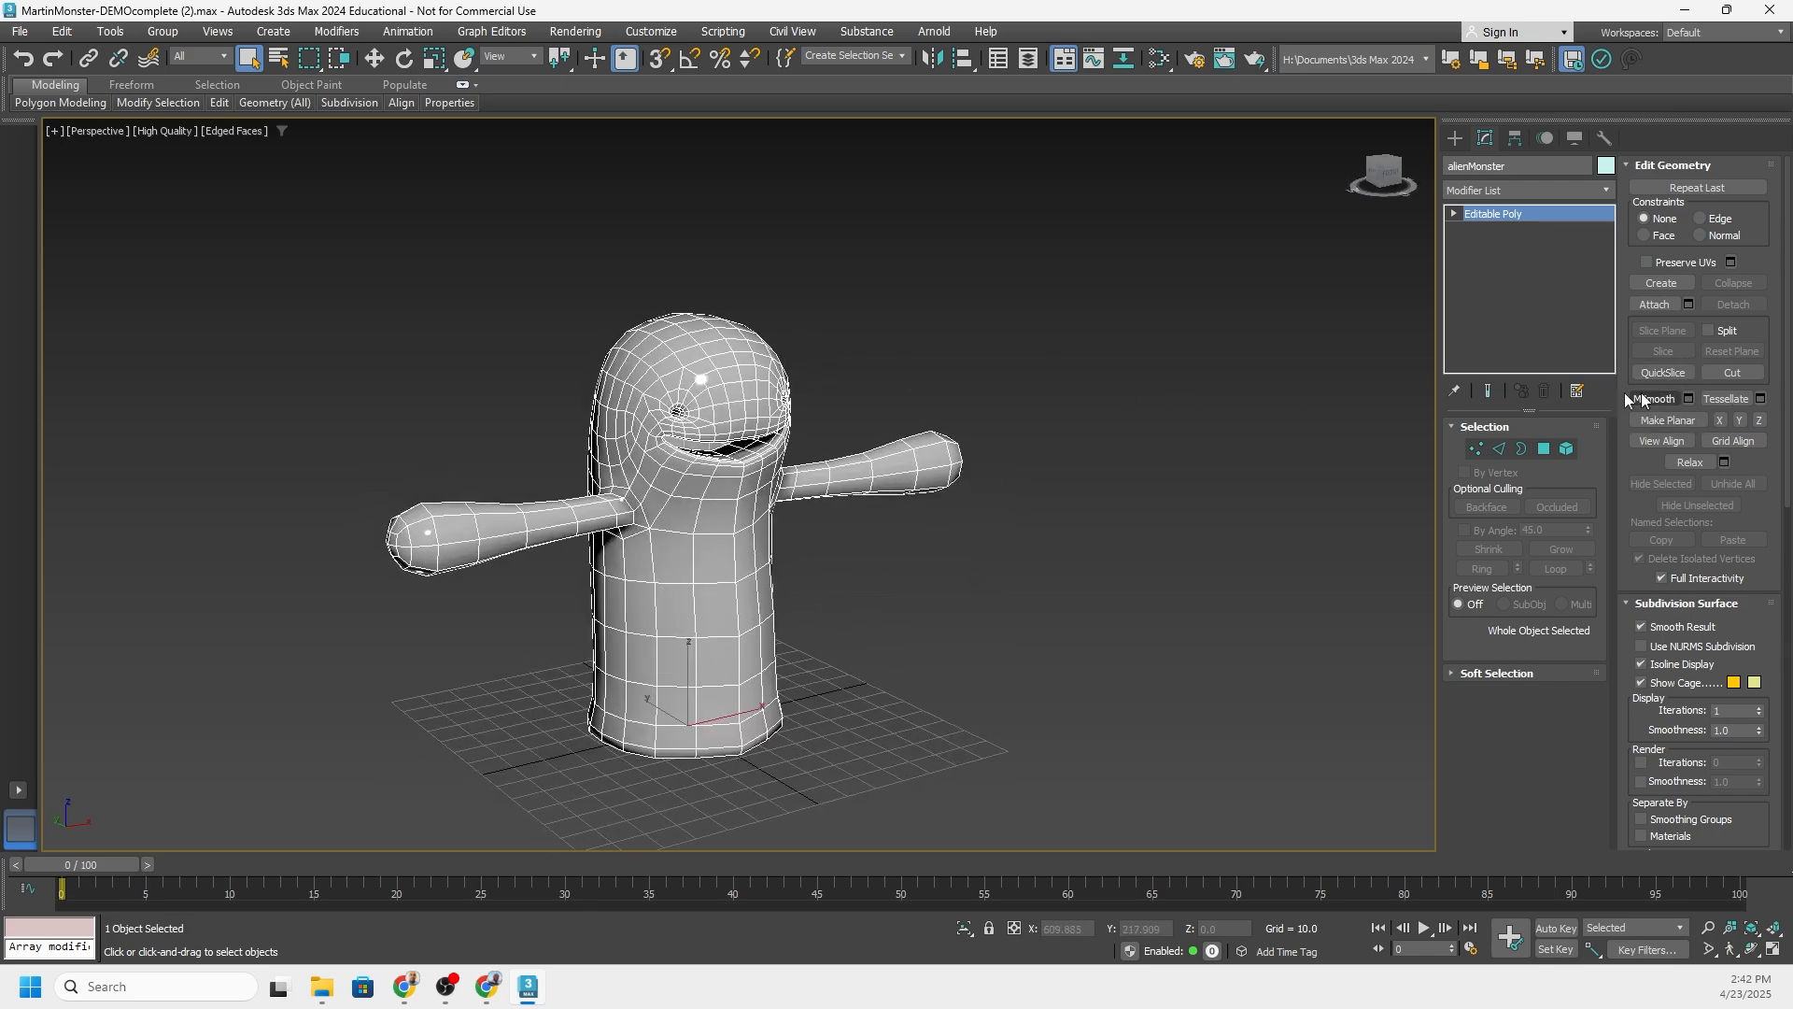
click(1524, 327)
text(xuv)
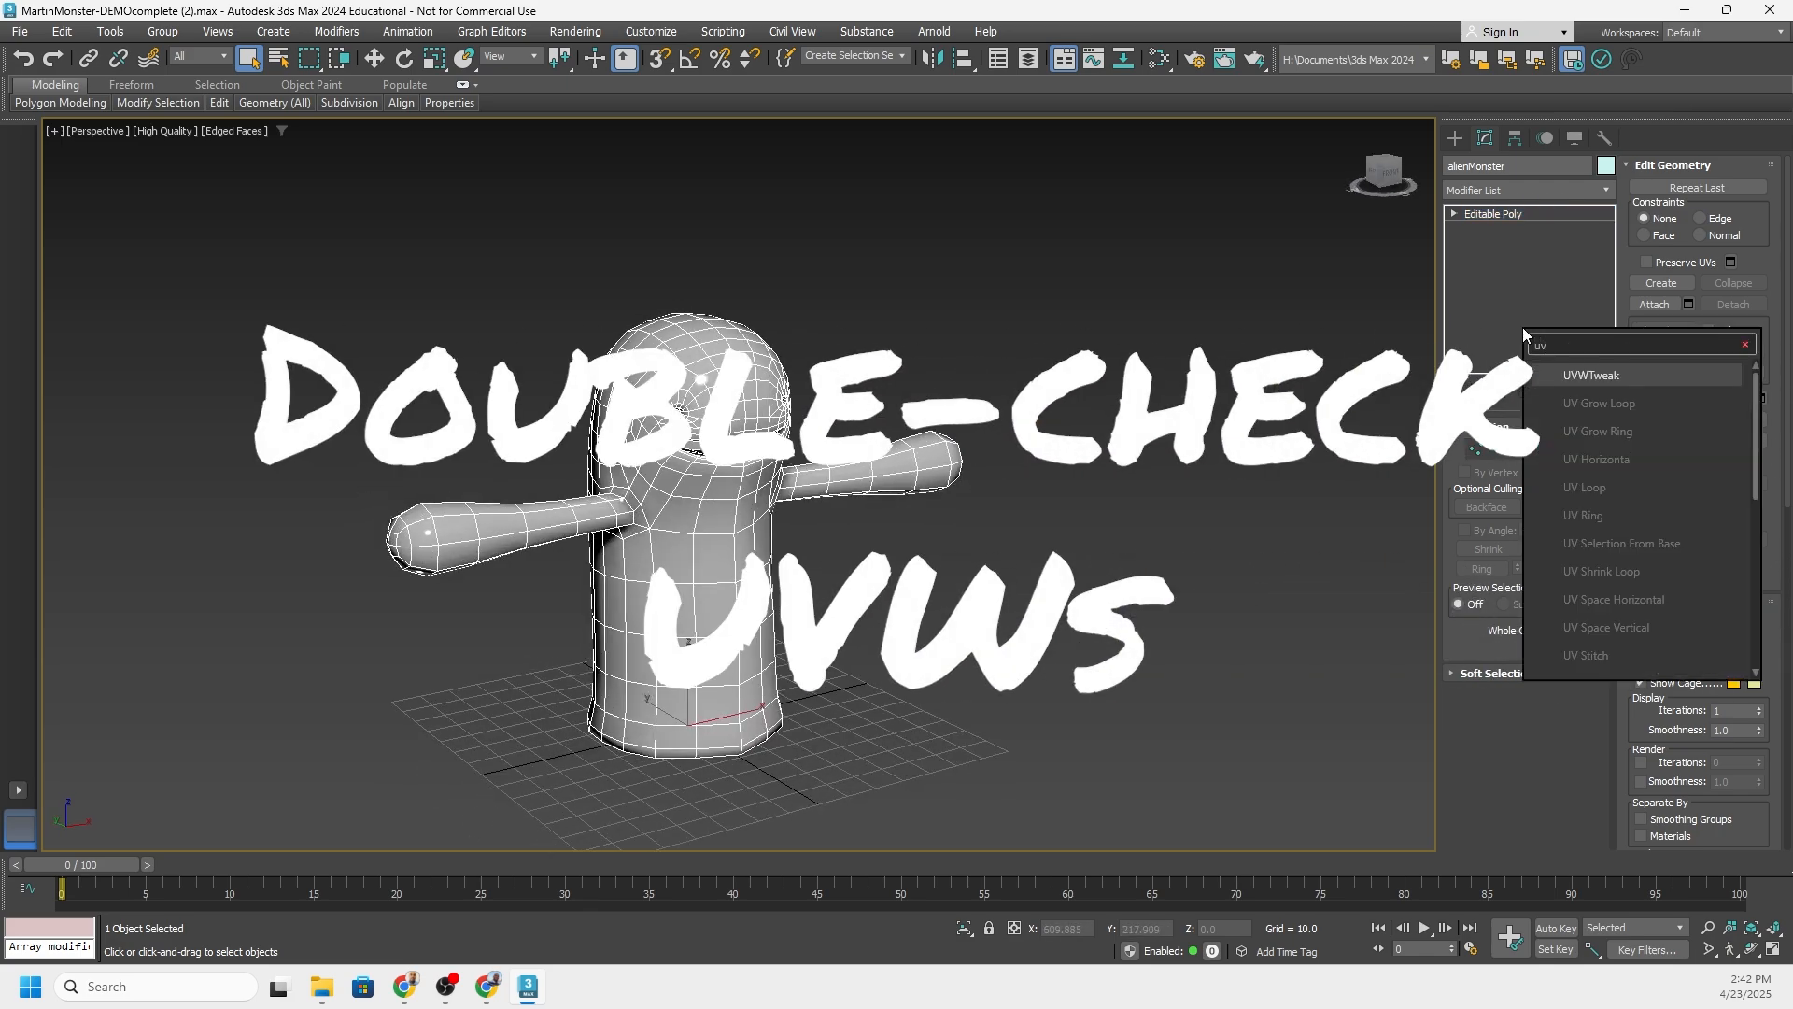
text(w)
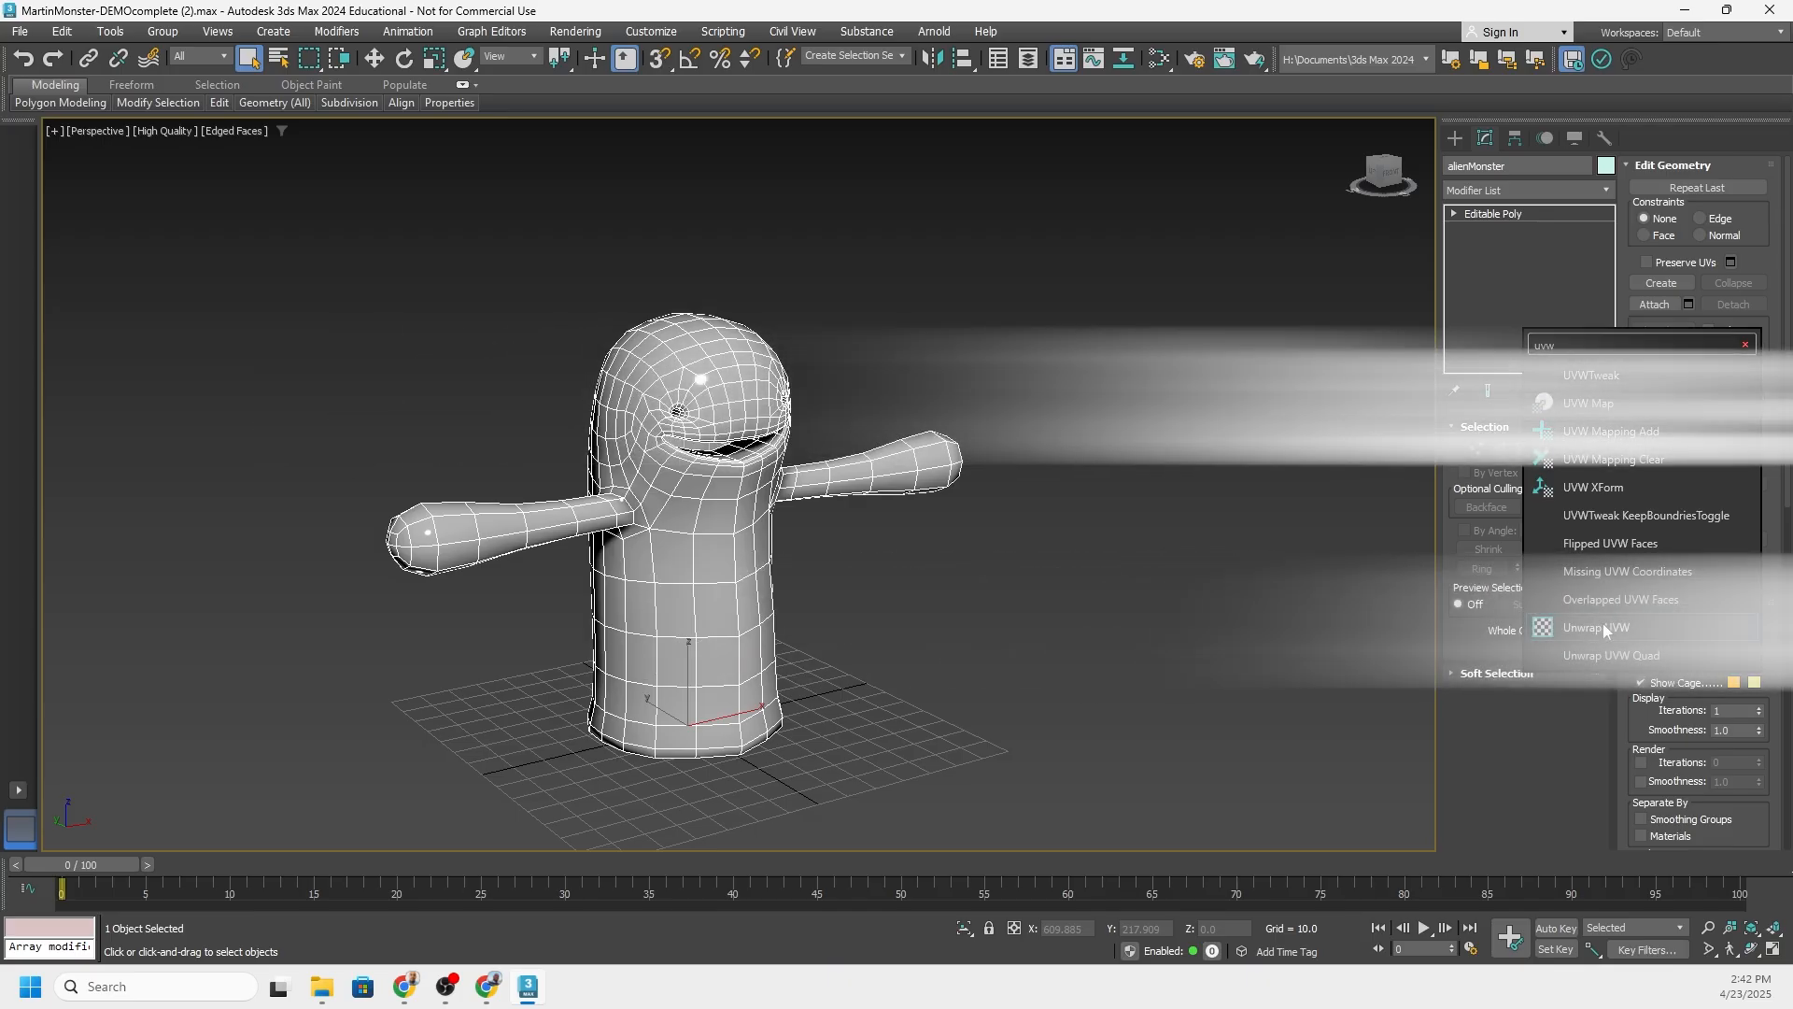
click(1603, 624)
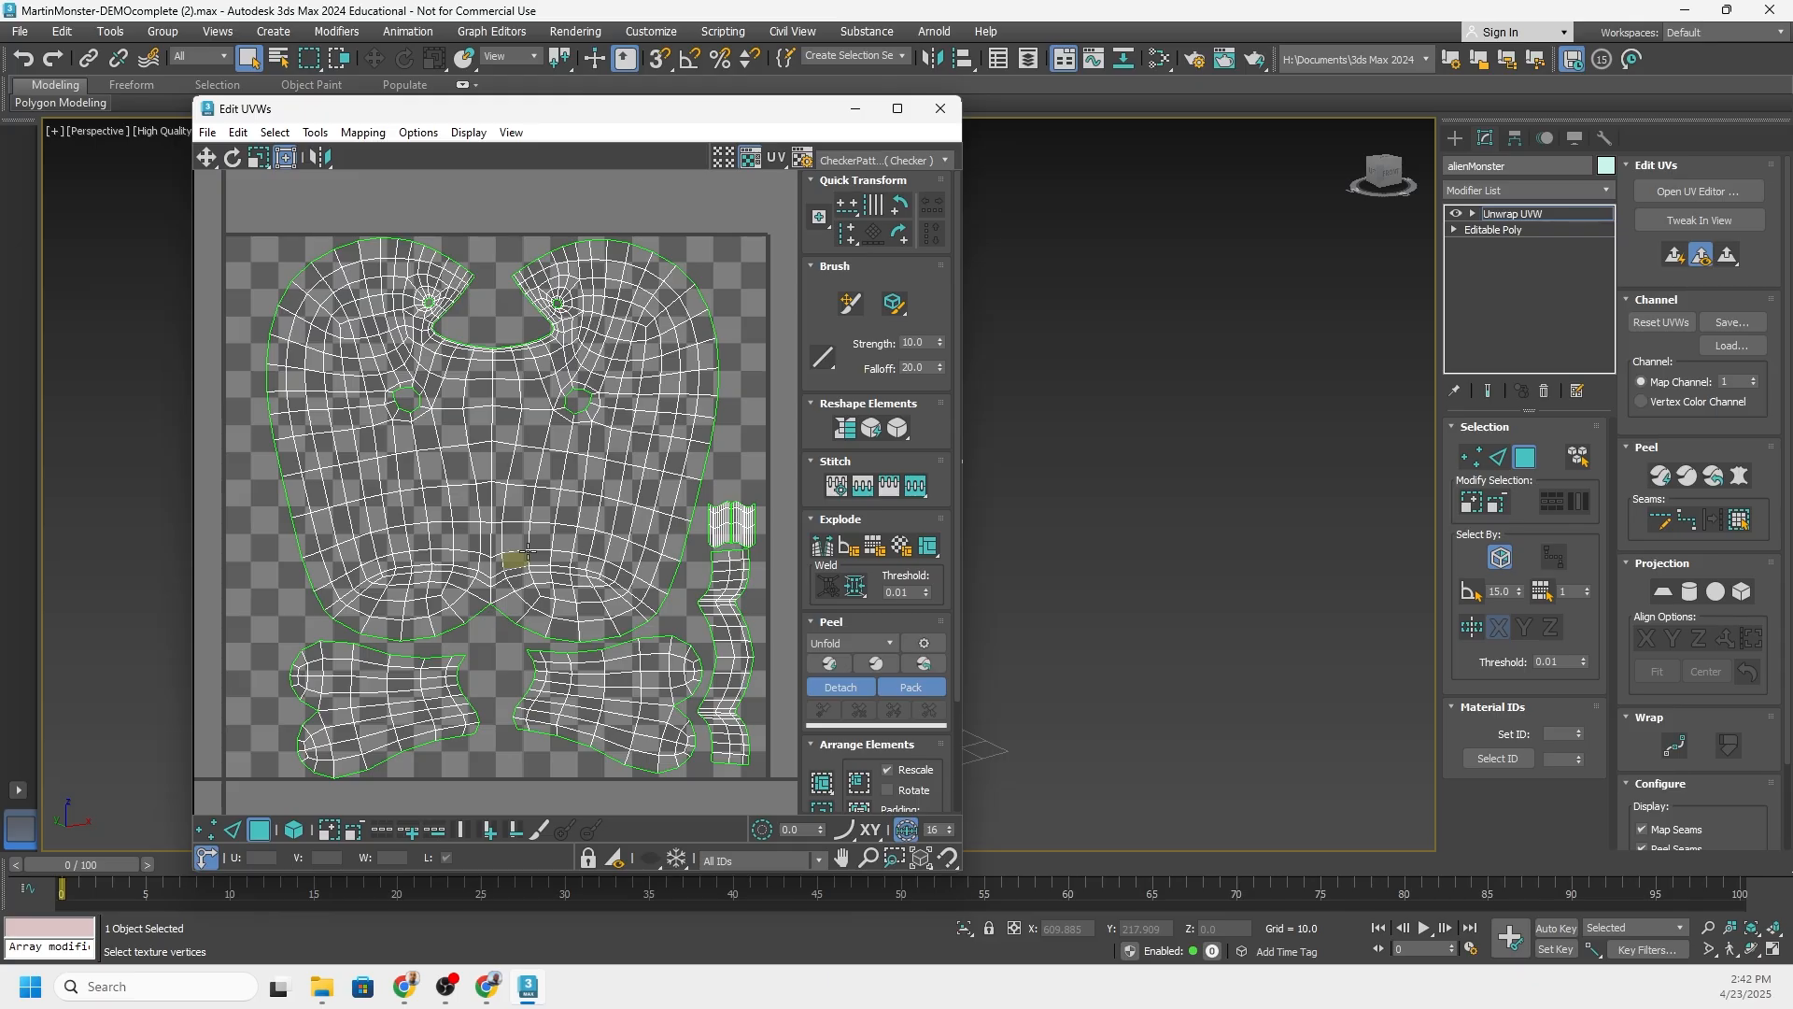
middle_drag(525, 557, 519, 535)
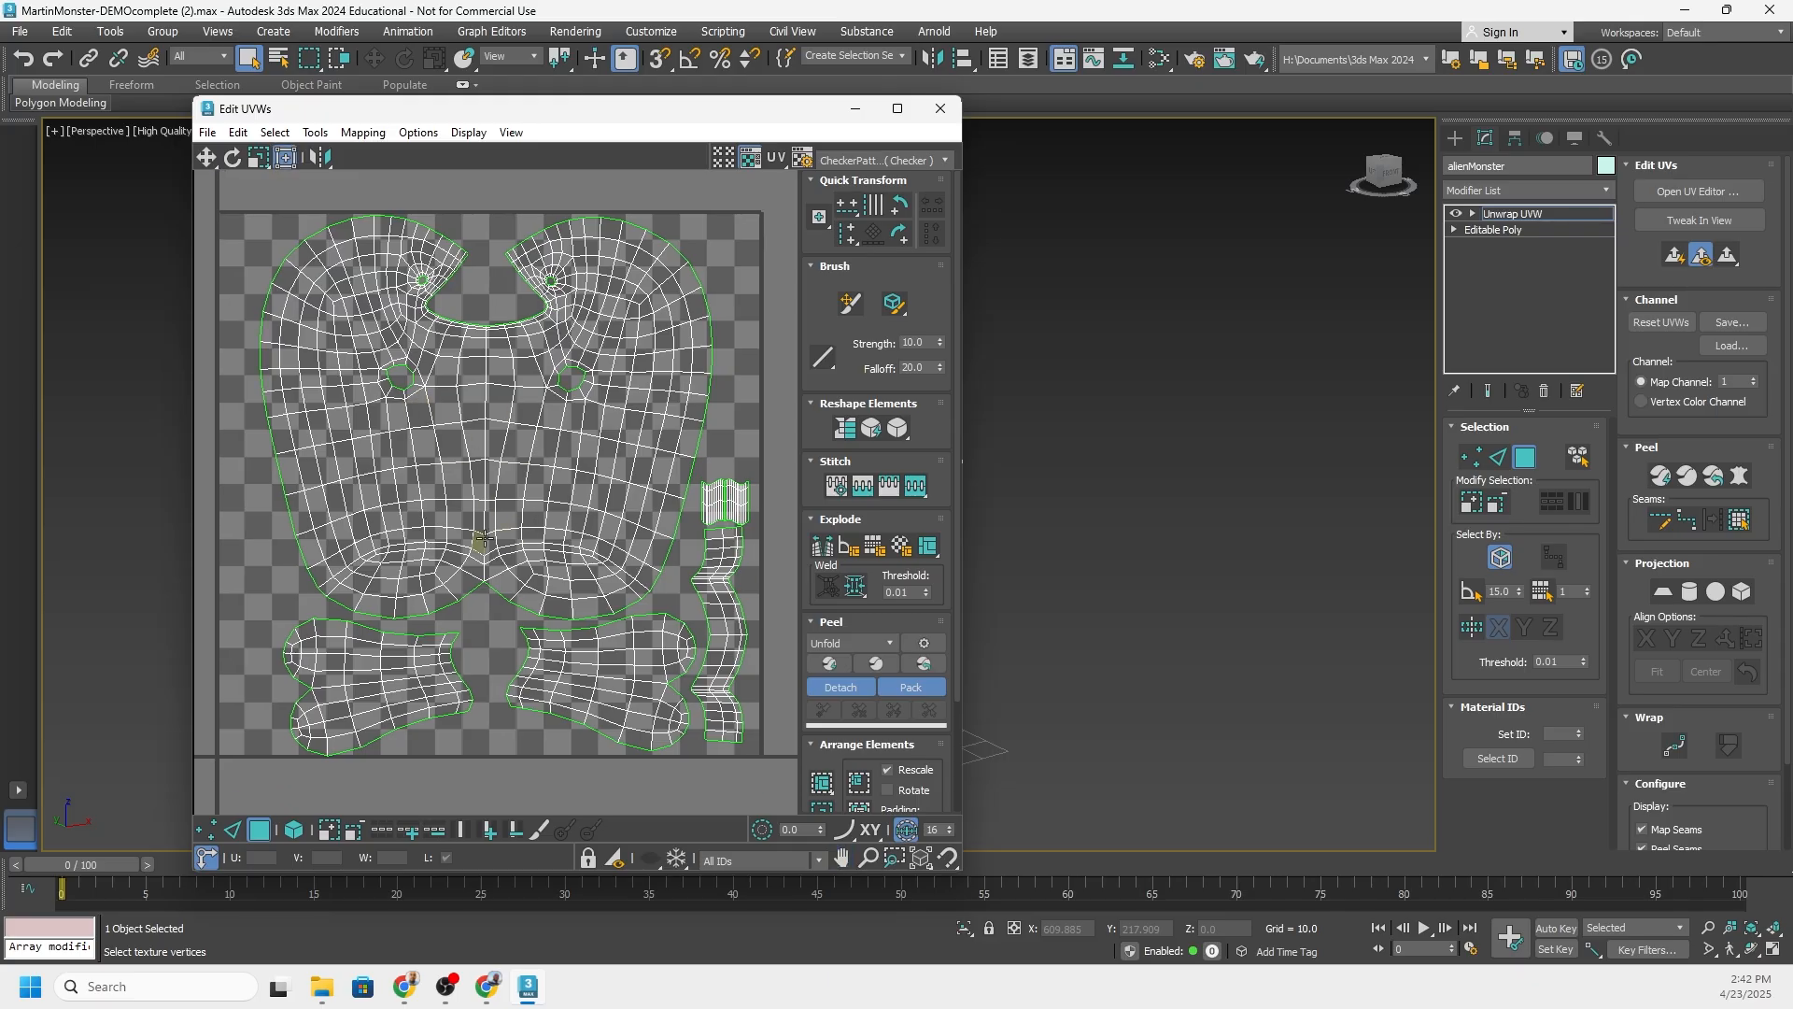
scroll(430, 292, up, 5)
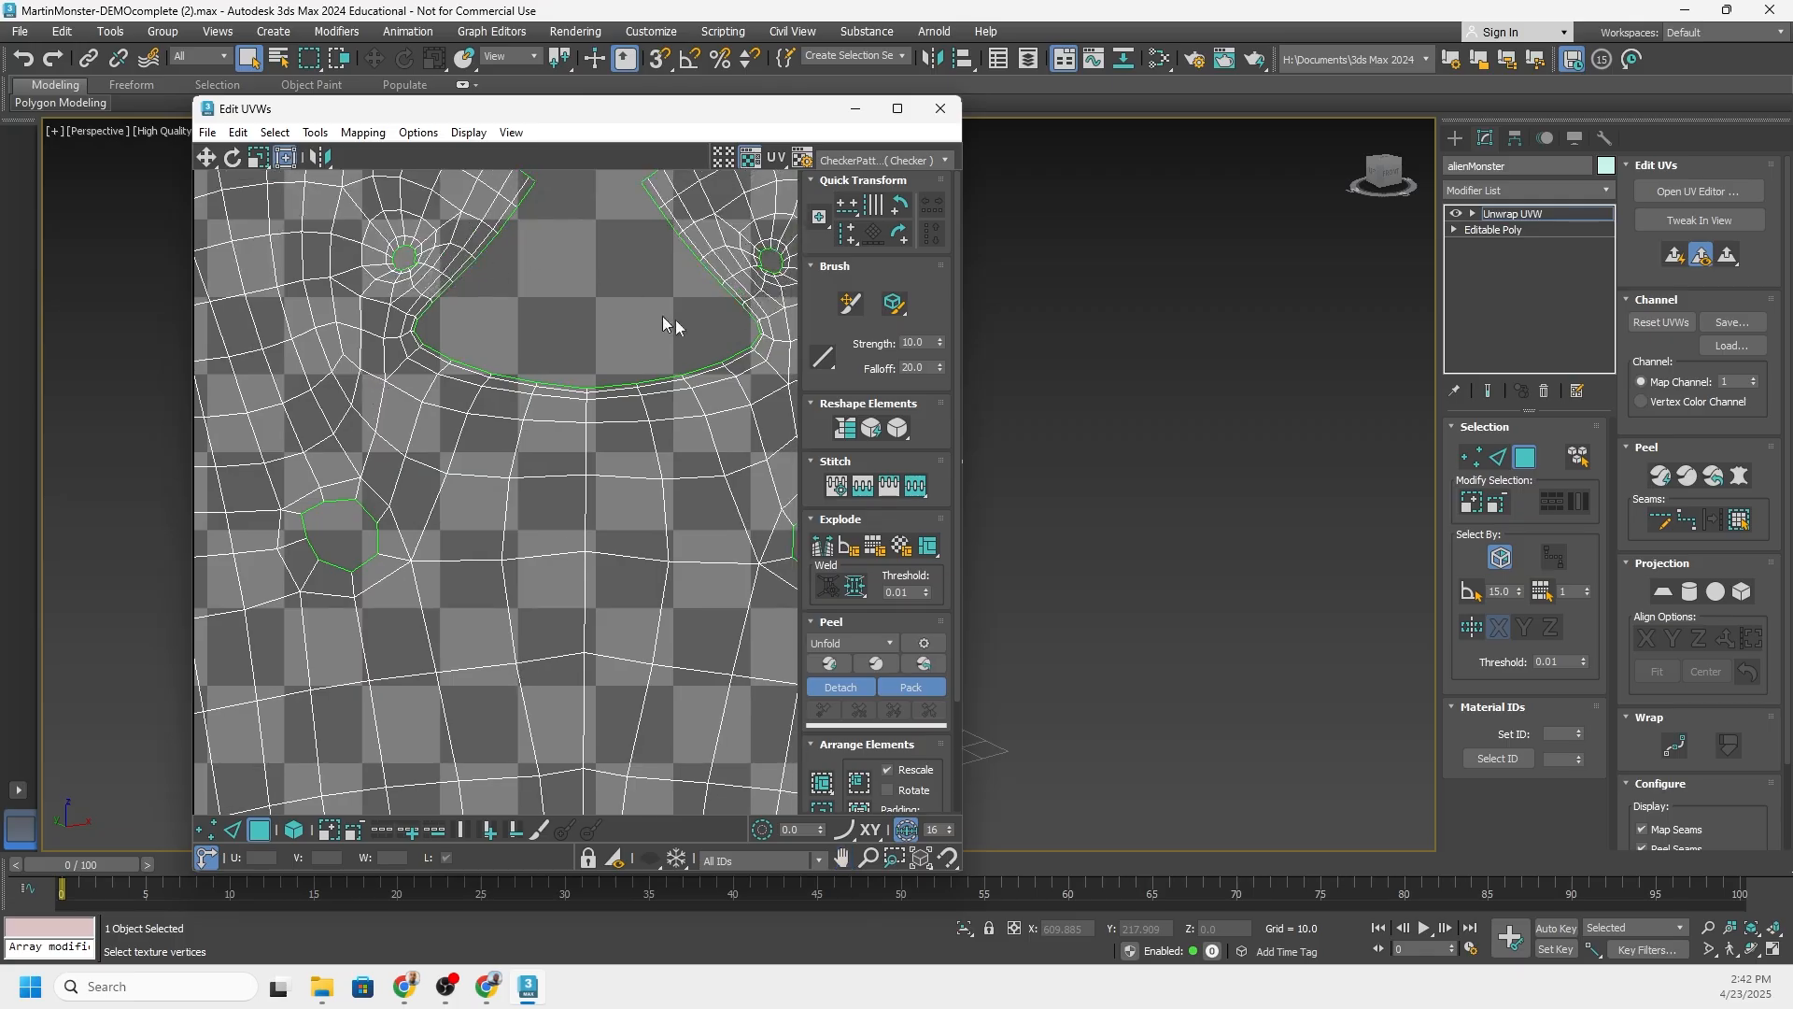
Check the complete UV layout, including the body, arm and small side shells, and close the UV editor
scroll(665, 374, down, 4)
middle_drag(579, 517, 598, 384)
scroll(565, 514, up, 1)
middle_drag(554, 544, 559, 418)
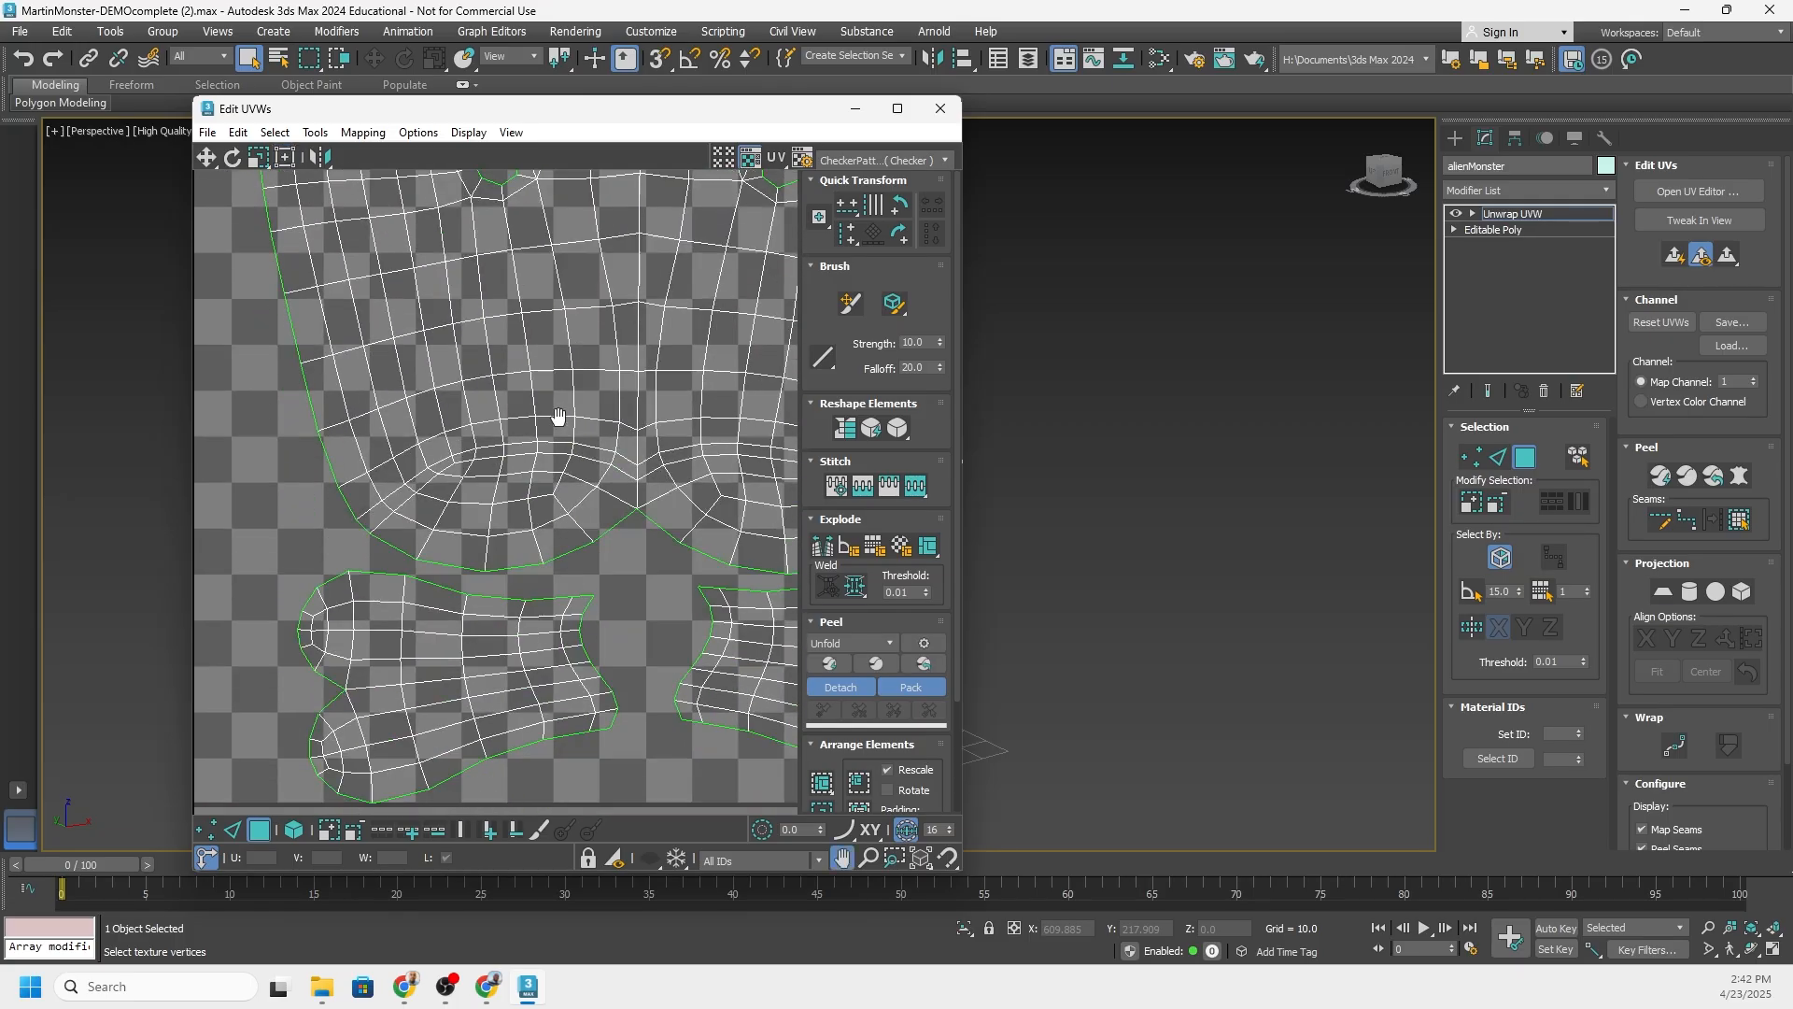
middle_drag(580, 650, 474, 656)
scroll(504, 612, down, 3)
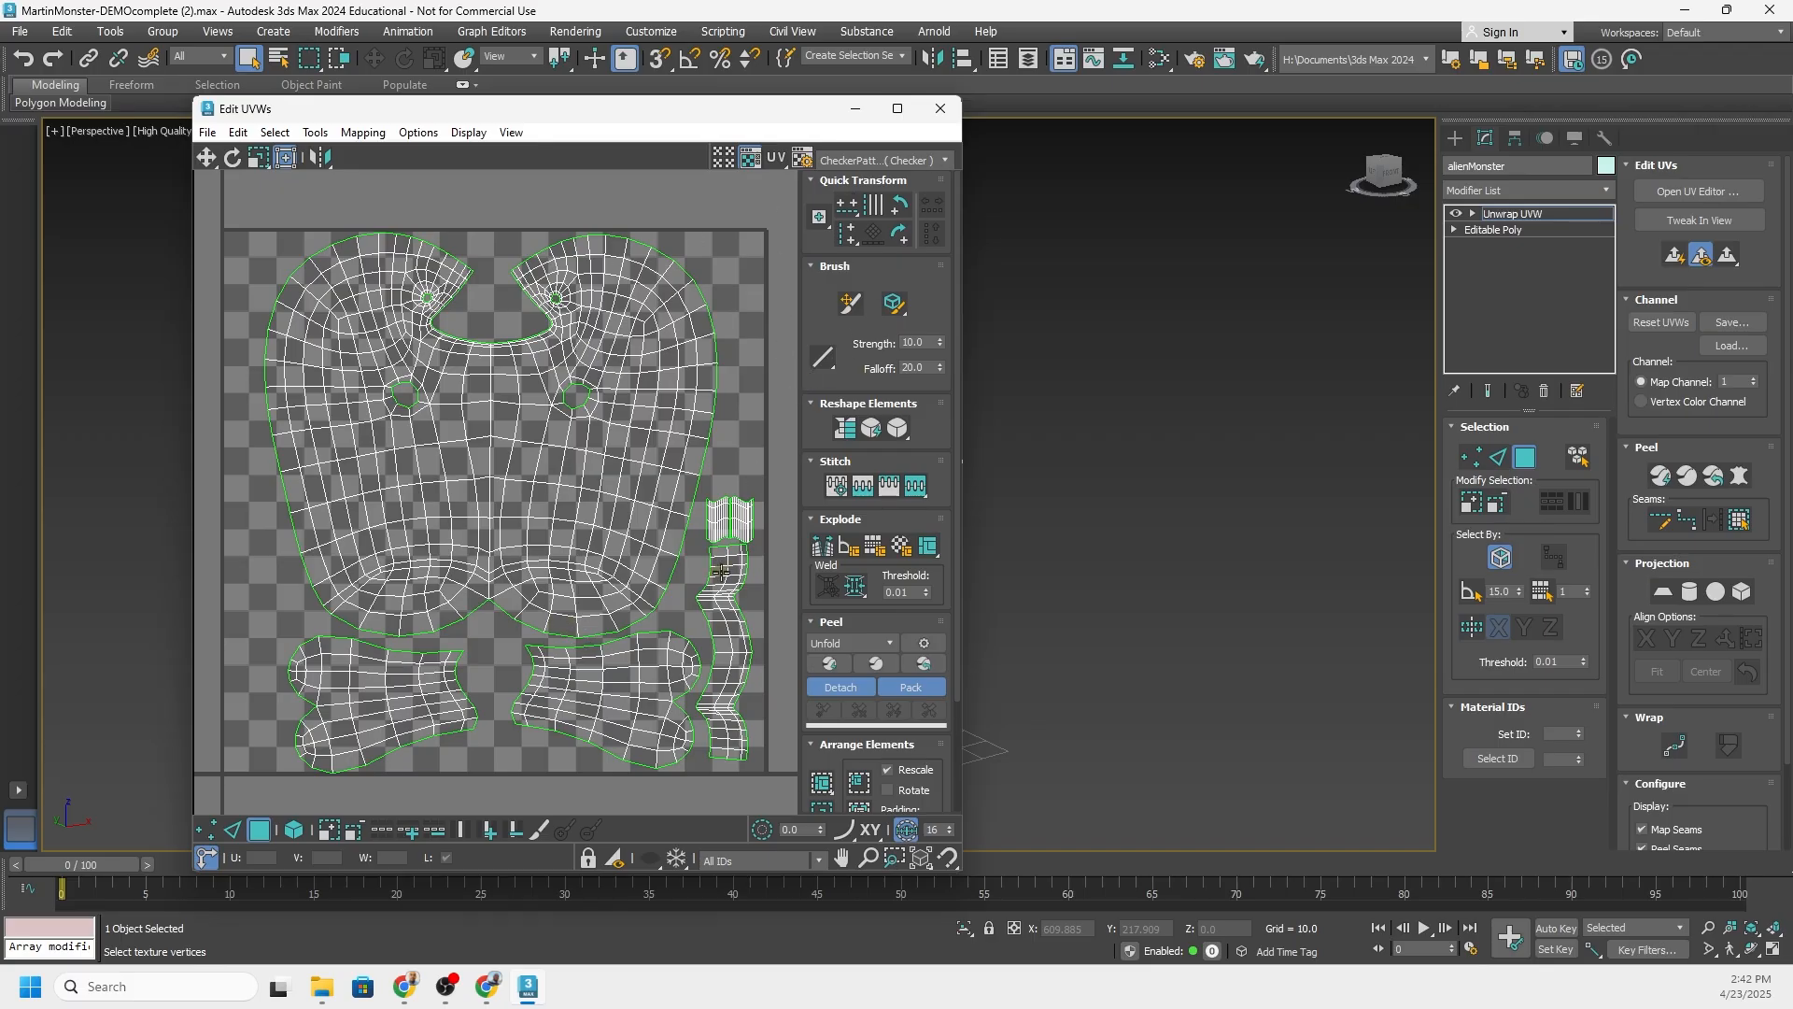
click(940, 110)
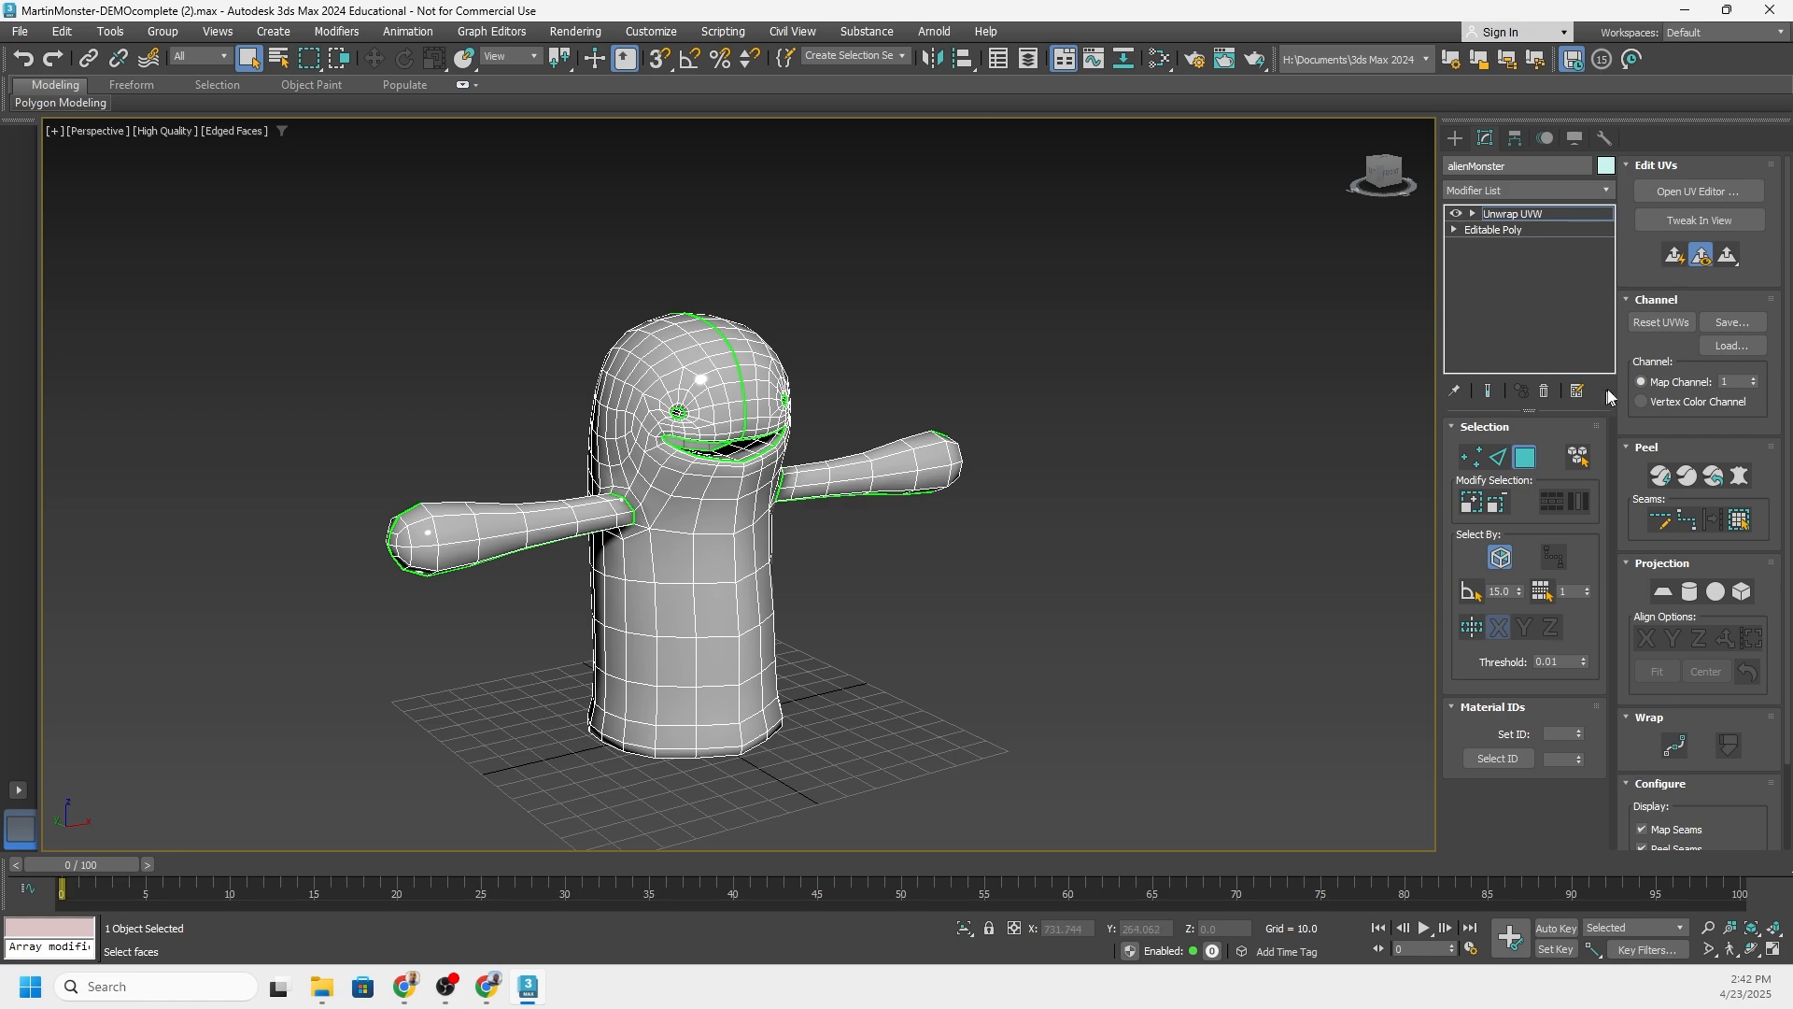
Collapse the monster's Unwrap UVW modifier down into the Editable Poly
right_click(1524, 216)
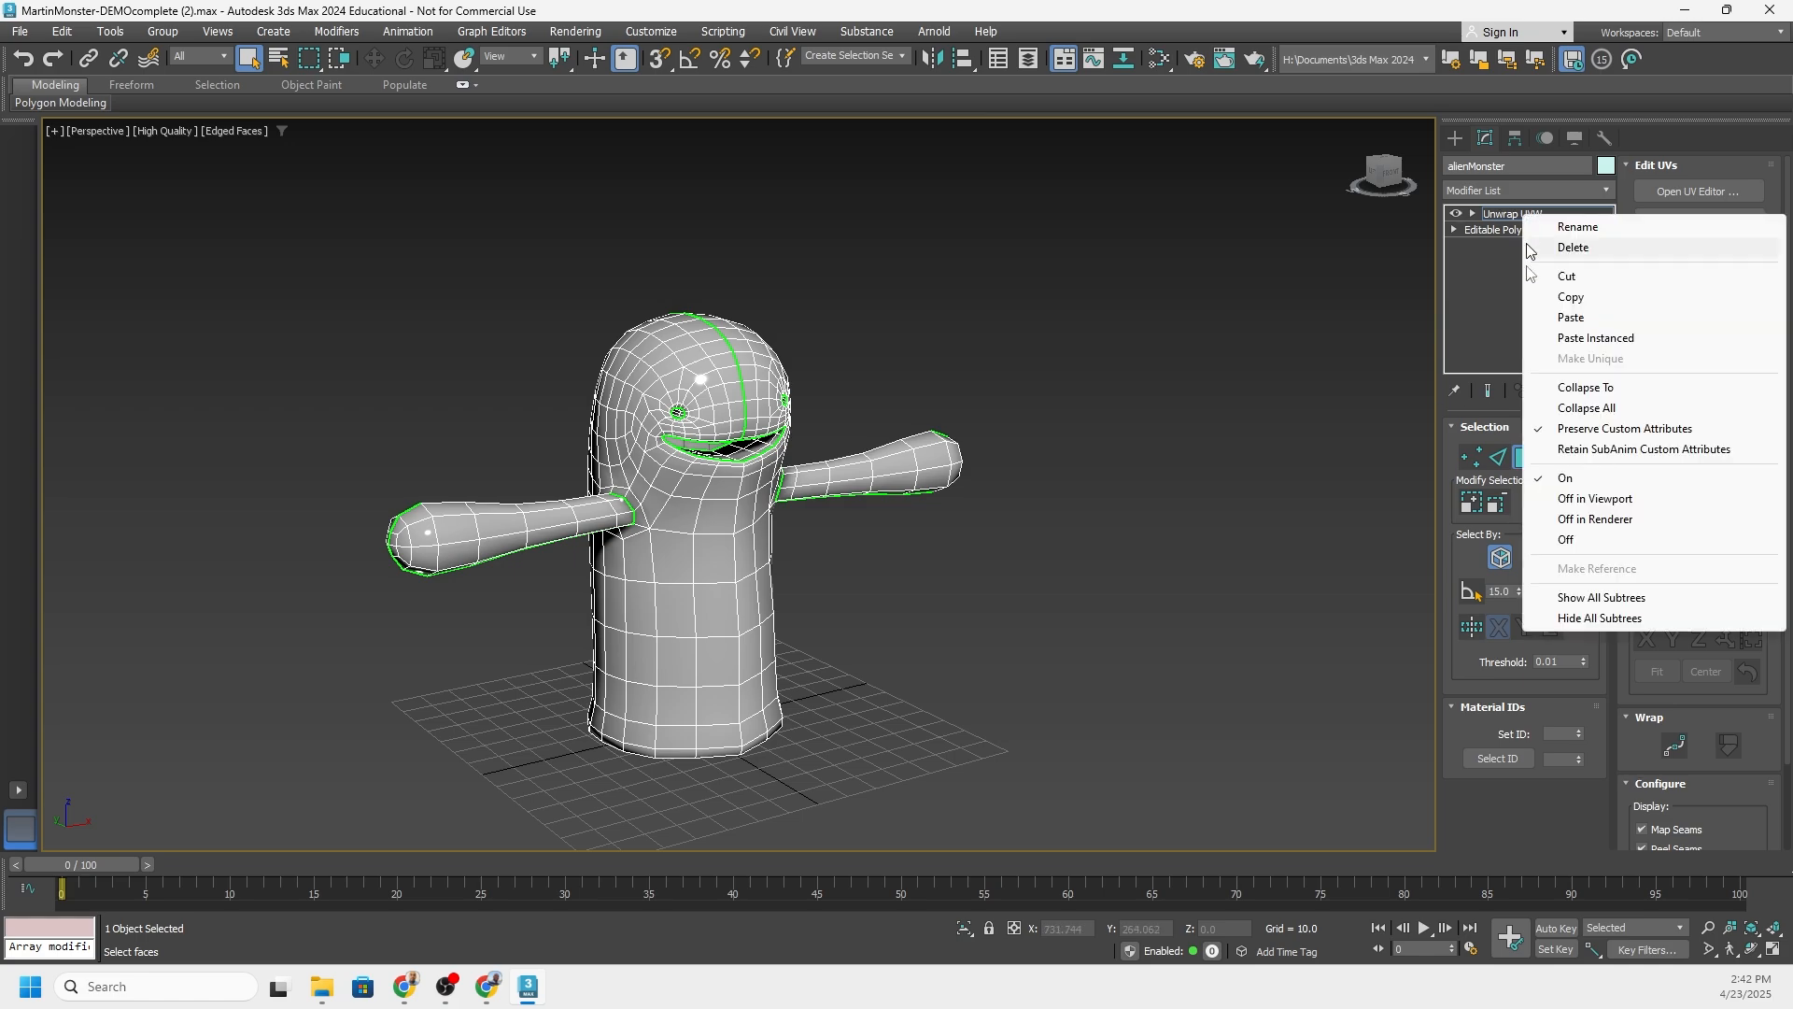
click(1618, 397)
click(977, 568)
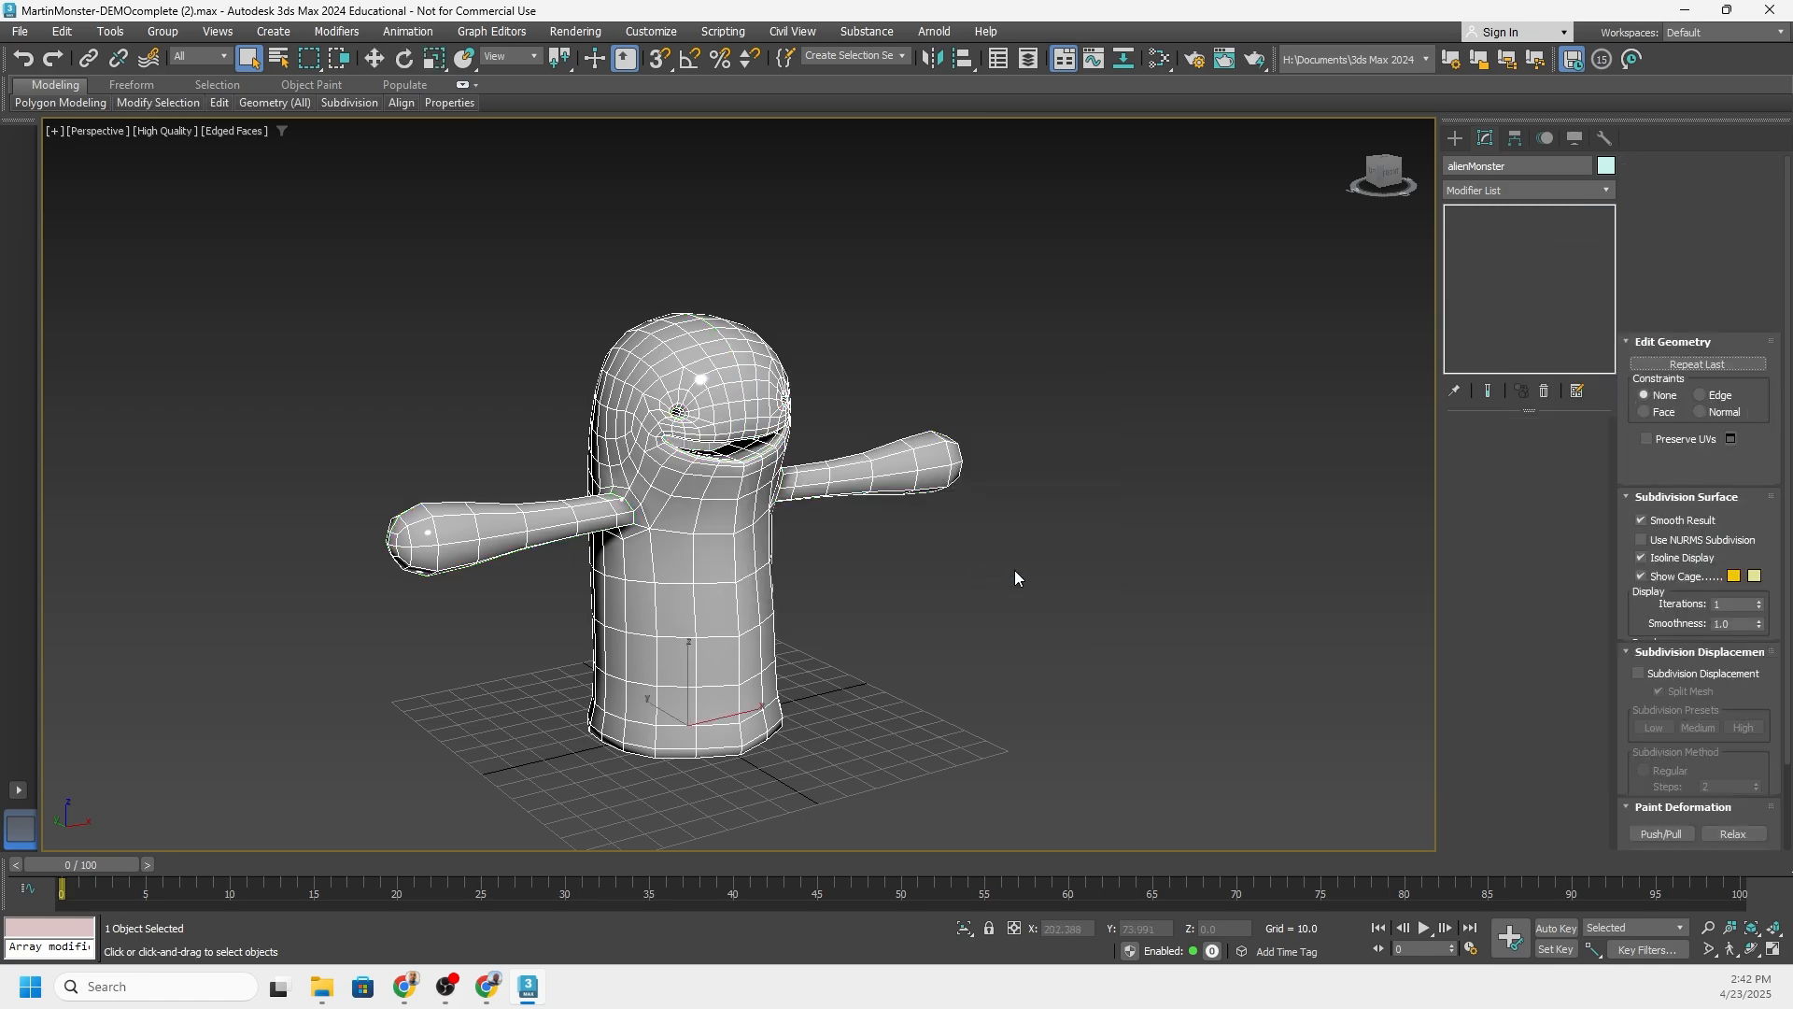
Open the Viewport Canvas painting tools and place them beside the monster, clear of the model
middle_drag(775, 607, 766, 570)
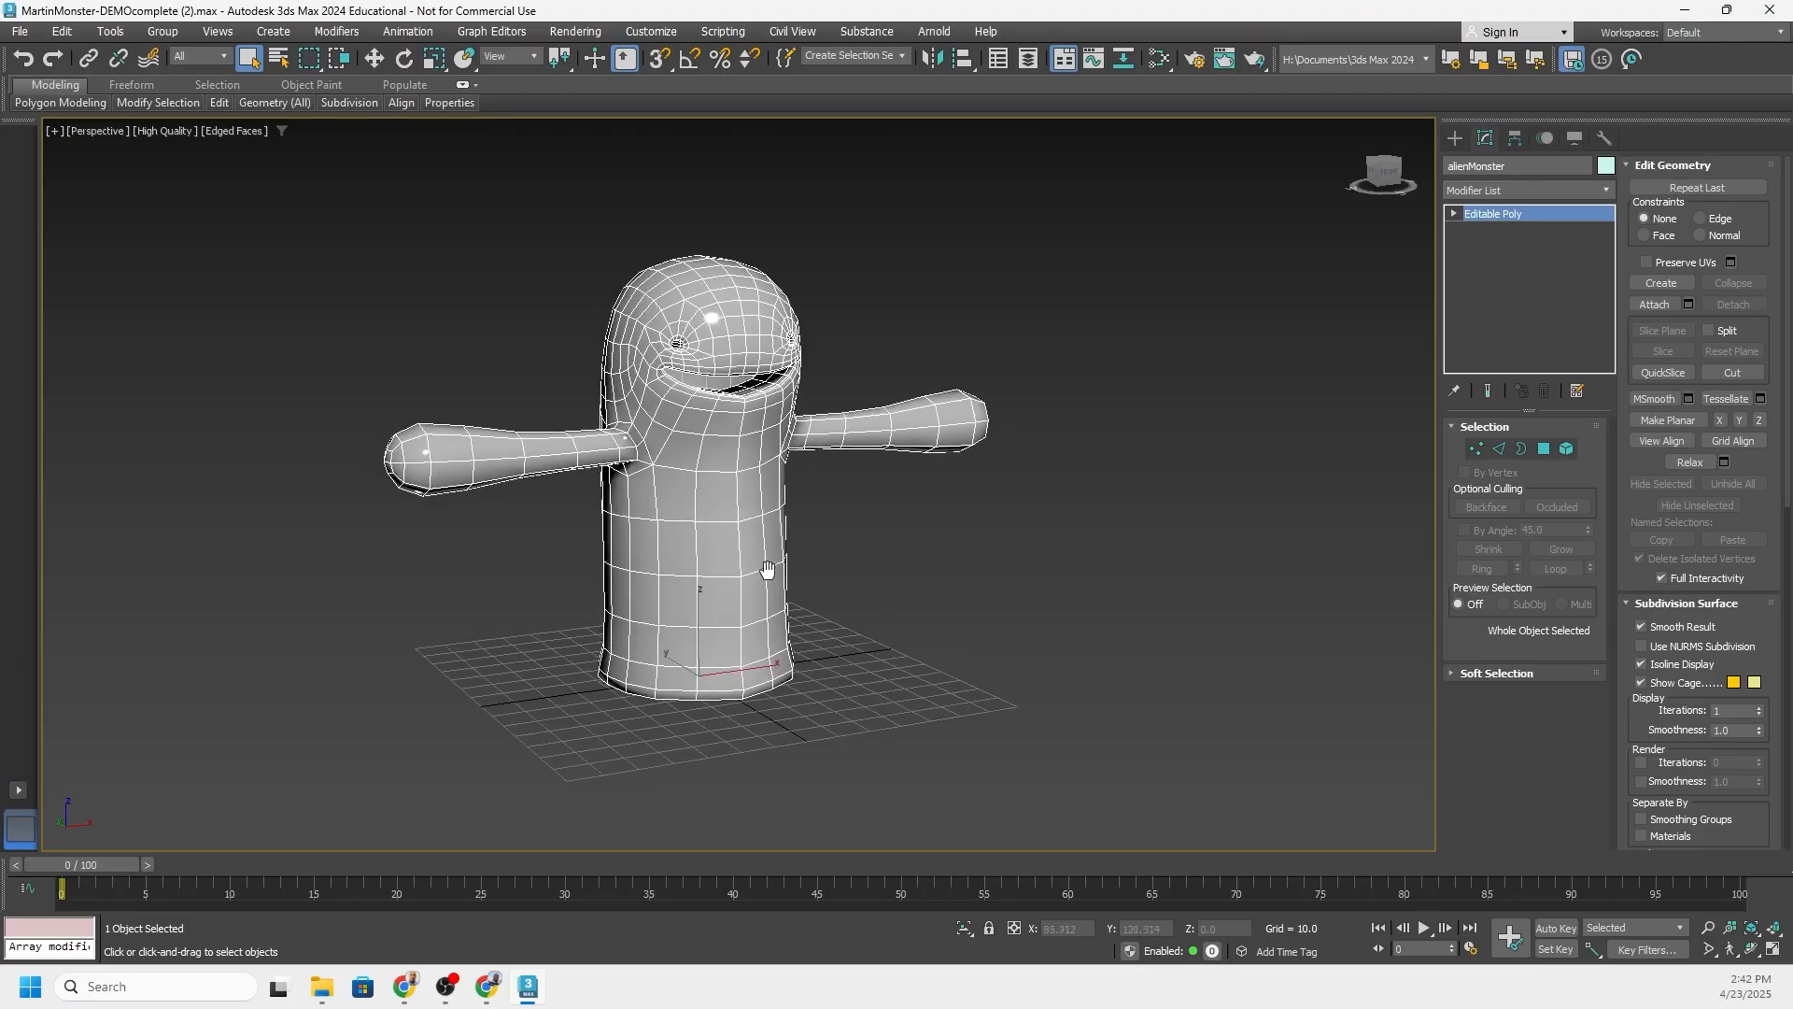
click(110, 31)
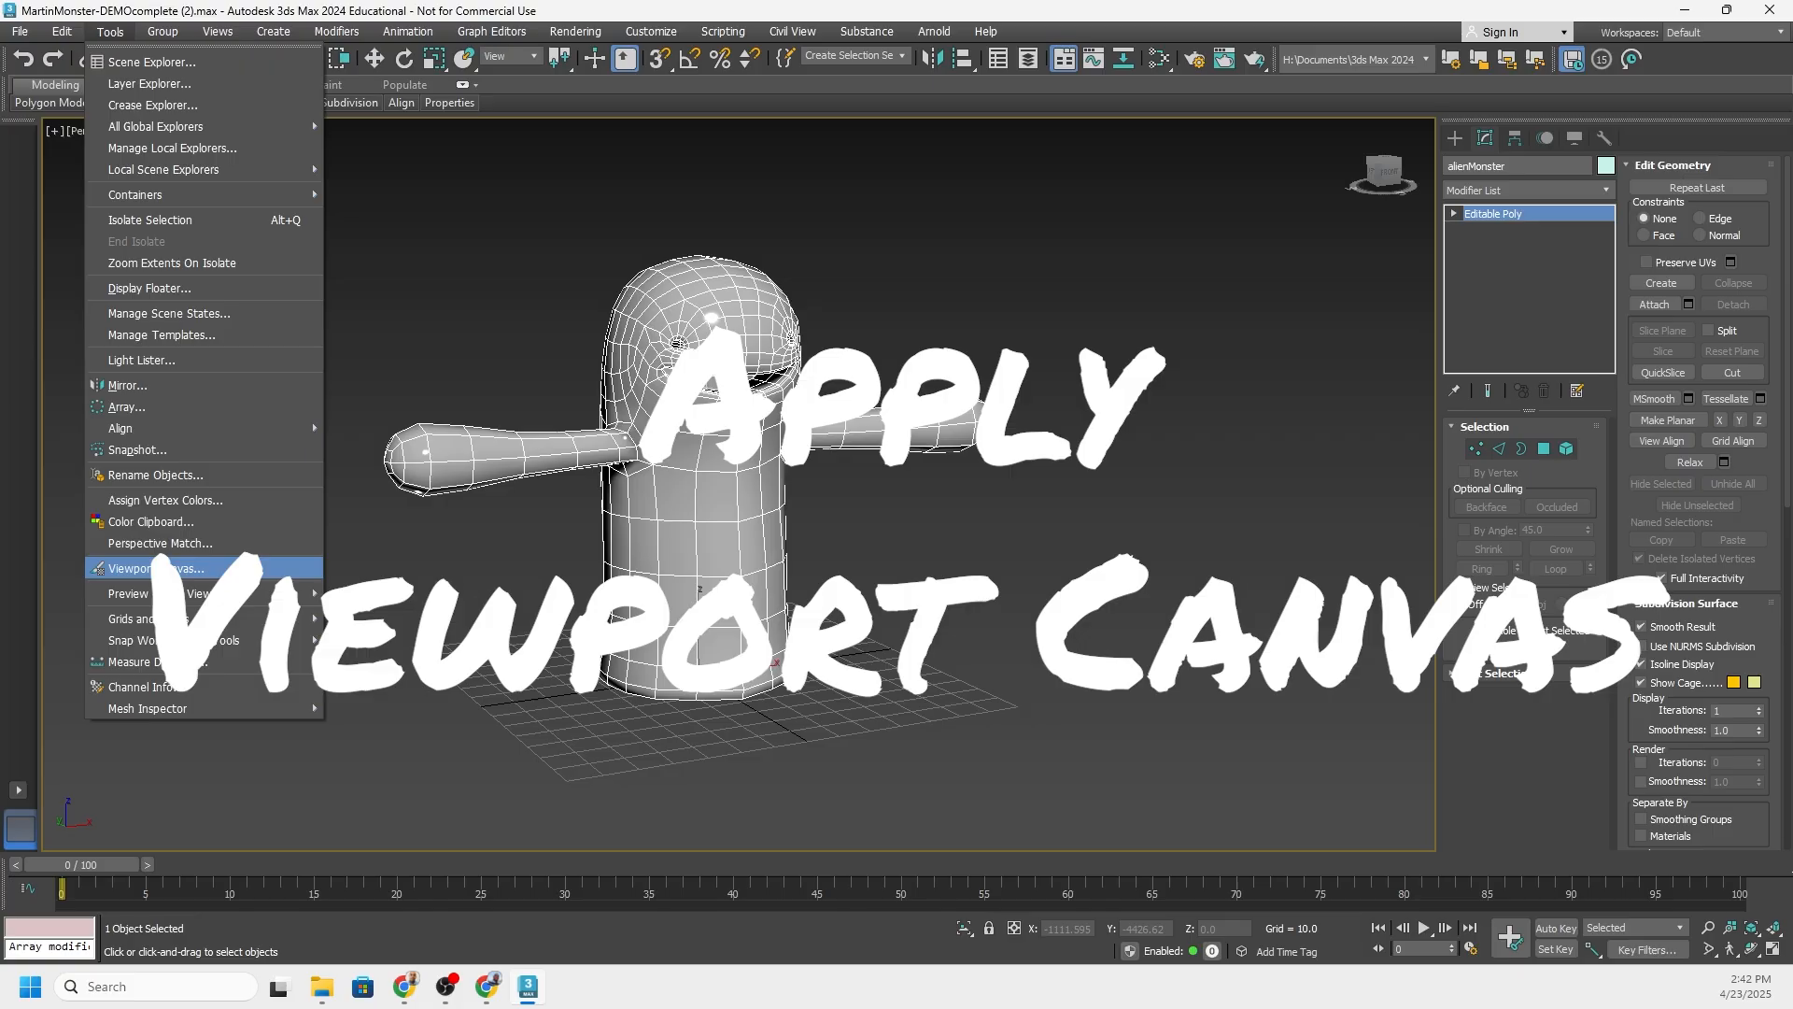
click(178, 568)
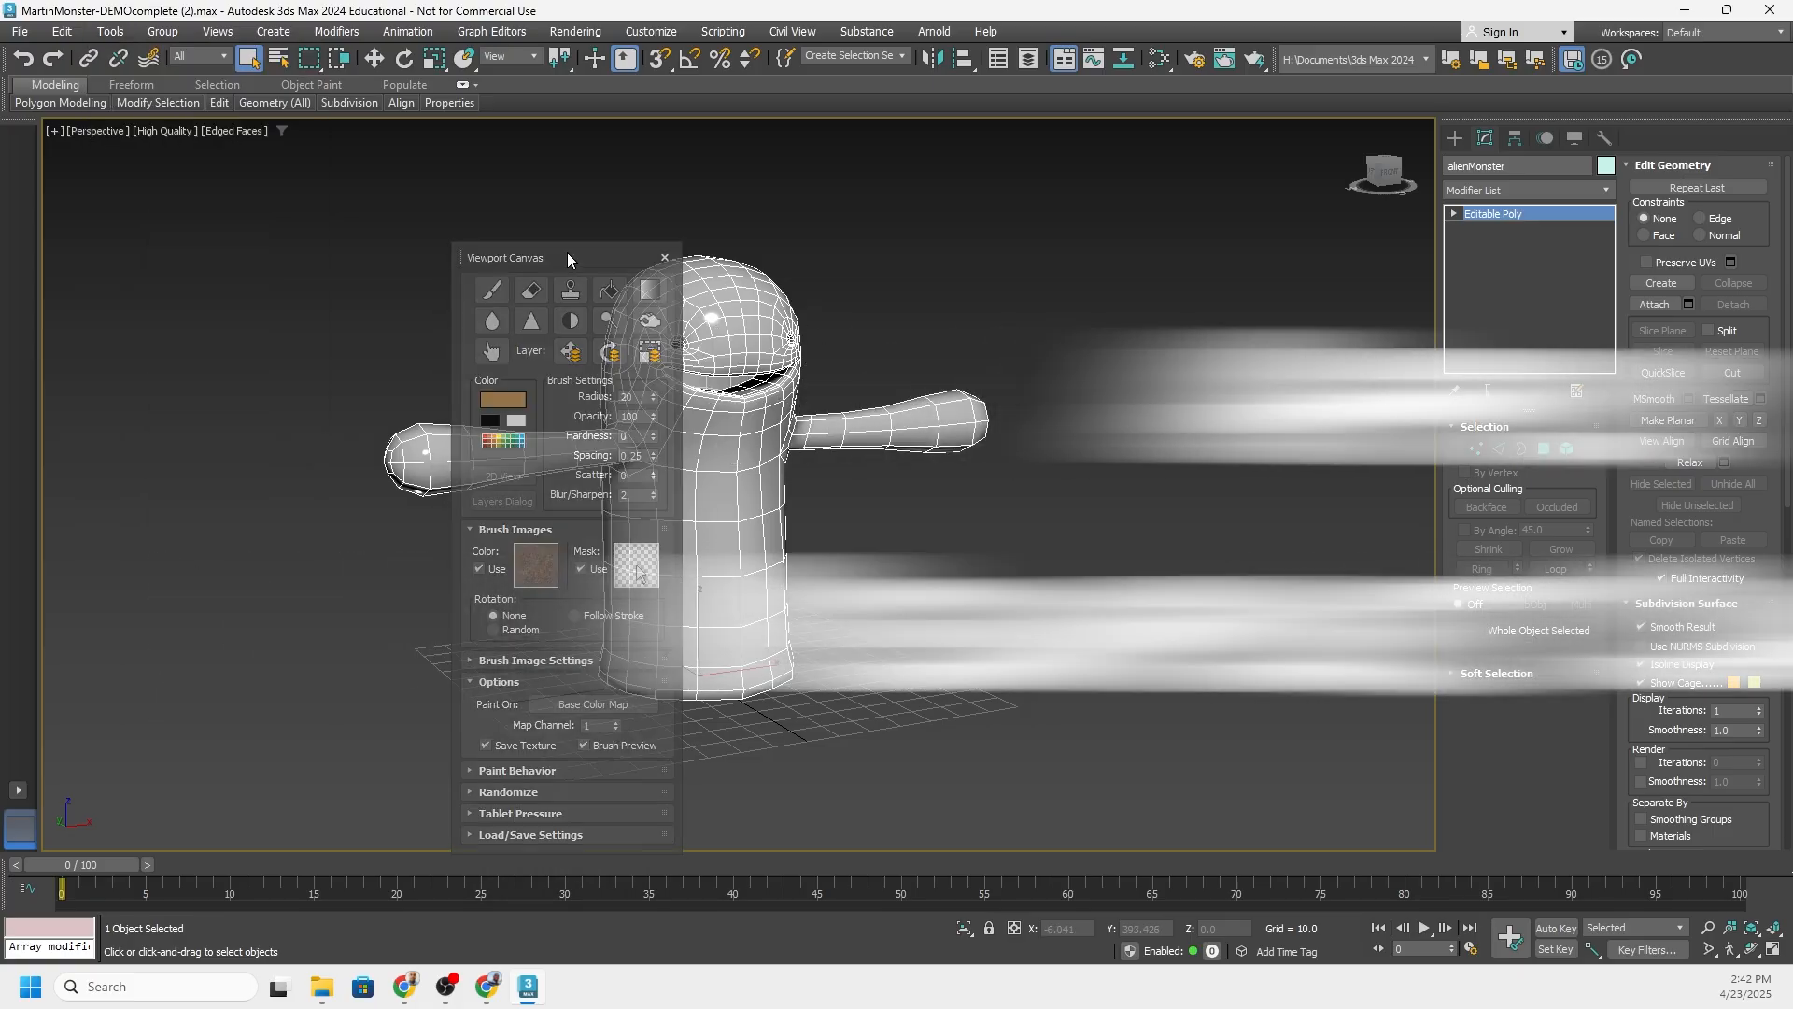
drag(570, 255, 245, 213)
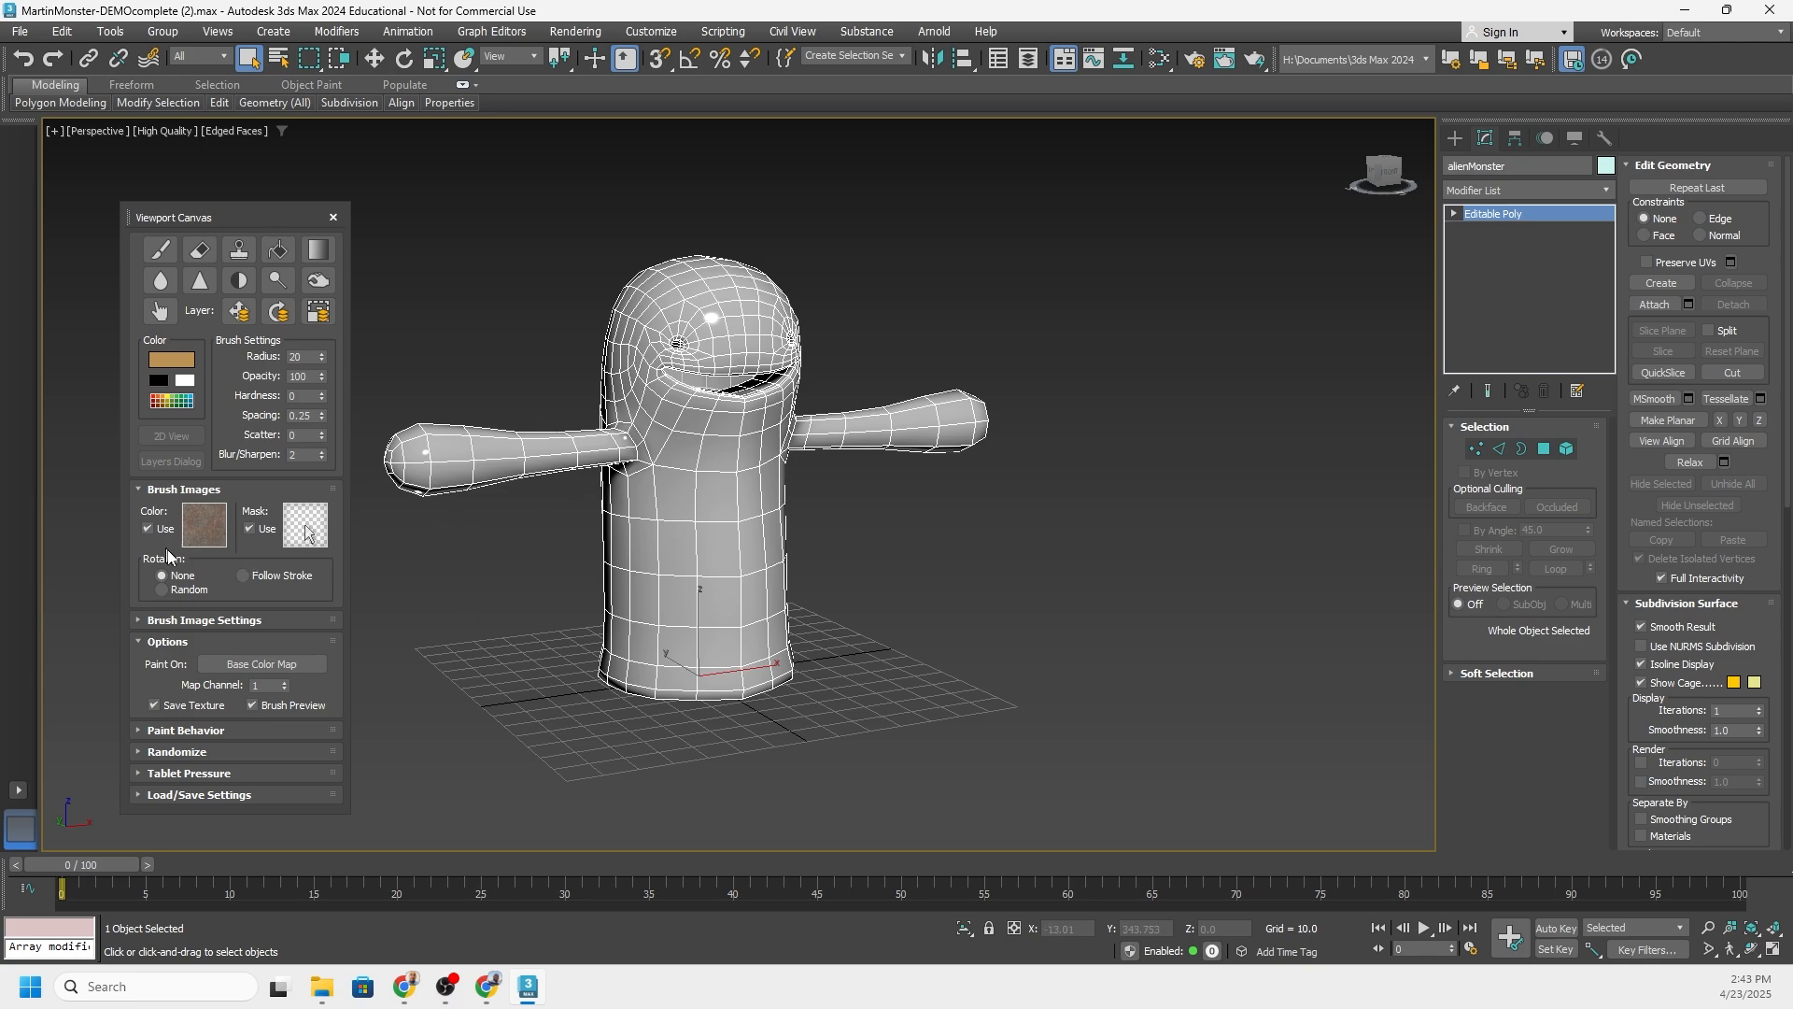
middle_drag(666, 495, 742, 472)
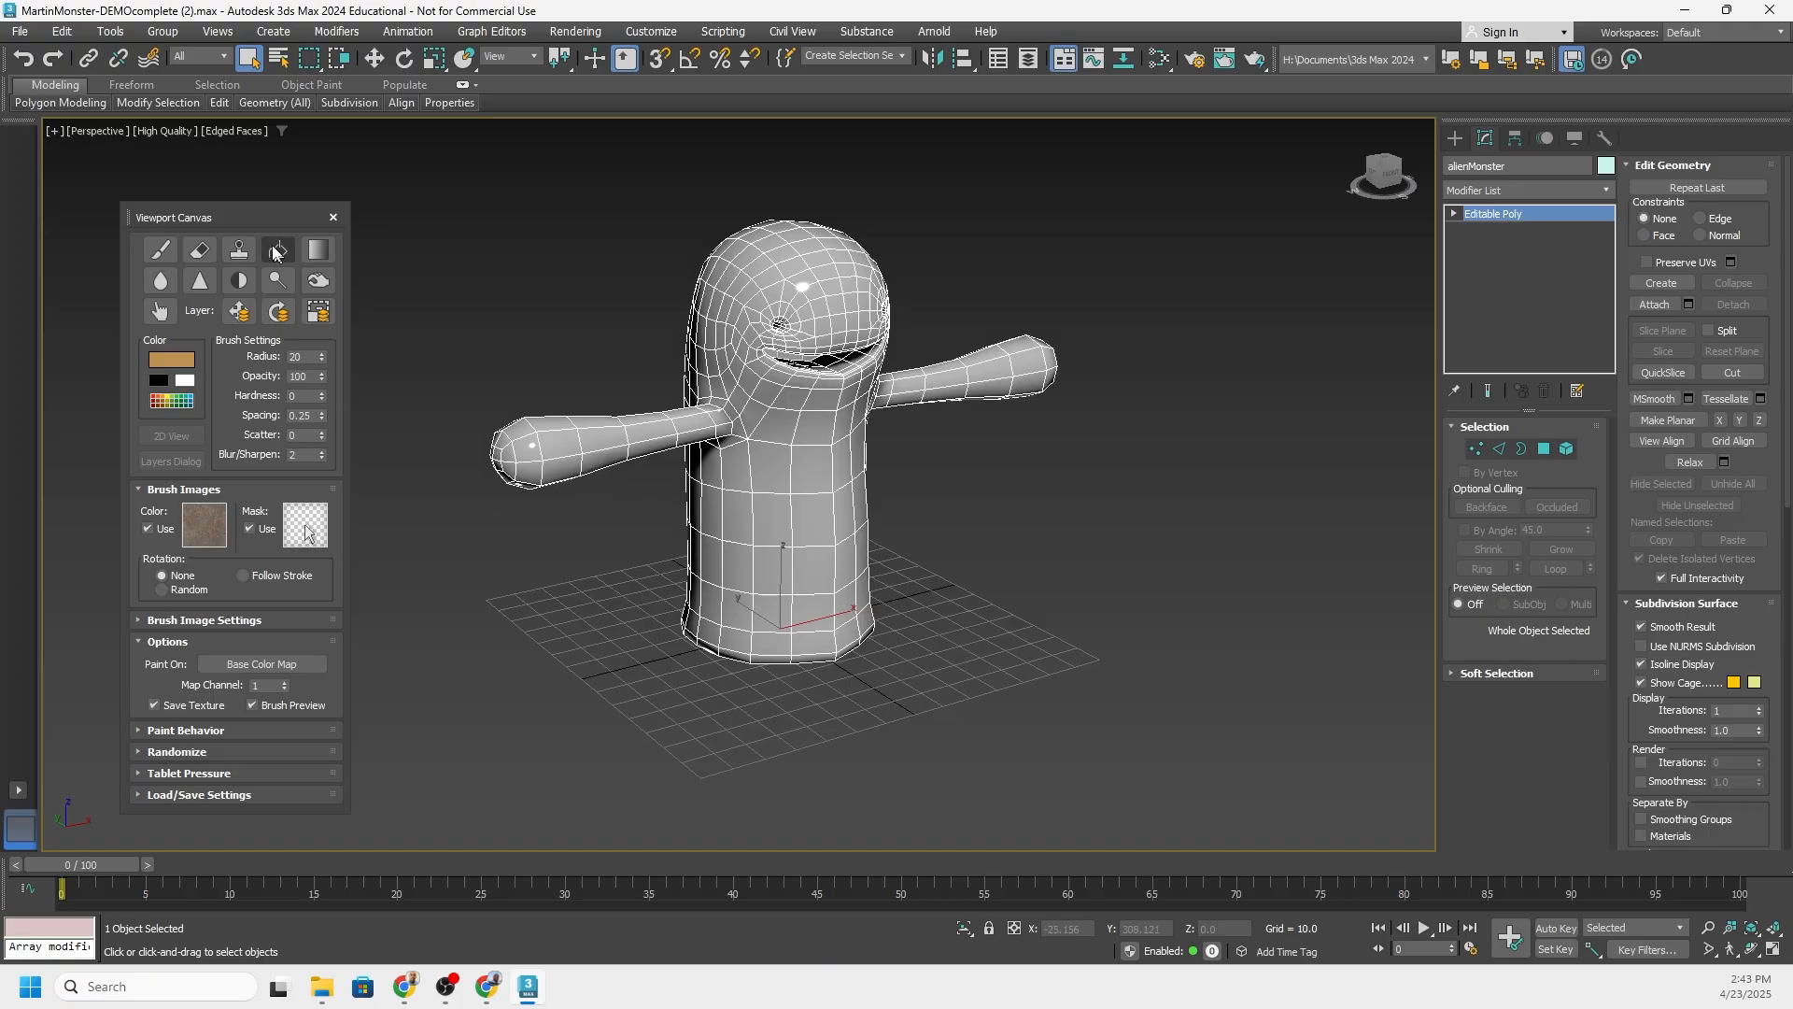
drag(250, 216, 287, 199)
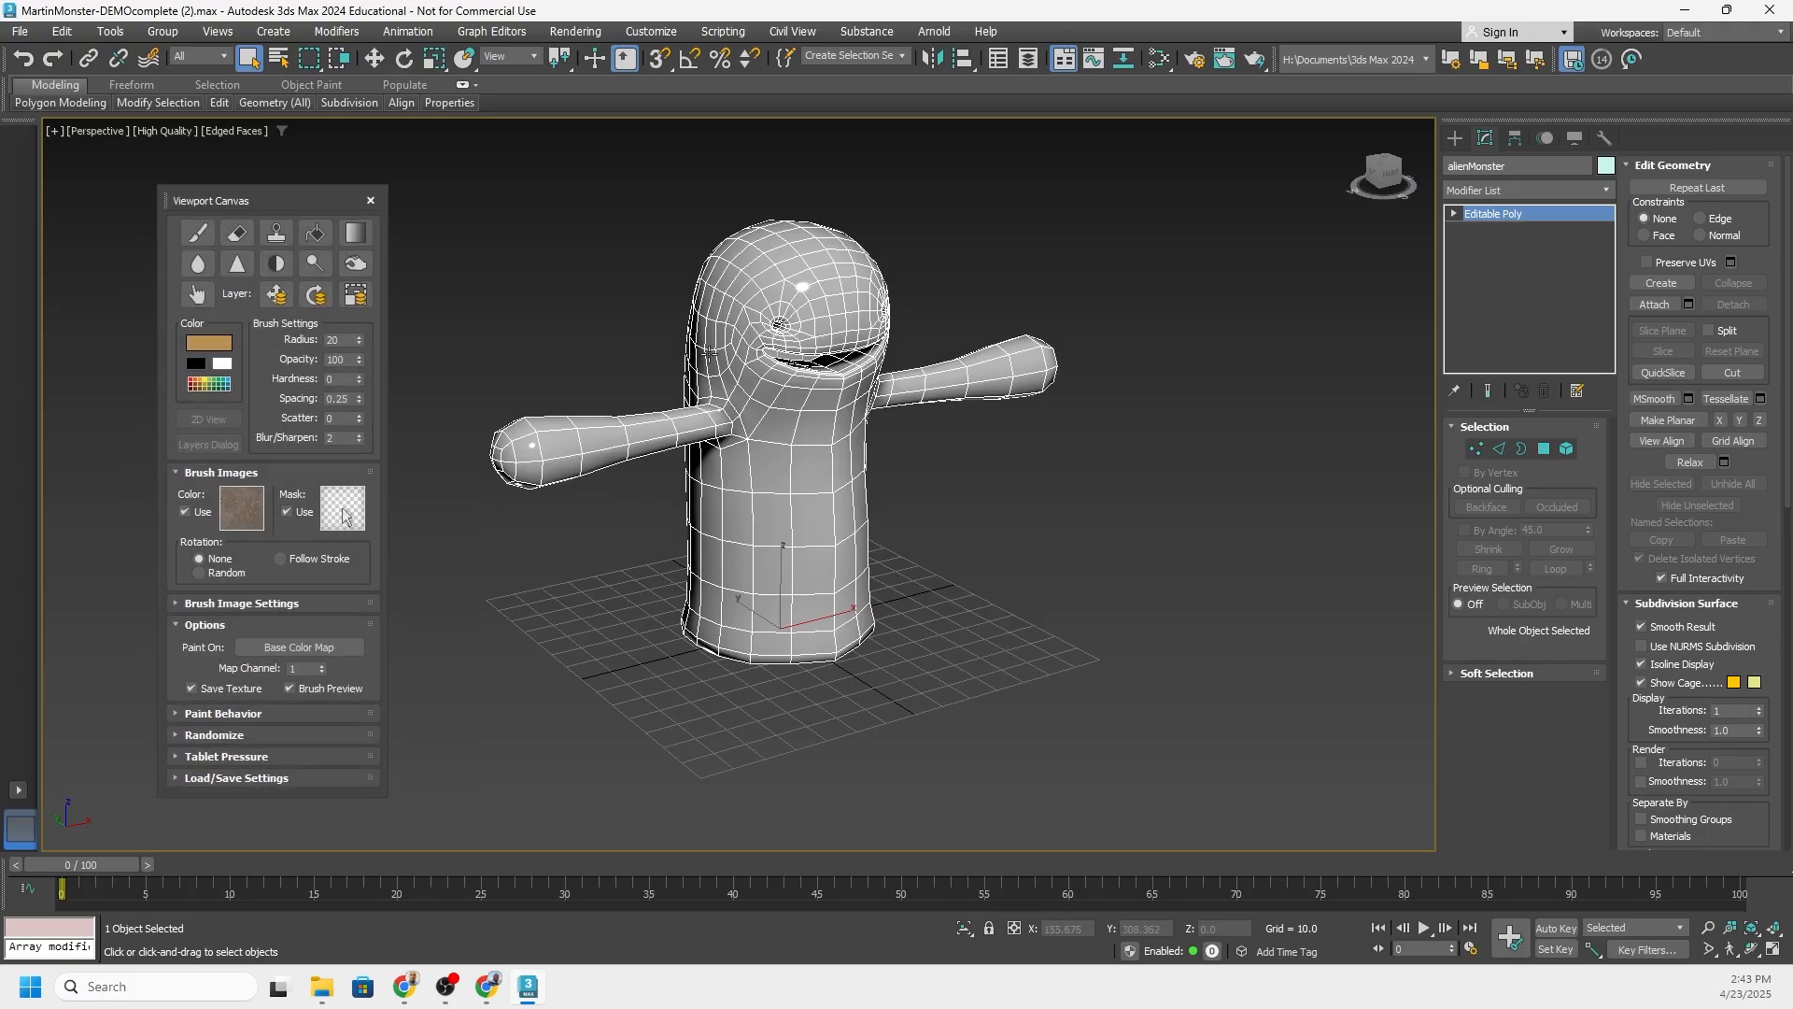
middle_drag(751, 398, 761, 434)
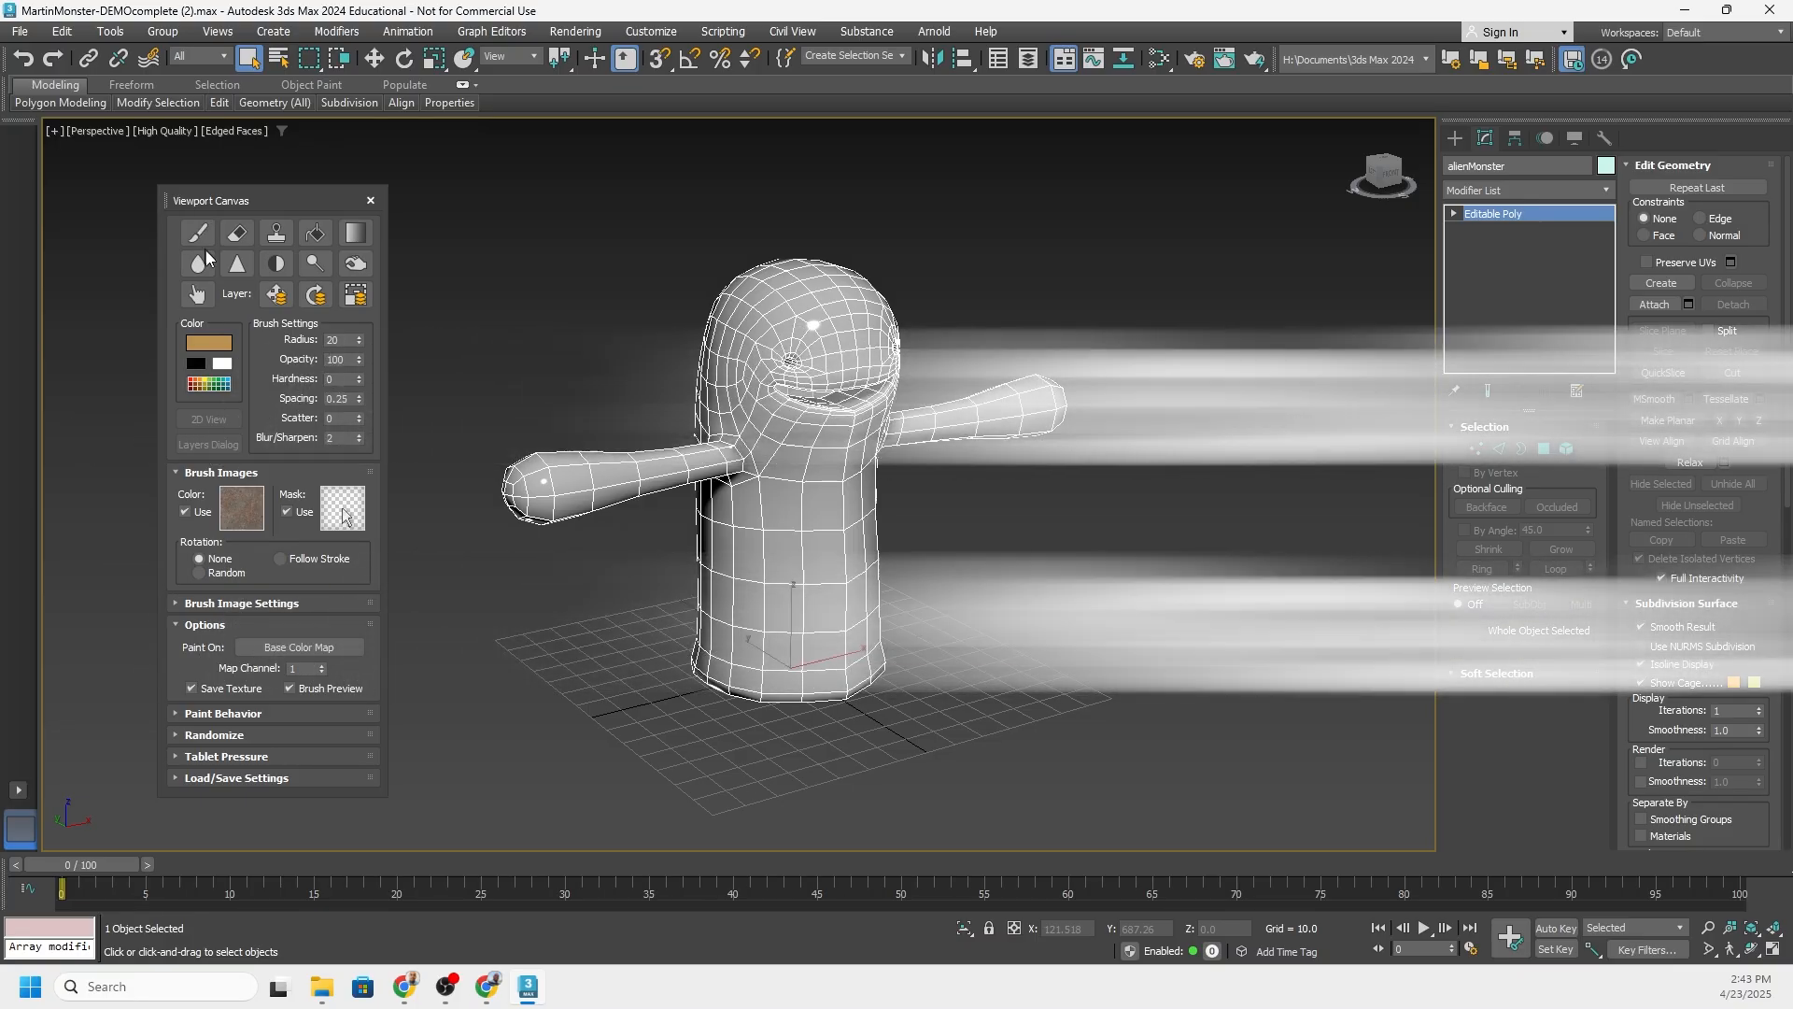
Start a new Base Color Map texture for the paint brush at 1024 x 1024 in light green (RGB 186, 227, 163)
click(204, 234)
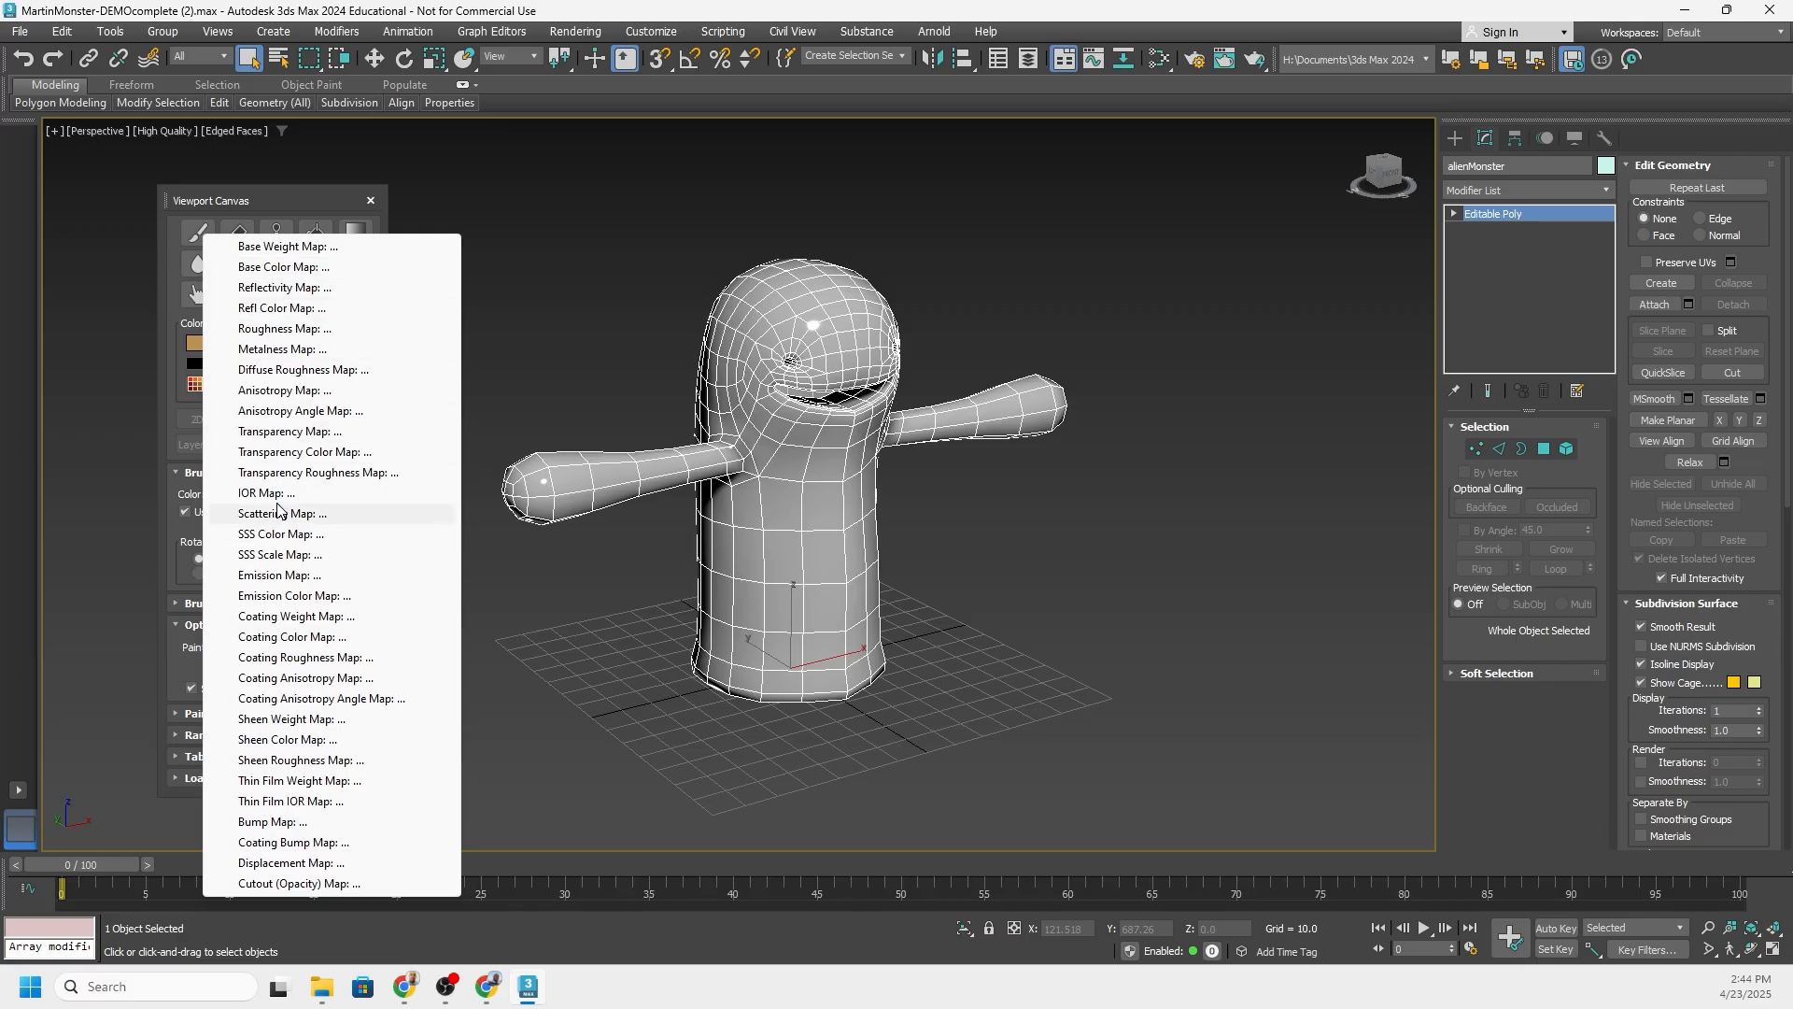
click(283, 268)
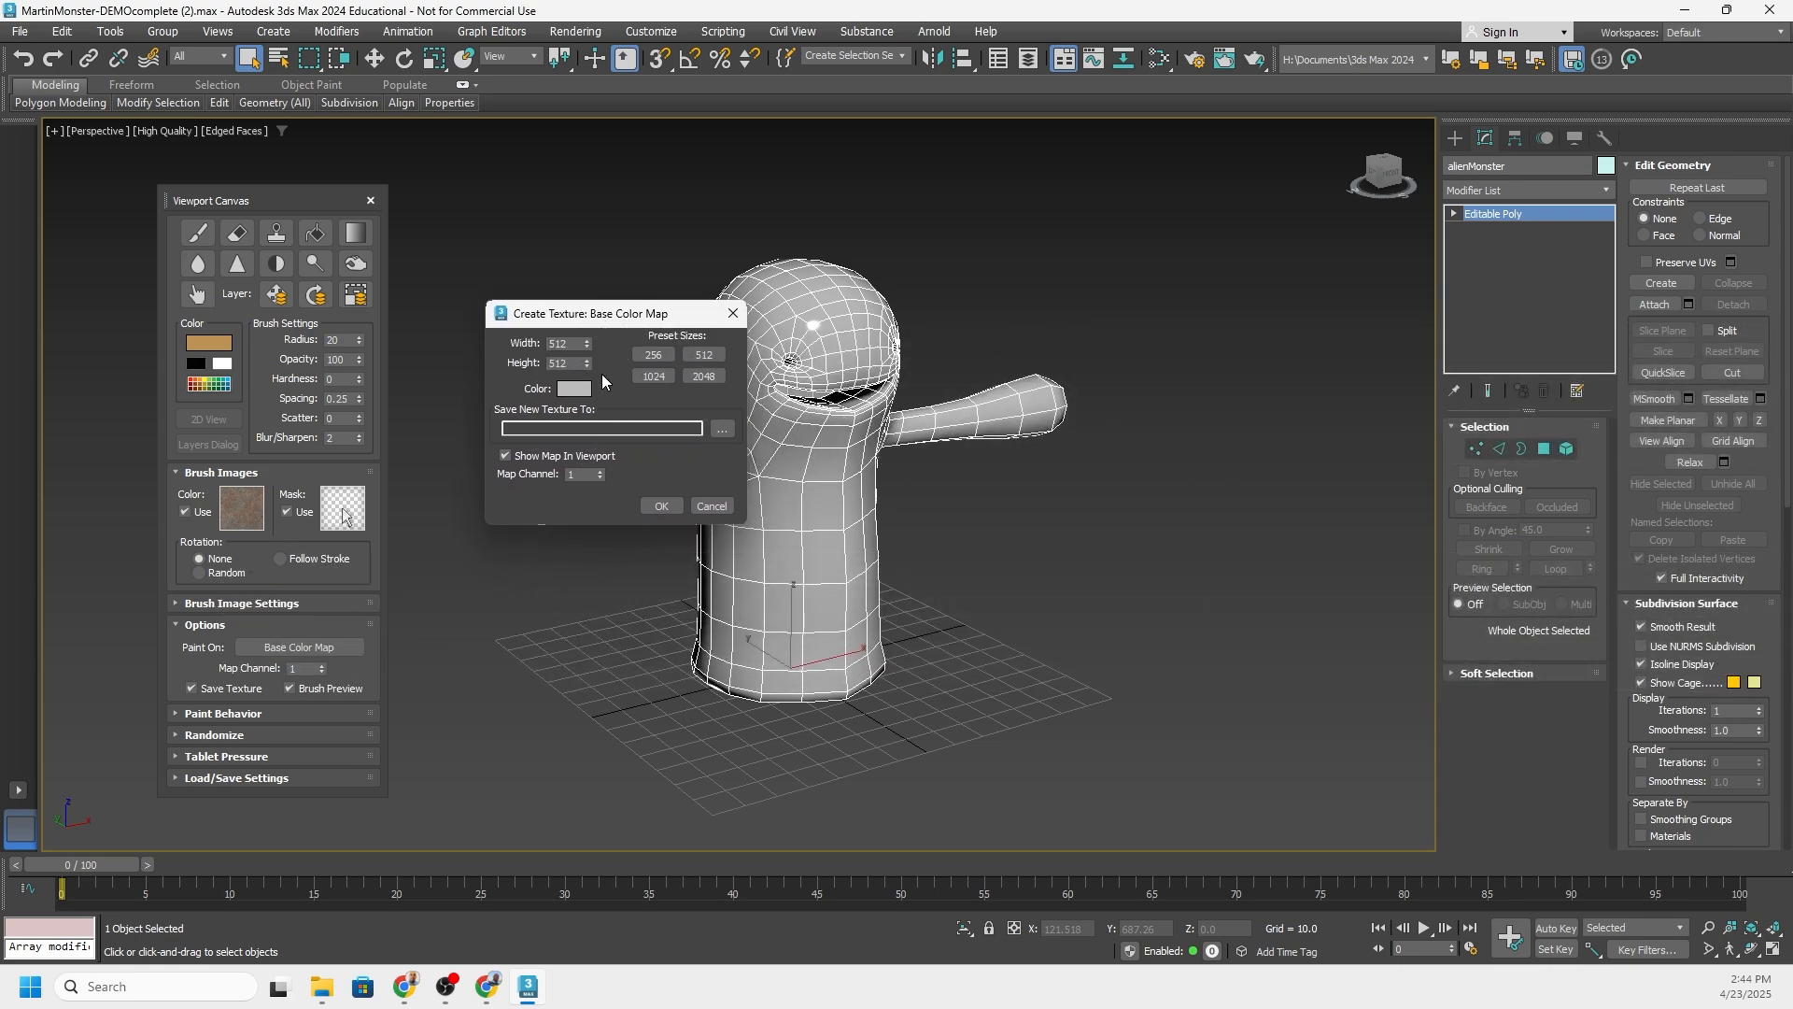
click(657, 375)
double_click(576, 343)
click(575, 390)
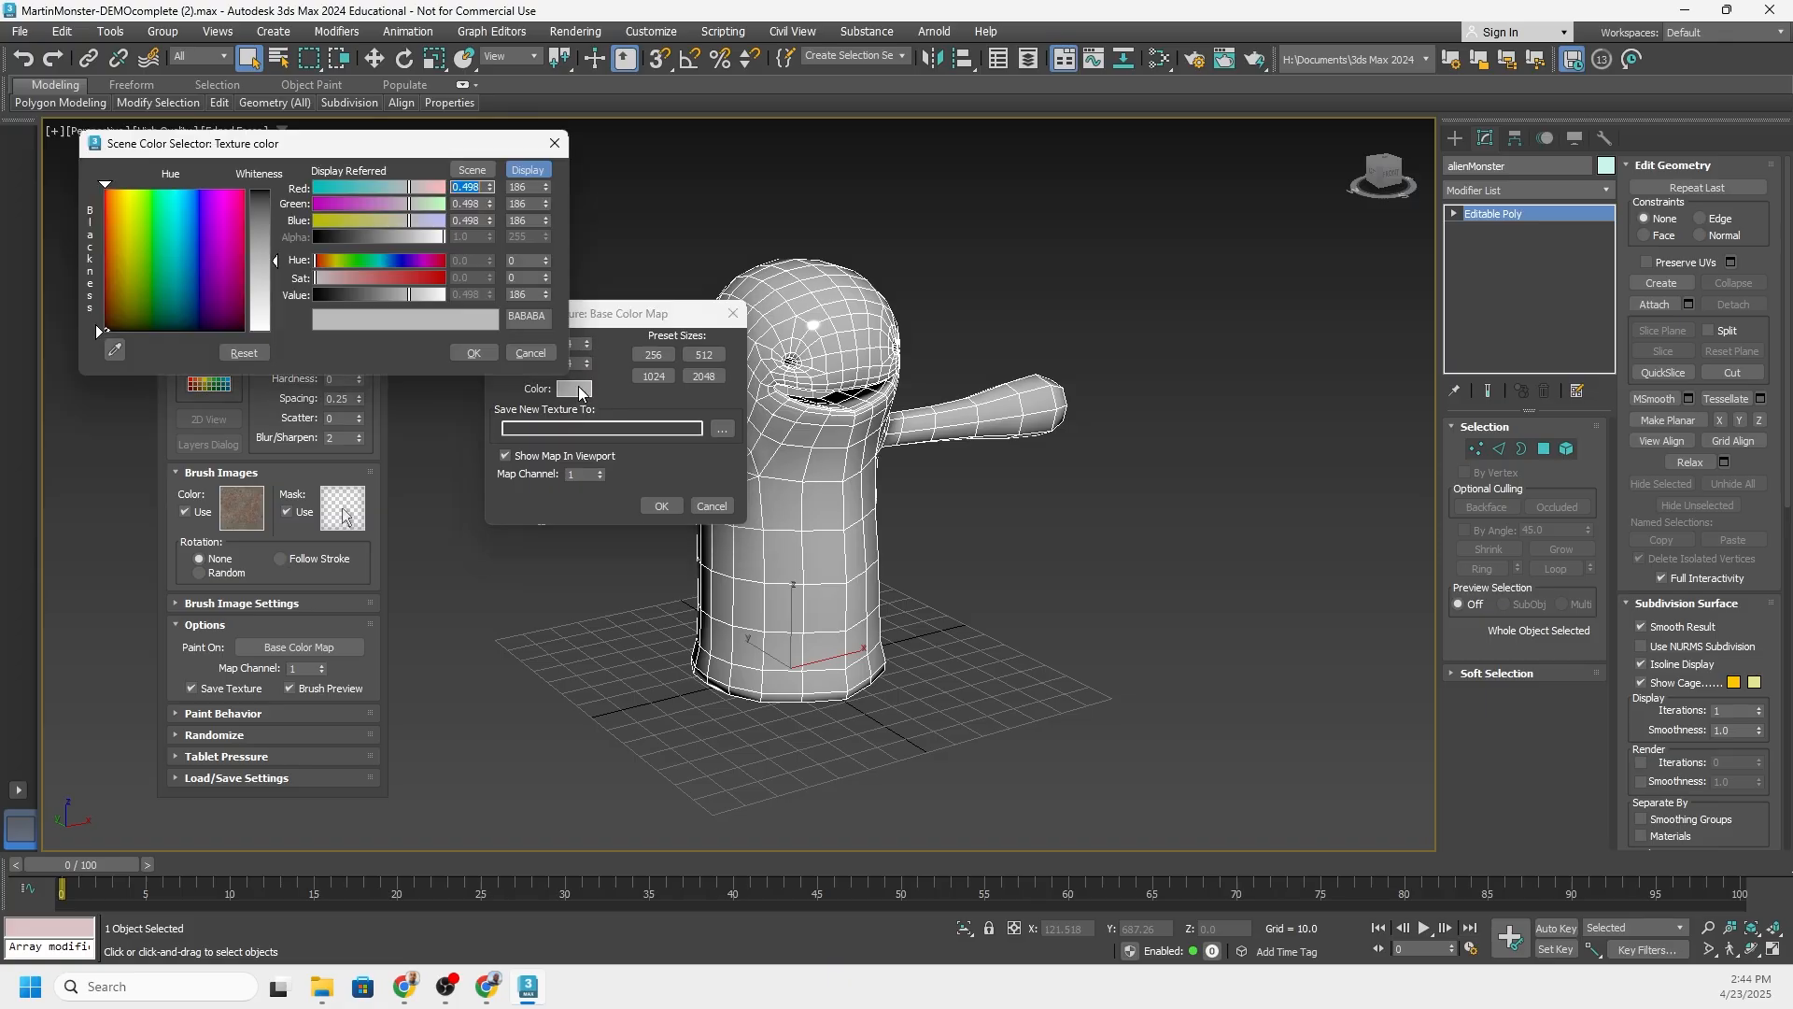
drag(418, 203, 398, 228)
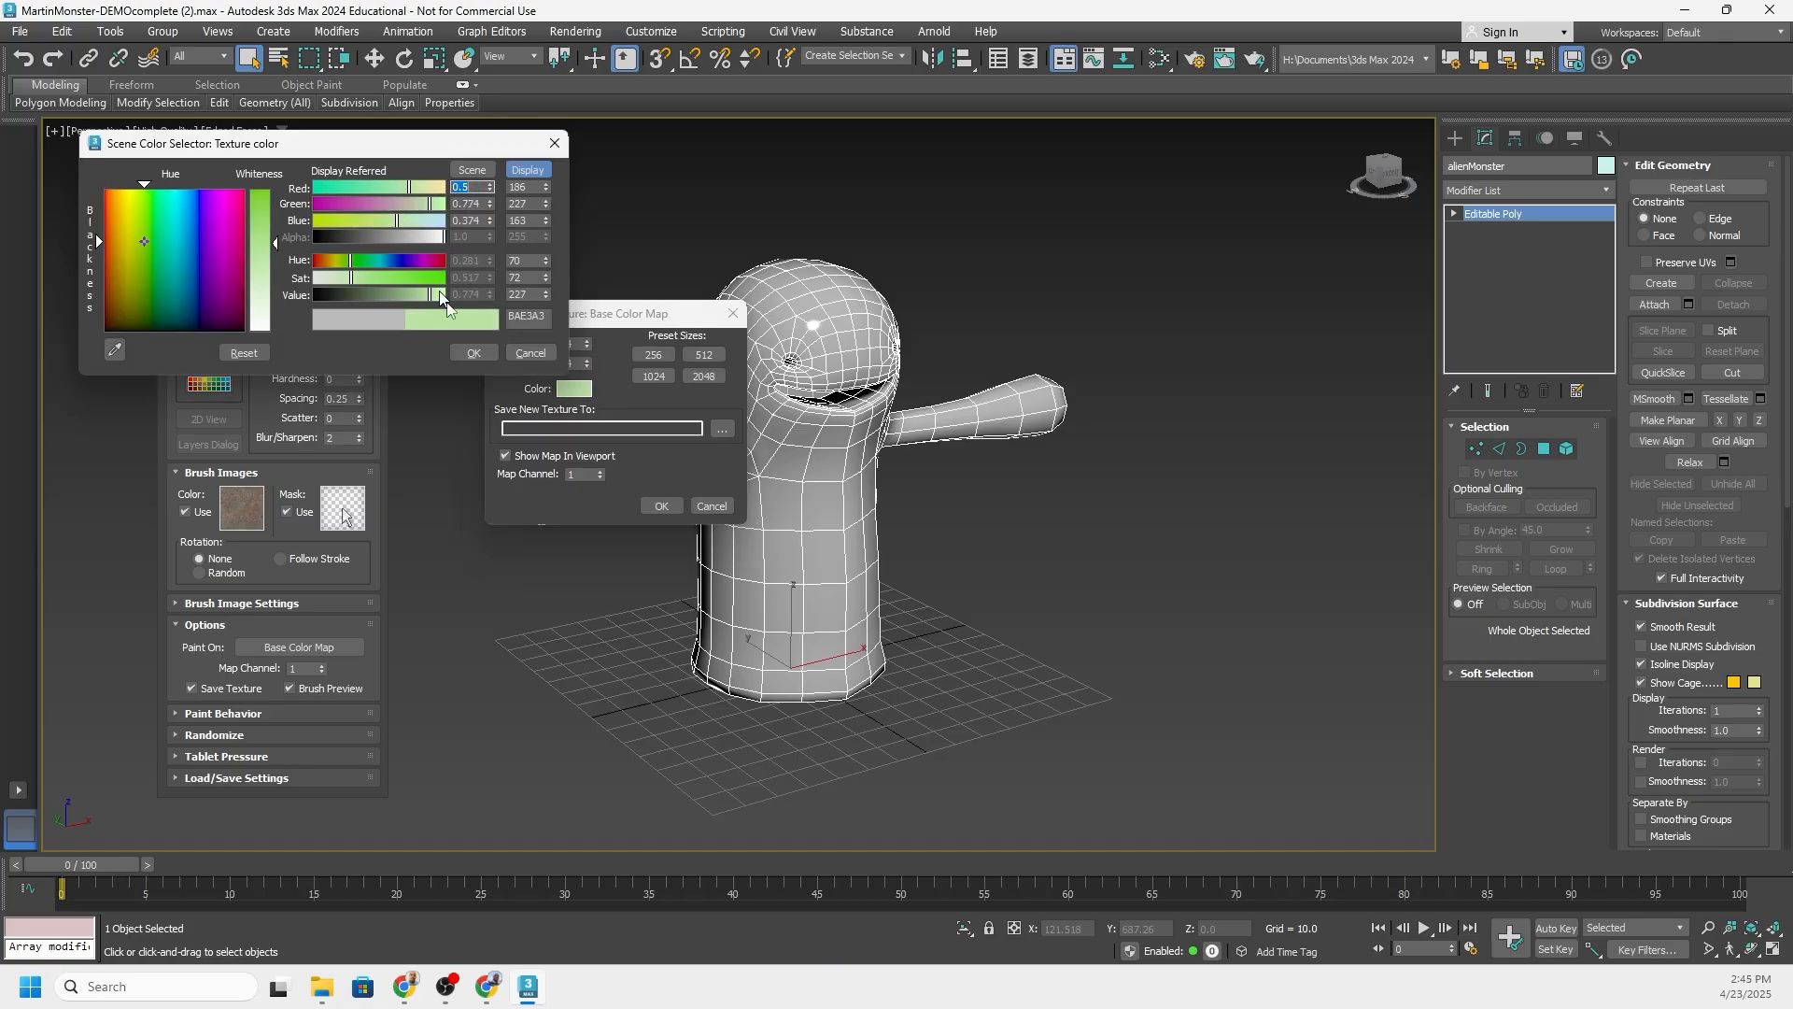
click(474, 354)
Save the new texture as the JPEG file AlienMonster-DM in the AlienMonster folder at quality 100 and create the map
click(556, 430)
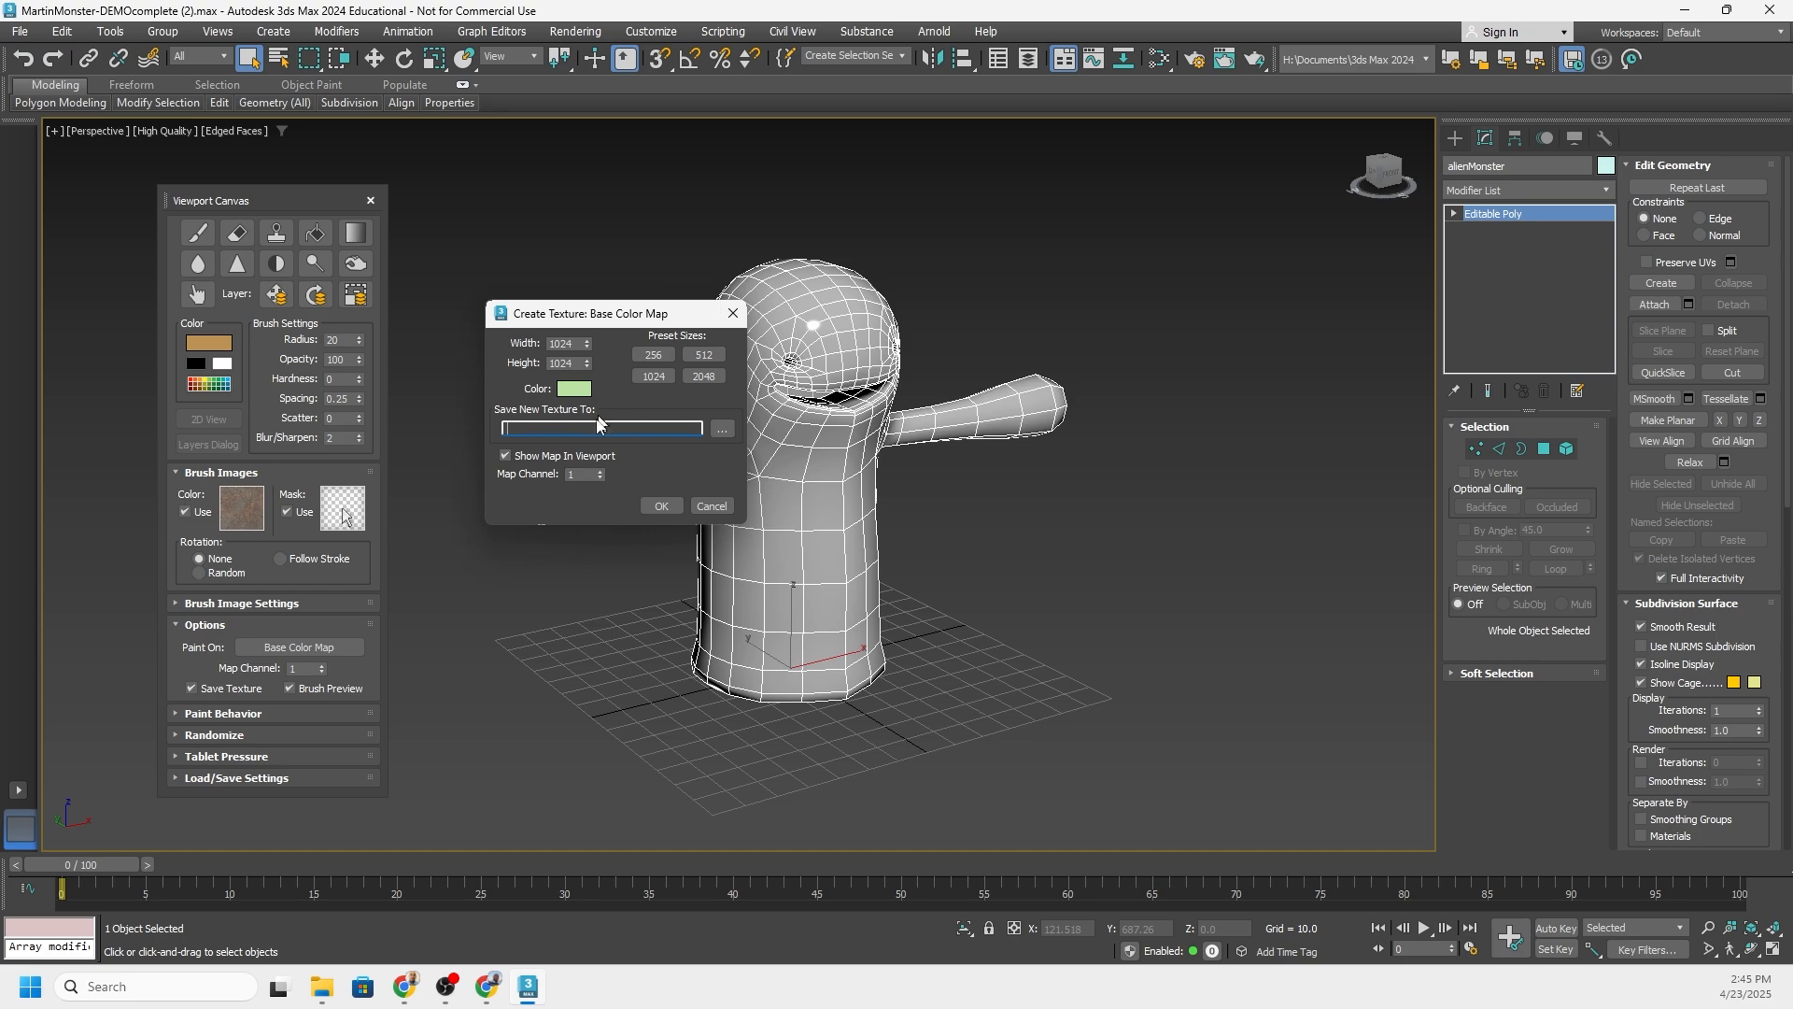
click(724, 428)
drag(746, 347, 679, 213)
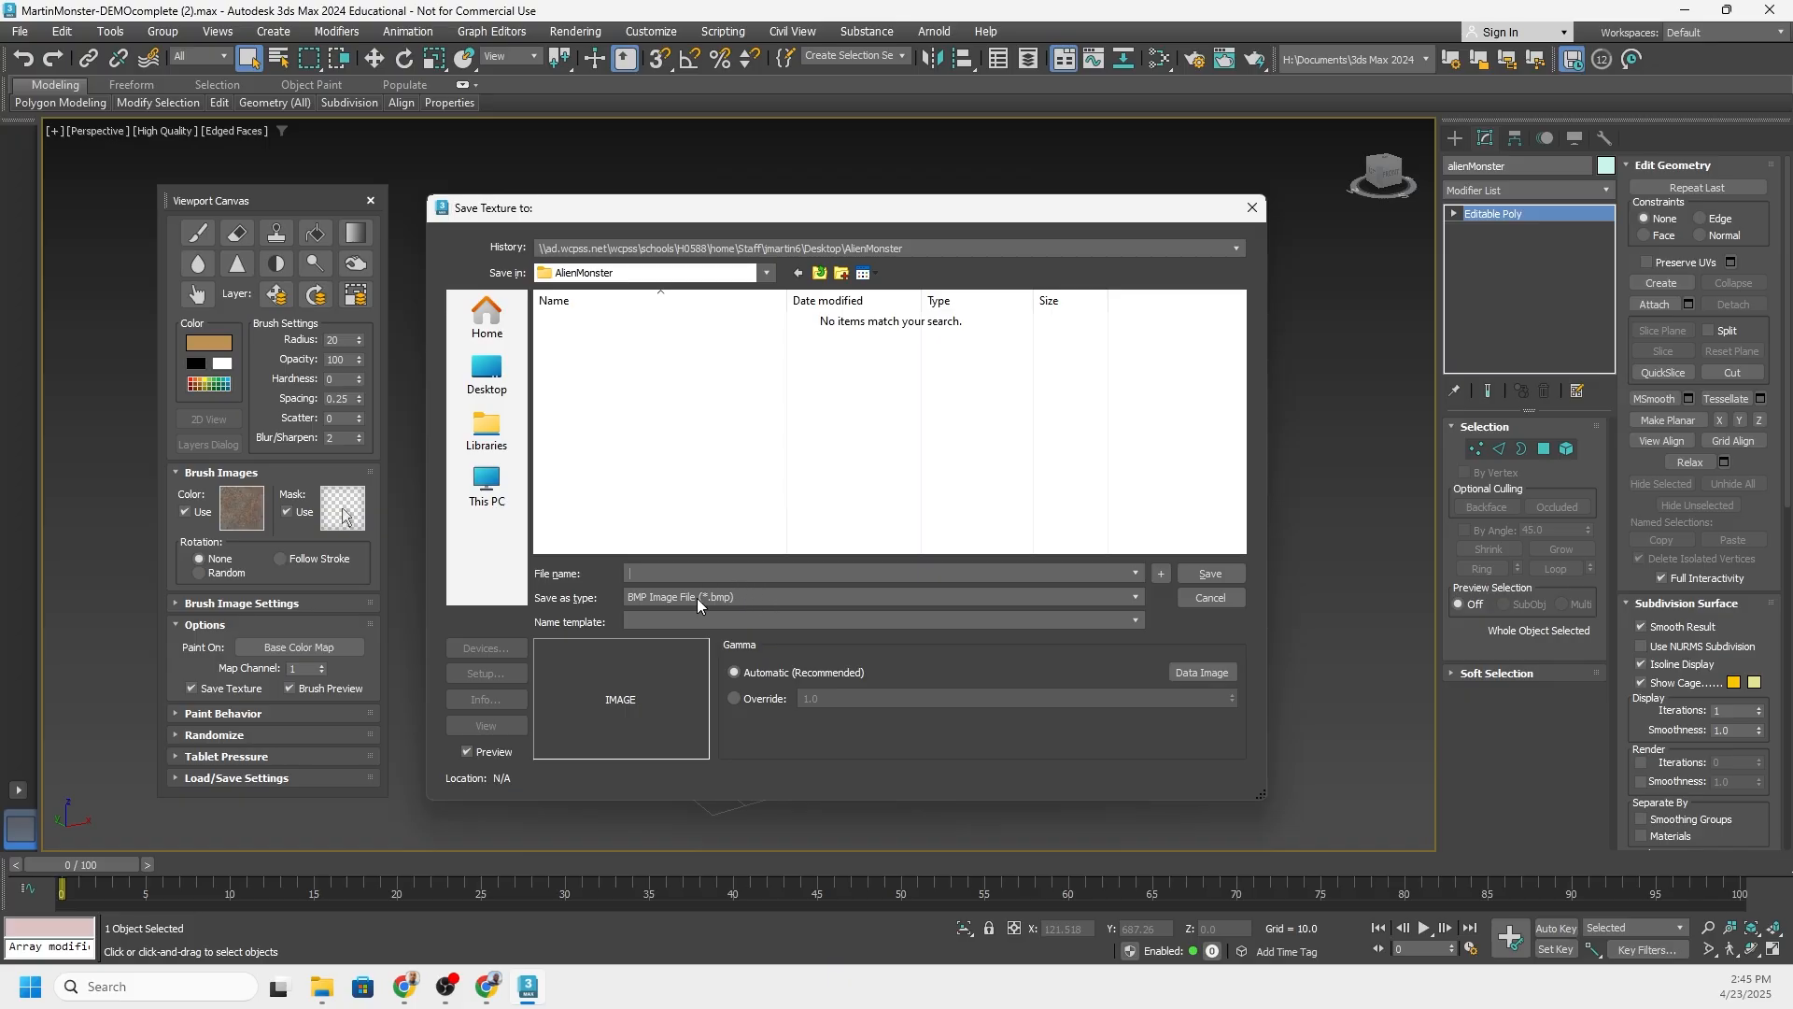
click(745, 599)
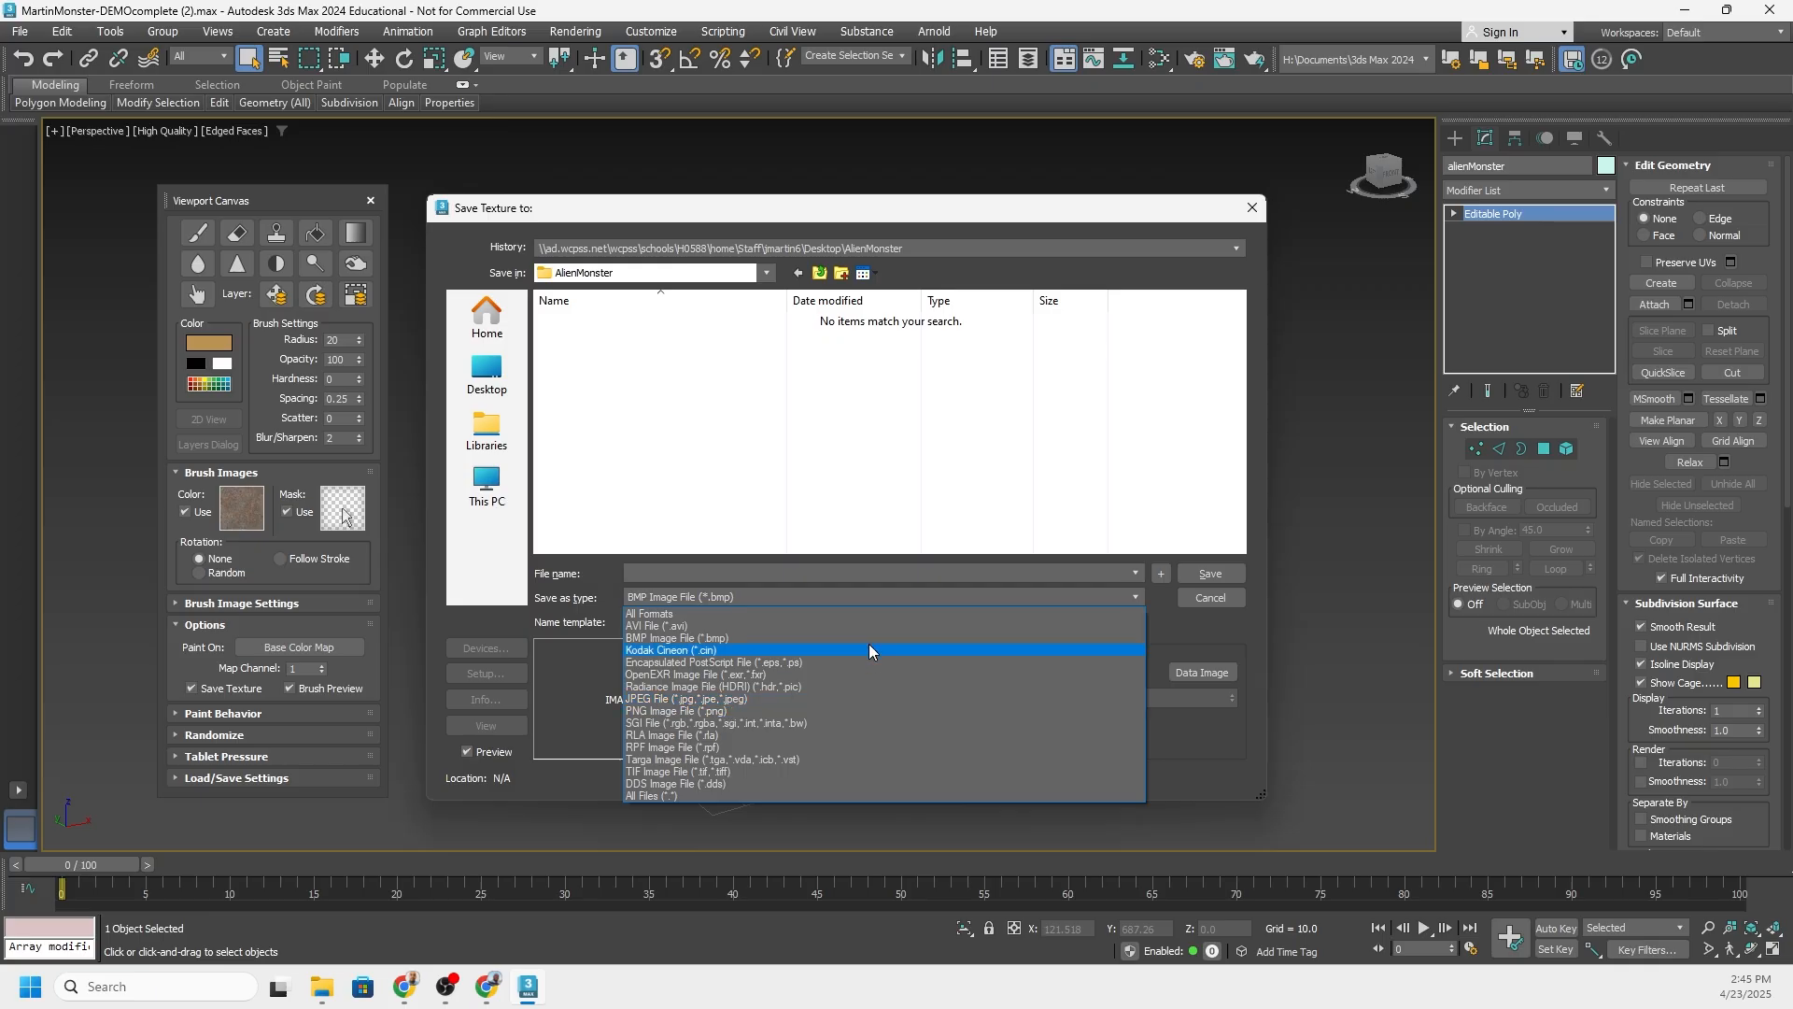
click(687, 700)
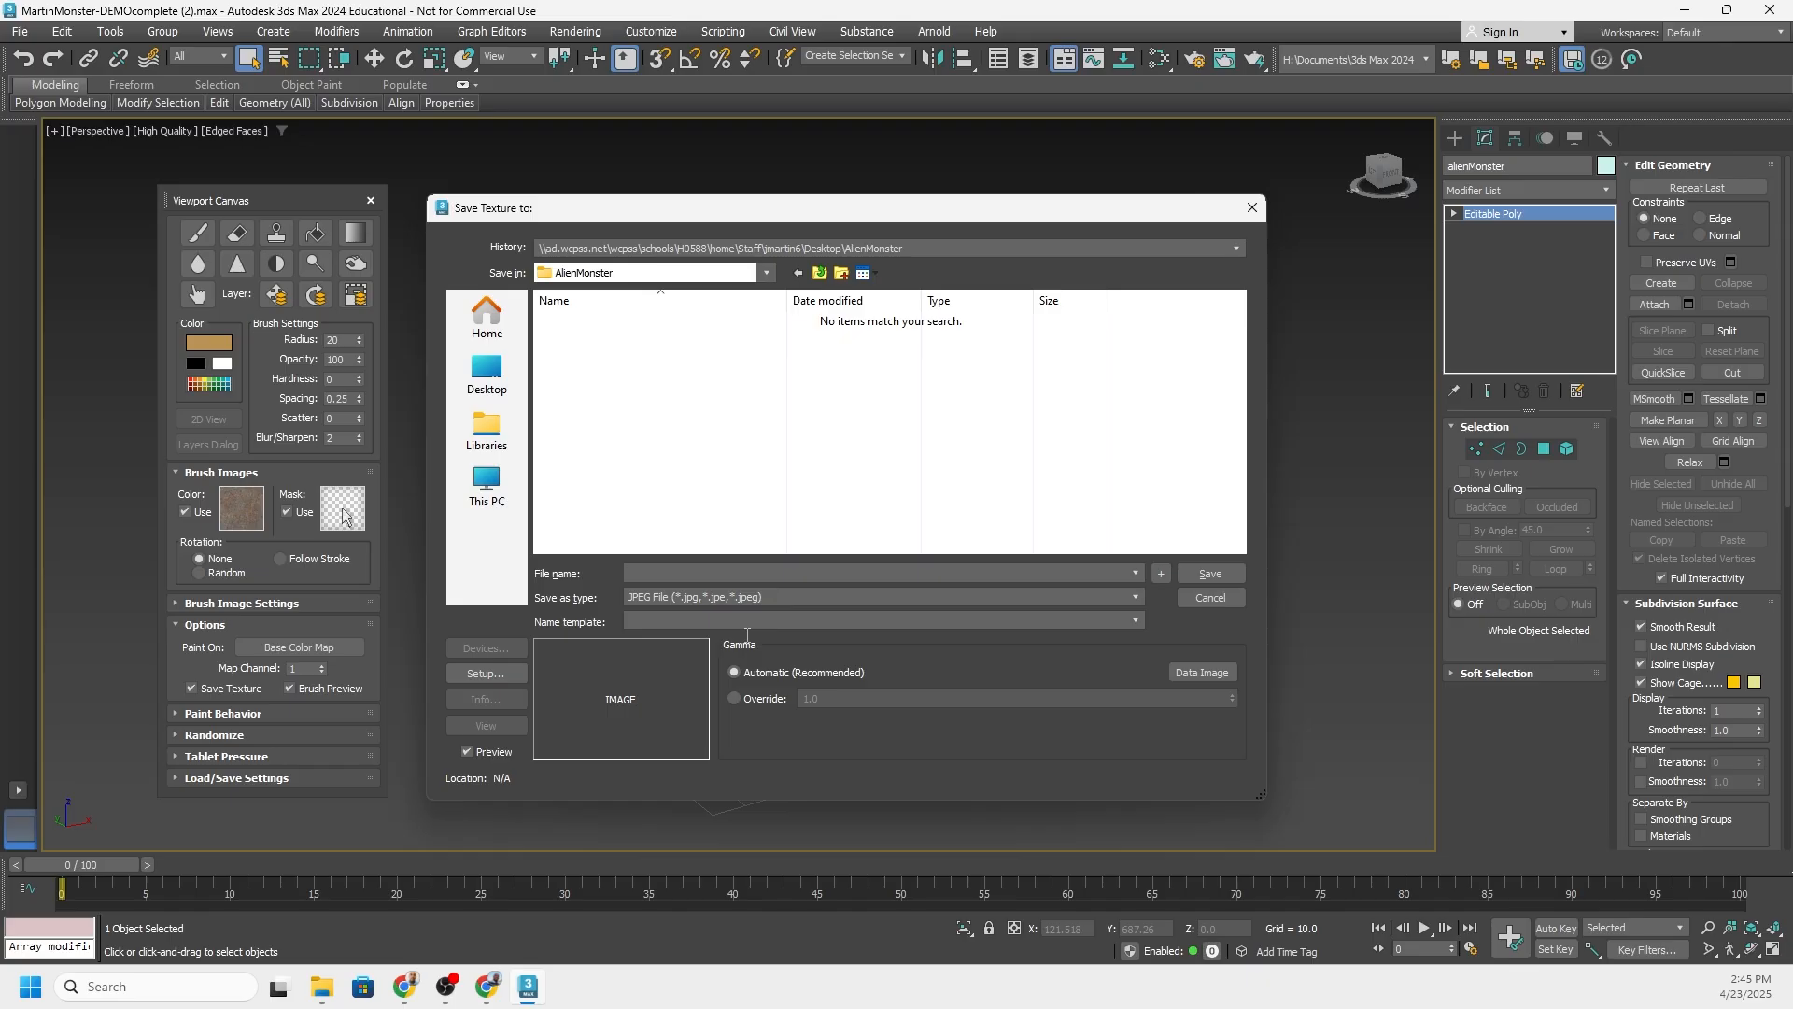
text(AlienMonster-DM)
click(1217, 576)
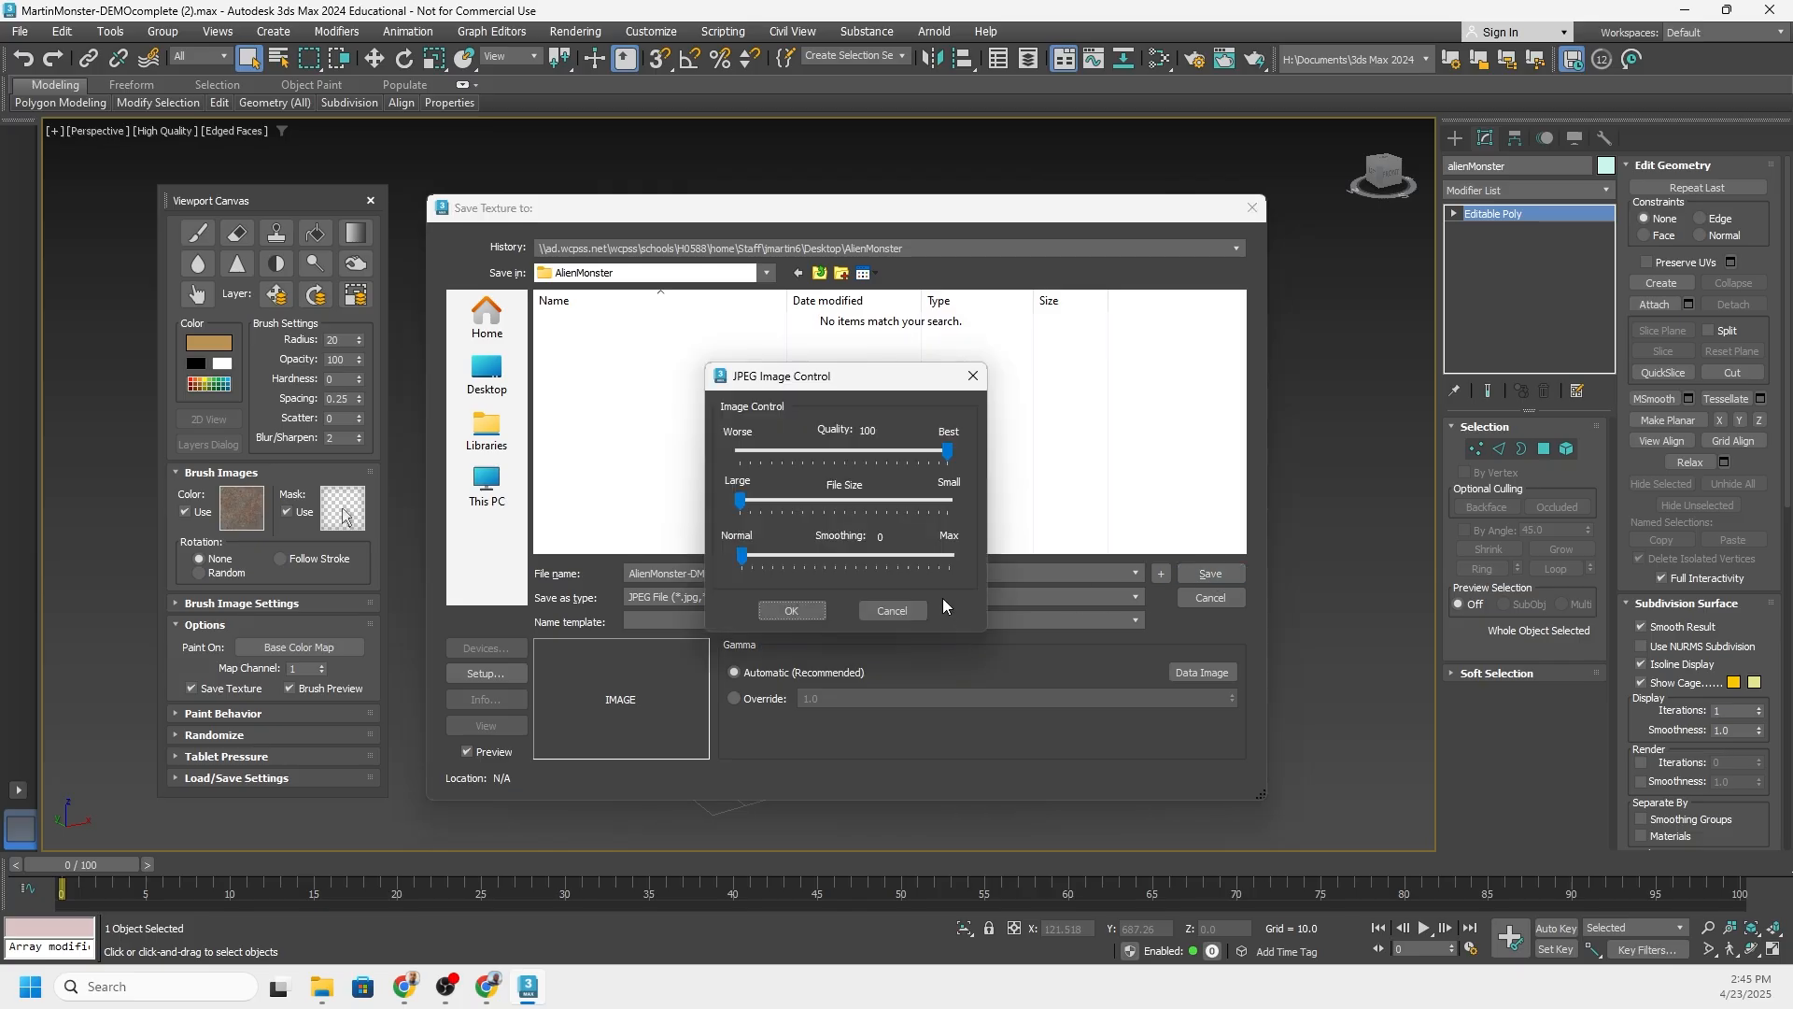
click(800, 609)
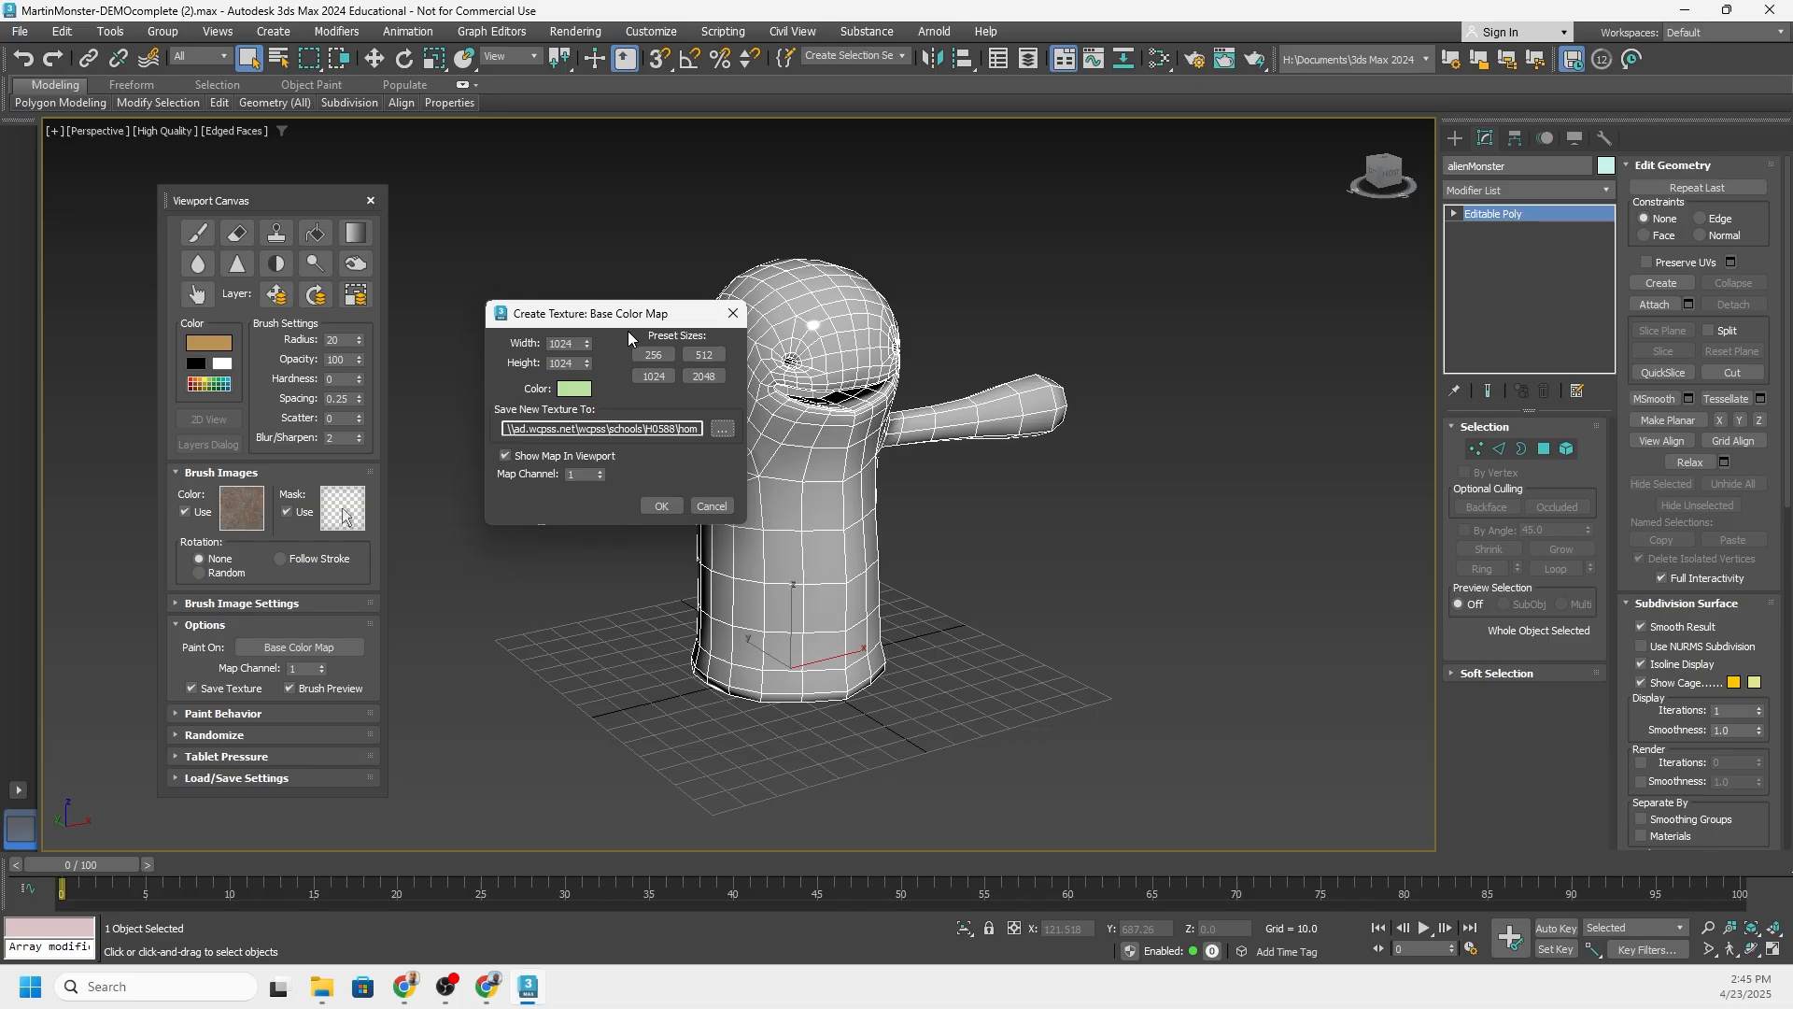
drag(630, 316, 559, 227)
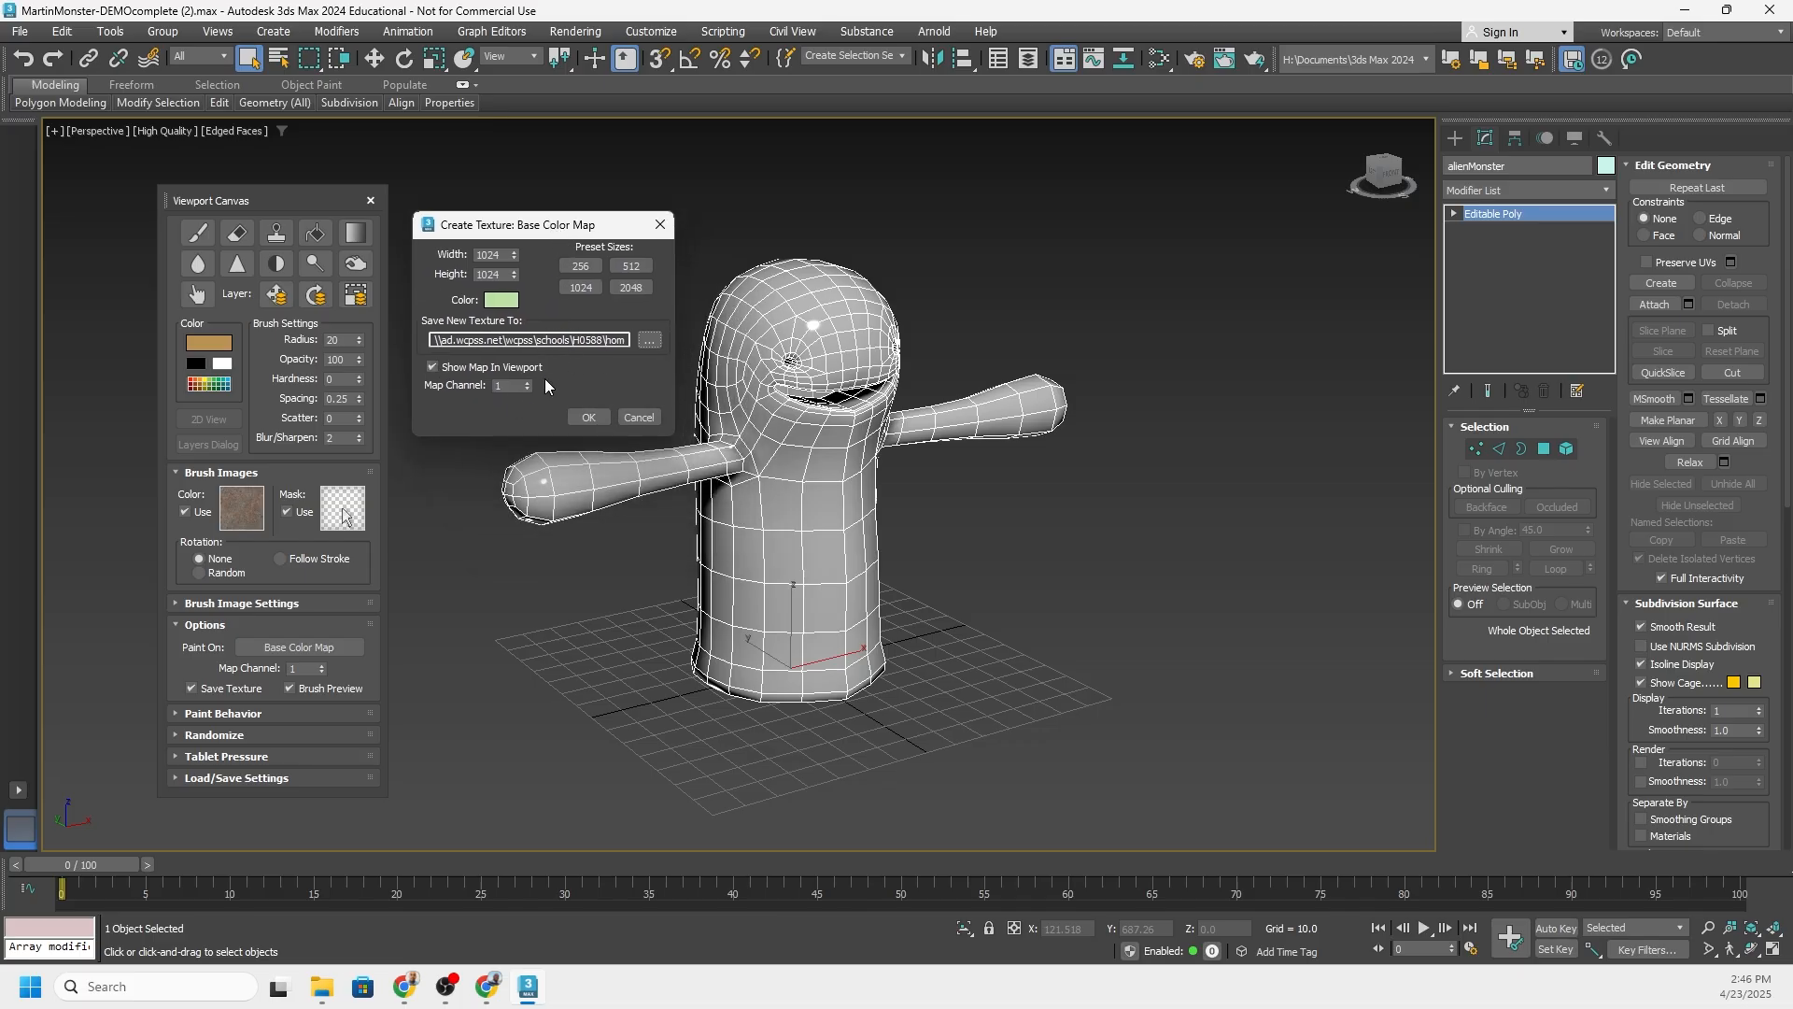
click(589, 416)
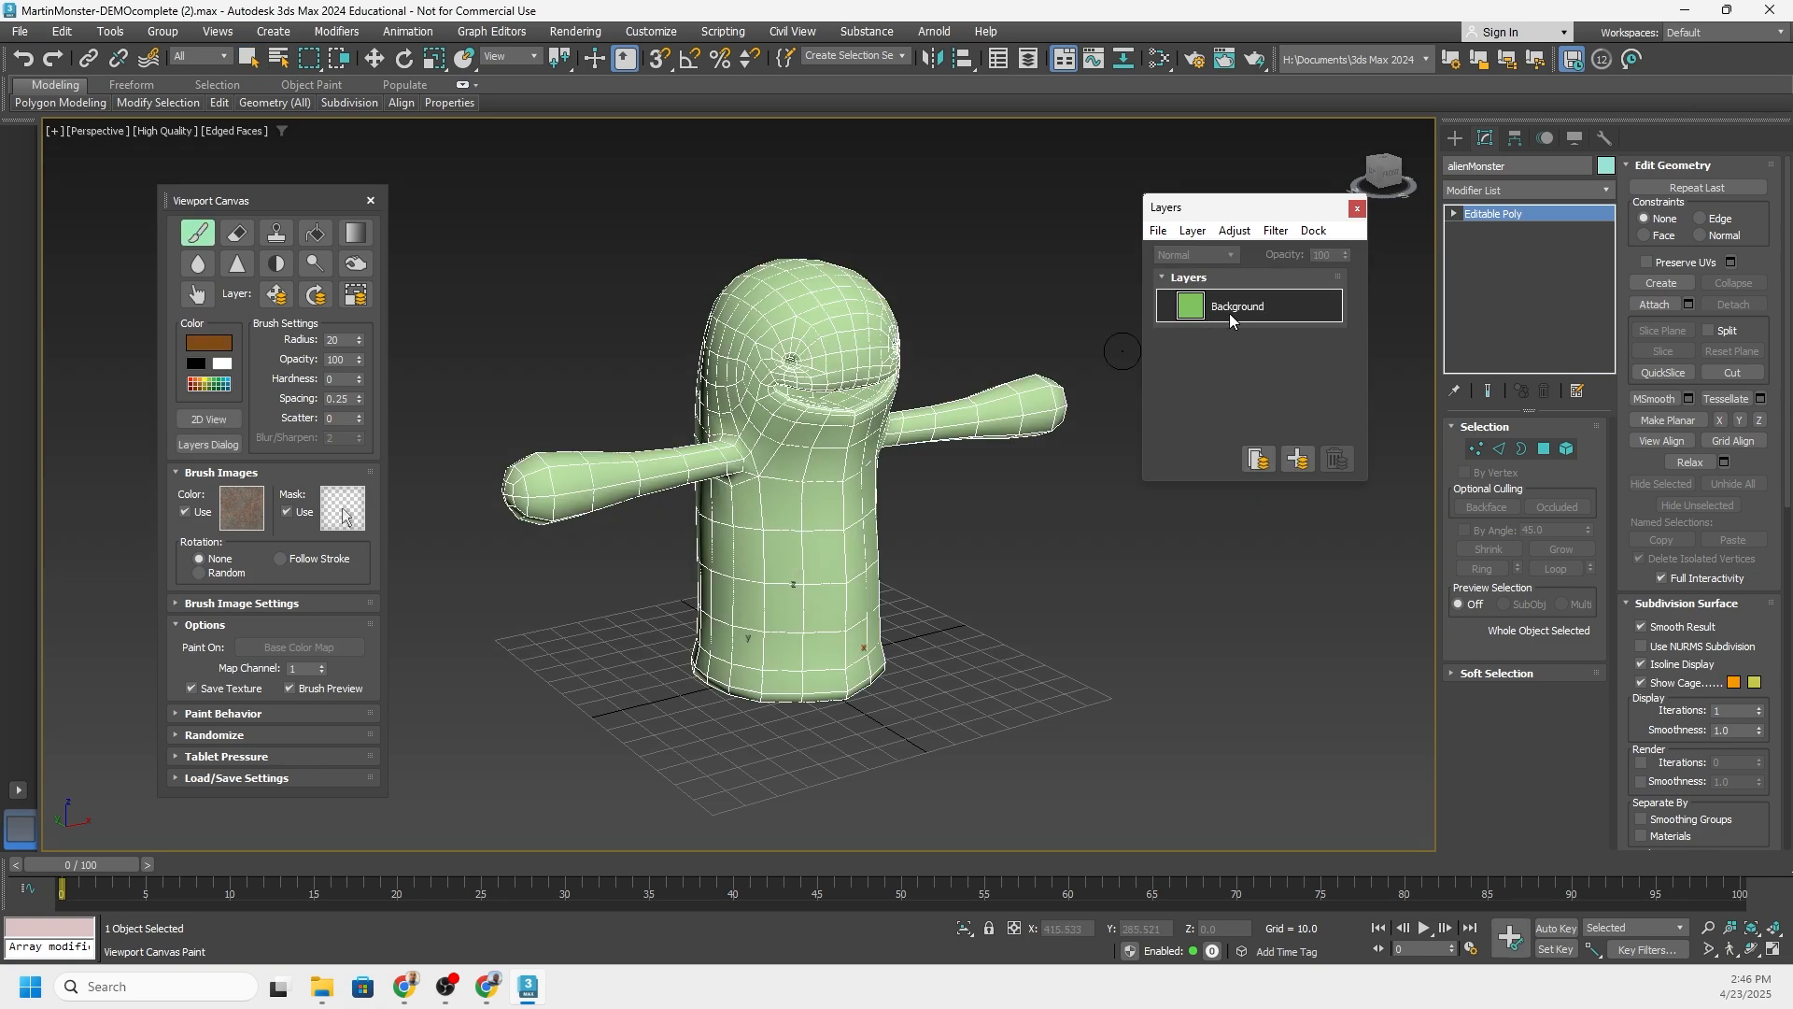
Move the Layers dialog closer to the monster and add three new layers above the Background
drag(1244, 214, 1195, 230)
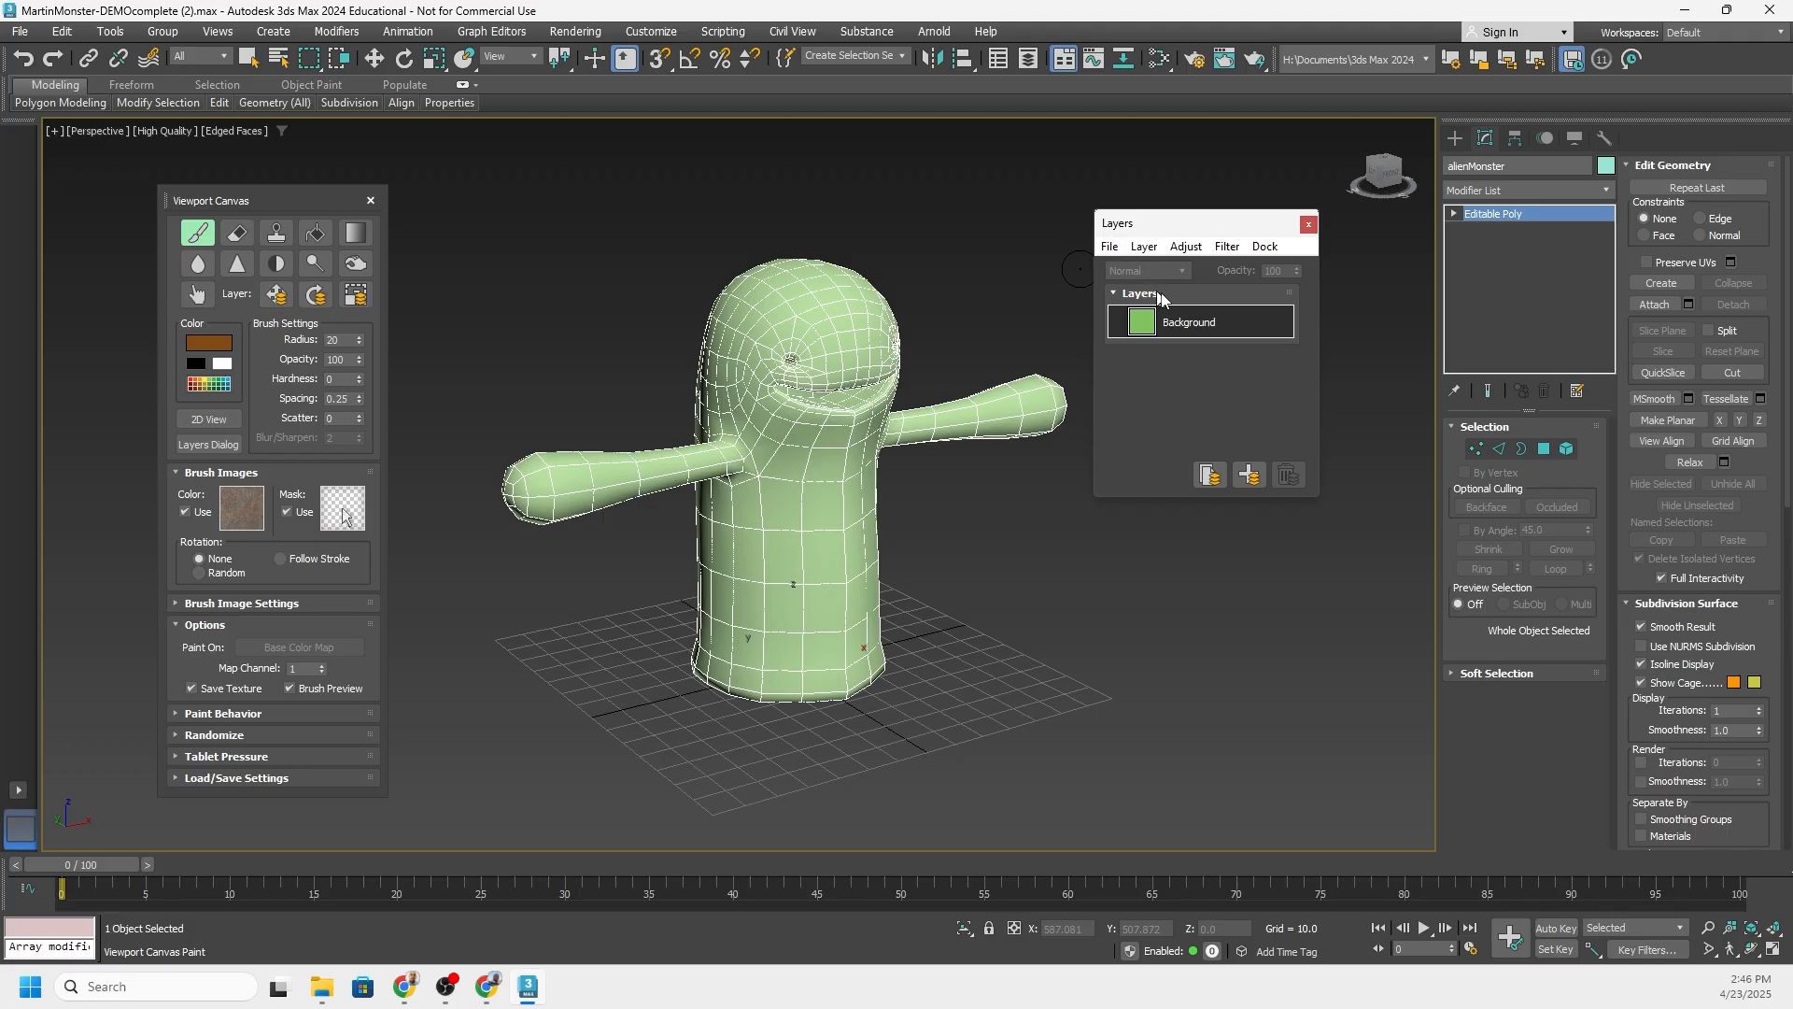
alt+middle_drag(927, 507, 883, 501)
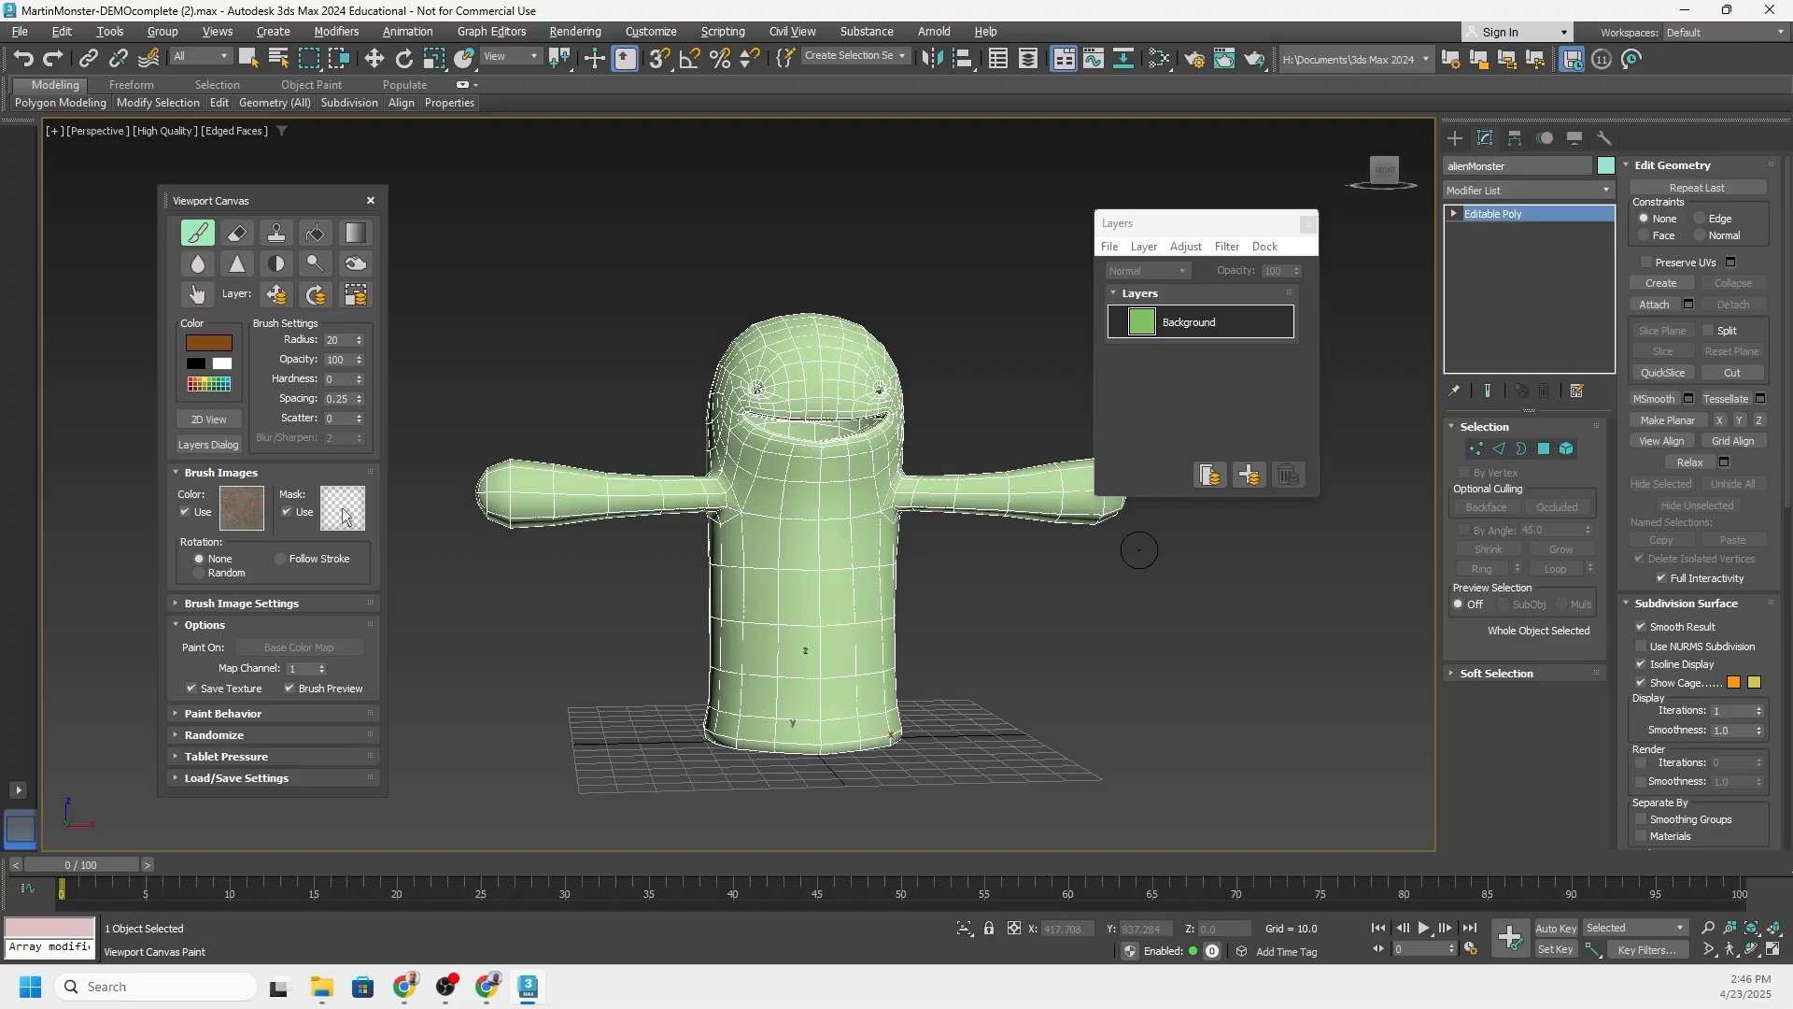
alt+middle_drag(958, 583, 997, 603)
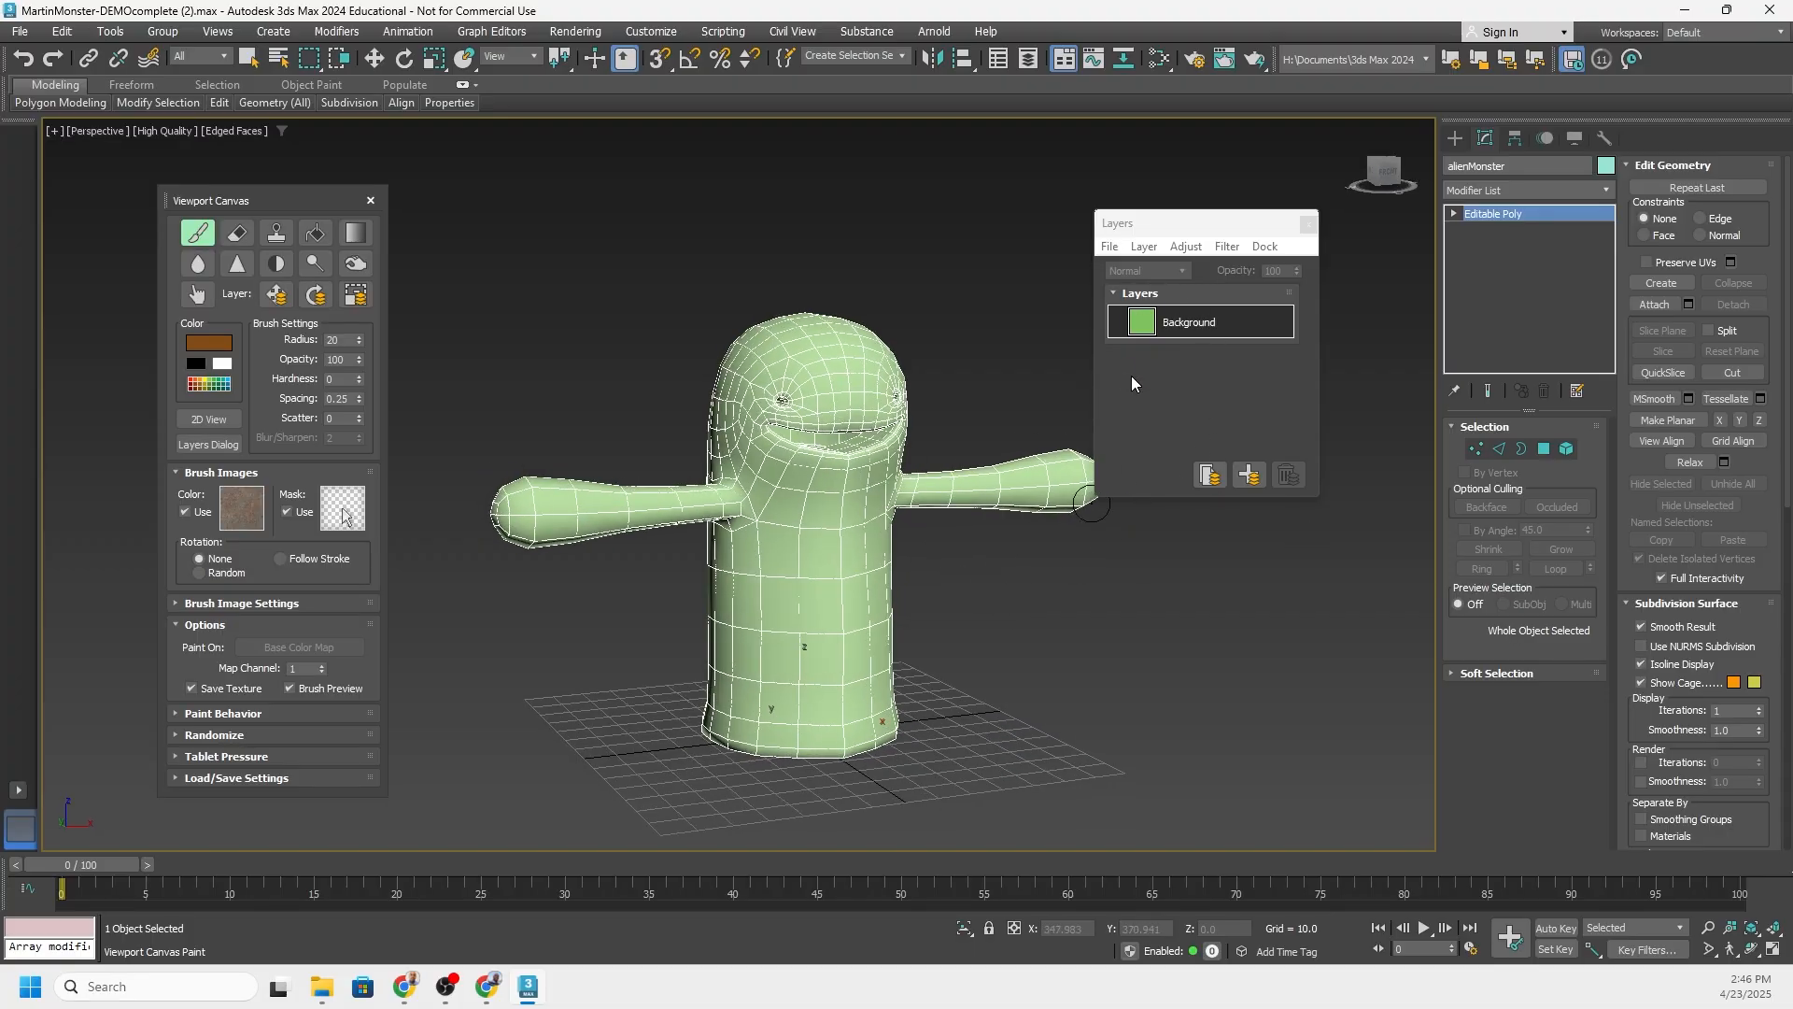
mouse_move(889, 411)
alt+middle_down()
mouse_move(793, 411)
mouse_move(859, 403)
alt+middle_up()
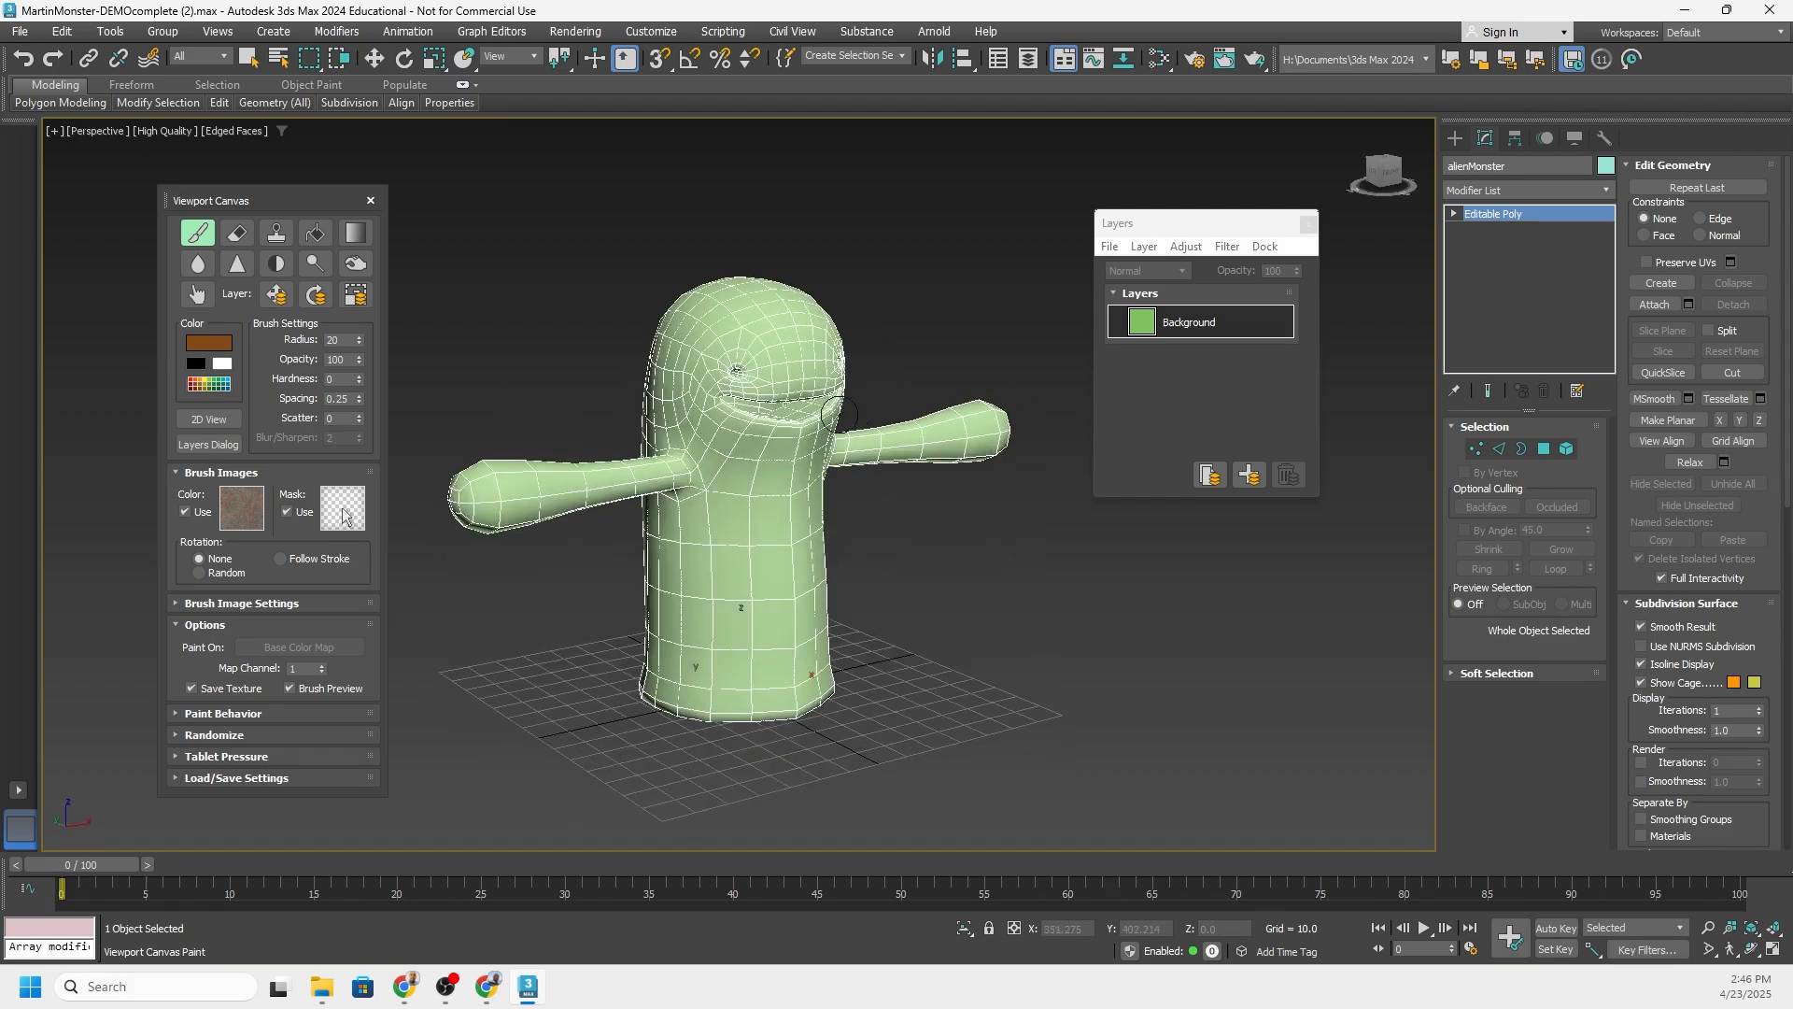
mouse_move(878, 473)
middle_down()
mouse_move(896, 453)
mouse_move(895, 472)
middle_up()
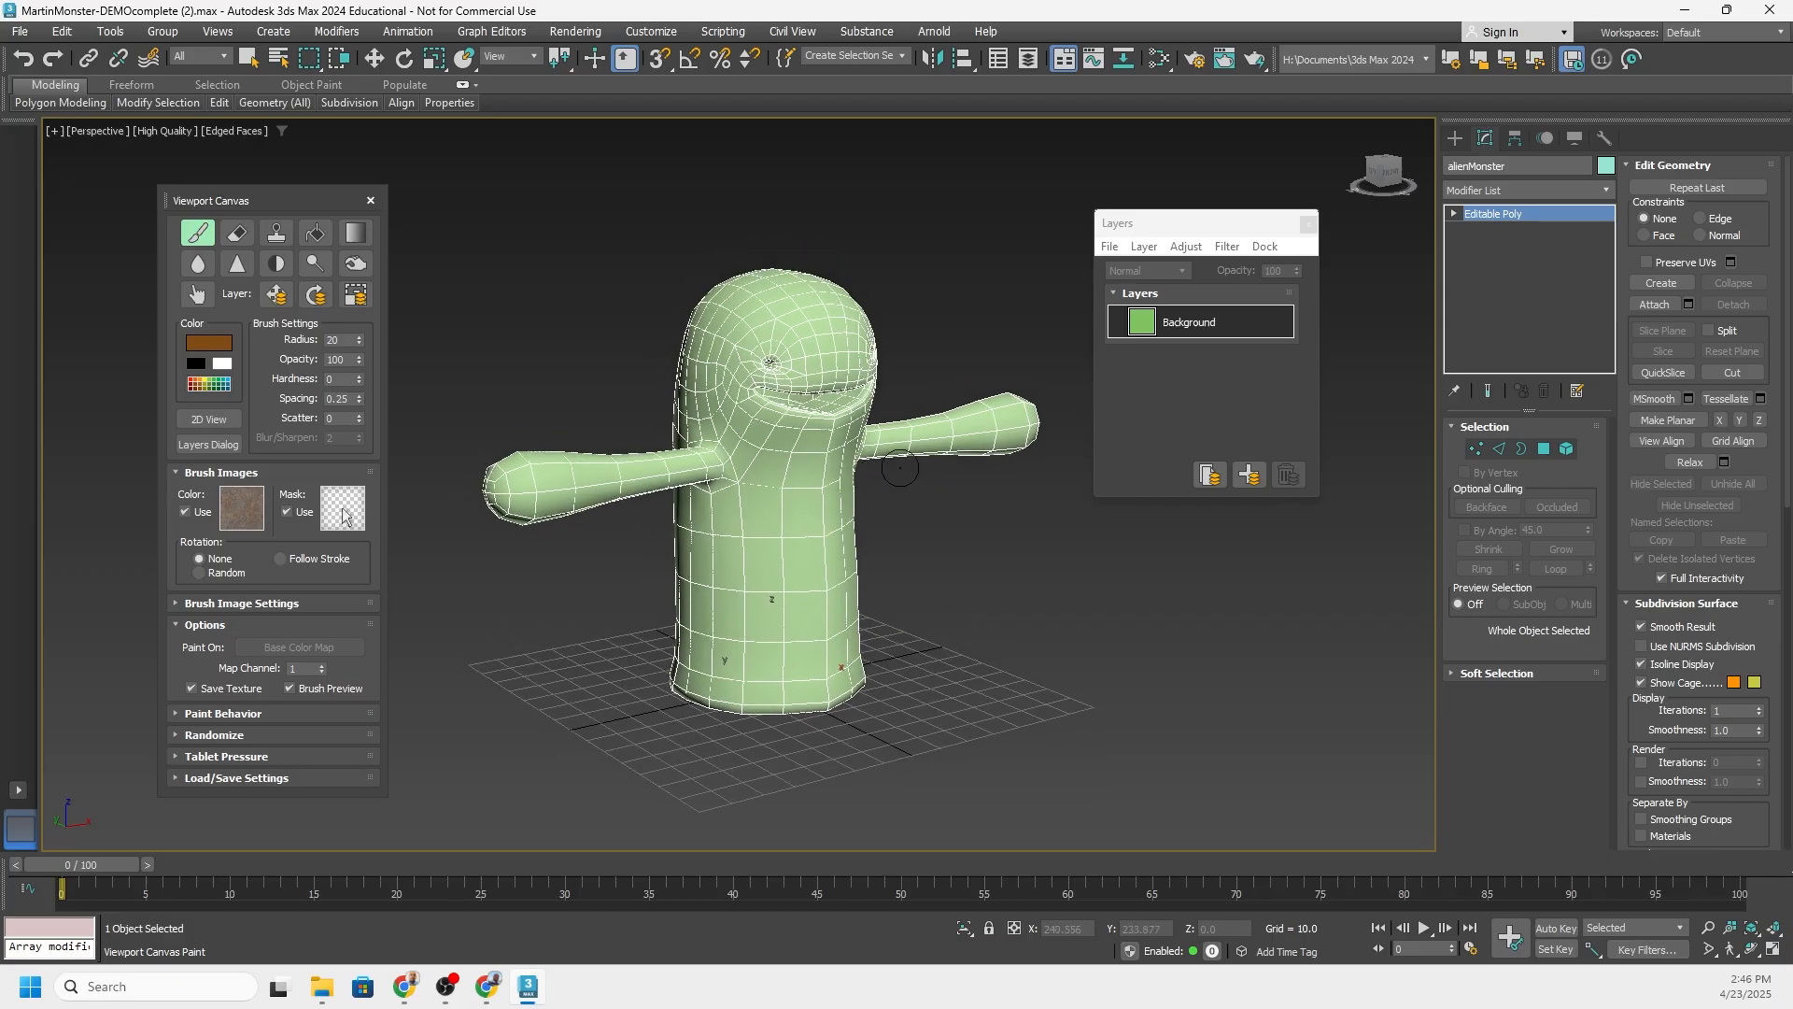
click(1250, 476)
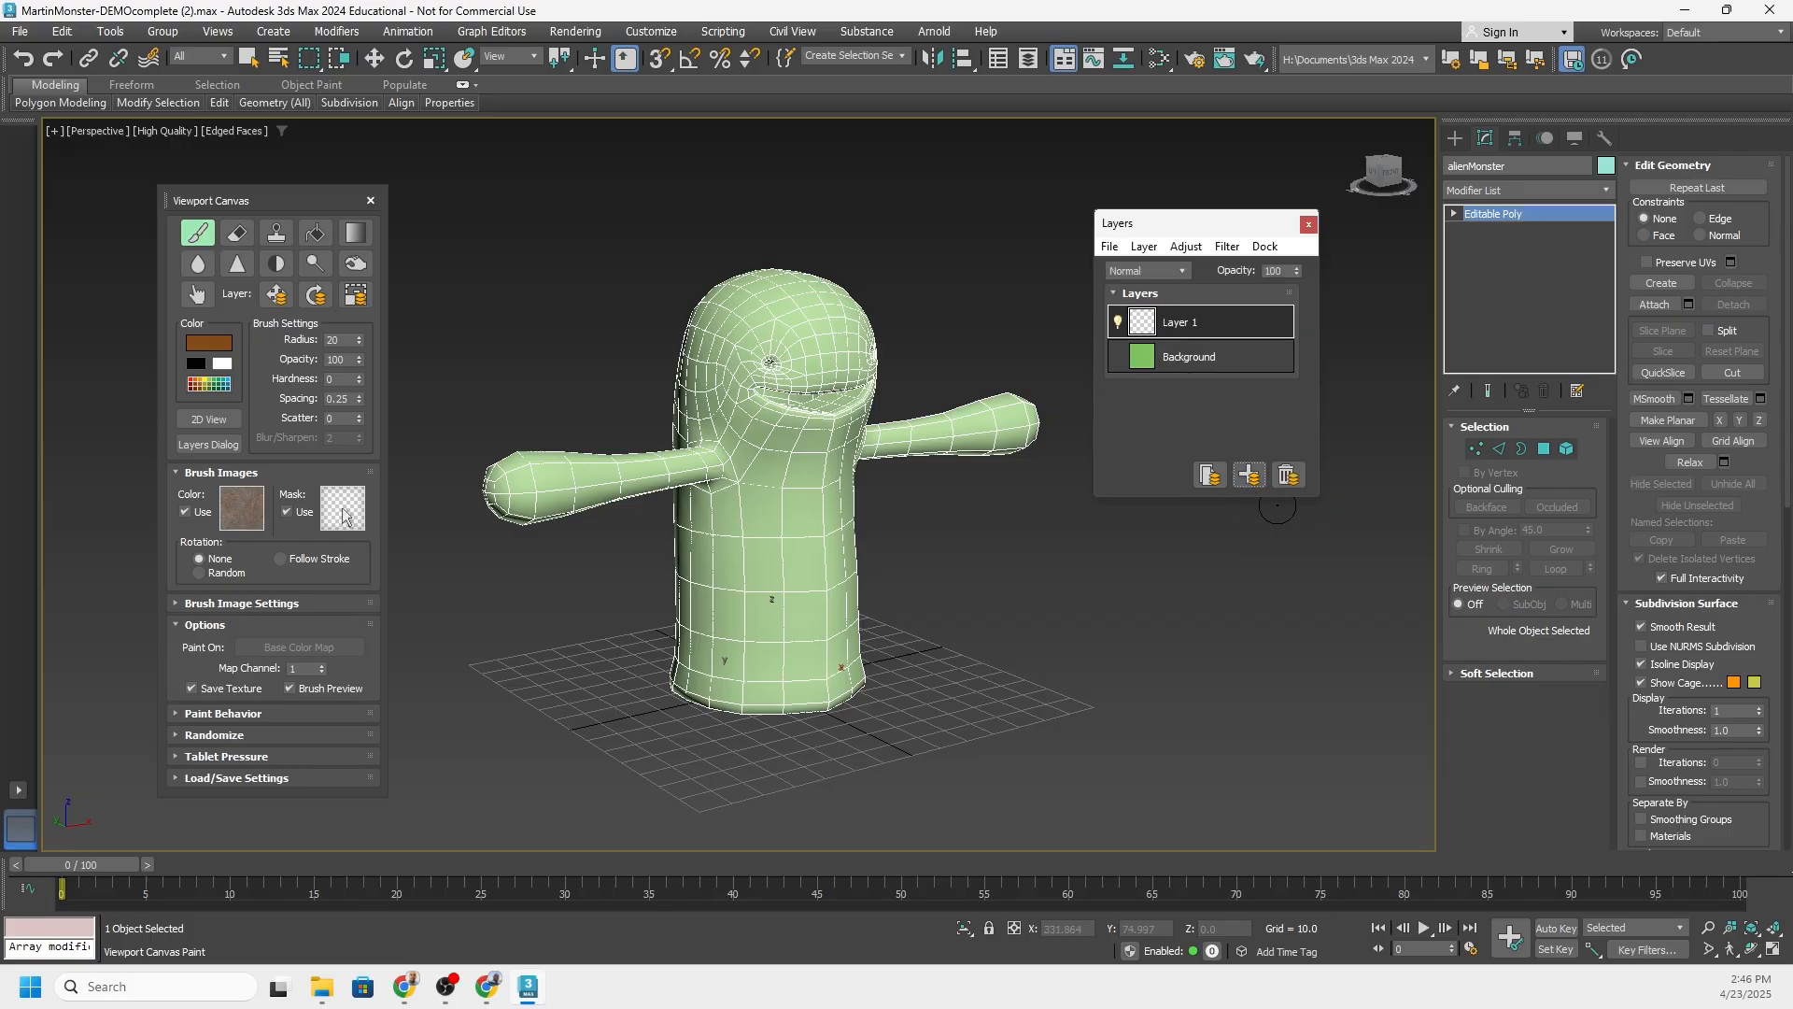
click(1249, 476)
click(1248, 474)
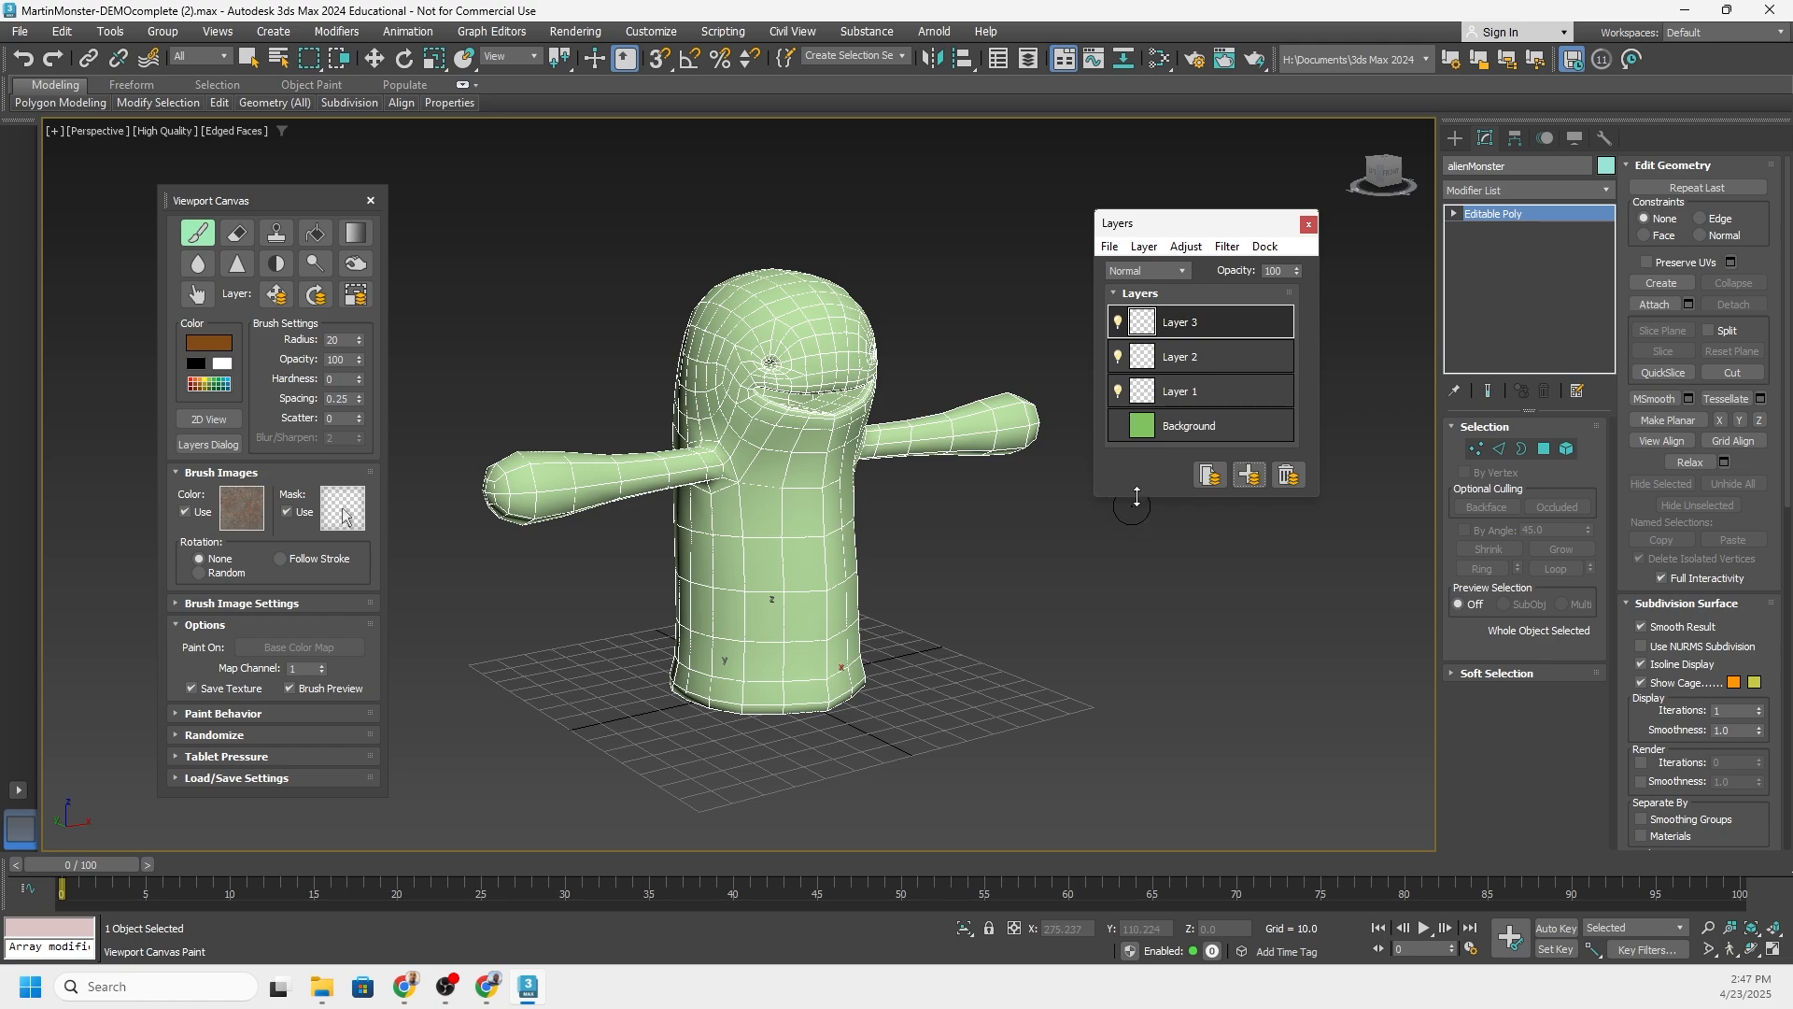
Make Layer 1 active with a brush radius of 114, and undo a test dab on the monster
click(1180, 390)
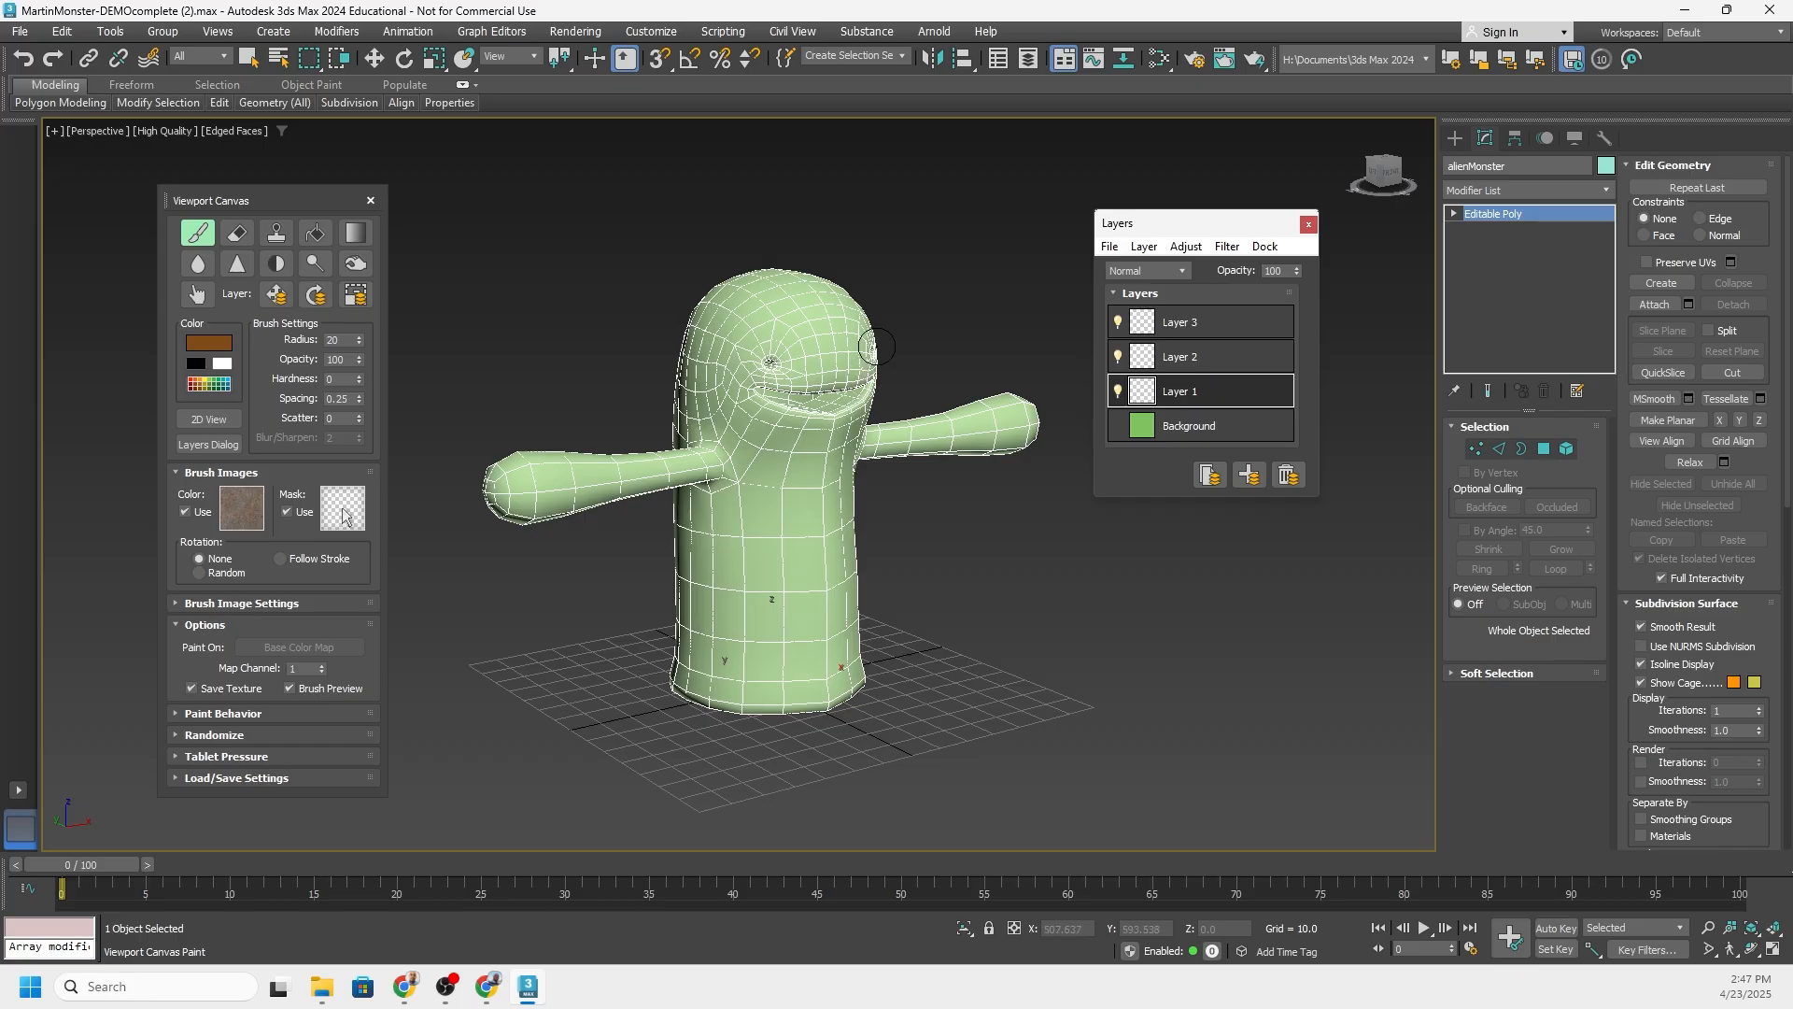
alt+middle_drag(872, 346, 811, 347)
scroll(876, 346, up, 5)
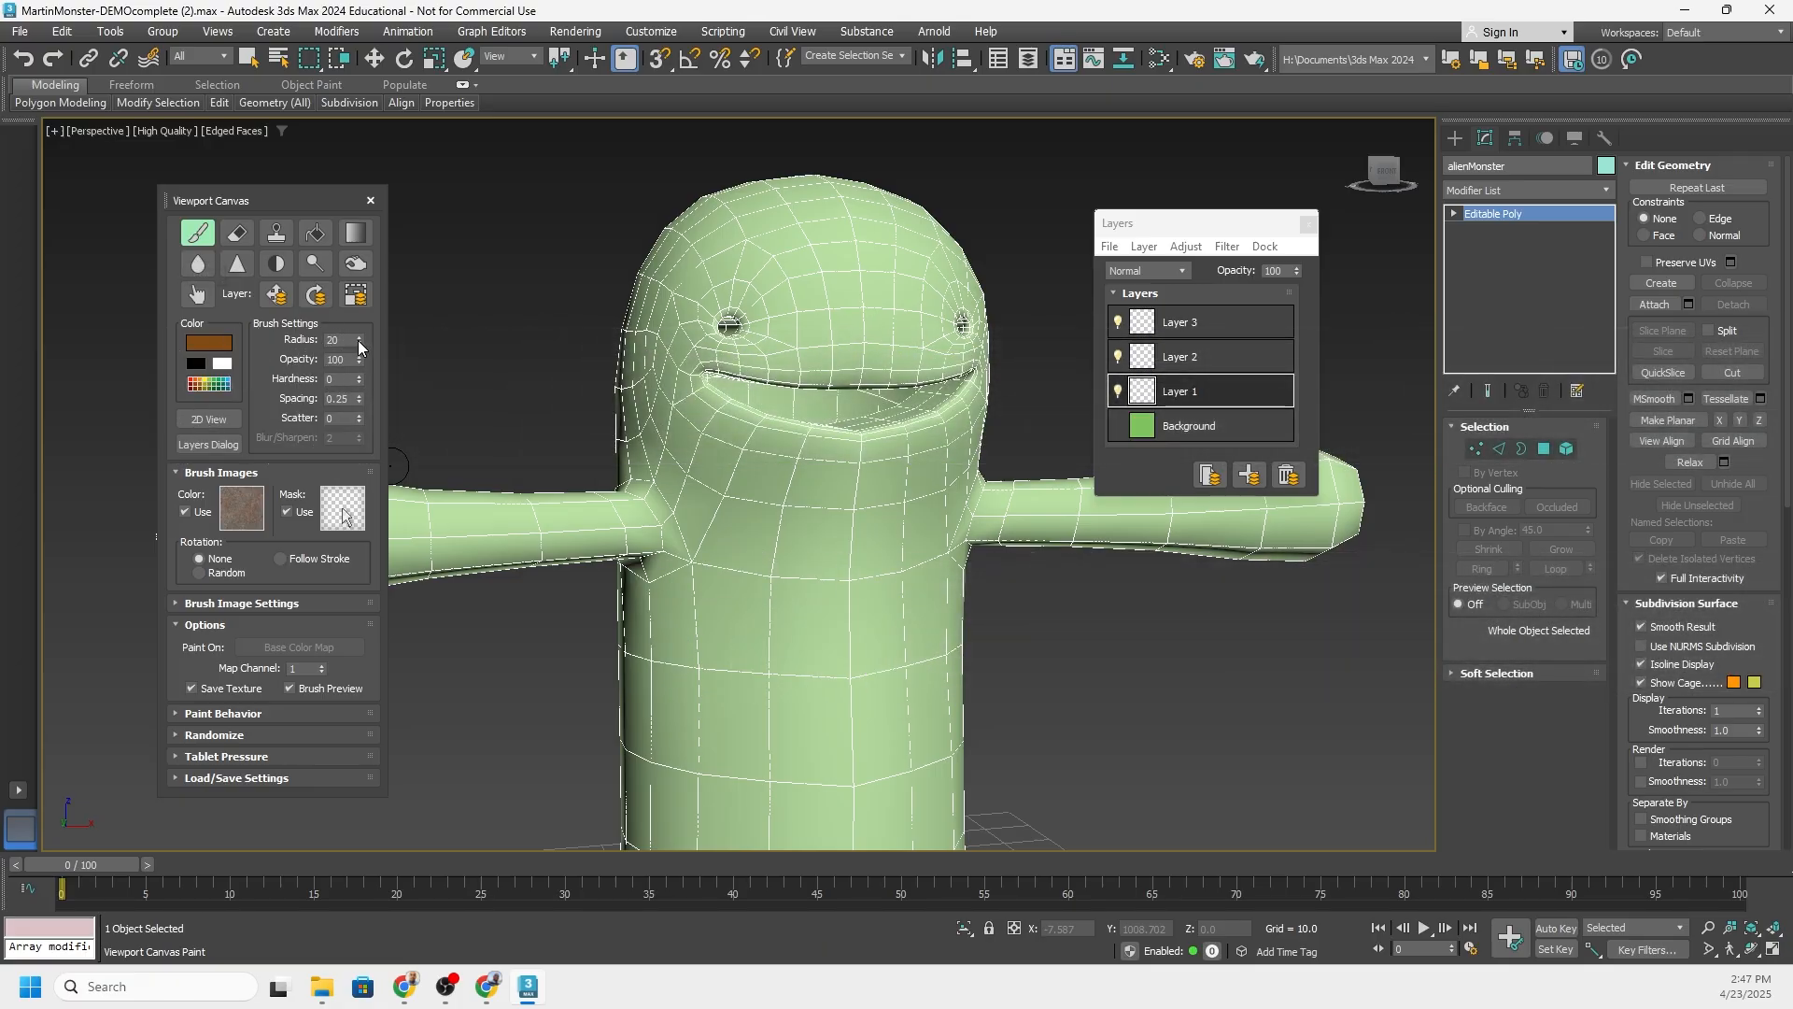
drag(365, 319, 364, 295)
drag(363, 340, 356, 377)
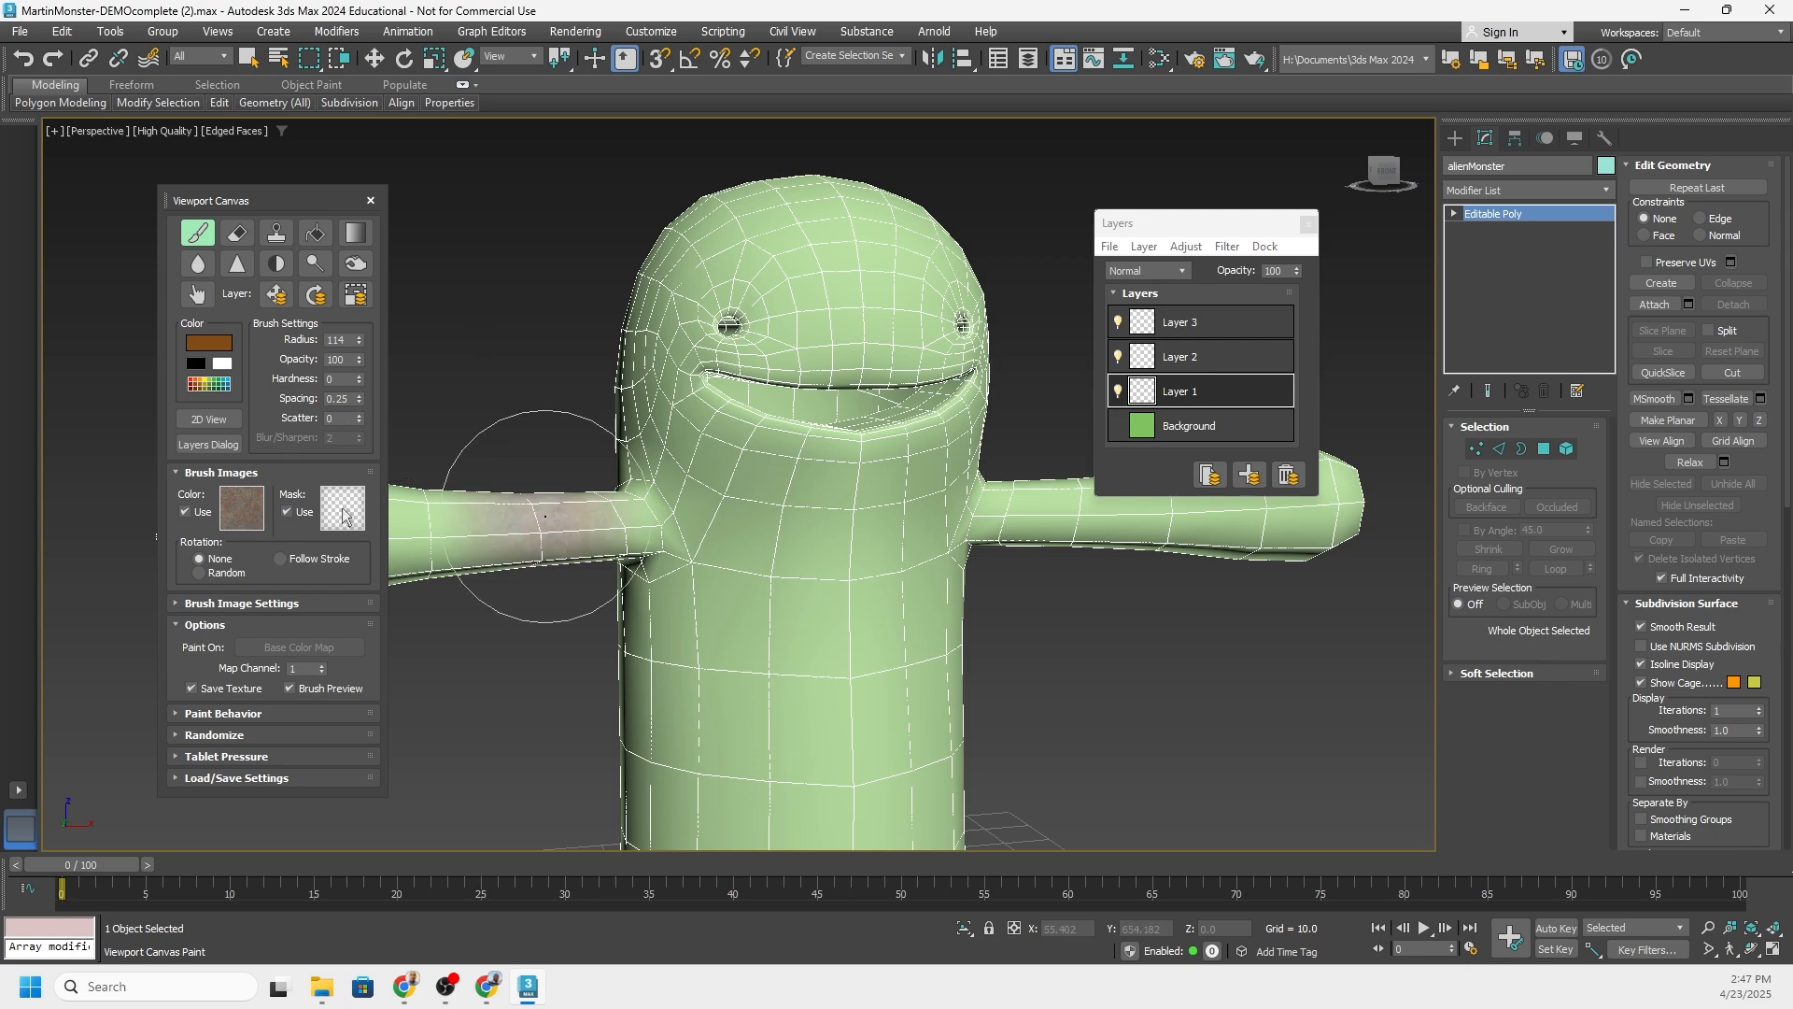
click(771, 515)
key(ctrl+z)
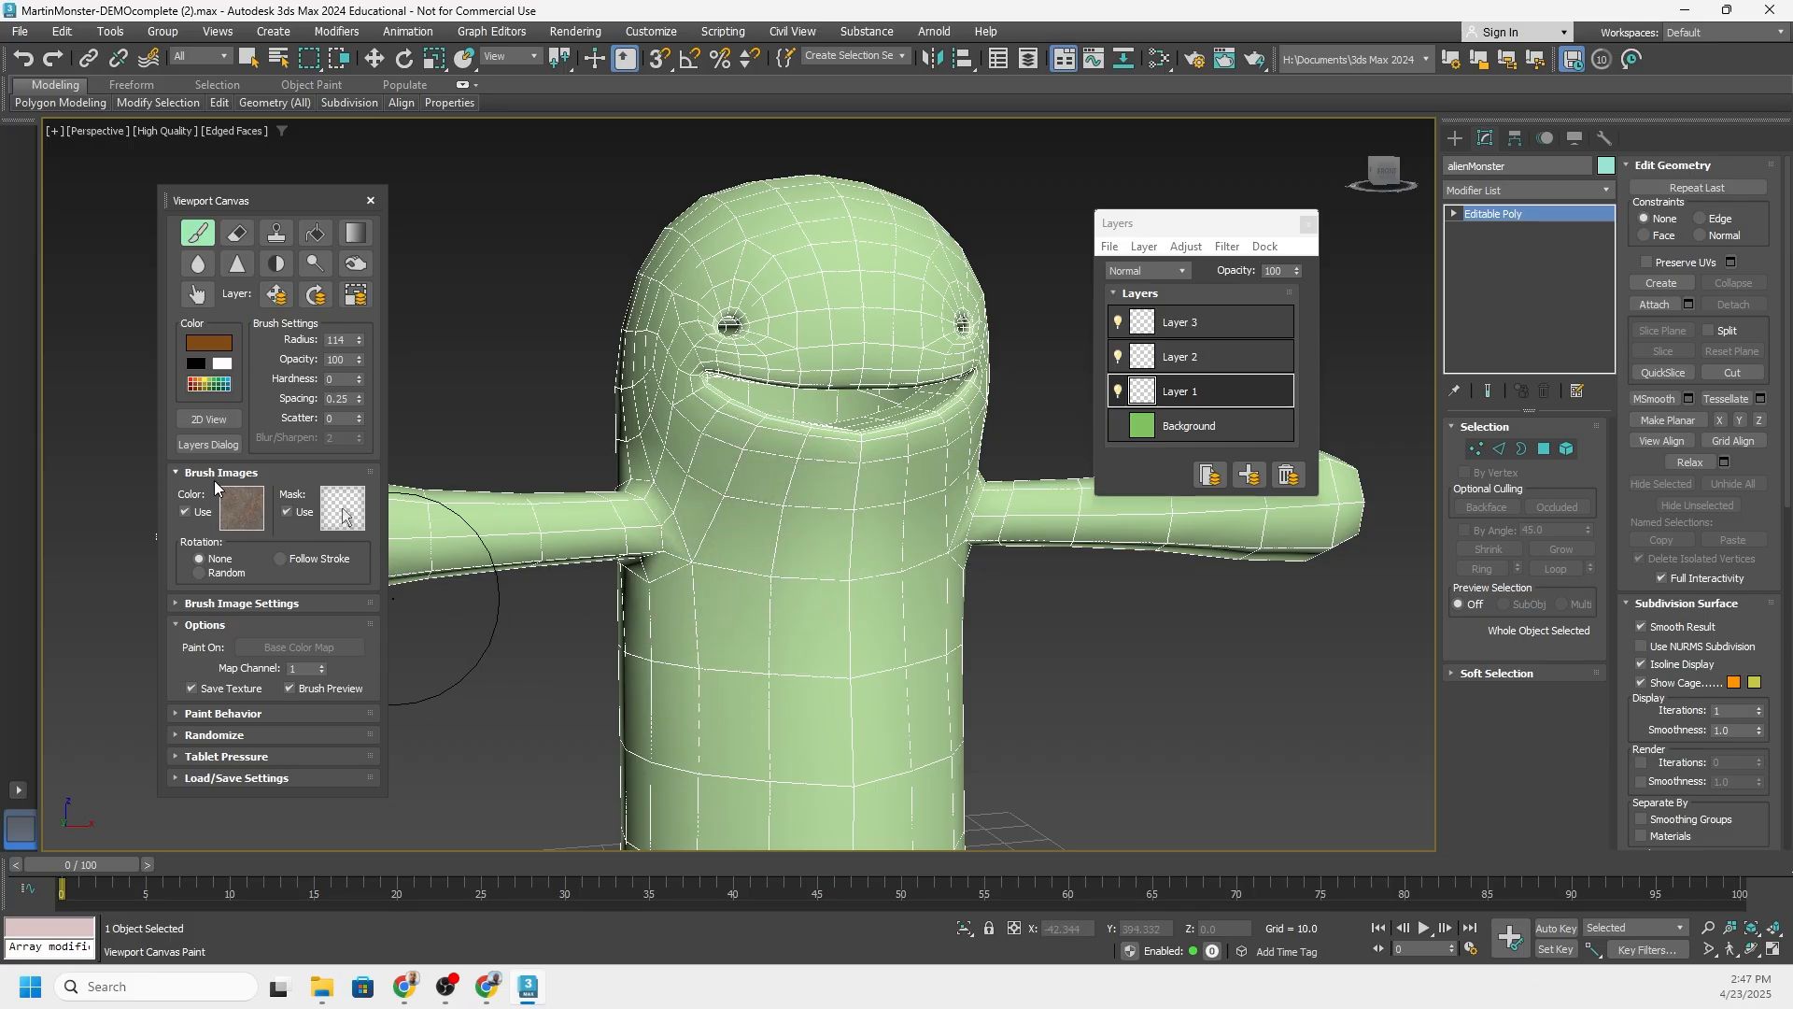
Turn off the brush's color image and set the paint color to red (RGB 228, 0, 0)
click(186, 511)
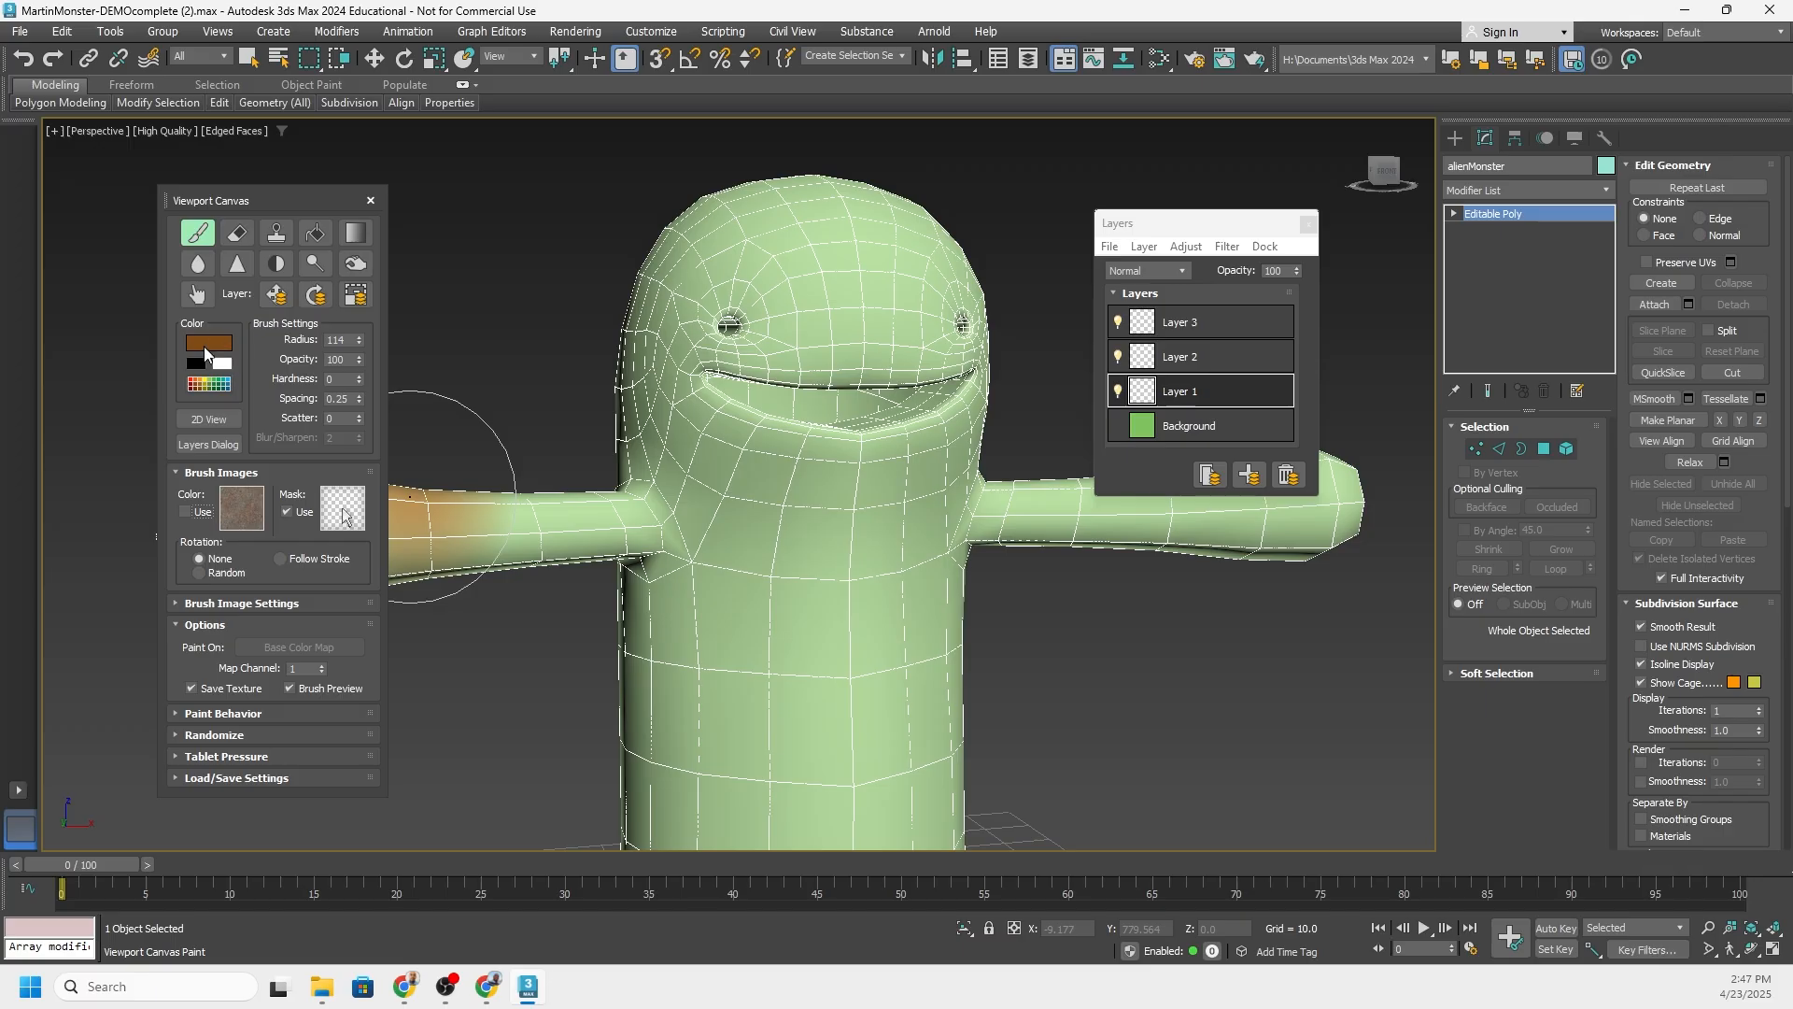
click(215, 340)
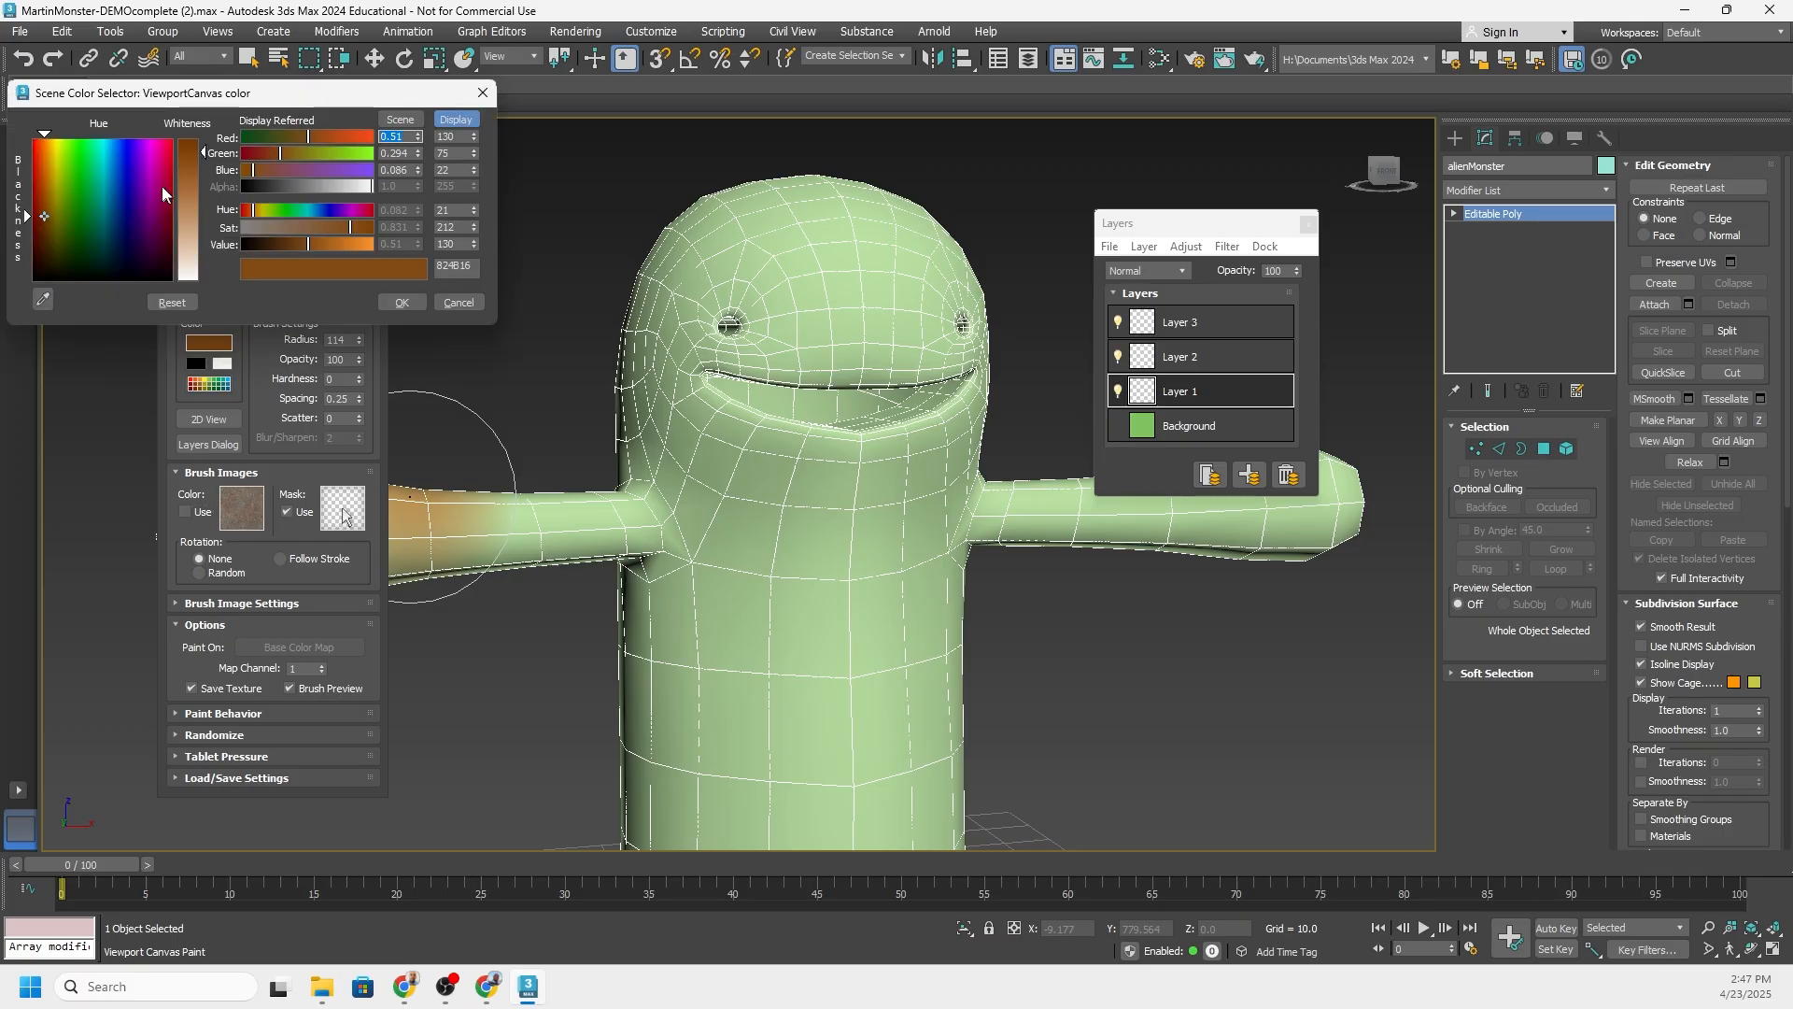
drag(161, 185, 190, 139)
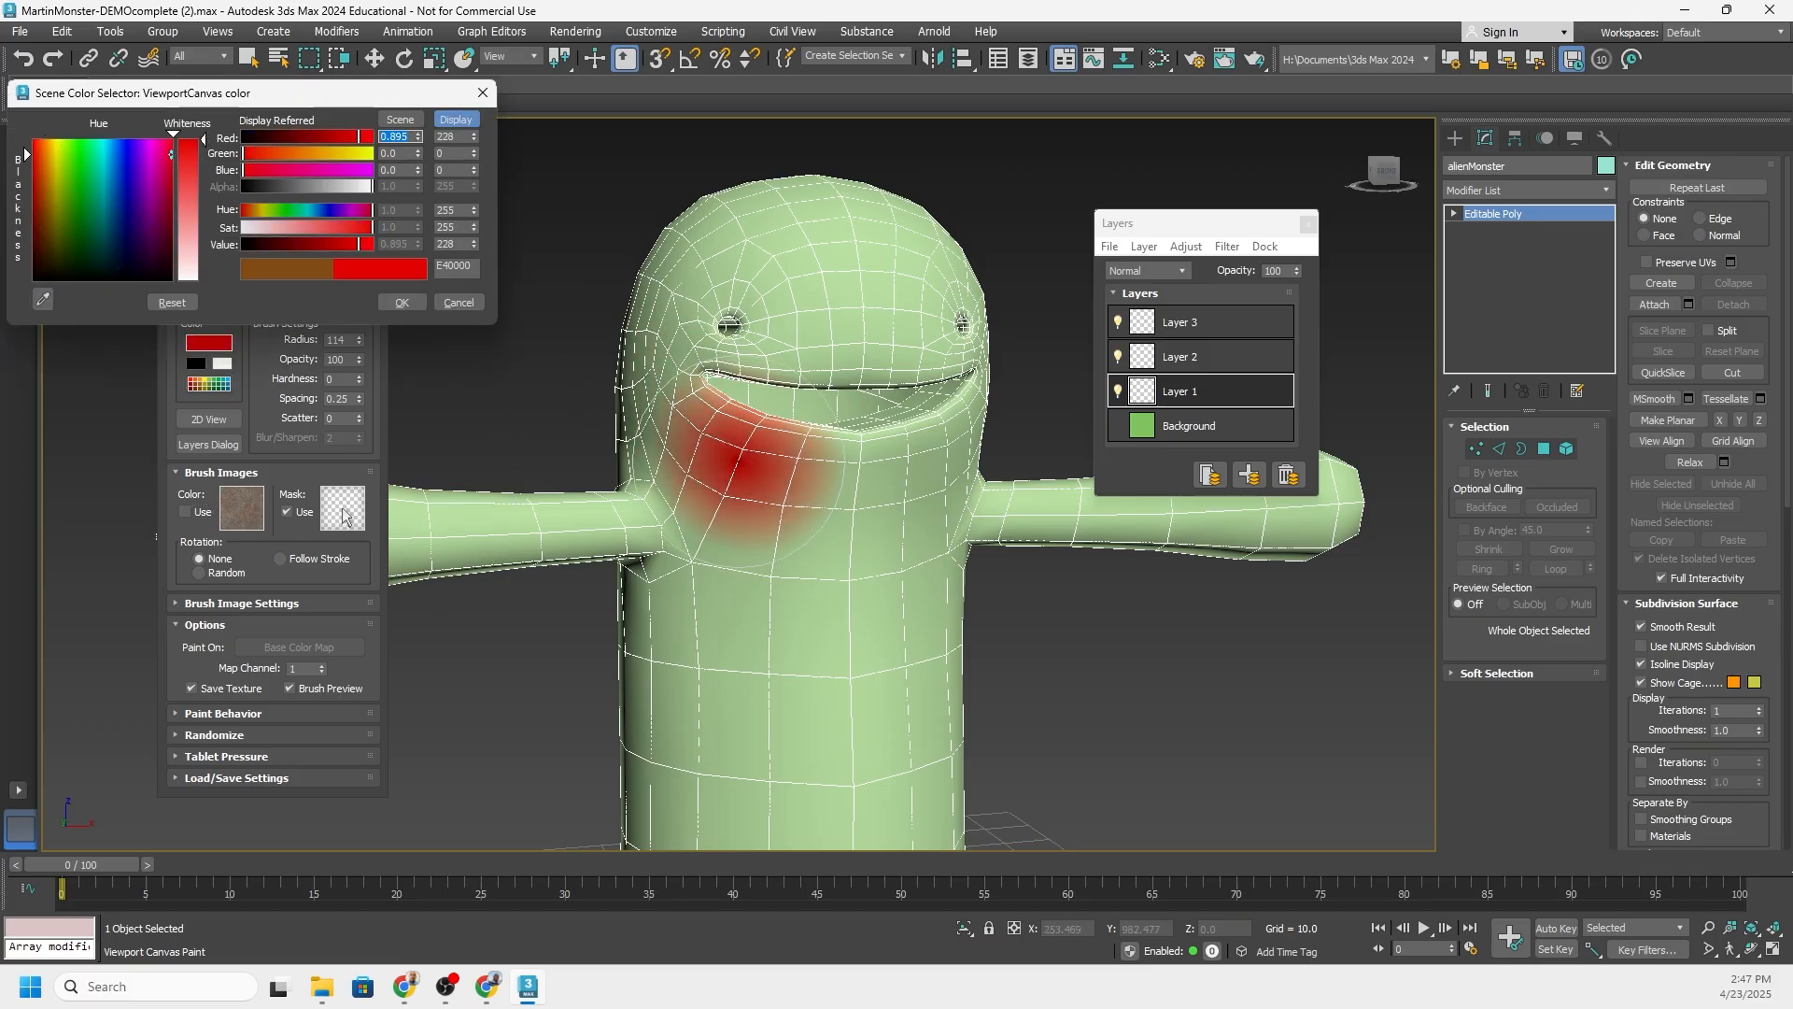
click(401, 303)
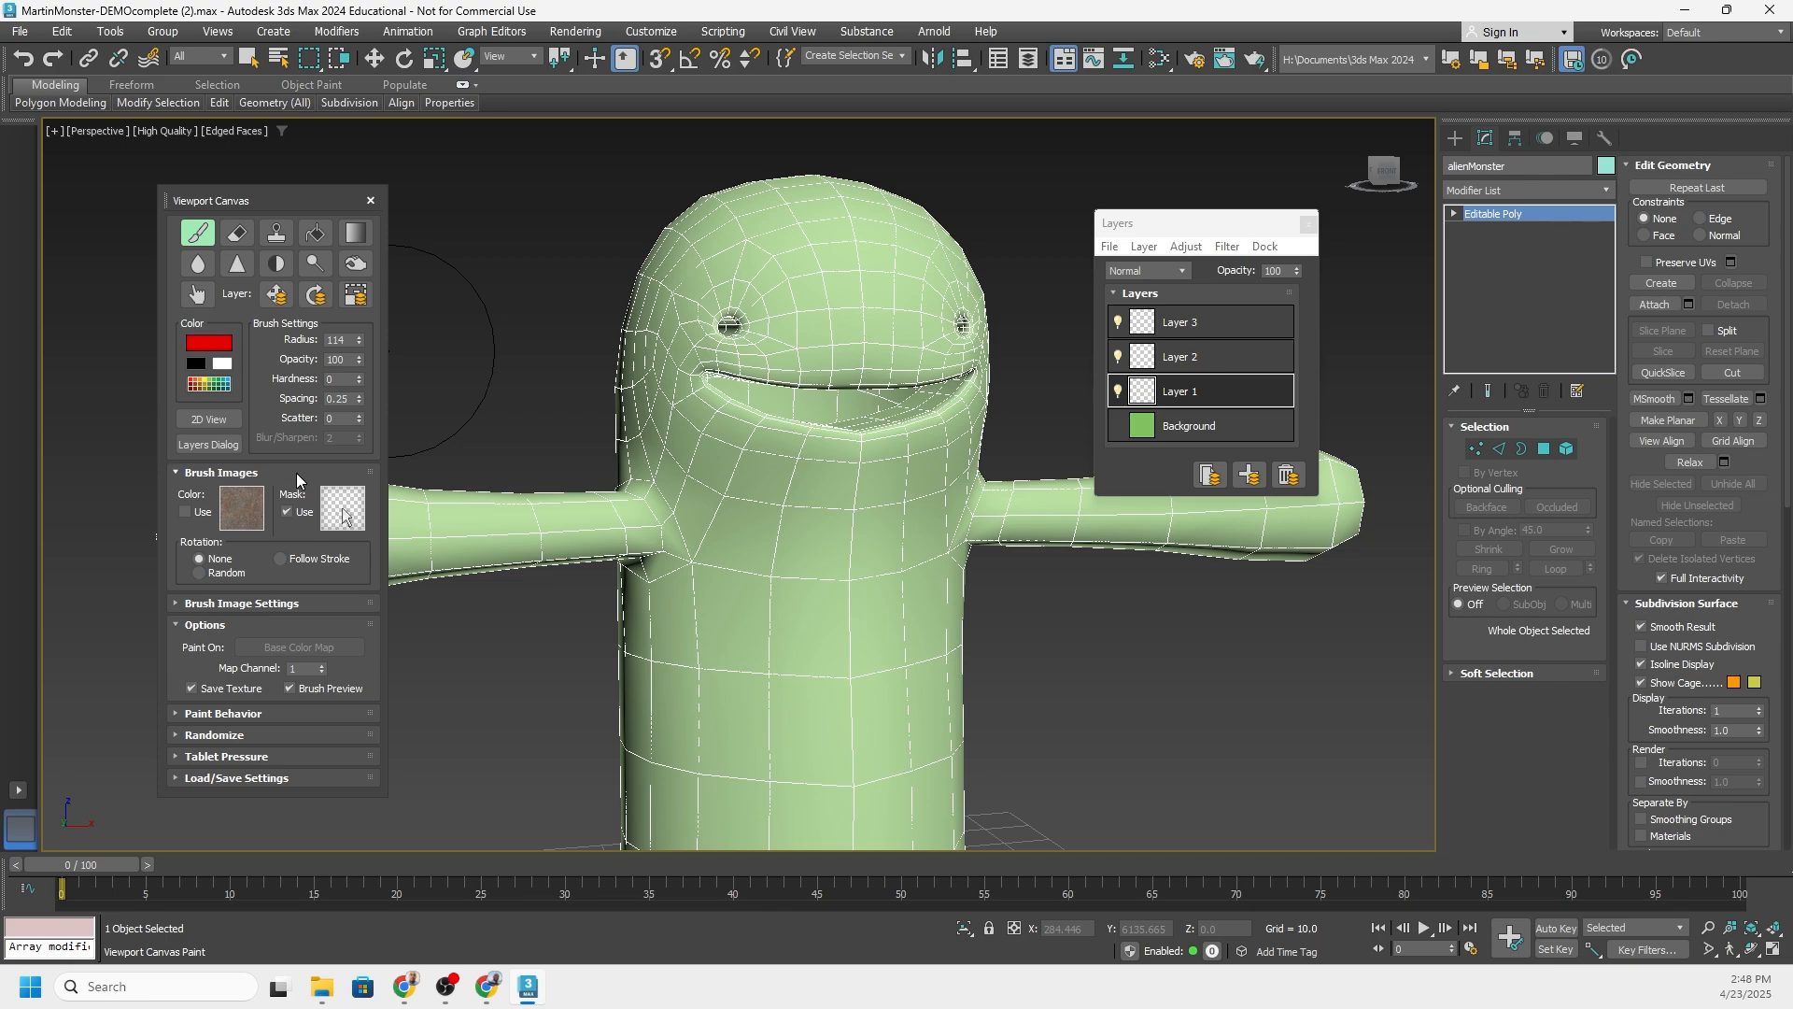
Choose the white cracked-cell mask preset as the brush mask and test it on the monster's torso
click(342, 511)
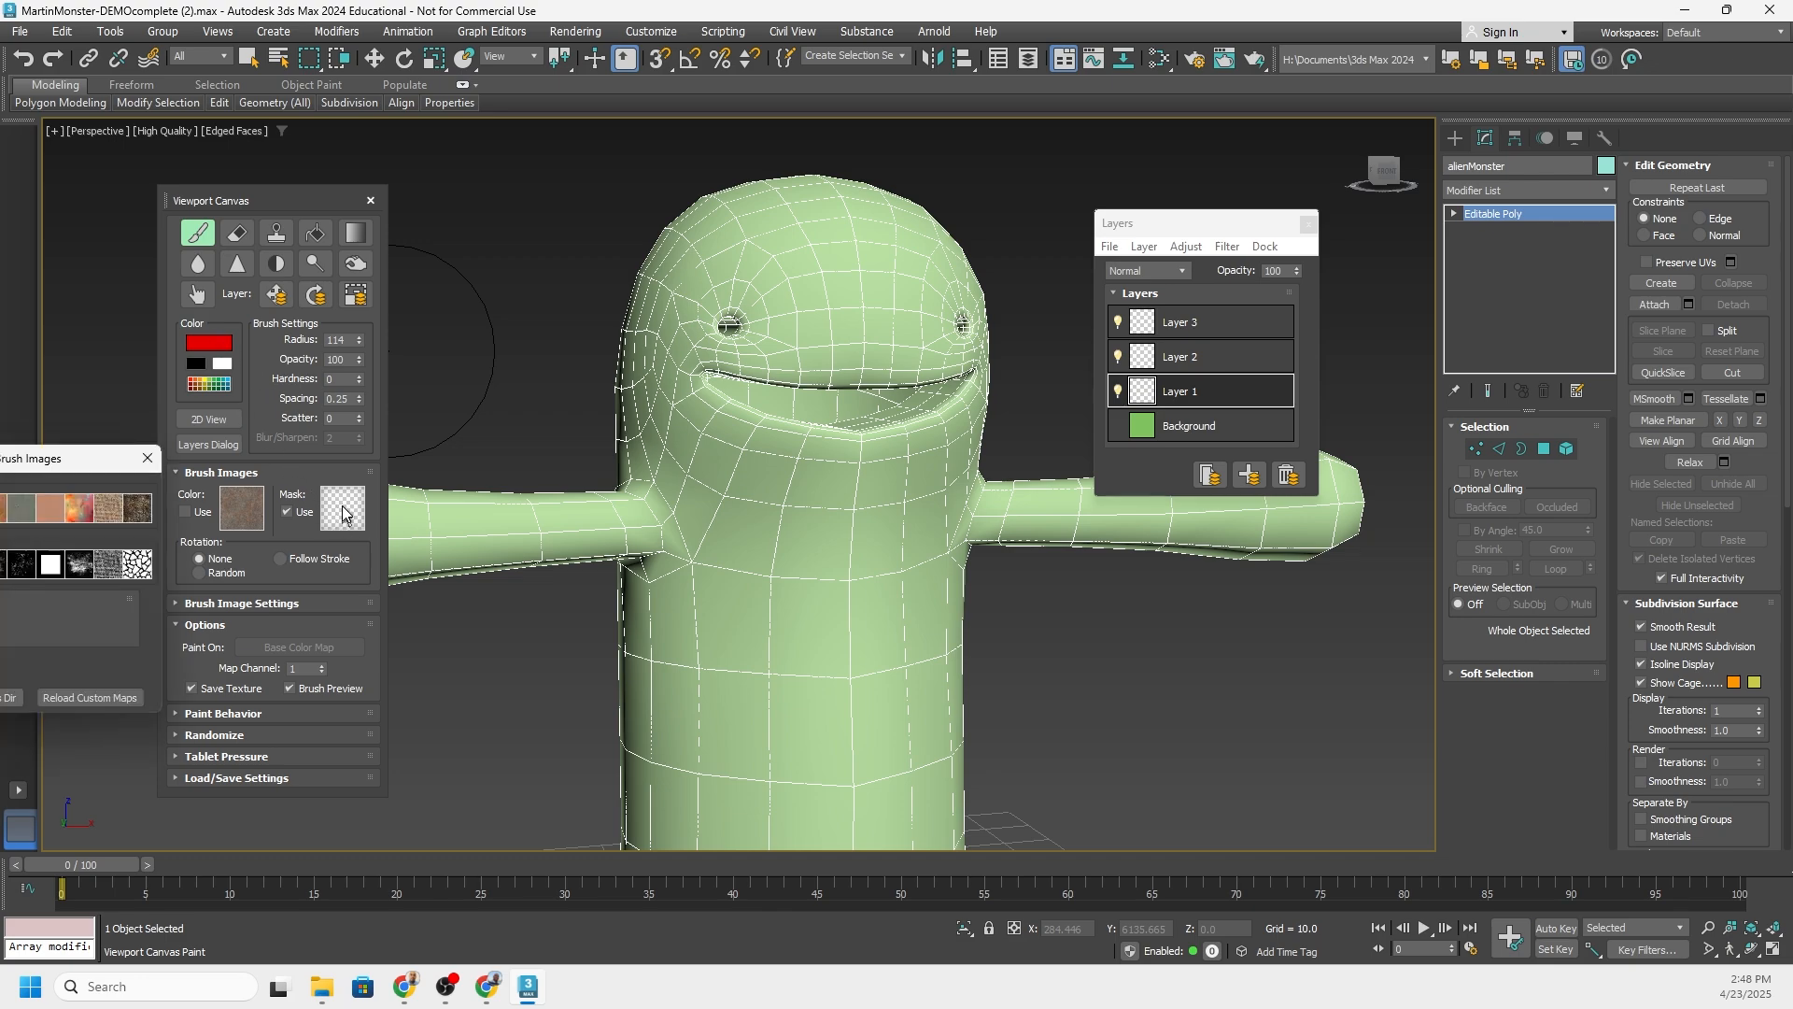
mouse_move(61, 467)
mouse_down()
mouse_move(221, 470)
mouse_move(444, 281)
mouse_move(547, 243)
mouse_up()
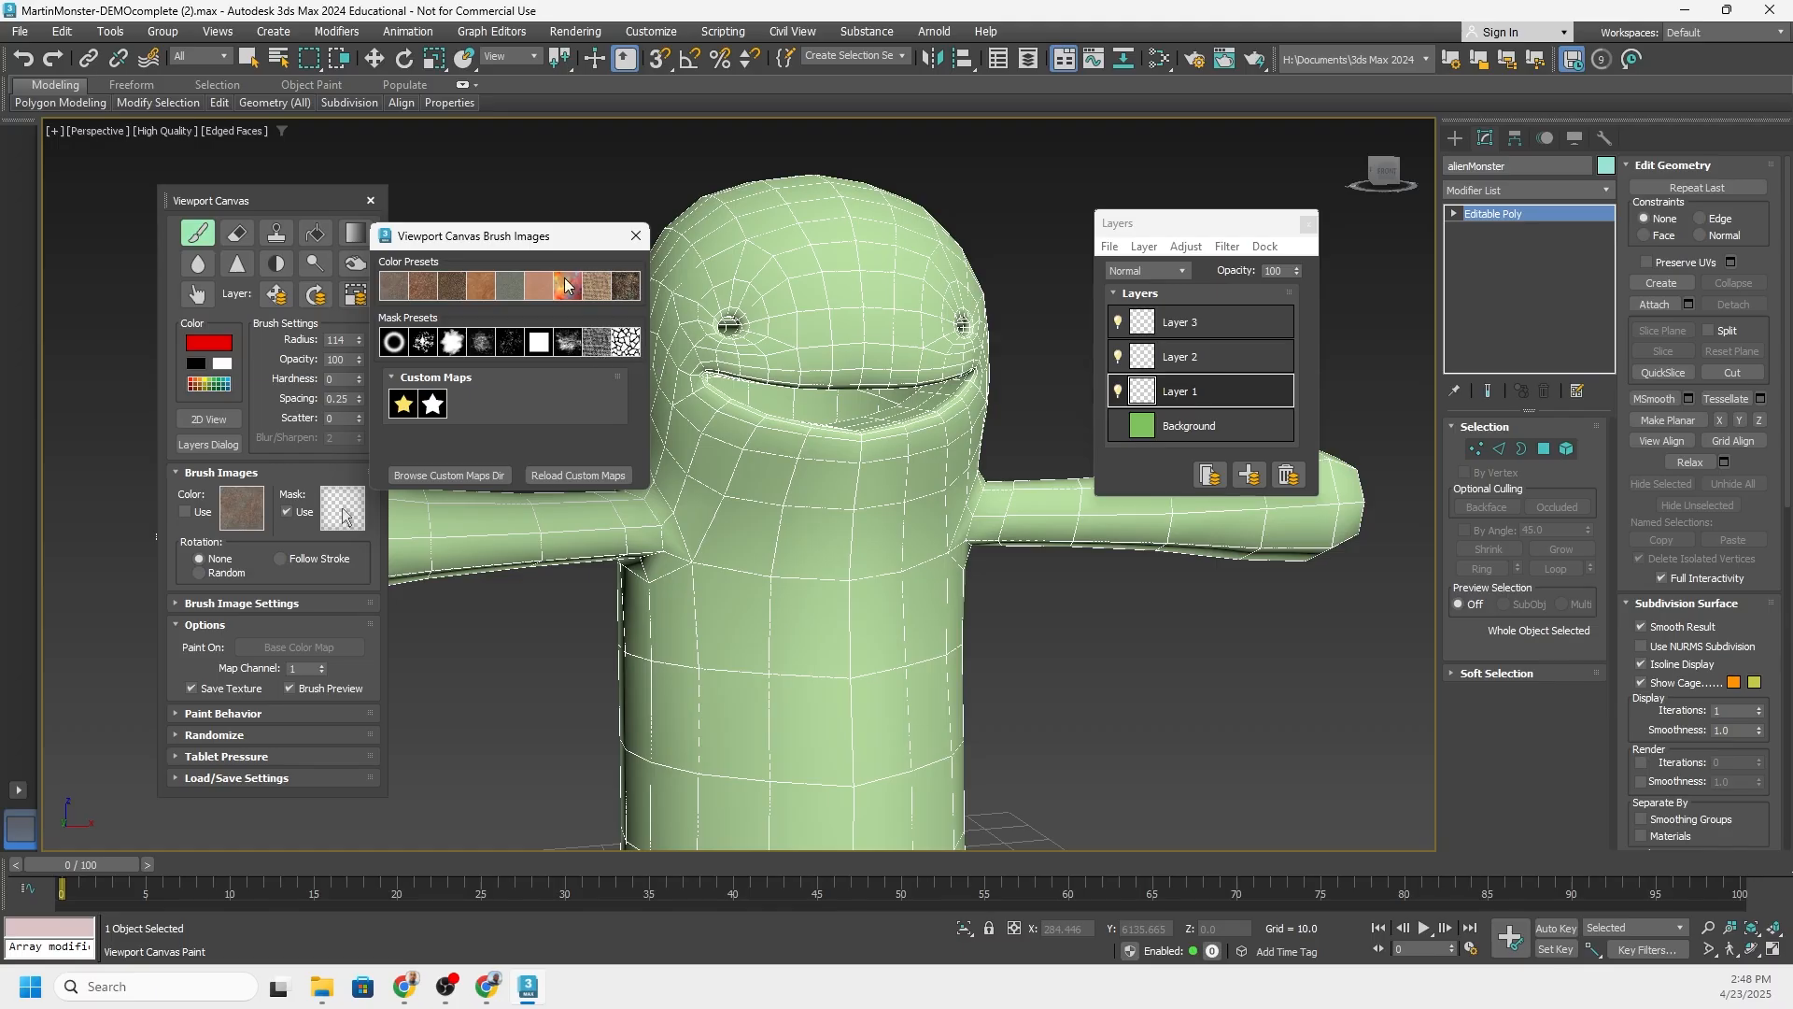
click(625, 342)
drag(728, 546, 788, 533)
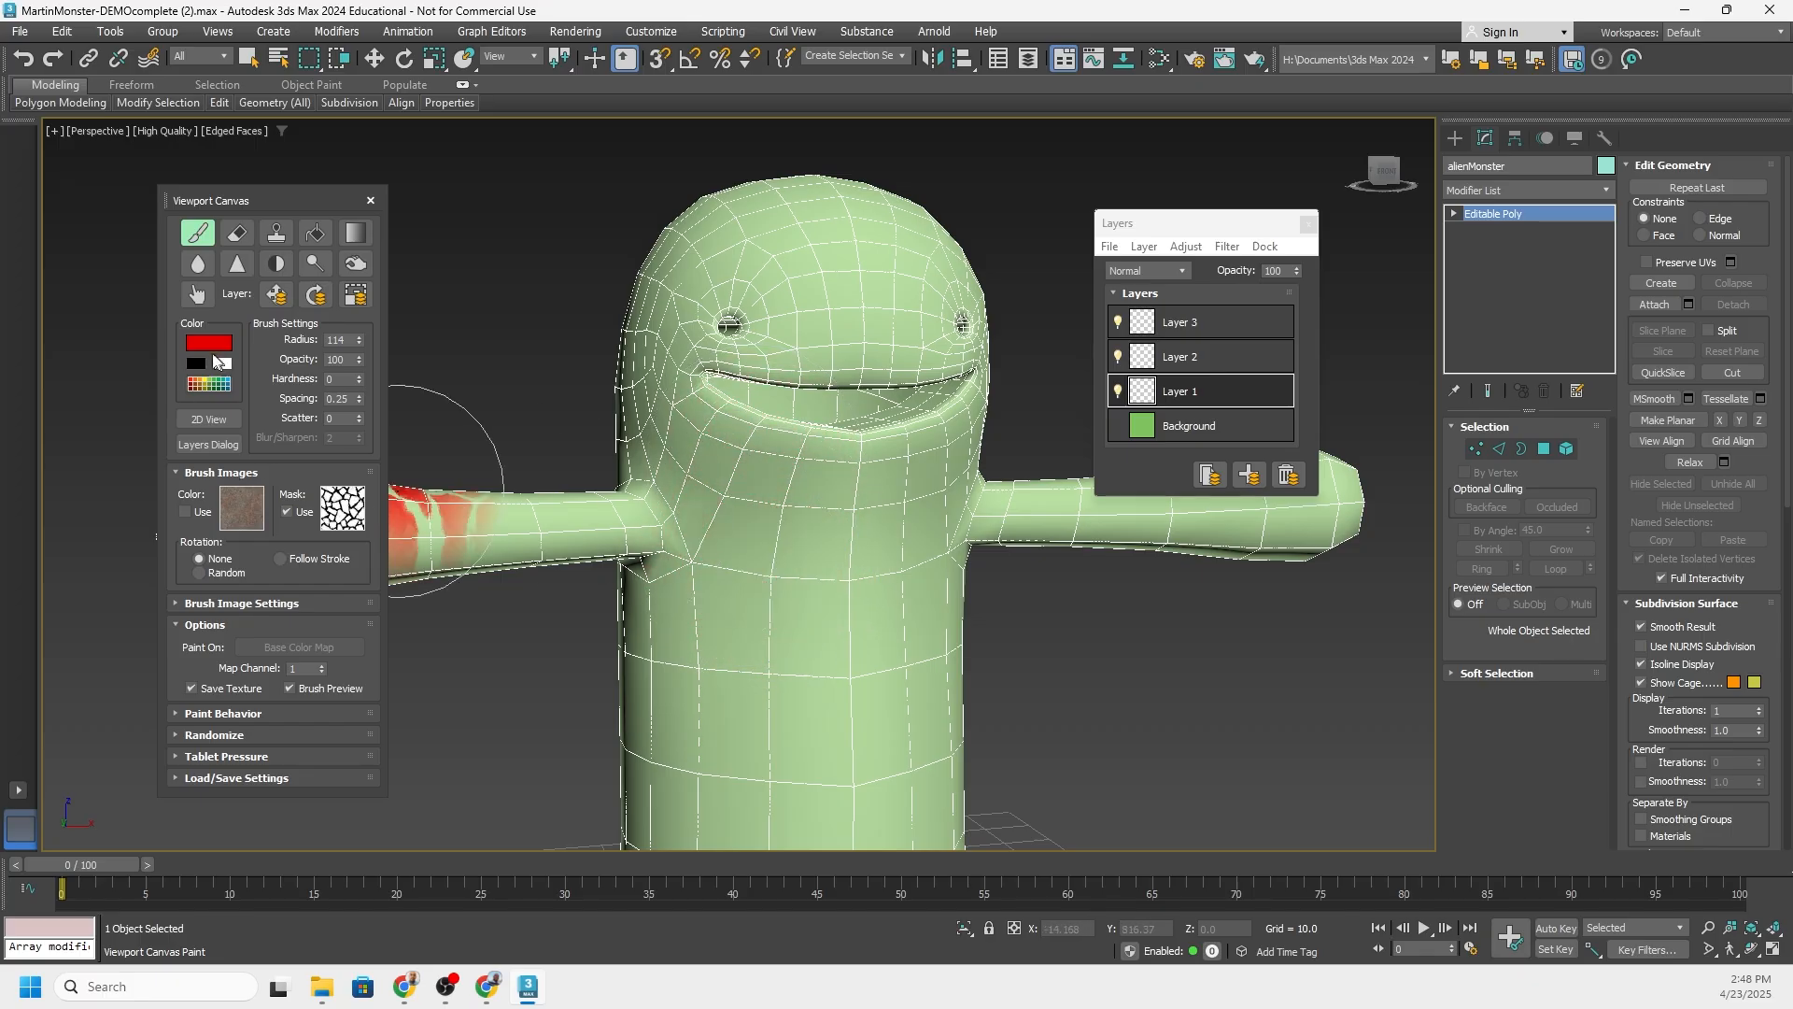
Change the paint color to teal (RGB 99, 216, 193)
click(215, 344)
mouse_move(148, 166)
mouse_down()
mouse_move(108, 154)
mouse_move(98, 169)
mouse_up()
click(188, 188)
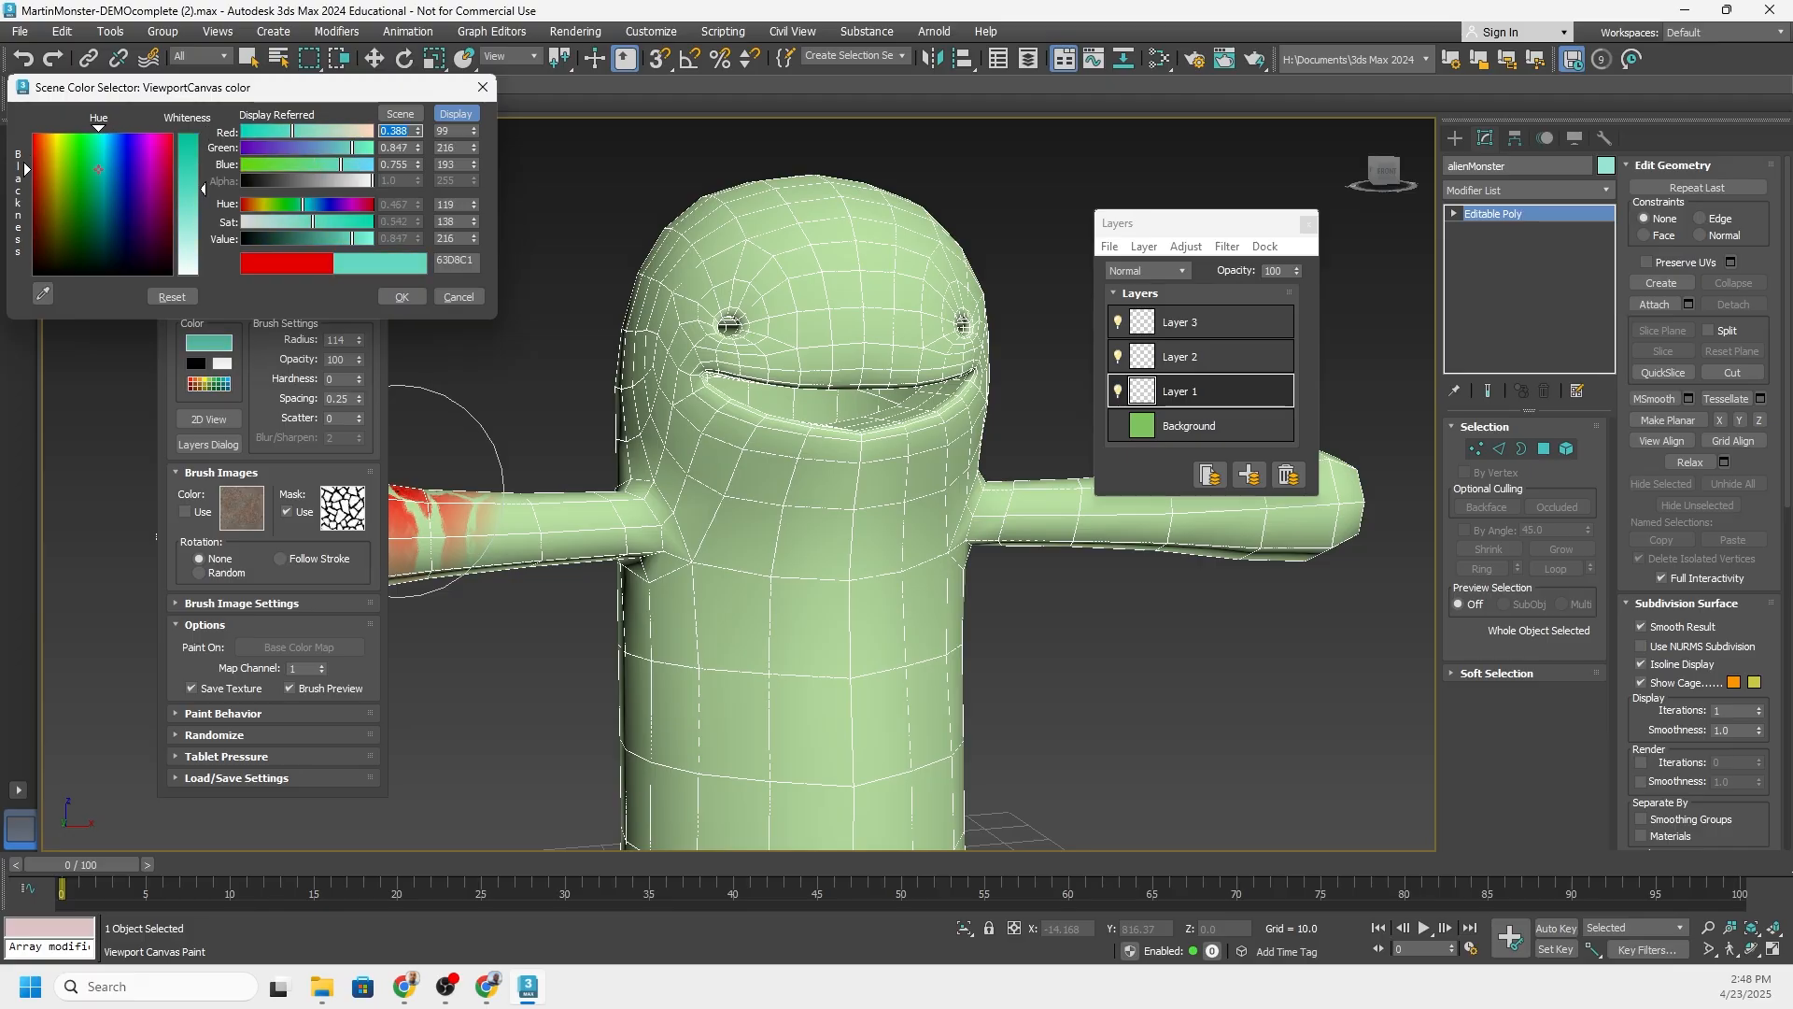
click(410, 297)
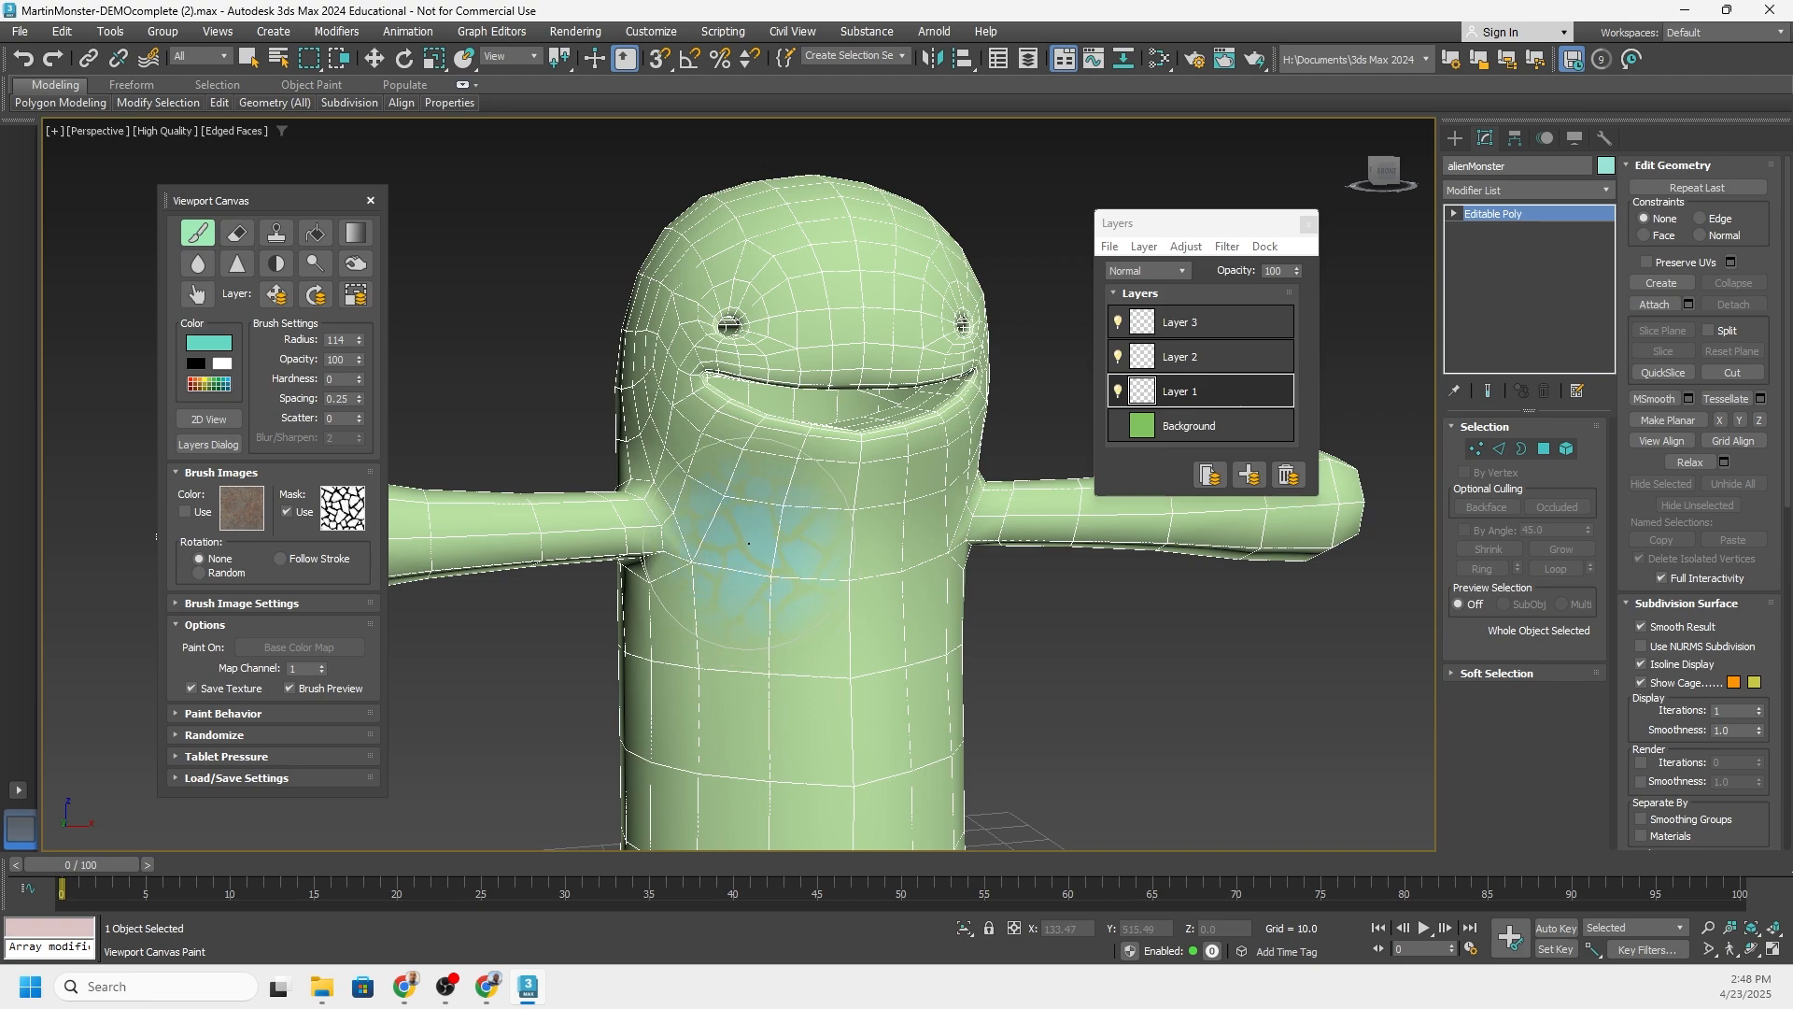
Try painting the teal cell pattern on the front of the monster's torso and undo it
click(761, 547)
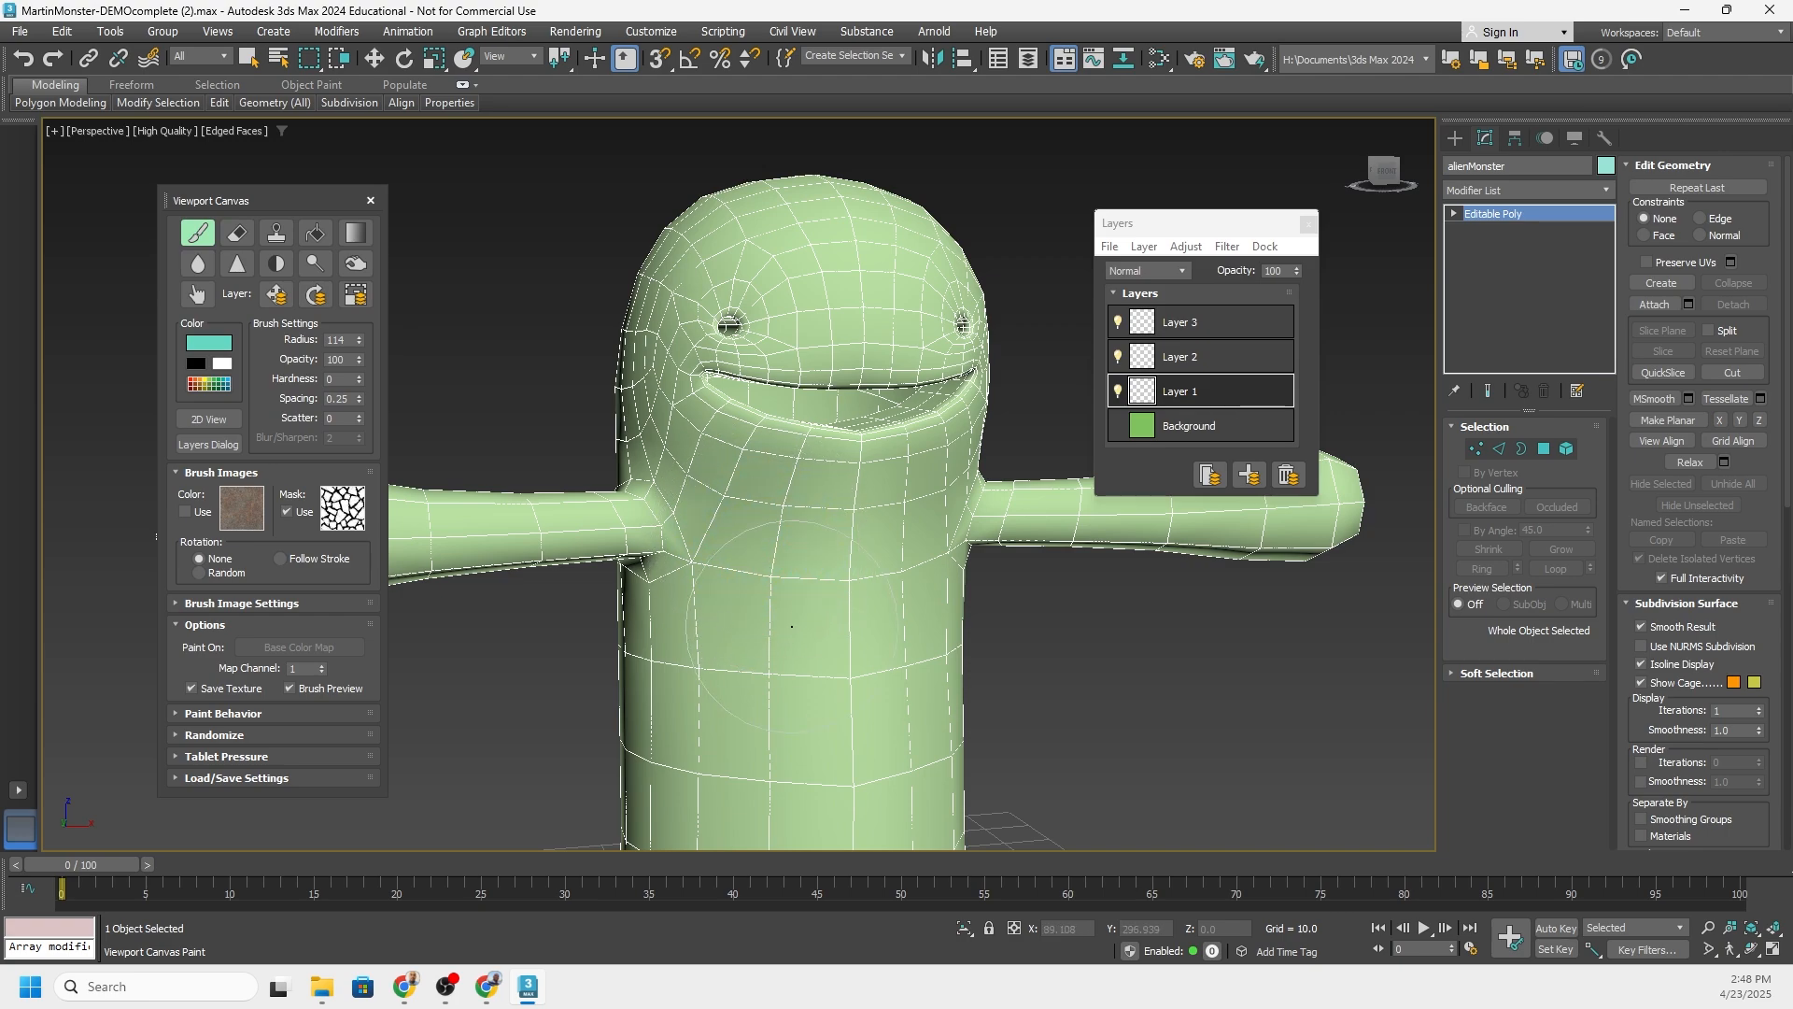
click(439, 522)
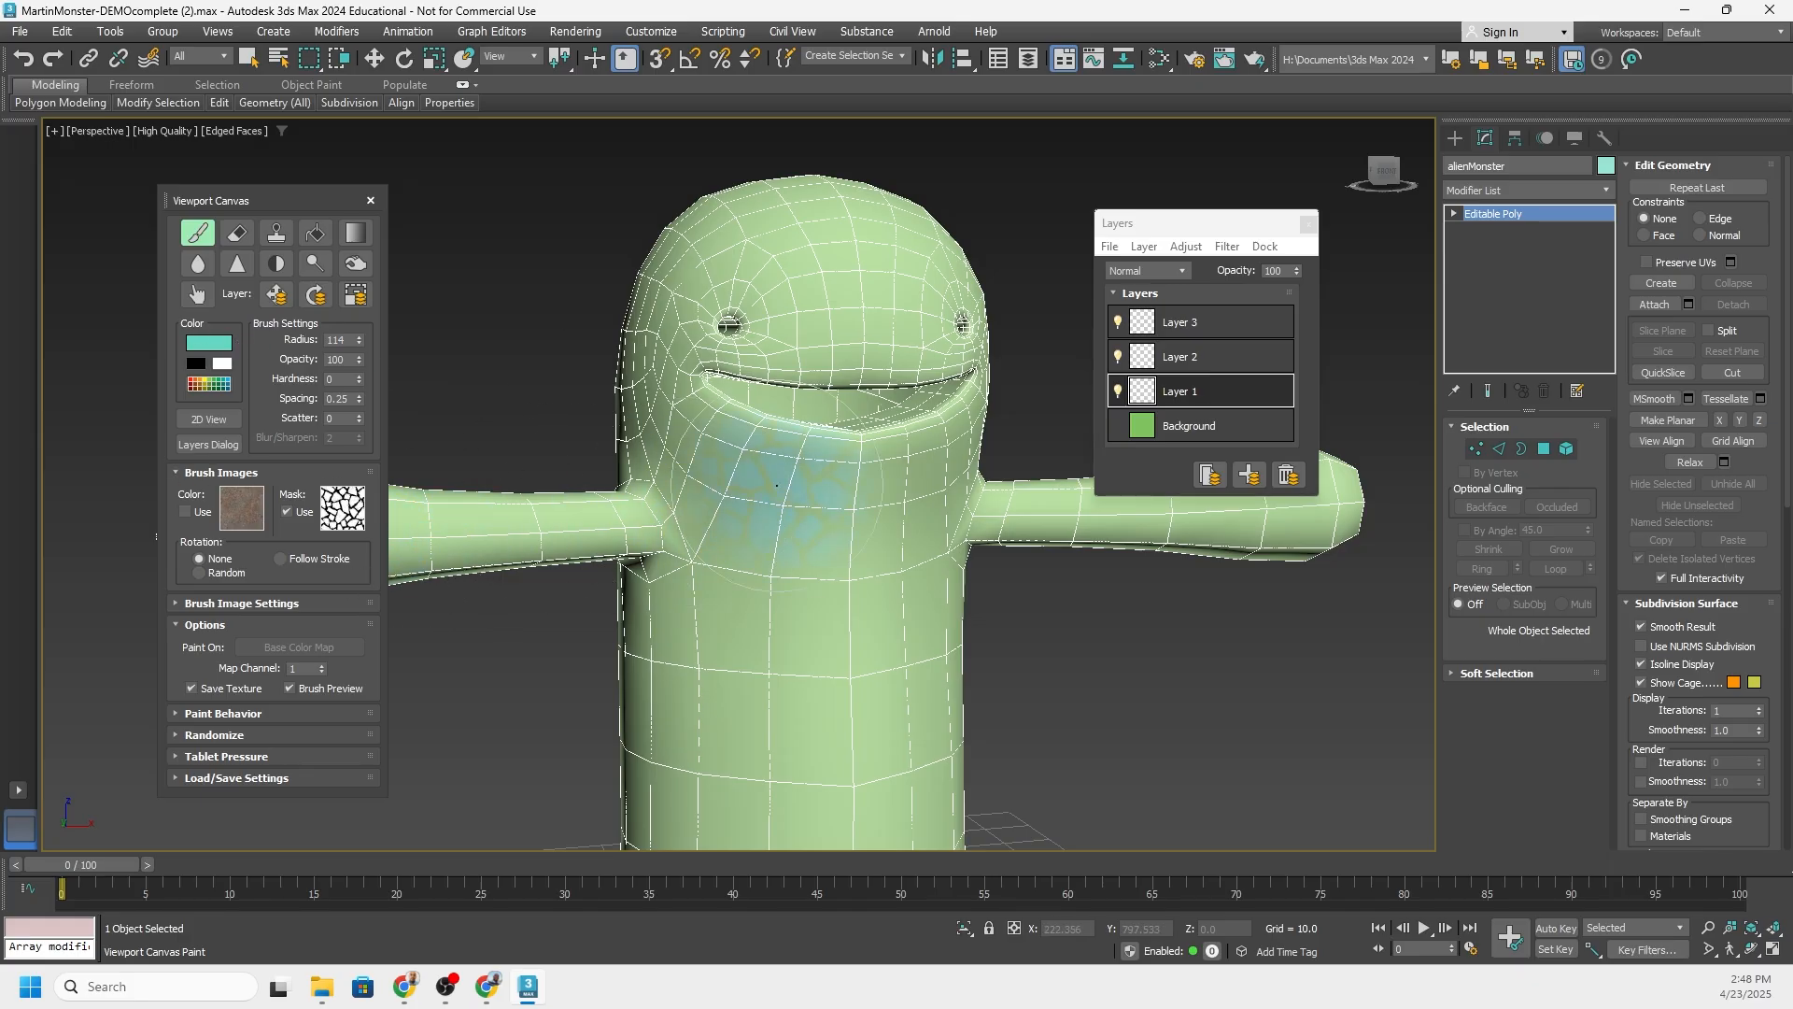
alt+middle_drag(878, 493, 806, 531)
drag(815, 516, 826, 649)
mouse_move(813, 591)
middle_down()
mouse_move(846, 443)
mouse_move(899, 460)
mouse_move(832, 392)
middle_up()
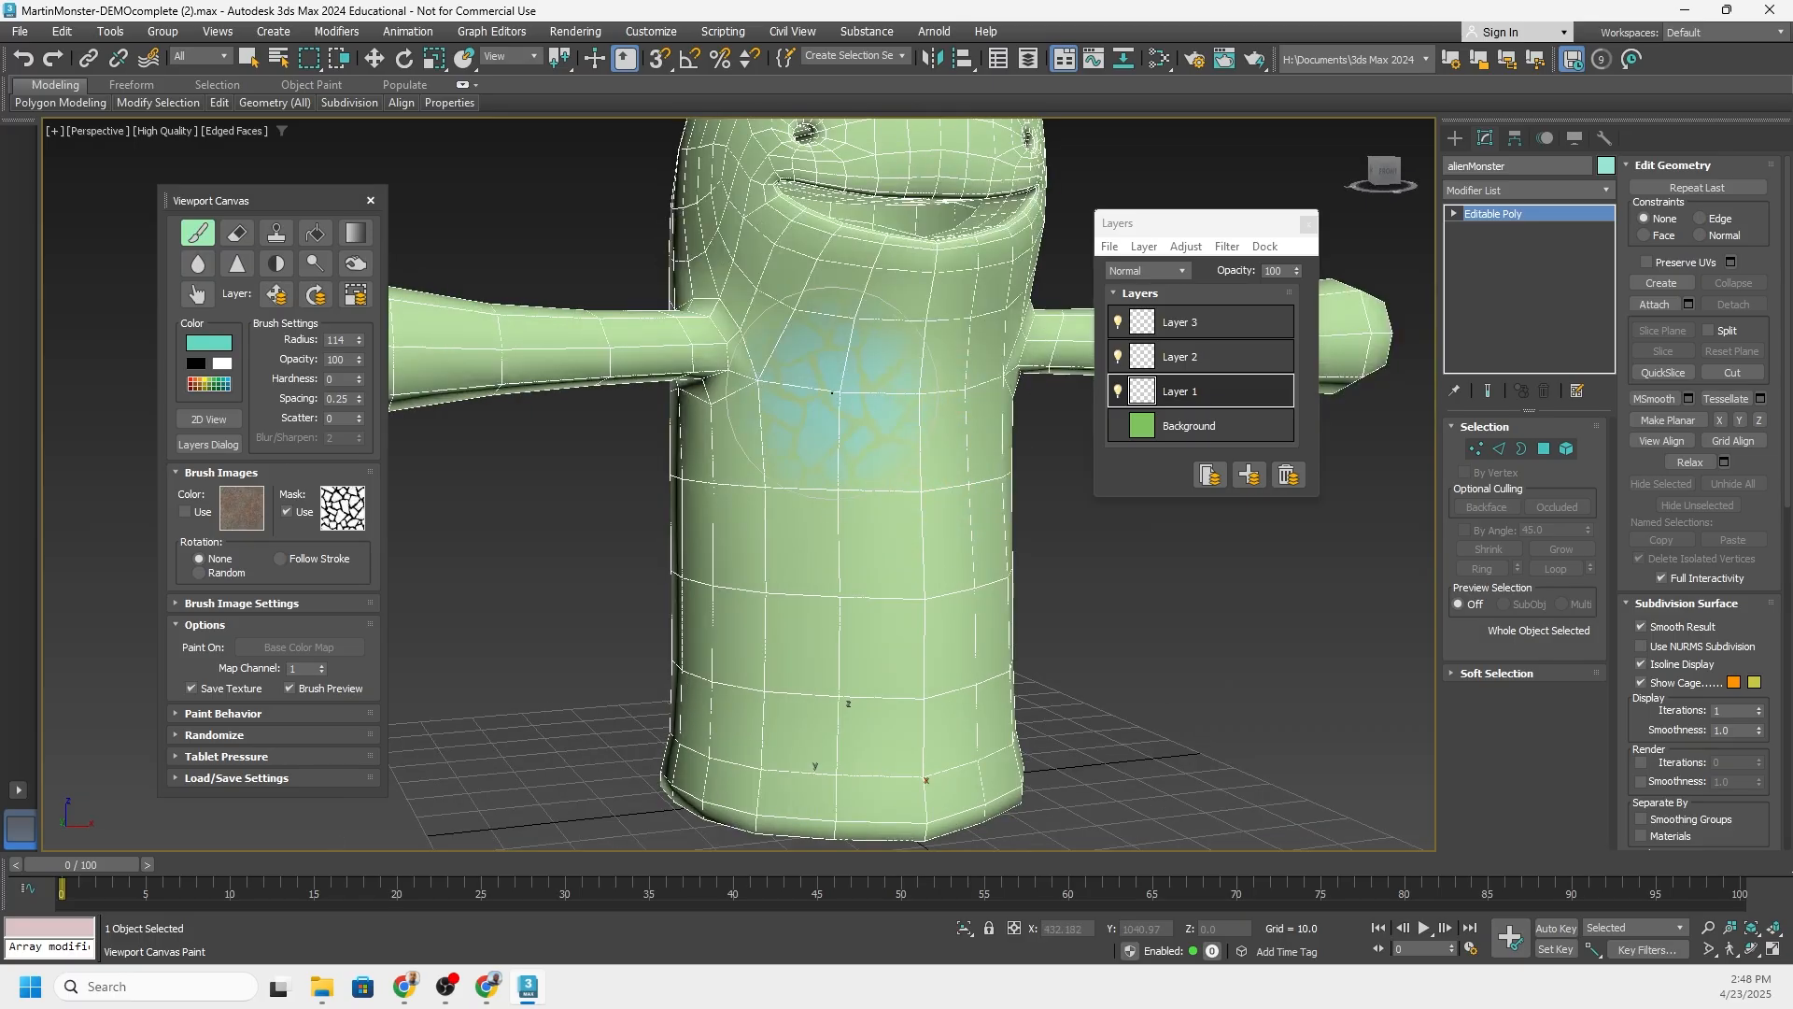
key(ctrl+z)
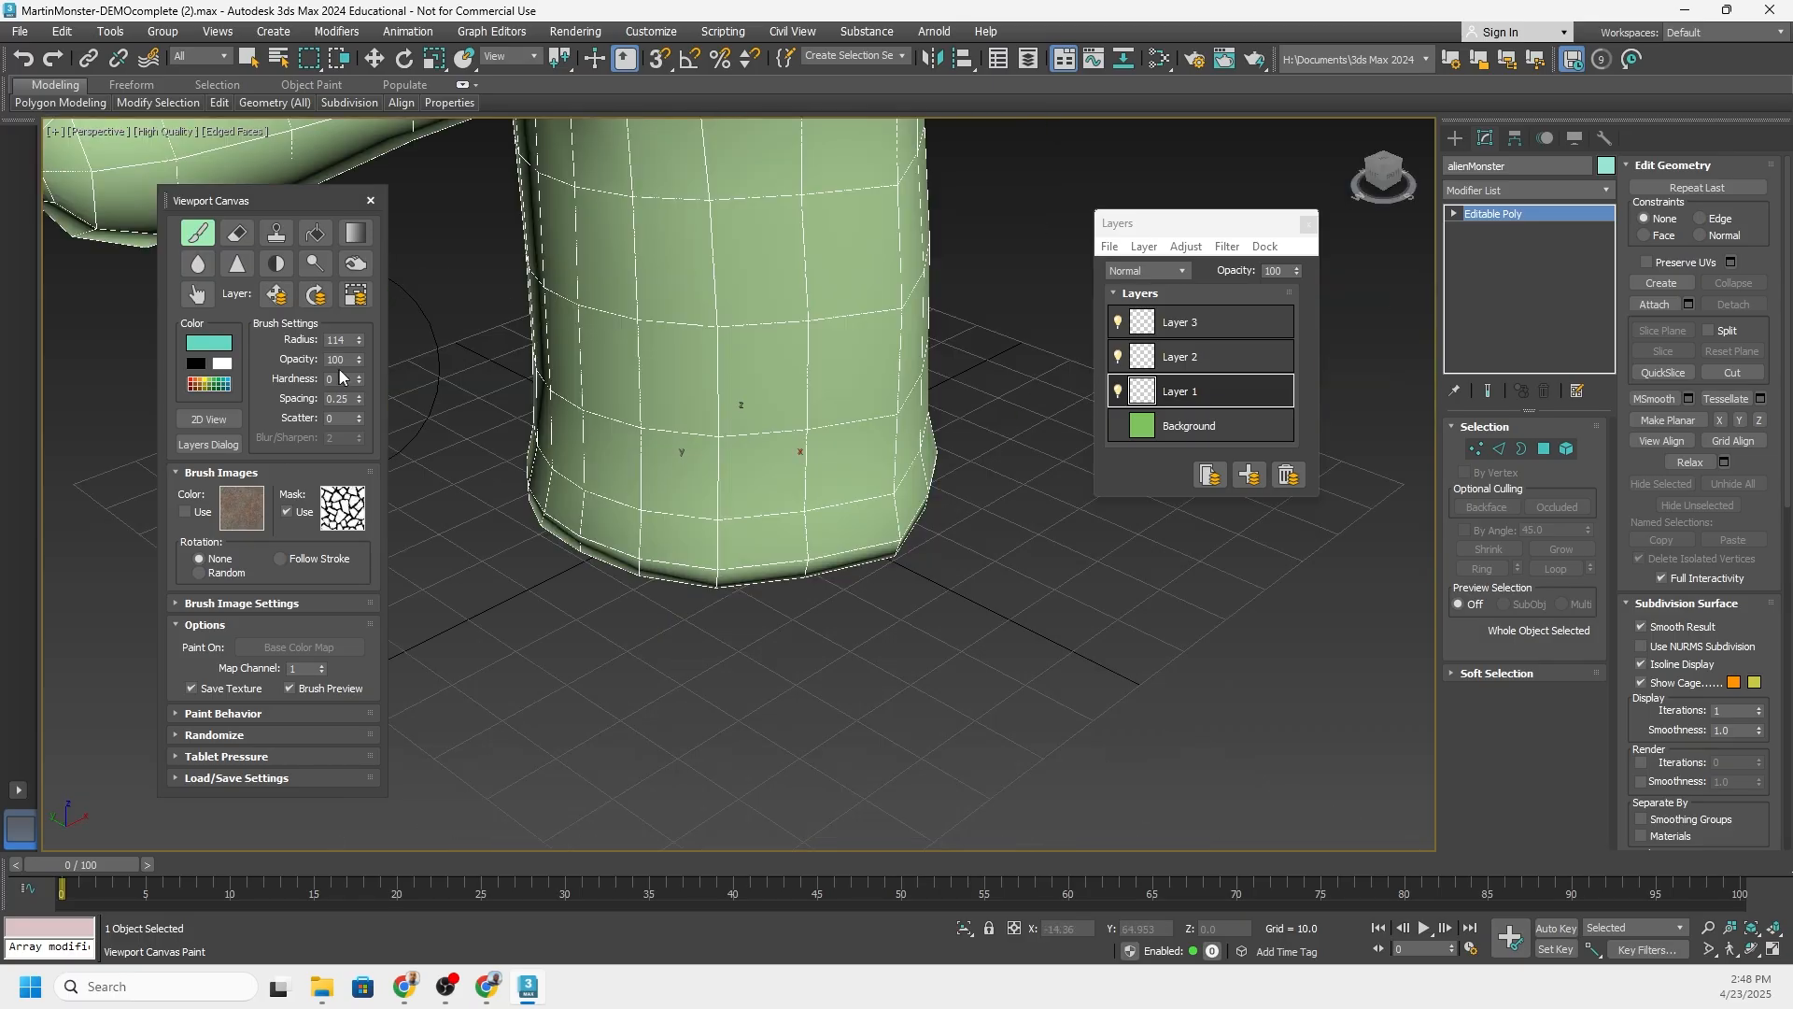
Set the brush spacing to 0.05 and try a continuous teal stroke across the monster's torso
drag(361, 399, 366, 535)
middle_drag(811, 370, 871, 575)
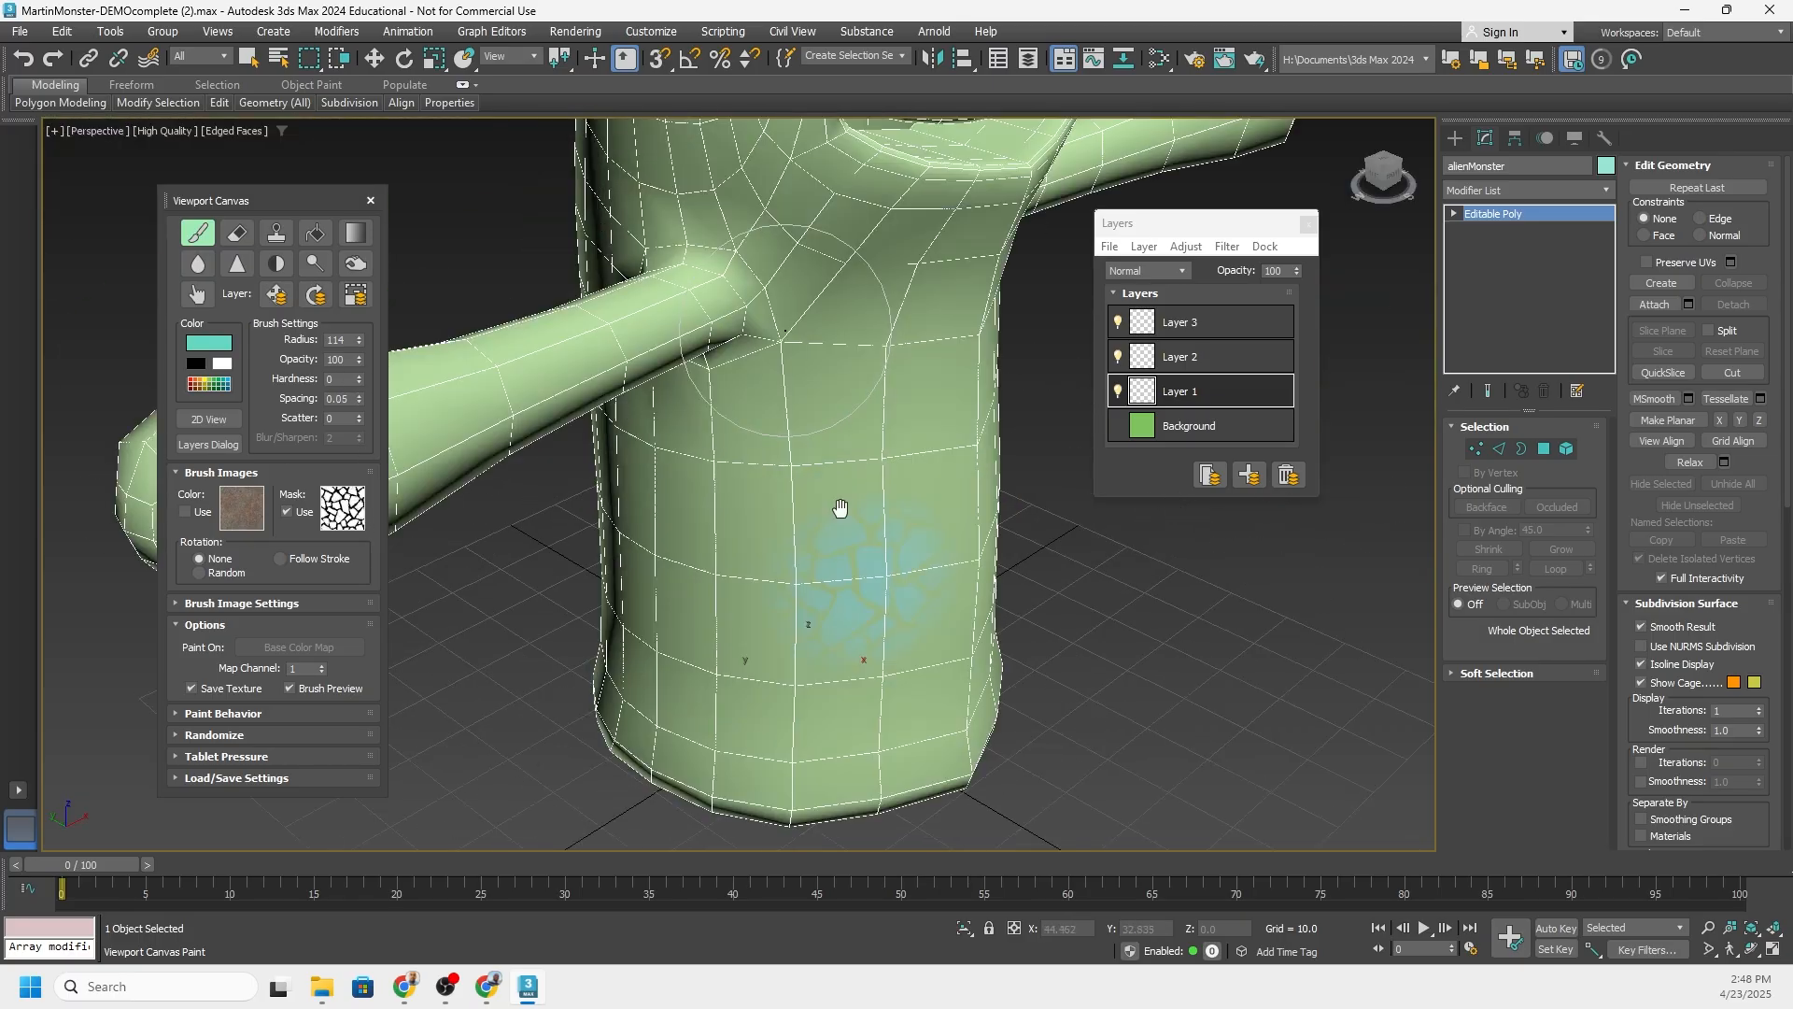
middle_drag(820, 469, 744, 414)
mouse_move(762, 359)
mouse_down()
mouse_move(773, 437)
mouse_move(838, 327)
mouse_up()
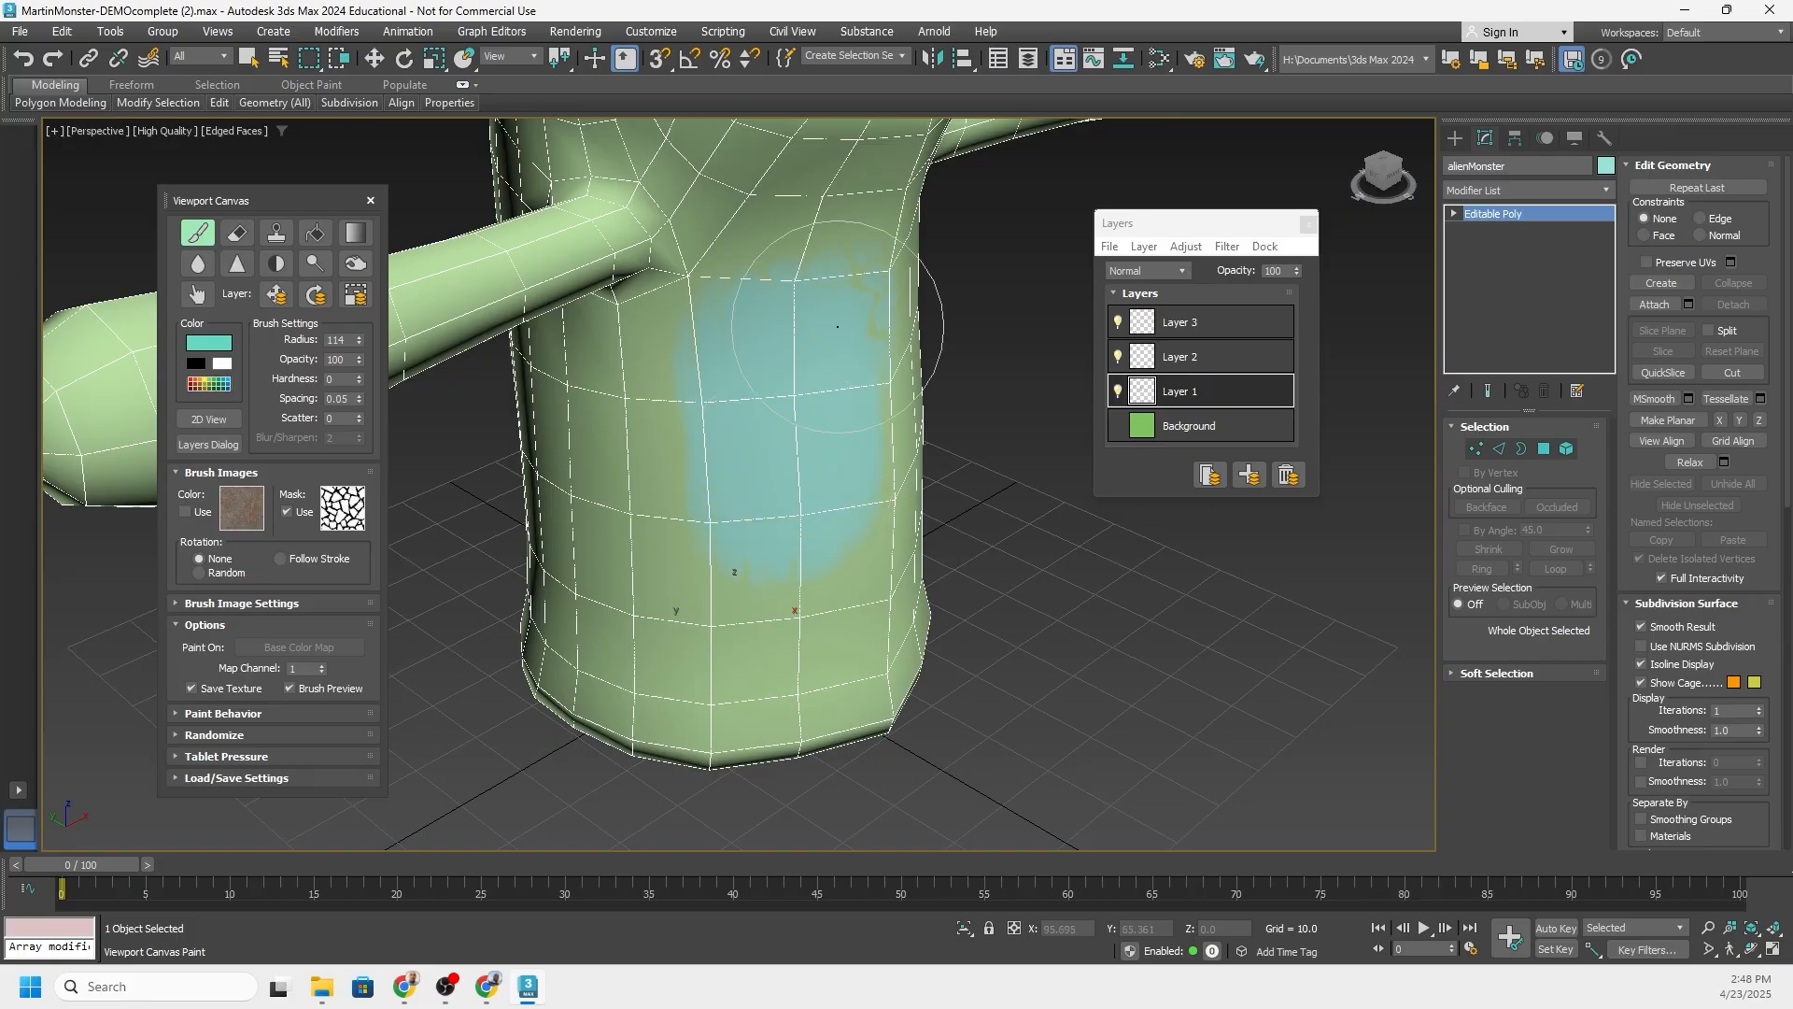
mouse_move(838, 326)
alt+middle_down()
mouse_move(789, 429)
mouse_move(766, 383)
mouse_move(800, 370)
alt+middle_up()
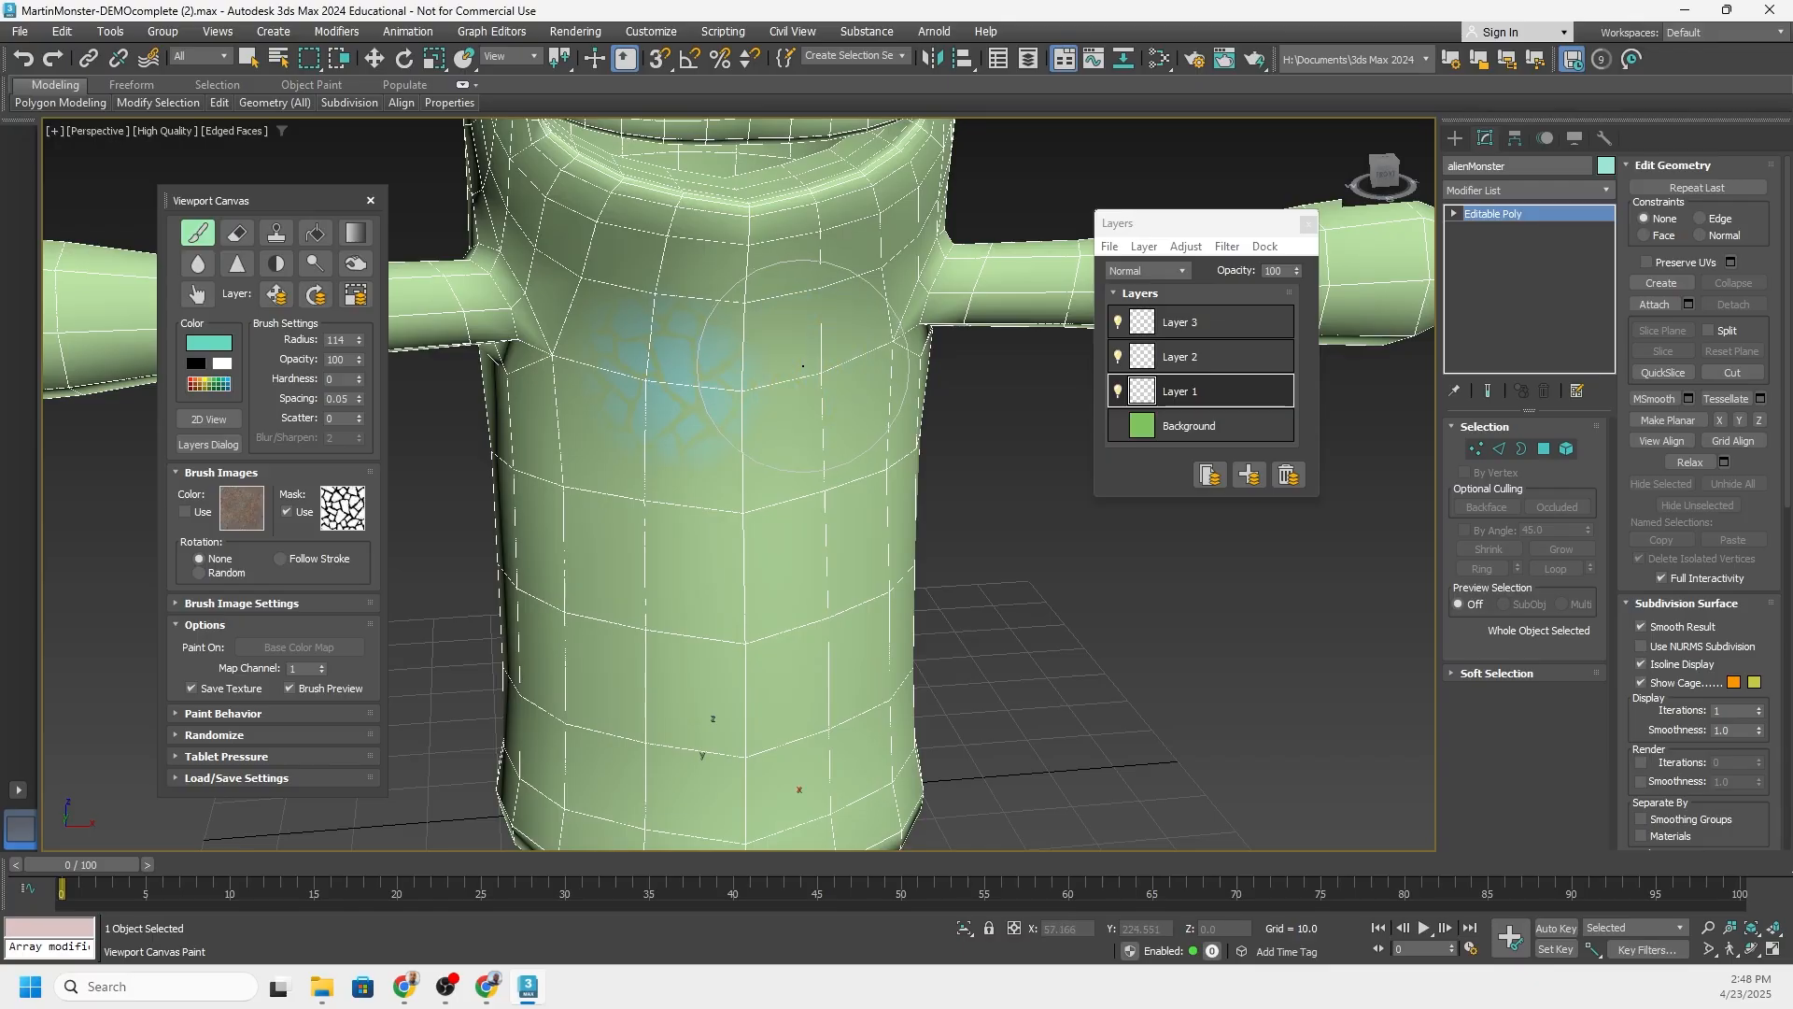
Stamp the teal cell pattern across the monster's upper chest and turn off the edged-faces display
scroll(811, 393, down, 4)
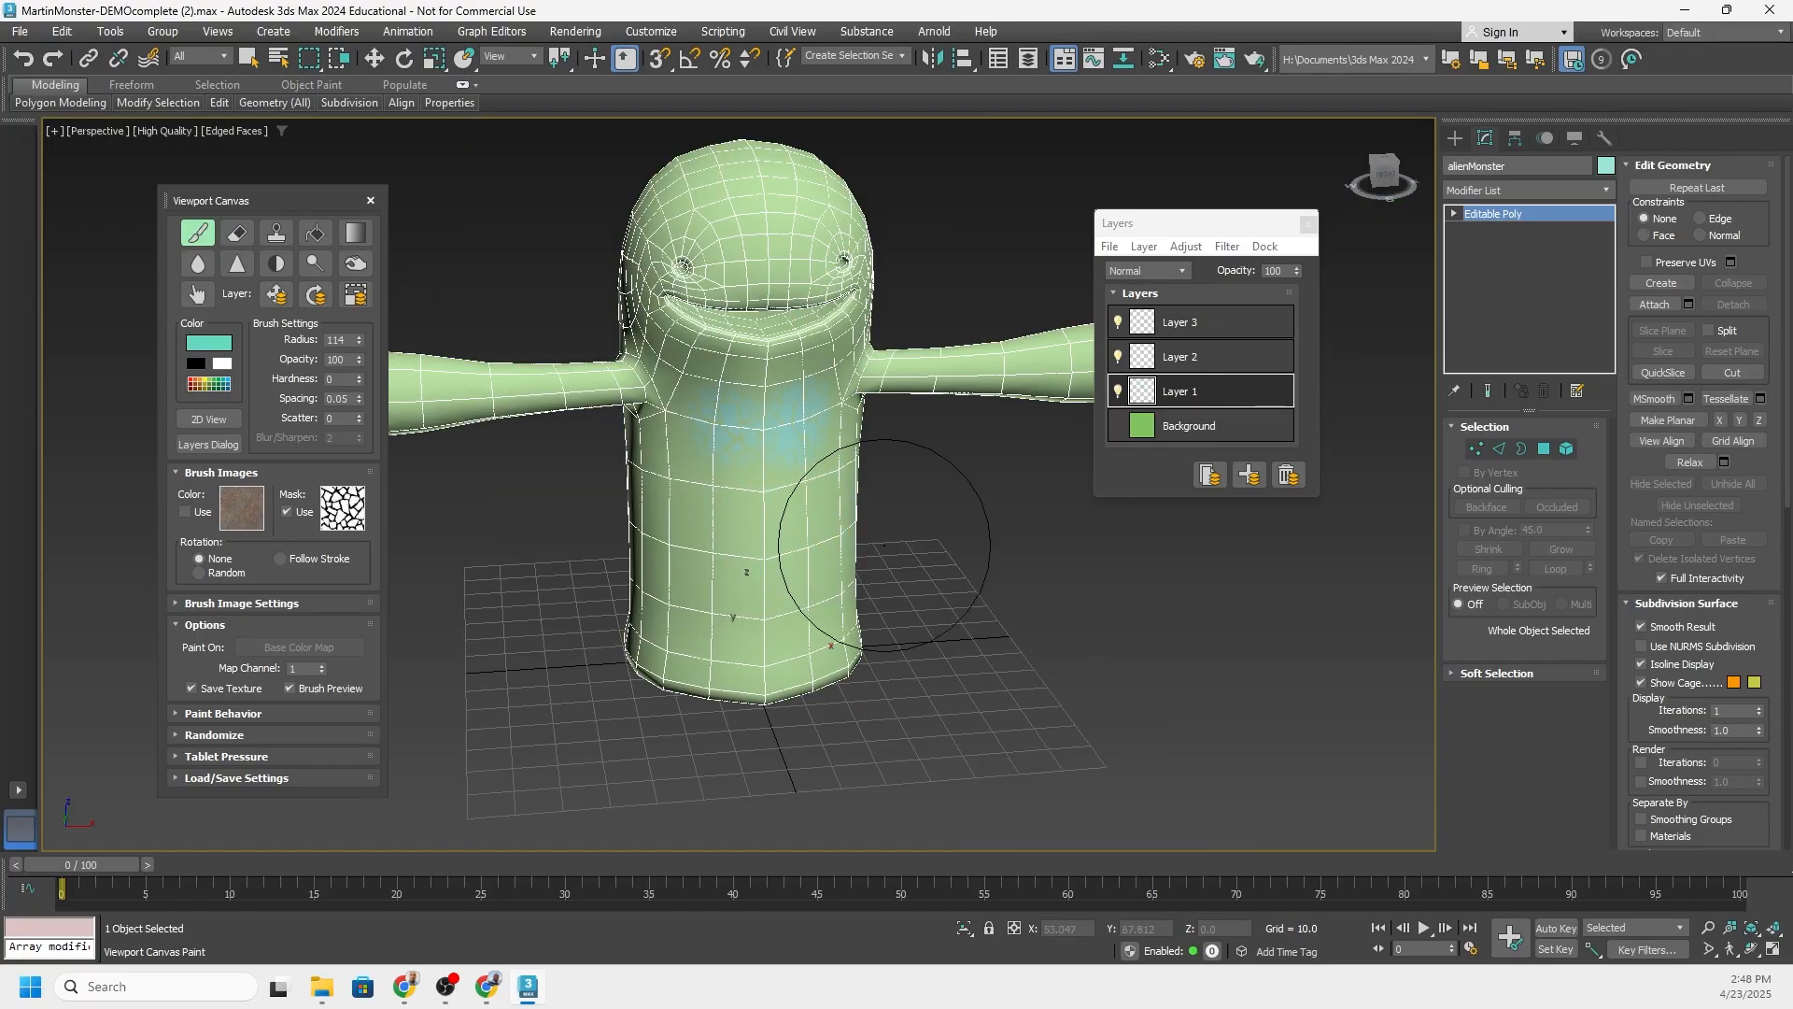
scroll(884, 544, up, 5)
mouse_move(636, 310)
middle_down()
mouse_move(746, 530)
mouse_move(708, 361)
mouse_move(730, 373)
middle_up()
scroll(729, 374, down, 3)
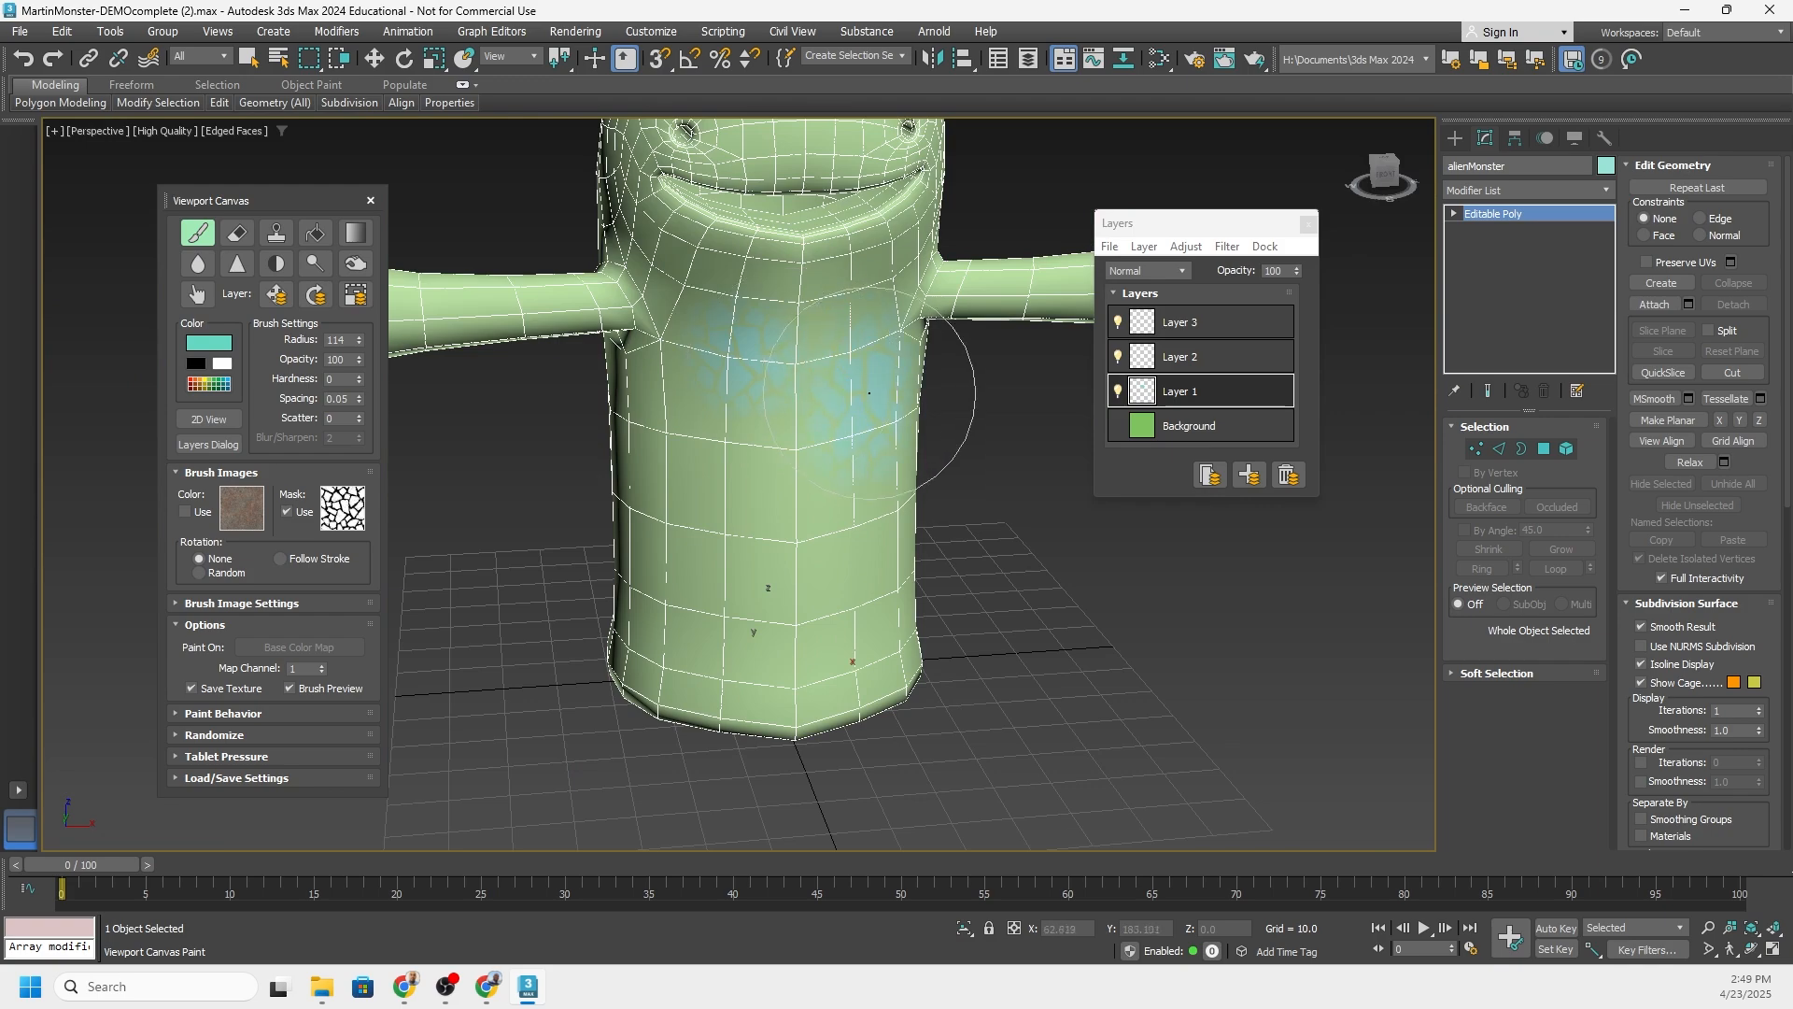
click(842, 341)
mouse_move(795, 446)
alt+middle_down()
mouse_move(762, 411)
mouse_move(713, 466)
mouse_move(770, 503)
alt+middle_up()
key(F4)
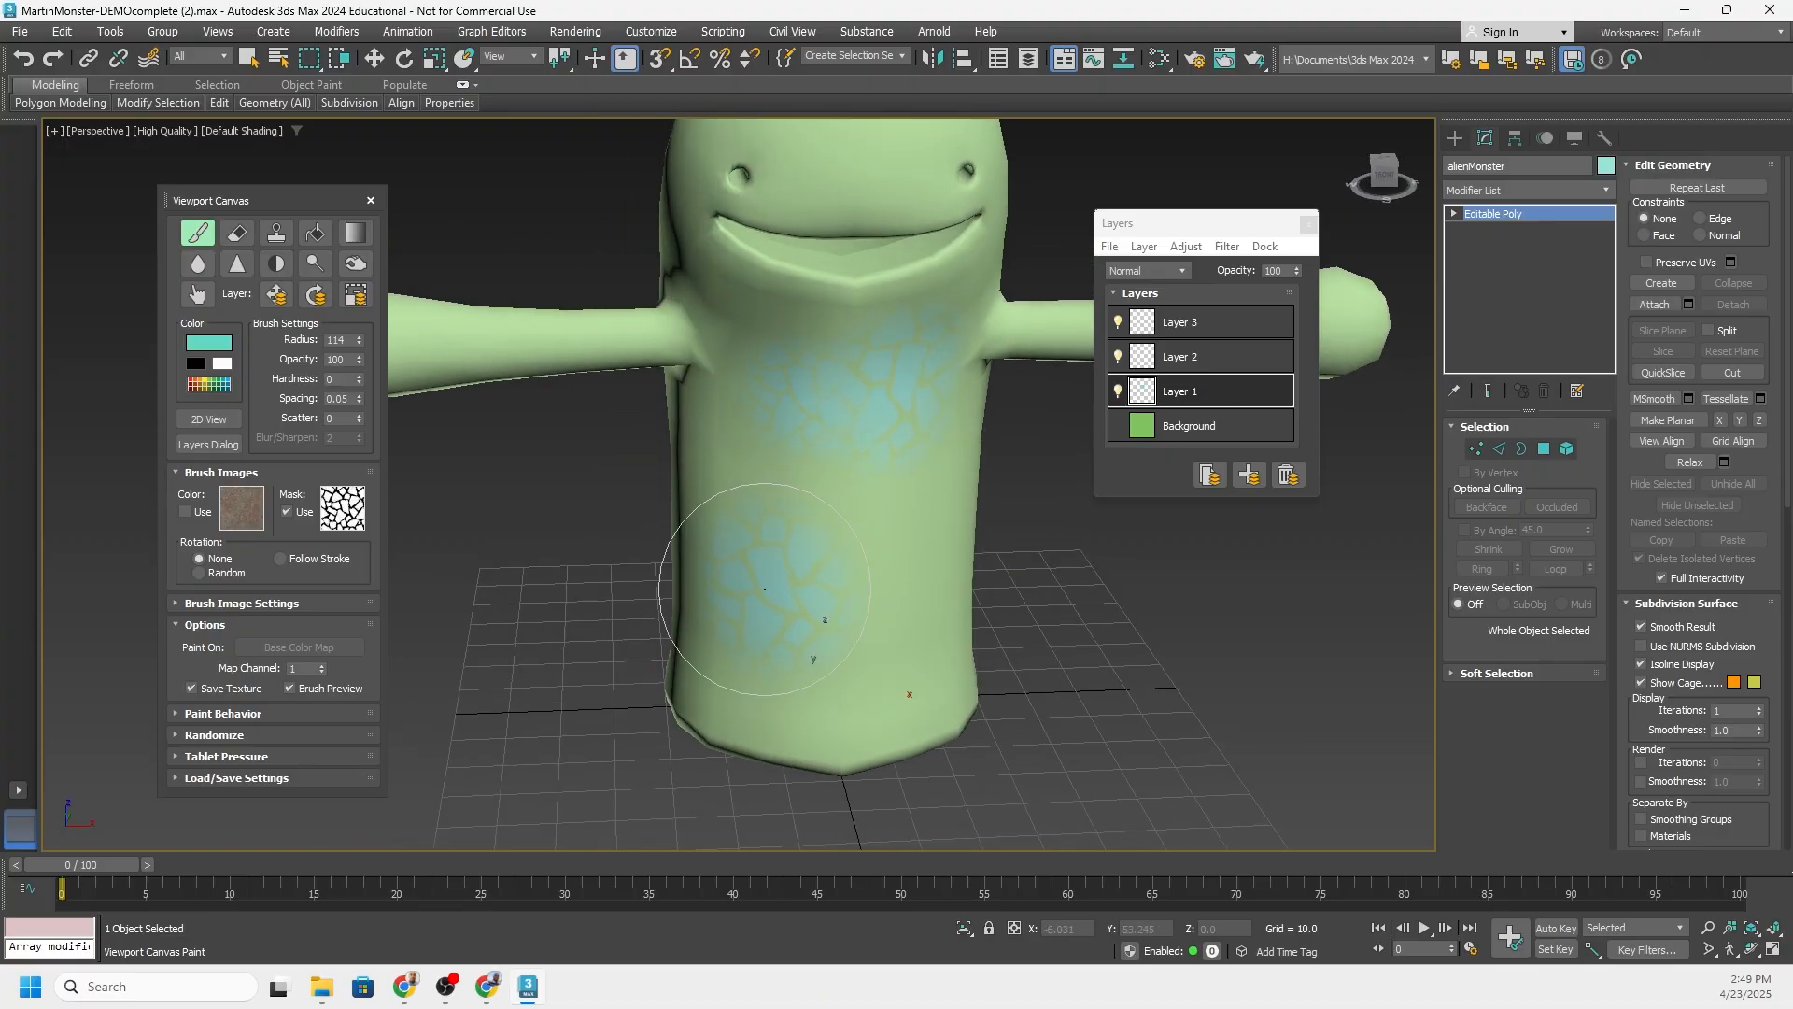
Extend the teal cell pattern down from the chest to the middle of the monster's torso
alt+middle_drag(768, 588, 815, 533)
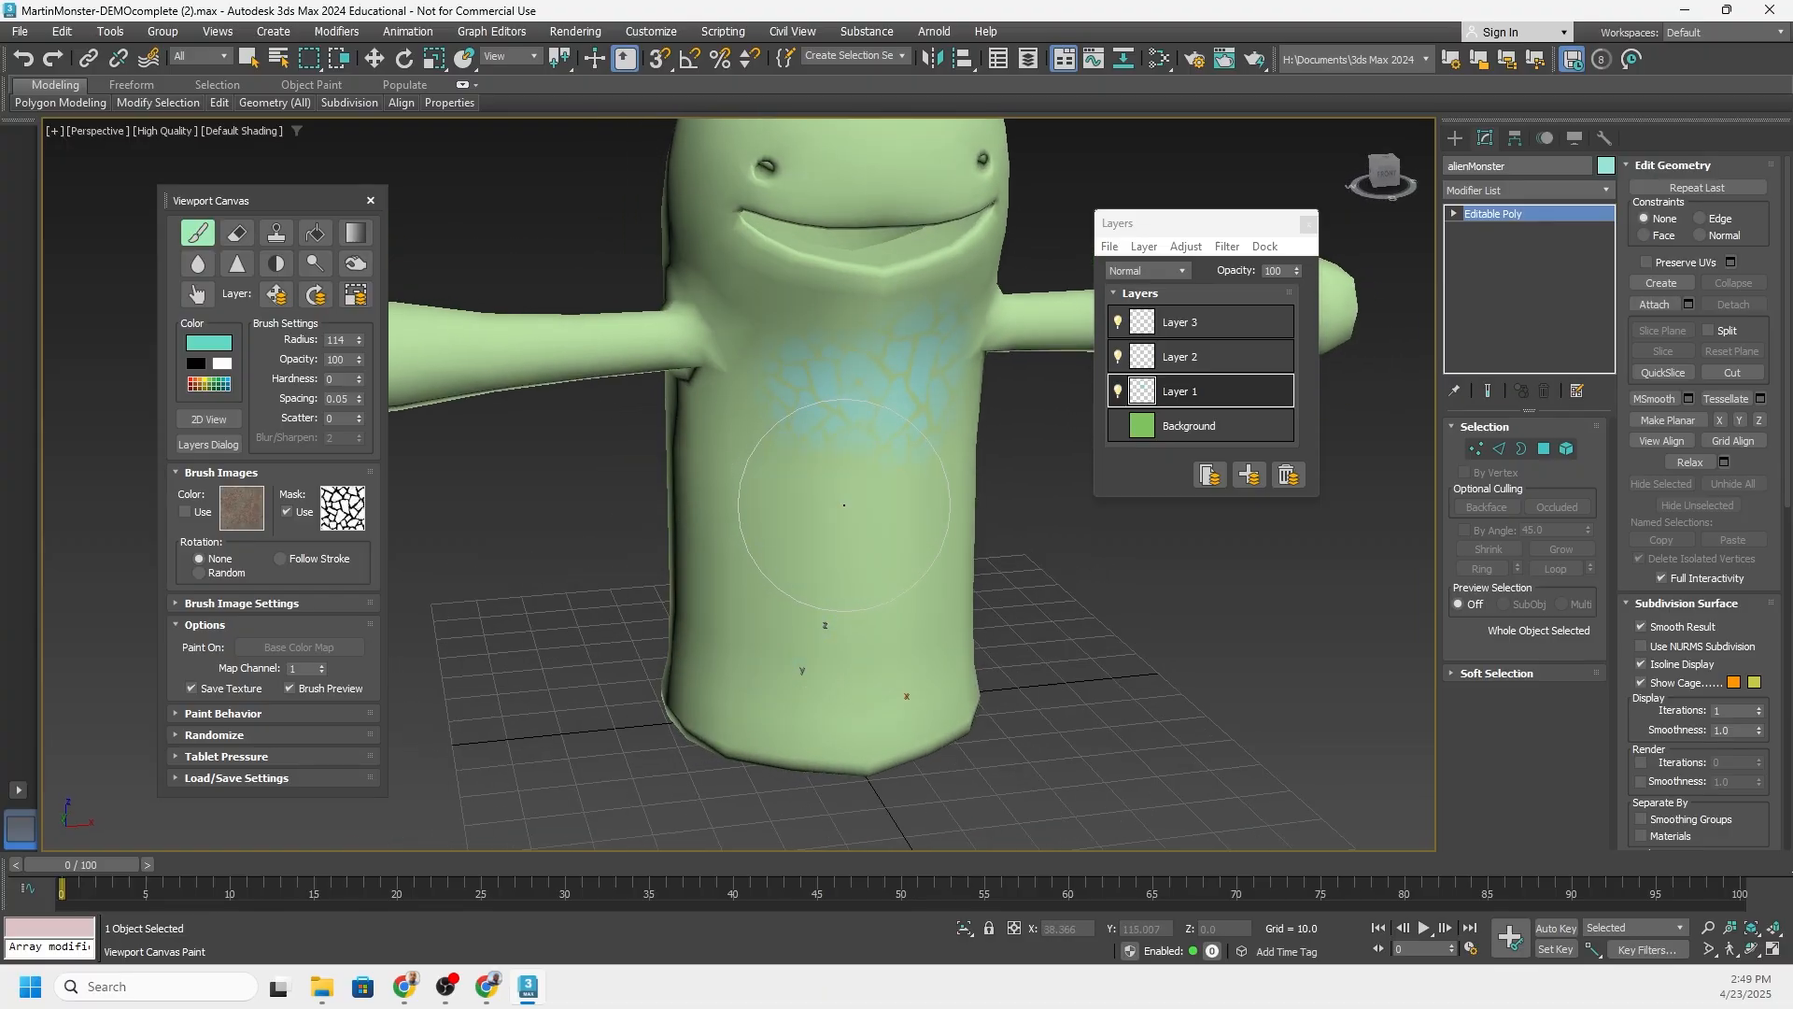
alt+middle_drag(802, 505, 790, 501)
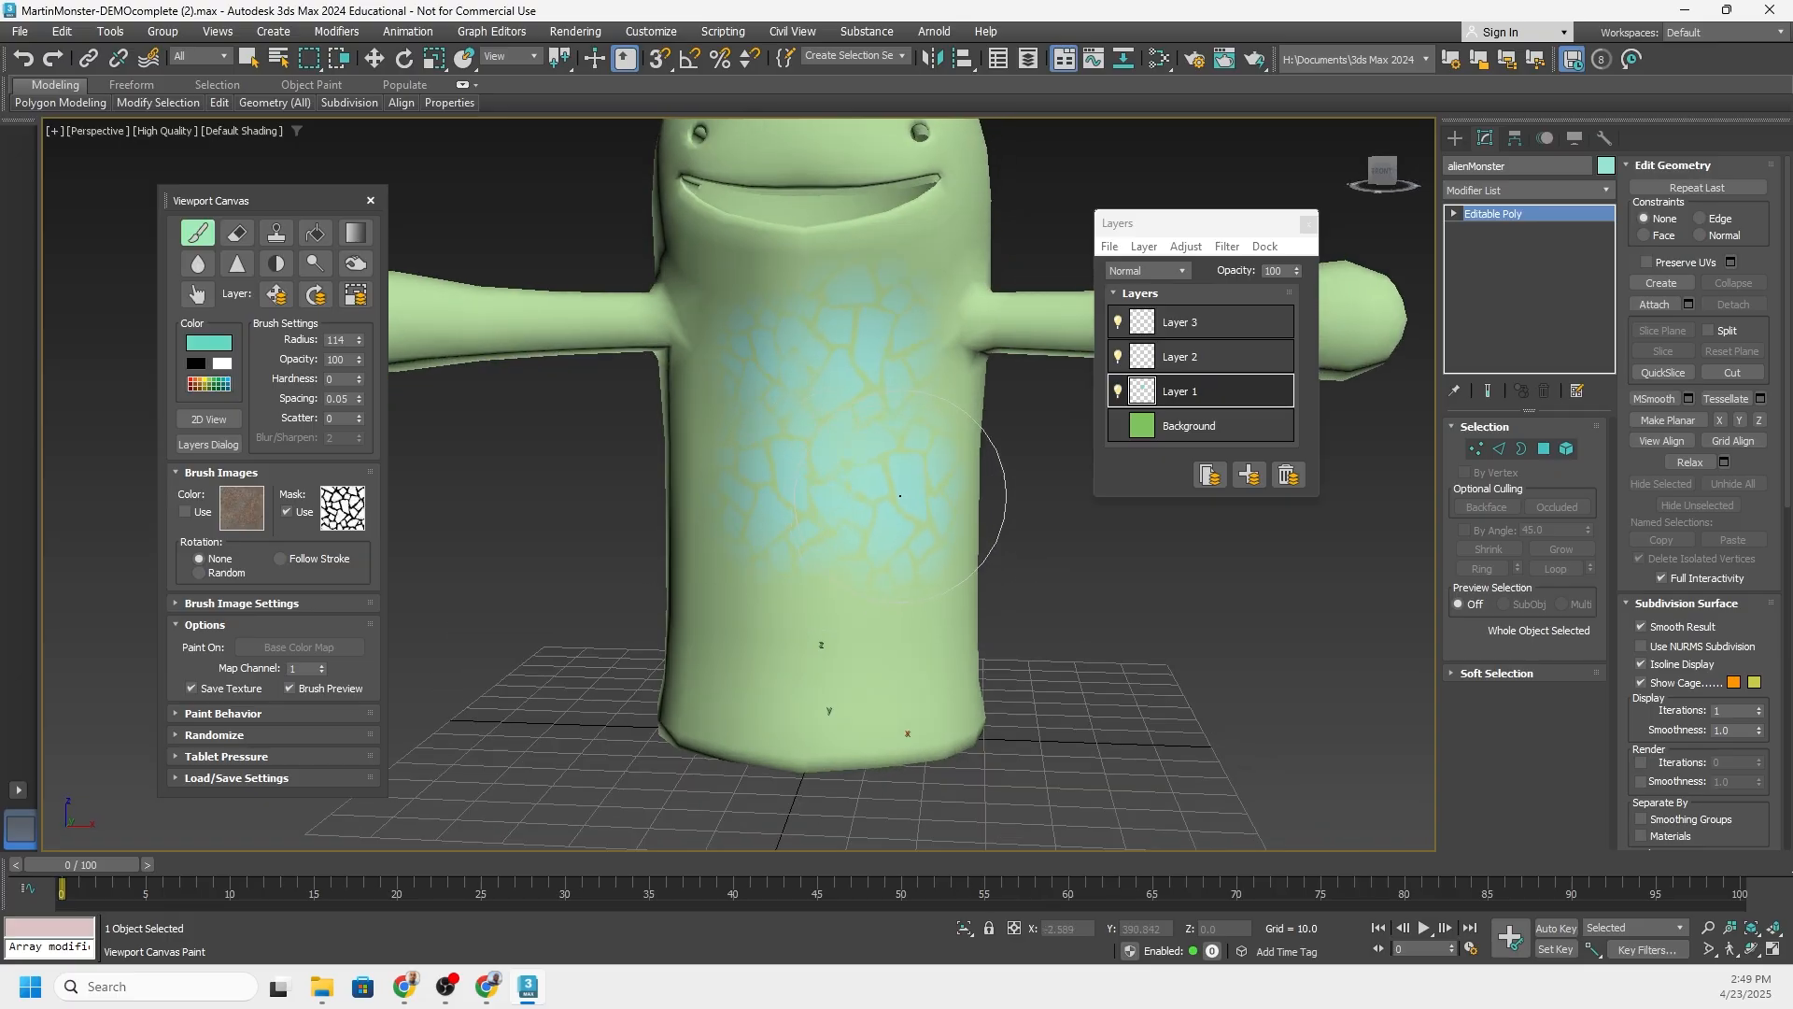
alt+middle_drag(788, 478, 830, 488)
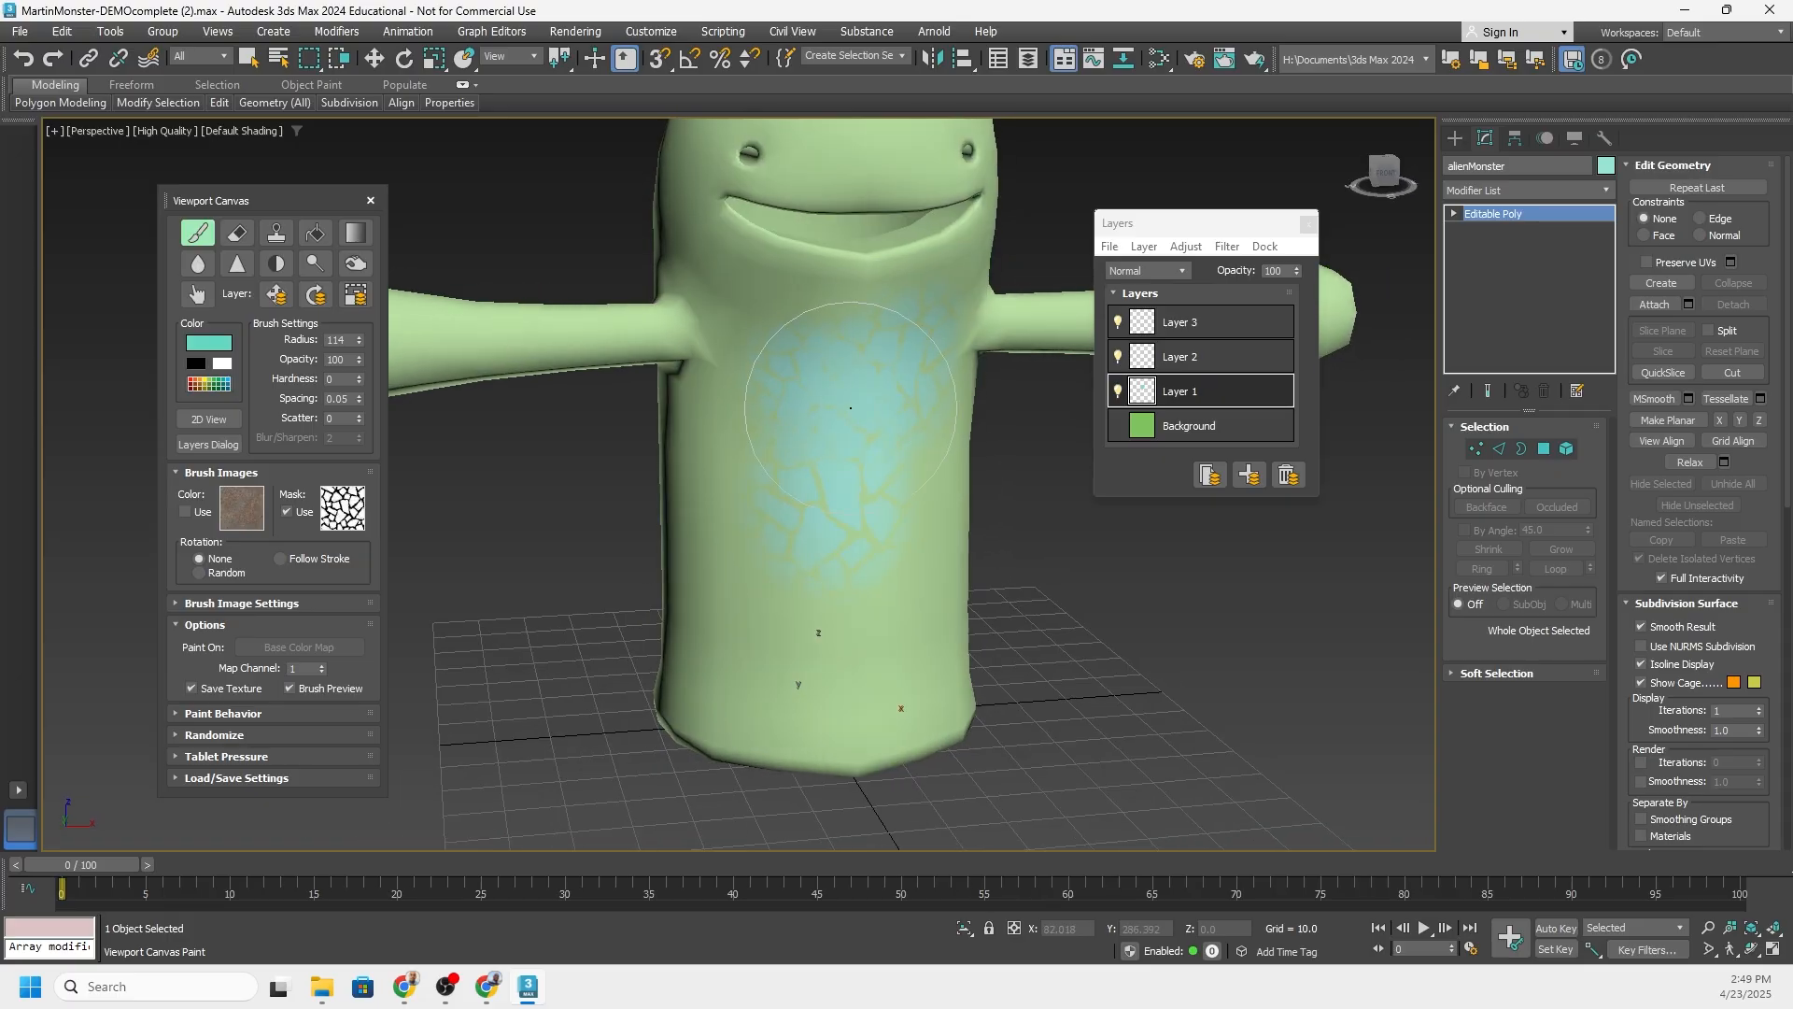
alt+middle_drag(850, 408, 811, 405)
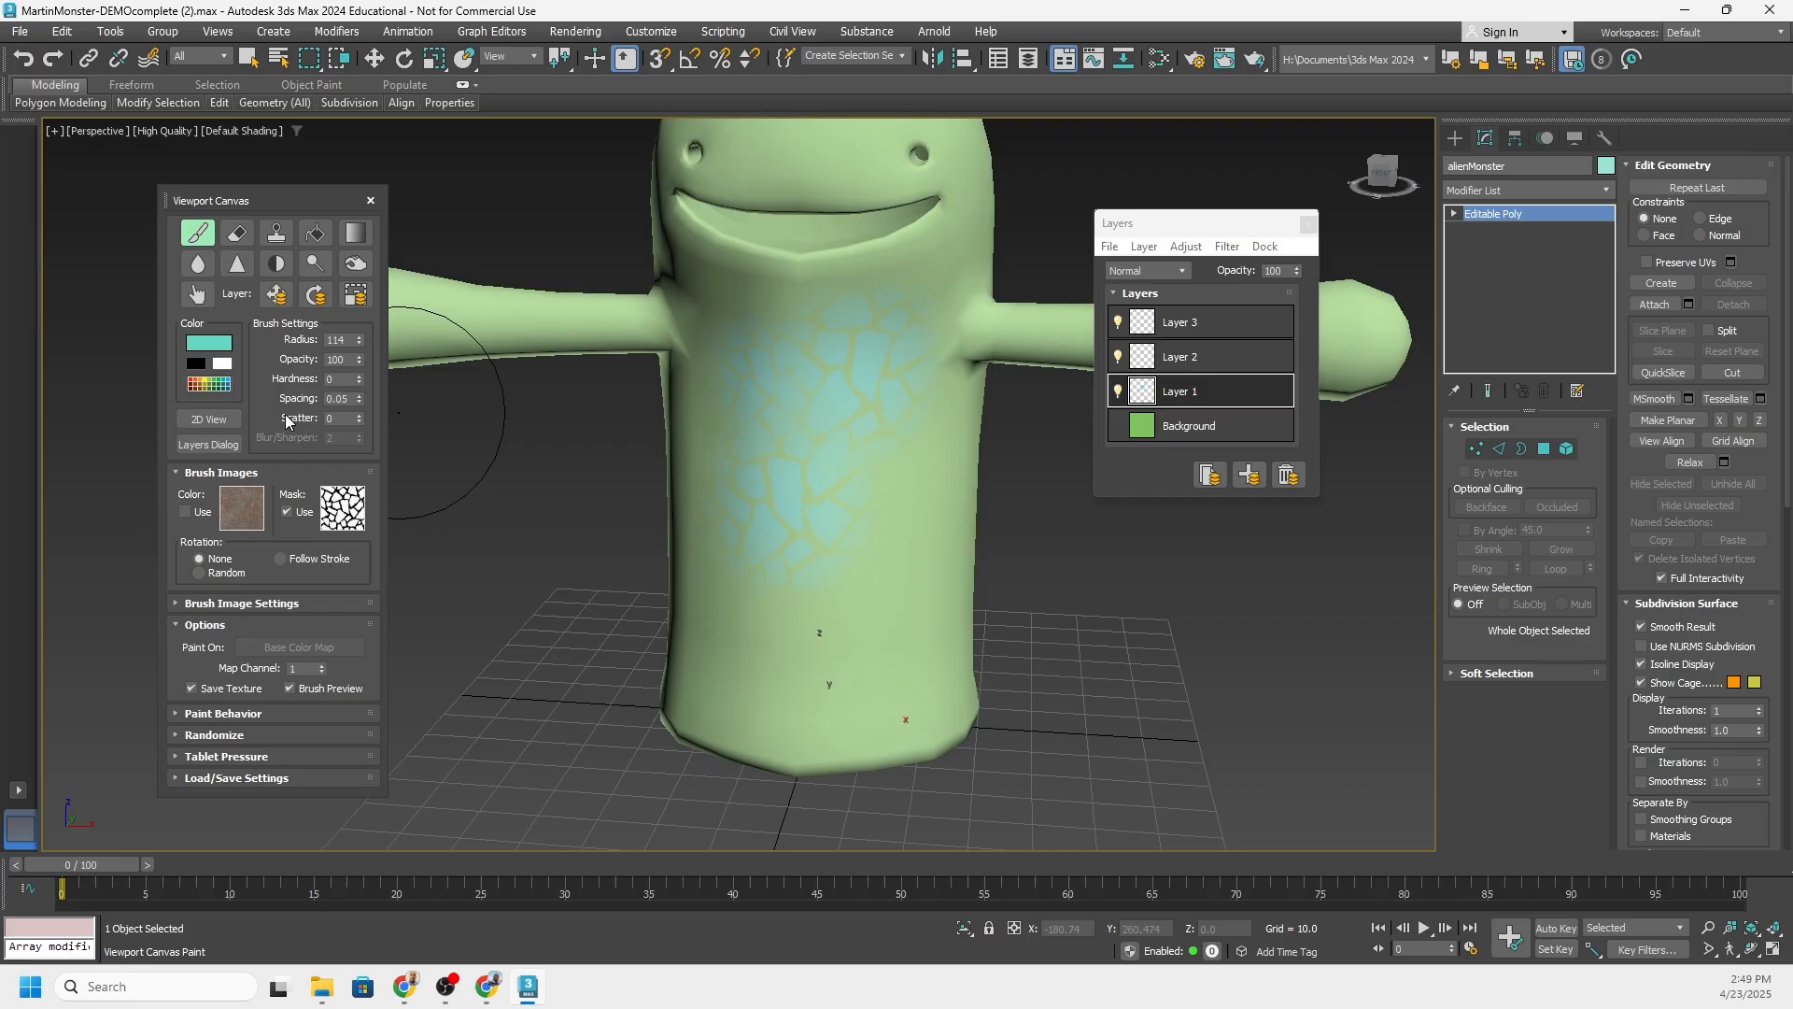
Open the texture in the 2D paint view and toggle the UV wireframe overlay off and back on
click(215, 420)
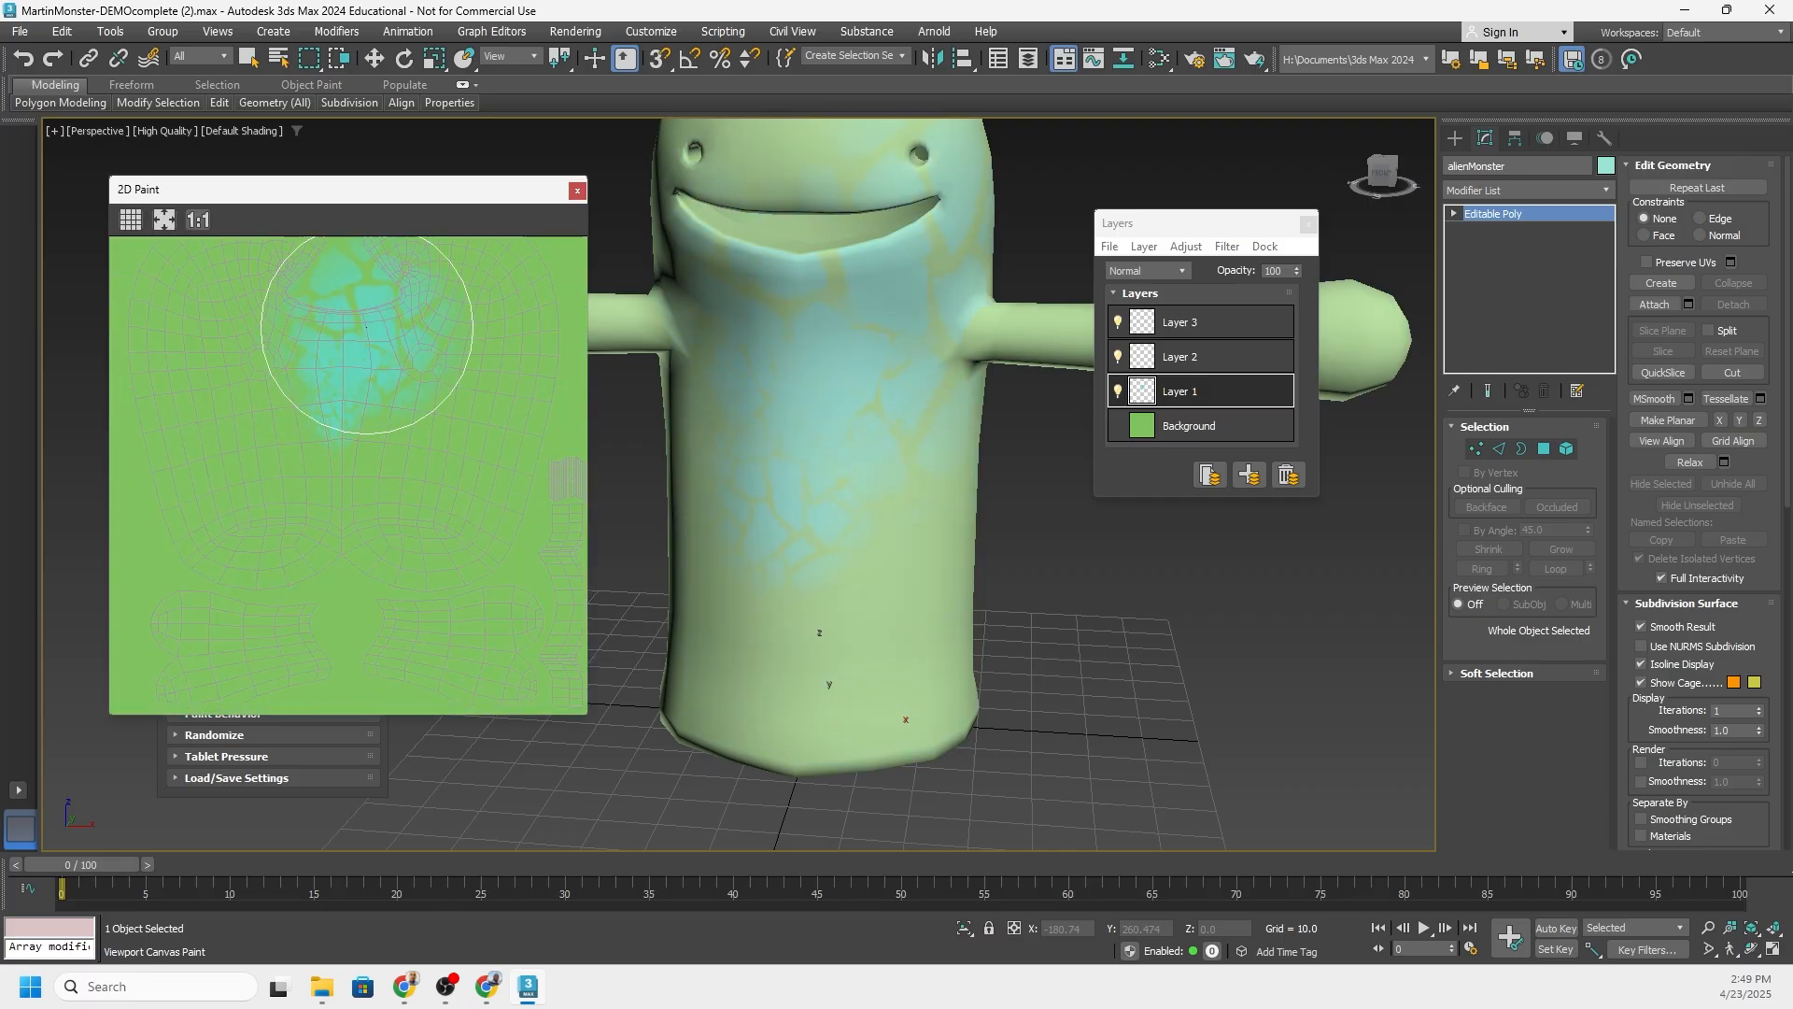
scroll(355, 377, down, 3)
middle_drag(358, 389, 362, 447)
scroll(358, 425, up, 1)
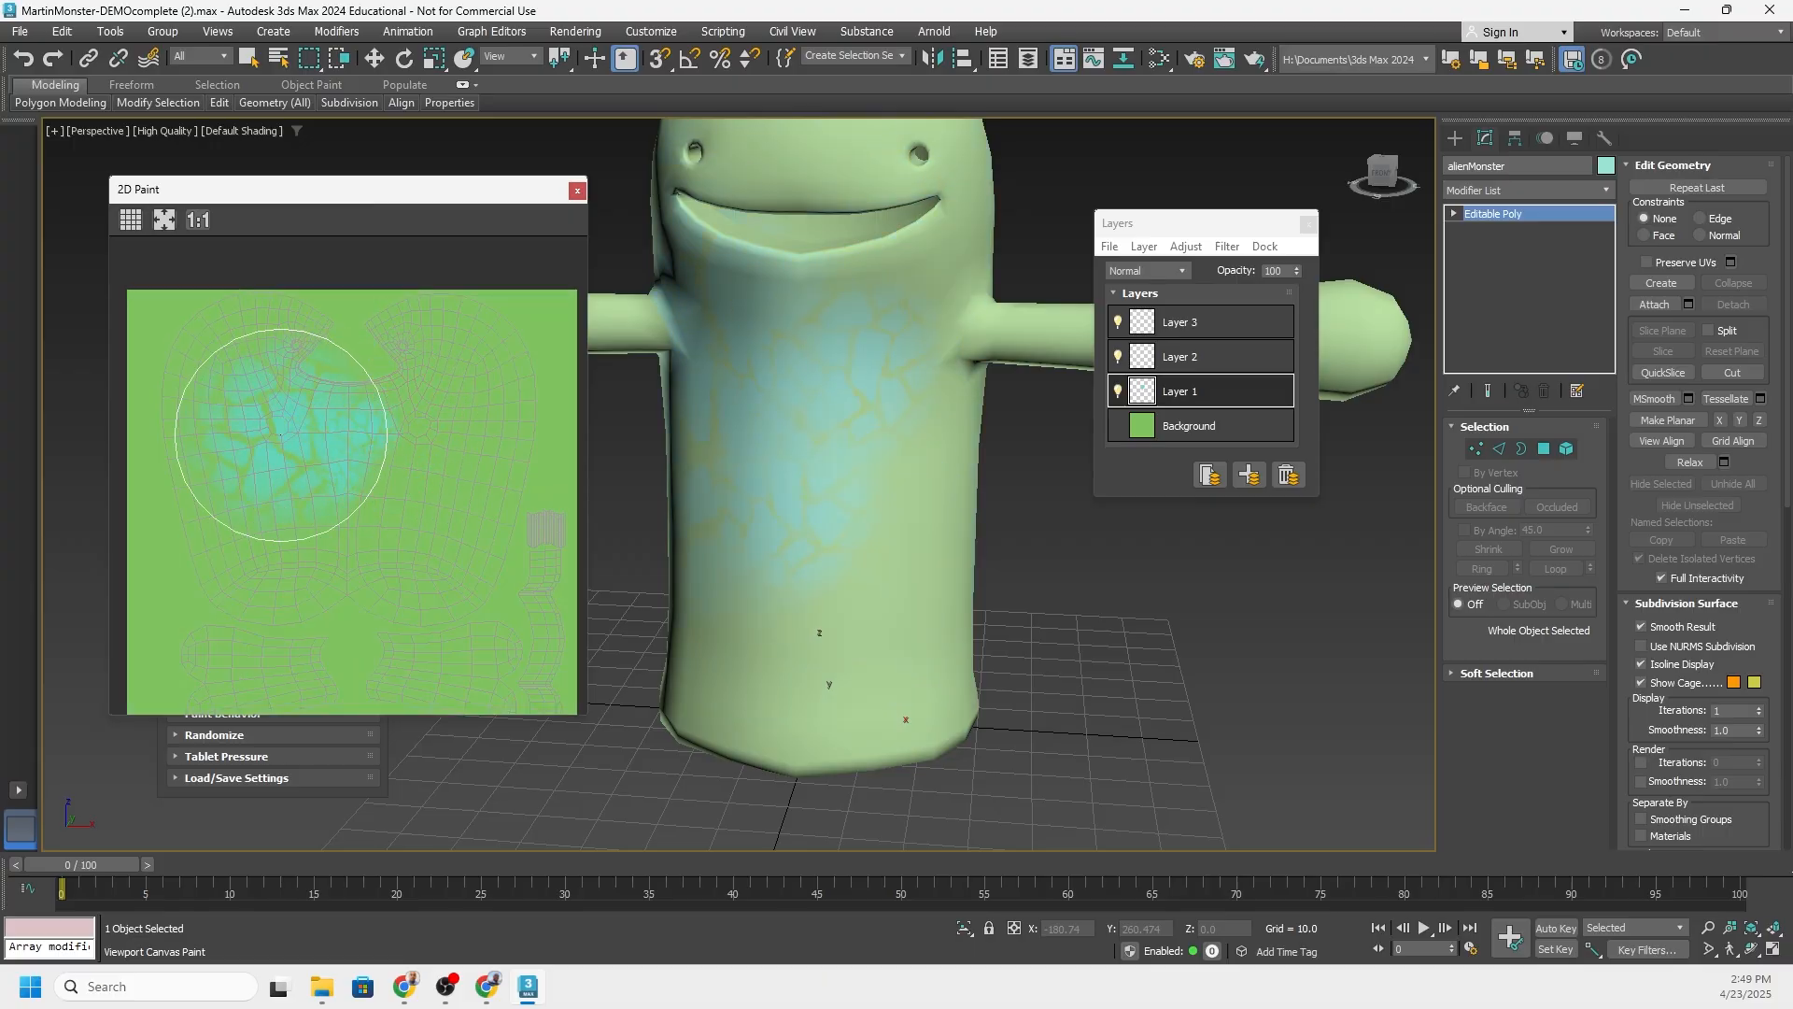
click(131, 221)
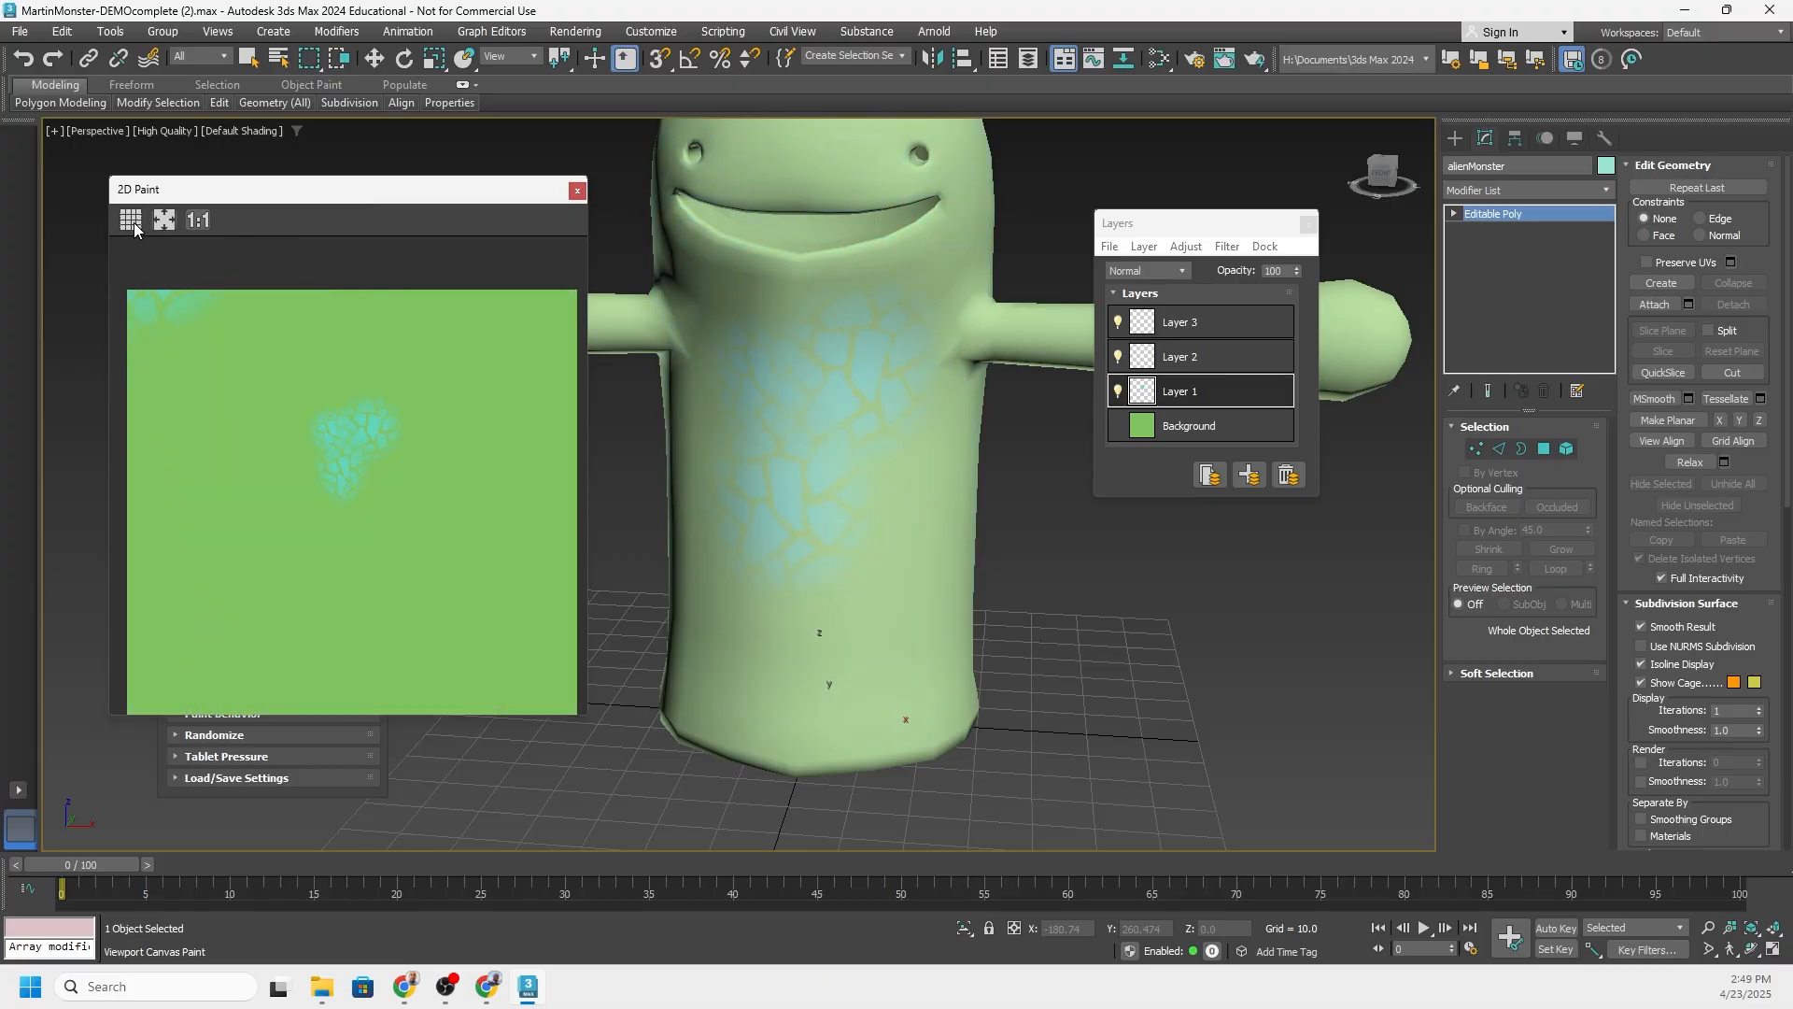
click(133, 222)
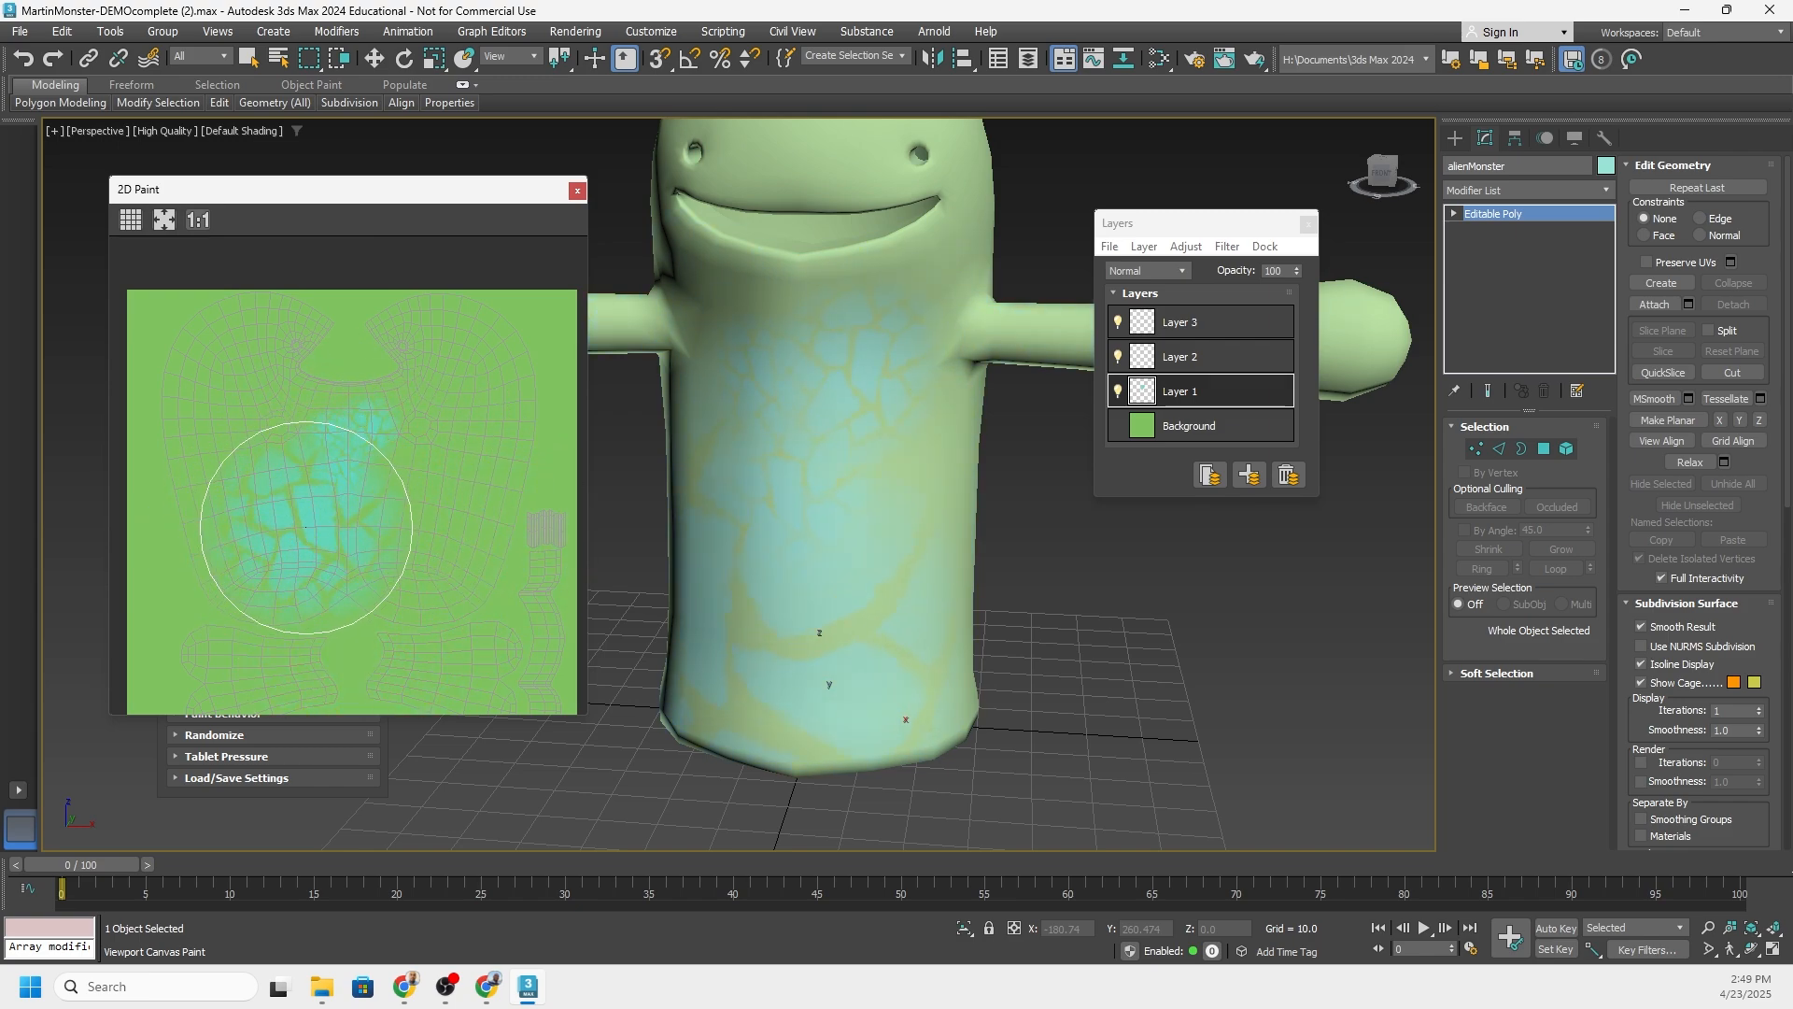
Try painting a broad teal area over the lower body in the 2D paint view and undo it
scroll(305, 527, up, 3)
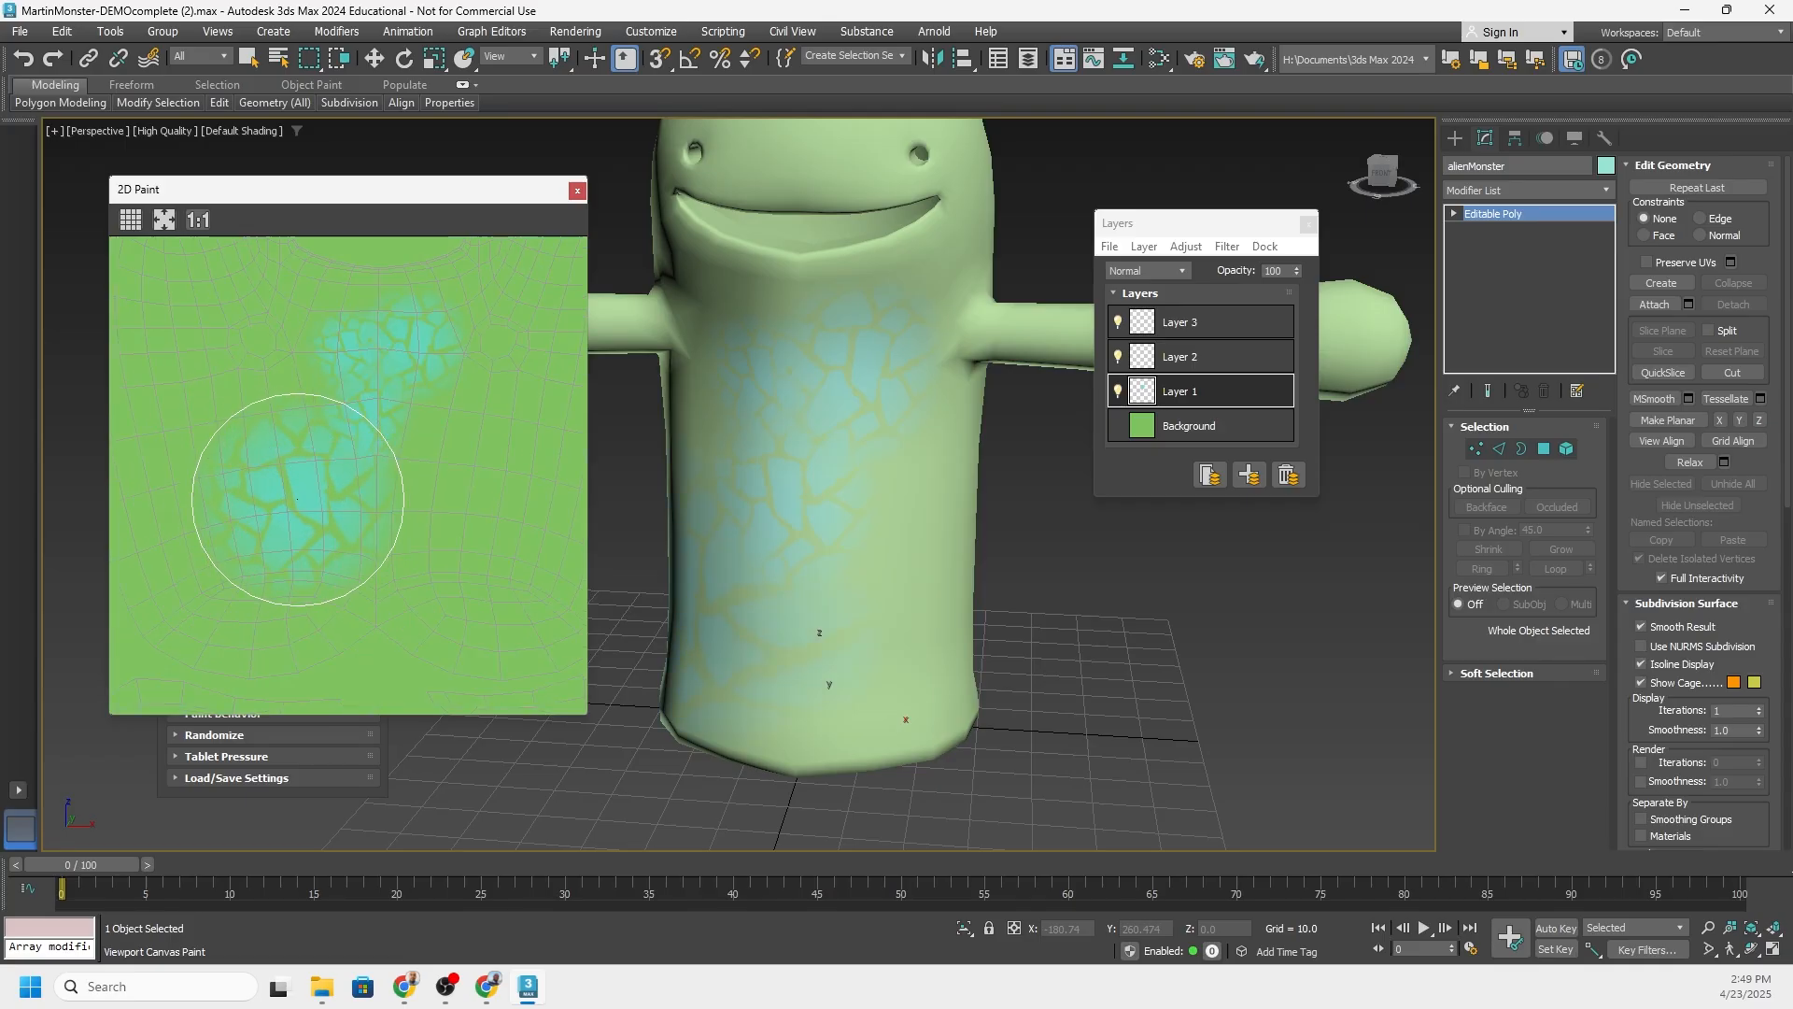
scroll(300, 500, down, 2)
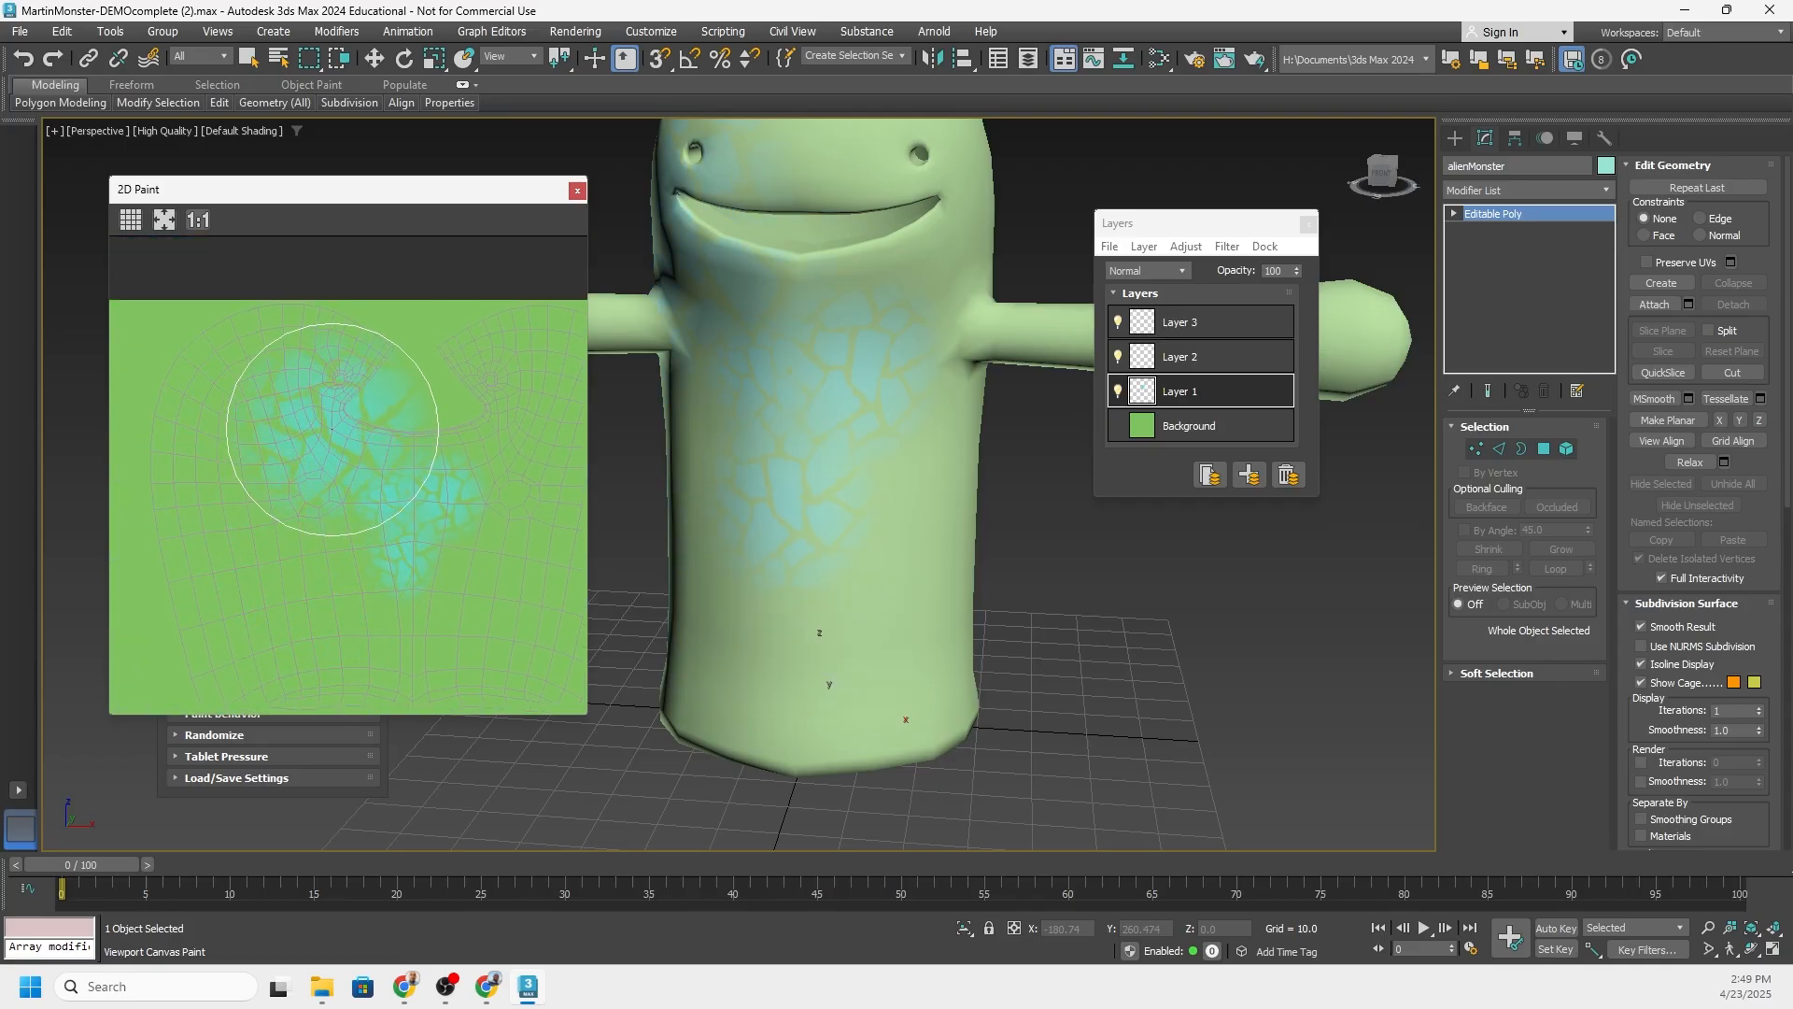
middle_drag(291, 555, 286, 466)
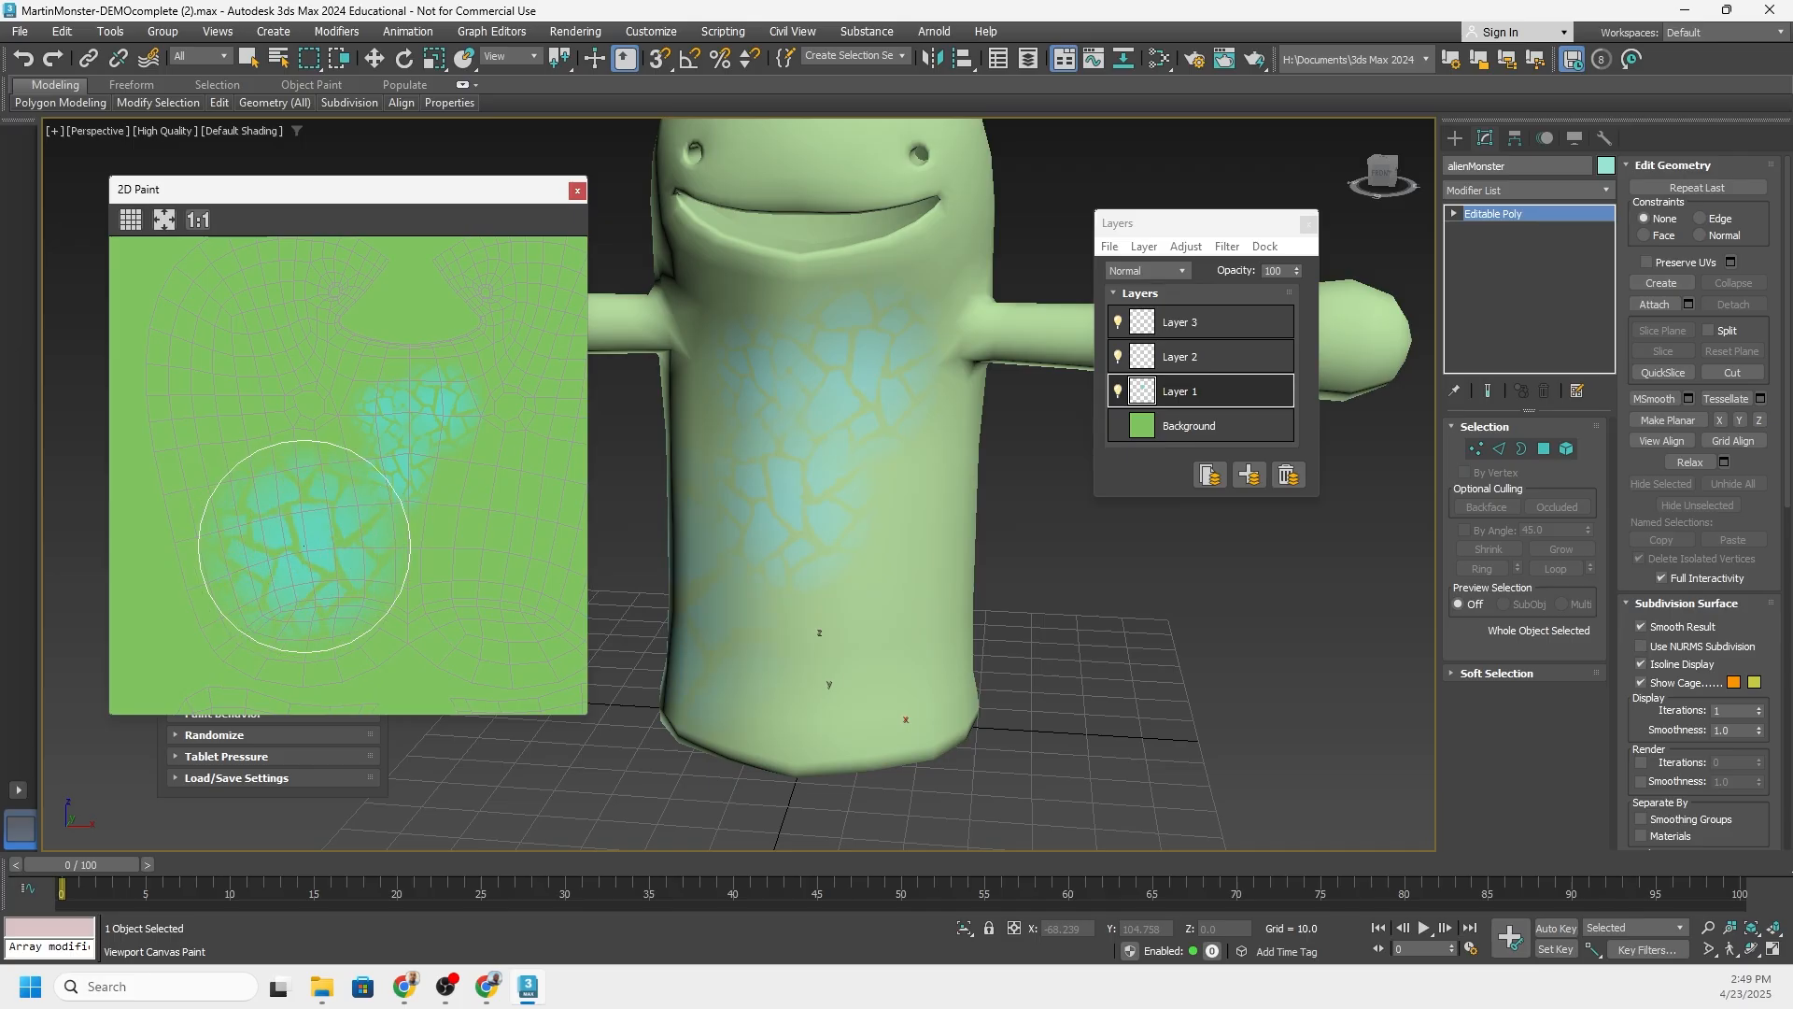
mouse_move(309, 549)
mouse_down()
mouse_move(280, 560)
mouse_move(440, 561)
mouse_move(500, 532)
mouse_move(217, 529)
mouse_up()
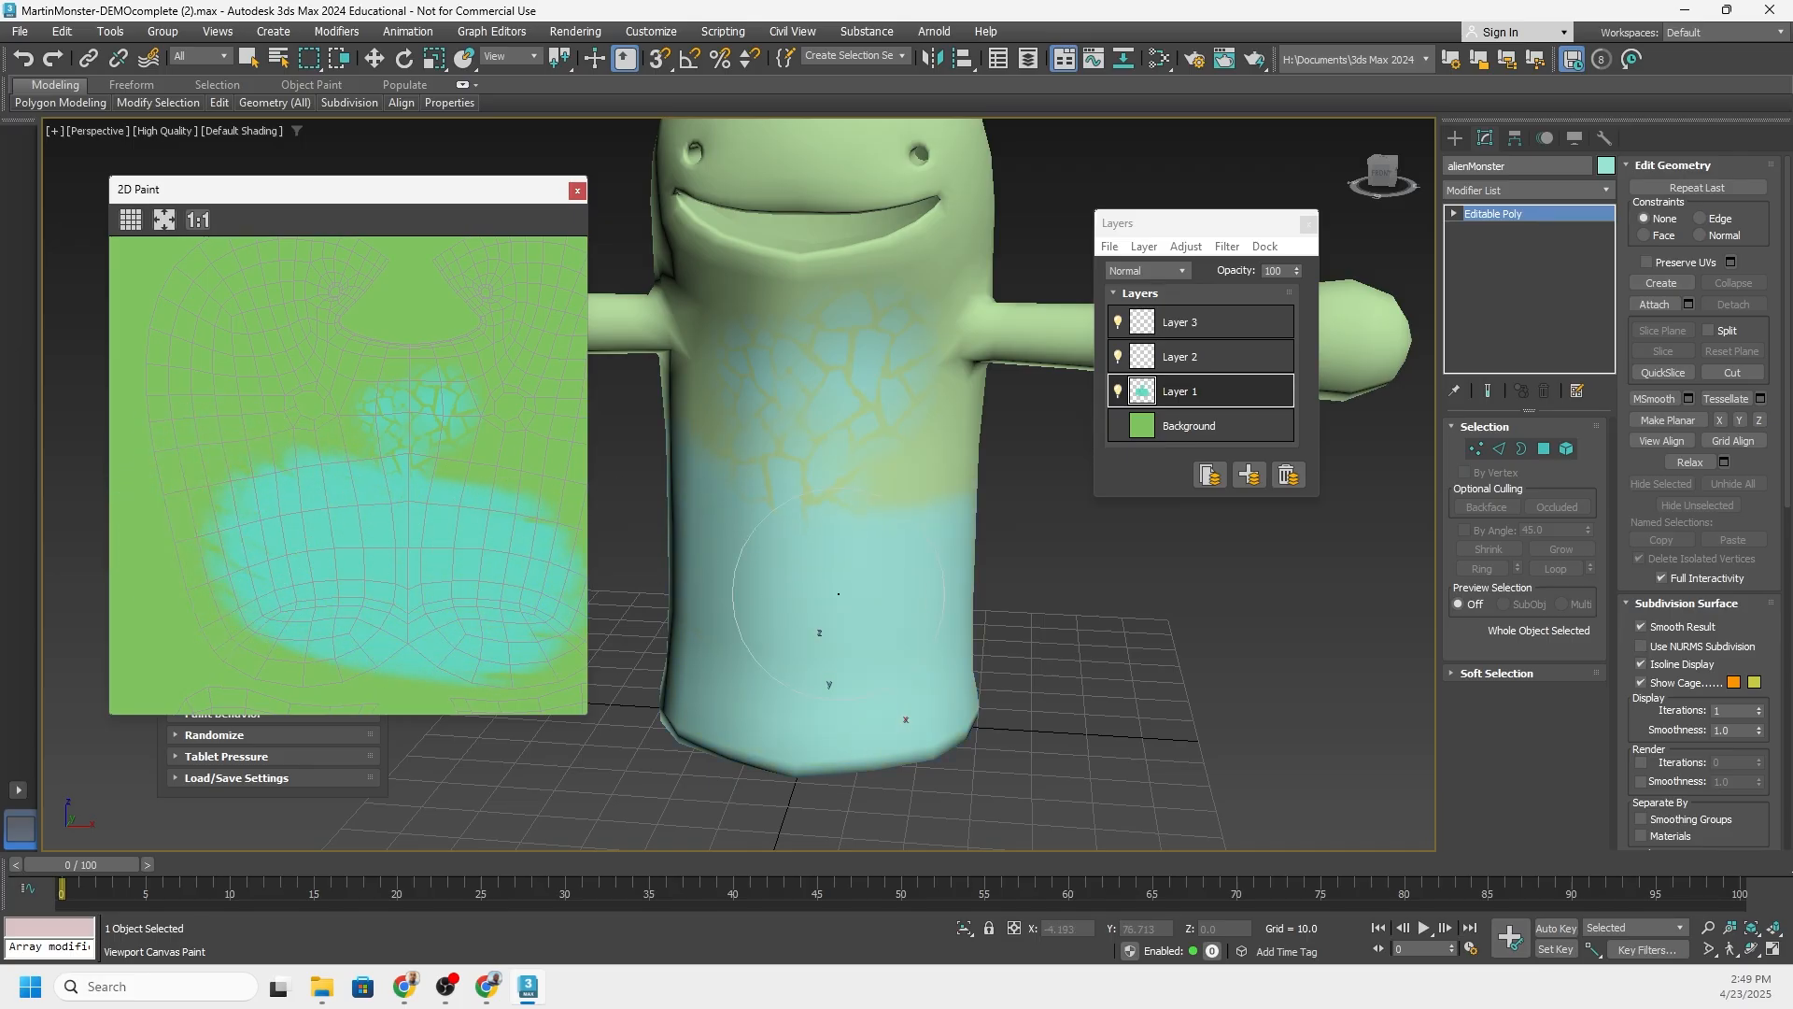
alt+middle_drag(874, 595, 1119, 571)
mouse_move(764, 516)
alt+middle_down()
mouse_move(984, 568)
mouse_move(963, 564)
alt+middle_up()
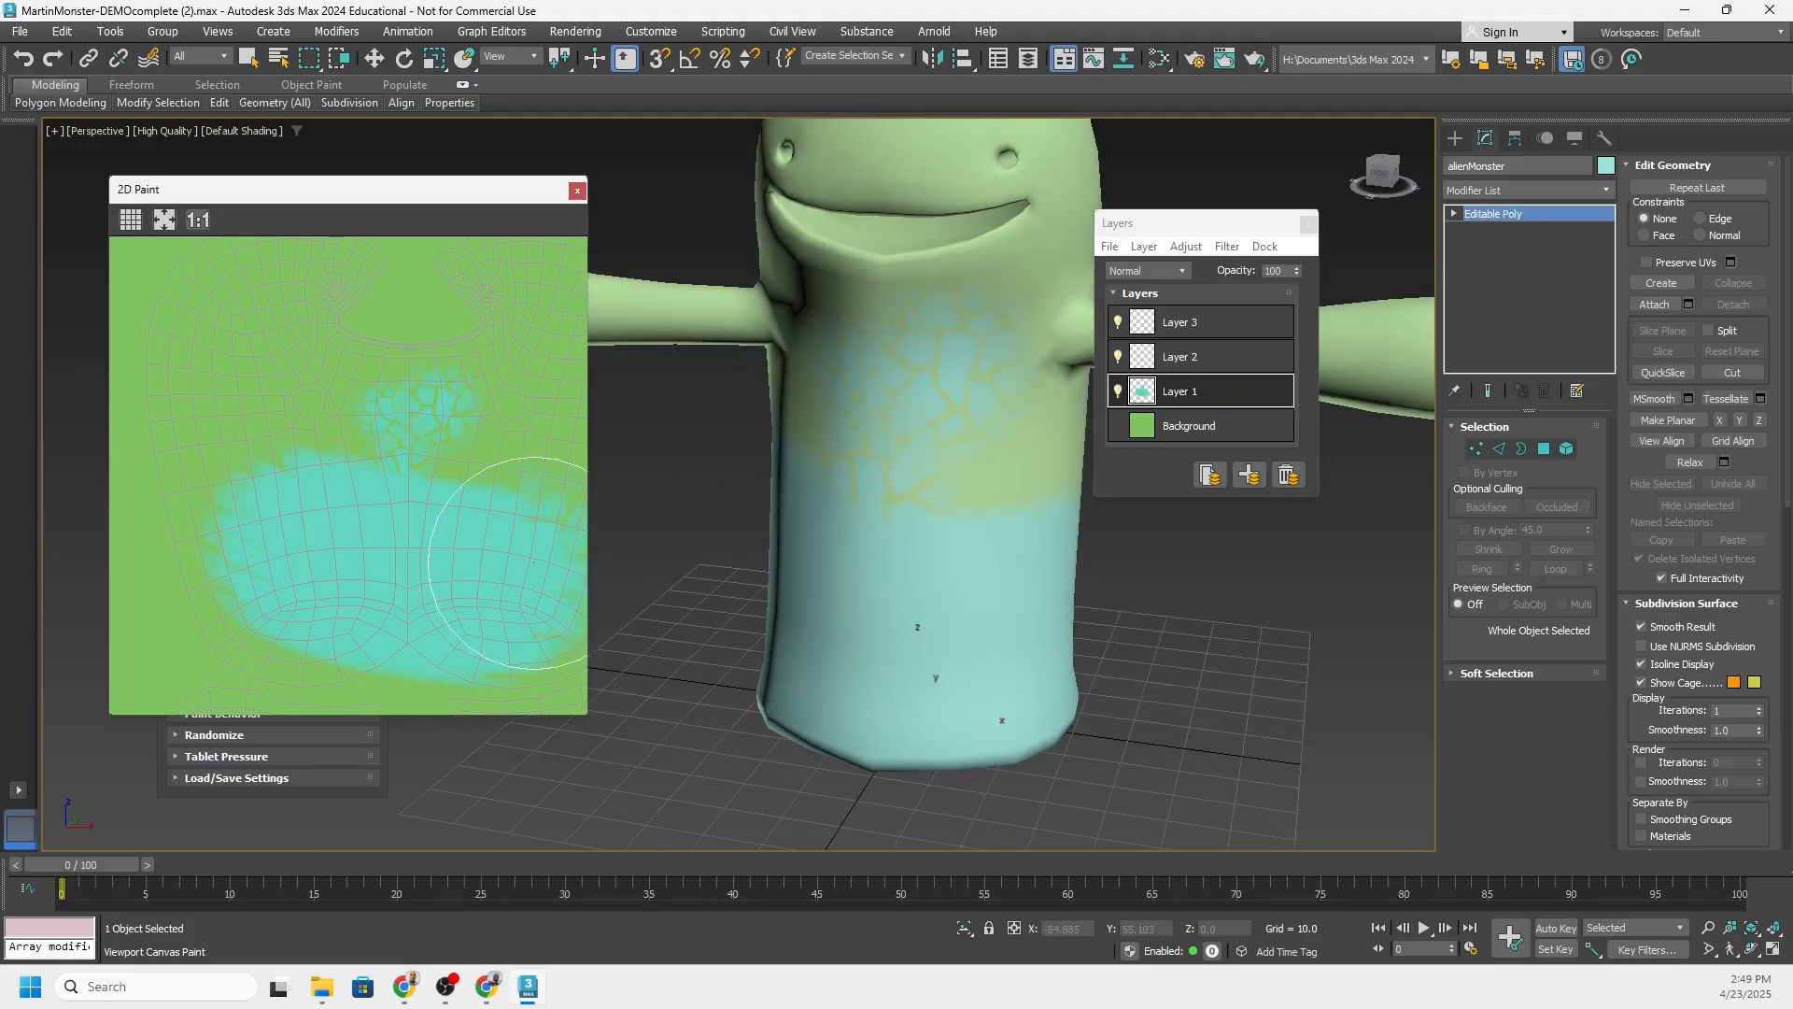
key(ctrl+z)
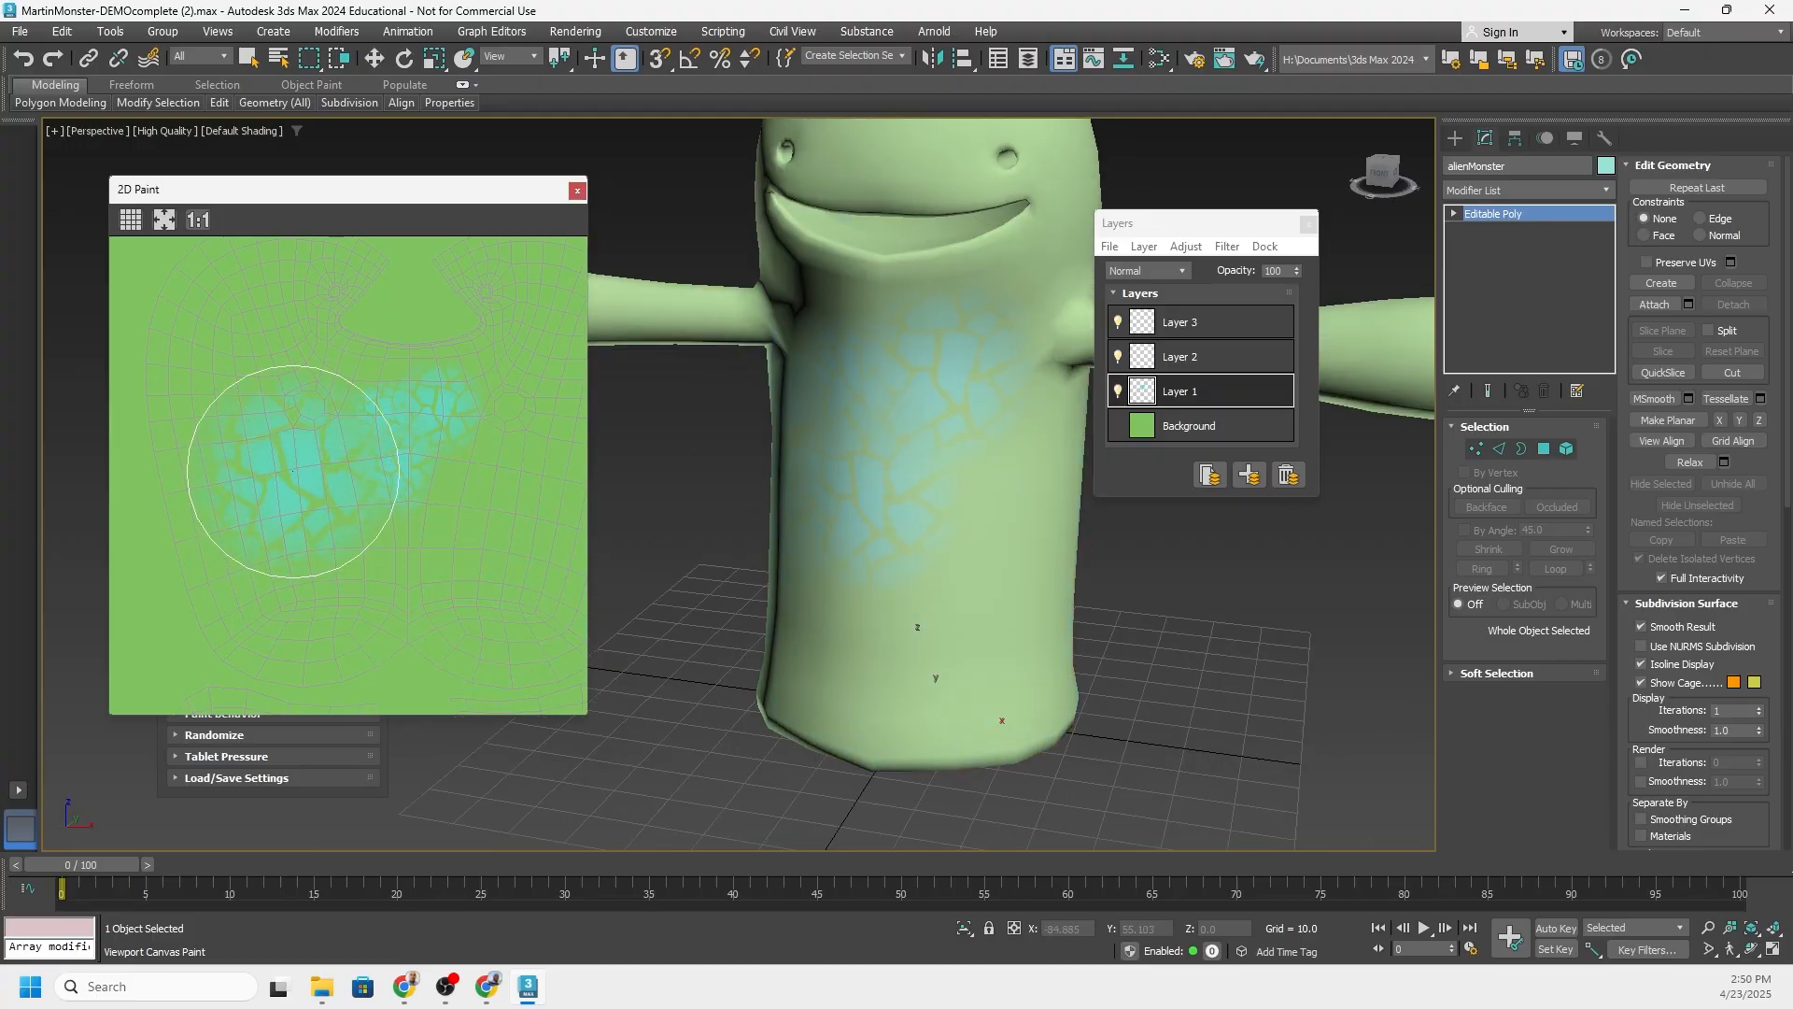
Stamp the teal cell pattern on the monster's forehead above the eyes, undoing the trial dabs
mouse_move(992, 582)
alt+middle_down()
mouse_move(963, 587)
mouse_move(985, 649)
alt+middle_up()
mouse_move(393, 425)
mouse_down()
mouse_move(300, 448)
mouse_move(328, 452)
mouse_move(312, 473)
mouse_move(364, 462)
mouse_up()
middle_drag(1025, 589, 935, 663)
click(875, 346)
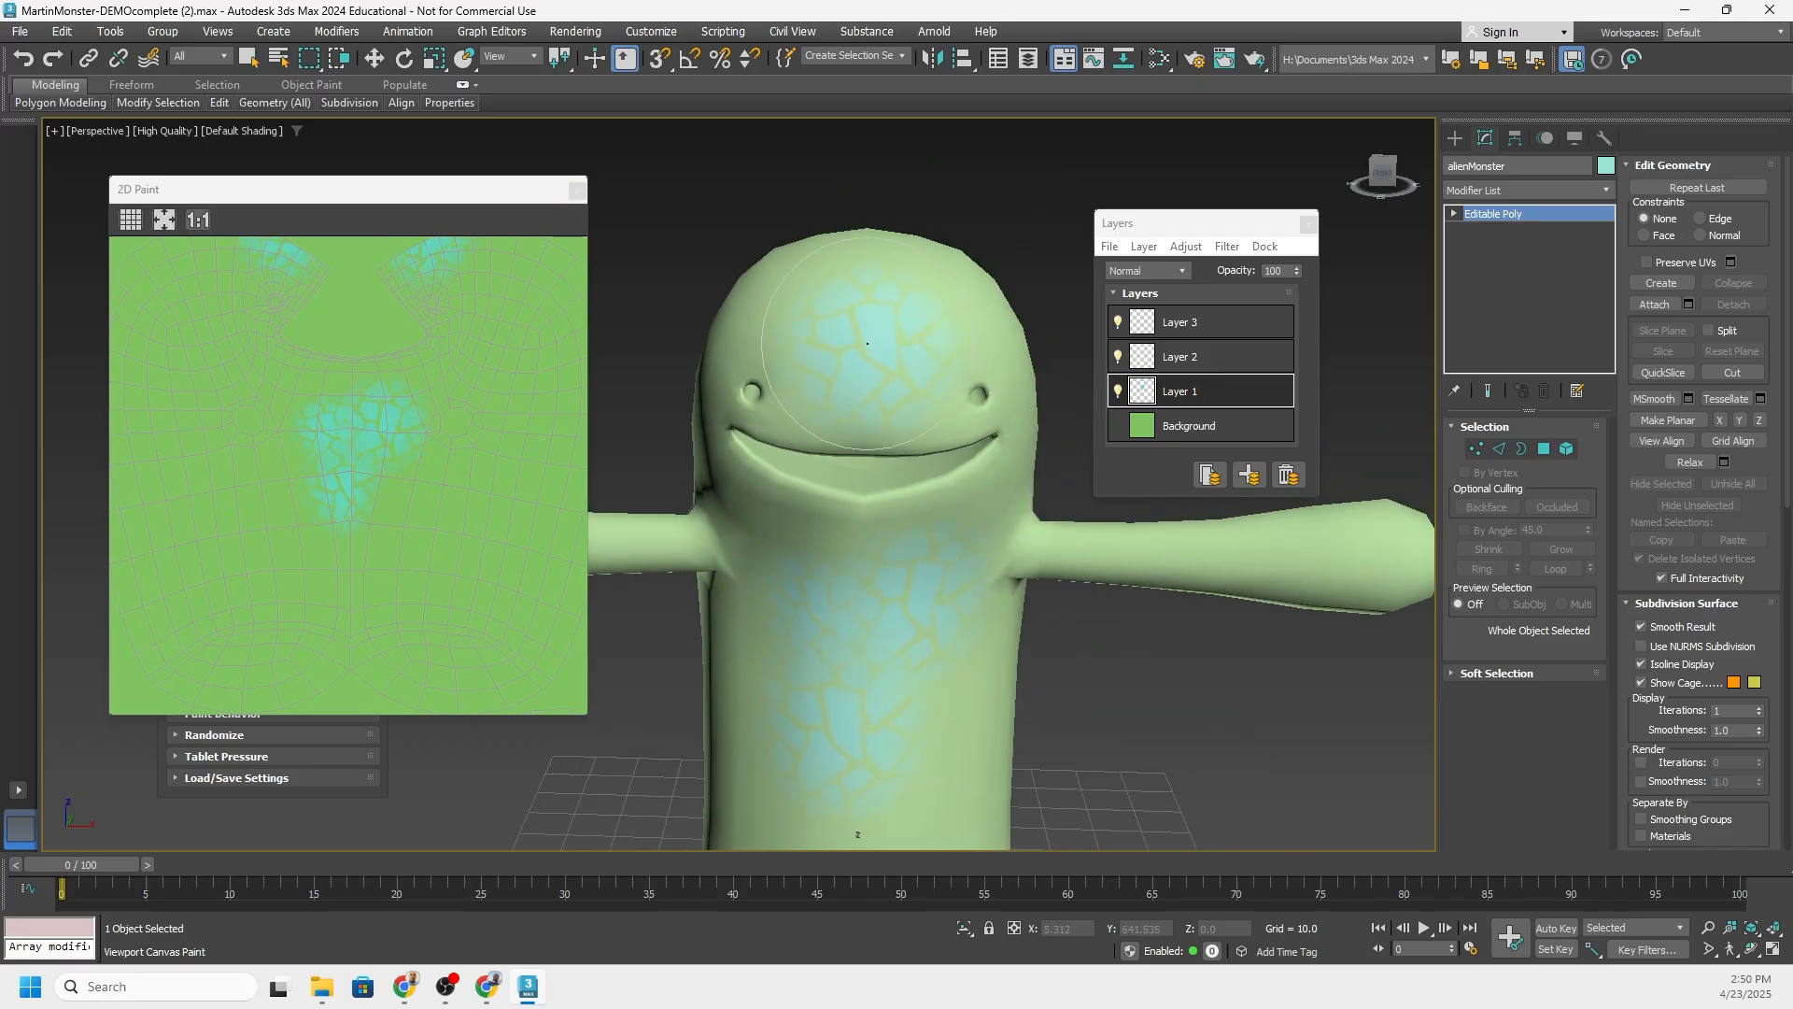
key(ctrl+z)
click(887, 314)
key(ctrl+z)
click(874, 351)
alt+middle_drag(990, 220, 781, 320)
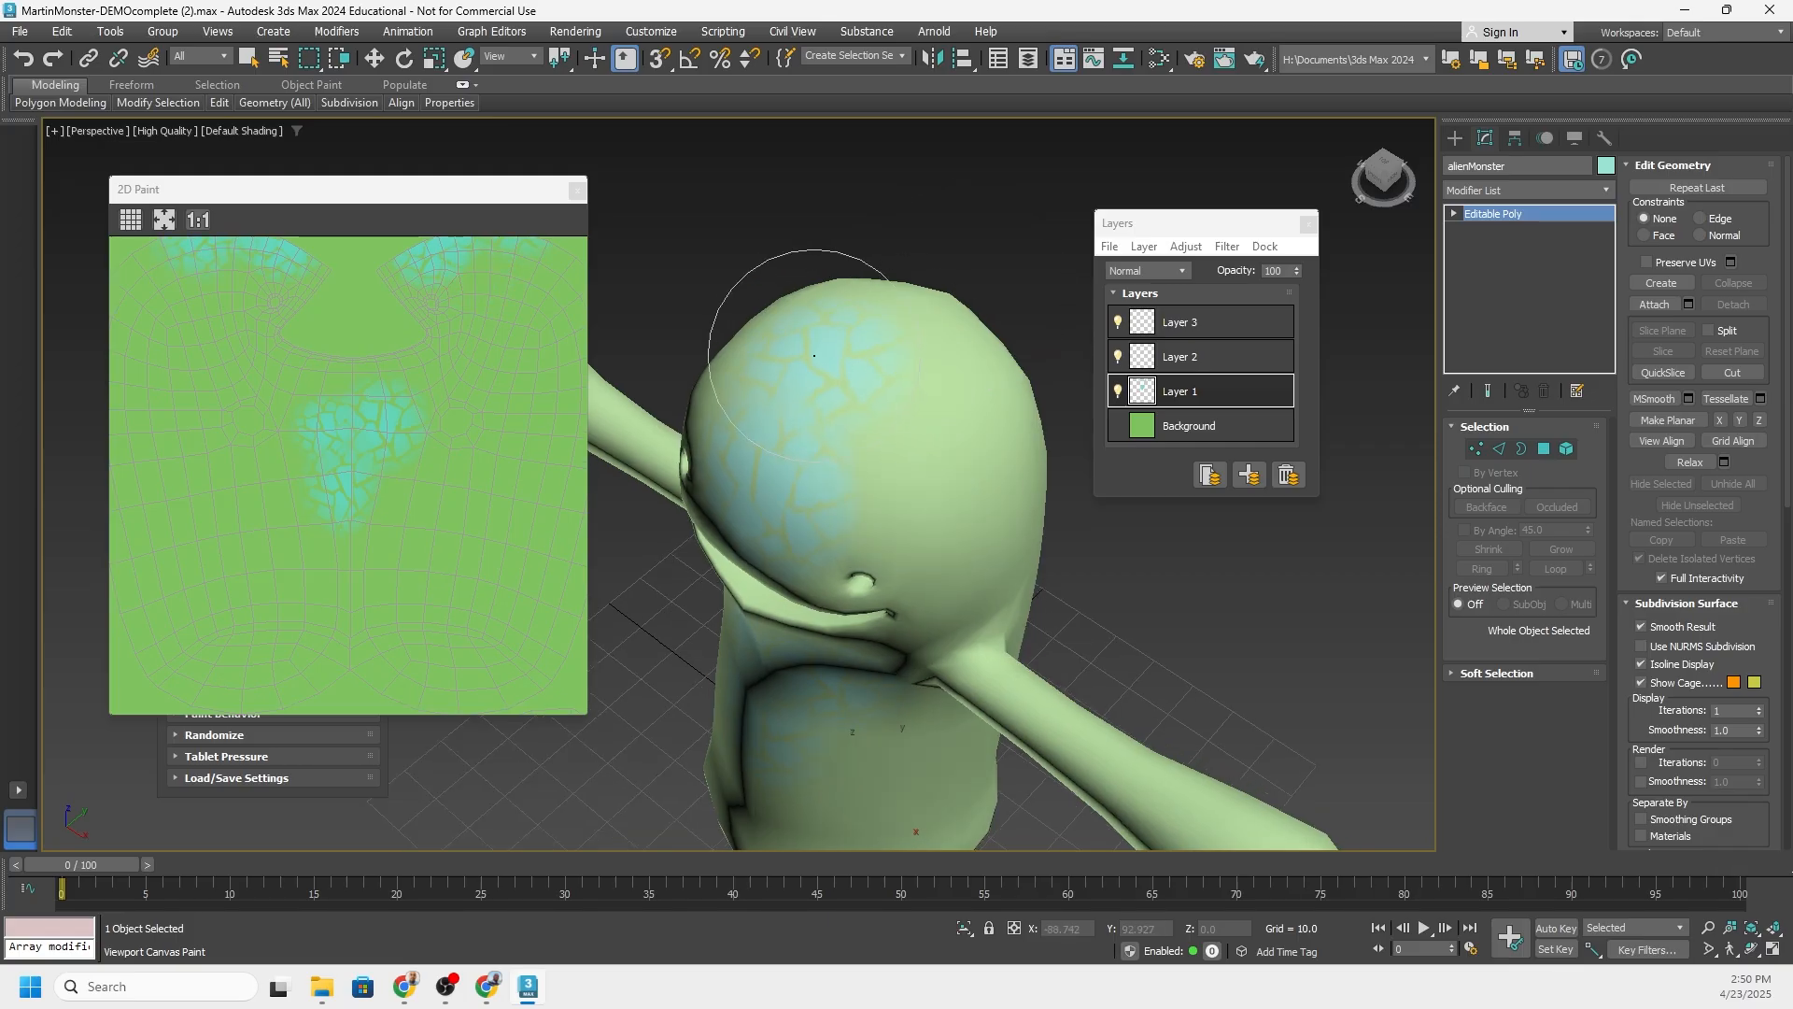
Extend the teal cell pattern up over the top of the monster's forehead, undoing the trial dabs, and close the 2D paint view
mouse_move(810, 353)
mouse_down()
mouse_move(781, 368)
mouse_move(801, 352)
mouse_move(830, 366)
mouse_up()
key(ctrl+z)
key(ctrl+z)
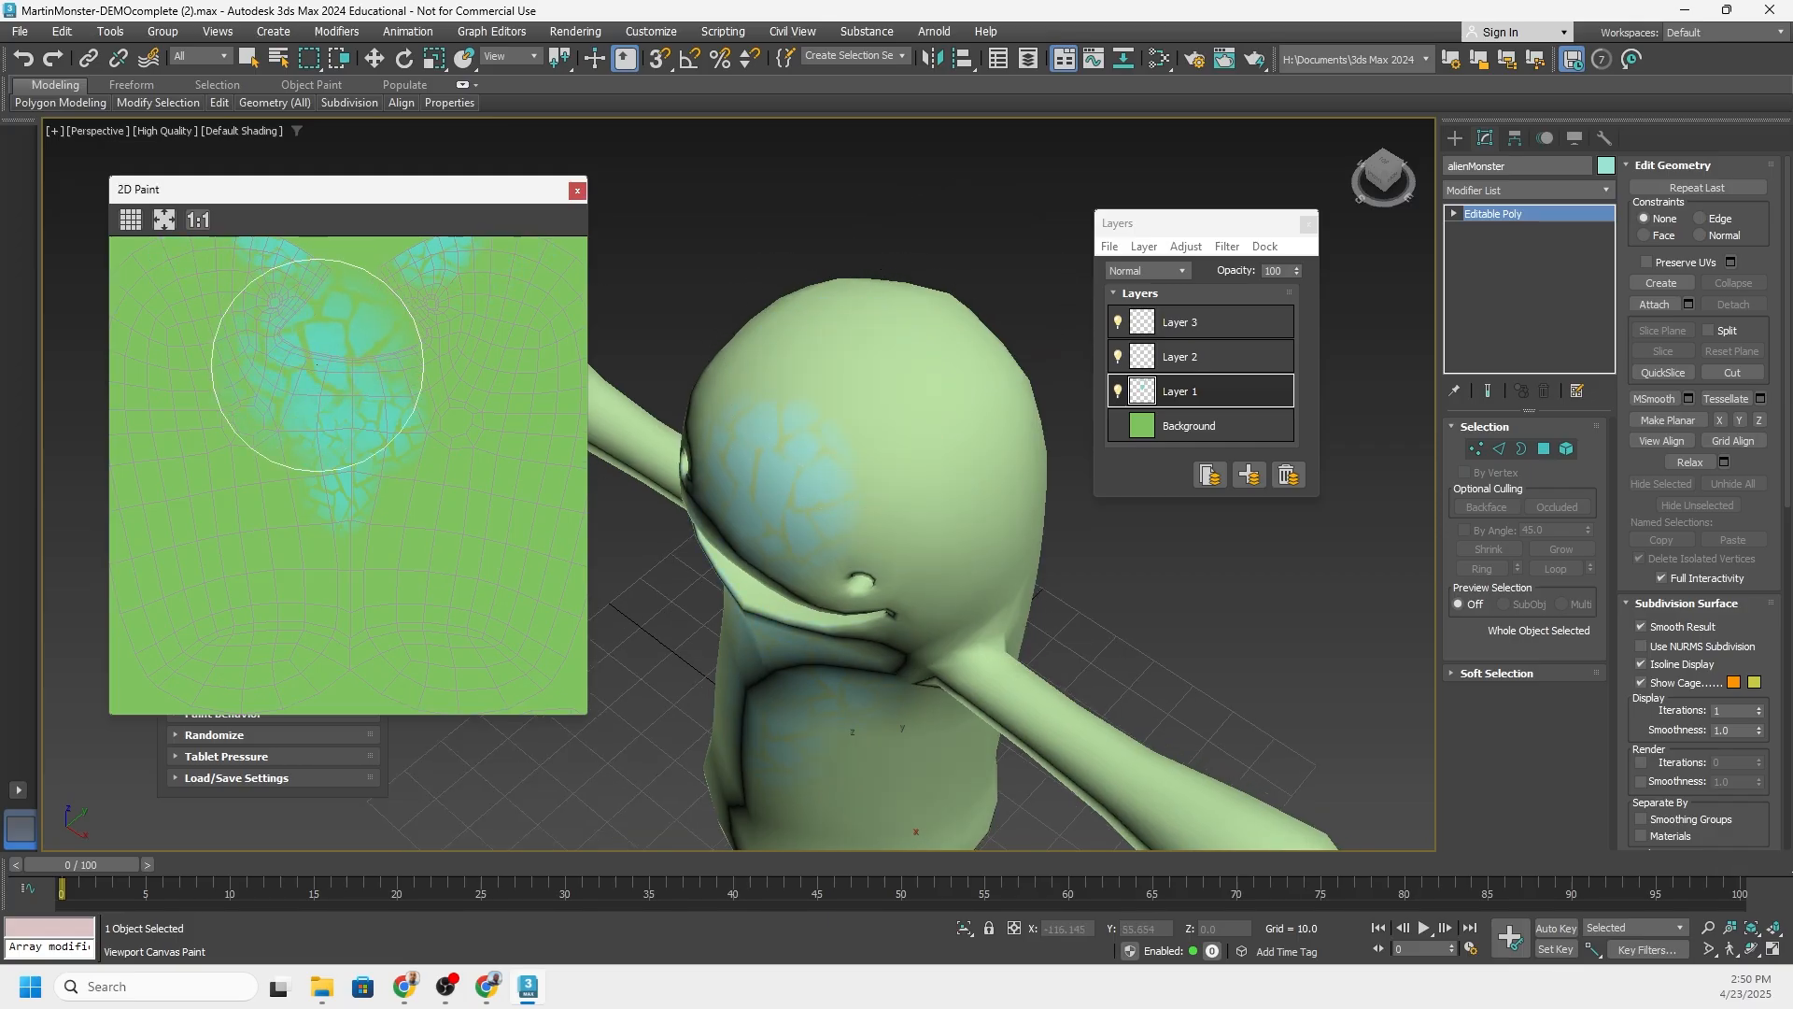
drag(318, 365, 386, 461)
click(870, 380)
key(ctrl+z)
click(856, 372)
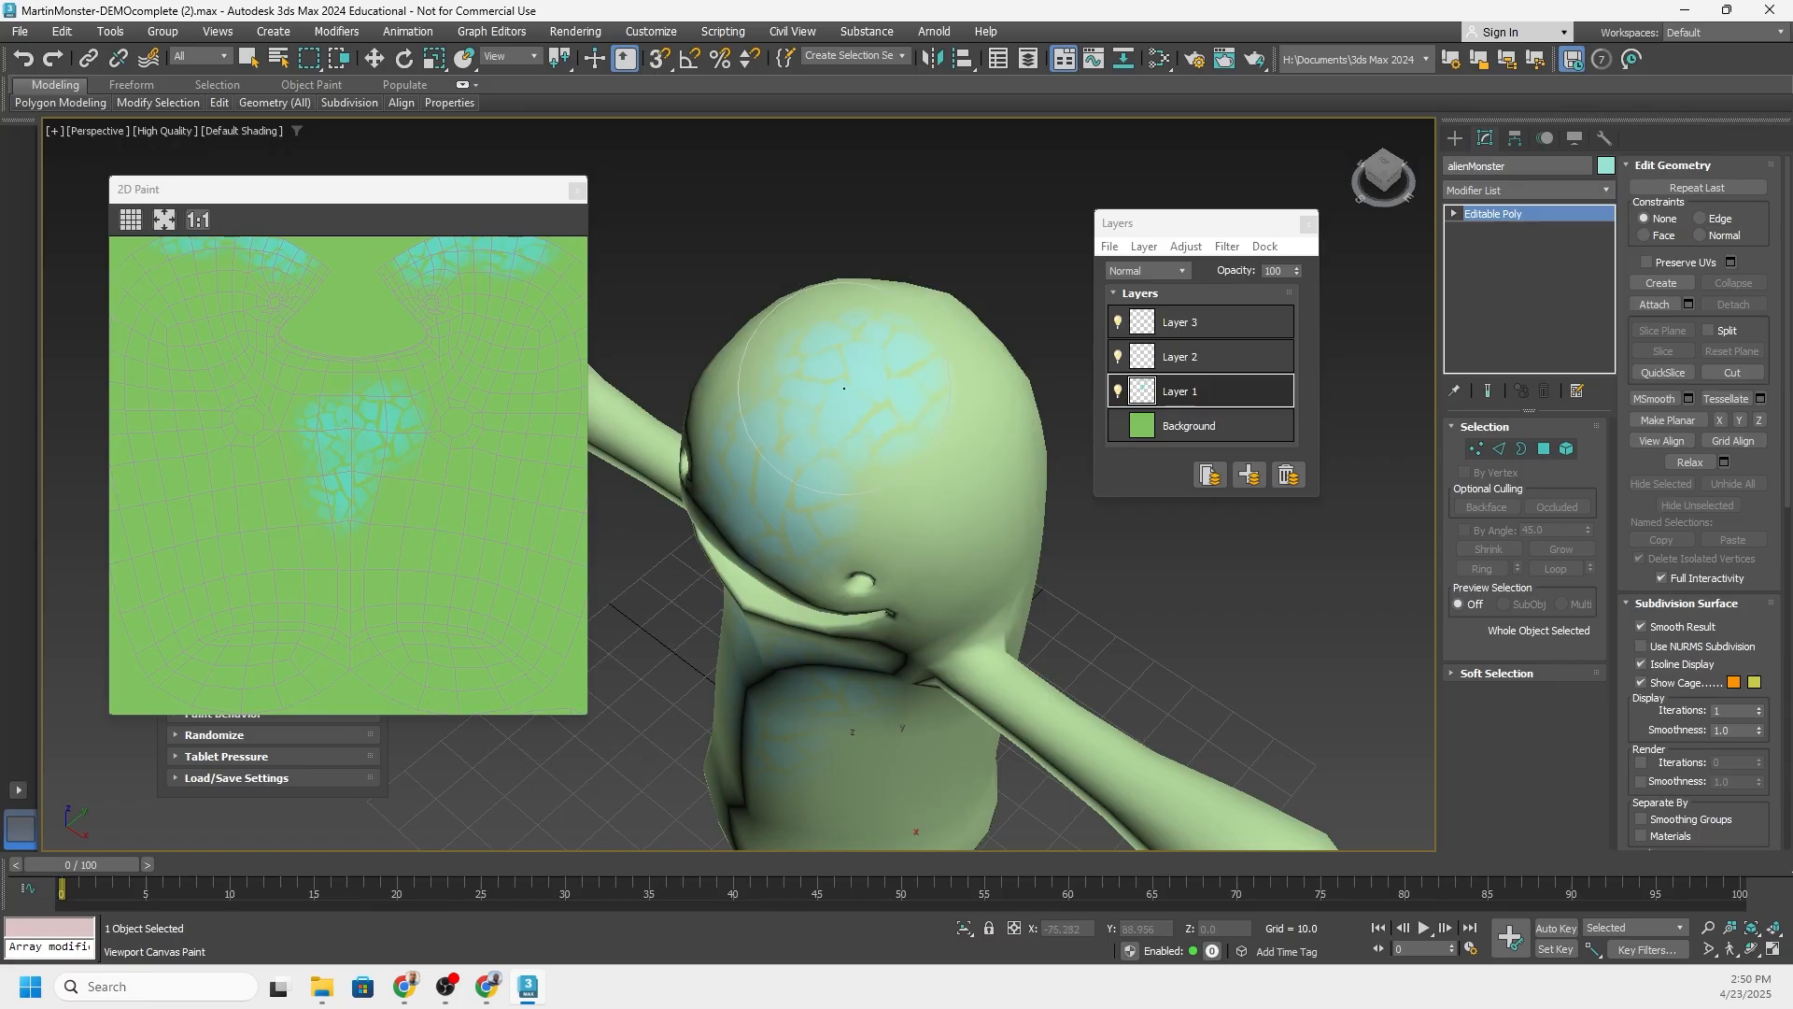
key(ctrl+z)
key(ctrl+z)
click(838, 383)
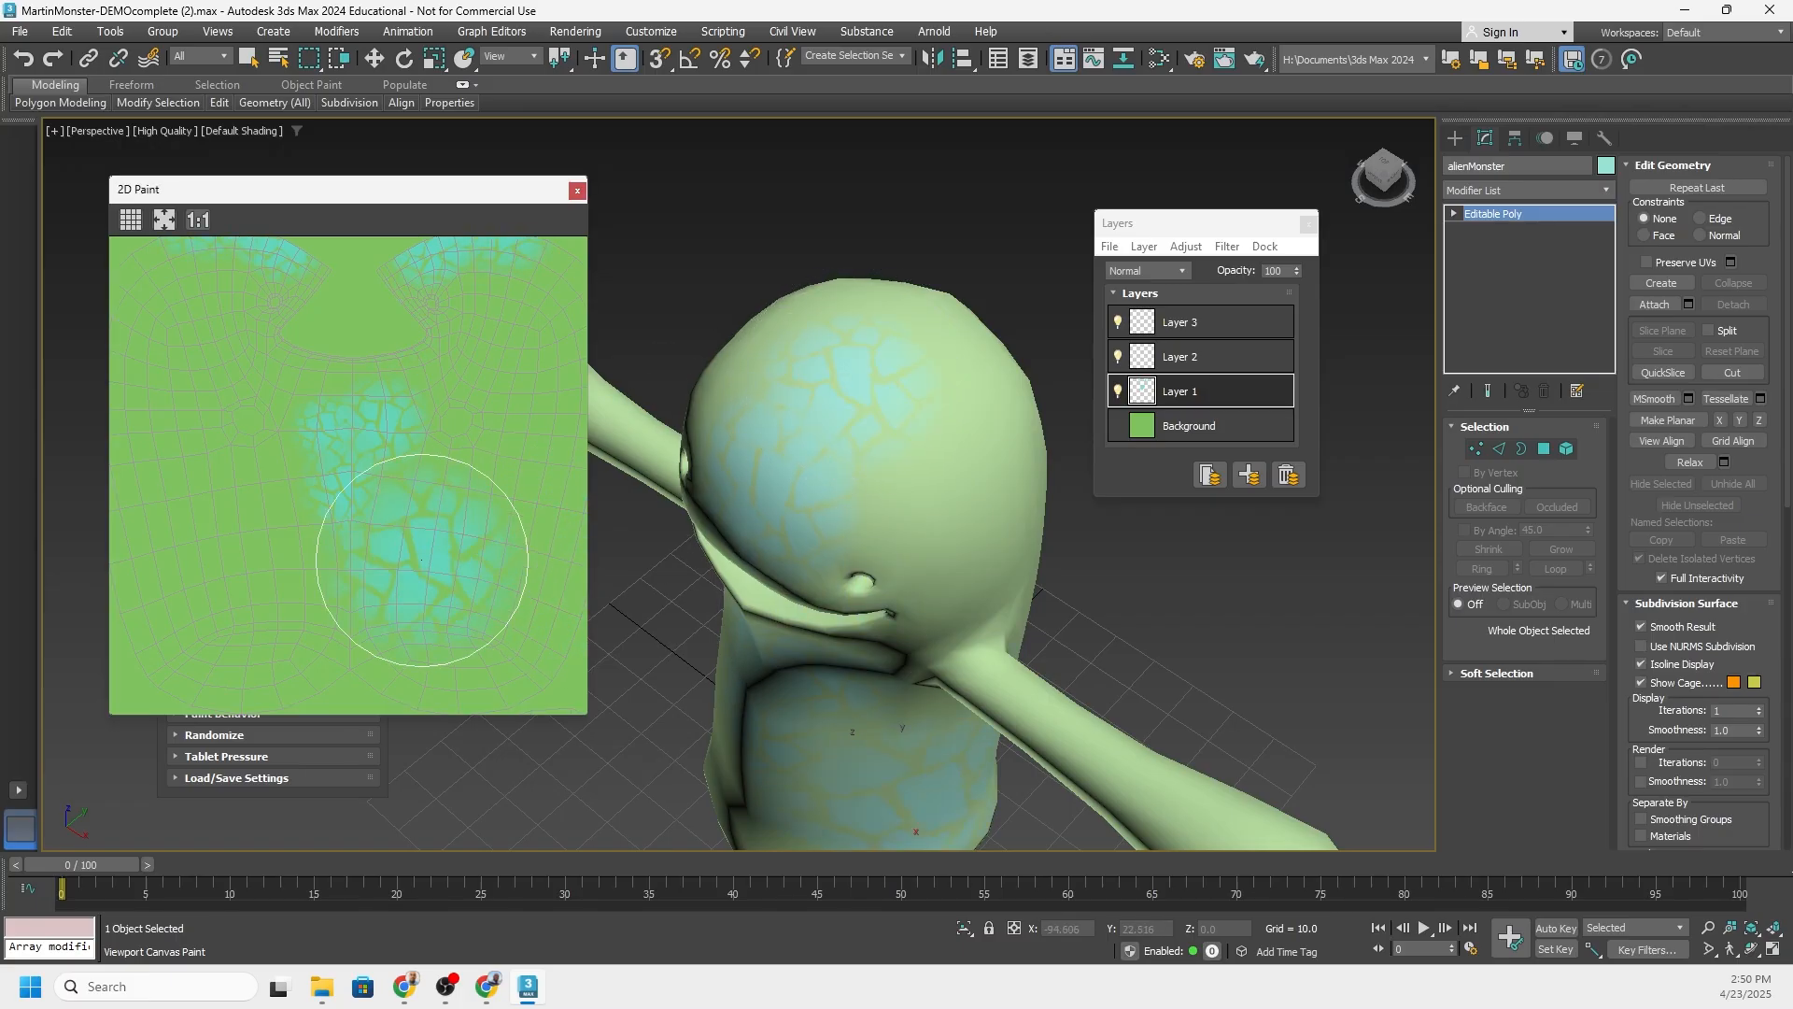
scroll(837, 573, down, 5)
mouse_move(837, 572)
alt+middle_down()
mouse_move(850, 589)
mouse_move(738, 584)
alt+middle_up()
click(446, 450)
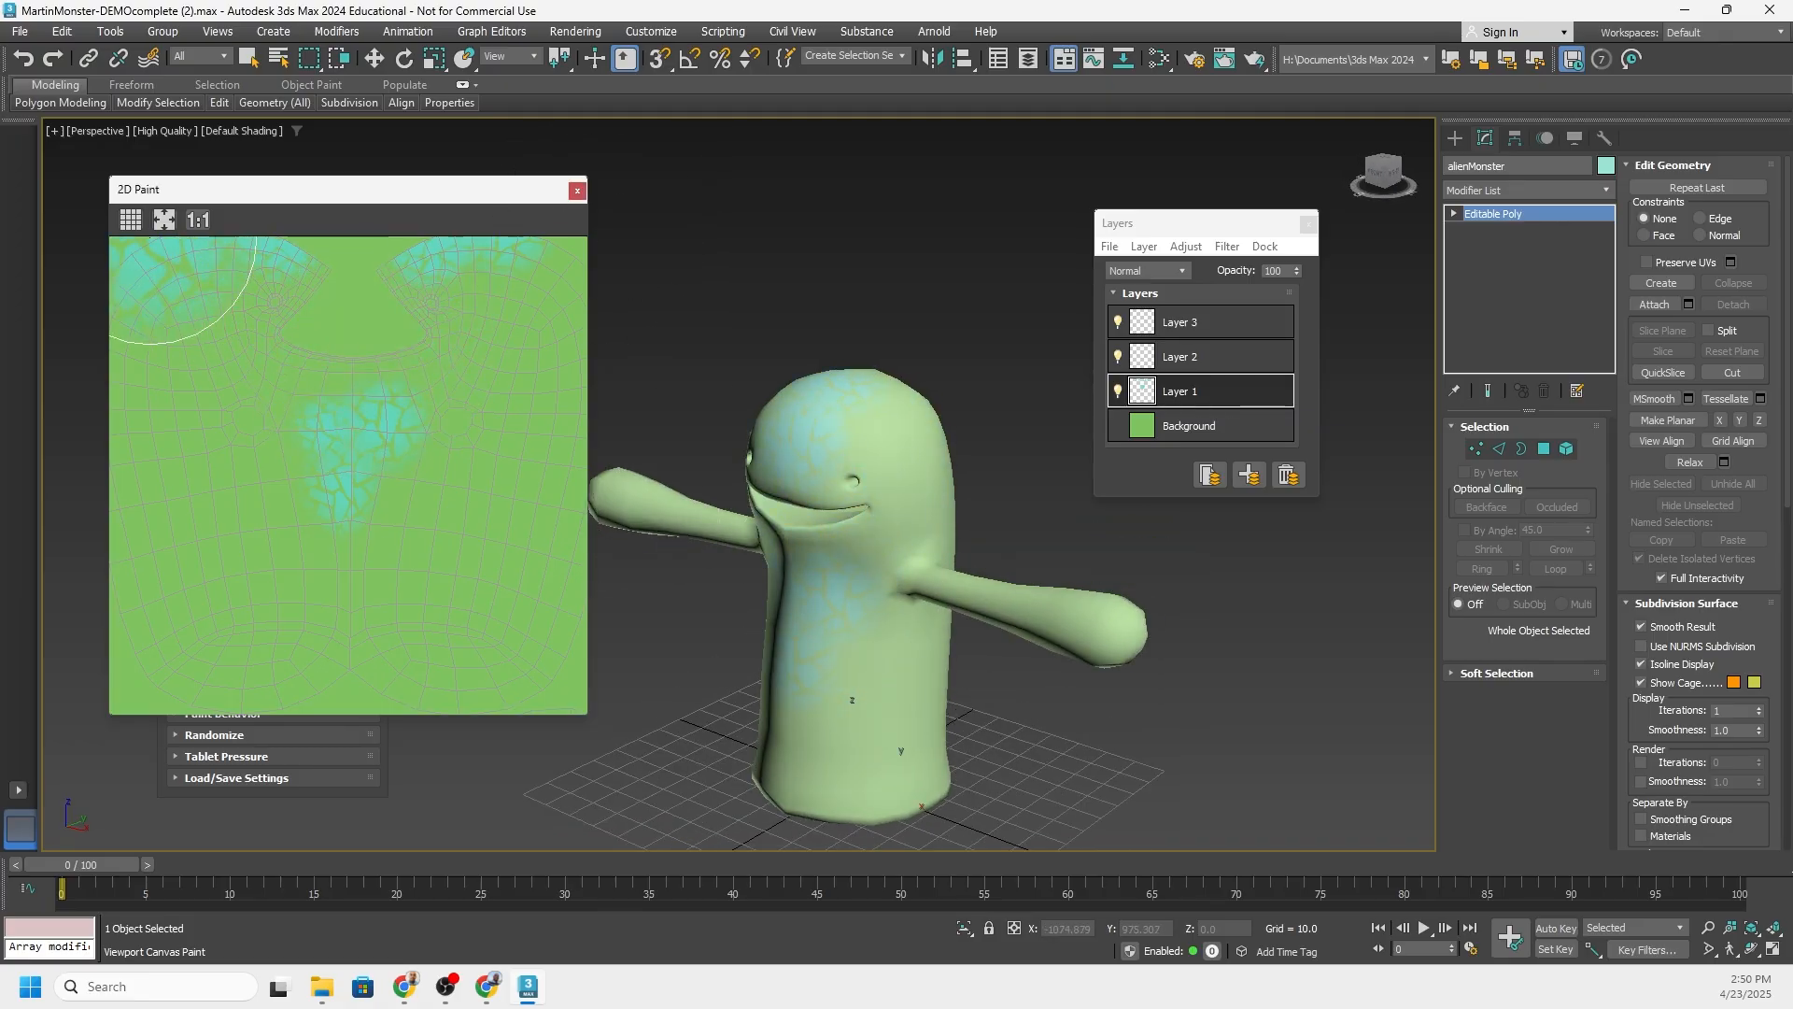
click(578, 193)
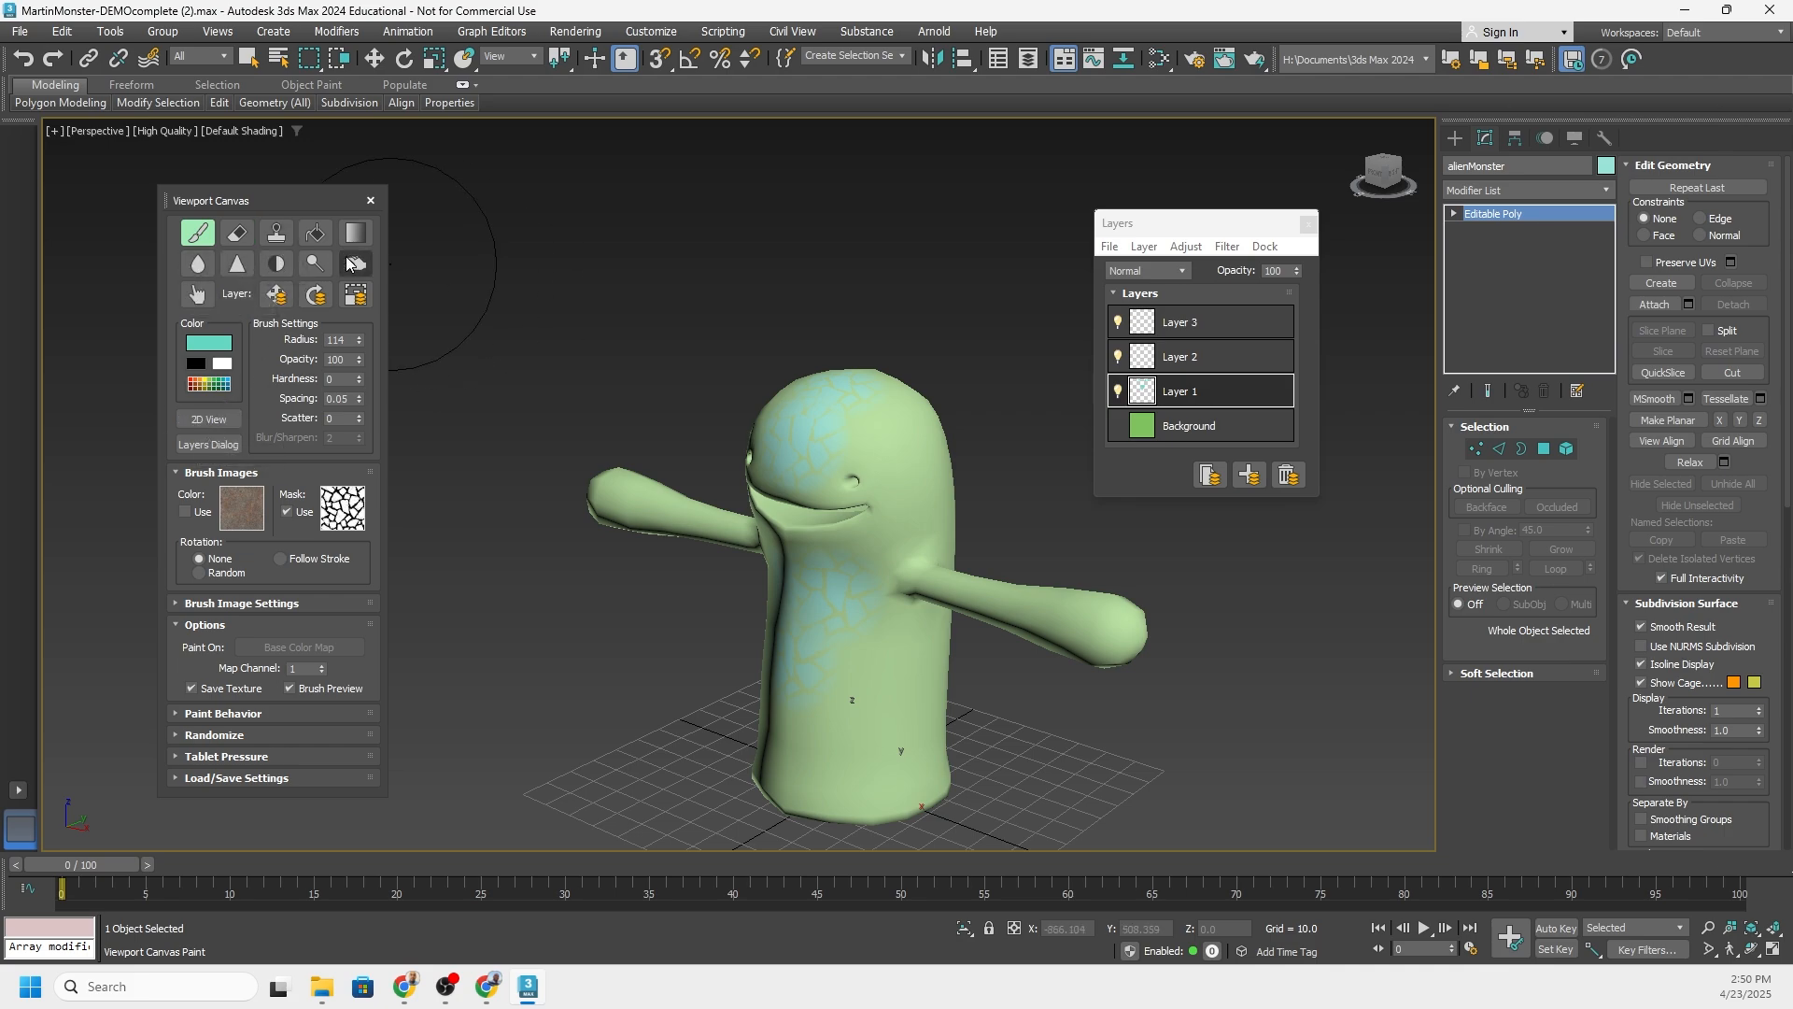
Make Layer 2 the active paint layer and look over the available brush image presets
click(1175, 363)
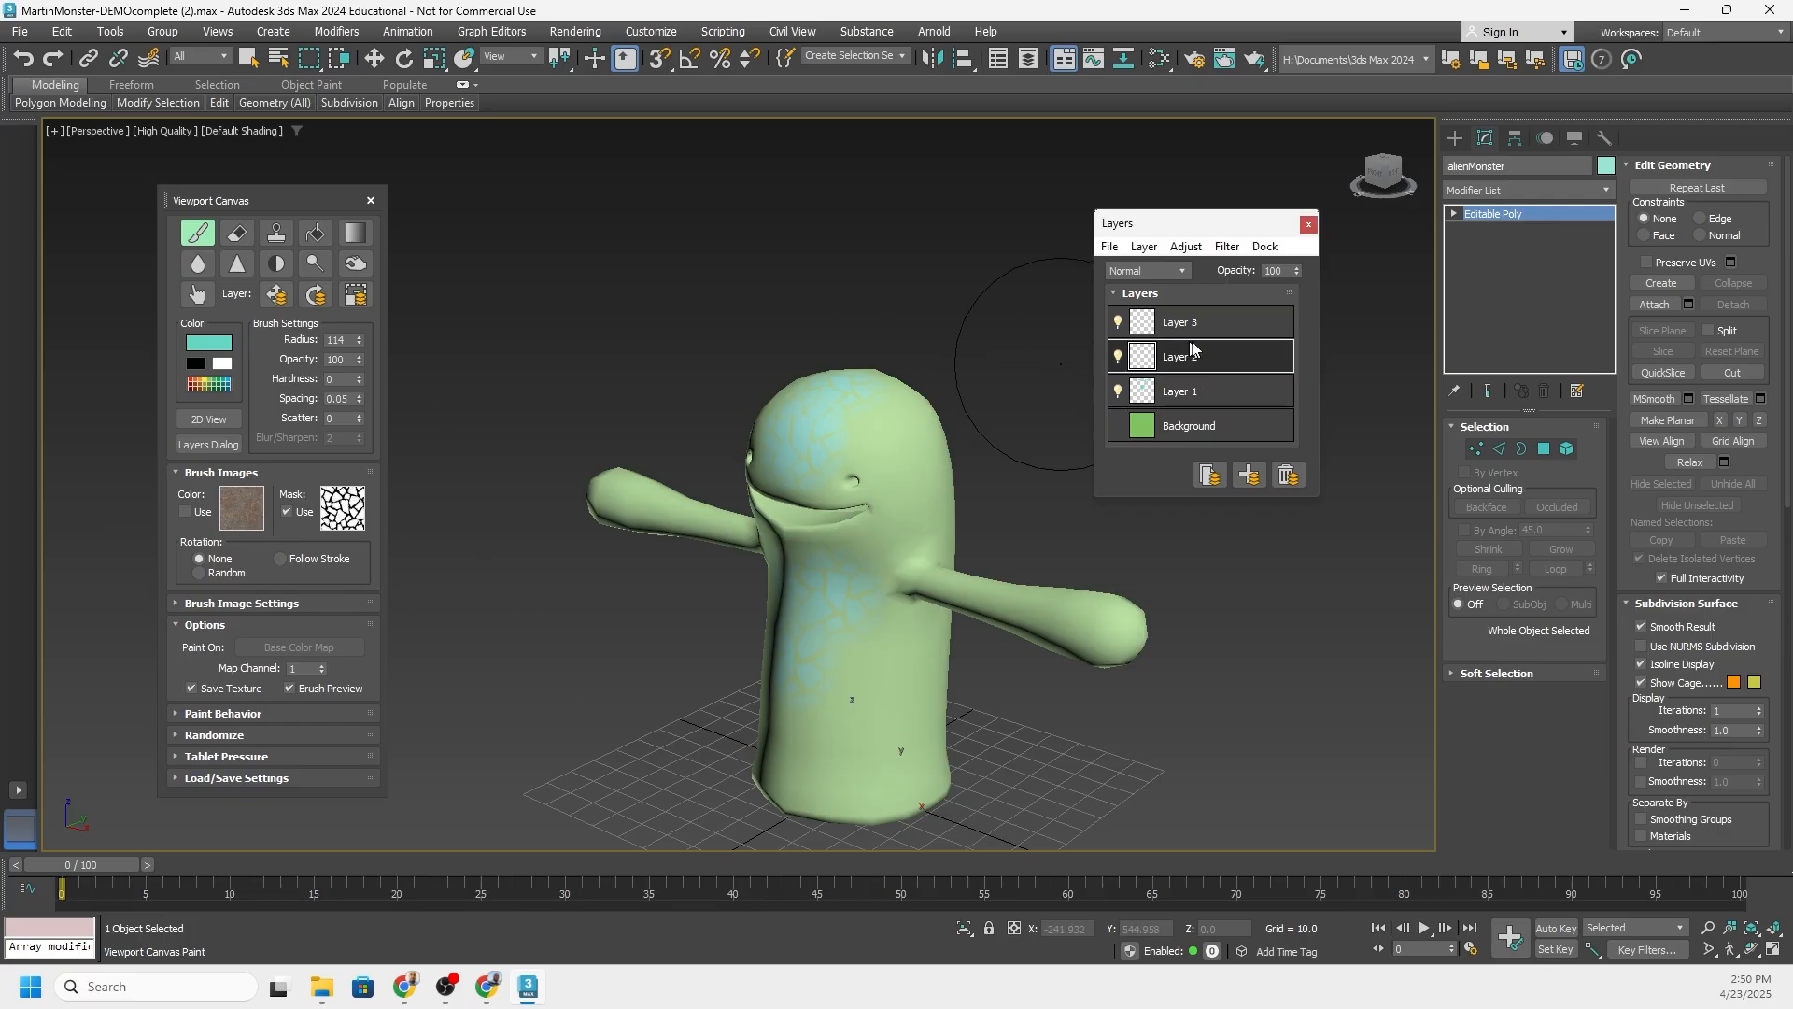
click(232, 522)
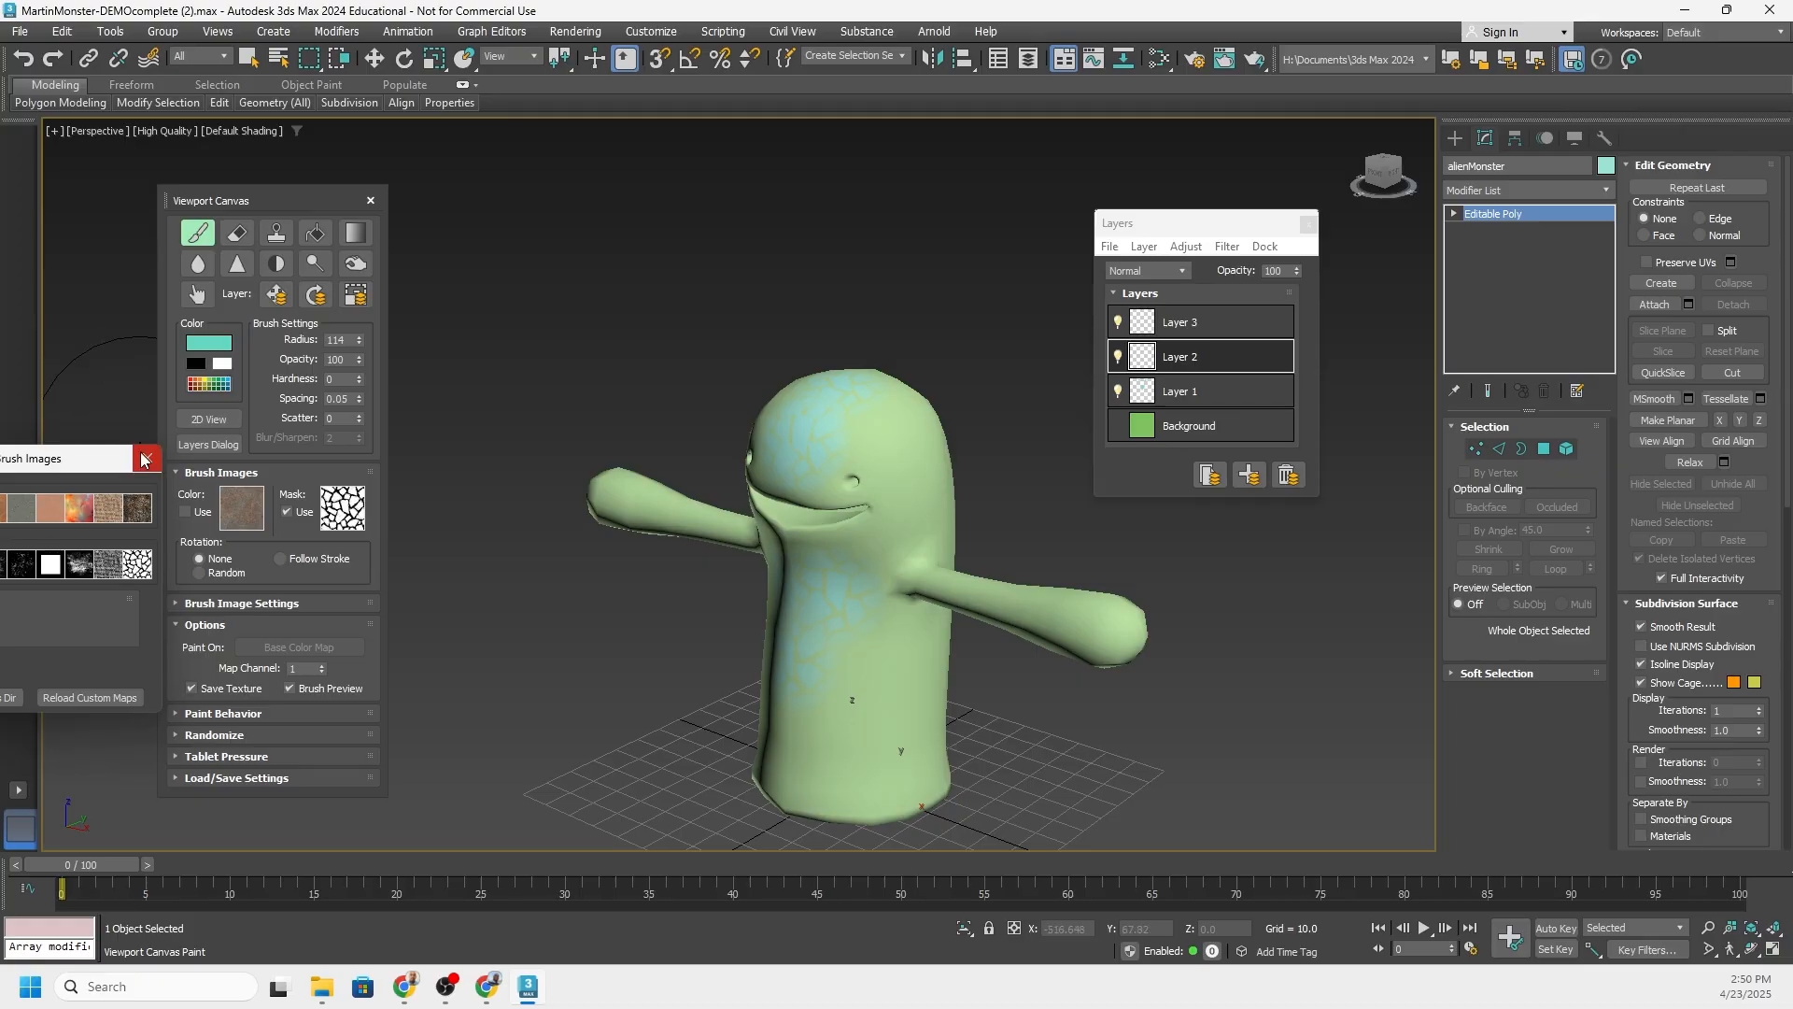
drag(109, 461, 346, 387)
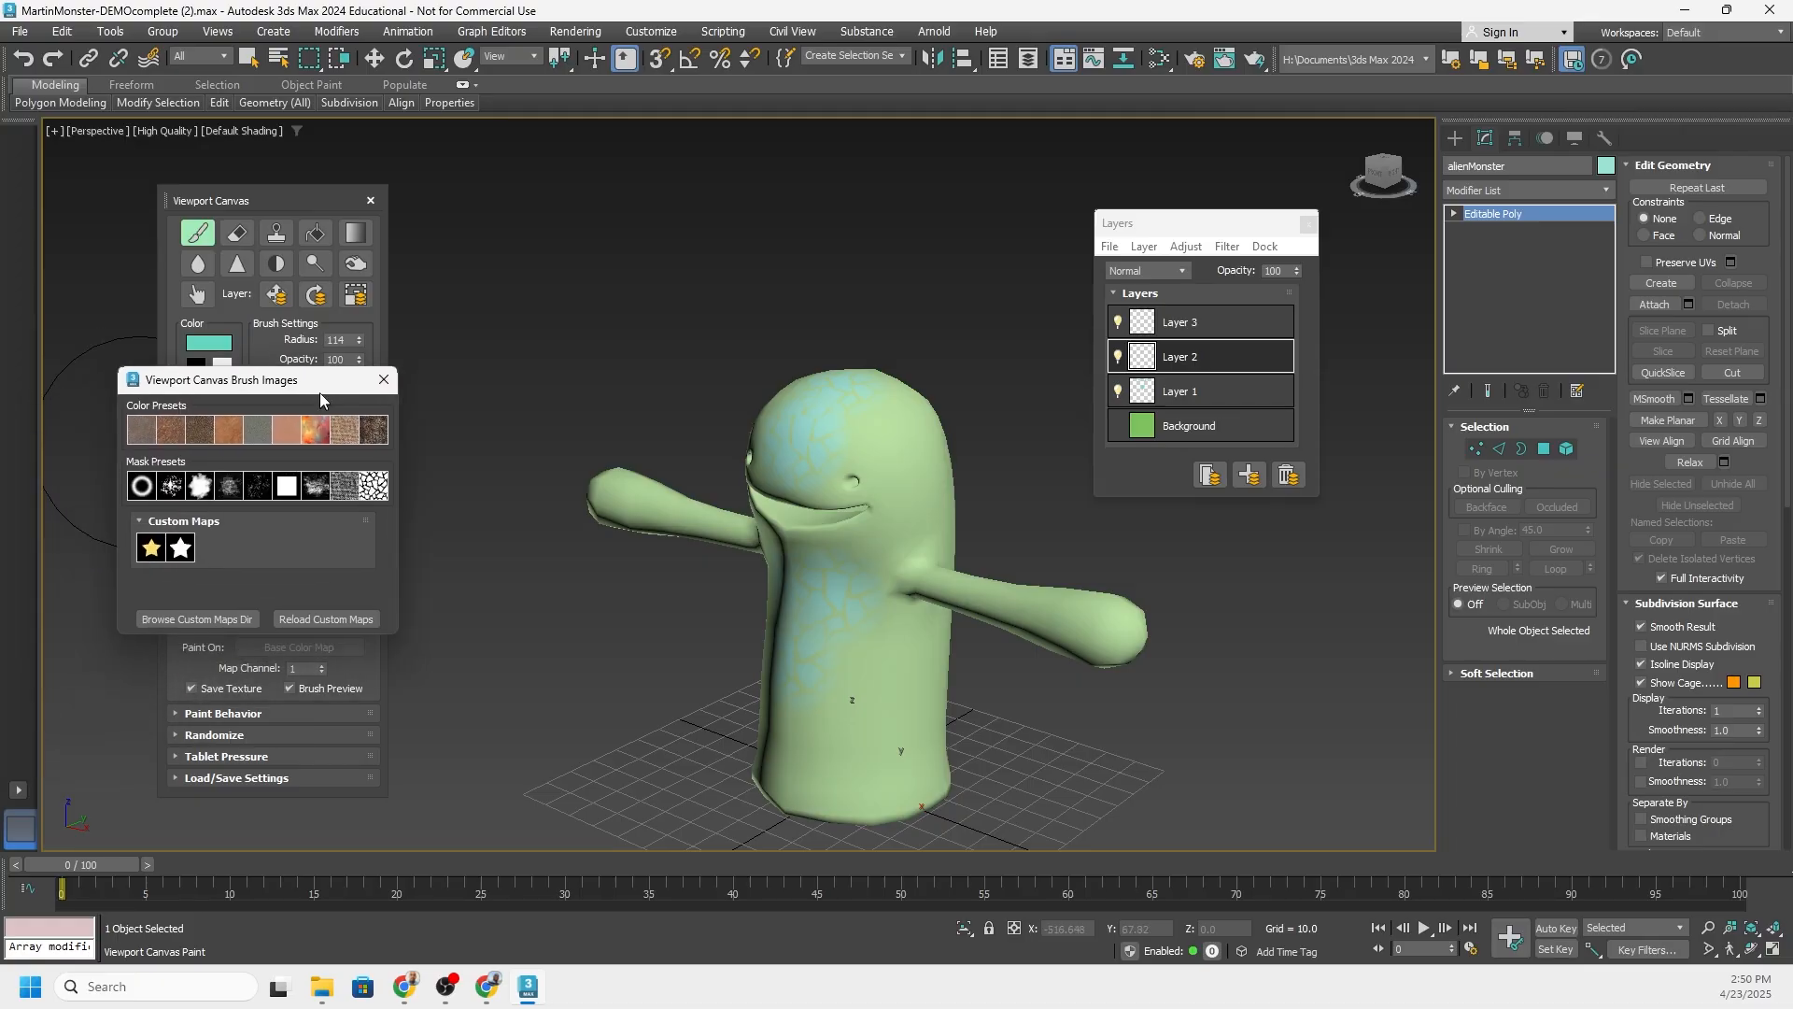
click(383, 379)
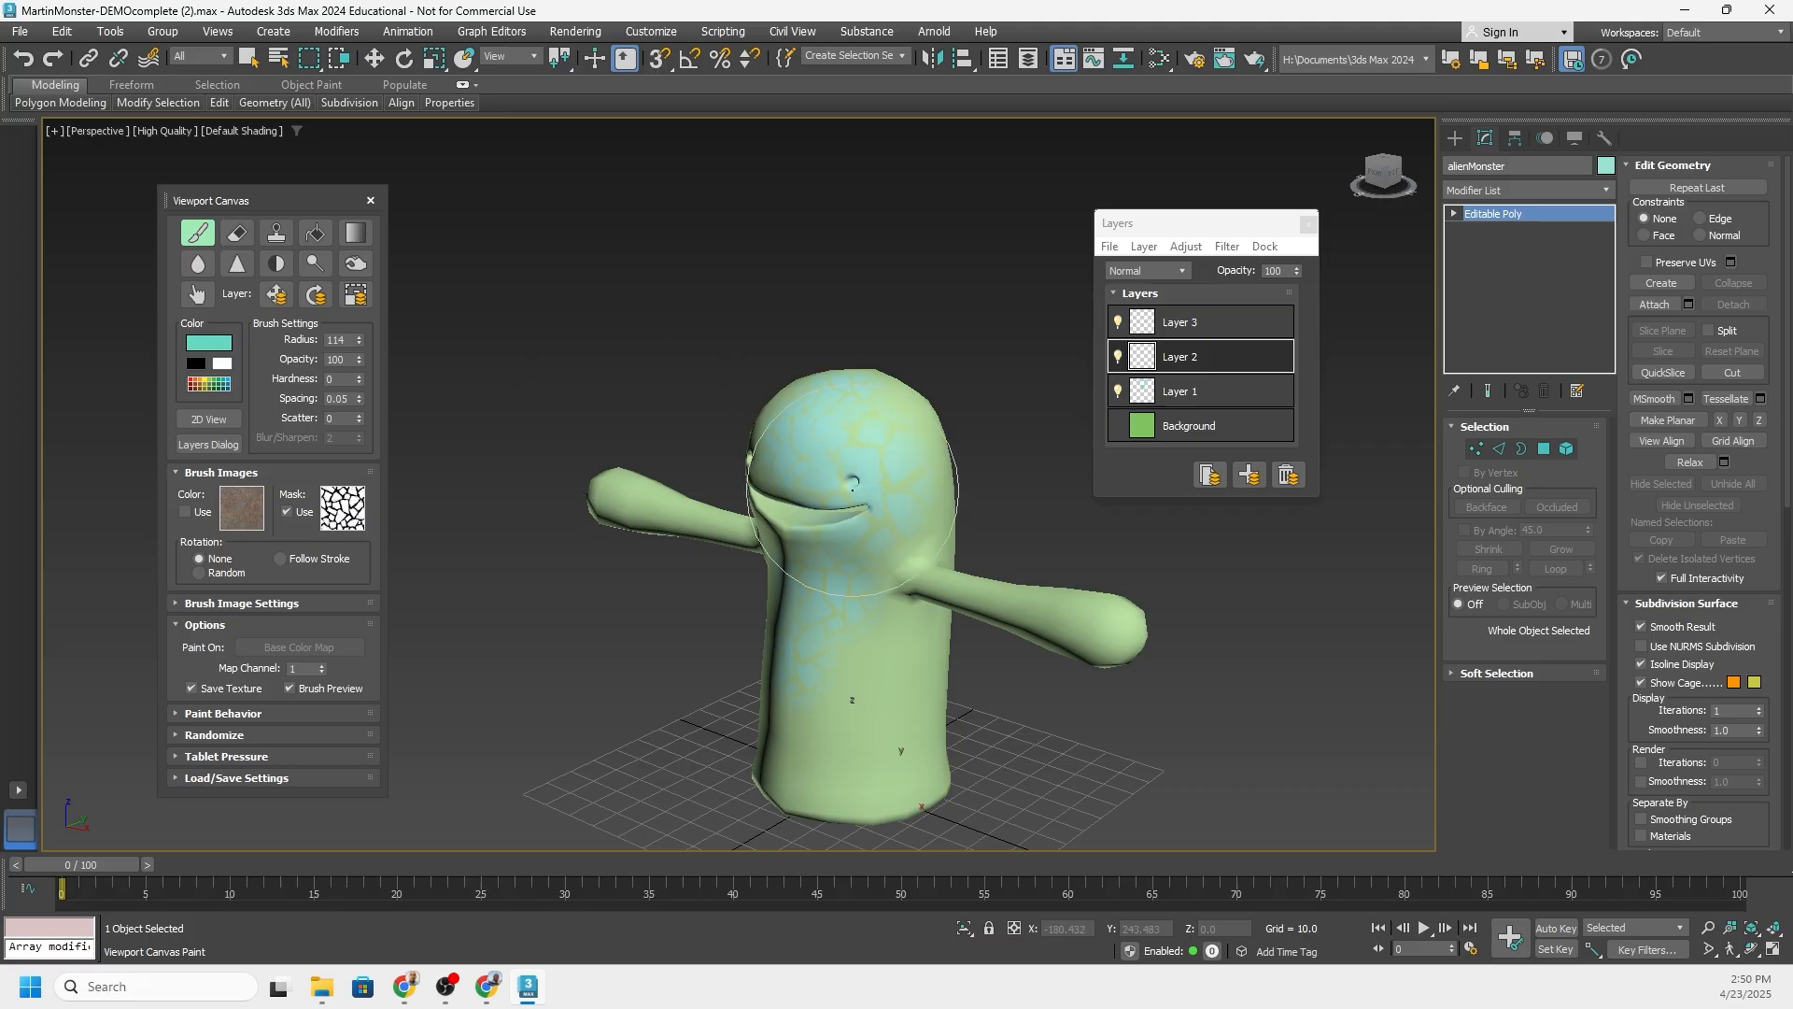
Turn to the monster's back, switch to the Gradient tool and set the paint color to medium green, RGB 91, 143, 66
alt+middle_drag(856, 458, 607, 421)
alt+middle_drag(742, 483, 706, 464)
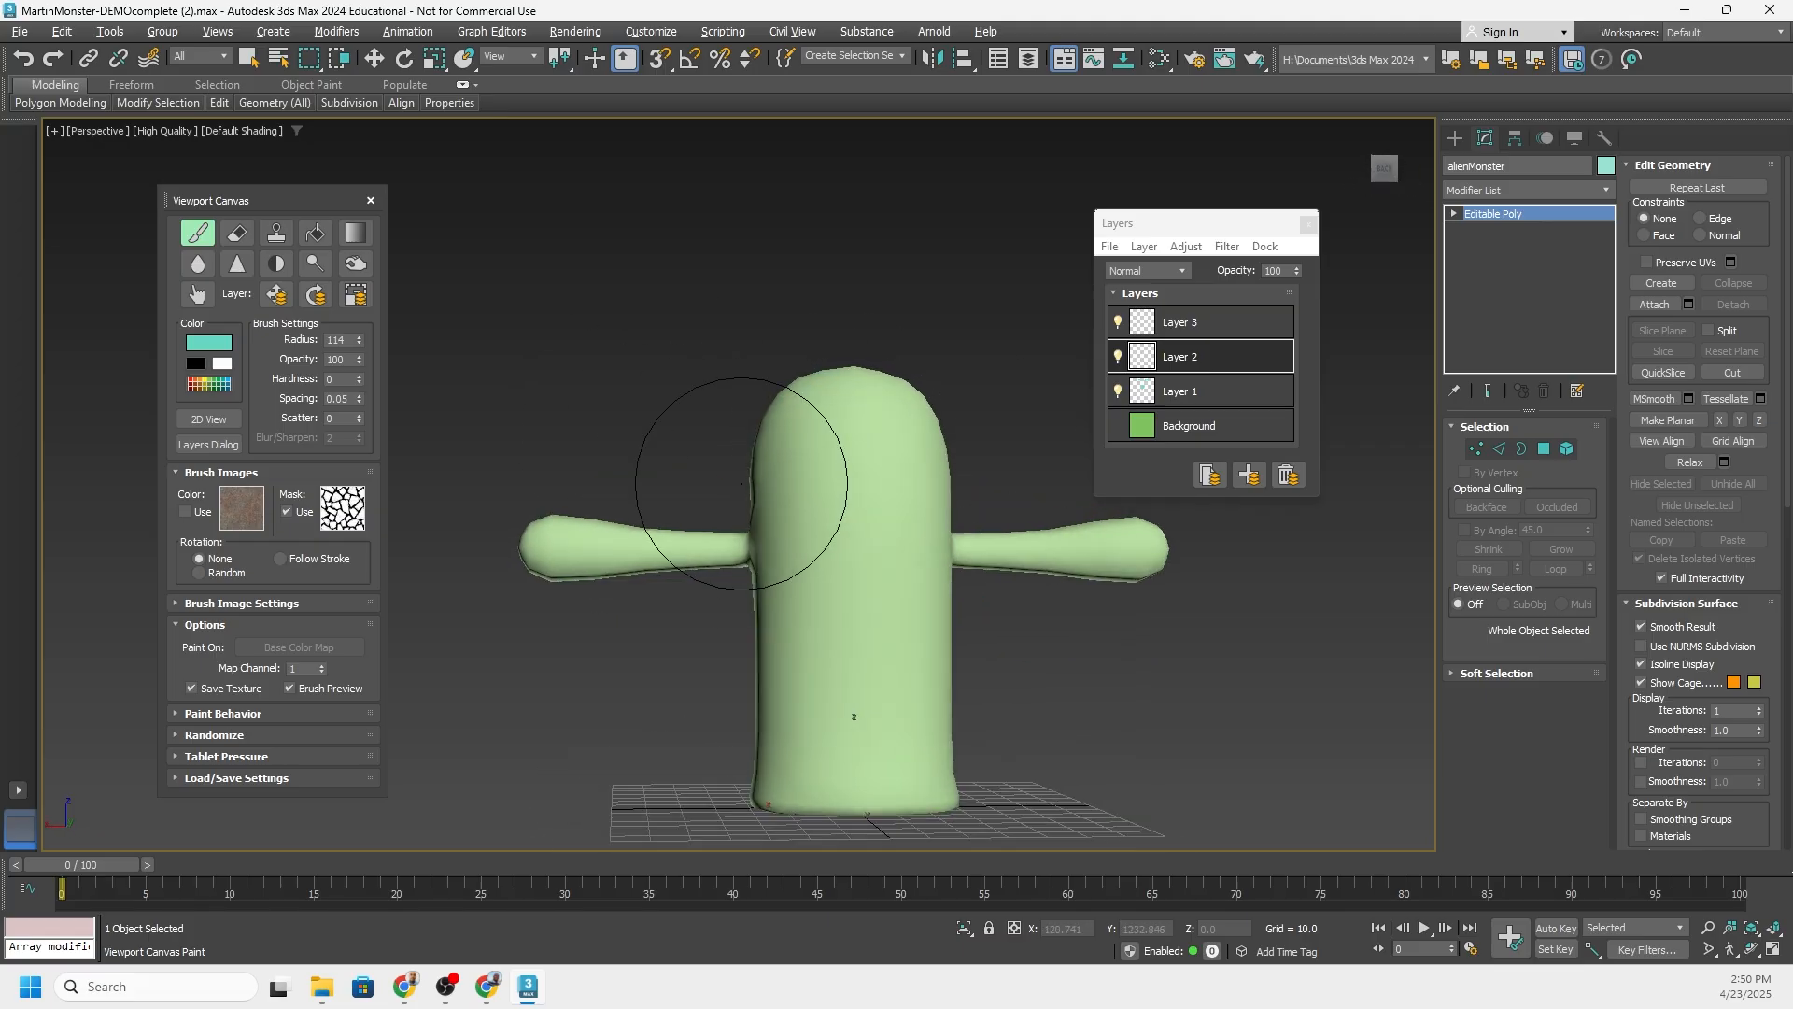
click(354, 235)
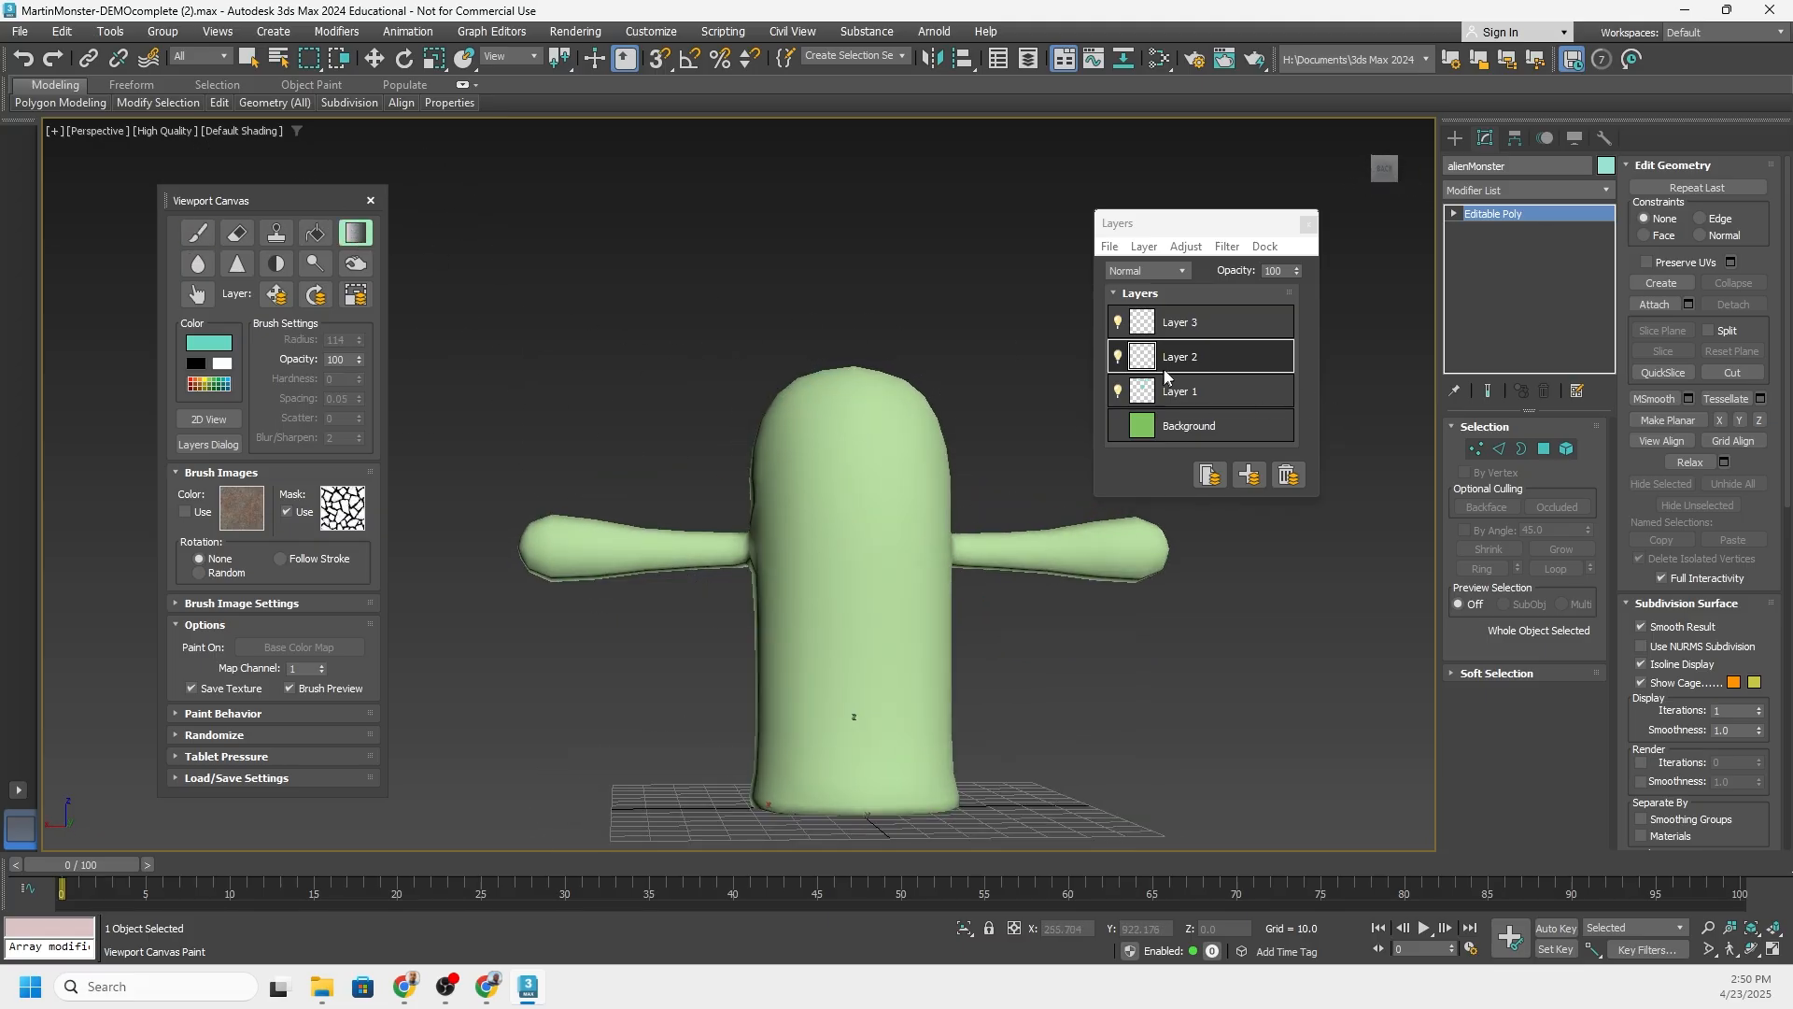
click(223, 350)
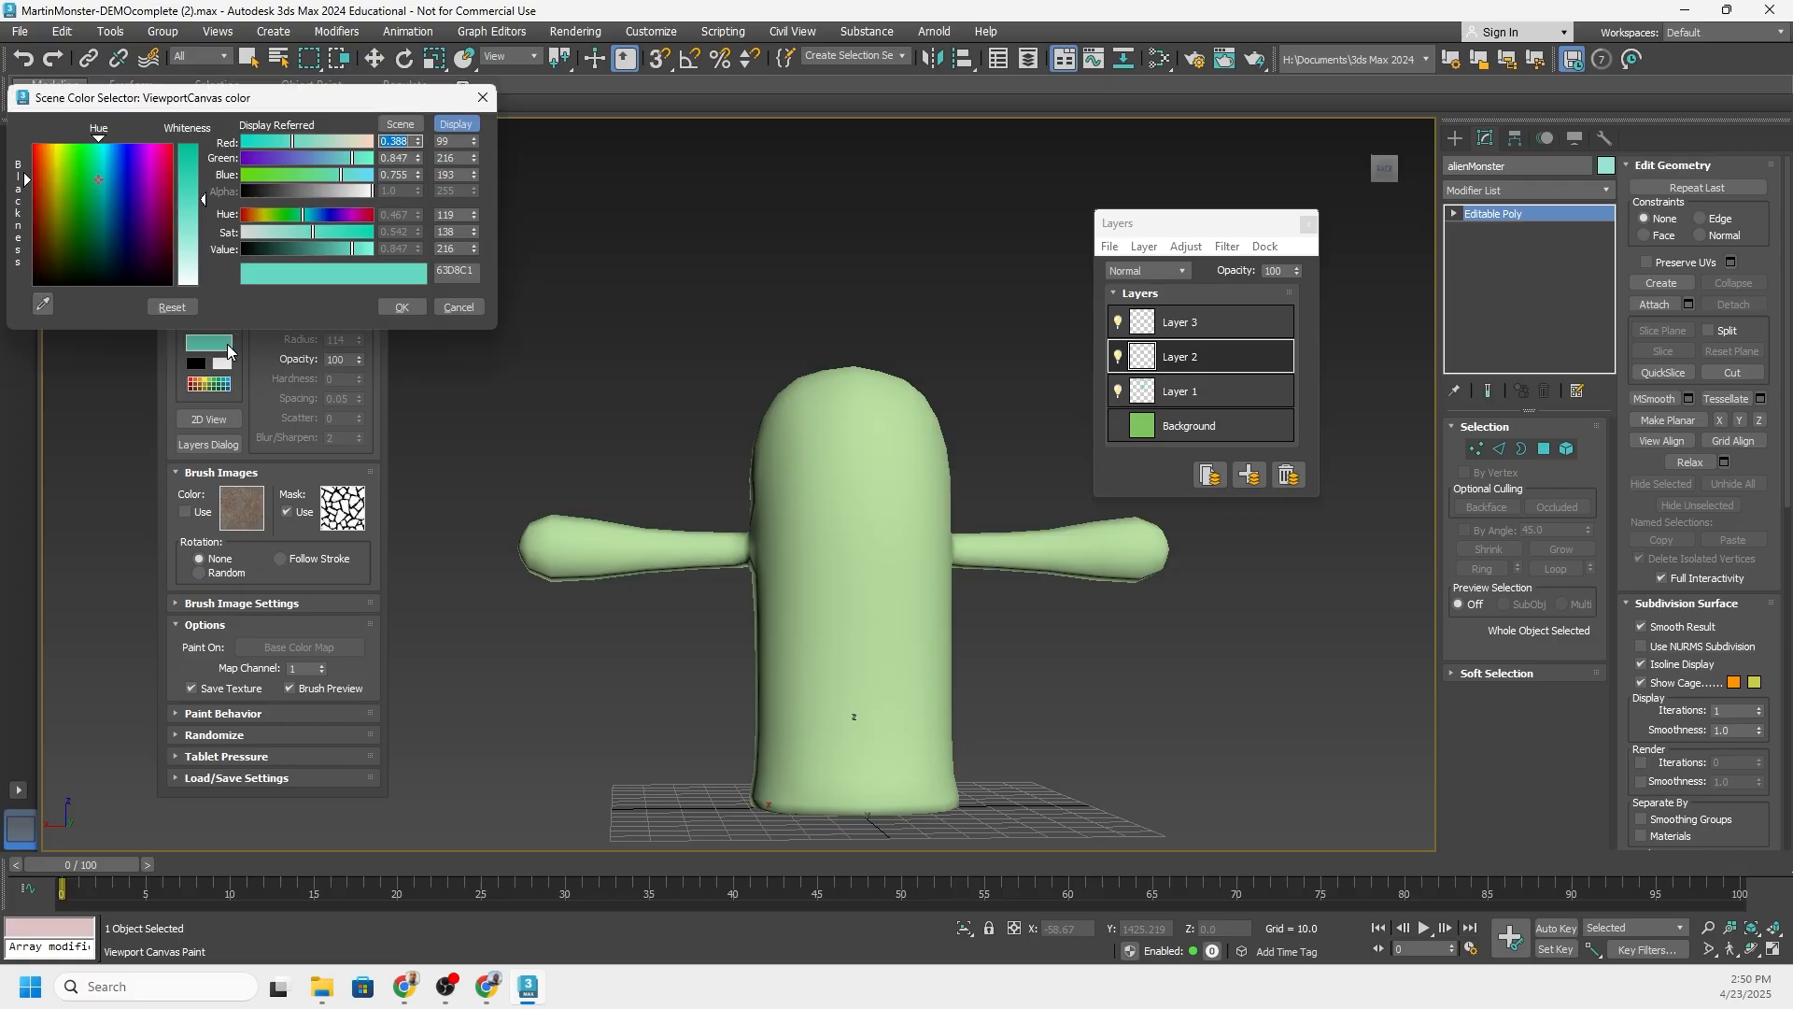
mouse_move(311, 184)
mouse_down()
mouse_move(294, 181)
mouse_move(278, 222)
mouse_move(315, 251)
mouse_up()
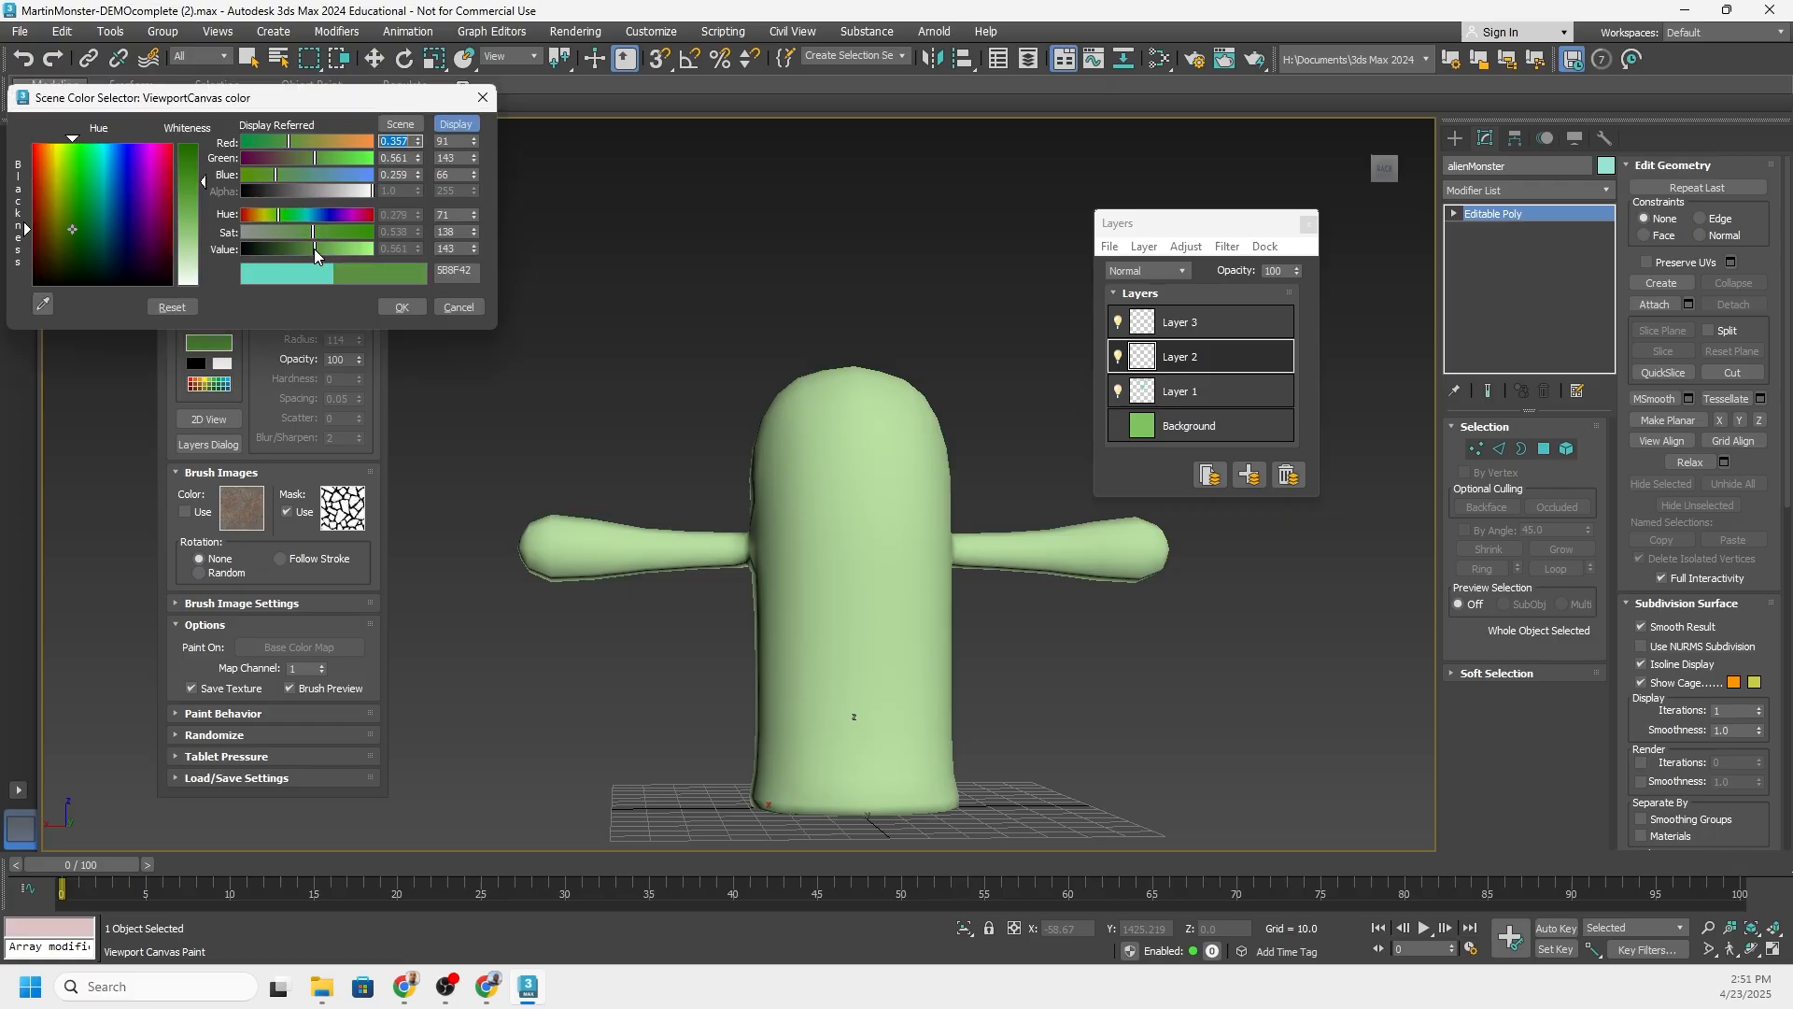
click(400, 306)
Try a green gradient with the cell mask from the base of the monster's back to above its head, and undo it
middle_drag(843, 650, 810, 604)
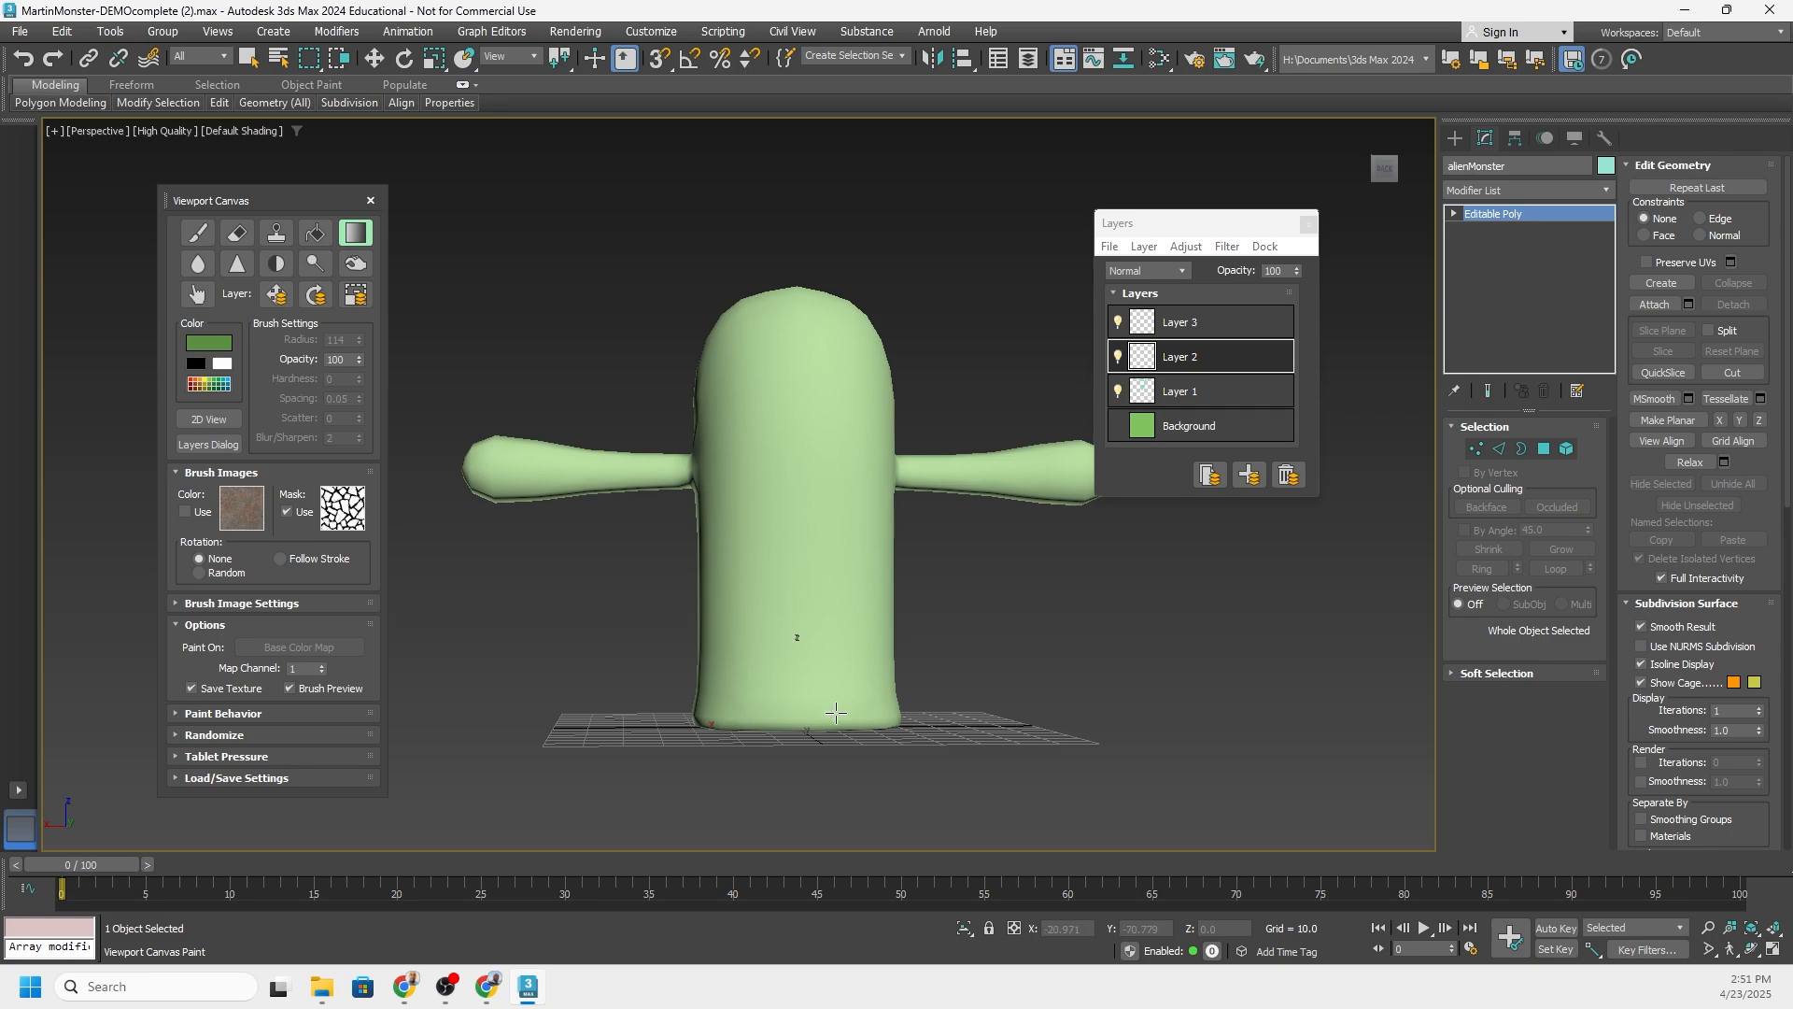
mouse_move(815, 703)
mouse_down()
mouse_move(801, 194)
mouse_move(800, 251)
mouse_up()
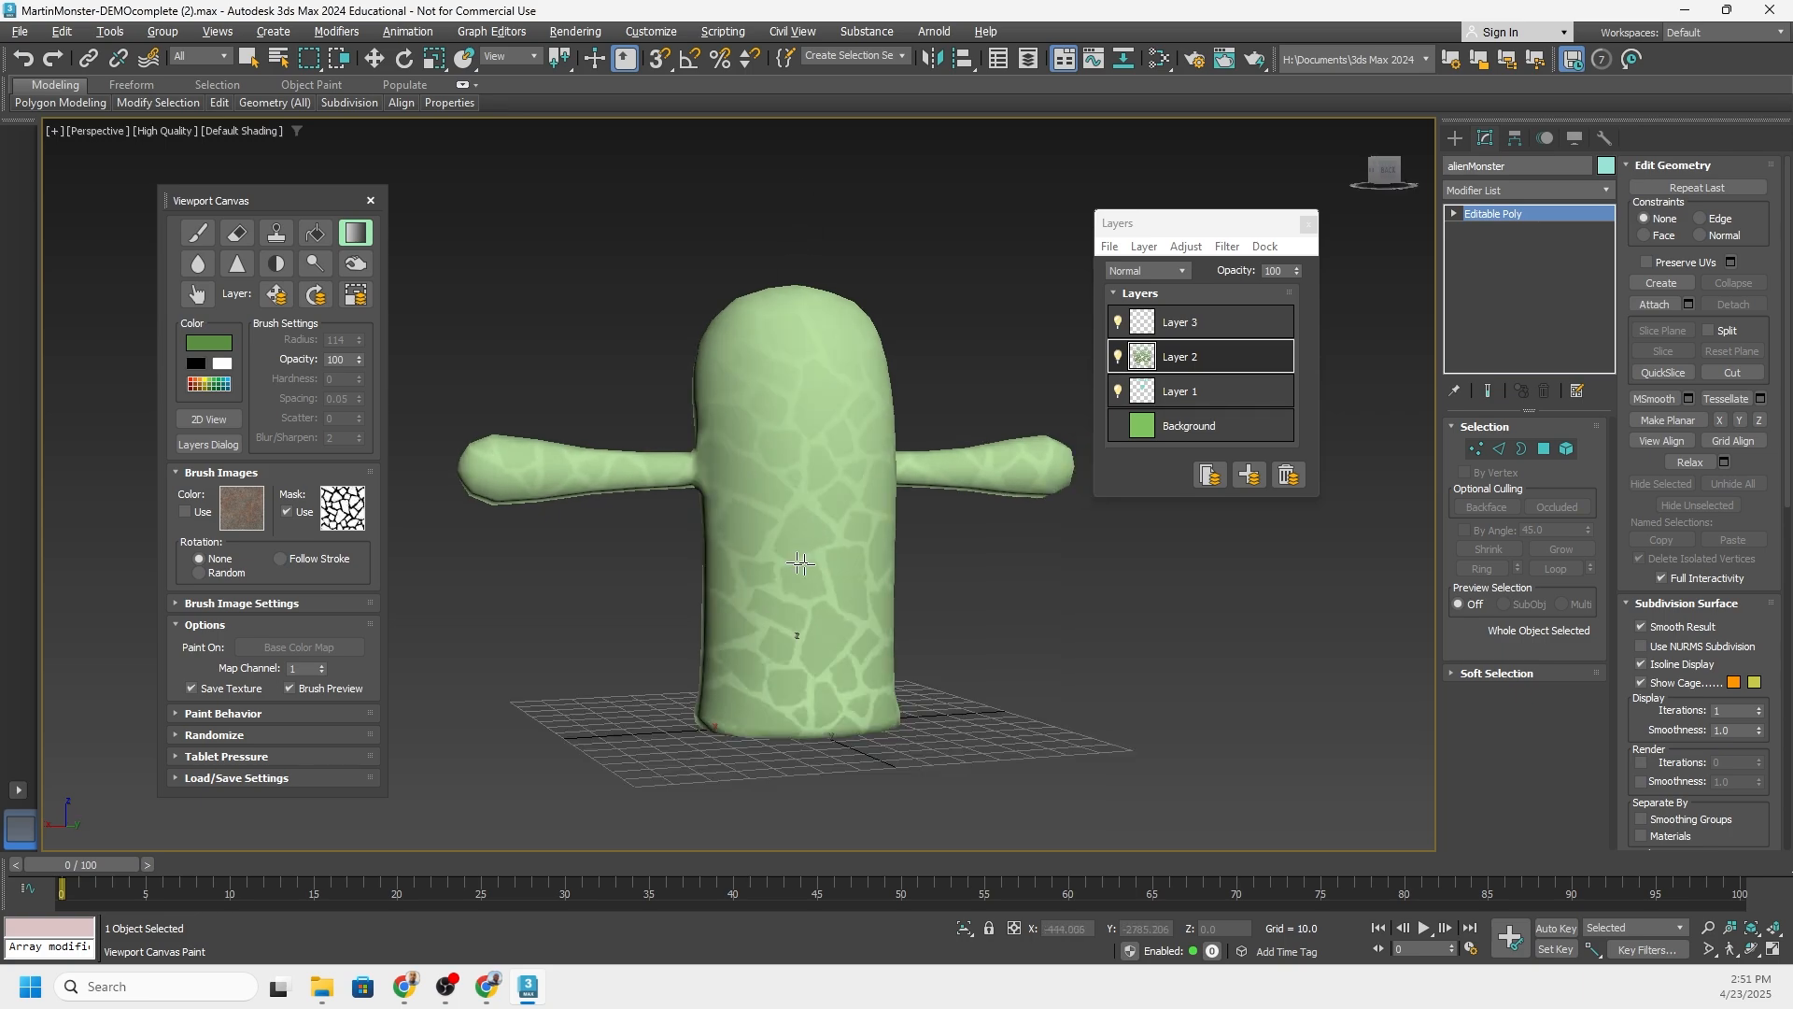
alt+middle_drag(840, 580, 803, 570)
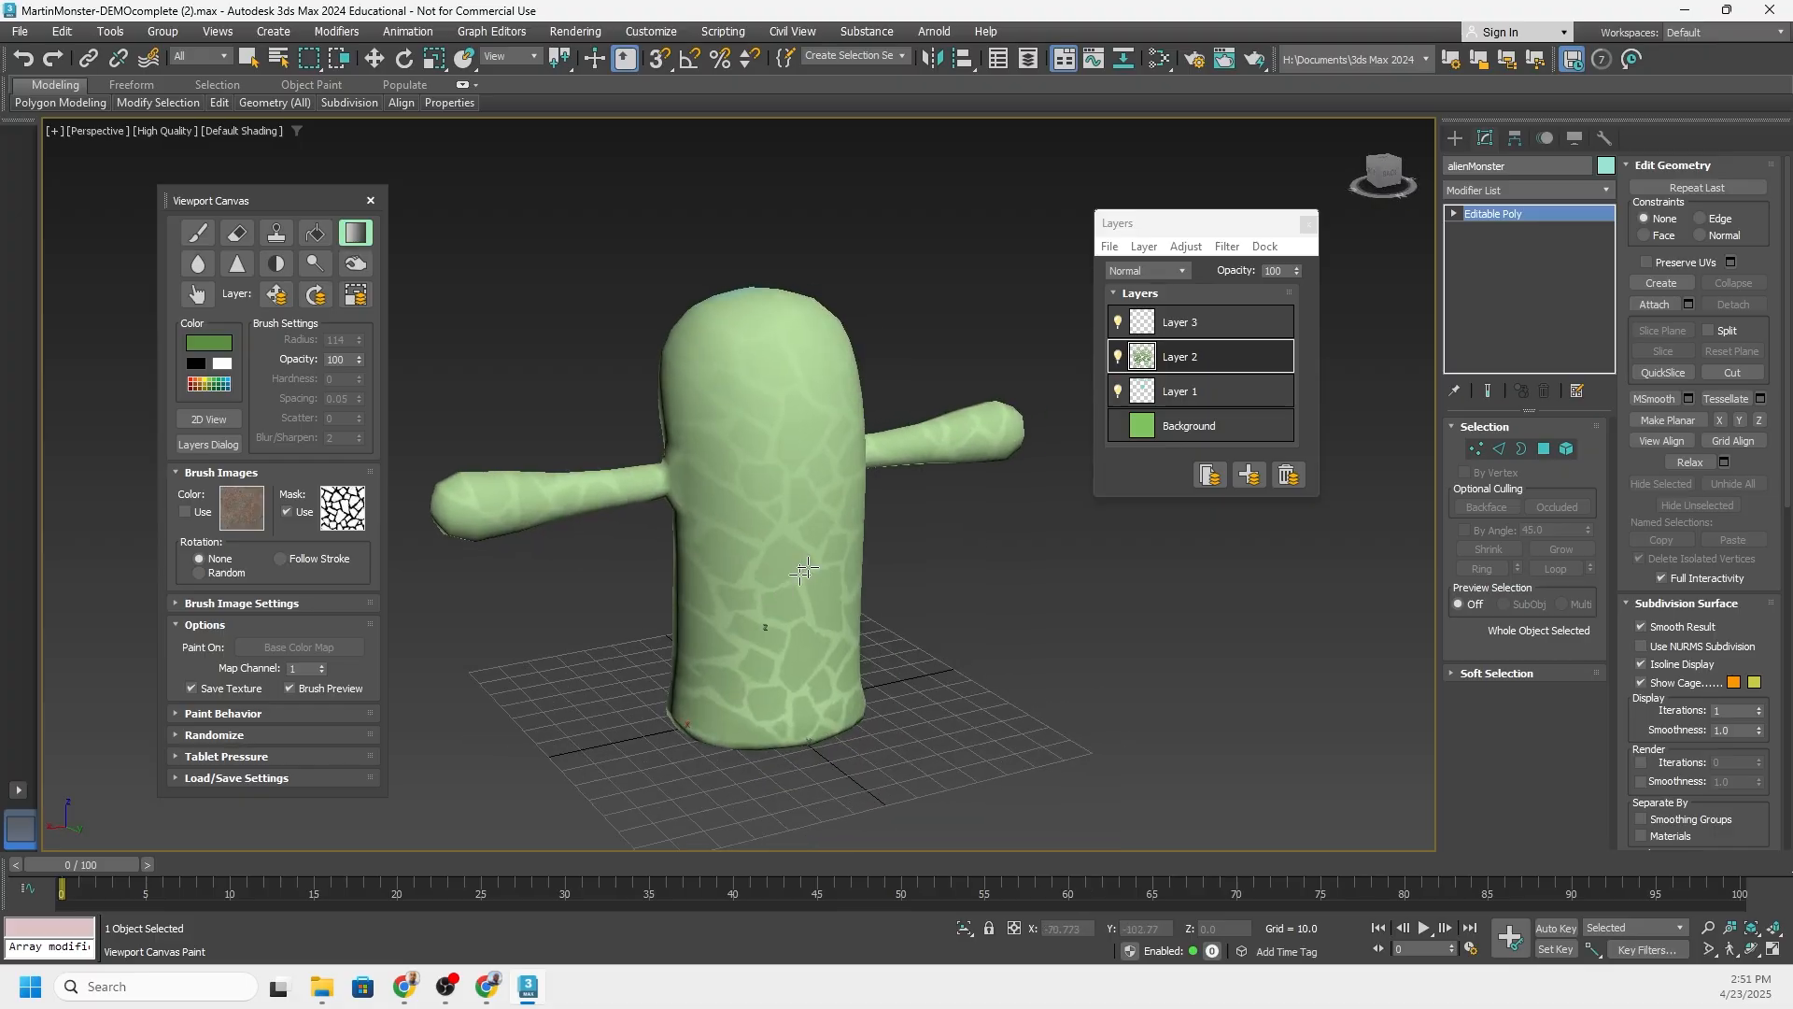
key(ctrl+z)
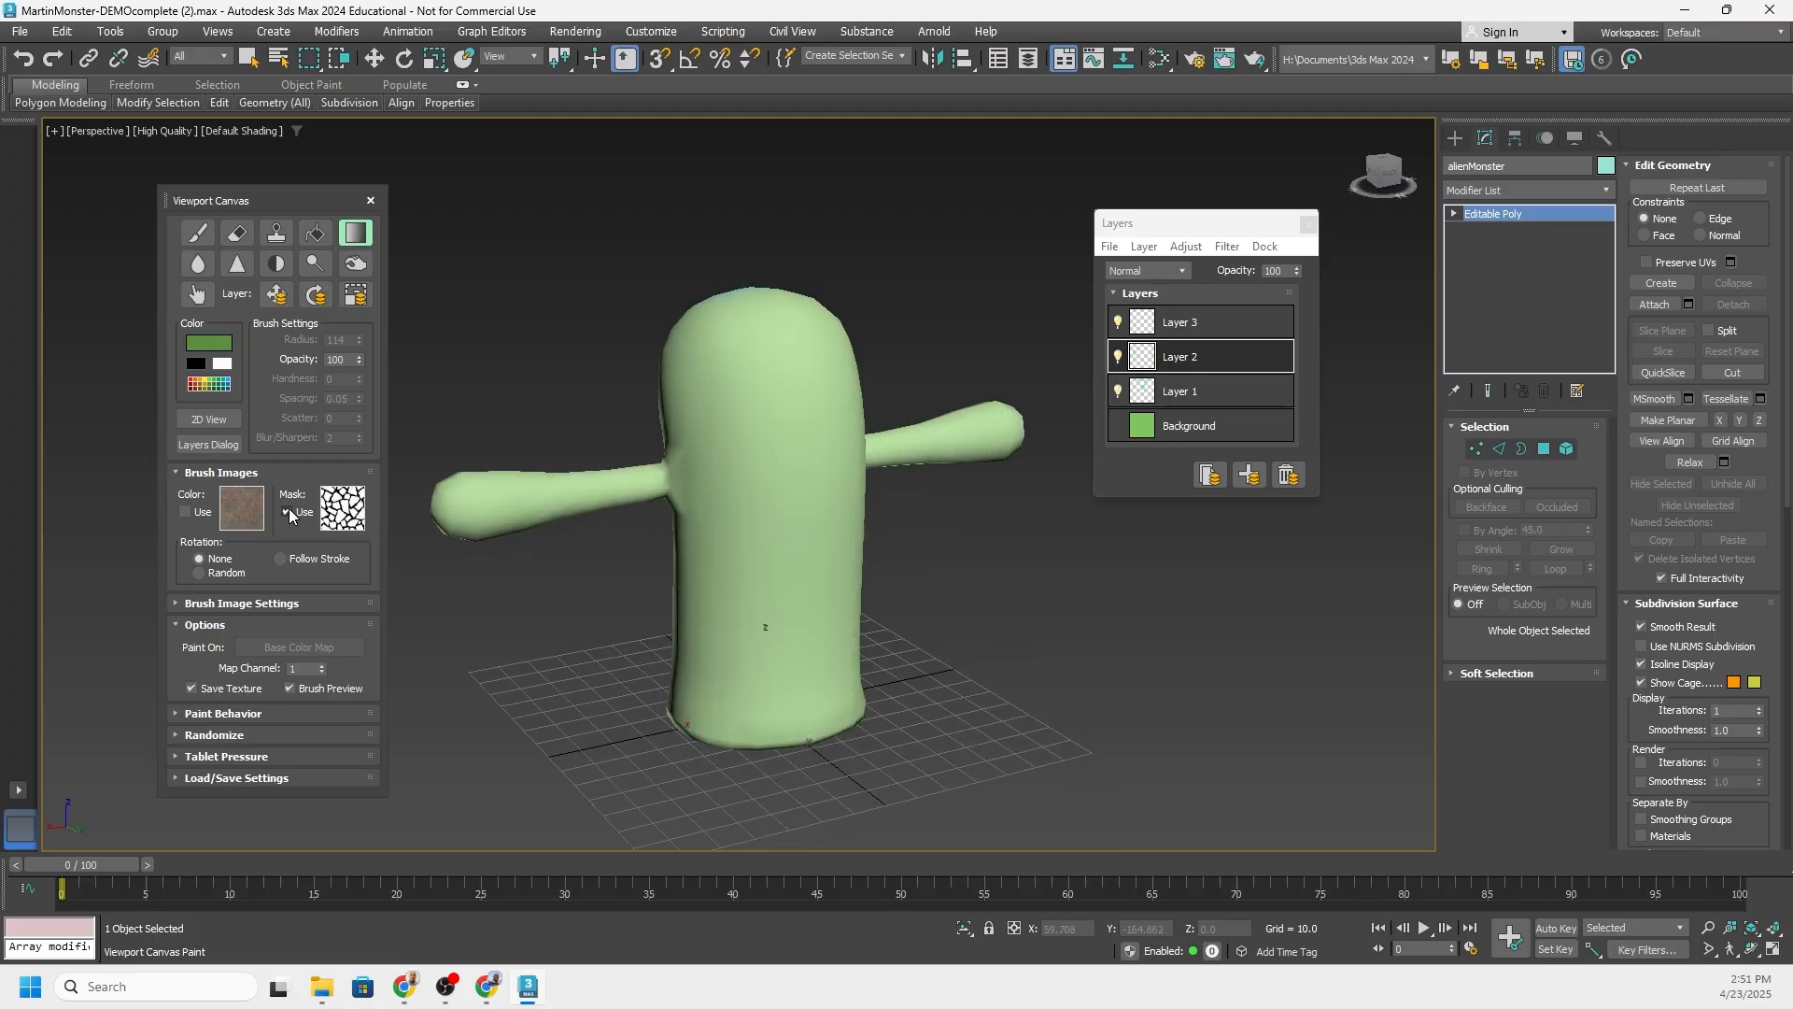
Turn off the brush mask and draw a near-black green gradient, RGB 17, 27, 11, up the monster's back from its base on Layer 2
alt+middle_drag(440, 568, 641, 578)
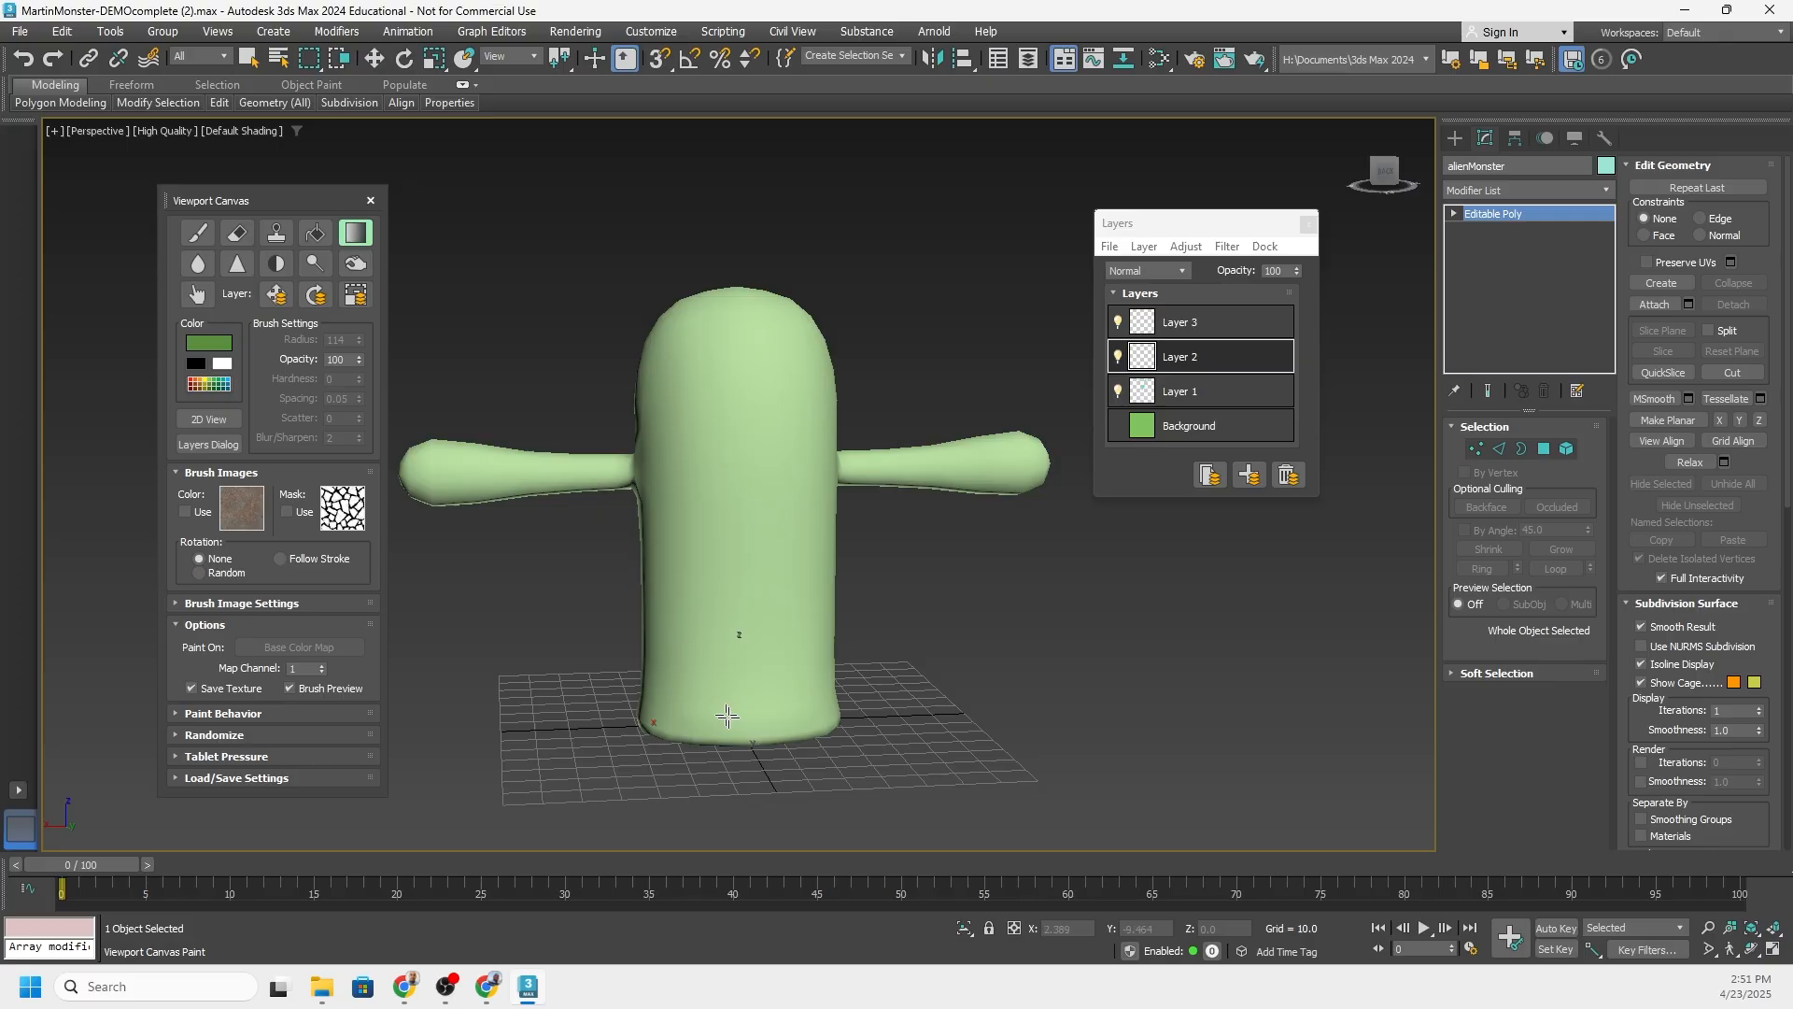
drag(745, 742, 744, 484)
click(209, 340)
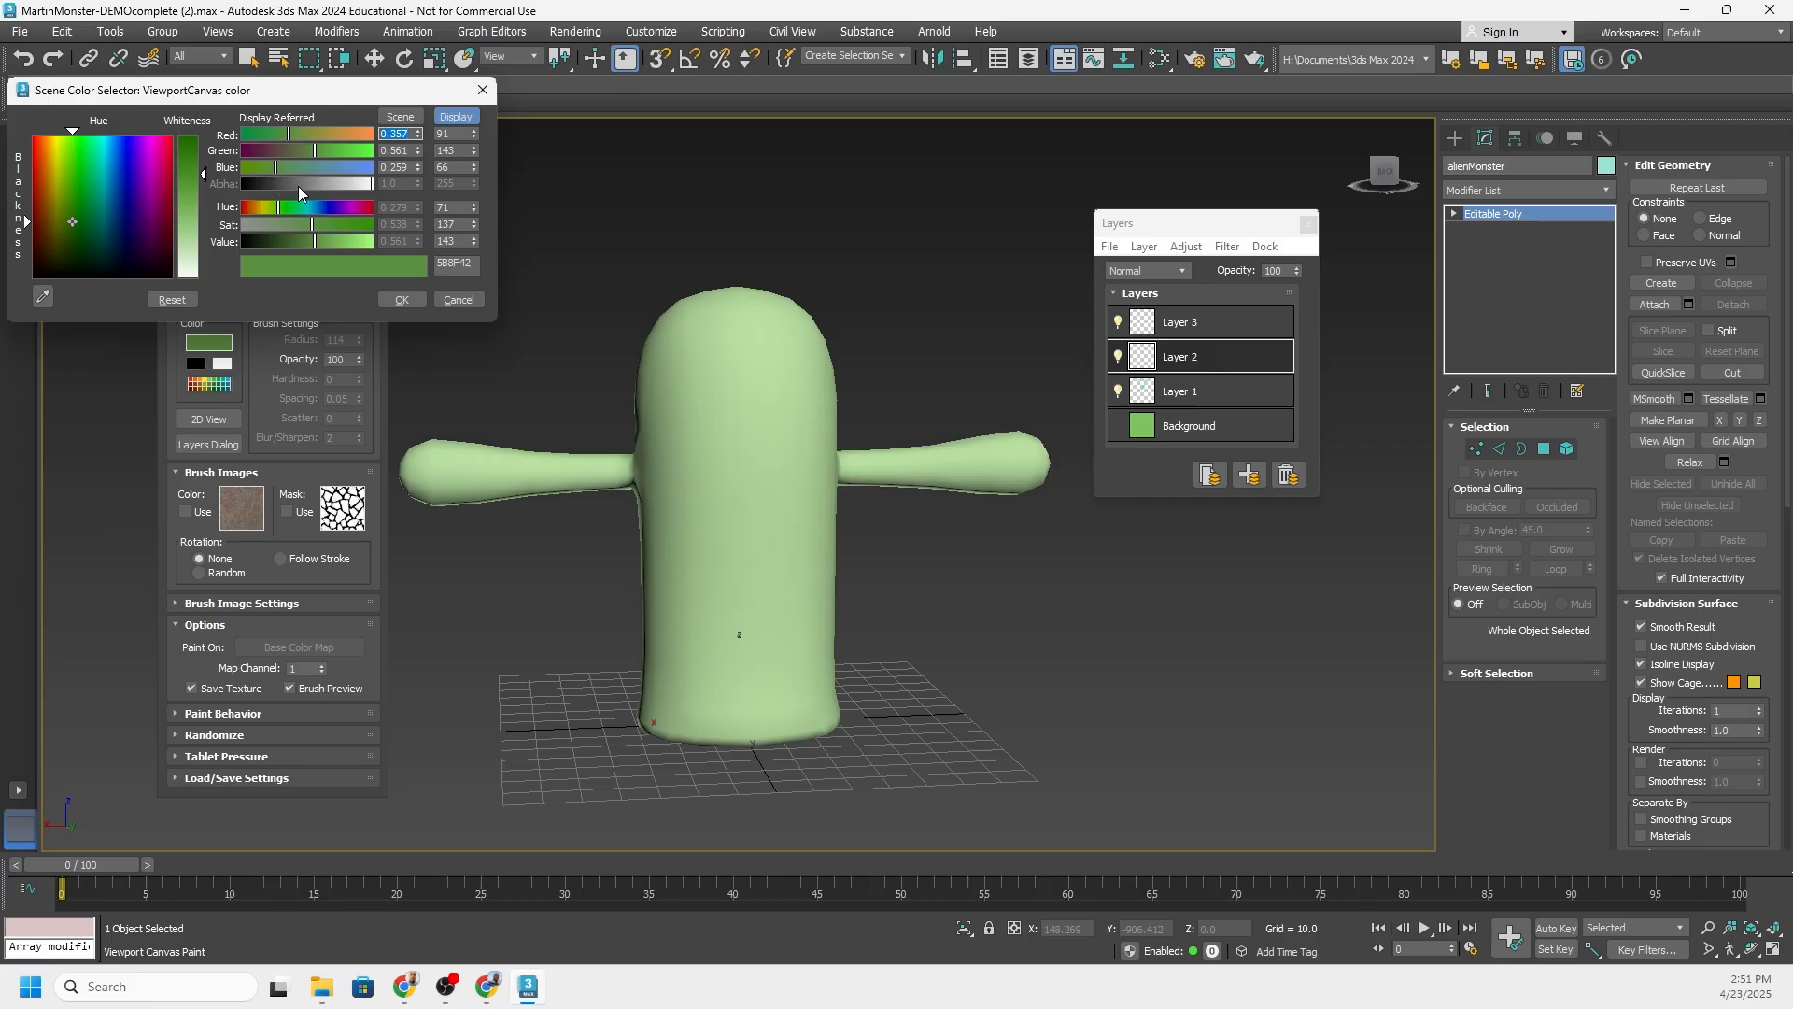
drag(299, 241, 255, 239)
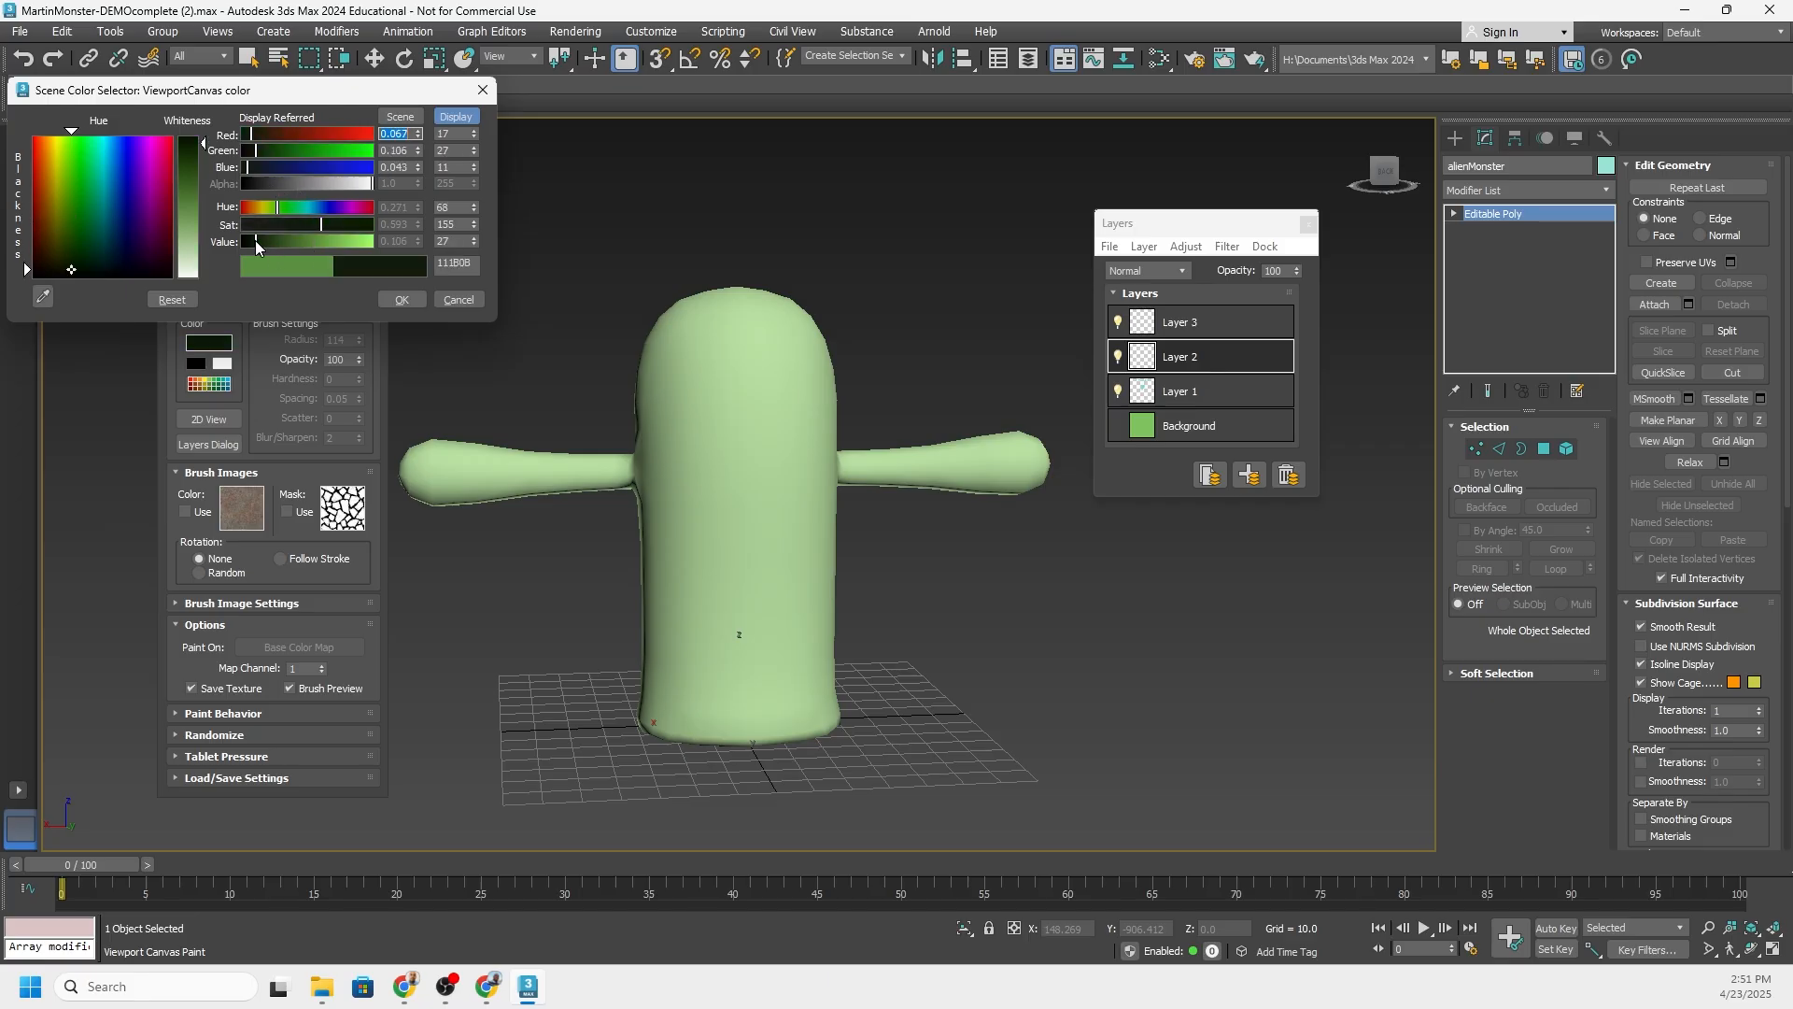
click(402, 299)
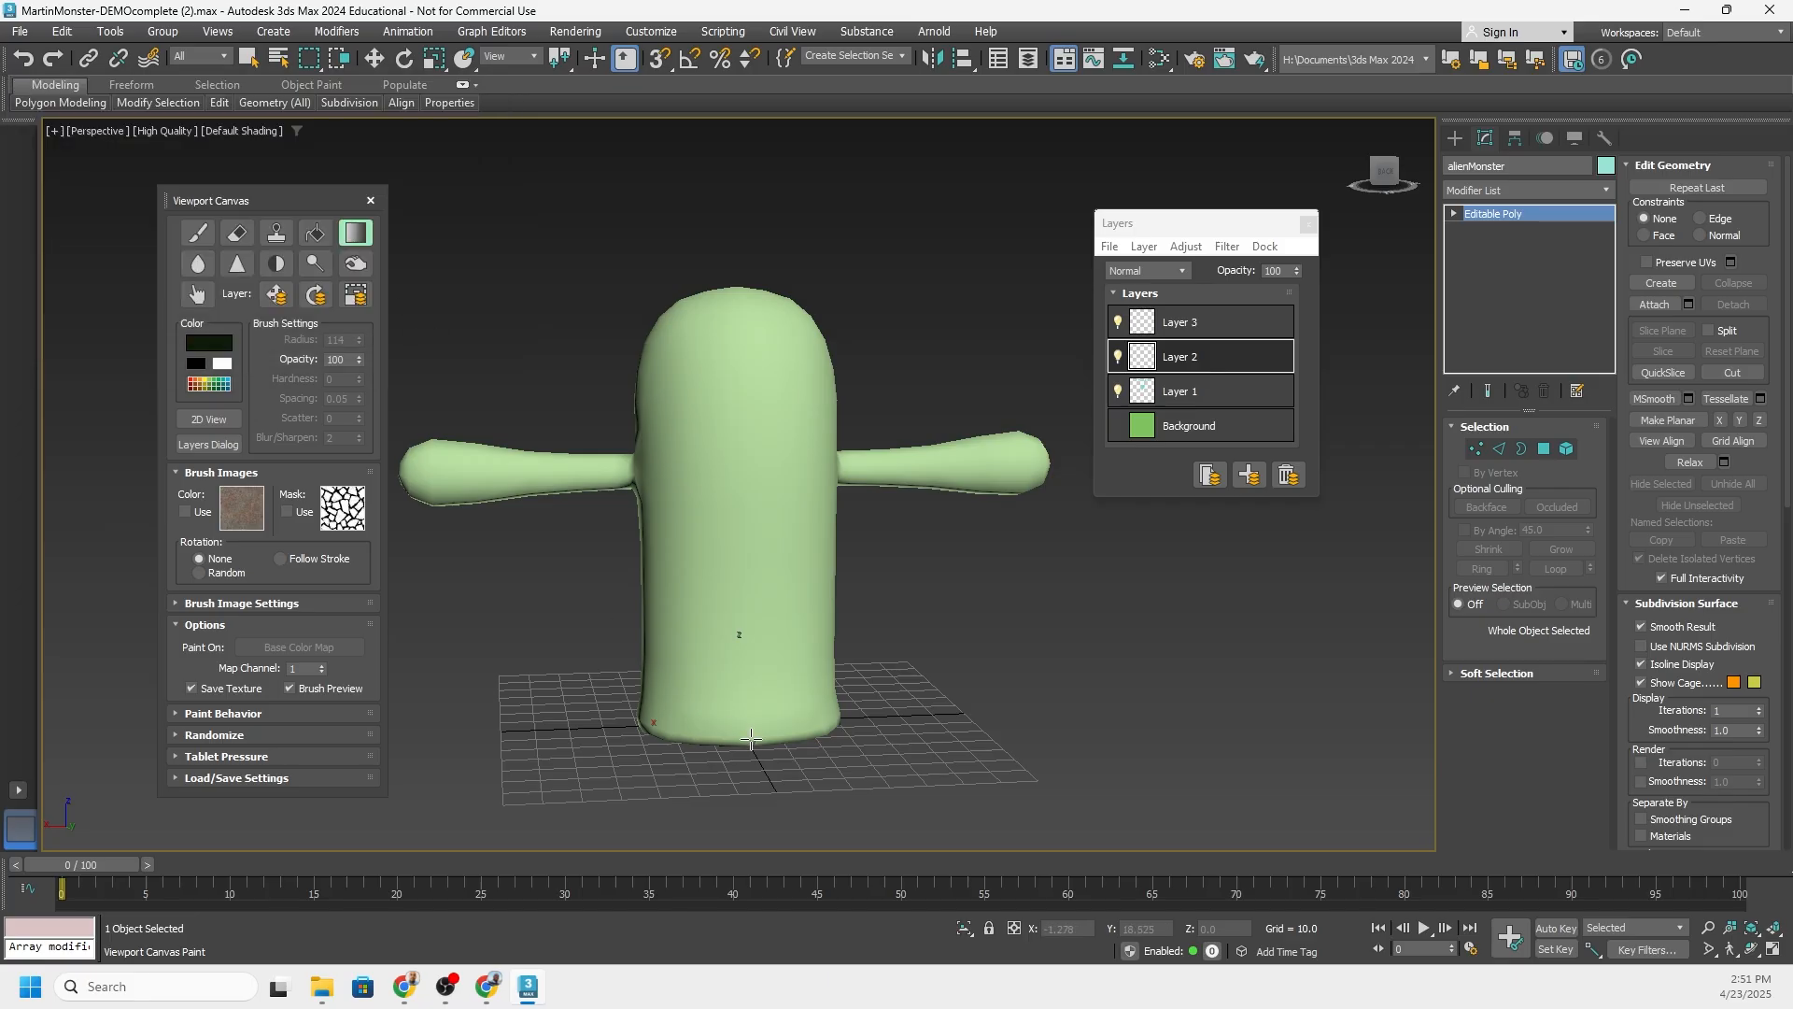
mouse_move(750, 739)
mouse_down()
mouse_move(749, 432)
mouse_move(749, 459)
mouse_up()
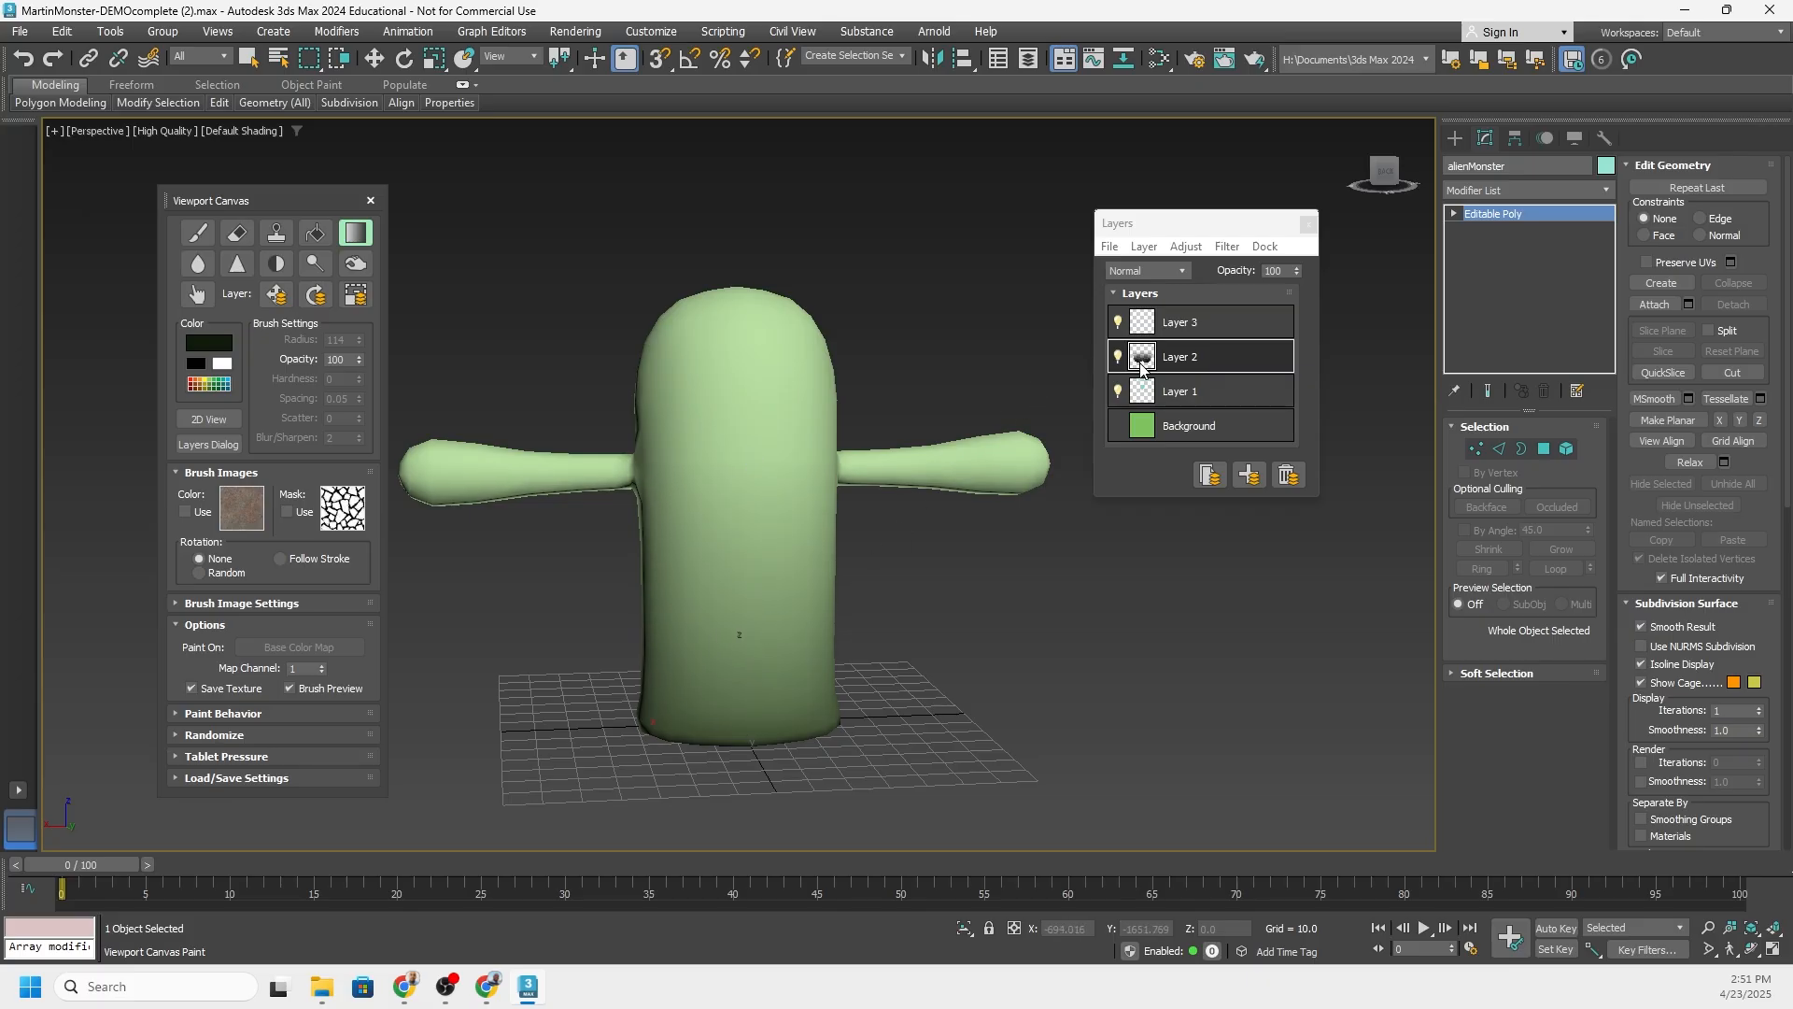
Inspect the gradient from the monster's front and hide Layer 2
alt+middle_drag(631, 492, 976, 503)
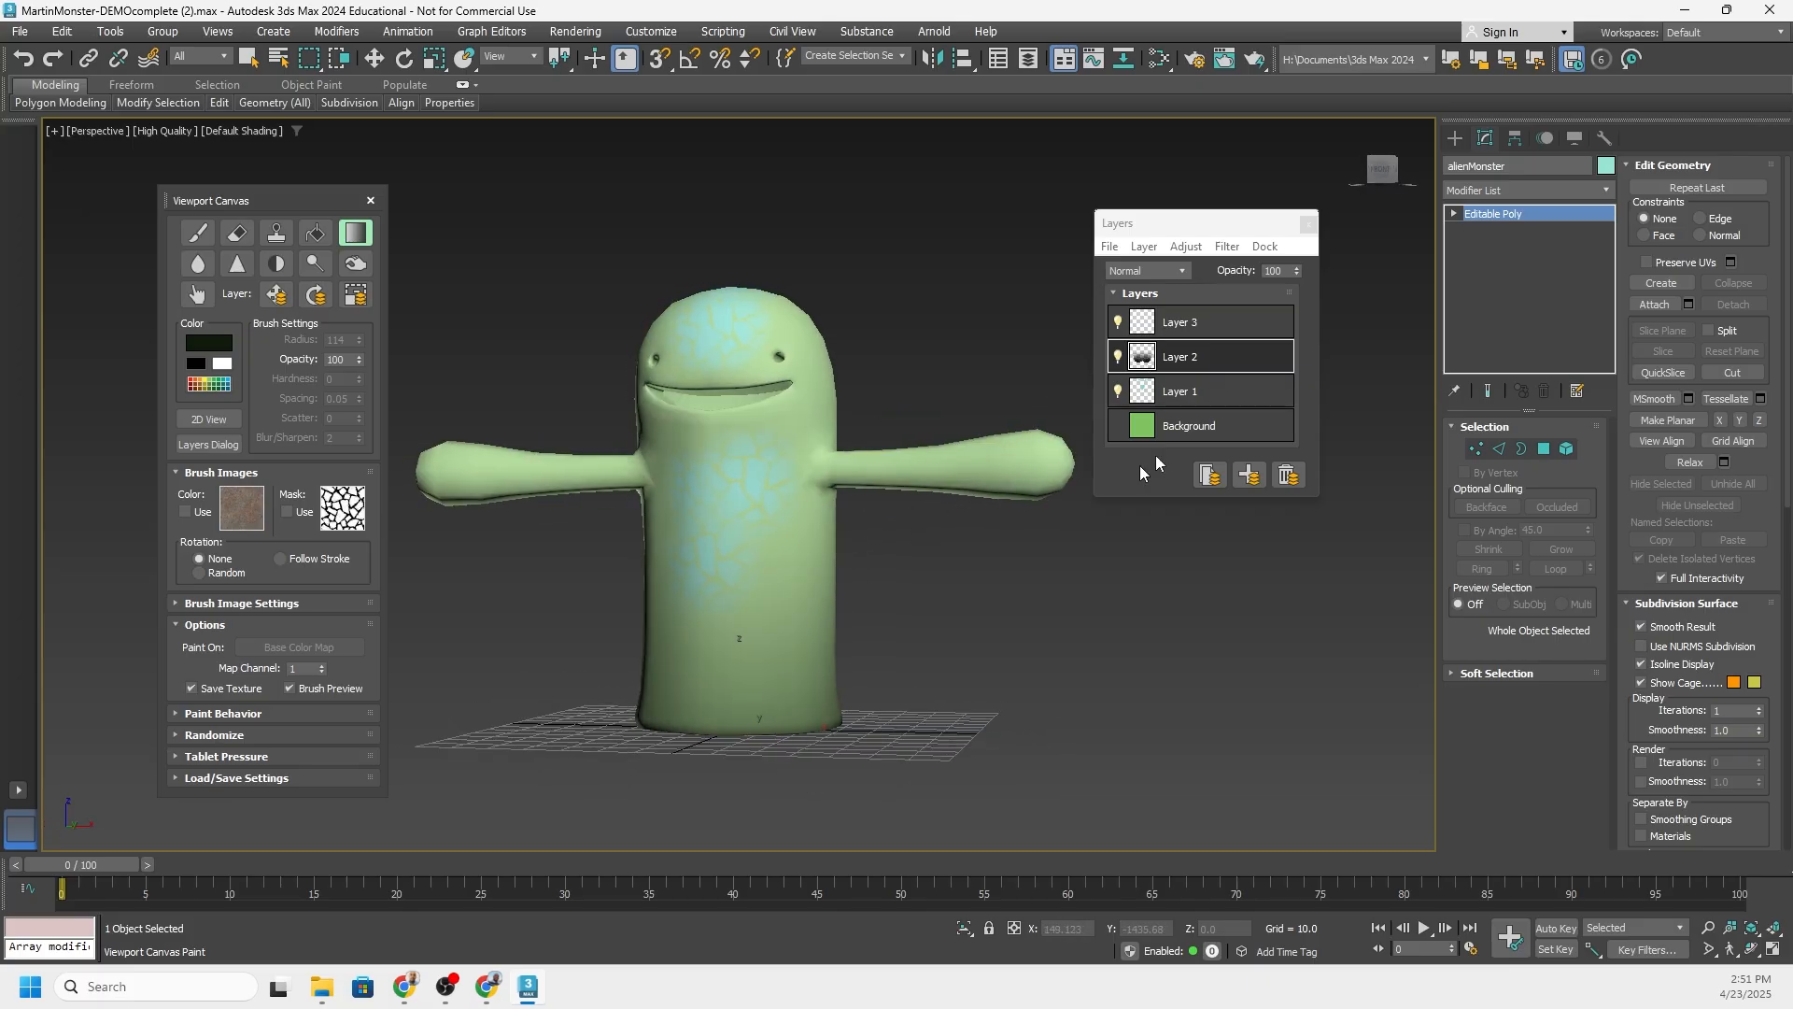
click(1119, 356)
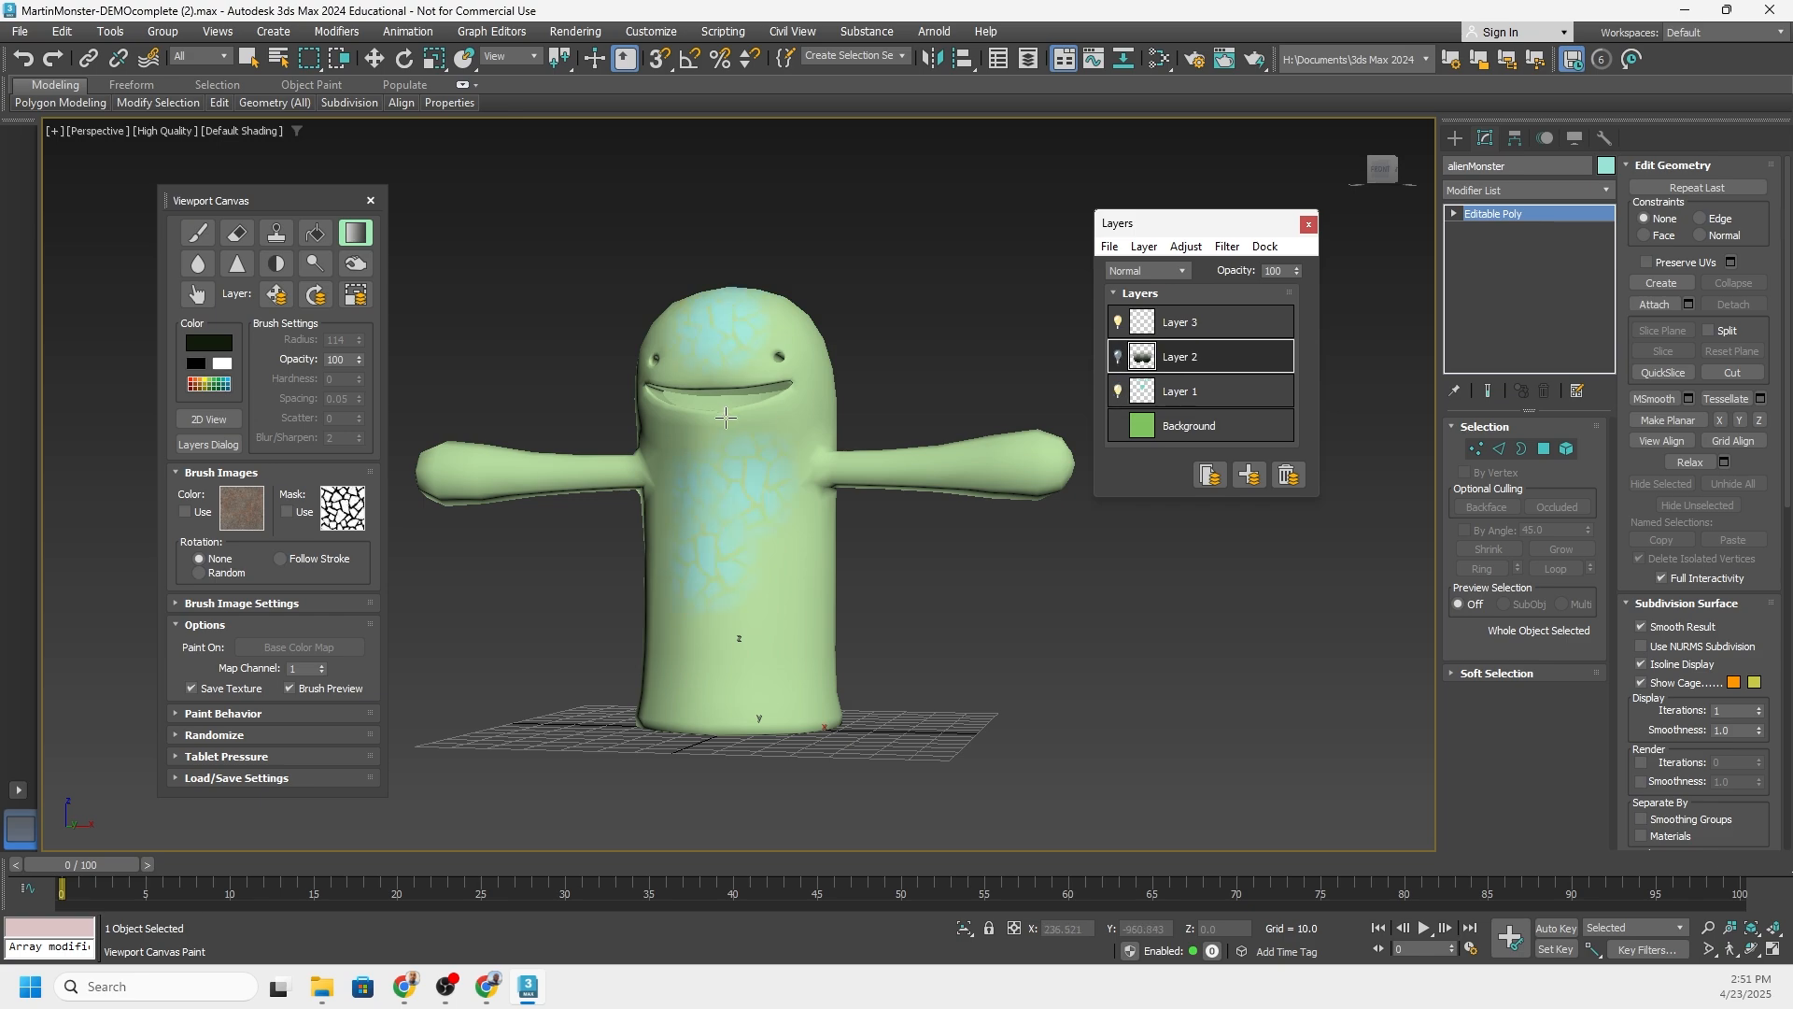
alt+middle_drag(726, 417, 753, 475)
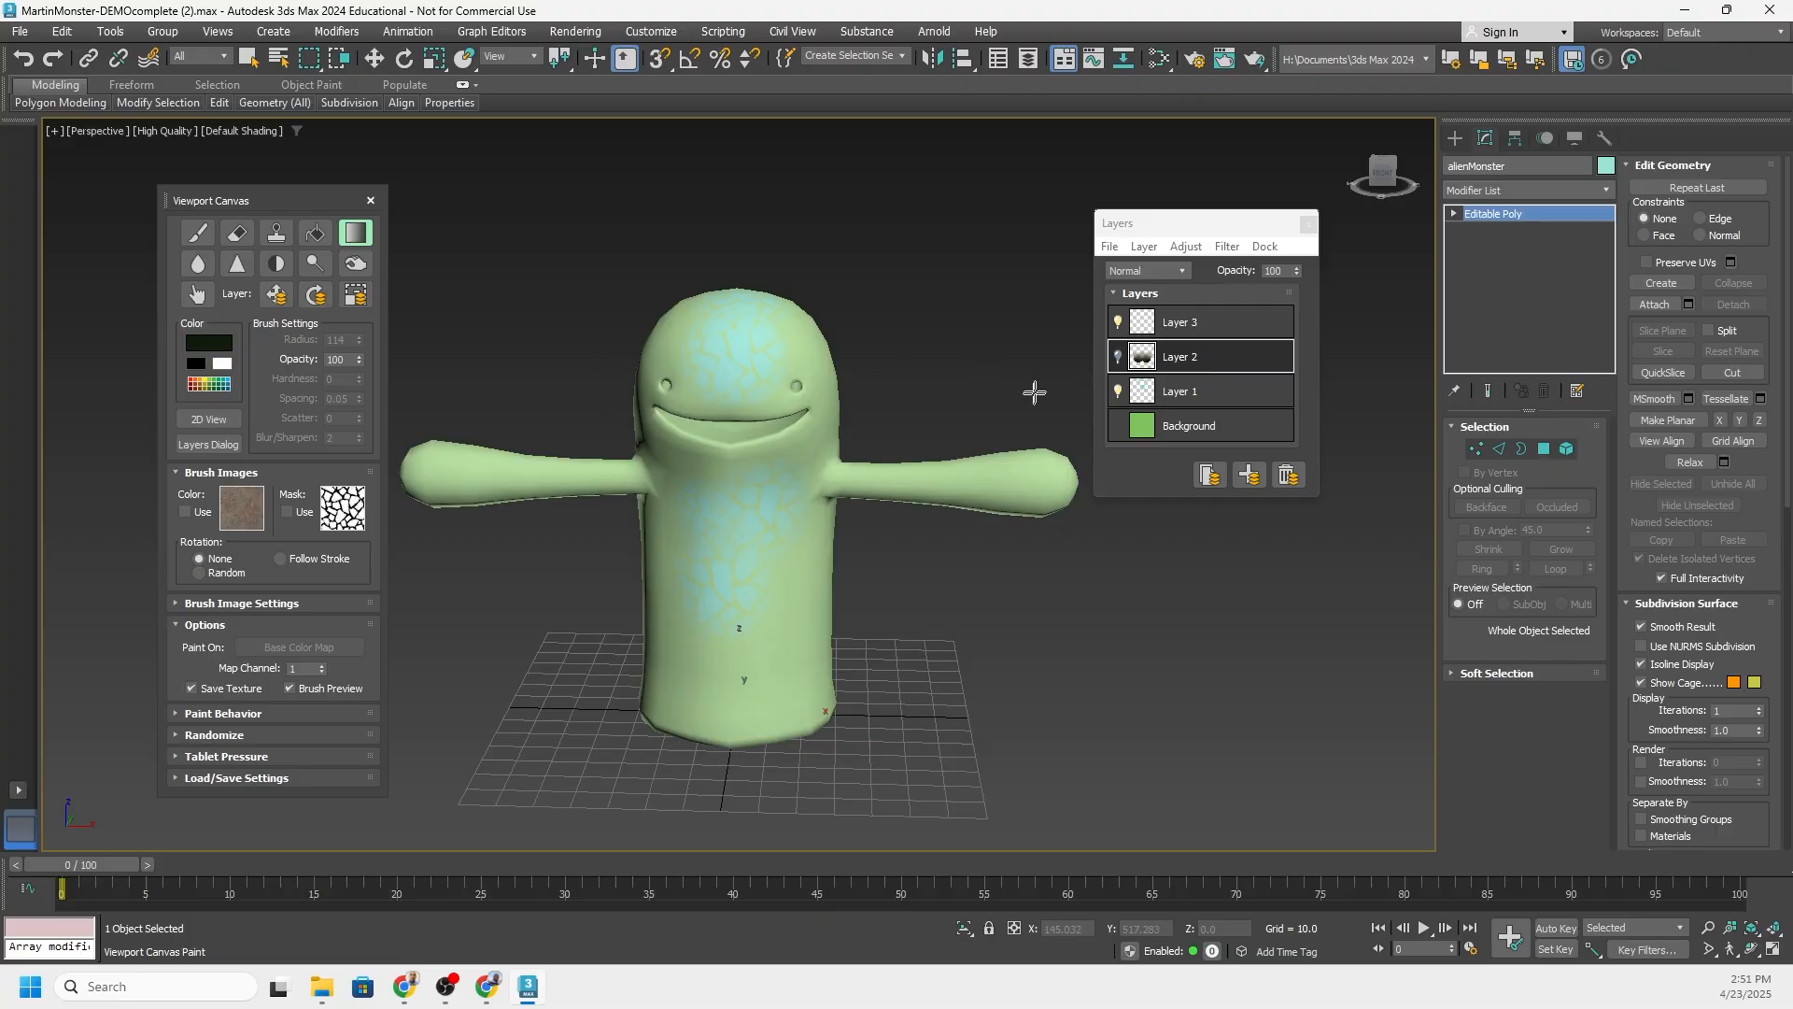
alt+middle_drag(735, 517, 783, 477)
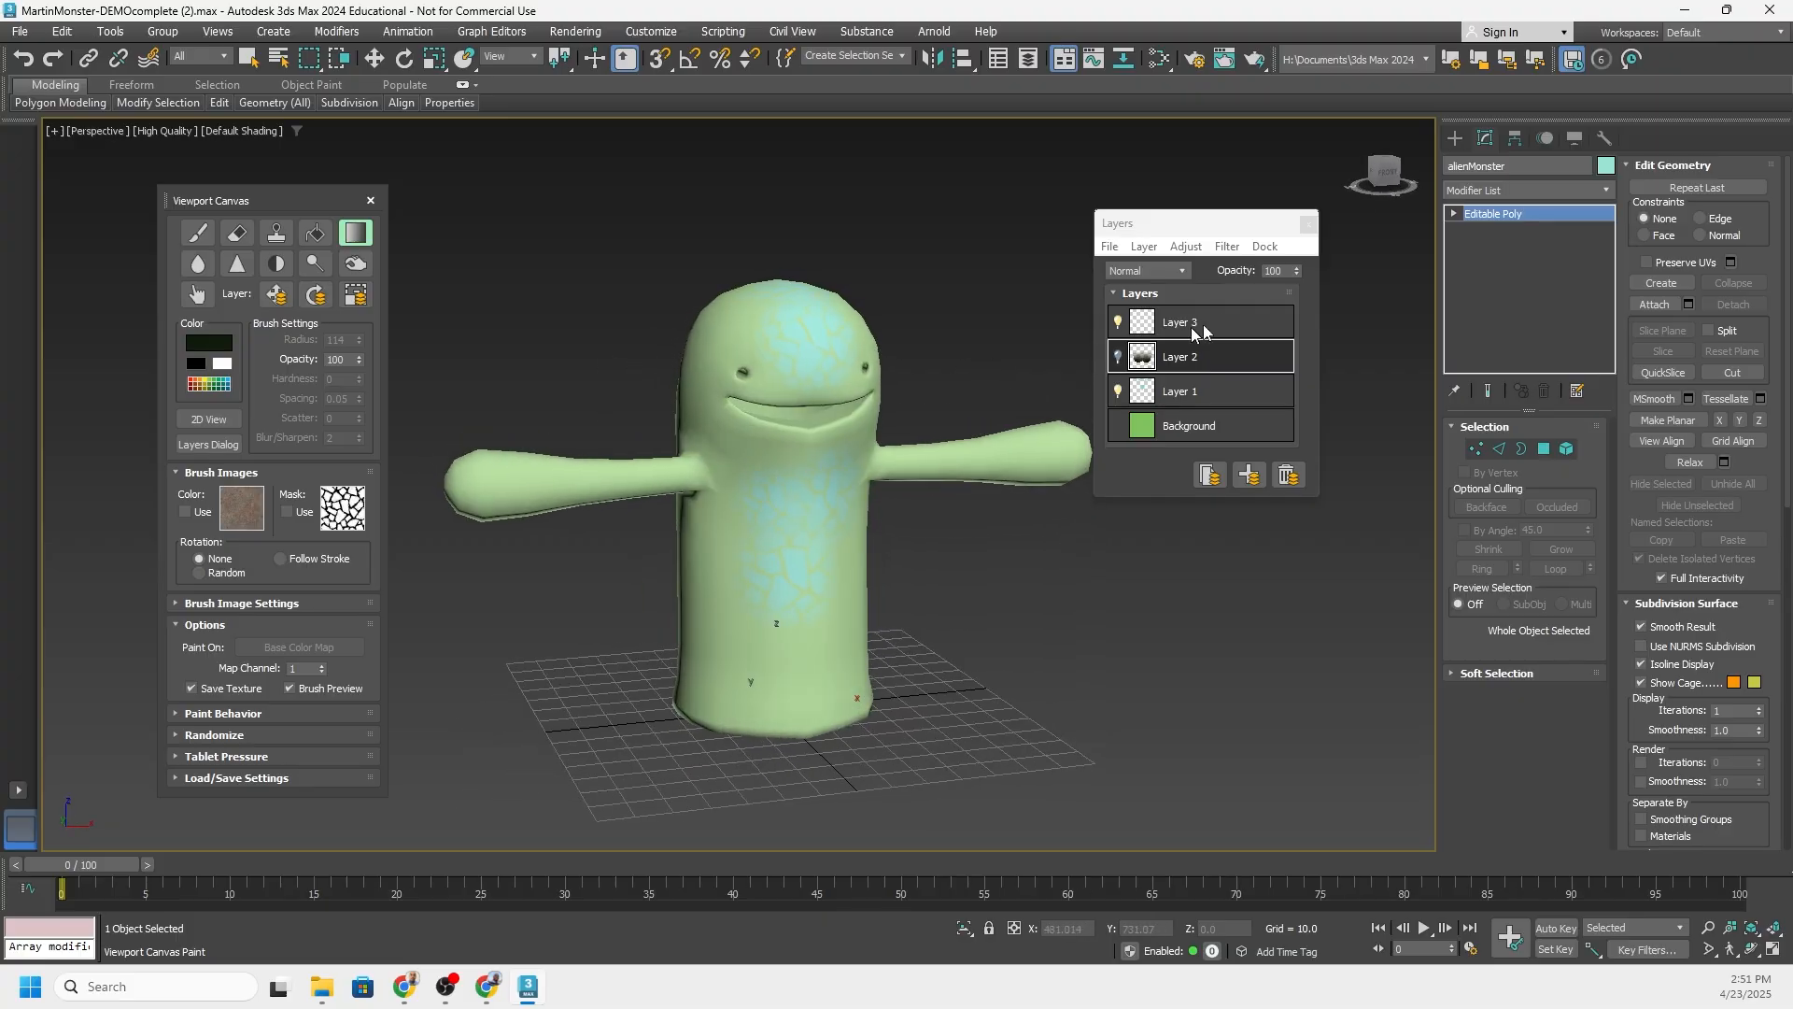
Save the layered texture as a PSD named AlienMonster-DM in the AlienMonster folder under Downloads
click(1112, 247)
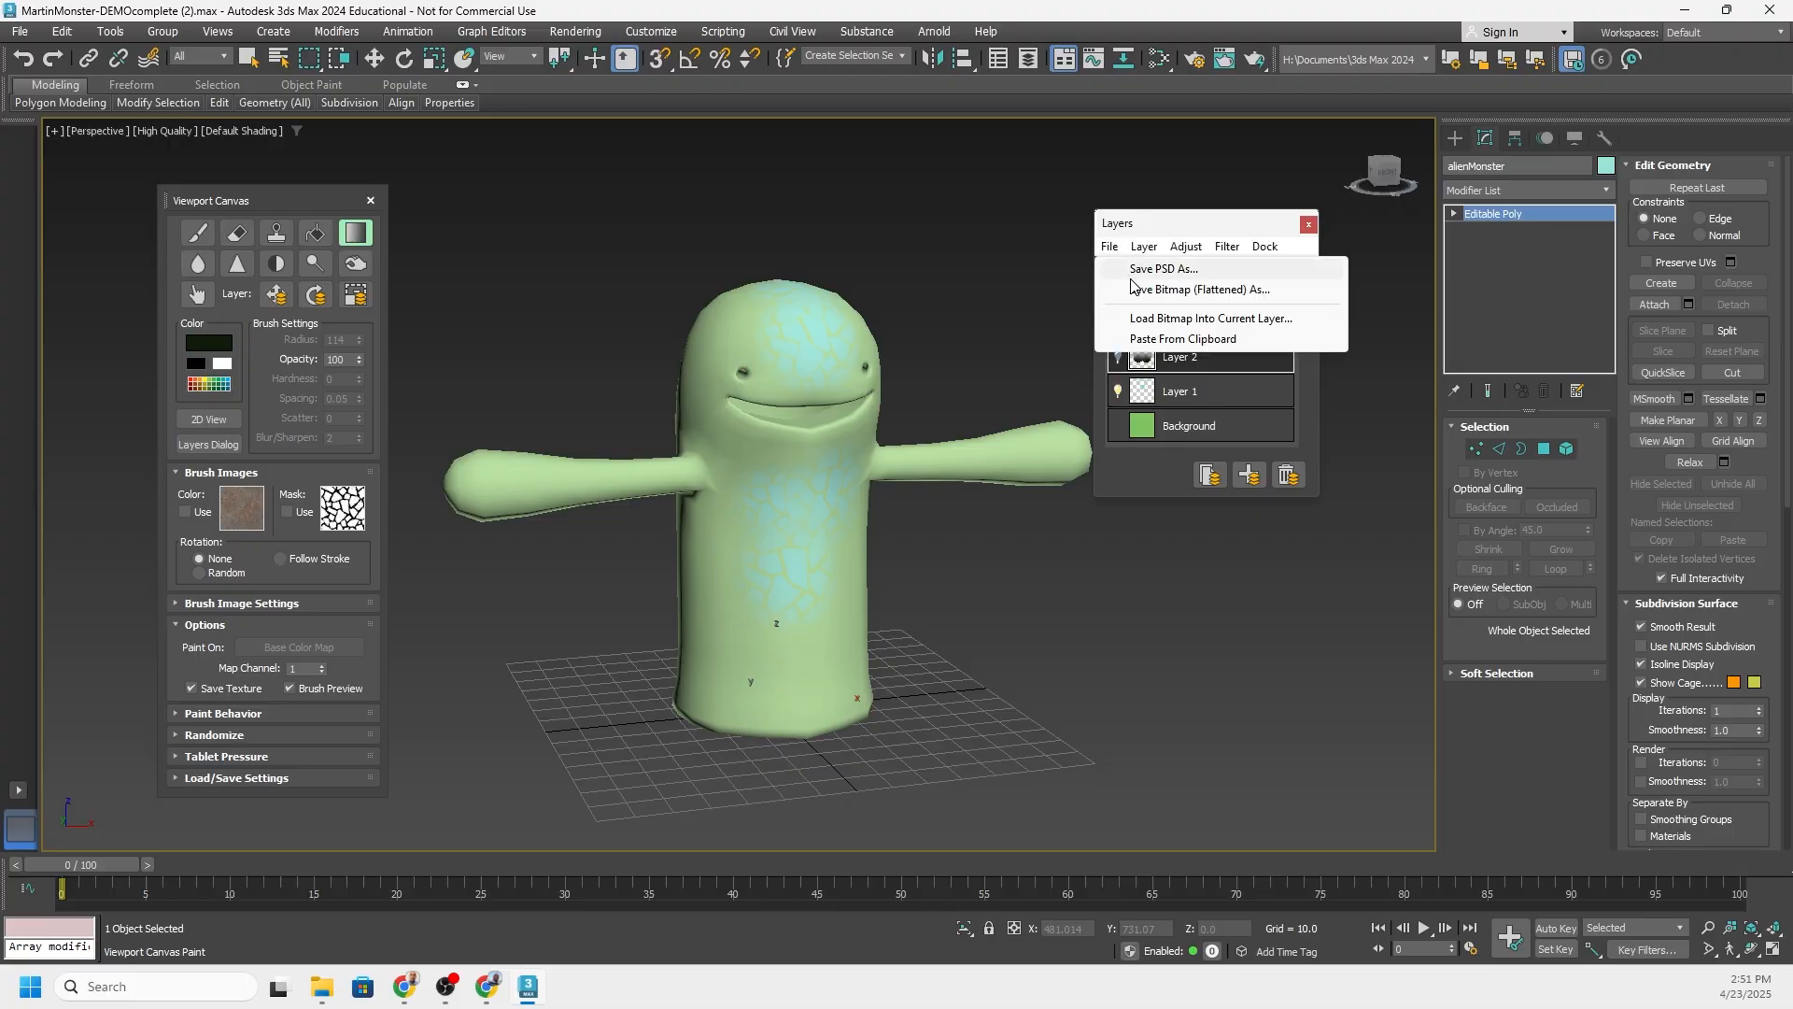
click(1182, 269)
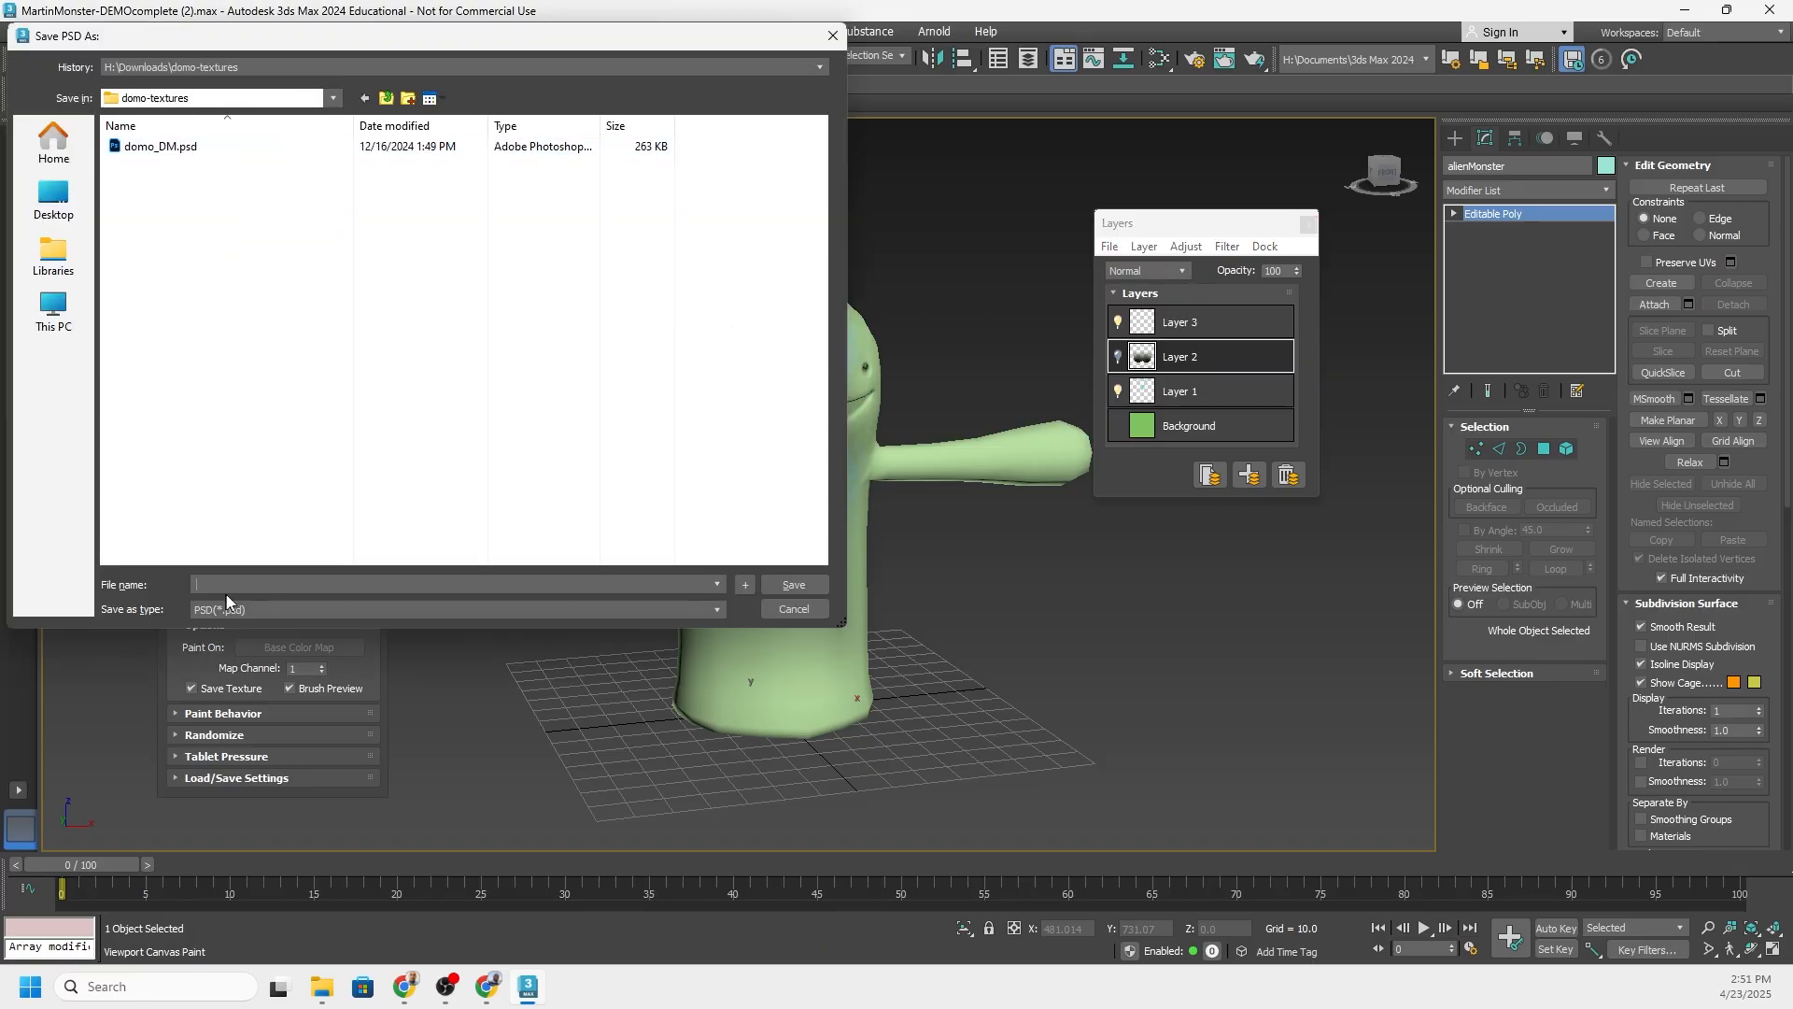
click(386, 98)
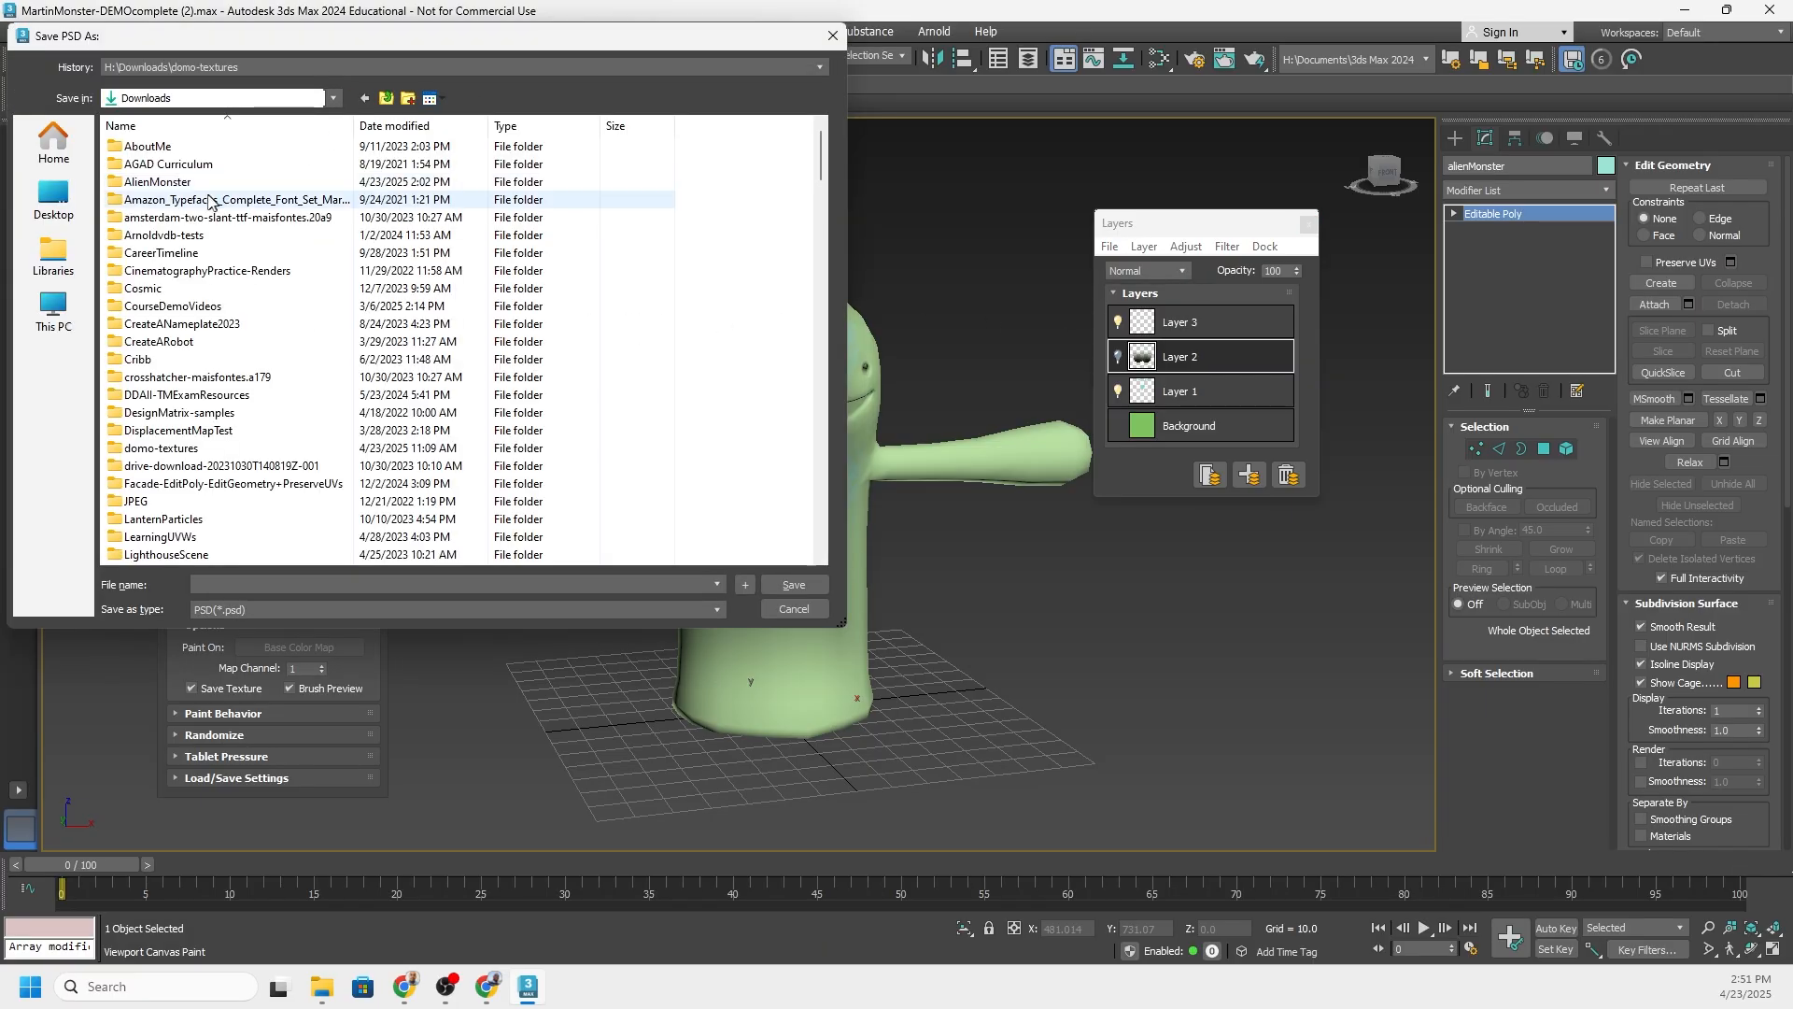
double_click(157, 181)
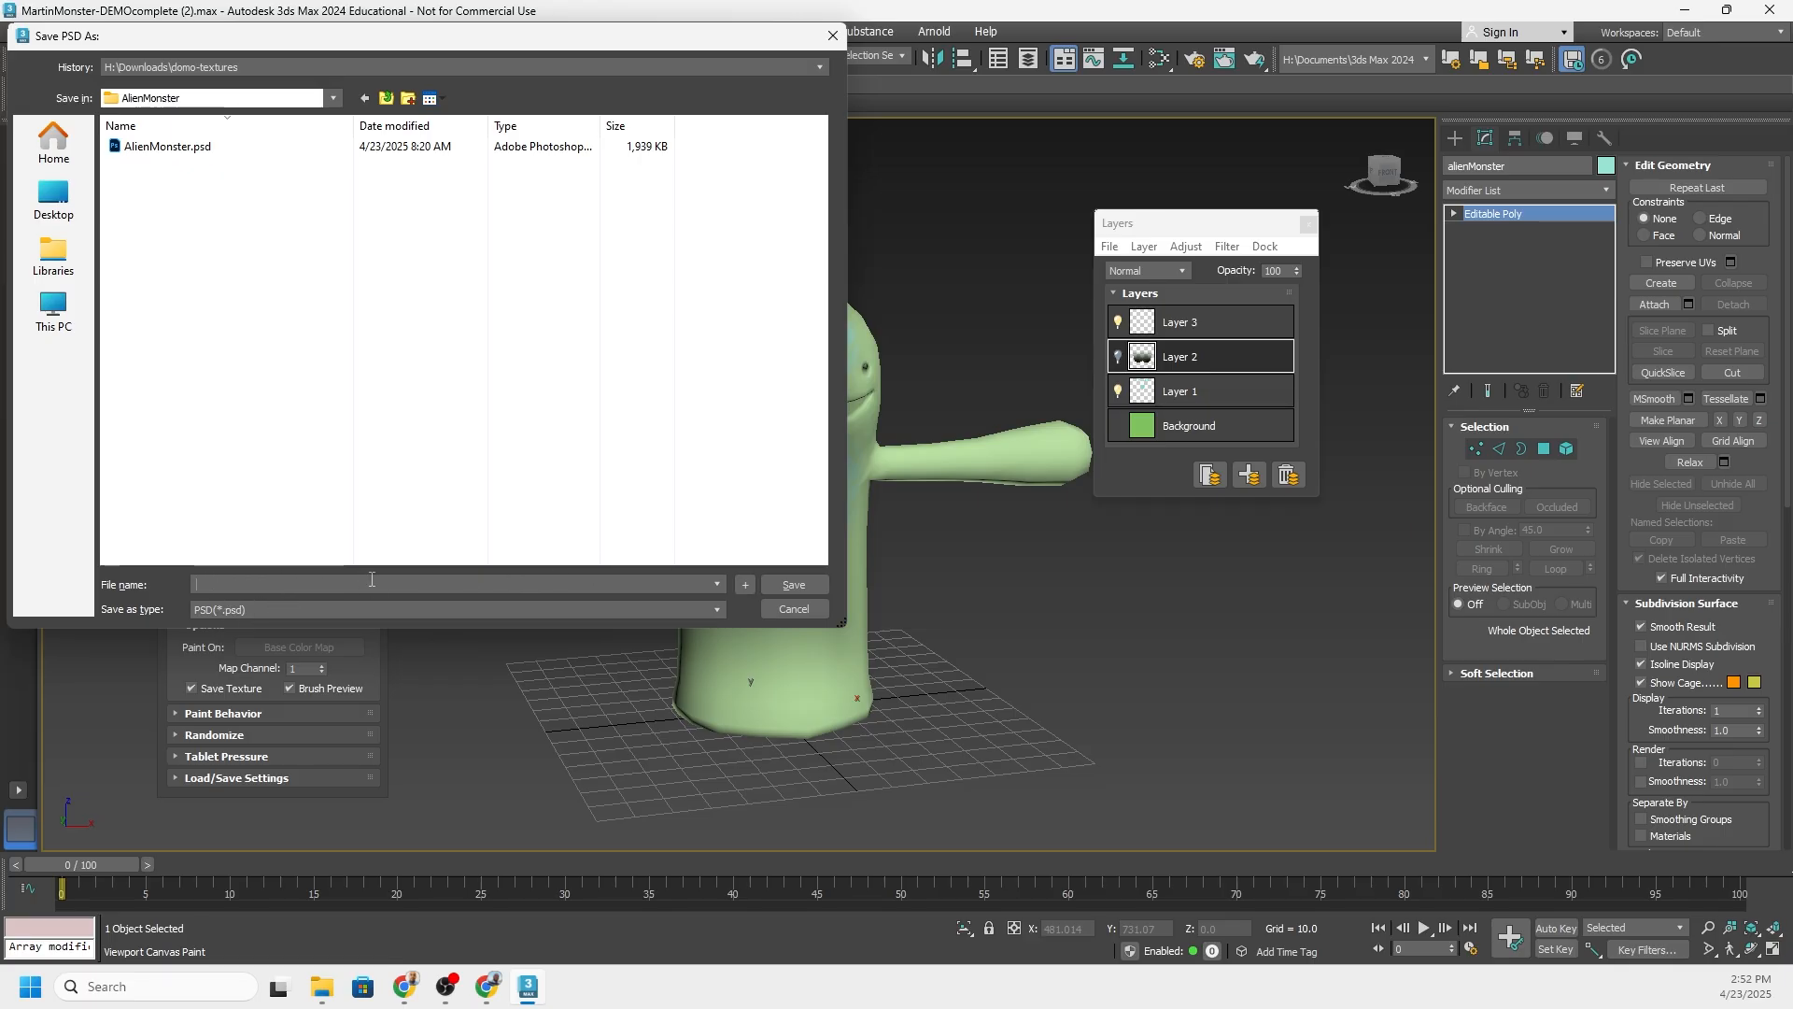
text(A)
key(Down)
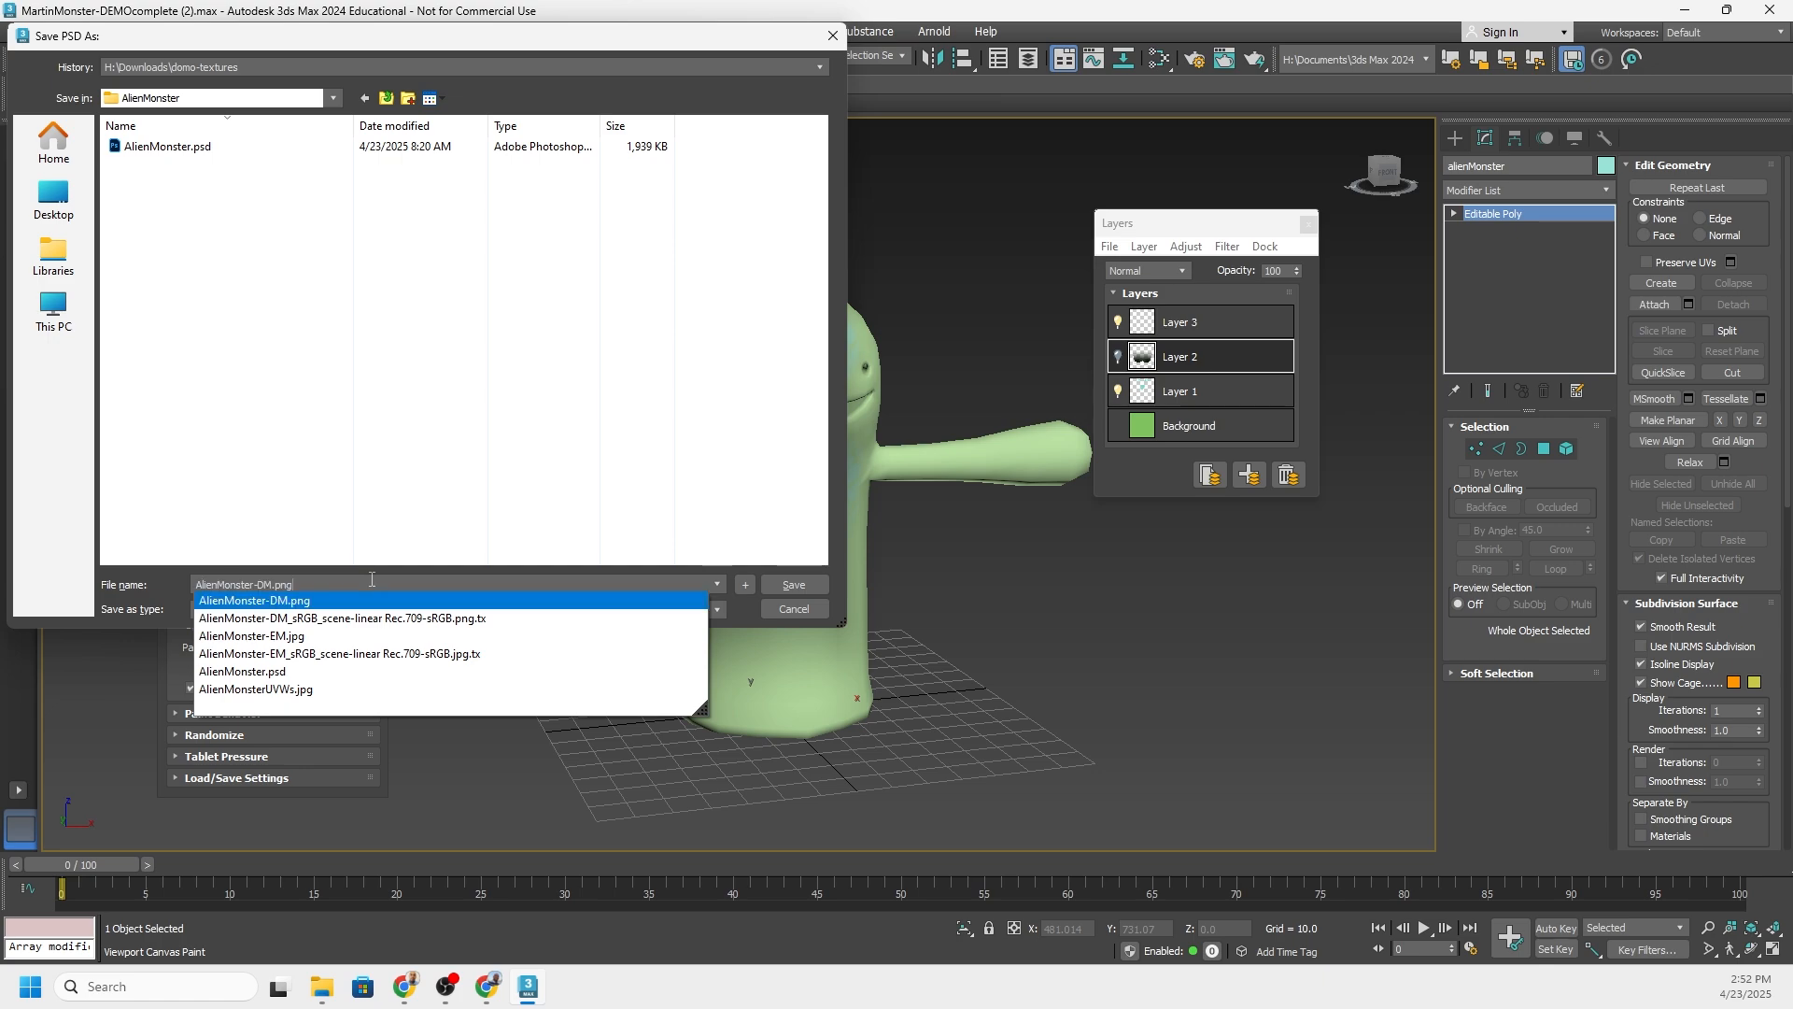
key(BackSpace)
key(BackSpace)
key(BackSpace)
key(BackSpace)
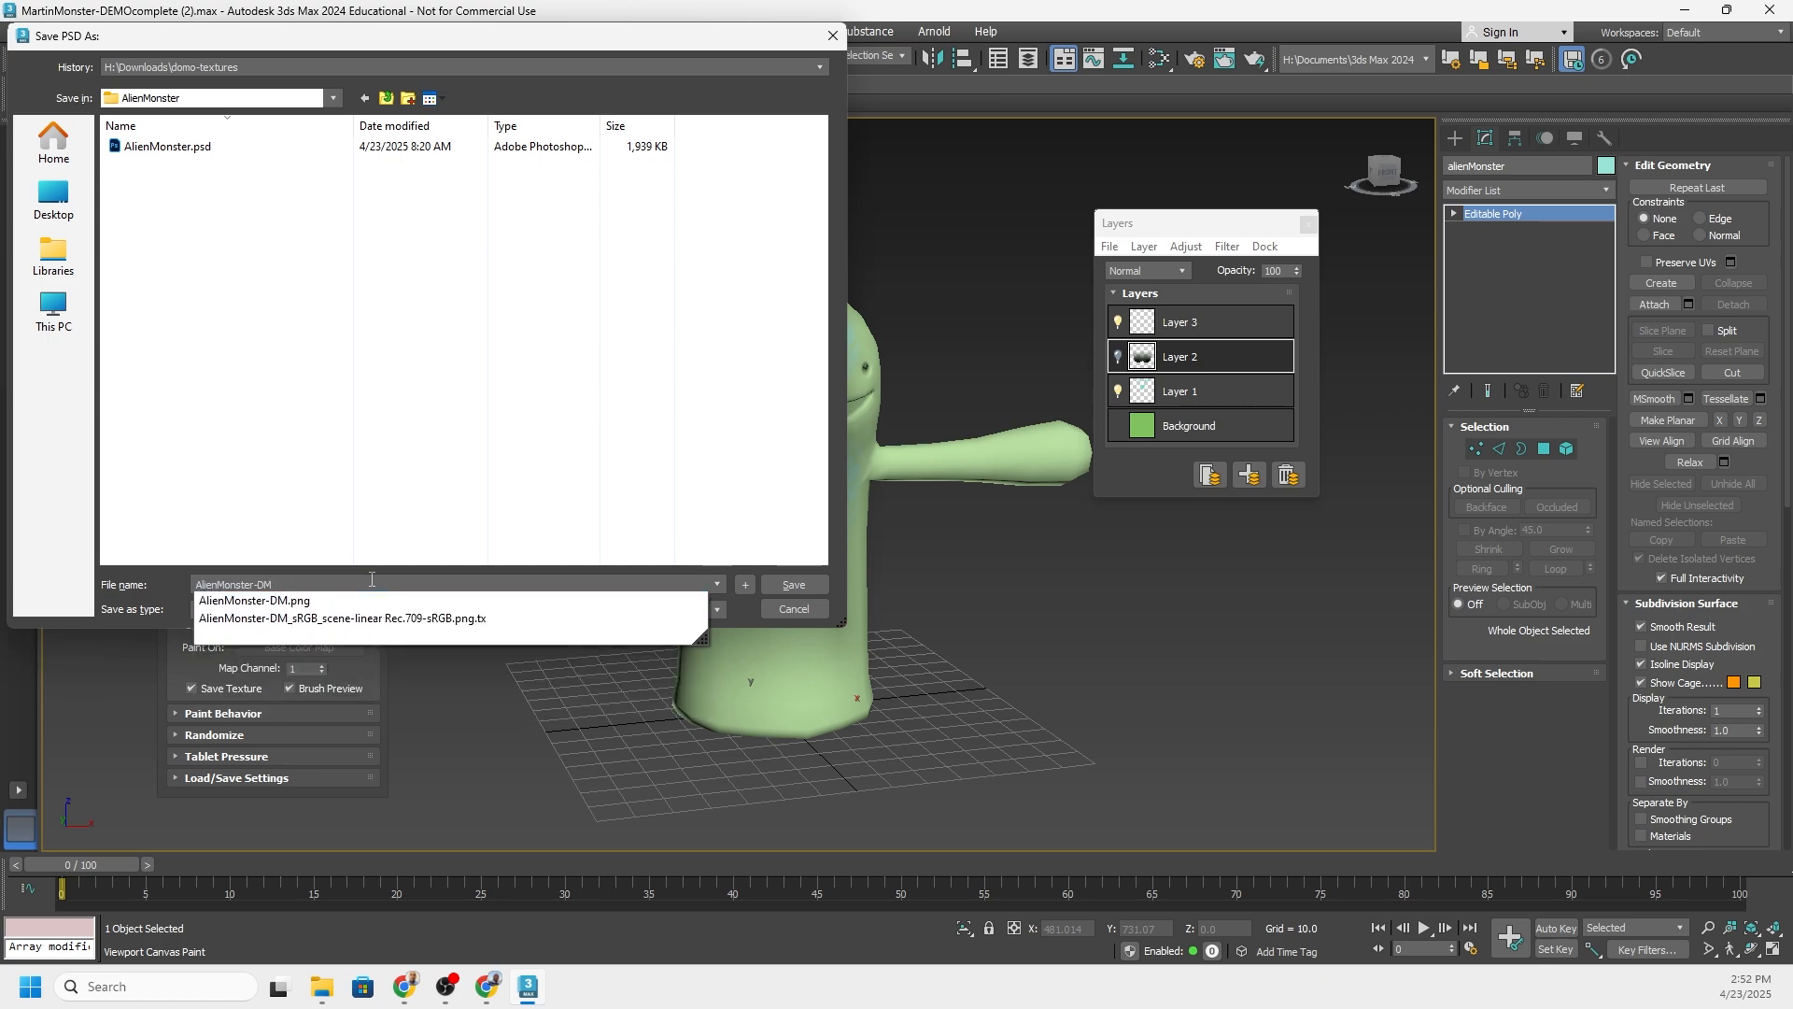
key(Return)
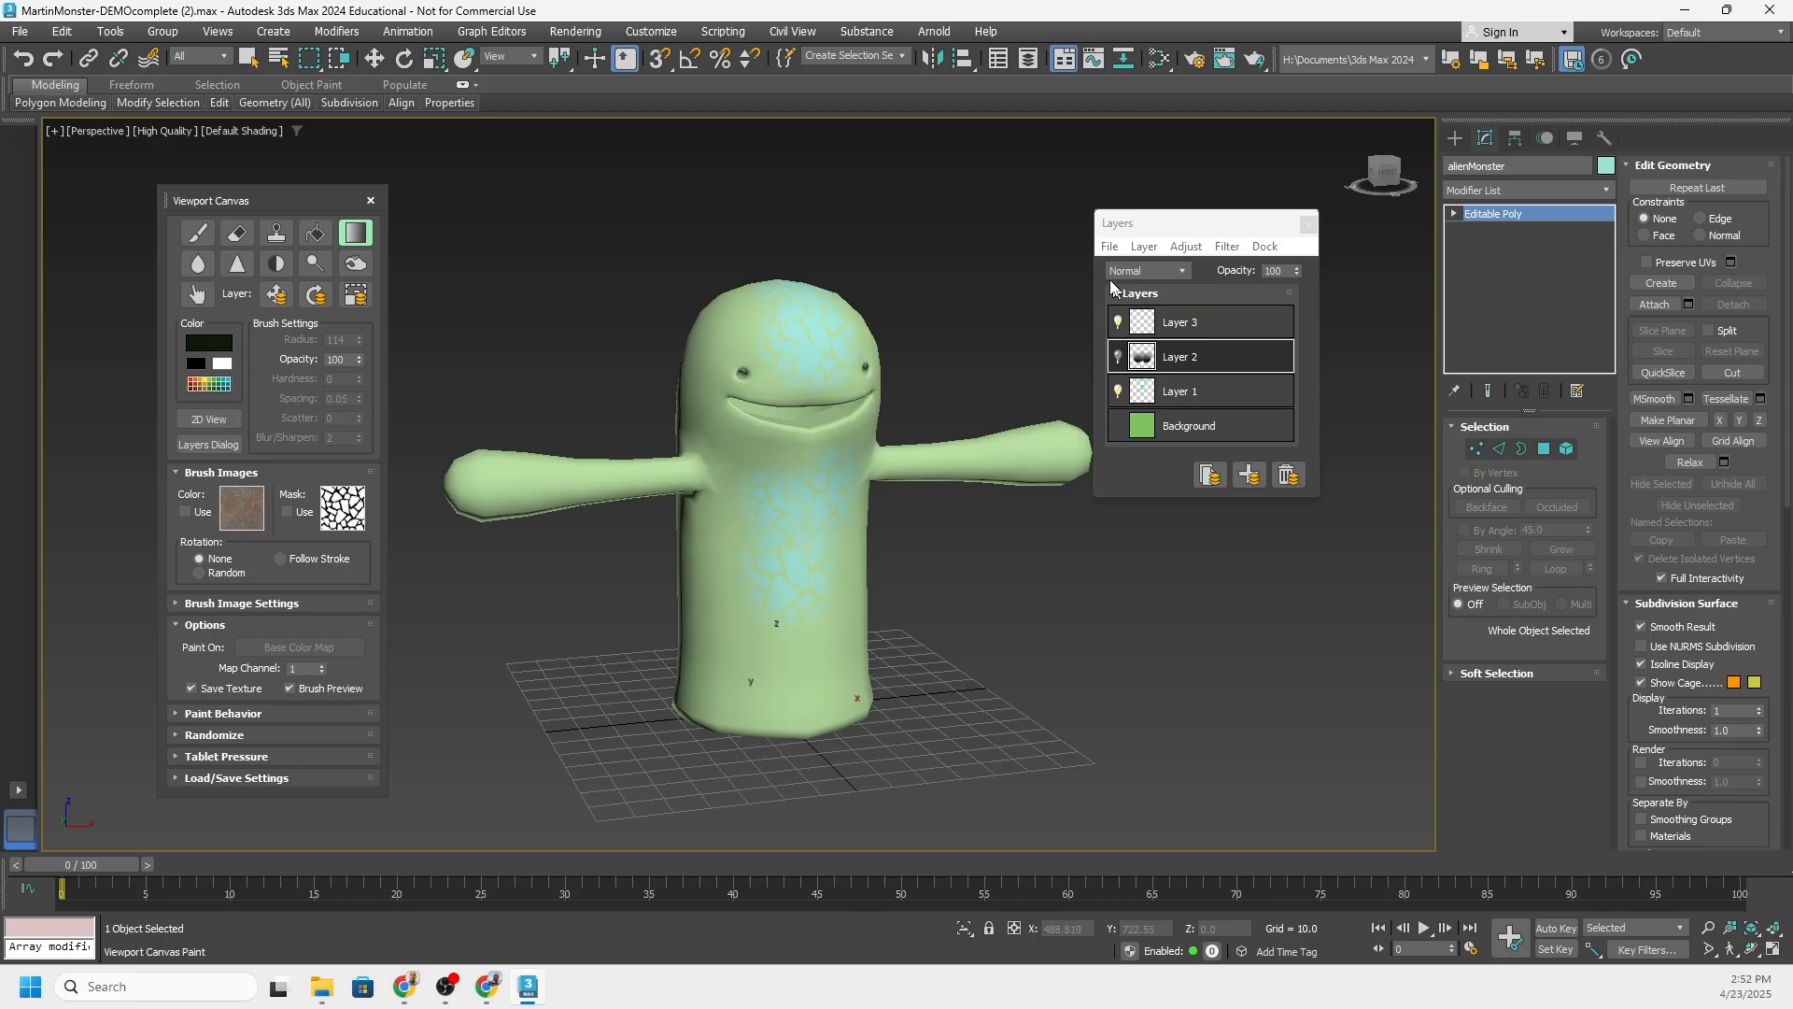
Save the layers as a flattened JPEG bitmap named AlienMonster-DM.jpg in the AlienMonster folder
click(1110, 246)
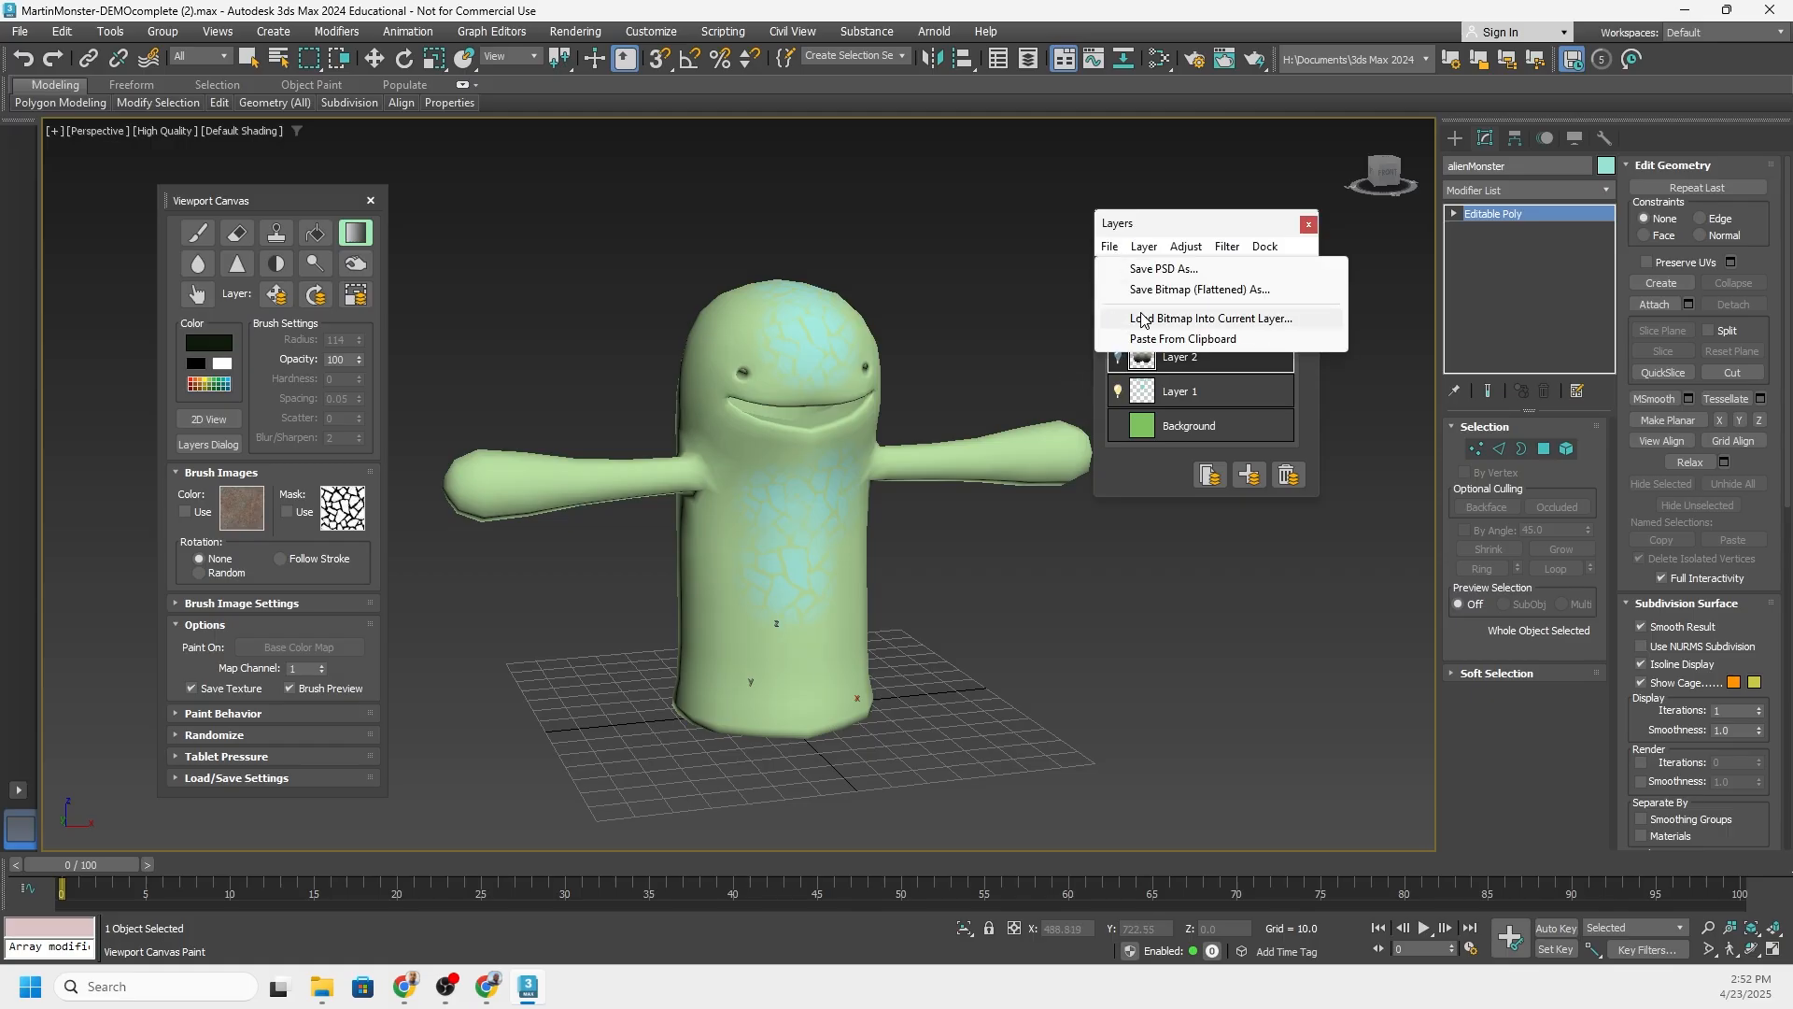
click(1202, 290)
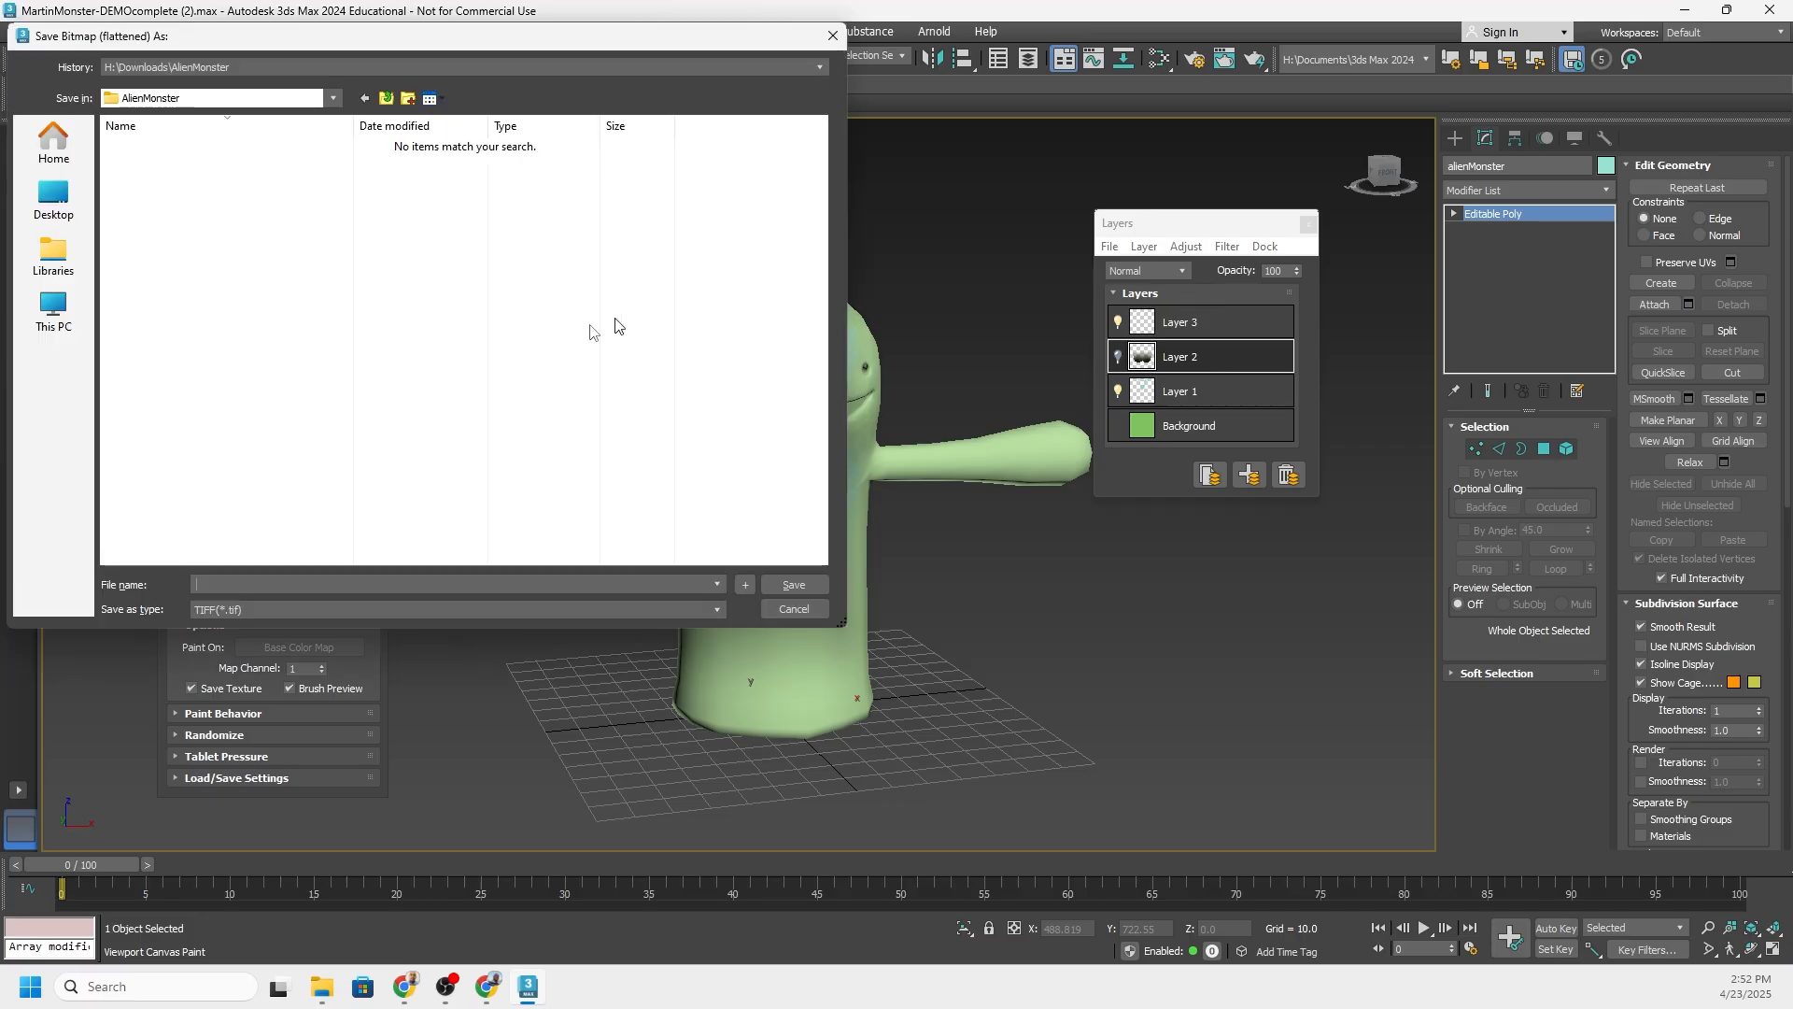
click(250, 608)
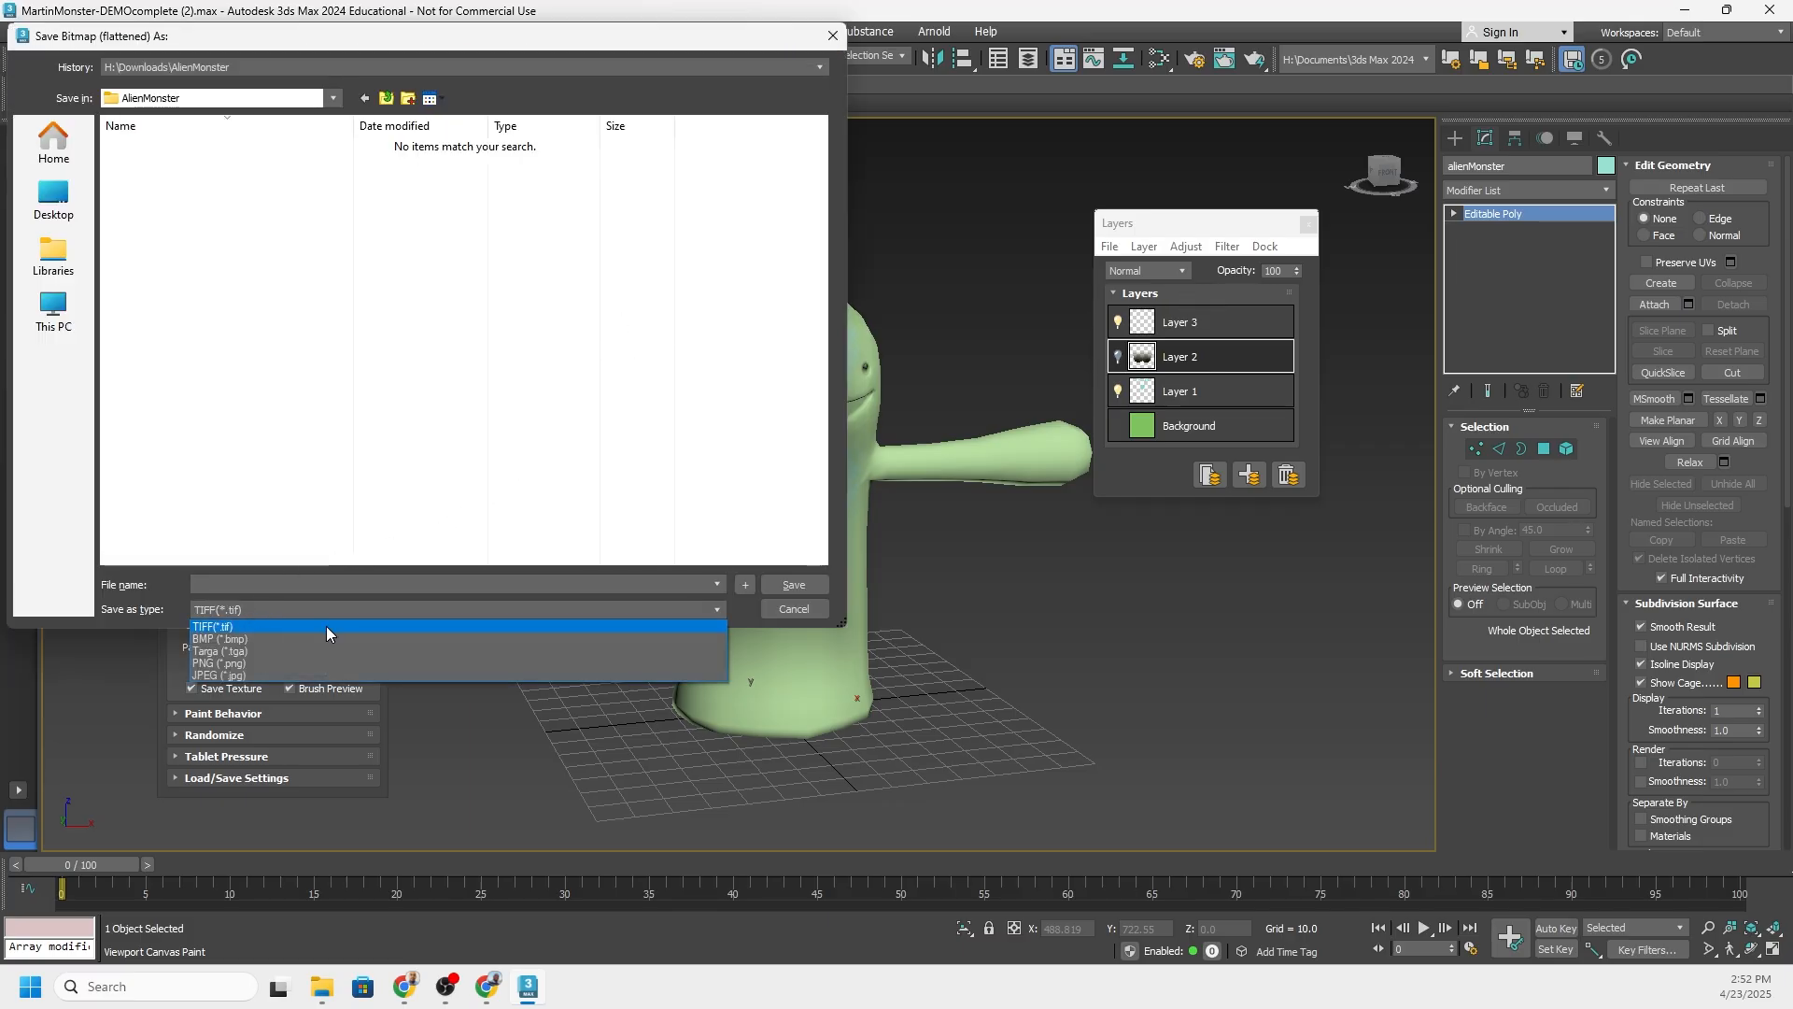
click(235, 675)
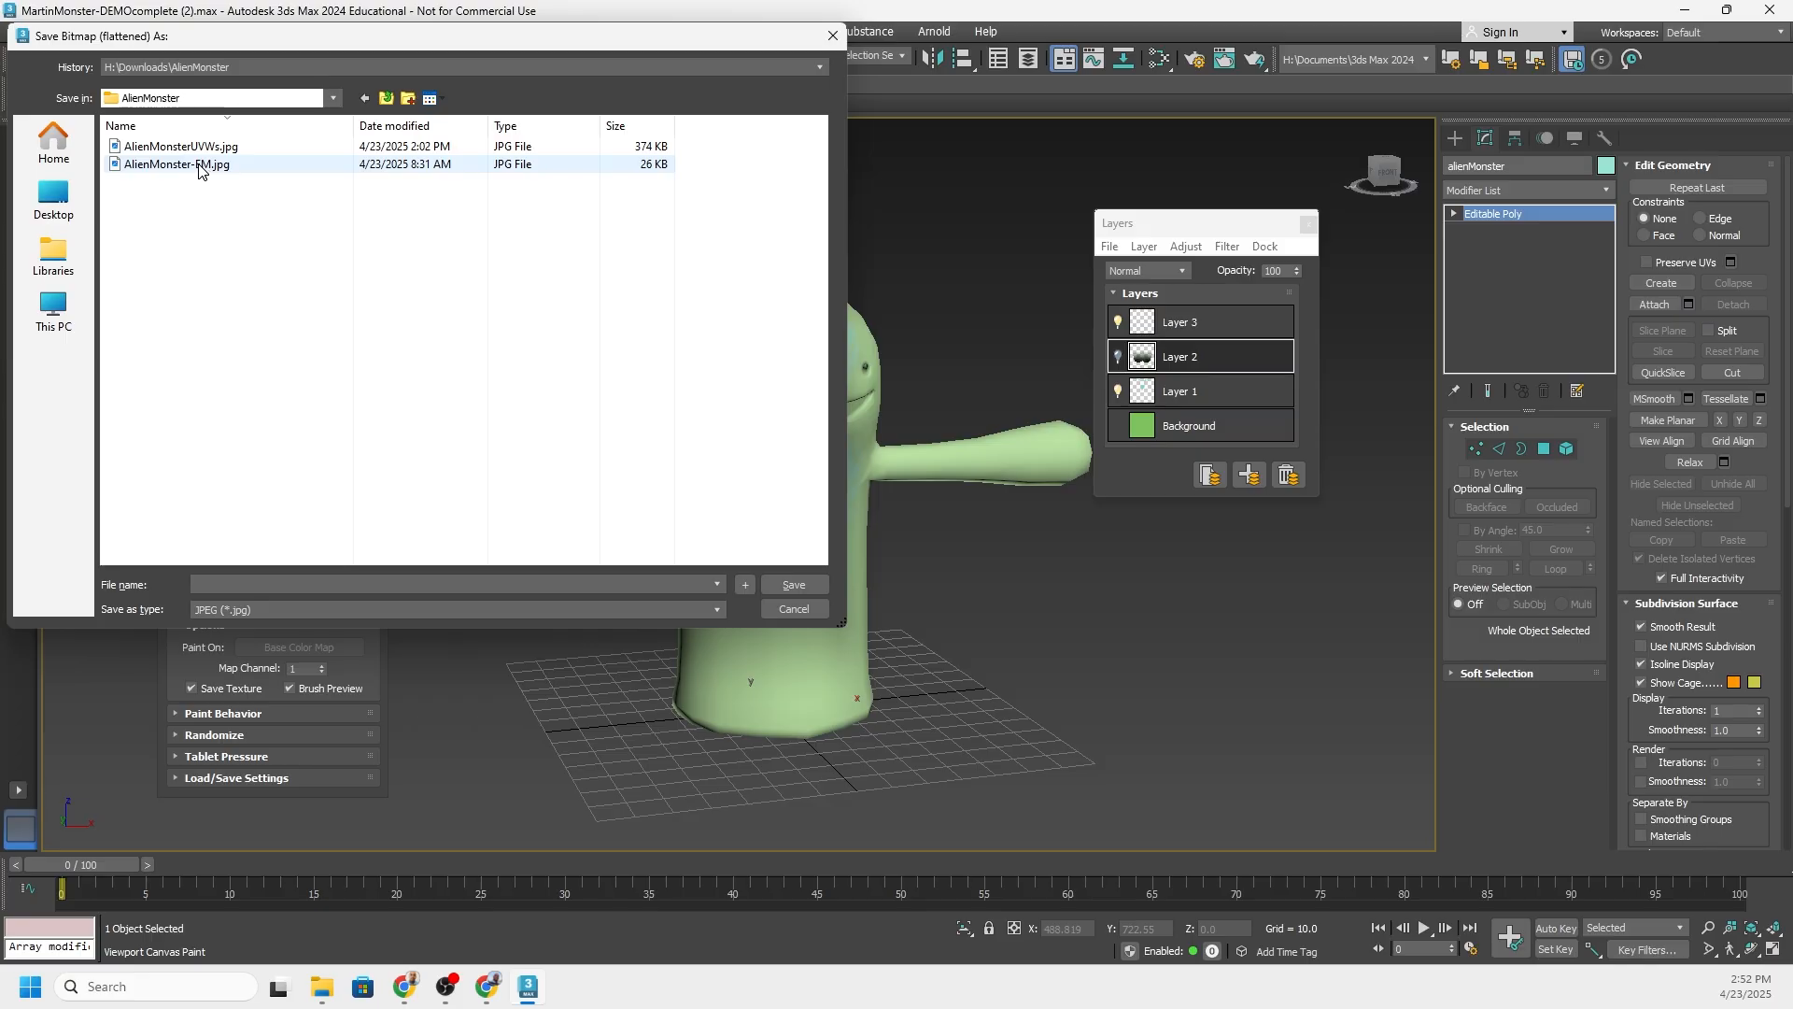
click(205, 168)
click(262, 585)
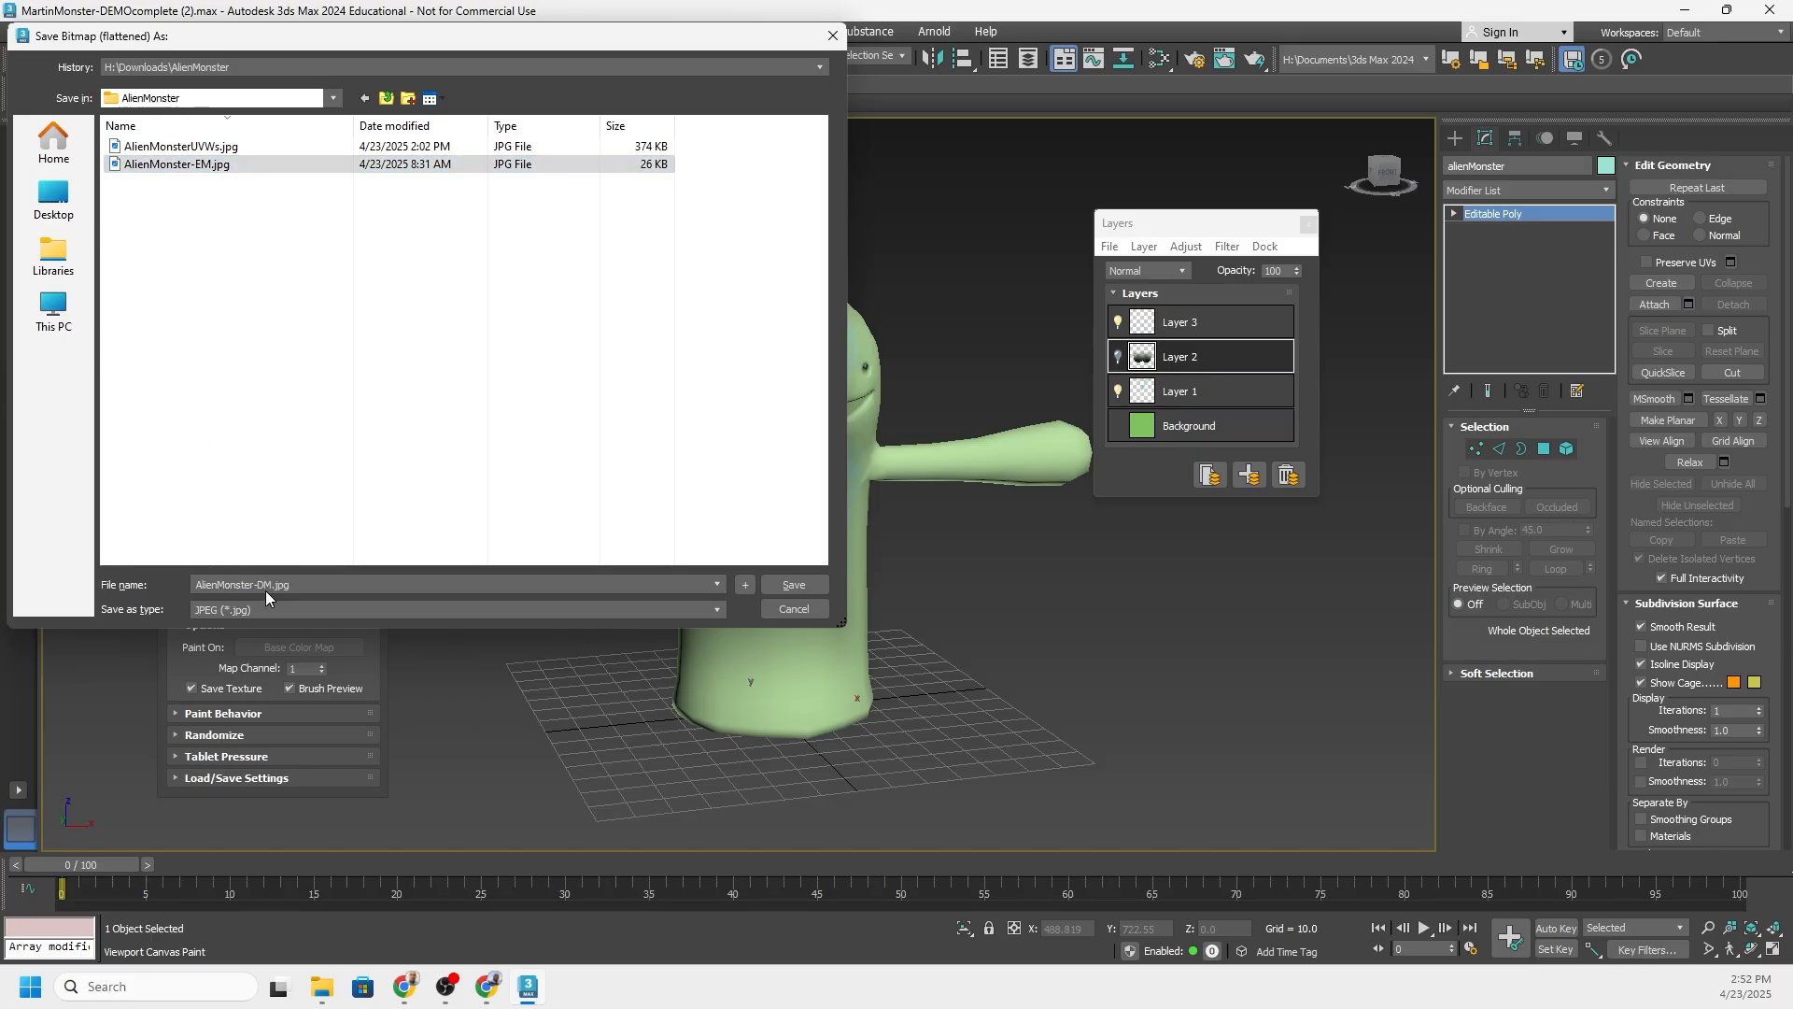
click(803, 586)
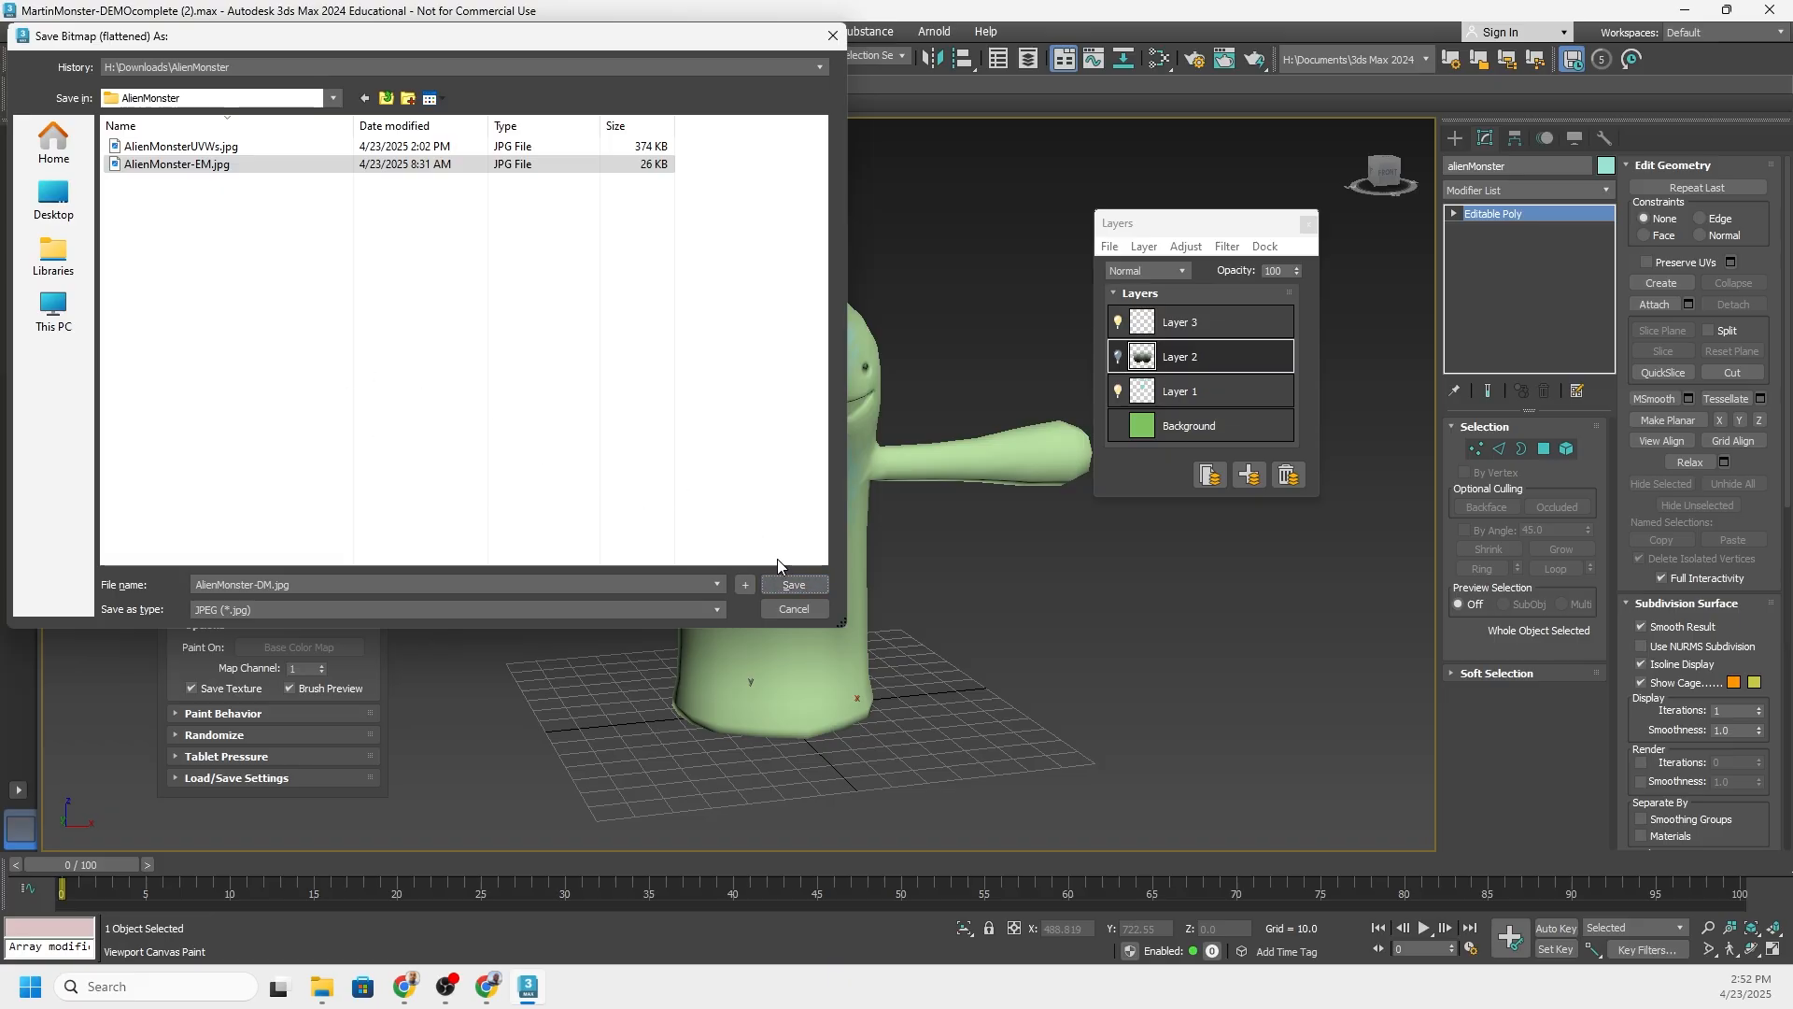
click(794, 586)
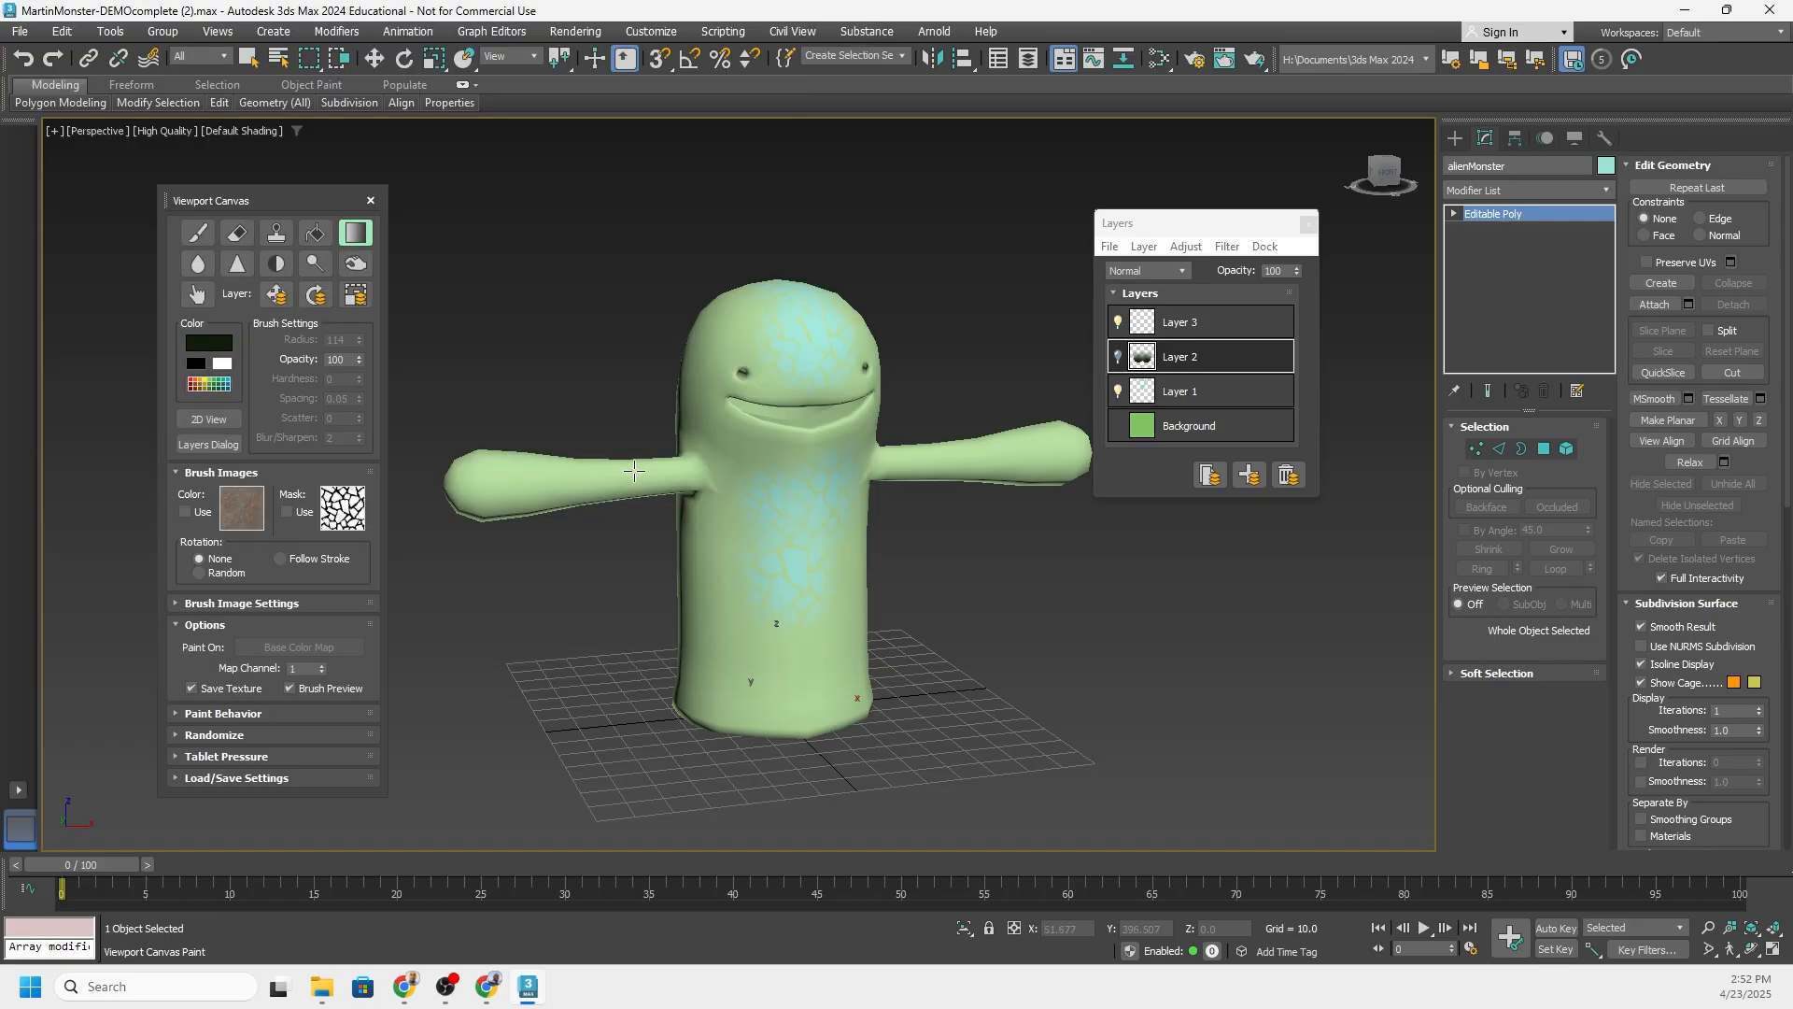
Close the Layers dialog and the Viewport Canvas
alt+middle_drag(820, 556, 828, 515)
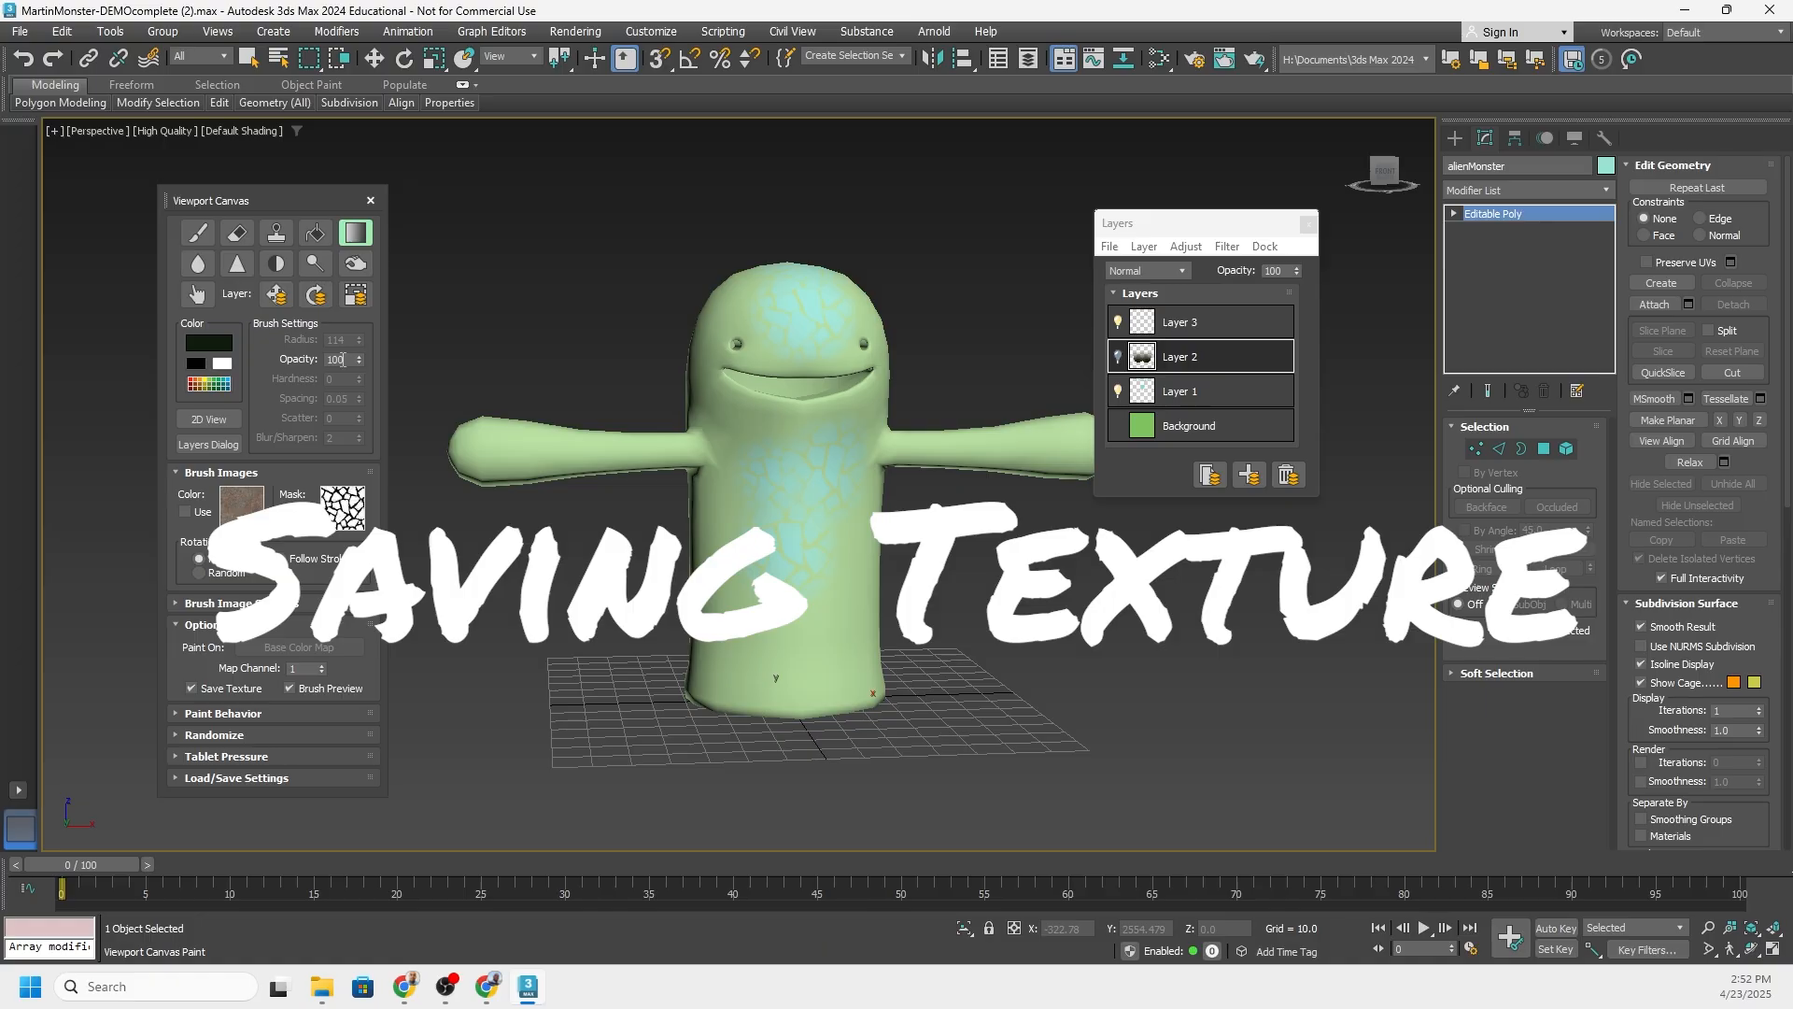
click(1111, 247)
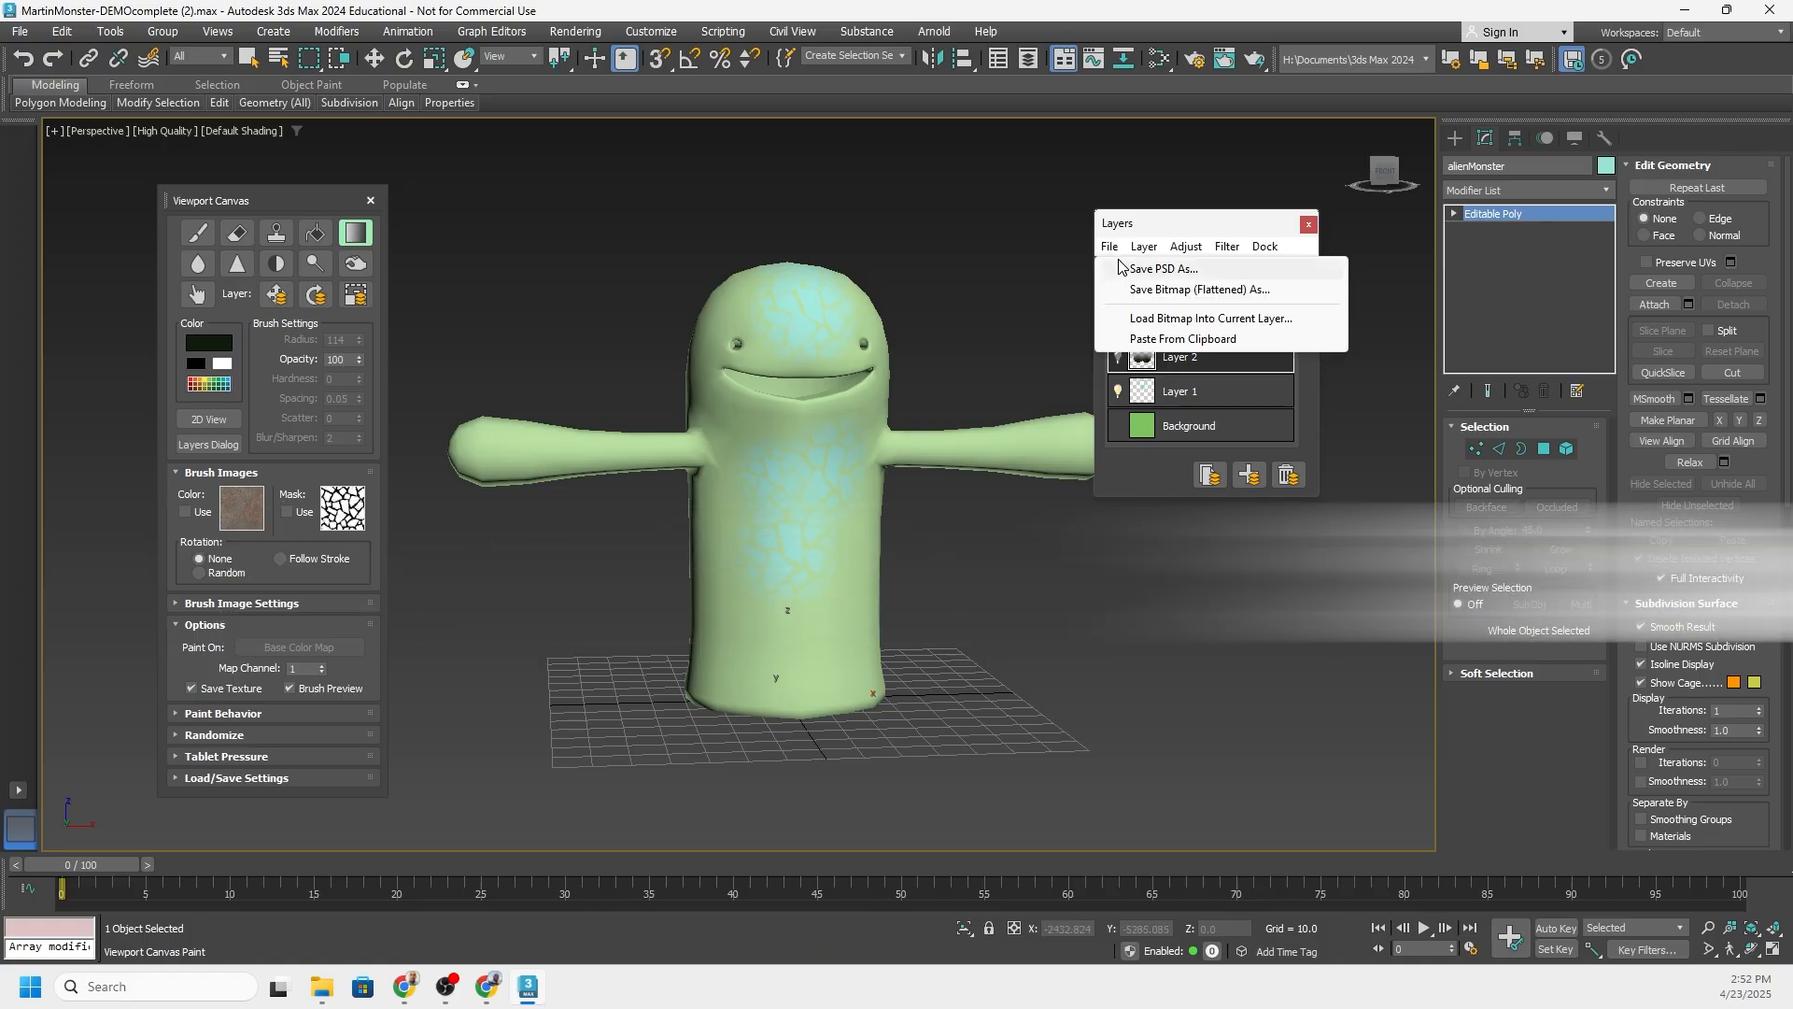
click(1117, 250)
click(1118, 250)
click(1310, 226)
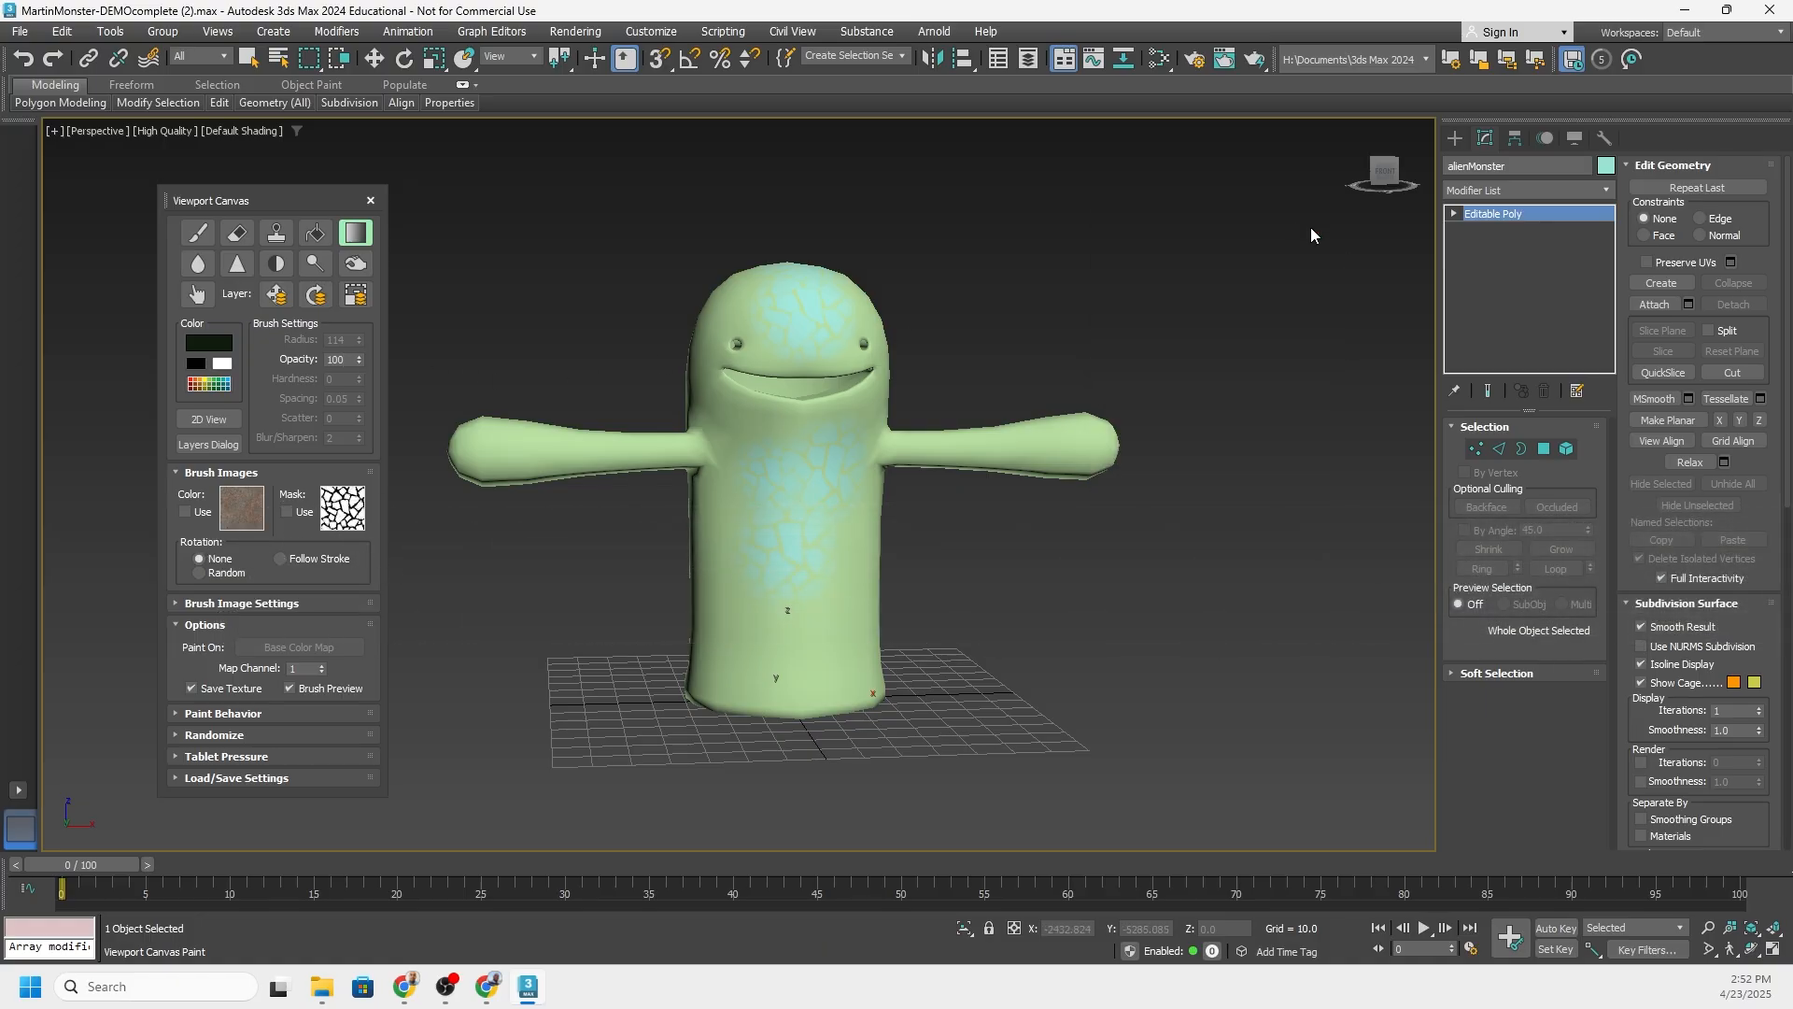
click(371, 201)
middle_drag(822, 319, 705, 404)
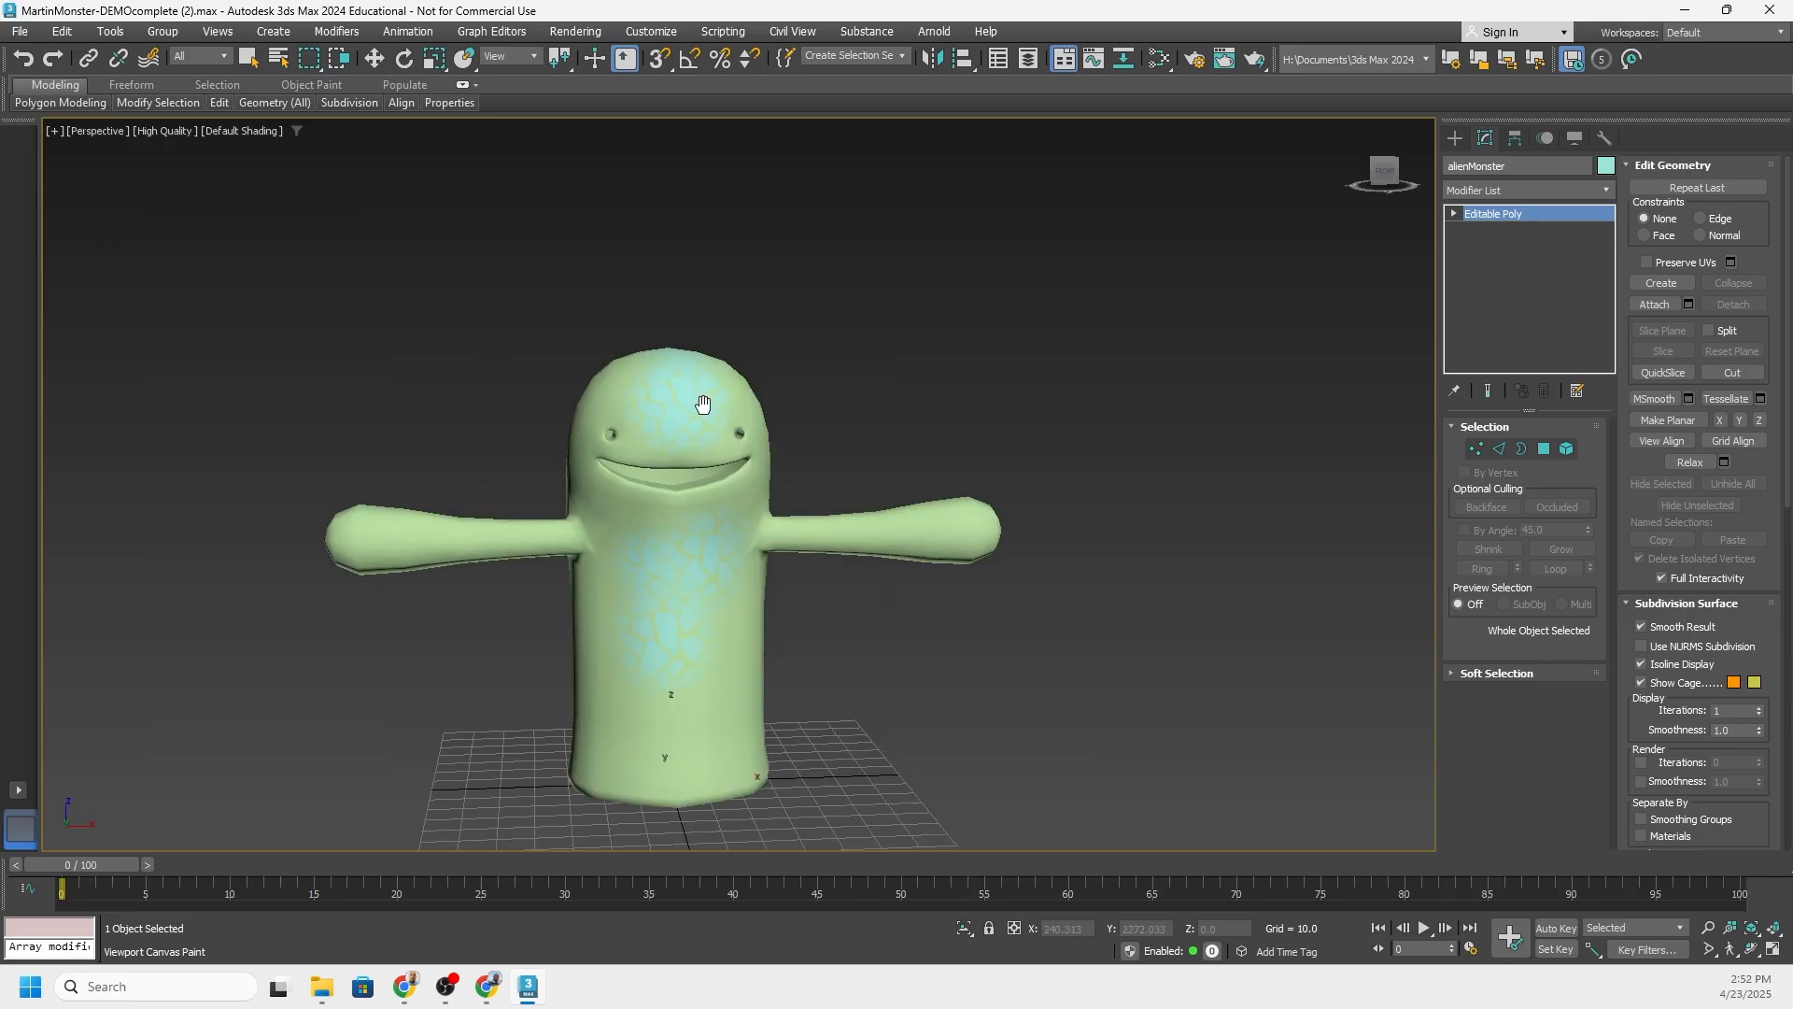
middle_drag(523, 667, 714, 478)
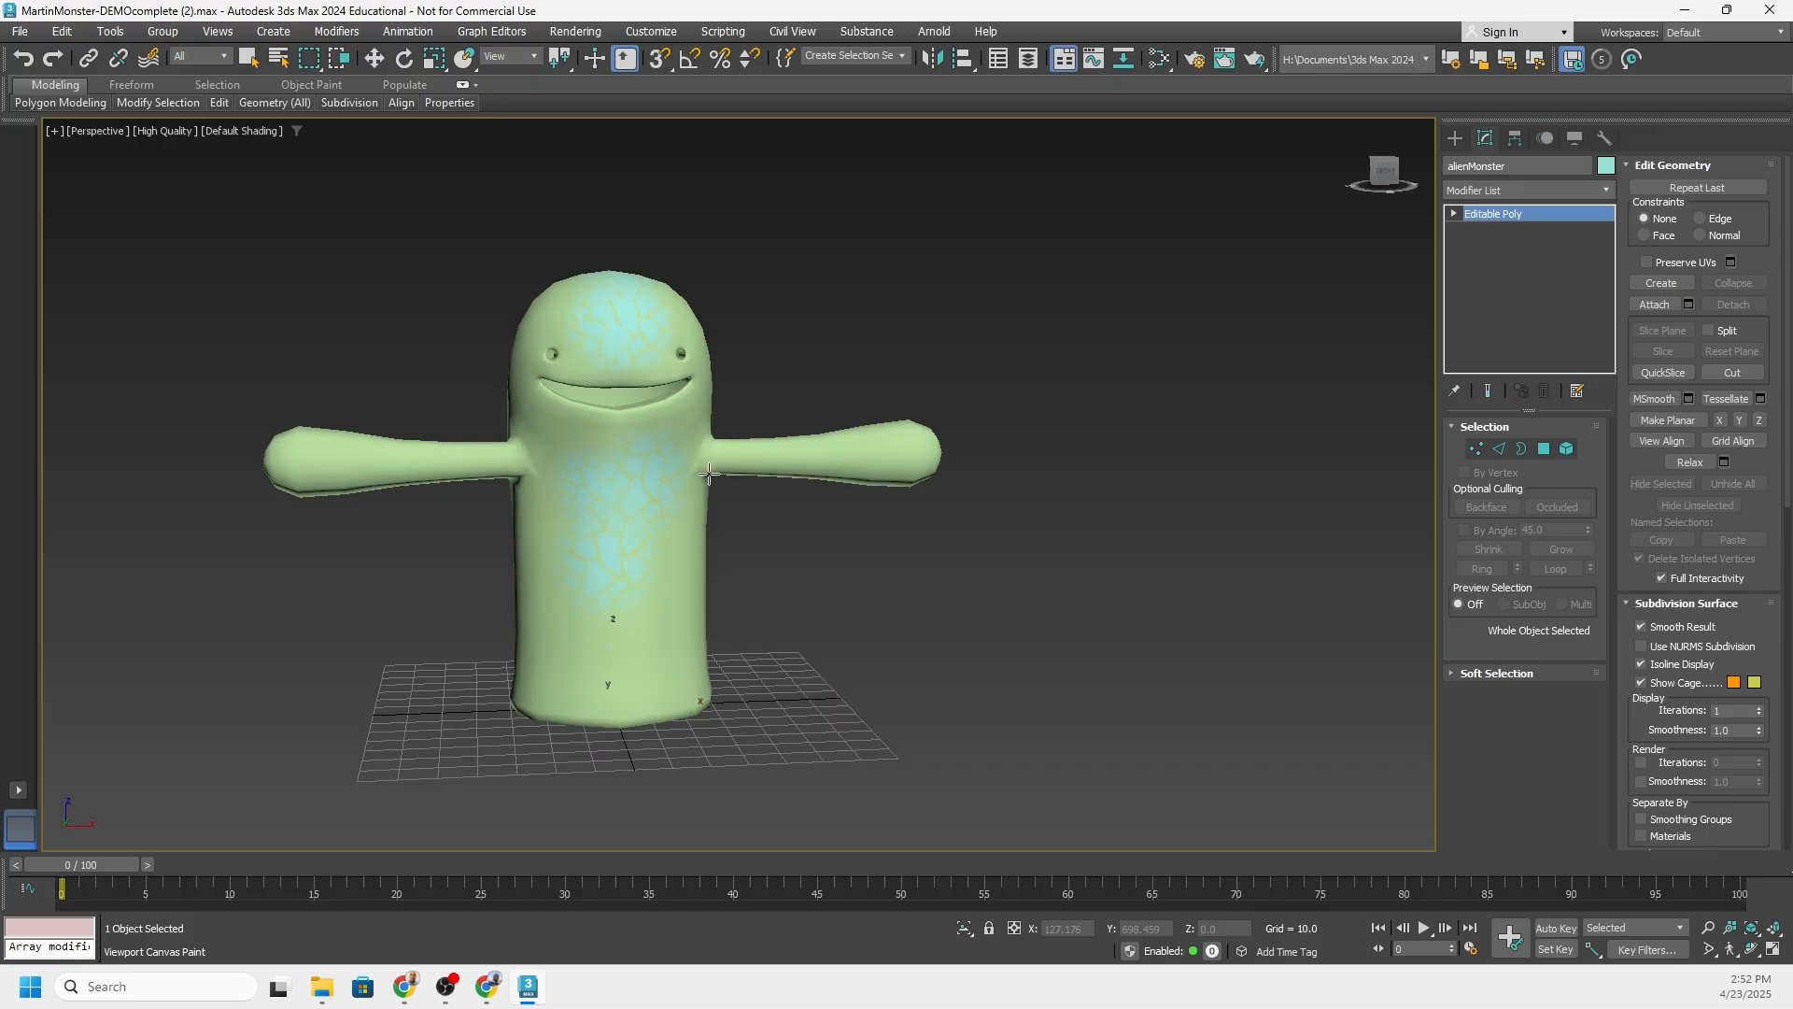
Open the Slate Material Editor and clear the existing material and bitmap nodes from its view
key(m)
scroll(1227, 321, up, 2)
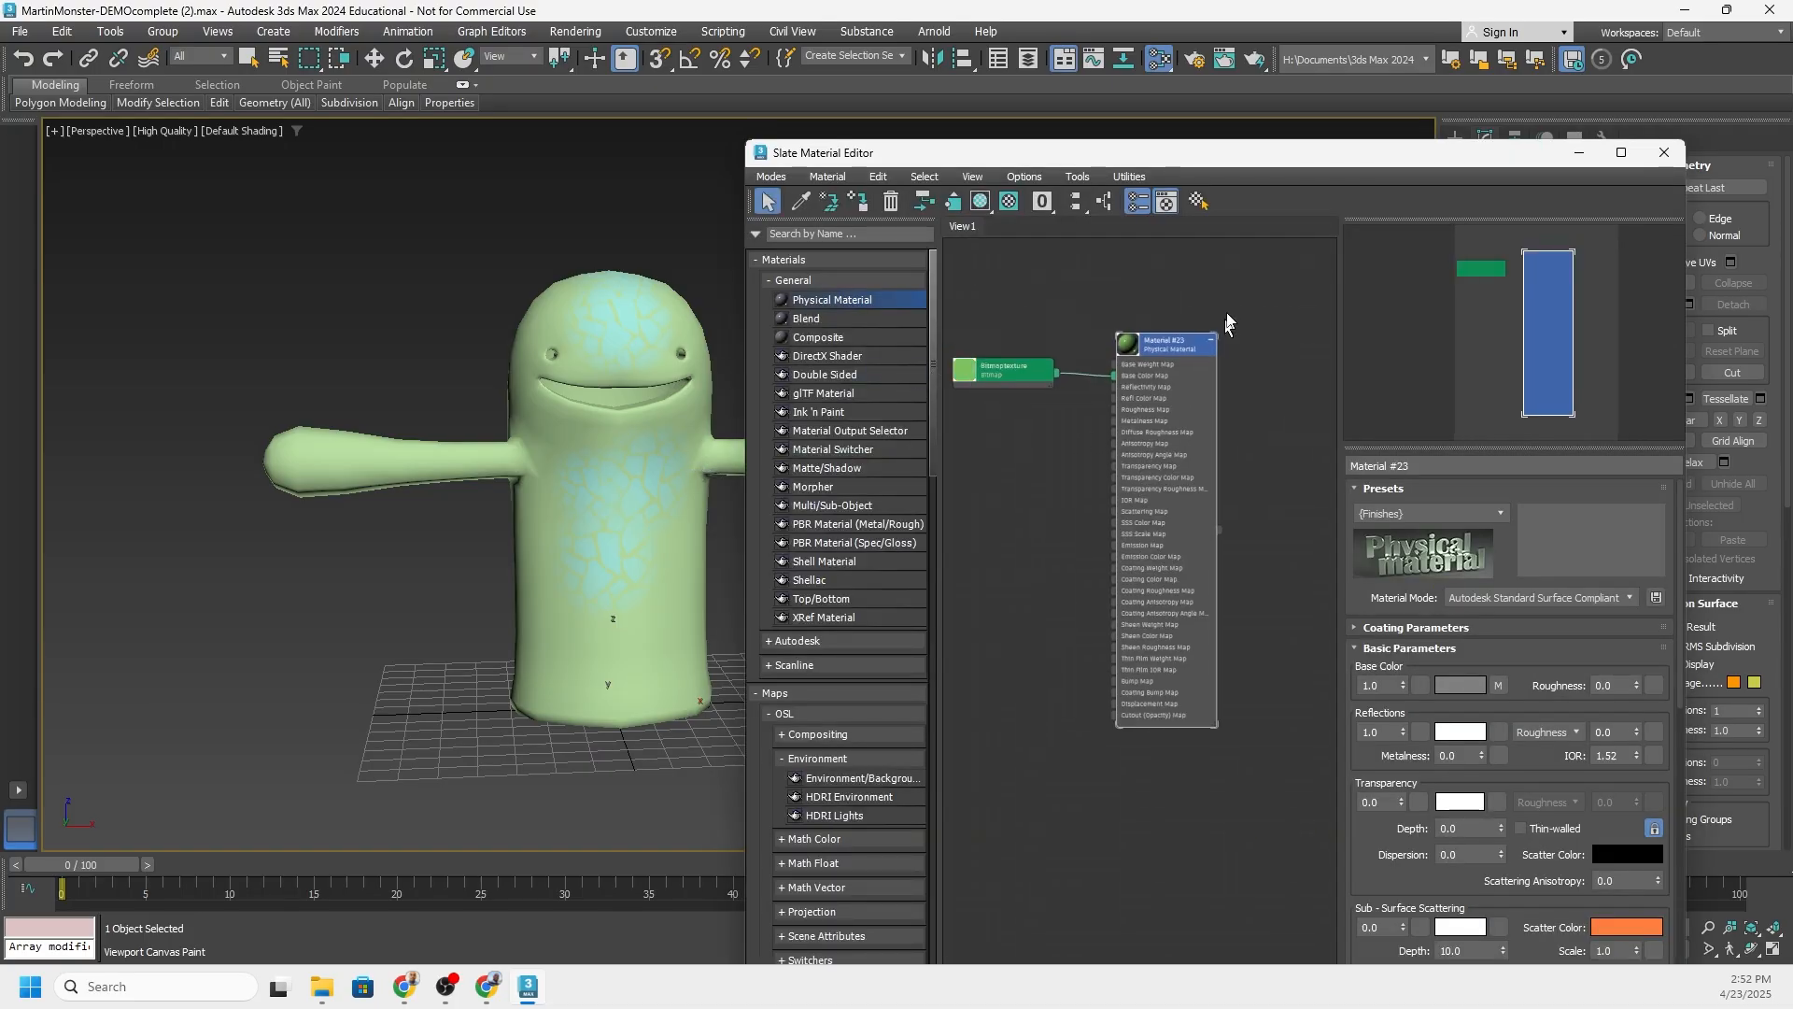
drag(1238, 292, 949, 585)
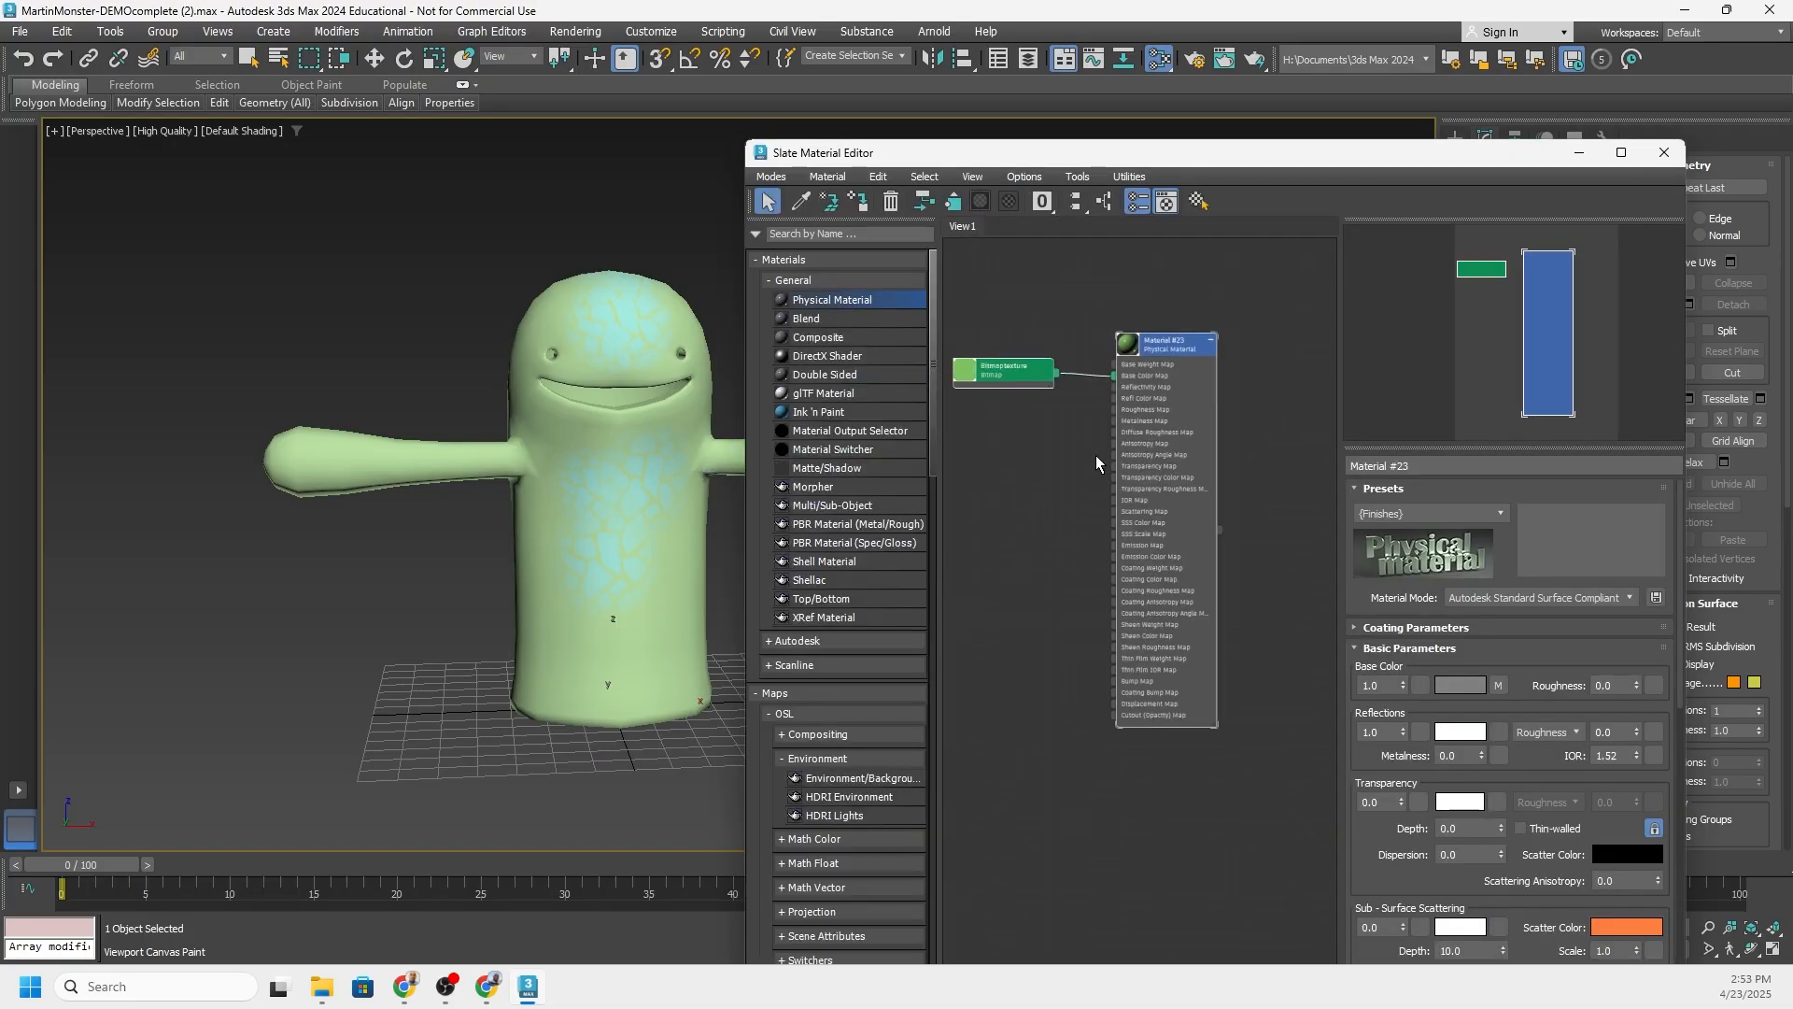
key(Delete)
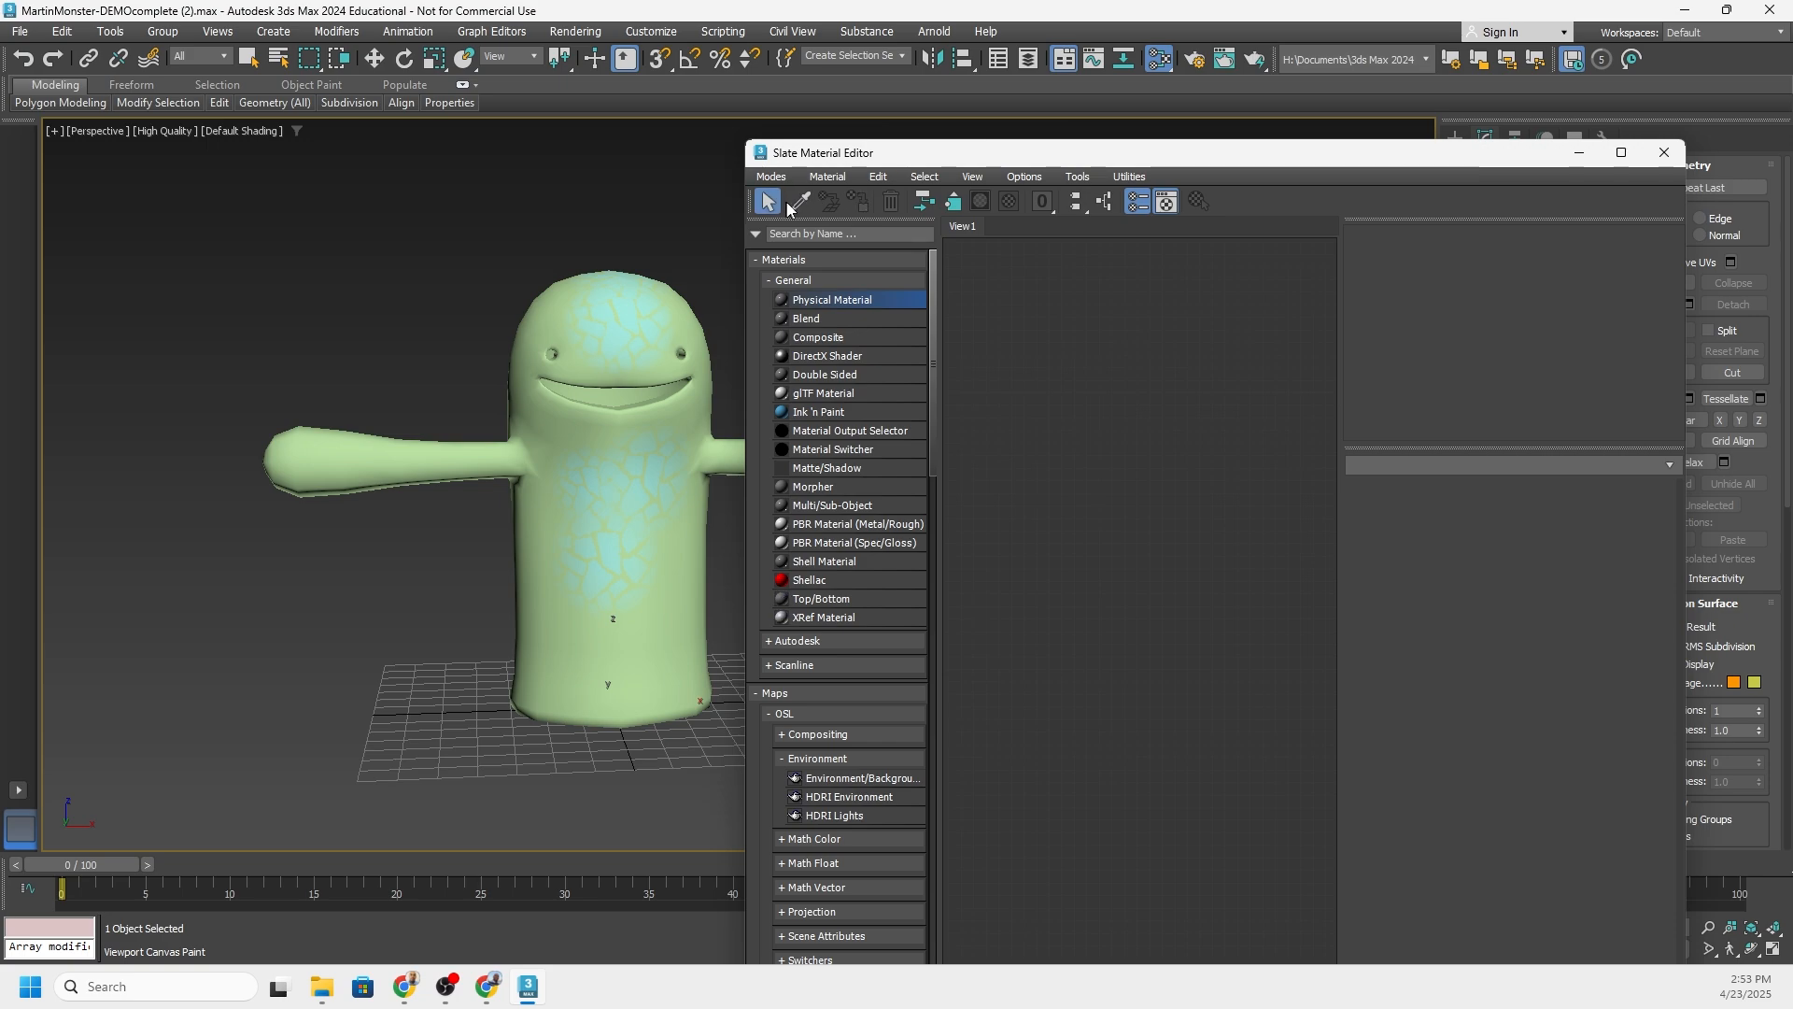
Start picking a material from the scene, and choose to flatten the paint layers and save the current texture
click(797, 202)
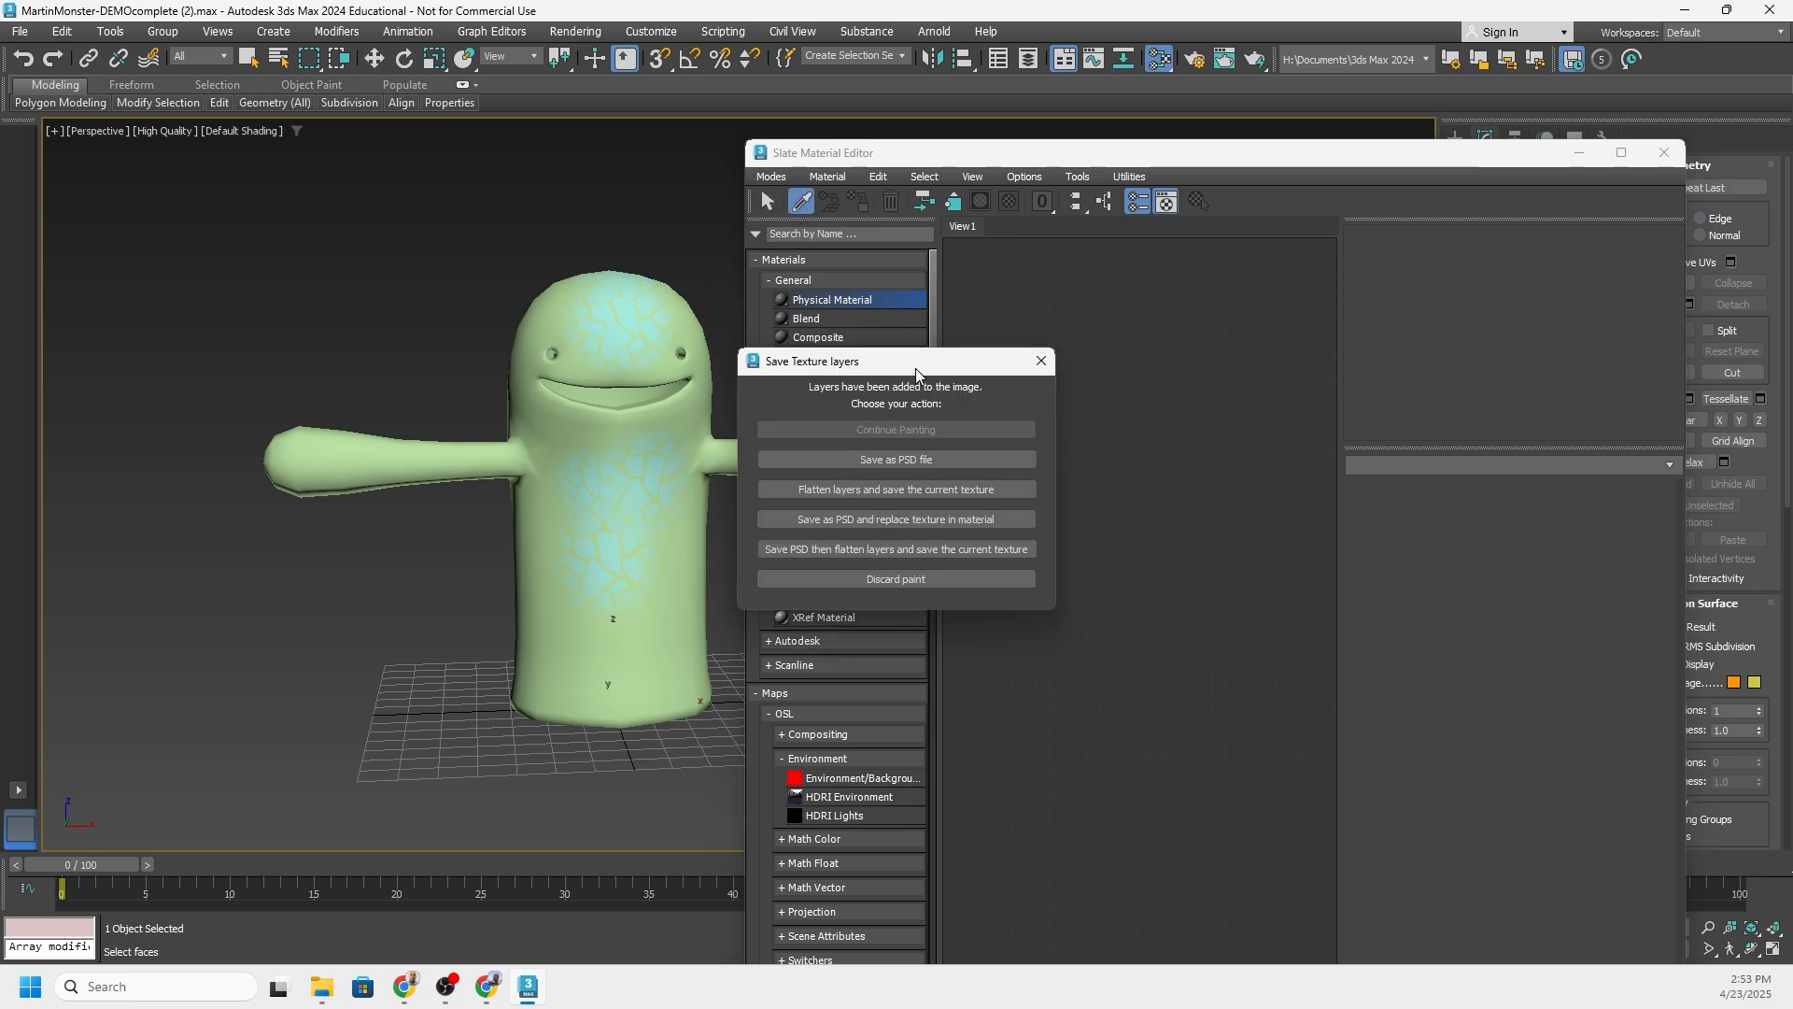
drag(916, 369, 944, 285)
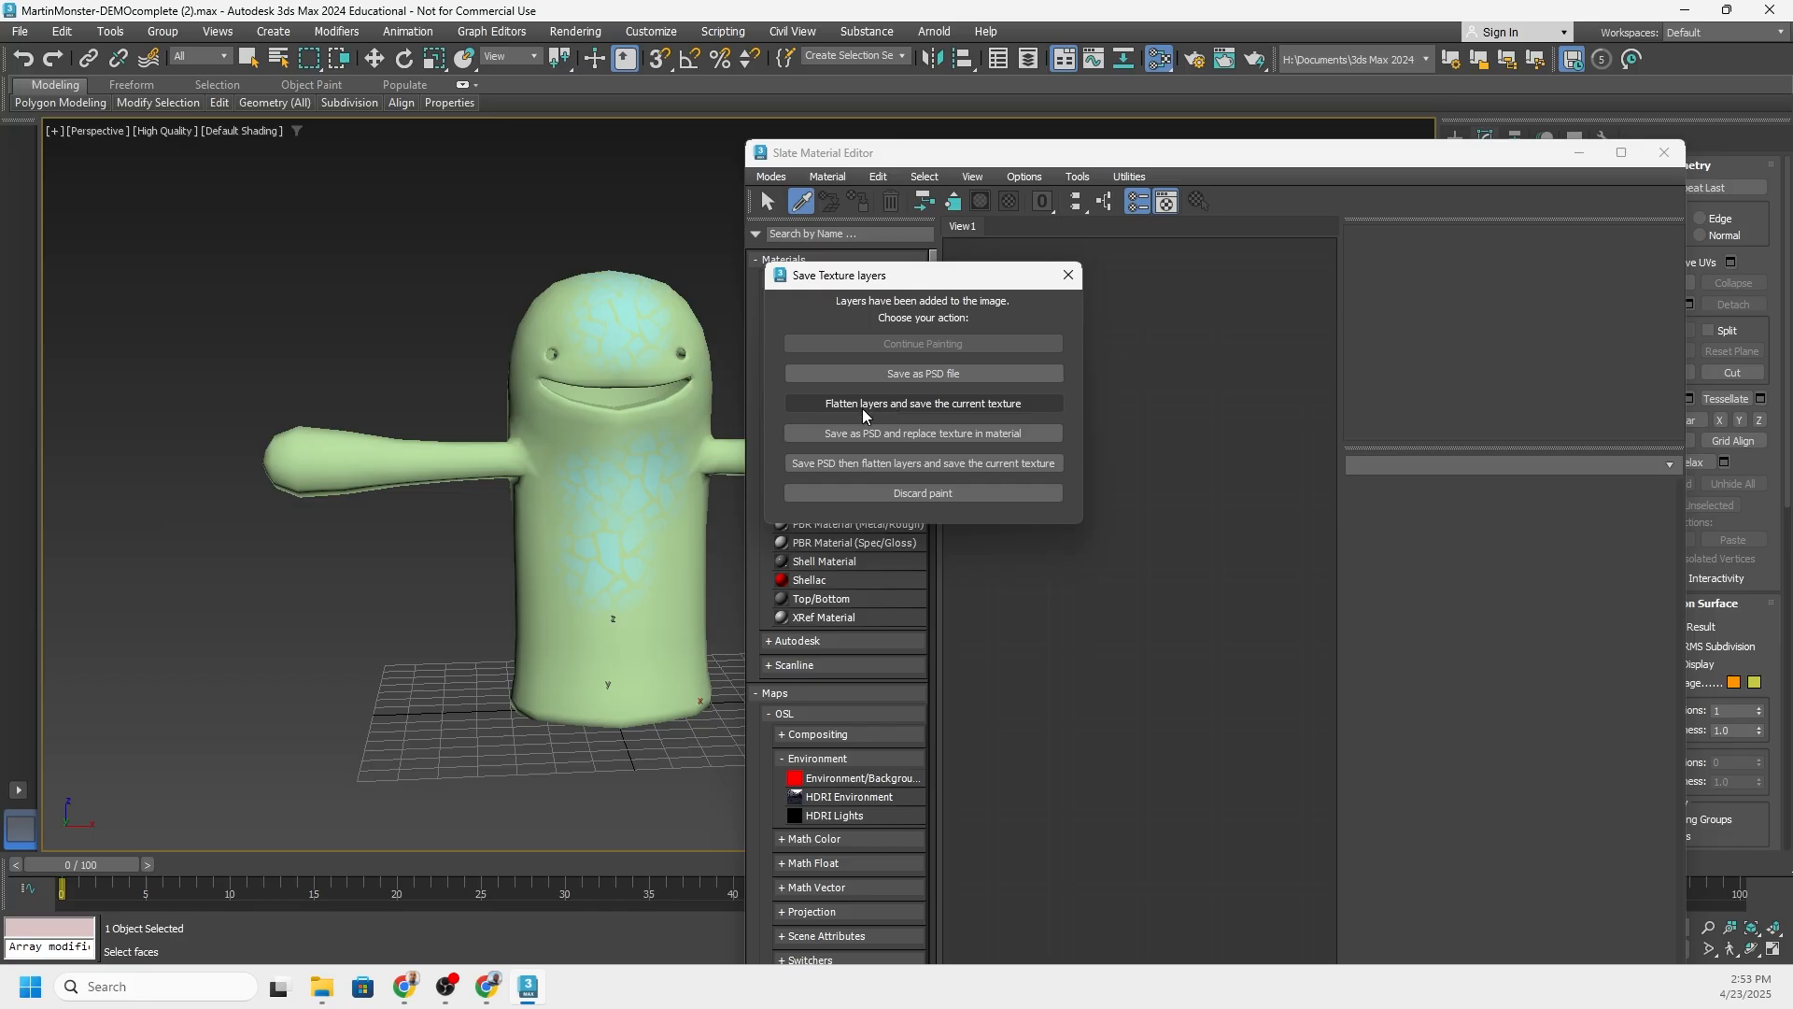
click(894, 379)
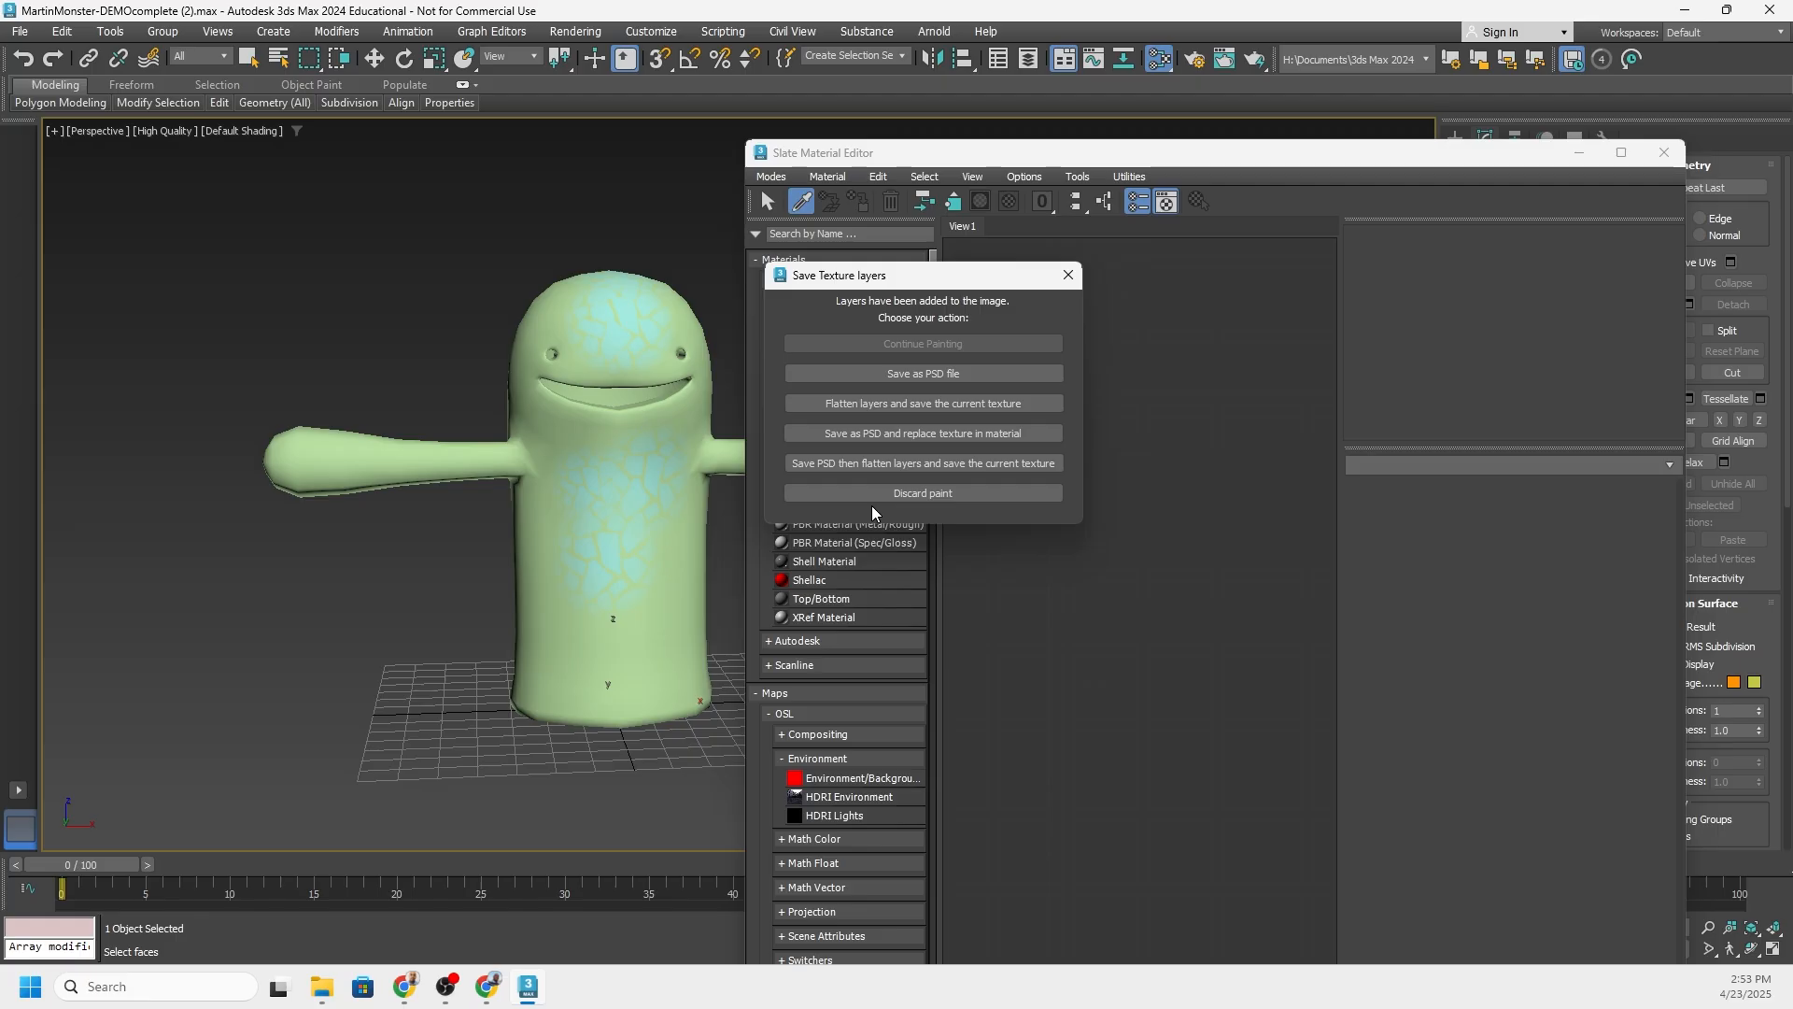
click(989, 407)
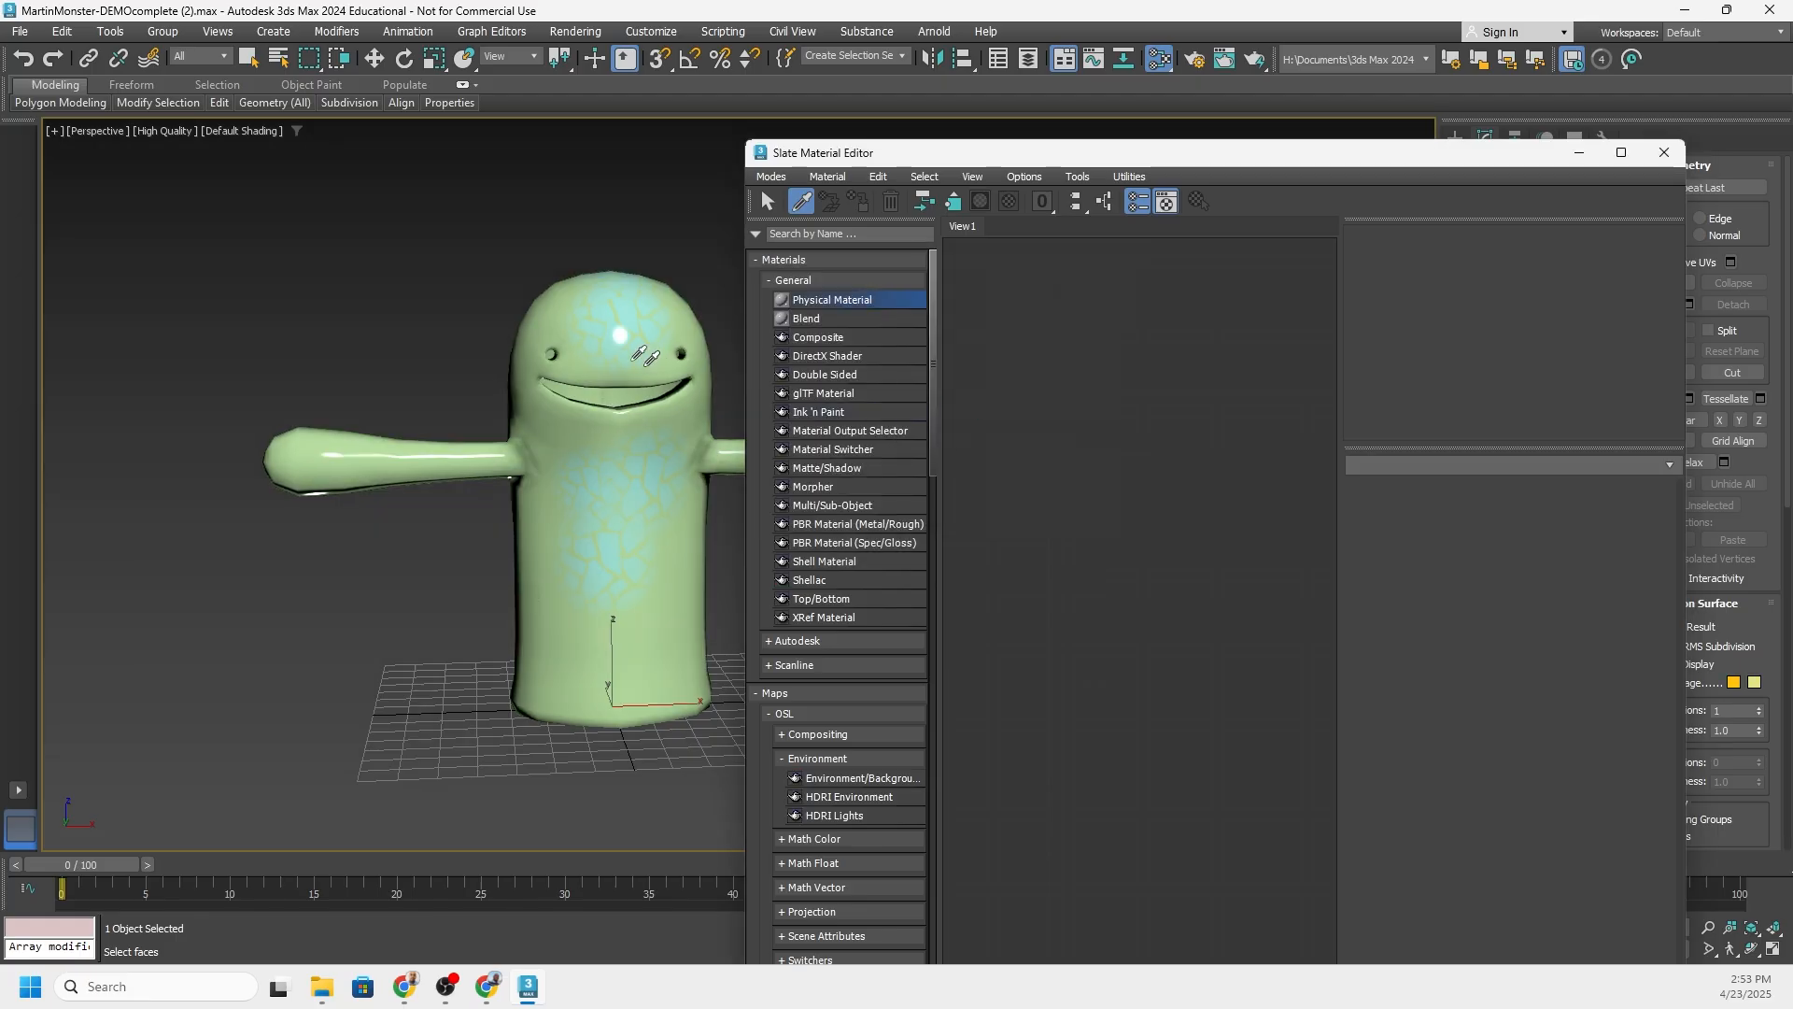
Pick the monster's material into the empty node view and move its Bitmap node slightly higher
mouse_move(588, 331)
middle_down()
mouse_move(529, 341)
mouse_move(581, 347)
middle_up()
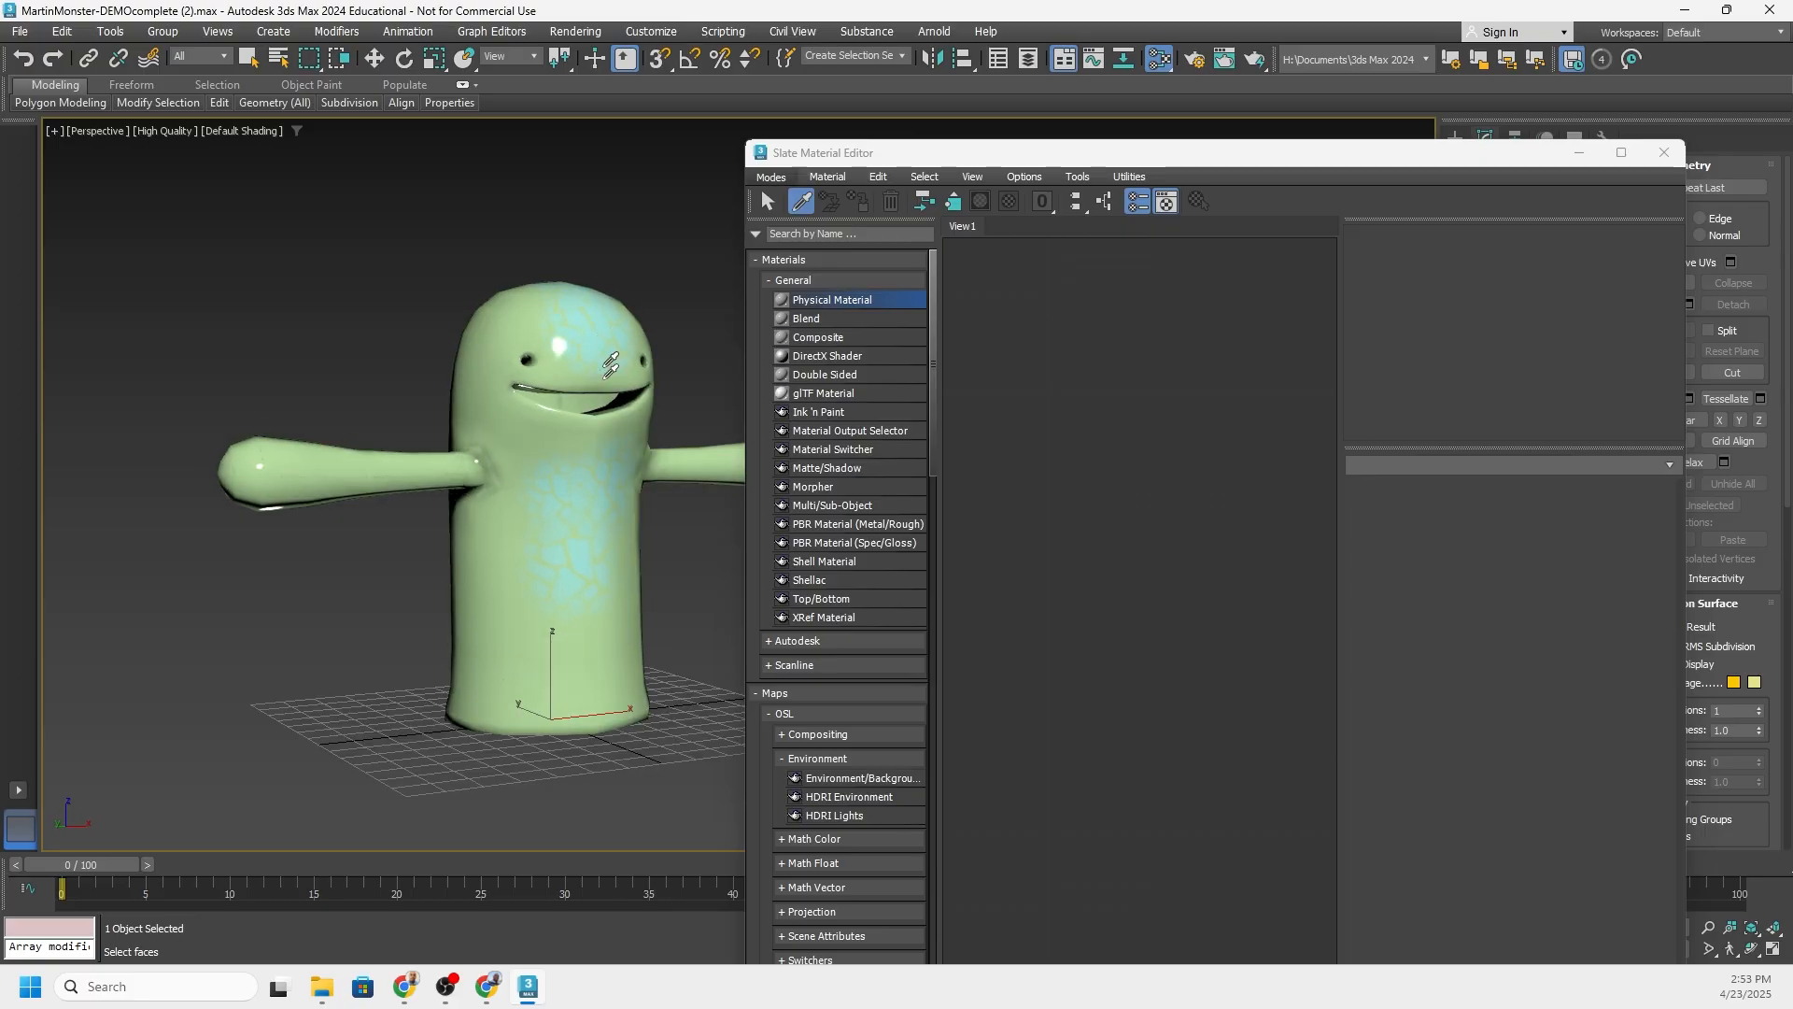
click(603, 328)
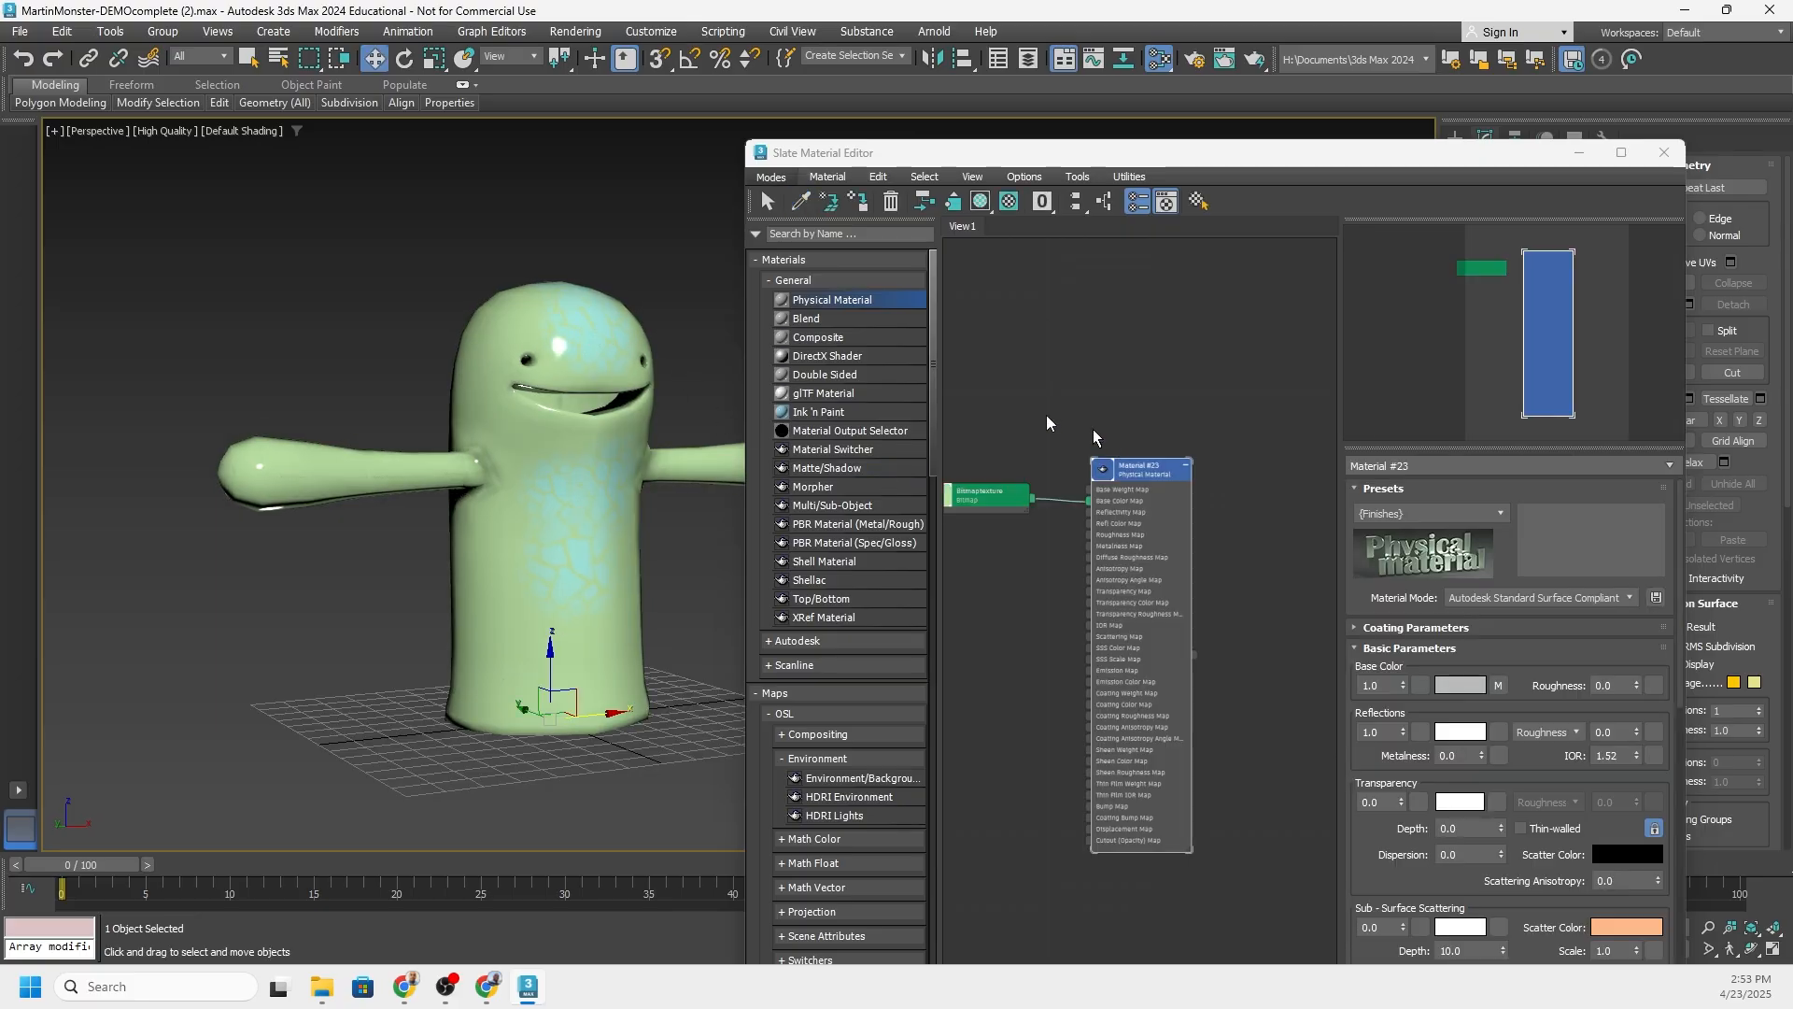
middle_drag(1101, 404, 1118, 346)
scroll(1114, 348, up, 2)
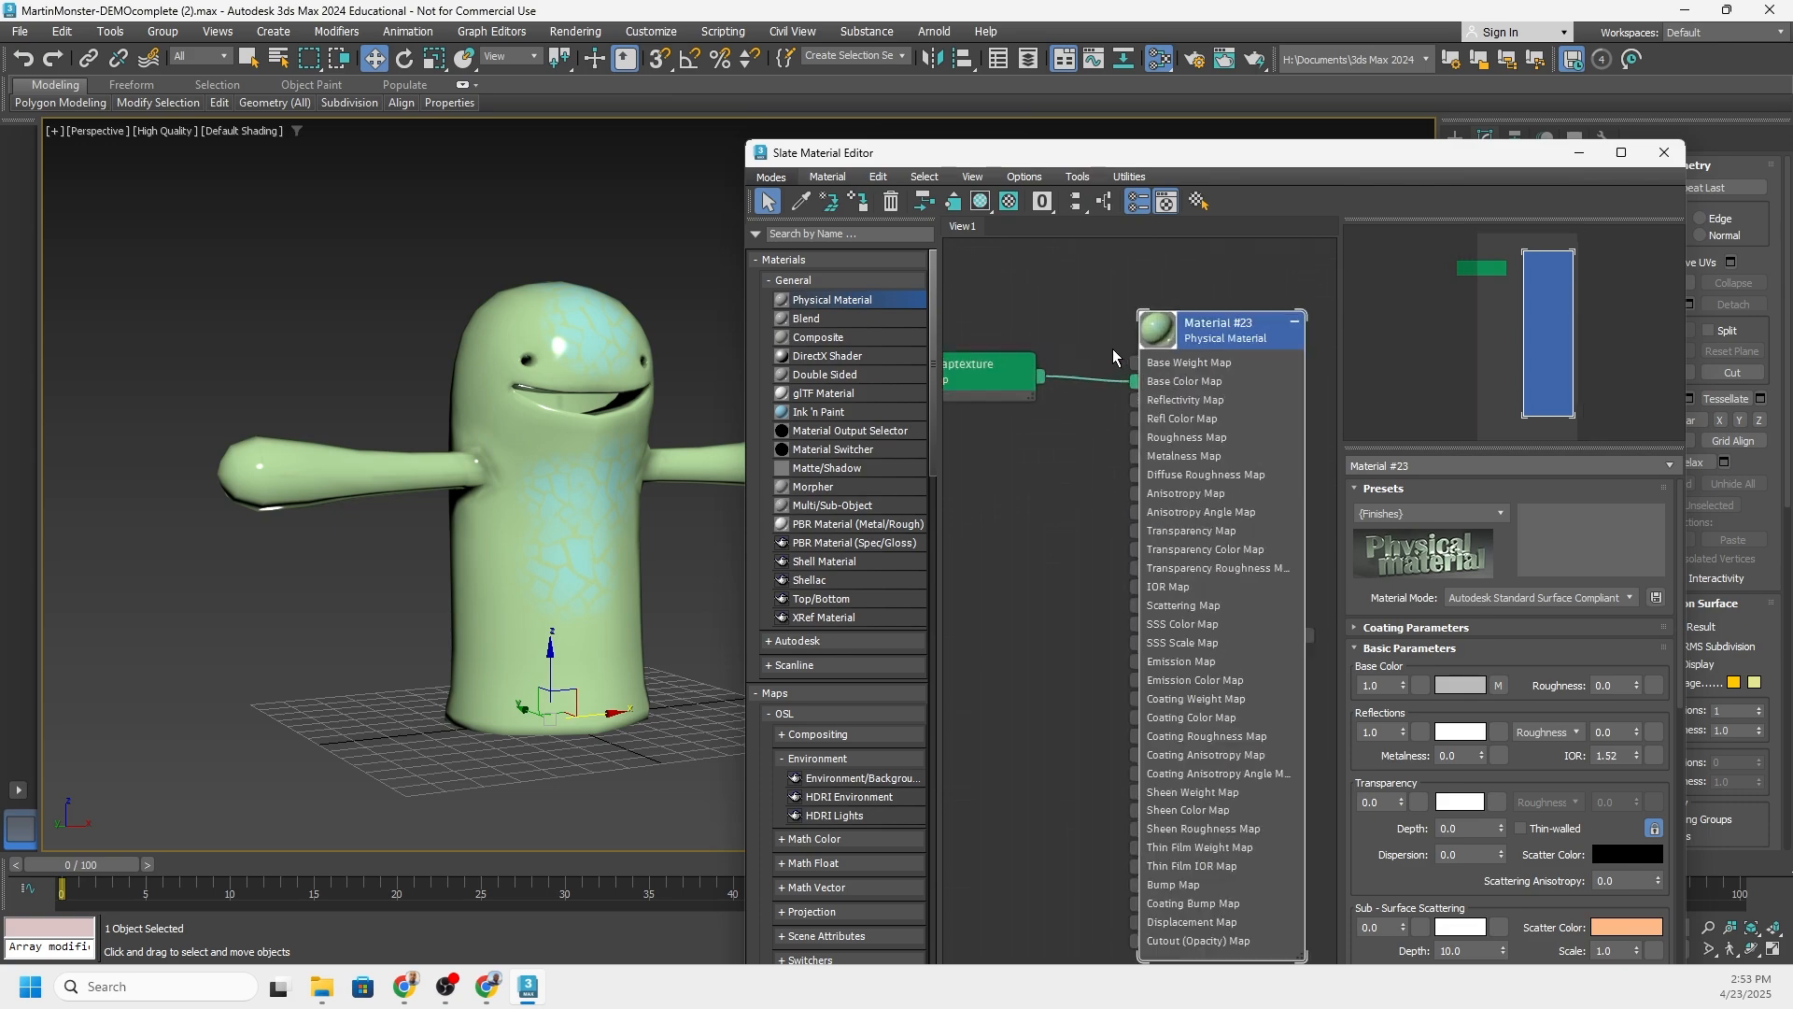
drag(1011, 359, 1004, 305)
middle_drag(1132, 375, 1159, 448)
click(1271, 397)
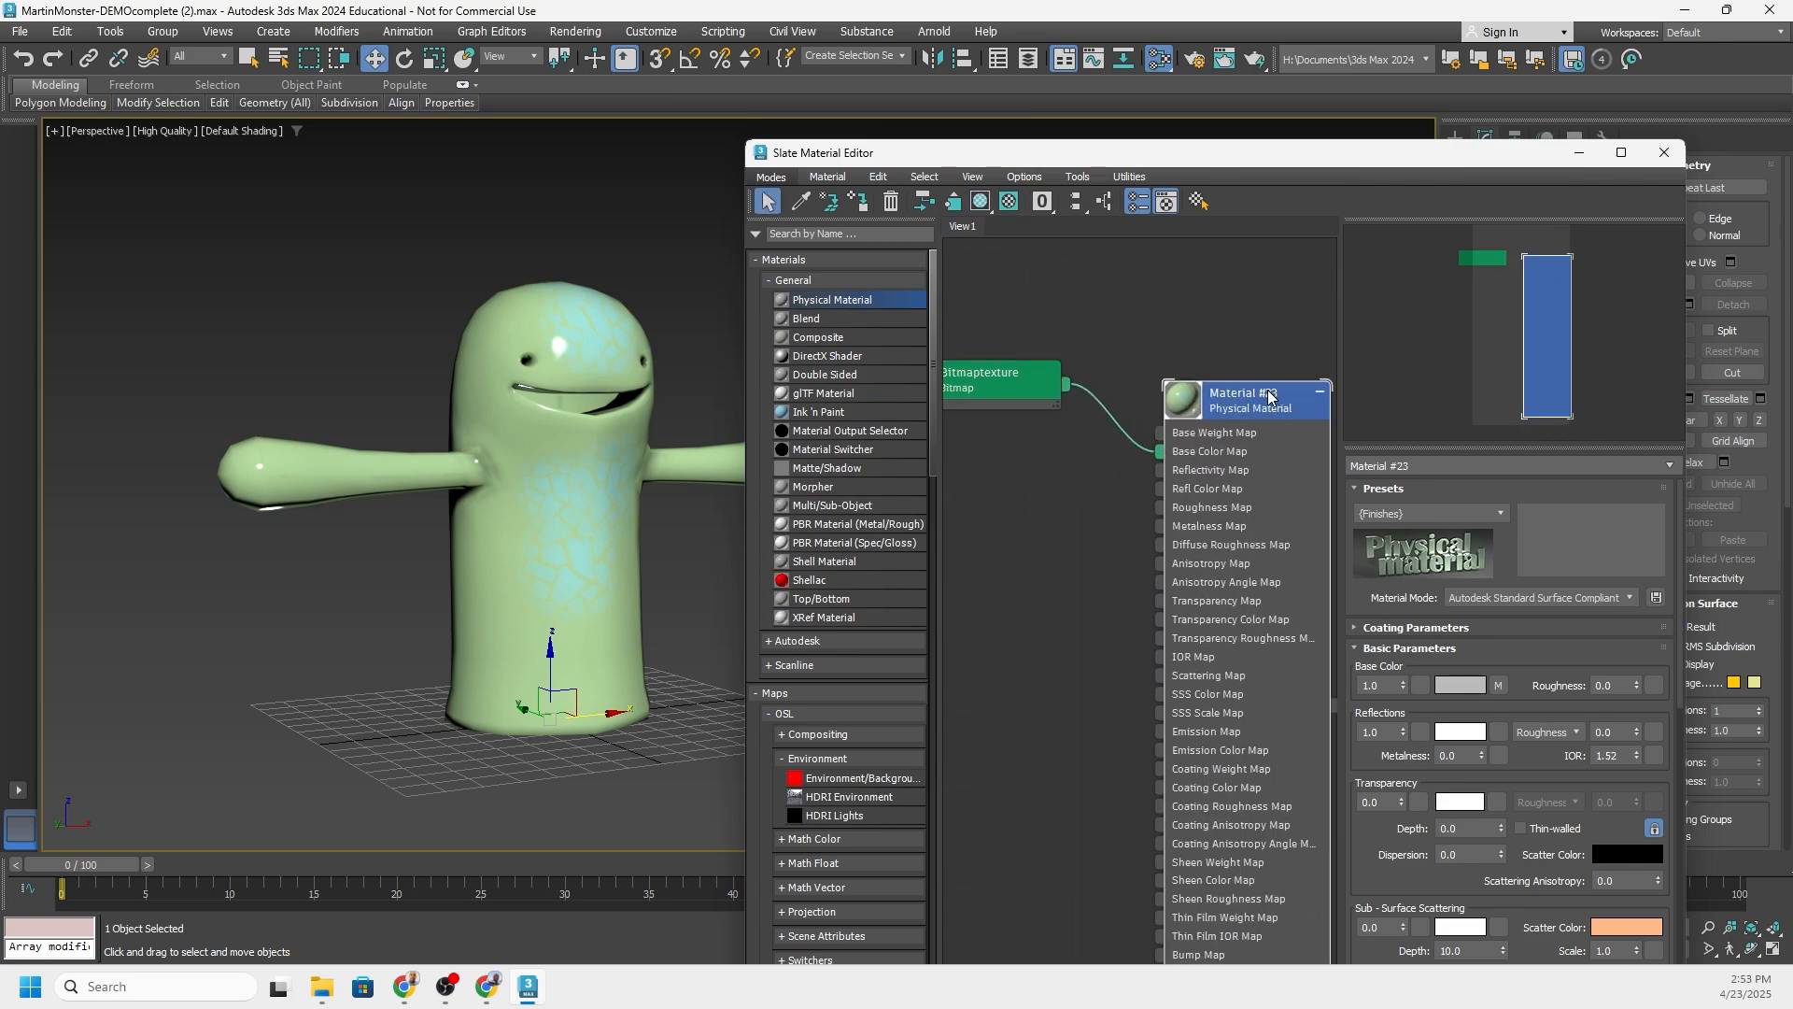
Lower the Physical Material's Reflections weight to 0 for a matte monster
alt+middle_drag(529, 380, 574, 372)
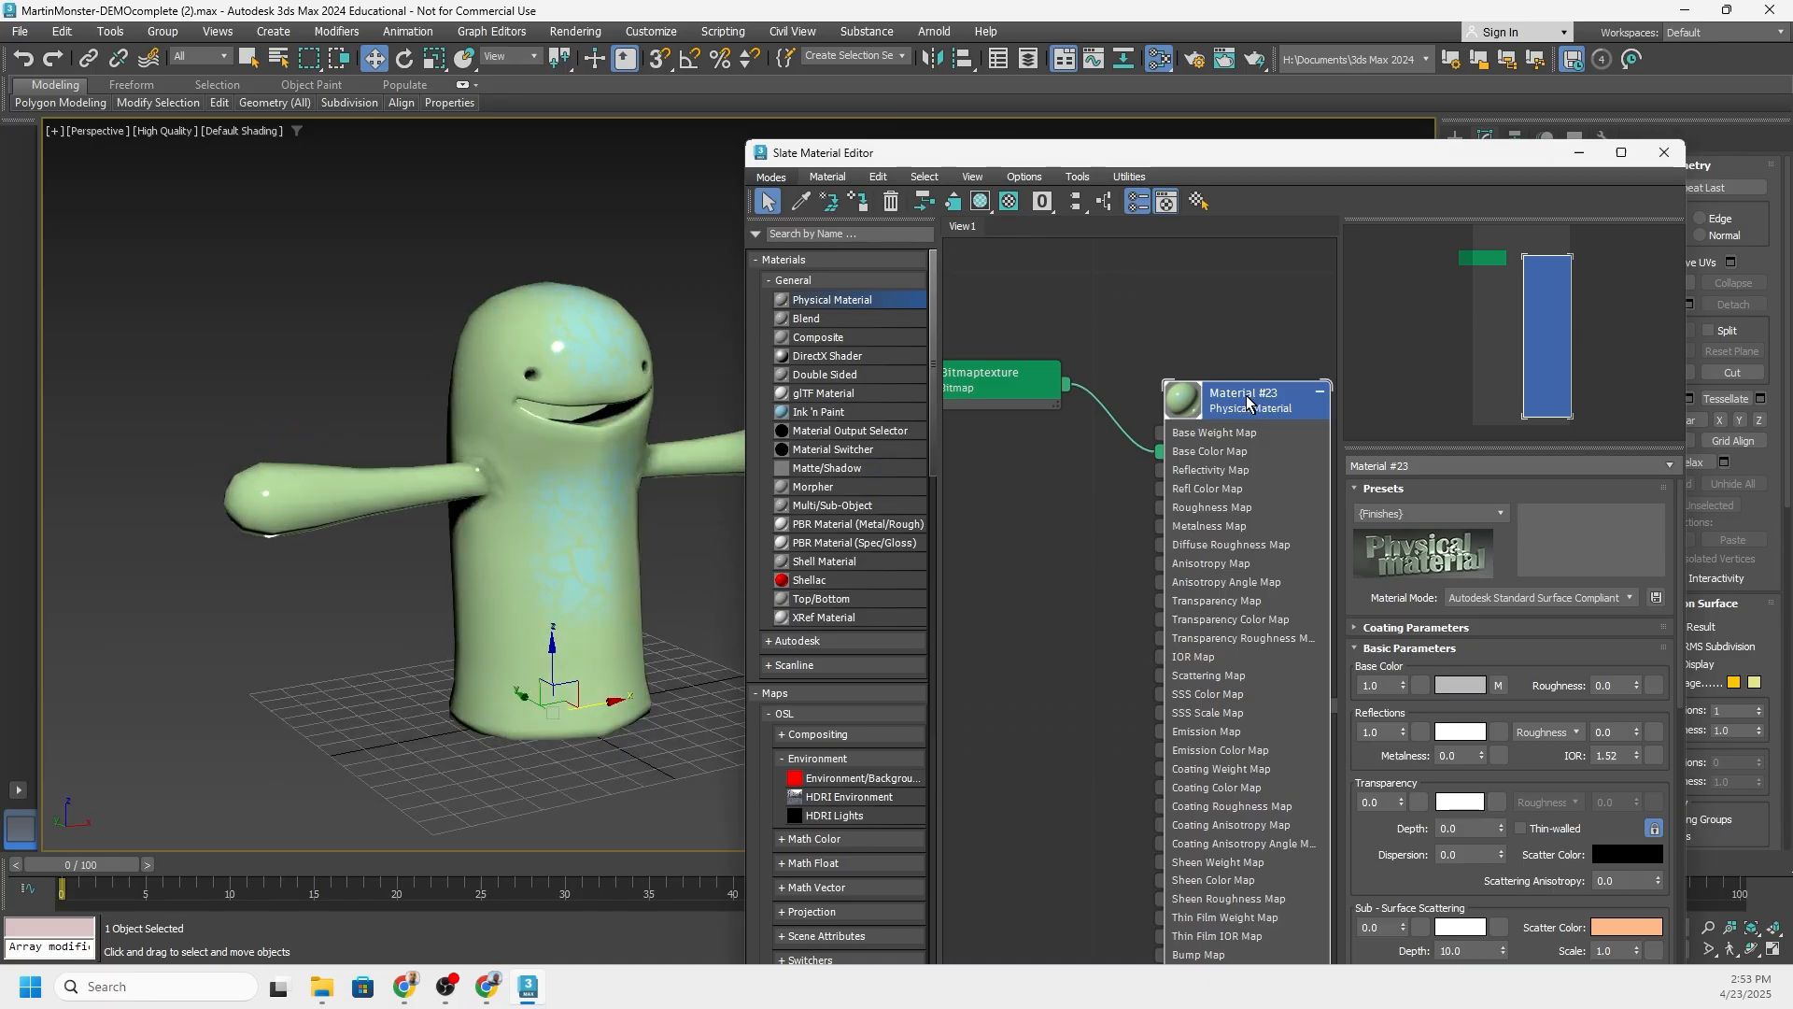
middle_drag(1138, 524, 1018, 495)
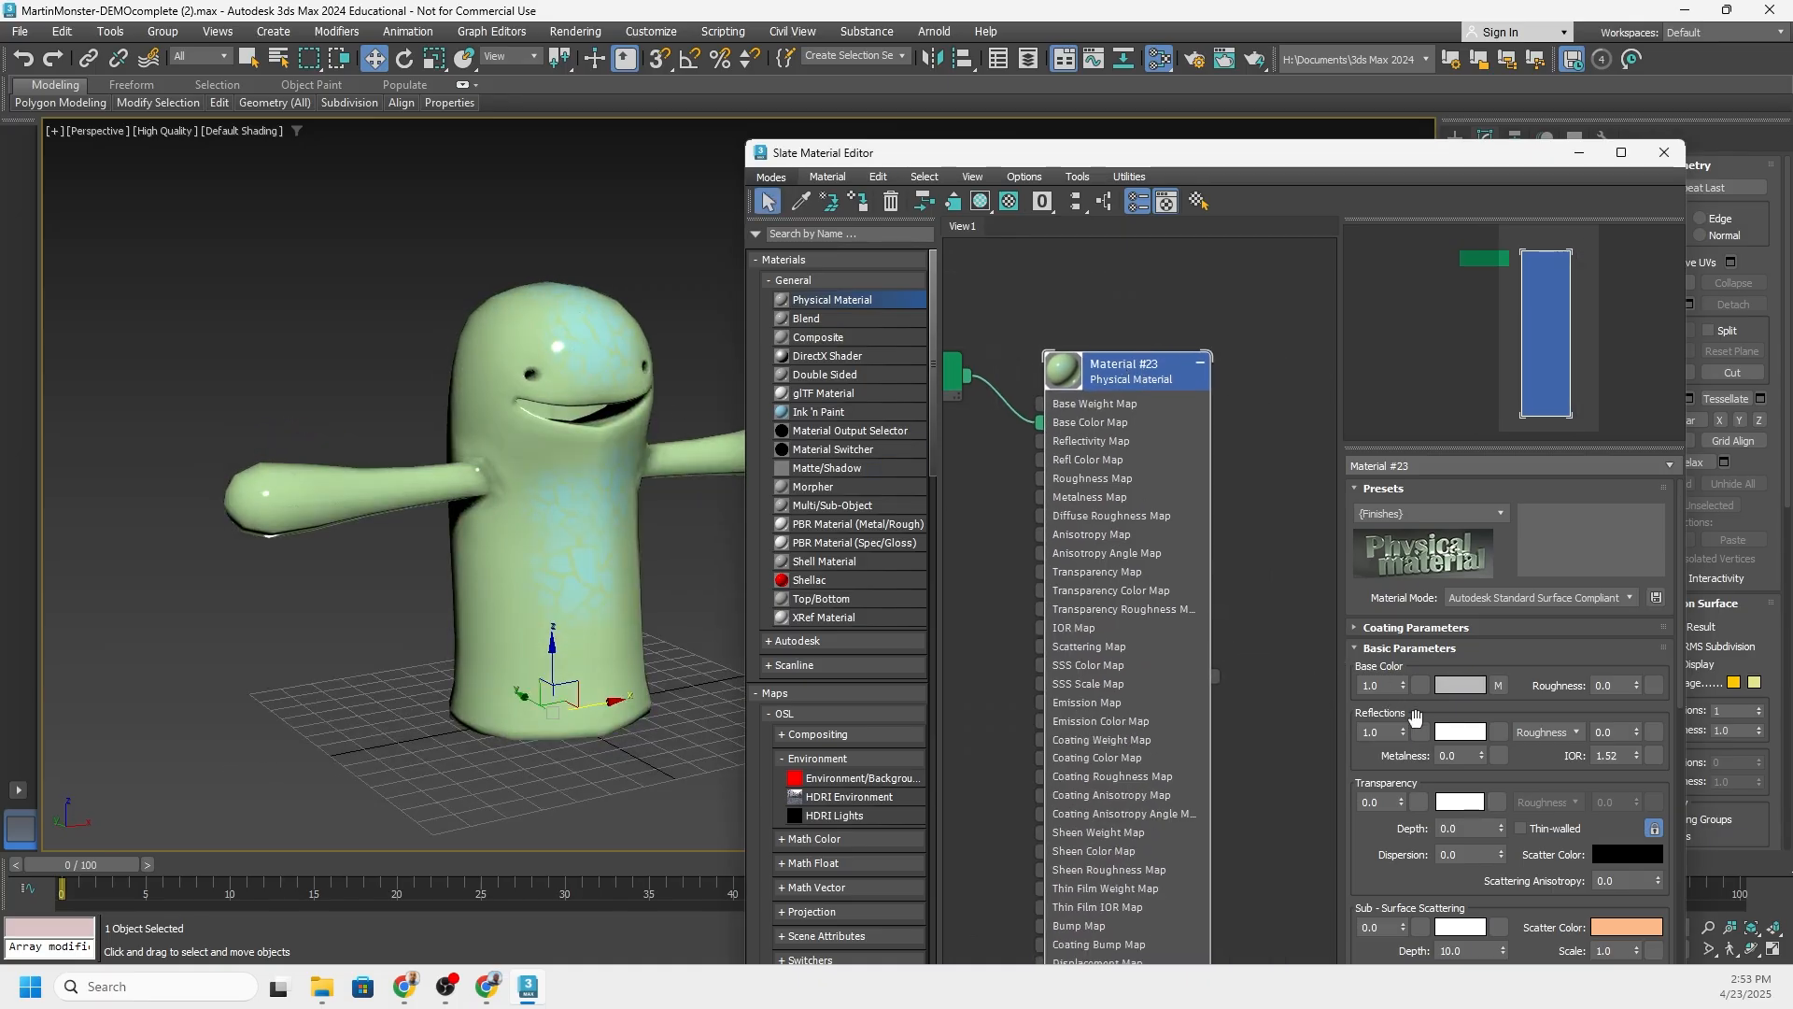
drag(1404, 733, 1406, 869)
alt+middle_drag(670, 478, 697, 366)
Open the Bitmap node's large preview and enlarge it to inspect the painted texture
middle_drag(1007, 321, 1167, 334)
scroll(990, 373, up, 1)
middle_drag(990, 374, 1077, 342)
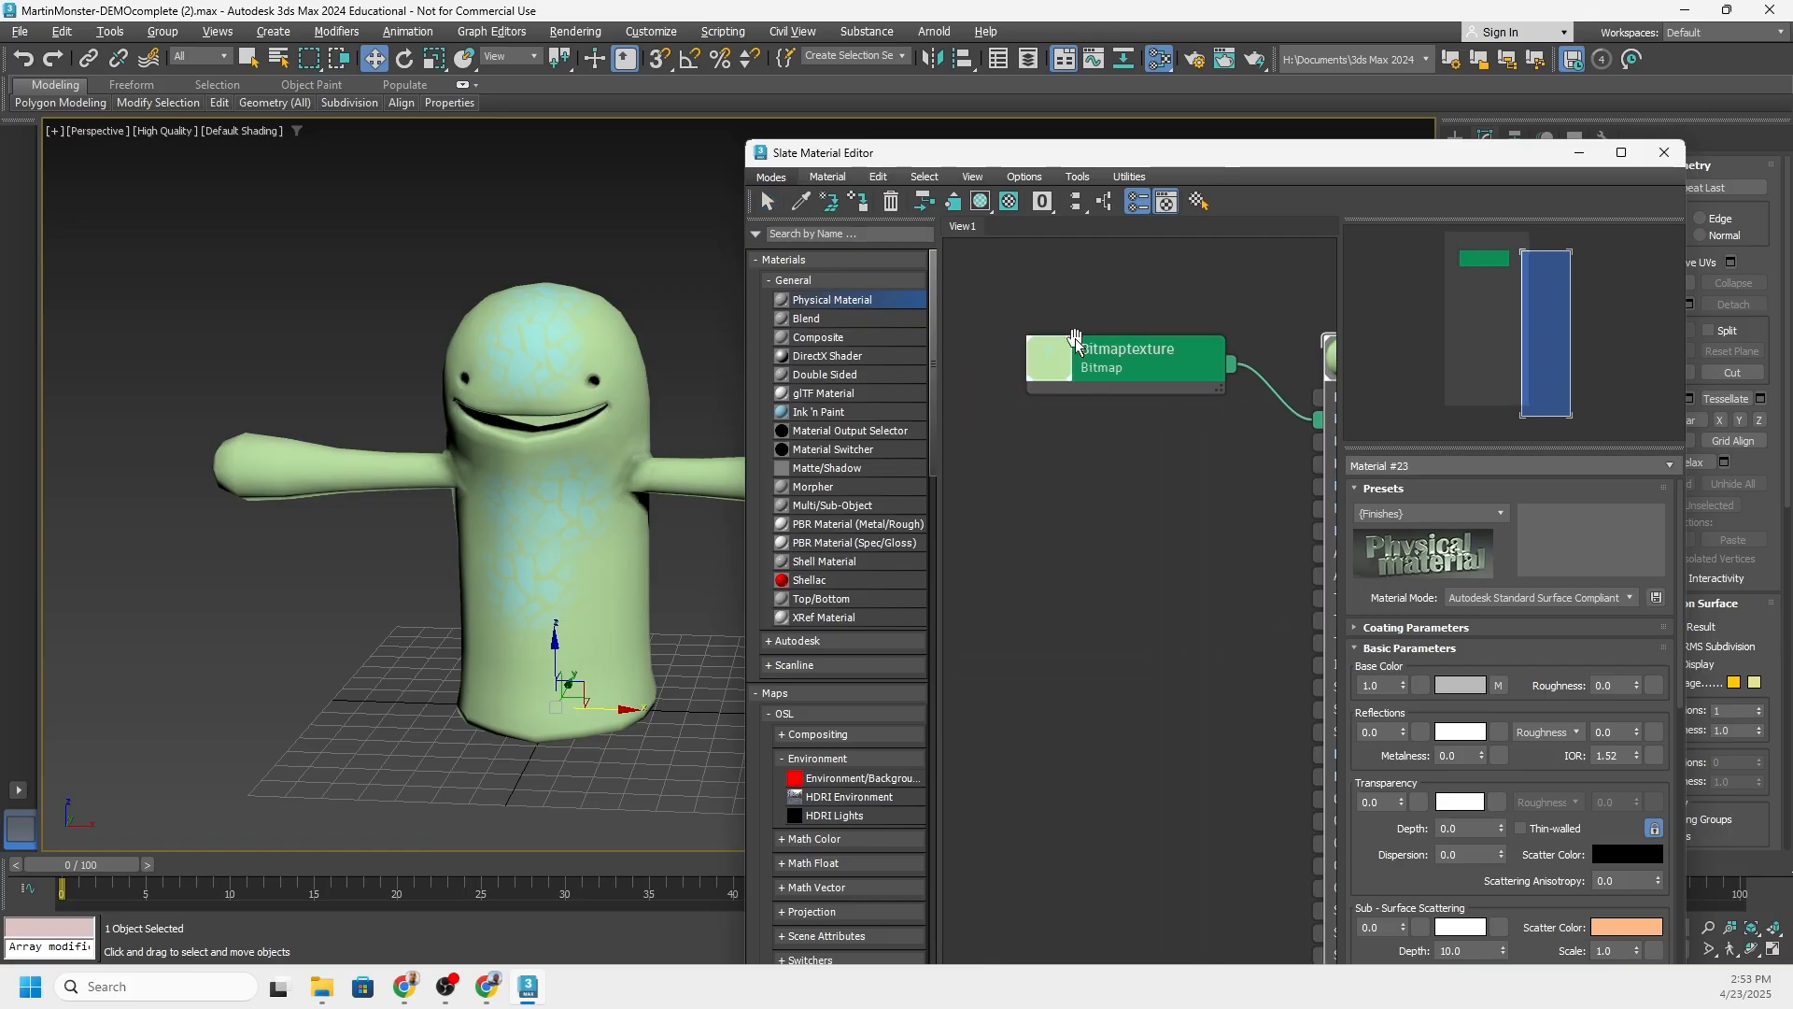
double_click(1055, 357)
scroll(1155, 481, up, 2)
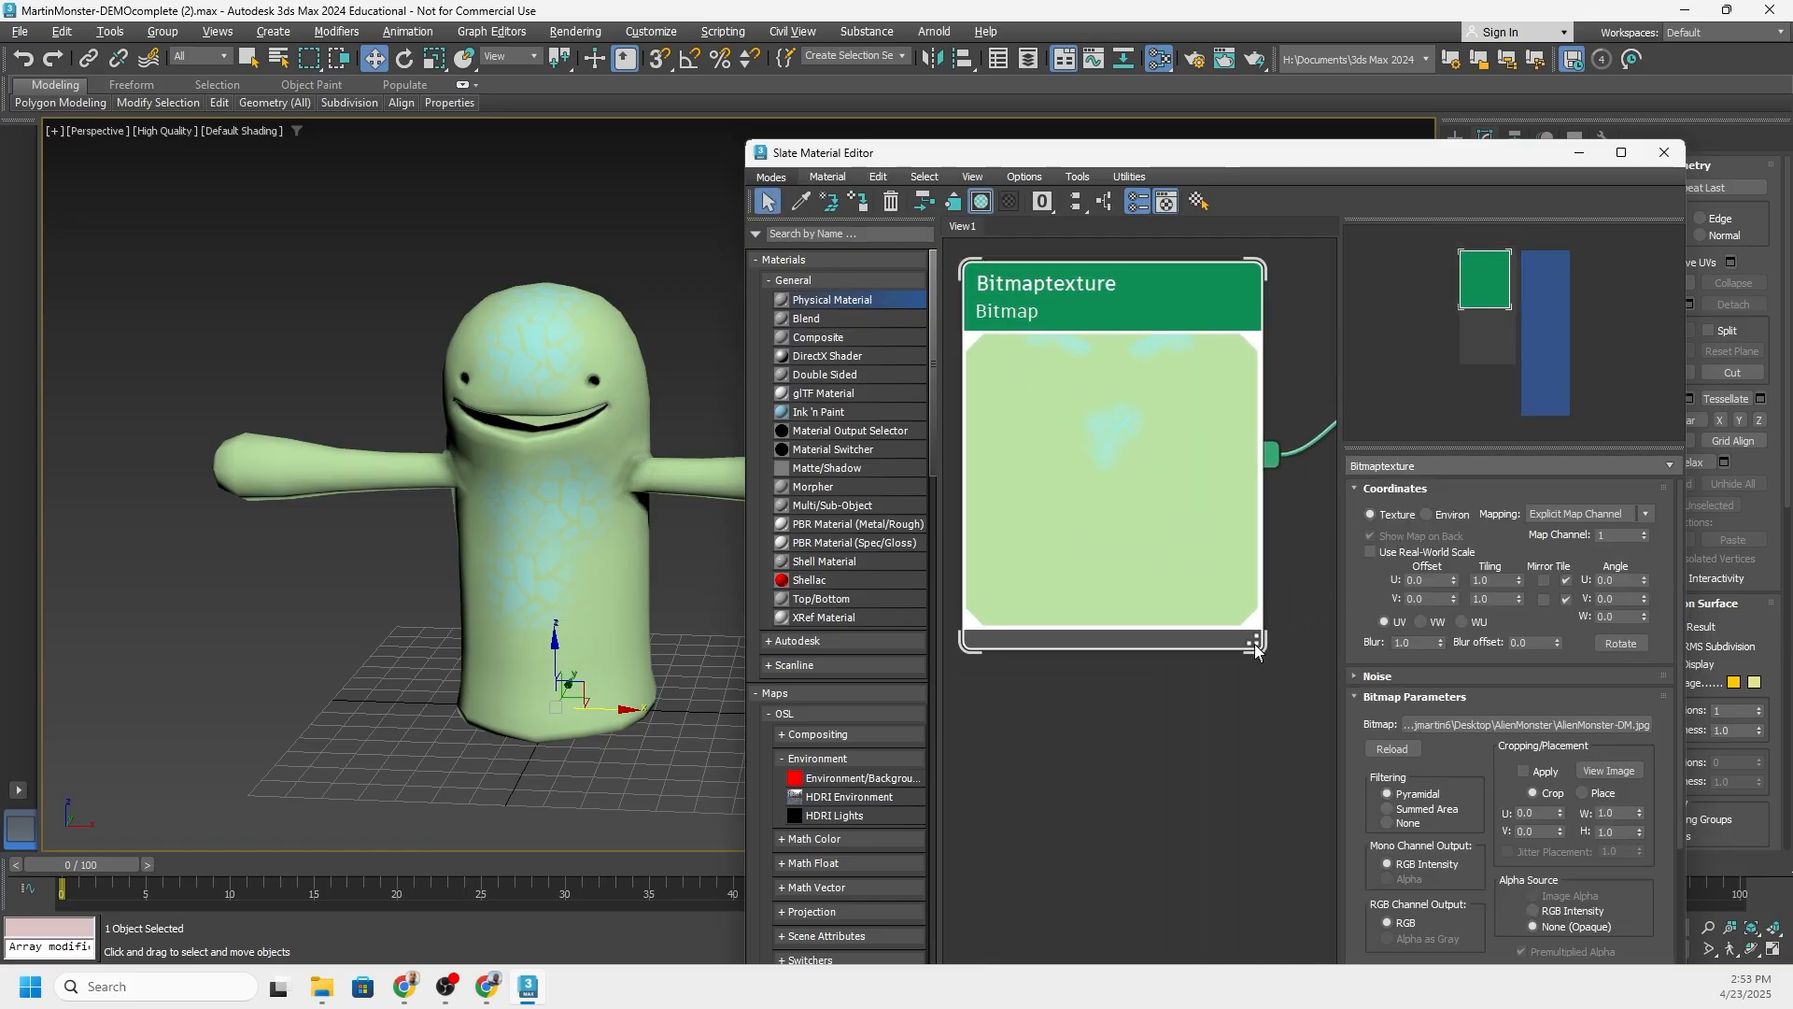
drag(1255, 643, 1447, 901)
scroll(1192, 553, down, 1)
middle_drag(1192, 551, 1015, 578)
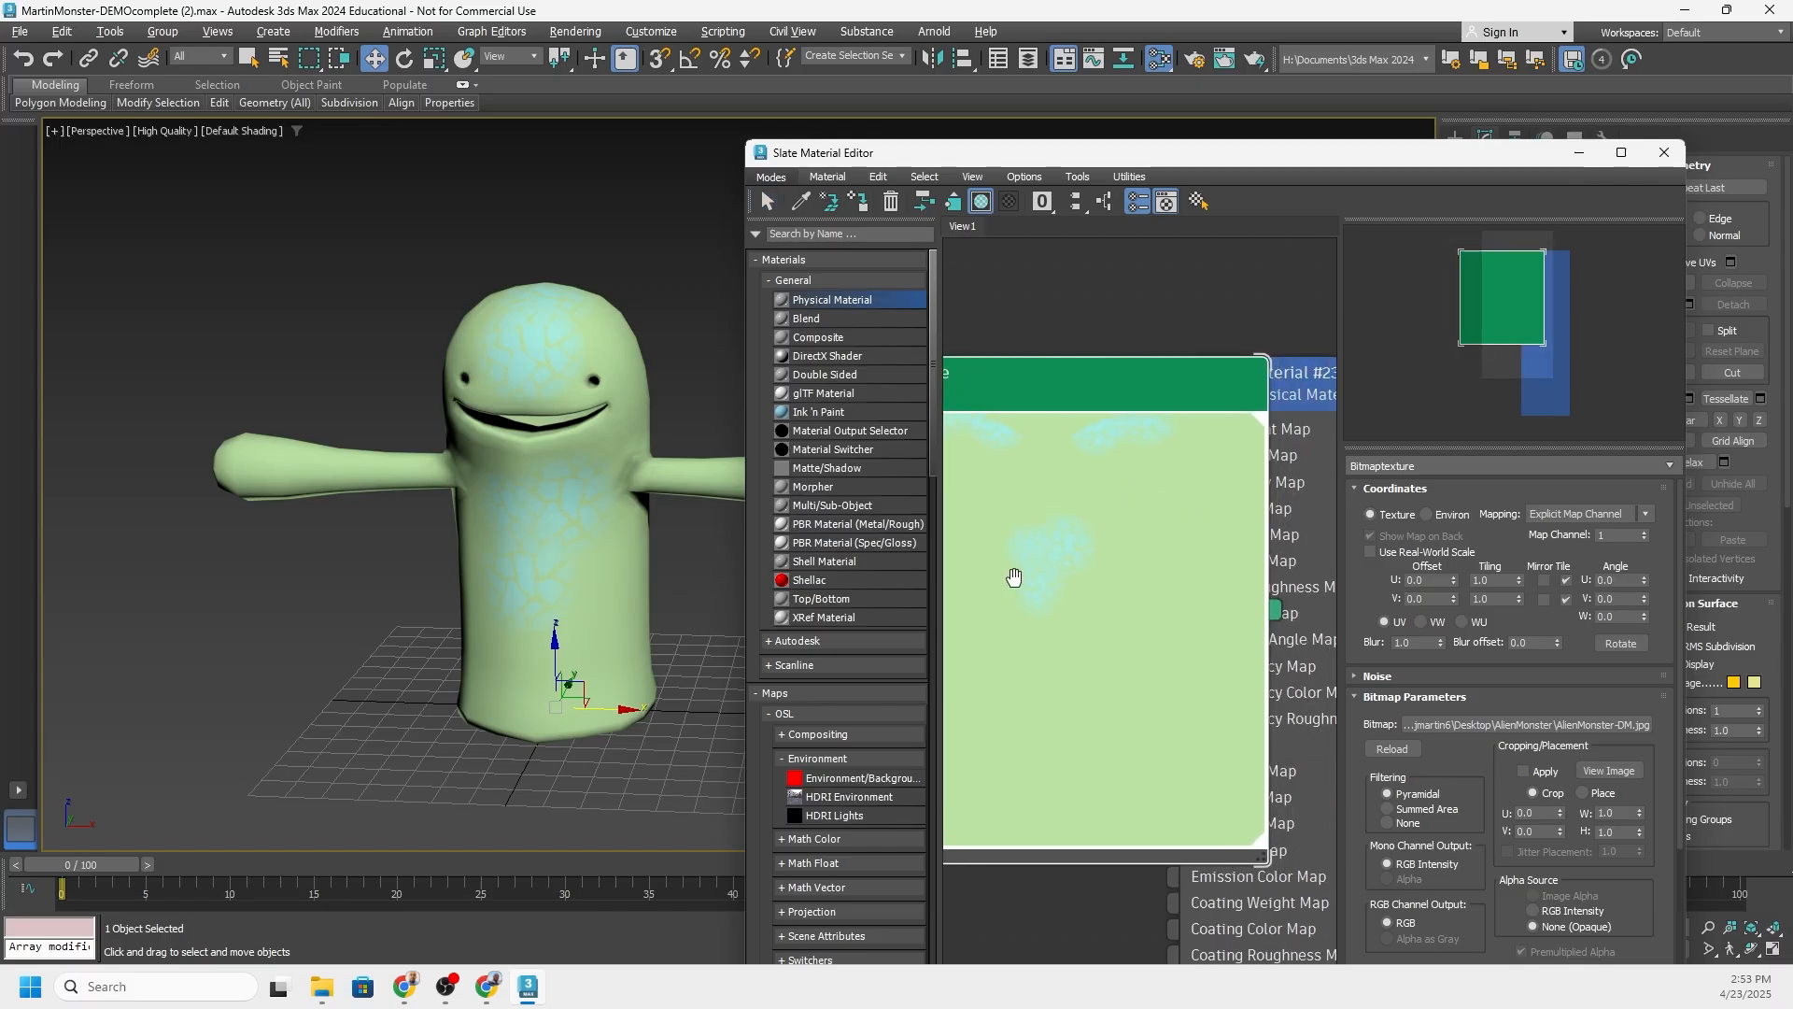
Move the enlarged Bitmap node clear of the Physical Material node
scroll(1097, 549, down, 1)
drag(1120, 400, 1018, 373)
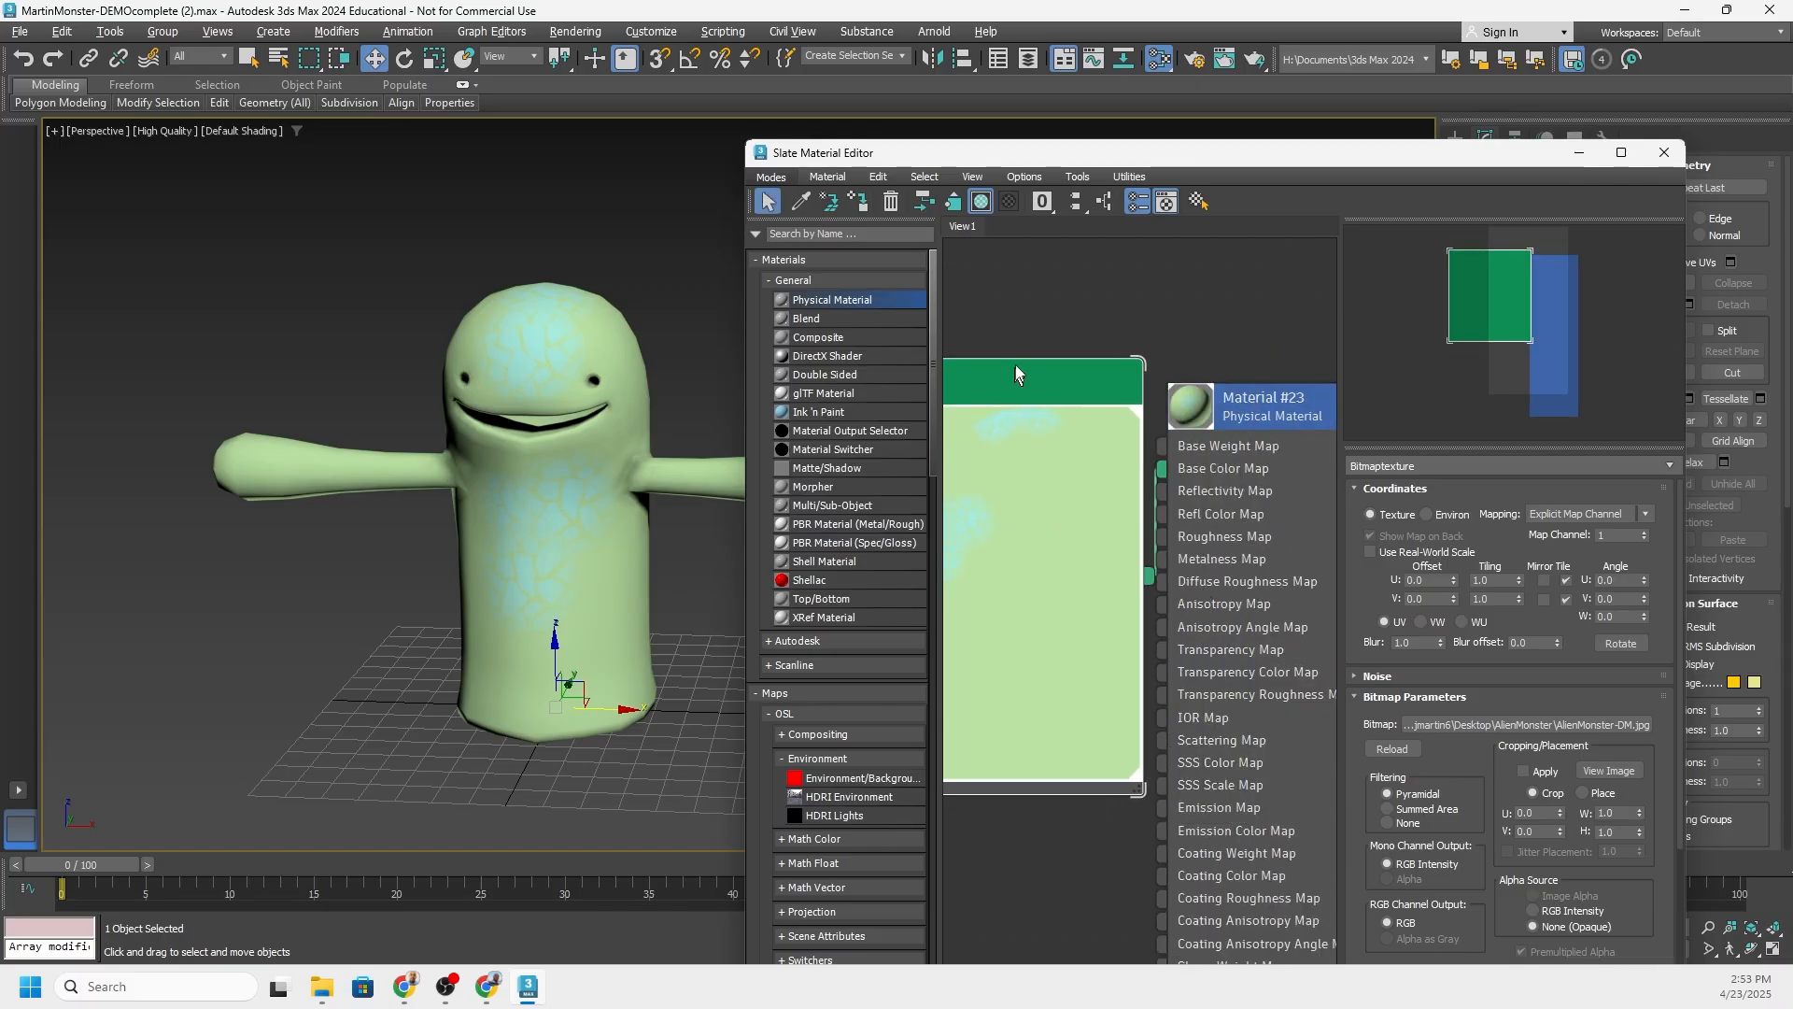
scroll(1046, 356, down, 2)
middle_drag(1046, 356, 1209, 369)
scroll(1136, 430, down, 1)
Close the Slate Material Editor
middle_drag(644, 446, 656, 495)
drag(1331, 156, 1237, 210)
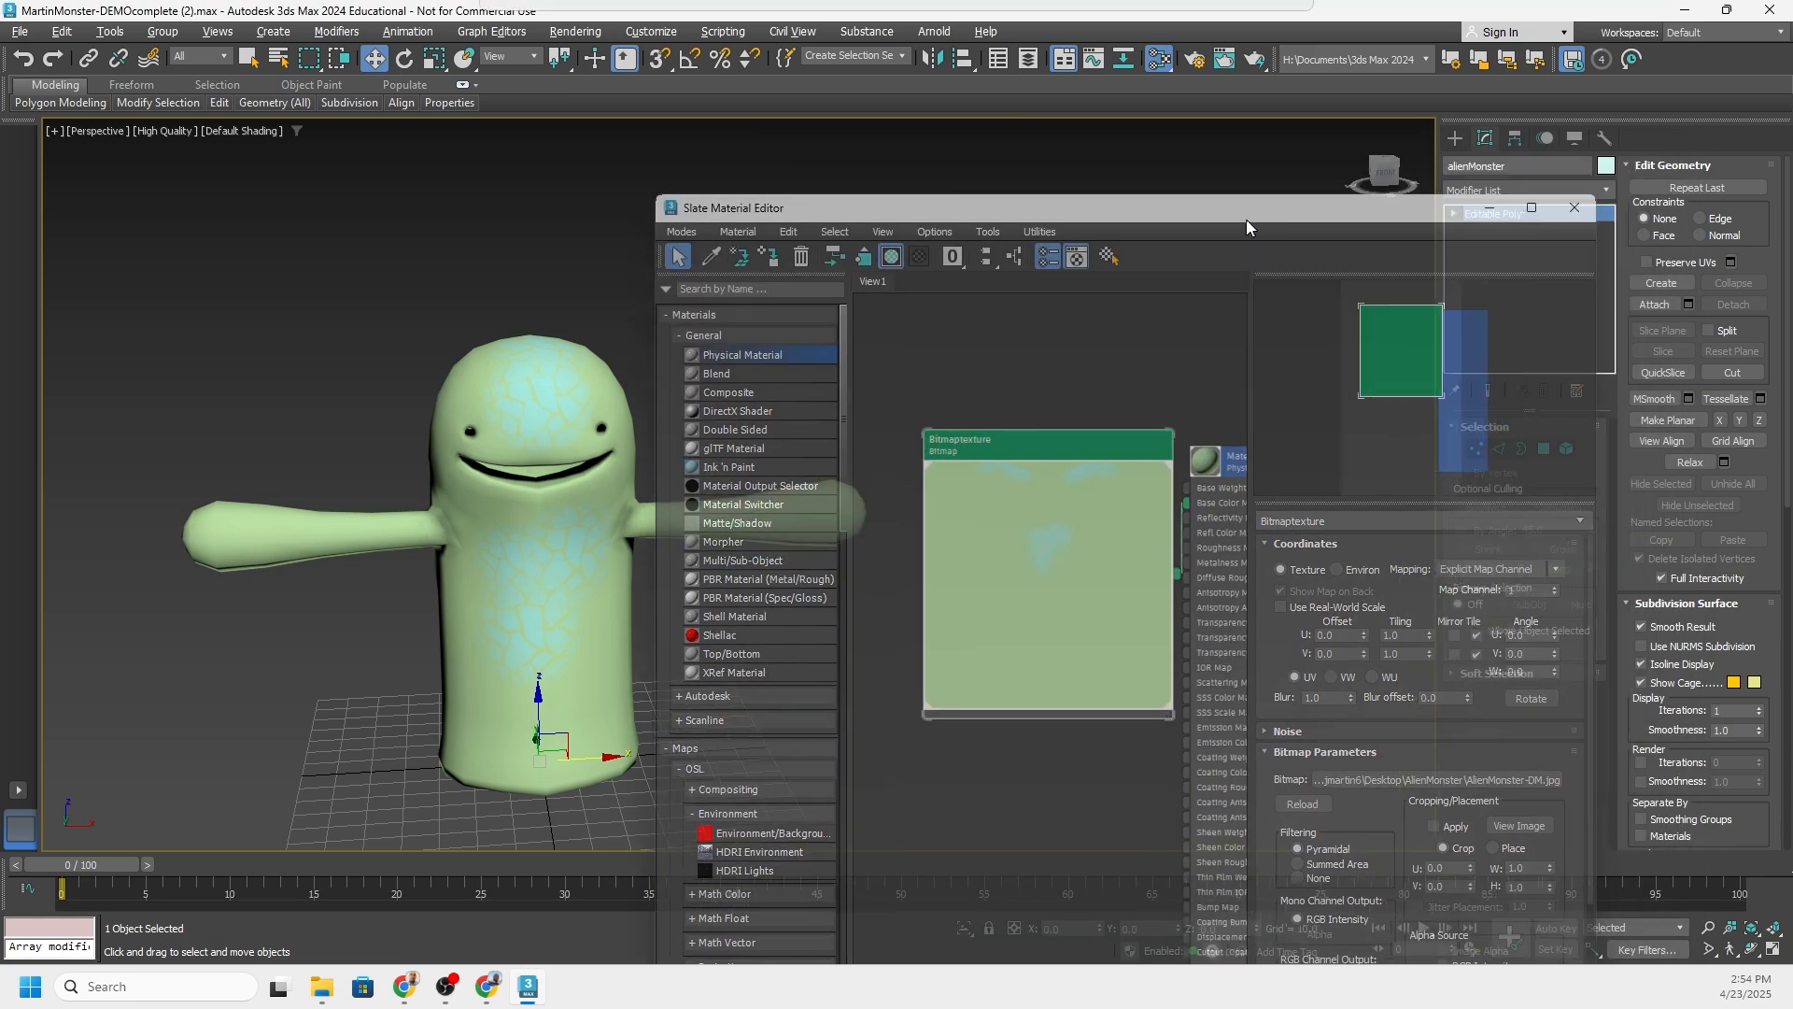
click(1577, 217)
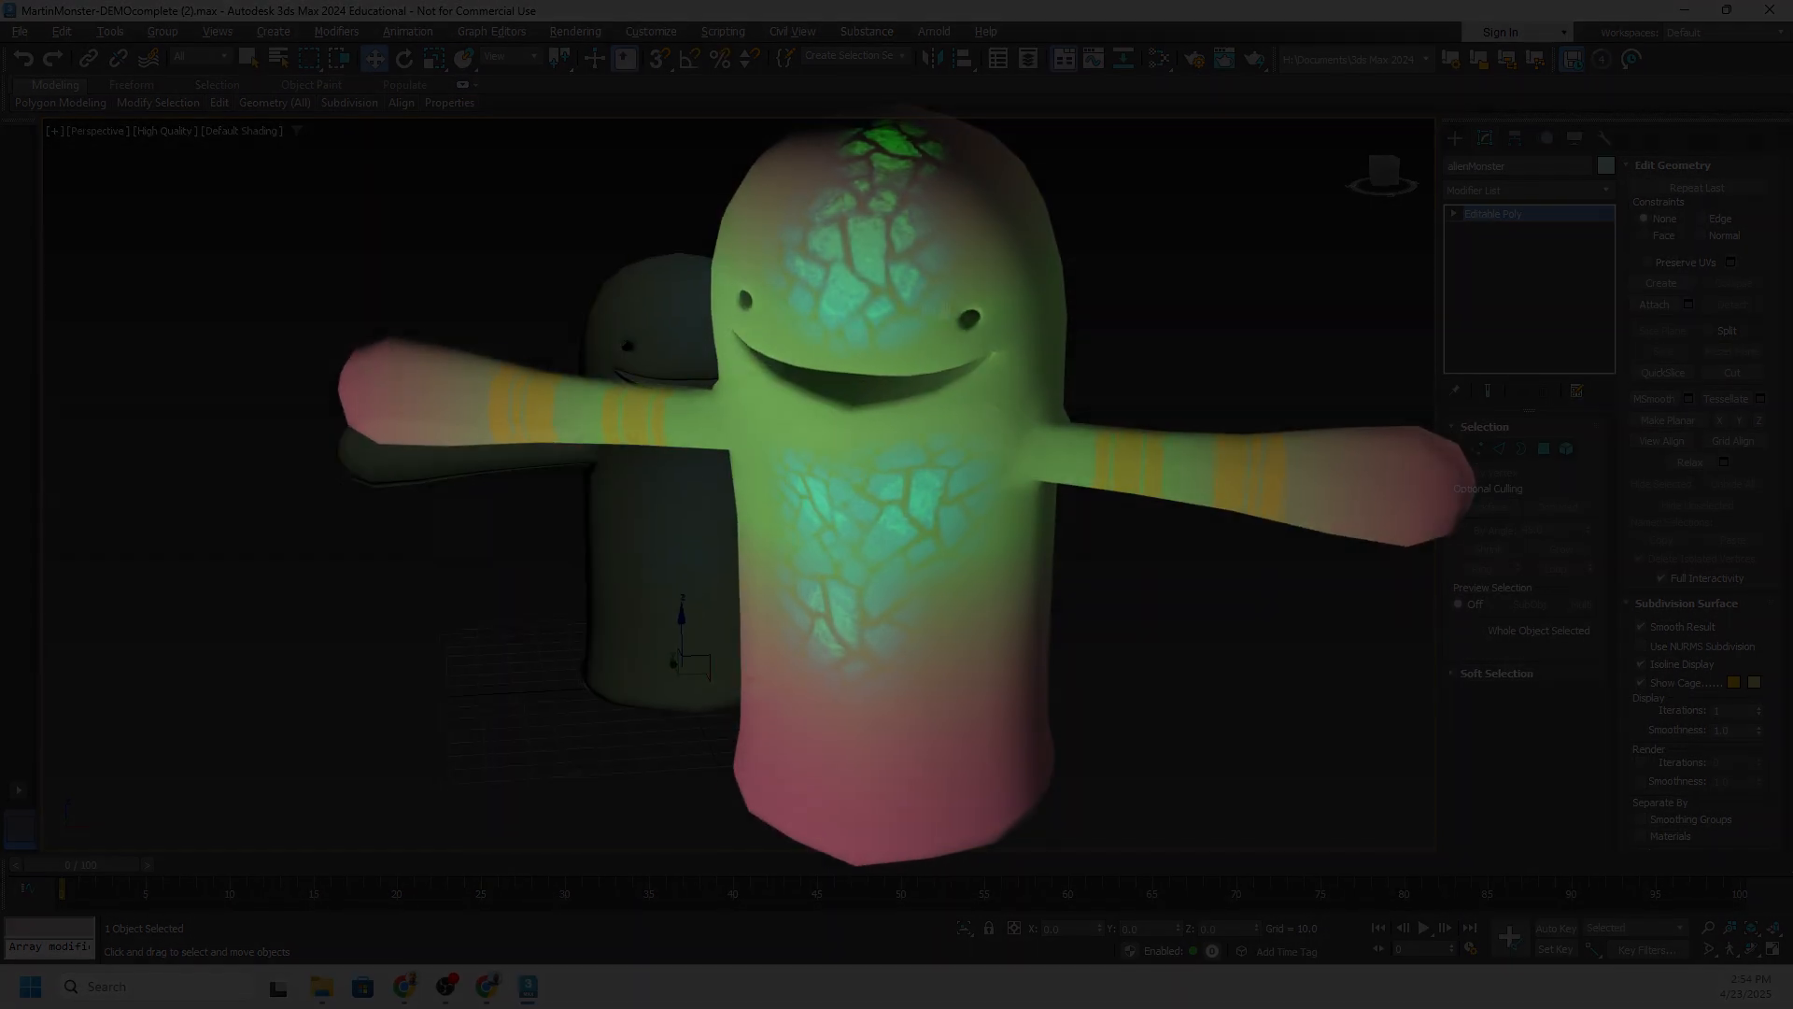